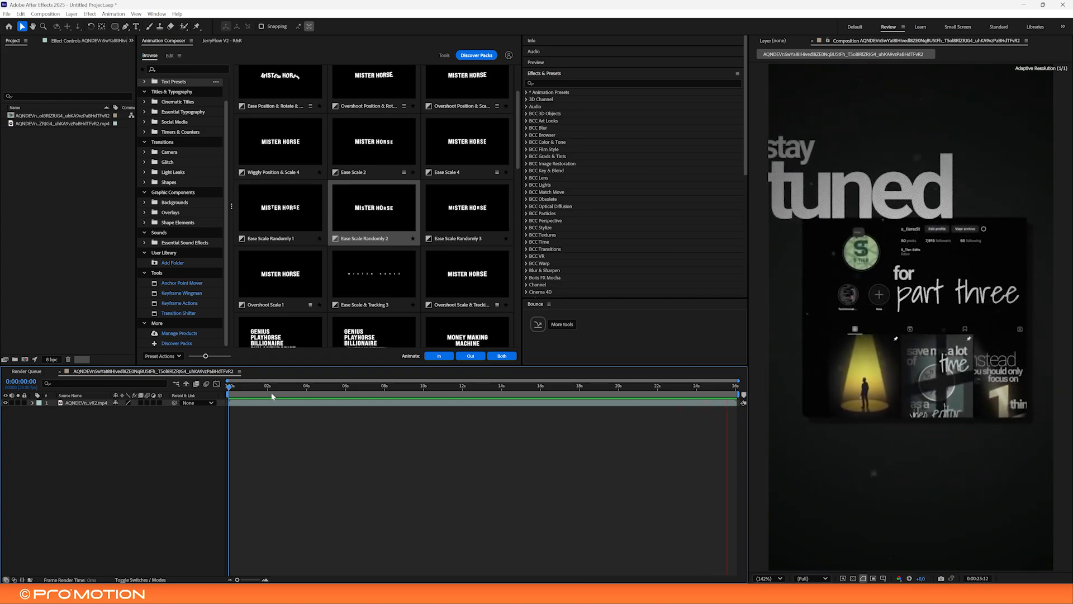
End the work area at 0:00:07:04 and preview the trimmed range of the reference clip
click(286, 390)
drag(286, 386, 368, 388)
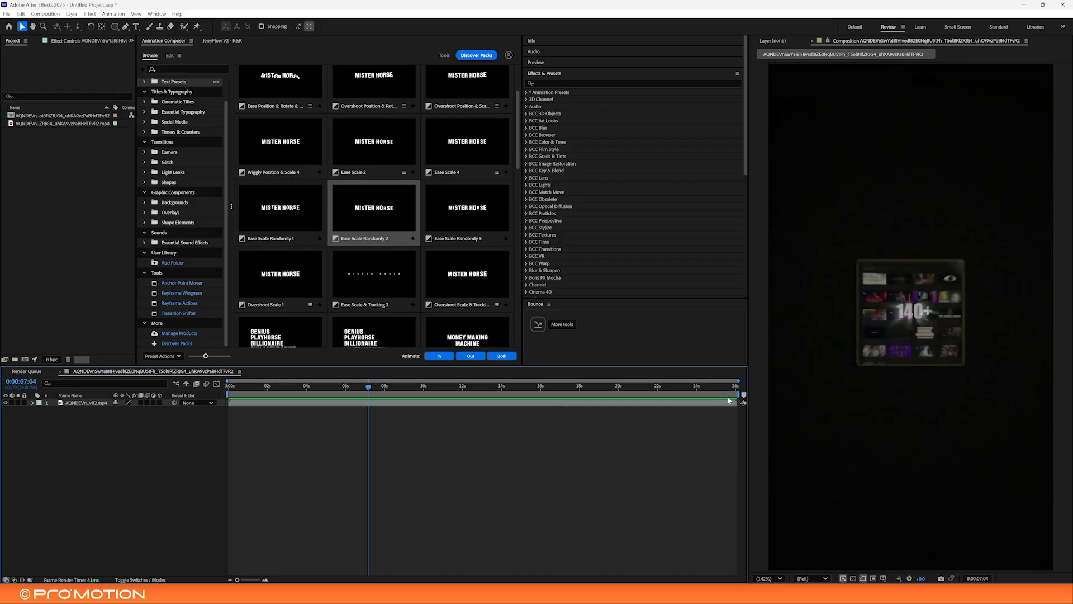
drag(736, 394, 370, 394)
key(space)
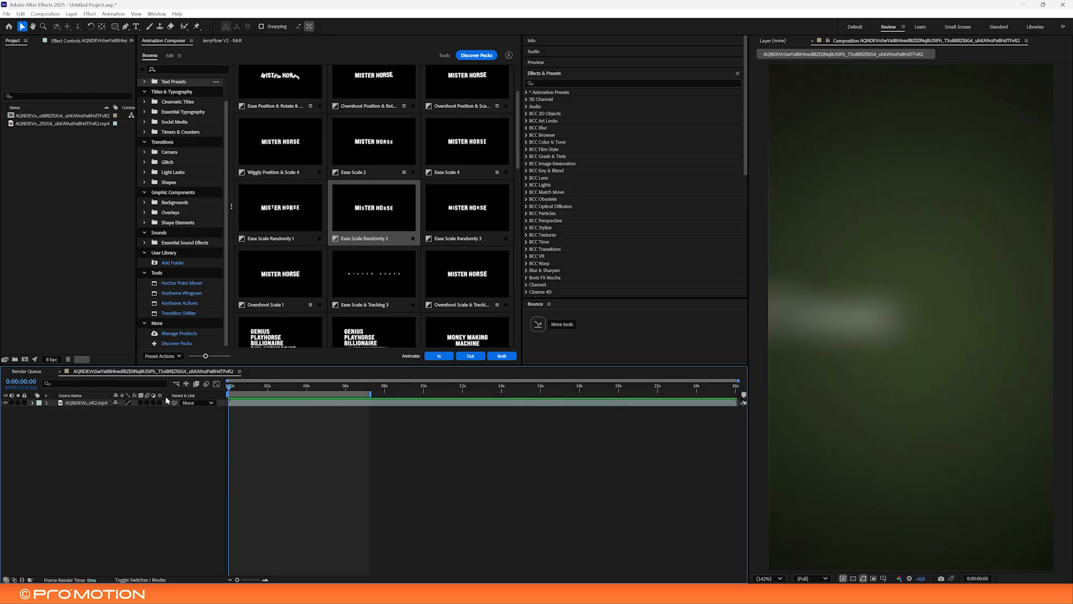
Create a composition-sized solid in gray-green 4A5441, sampled from the reference footage at 0:00:02:24
drag(260, 384, 286, 386)
key(space)
key(ctrl+y)
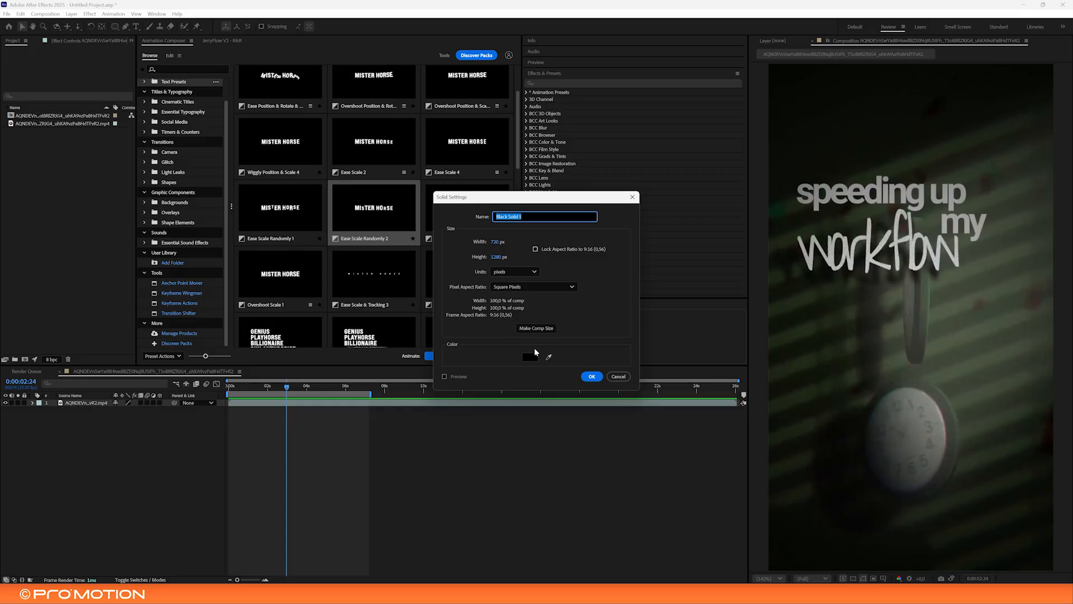
click(531, 358)
mouse_move(562, 313)
mouse_down()
mouse_move(558, 324)
mouse_move(560, 300)
mouse_move(562, 321)
mouse_up()
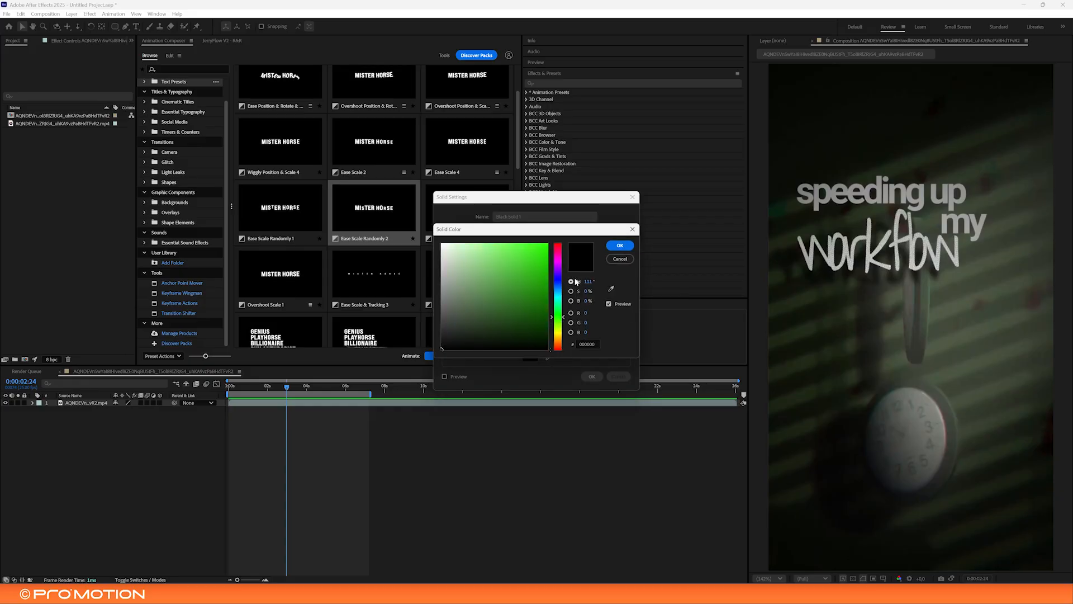
click(610, 289)
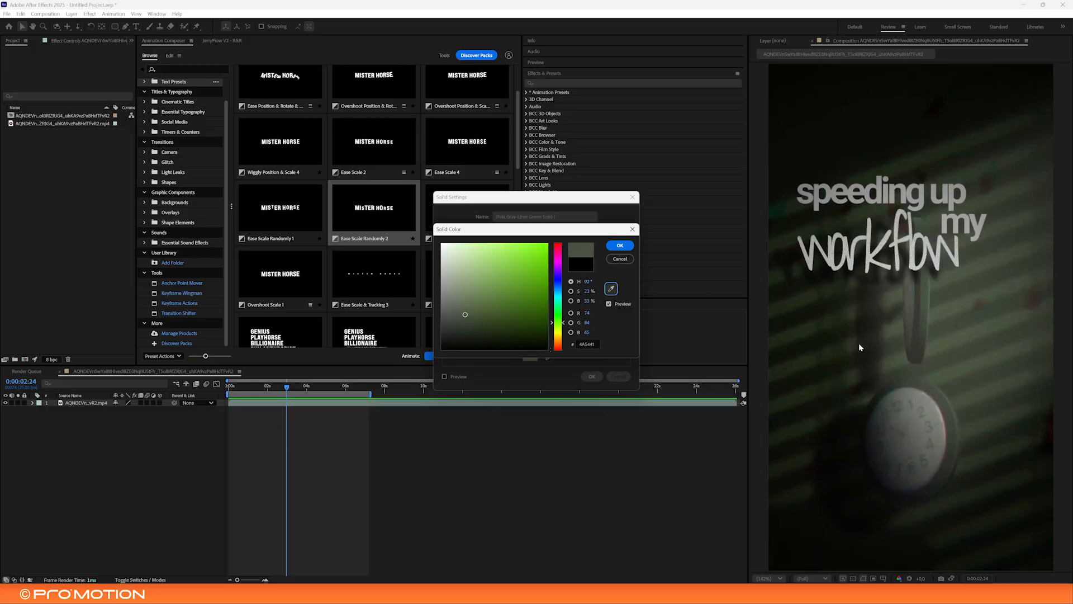
click(620, 258)
click(592, 376)
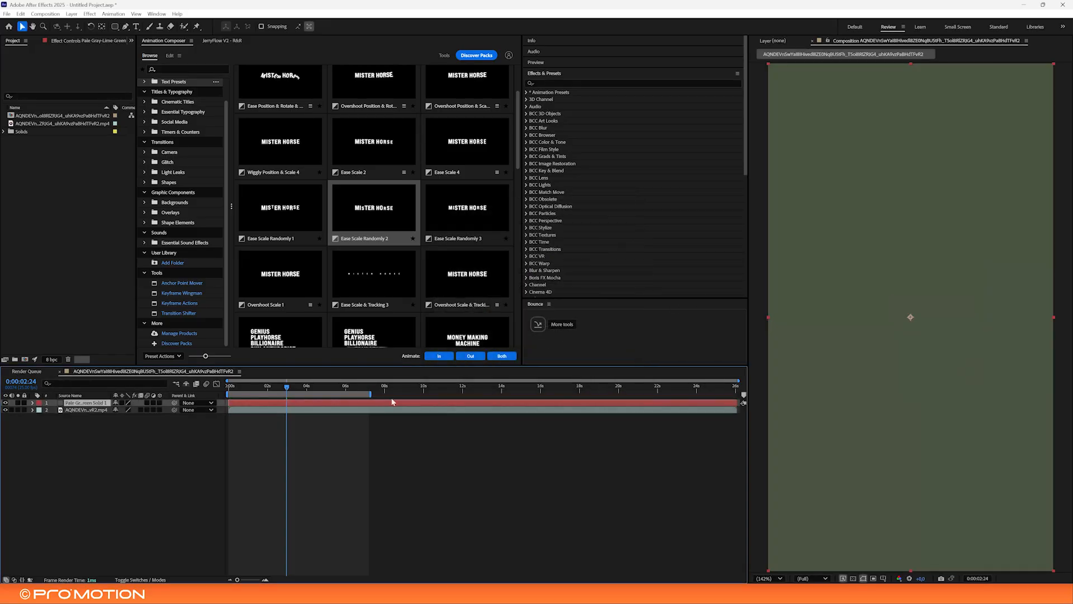
Move the reference video layer above the solid and review its footage up to 0:00:01:01
drag(71, 411, 73, 402)
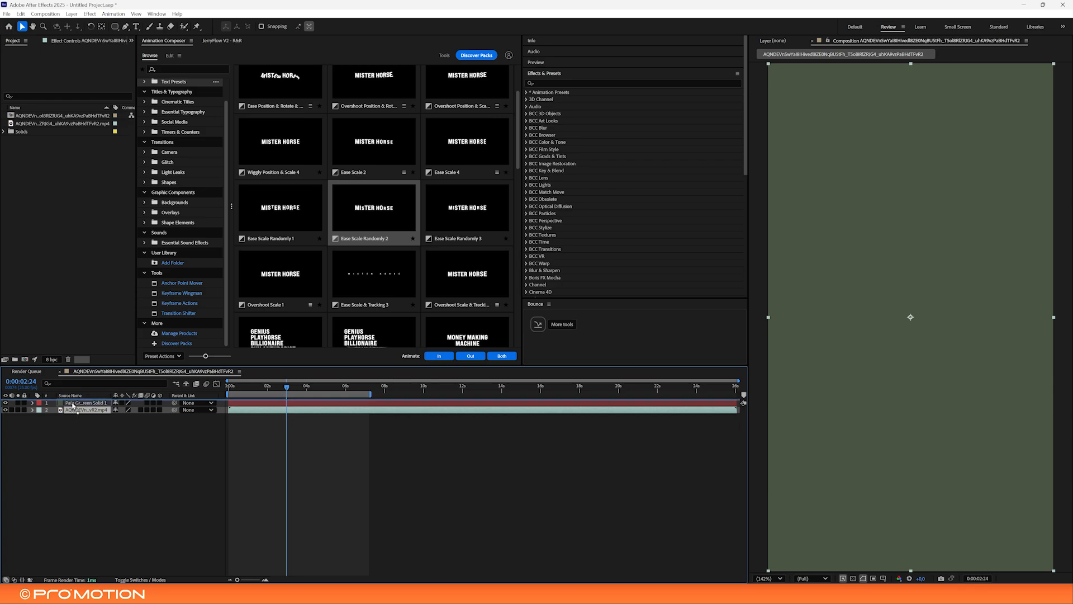
key(space)
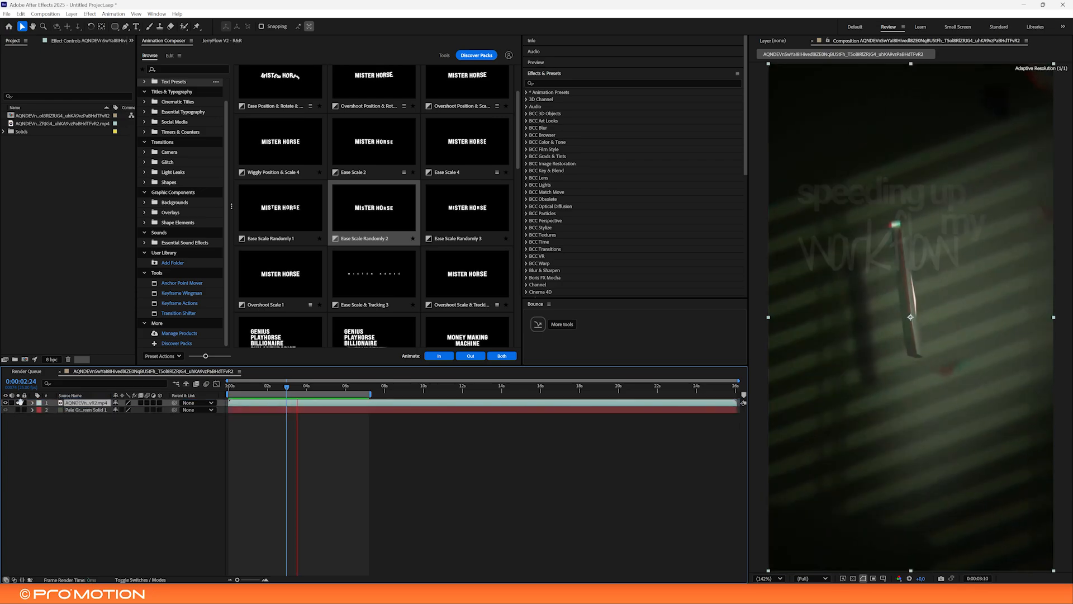
click(235, 385)
mouse_move(235, 386)
mouse_down()
mouse_move(269, 386)
mouse_move(249, 386)
mouse_up()
Hide the reference video layer and apply the Fill effect to the solid
click(5, 402)
click(69, 410)
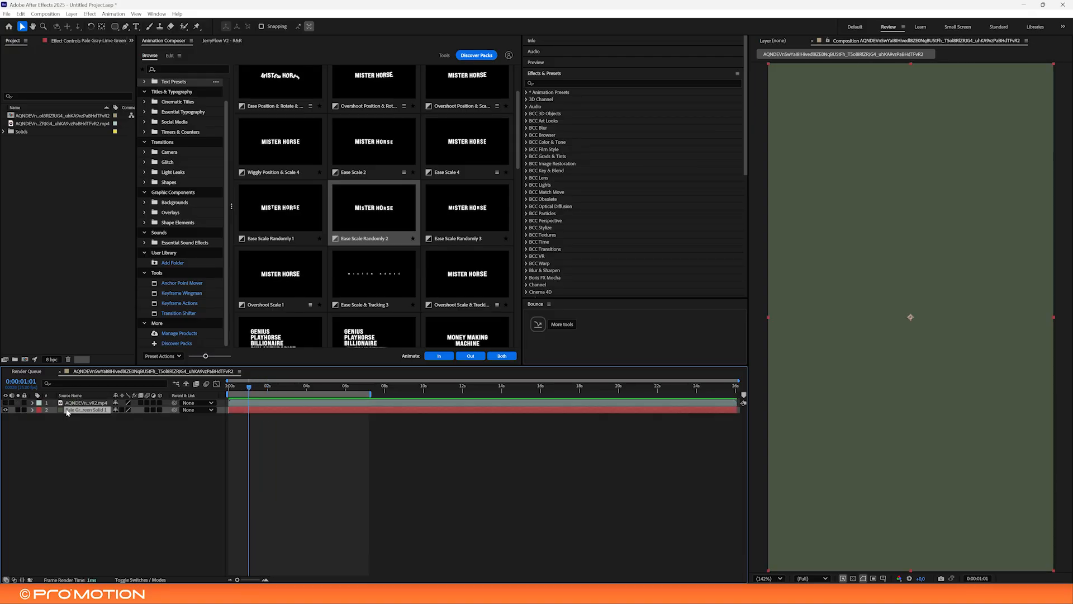
key(ctrl+space)
text(fill)
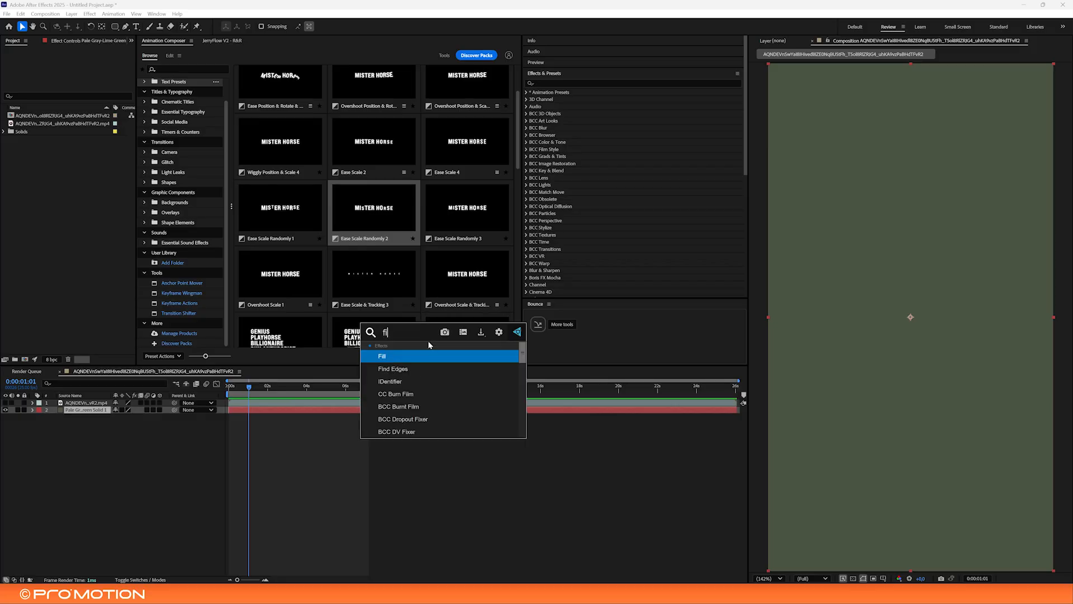
click(436, 353)
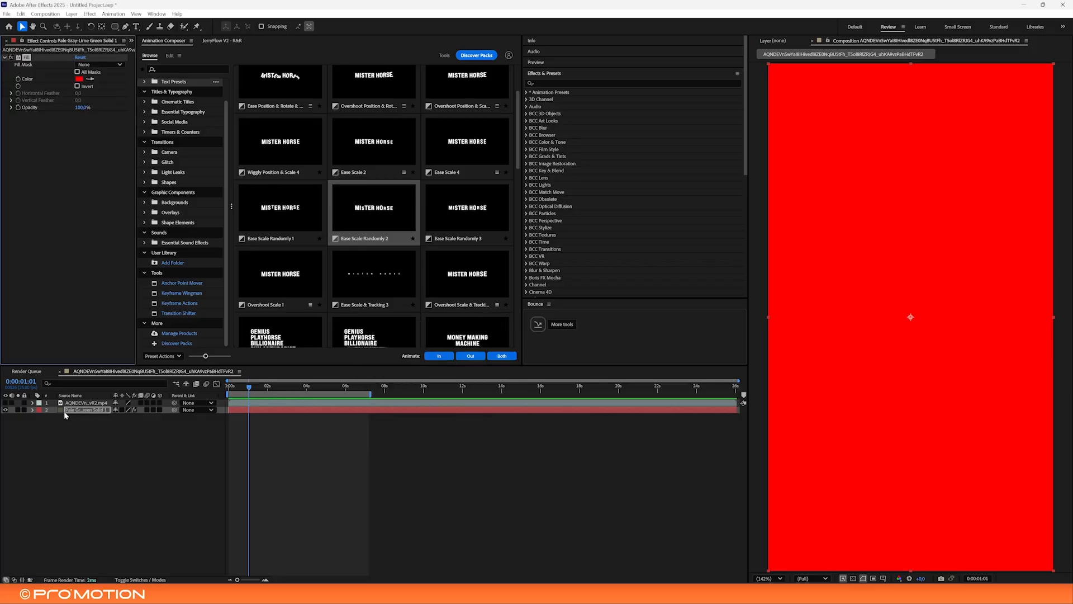
Sample the footage's dark green background as the Fill color, compare it against the reference video, and leave the video hidden
click(5, 403)
click(89, 79)
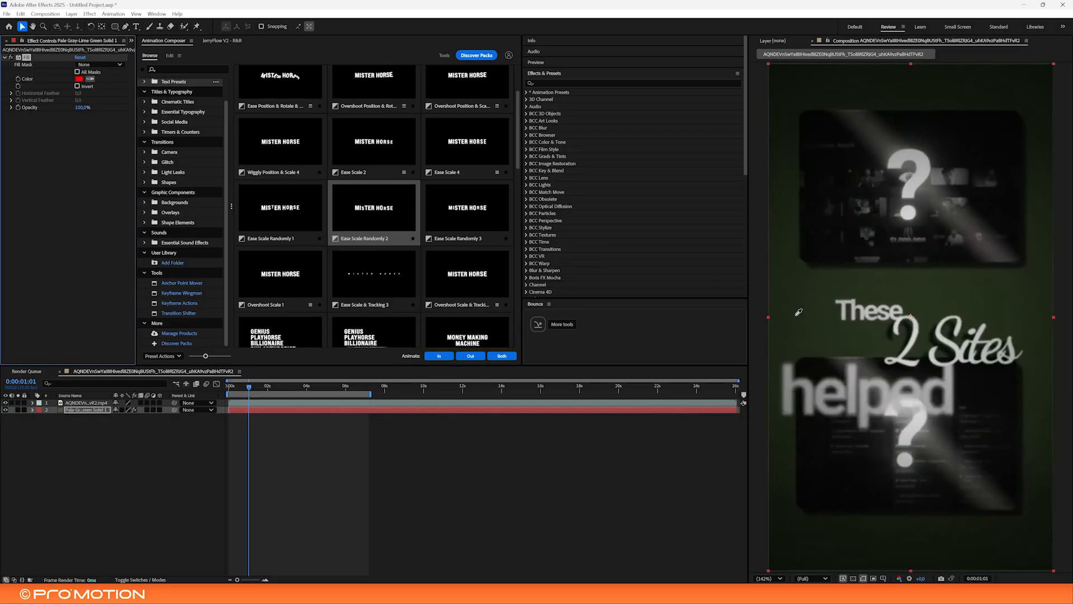
click(5, 402)
click(6, 403)
click(6, 403)
mouse_move(251, 385)
mouse_down()
mouse_move(241, 386)
mouse_move(288, 386)
mouse_move(242, 386)
mouse_up()
click(6, 402)
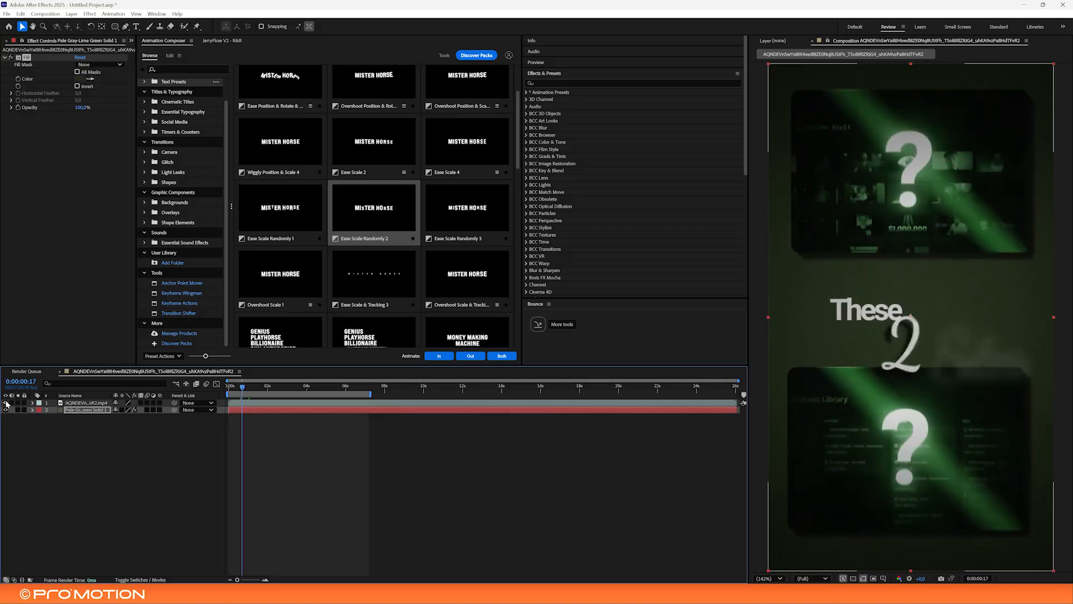
click(6, 403)
click(350, 466)
Bring Screenshot_1.png and Screenshot_2.png to the top of the layer stack and place Screenshot_2.png above Screenshot_1.png in the frame
drag(242, 386, 253, 387)
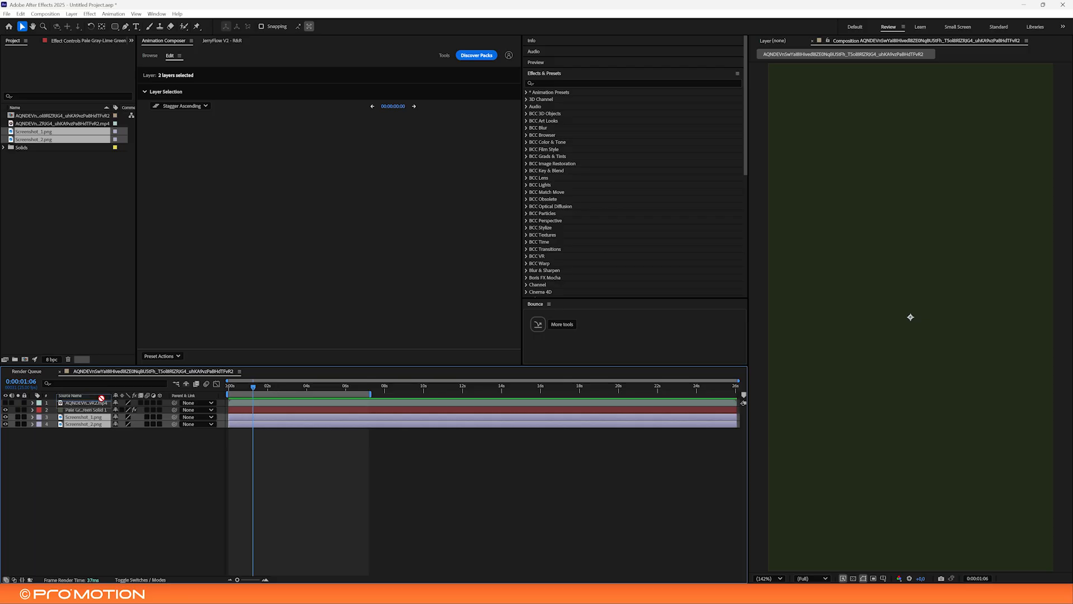
drag(101, 398, 101, 399)
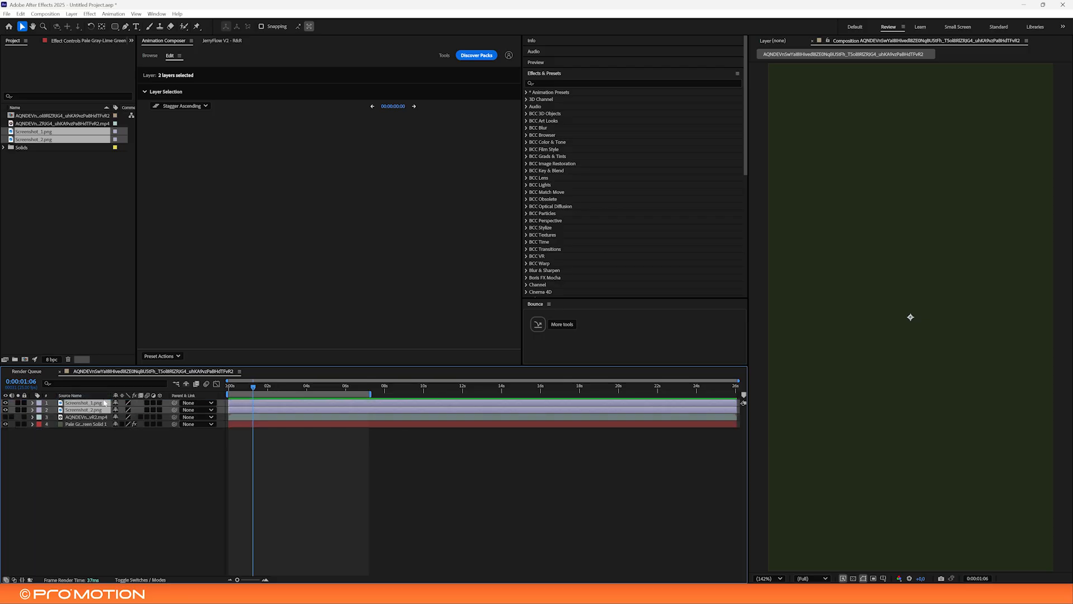
scroll(920, 438, down, 3)
drag(912, 439, 912, 344)
scroll(912, 345, up, 2)
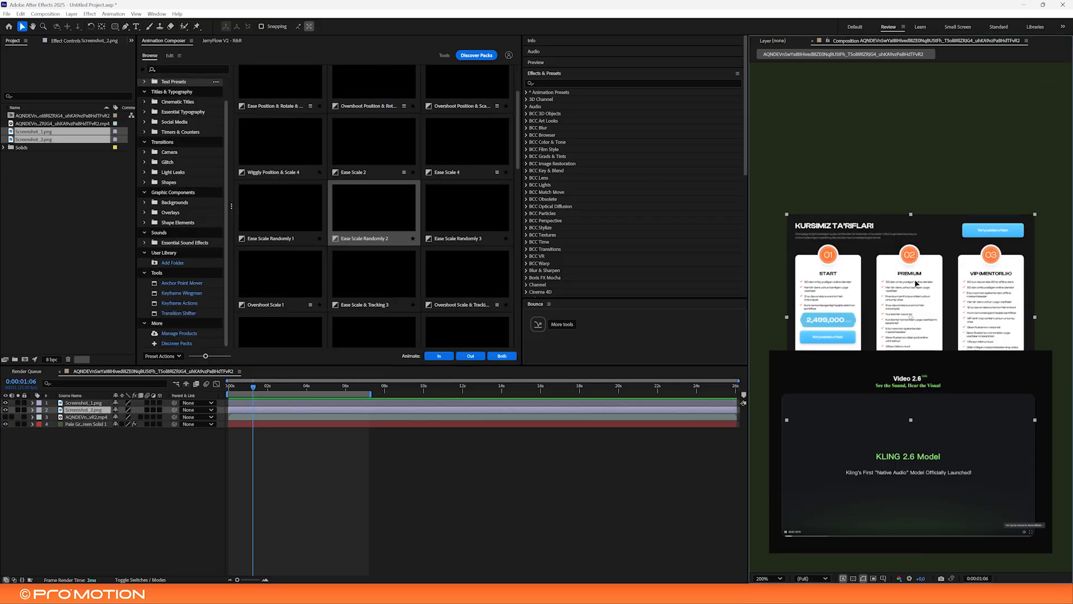
drag(986, 303, 1018, 209)
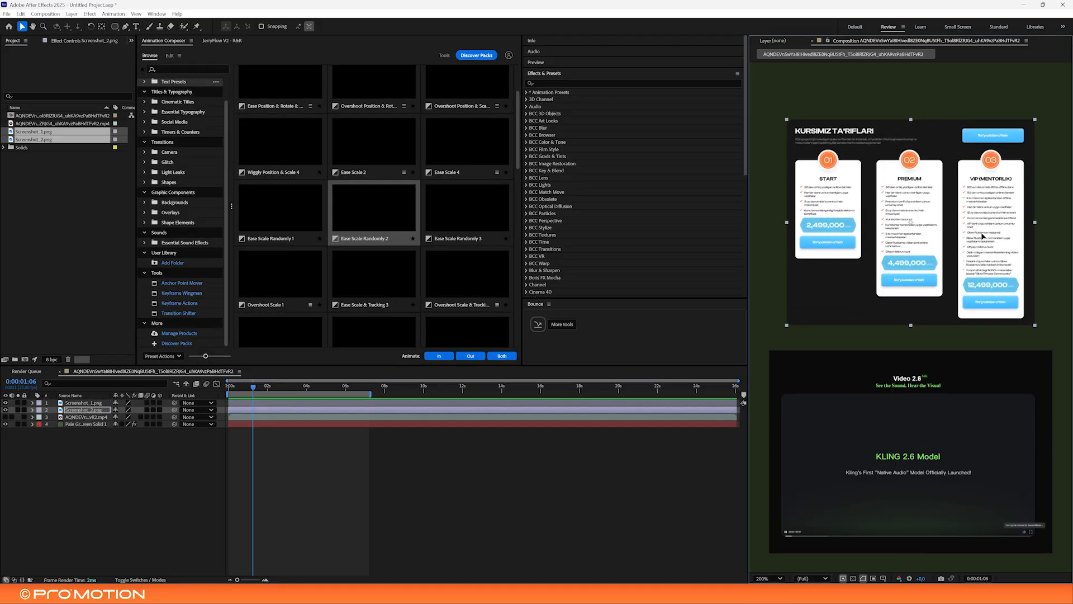
scroll(982, 237, down, 1)
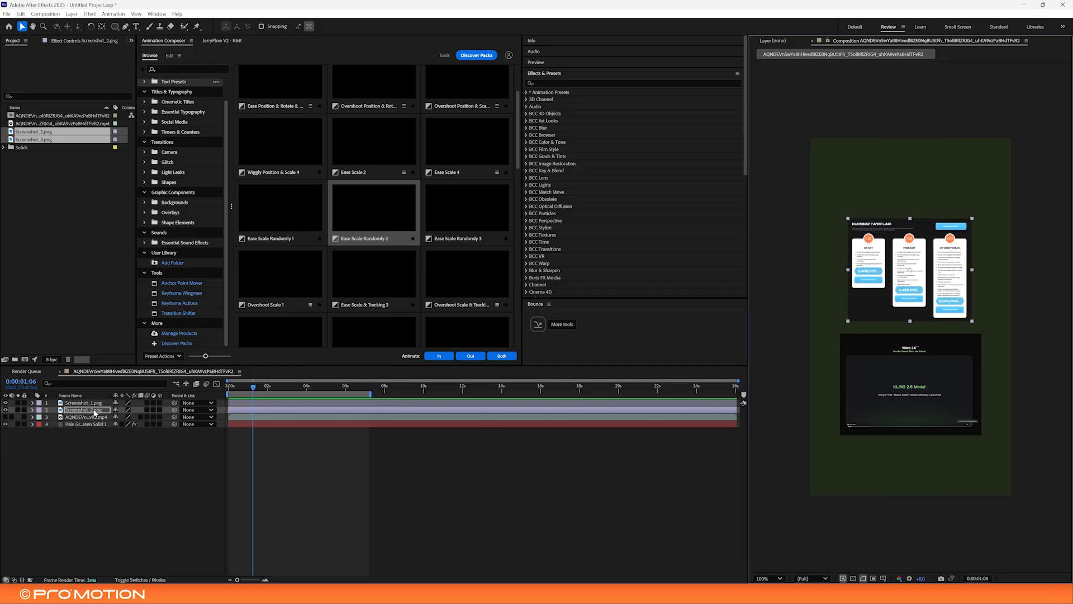
Solo the reference video to examine its two-card layout at 0:00:01:15, and hide it again
click(78, 417)
click(5, 417)
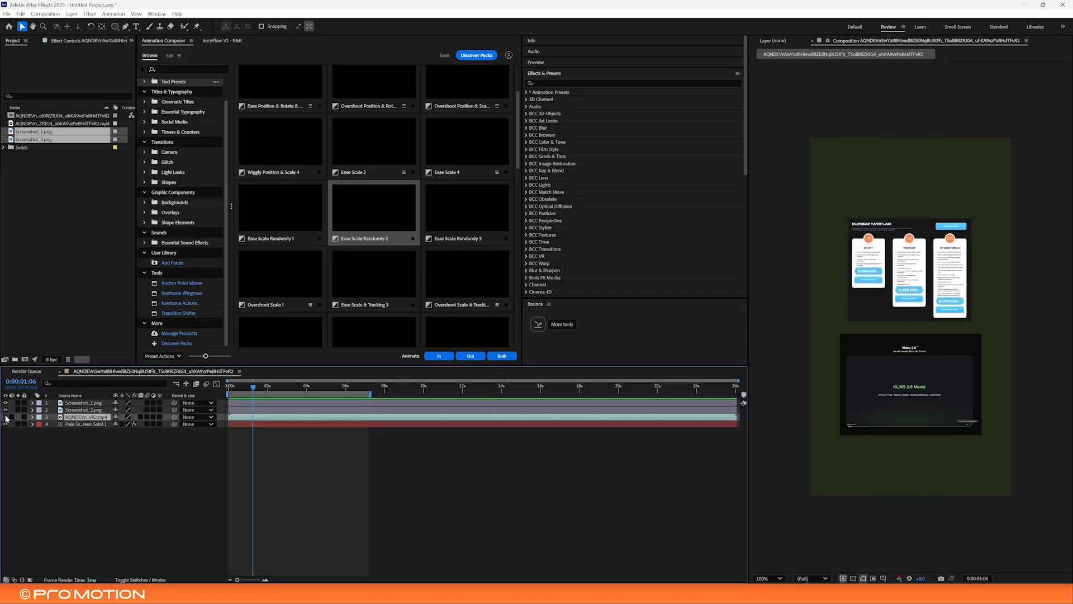
click(18, 417)
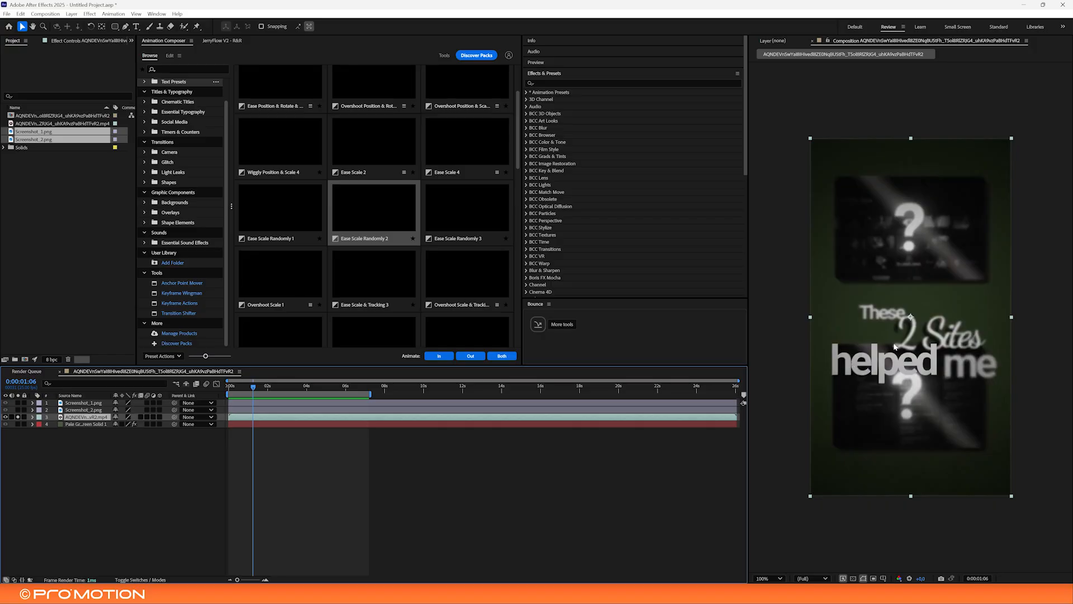
mouse_move(259, 386)
mouse_down()
mouse_move(271, 385)
mouse_move(260, 386)
mouse_up()
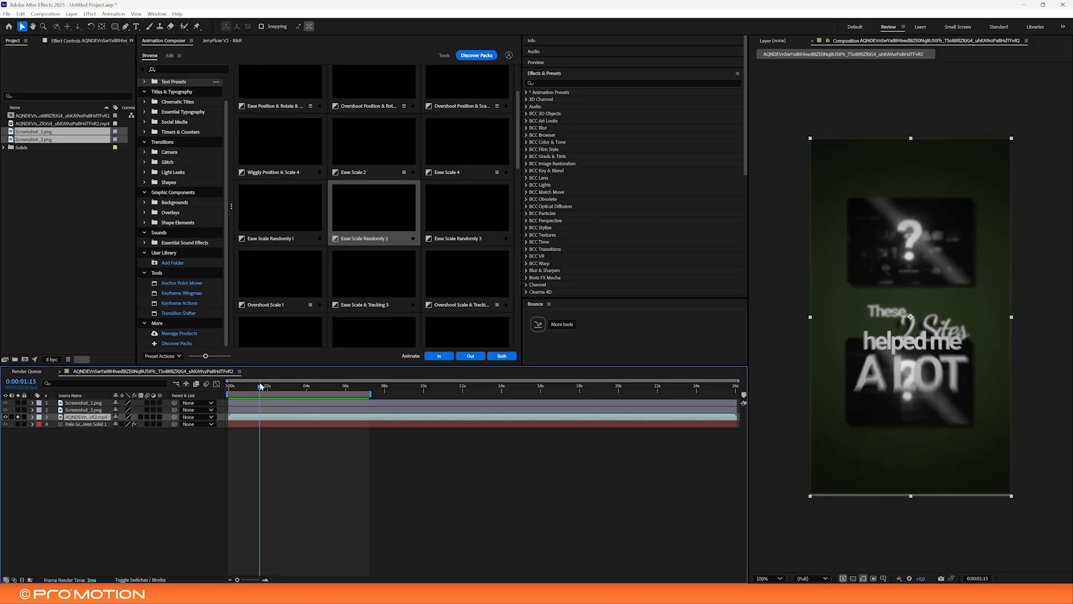
scroll(886, 389, up, 3)
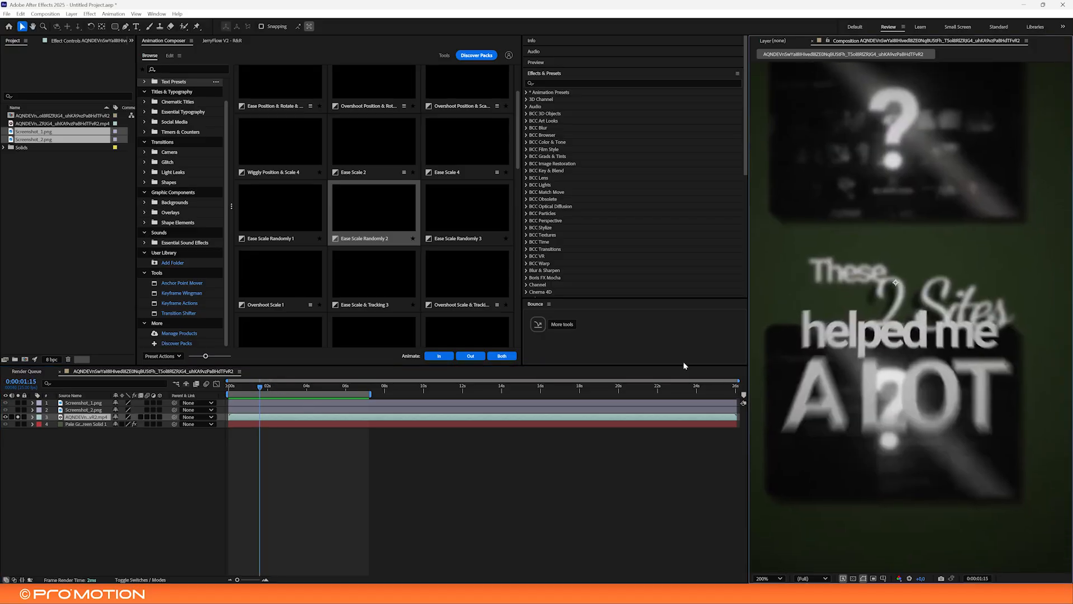
click(6, 417)
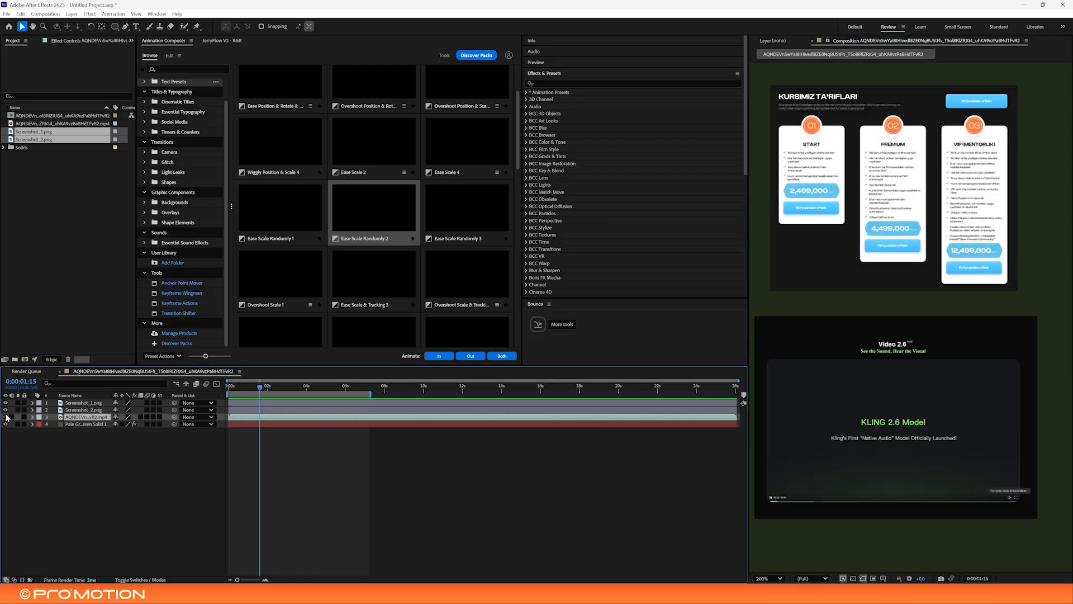
Fit the composition in the viewer, enlarge Screenshot_2.png to about Screenshot_1.png's width, and move it slightly upward
scroll(889, 341, down, 1)
click(890, 342)
drag(897, 357, 951, 394)
scroll(978, 339, up, 1)
key(v)
click(769, 579)
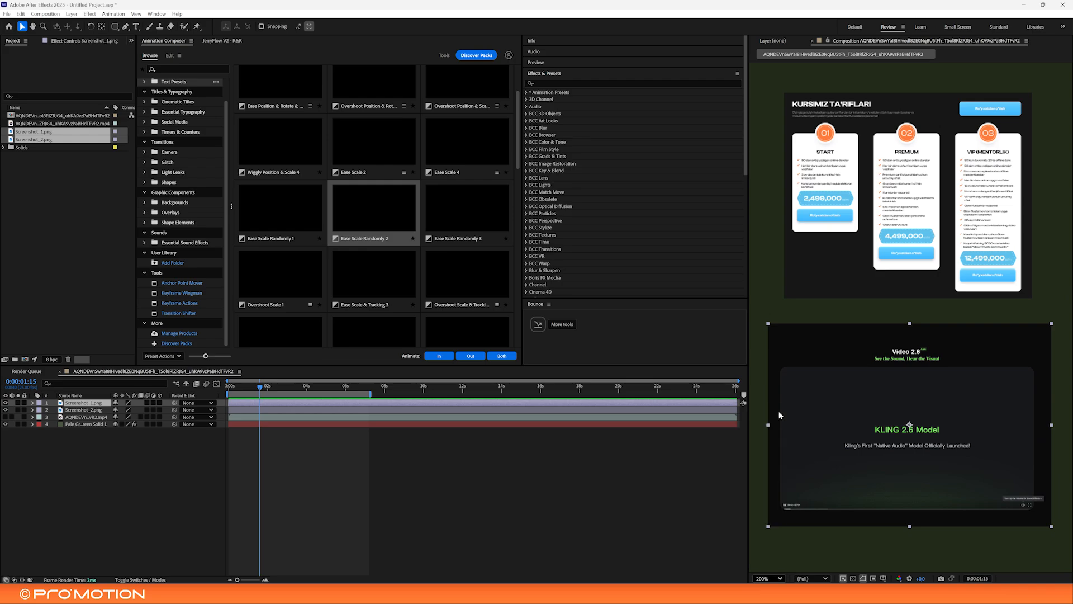
click(781, 412)
click(846, 306)
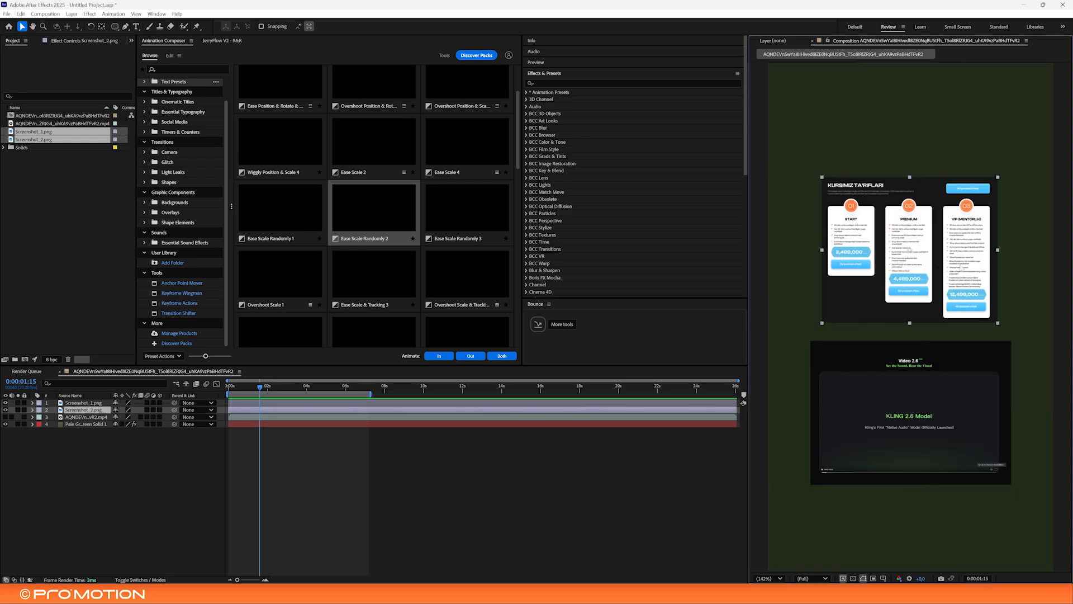
mouse_move(998, 250)
mouse_down()
mouse_move(1011, 251)
mouse_move(995, 252)
mouse_move(995, 234)
mouse_up()
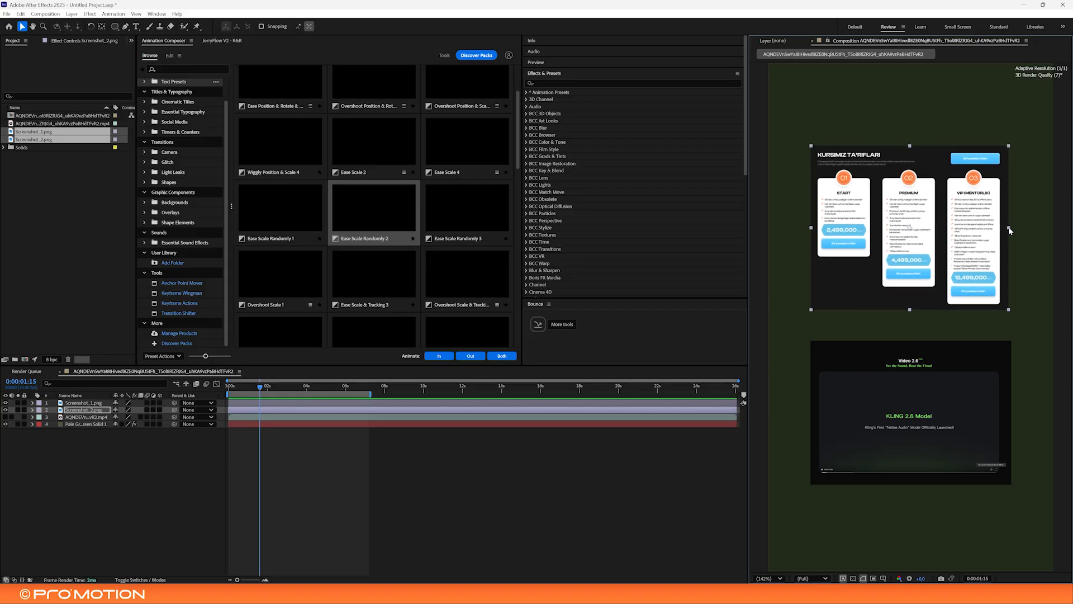
click(950, 382)
click(965, 279)
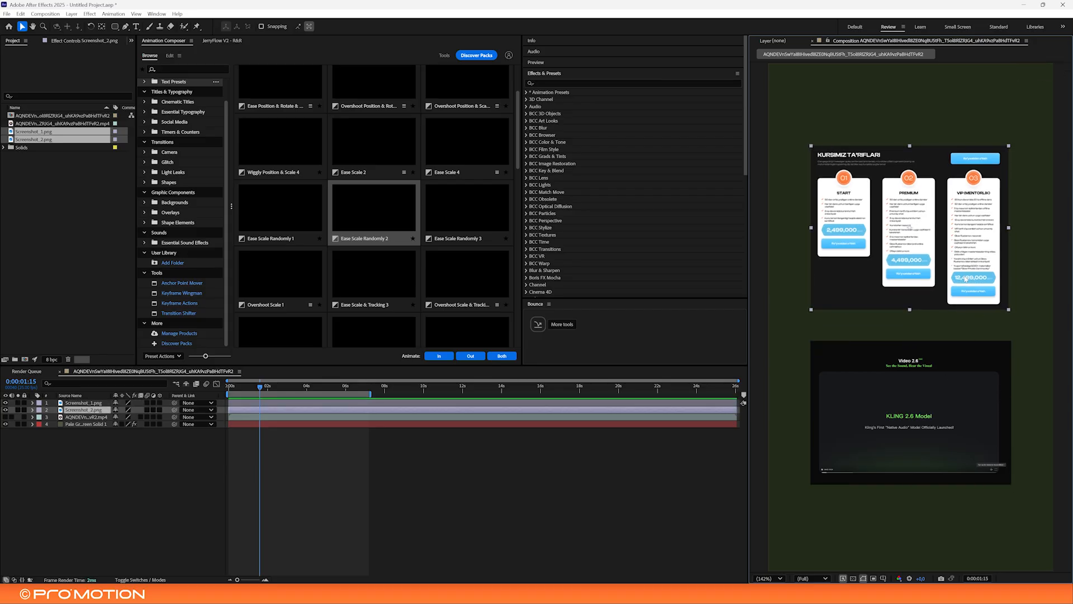
Scale both screenshots down together with a small gap between them and shift them slightly downward
click(920, 363)
click(975, 276)
shift+click(992, 353)
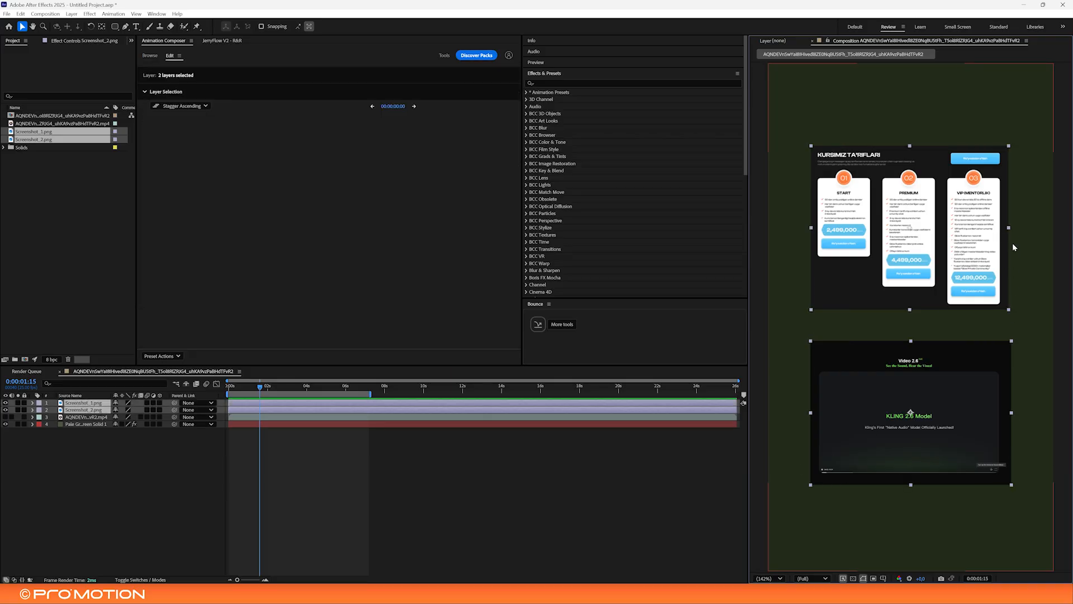
drag(1009, 229, 1003, 231)
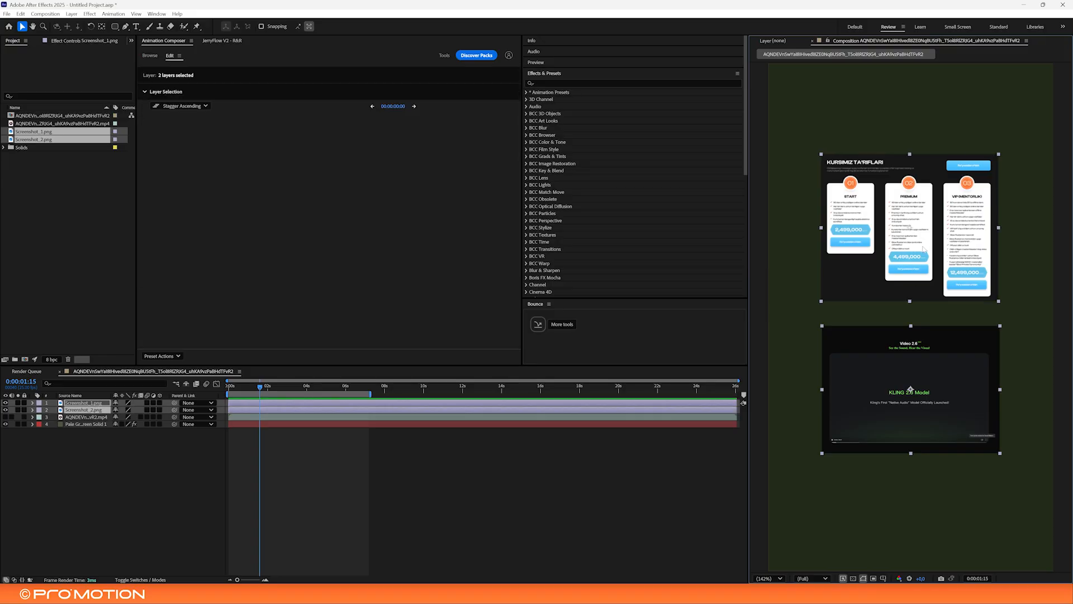
drag(923, 248, 928, 257)
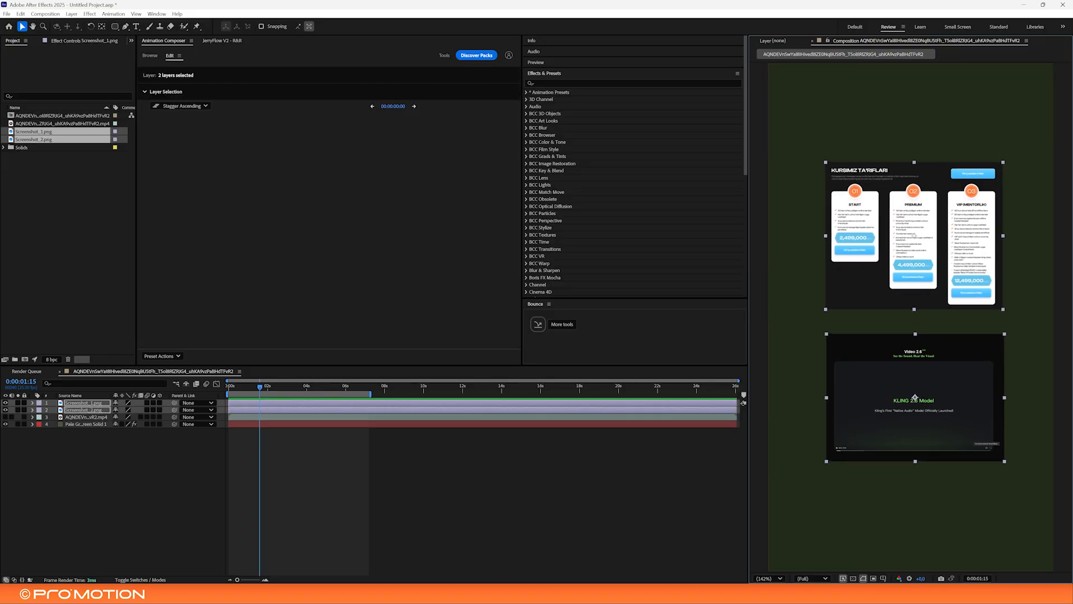
Show the title/action safe guides and center both screenshots horizontally in the frame
click(884, 578)
click(899, 513)
drag(940, 280, 936, 279)
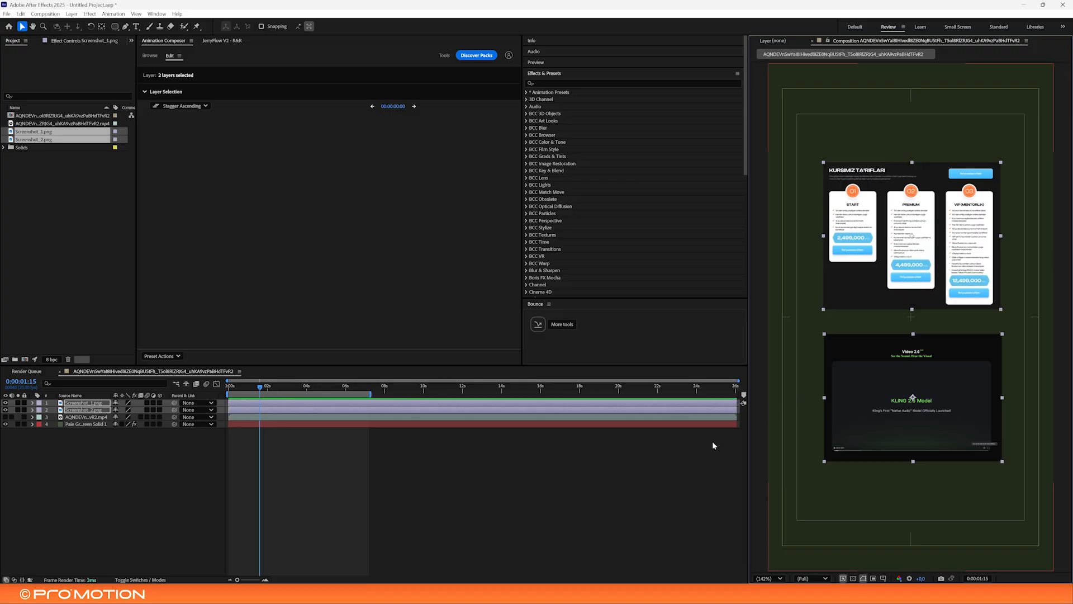
click(361, 457)
Pre-compose the reference video layer with all attributes moved into the new composition, and open that composition
drag(259, 386, 216, 393)
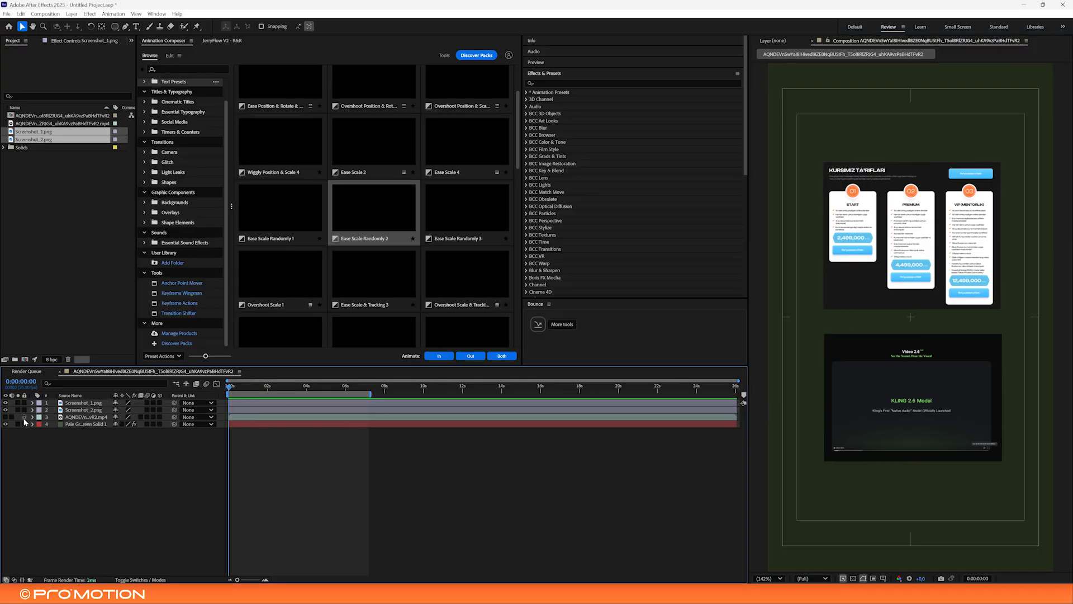
click(60, 417)
right_click(87, 417)
click(119, 361)
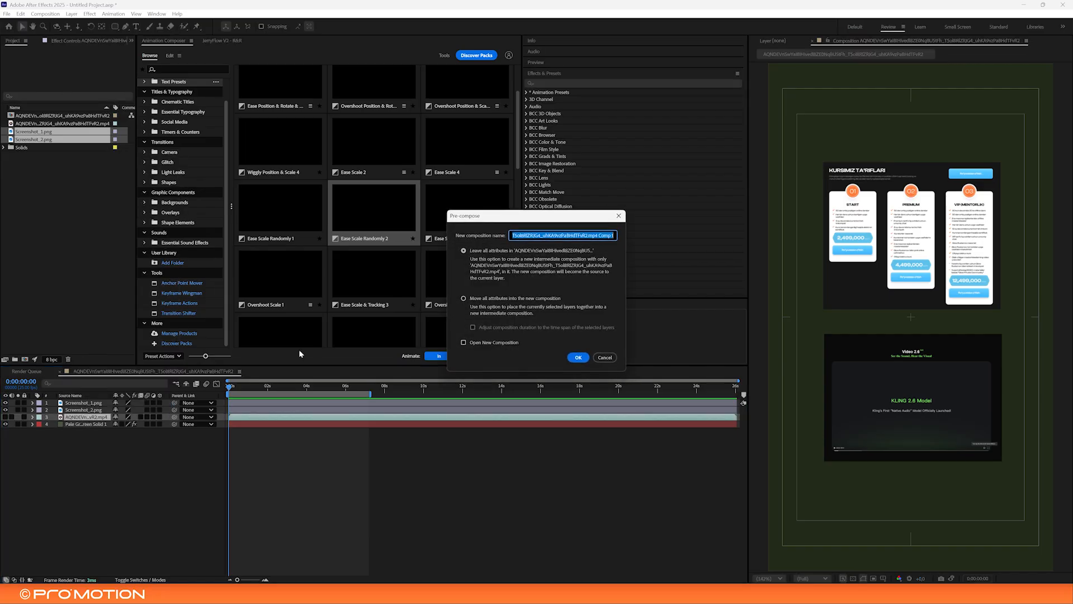
click(489, 300)
click(578, 357)
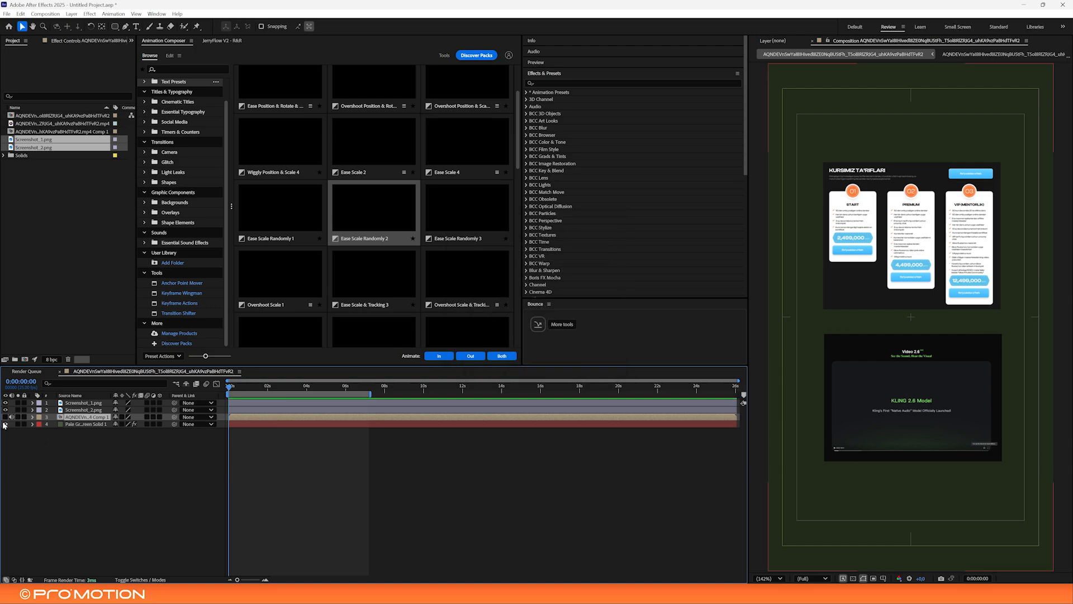
double_click(90, 418)
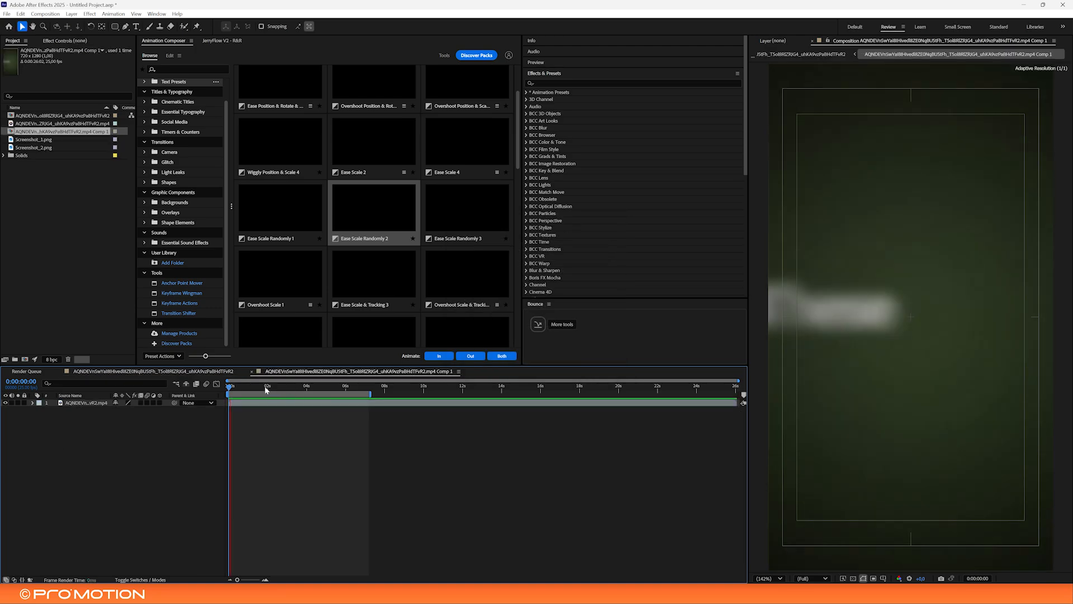
Check the reference's opening, return to the main composition, and add a two-node camera with the 24mm preset
click(251, 388)
drag(251, 388, 210, 390)
click(160, 373)
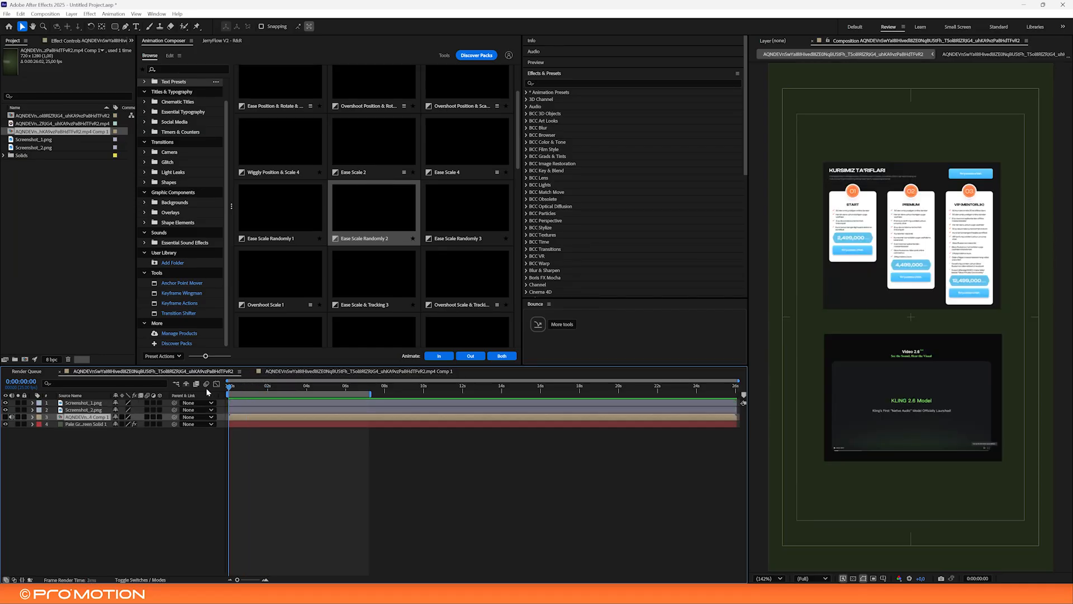
right_click(270, 454)
click(223, 448)
right_click(234, 445)
mouse_move(251, 442)
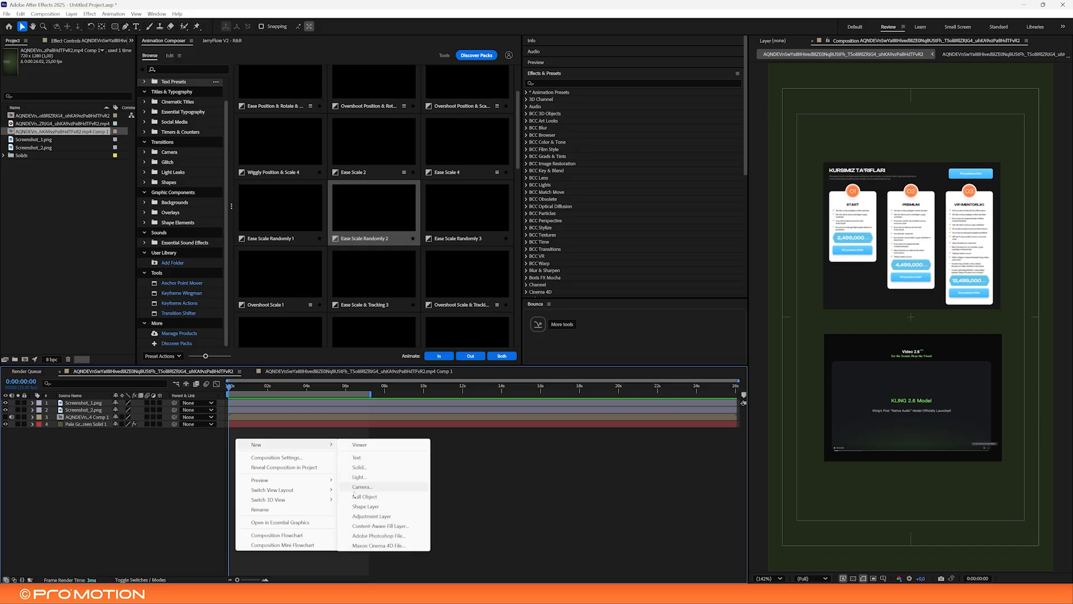
click(391, 486)
click(584, 231)
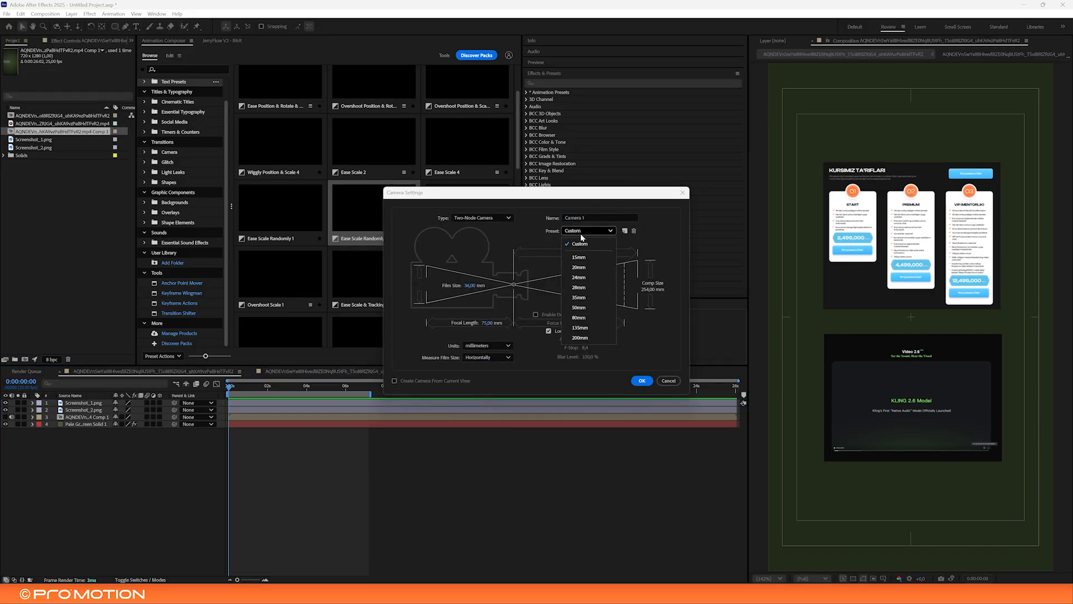
click(581, 276)
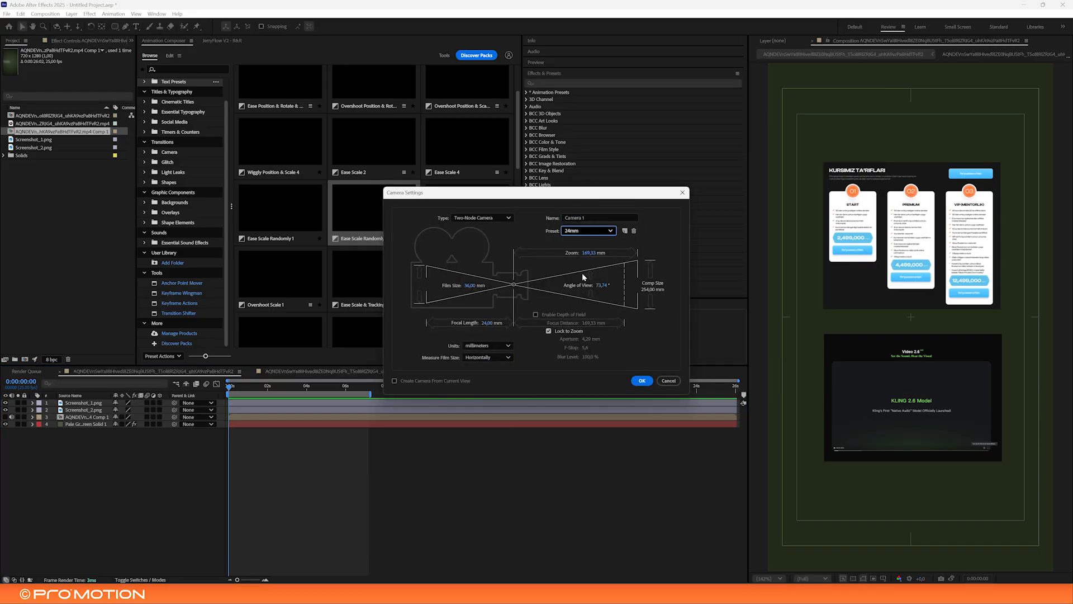
click(642, 381)
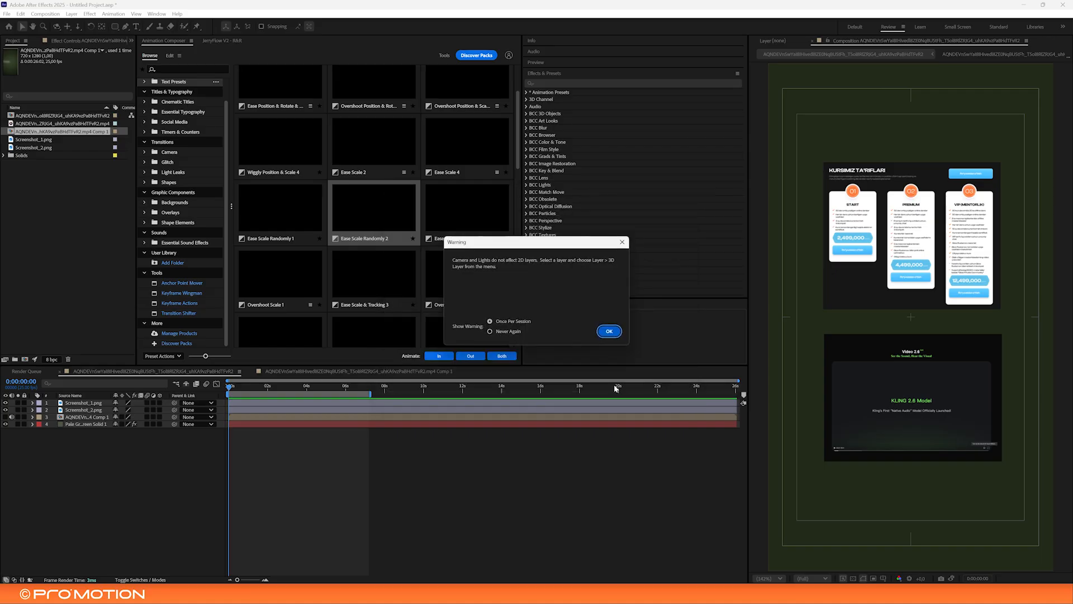
click(609, 331)
Maximize the composition viewer, choose the composition's 3D renderer, and restore the normal layout
key(grave)
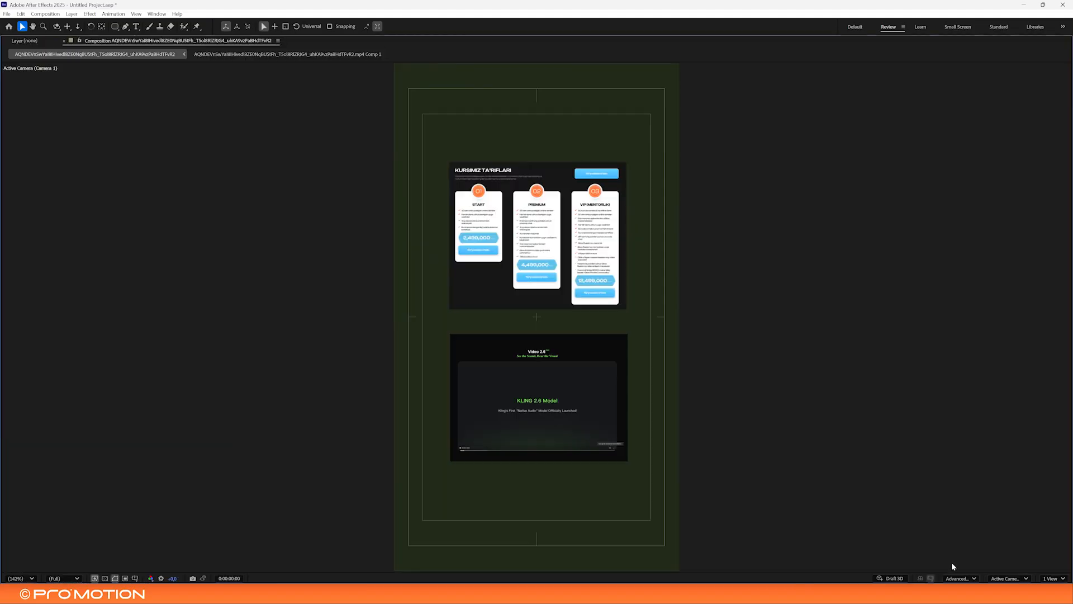
click(972, 579)
click(979, 536)
click(966, 579)
click(964, 543)
key(grave)
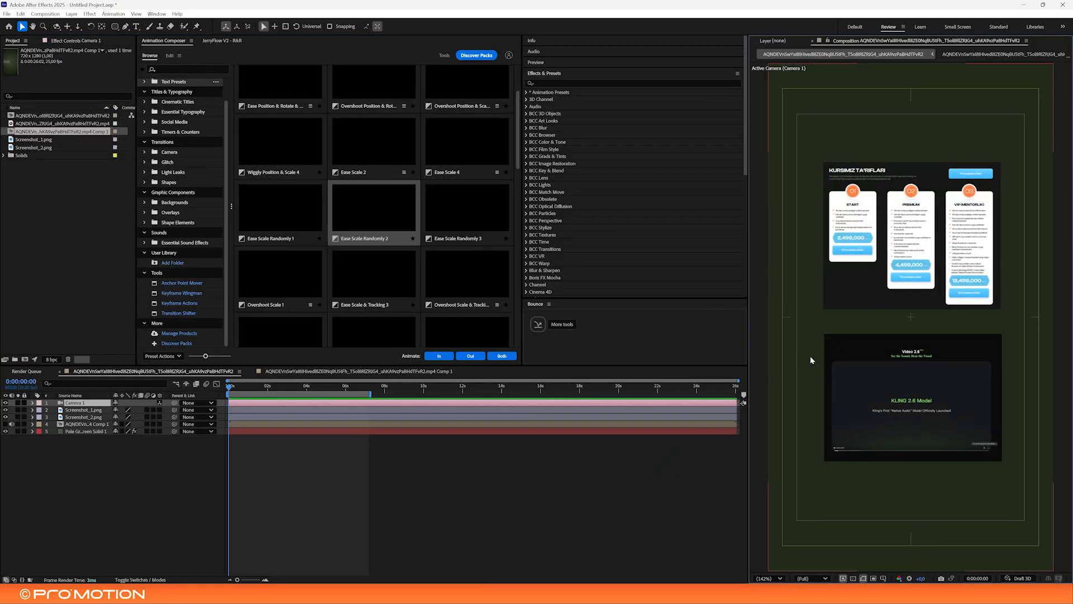
Add a null object, make it a 3D layer, and parent Camera 1 to it
right_click(279, 476)
mouse_move(313, 471)
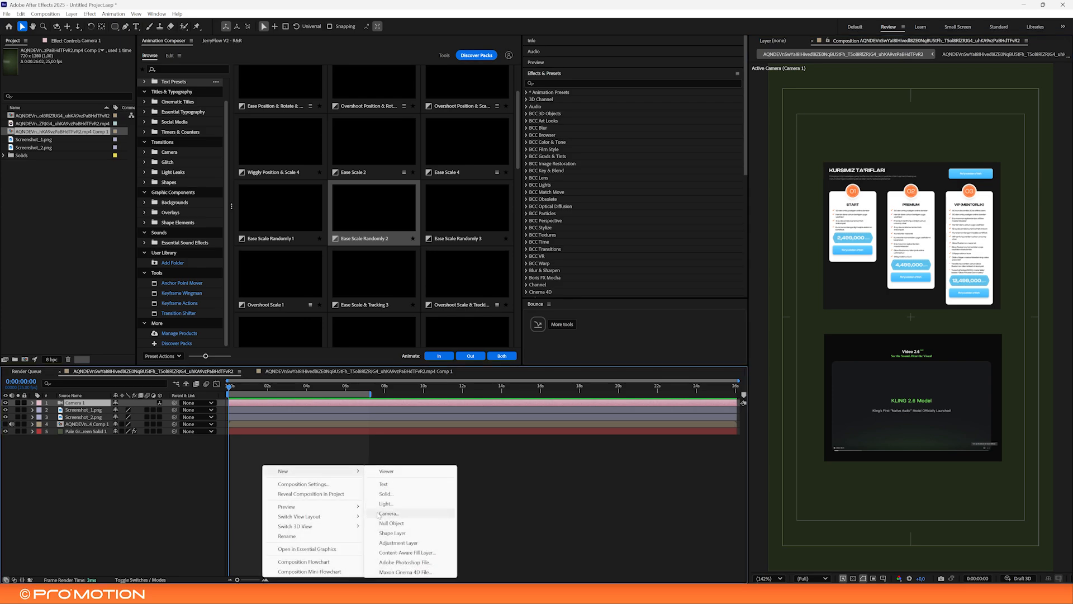
click(384, 523)
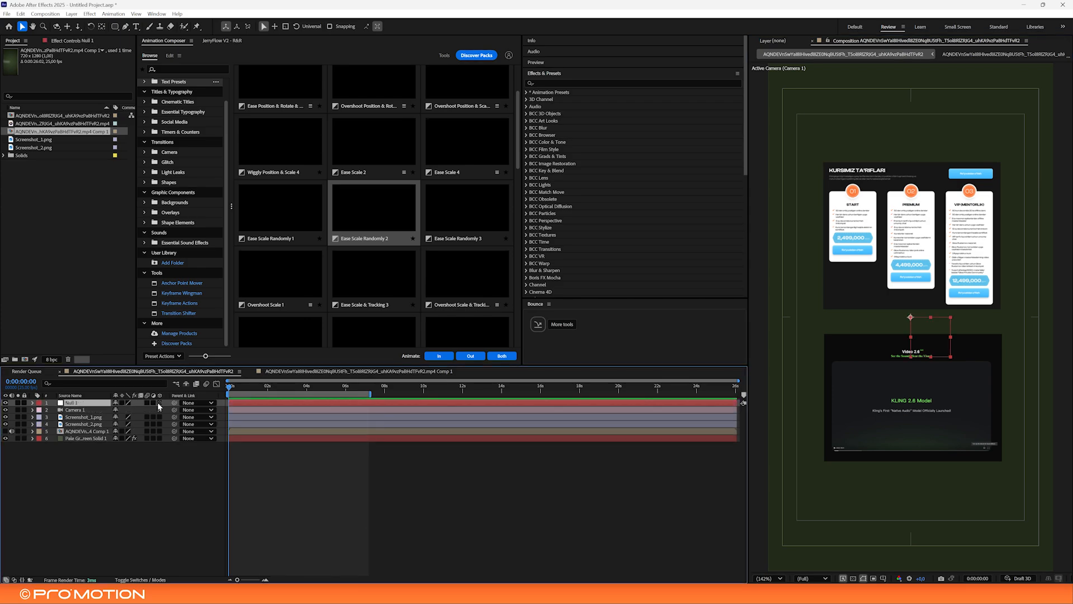
click(73, 410)
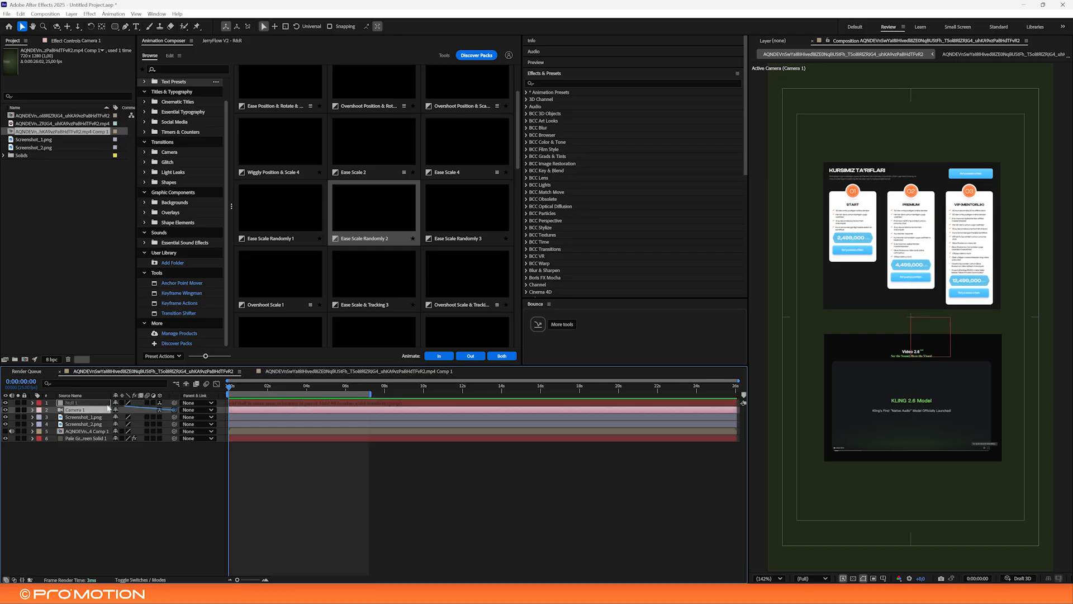
drag(71, 402, 76, 403)
click(77, 403)
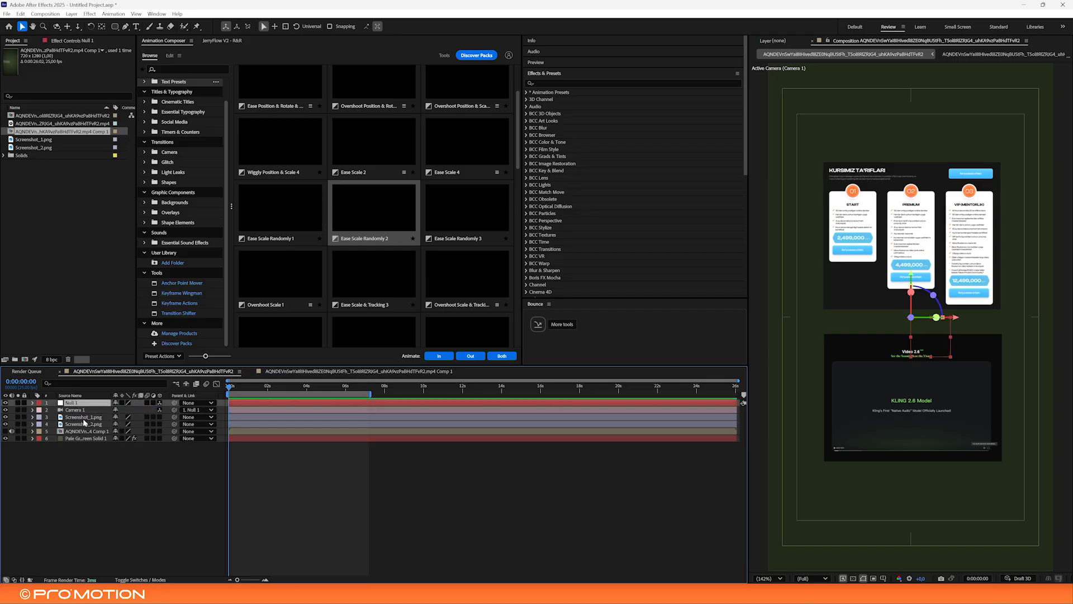
Turn the Screenshot_1.png and Screenshot_2.png layers into 3D layers
click(85, 417)
shift+click(86, 425)
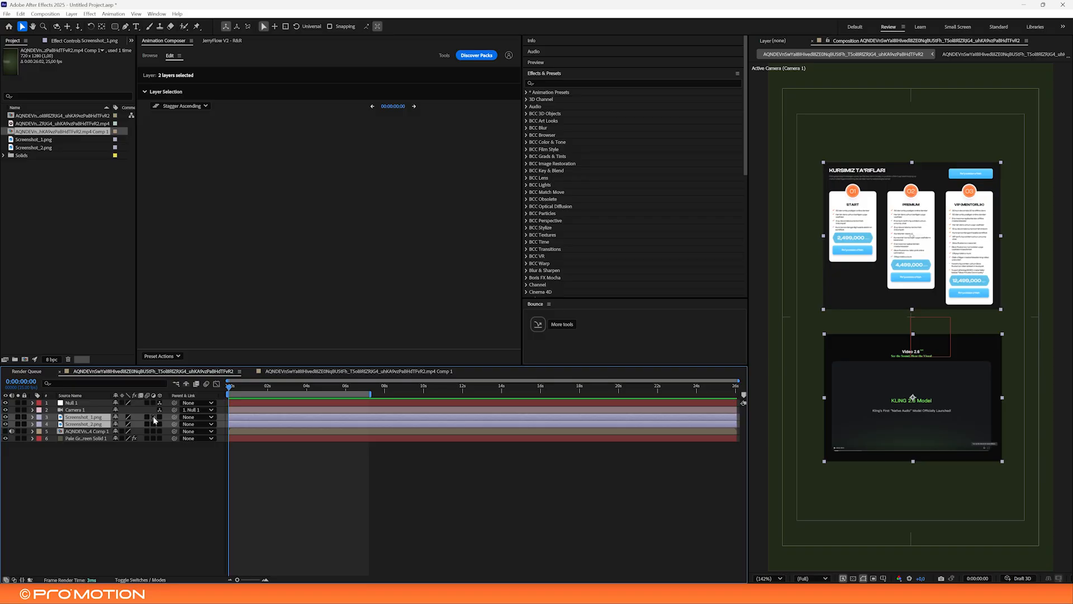
click(330, 477)
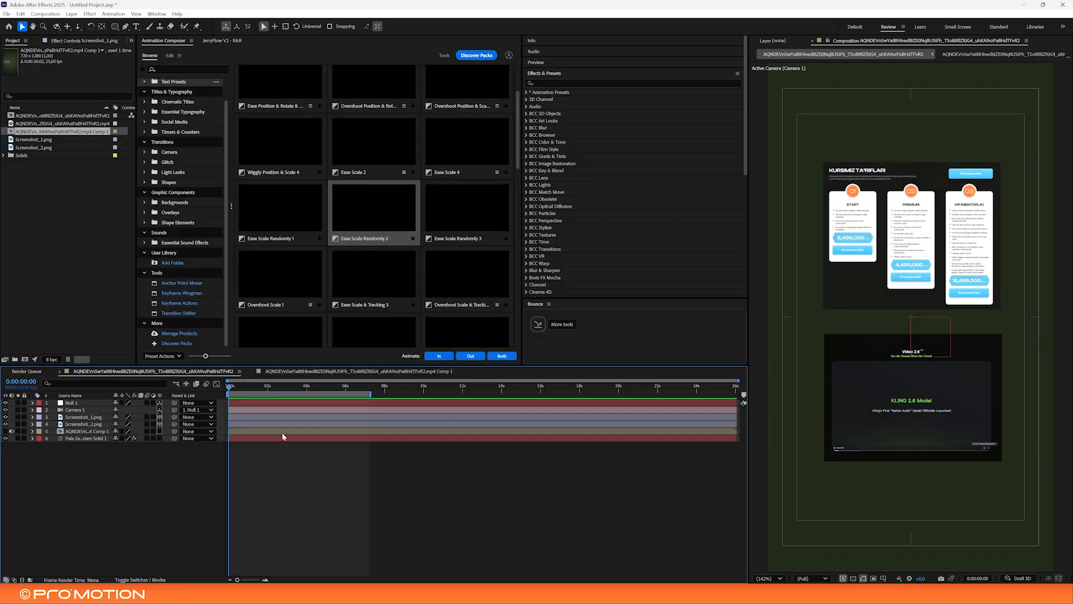
click(79, 417)
click(235, 410)
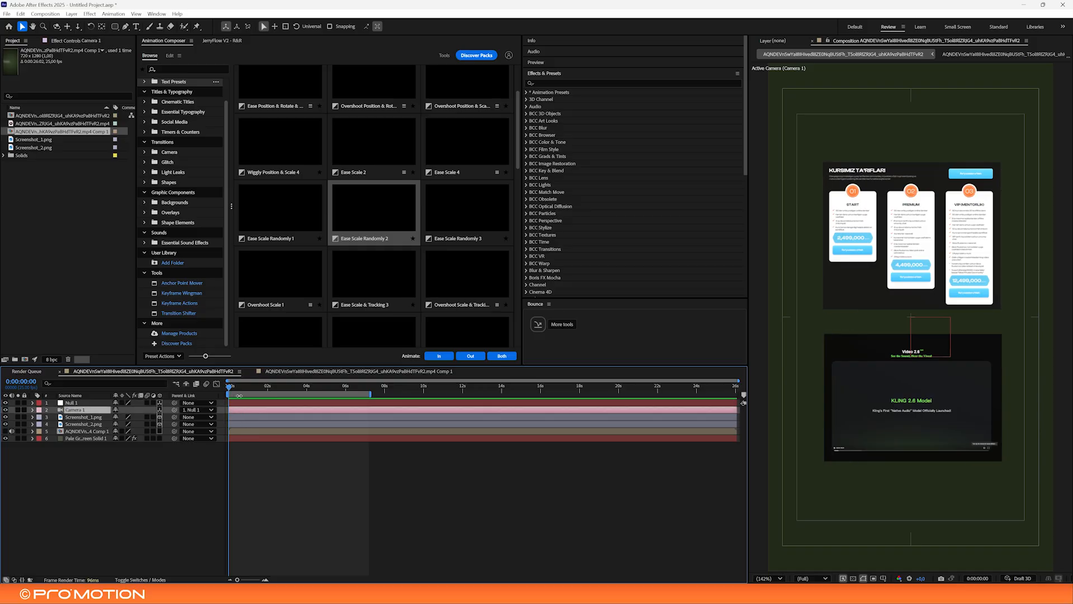
click(241, 417)
click(241, 424)
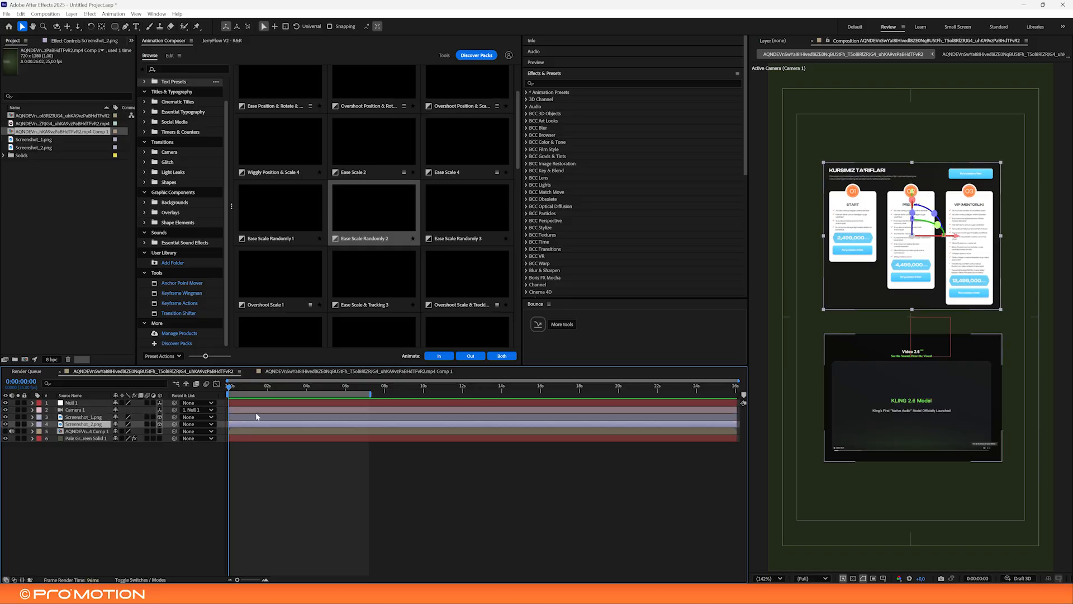
click(261, 444)
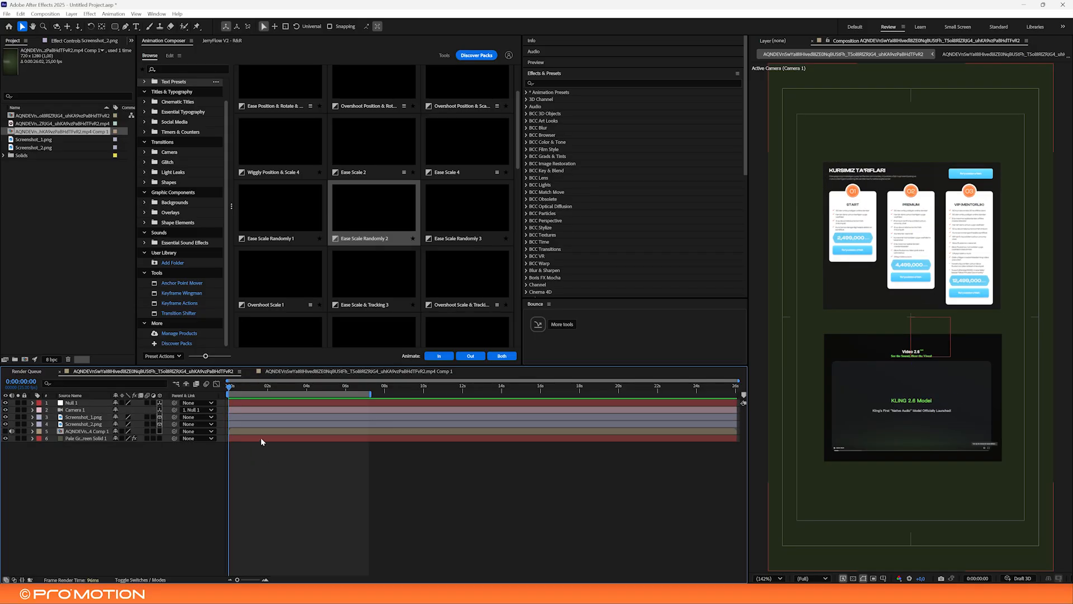
Pre-compose Screenshot_1.png and Screenshot_2.png separately, moving all attributes into each new composition
click(240, 417)
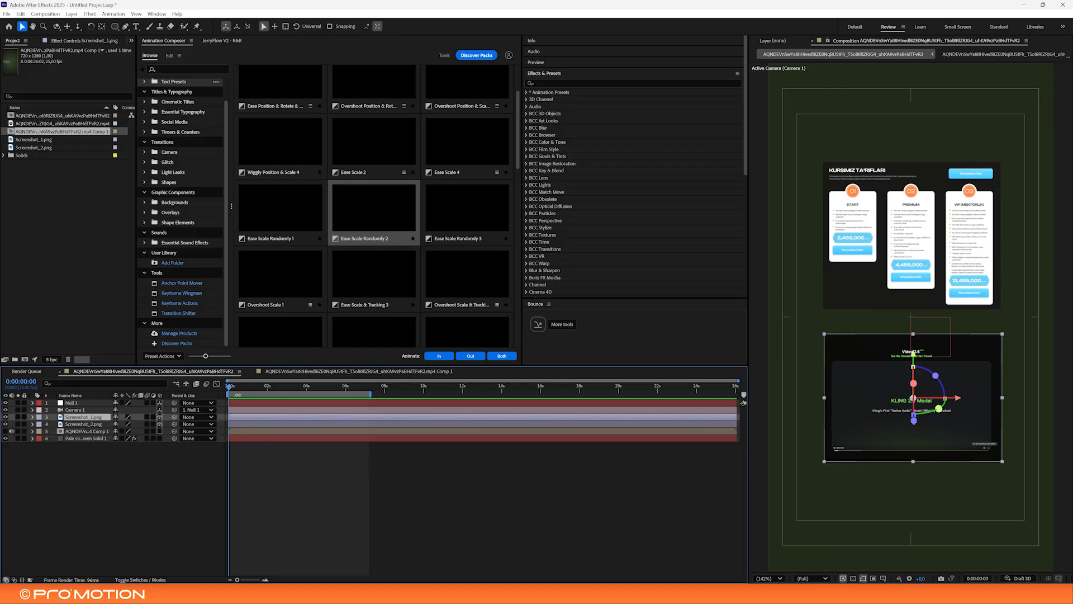
drag(234, 391, 229, 391)
right_click(242, 417)
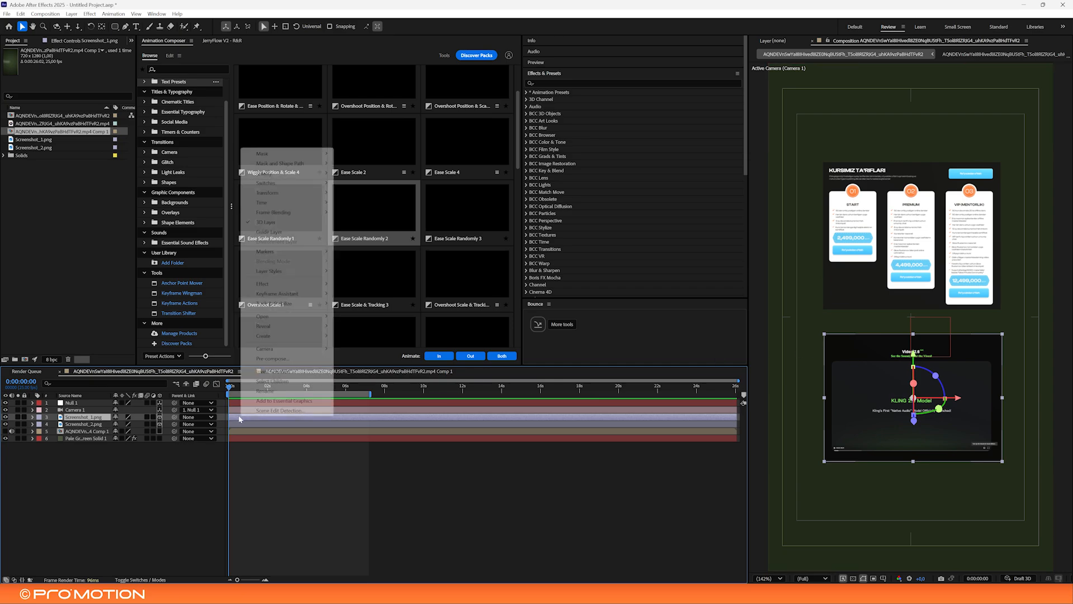
click(302, 381)
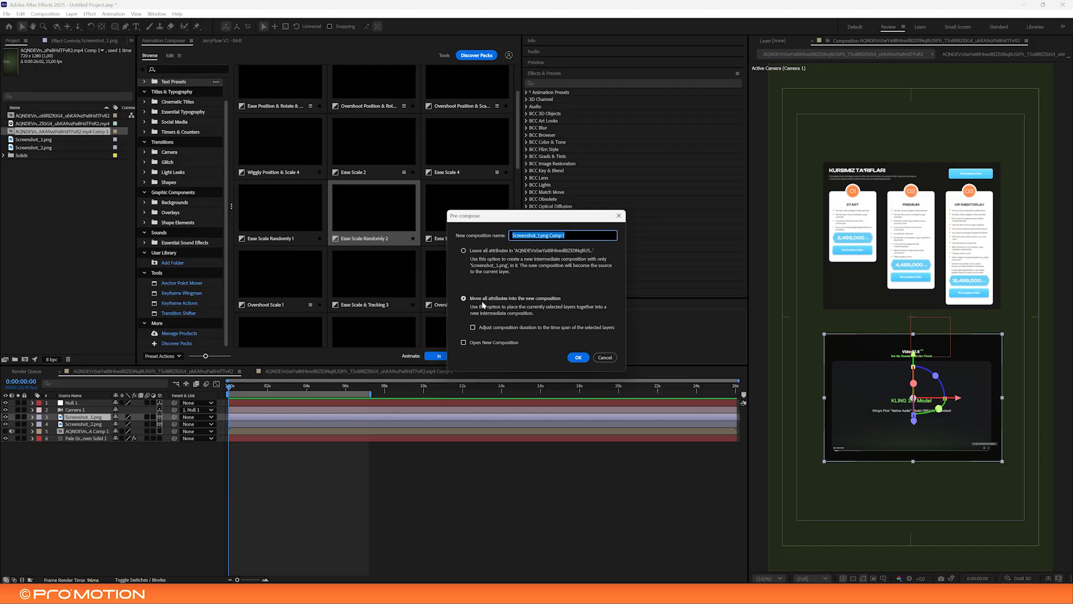
click(578, 358)
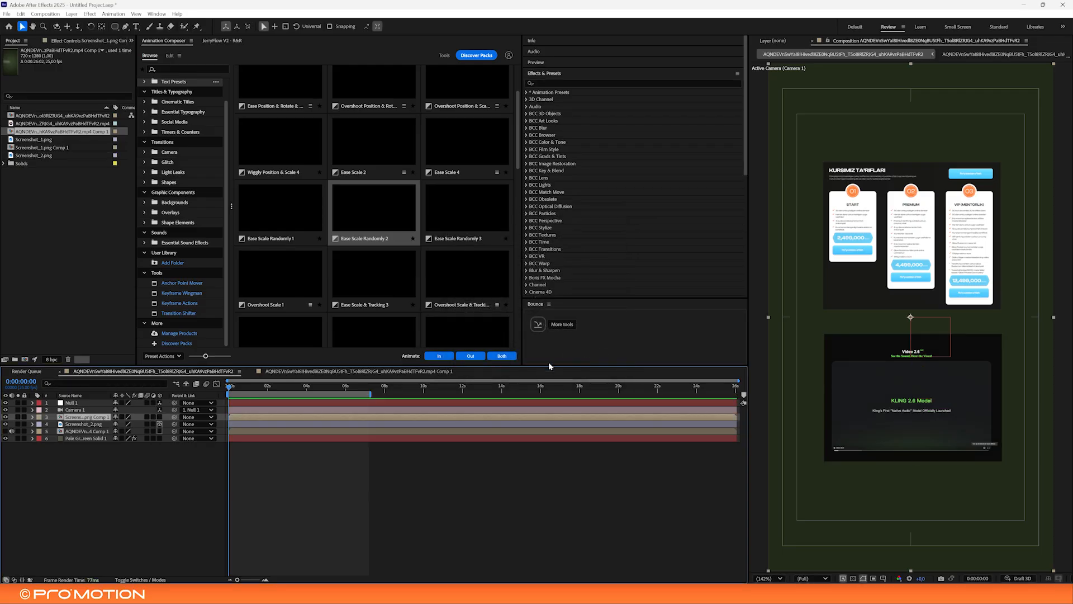
right_click(77, 425)
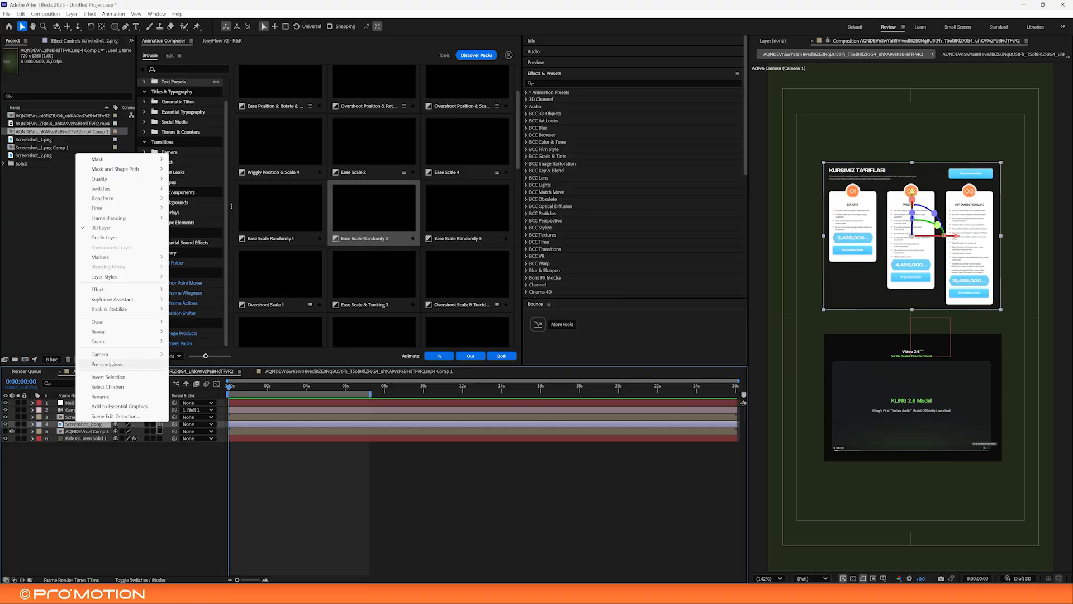
click(110, 364)
click(578, 357)
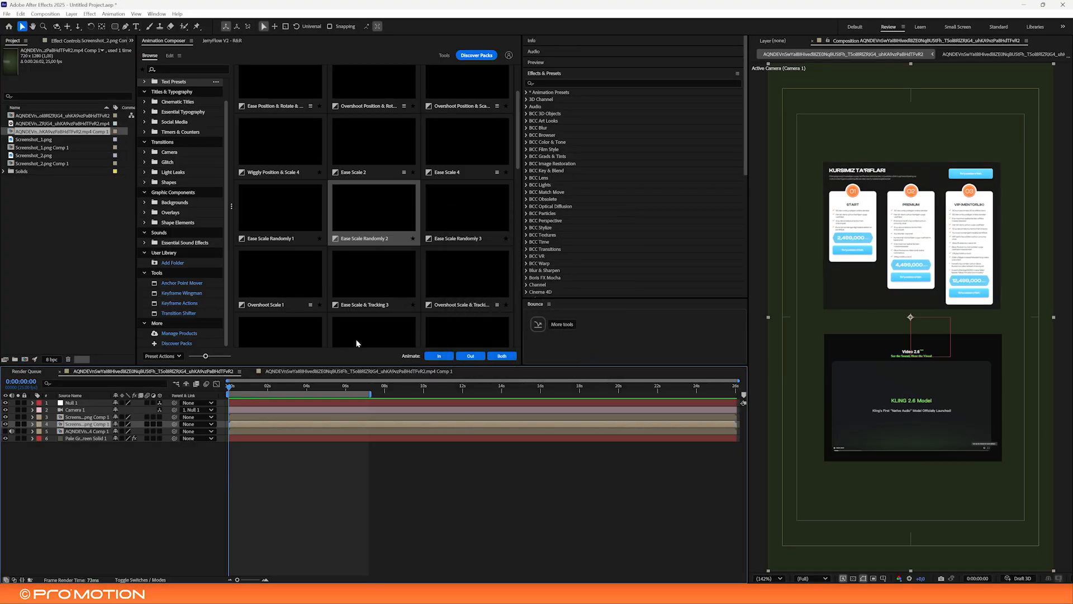
Move each screenshot pre-comp's anchor point to about the center of its card and make both pre-comps 3D layers
click(100, 27)
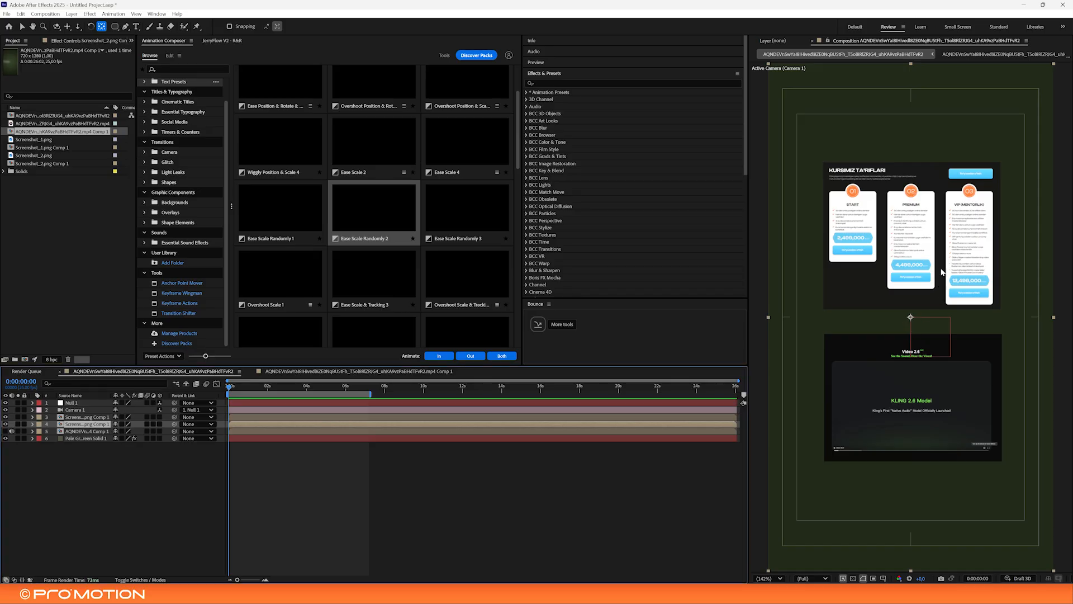
key(v)
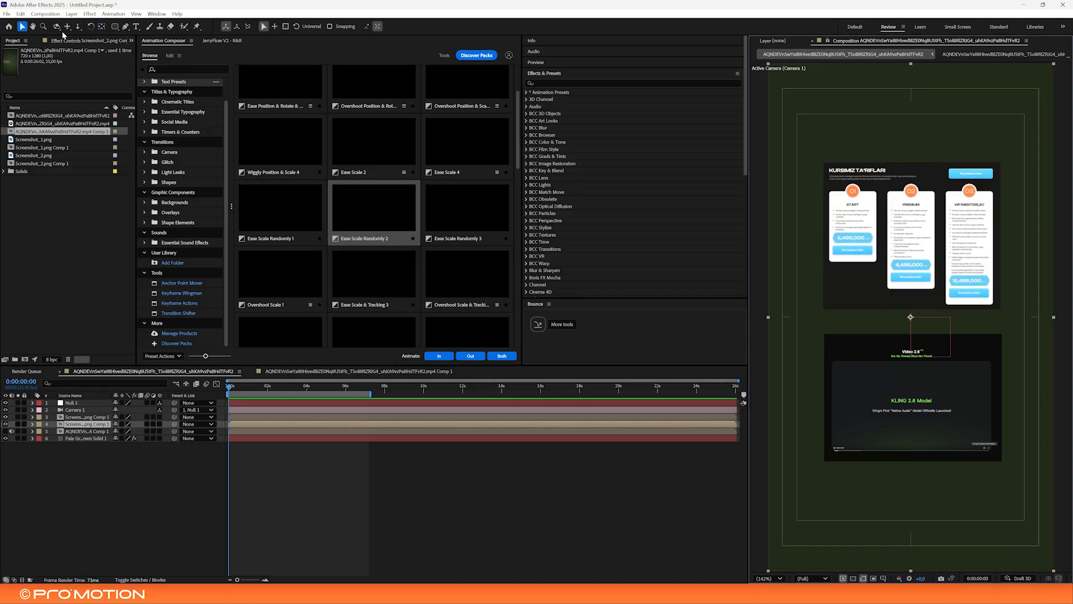
click(101, 26)
drag(911, 318, 913, 241)
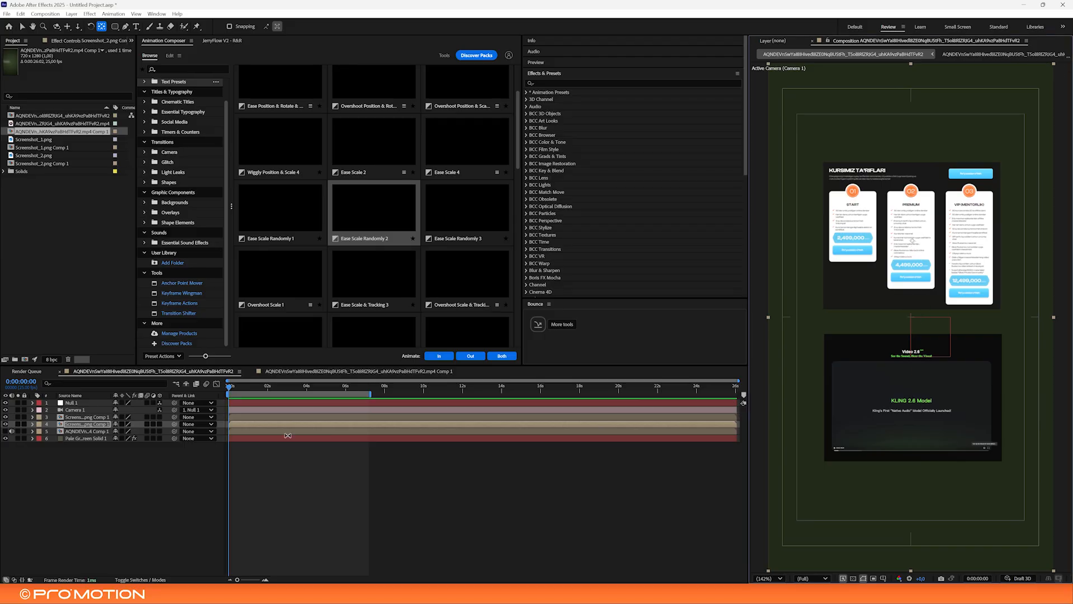
click(88, 418)
drag(911, 318, 912, 394)
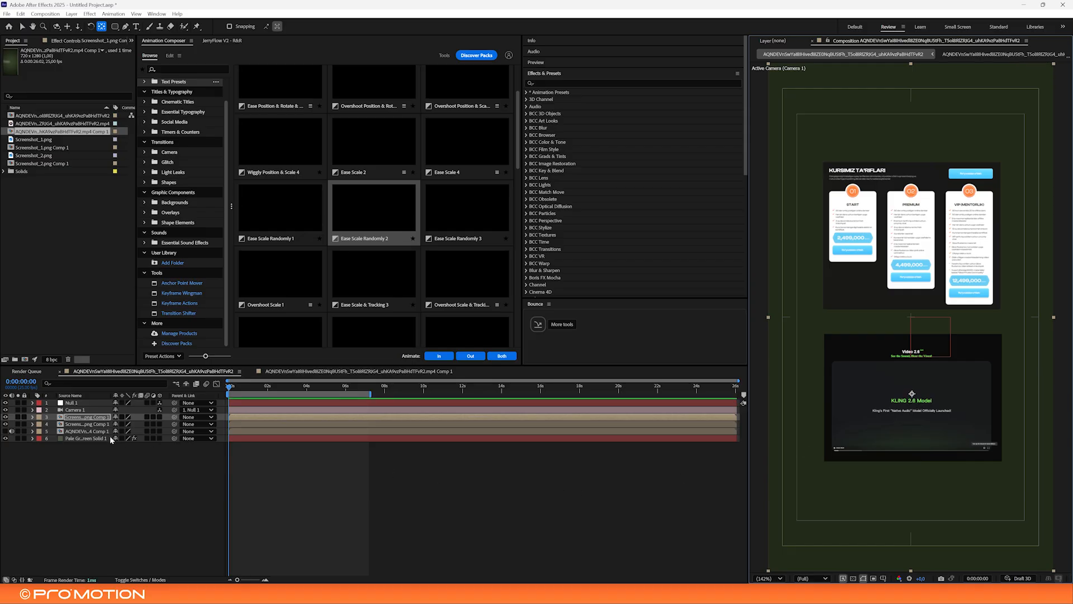
ctrl+click(85, 424)
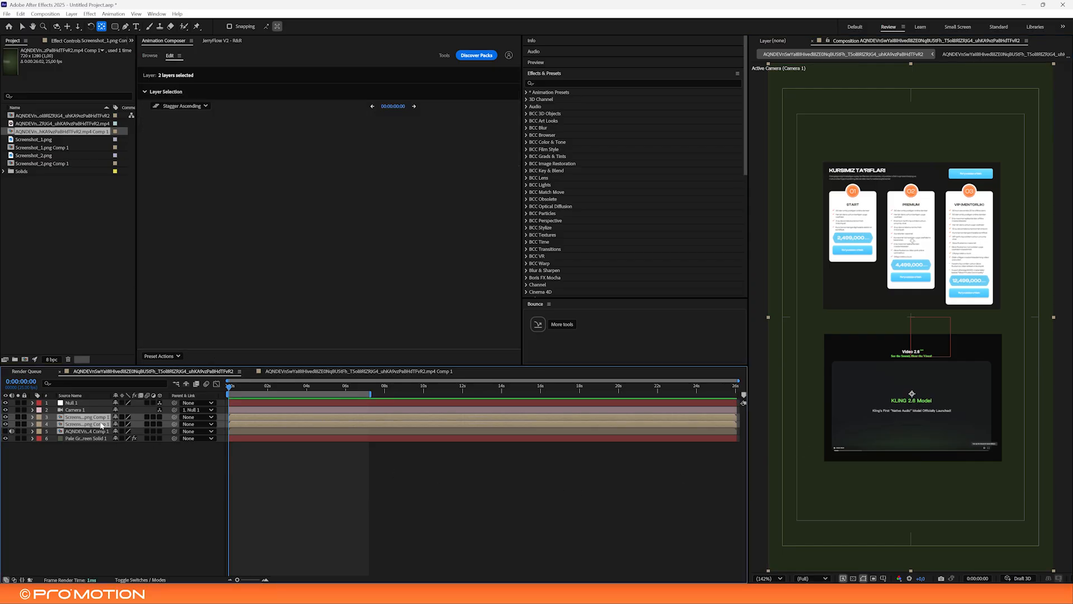
click(309, 472)
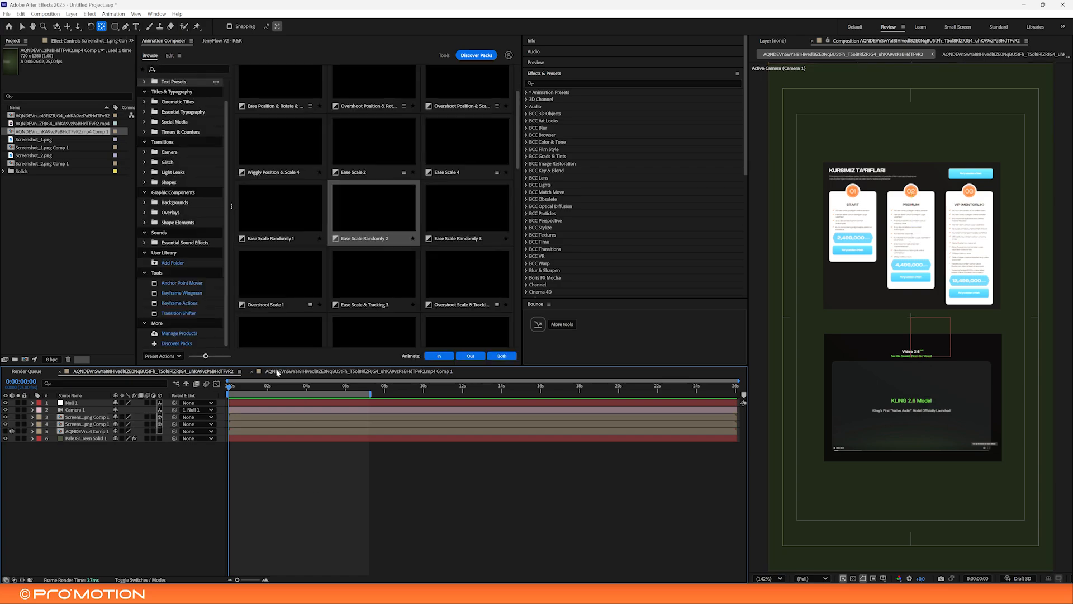
Play the reference's opening, move the time to 0:00:00:20 to study the first caption word, and return to the main composition
click(278, 373)
key(space)
mouse_move(228, 390)
mouse_down()
mouse_move(262, 391)
mouse_move(226, 390)
mouse_move(244, 391)
mouse_up()
click(116, 373)
Add a white text layer reading "Bu" and place it between the two cards, left of the frame's center
right_click(291, 481)
click(235, 431)
key(ctrl+t)
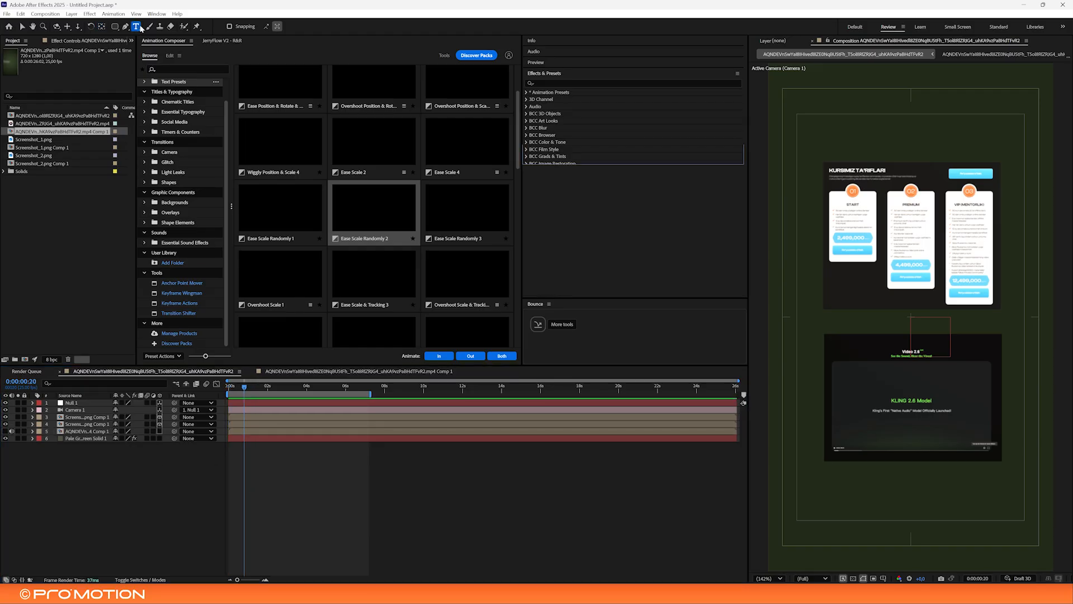
click(877, 327)
text(B)
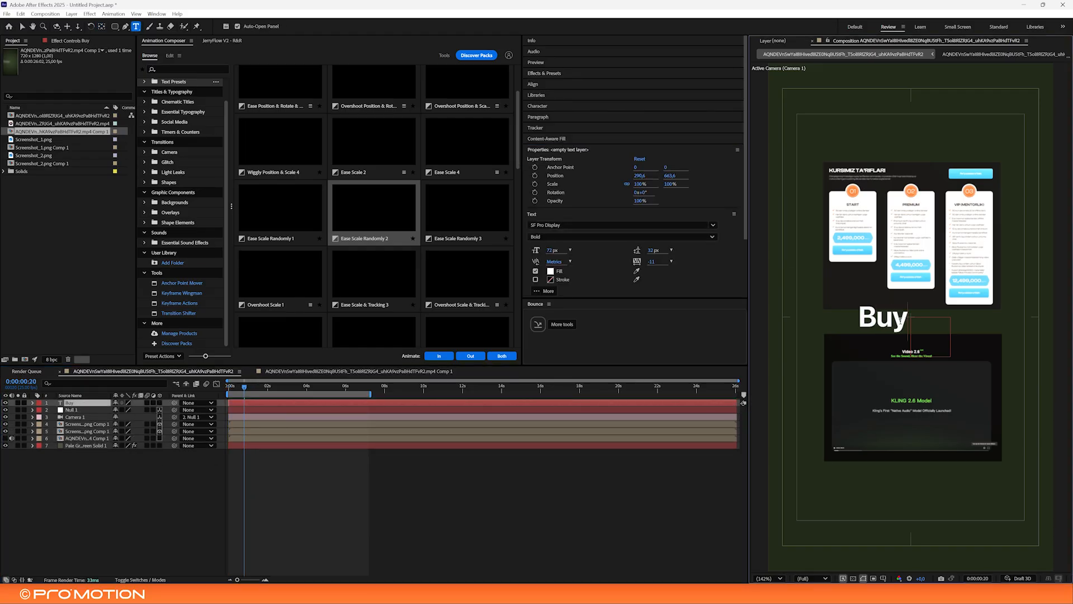
text(uy)
key(BackSpace)
click(548, 517)
key(v)
drag(887, 317, 868, 330)
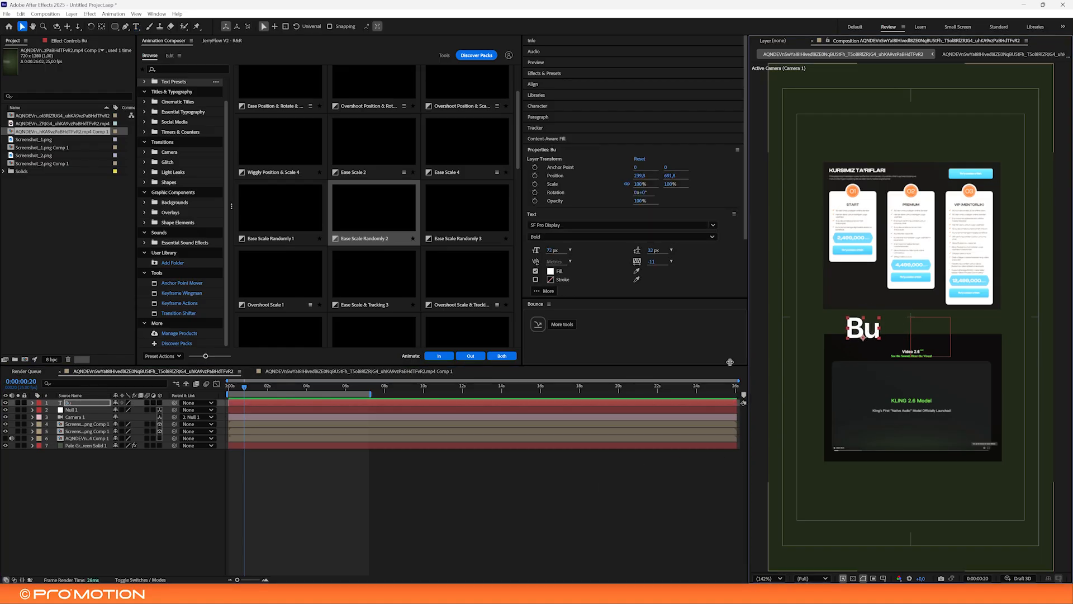
Check the caption timing in the reference, then add a text layer "2 ta sayt" below "Bu" in the main composition
click(298, 372)
drag(266, 387, 248, 383)
key(space)
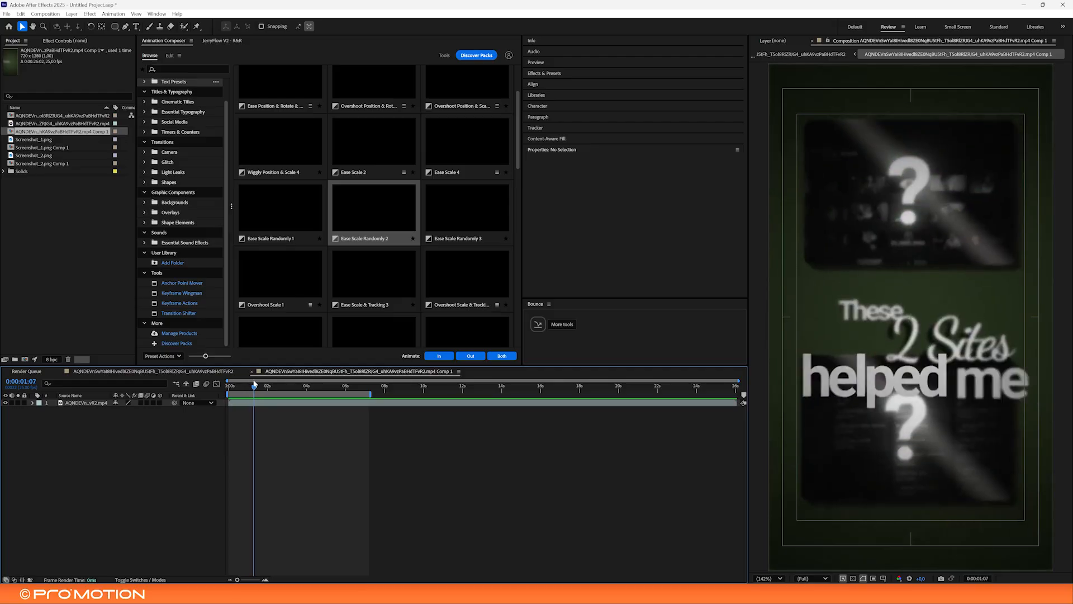
mouse_move(255, 386)
mouse_down()
mouse_move(236, 384)
mouse_move(254, 389)
mouse_up()
click(119, 371)
click(279, 481)
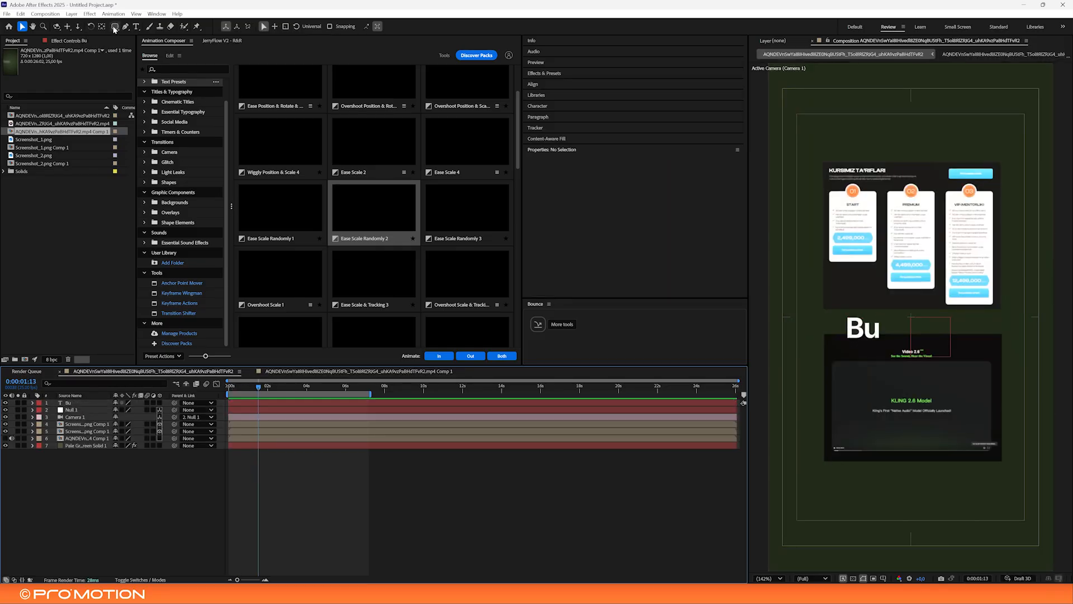
click(137, 26)
click(884, 368)
text(2)
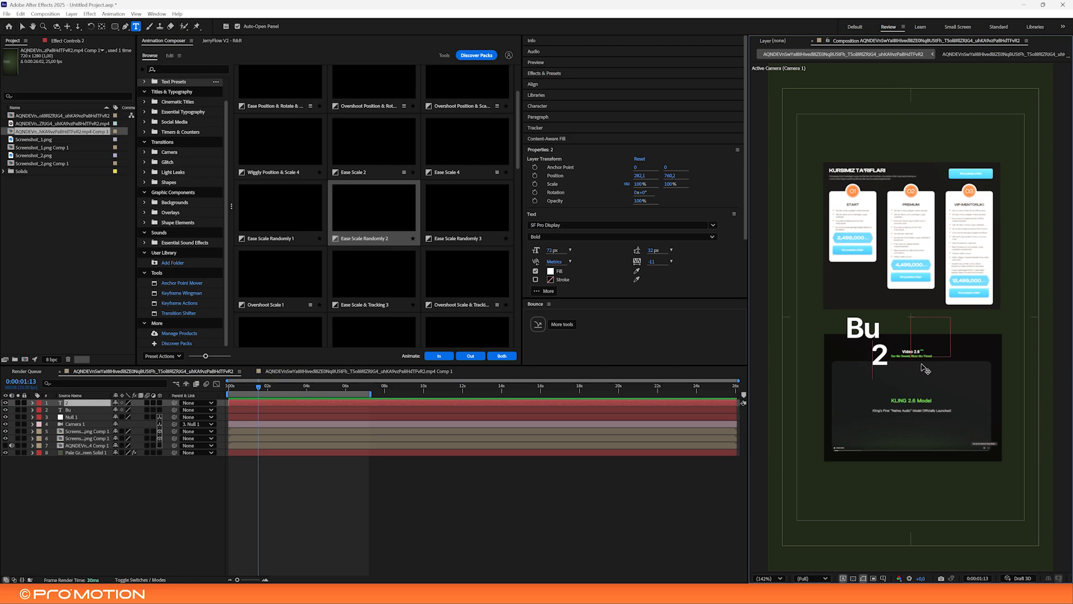
text( ta sayt)
click(270, 552)
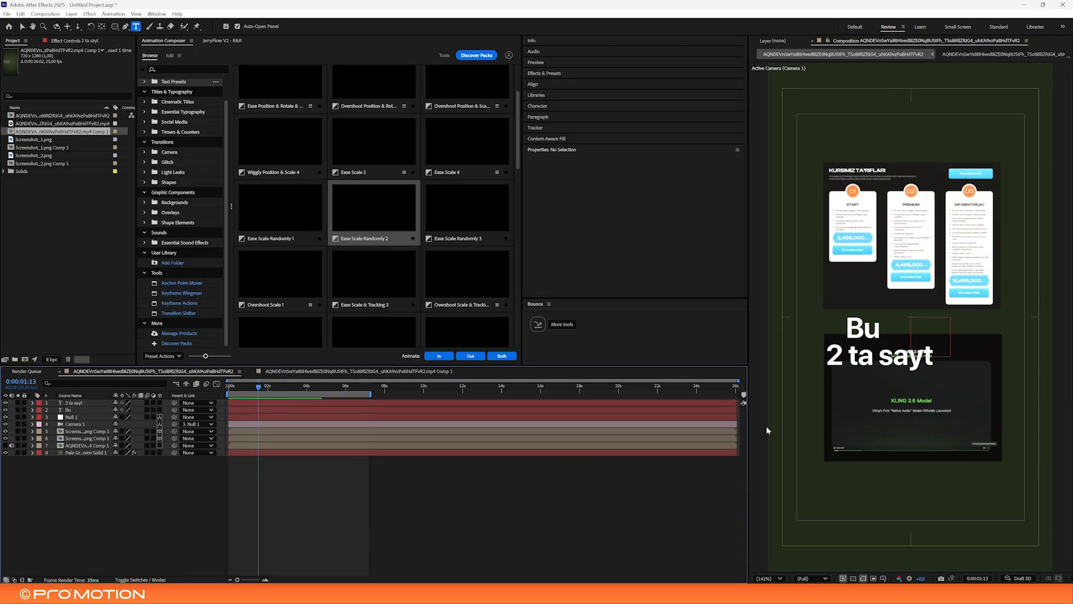
Move the "2 ta sayt" text slightly up and to the right so it starts just below the end of "Bu"
key(v)
drag(880, 358, 916, 347)
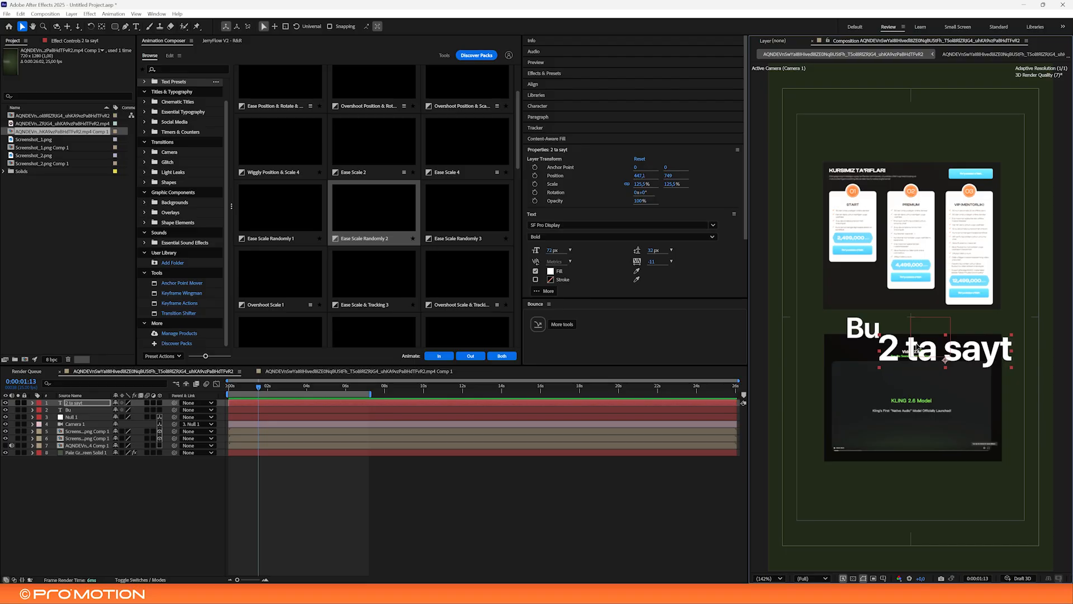
click(561, 493)
click(937, 347)
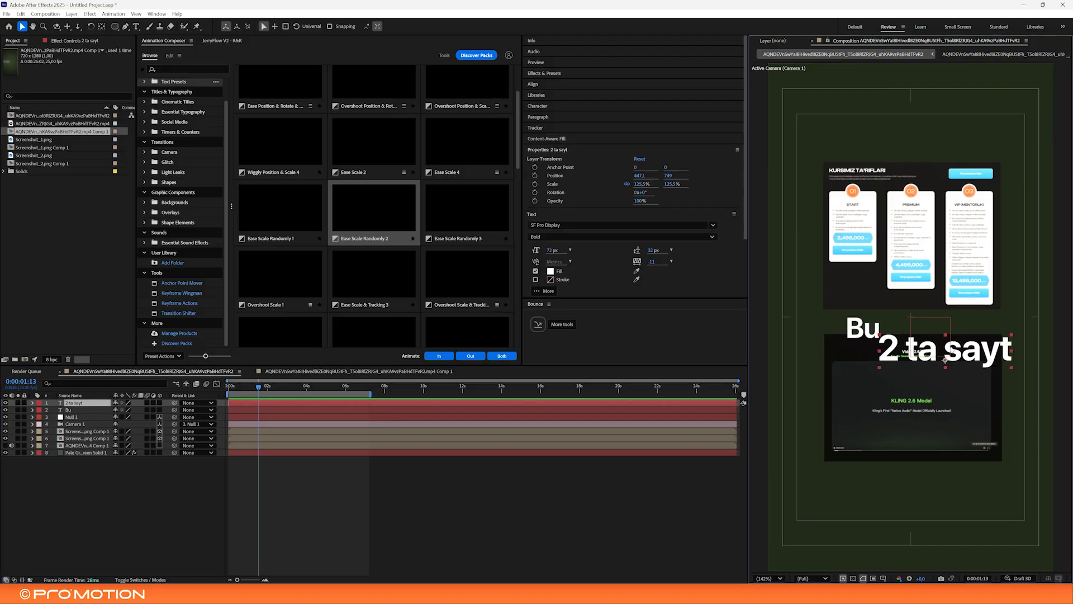
click(637, 485)
click(950, 351)
Check the reference's third caption word around 0:00:01:02, then duplicate "2 ta sayt" below it as a line reading "vaqtingizni"
click(300, 372)
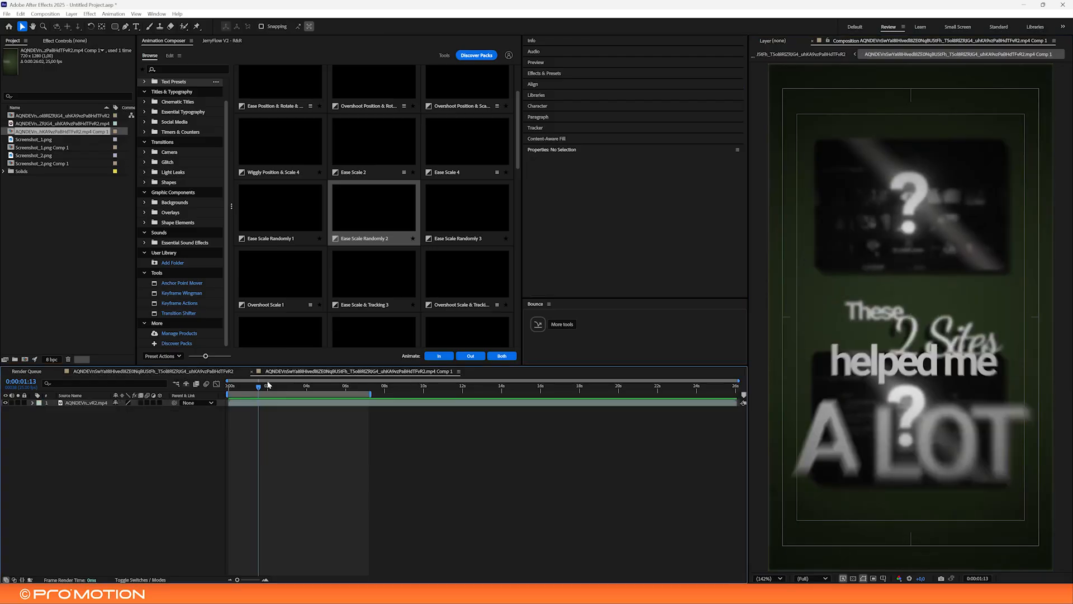
drag(278, 384, 250, 373)
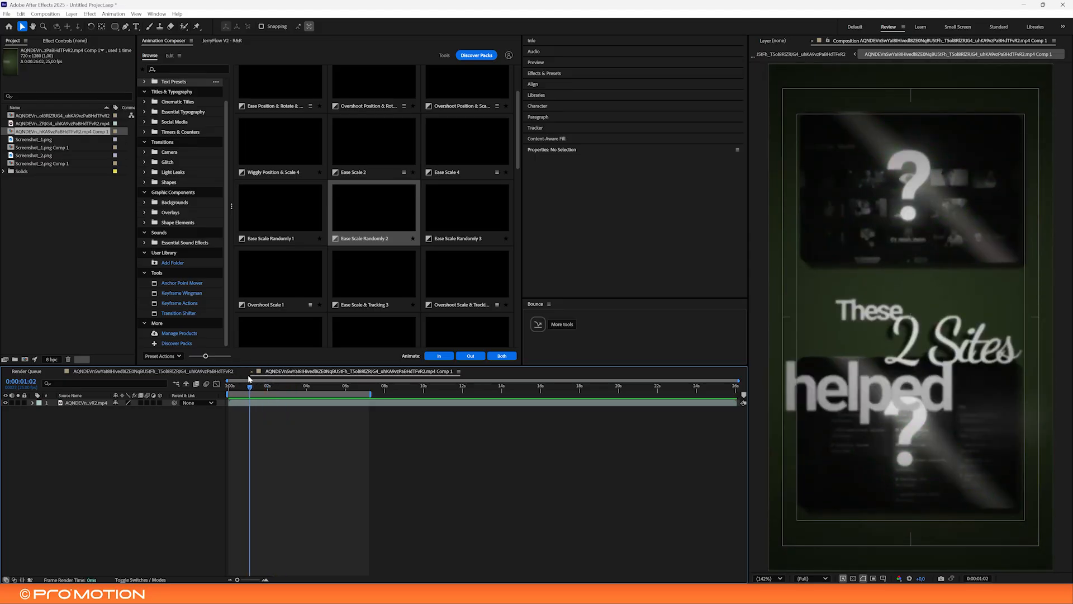
click(213, 374)
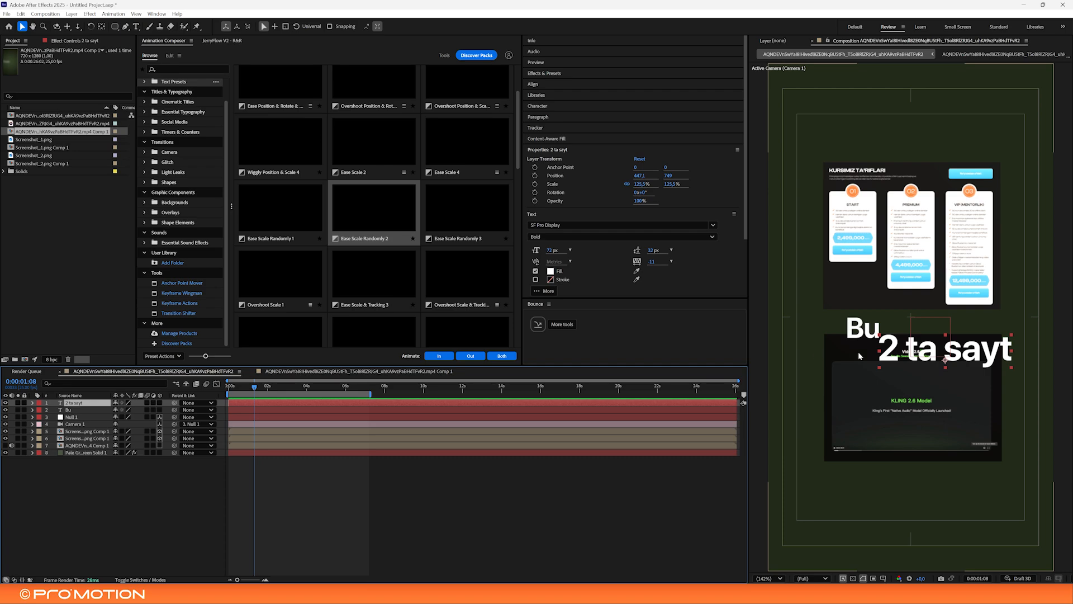
key(ctrl+d)
drag(941, 355, 886, 386)
double_click(884, 385)
text(vaqtingizni)
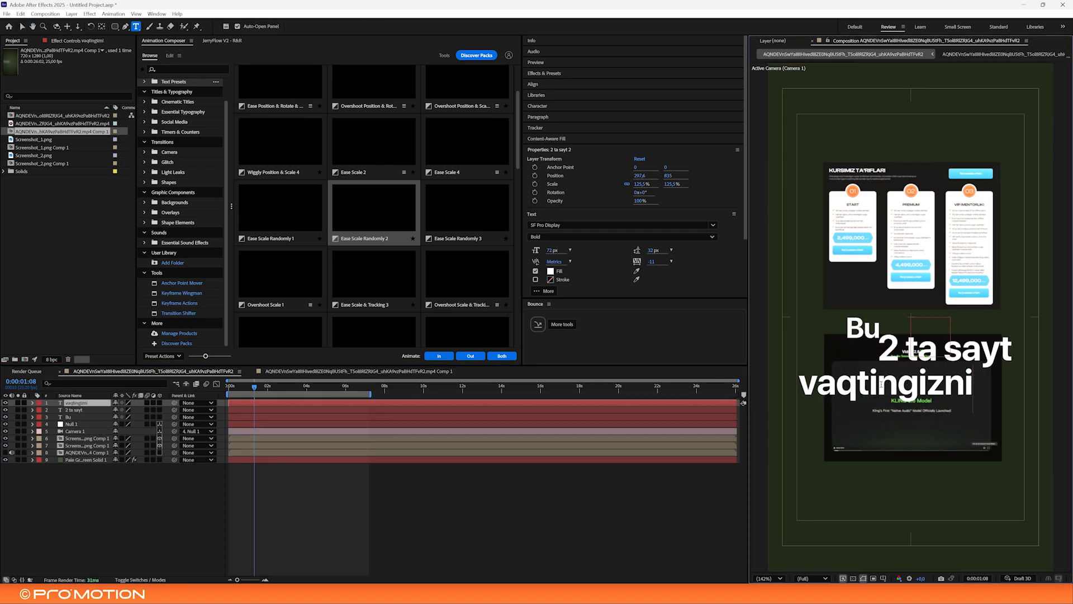
key(Escape)
key(v)
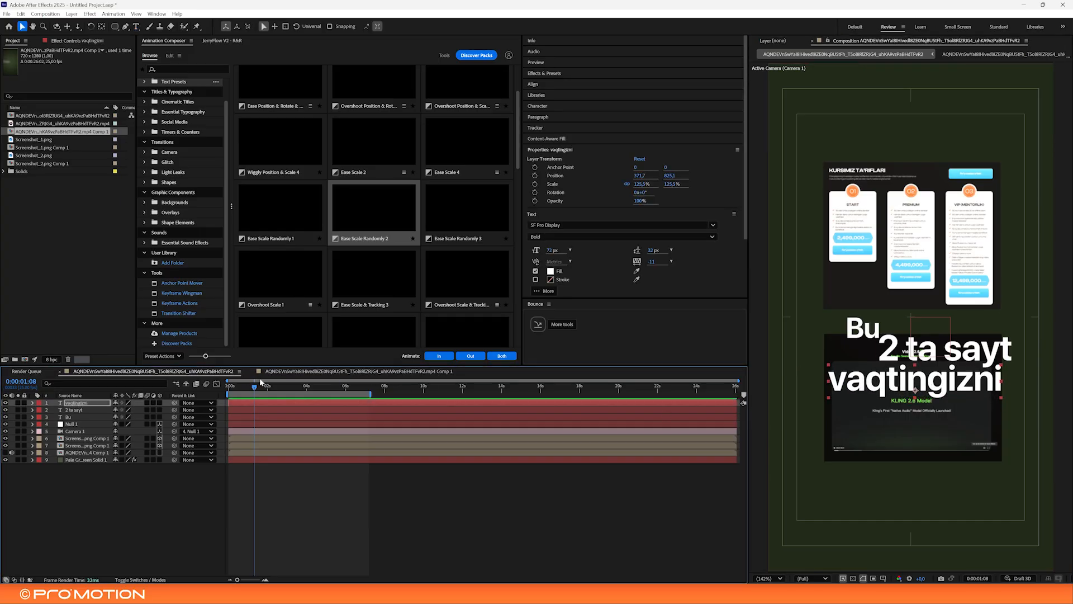
Change the third caption line's text to "ishingizni"
double_click(870, 382)
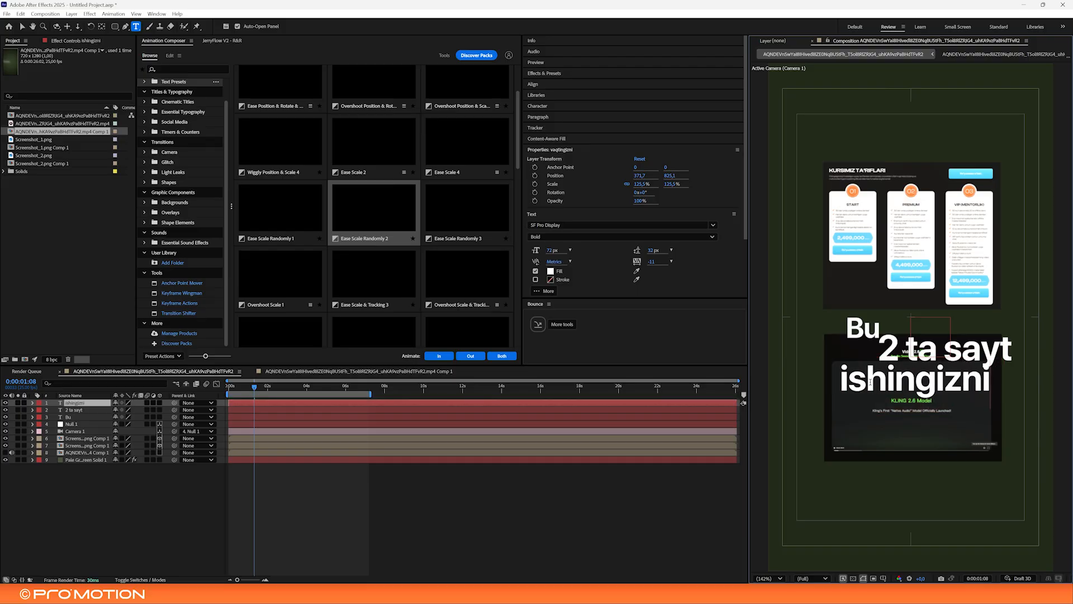
key(Escape)
key(v)
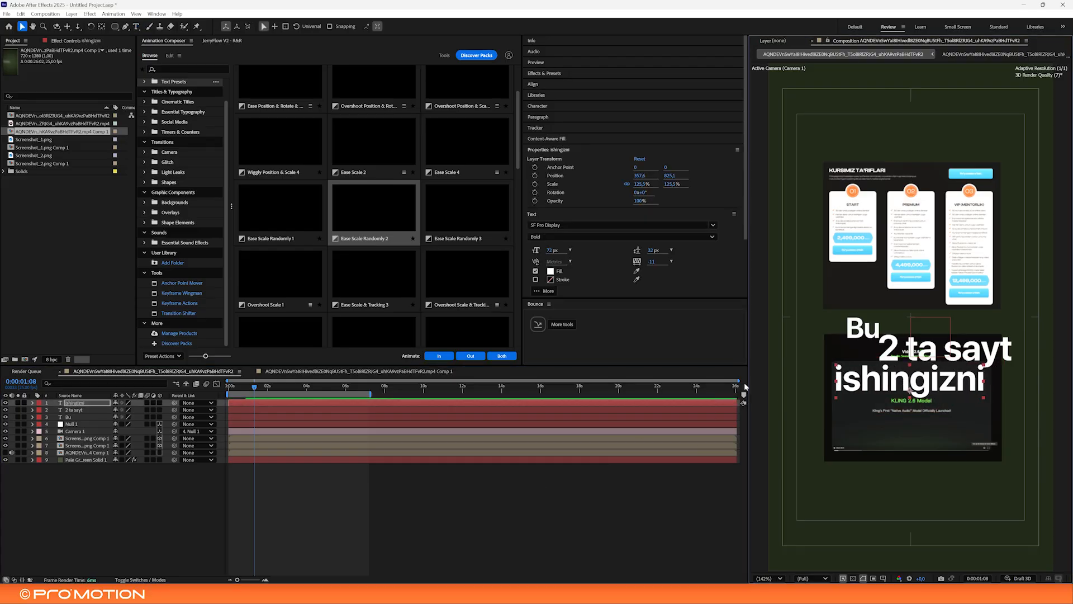
Check the reference around 0:00:01:06, then duplicate "ishingizni" as a fourth line reading "va ko'p" and offset it to the right below
click(323, 373)
mouse_move(255, 387)
mouse_down()
mouse_move(274, 389)
mouse_move(254, 387)
mouse_up()
click(200, 372)
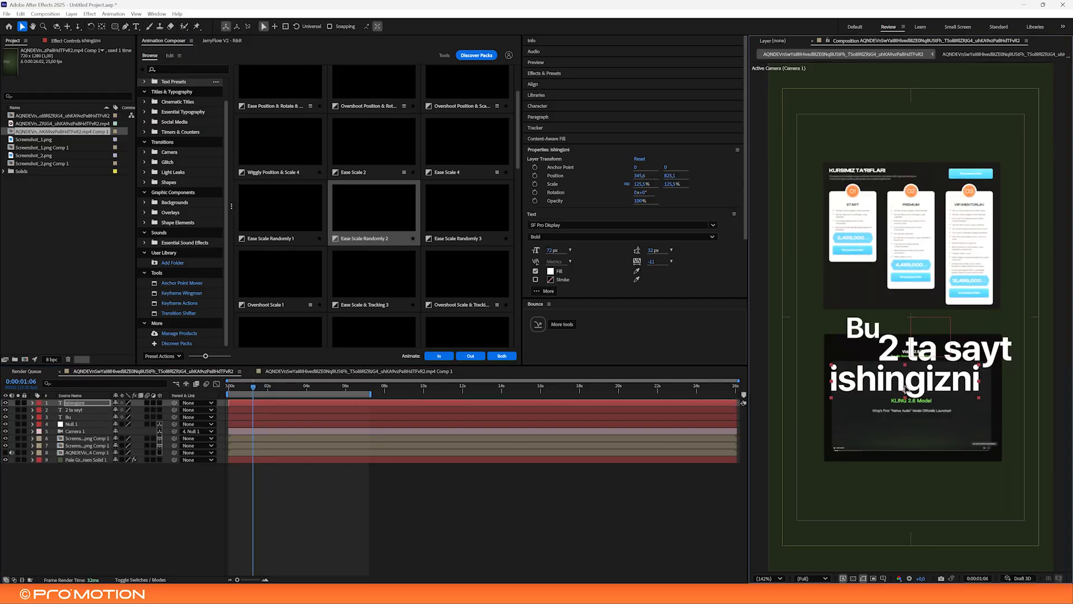
key(ctrl+d)
drag(917, 392, 915, 418)
double_click(916, 418)
text(va ko'p)
key(Escape)
key(v)
drag(917, 415, 961, 411)
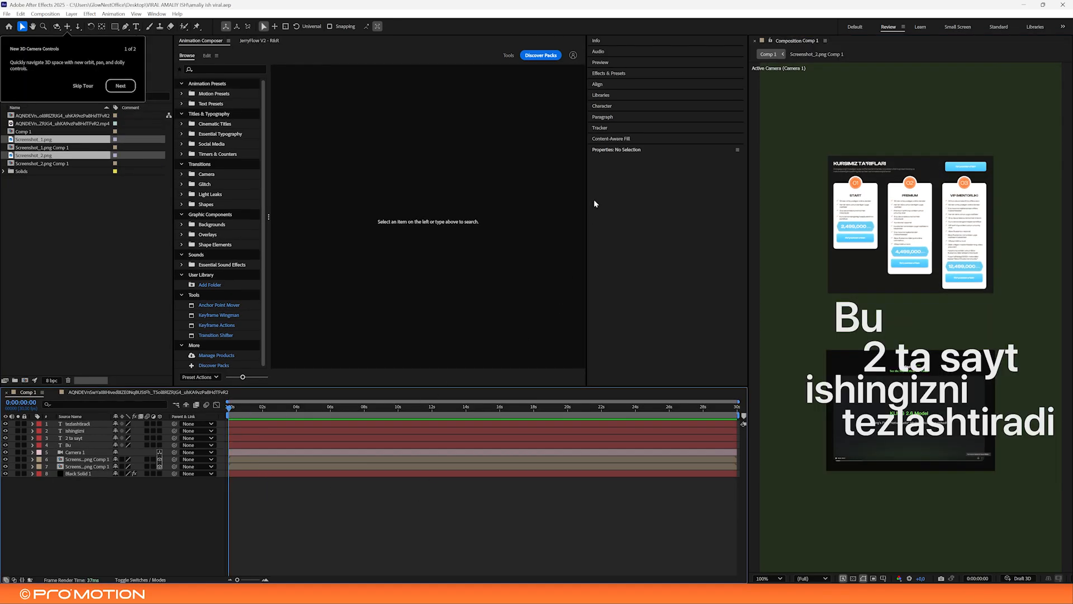
Set the font of the "2 ta sayt" caption in Comp 1 to The Heart of Everything Demo
click(911, 363)
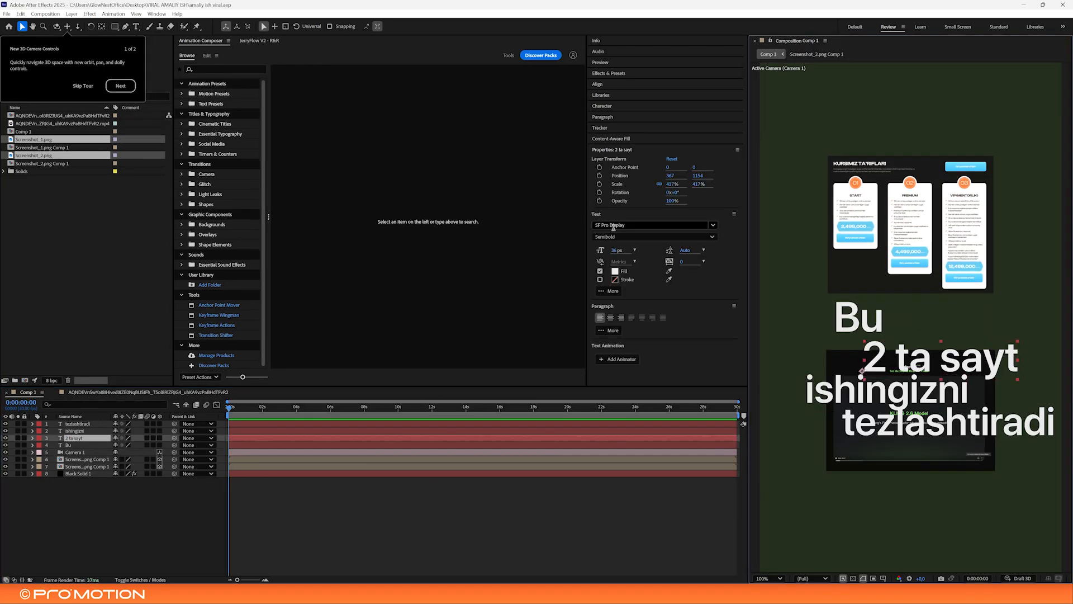
click(218, 391)
key(space)
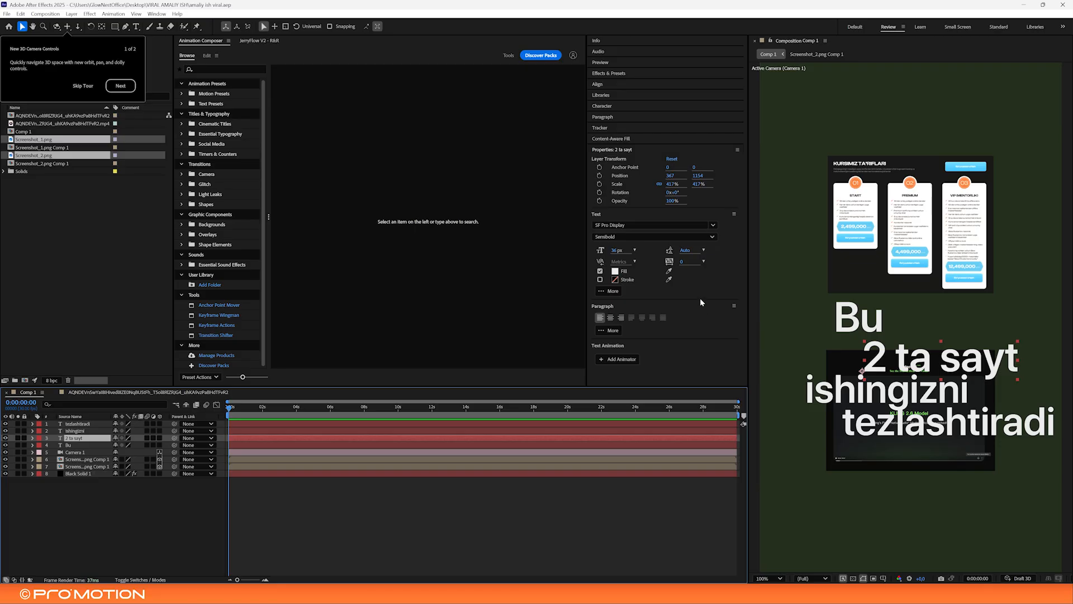
click(651, 225)
text(the)
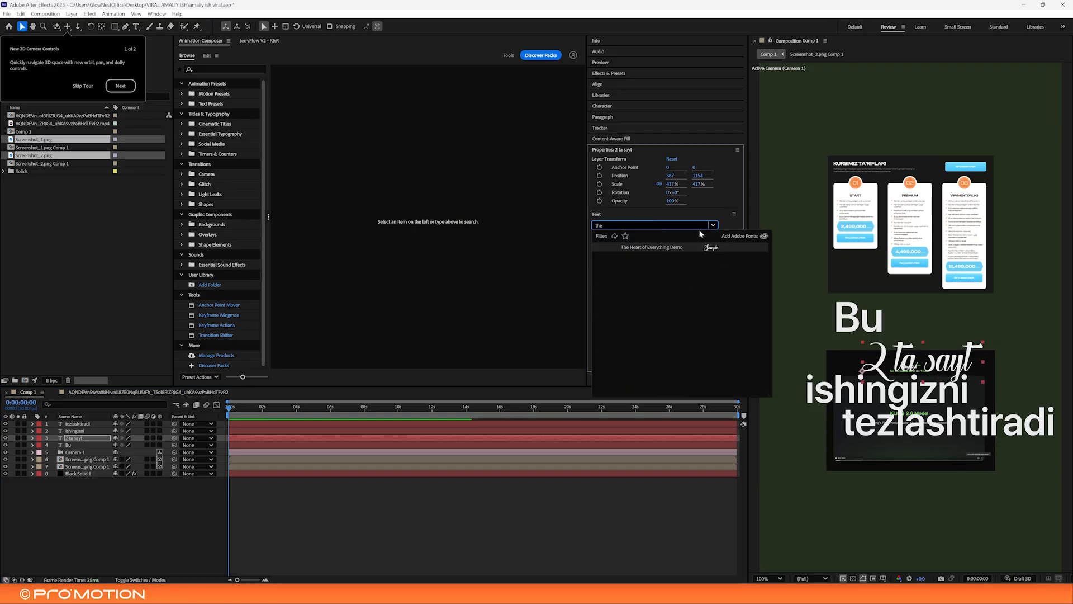
click(668, 247)
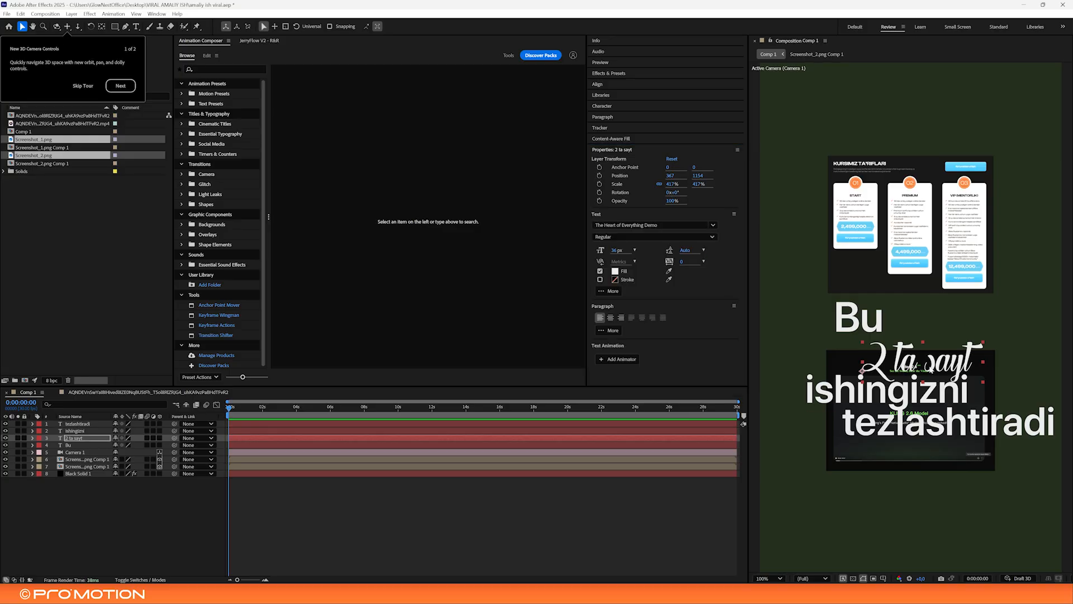
Capitalize the script caption as "2 ta Sayt" and move it up closer to "Bu"
double_click(940, 367)
click(940, 365)
key(Delete)
text(S)
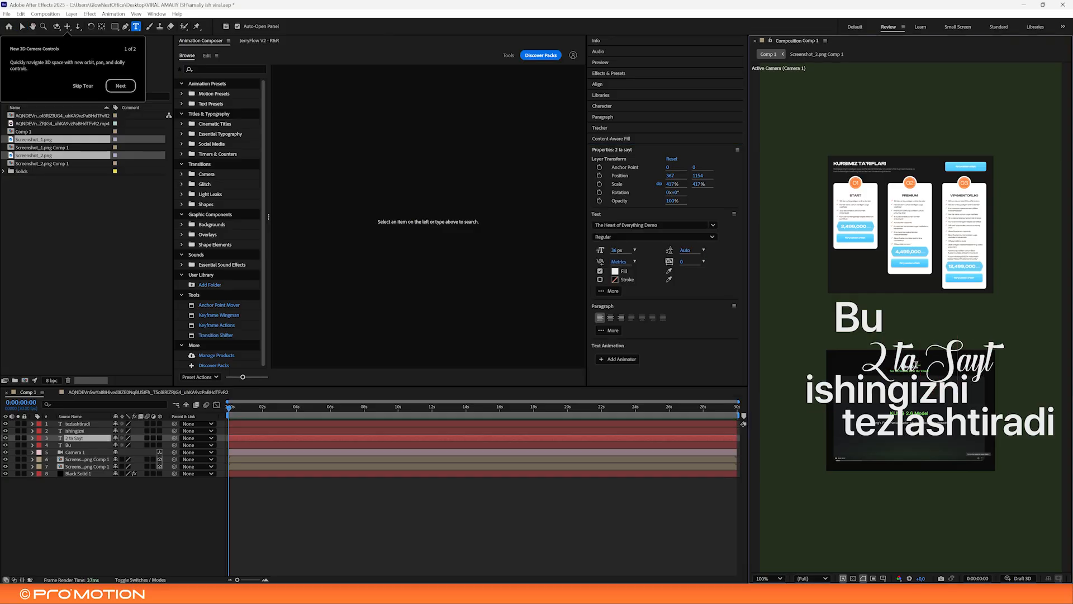
key(ctrl+Return)
drag(932, 374, 934, 367)
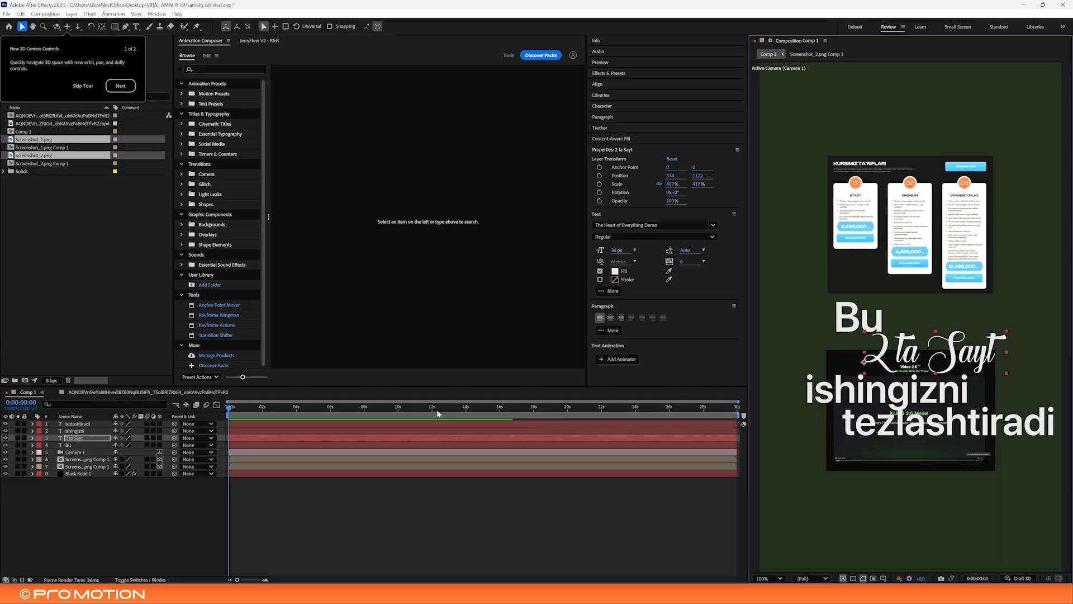
Compare the caption layout in Comp 1 with the reference at 0:00:01:02 and replay the reference's opening
click(142, 392)
mouse_move(247, 408)
mouse_down()
mouse_move(264, 410)
mouse_move(235, 410)
mouse_move(251, 409)
mouse_up()
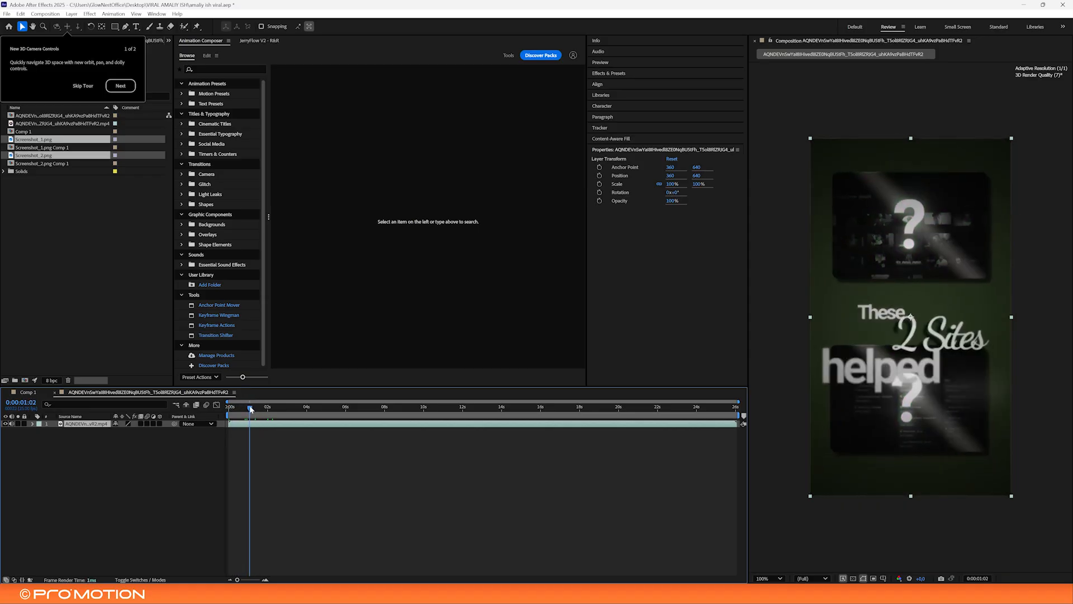
click(31, 393)
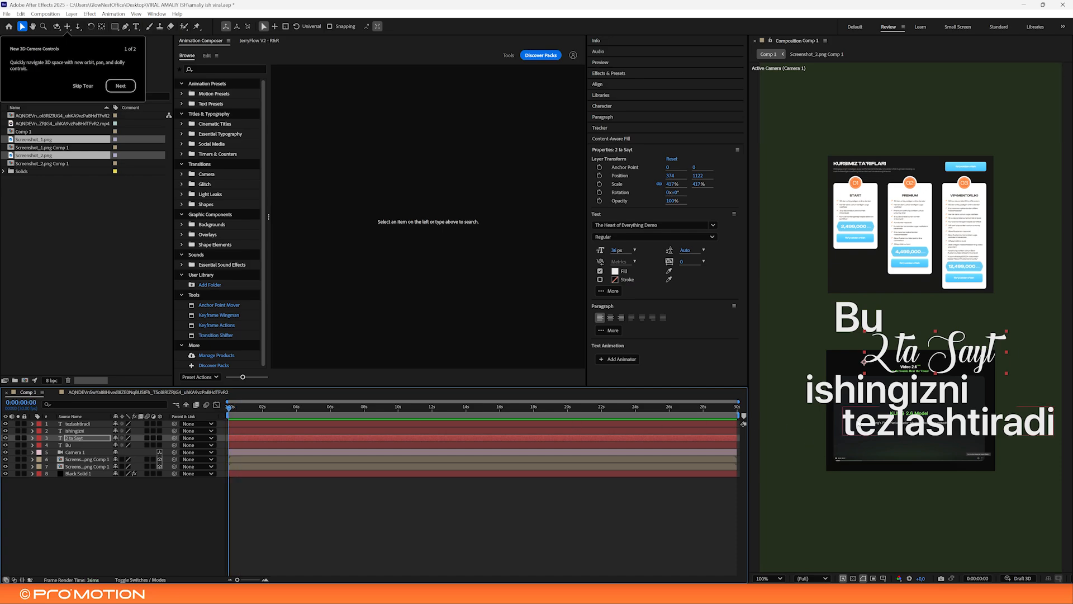
click(905, 398)
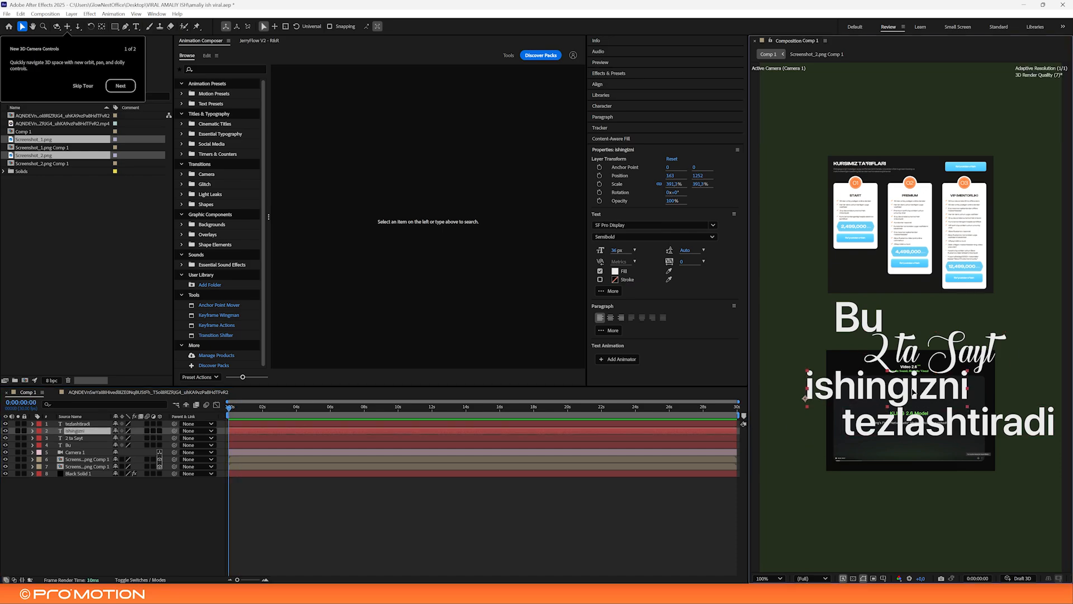
click(212, 392)
drag(244, 412, 216, 410)
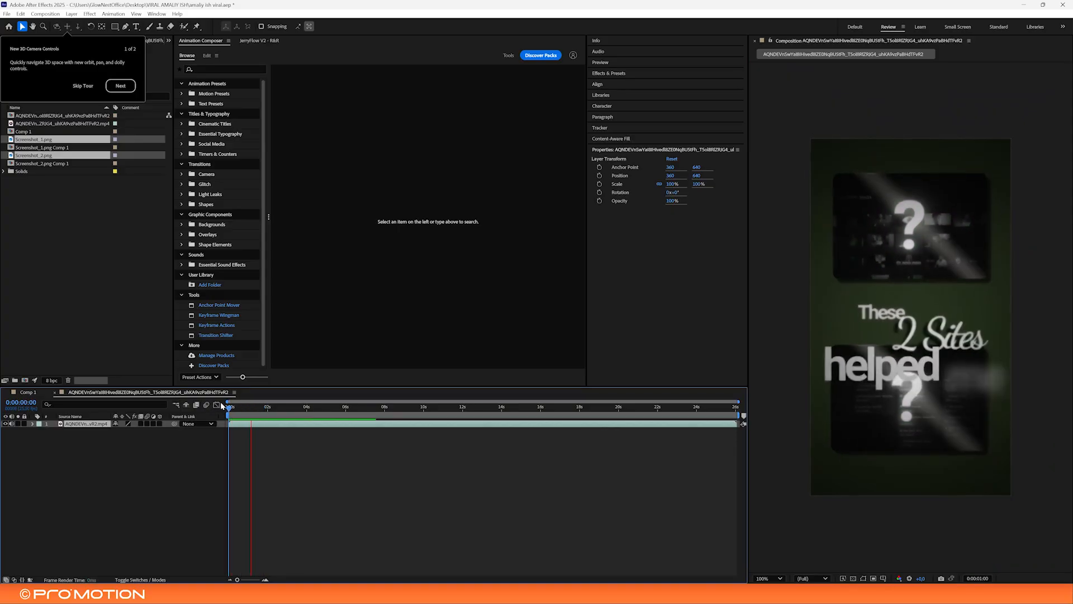
key(space)
Move the time to 0:00:01:23 in Comp 1 and shift the Screenshot_1.png Comp 1 layer about half a second later
drag(236, 407, 258, 411)
click(28, 393)
drag(509, 458, 519, 457)
scroll(956, 377, down, 1)
scroll(956, 377, up, 1)
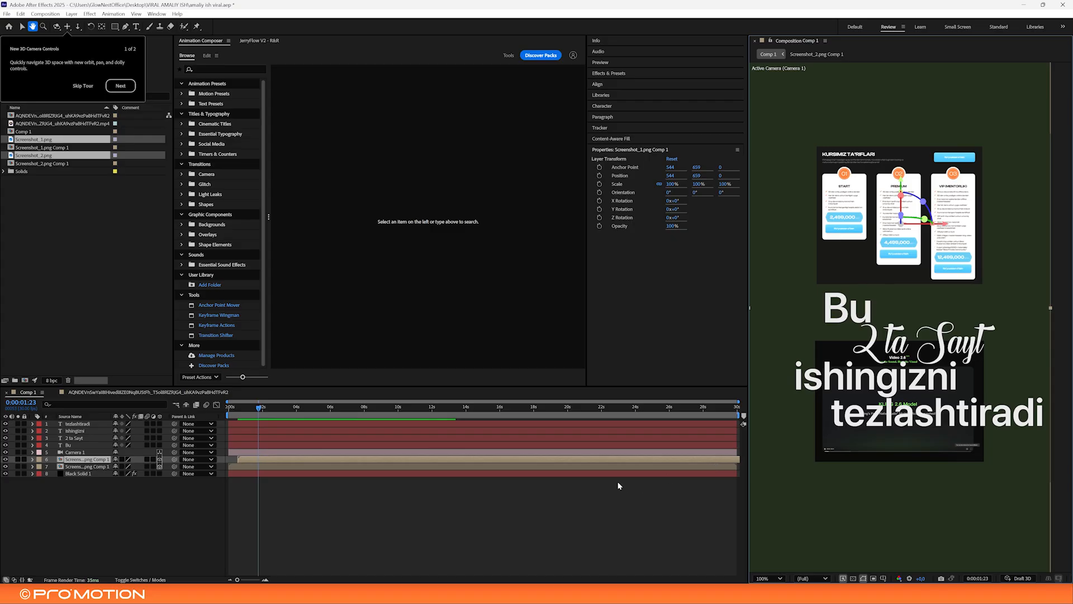
click(623, 487)
drag(936, 405, 945, 418)
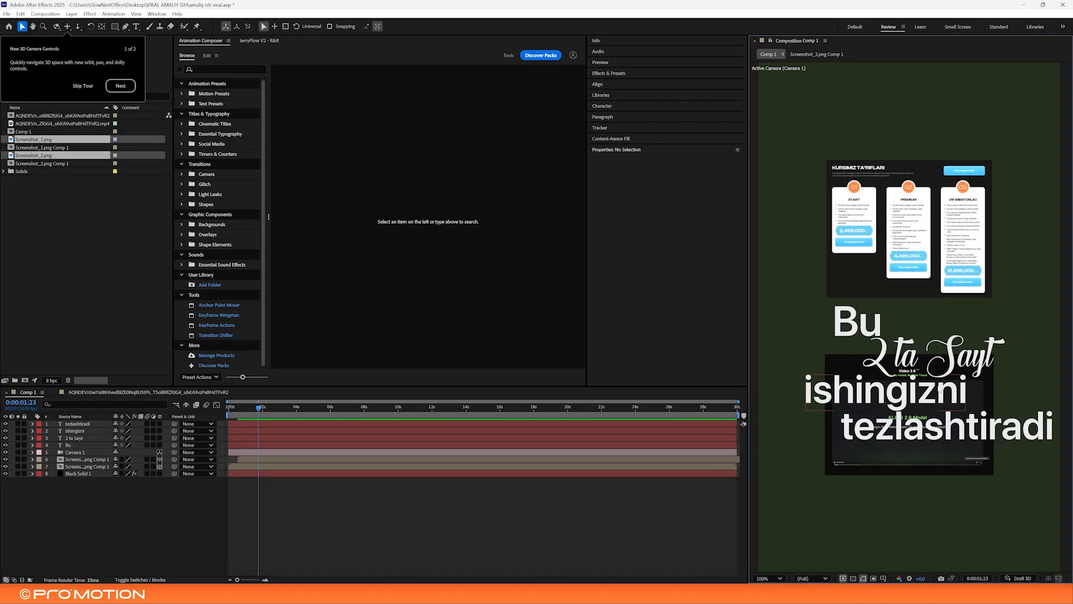
Delete the Screenshot_2.png Comp 1 layer with the pricing card from Comp 1
click(797, 460)
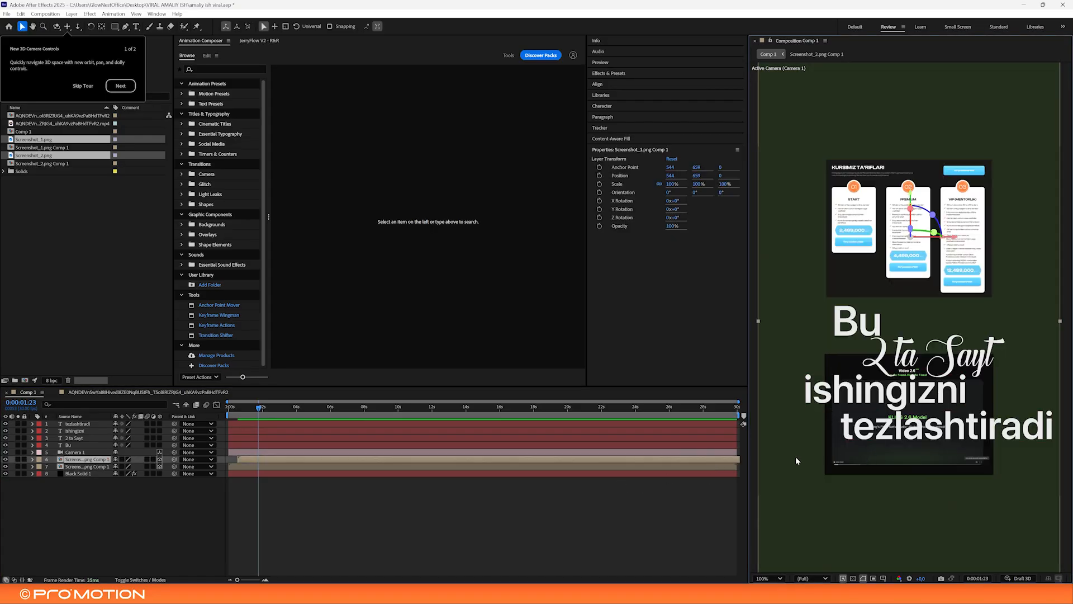
click(87, 466)
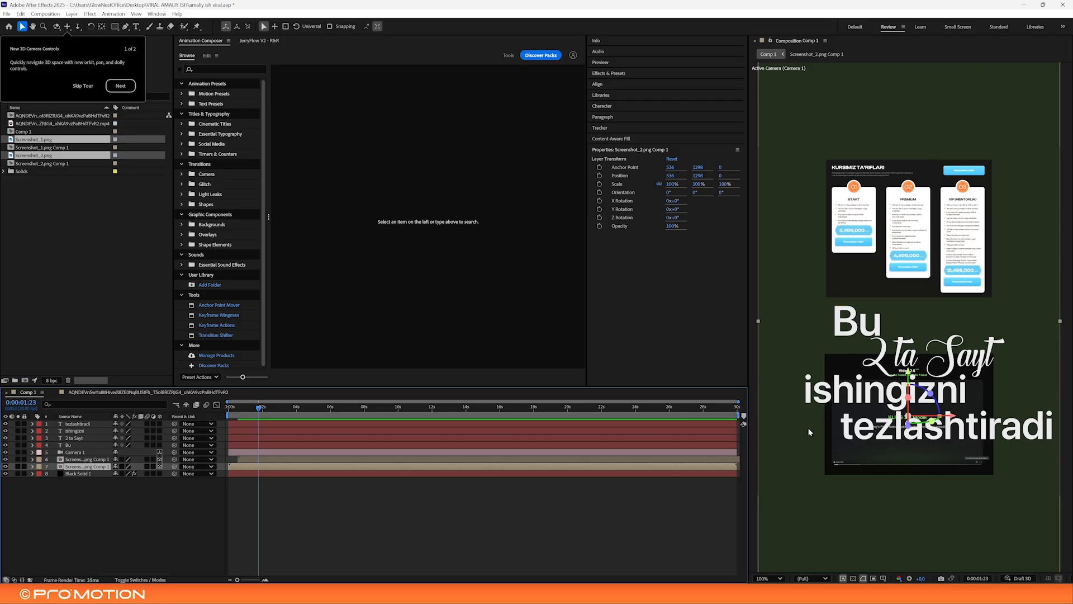
drag(857, 458, 856, 331)
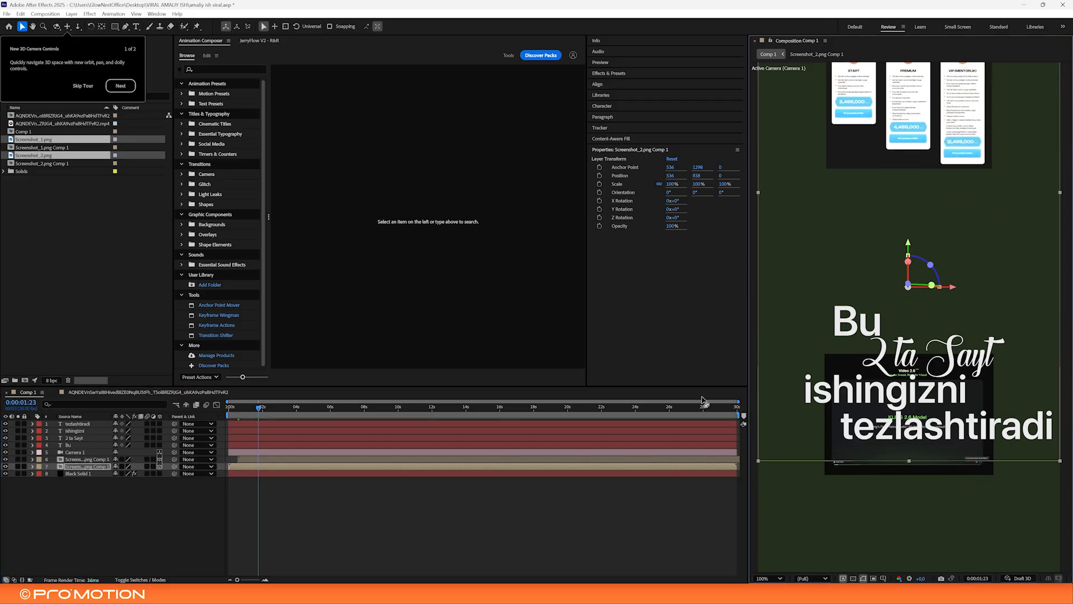
key(Delete)
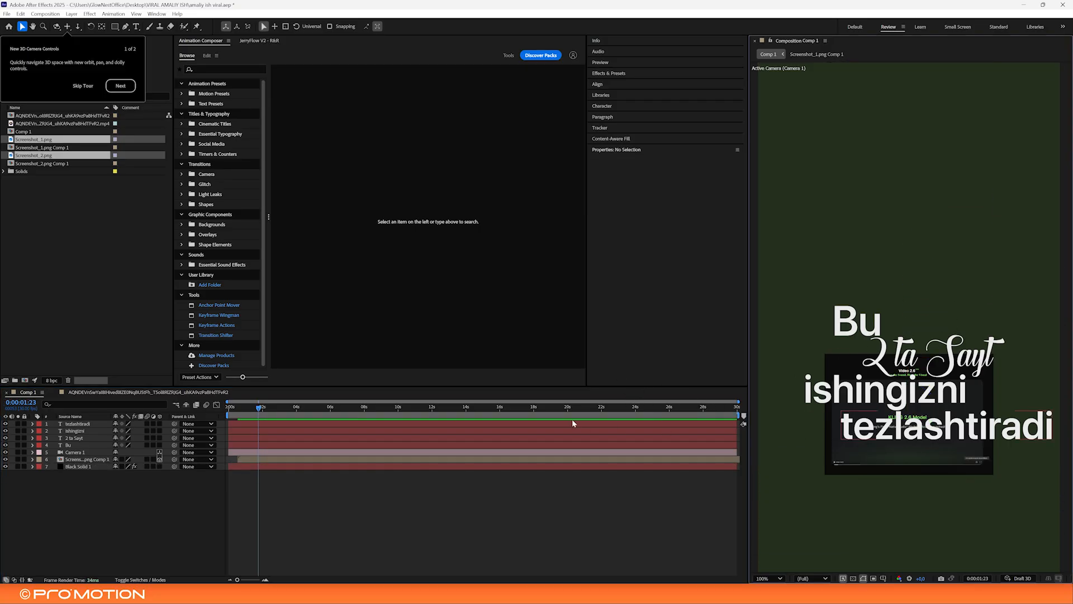
Move the Screenshot_1.png Comp 1 card above the captions and place its anchor point at about the card's center
click(90, 461)
drag(938, 371, 937, 177)
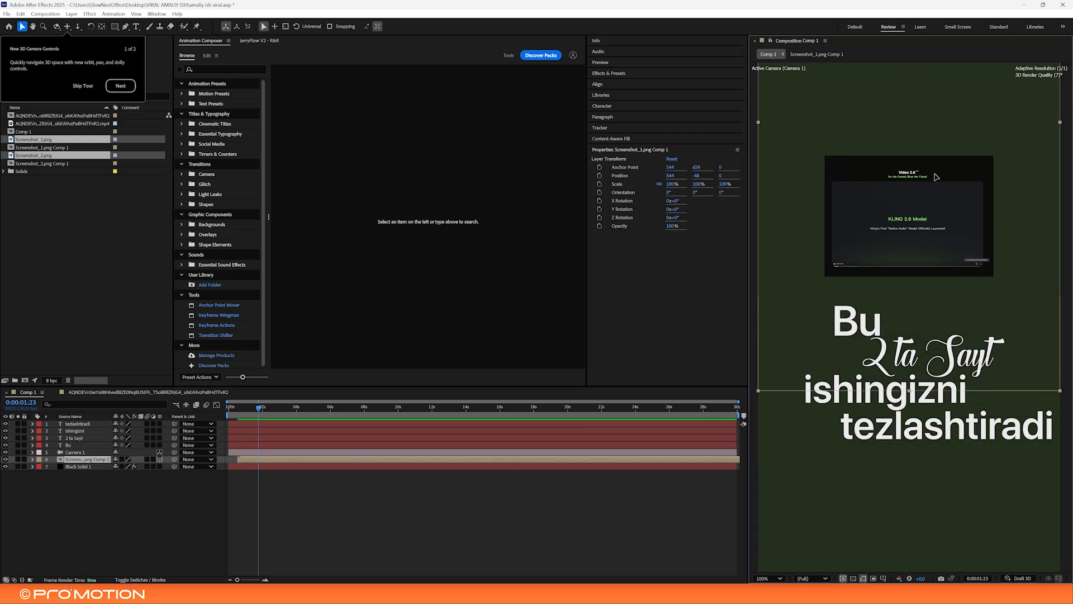
click(101, 27)
scroll(998, 173, down, 2)
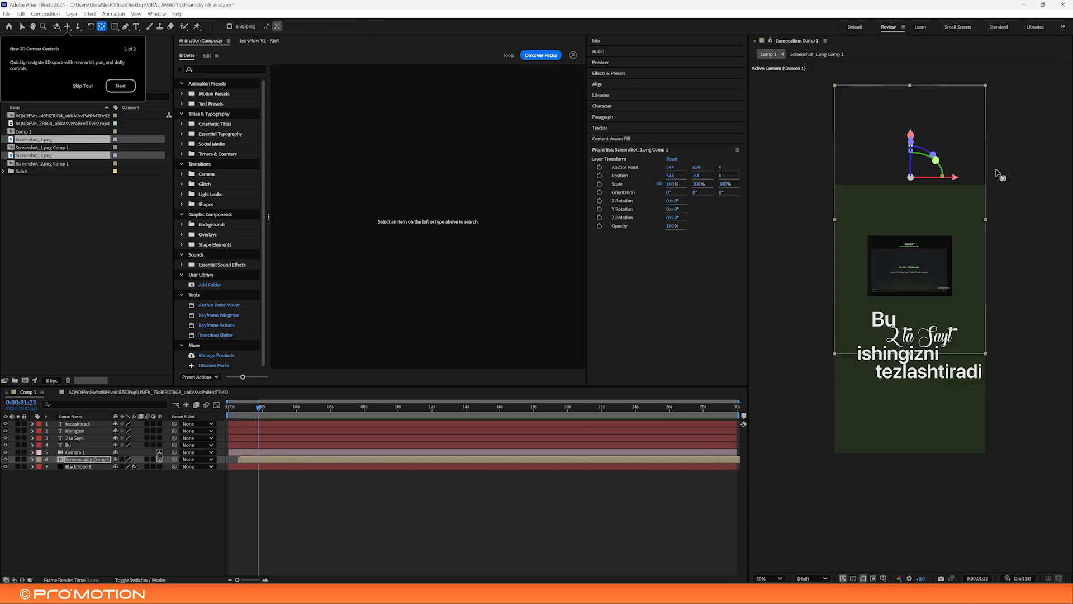
drag(911, 178, 911, 264)
scroll(925, 277, up, 1)
key(v)
scroll(977, 224, down, 1)
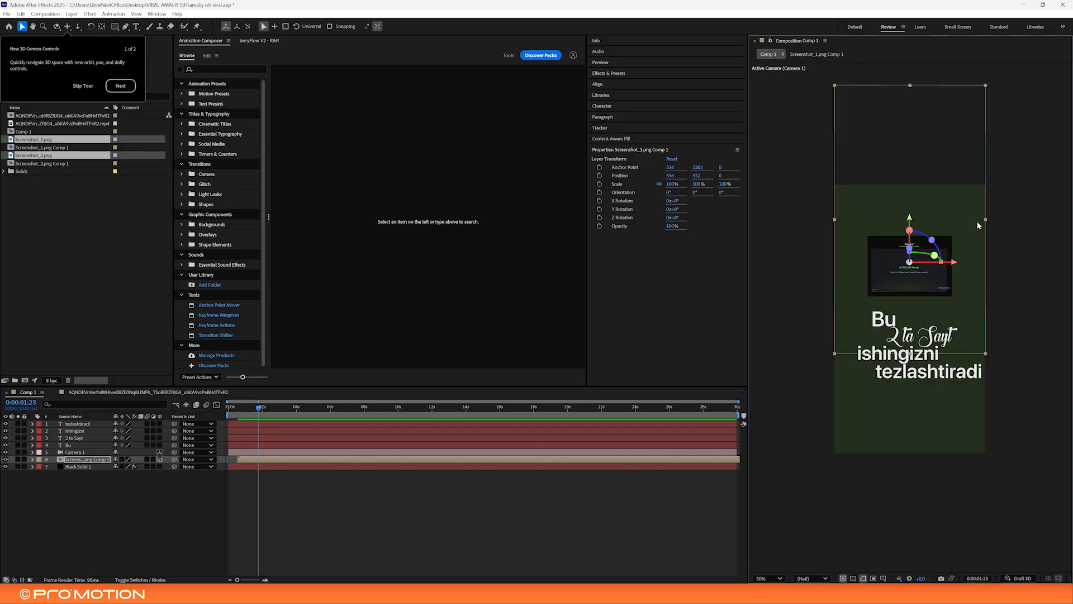
Scale the Screenshot_1.png Comp 1 card up to about 110.7% and compare its placement with the reference
drag(987, 222, 993, 221)
scroll(951, 288, down, 1)
scroll(940, 305, up, 2)
drag(934, 259, 932, 286)
scroll(932, 284, down, 1)
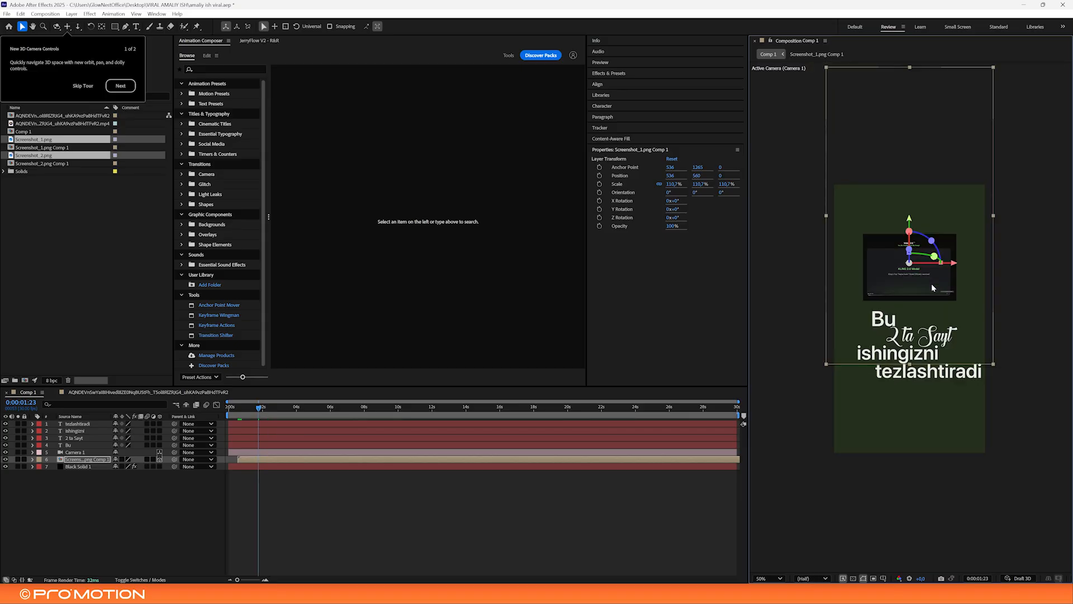
click(108, 393)
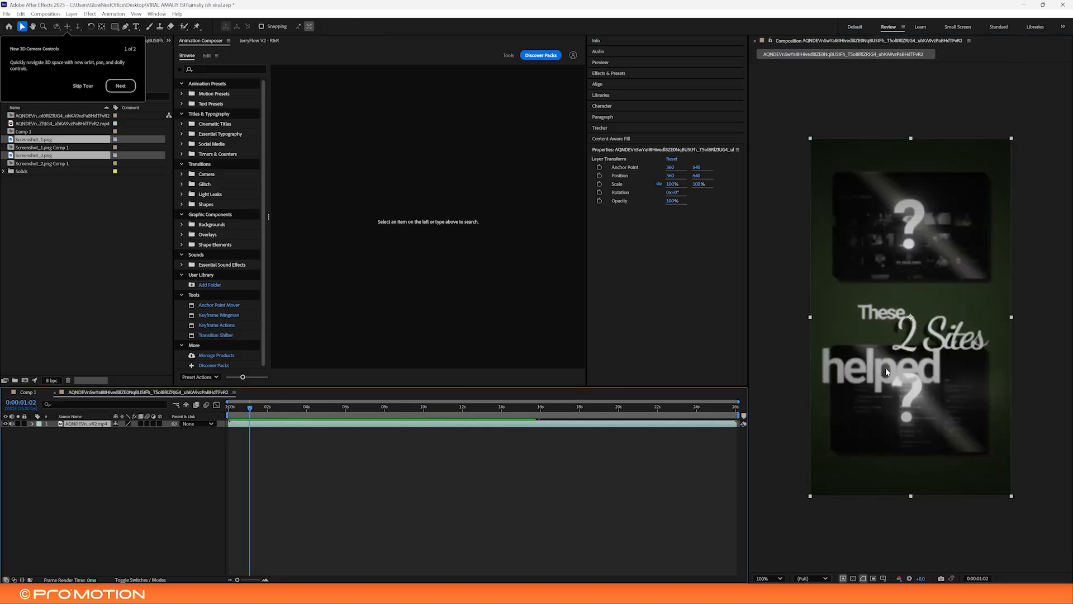
click(28, 393)
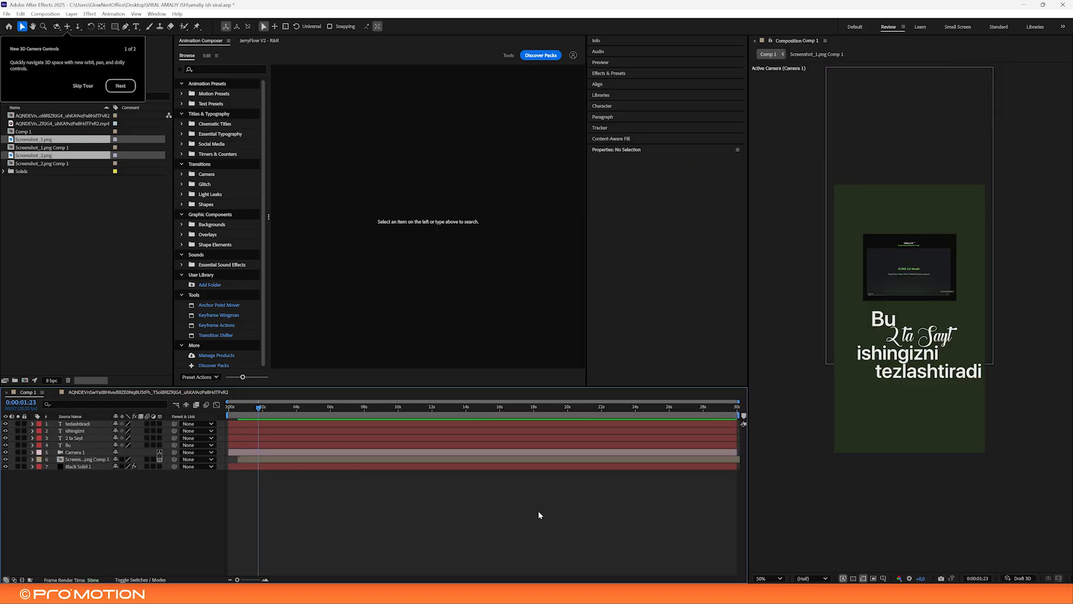
scroll(938, 302, up, 1)
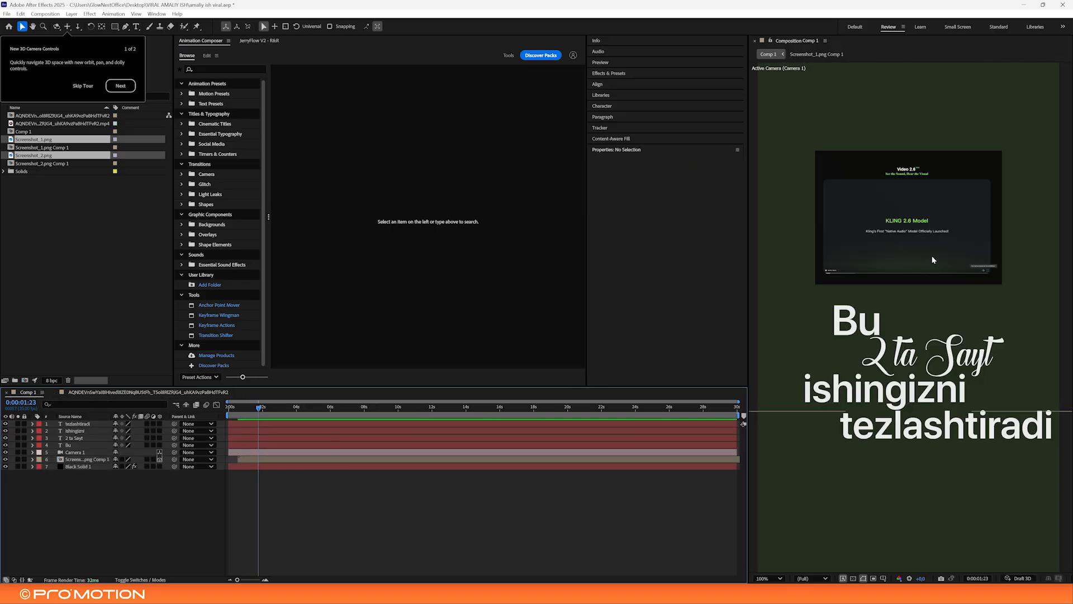
Raise the Screenshot_1.png Comp 1 card to a Y position of about 519, above the four caption lines
drag(937, 270, 937, 259)
click(922, 376)
shift+click(893, 357)
shift+click(894, 337)
shift+click(888, 321)
click(907, 252)
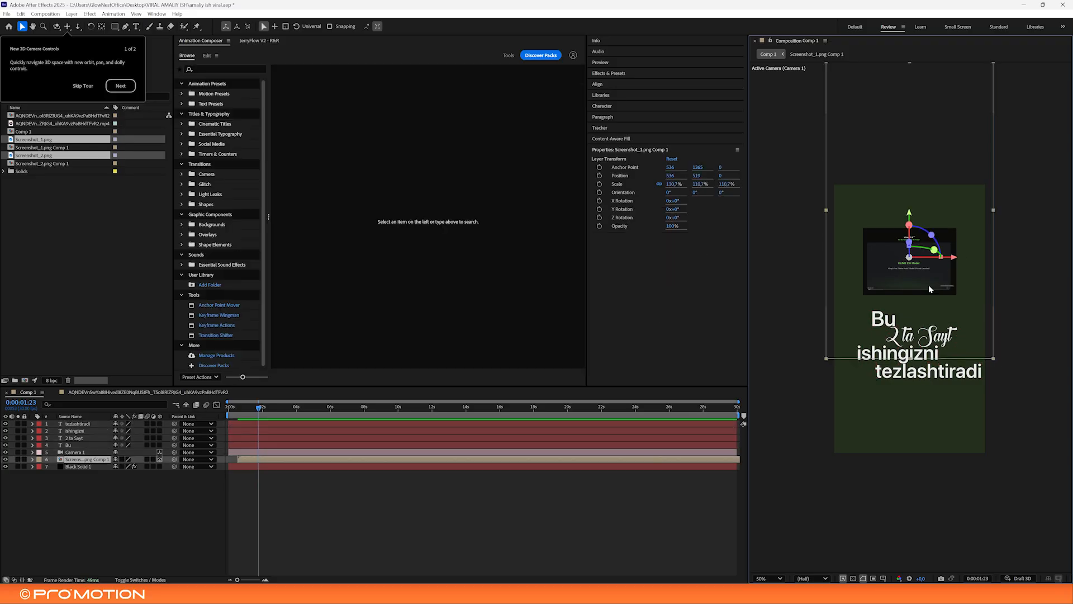
Select the four caption layers tezlashtiradi, ishingizni, 2 ta Sayt and Bu, and move them together slightly lower below the card
click(1014, 384)
scroll(1014, 383, up, 1)
scroll(1014, 384, down, 1)
click(87, 424)
shift+click(72, 444)
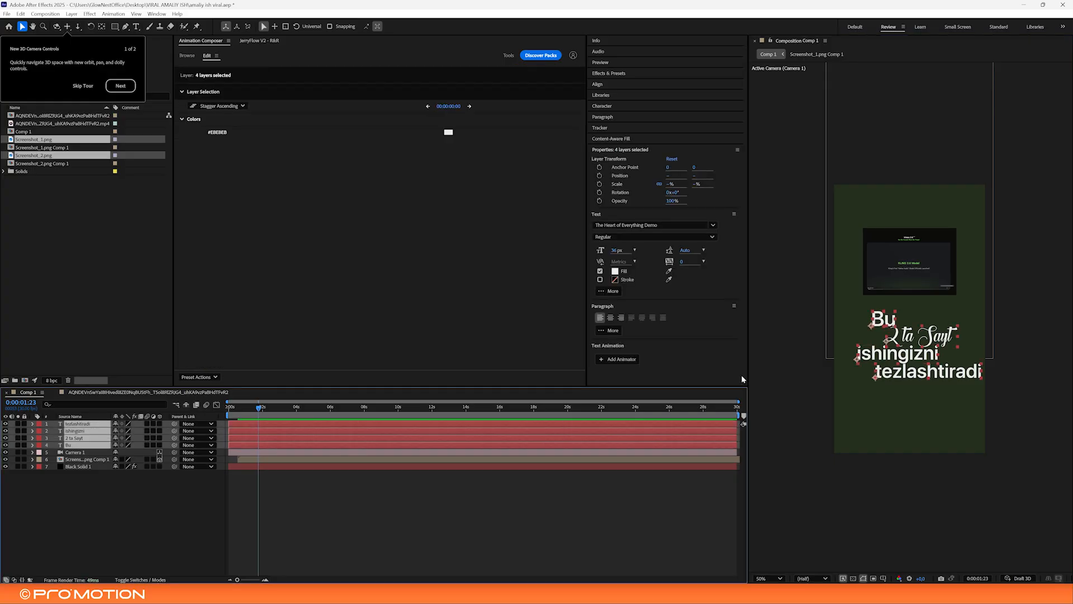
drag(897, 356, 898, 368)
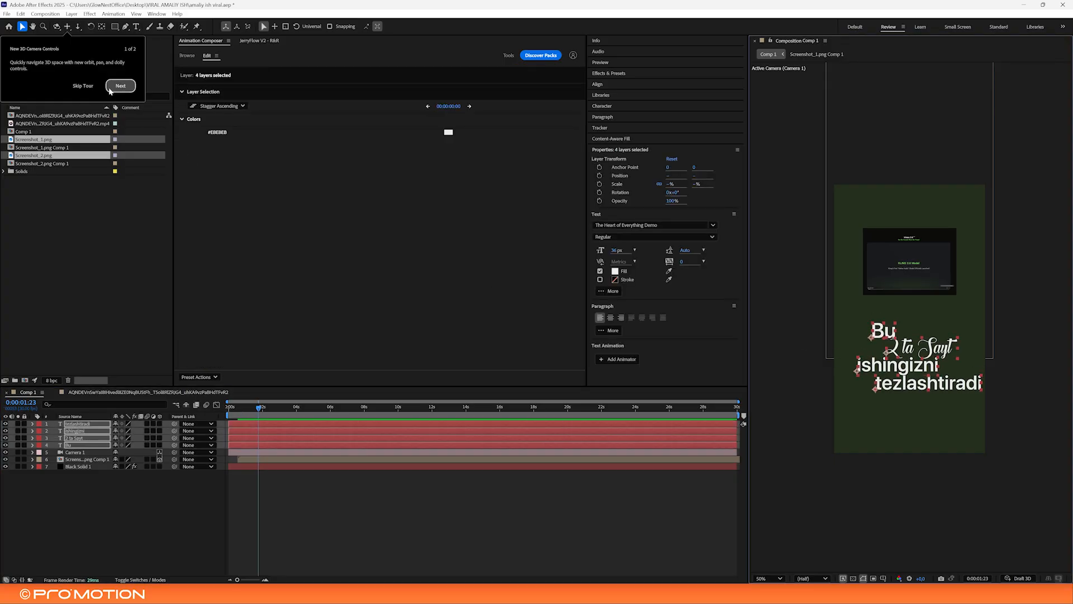
Center the anchor points of the four selected caption layers and finish the 3D feature tour
click(71, 30)
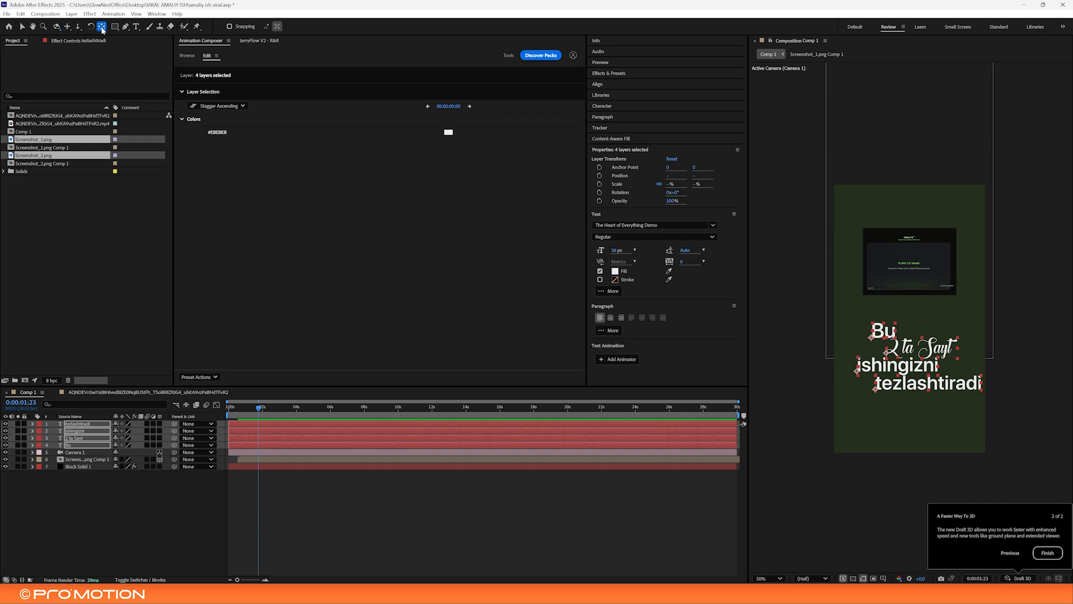
key(v)
click(1053, 551)
scroll(982, 475, up, 1)
scroll(975, 454, down, 1)
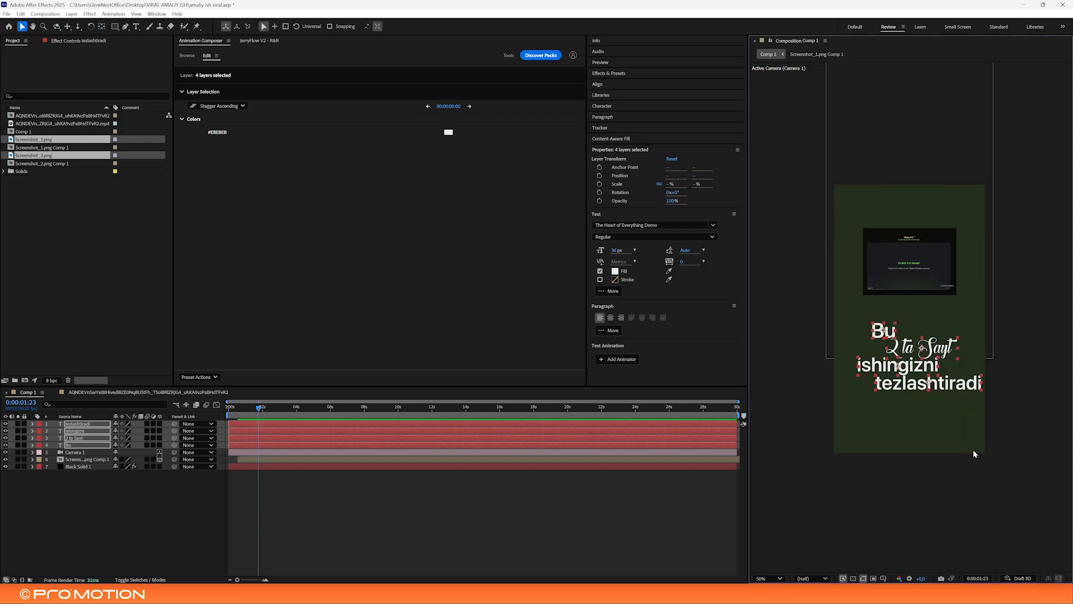
scroll(963, 439, up, 1)
drag(941, 419, 932, 418)
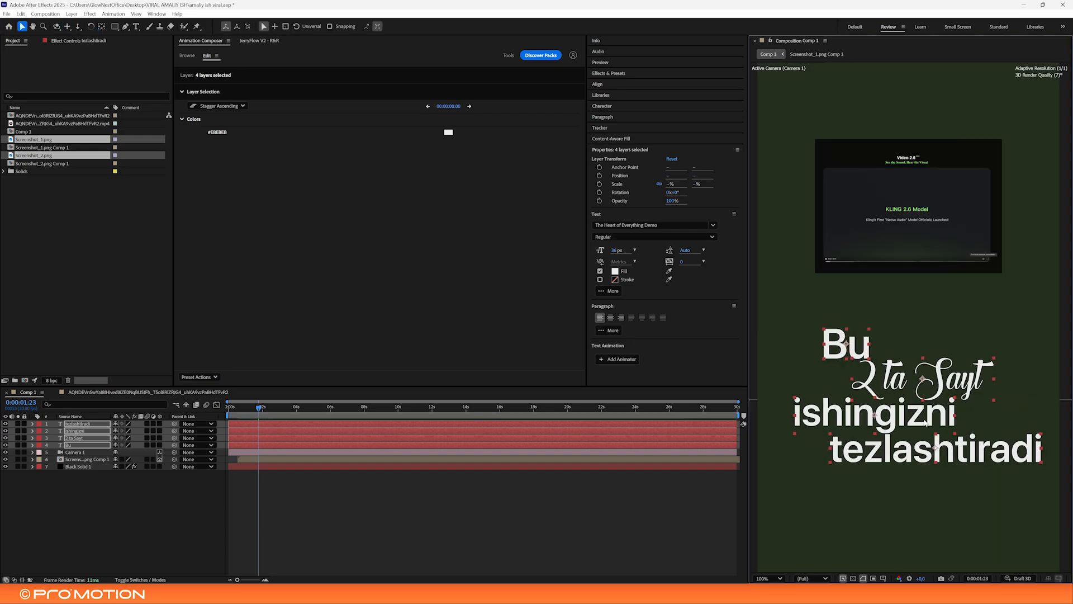
Turn the four caption layers tezlashtiradi, ishingizni, 2 ta Sayt and Bu into 3D layers
click(669, 486)
click(75, 423)
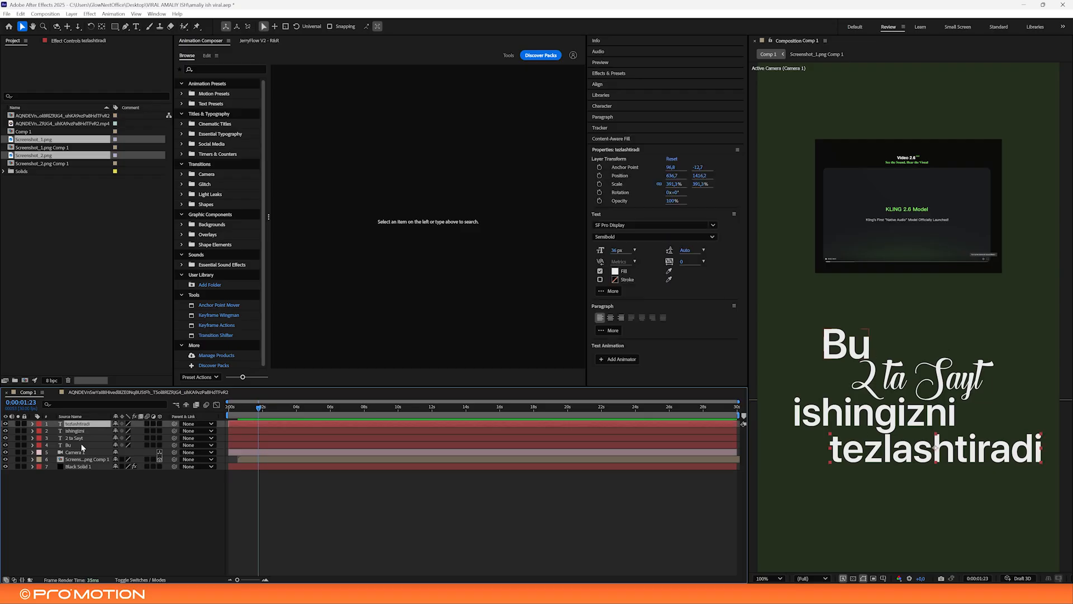
shift+click(81, 446)
click(159, 431)
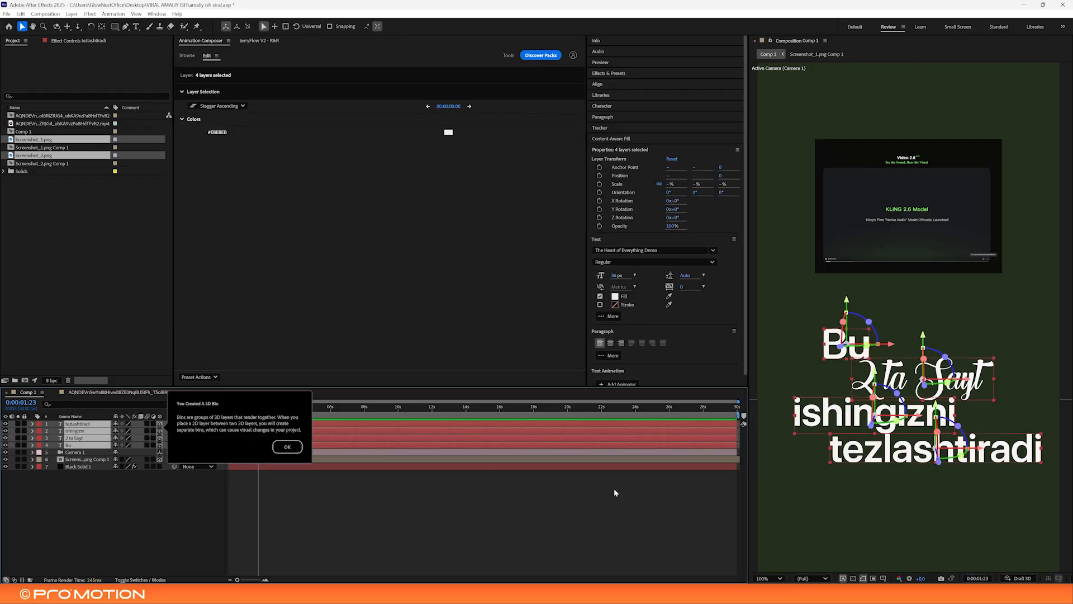
click(615, 492)
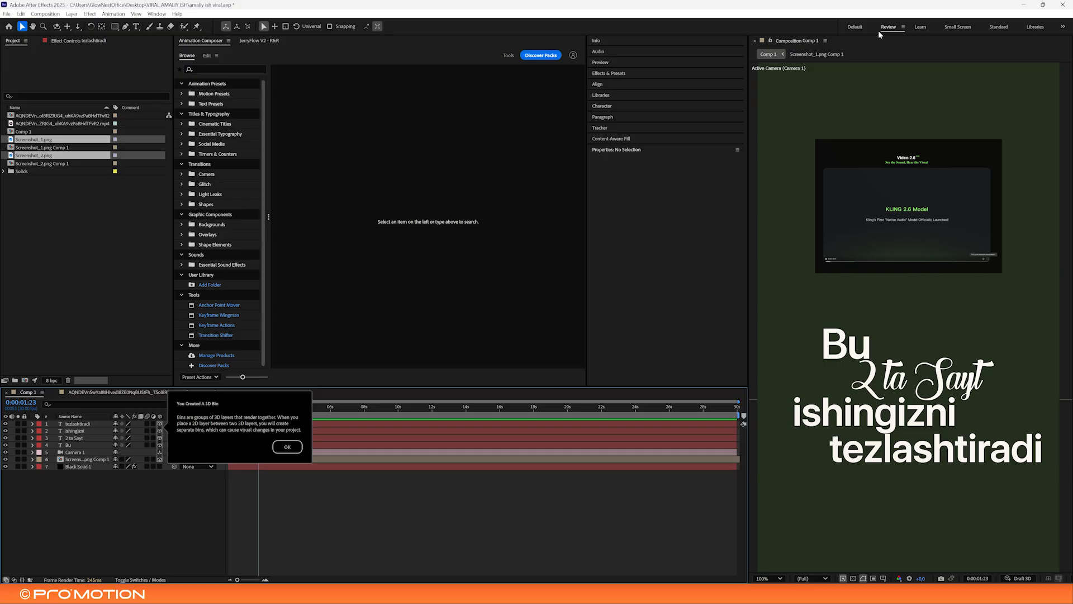
Switch to the Default workspace, dismiss the 3D bin tip and reopen Comp 1
click(855, 27)
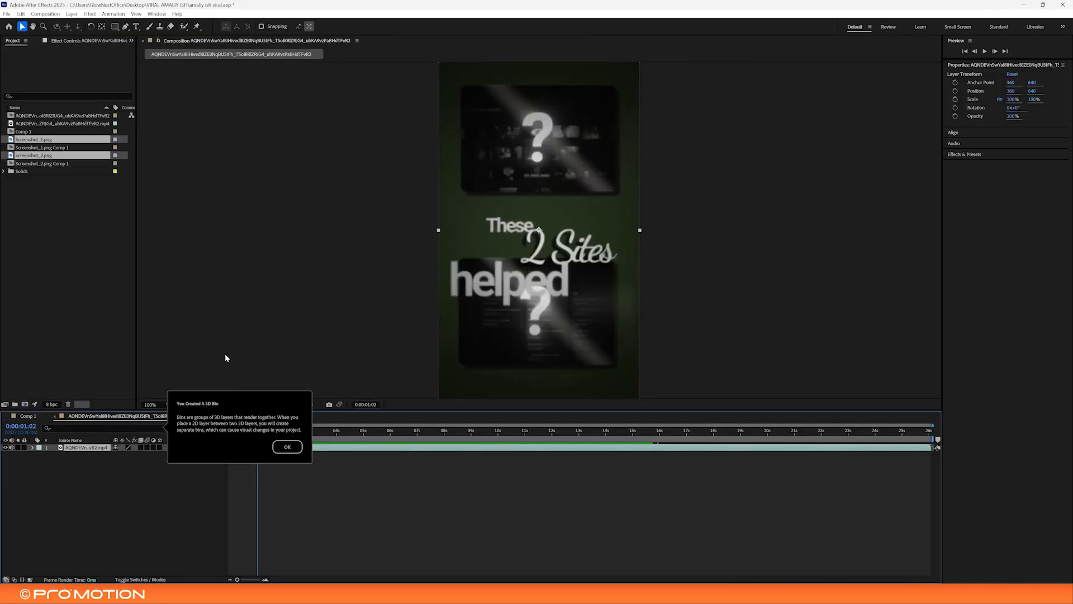
click(287, 447)
click(27, 415)
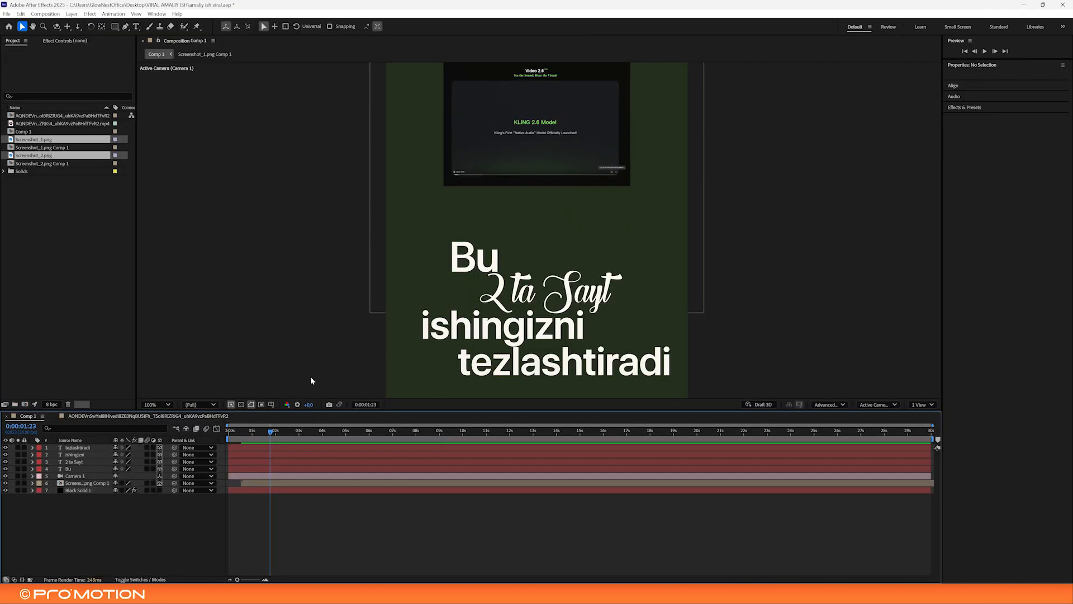
click(810, 279)
scroll(579, 223, down, 1)
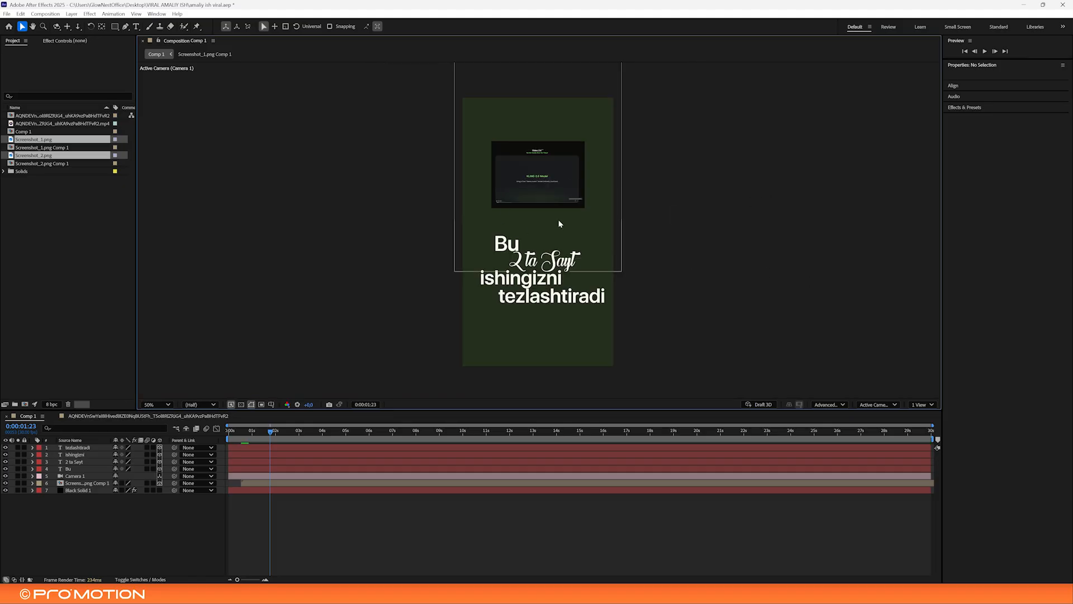
scroll(732, 230, up, 1)
scroll(721, 260, down, 1)
scroll(684, 289, up, 1)
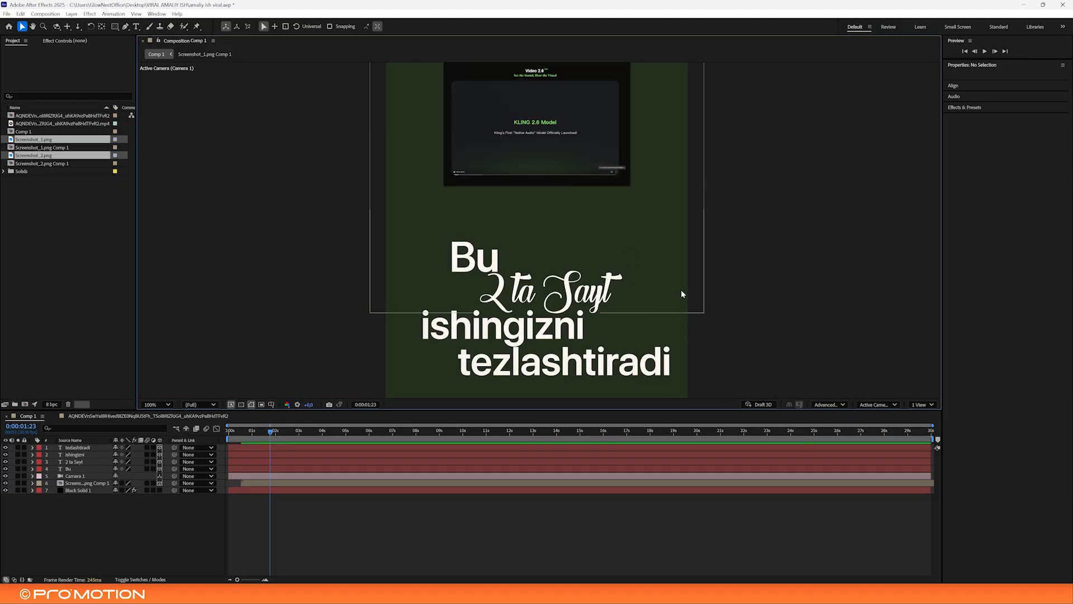
Split the composition viewer into 2 Views and set the second view to Custom View 1
click(921, 404)
click(928, 418)
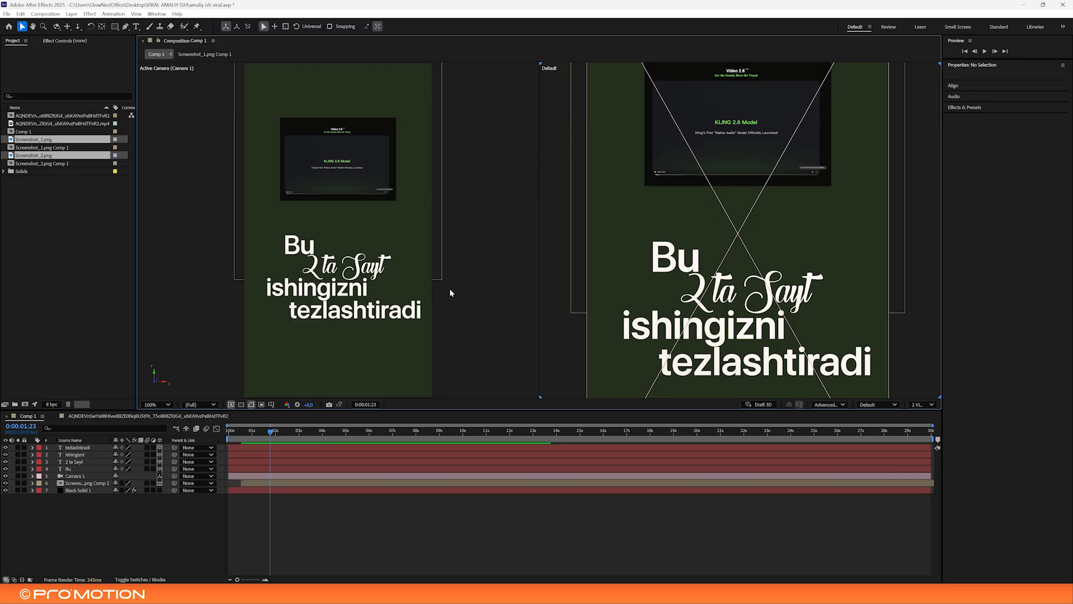
click(67, 448)
click(502, 351)
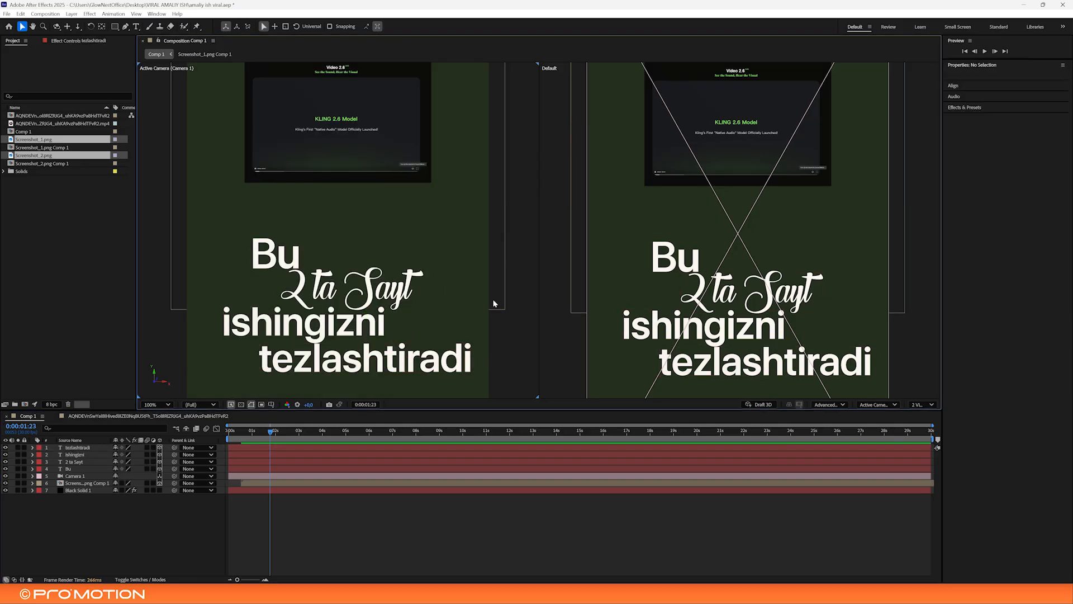
click(679, 365)
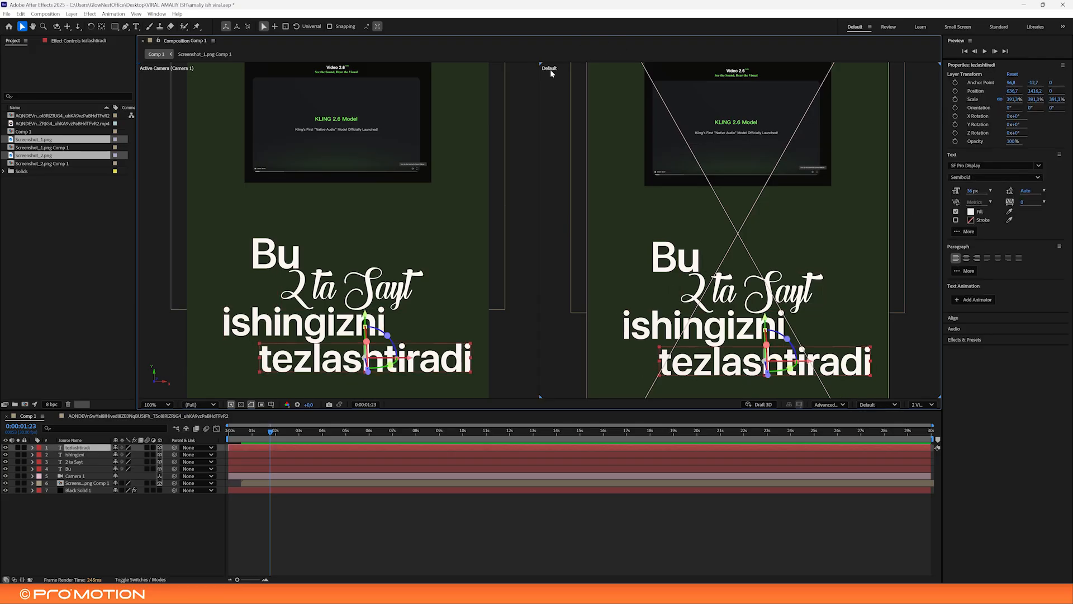
click(560, 188)
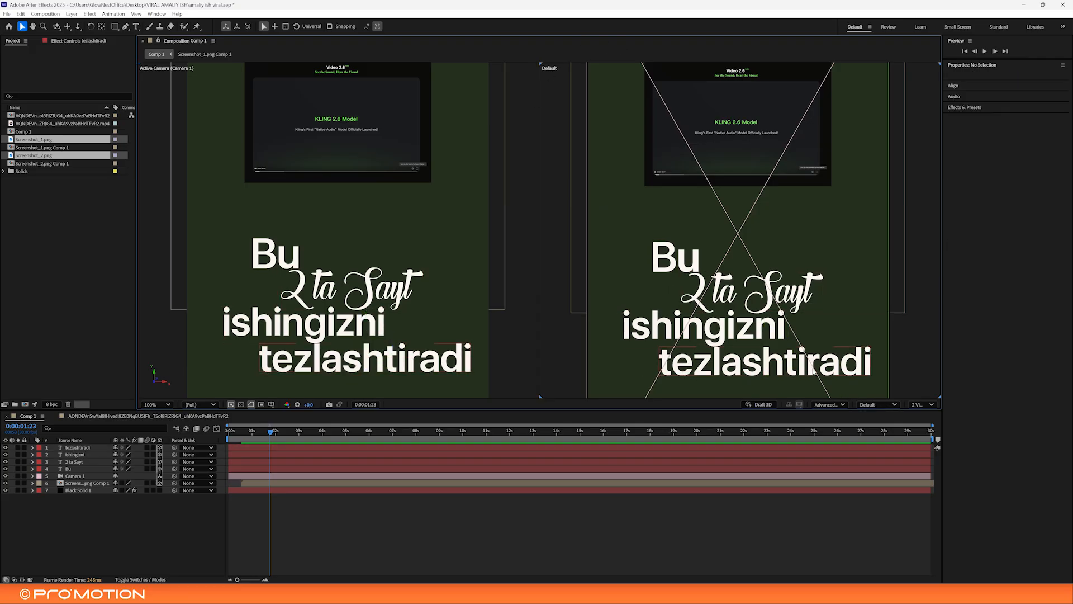
click(878, 407)
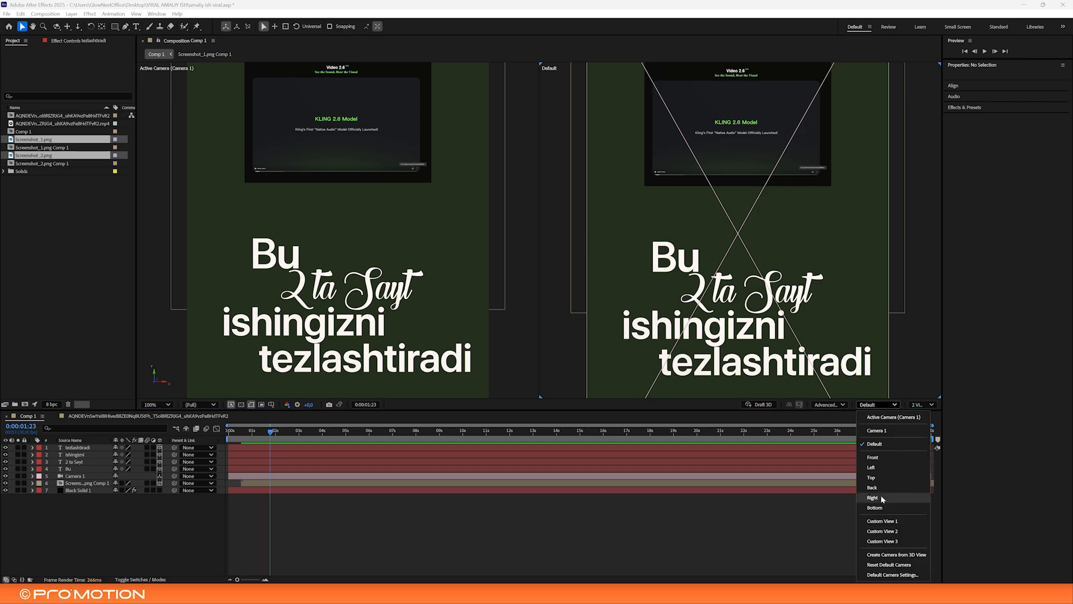
click(881, 522)
scroll(774, 278, up, 1)
scroll(775, 280, up, 1)
scroll(776, 279, down, 1)
Bring the 2 ta Sayt caption forward in depth and the ishingizni caption to a Z position of about -181.8
click(776, 282)
drag(780, 302, 803, 316)
click(709, 348)
drag(739, 358, 794, 377)
Orbit the custom view to see the depth spacing and bring the ishingizni caption forward to a Z position of about -309
key(c)
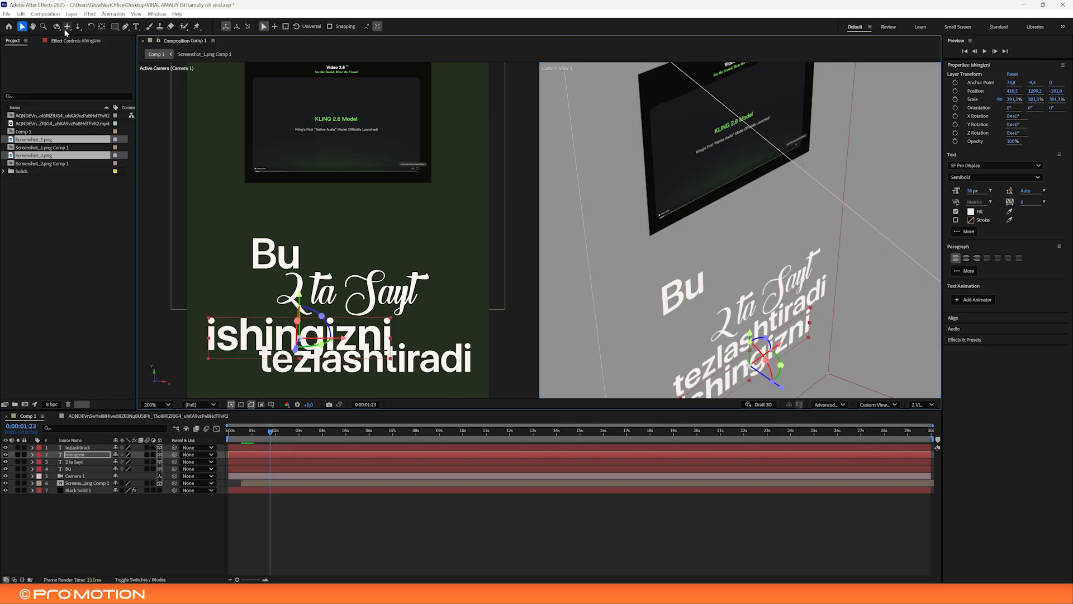
drag(809, 292, 861, 266)
scroll(748, 322, down, 2)
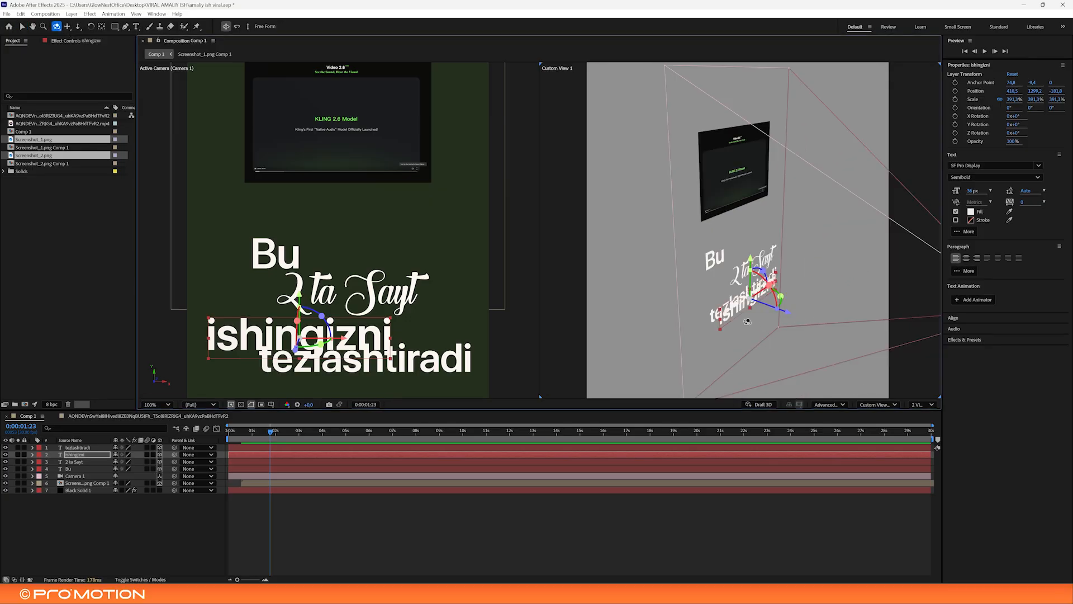
key(v)
click(717, 318)
drag(785, 308, 805, 323)
Bring the 2 ta Sayt caption forward to a Z position of about -137.4 and the tezlashtiradi caption to about -440.3
click(756, 302)
click(754, 274)
drag(792, 277, 800, 280)
click(772, 297)
drag(802, 317, 843, 328)
click(800, 312)
Push the Screenshot_1.png Comp 1 card back to a Z position of about 166.2 and scale it up to about 123.7%
click(742, 192)
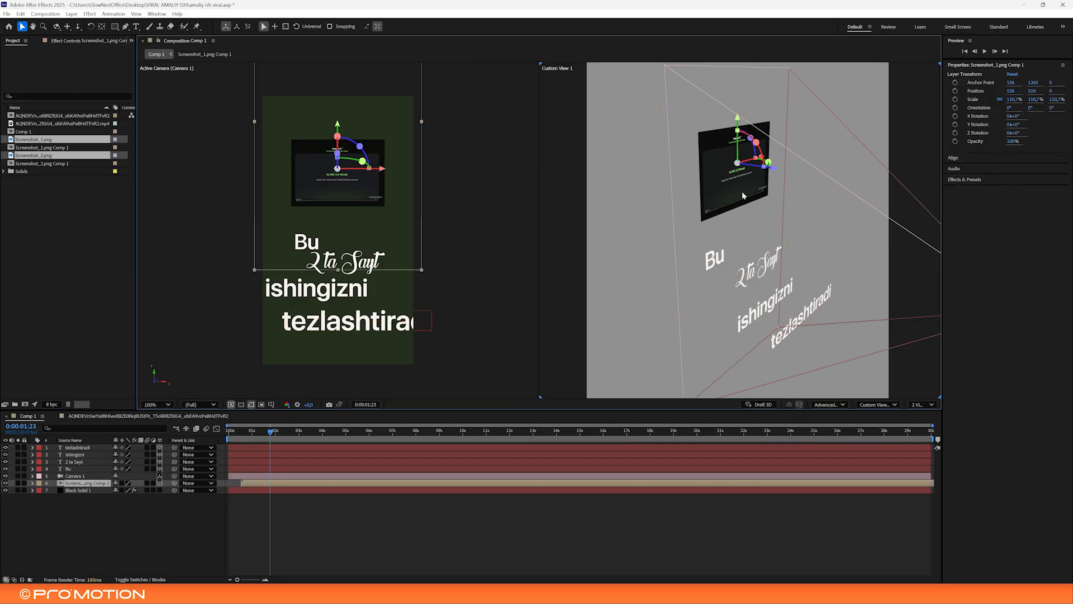
drag(774, 174, 746, 168)
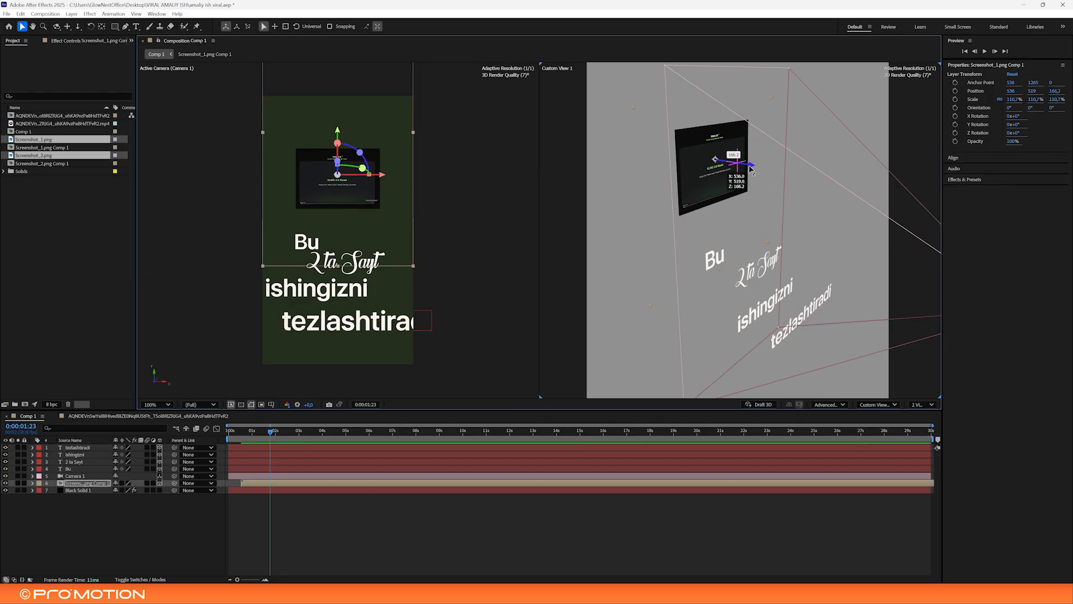
click(414, 138)
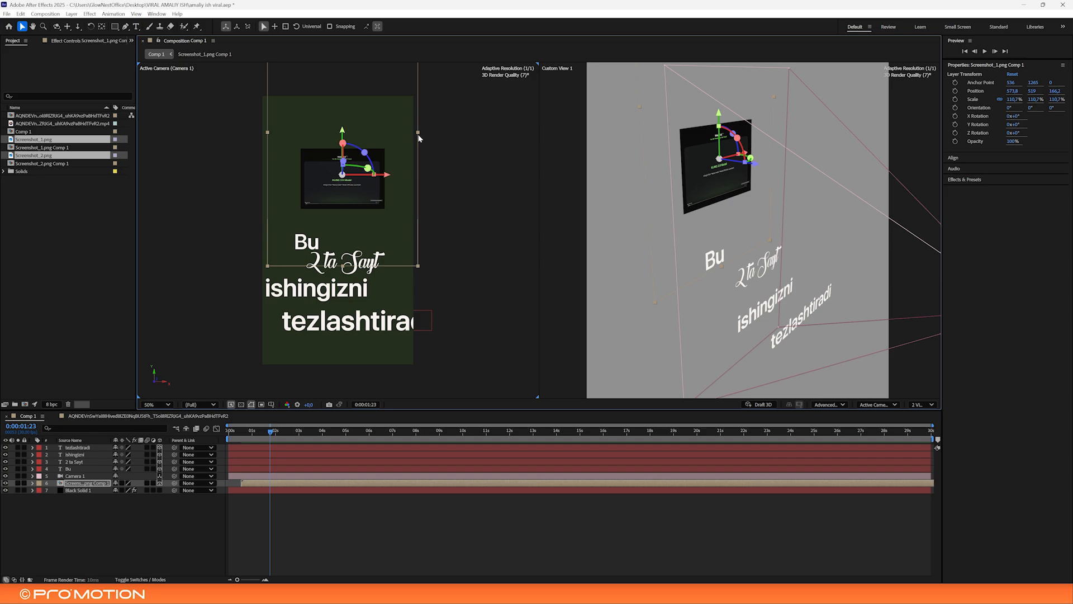
click(414, 136)
click(391, 137)
drag(414, 133, 425, 133)
click(450, 166)
scroll(329, 260, up, 1)
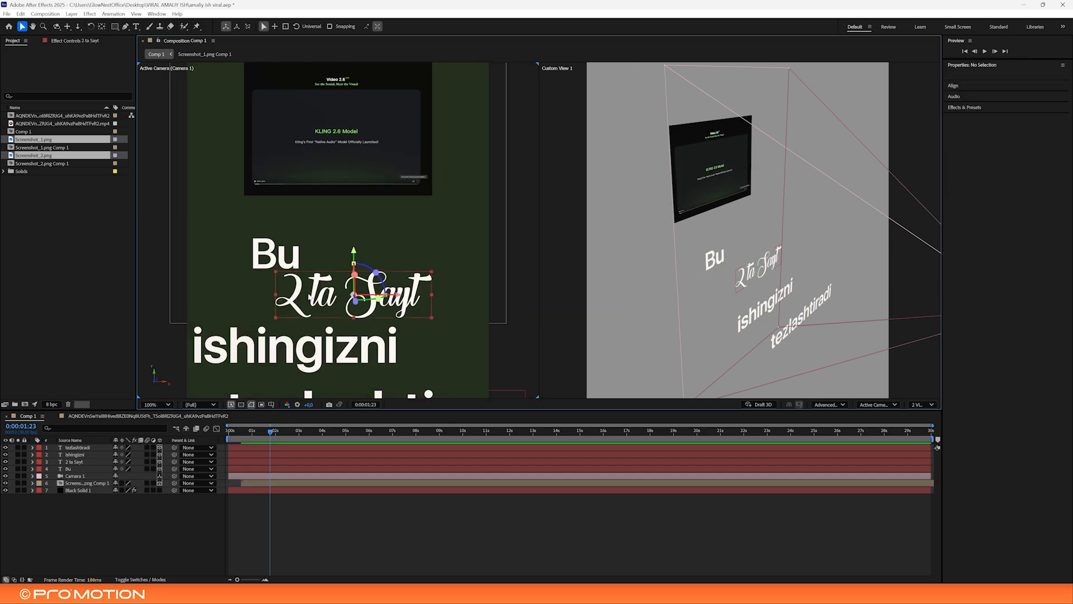
Remove "2 ta" from the script caption so that it reads "Sayt"
double_click(309, 296)
drag(344, 298, 266, 299)
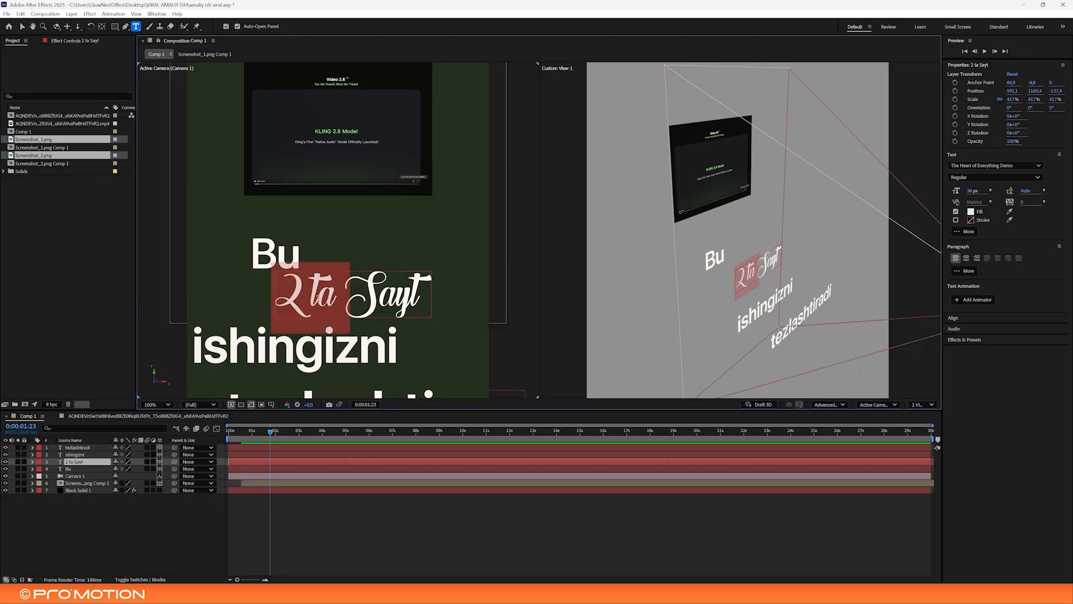
key(BackSpace)
key(Escape)
Move the Sayt caption up beside Bu and shift Bu slightly right to sit close to it
drag(313, 296, 366, 280)
click(290, 272)
key(ctrl+z)
drag(293, 267, 307, 268)
click(365, 285)
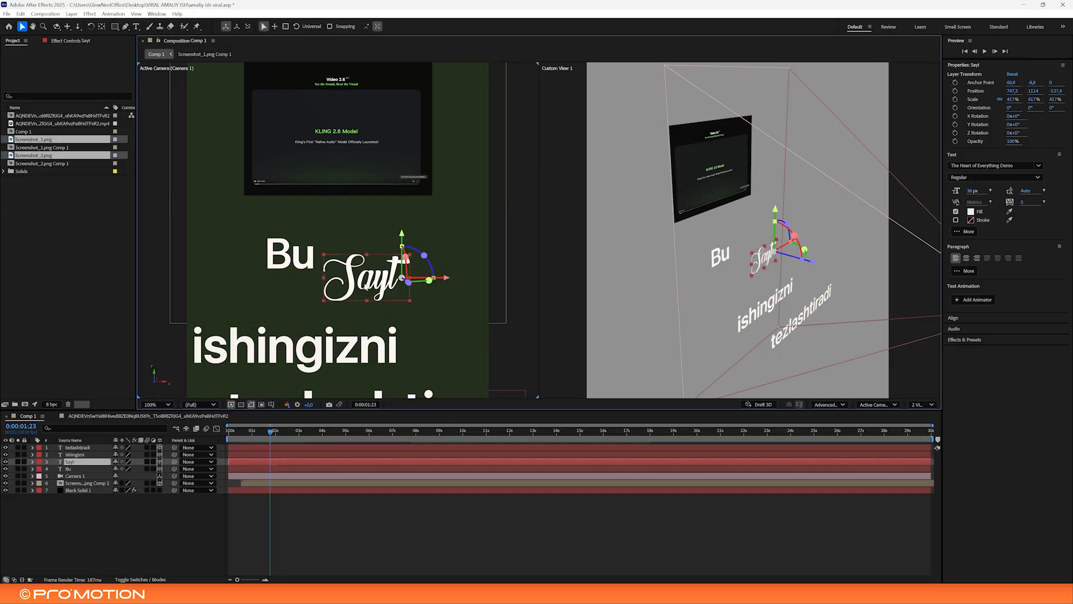
drag(365, 284, 361, 283)
Scale the ishingizni caption down to about 260.9% and raise it closer to the Bu and Sayt words
click(349, 358)
drag(384, 350, 367, 349)
drag(258, 348, 268, 315)
scroll(270, 316, down, 1)
Scale the tezlashtiradi caption down to about 268% and raise it to just below ishingizni
click(390, 324)
drag(431, 323, 413, 323)
drag(324, 320, 323, 295)
scroll(323, 295, up, 1)
drag(441, 353, 440, 342)
scroll(440, 342, down, 1)
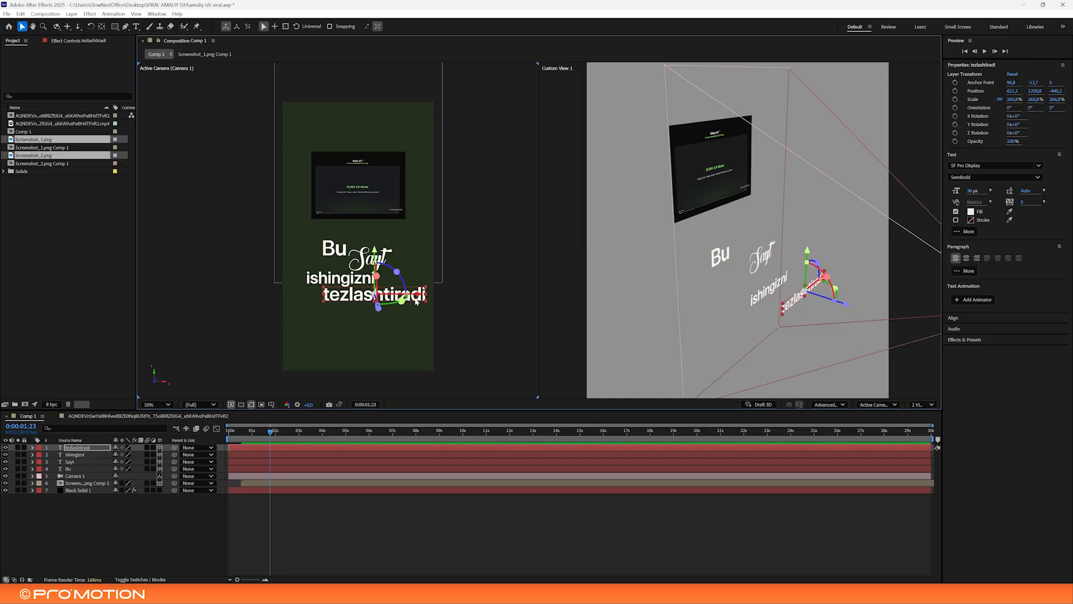
Nudge the tezlashtiradi and ishingizni captions slightly lower, leaving ishingizni at a Y position of about 1232.7
drag(418, 300, 419, 304)
scroll(338, 230, up, 1)
shift+click(334, 326)
drag(335, 326, 334, 334)
click(507, 307)
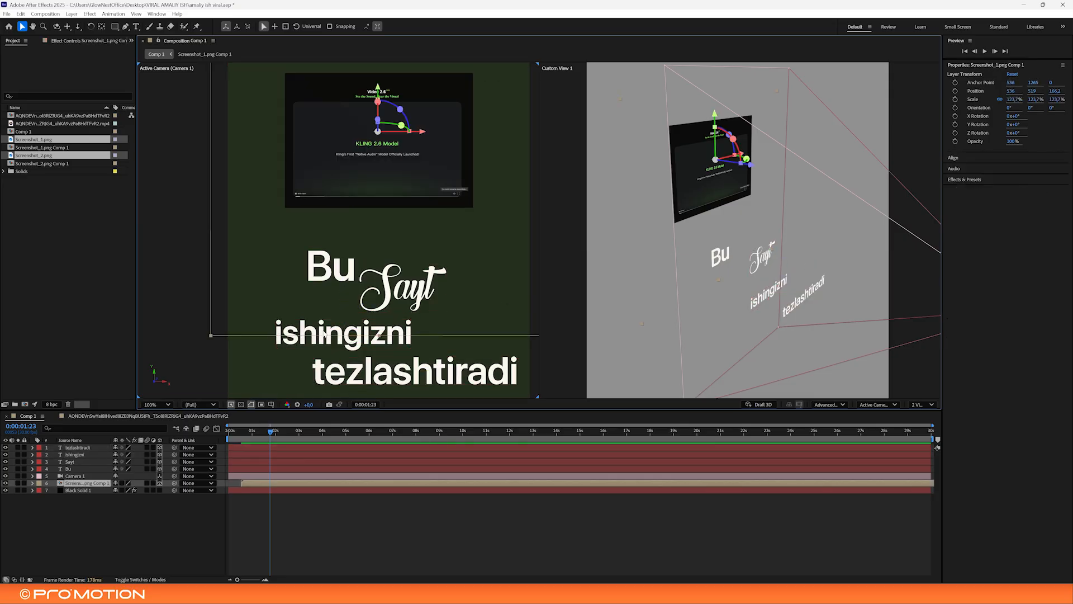
click(546, 308)
click(302, 333)
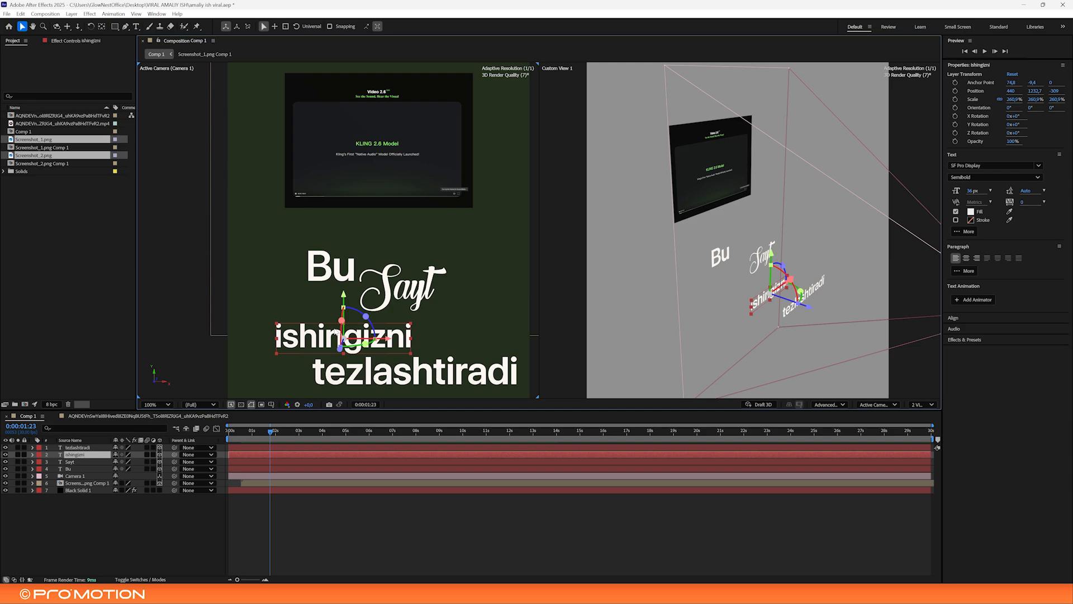
click(541, 286)
Nudge Sayt right and down and Bu down to Y about 1076.8, and shift tezlashtiradi left to X about 598.5
drag(411, 291, 418, 300)
drag(326, 270, 326, 277)
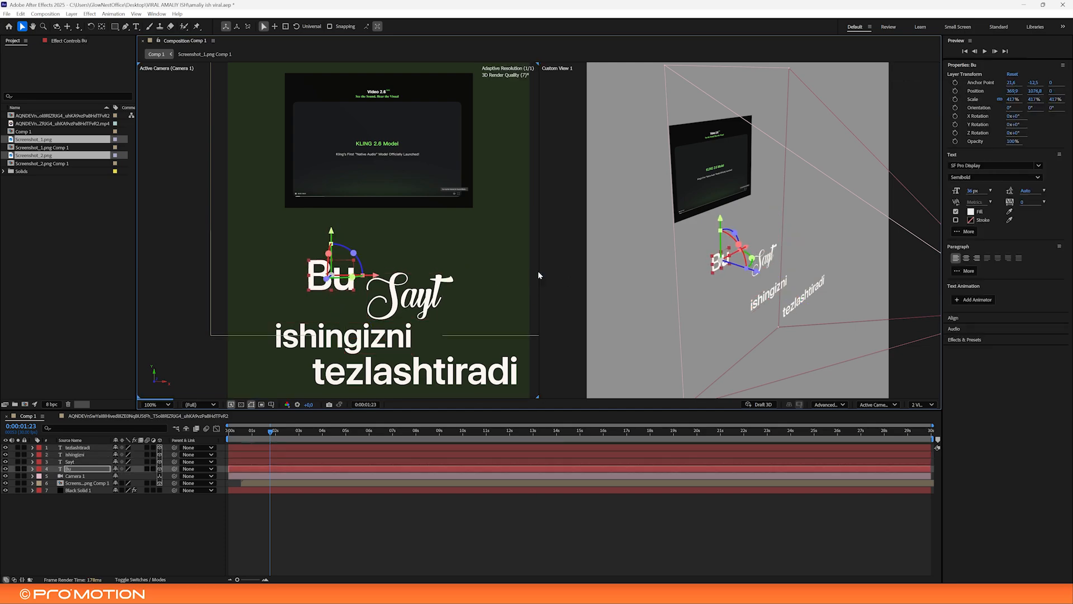
click(544, 275)
scroll(437, 271, down, 1)
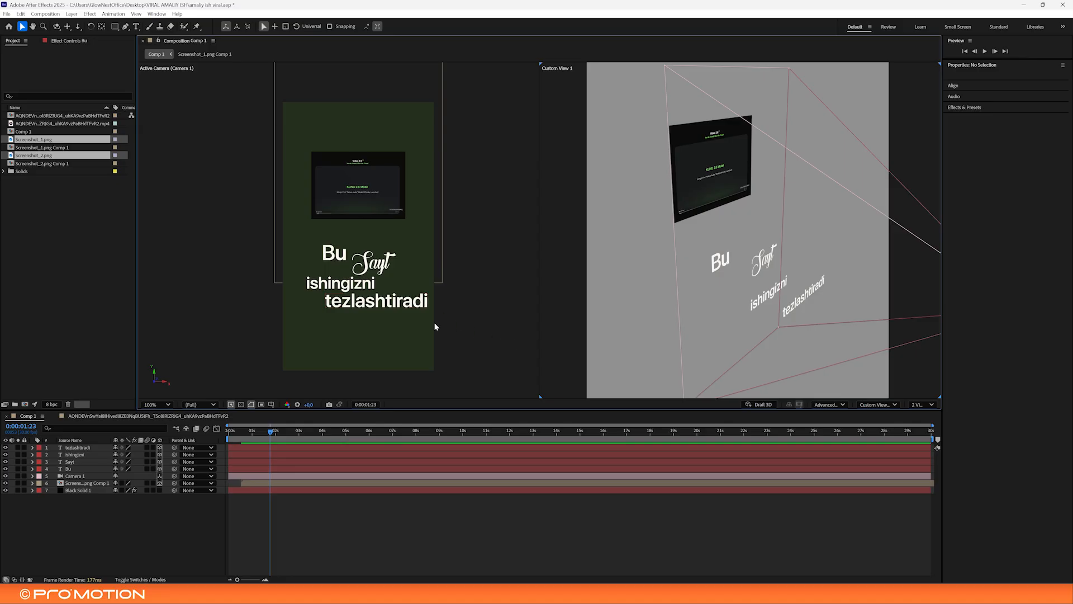
scroll(435, 326, up, 1)
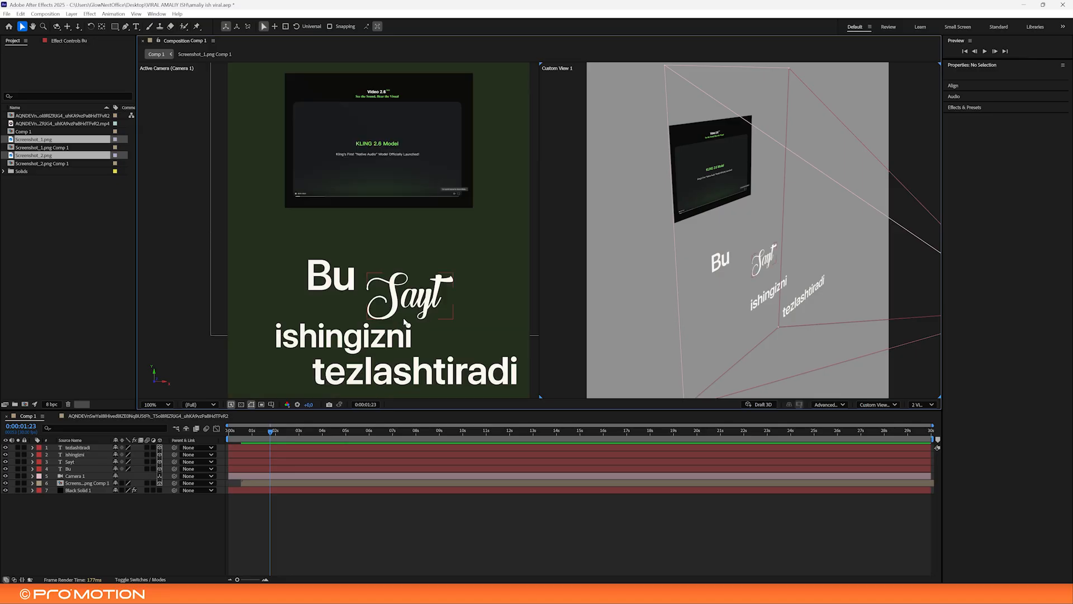
drag(383, 371, 371, 367)
scroll(419, 355, down, 1)
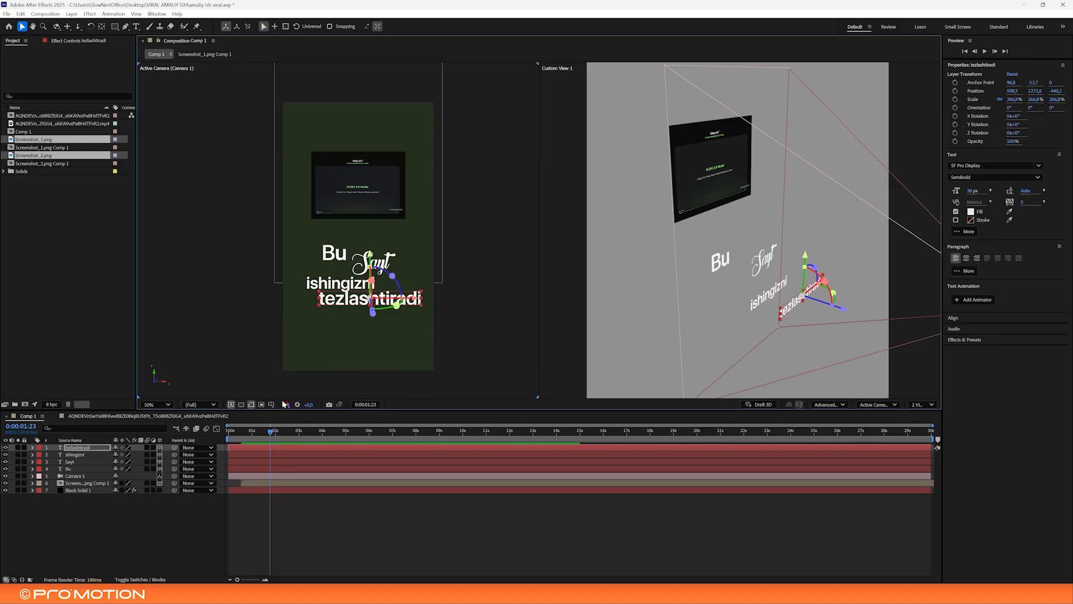
Shift the ishingizni and tezlashtiradi captions slightly left, placing tezlashtiradi at an X position of about 576.6
click(273, 405)
click(298, 415)
scroll(372, 302, up, 1)
key(space)
drag(378, 291, 401, 198)
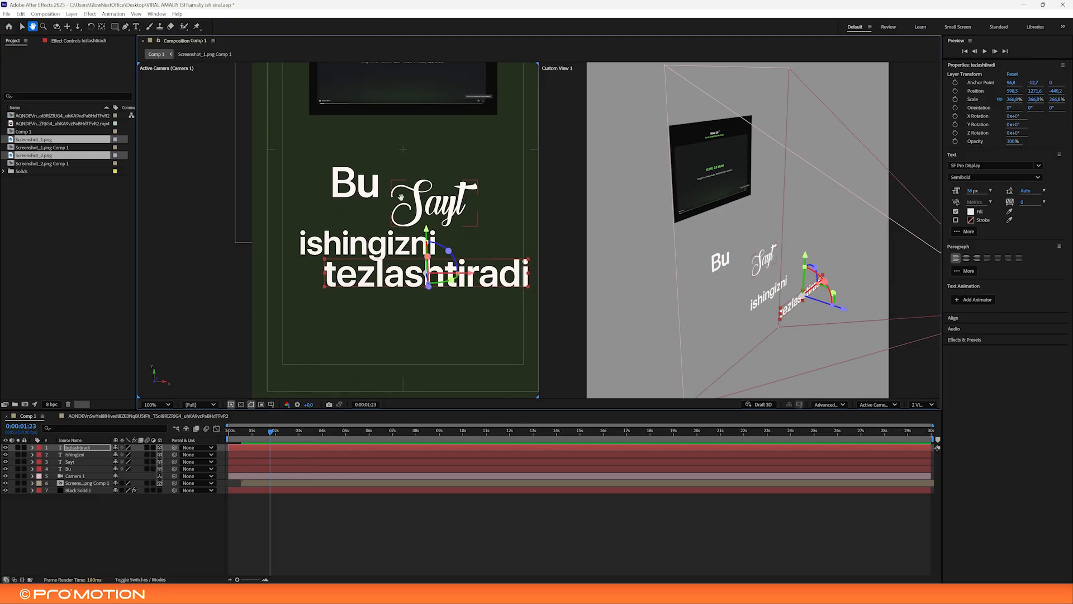
click(355, 251)
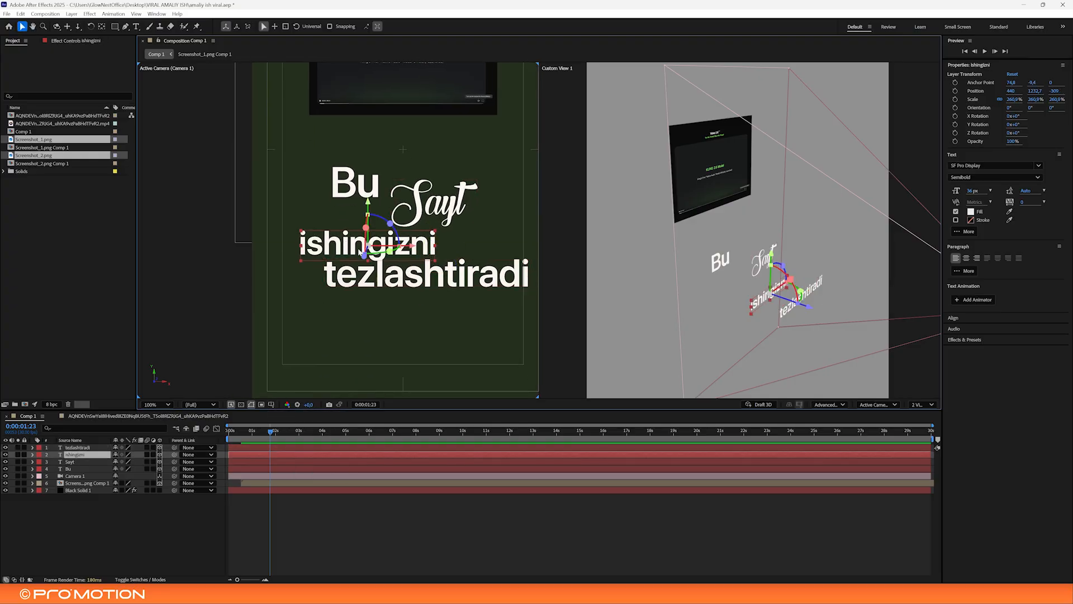
drag(340, 249, 356, 275)
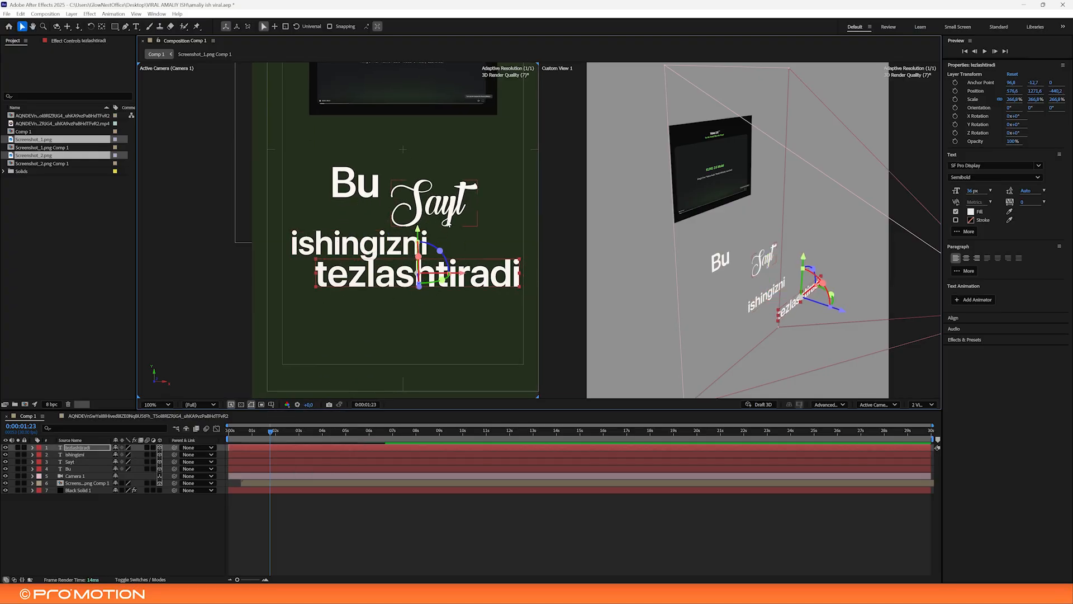
drag(441, 216, 442, 220)
Move Bu slightly right and down to Y about 1095.8, and scale the tezlashtiradi caption down to about 239%
drag(355, 193, 359, 198)
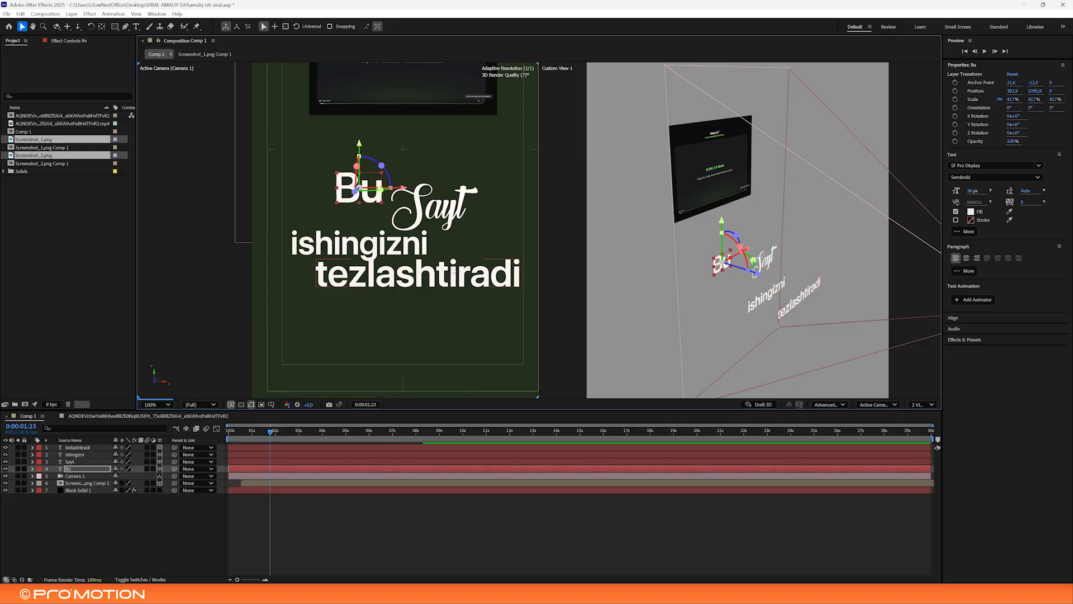
click(472, 275)
mouse_move(519, 277)
mouse_down()
mouse_move(487, 278)
mouse_move(512, 277)
mouse_up()
click(441, 209)
scroll(473, 262, down, 1)
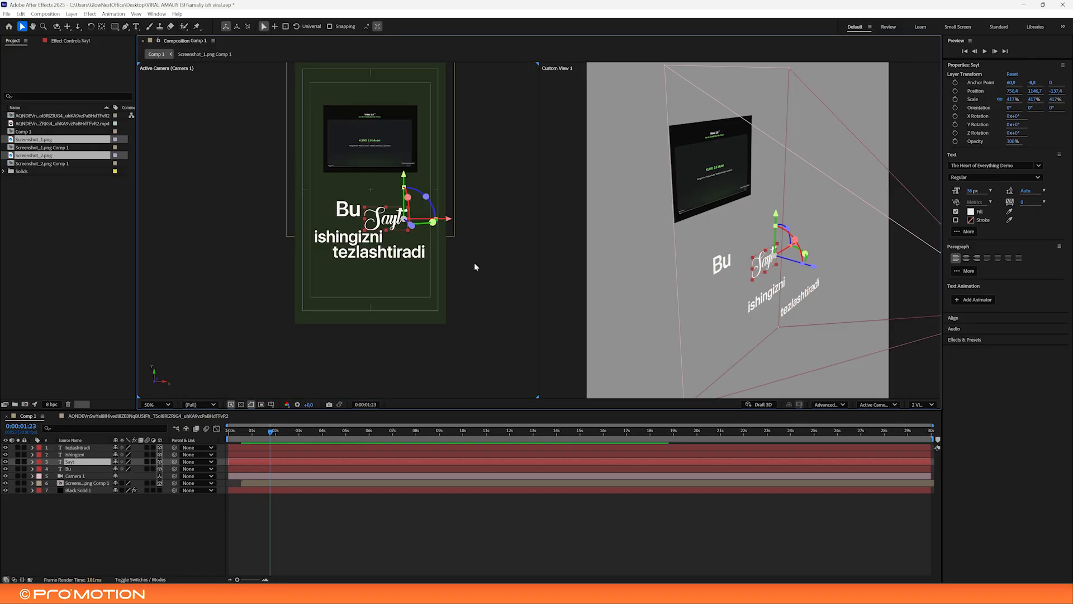
Lower the screenshot card to a Y position of about 601.2, closer to the captions
click(474, 263)
drag(407, 162, 413, 209)
click(418, 190)
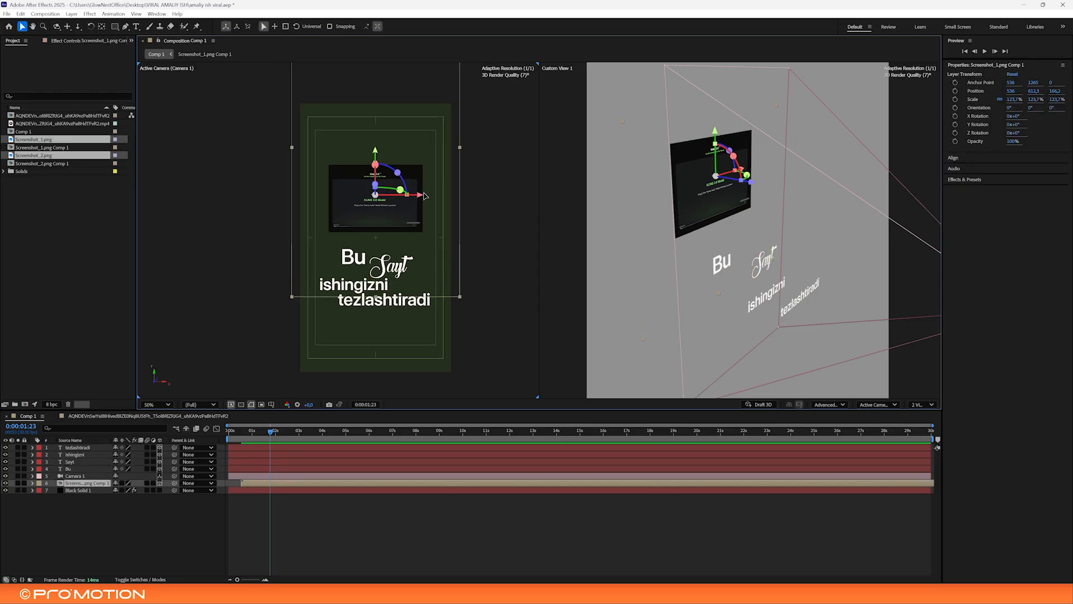
Create a null object, make it a 3D layer and parent Camera 1 to it
right_click(98, 508)
mouse_move(154, 403)
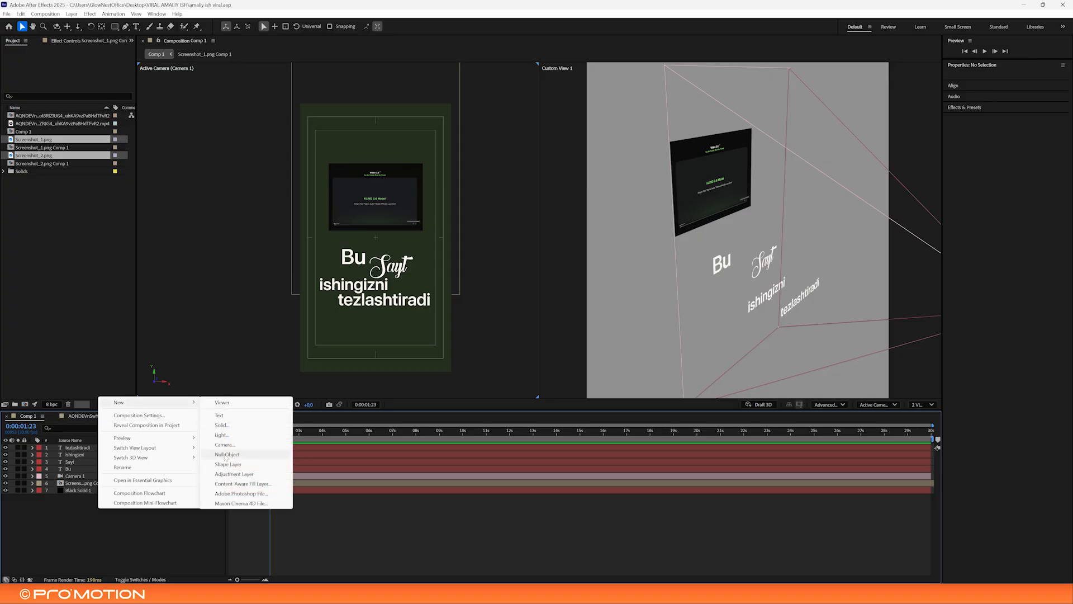
click(226, 455)
drag(81, 478, 159, 474)
click(160, 476)
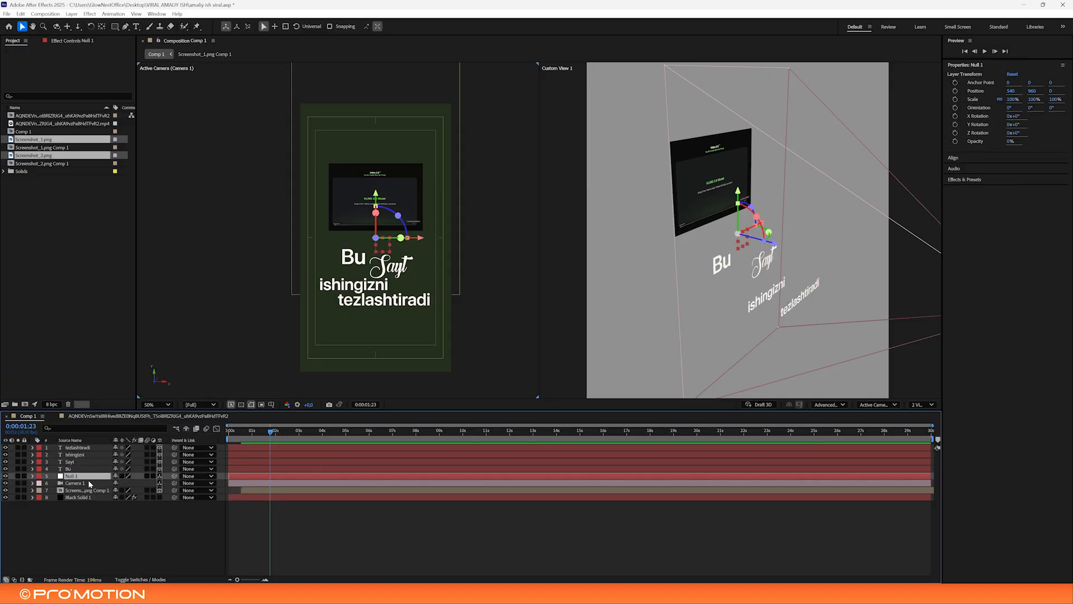
click(89, 483)
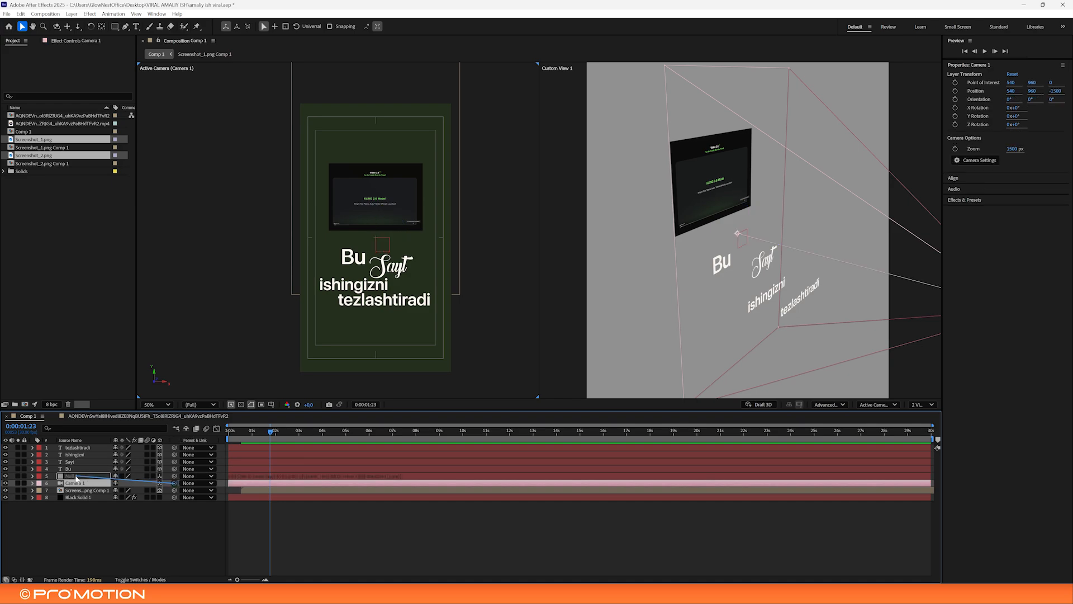
drag(77, 478, 77, 478)
Add a Position keyframe to Null 1 holding its current position and place it at about 1 second
drag(283, 427, 196, 443)
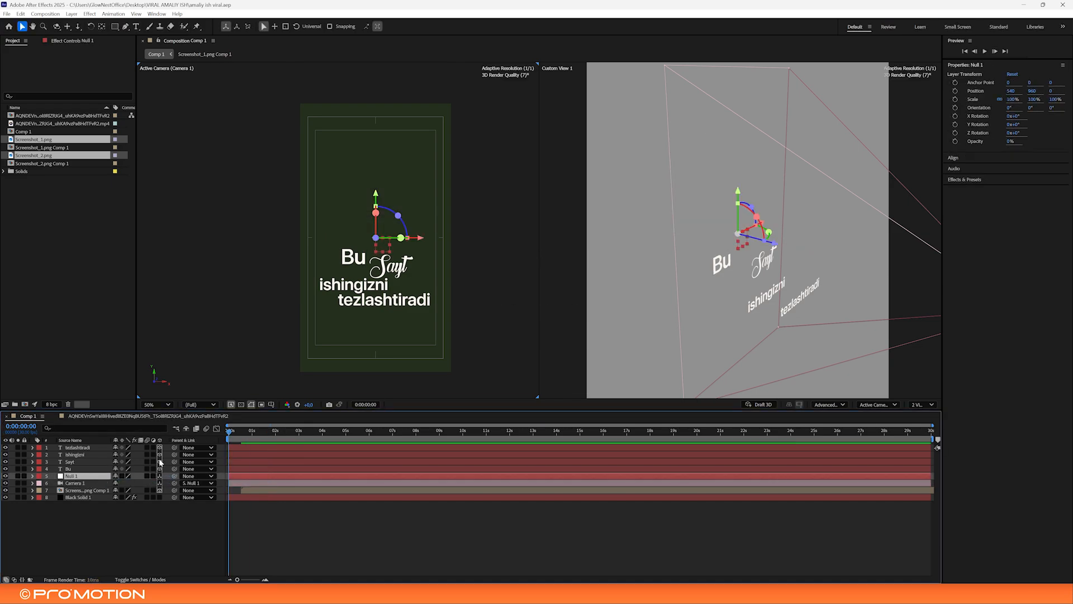
key(p)
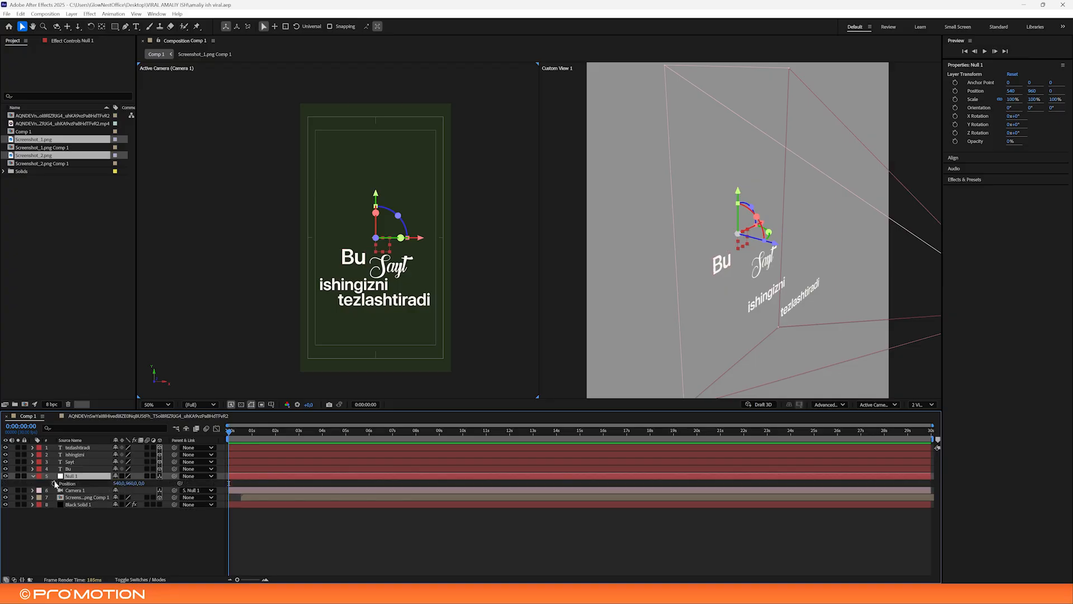
click(32, 476)
click(33, 476)
drag(230, 497, 255, 497)
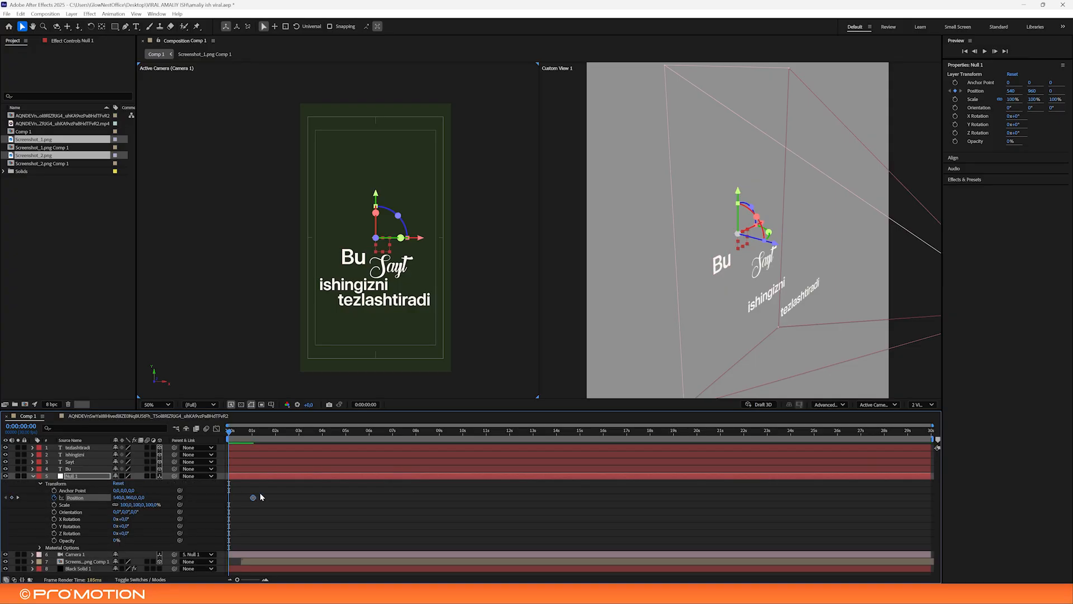
click(249, 506)
drag(118, 497, 330, 495)
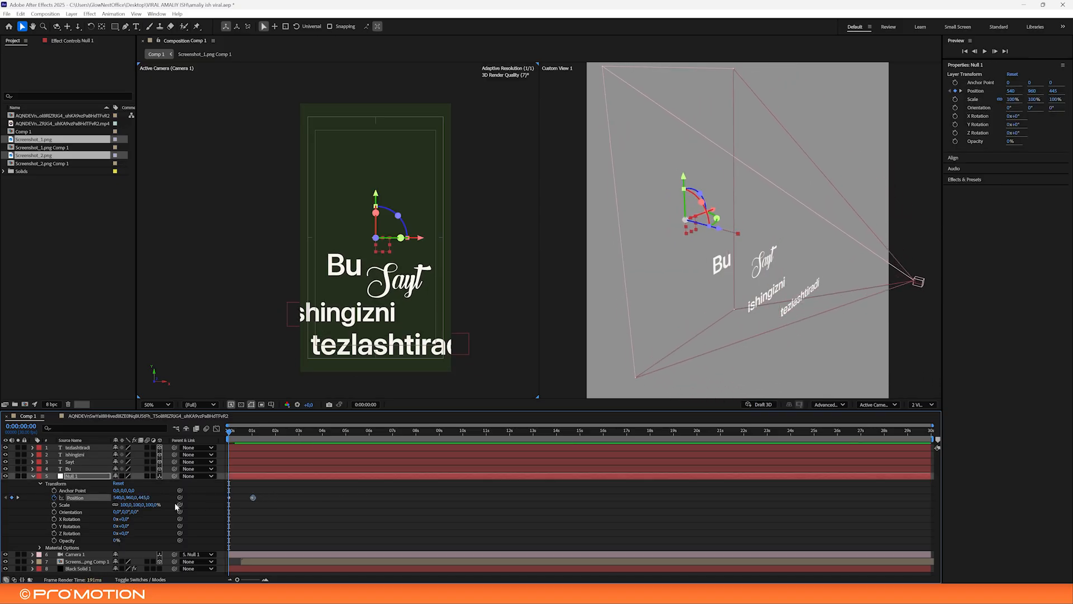
key(ctrl+z)
drag(143, 498, 258, 503)
key(ctrl+z)
Extend the screenshot card layer back to 0:00 and keyframe Null 1's position there at about 540, 651, 545
drag(250, 562, 237, 561)
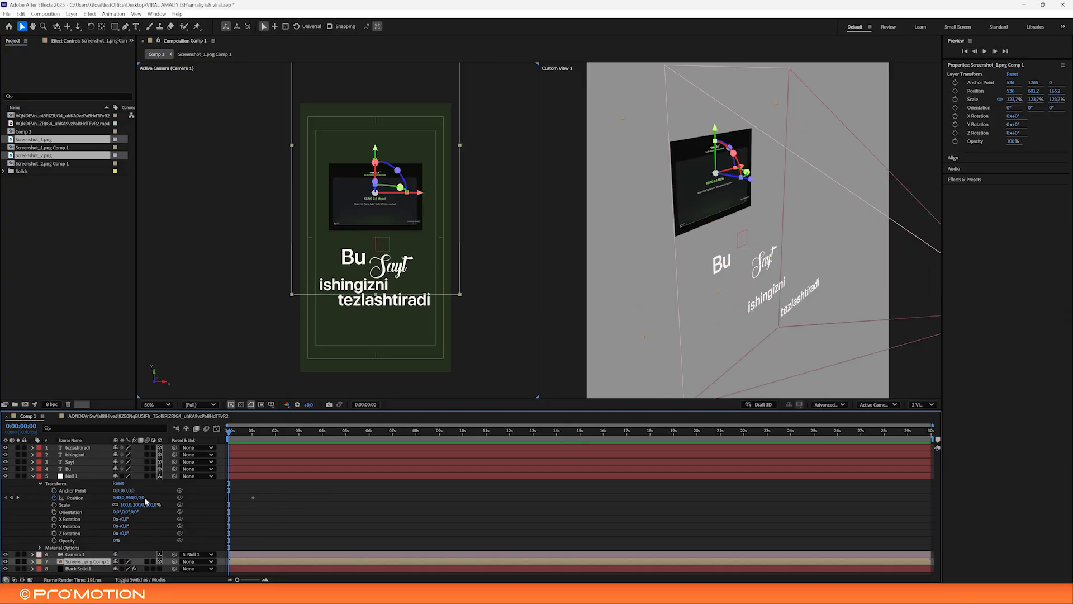
drag(139, 497, 289, 500)
drag(130, 497, 11, 485)
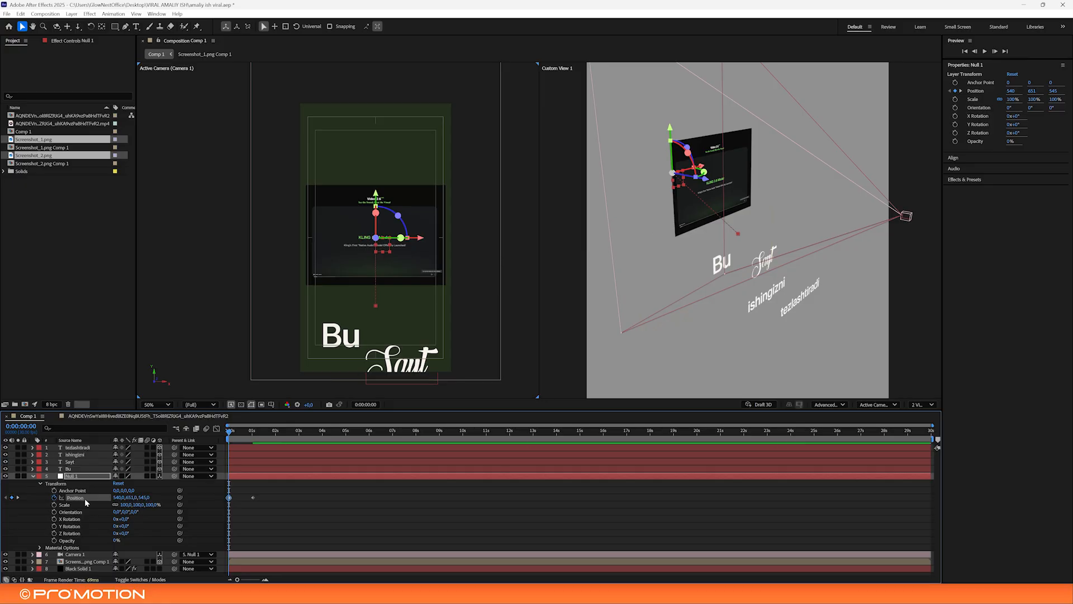
Push the screenshot card back in depth to Z about 1091 and raise it to Y about 325.6
click(82, 562)
drag(754, 183, 644, 144)
click(433, 239)
key(shift+Up)
key(shift+Up)
key(shift+Up)
key(shift+Up)
key(shift+Up)
key(shift+Up)
click(283, 499)
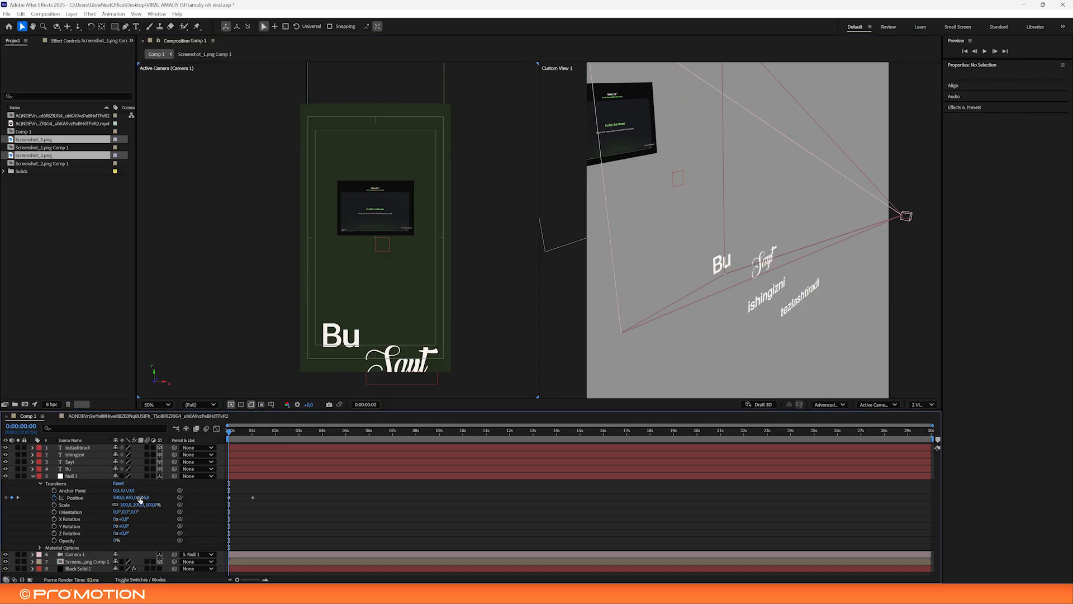
Set Null 1's position at the composition start to 540, 373, 1097 and preview the camera move
drag(140, 500, 343, 478)
drag(134, 499, 11, 491)
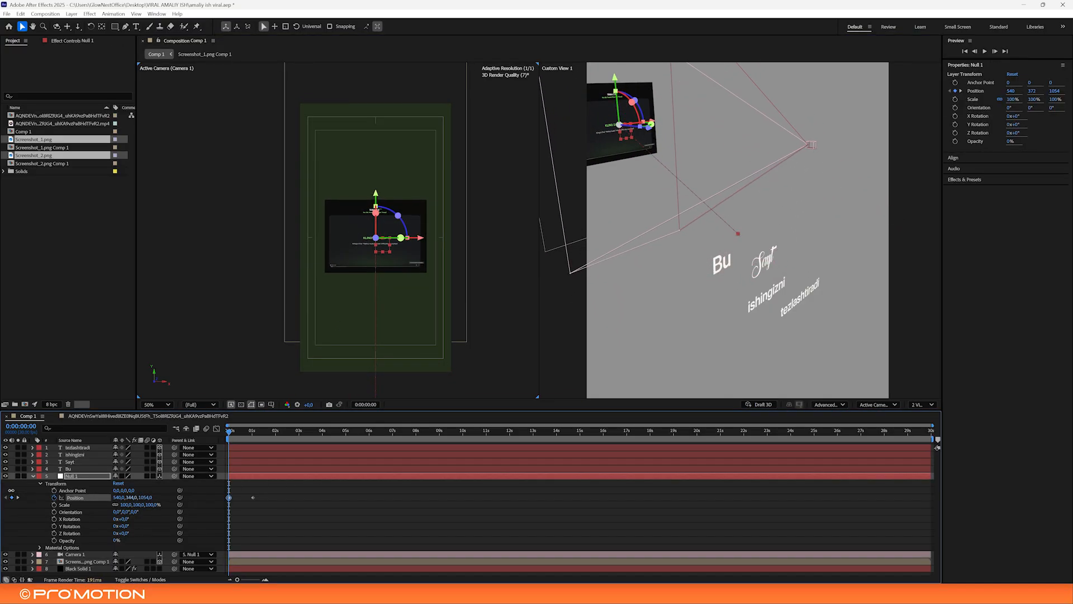
drag(146, 497, 162, 494)
click(306, 504)
key(space)
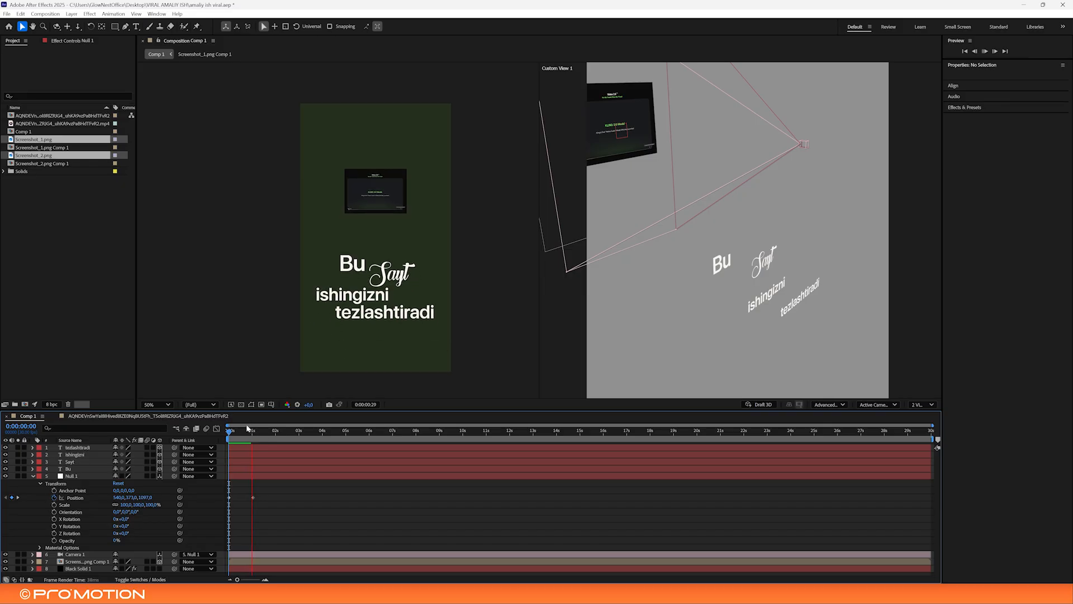
key(space)
key(space)
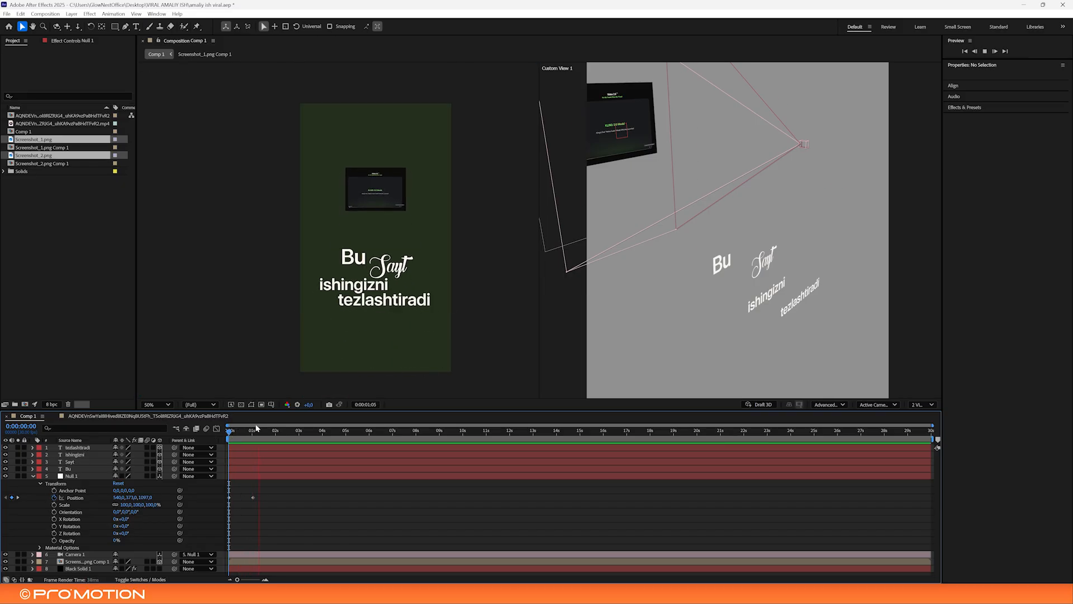
Ease Null 1's two Position keyframes, shape the speed curve to peak near the start, and preview the motion
click(257, 434)
drag(261, 437, 225, 444)
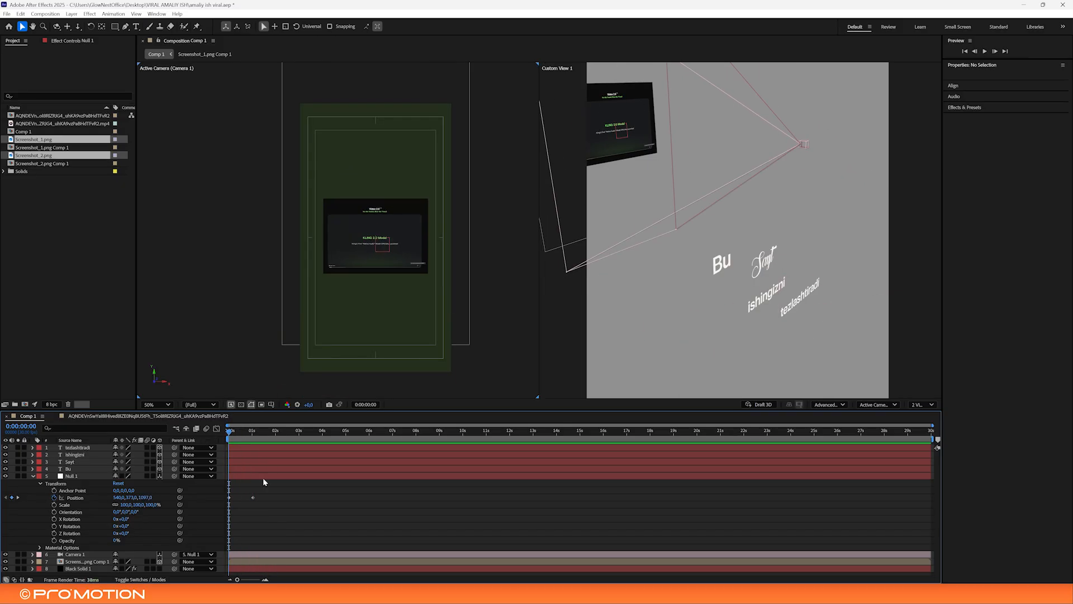
drag(260, 482, 210, 512)
click(217, 429)
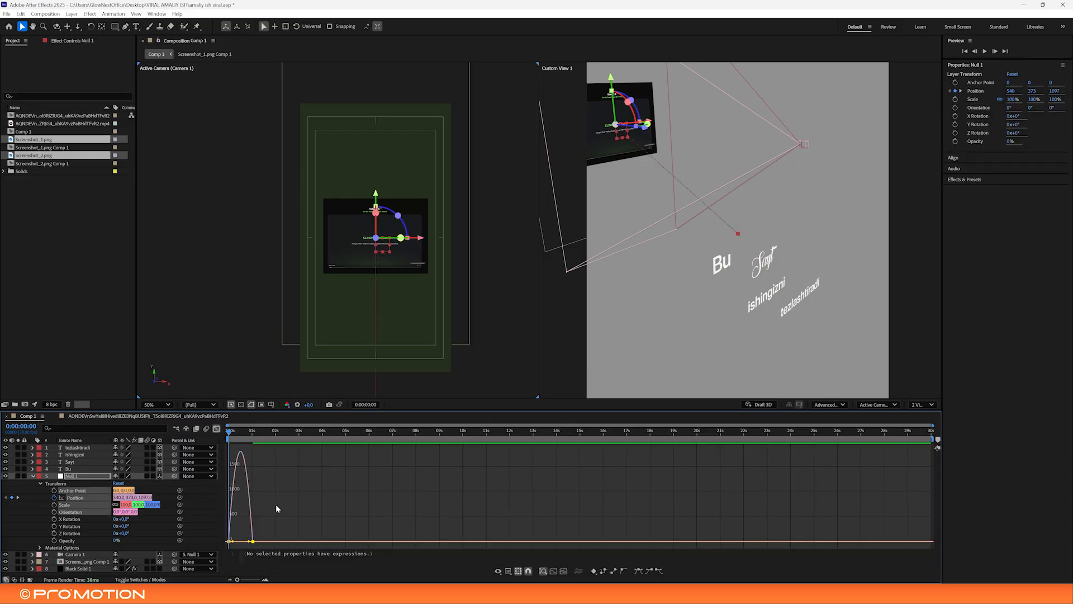
drag(245, 538, 232, 538)
key(space)
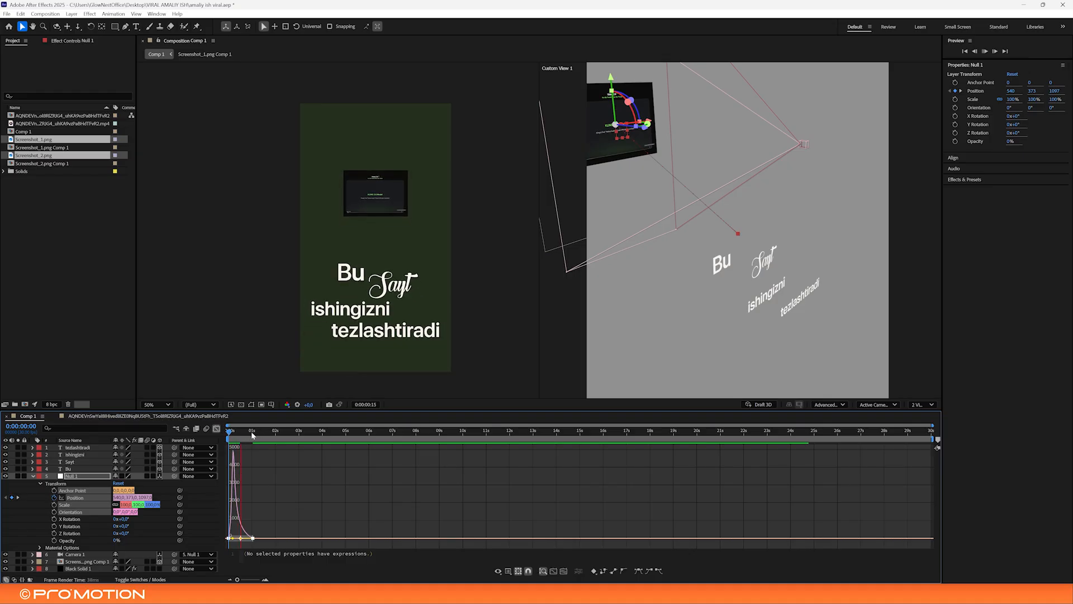
key(space)
click(217, 428)
key(space)
key(space)
click(246, 485)
Scale the screenshot card up to about 194.2%, lower it to Y about 443.1, and preview the animation
drag(244, 434, 294, 431)
click(384, 183)
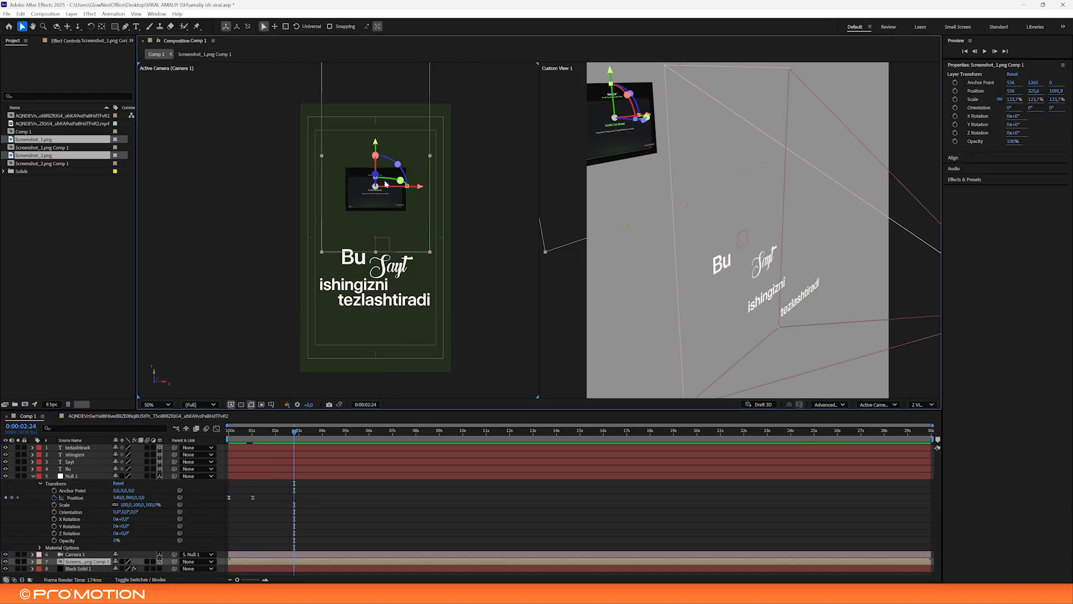
drag(431, 157, 460, 159)
drag(375, 143, 375, 153)
drag(240, 435, 212, 436)
key(space)
key(space)
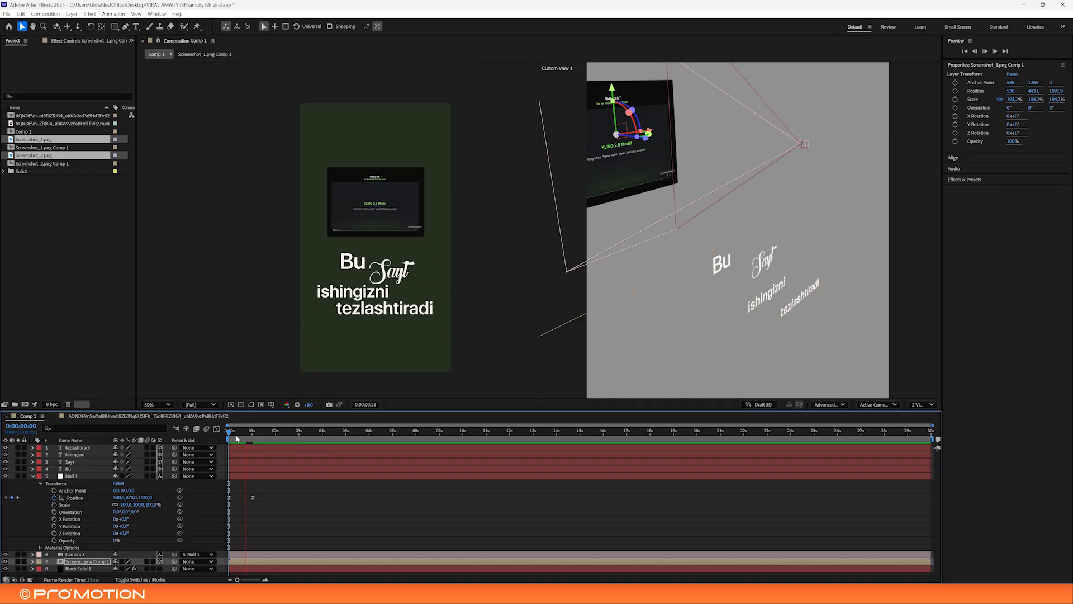
Move the Sayt, ishingizni and tezlashtiradi captions together toward the camera along the Z axis
click(272, 431)
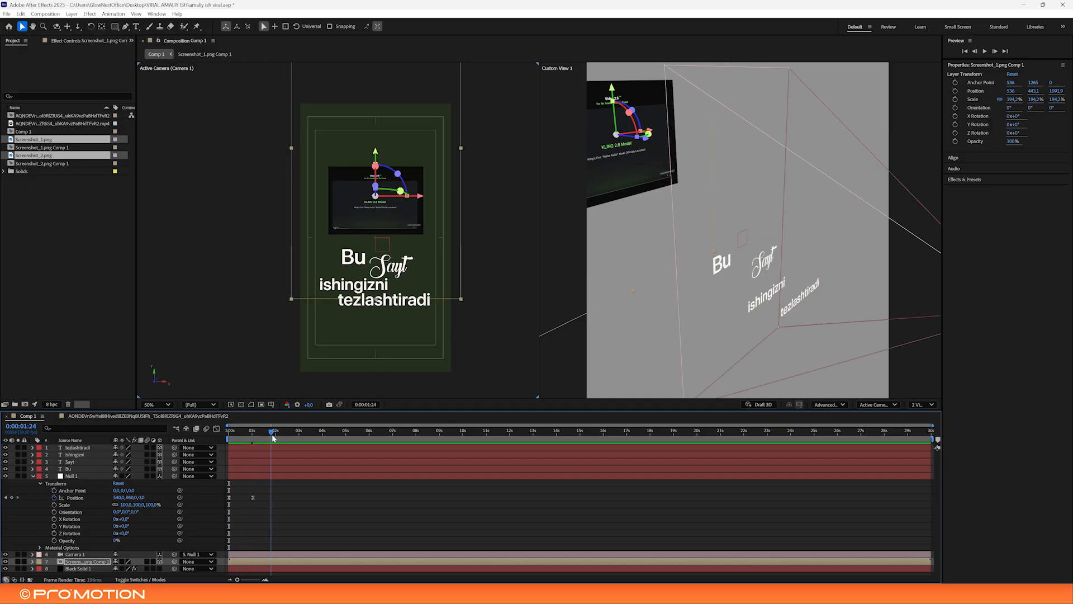
click(811, 300)
shift+click(772, 295)
shift+click(769, 256)
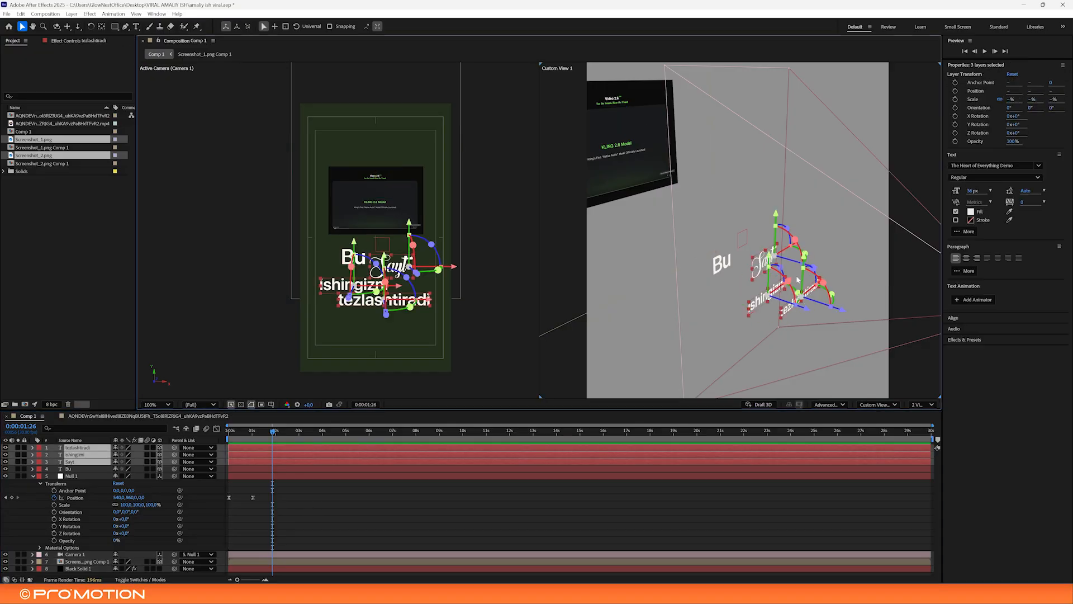
drag(803, 309, 831, 316)
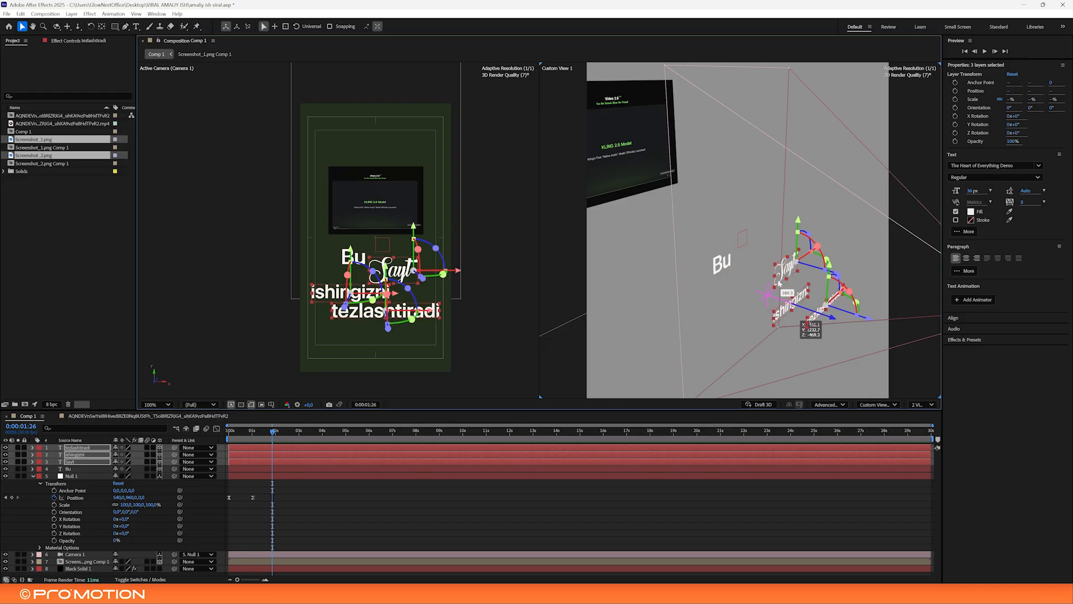
drag(838, 321, 815, 318)
key(ctrl+z)
Bring ishingizni further toward the camera to Z about -626.7 and tezlashtiradi well ahead of it
shift+click(784, 271)
click(848, 331)
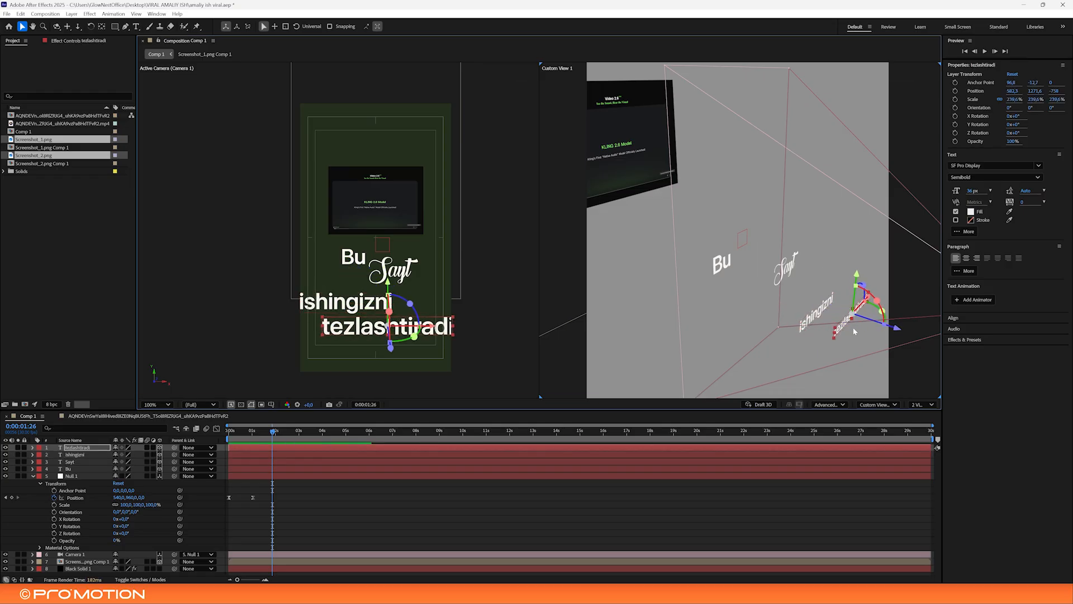
click(913, 333)
click(852, 320)
drag(895, 330, 920, 339)
click(451, 517)
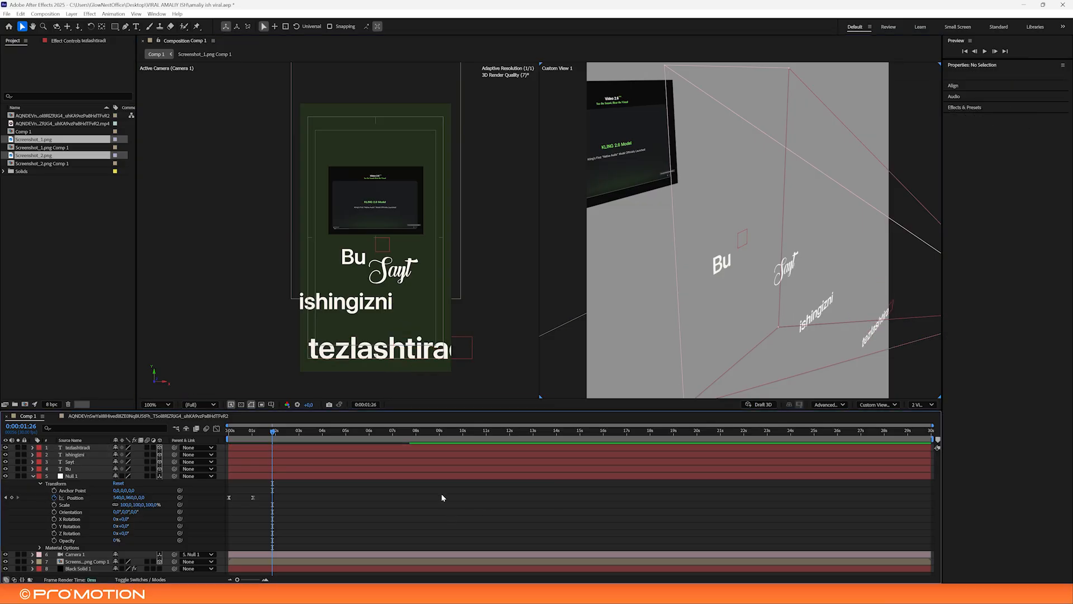
Scale the ishingizni caption down to about 189.3% and raise it to Y about 1185.3, just below Bu and Sayt
scroll(432, 320, up, 1)
click(432, 319)
scroll(432, 319, down, 1)
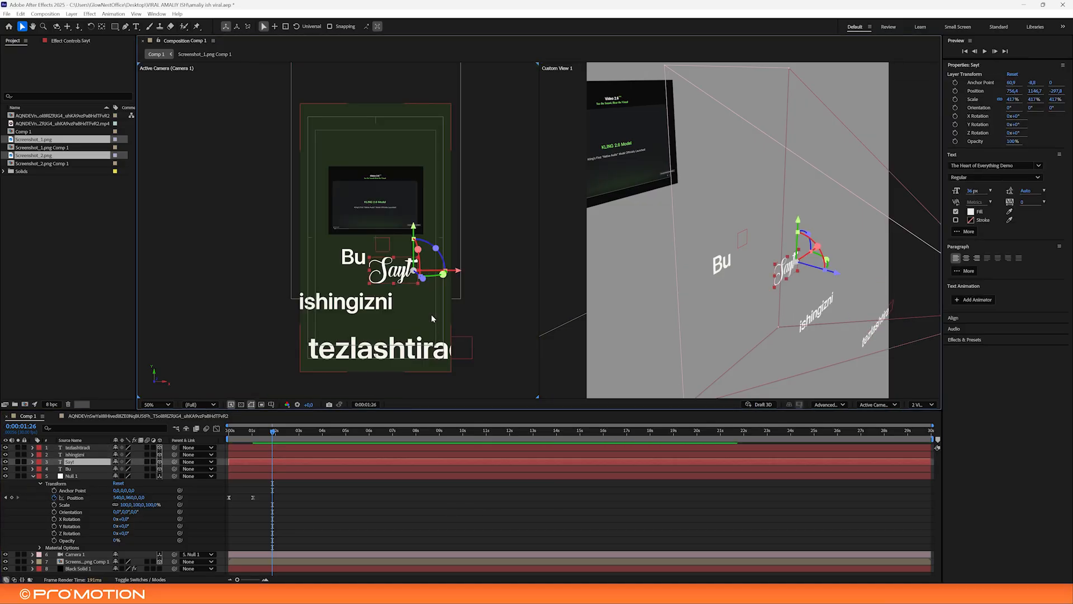
scroll(432, 319, up, 2)
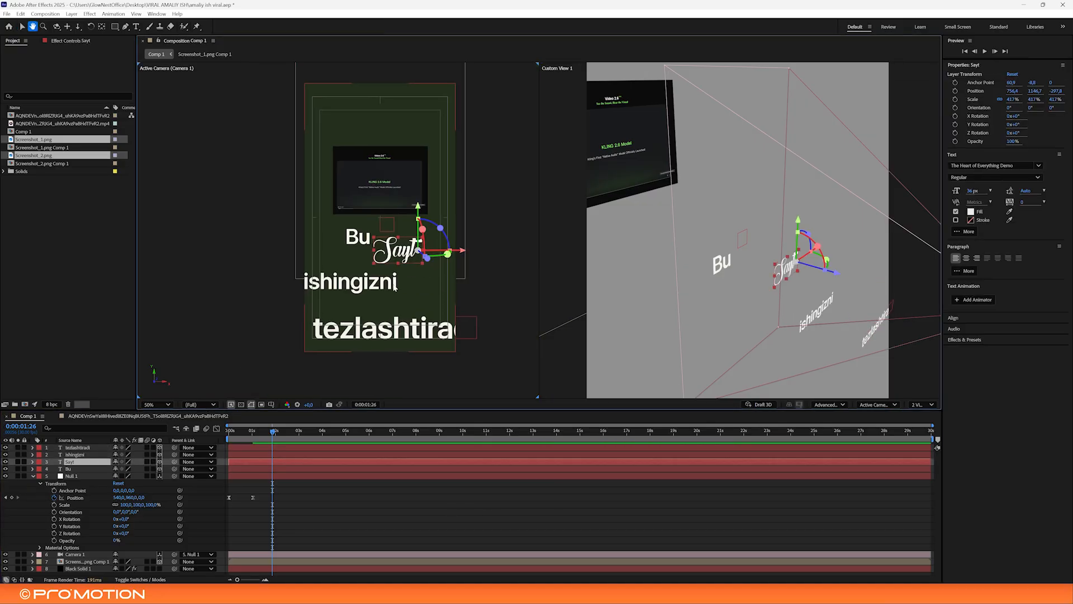
click(423, 317)
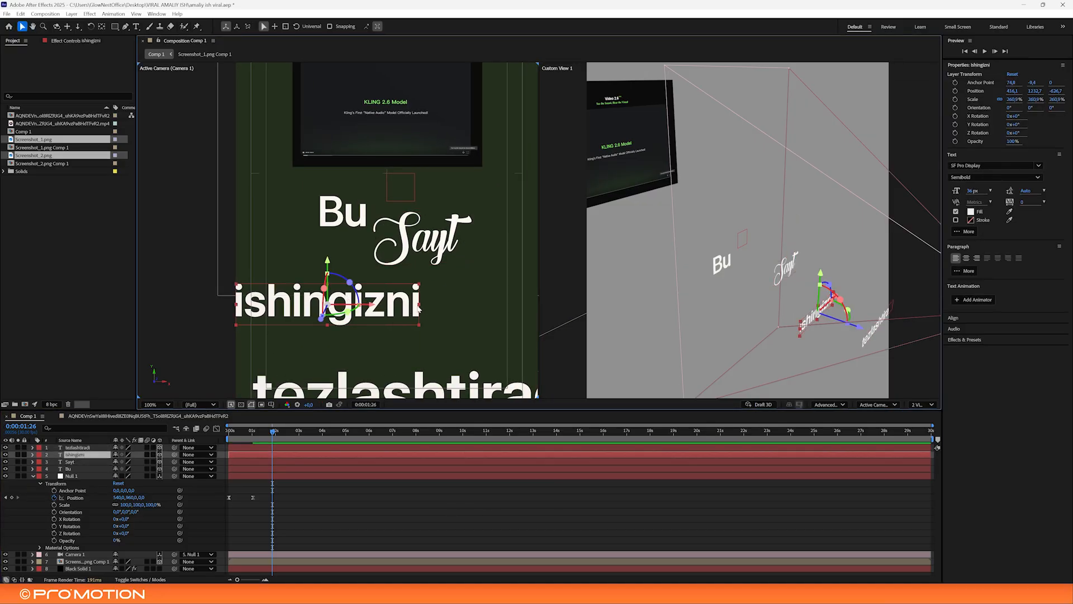
drag(419, 306, 394, 308)
drag(393, 313, 409, 290)
scroll(413, 304, down, 2)
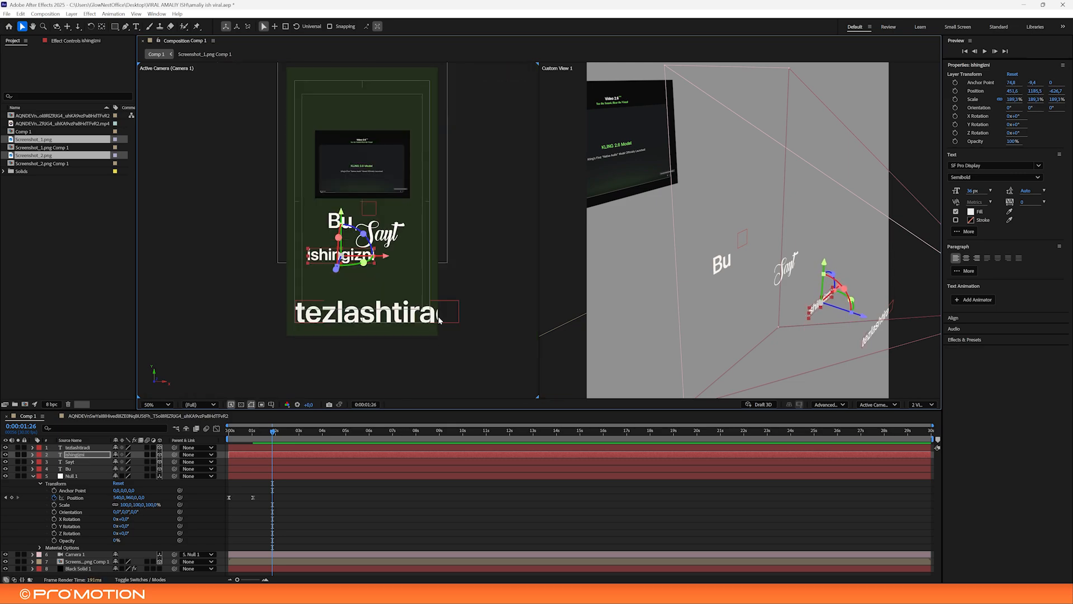
Scale the tezlashtiradi caption down to about 148.6% and raise it closer to ishingizni
click(454, 314)
drag(458, 316, 412, 281)
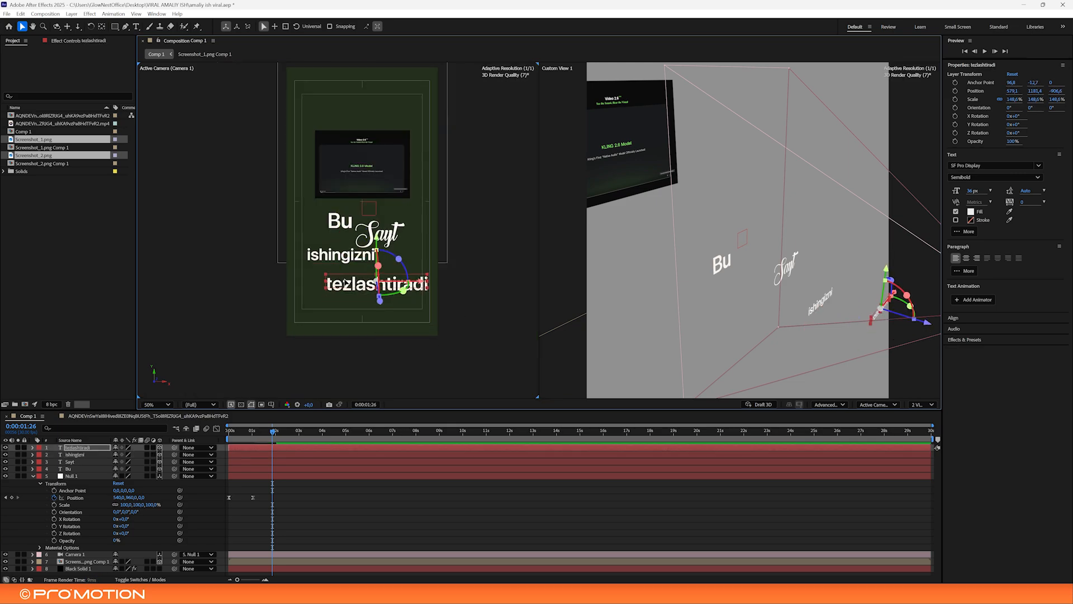
scroll(460, 307, up, 2)
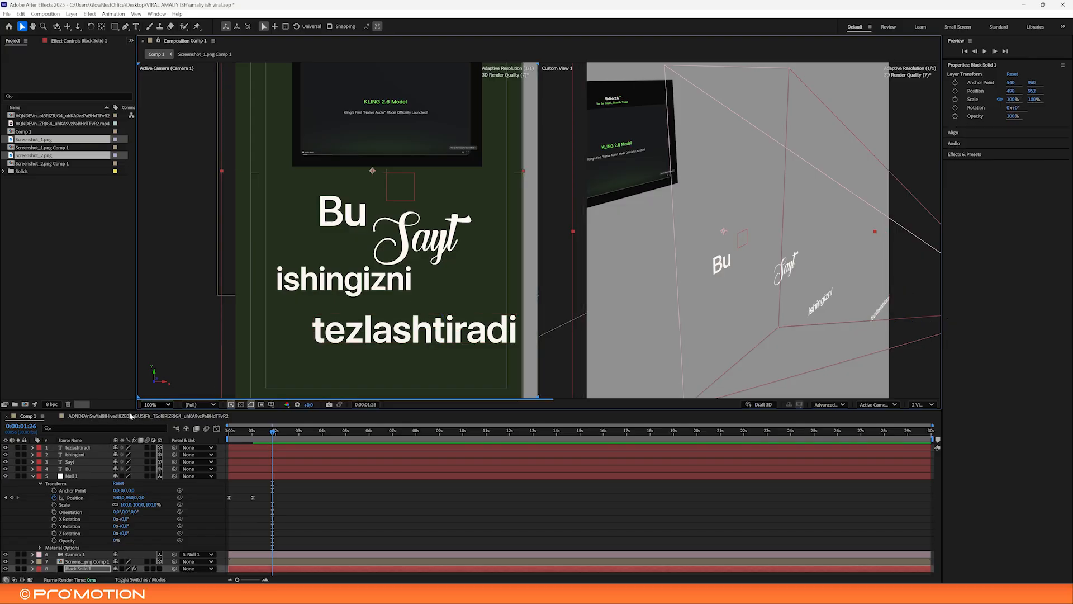
Scale the tezlashtiradi caption down to about 116.2% and tuck it directly under ishingizni
drag(515, 329, 488, 308)
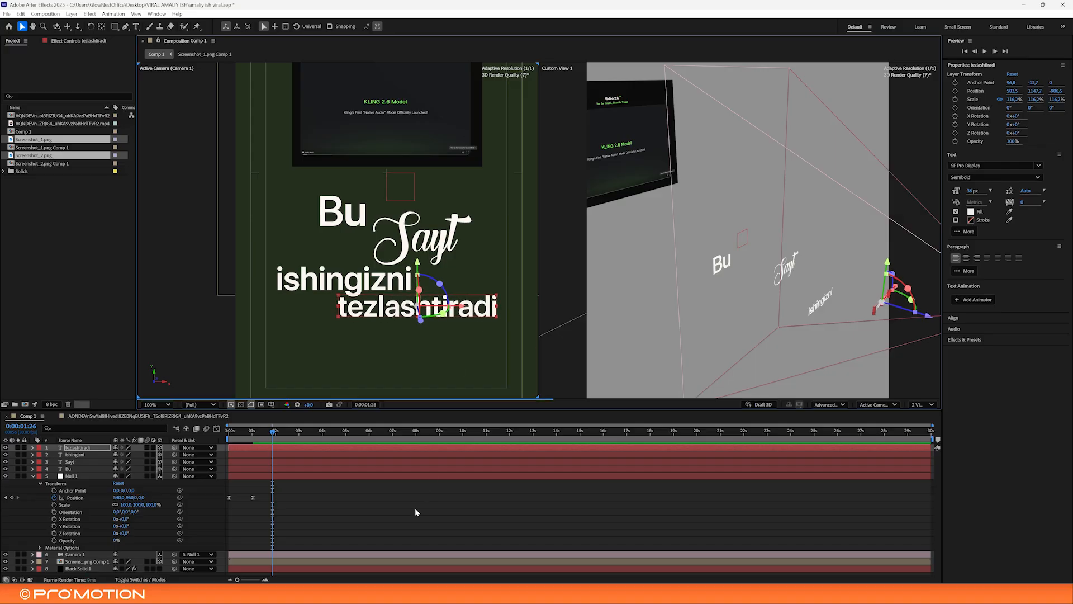
click(417, 513)
scroll(433, 298, down, 1)
drag(162, 409, 162, 408)
click(166, 405)
click(177, 416)
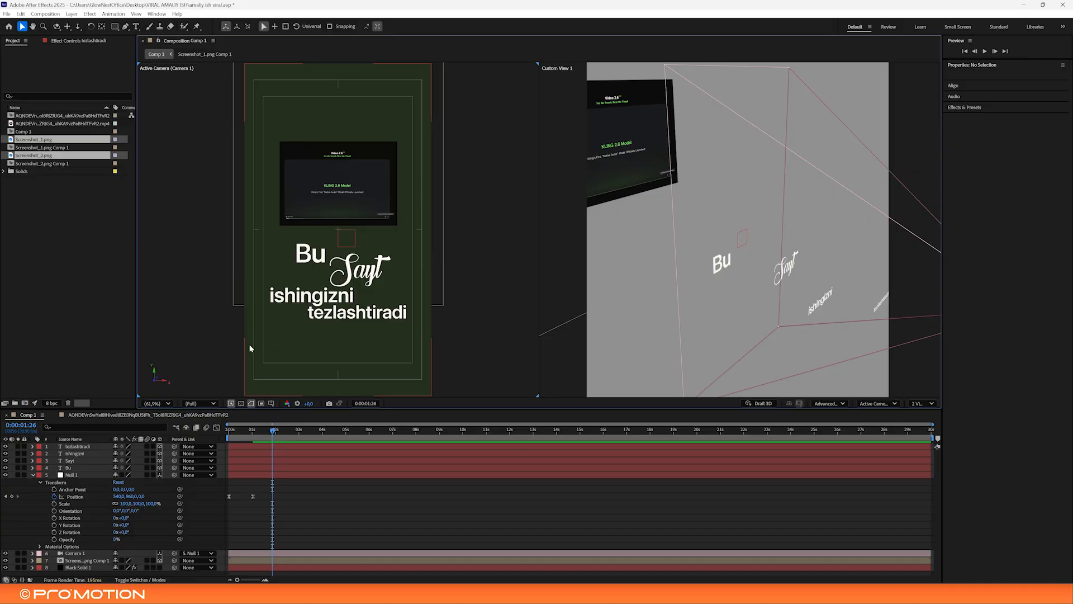
Preview Comp 1 from the start to check the camera move over the tightened caption stack
key(Home)
key(space)
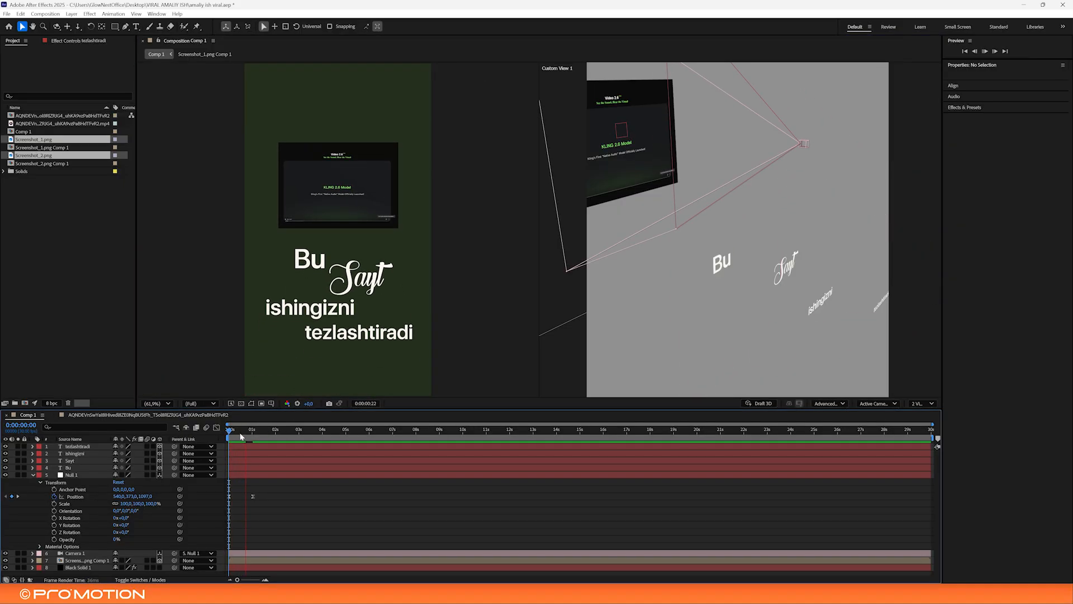
key(space)
key(space)
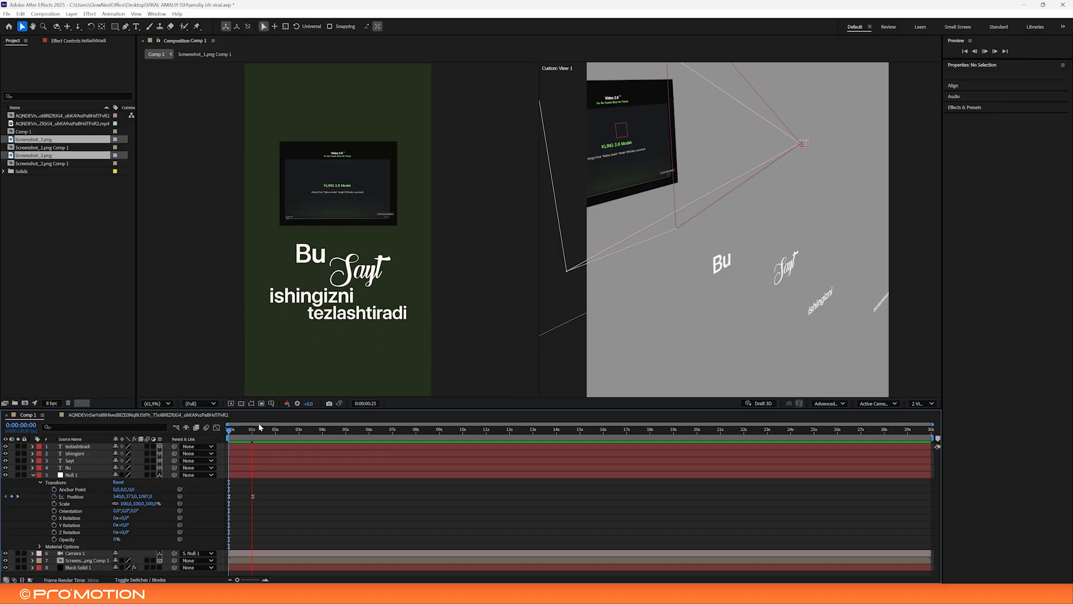
key(space)
key(space)
Play the reference reel's opening for comparison and lower the system volume
key(space)
key(space)
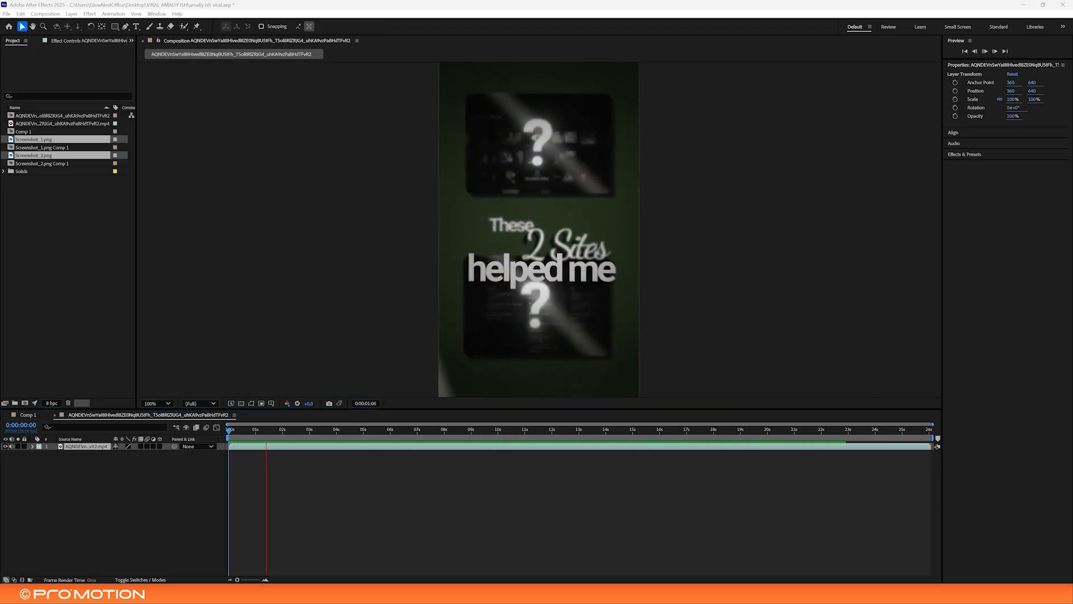
click(1000, 592)
scroll(1014, 546, down, 6)
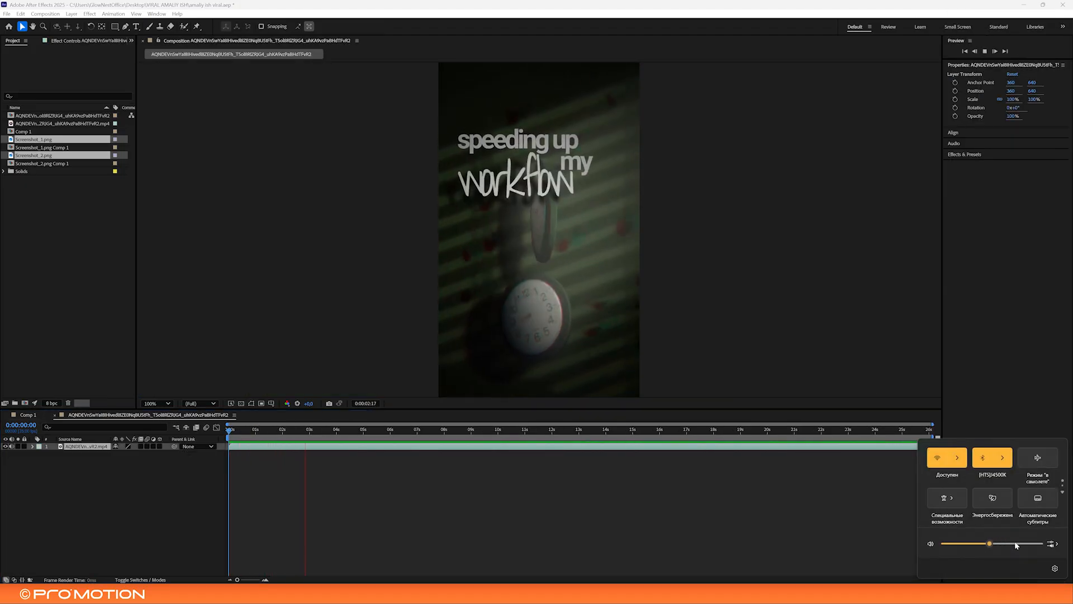
click(707, 529)
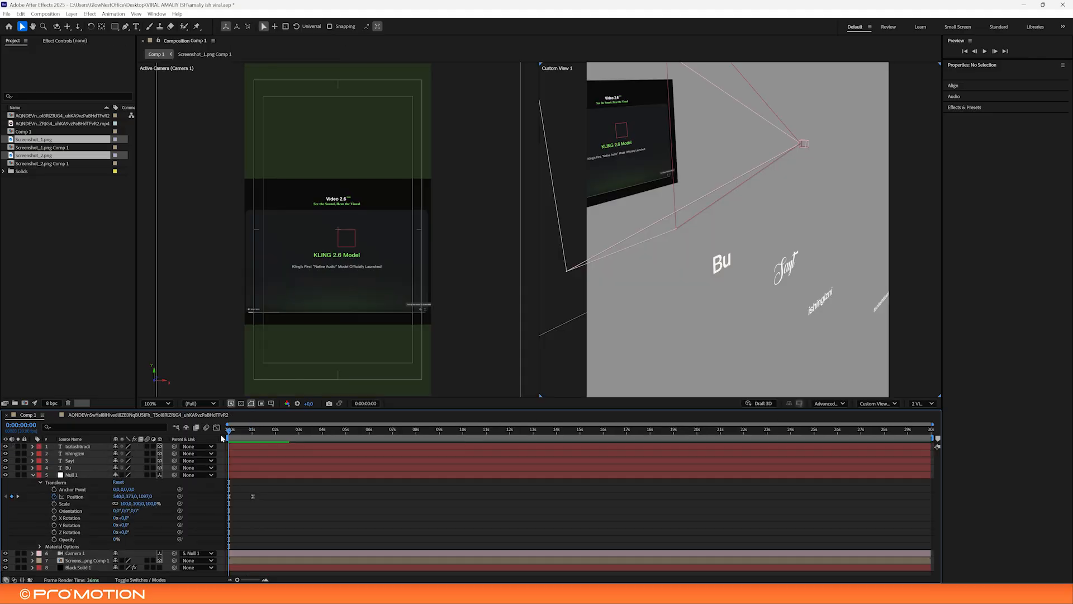
Inspect the Bu and Sayt captions in Comp 1 at 0:00:01:01
drag(227, 430, 250, 436)
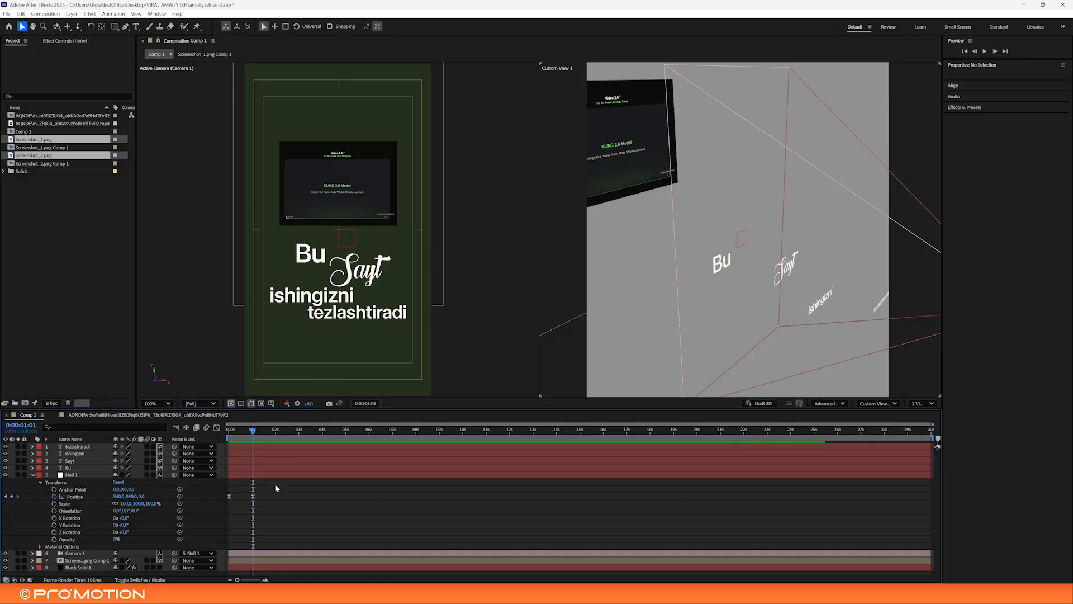
scroll(359, 281, up, 1)
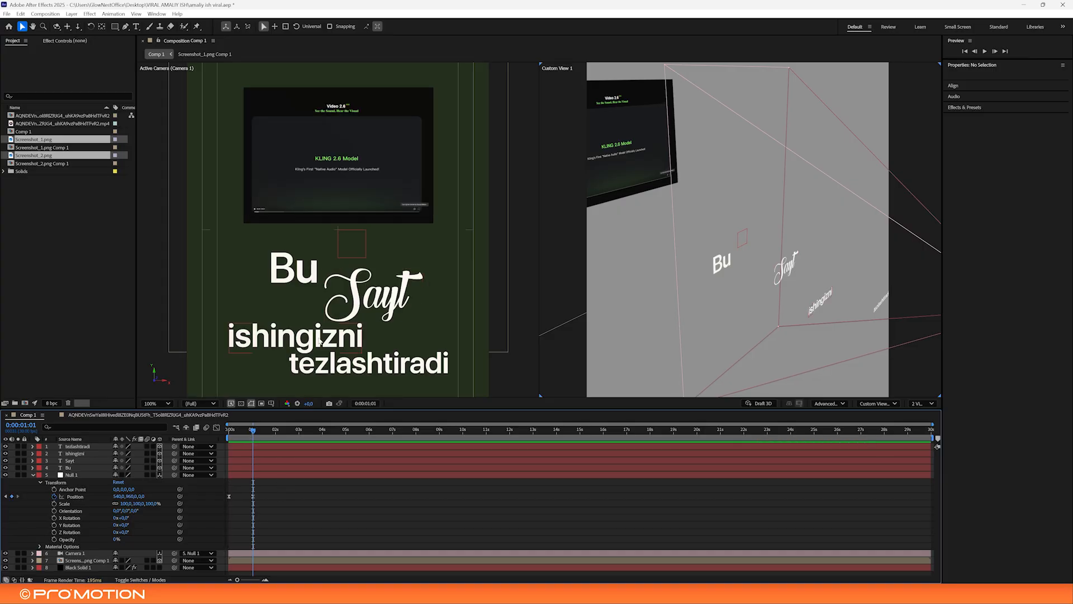
click(367, 305)
click(289, 275)
click(366, 302)
click(289, 275)
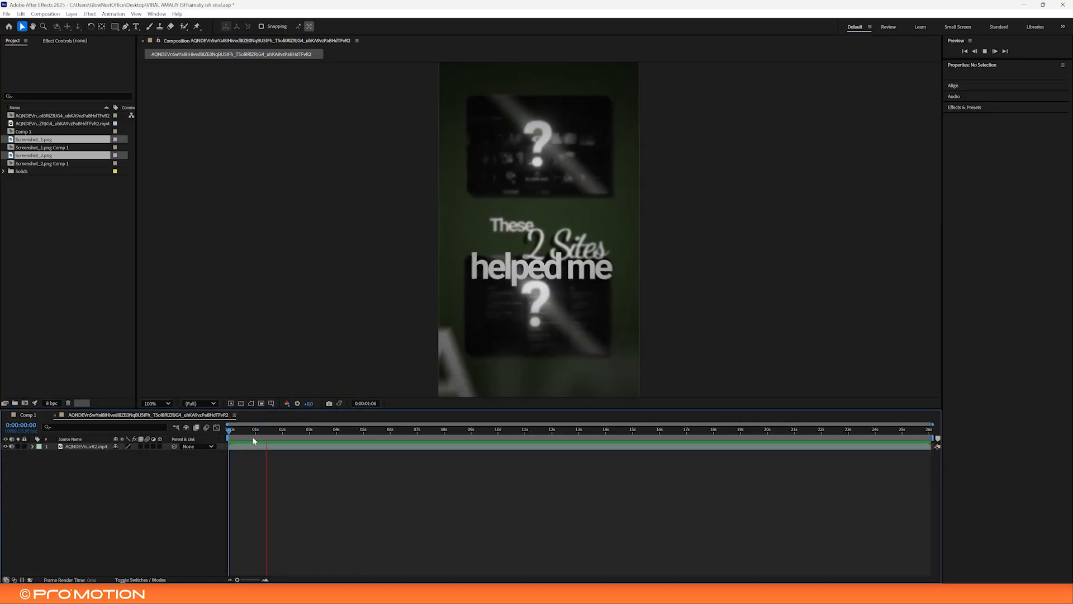
Replay the reference reel's "helped me" caption entrance and compare it with a preview of Comp 1
key(space)
key(space)
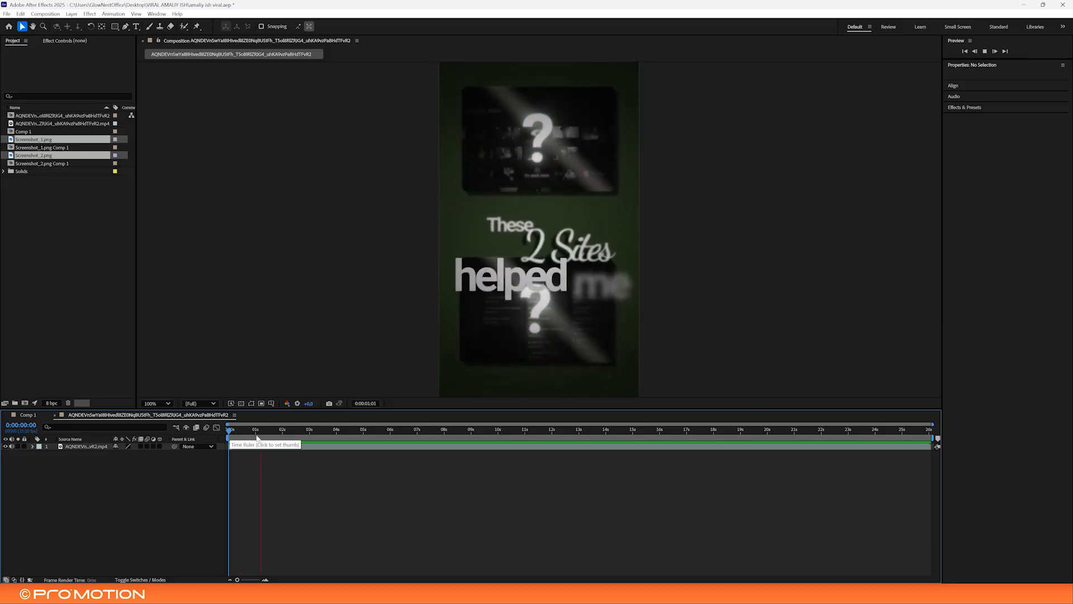
click(40, 414)
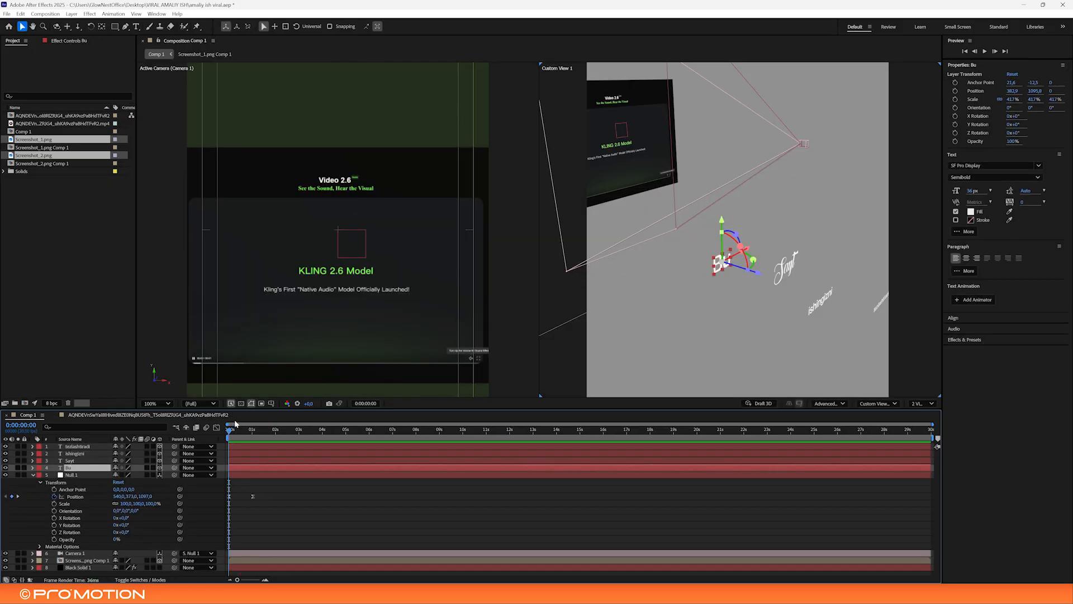
key(space)
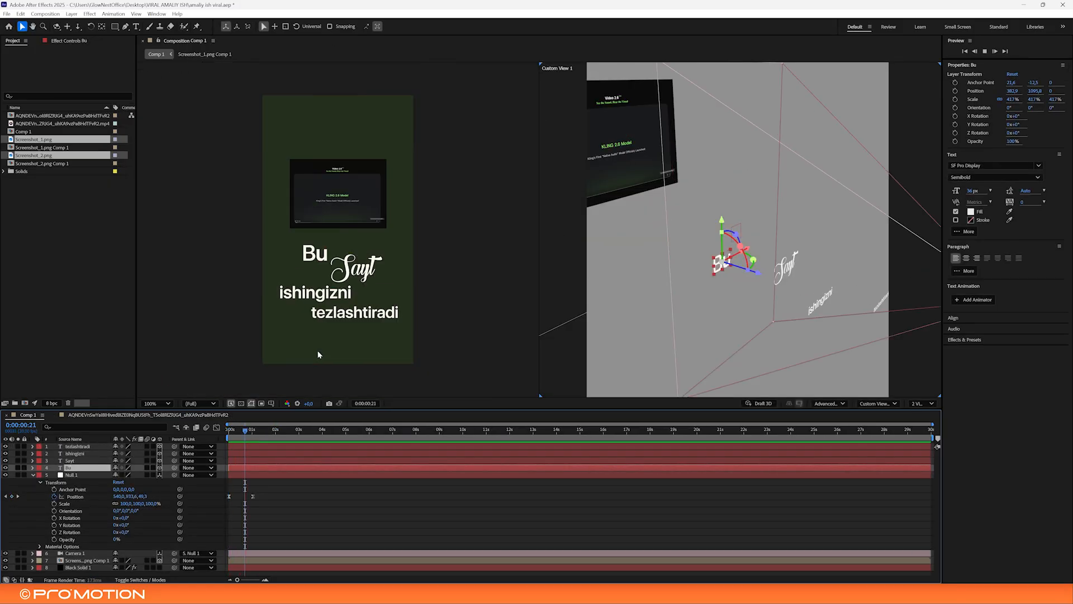
key(space)
At 0:00:01:01, move ishingizni and tezlashtiradi together toward the camera, bringing ishingizni to Z about -926.4
mouse_move(252, 431)
mouse_down()
mouse_move(235, 429)
mouse_move(253, 429)
mouse_up()
click(334, 298)
shift+click(334, 284)
drag(359, 316, 380, 387)
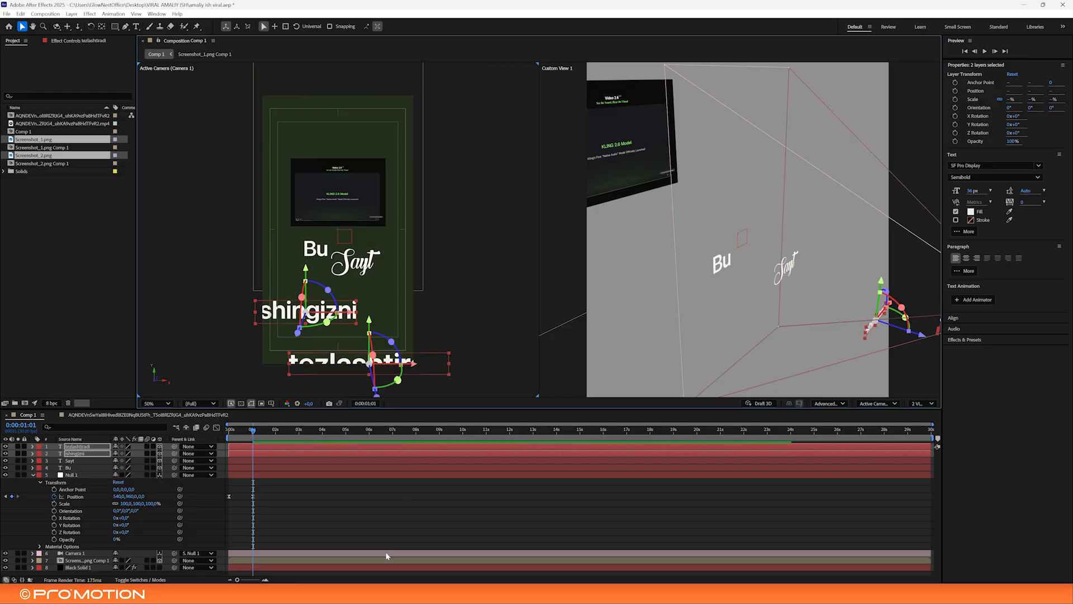
Shift the ishingizni caption sideways into the frame, to X about 489.1 and Z about -931.2
click(355, 318)
drag(357, 320, 341, 321)
key(ctrl+z)
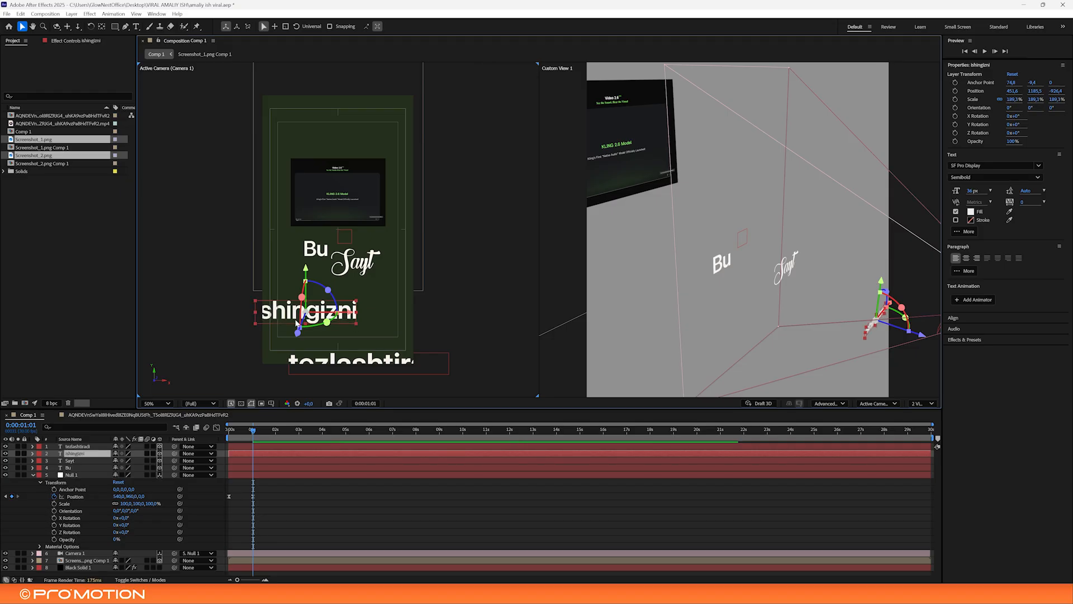
drag(291, 314, 316, 351)
mouse_move(261, 443)
mouse_down()
mouse_move(247, 437)
mouse_move(257, 442)
mouse_up()
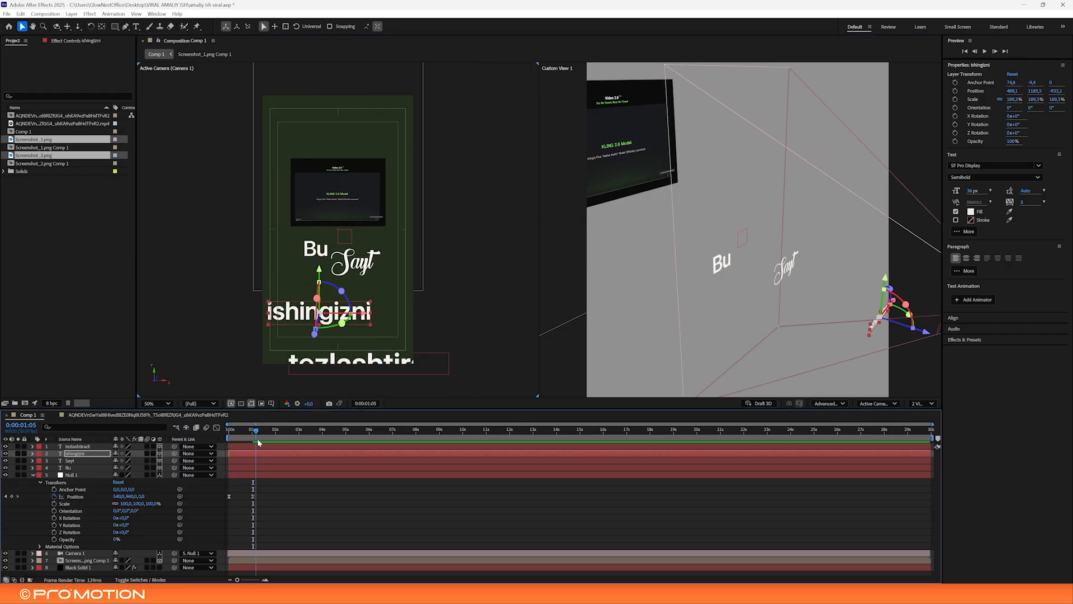
click(289, 494)
drag(314, 324, 339, 317)
Add a second null object as a 3D layer directly above Null 1 and parent Null 1 to it
click(260, 432)
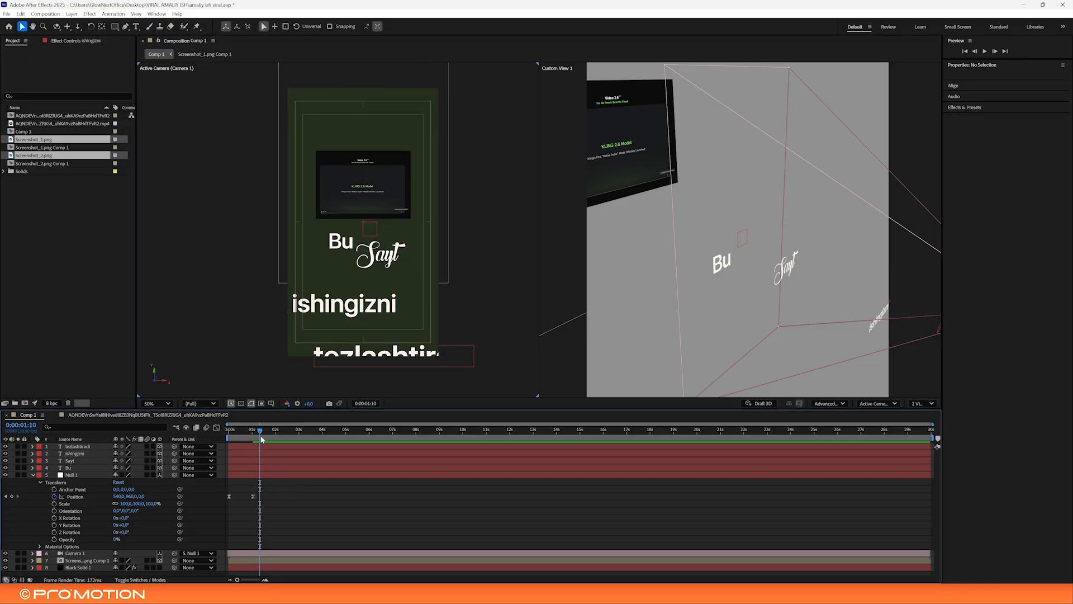
right_click(278, 489)
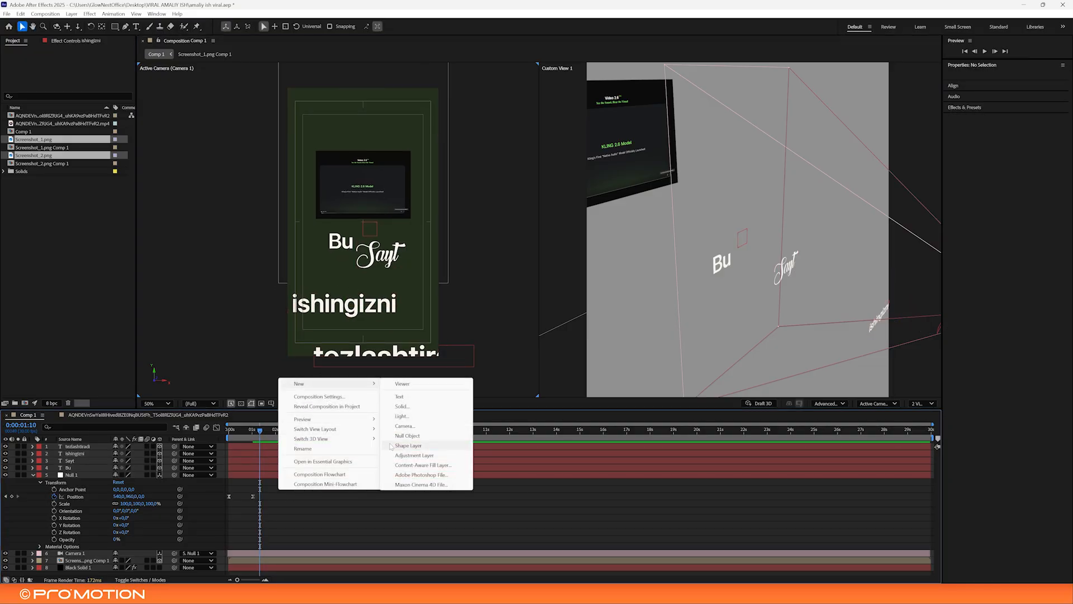
click(399, 436)
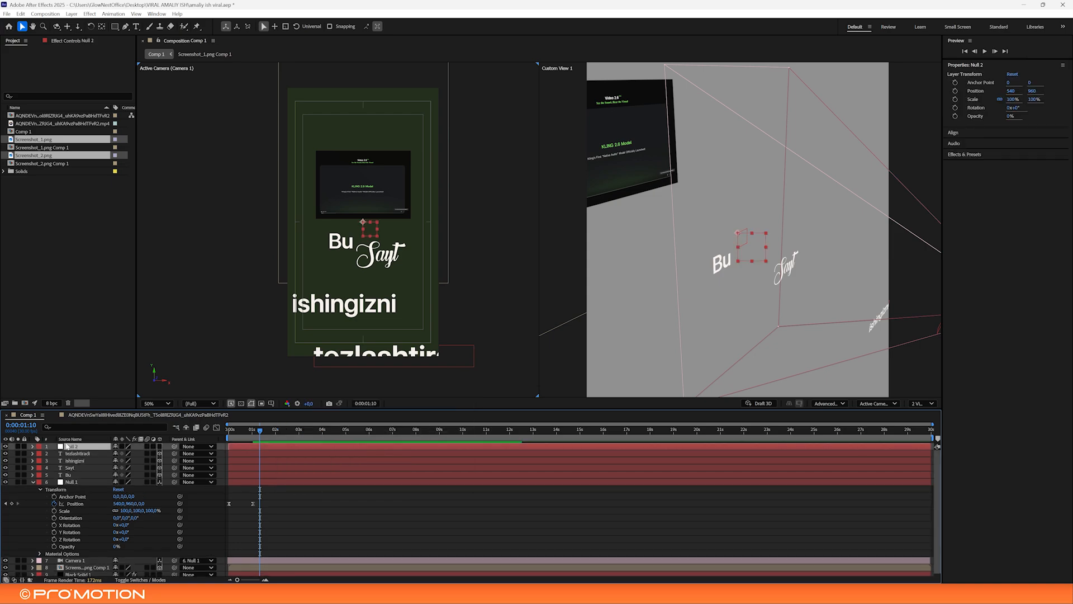
click(159, 475)
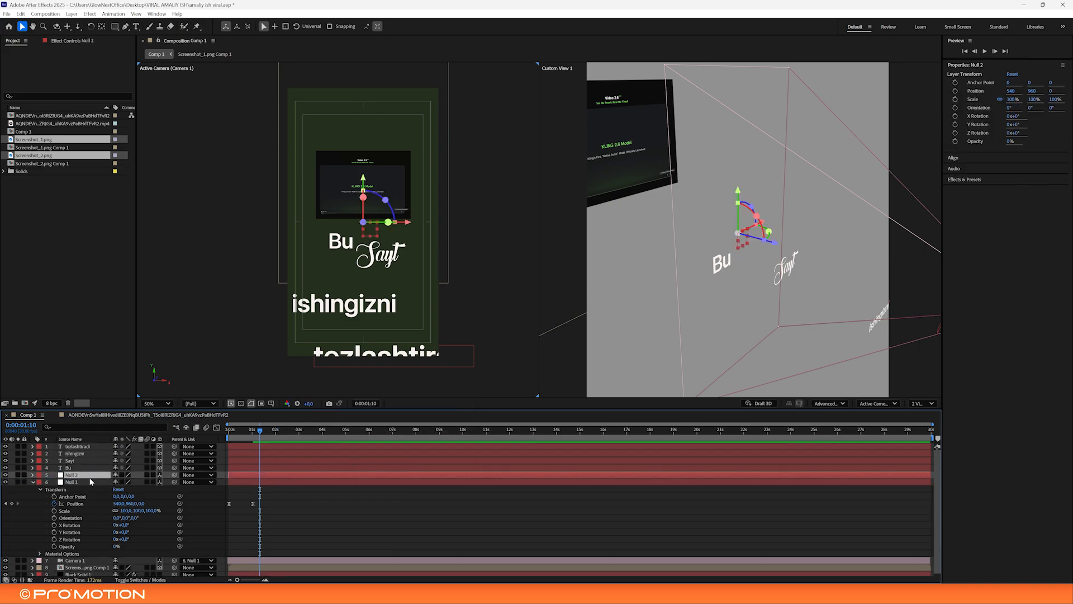
click(80, 482)
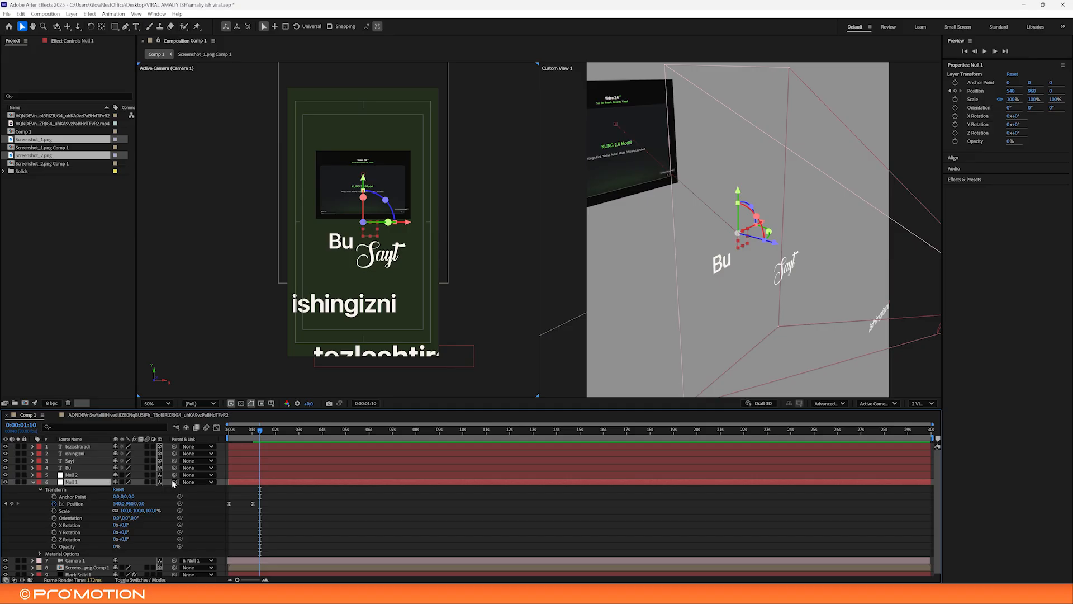
drag(71, 478, 69, 475)
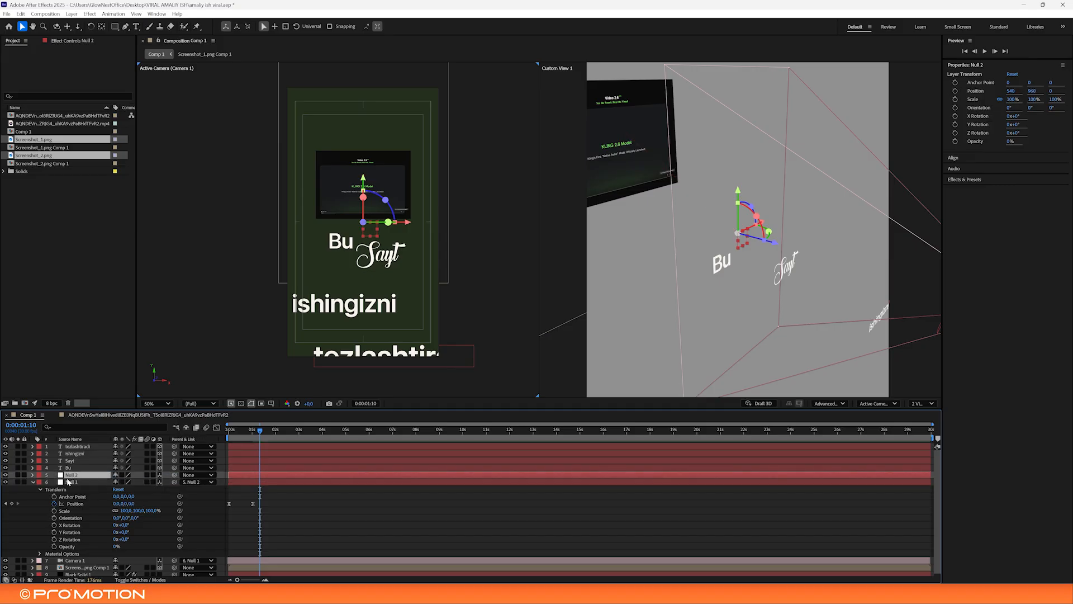
Keyframe Null 2's Position at 0:00:01:01, and again at 0:00:02:12 with Z set to -327
click(33, 475)
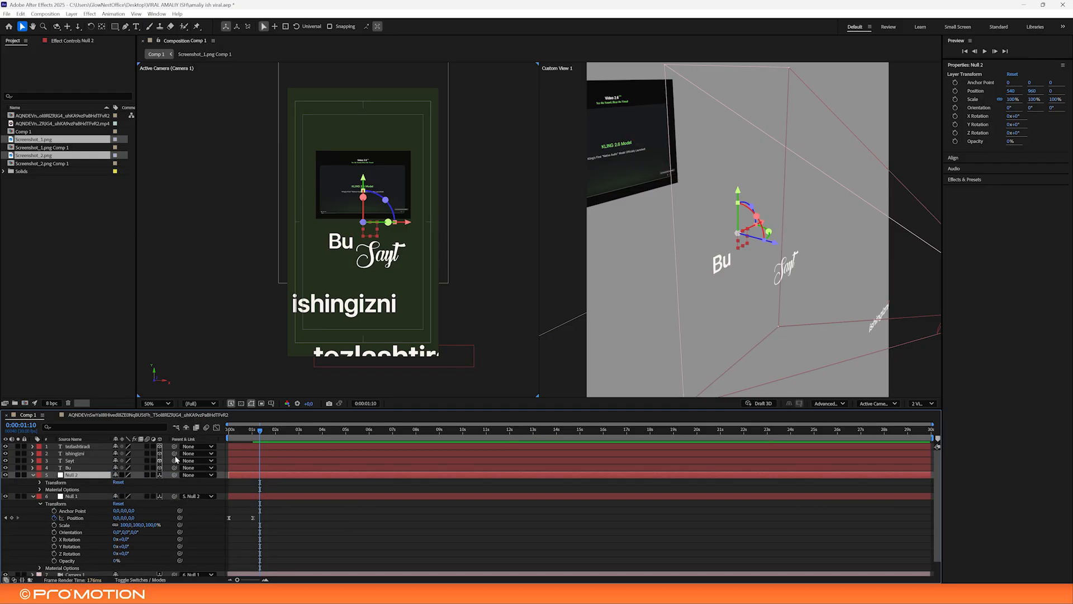
key(space)
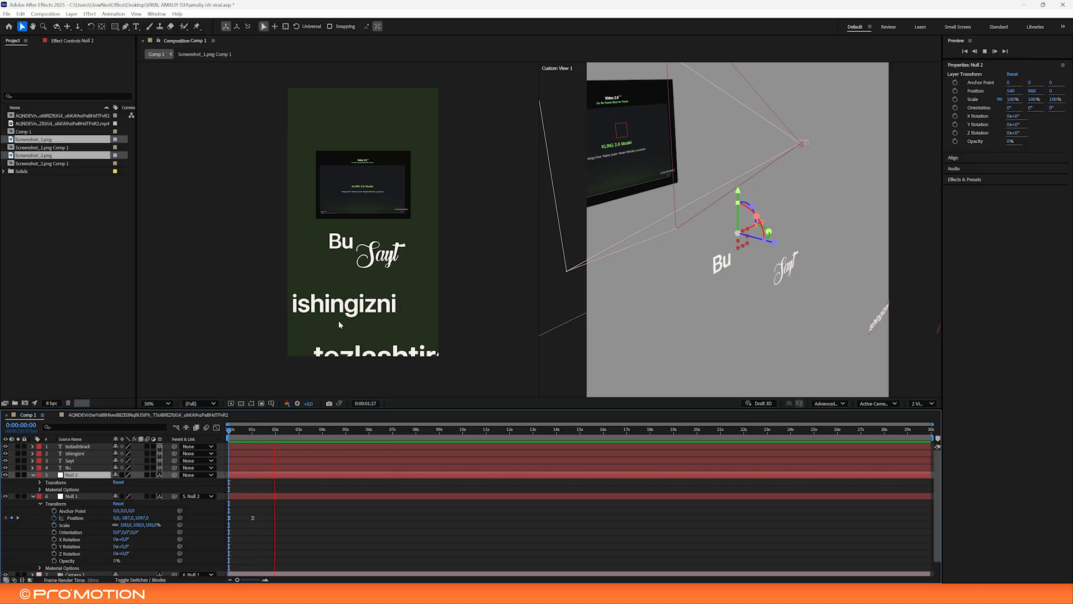
click(252, 430)
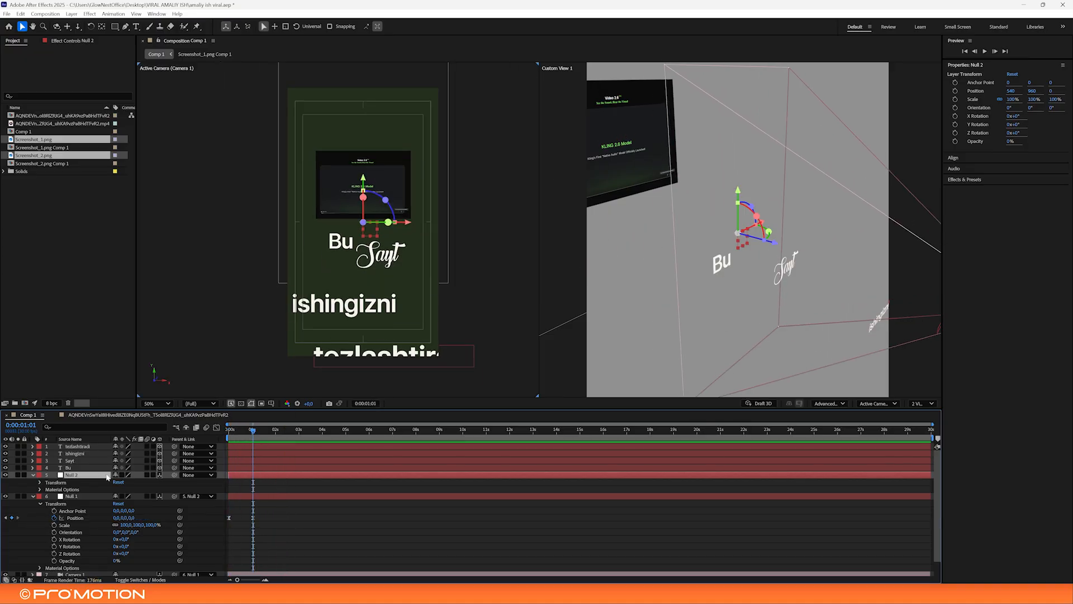
click(42, 483)
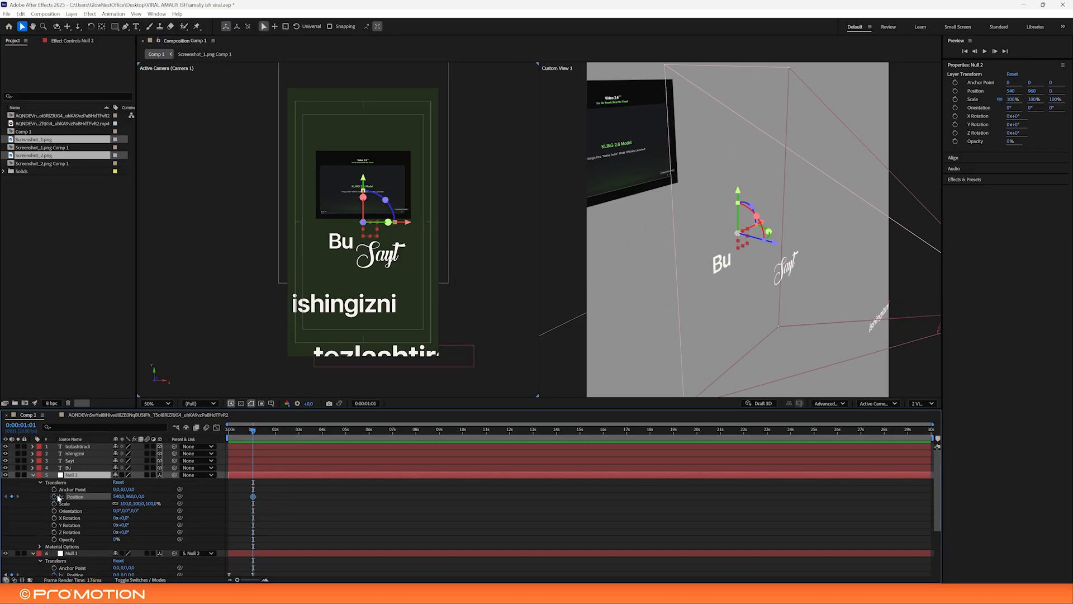
drag(141, 496, 7, 495)
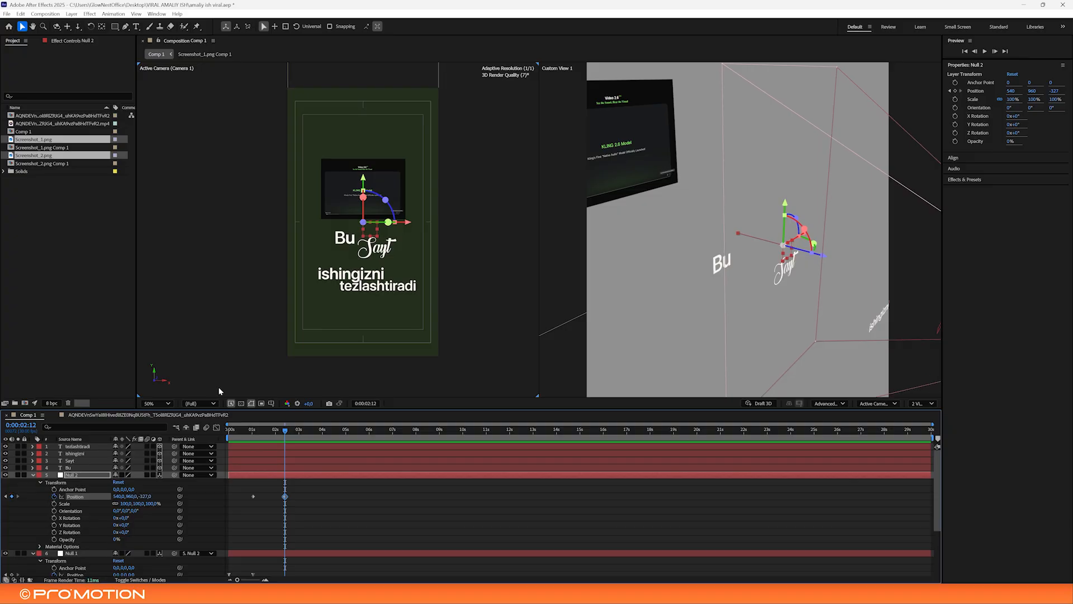
Preview Comp 1 from the start to check the added camera pull-back
drag(284, 430, 228, 432)
key(space)
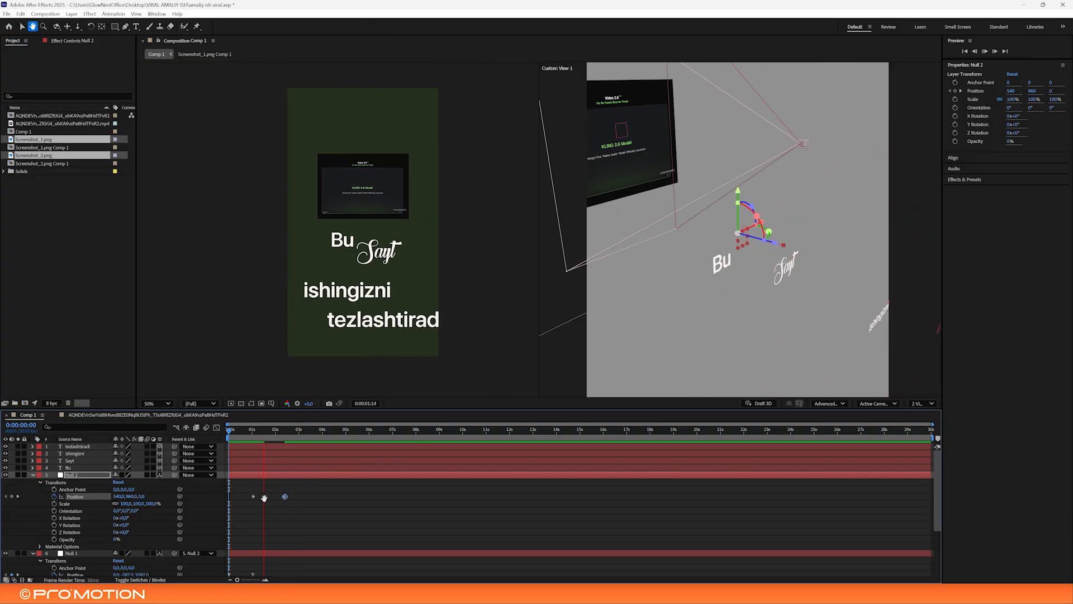
key(space)
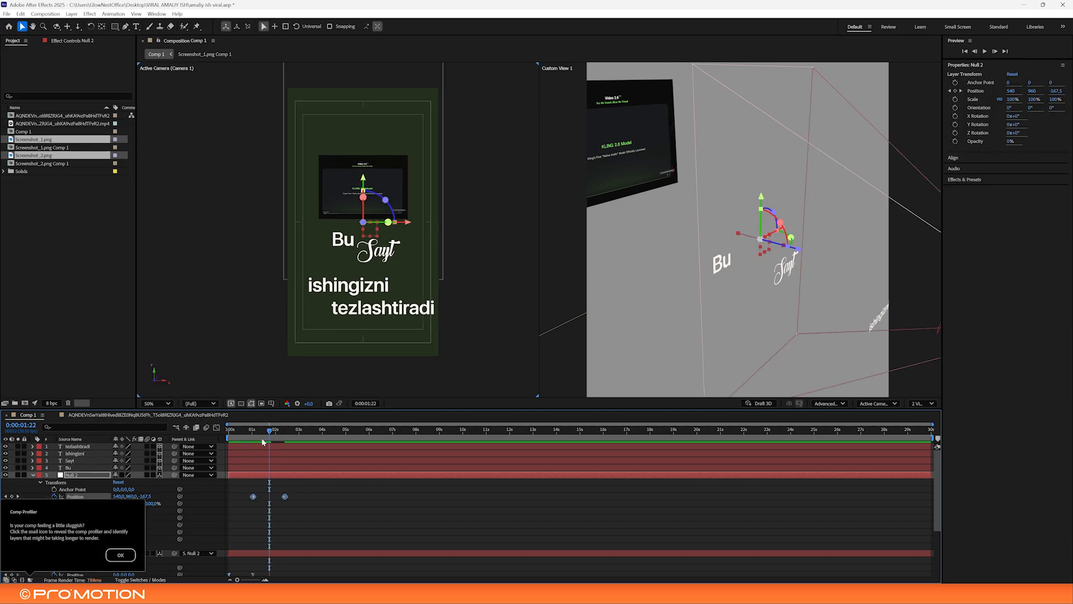
Ease both of Null 2's Position keyframes and shape their speed graph into a sharp early peak with a long slowdown
click(121, 555)
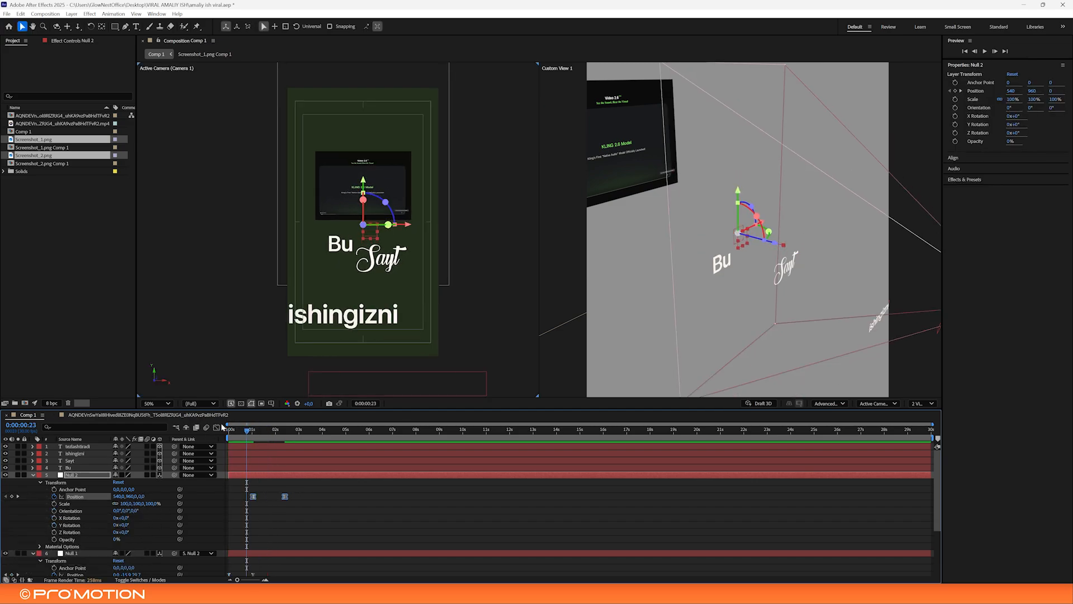
click(216, 427)
drag(270, 544, 258, 529)
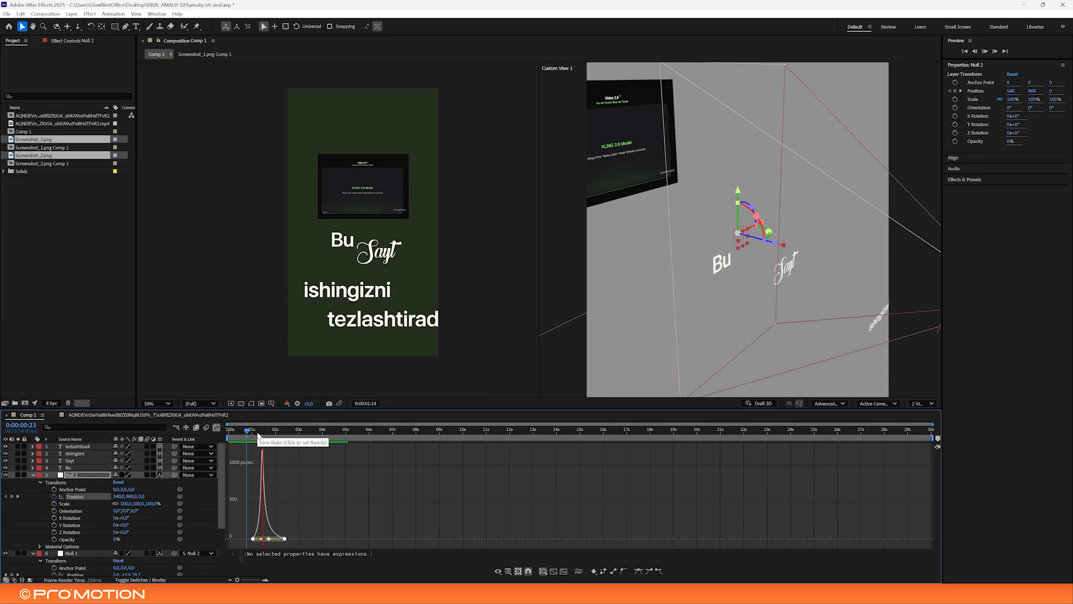
drag(248, 432, 218, 431)
click(217, 429)
Preview the eased move and delay Null 2's last Position keyframe to just before the 3-second mark
key(space)
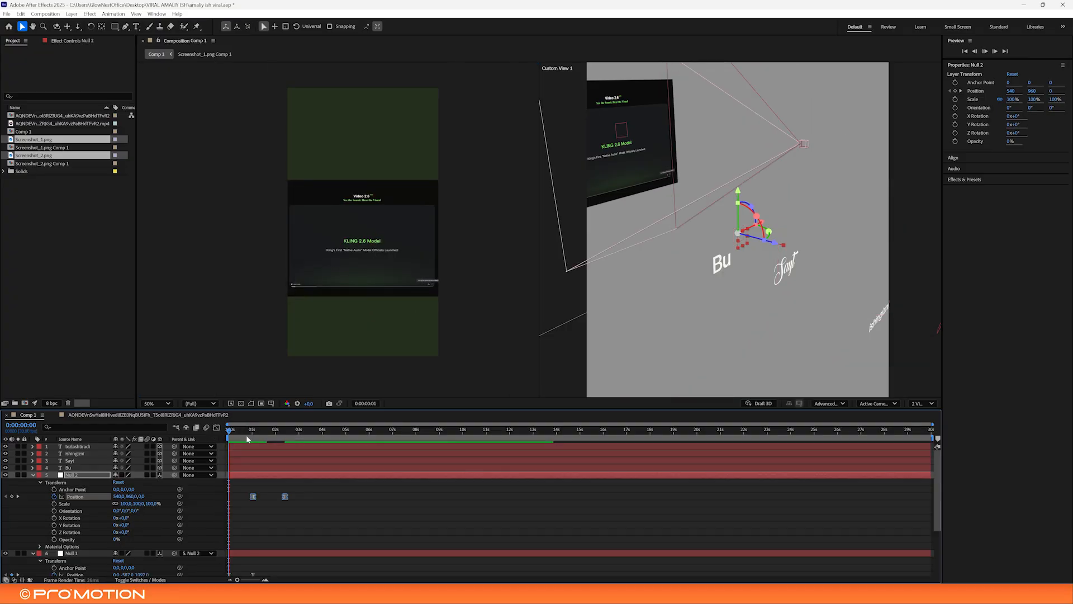
key(space)
key(space)
click(252, 432)
drag(286, 495, 301, 497)
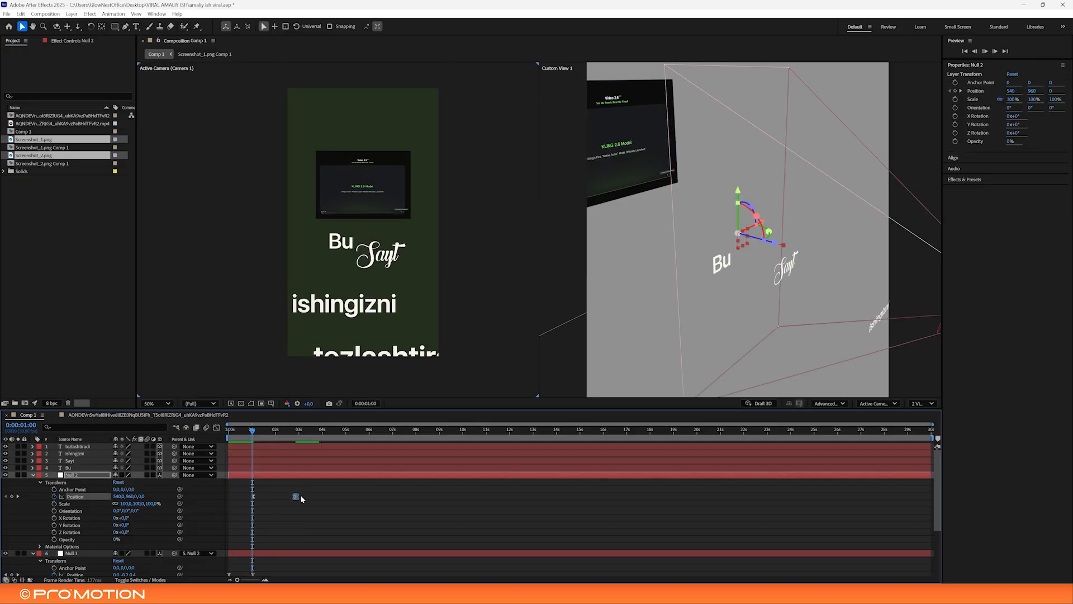
key(space)
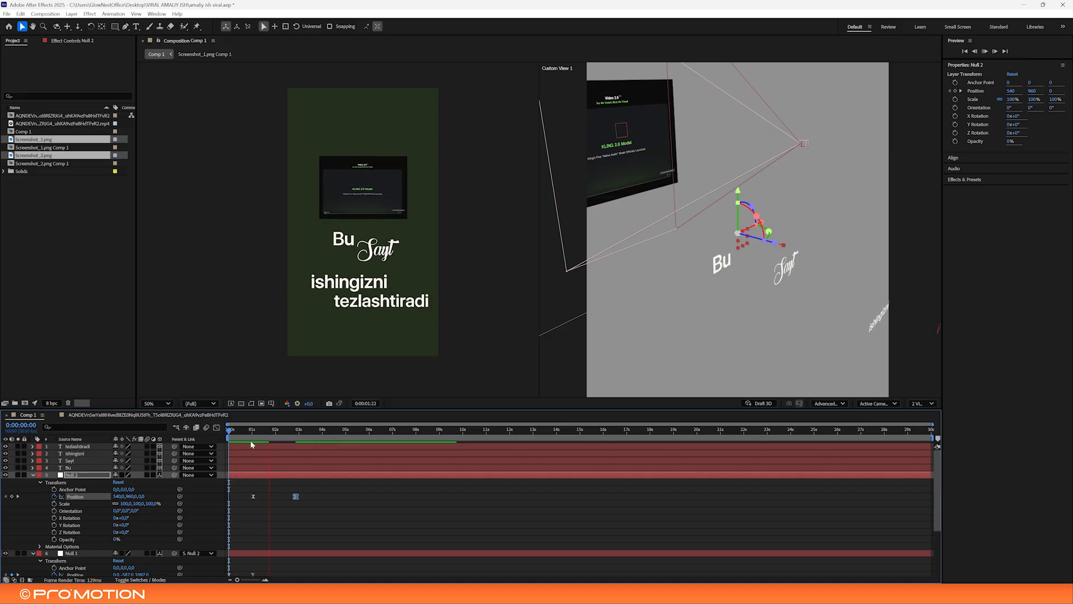
Move Null 2's first Position keyframe slightly earlier, to just before the 1-second mark, and preview the overlapping camera moves
click(252, 496)
drag(251, 498, 247, 498)
key(space)
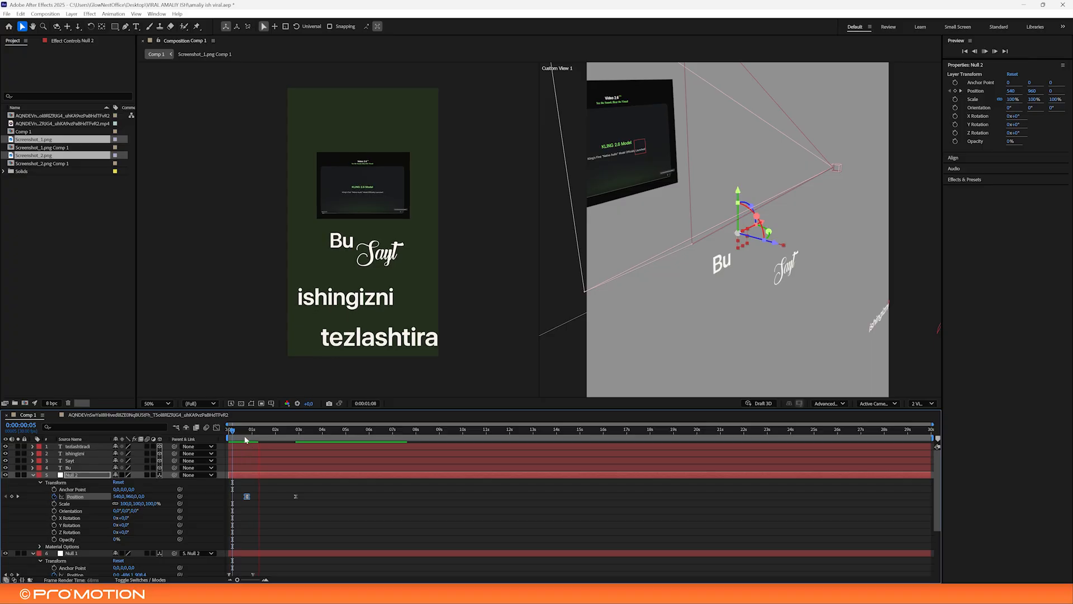
Replay Comp 1 from the start to check the retimed, overlapping camera moves
drag(244, 433, 193, 443)
key(space)
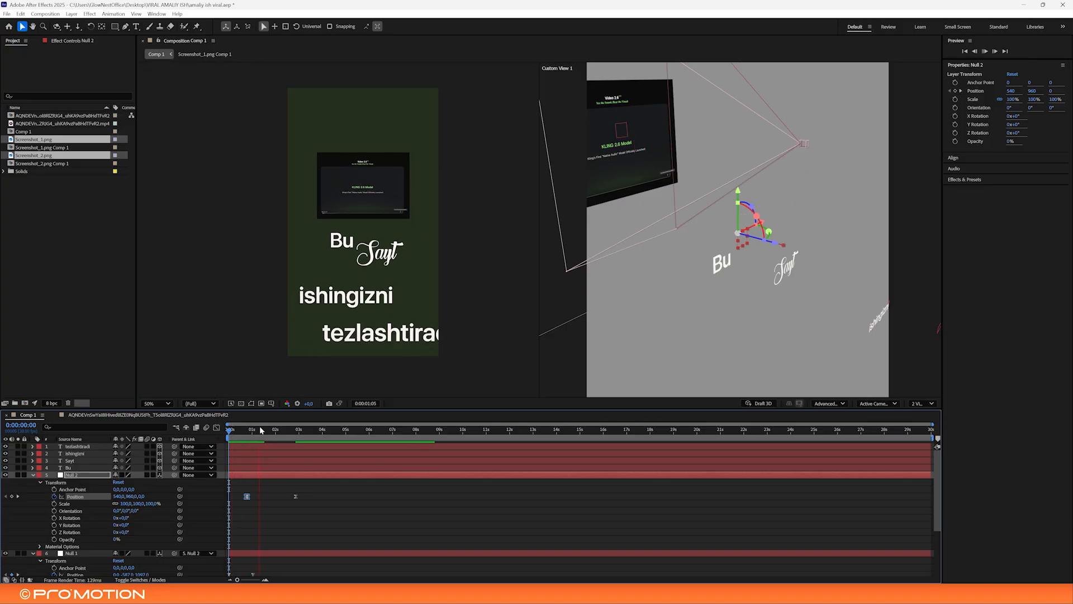
key(space)
At 0:00:02:23, bring the "ishingizni" and "tezlashtiradi" captions closer to the camera and position "ishingizni" below "Bu"
drag(248, 435, 294, 437)
click(338, 277)
shift+click(374, 287)
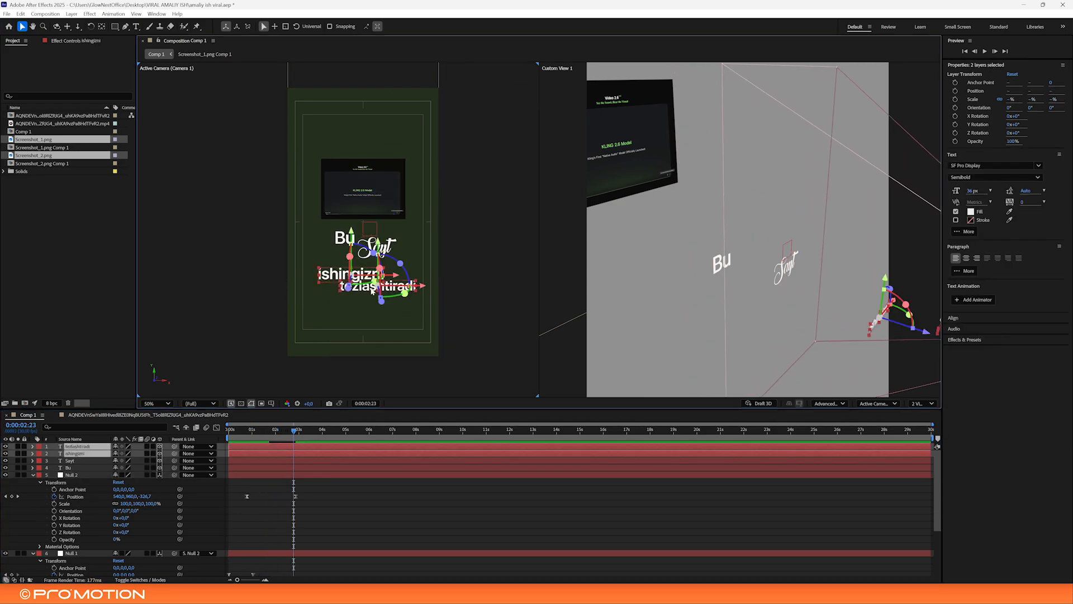
drag(383, 301, 399, 373)
click(343, 498)
click(361, 303)
drag(394, 311, 328, 283)
click(403, 337)
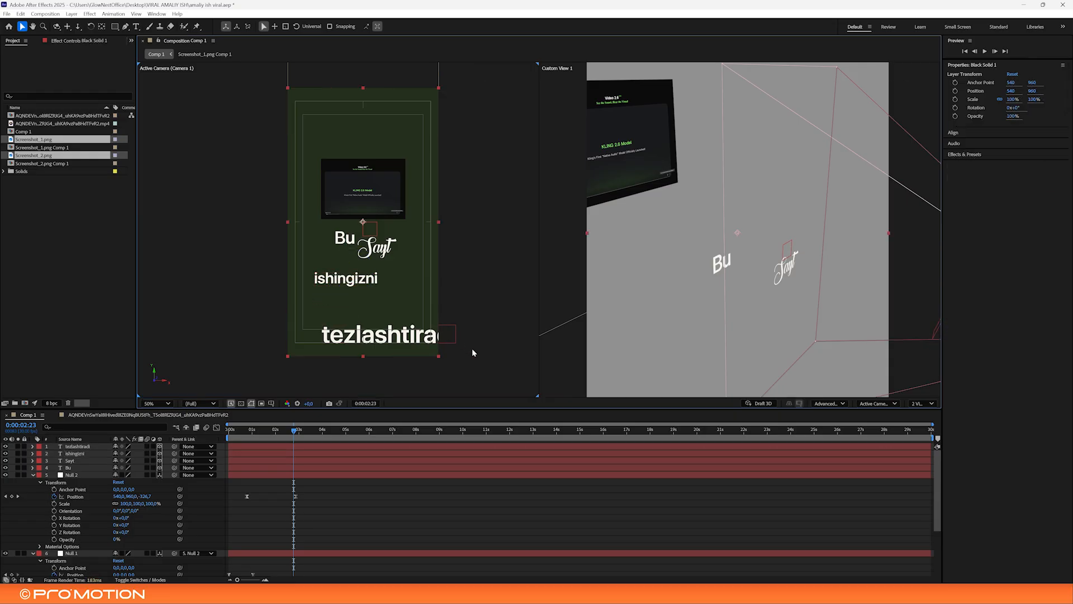
Move the "tezlashtiradi" caption fully inside the frame, just below "ishingizni"
click(456, 340)
drag(446, 338, 368, 312)
scroll(360, 302, up, 1)
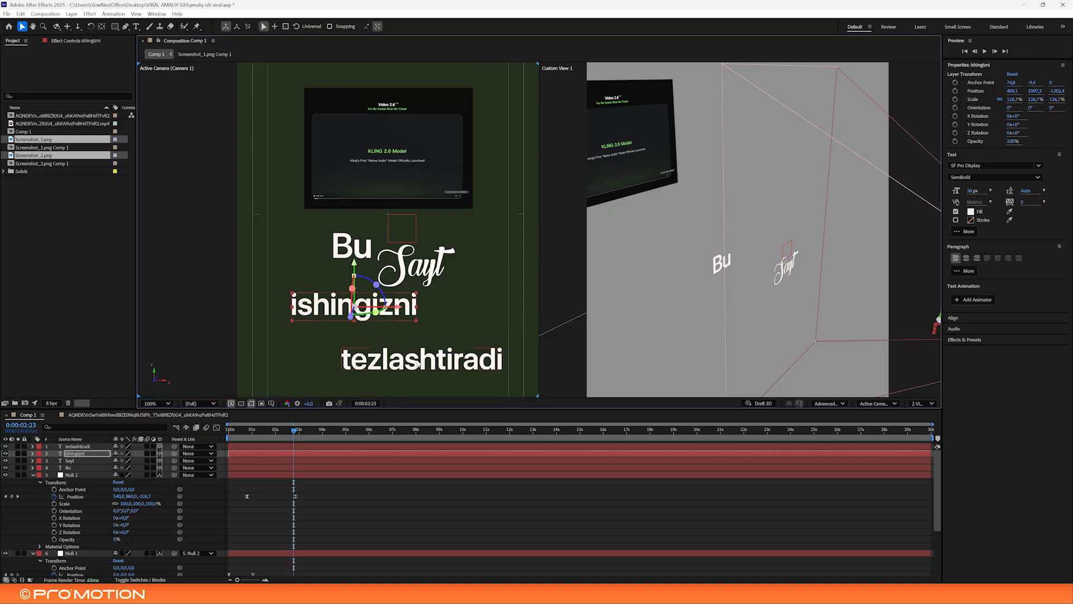
drag(418, 363, 421, 334)
Preview Comp 1 from the start to check the repositioned captions during the camera moves
drag(284, 428, 228, 430)
scroll(357, 320, down, 1)
key(space)
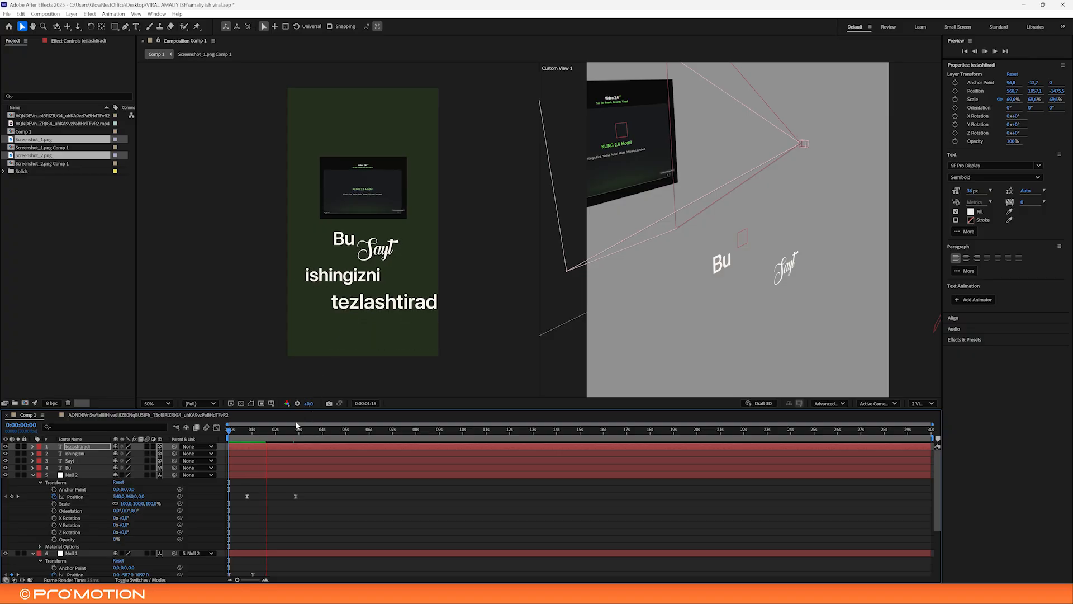
drag(255, 431, 215, 432)
key(space)
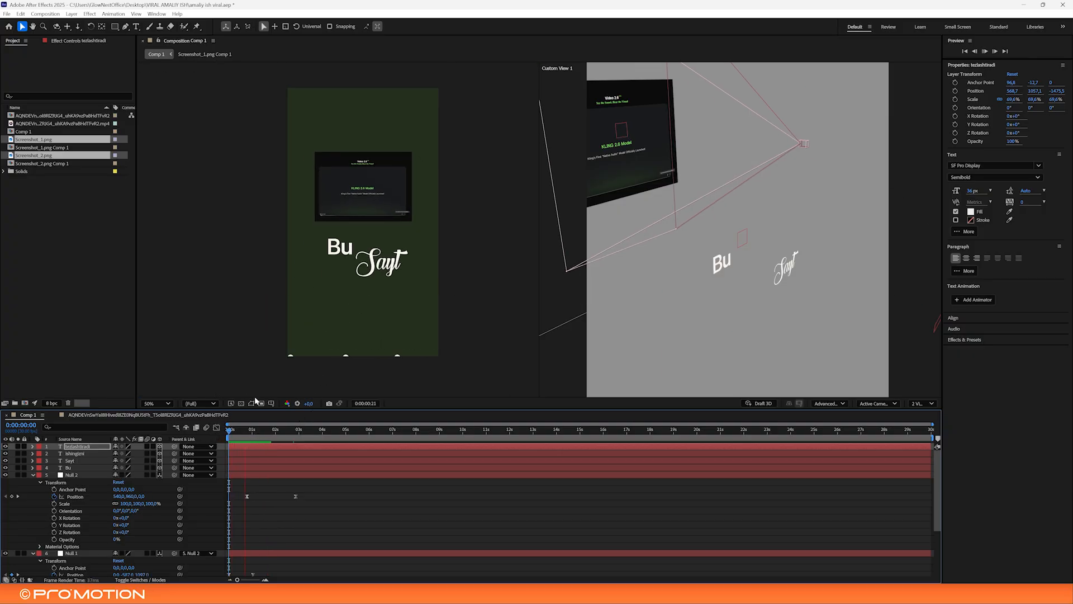
Go to 0:00:01:09, select the "ishingizni" caption and save the project
drag(264, 436, 260, 434)
click(312, 306)
key(ctrl+s)
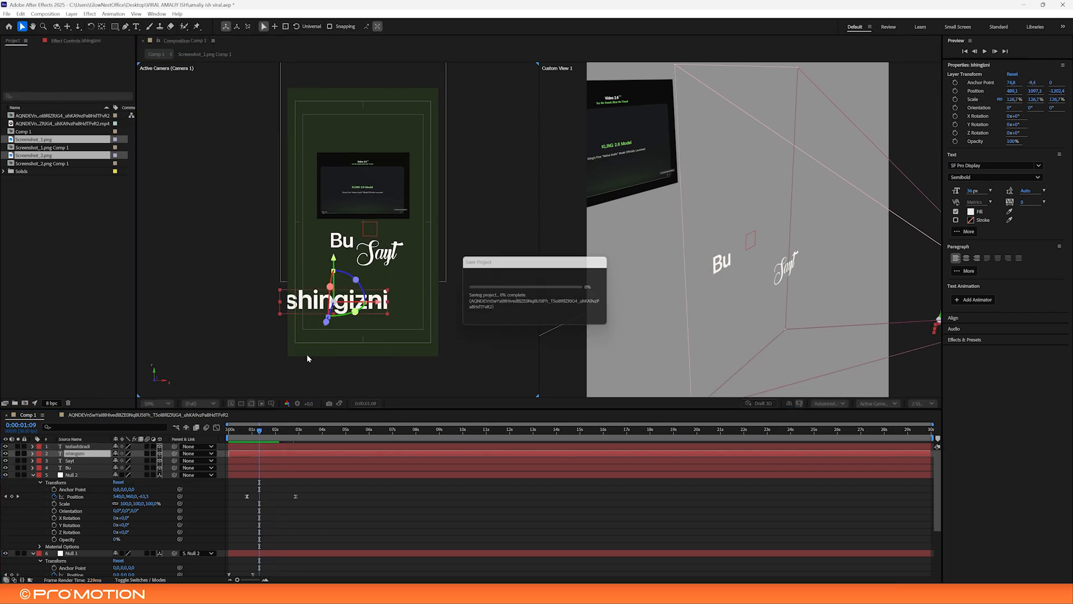
Add a text animator with the Position property to the "ishingizni" layer
click(31, 454)
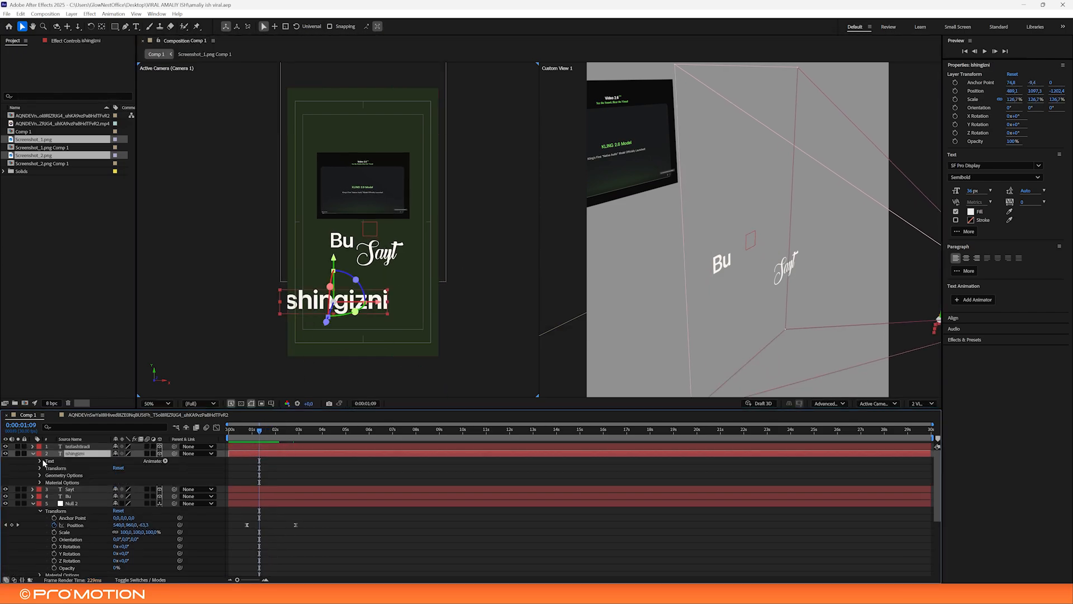
click(41, 461)
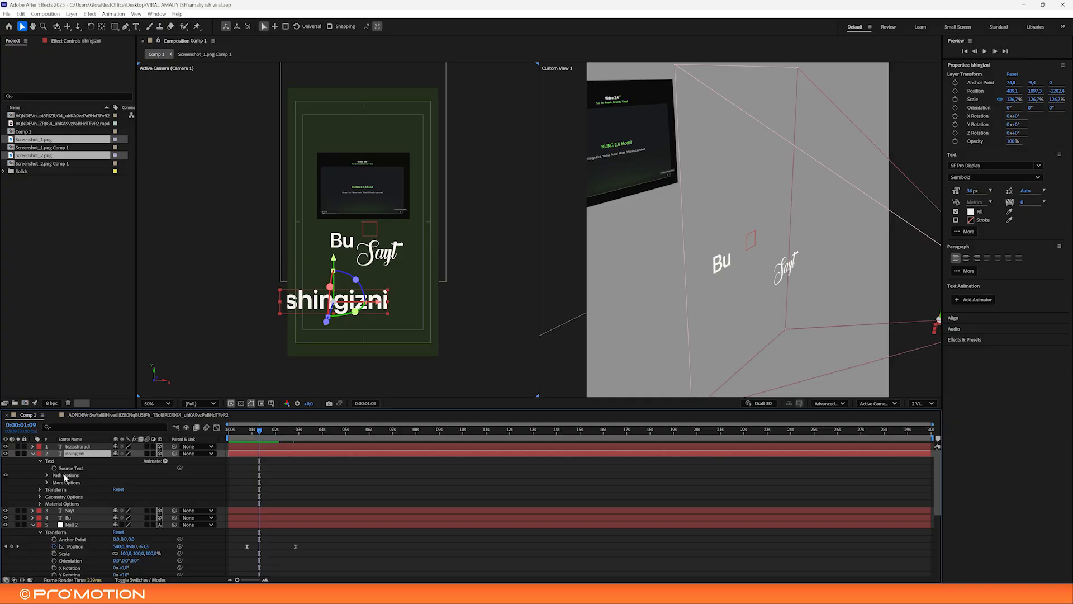
click(165, 460)
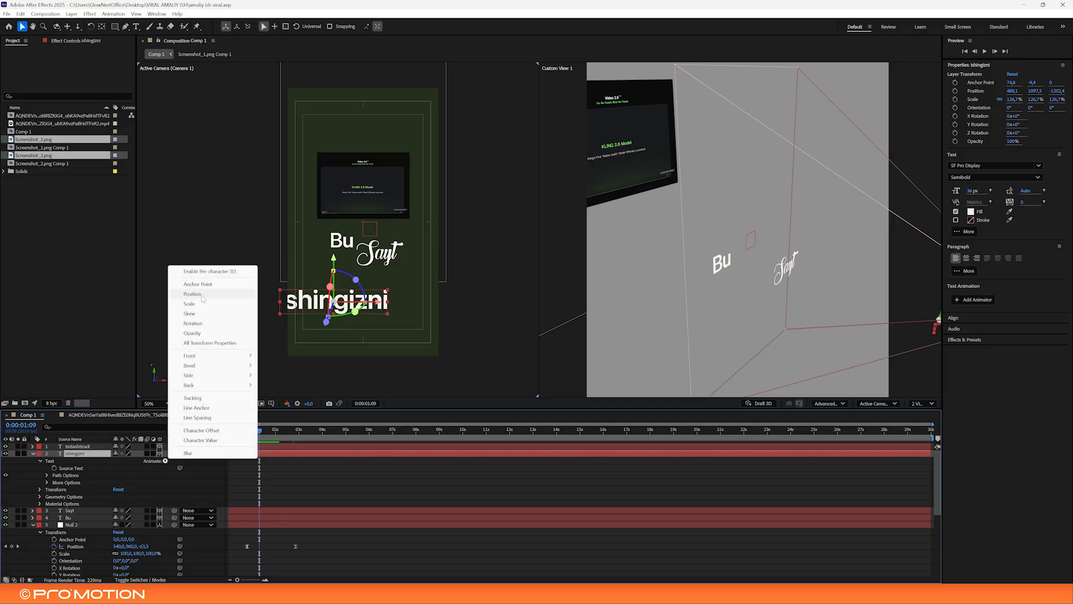
click(193, 294)
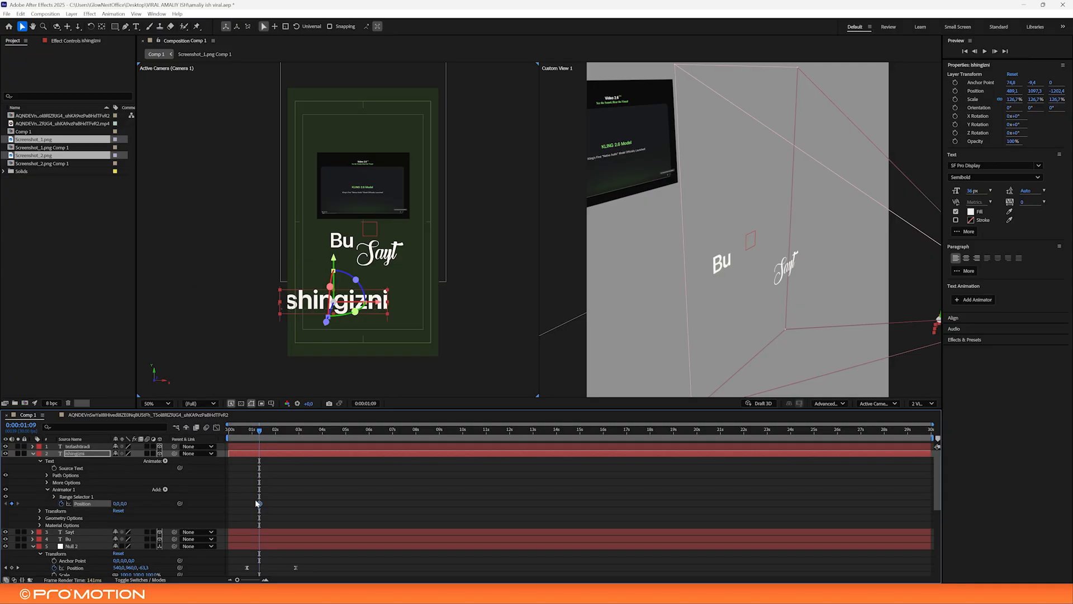
Try a separate Opacity animator on "ishingizni", add Blur to Animator 1 and delete the separate animator
click(166, 460)
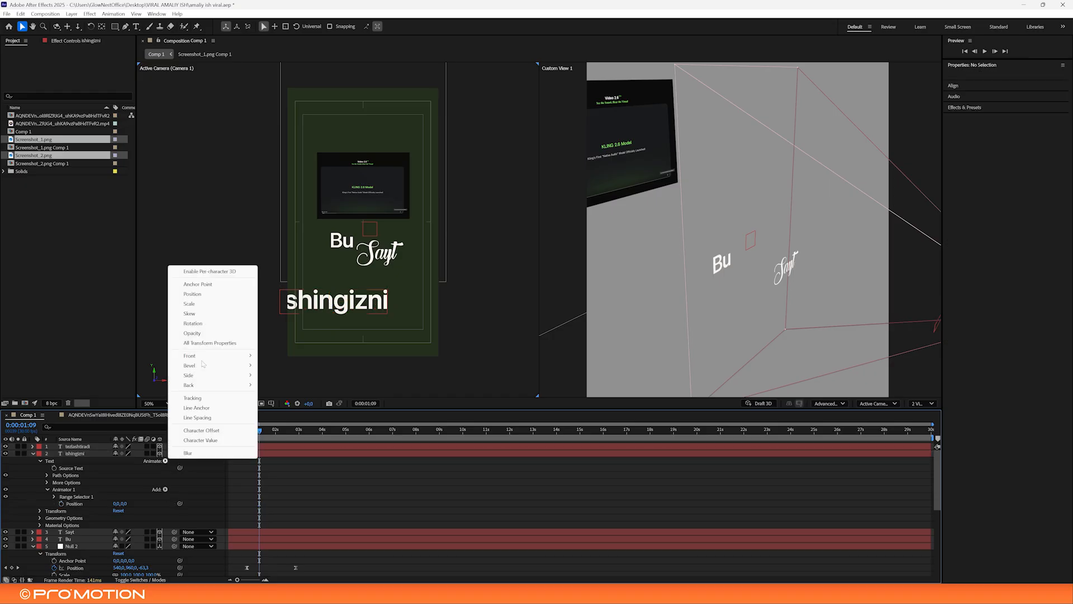
click(192, 333)
click(165, 510)
mouse_move(184, 501)
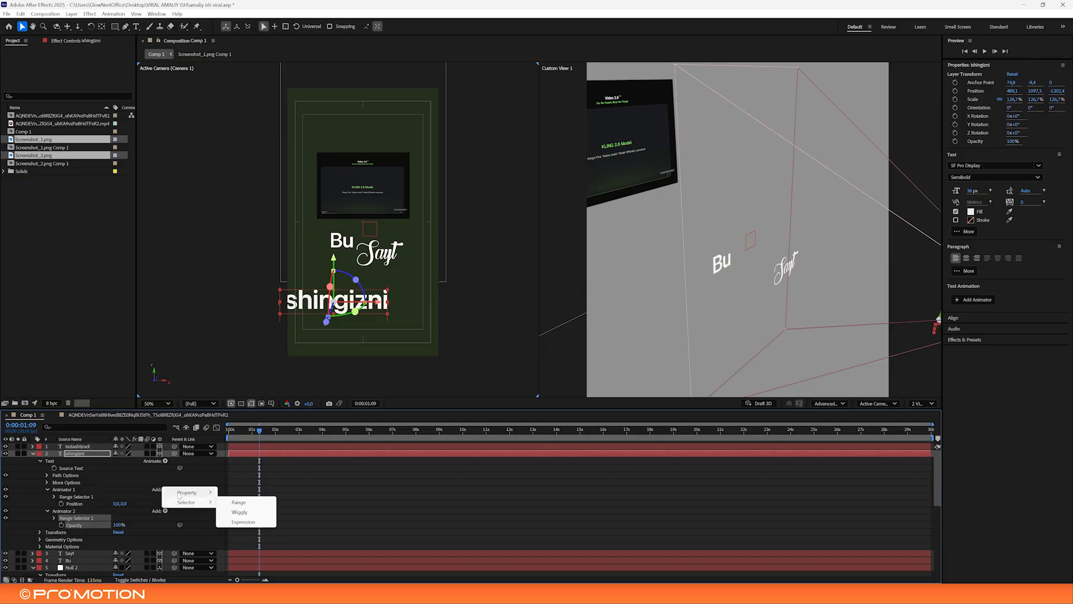
click(227, 492)
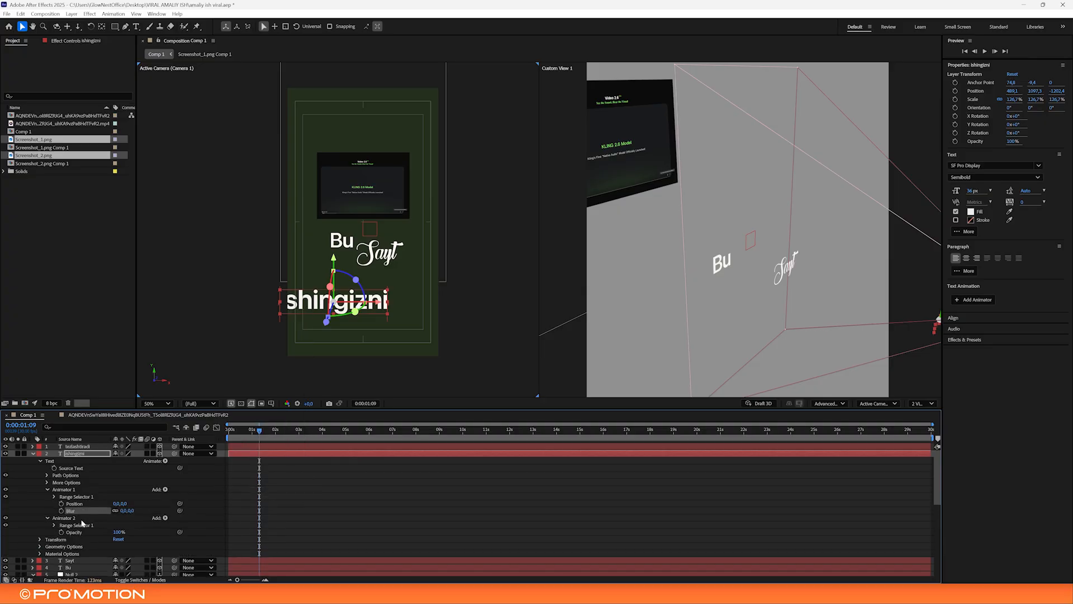
key(Delete)
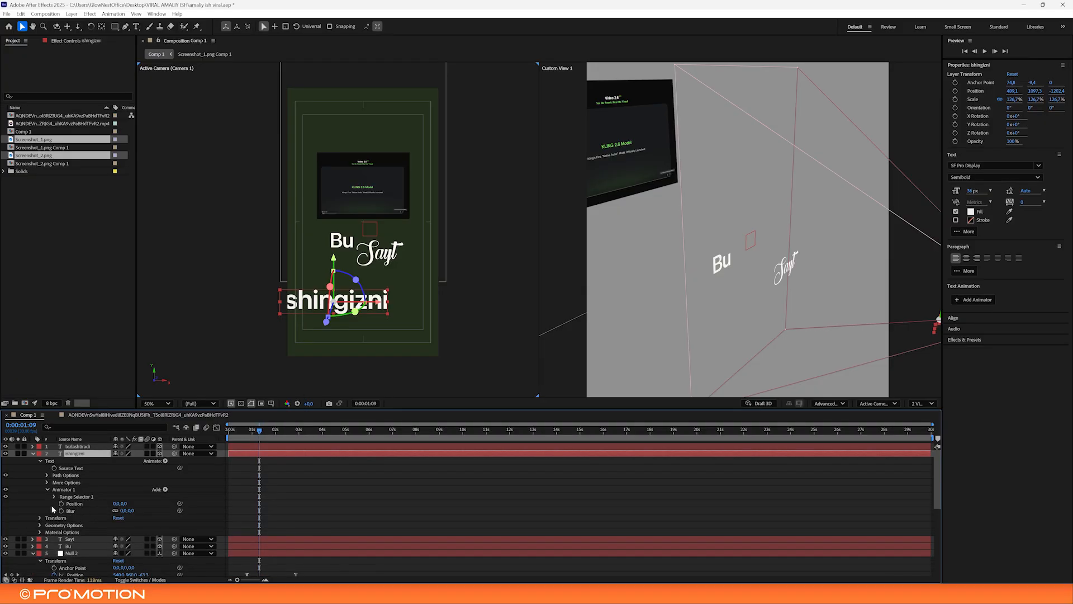
Add the Opacity property to Animator 1 of the "ishingizni" layer
click(160, 490)
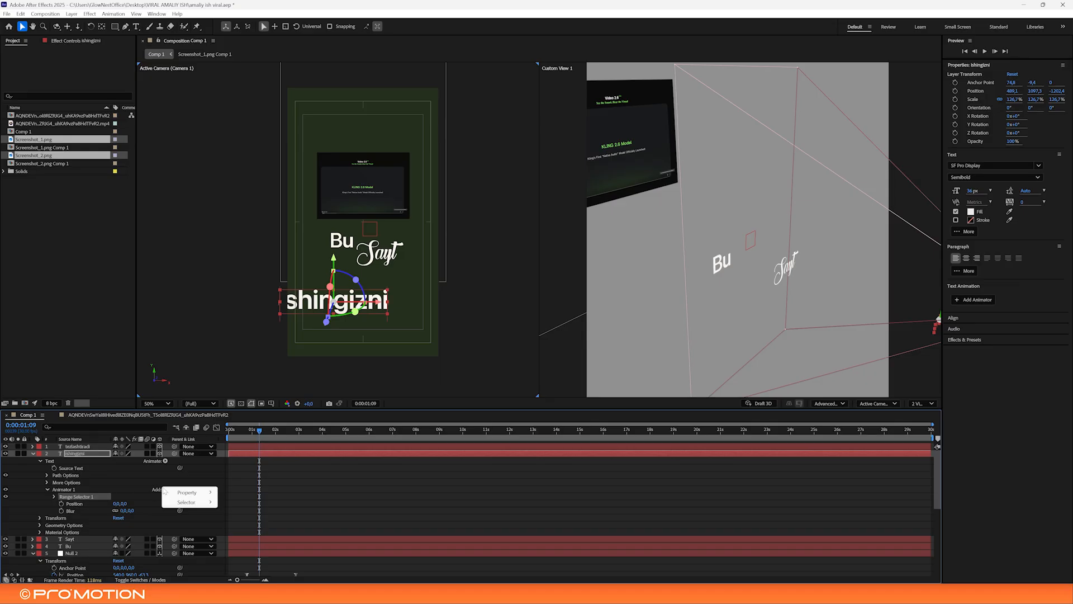
mouse_move(171, 494)
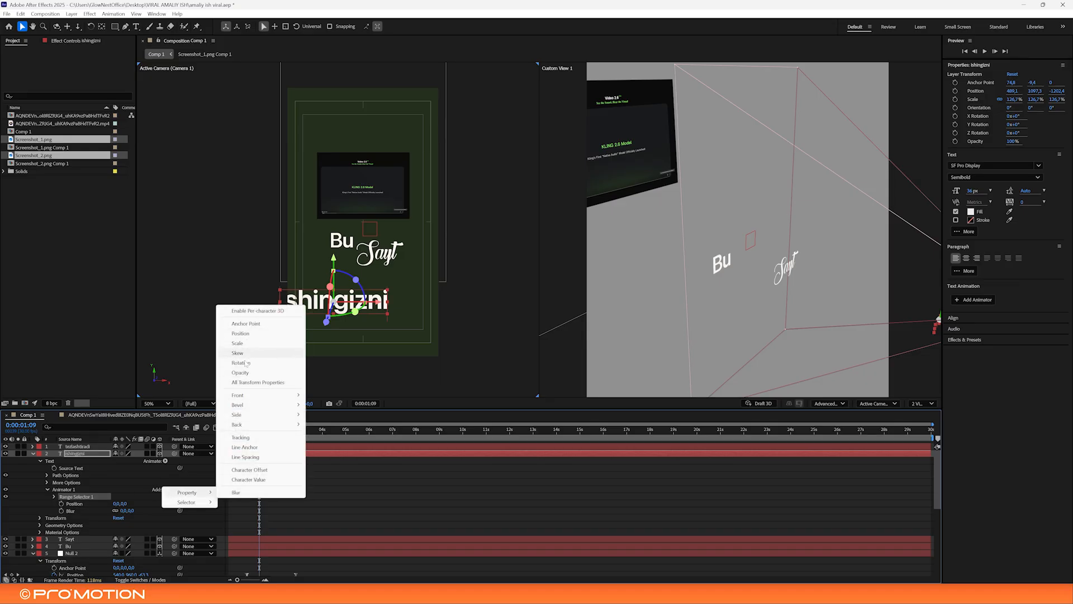
click(241, 373)
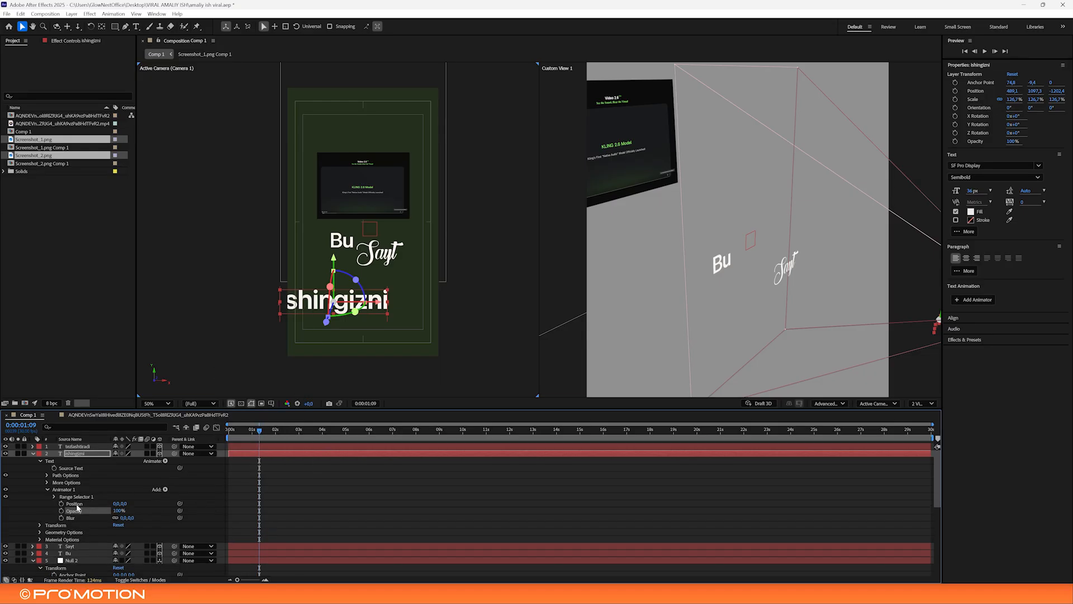
In Range Selector 1's advanced settings, keep Based On at Characters and set the Shape to Ramp Up
click(54, 496)
click(54, 476)
click(54, 475)
click(61, 504)
scroll(65, 520, down, 1)
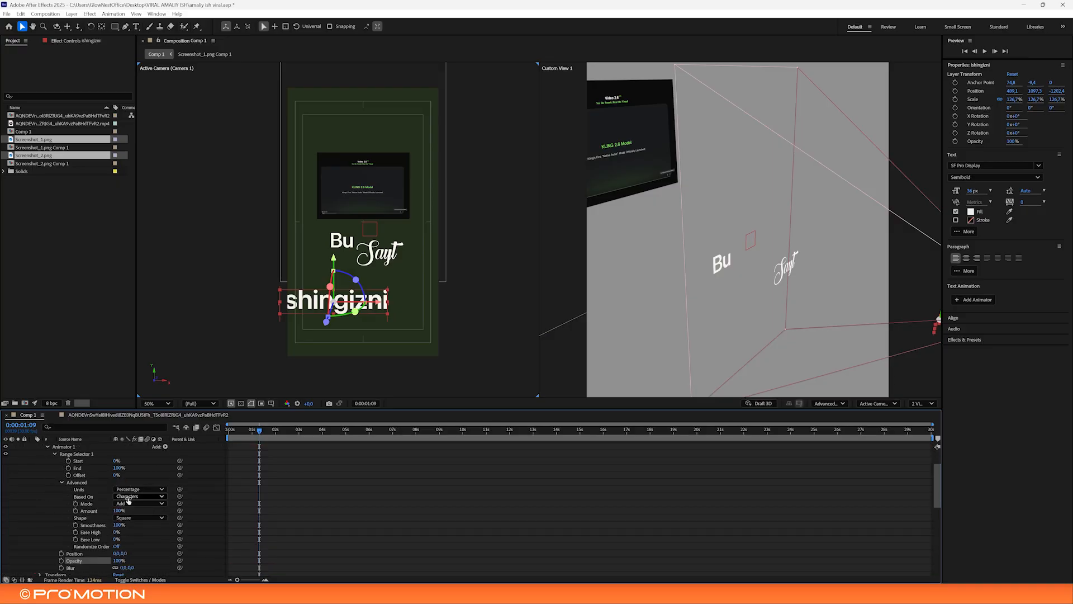
click(130, 497)
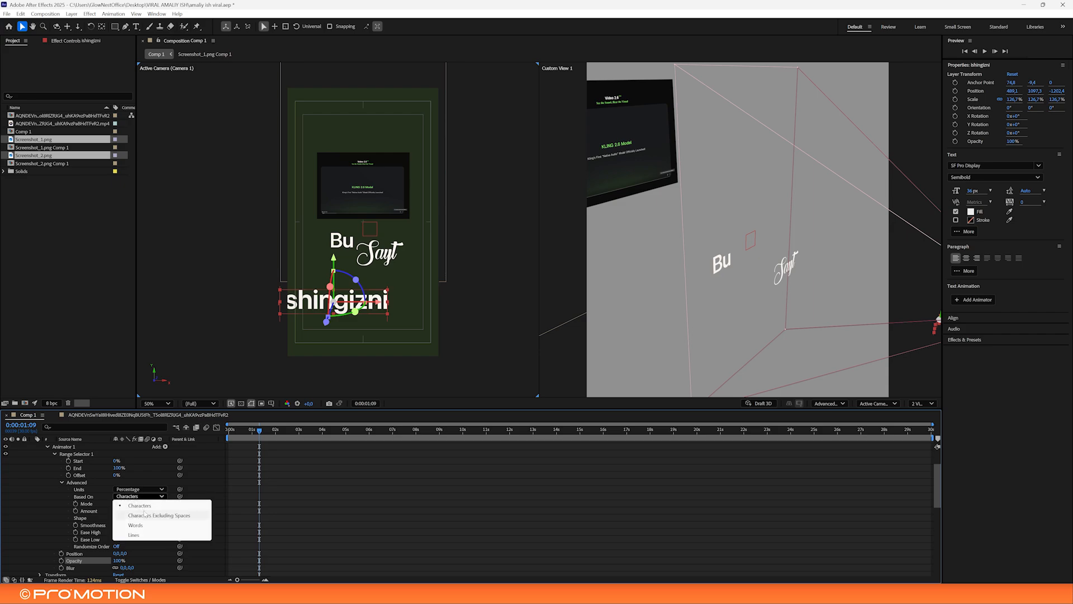
click(146, 506)
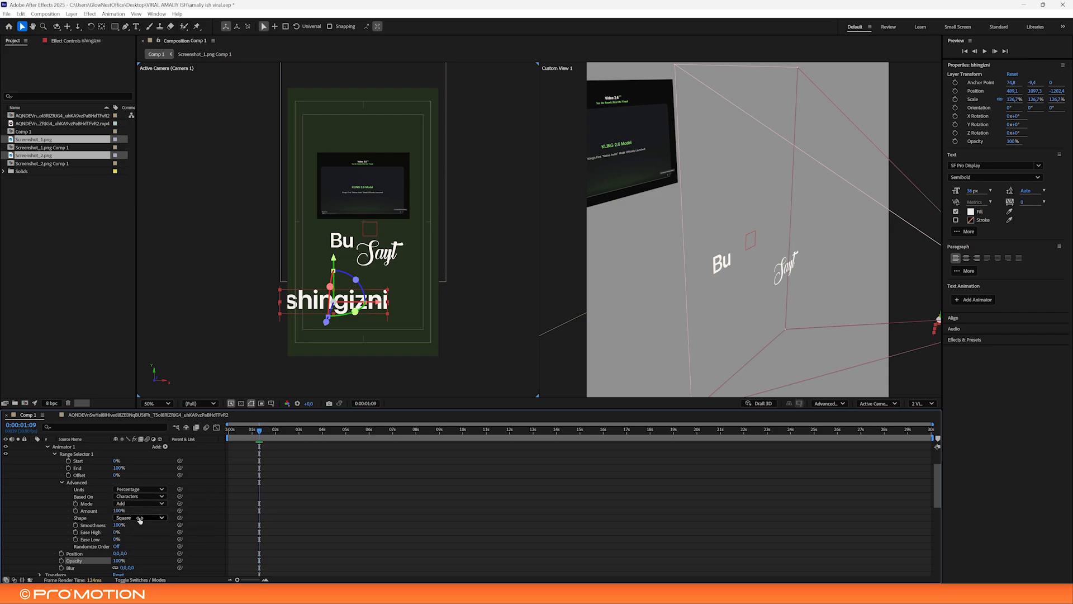
click(133, 521)
click(138, 537)
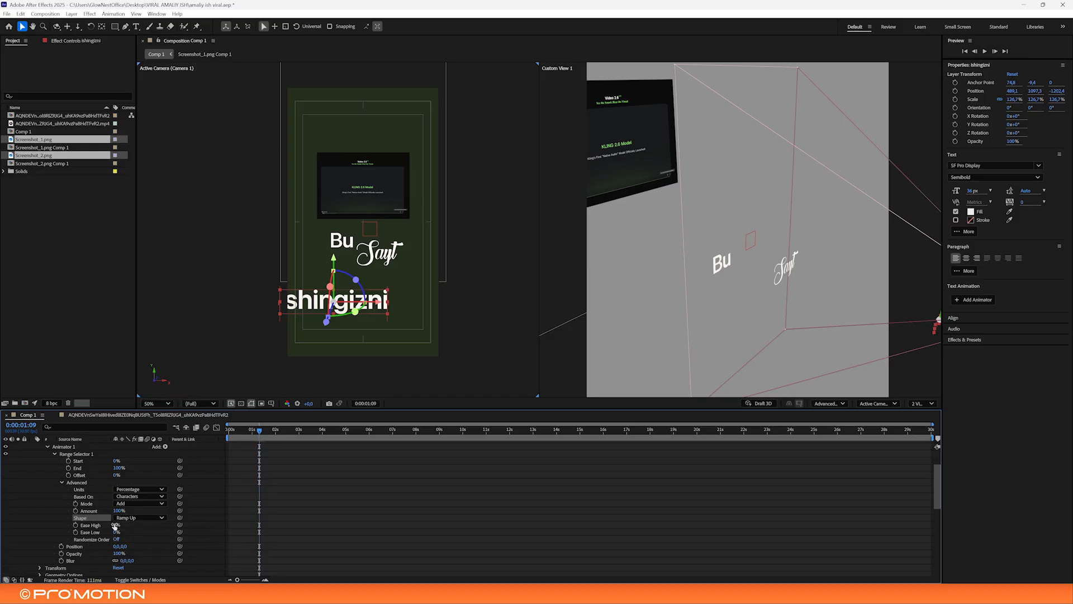
Set the selector's Ease High to -50% and Ease Low to 100%, and the animator's Position to 0, 84 and Opacity to 0%
click(145, 520)
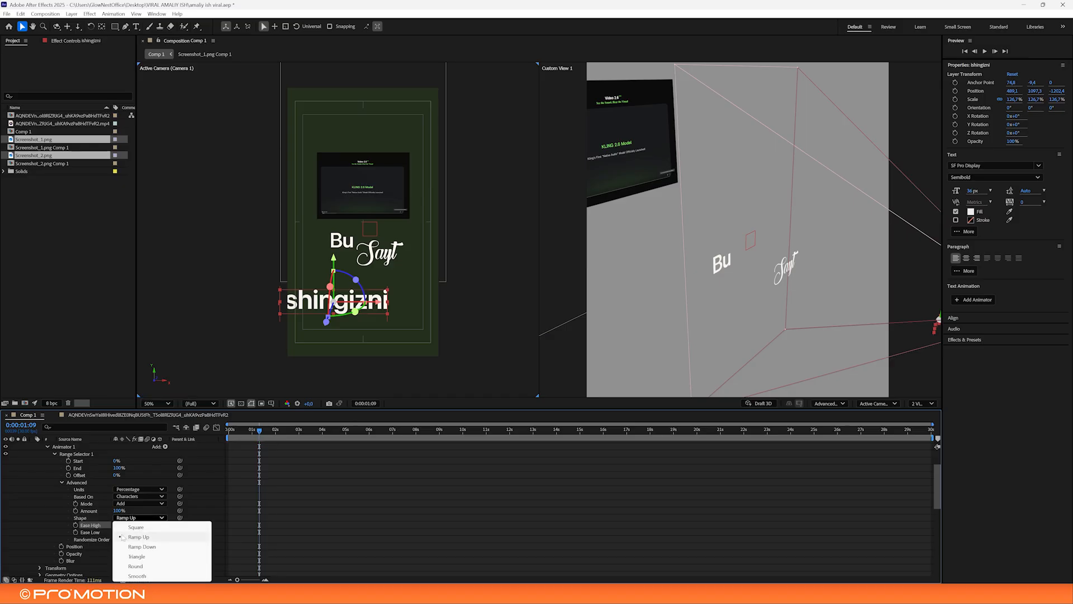
click(150, 517)
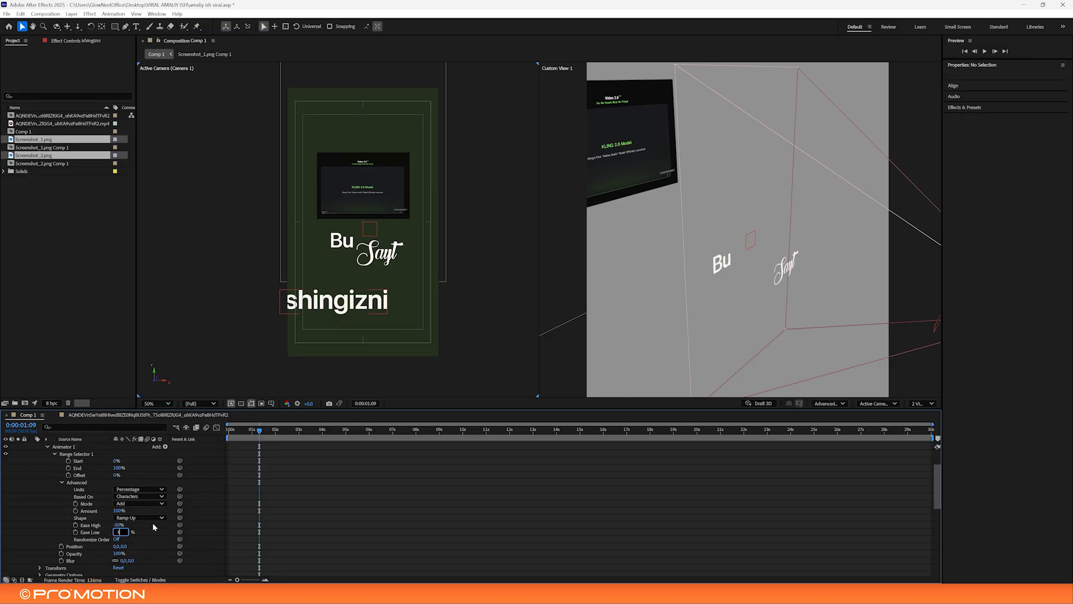
click(162, 518)
click(286, 497)
drag(122, 546, 63, 555)
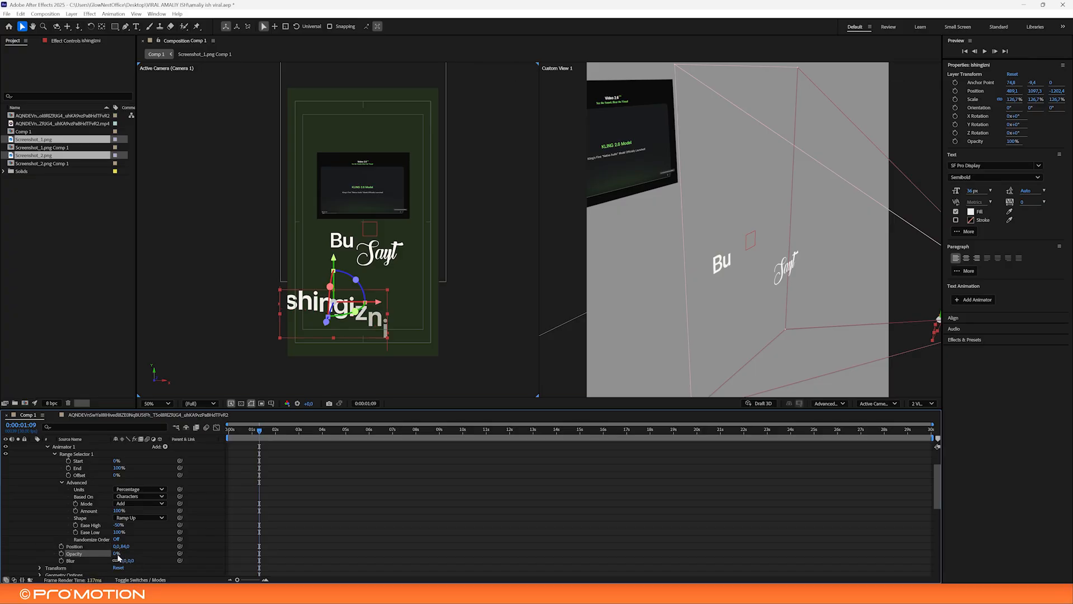
Try Blur amounts such as 78 and 52 on Animator 1 and delete the Blur property
drag(134, 559, 146, 558)
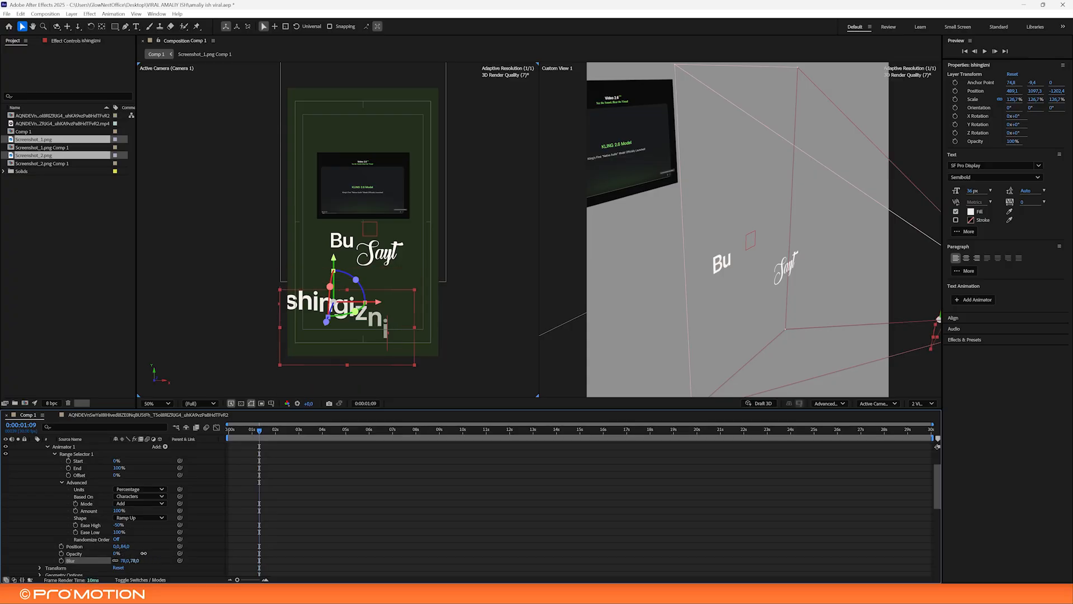
mouse_move(135, 559)
mouse_down()
mouse_move(149, 561)
mouse_move(128, 558)
mouse_up()
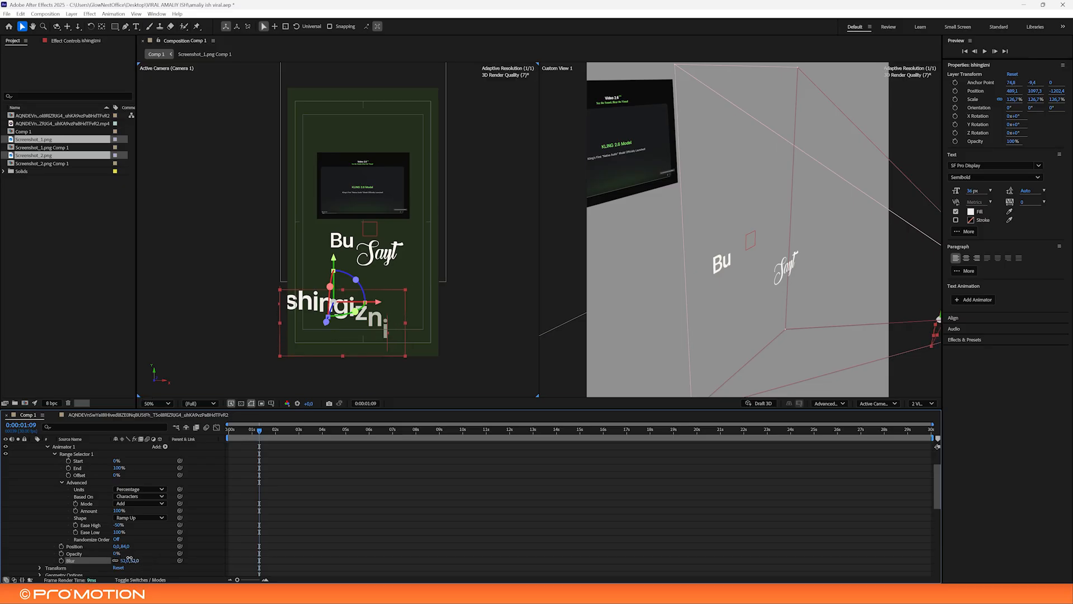
scroll(139, 553, up, 1)
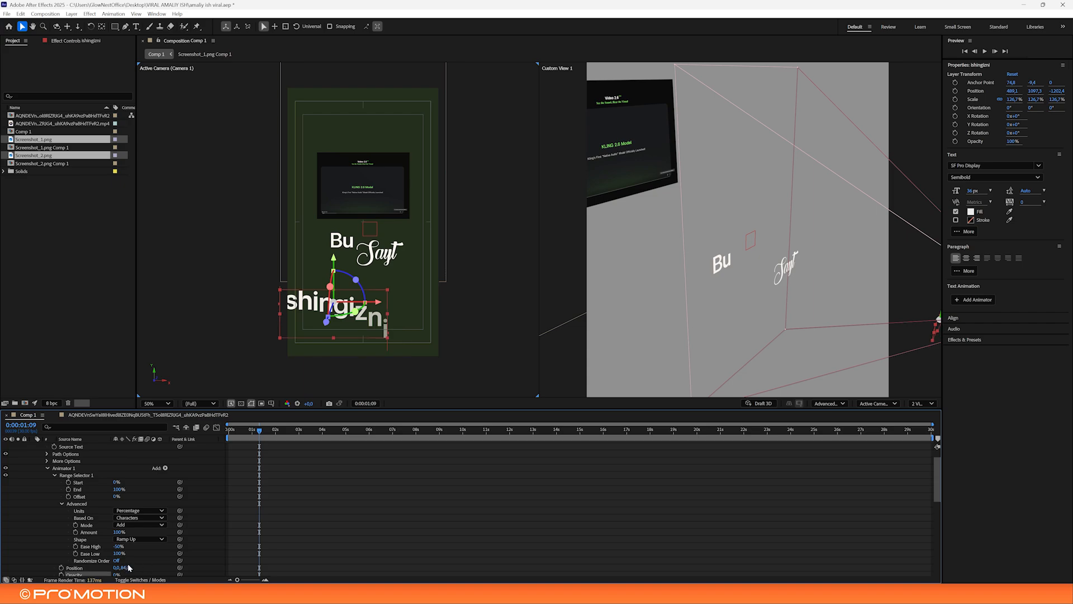
scroll(129, 567, down, 1)
scroll(124, 564, down, 1)
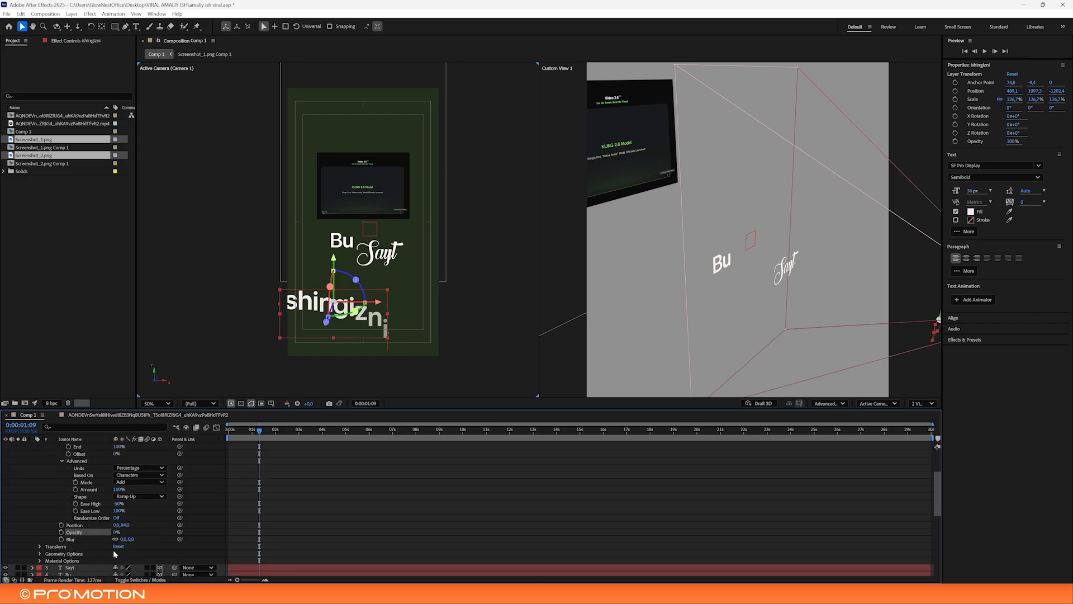
drag(241, 439, 261, 435)
click(189, 508)
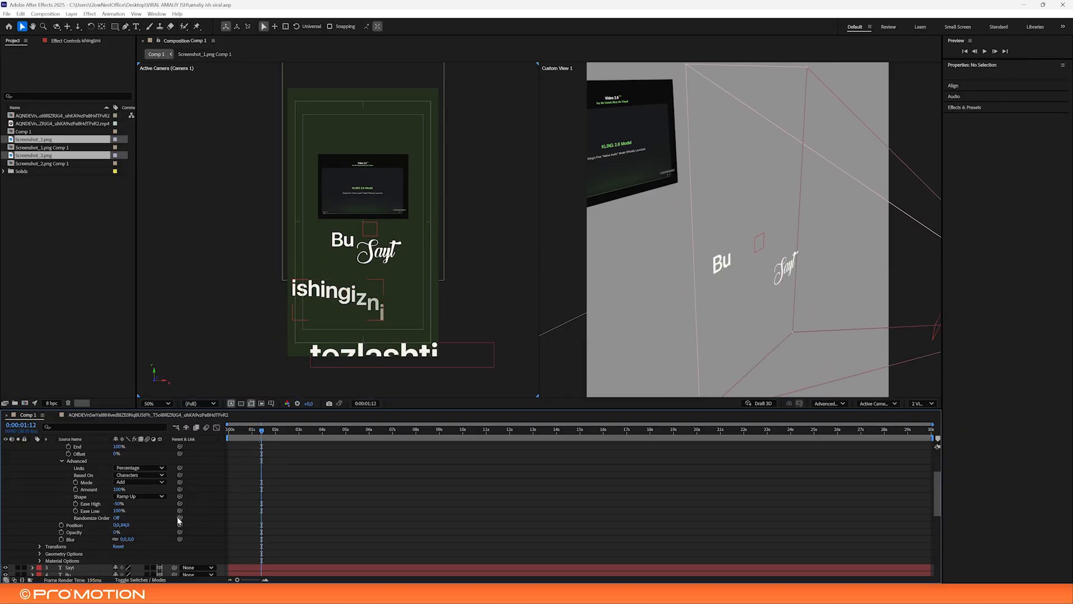
click(71, 541)
key(Delete)
Keyframe Range Selector 1's Offset from -100% just before the 1-second mark to 100% at 0:00:01:12, and preview the letter reveal
scroll(124, 535, up, 1)
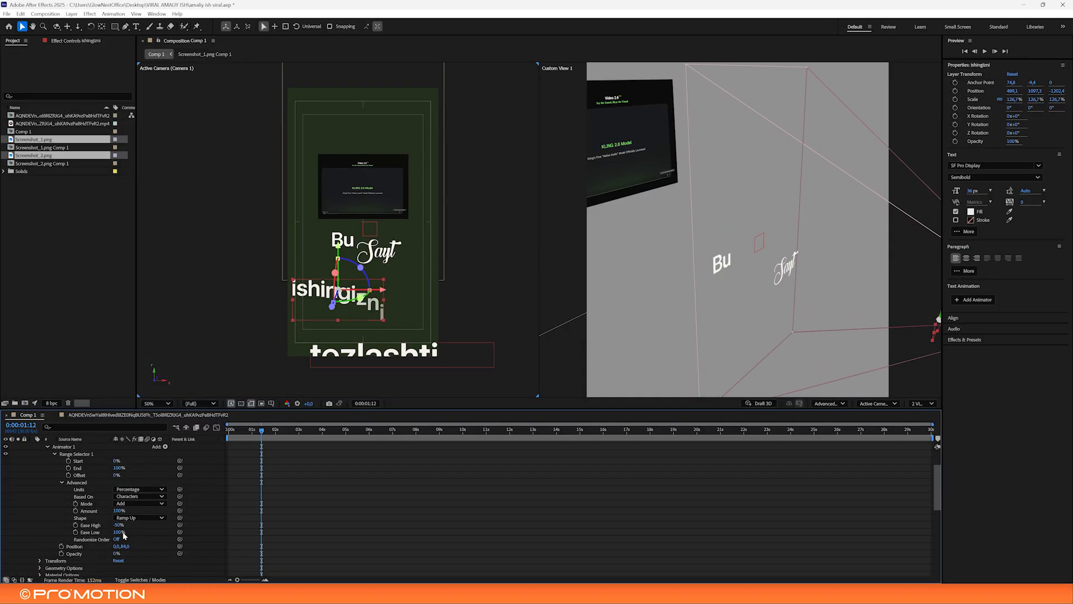
scroll(76, 512, up, 1)
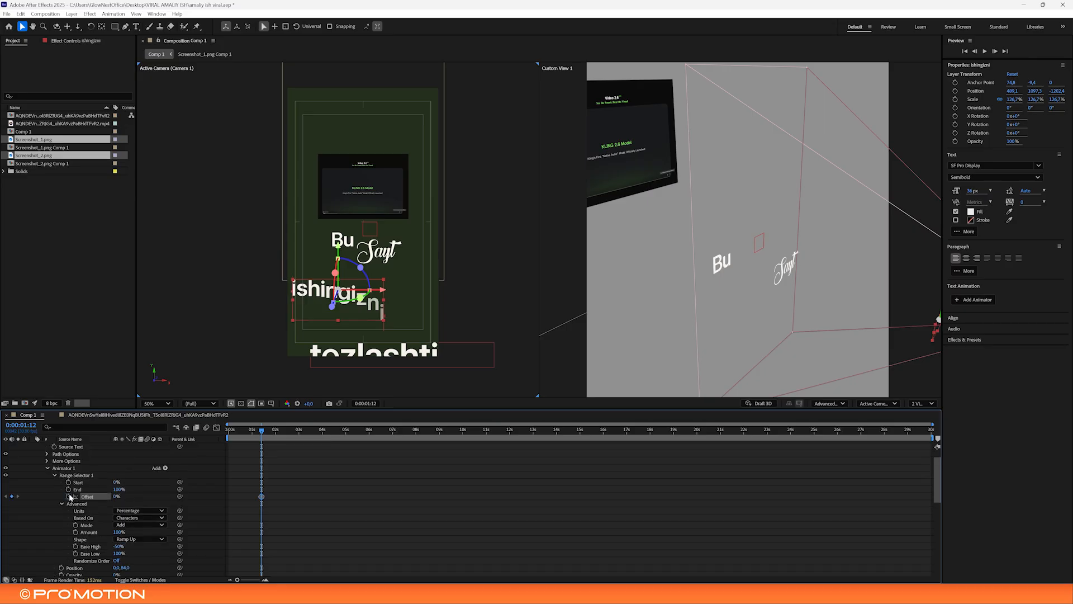
text(-)
text(100)
key(Return)
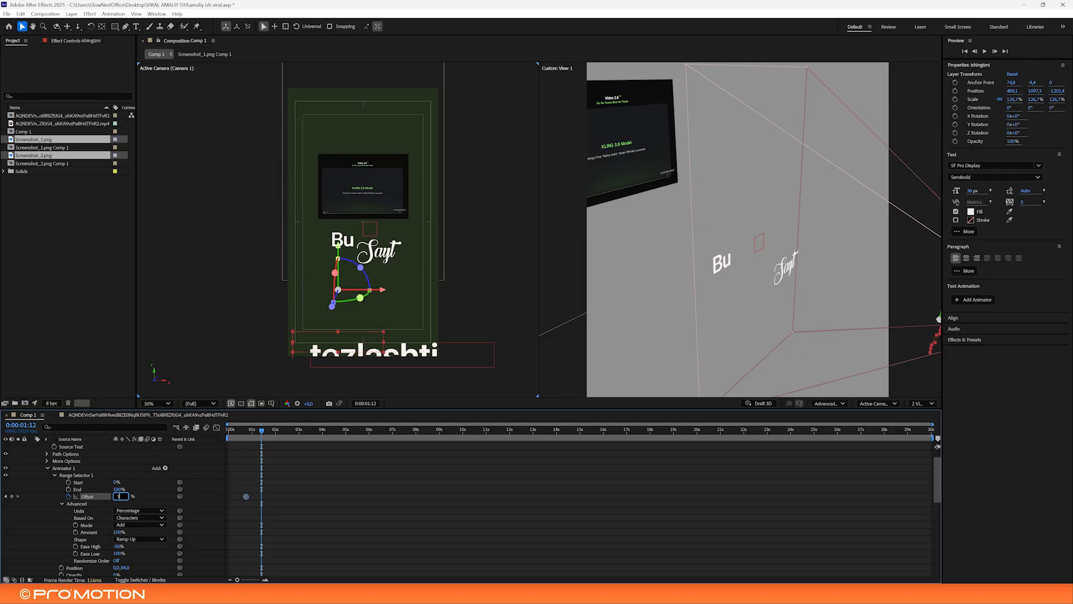
click(151, 498)
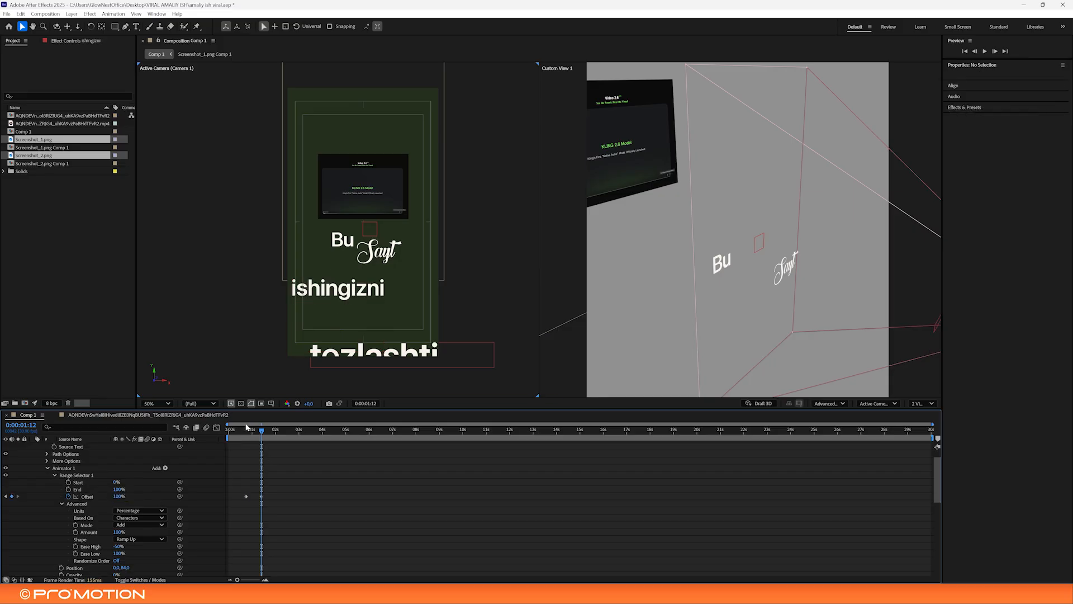
click(244, 429)
key(space)
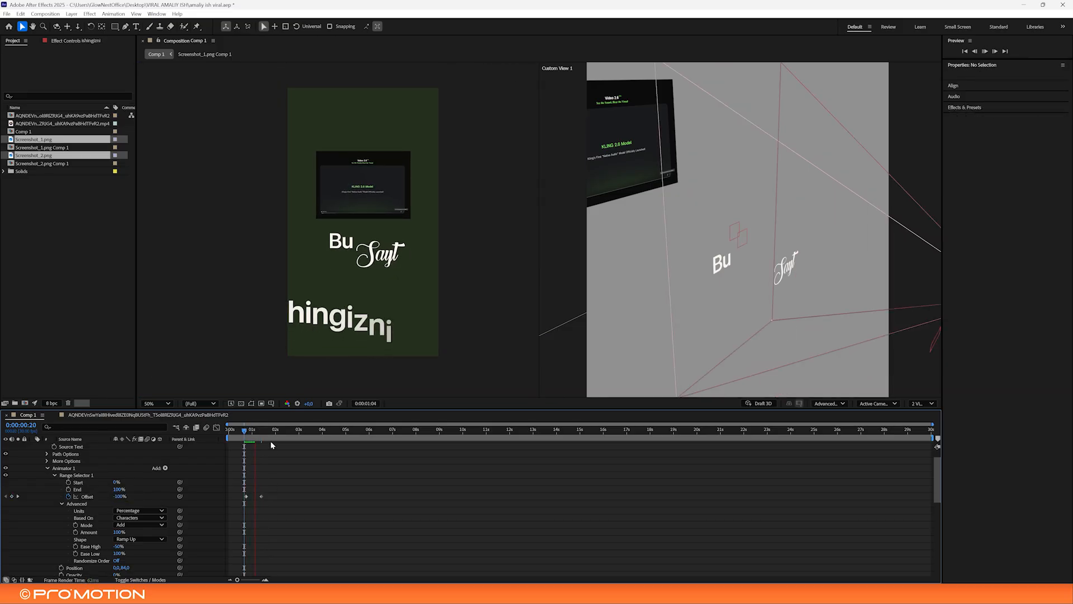
Move the ishingizni layer's two Offset keyframes later, starting just after the 1-second mark and ending just before 2 seconds, and preview the reveal
drag(286, 480, 256, 497)
key(space)
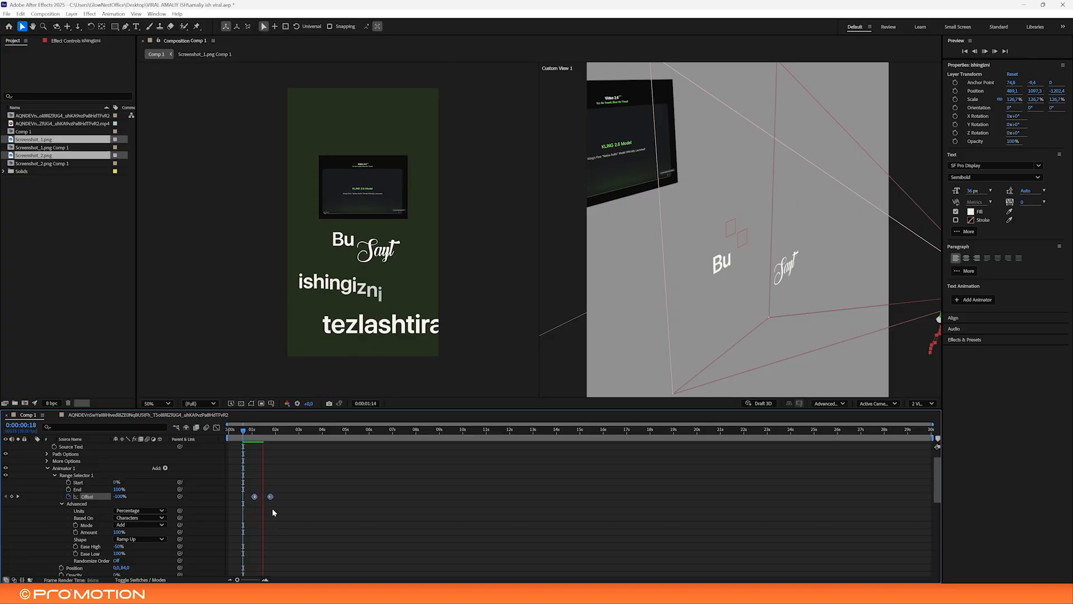
click(247, 431)
key(space)
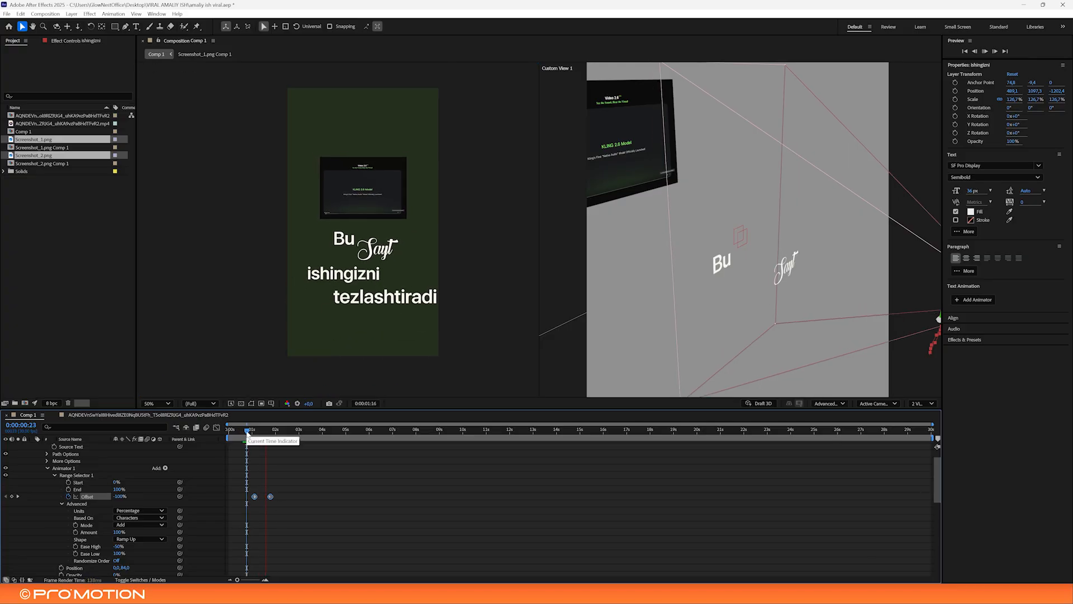
key(space)
key(space)
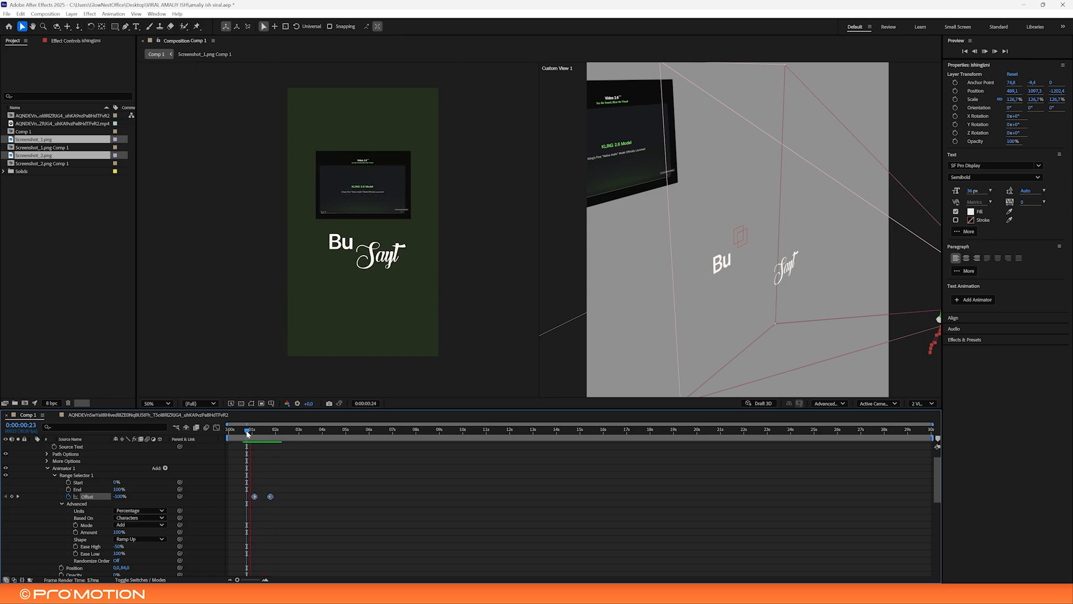
key(space)
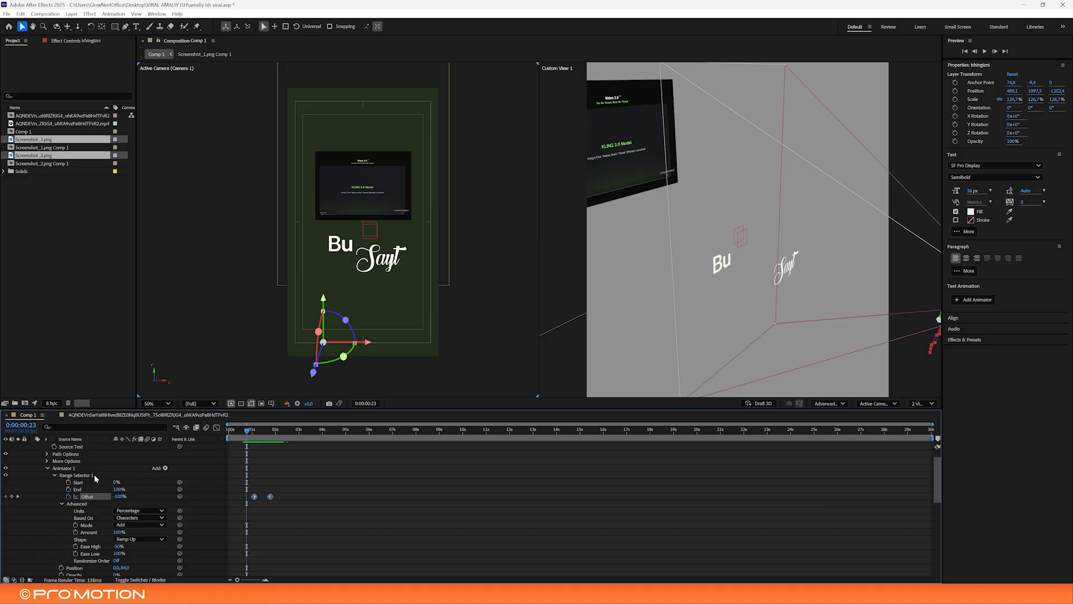
Collapse ishingizni's Animator 1, reveal the tezlashtiradi layer's Offset keyframes, shift them later in time, and preview the reveal
scroll(81, 471, up, 2)
click(49, 490)
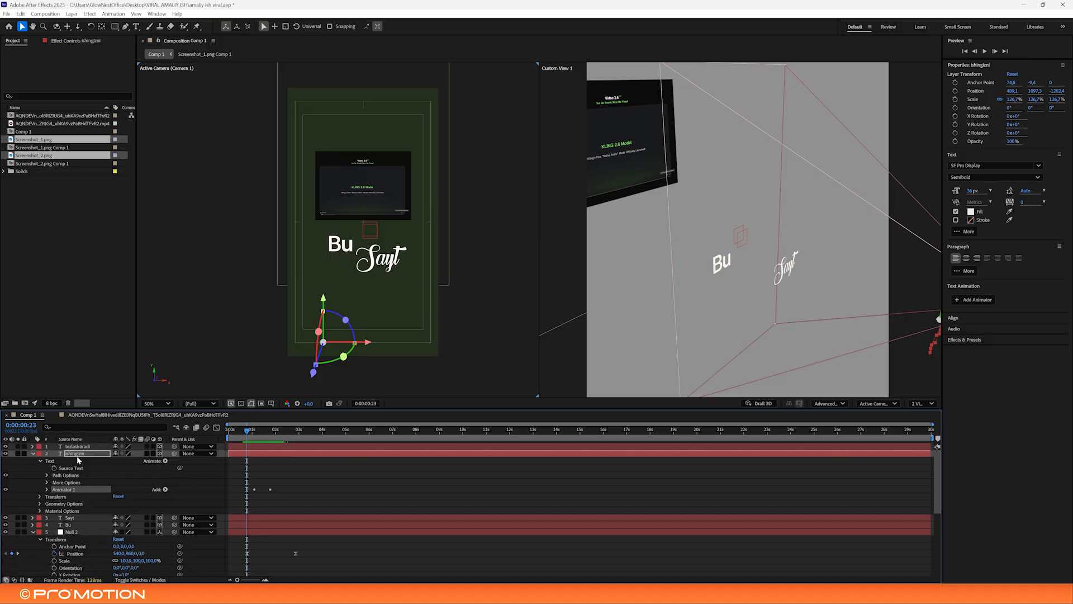
click(81, 447)
key(space)
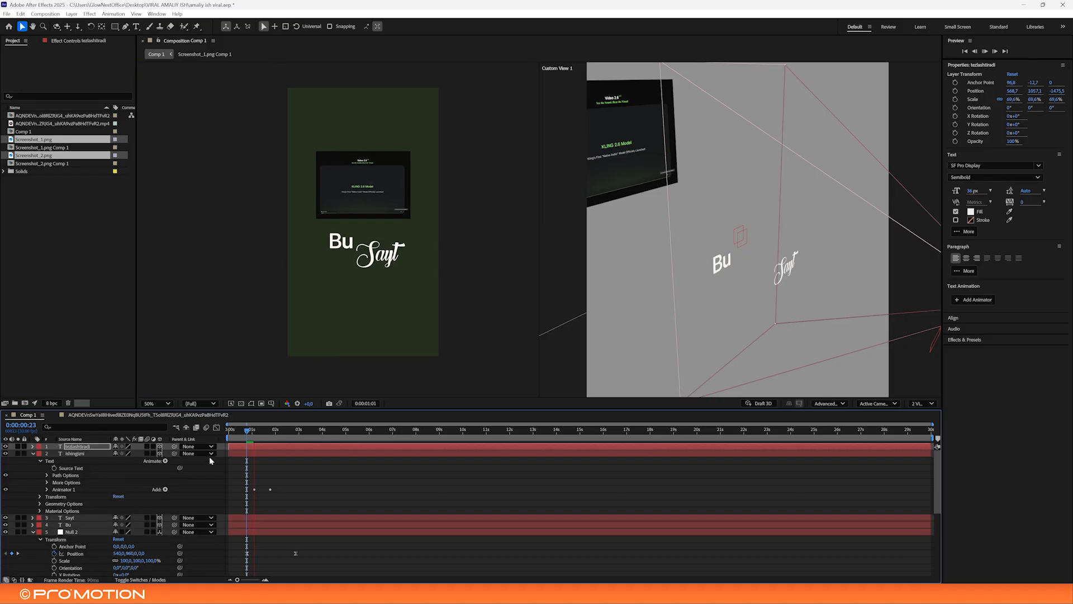
key(u)
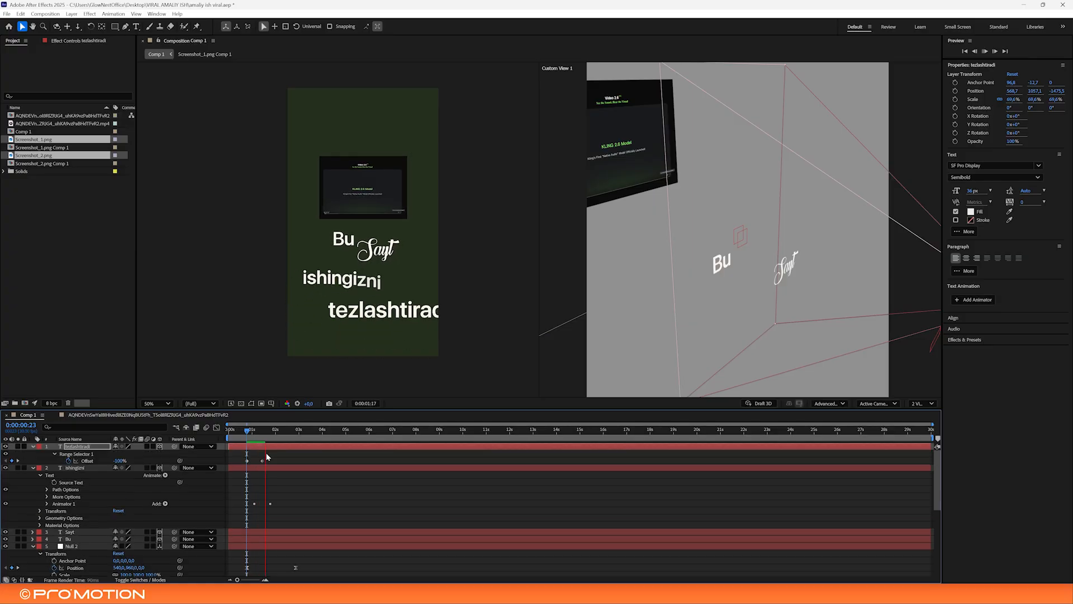
key(space)
drag(243, 459, 263, 463)
key(space)
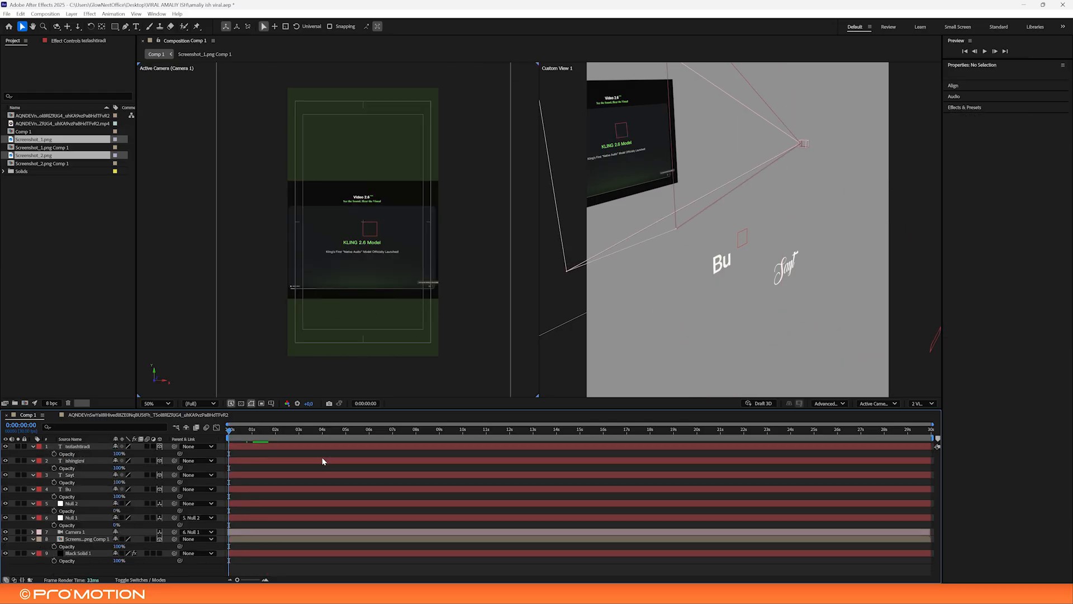
Collapse the layer properties and replay the opening from the first frame, checking the timing of the caption reveals against the camera move
key(t)
key(space)
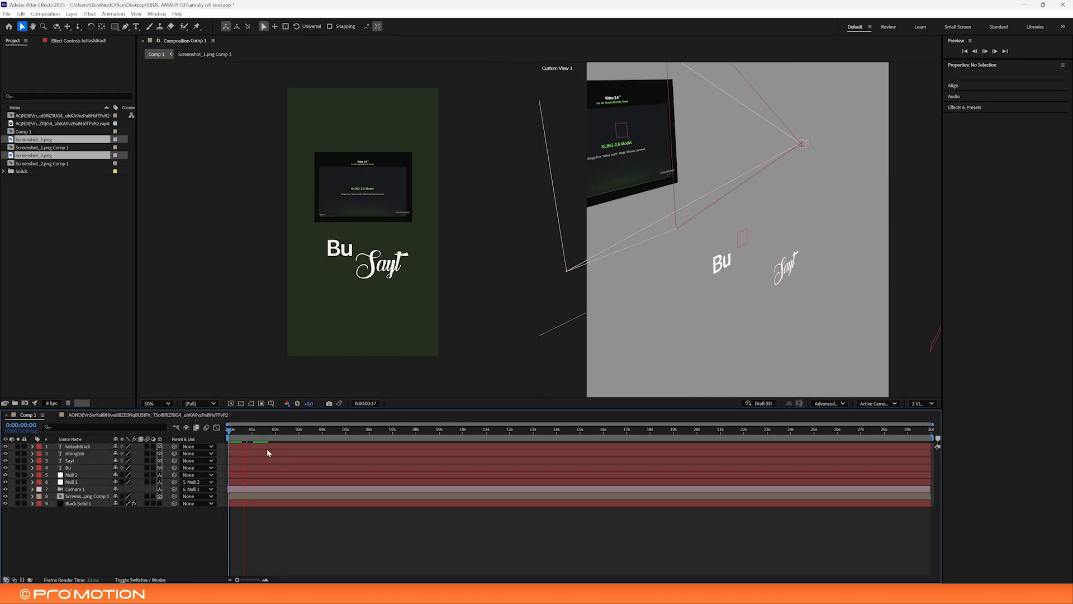
key(space)
key(space)
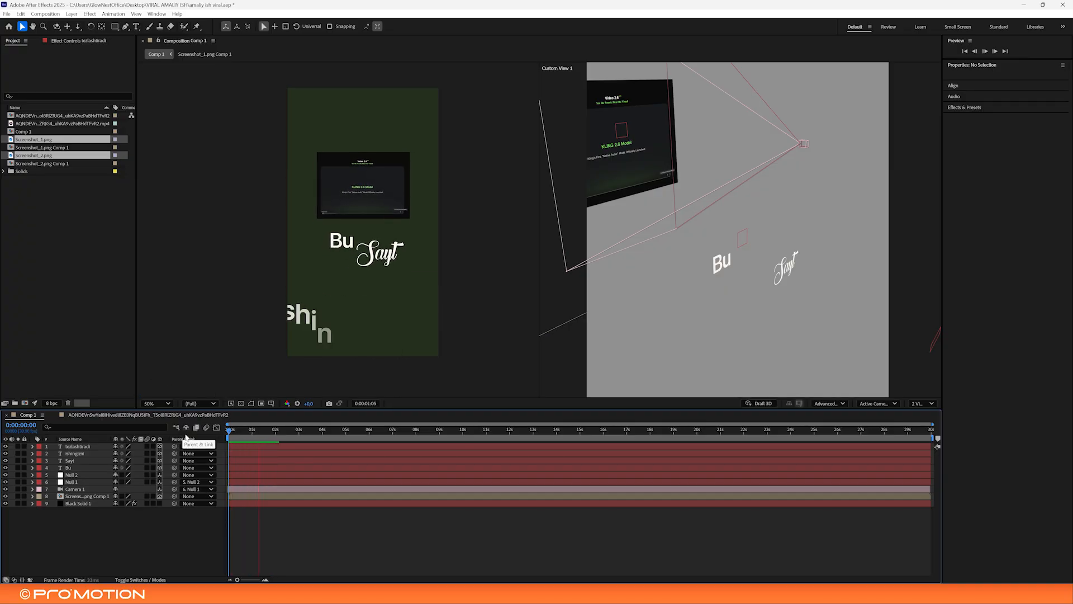
key(space)
key(space)
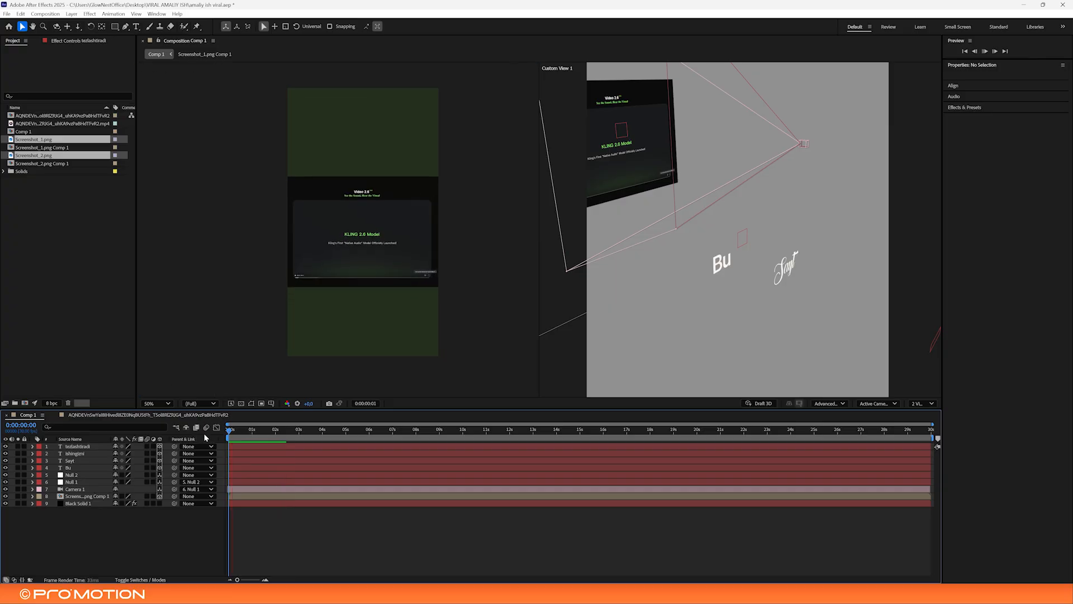
key(space)
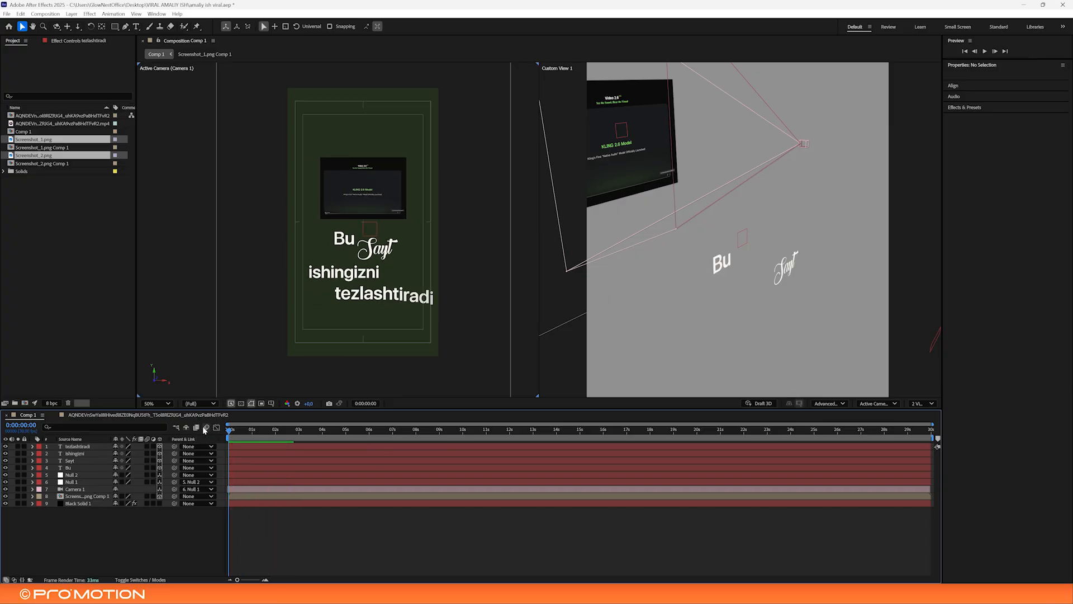
key(space)
click(377, 261)
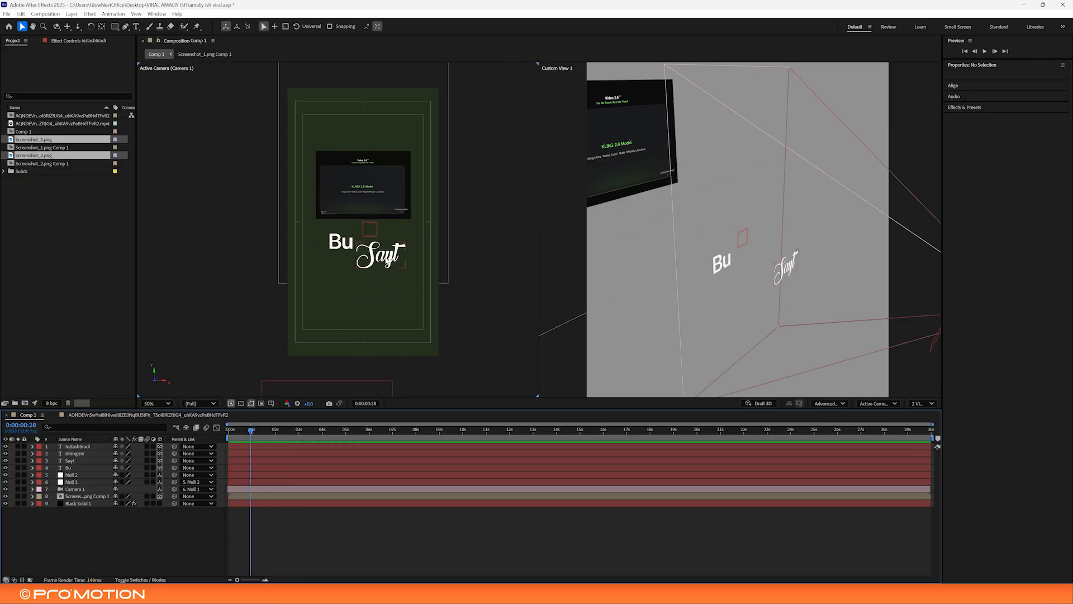
key(space)
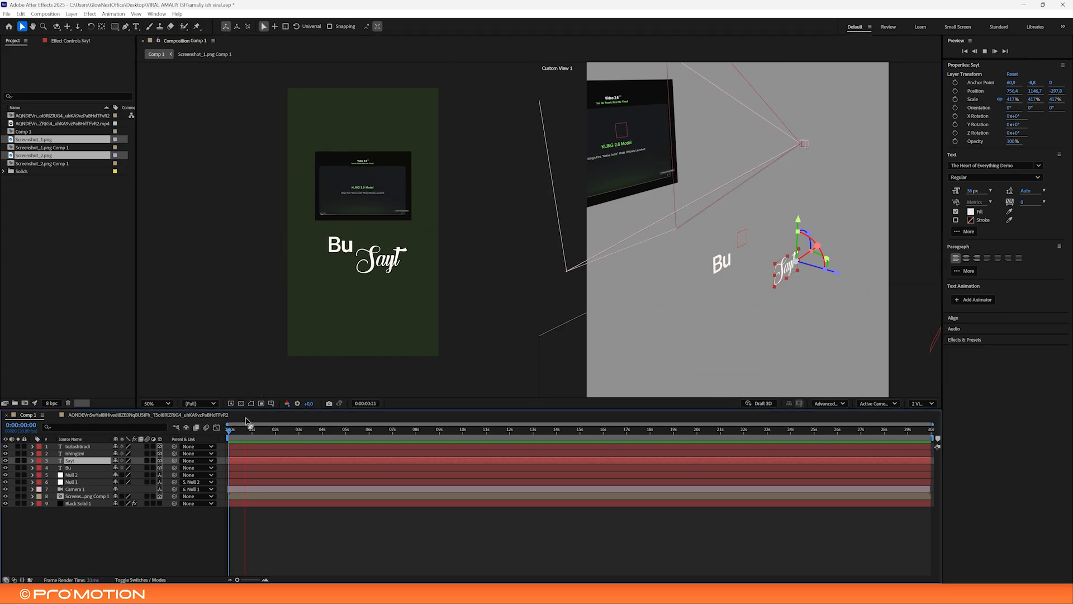
key(space)
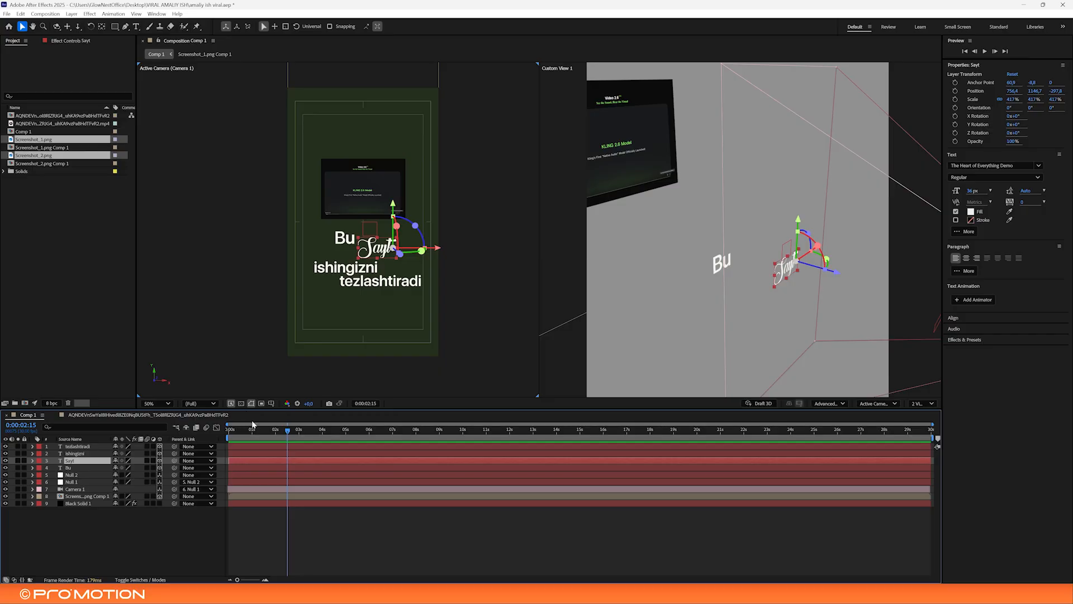
key(Home)
key(space)
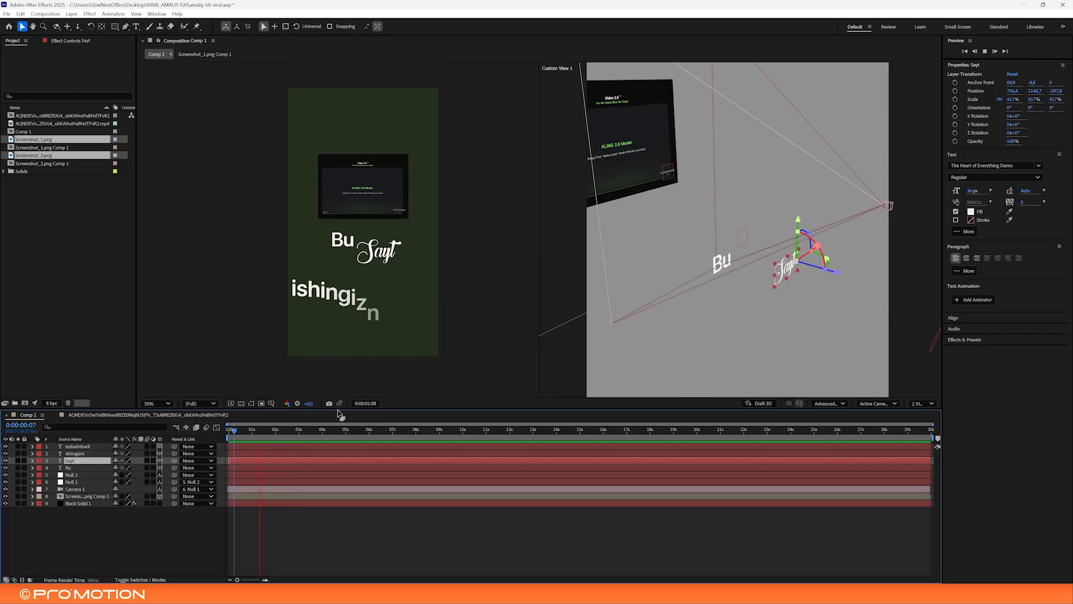
drag(242, 432, 191, 448)
key(space)
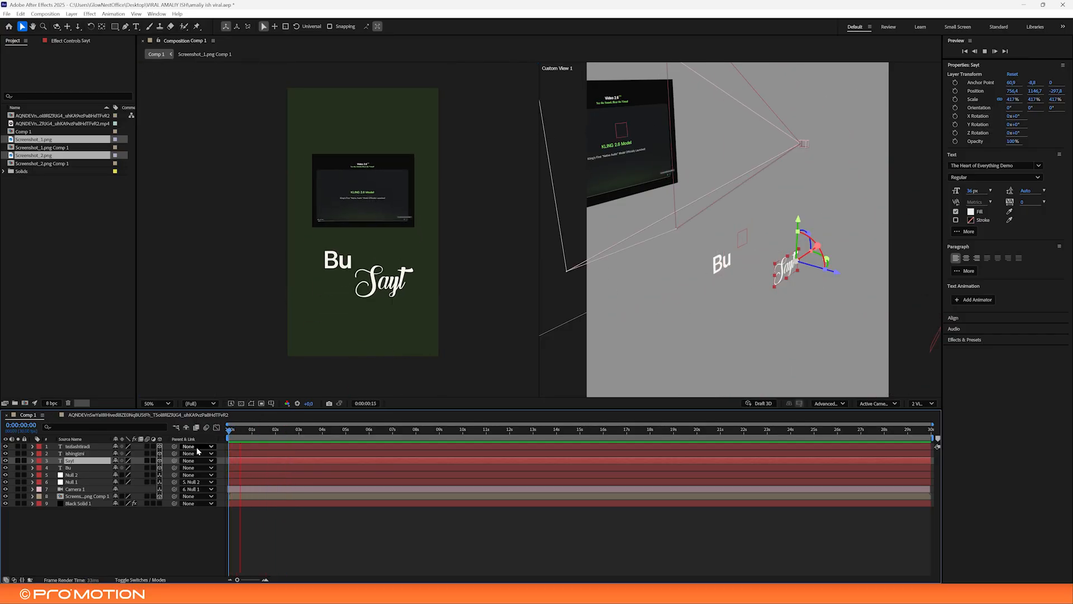
key(space)
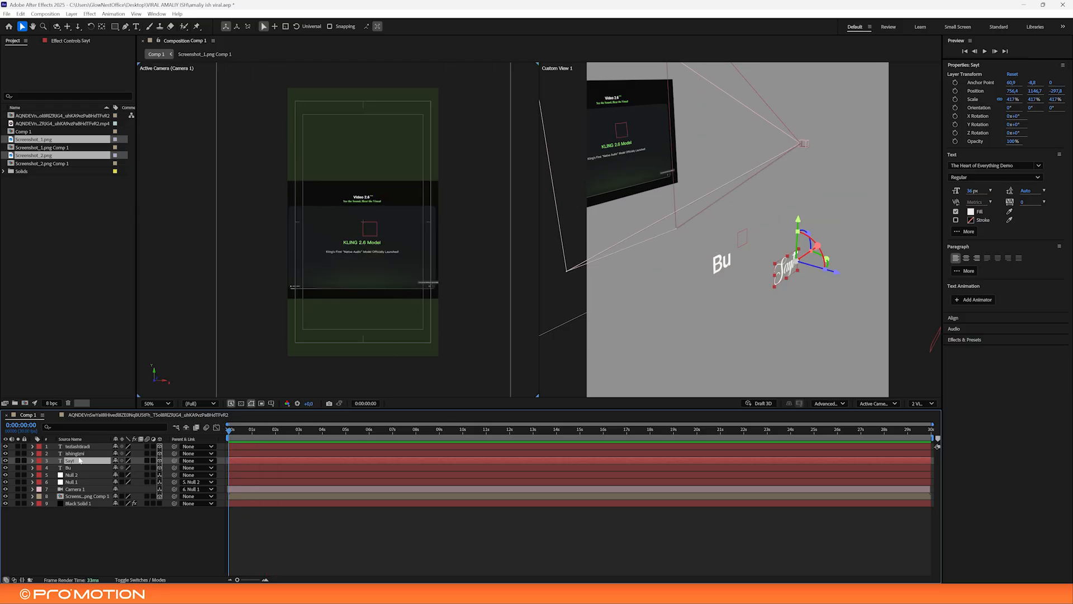
Move both of Null 2's Position keyframes earlier, to about 0:00:00:11 and 0:00:02:14, and preview the camera move
click(77, 473)
key(p)
drag(303, 482, 237, 484)
key(space)
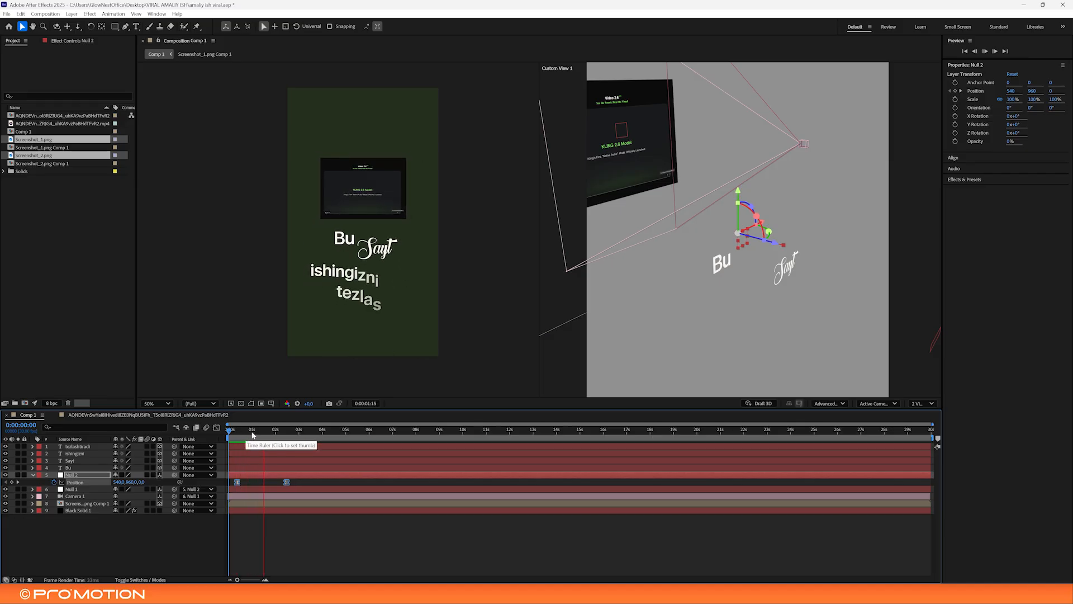
Set Null 2's Z Position to -464 on the end keyframe at 0:00:02:14
click(286, 438)
click(198, 482)
drag(151, 479, 70, 481)
click(327, 480)
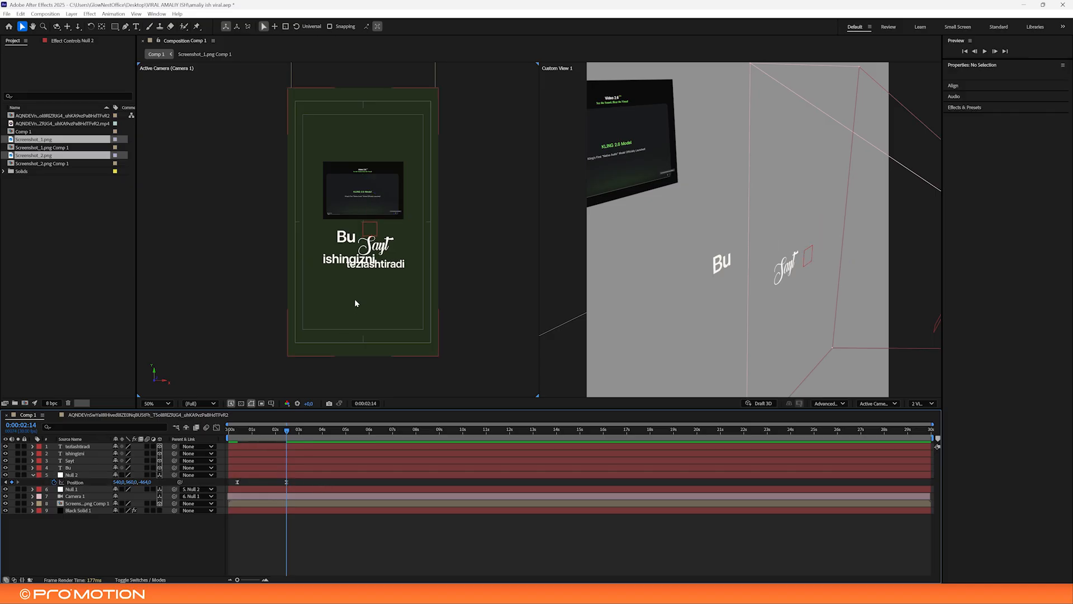
Lower the tezlashtiradi caption to a Y position of about 1071, clear of ishingizni, and preview from the start
drag(363, 269, 354, 274)
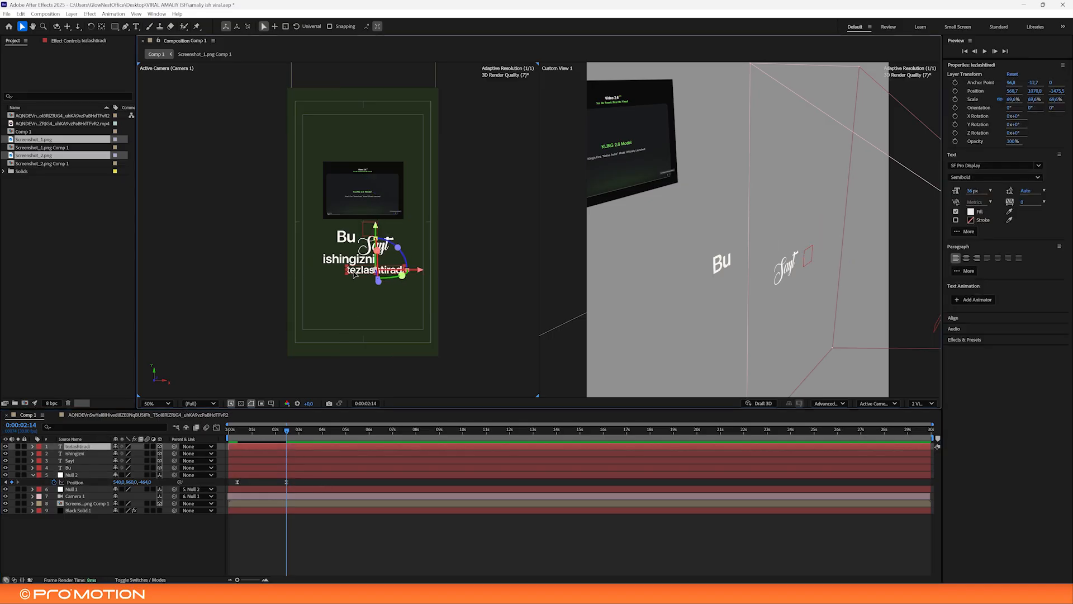
key(space)
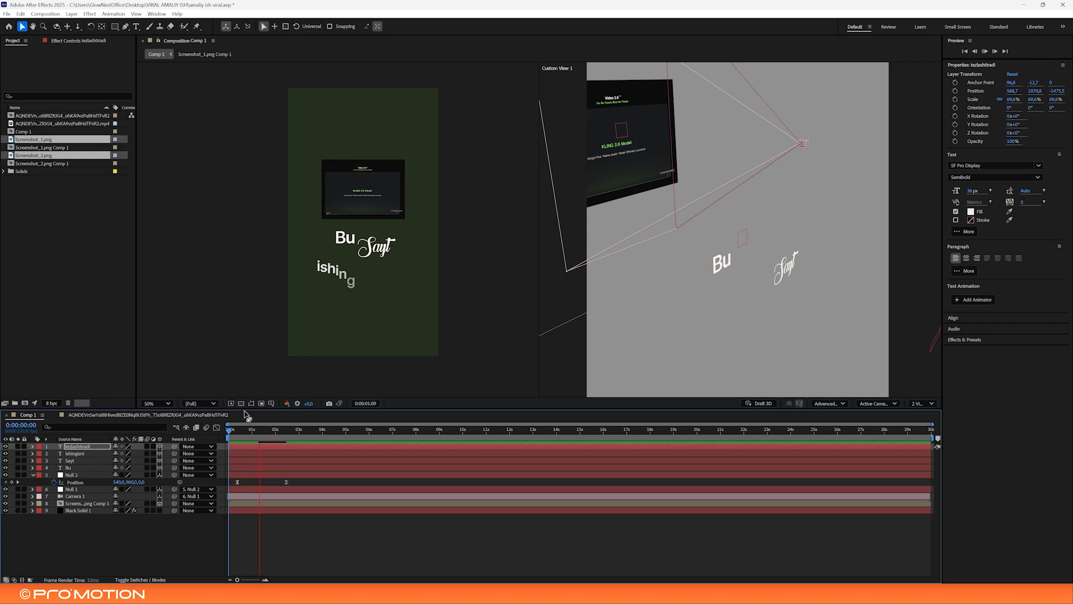
key(space)
Move Null 2's first Position keyframe later, to just before the 1-second mark, and replay the opening to check the camera move
drag(237, 482, 249, 484)
key(space)
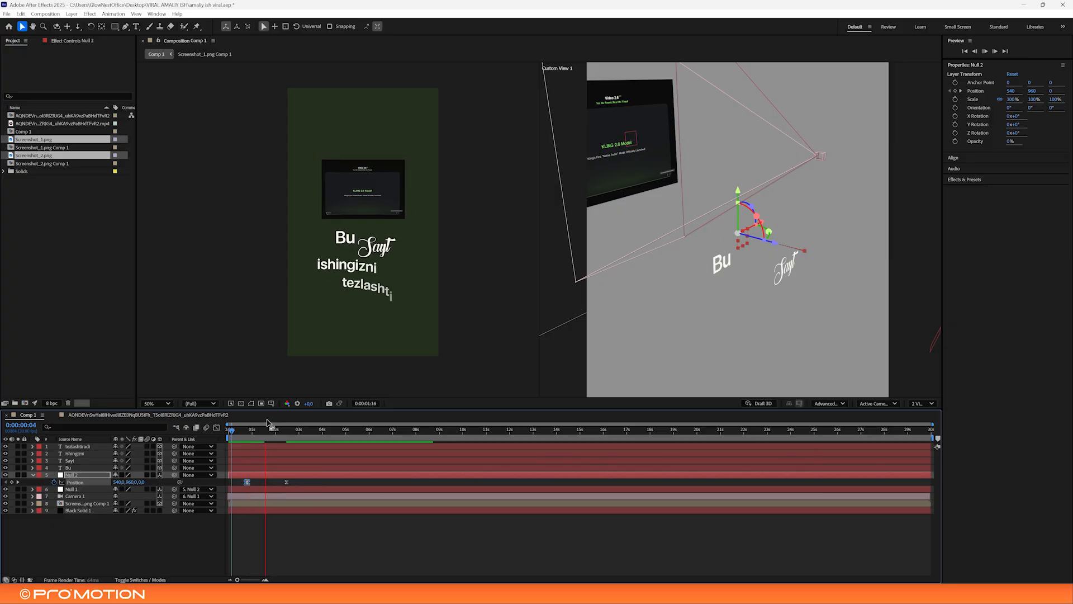
key(space)
key(Home)
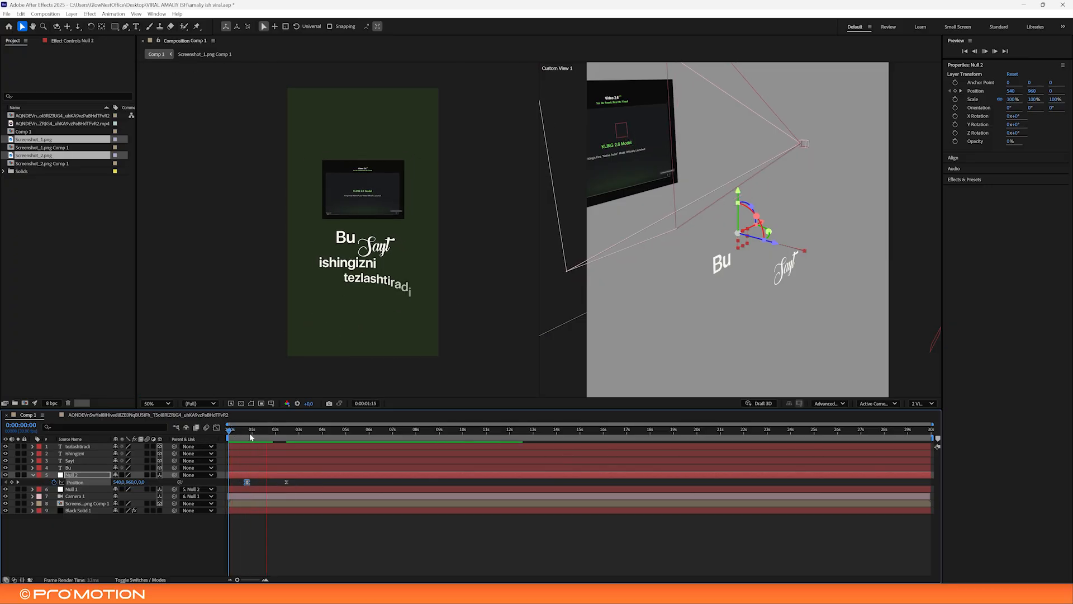
click(232, 431)
key(space)
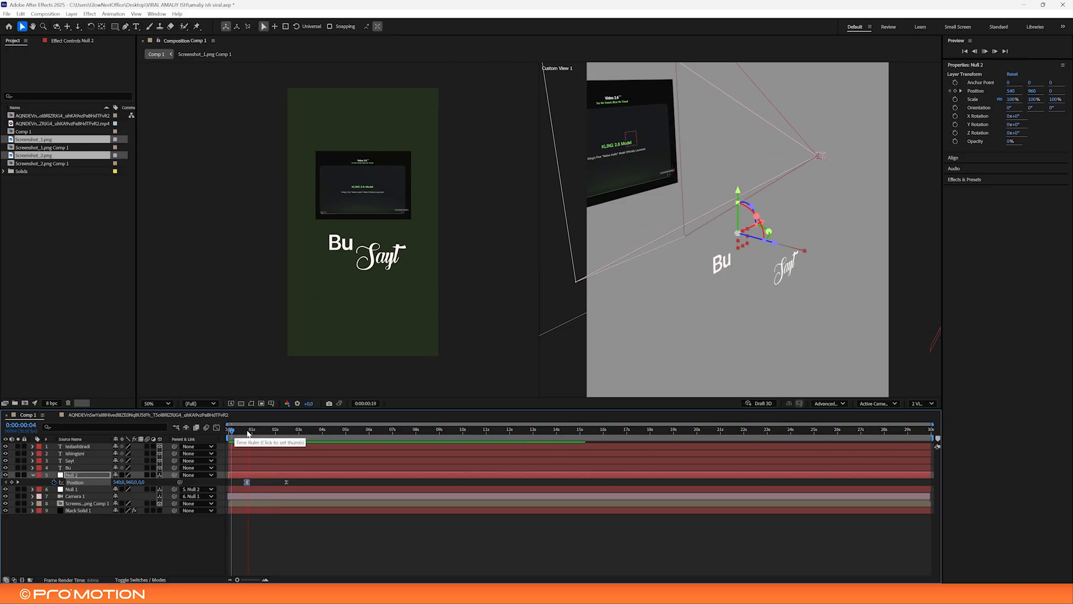
click(227, 432)
key(space)
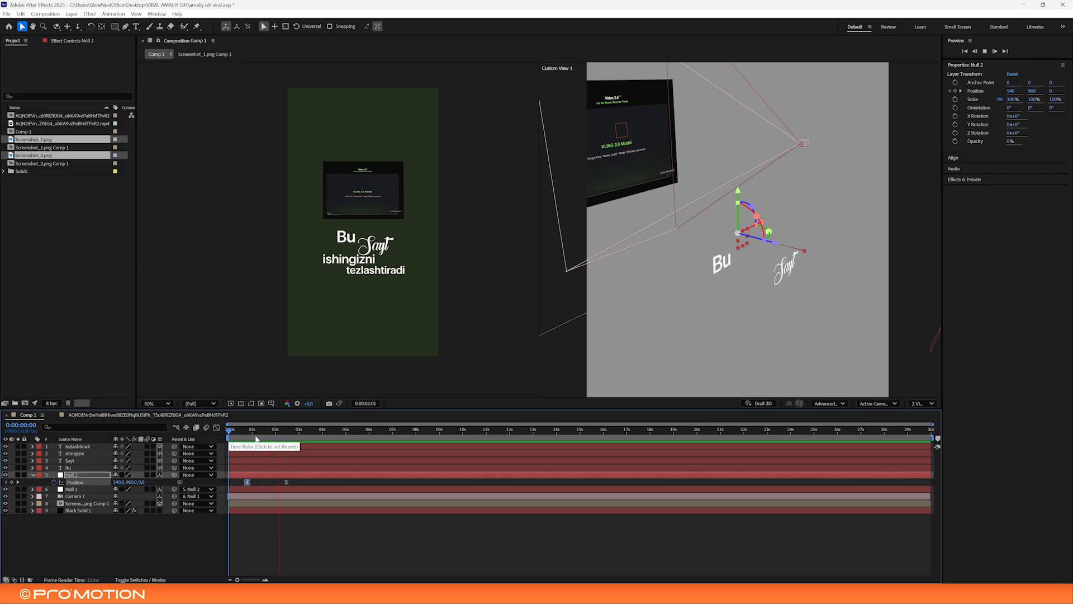
key(space)
key(space)
key(space)
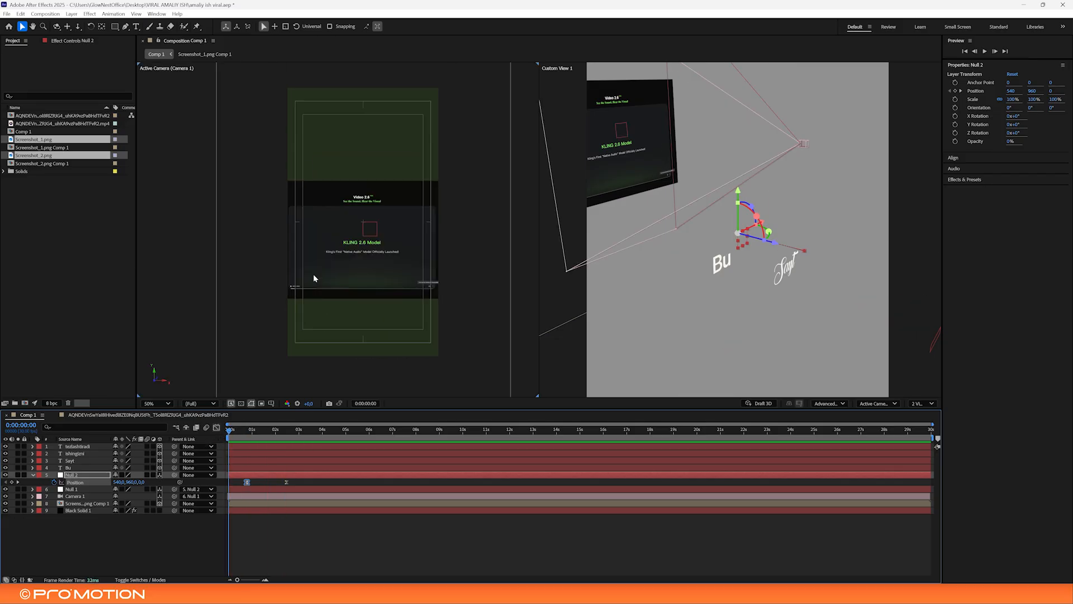
Open the Screenshot_1.png Comp 1 precomp and replace its screenshot with the imported Screenshot_3.png
click(472, 244)
double_click(472, 244)
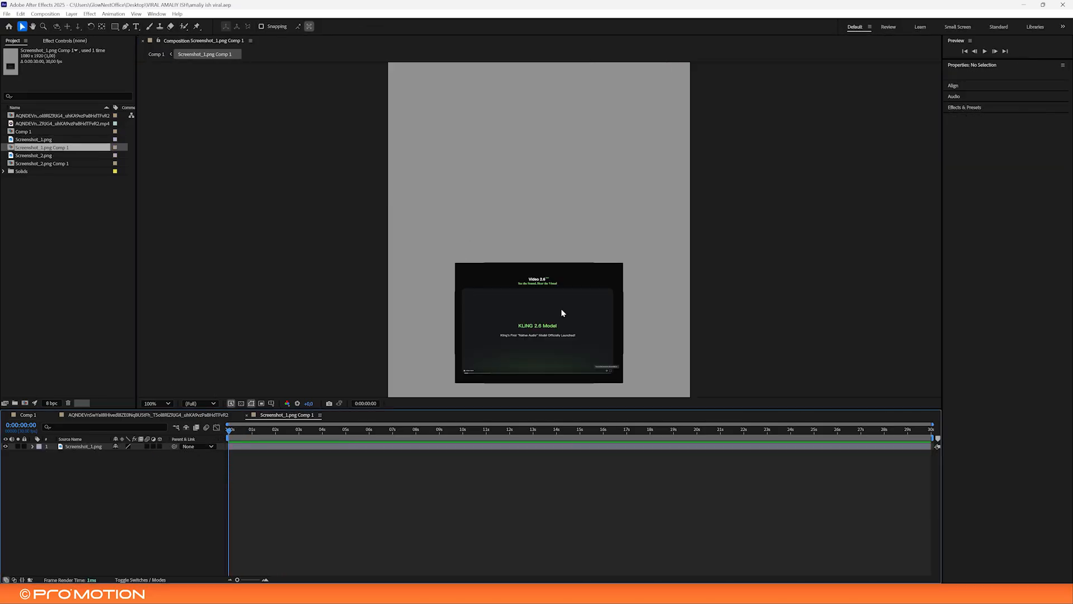
drag(523, 318, 556, 262)
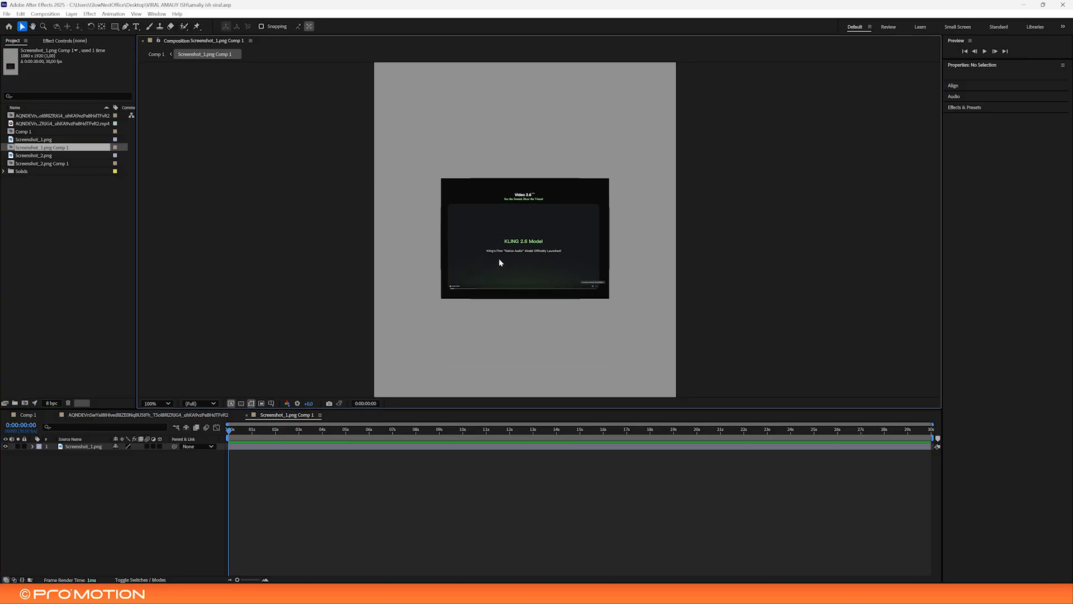
scroll(526, 249, up, 1)
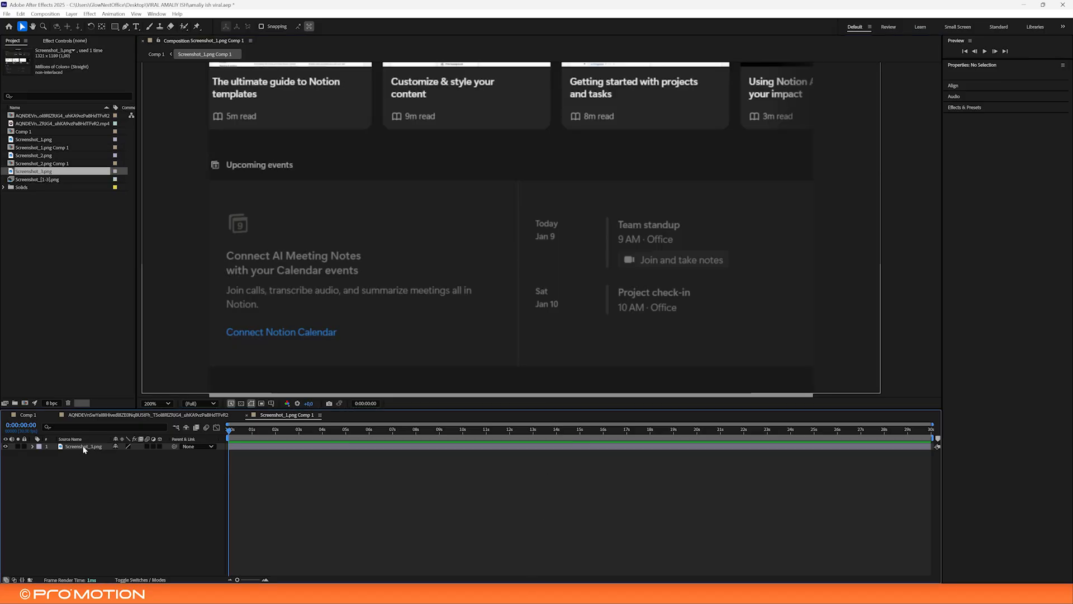
Scale the Screenshot_3.png layer down to about 49% and place it at about 540, 1330
click(84, 446)
scroll(617, 206, down, 1)
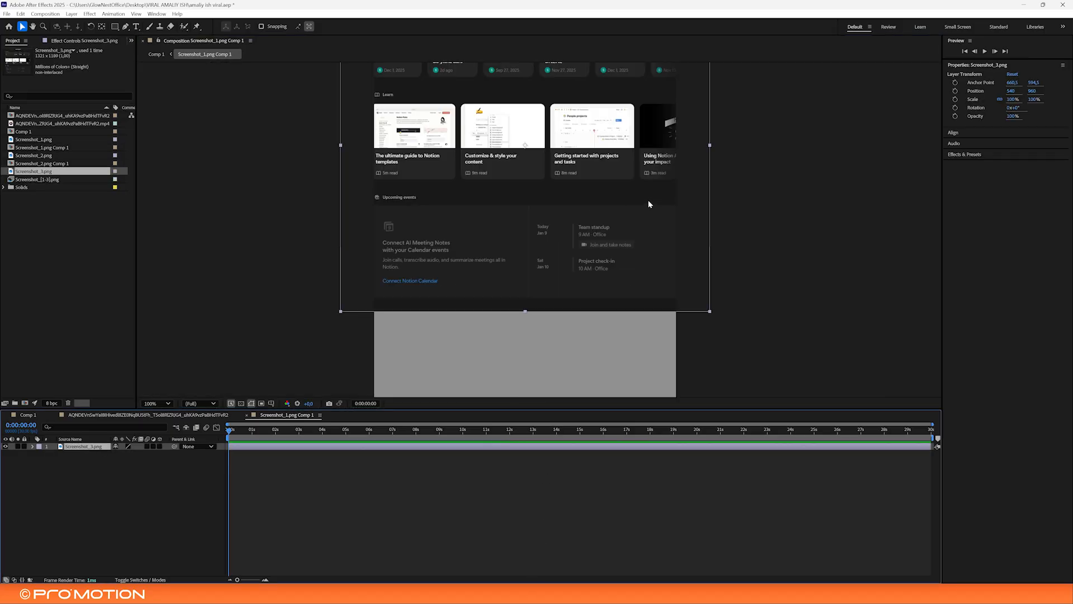
drag(710, 145, 601, 251)
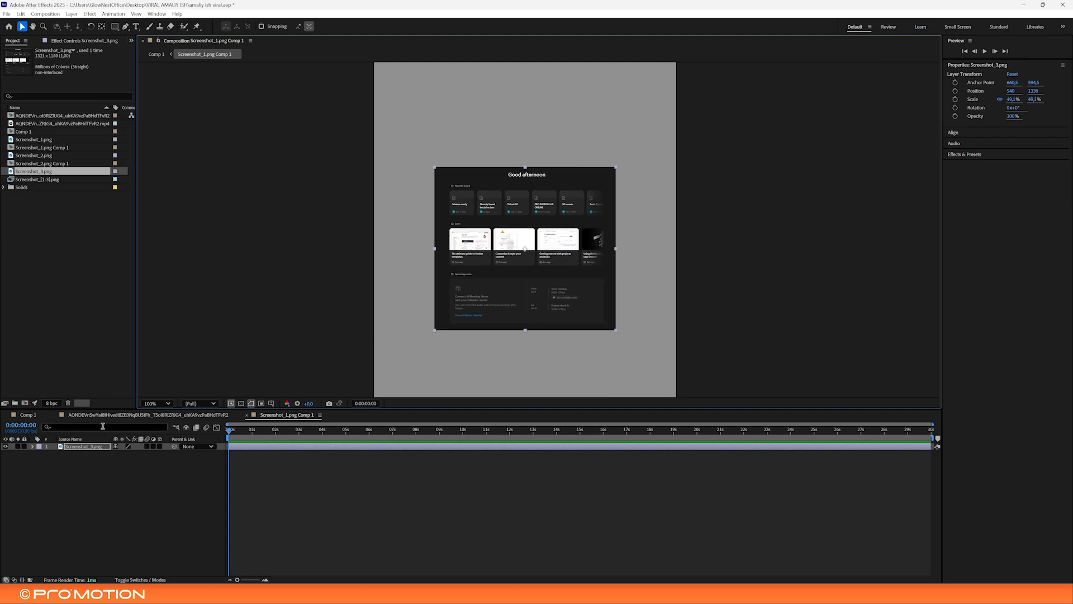
Return to Comp 1 and preview the opening with the replaced screenshot card
click(113, 416)
click(28, 415)
key(space)
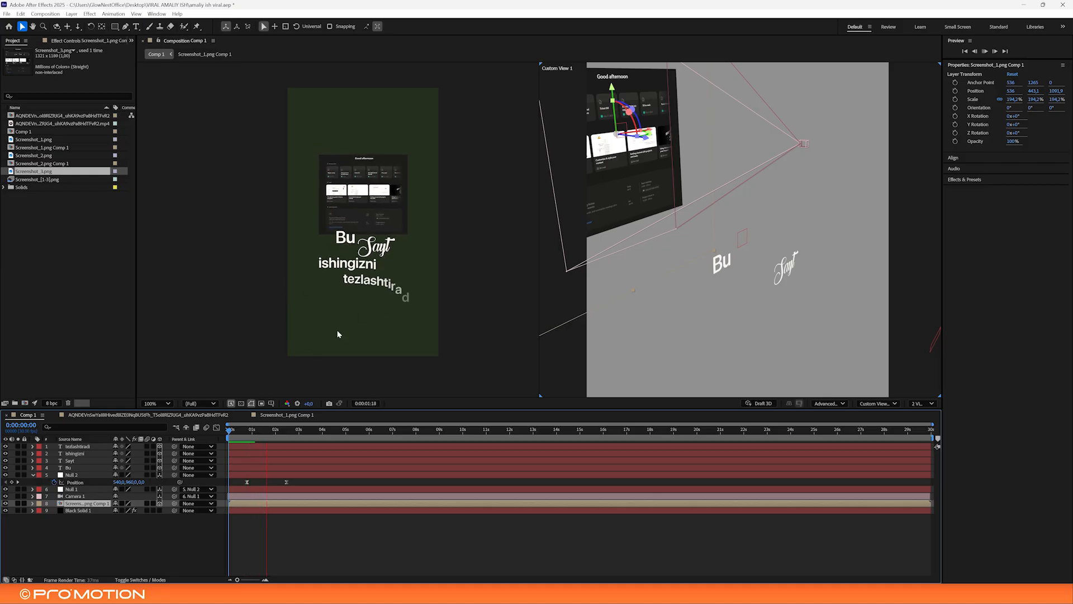
key(space)
key(space)
Scrub through the reference reel's composition and compare it with Comp 1 and the screenshot precomp
mouse_move(229, 430)
mouse_down()
mouse_move(247, 434)
mouse_move(218, 439)
mouse_up()
click(96, 416)
drag(293, 434, 265, 431)
click(28, 414)
click(286, 415)
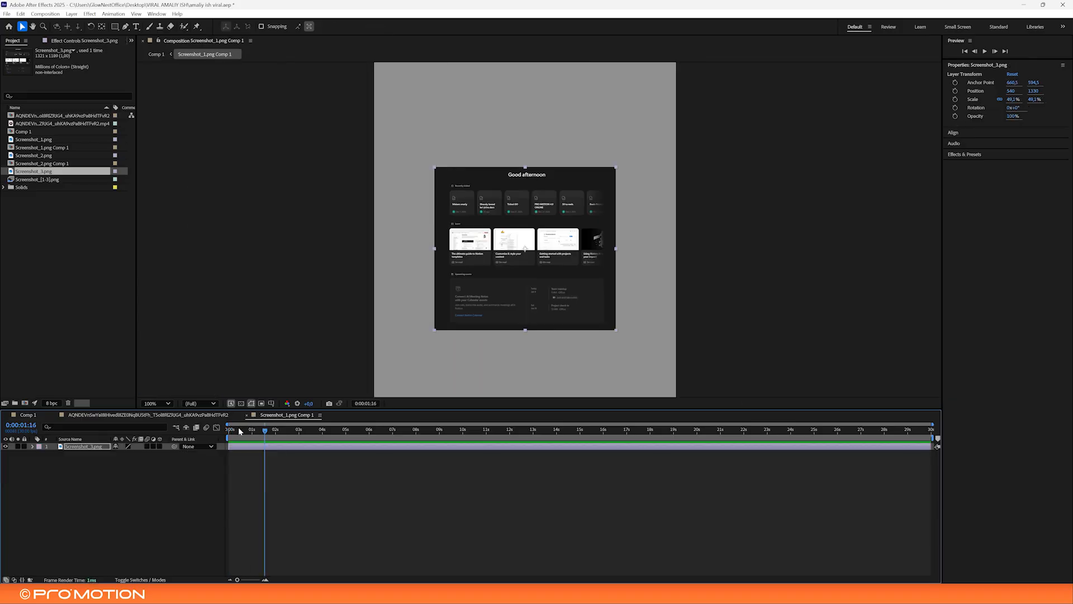
click(41, 416)
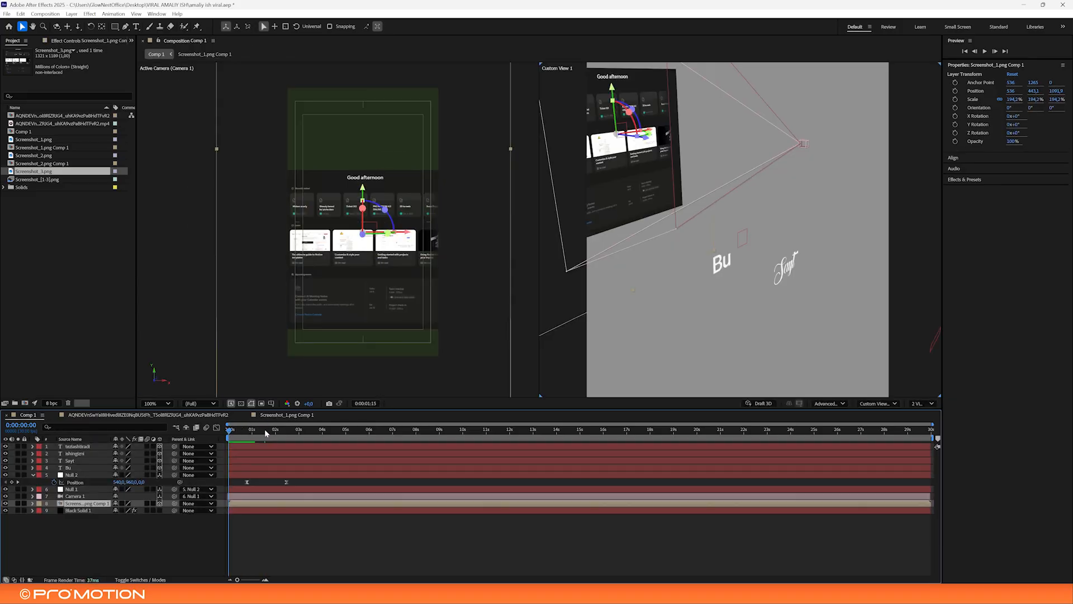
Apply Gaussian Blur to the Screenshot_1.png Comp 1 layer with Blurriness at about 11 and preview the opening
click(282, 430)
click(99, 42)
key(ctrl+space)
text(gauss)
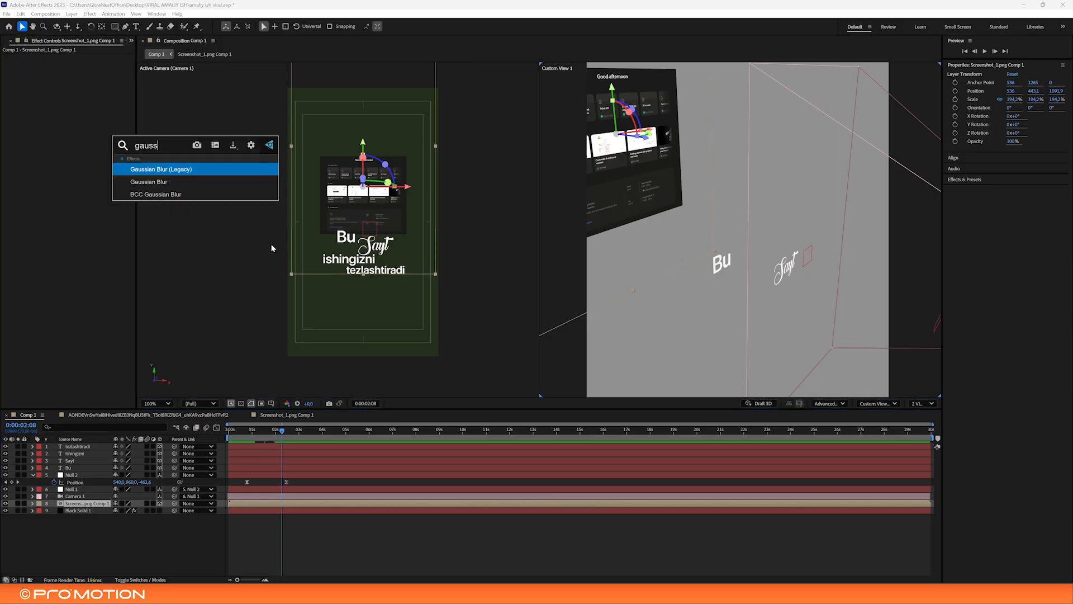
key(Down)
key(Return)
drag(79, 64, 144, 67)
key(space)
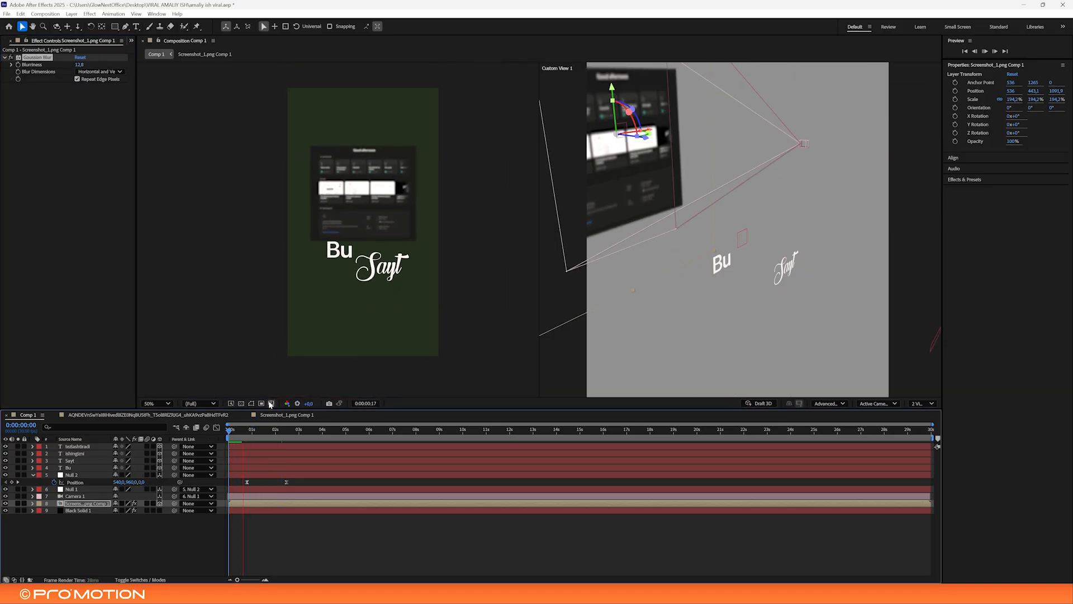
Set the screenshot card's Gaussian Blur Blurriness to about 17.9 and check the frame near 1:17
click(253, 429)
drag(85, 66, 120, 132)
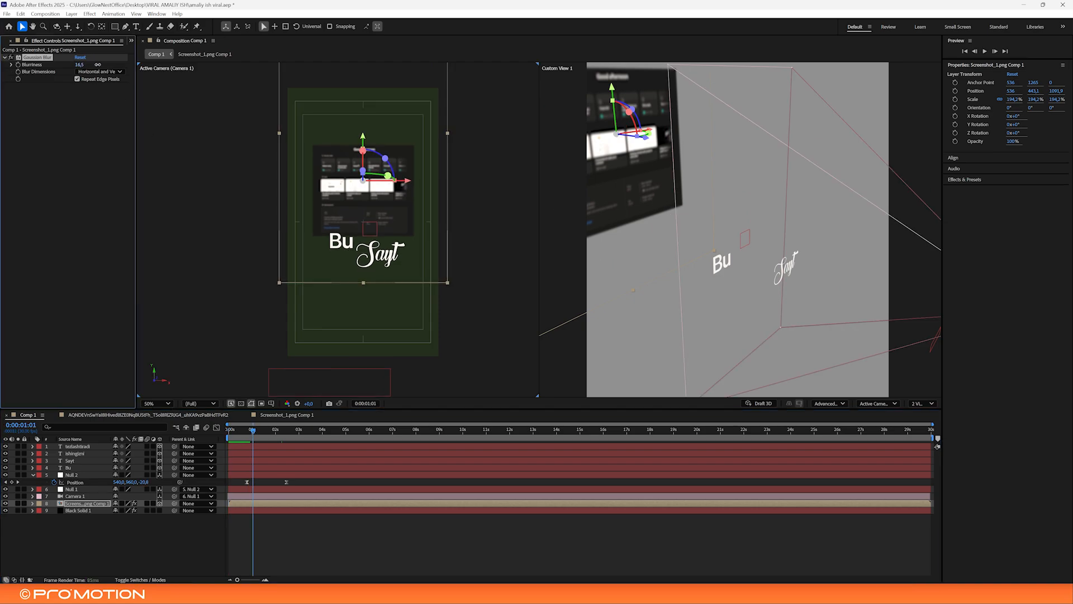
drag(255, 431, 266, 432)
click(288, 531)
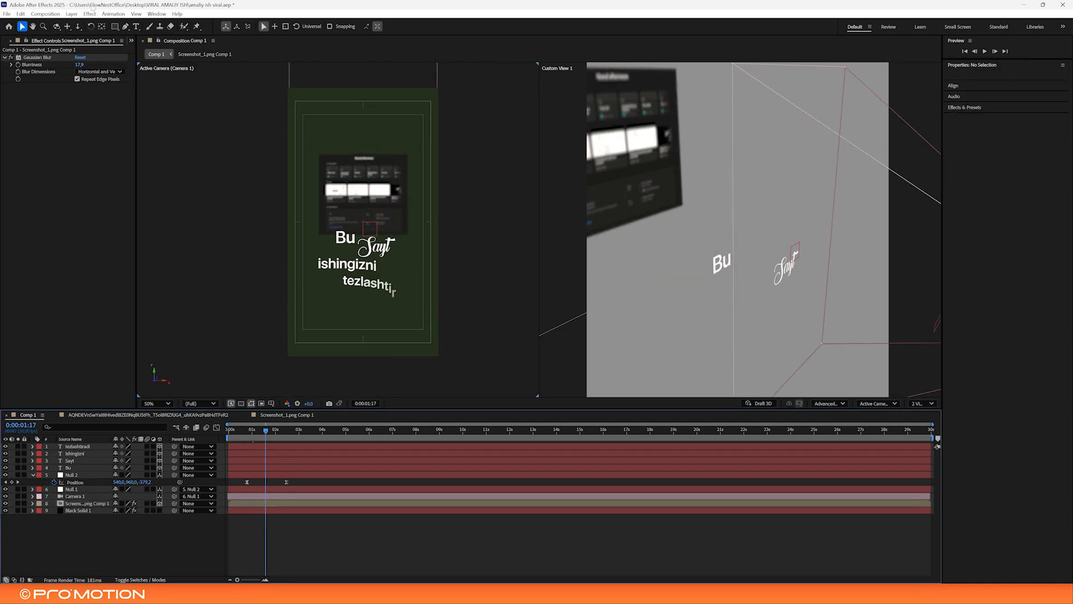
Add a "?" text layer, scale it to about 1208%, and place it over the blurred screenshot card
click(136, 28)
click(365, 192)
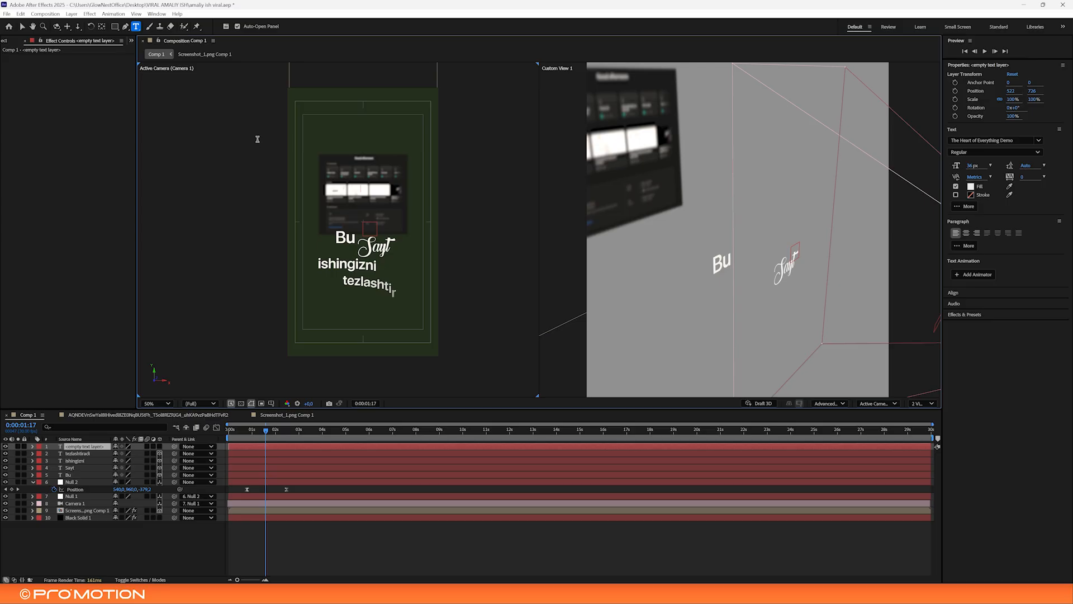
click(23, 26)
key(s)
drag(137, 453, 308, 442)
drag(558, 418, 575, 417)
drag(372, 169, 355, 190)
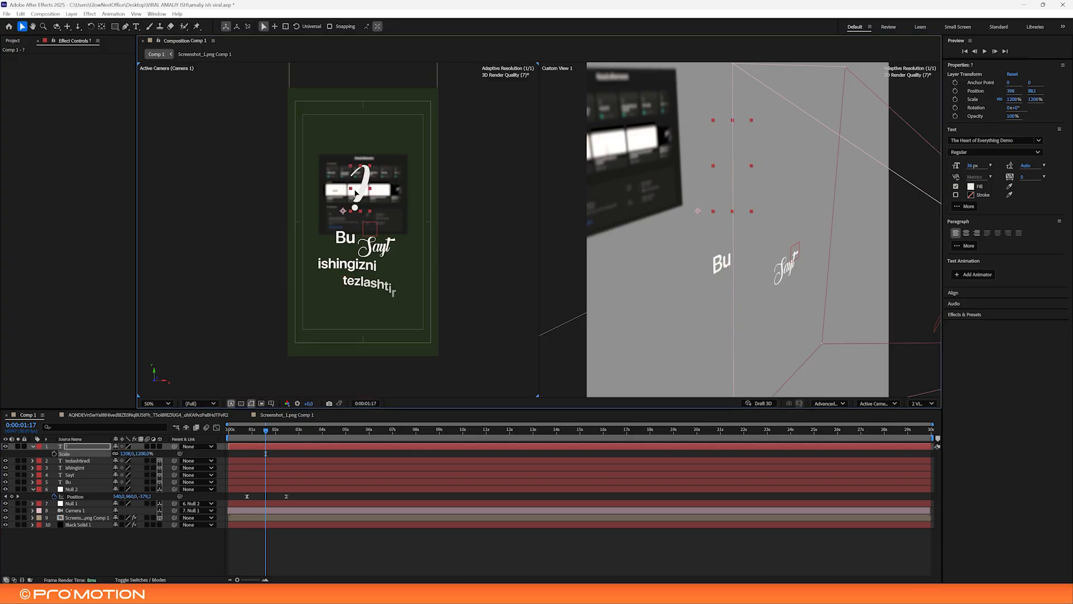
Set the question mark's font to SF Pro Display Medium and center its anchor point, with the layer at about 539, 757
click(996, 140)
text(sf pro)
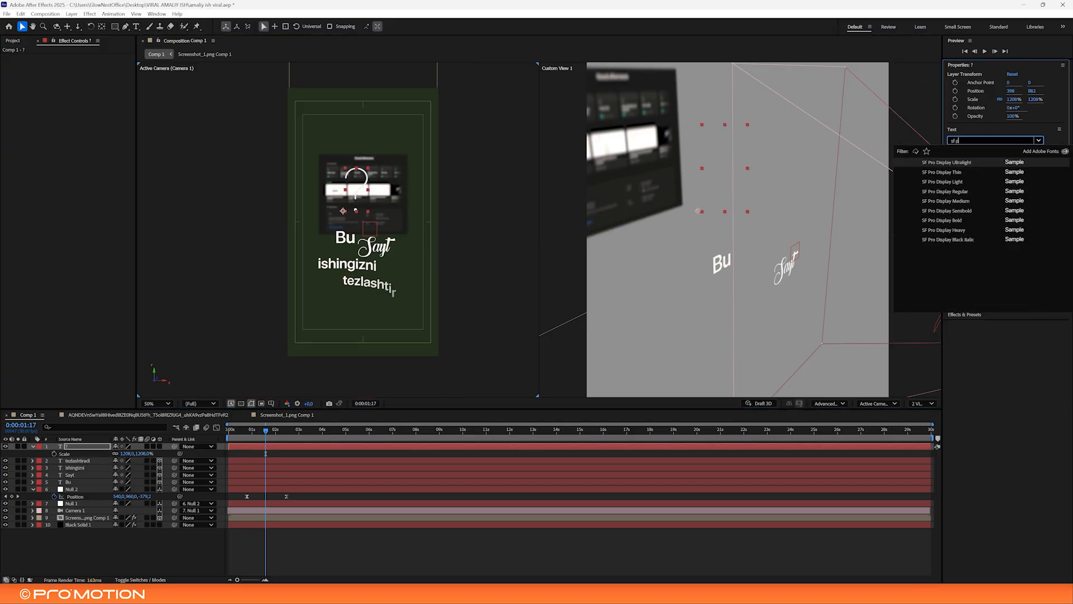
click(978, 203)
drag(362, 184, 367, 192)
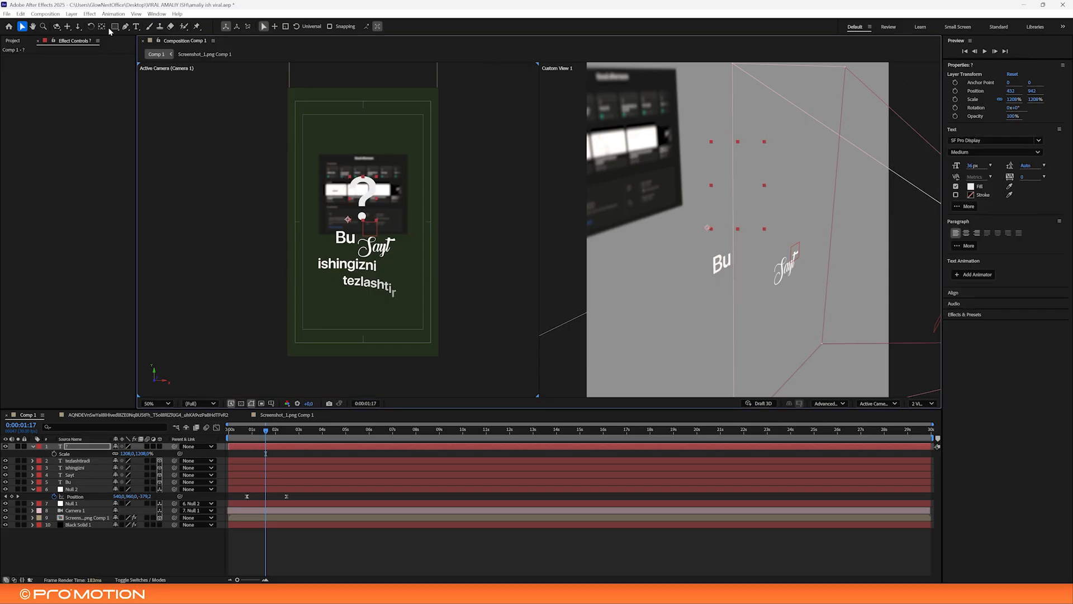
key(ctrl+alt+Home)
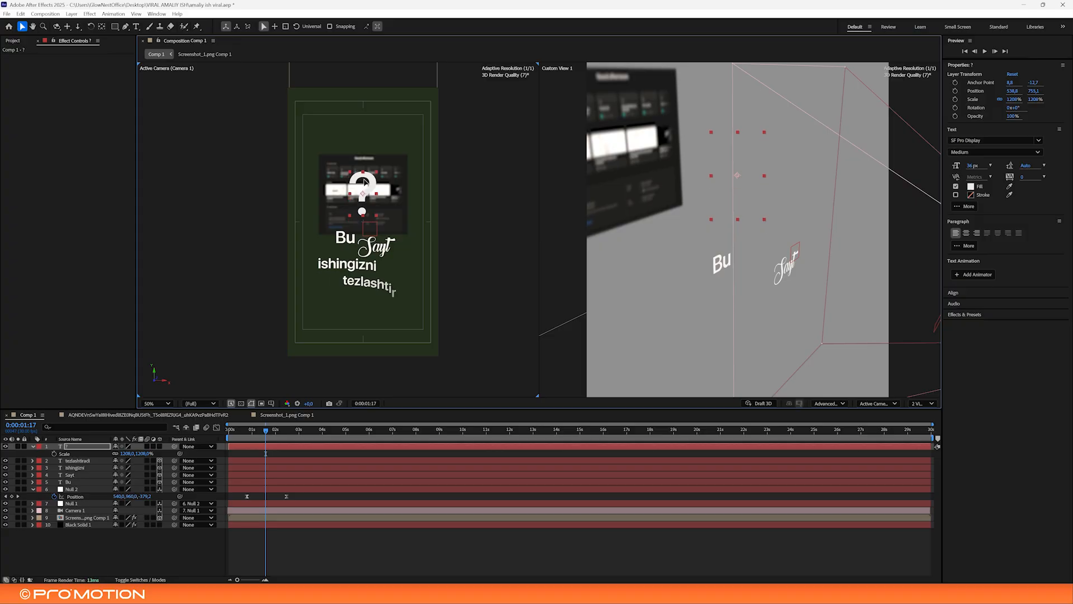
scroll(364, 181, up, 2)
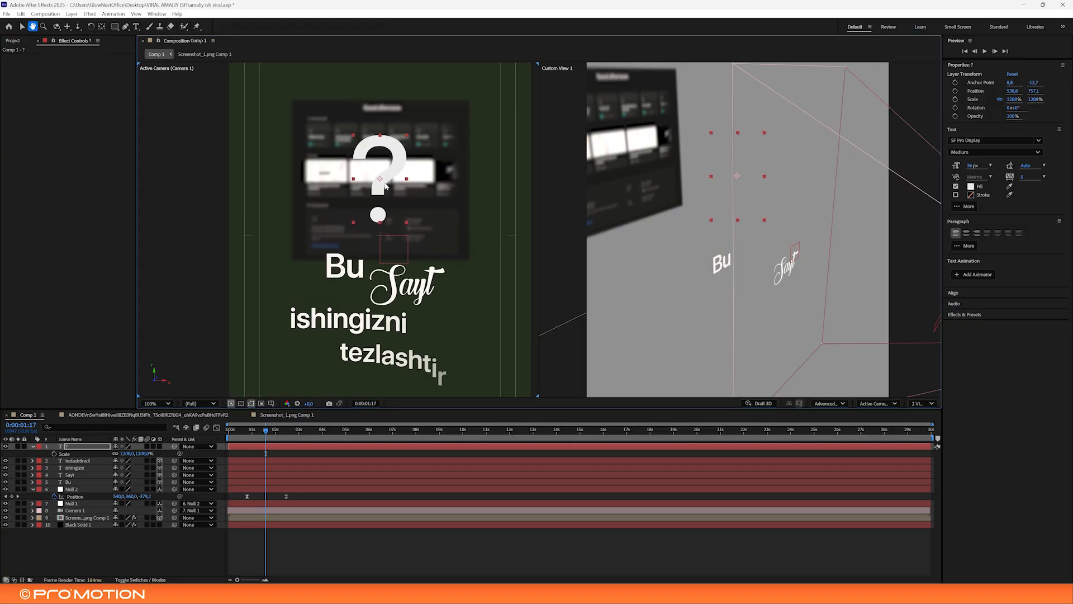
Change the question mark's text fill to bright green and briefly preview it
click(971, 187)
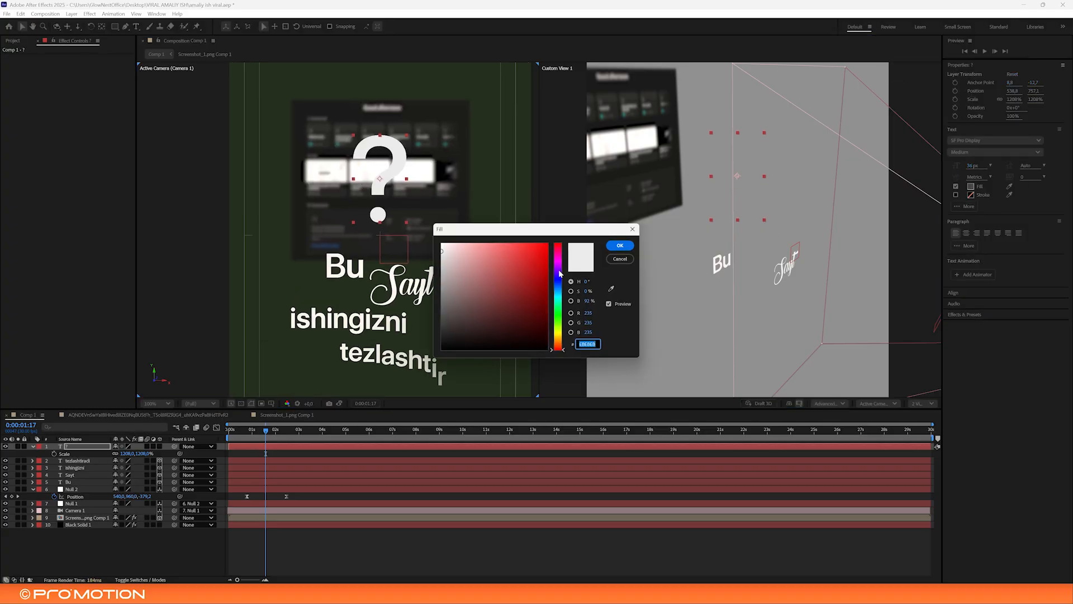
drag(534, 256, 583, 235)
drag(557, 336, 561, 312)
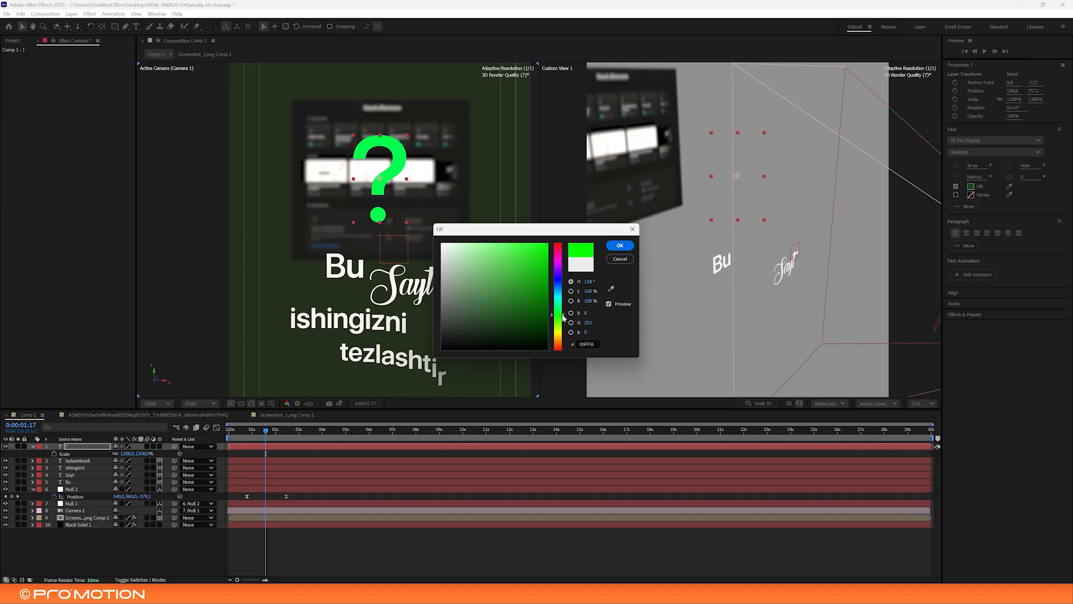
click(612, 248)
scroll(462, 260, down, 1)
key(space)
key(space)
scroll(436, 313, up, 1)
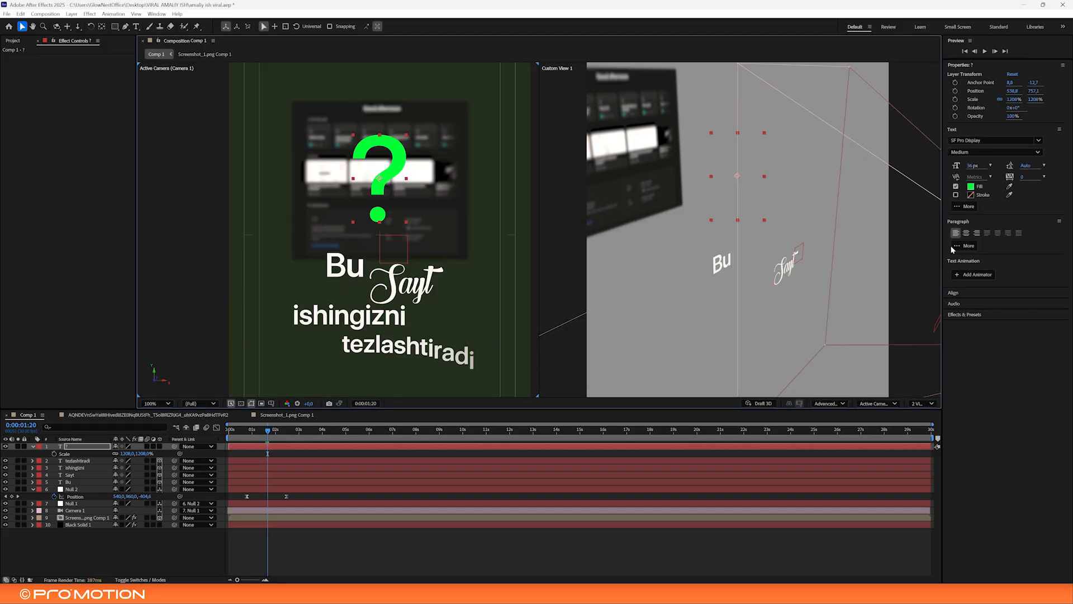
Add a Drop Shadow to the question mark with distance 9 and softness 56, plus a copy with 76% opacity and softness 96
click(965, 315)
click(976, 325)
text(dro)
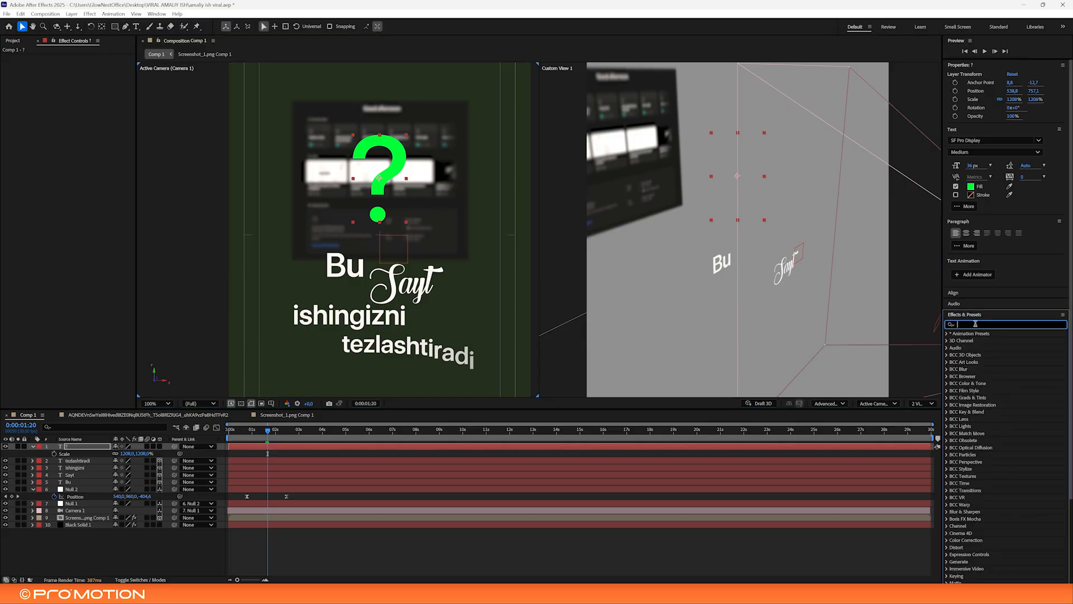
text(p s)
drag(987, 376, 521, 285)
drag(93, 103, 135, 107)
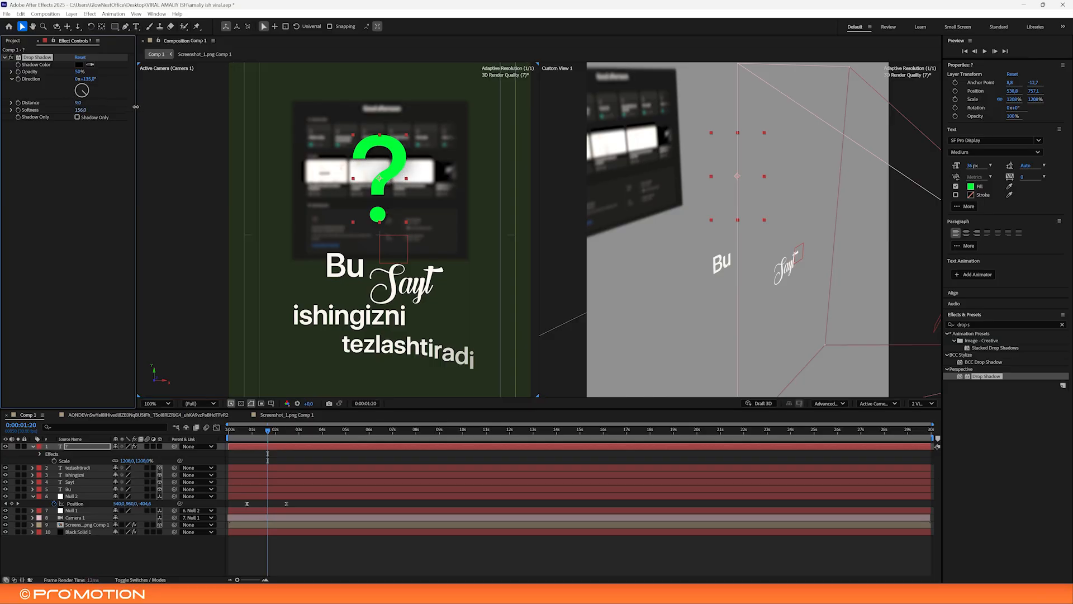
key(ctrl+d)
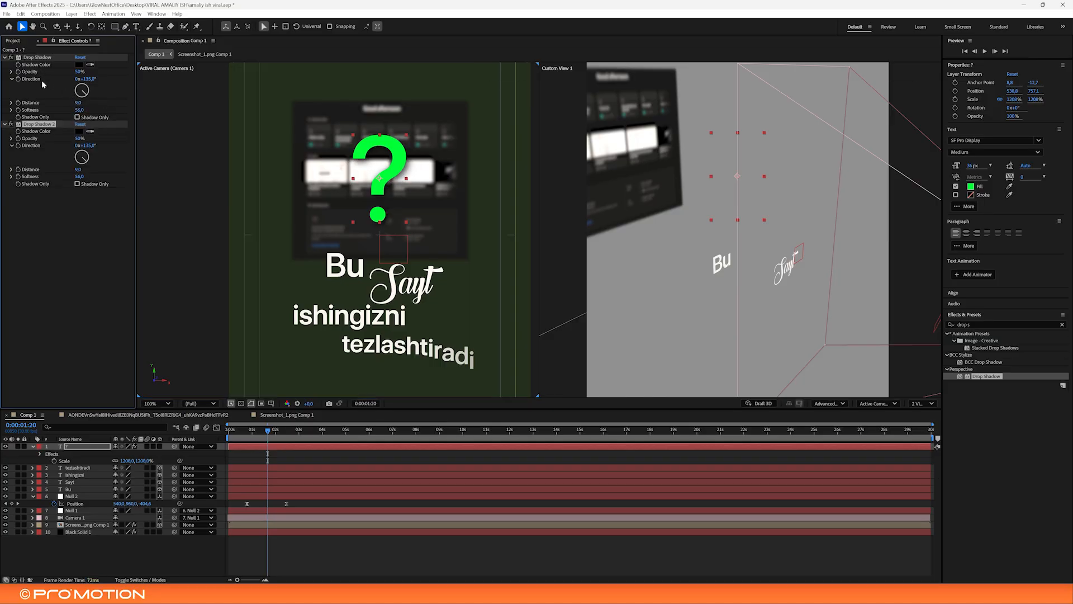
drag(78, 138, 106, 170)
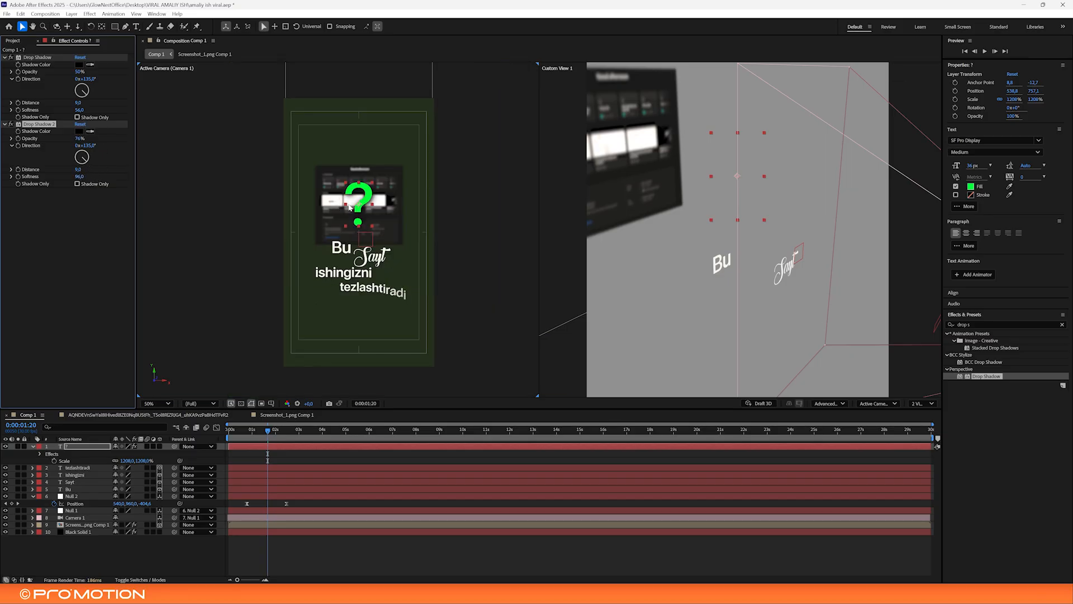
Apply the Fill effect to the question mark and move it above both Drop Shadow effects
click(1001, 325)
key(BackSpace)
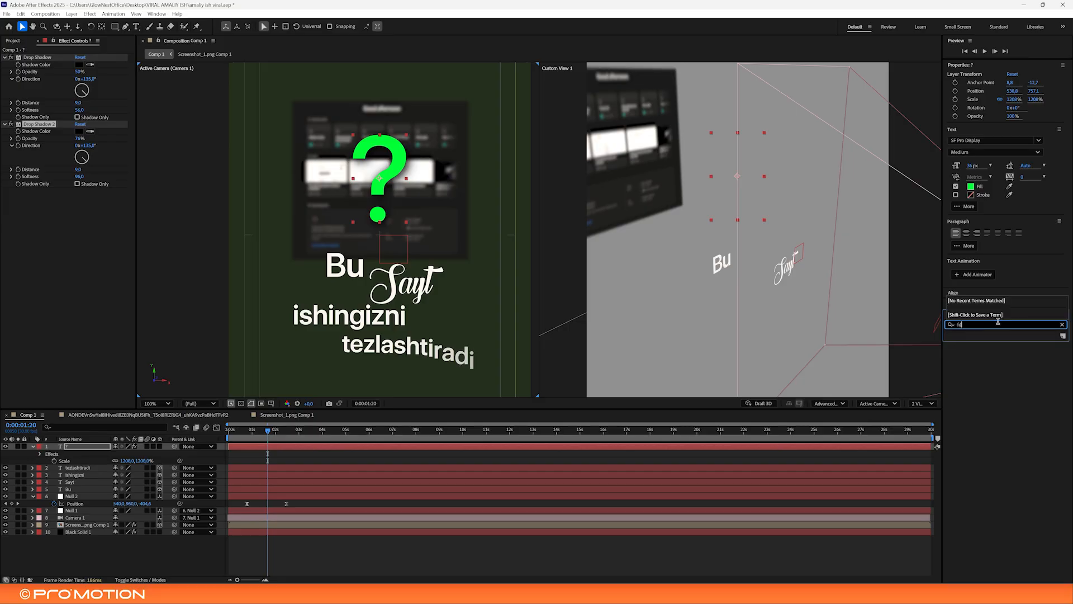
text(fill)
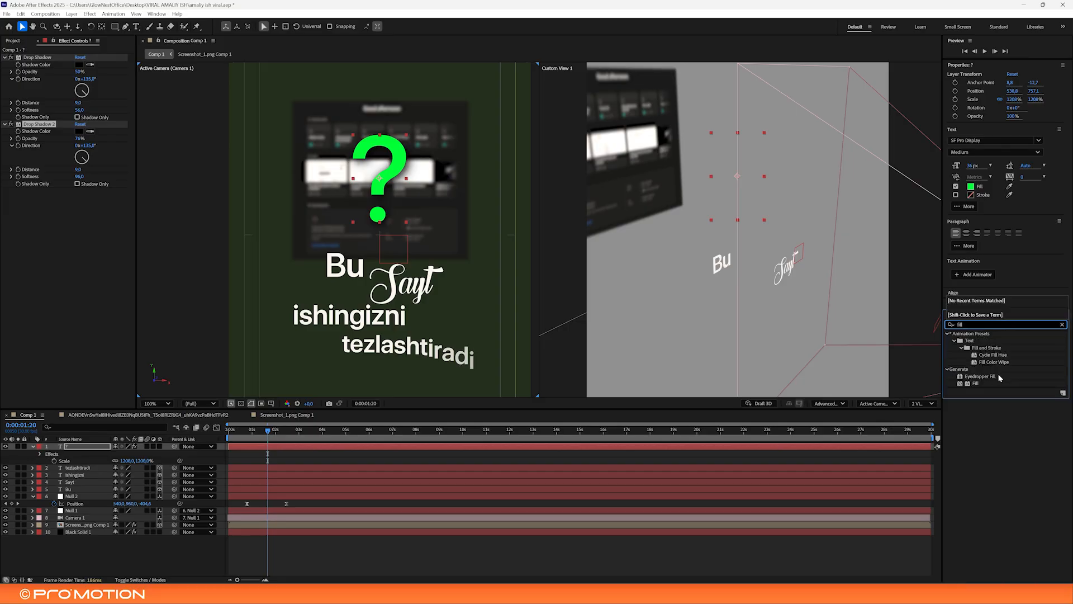
drag(975, 384, 129, 184)
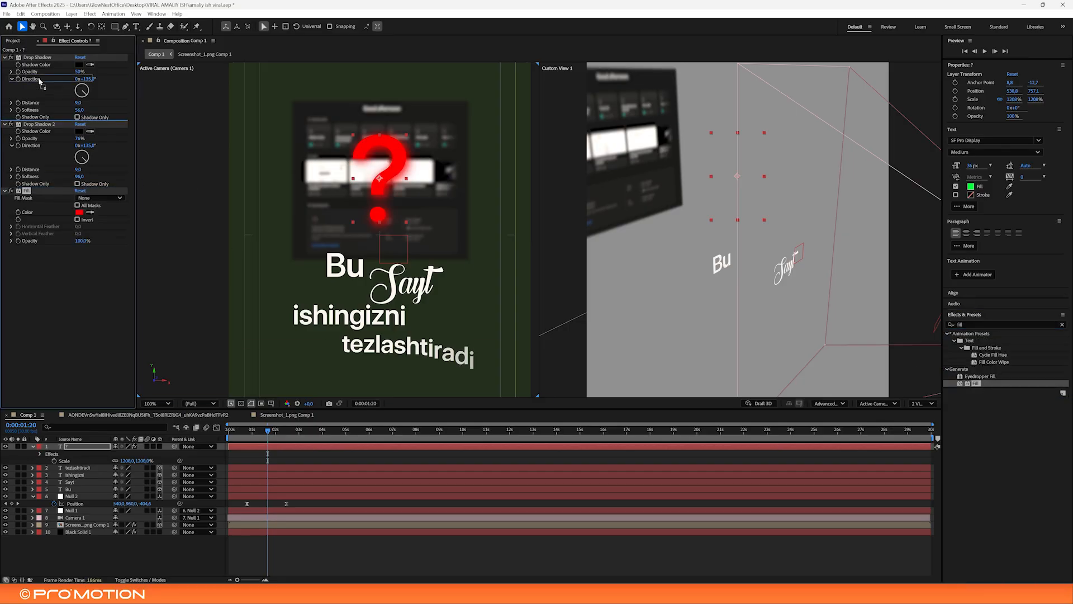
drag(43, 60, 43, 57)
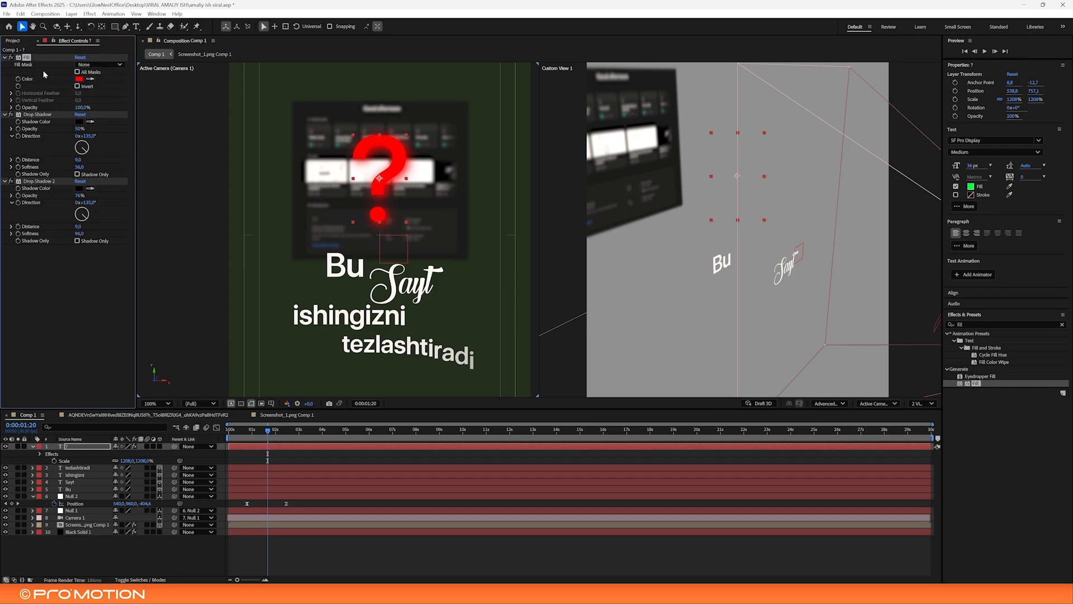
Set the question mark's Fill effect color to dark green, RGB 0, 176, 33
click(80, 80)
click(558, 309)
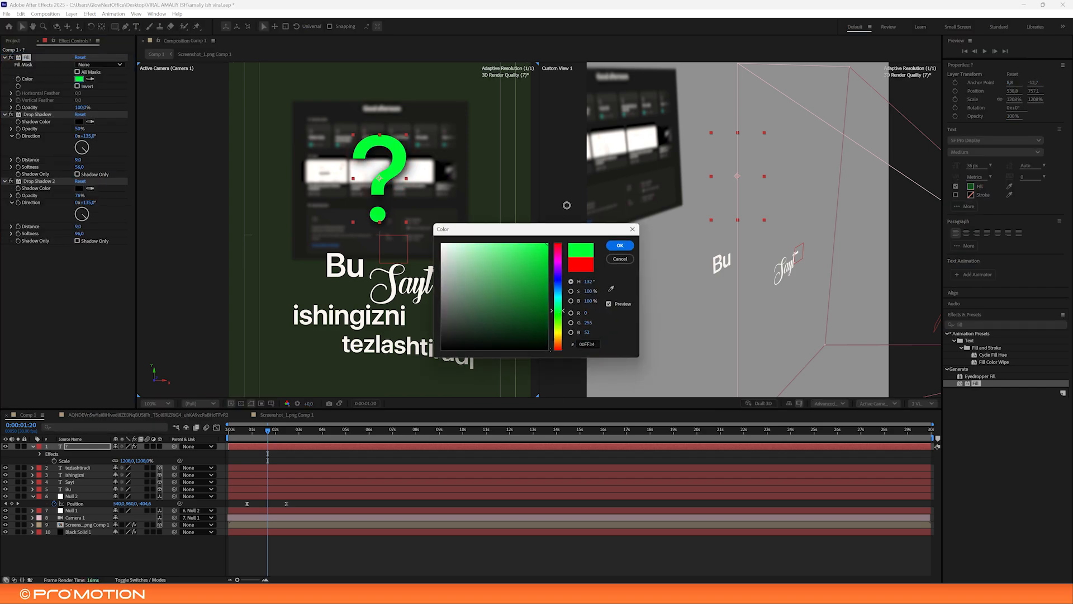
drag(559, 302, 559, 279)
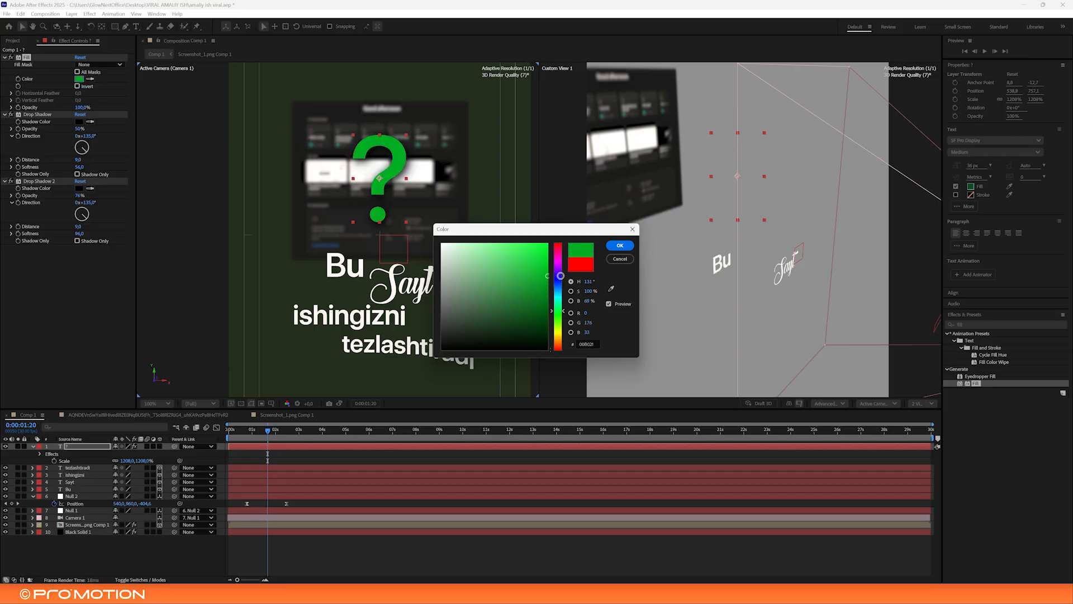
click(620, 245)
scroll(442, 246, down, 1)
Make the question mark a 3D layer, raise it to about 539, 713, and scale it to 1536%
drag(270, 432, 367, 436)
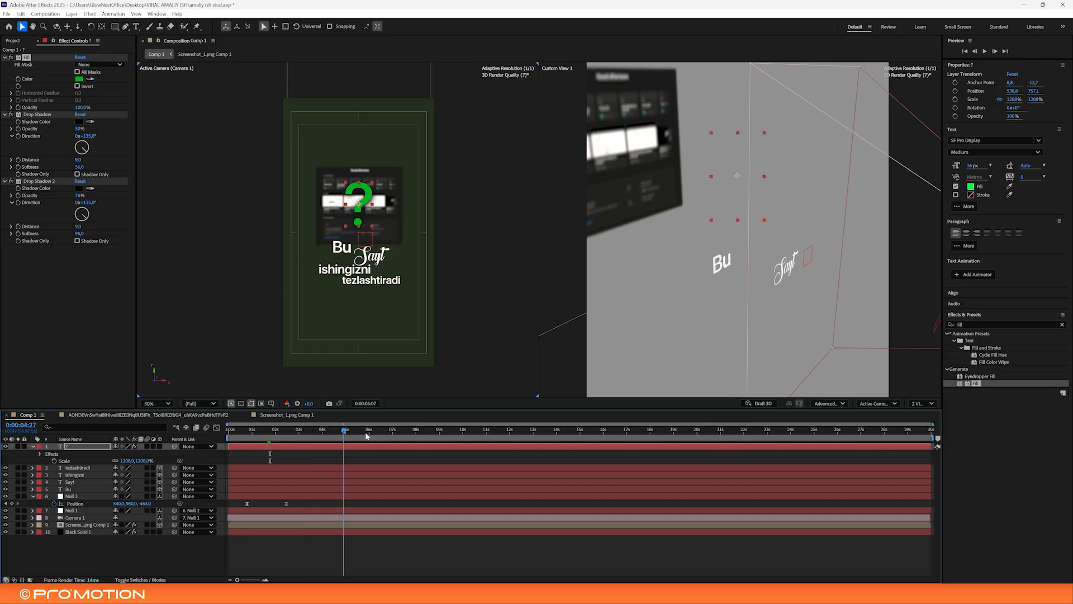
click(160, 446)
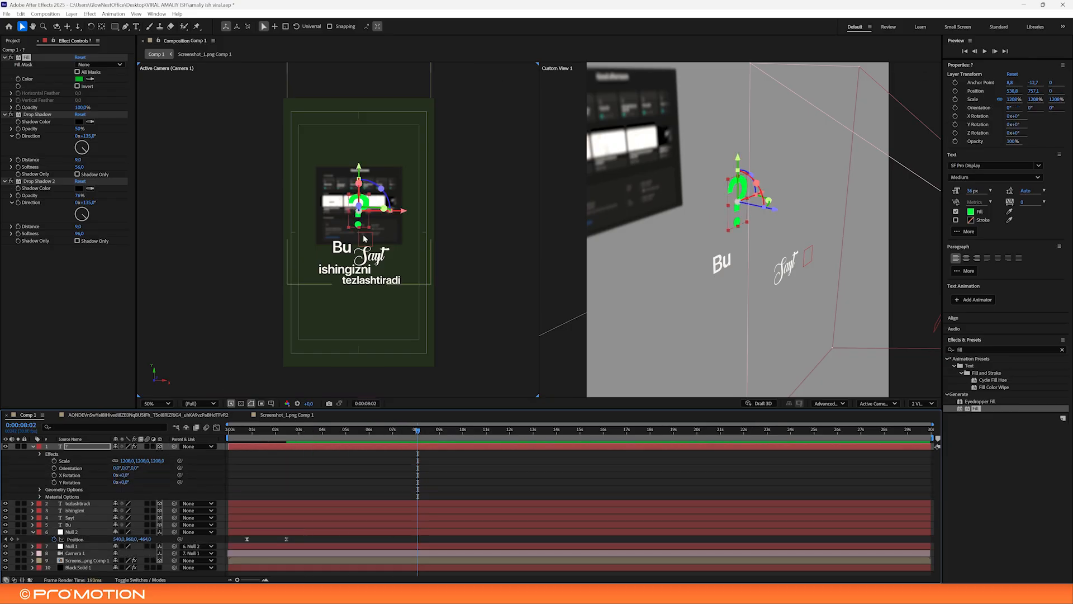
scroll(339, 229, up, 2)
drag(422, 114, 422, 94)
key(u)
key(s)
drag(158, 454, 314, 351)
scroll(313, 350, down, 2)
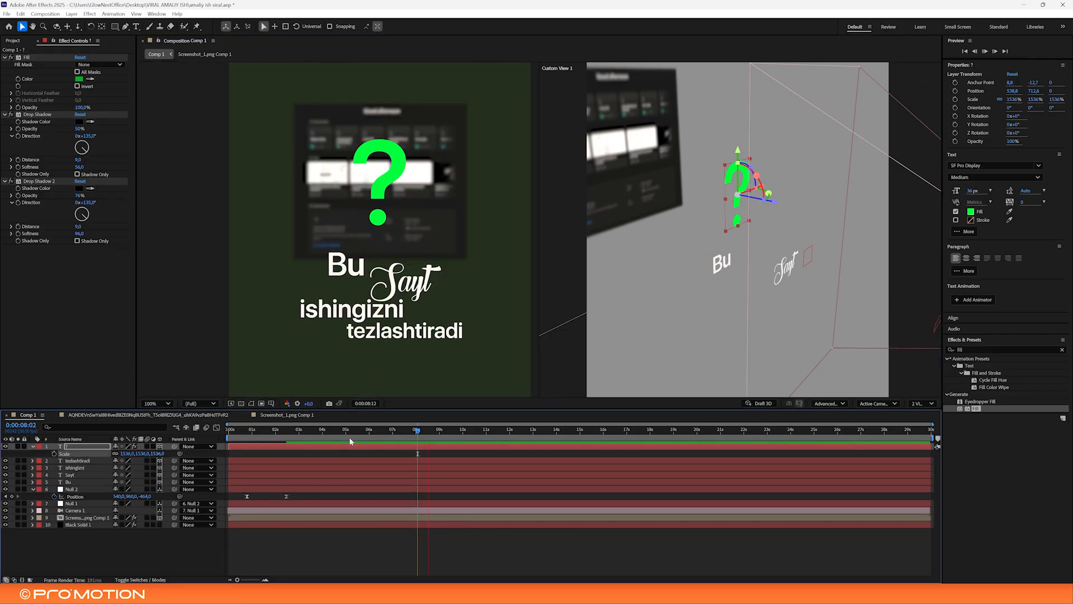
Preview the opening from the start and inspect how the 3D question mark looks around 1:21
click(231, 430)
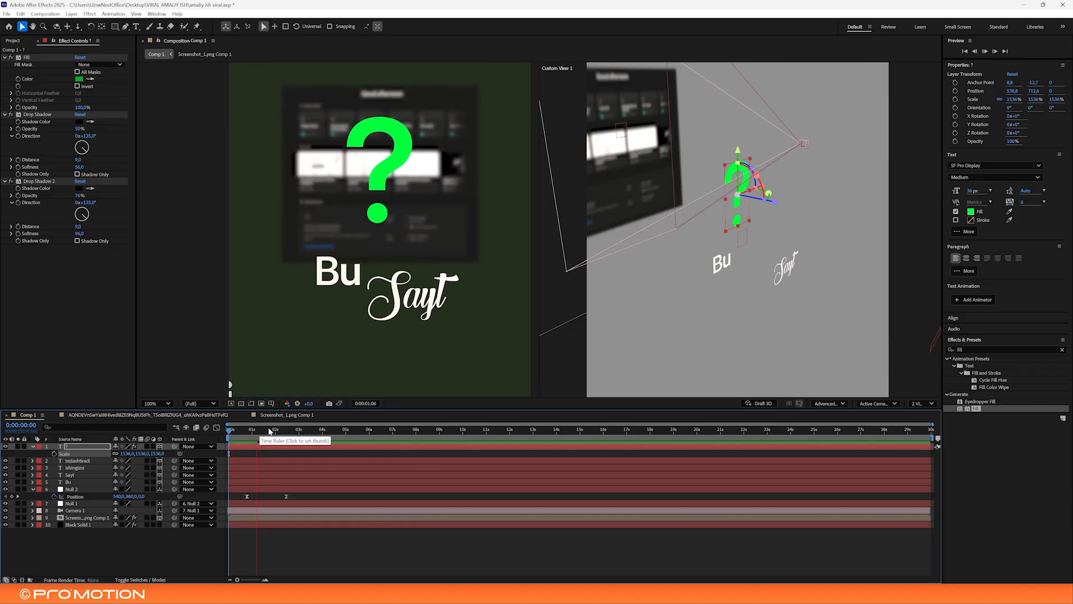
drag(268, 429, 219, 429)
key(space)
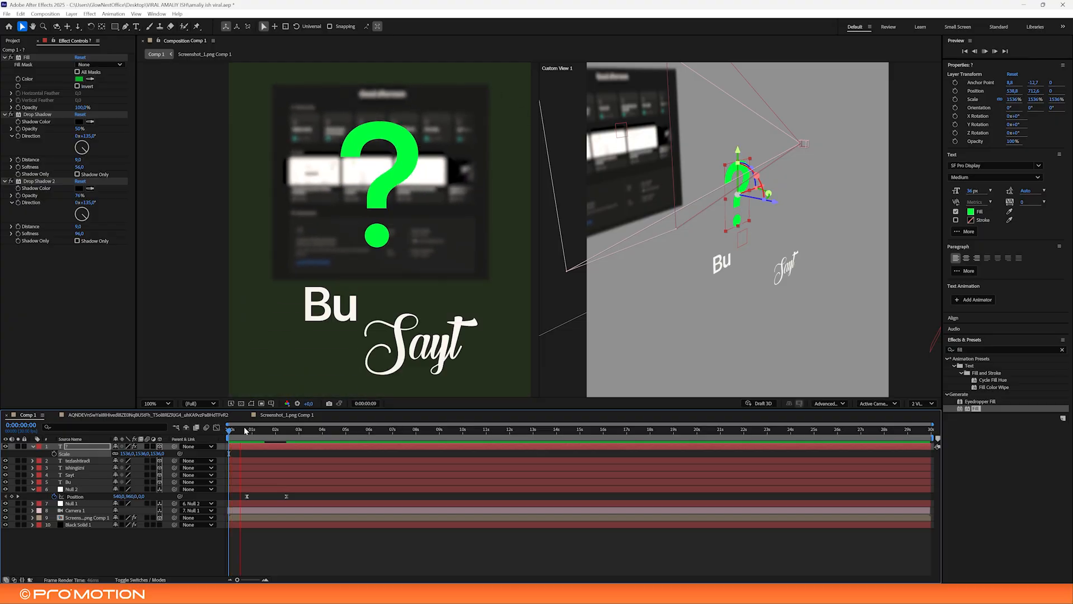
scroll(295, 330, down, 1)
key(space)
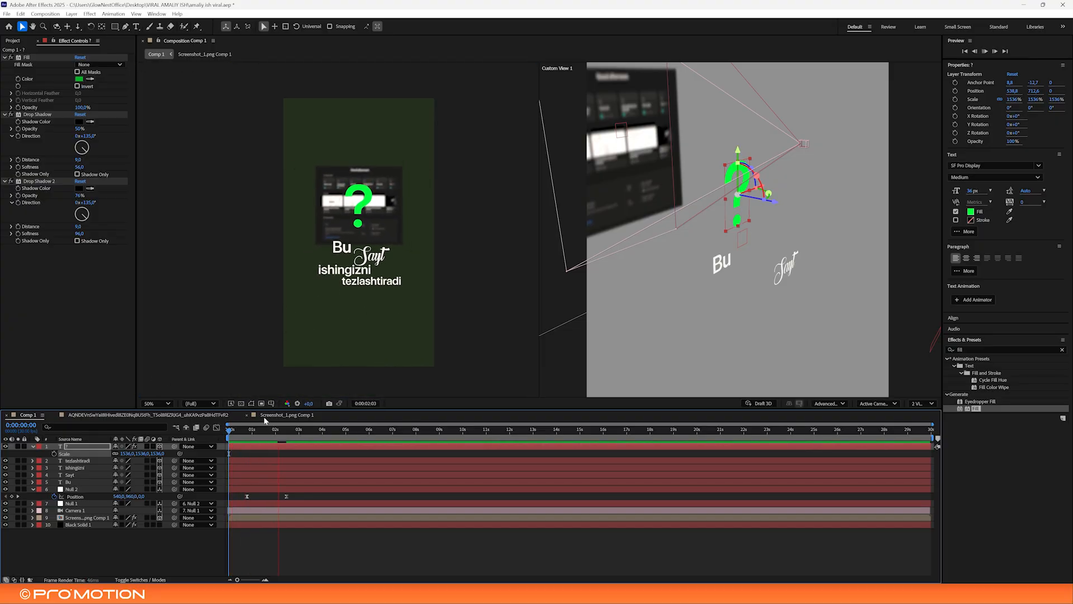
key(space)
mouse_move(242, 435)
mouse_down()
mouse_move(285, 436)
mouse_move(252, 439)
mouse_up()
key(space)
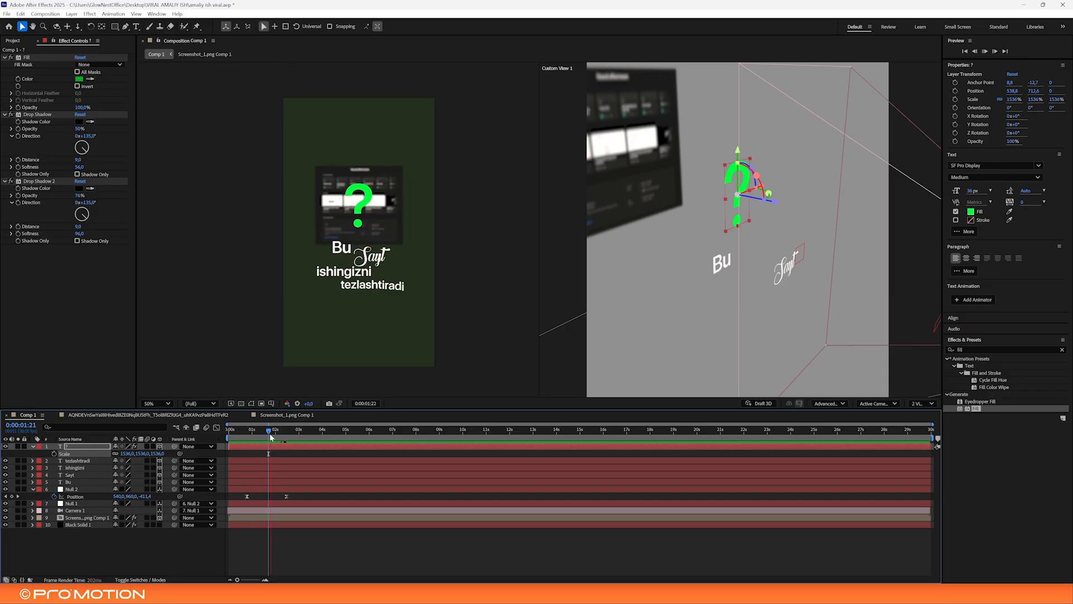
drag(284, 439, 269, 436)
scroll(338, 230, up, 1)
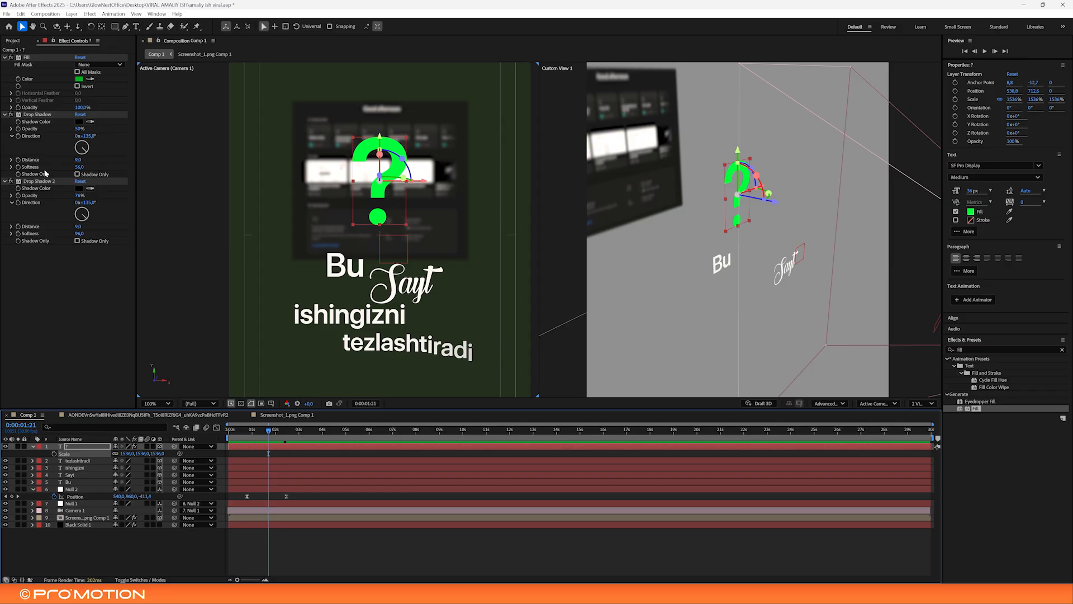
Switch the composition's 3D renderer to Classic 3D and preview the opening from the start
click(37, 114)
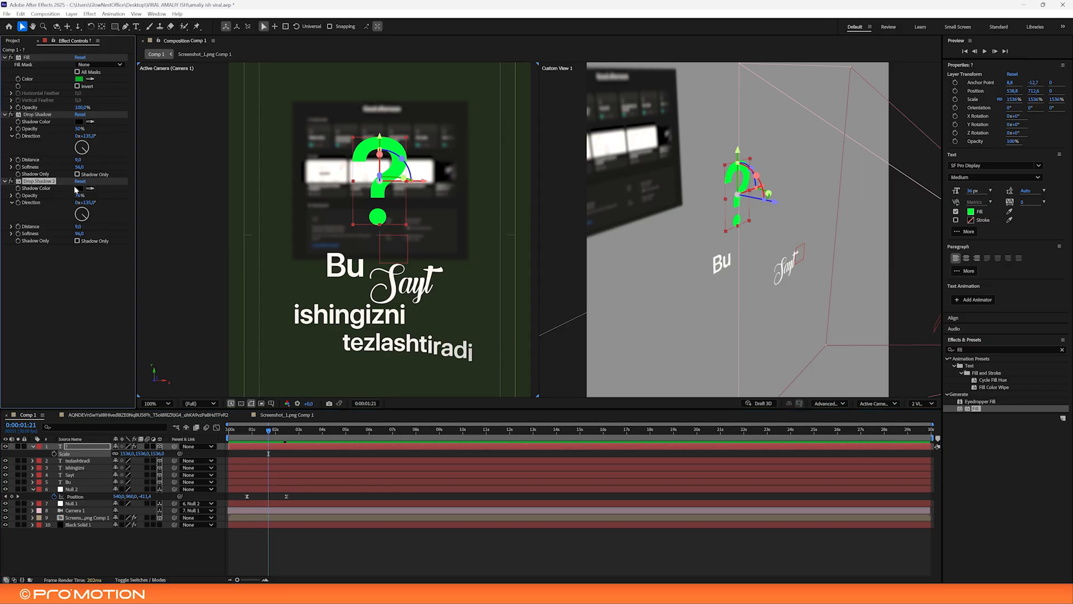
click(829, 403)
click(831, 413)
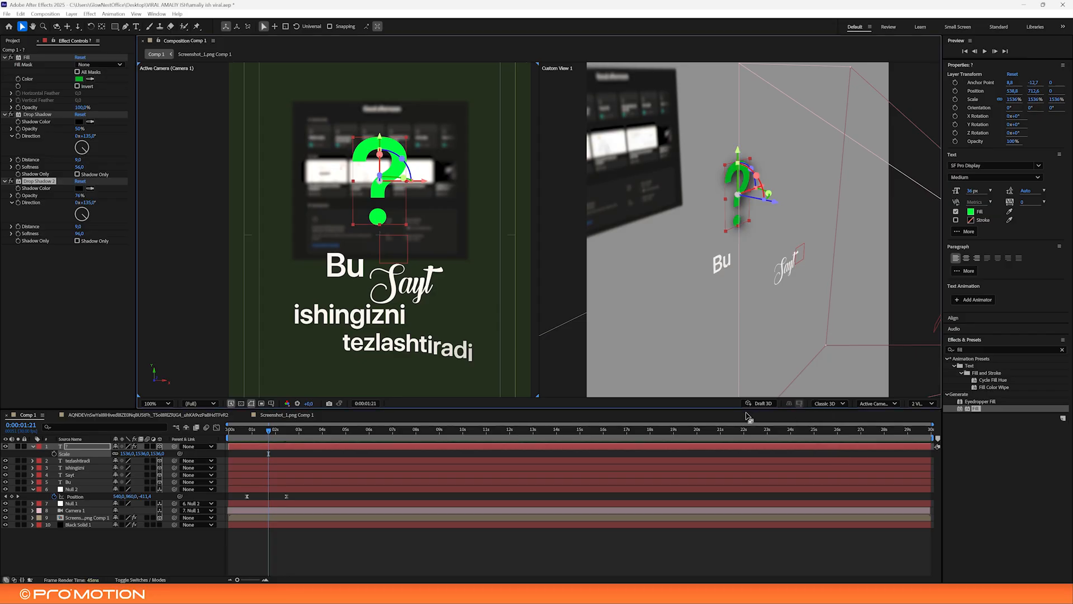
drag(257, 434, 220, 432)
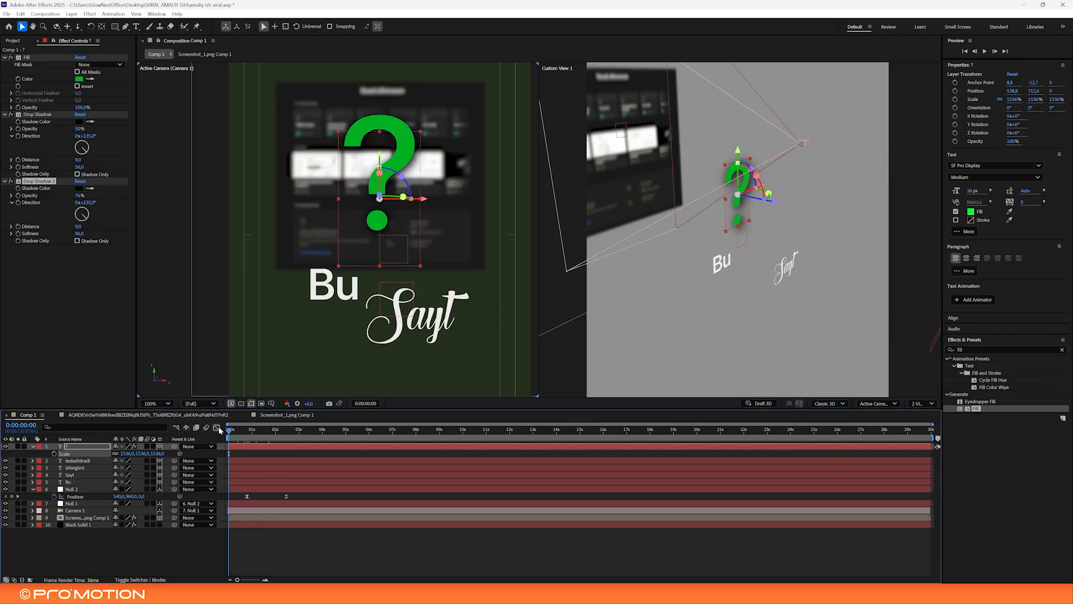
scroll(350, 320, down, 1)
key(space)
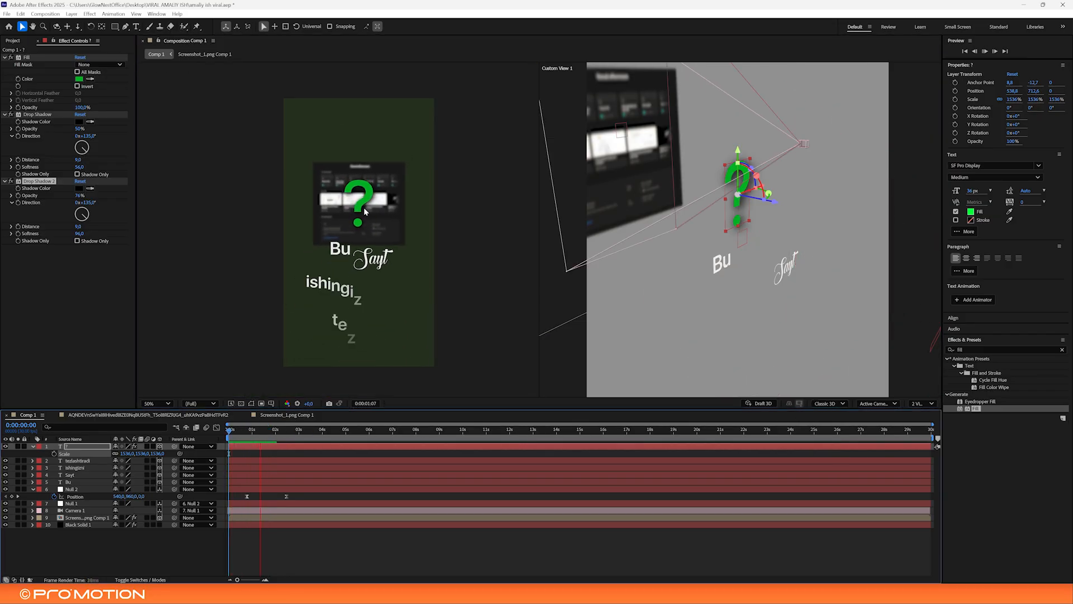
Replay the composition's opening from the start and inspect how the question mark and captions appear during the camera move
key(space)
scroll(360, 244, up, 2)
drag(277, 430, 234, 426)
key(space)
click(211, 415)
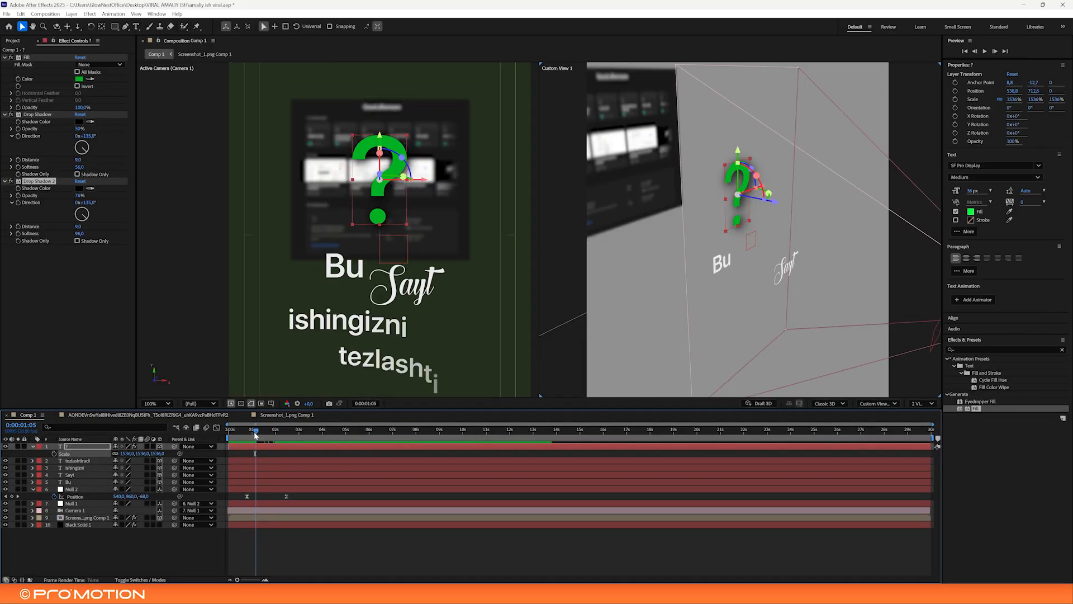
drag(233, 432, 228, 432)
key(space)
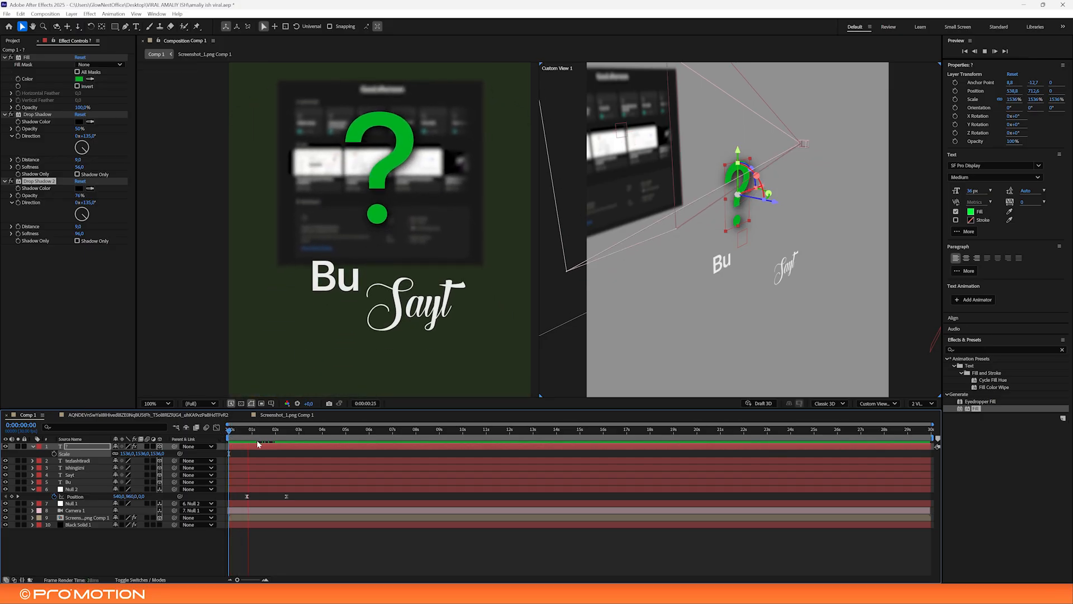
Scrub through the first second of the reference video to examine how its blurred text enters
drag(273, 440, 225, 435)
scroll(350, 322, down, 2)
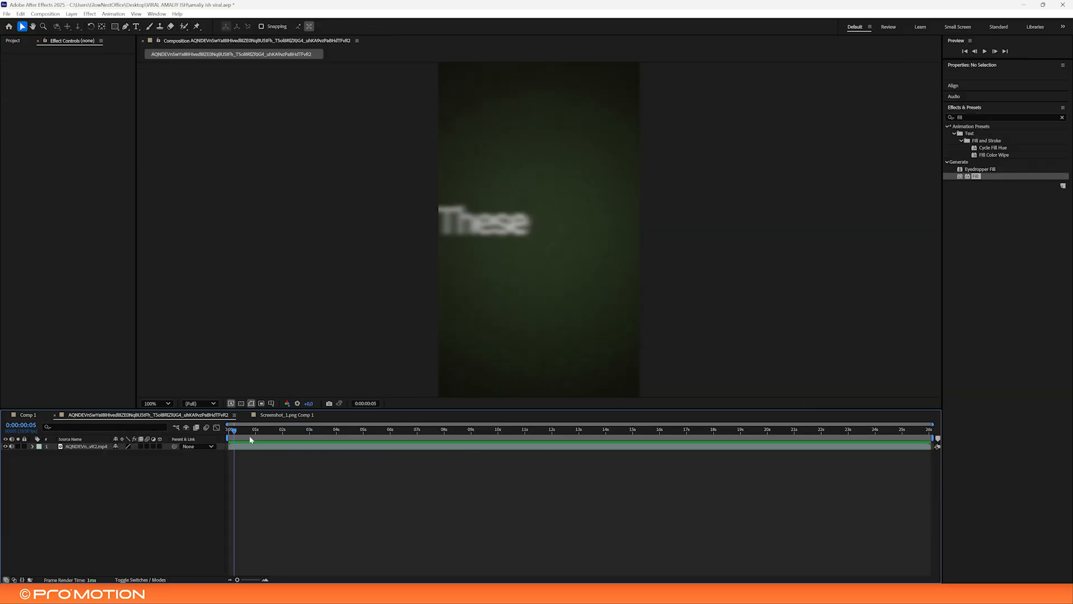
mouse_move(239, 434)
mouse_down()
mouse_move(230, 429)
mouse_move(275, 436)
mouse_move(252, 430)
mouse_up()
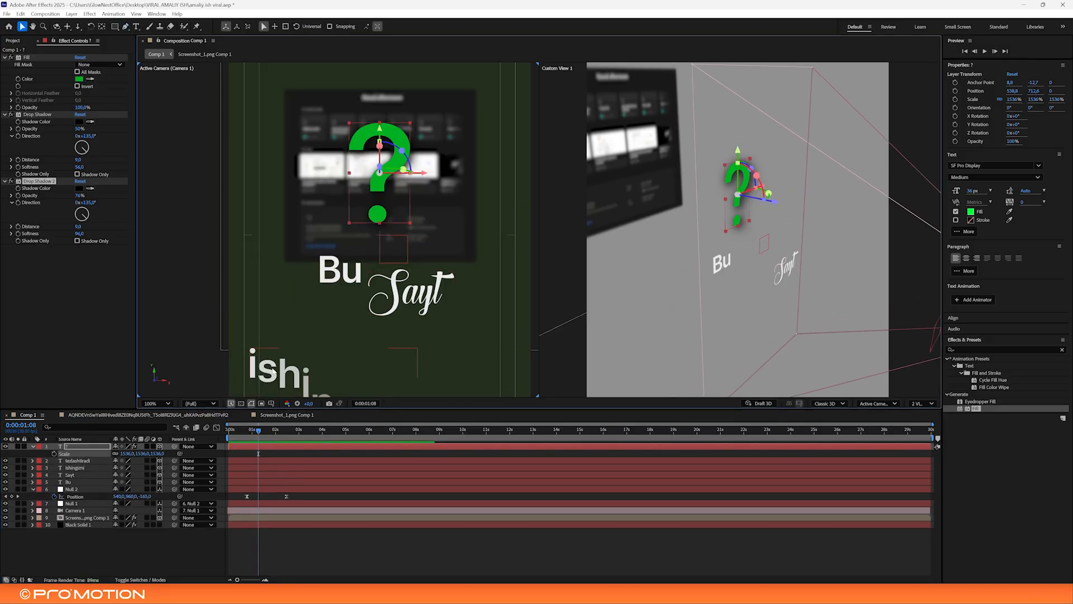
Add a Blur property to Animator 1 of the "ishingizni" caption layer
click(311, 351)
scroll(310, 351, down, 2)
click(33, 468)
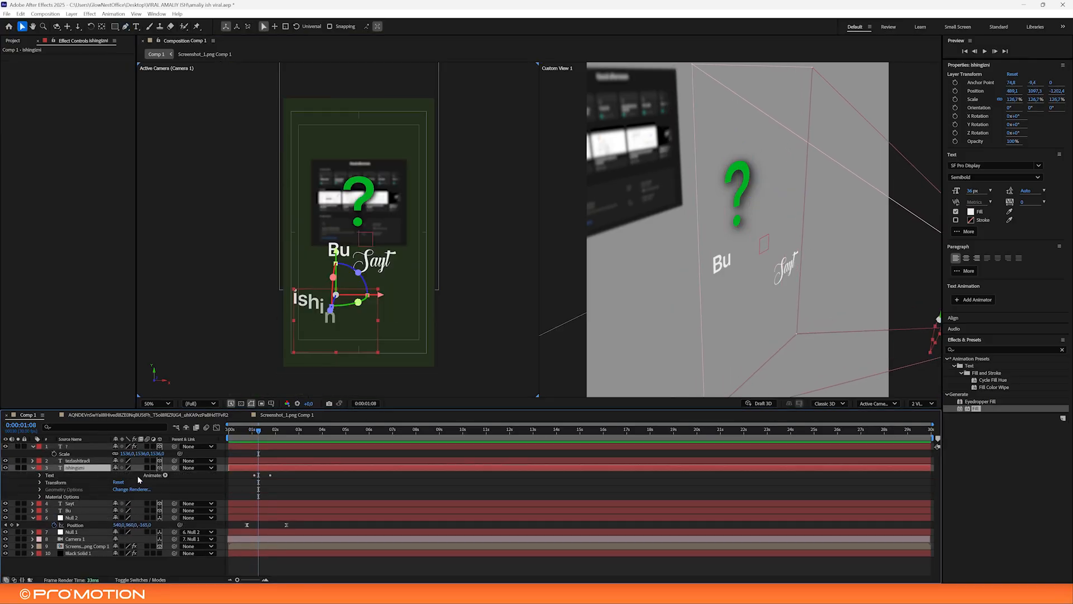
click(165, 475)
click(37, 479)
click(40, 478)
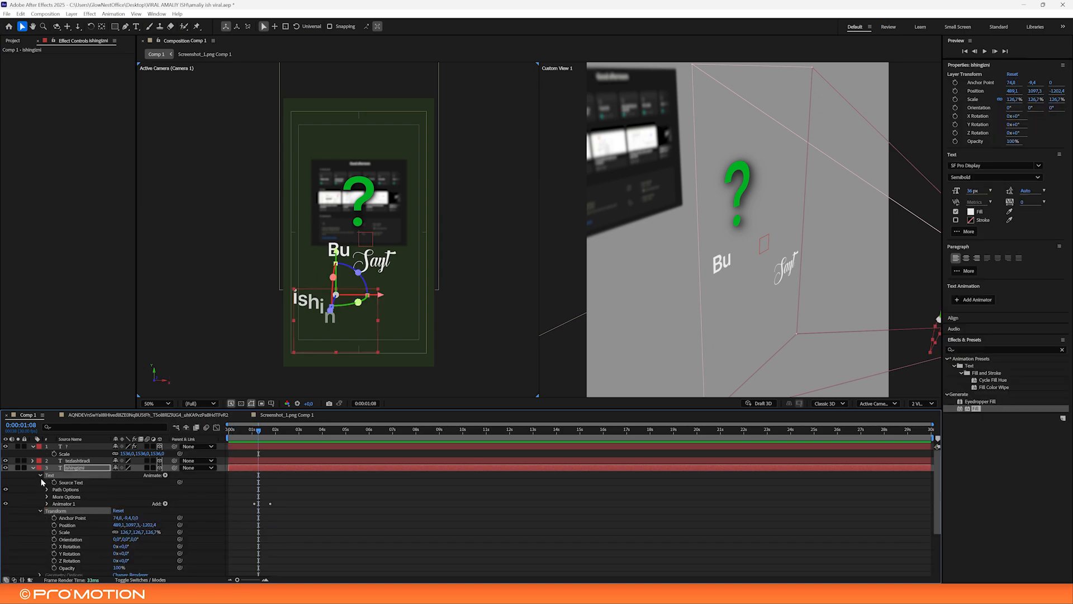
click(69, 503)
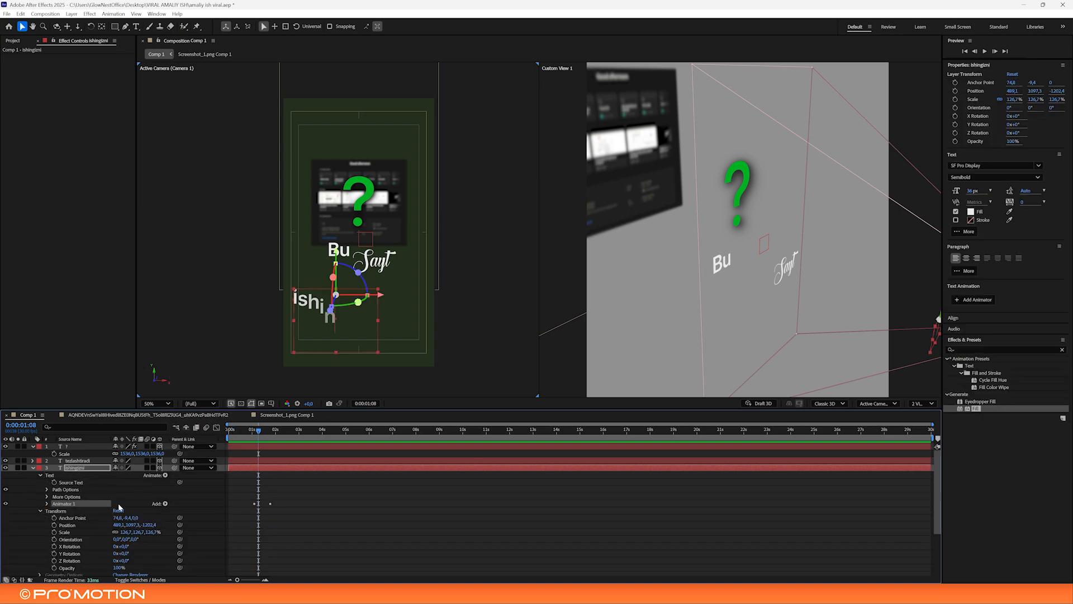
click(165, 504)
mouse_move(185, 503)
click(242, 507)
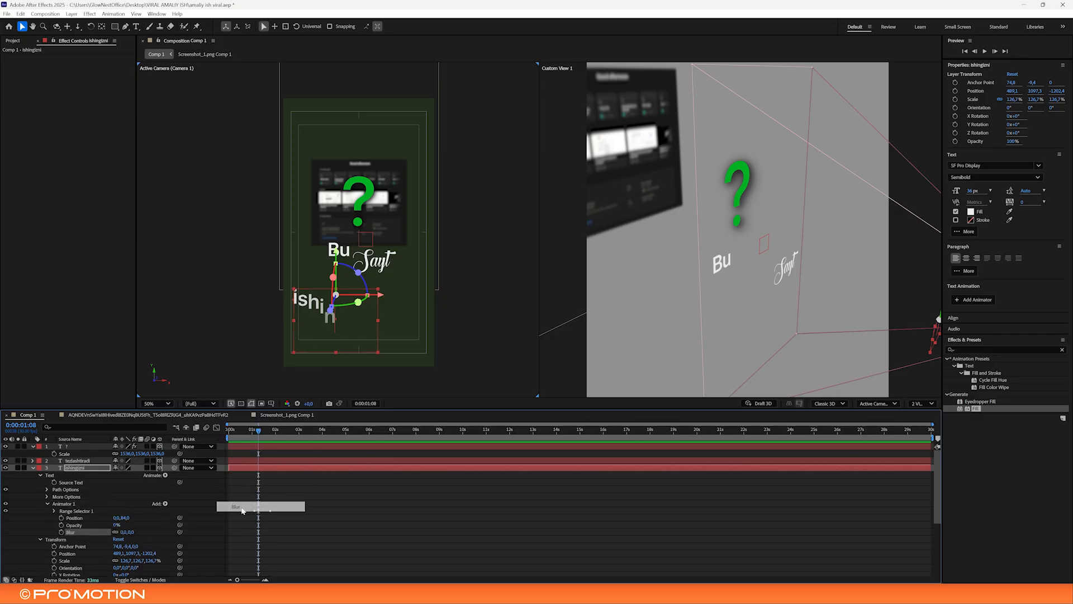
Set the "ishingizni" animator's Blur to 30, 30 and preview the caption's entrance
scroll(130, 524, down, 2)
drag(130, 510, 146, 509)
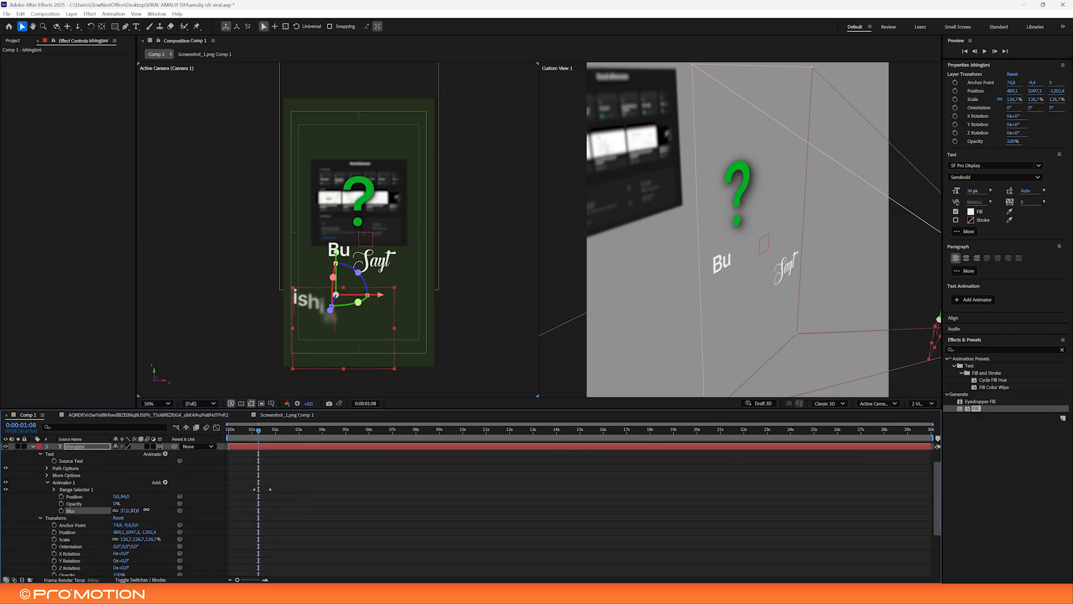
key(space)
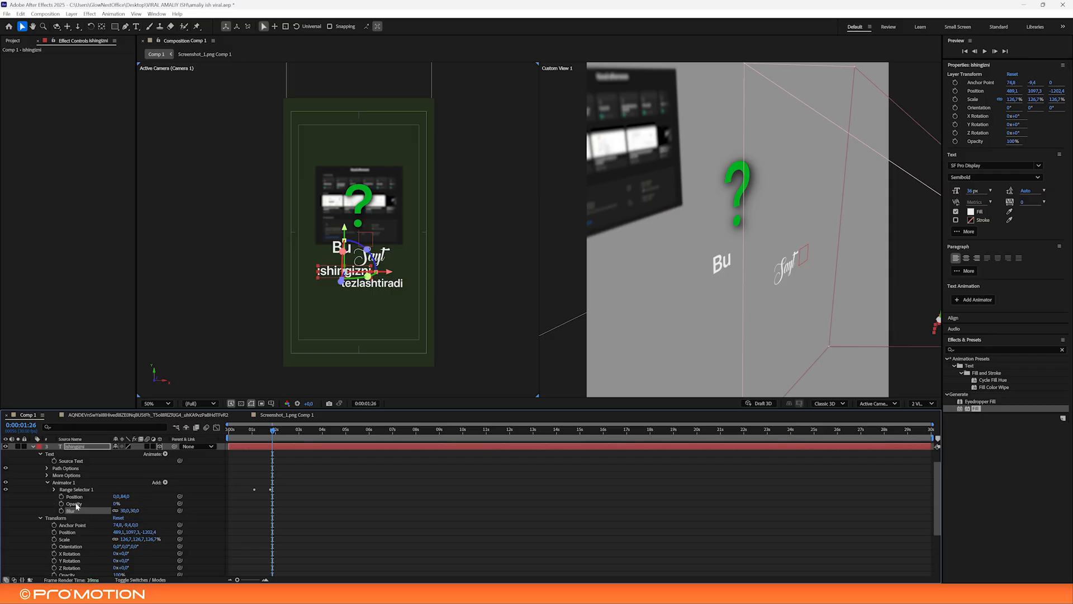
Paste the 30, 30 text Blur from the "ishingizni" caption onto the "tezlashtiradi" caption layer
click(33, 446)
click(101, 462)
key(ctrl+v)
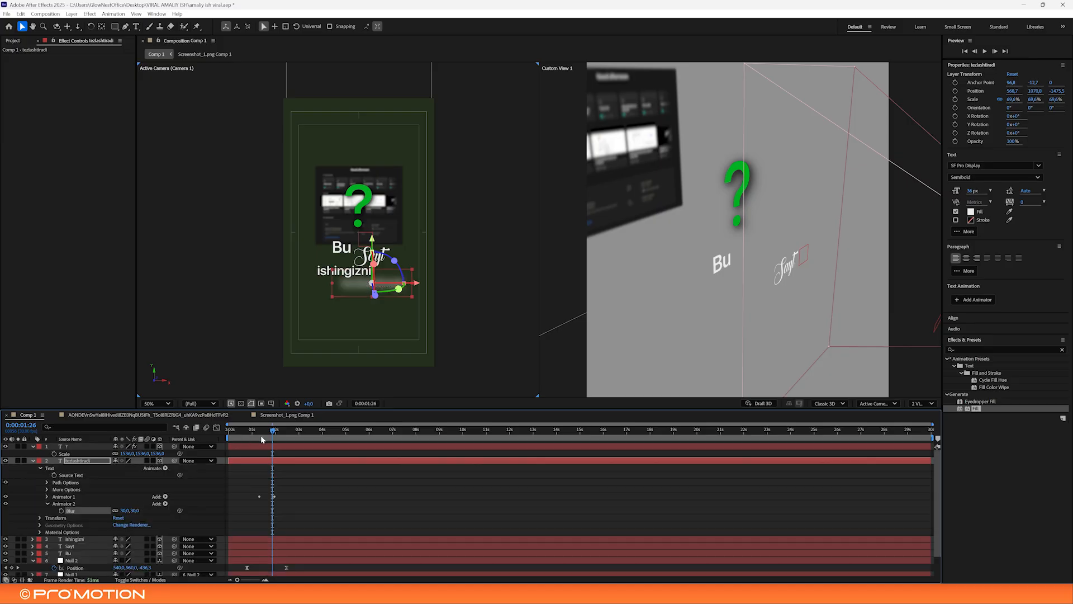
Replace the separate blur animator on the tezlashtiradi text with a Blur property of 46 inside Animator 1
mouse_move(271, 444)
mouse_down()
mouse_move(297, 440)
mouse_move(253, 435)
mouse_move(274, 440)
mouse_up()
key(ctrl+z)
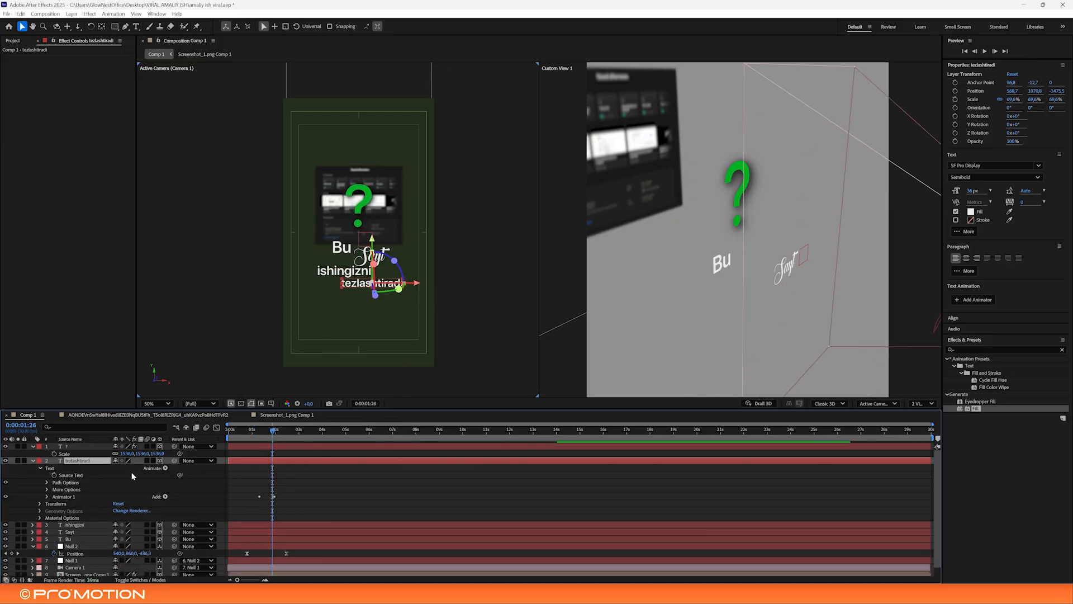
click(47, 497)
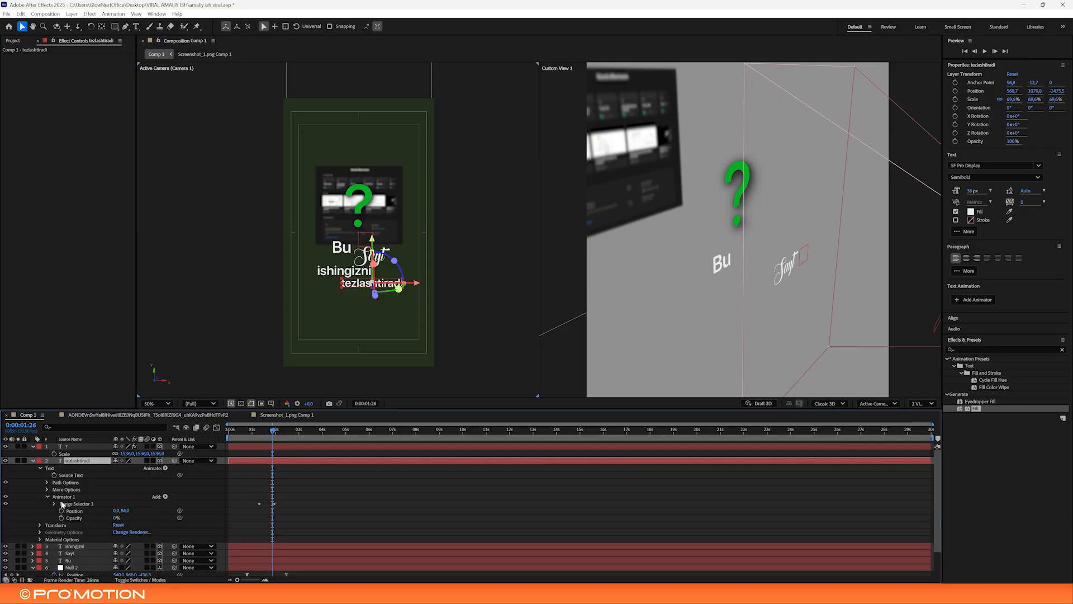
click(165, 496)
mouse_move(190, 497)
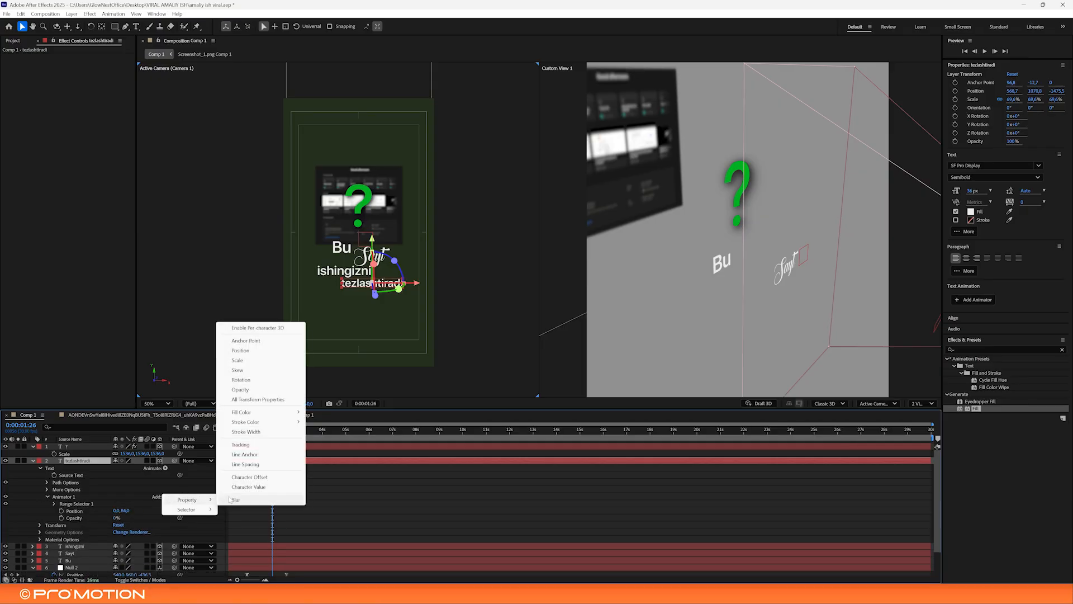
click(226, 499)
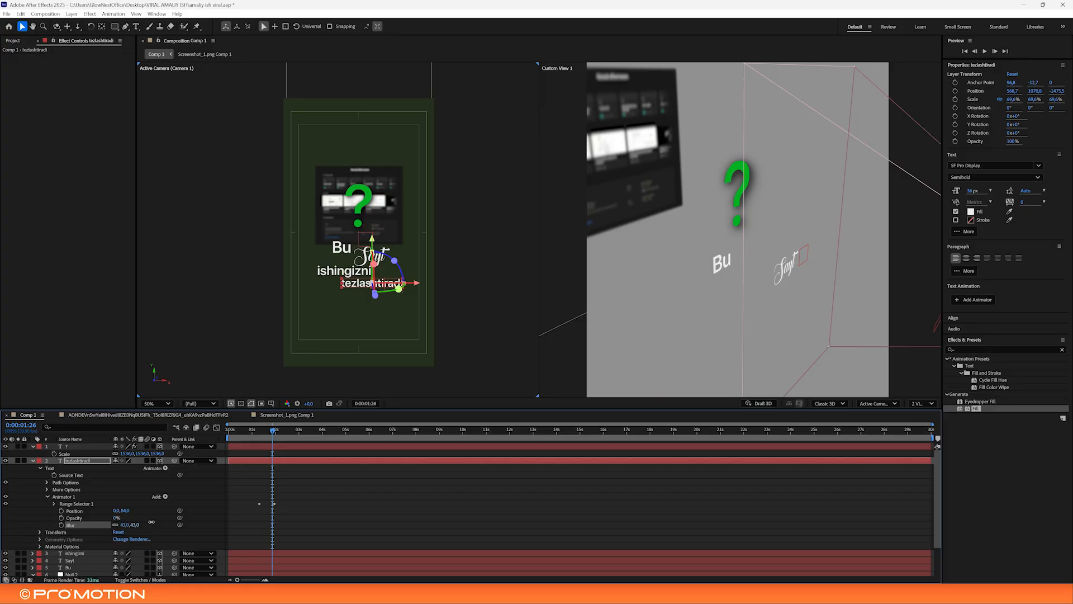
click(261, 437)
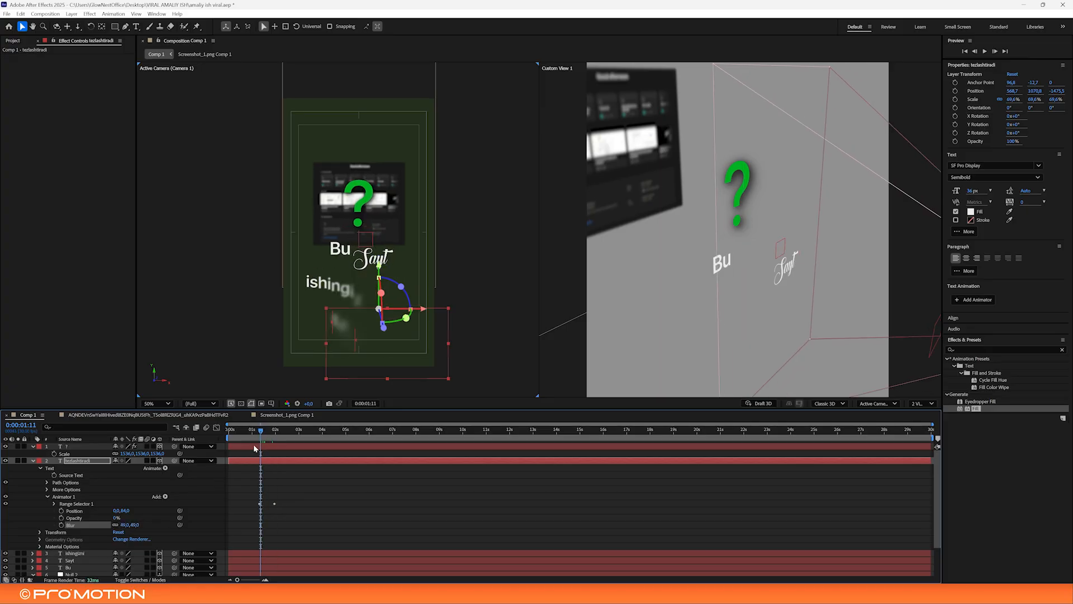
drag(134, 523, 135, 524)
Collapse the layer properties and play back the composition from the start to check the blurred text entrance
key(space)
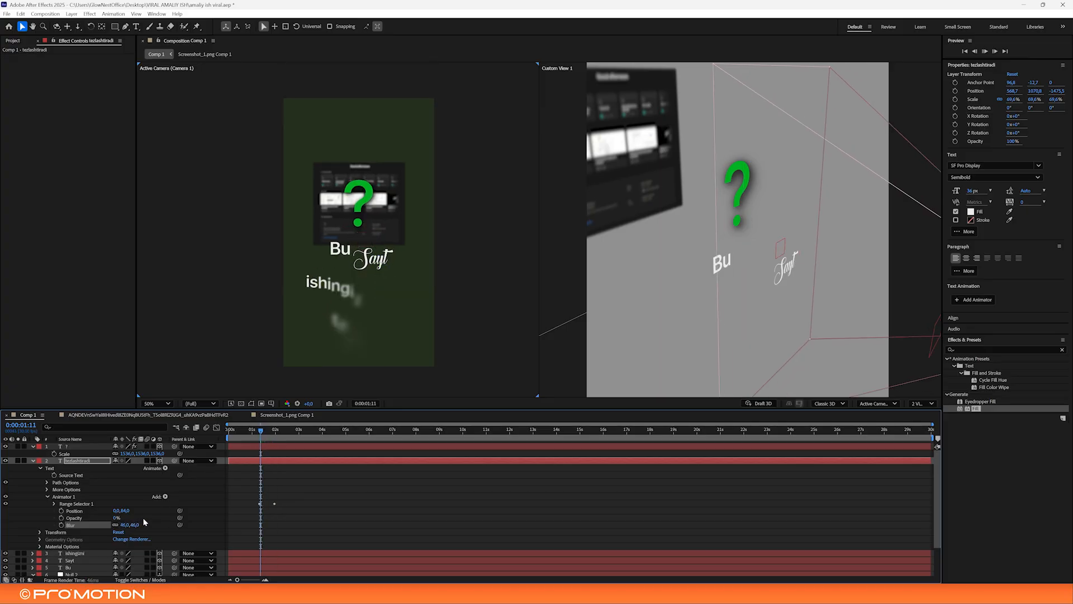
key(space)
key(space)
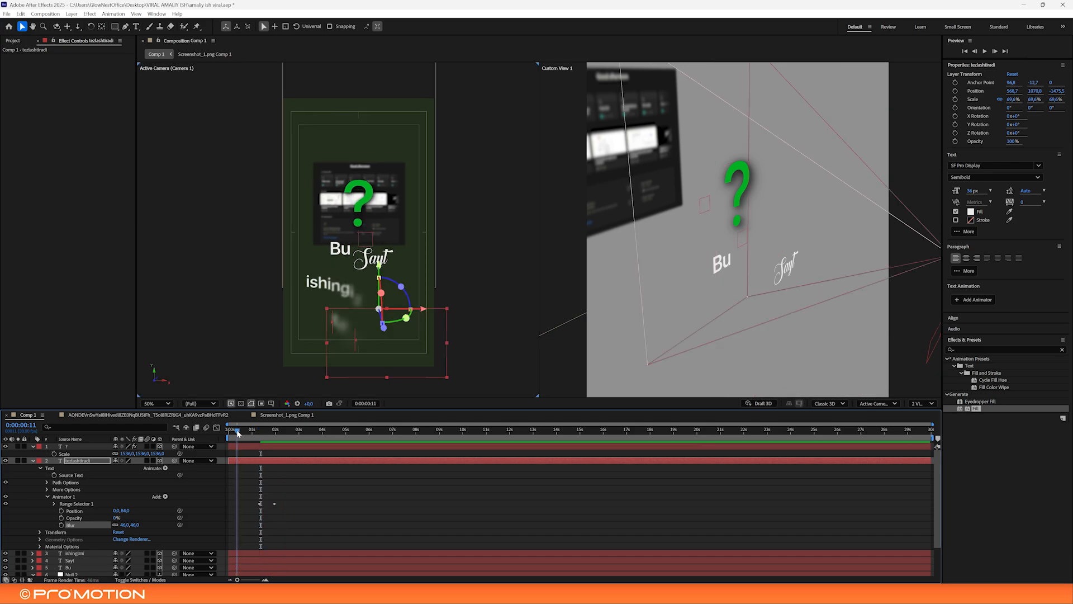
click(305, 507)
key(u)
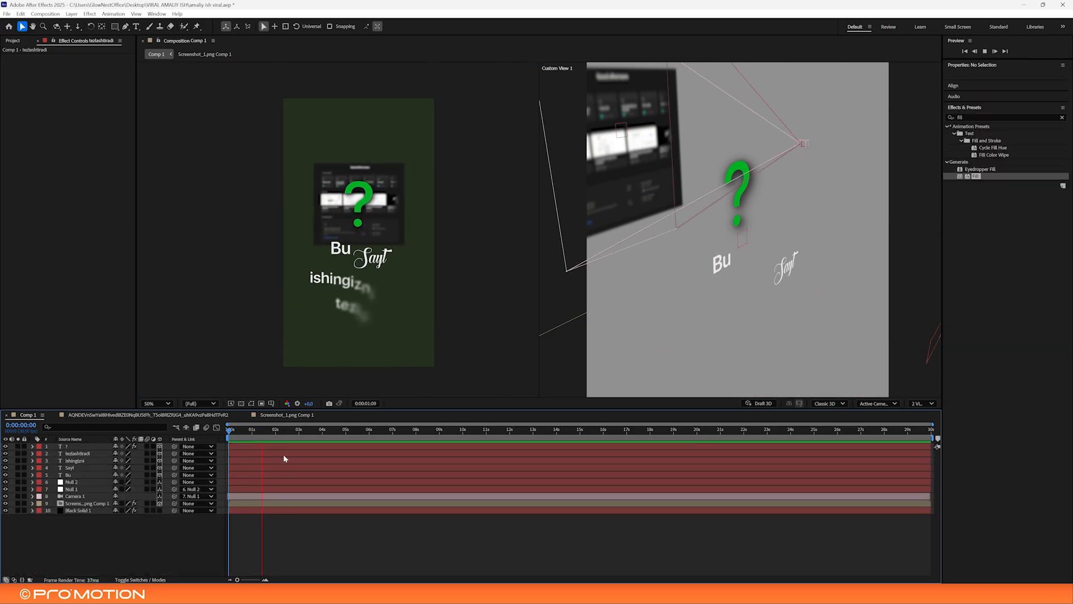
key(space)
key(space)
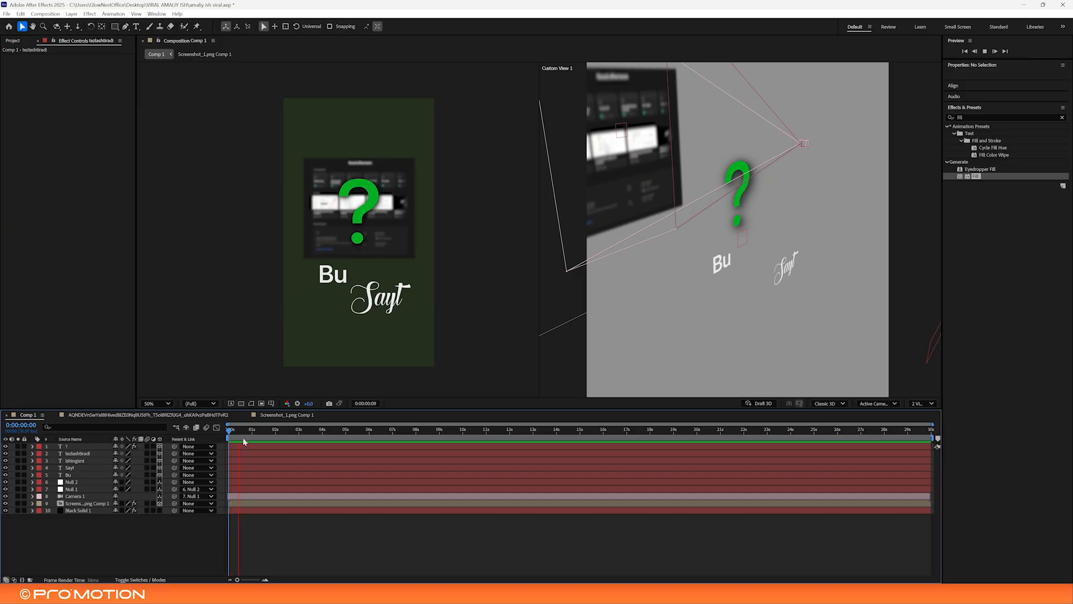
click(266, 431)
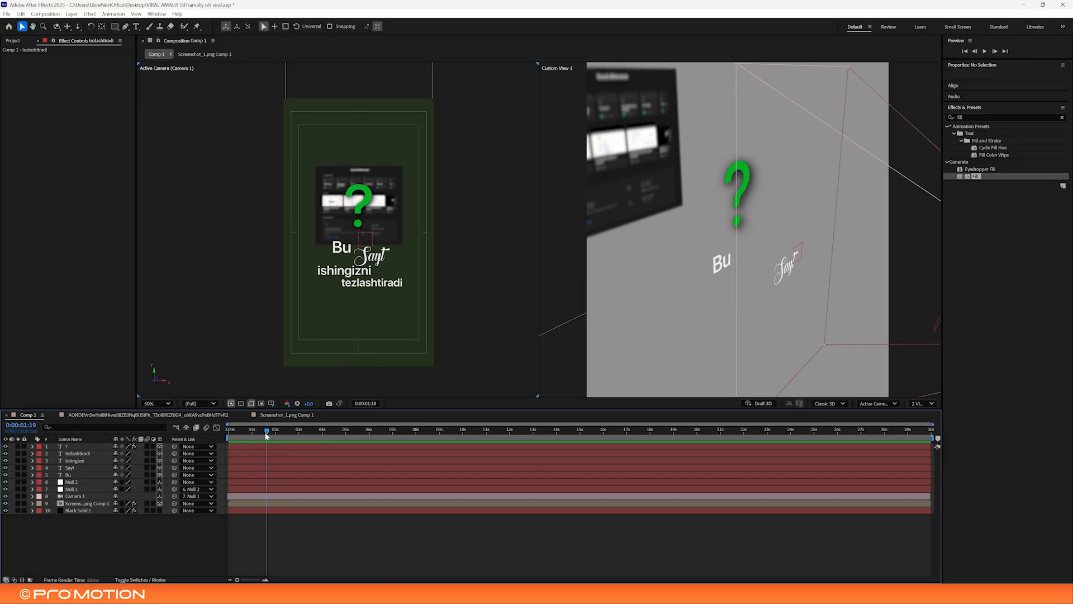
At 0:00:02:18, enlarge the tezlashtiradi text layer to a scale of 92.6%
drag(237, 432, 289, 434)
scroll(804, 321, down, 1)
drag(804, 321, 747, 319)
click(379, 281)
click(343, 289)
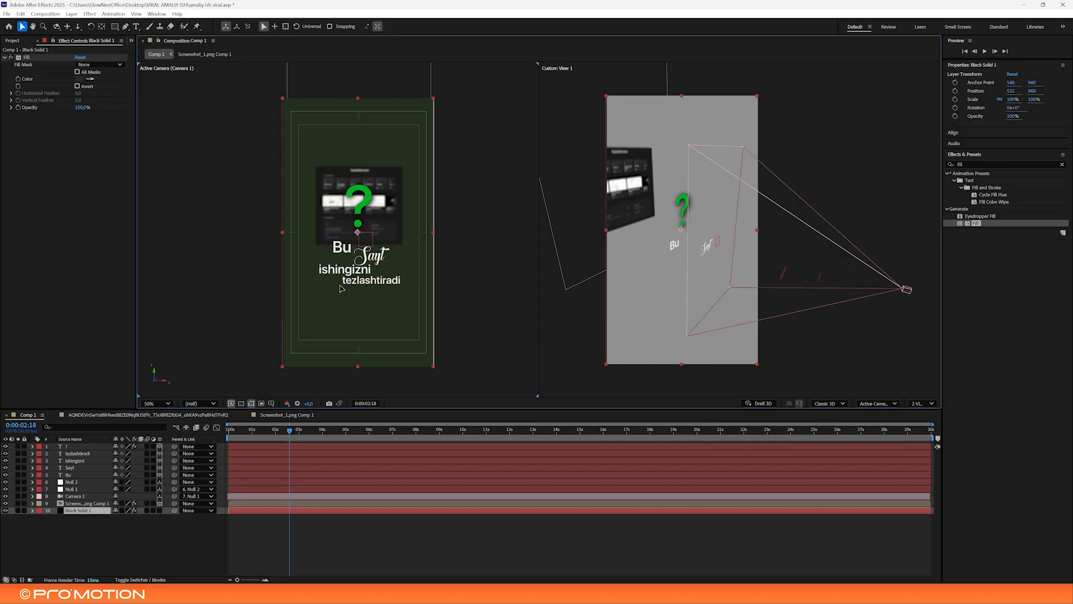
key(/)
click(79, 453)
key(s)
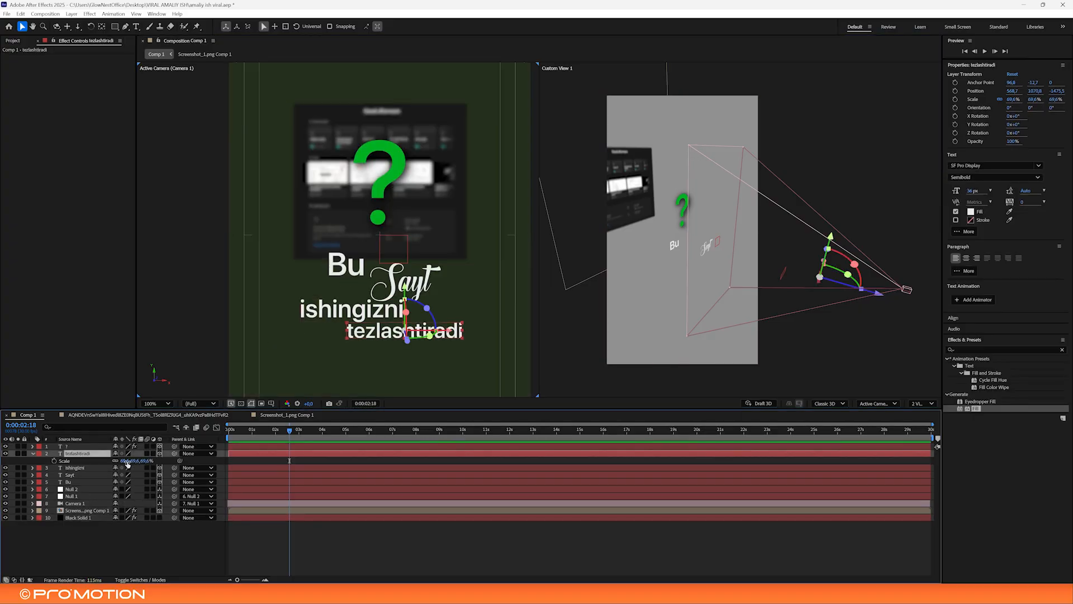
drag(134, 460, 145, 460)
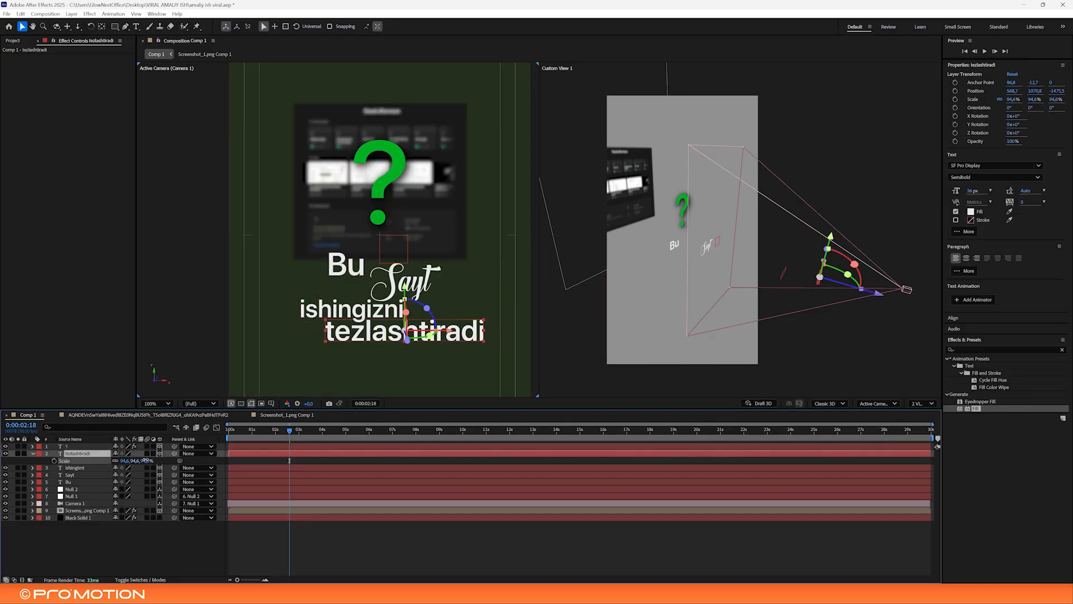
Play back the animation repeatedly from its beginning to check the size and entrance of the tezlashtiradi text
drag(271, 432, 235, 432)
scroll(390, 328, down, 1)
key(space)
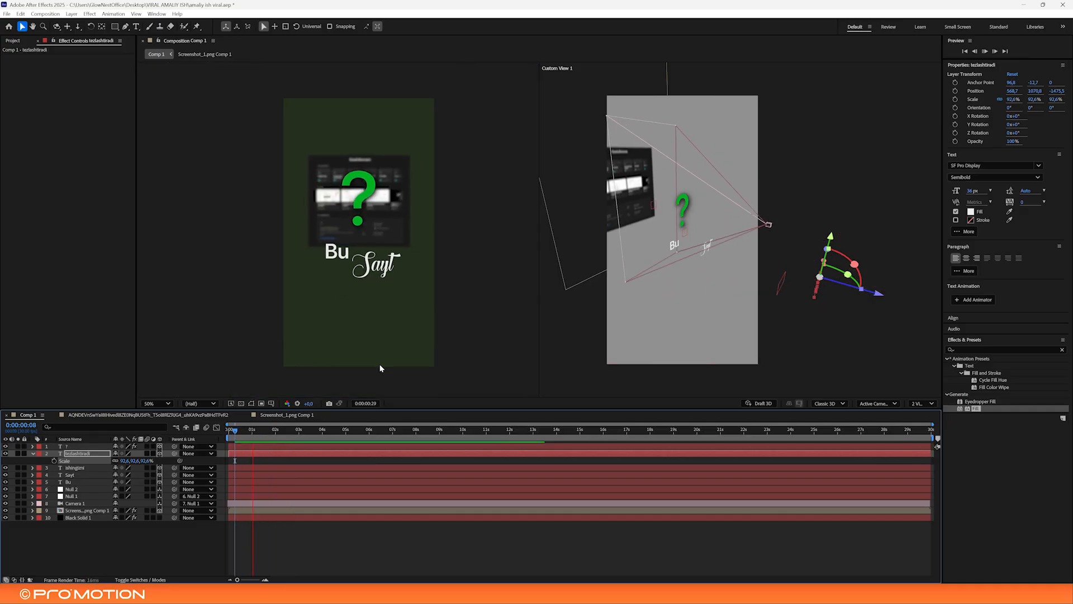
key(space)
drag(242, 431, 228, 430)
key(space)
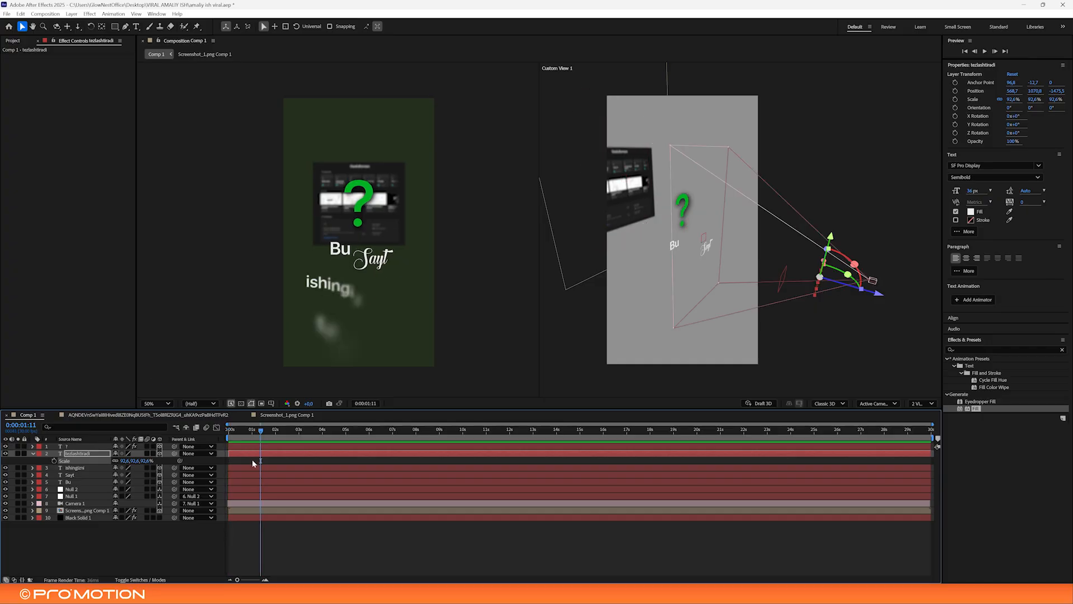
click(253, 457)
drag(253, 457, 228, 434)
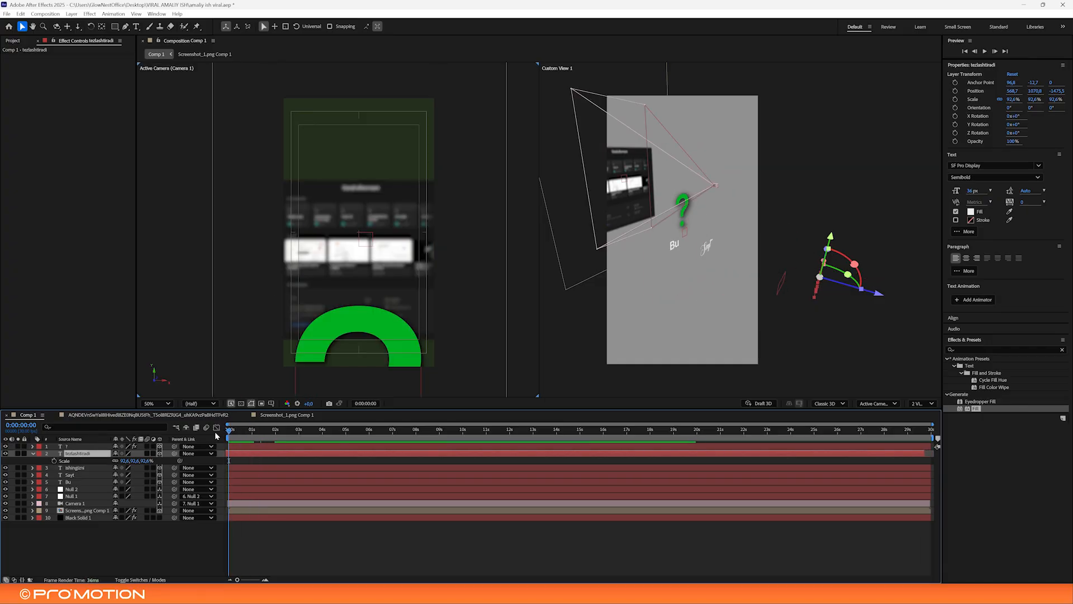
key(space)
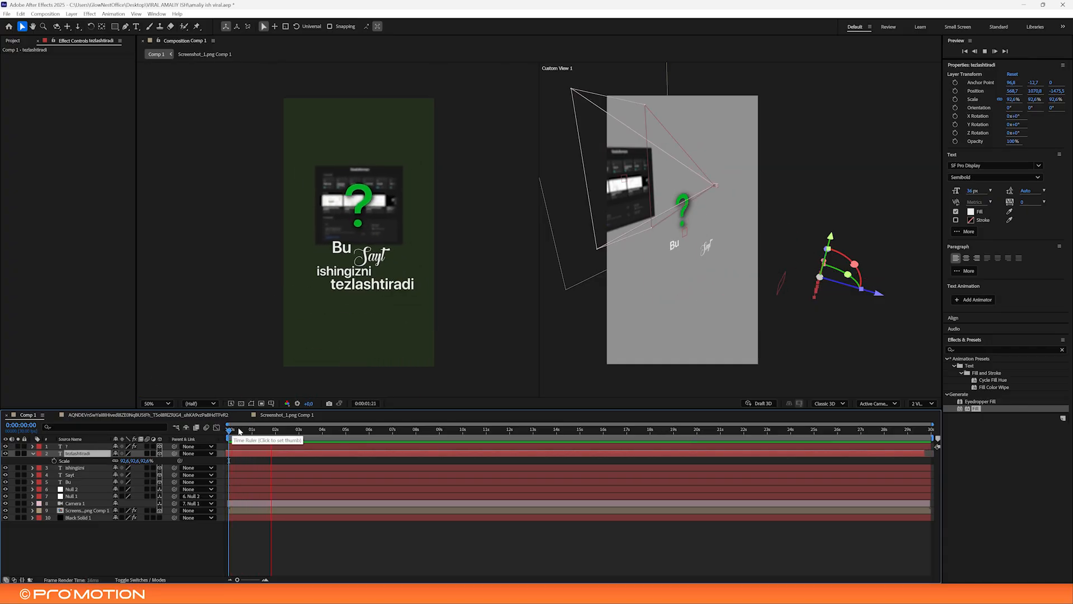
click(255, 454)
key(space)
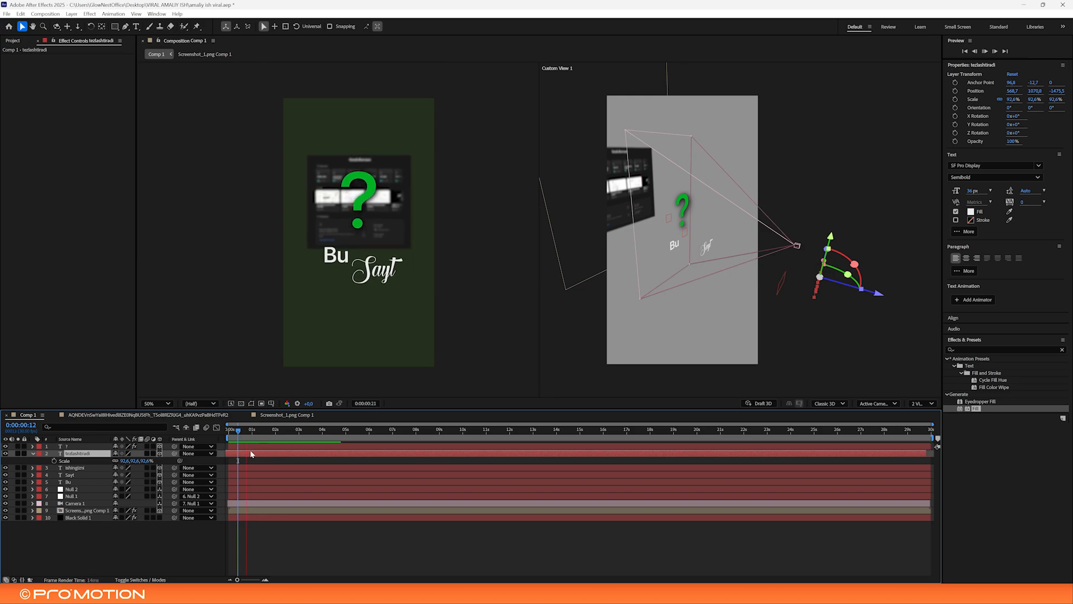
drag(258, 430, 229, 430)
key(space)
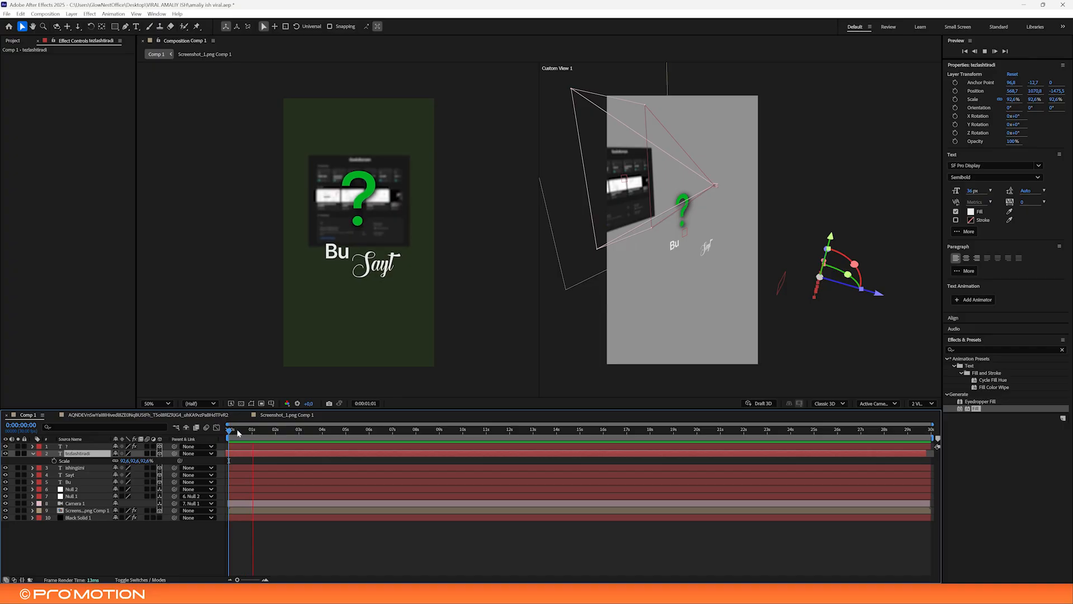
key(space)
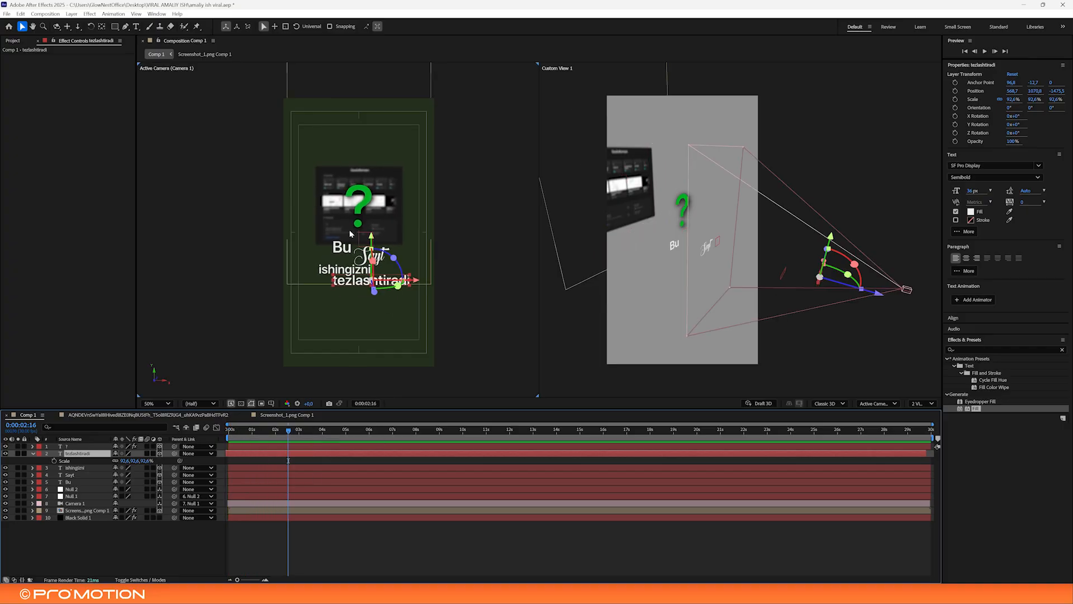
Search the effects for "cc light s" and apply CC Light Sweep to the green question mark text layer
scroll(347, 232, up, 1)
click(385, 193)
key(space)
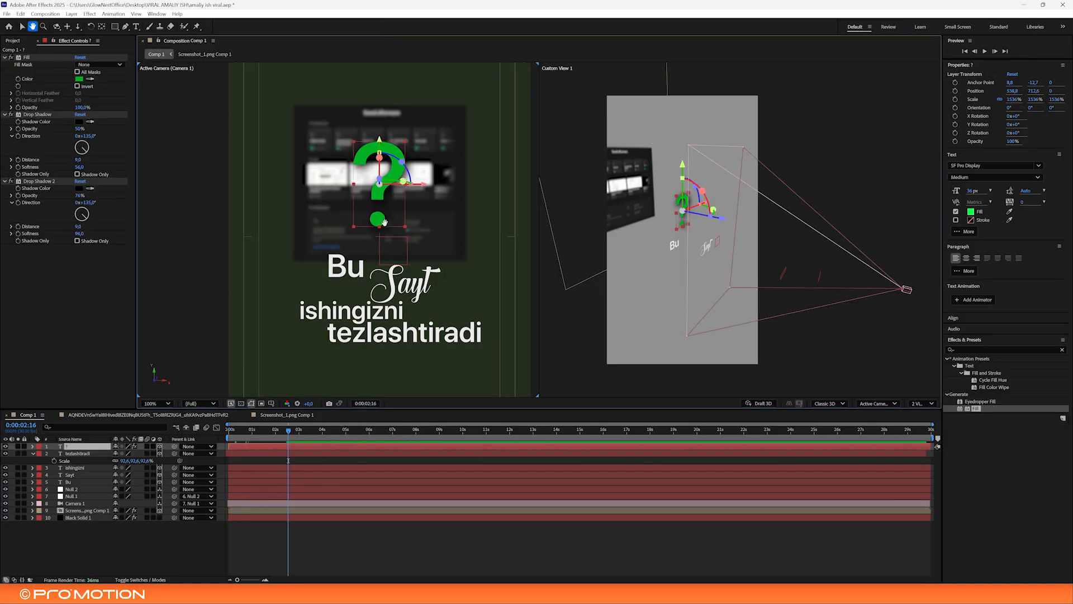
scroll(385, 222, up, 1)
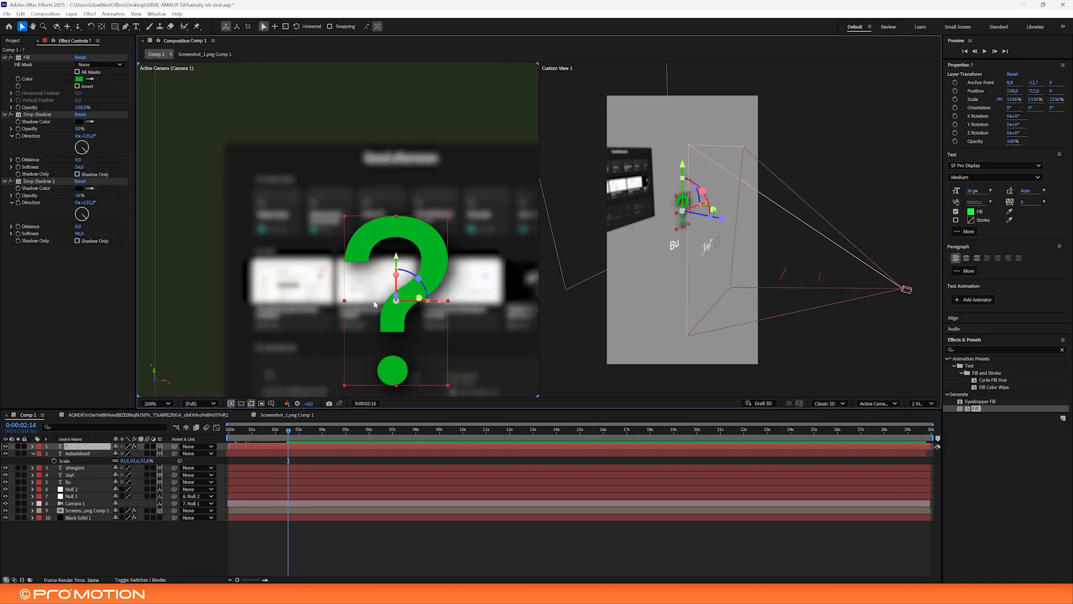
click(971, 349)
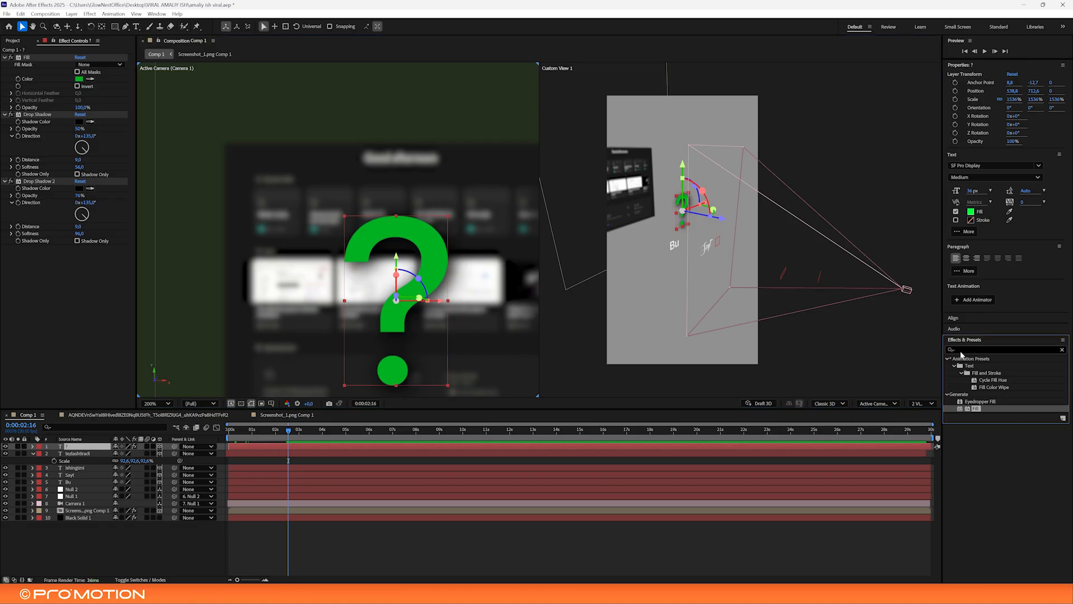
text(fill)
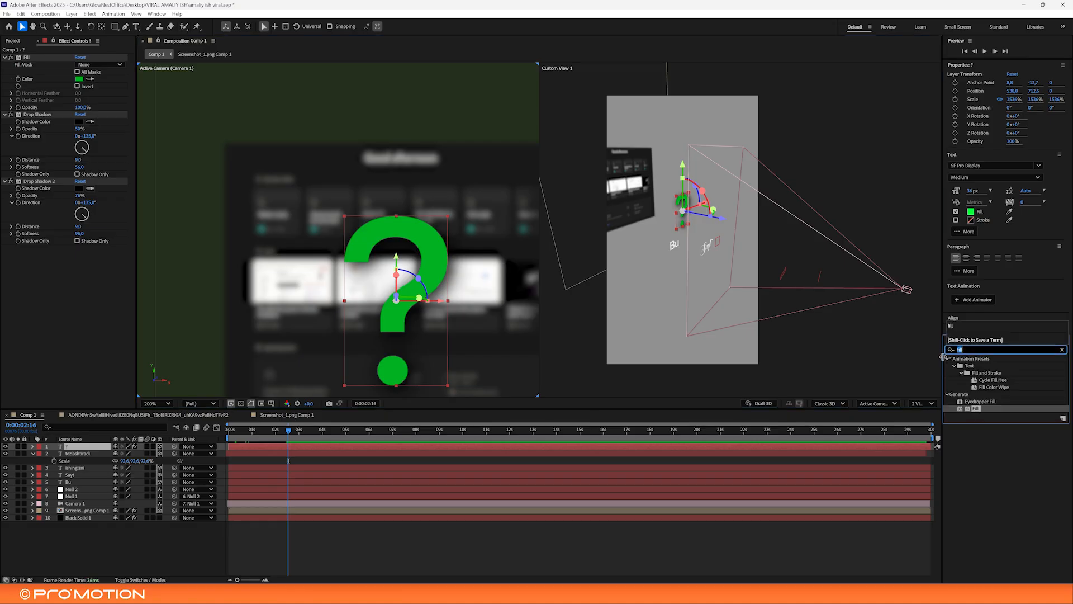
text(cc light s)
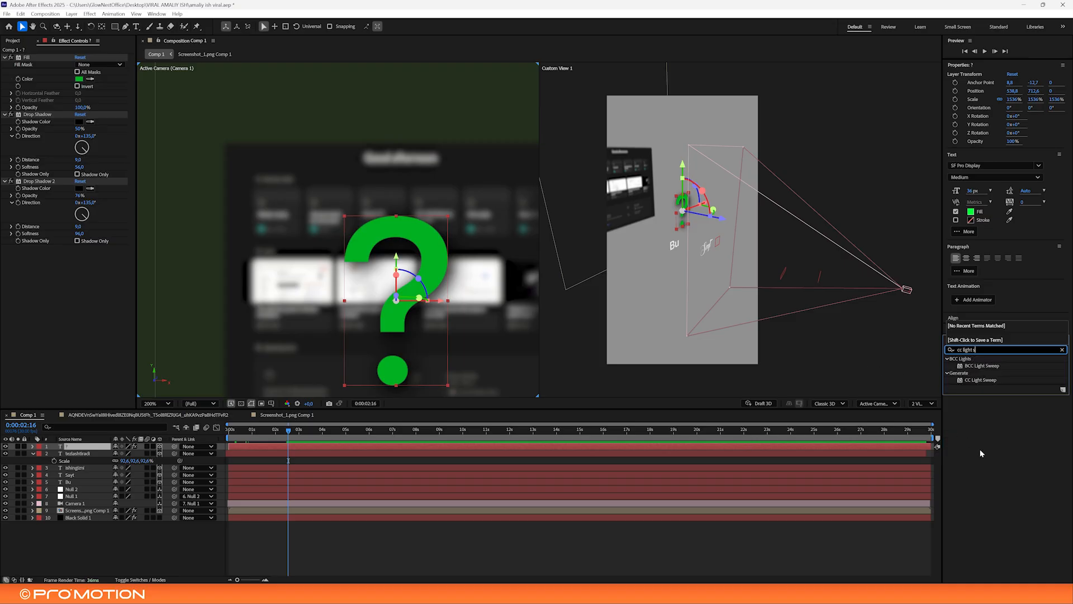
double_click(983, 380)
Move the light sweep's center to the question mark's upper left and set Edge Intensity to 82 and Edge Thickness to 3
drag(396, 138, 364, 200)
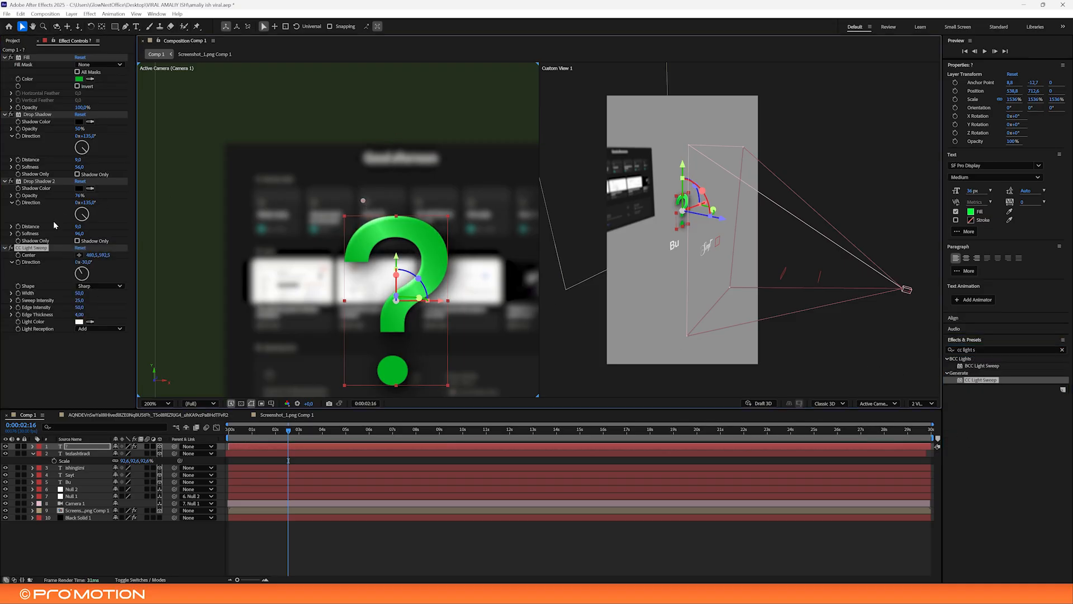
drag(80, 309, 52, 306)
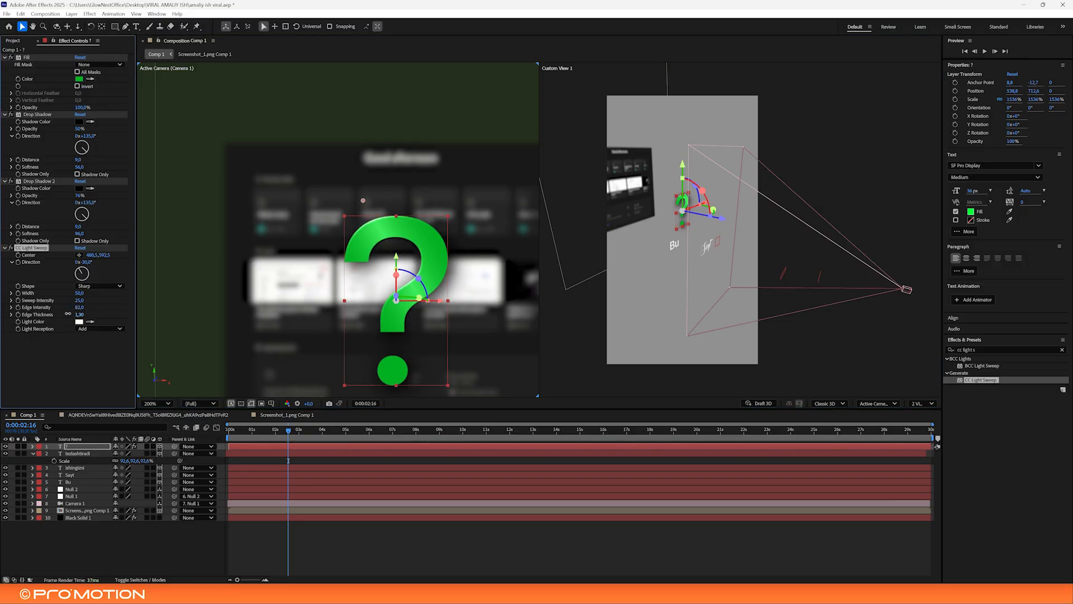
Play back the composition to check the light sweep on the question mark
scroll(314, 287, down, 1)
key(space)
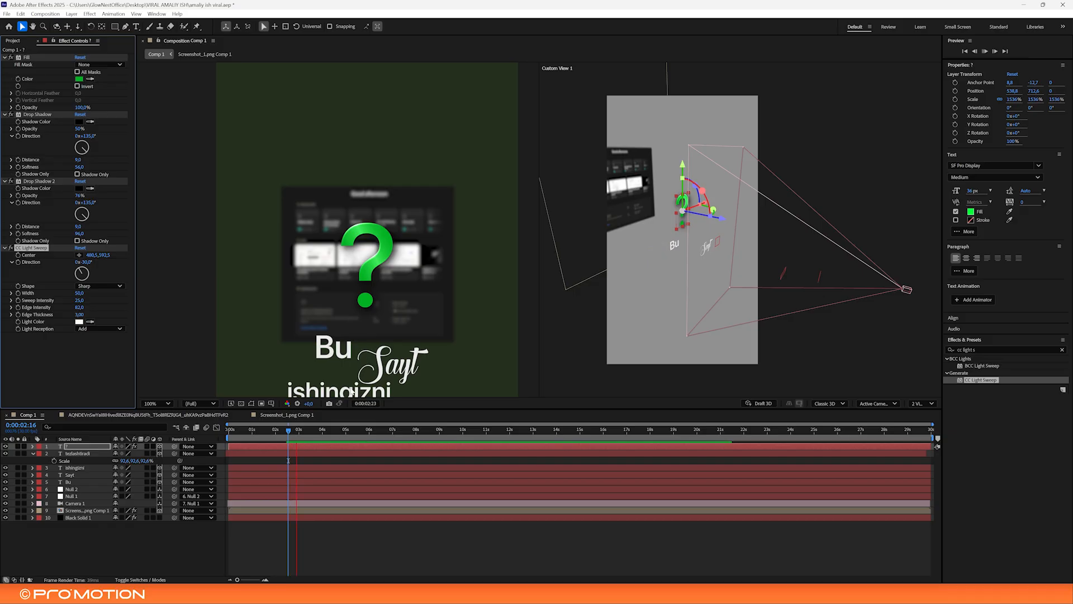
scroll(316, 290, down, 1)
key(space)
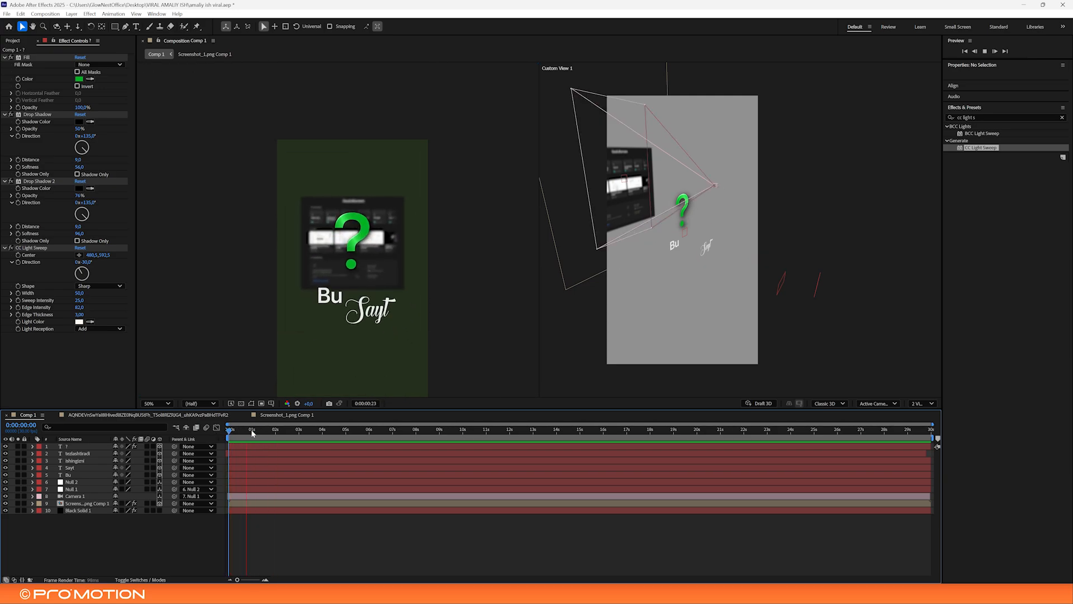
key(space)
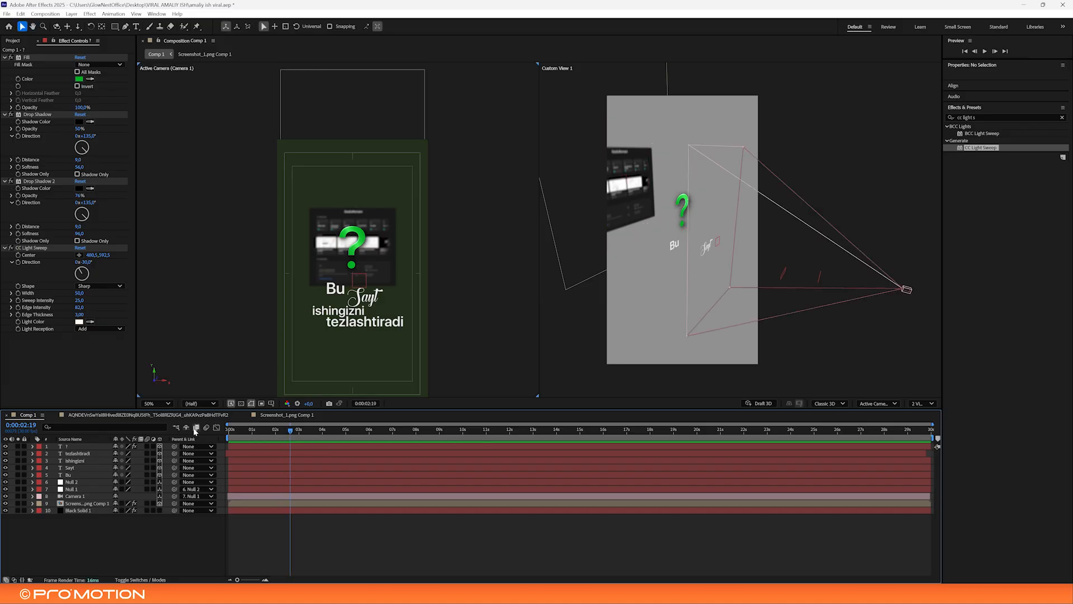
Examine the text styling in the reference video composition around 0:00:00:24 and return to Comp 1
click(164, 414)
mouse_move(244, 430)
mouse_down()
mouse_move(270, 435)
mouse_move(255, 439)
mouse_up()
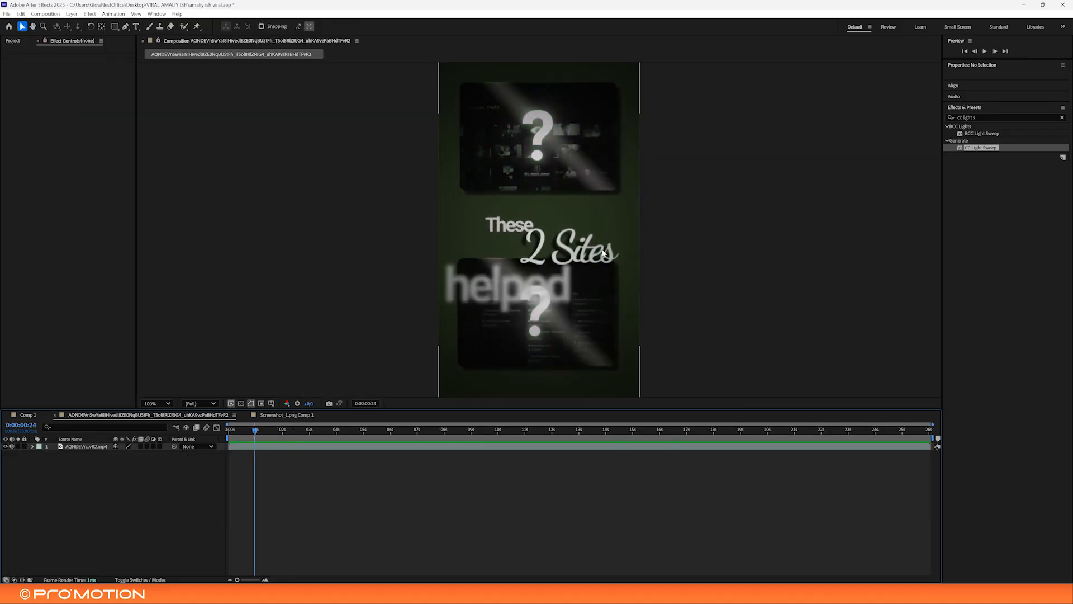
click(28, 414)
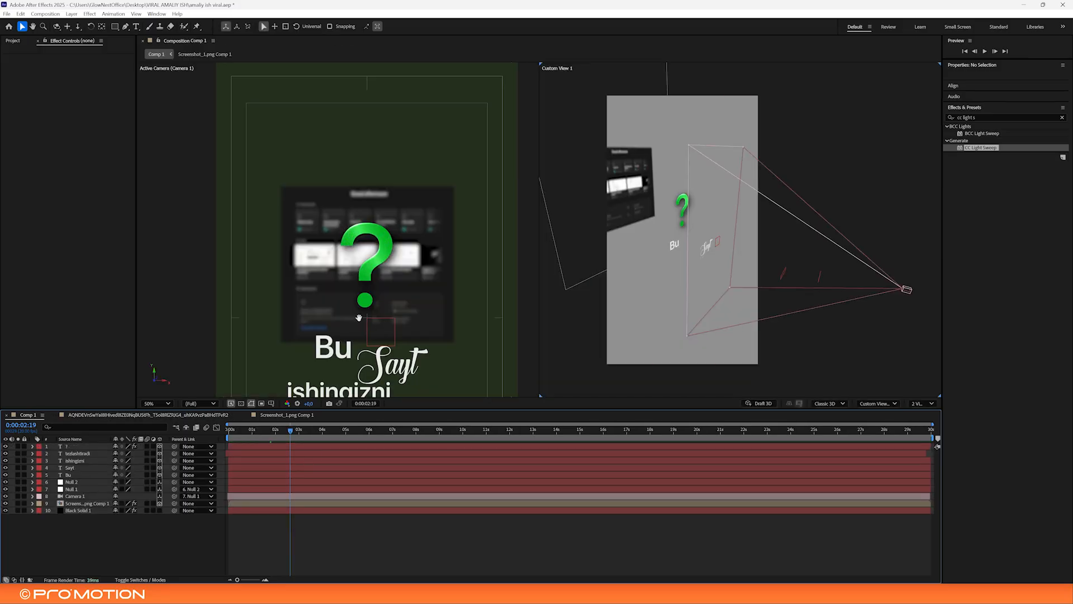
Select the "Sayt" text layer
click(408, 242)
click(985, 351)
key(ctrl+space)
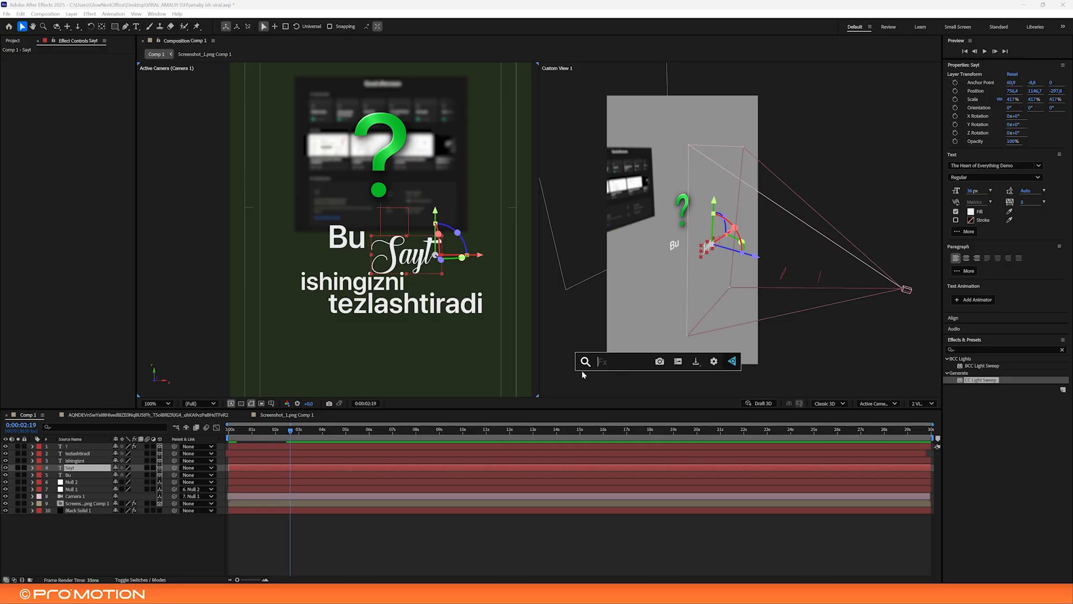
text(shadow s)
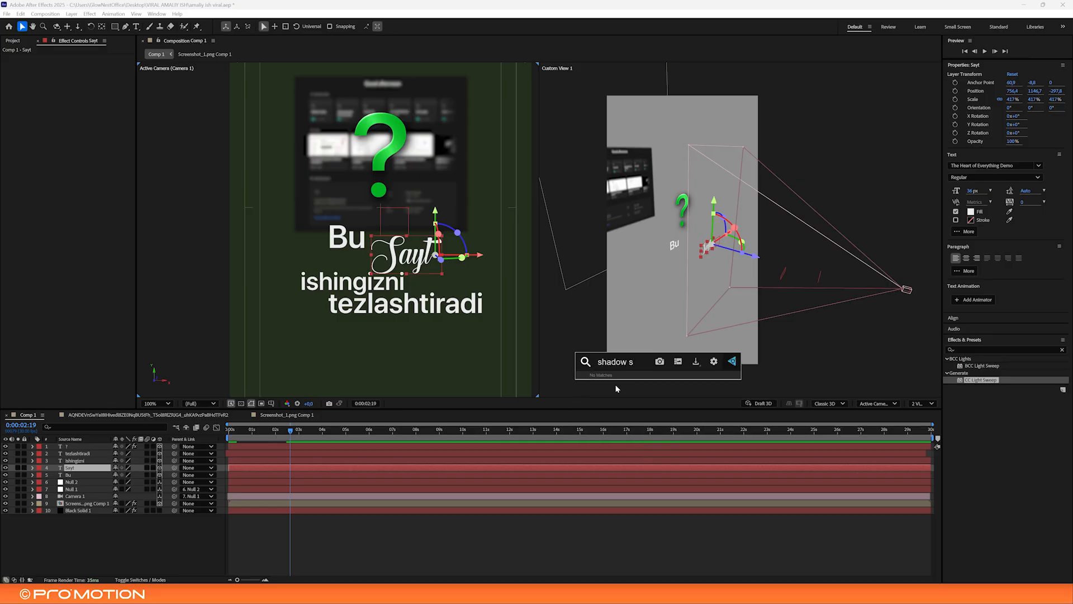
key(BackSpace)
key(Down)
key(Down)
key(Down)
key(Down)
key(Down)
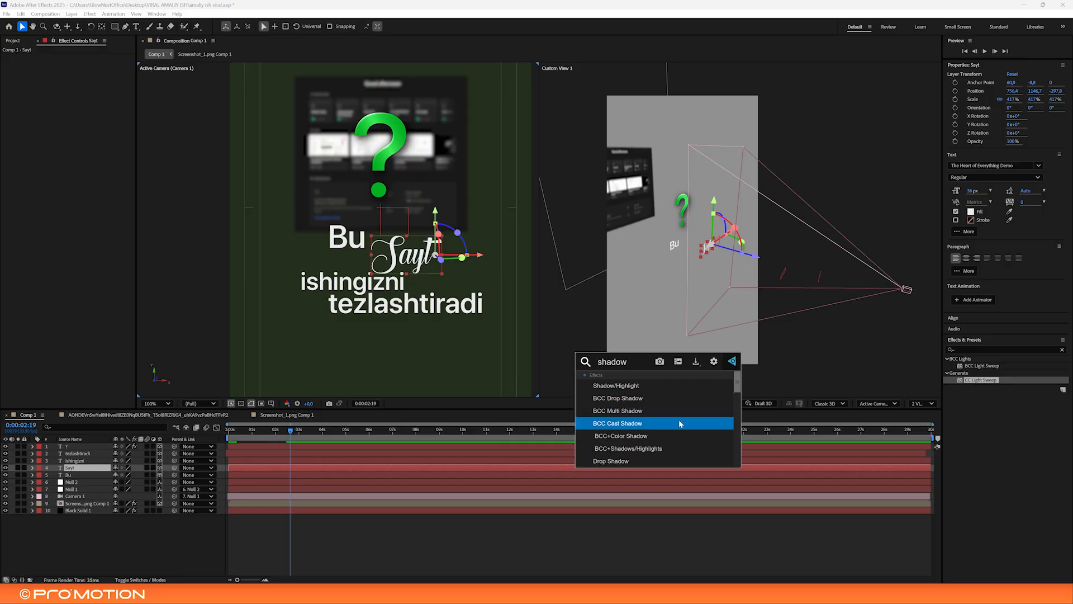
key(Down)
key(Down)
key(Down)
Search the effects for "drop s" and apply Drop Shadow from the Perspective group to the "Sayt" text layer
click(1005, 352)
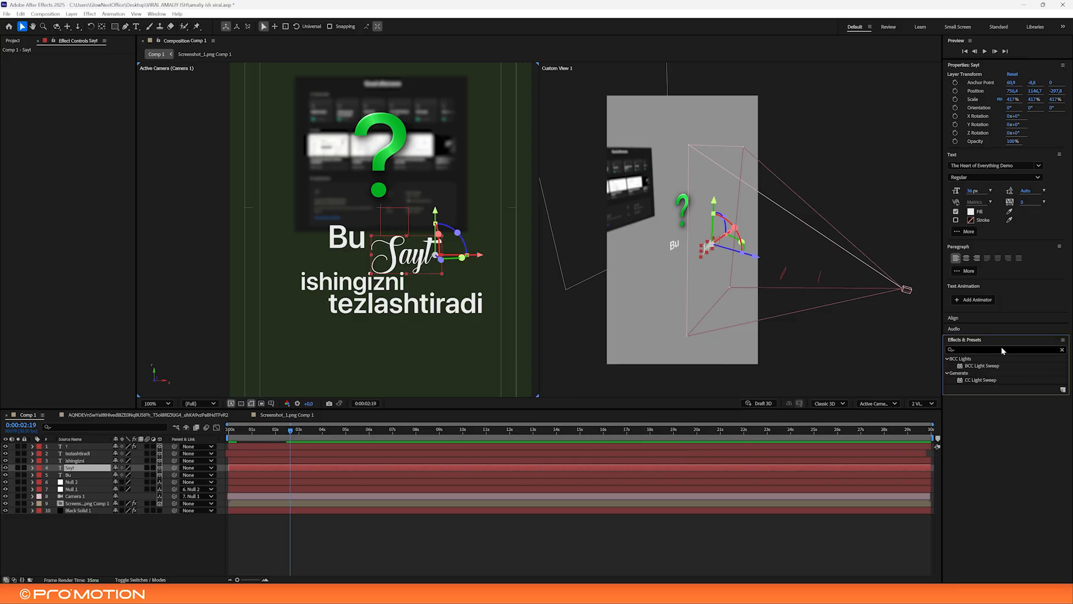
triple_click(969, 348)
text(shadow s)
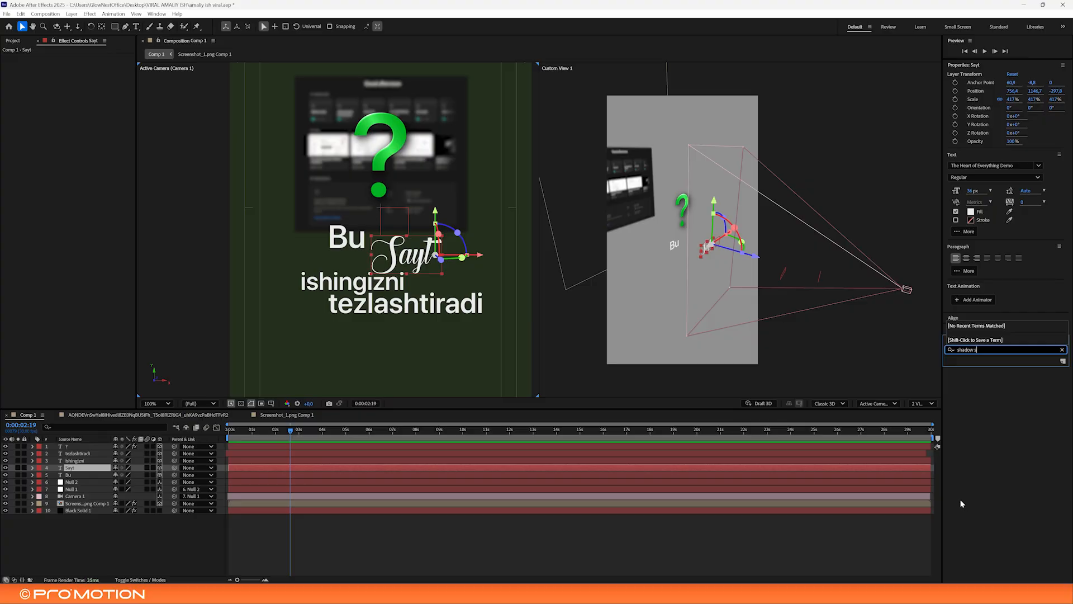
key(ctrl+a)
text(shad)
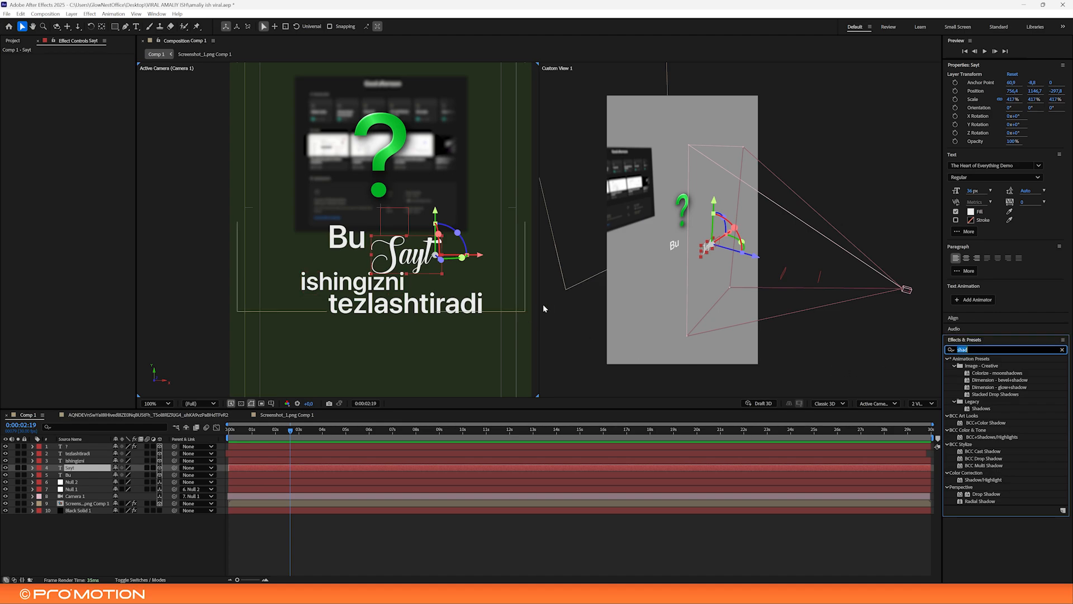
text(drop s)
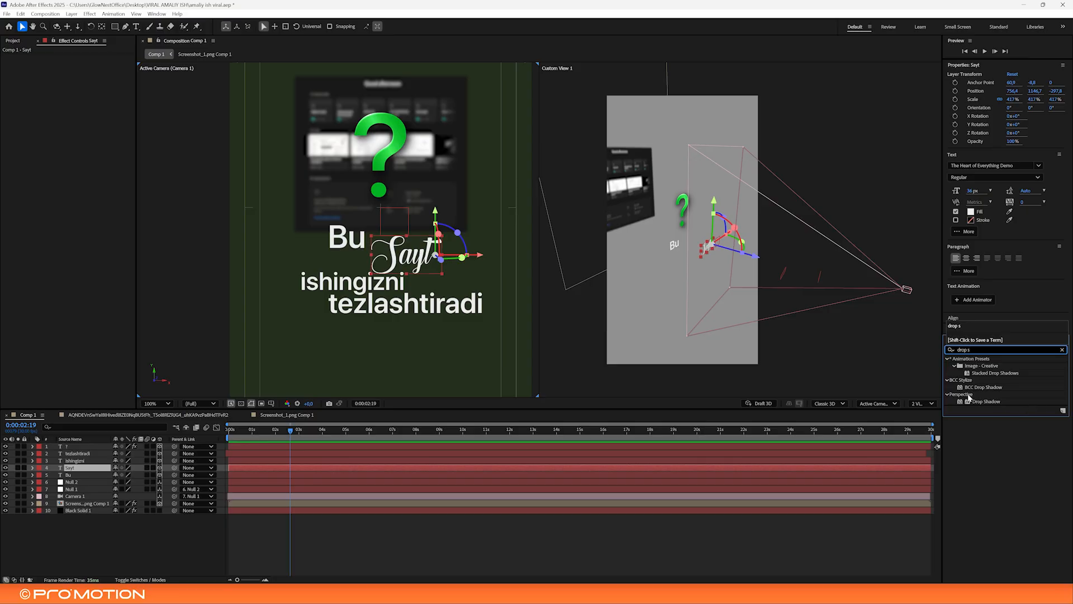
double_click(982, 401)
Set the "Sayt" drop shadow to 65% opacity and a distance of 16, and soften its edges
scroll(407, 295, up, 1)
drag(393, 265, 282, 225)
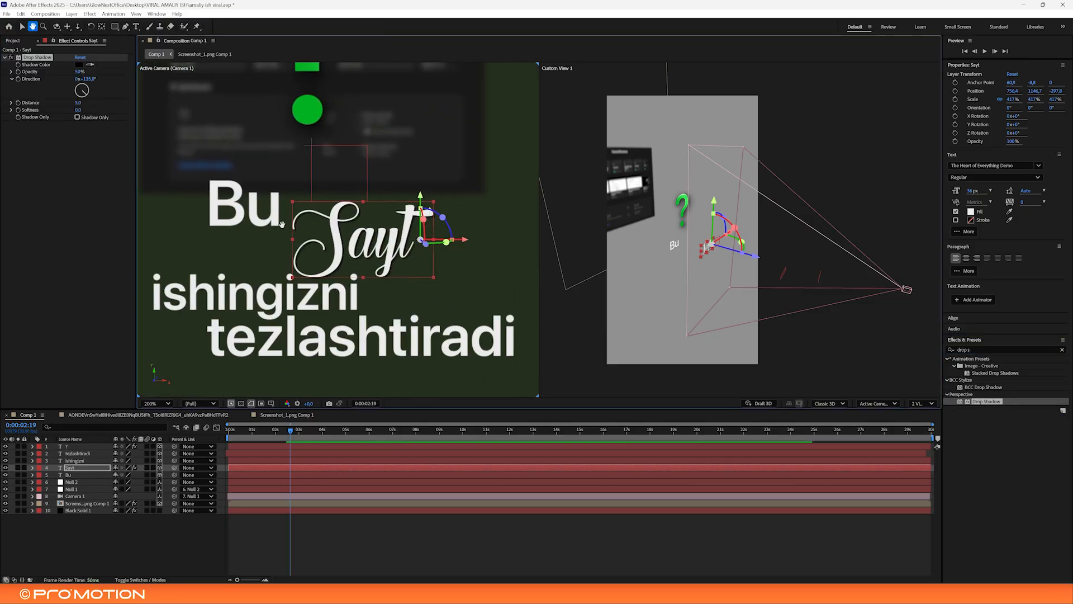
drag(80, 106, 66, 100)
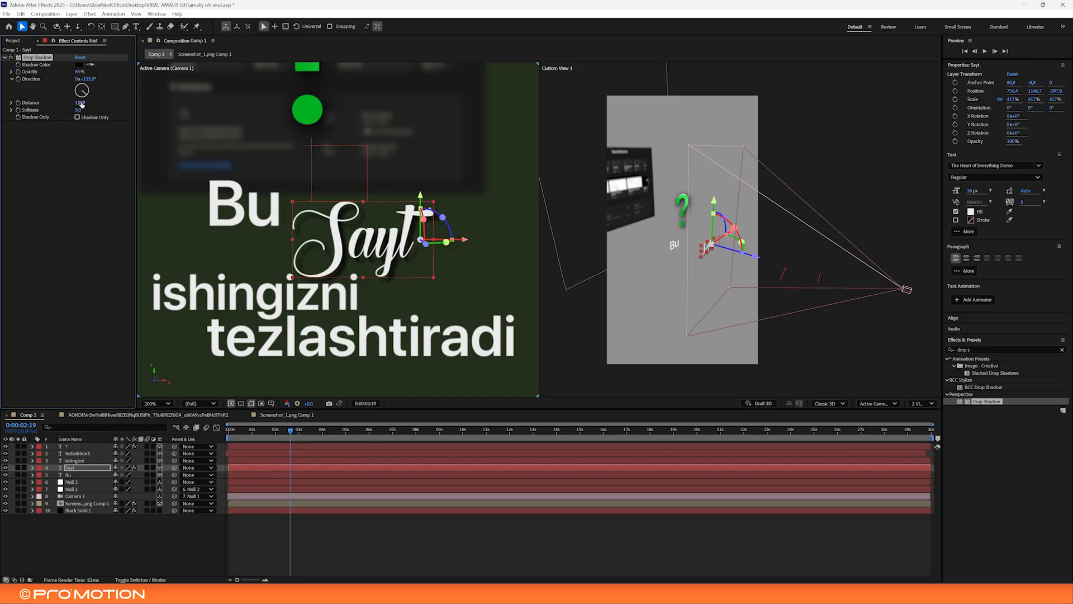
drag(85, 103, 78, 102)
Play back Comp 1 from the start to check the shadow on the "Sayt" text
scroll(334, 235, down, 1)
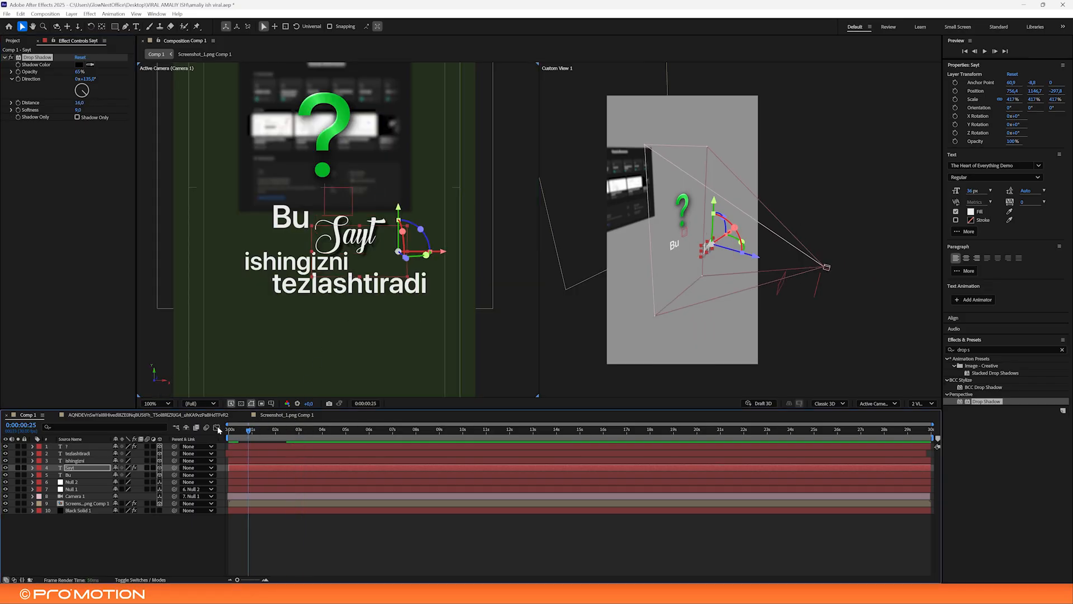
key(space)
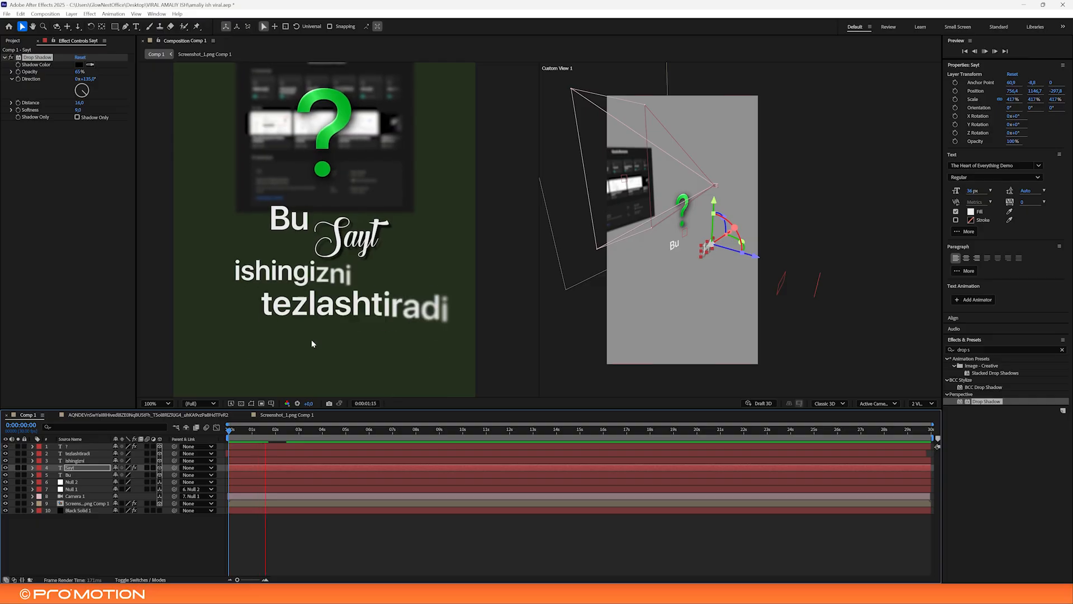
scroll(306, 335, down, 2)
key(space)
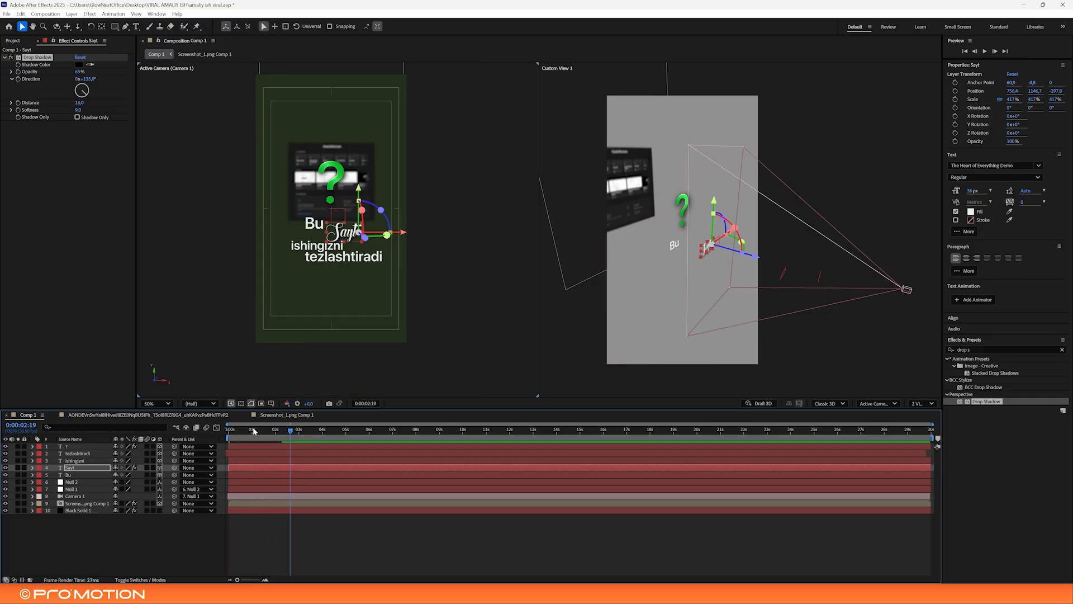
drag(253, 431, 208, 420)
key(space)
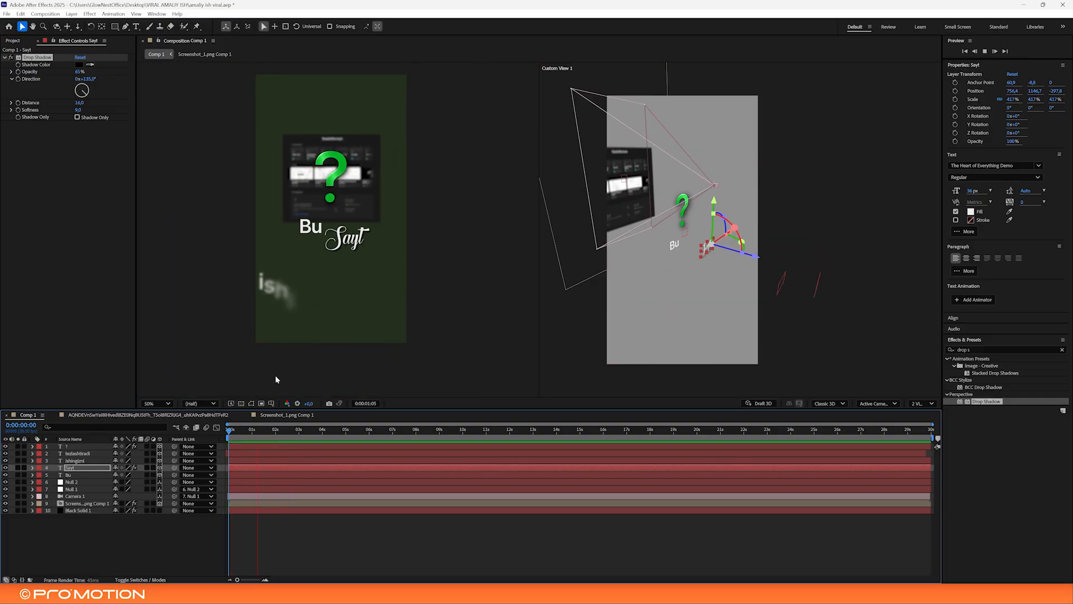
key(space)
key(space)
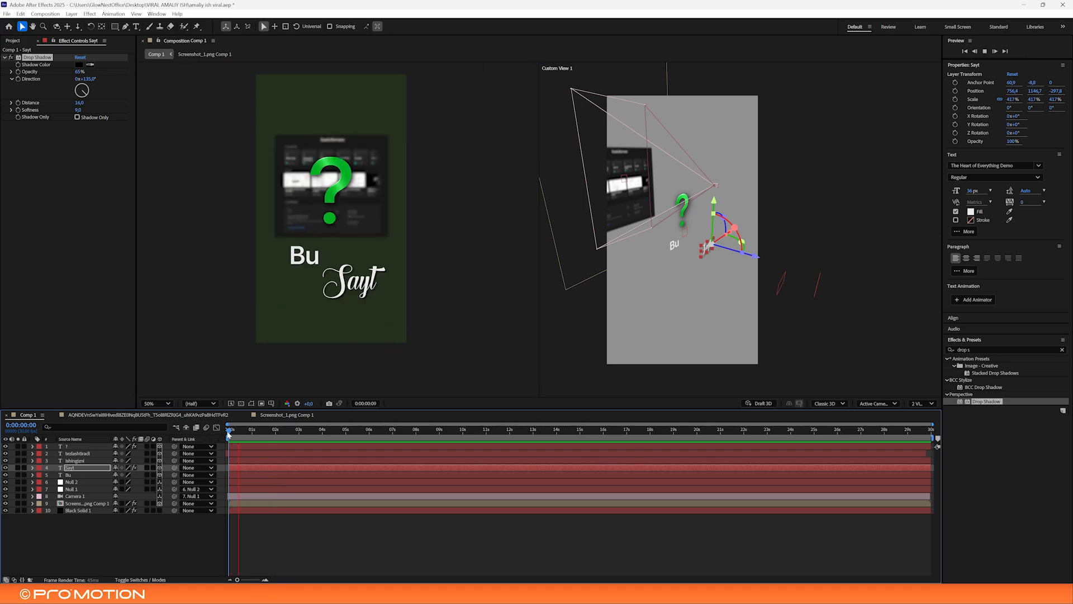
Compare the text animation in Comp 1 with the reference video composition and return to Comp 1
click(162, 415)
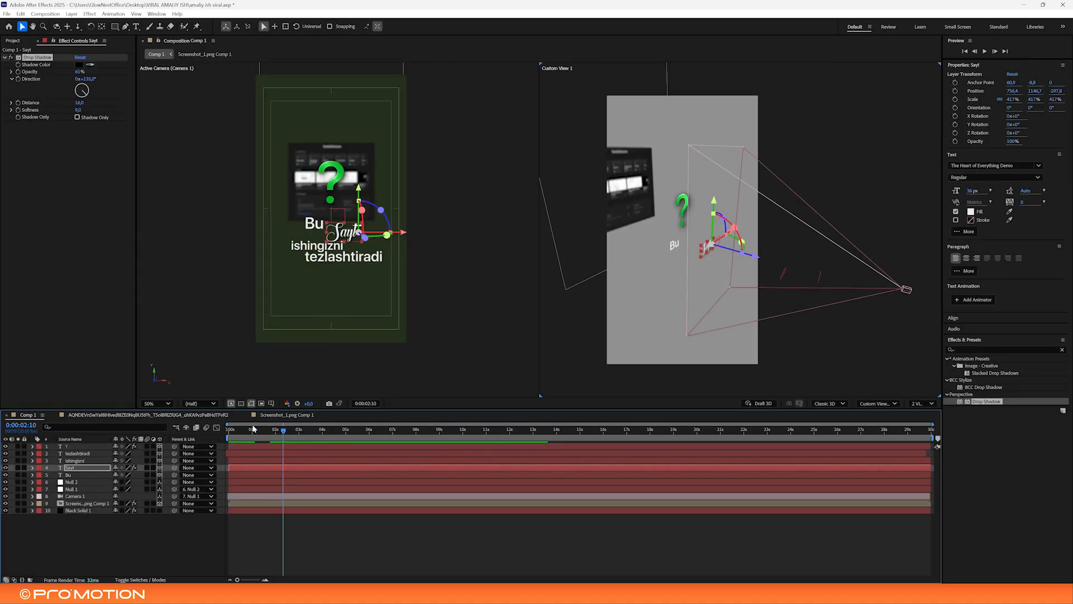
mouse_move(252, 428)
mouse_down()
mouse_move(267, 429)
mouse_move(243, 431)
mouse_up()
click(173, 415)
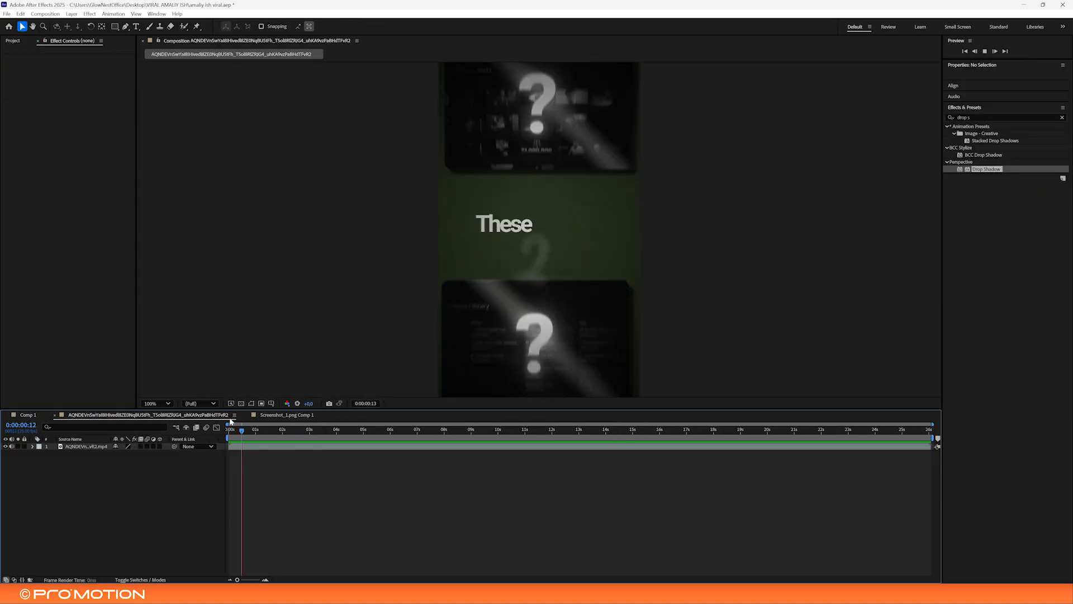
click(38, 415)
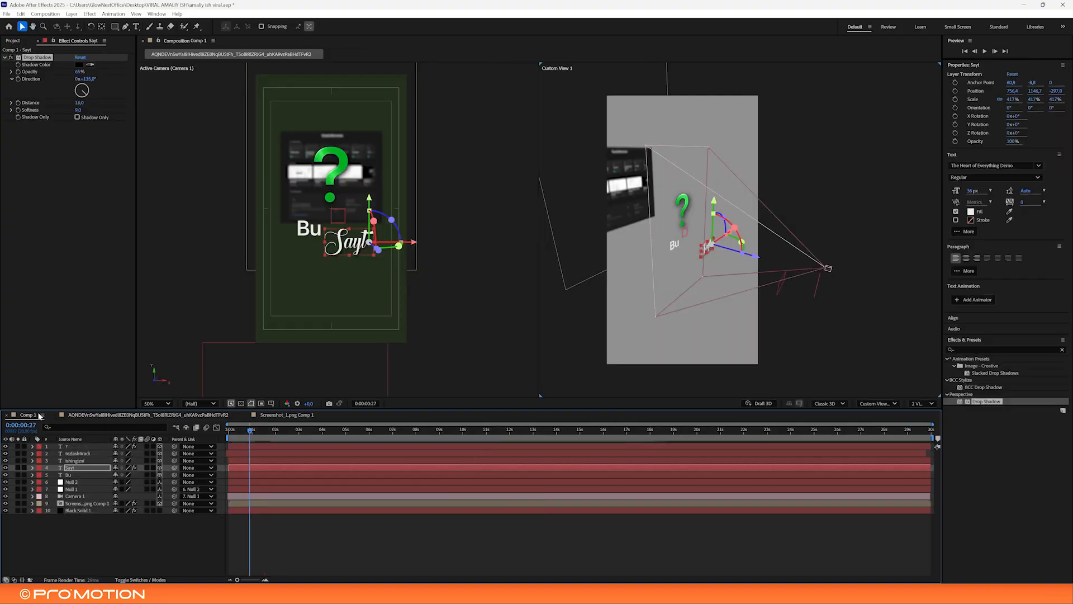
Apply Hue/Saturation to the Screenshot_1.png Comp 1 layer, set its Master Lightness to -34 and play back the result
scroll(223, 218, up, 1)
drag(222, 218, 205, 334)
click(206, 334)
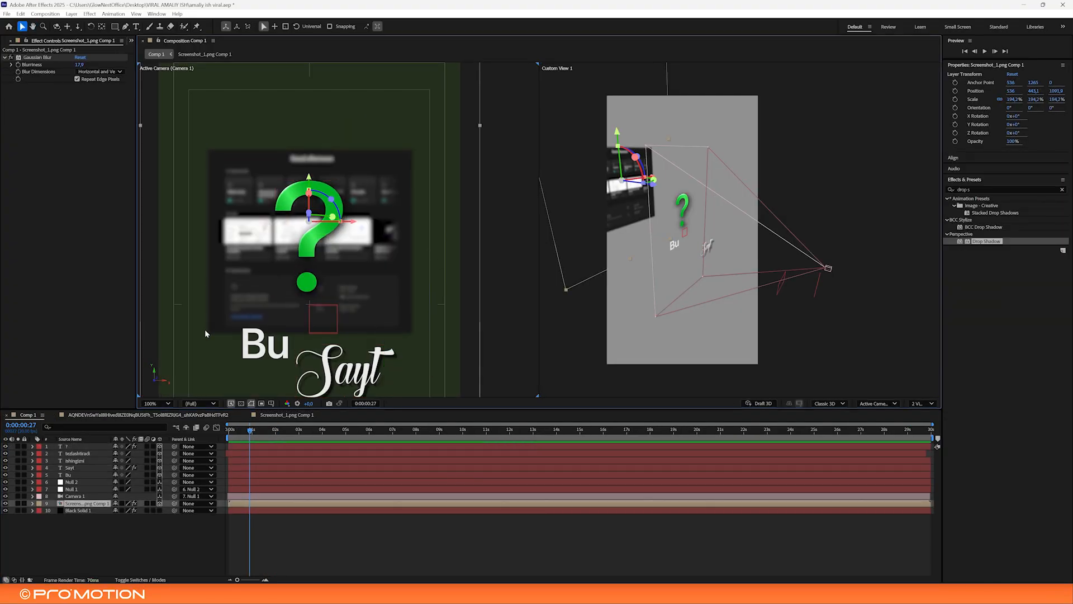
key(comma)
drag(315, 240, 321, 221)
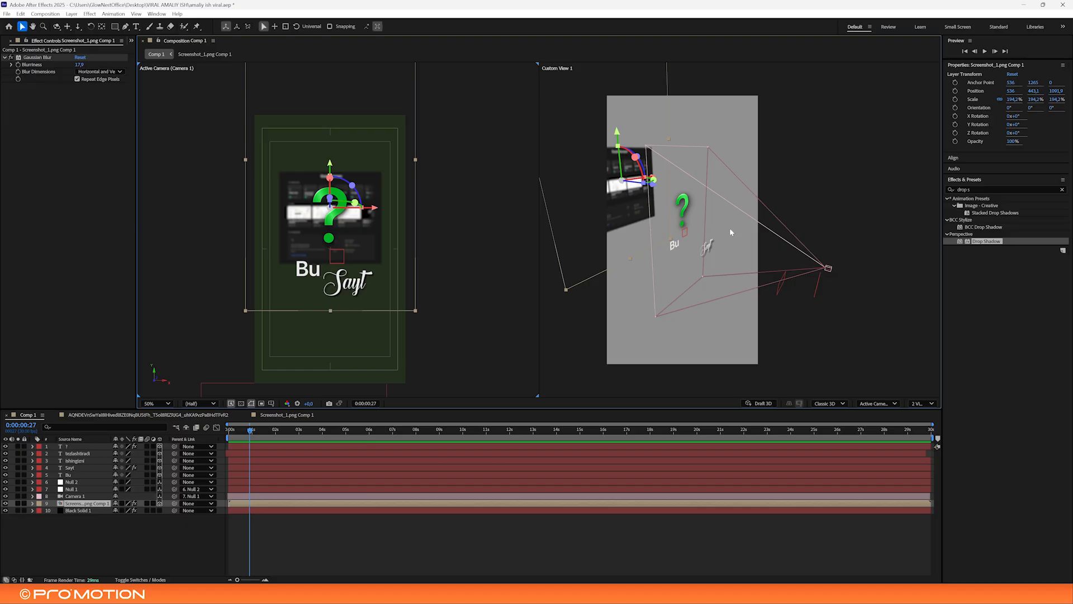
click(983, 190)
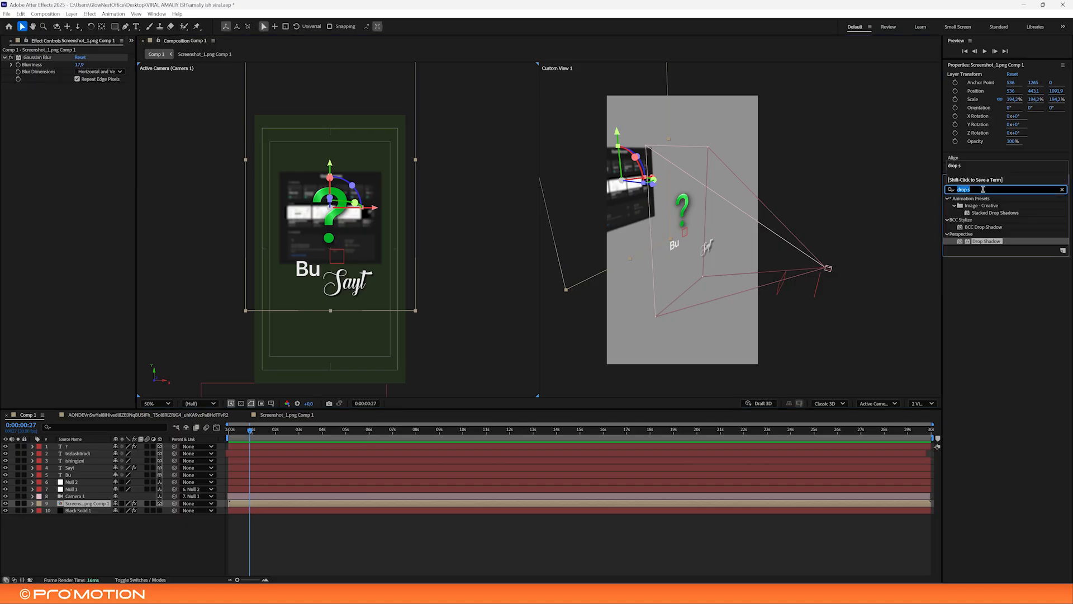
text(hue)
drag(1008, 254, 119, 152)
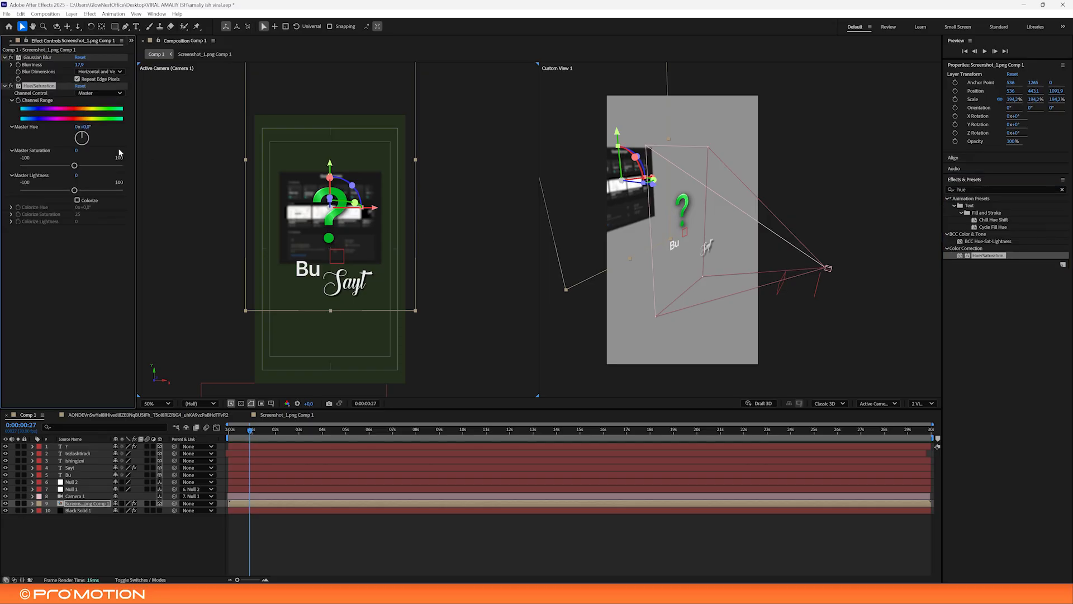
drag(55, 191, 54, 191)
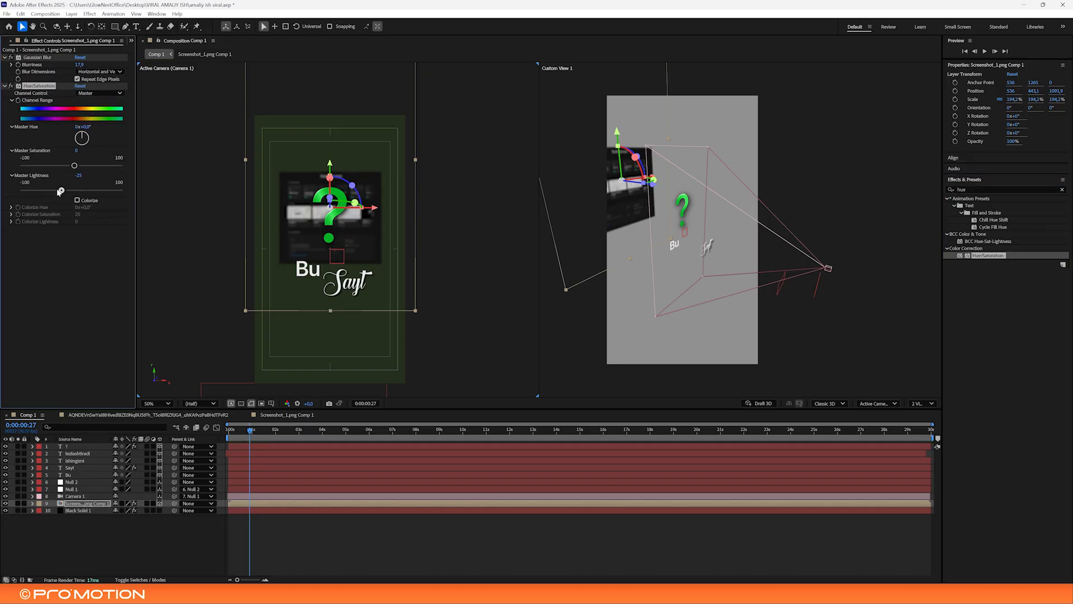
key(space)
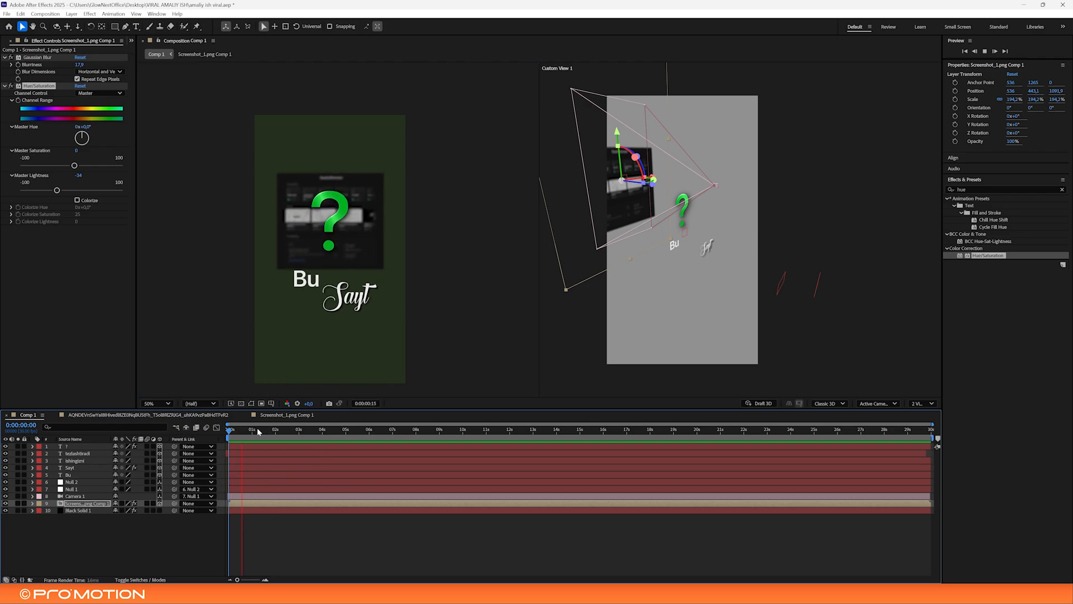
Trim the ends of all layers except Black Solid 1 to 0:00:02:23
mouse_move(265, 431)
mouse_down()
mouse_move(285, 438)
mouse_move(232, 440)
mouse_move(275, 451)
mouse_up()
click(274, 447)
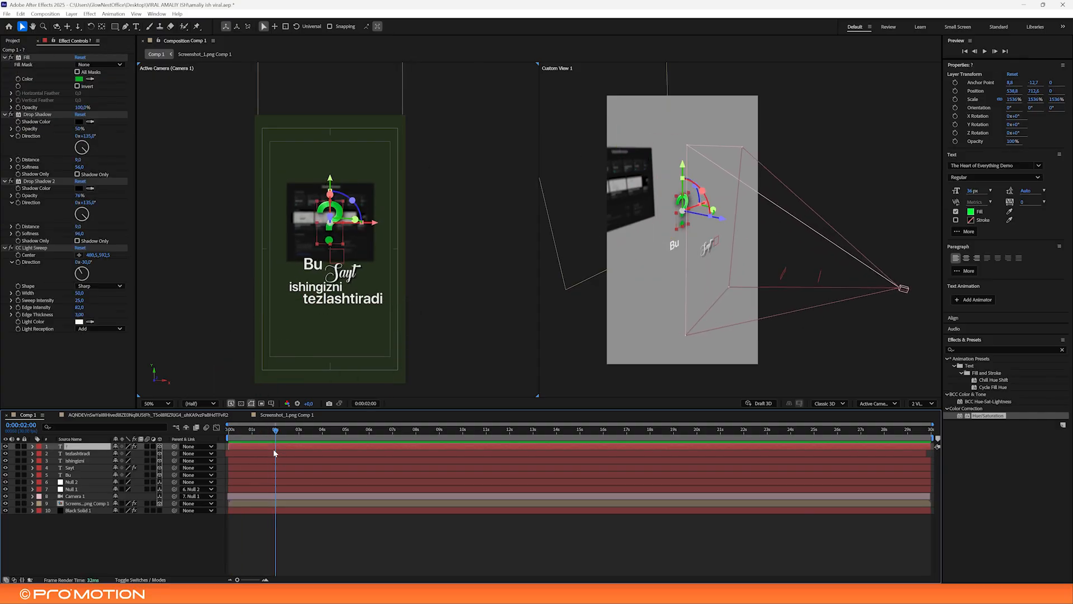
key(ctrl+a)
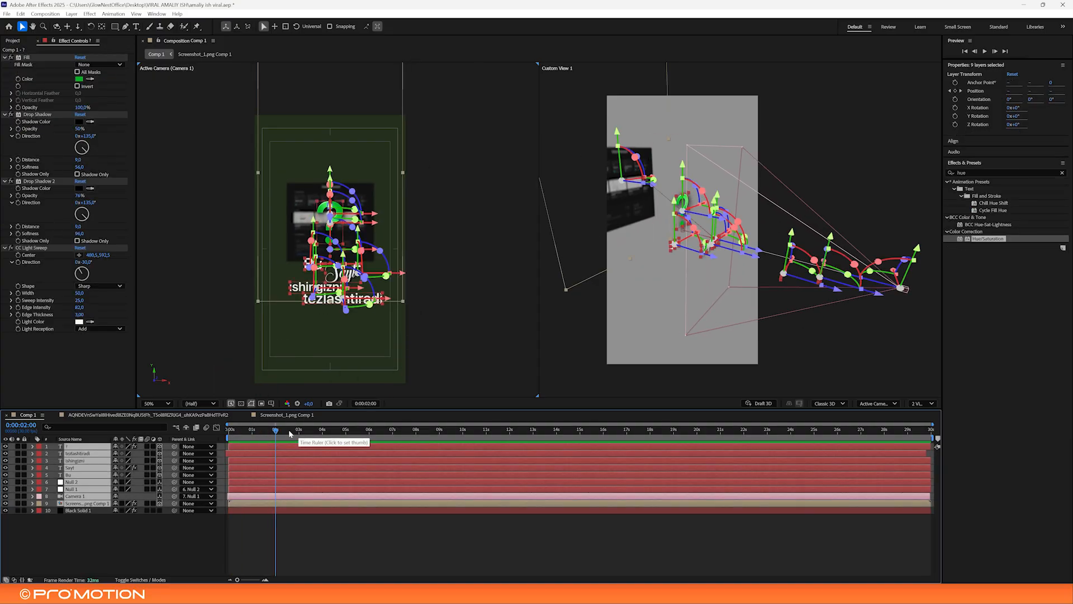
drag(276, 432, 291, 442)
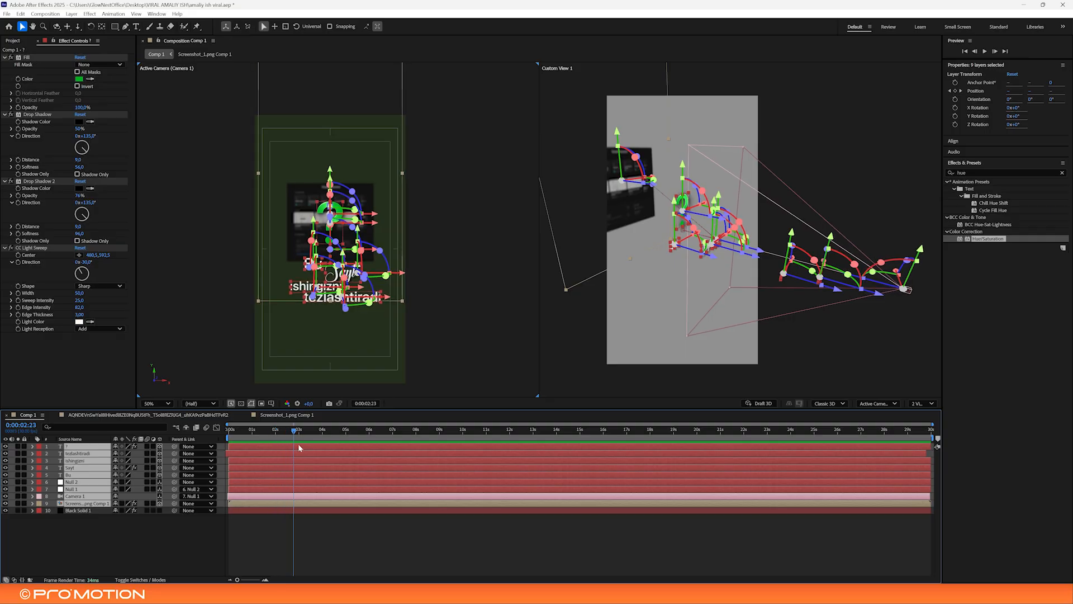
key(alt+bracketright)
key(space)
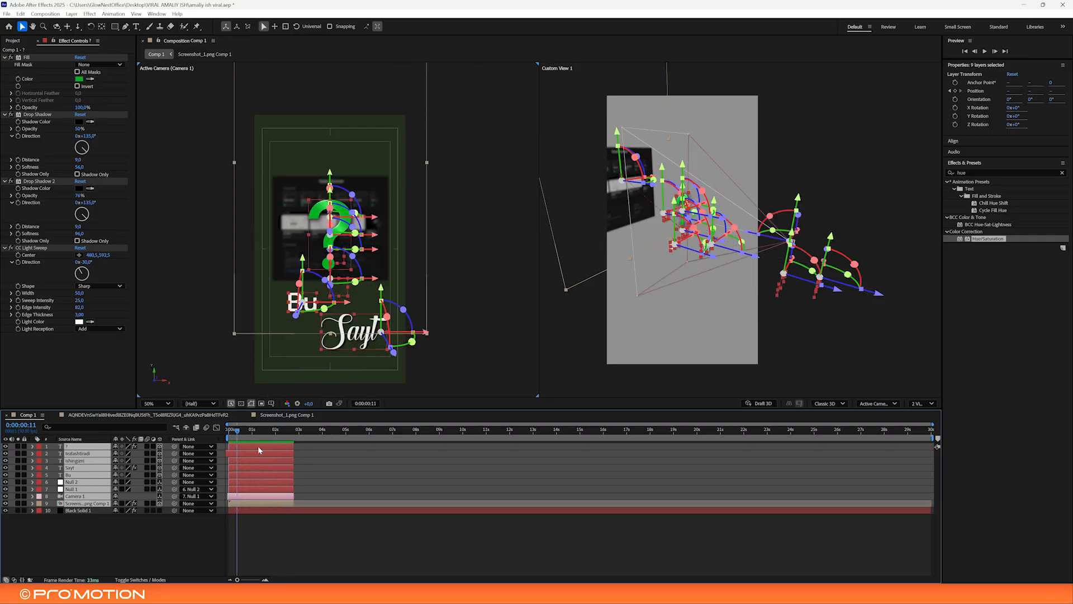
Try to pre-compose the nine trimmed layers as Pre-comp 1 without adjusting the duration to their time span
right_click(258, 449)
click(313, 416)
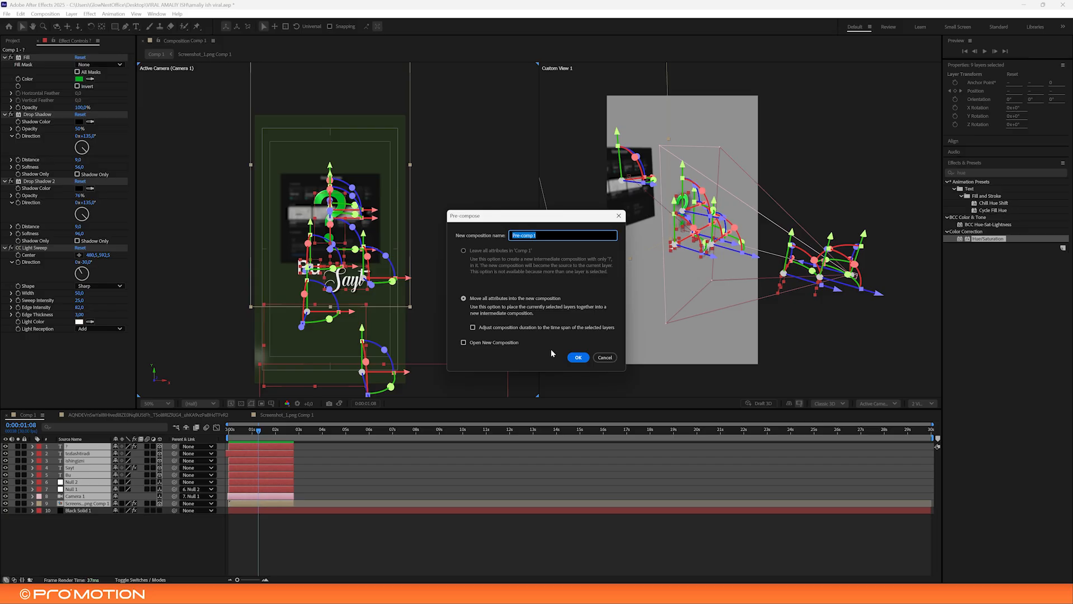
click(578, 357)
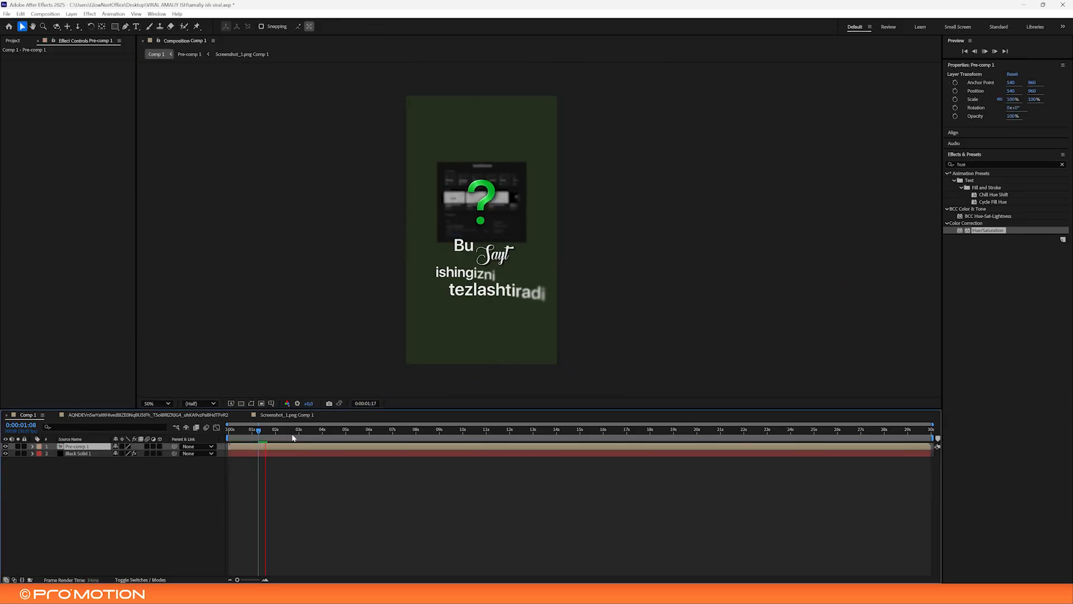
drag(259, 434, 285, 436)
key(ctrl+z)
Pre-compose the nine trimmed layers as Pre-comp 1, moving all attributes and adjusting the duration to their time span
right_click(283, 453)
click(314, 397)
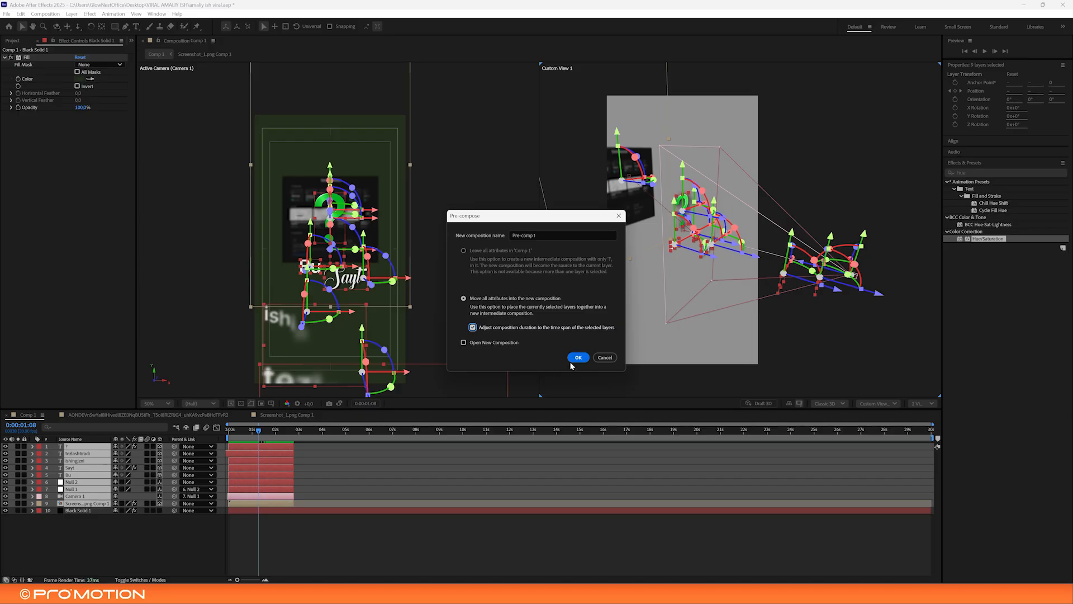
click(577, 358)
Play back Comp 1 from the start to check the pre-composed text scene
key(space)
drag(279, 431, 223, 431)
key(space)
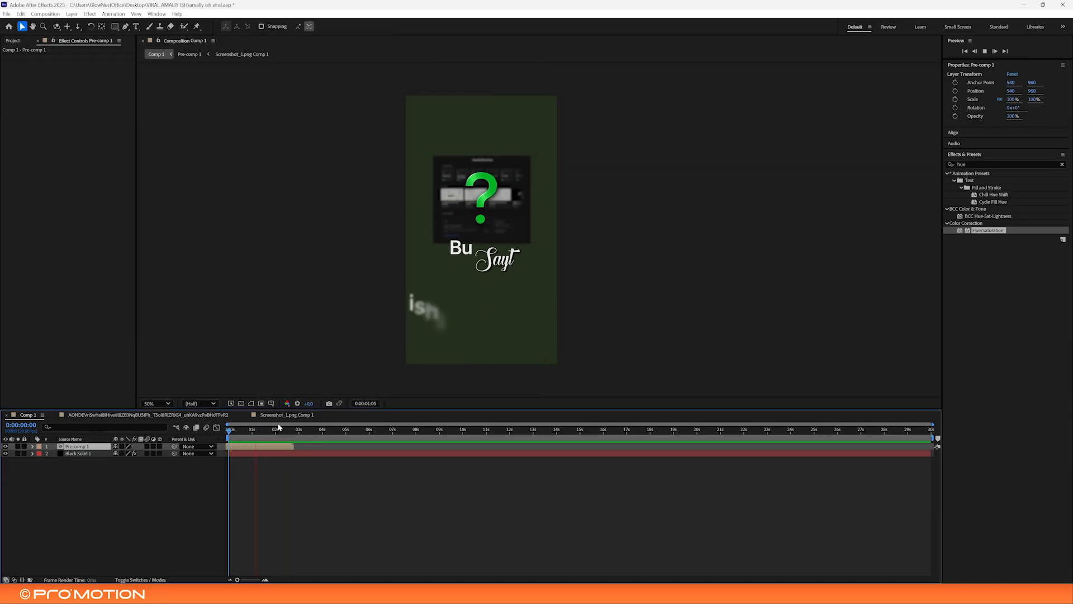
key(space)
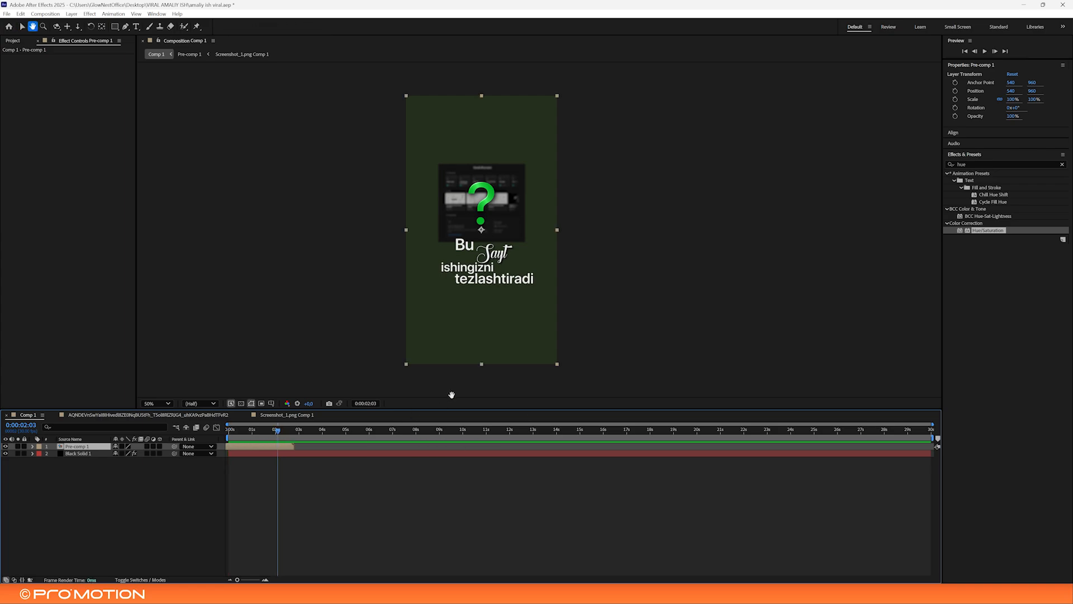
Add a new camera layer to Comp 1 above Pre-comp 1
drag(279, 431, 274, 432)
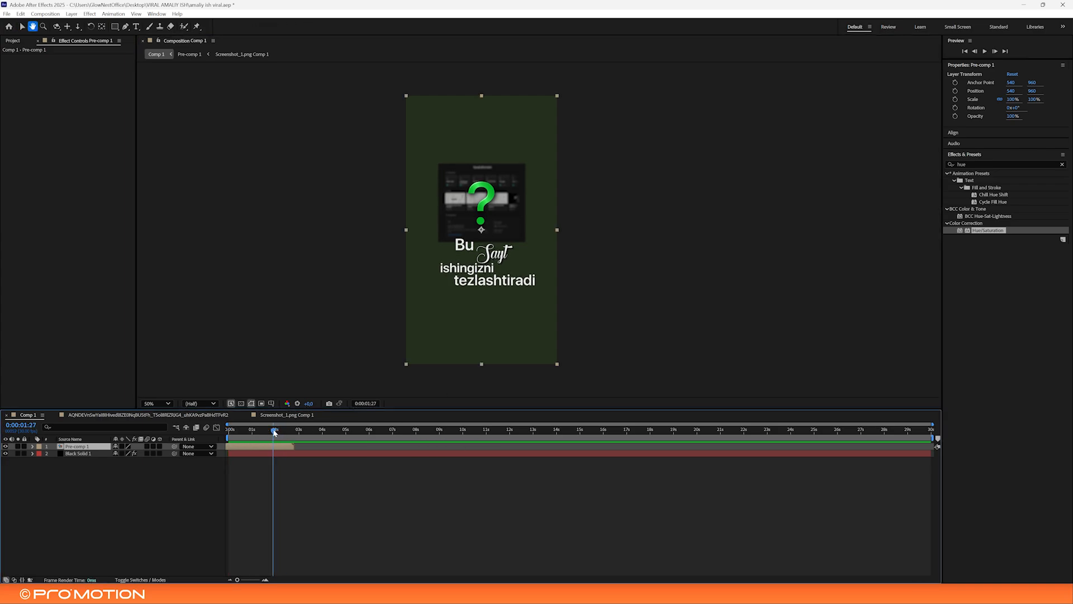
right_click(291, 476)
mouse_move(326, 373)
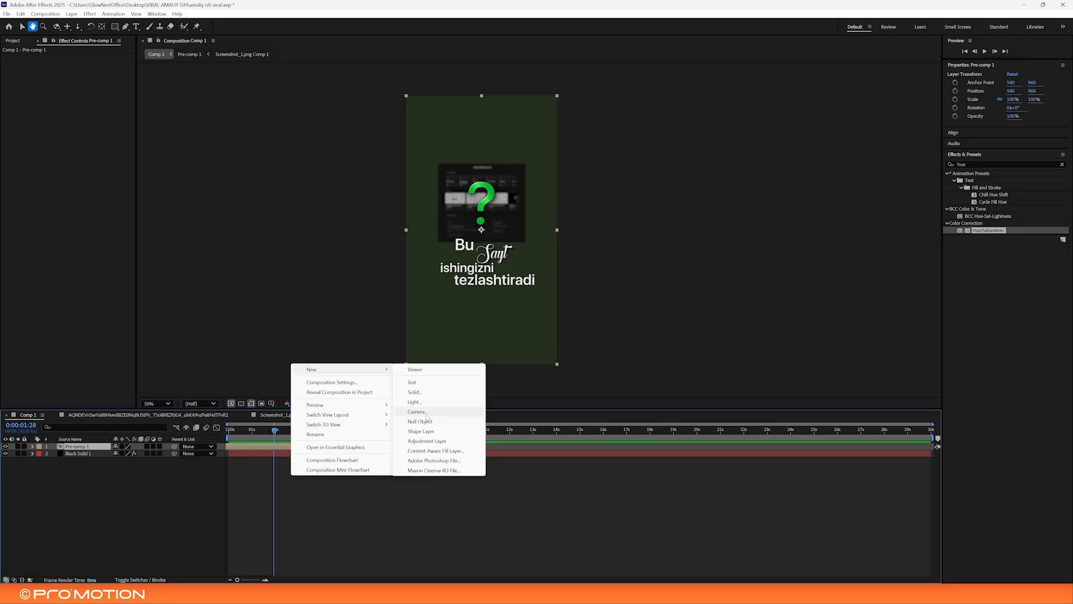
click(426, 414)
click(641, 381)
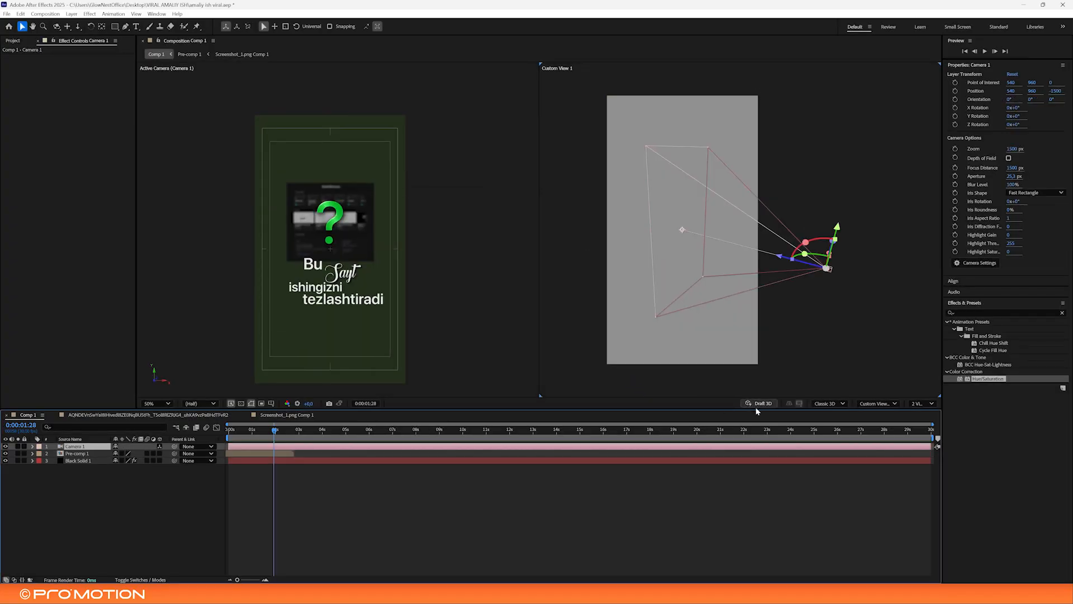
Switch the Comp 1 renderer to Advanced 3D and play back the scene from the start
click(820, 406)
click(826, 420)
click(259, 433)
drag(255, 436, 226, 436)
key(space)
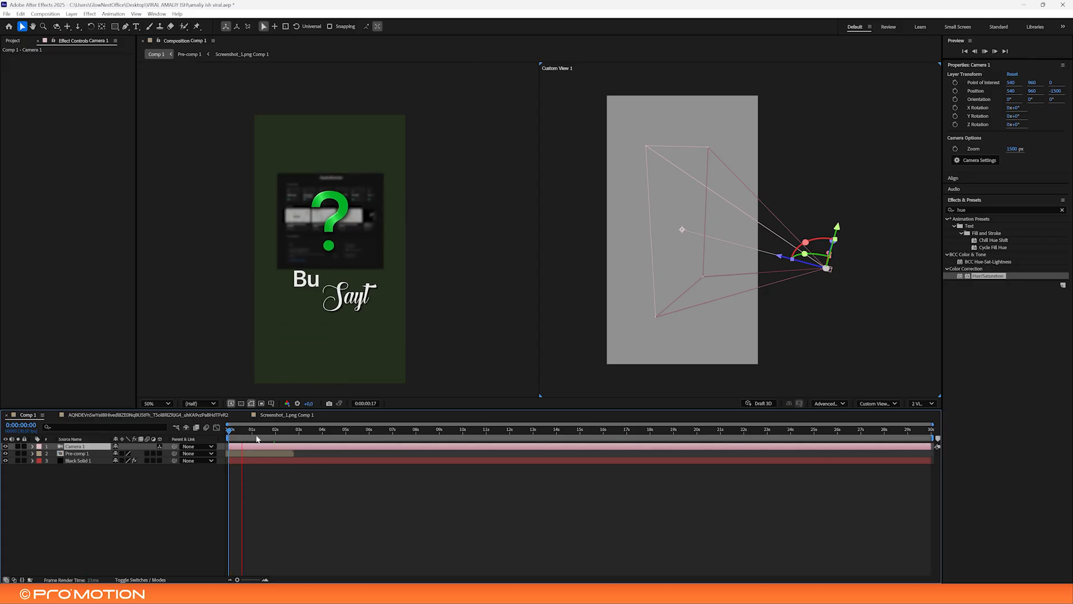
key(space)
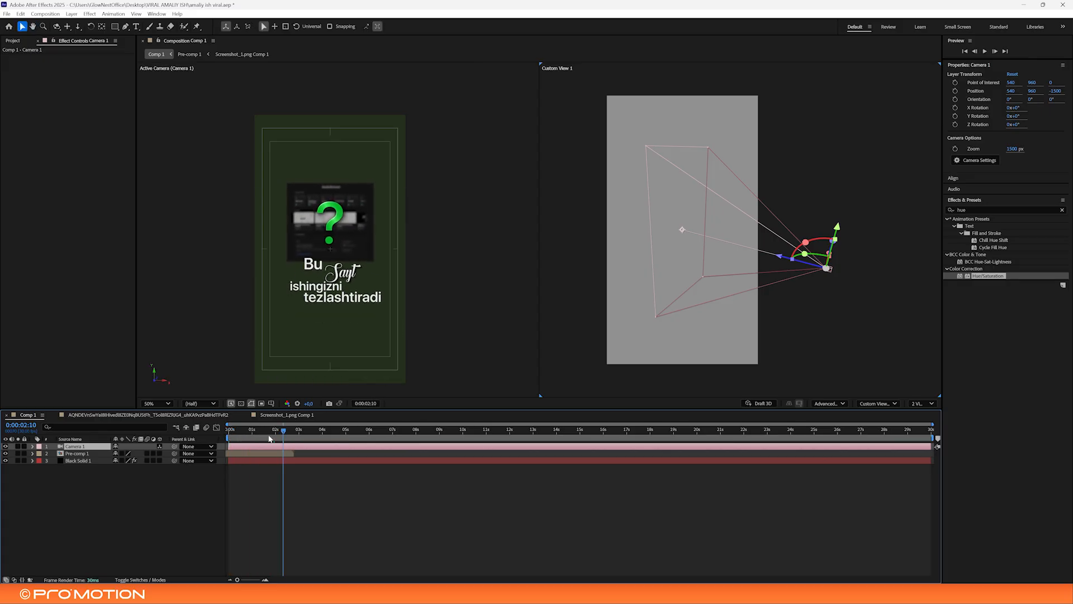
Undo the renderer change and the new camera layer, and play back Comp 1 from the start
key(ctrl+z)
drag(262, 435, 228, 435)
key(ctrl+z)
key(space)
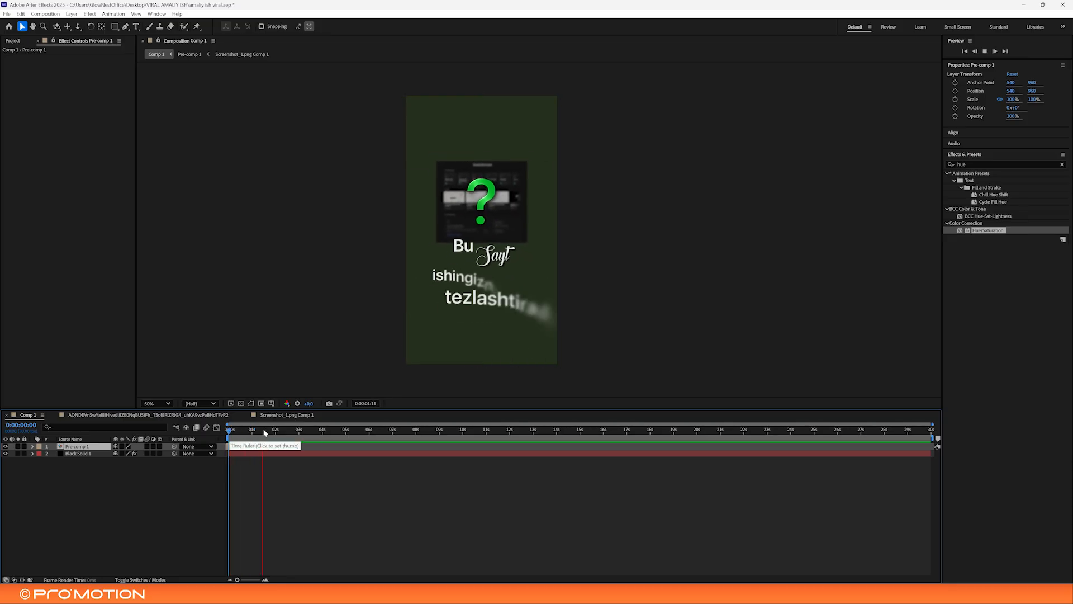
Trim the end of Pre-comp 1 to just before the two-second mark
click(250, 432)
drag(250, 433, 289, 435)
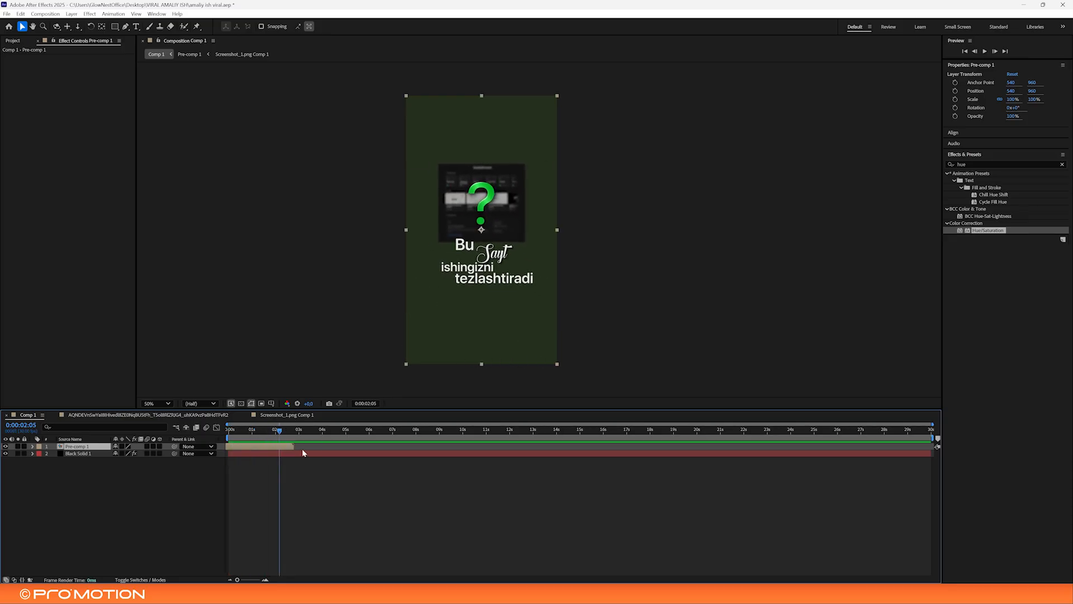
key(space)
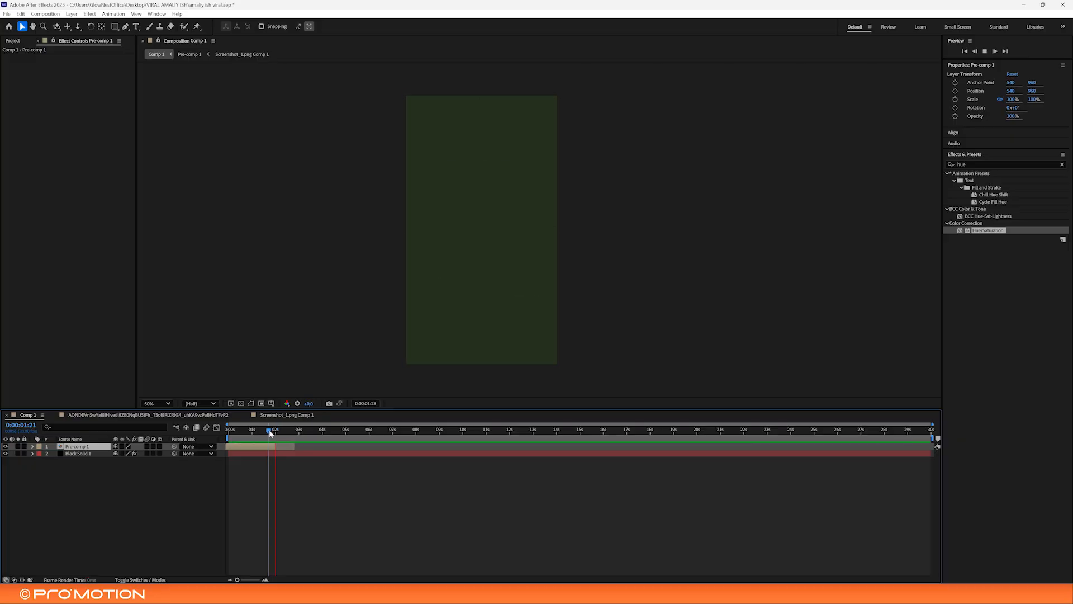
click(269, 434)
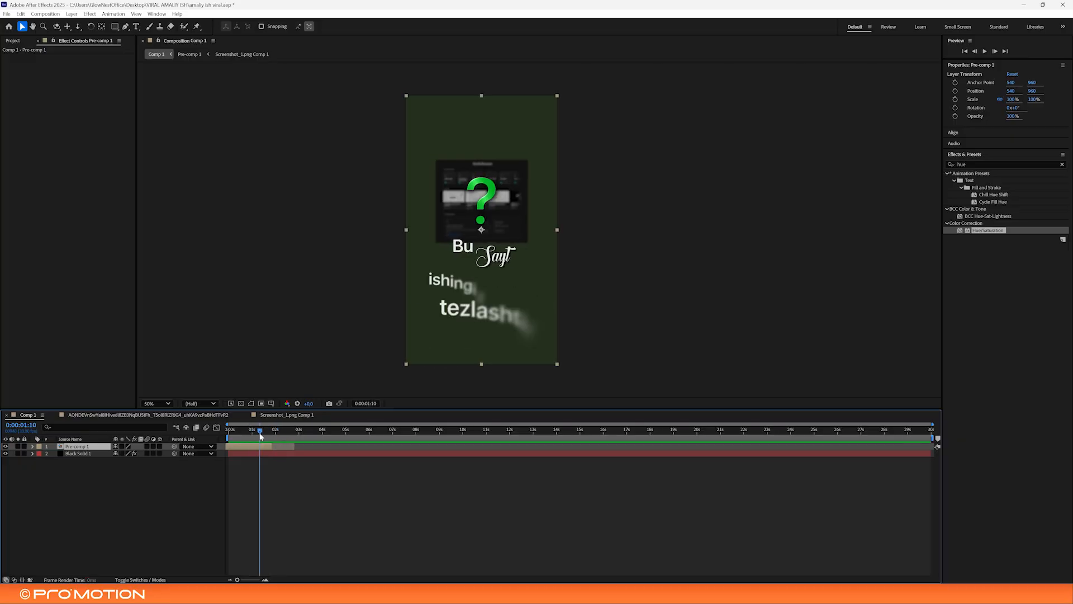
Compare the reference video's opening seconds with the end of the text scene in Comp 1
click(186, 415)
drag(251, 432, 282, 428)
mouse_move(282, 428)
mouse_down()
mouse_move(311, 430)
mouse_move(270, 429)
mouse_move(290, 431)
mouse_up()
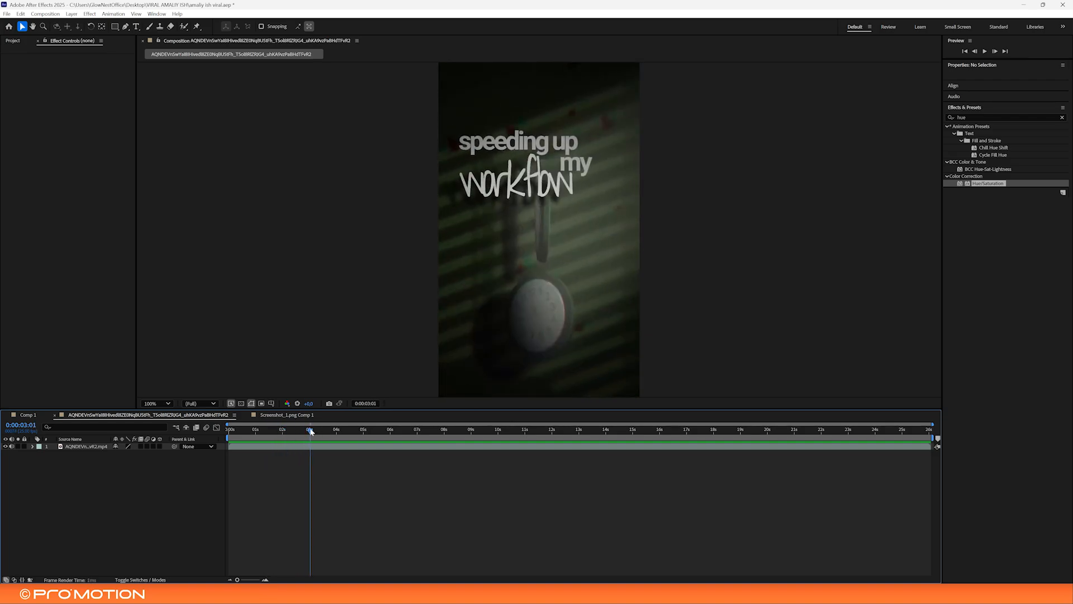
click(27, 416)
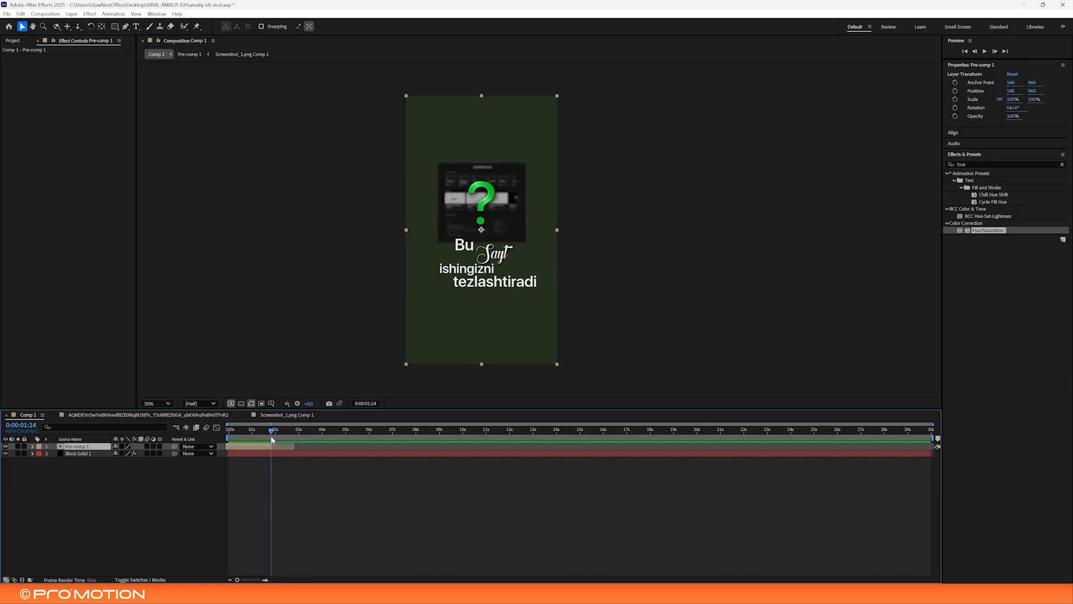
click(204, 416)
drag(257, 431, 300, 436)
click(44, 417)
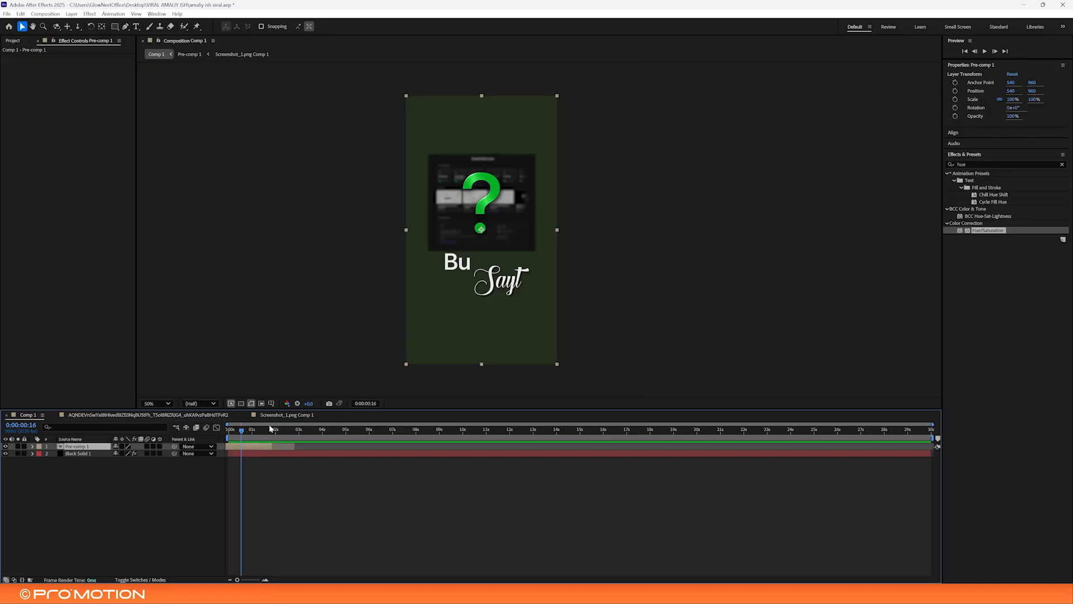
click(151, 415)
drag(250, 431, 288, 435)
click(28, 415)
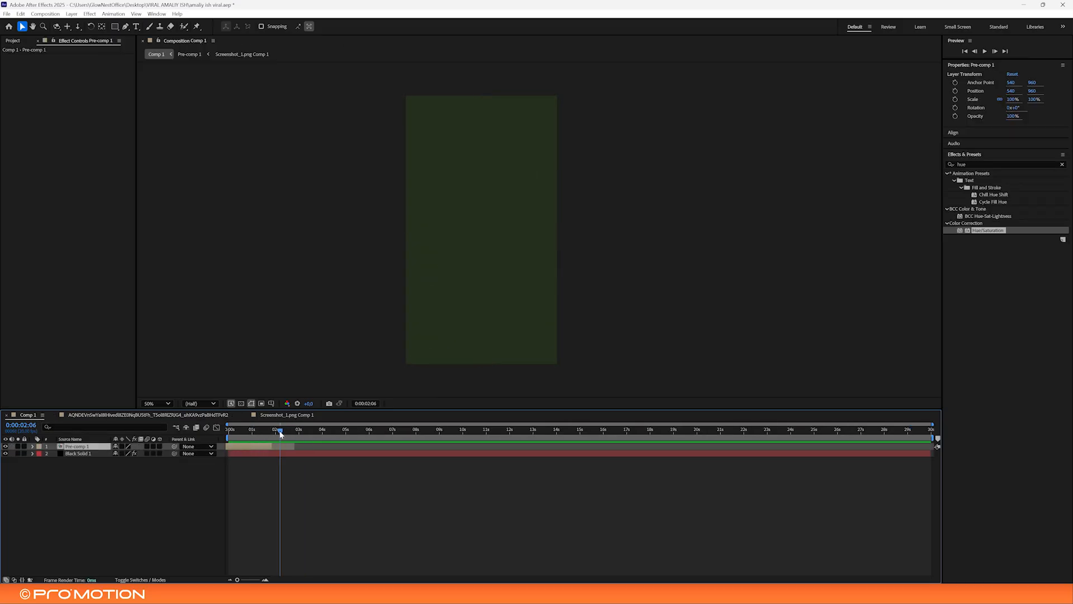
click(283, 439)
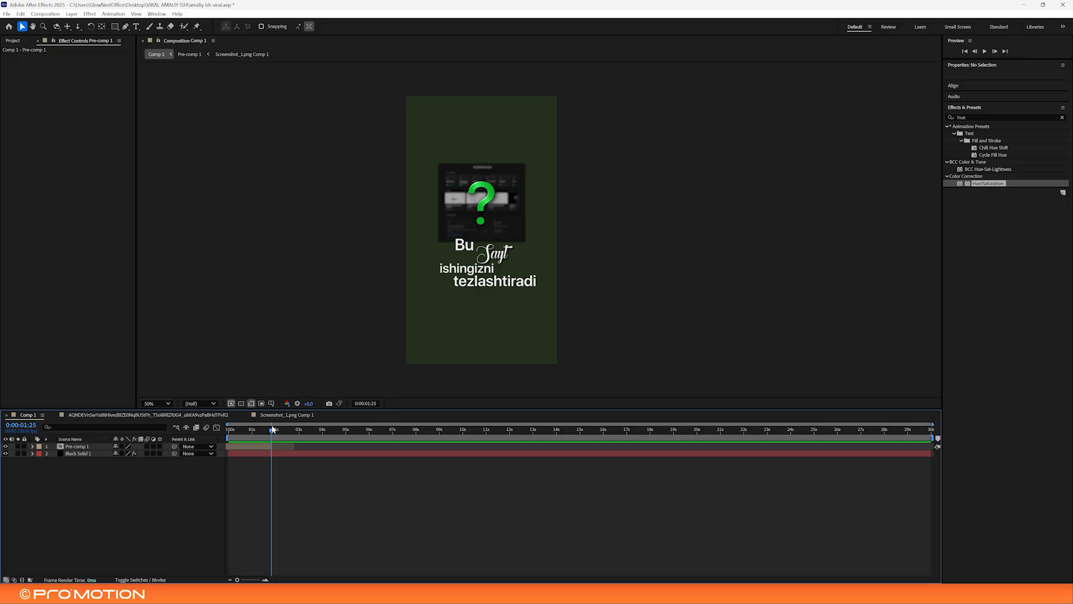
Draw a circle about 512 px wide near the centre of Comp 1 at 0:00:02:14 as a new shape layer
mouse_move(283, 438)
mouse_down()
mouse_move(256, 430)
mouse_move(287, 433)
mouse_up()
click(116, 27)
drag(484, 227, 518, 262)
key(v)
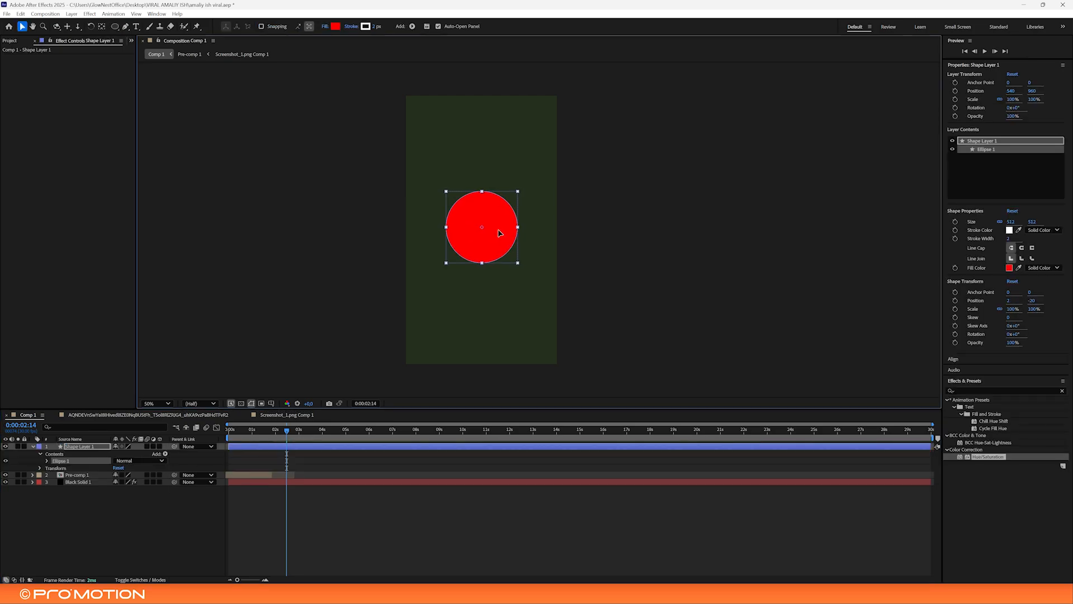
Change the circle's fill to dark grey and set its stroke width to 0 px
click(336, 27)
drag(455, 313, 424, 323)
click(620, 245)
key(/)
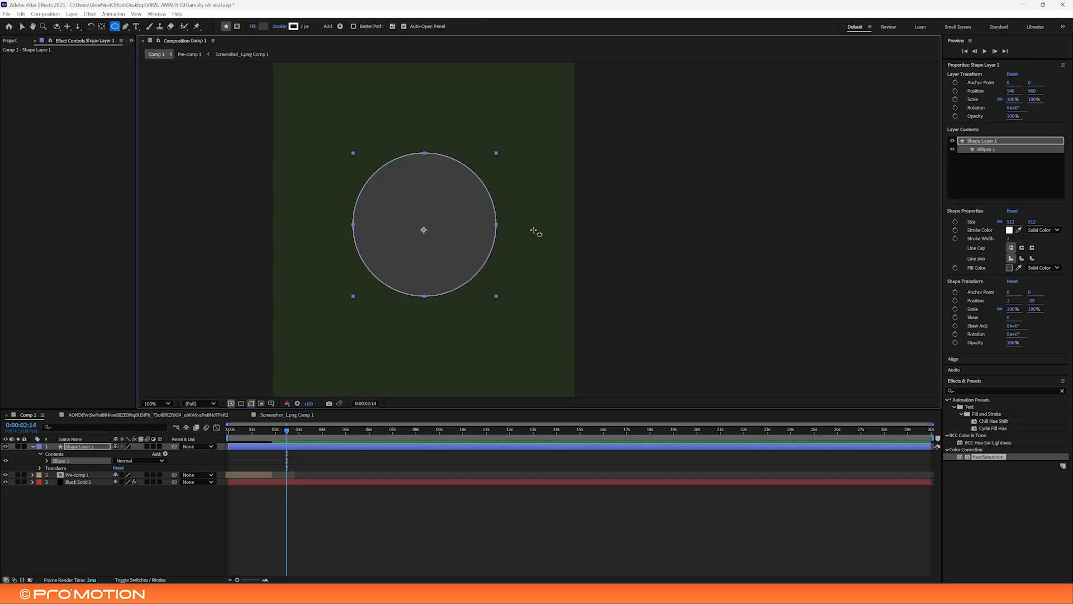
drag(303, 26, 283, 28)
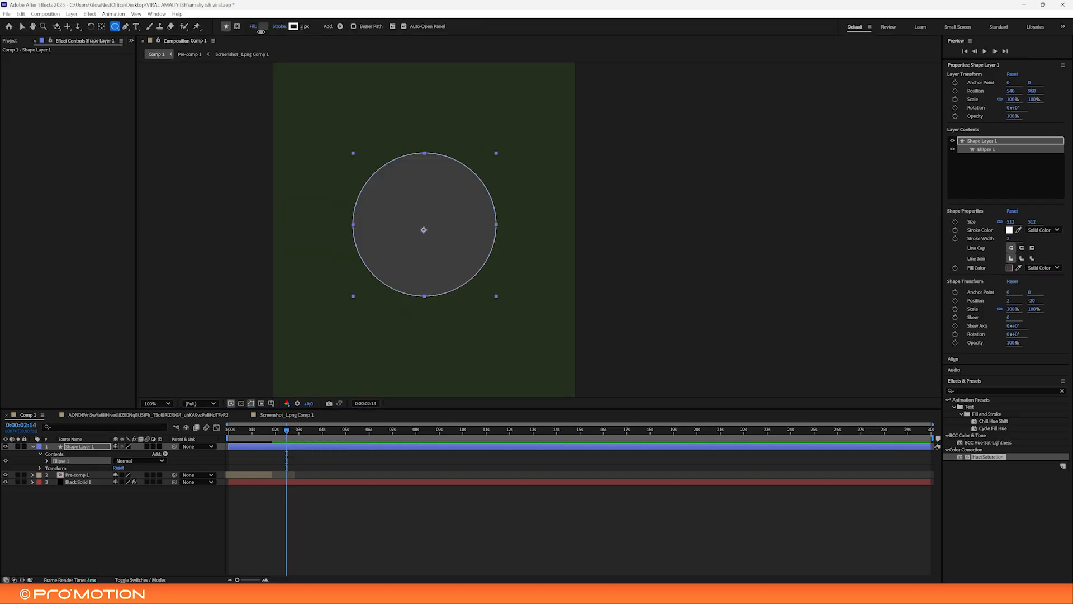
Make the circle a 3D layer and set the composition renderer to Advanced 3D
click(159, 446)
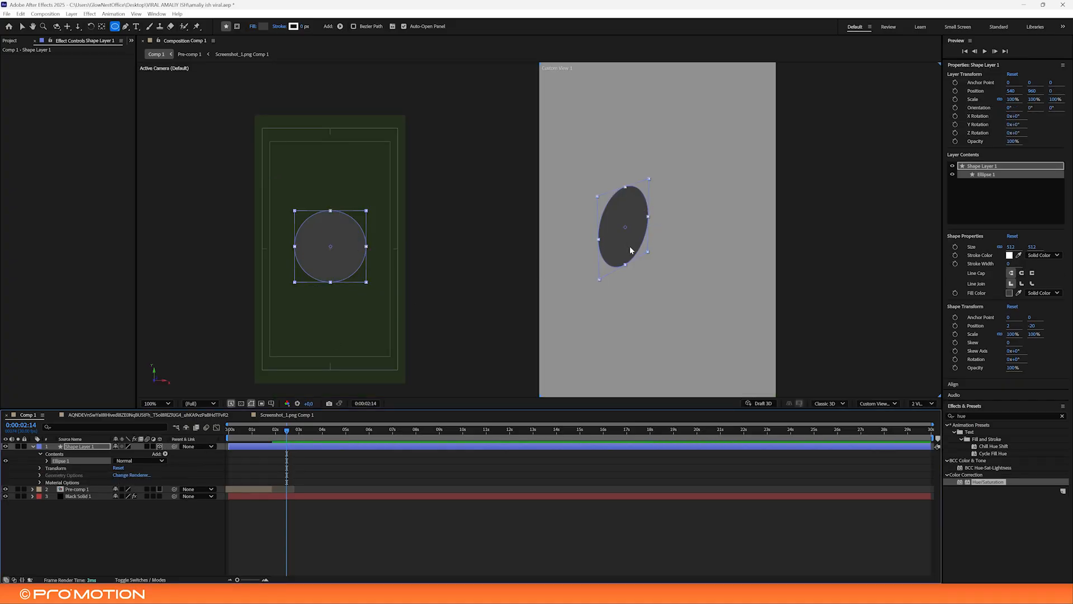
key(v)
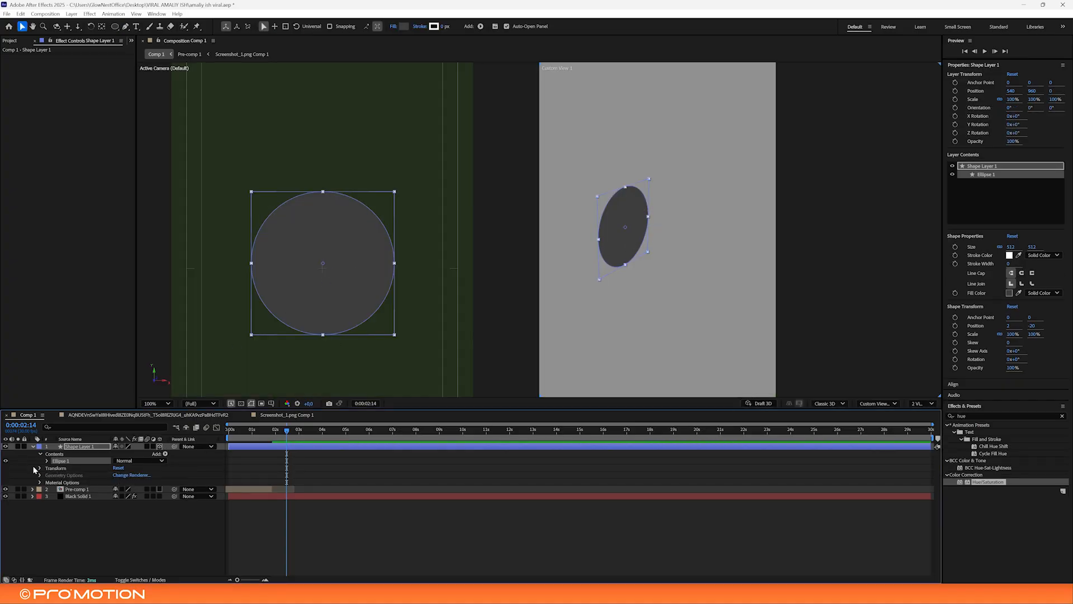
click(830, 403)
click(833, 429)
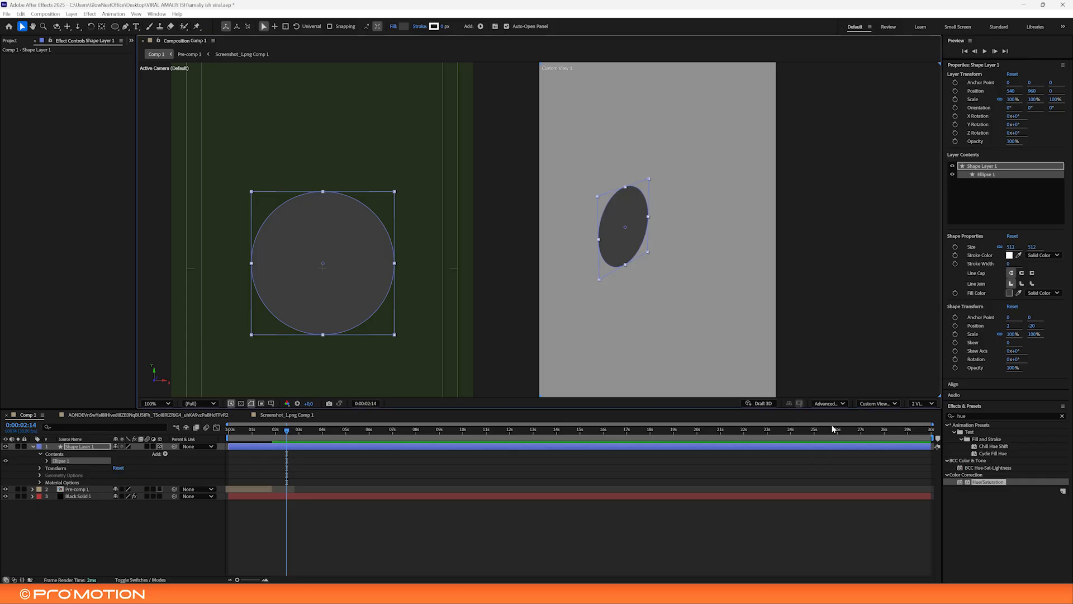
Set the circle's extrusion depth to 46 in its geometry options
click(40, 475)
drag(116, 503, 133, 505)
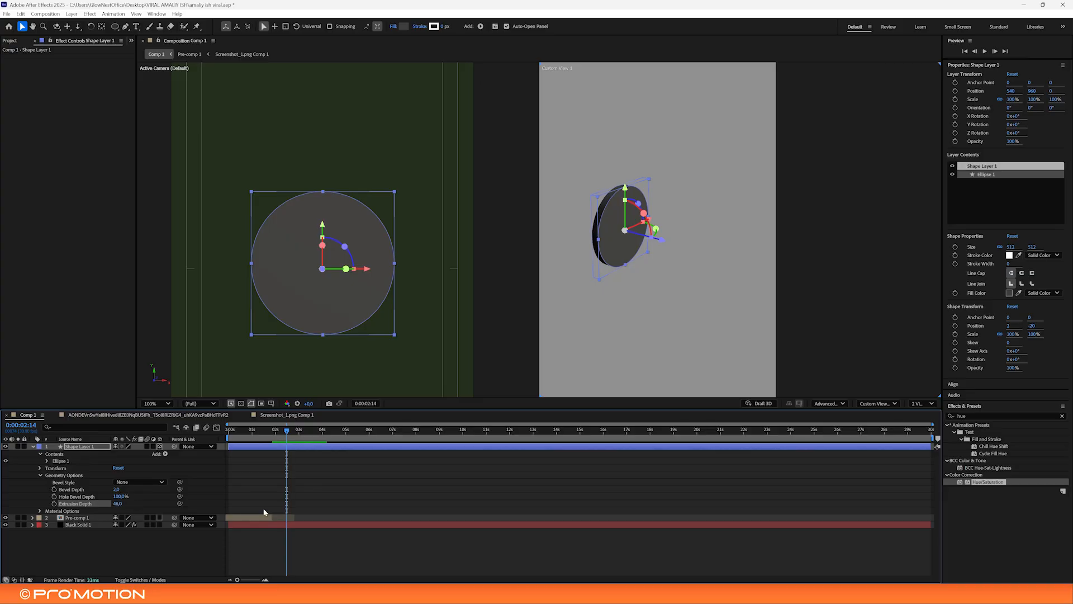
click(329, 457)
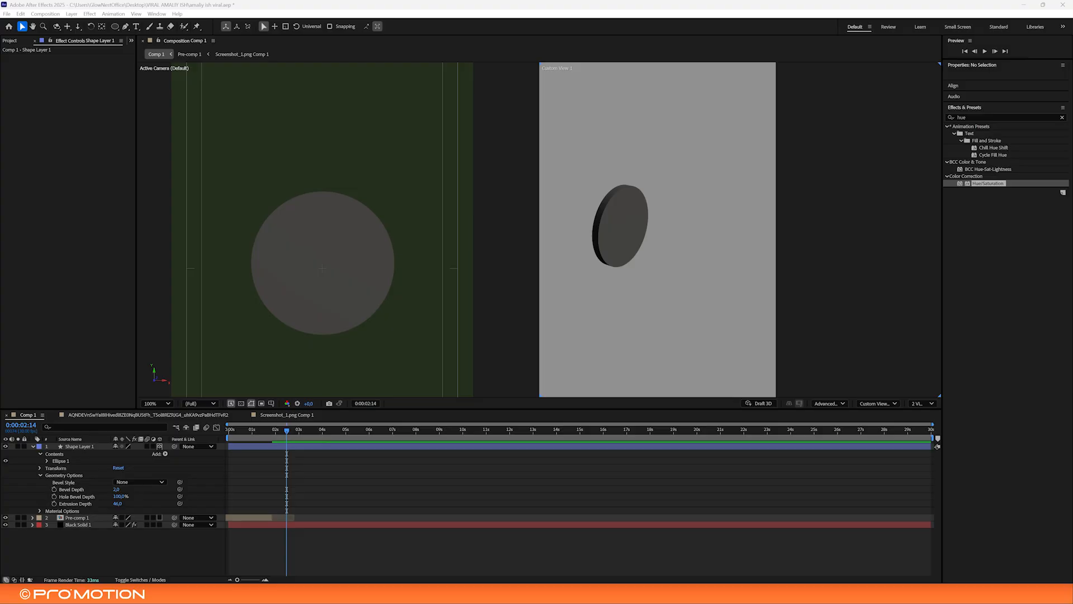
Import the green-screen clock animation video into Comp 1 above the circle's shape layer
click(299, 240)
click(416, 227)
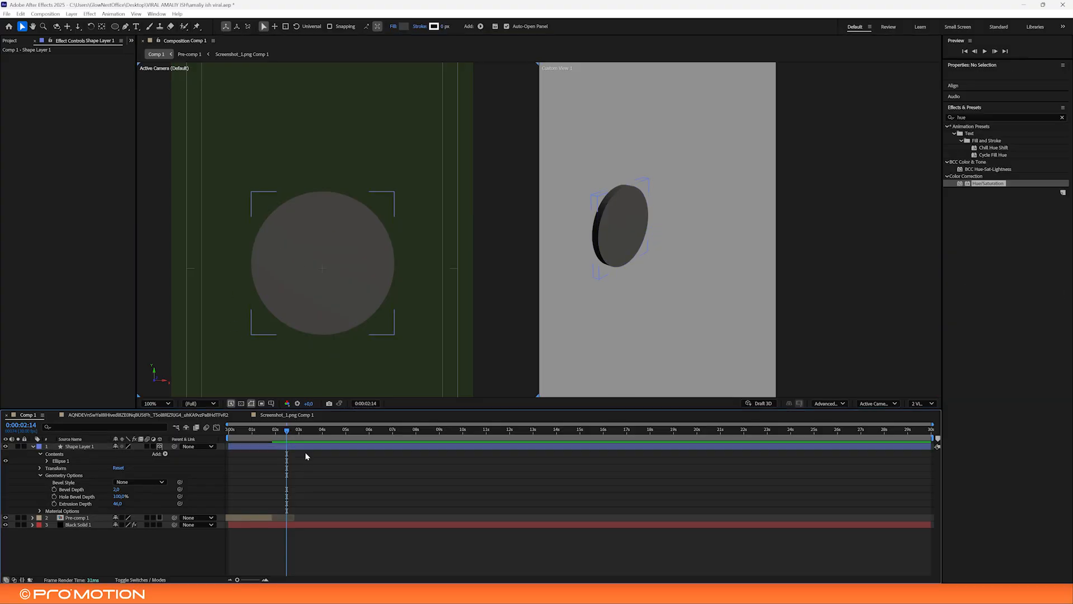
click(345, 244)
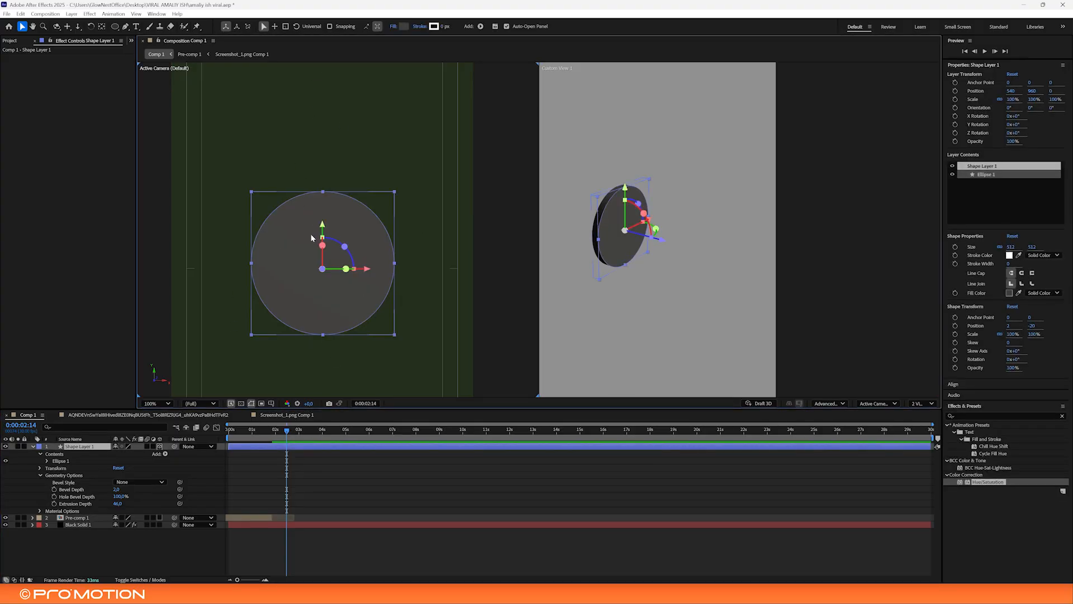
drag(327, 476, 347, 381)
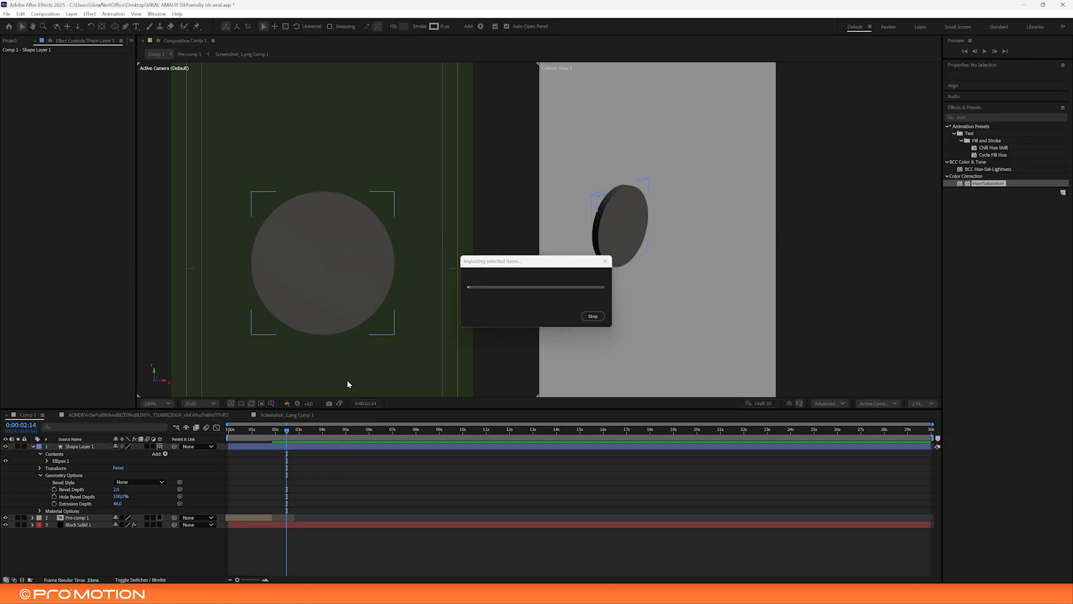
Apply Keylight (1.2) to the clock footage, sampling the green background as screen colour and setting Screen Gain to 170
key(ctrl+space)
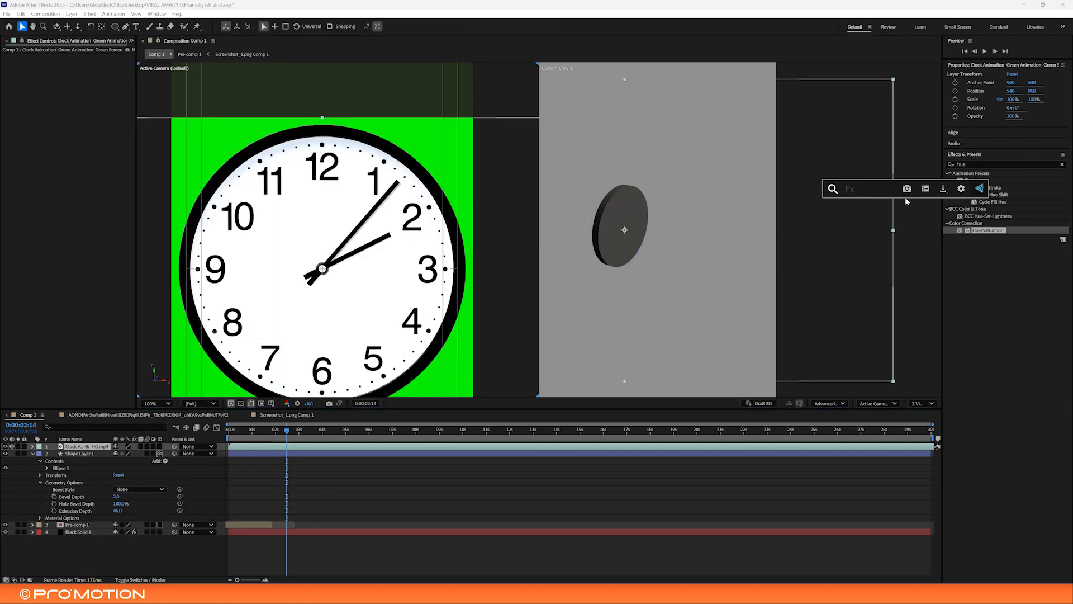
text(keyligh)
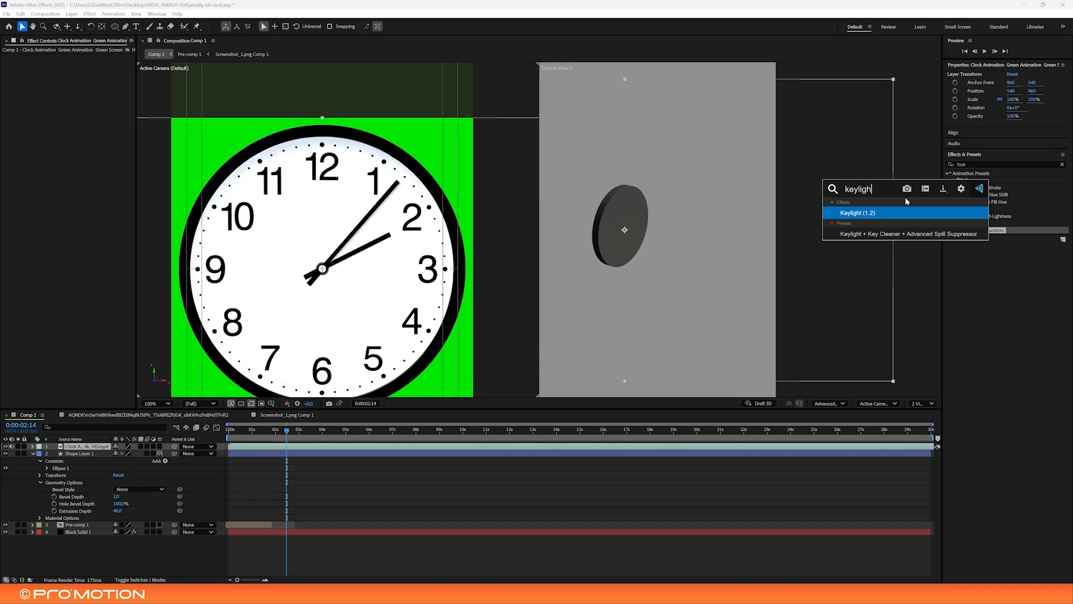
click(857, 213)
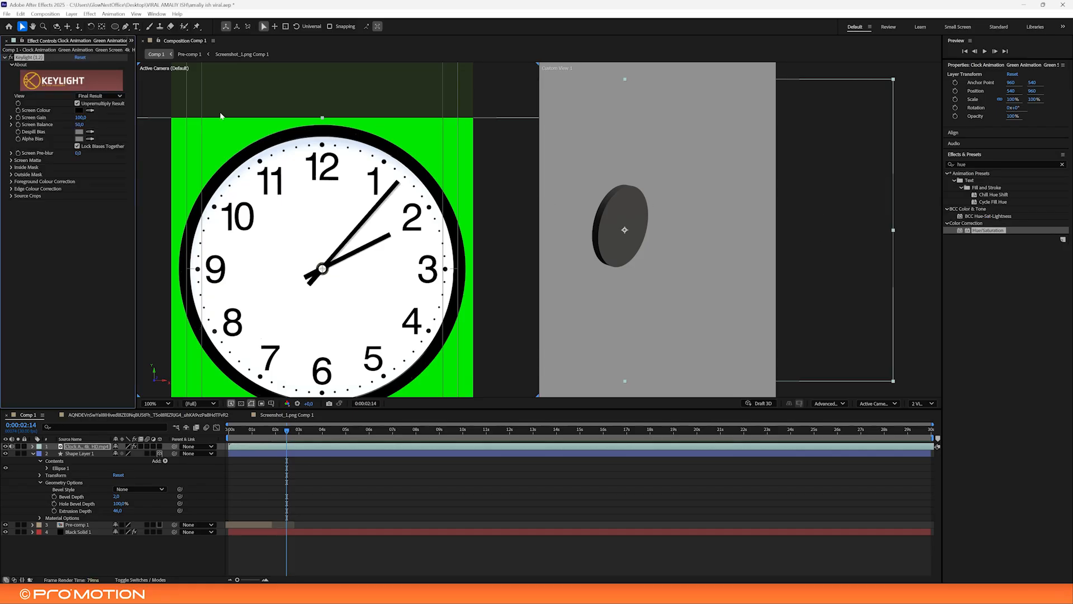
click(246, 135)
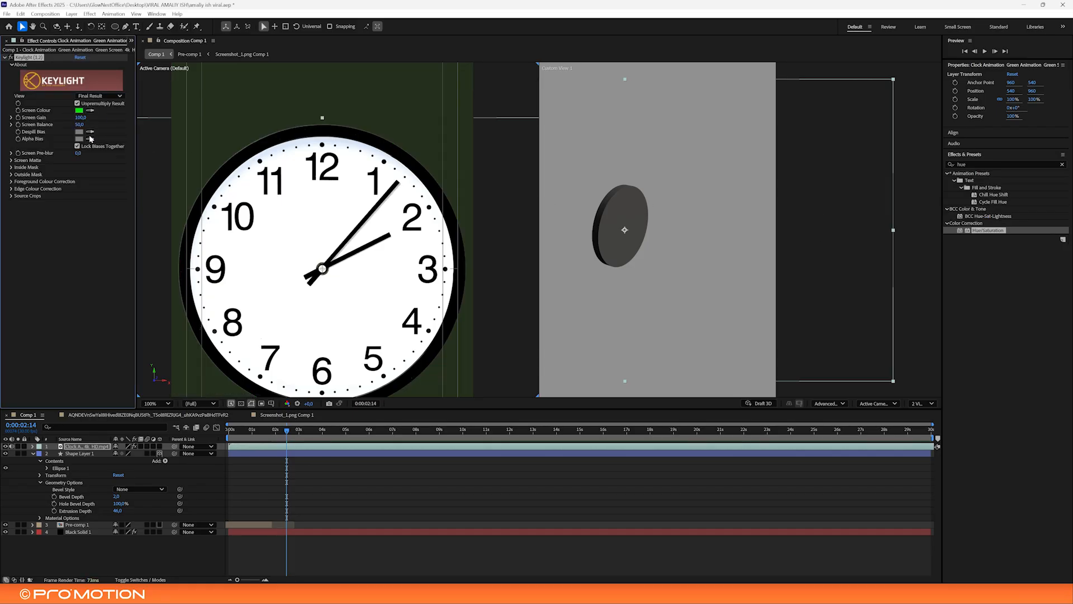
drag(80, 120, 109, 117)
Scale the clock footage down to 44.7% and place it over the grey disc
drag(323, 119, 306, 210)
drag(455, 266, 444, 265)
key(period)
drag(367, 265, 376, 200)
Make the clock footage a 3D layer centred on the disc's face and parent it to Shape Layer 1
click(160, 446)
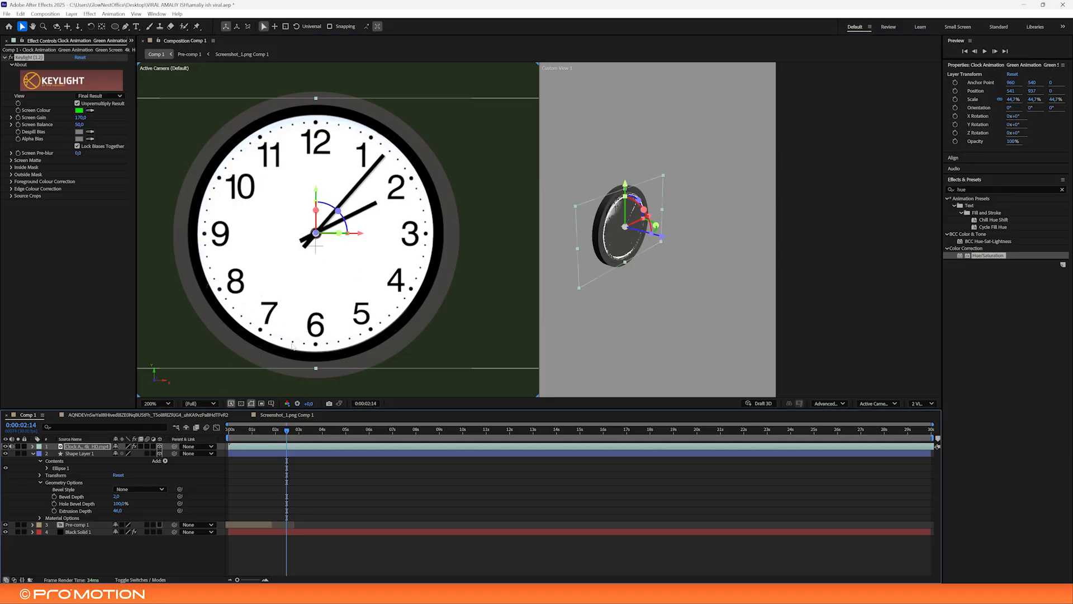
drag(377, 275, 378, 276)
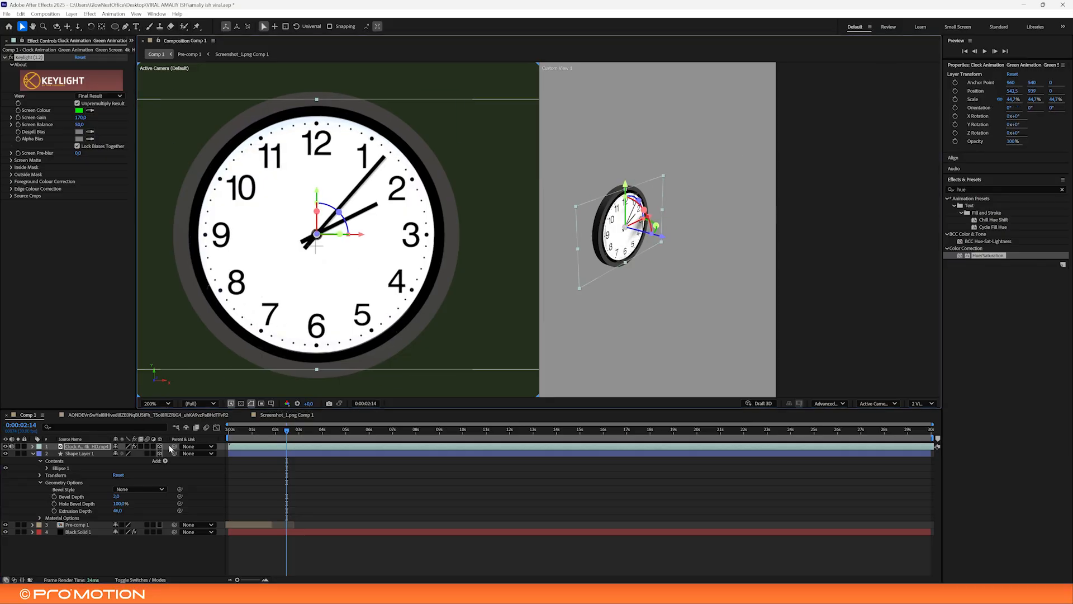
drag(174, 447, 70, 456)
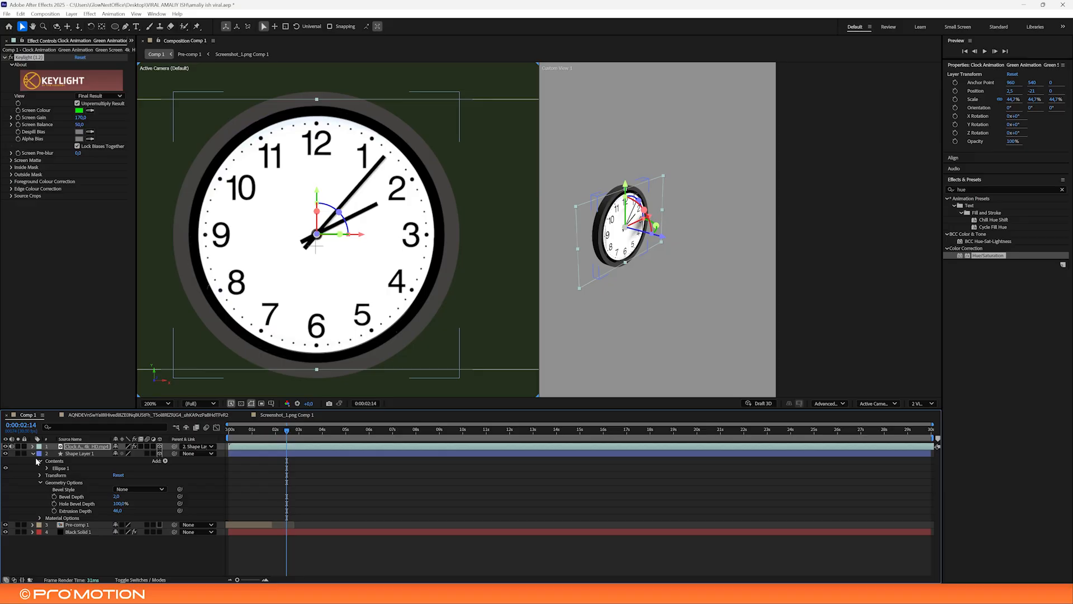
Set the specular shininess of Shape Layer 1 to 68% in its material options
click(79, 454)
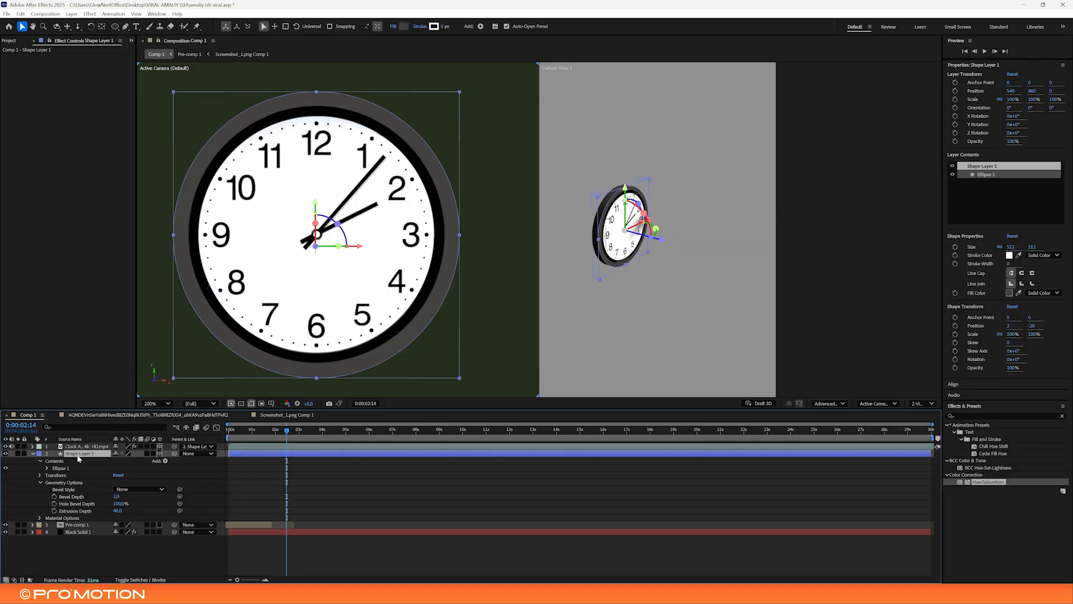
click(40, 518)
scroll(45, 520, down, 1)
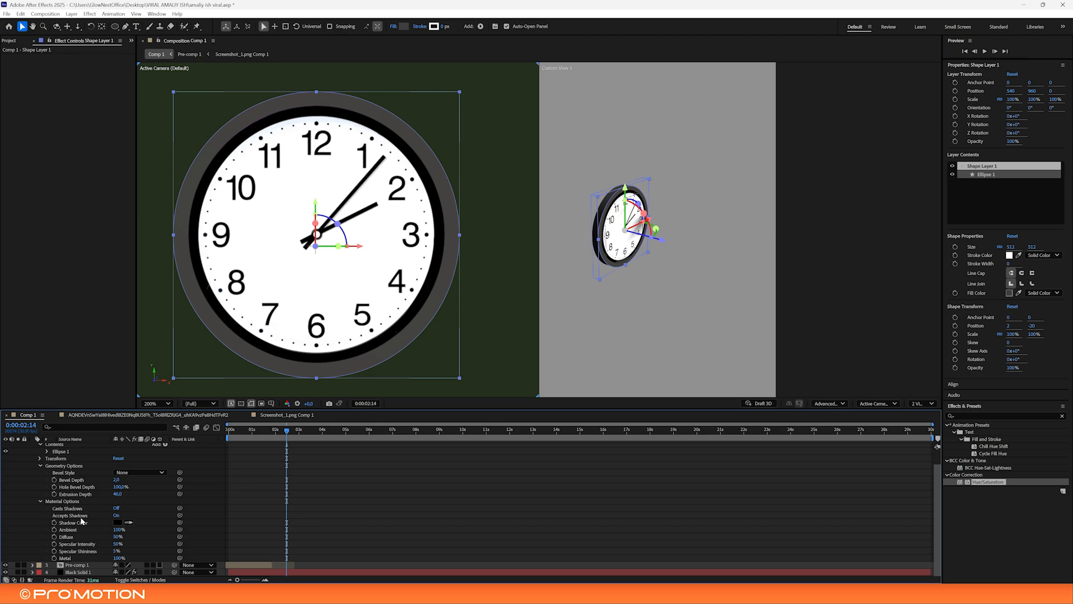
click(116, 552)
text(5)
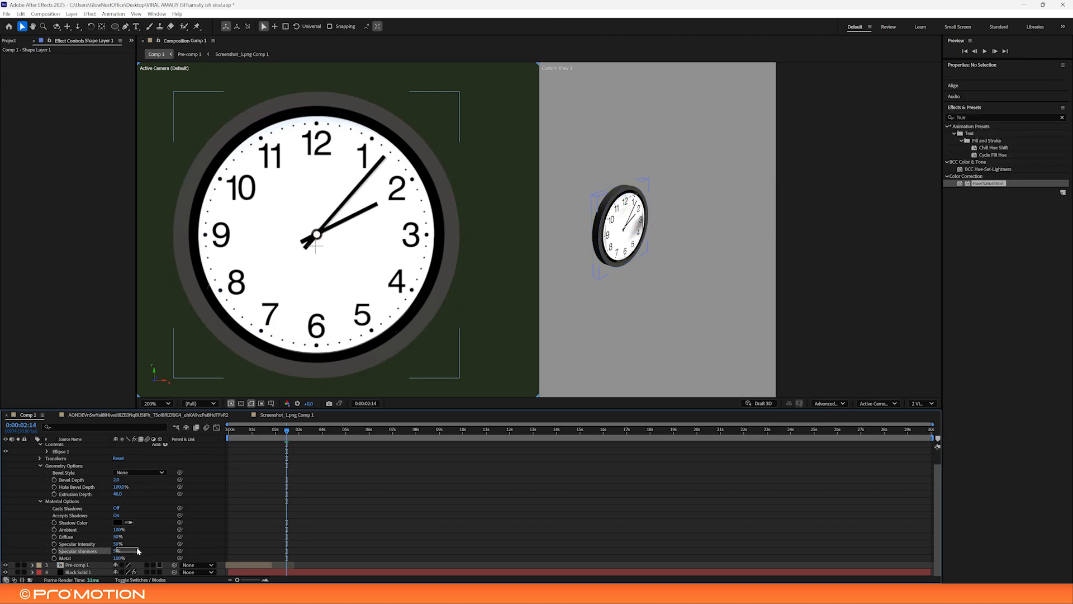
text(8)
key(Return)
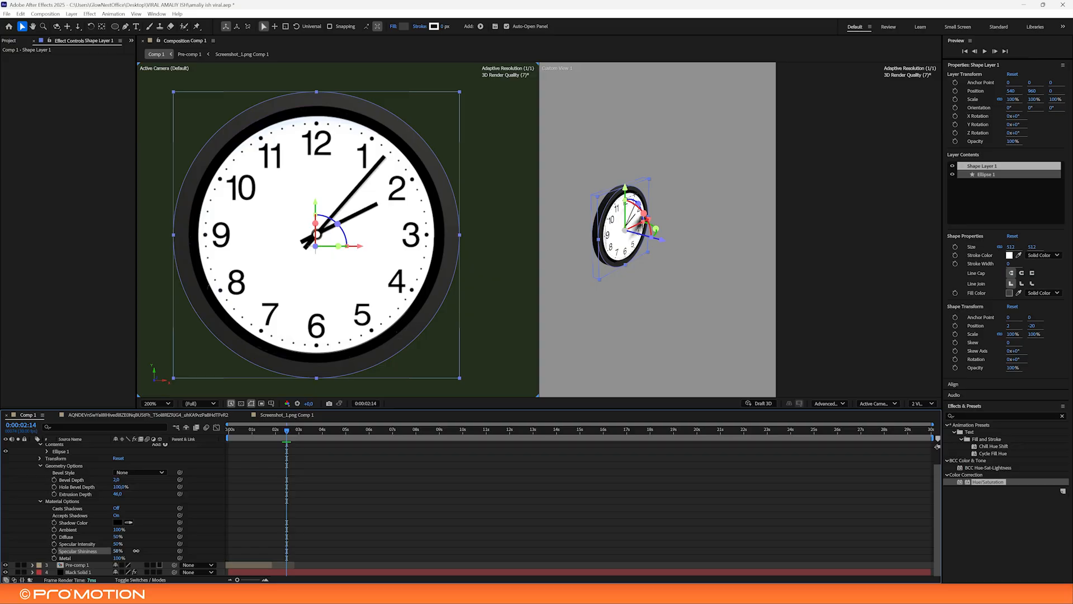
drag(136, 550, 137, 551)
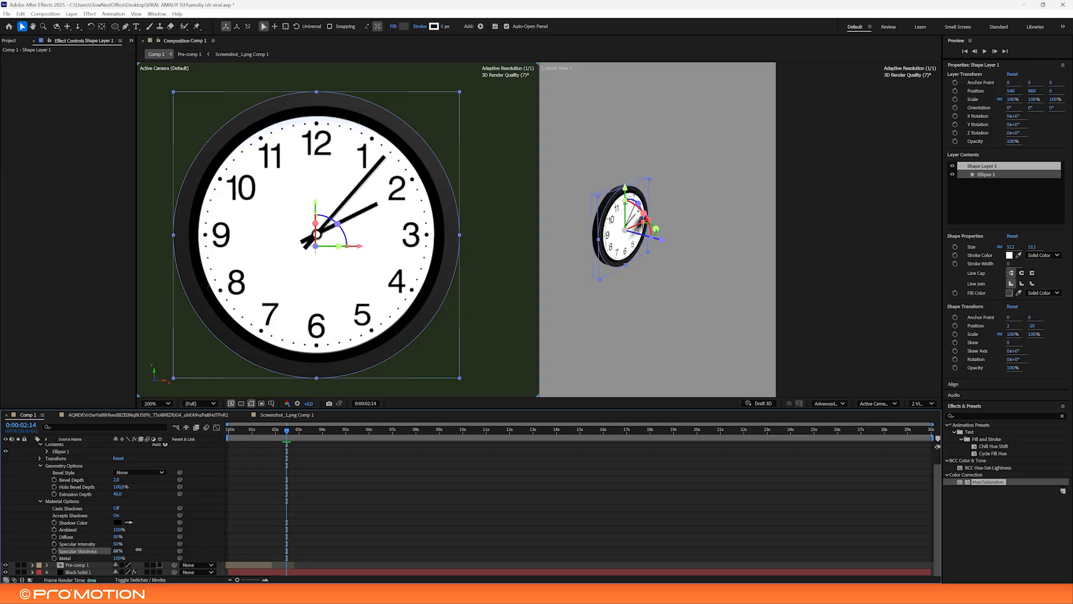
click(139, 552)
scroll(375, 245, down, 1)
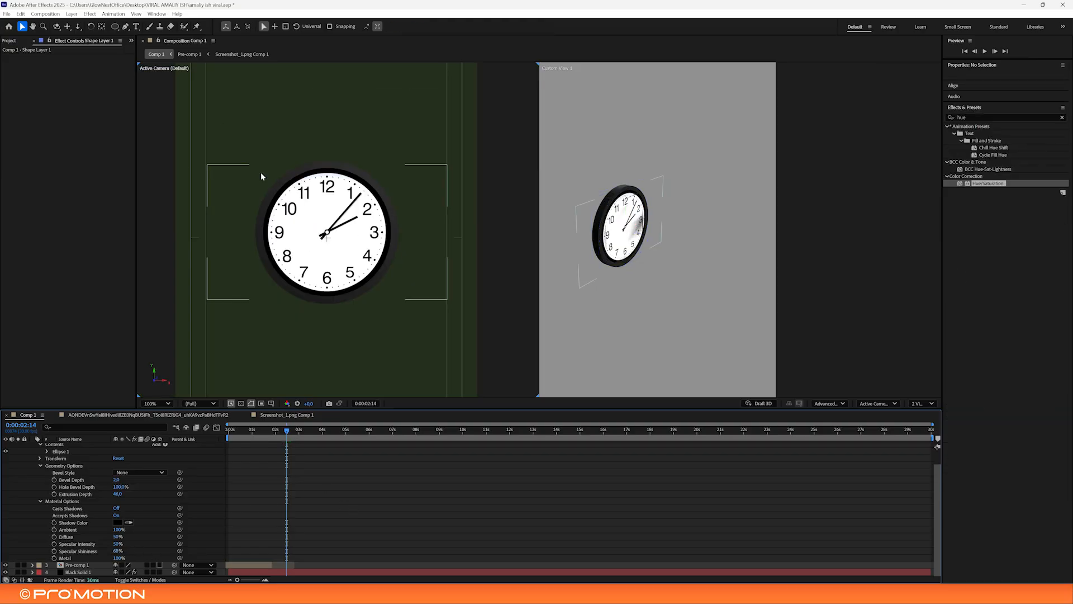
Set Shape Layer 1's Y rotation to 45° in its transform options
scroll(38, 450, up, 1)
click(35, 451)
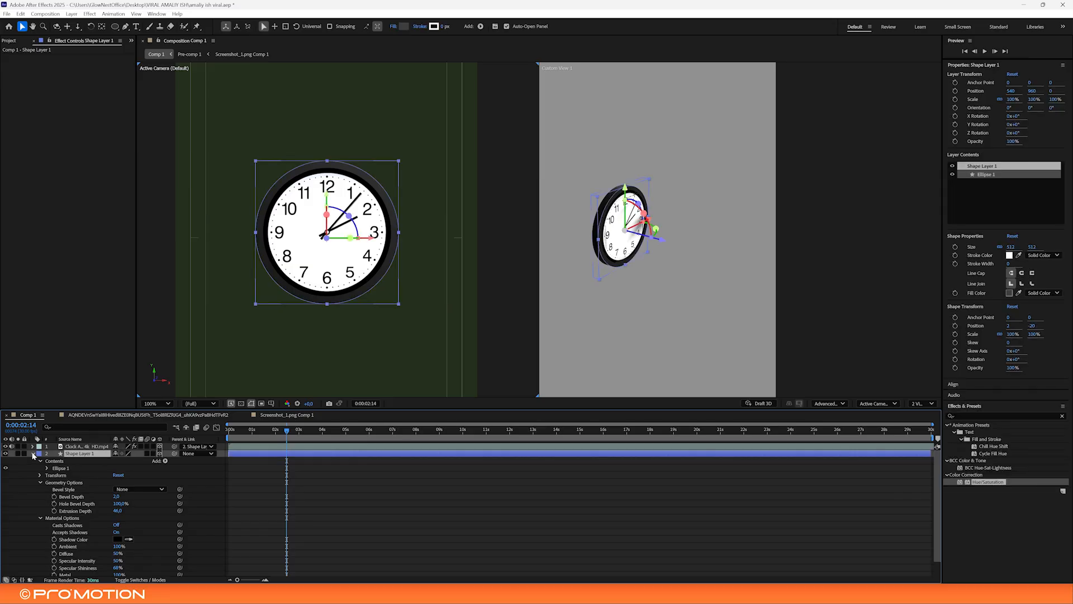
click(33, 454)
click(33, 454)
click(40, 475)
drag(119, 526, 141, 518)
key(ctrl+z)
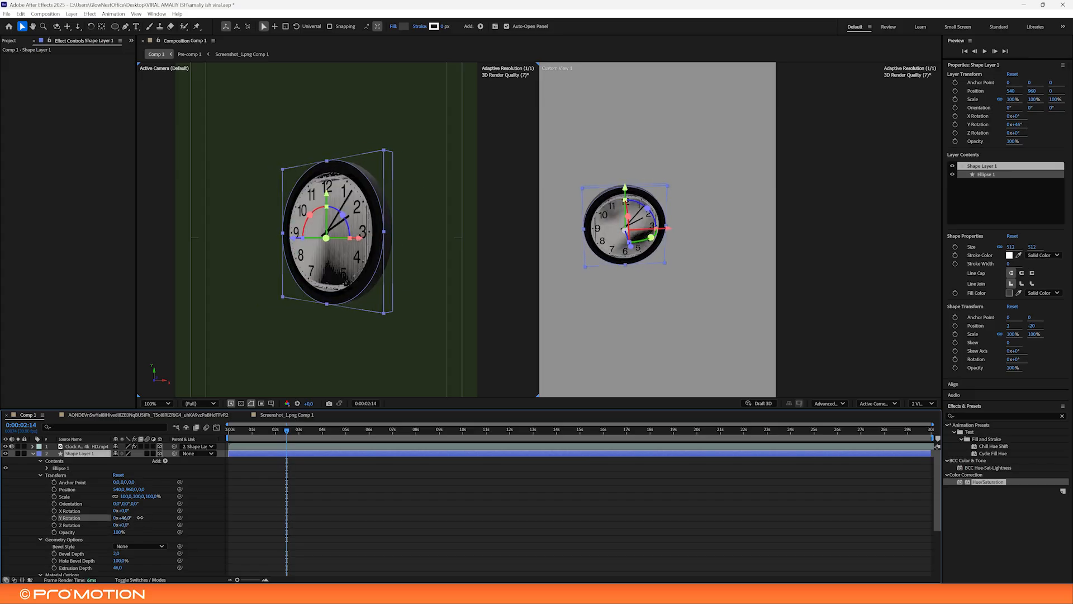
click(356, 533)
Examine the rotated clock up close while it plays, and compare it with the clock scene in the reference composition
scroll(346, 260, up, 1)
click(277, 238)
drag(285, 249, 282, 235)
key(ctrl+z)
click(84, 446)
key(space)
key(space)
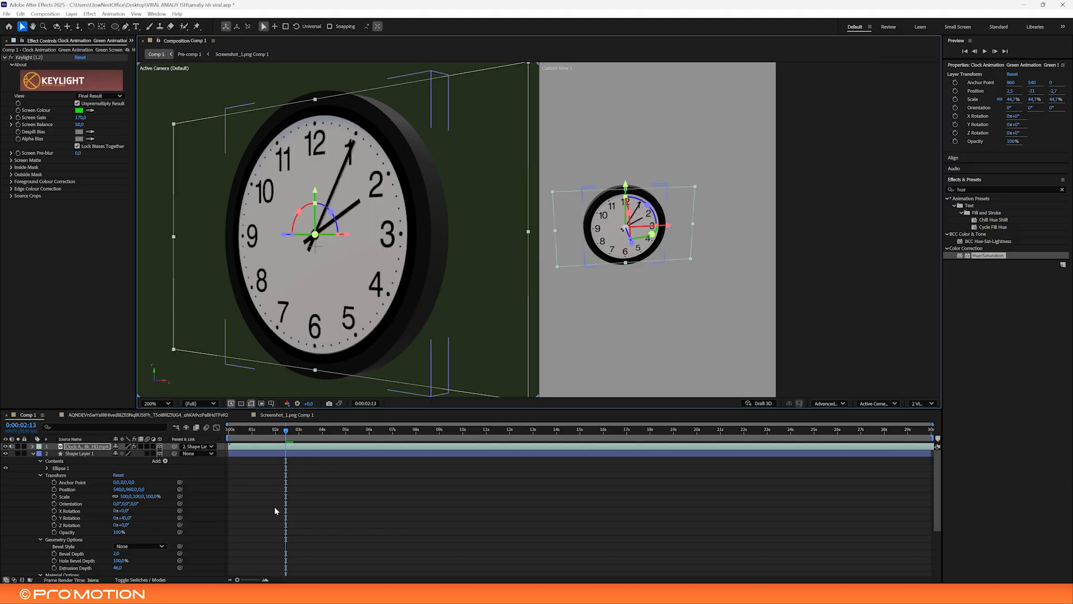
click(276, 510)
drag(122, 518, 47, 508)
key(ctrl+z)
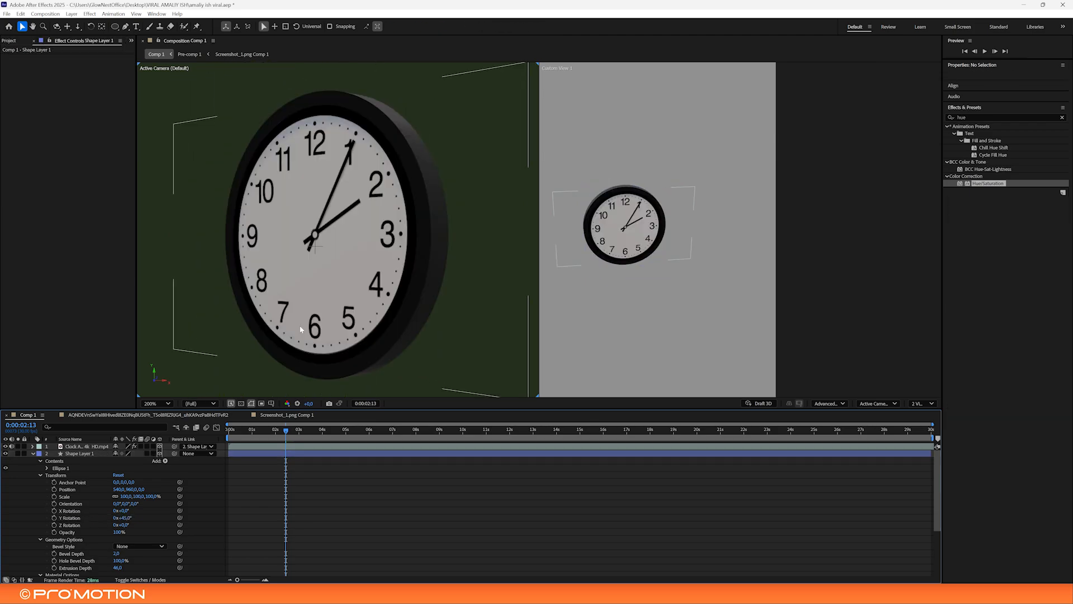
scroll(303, 330, down, 2)
click(109, 416)
drag(247, 435, 288, 450)
click(23, 415)
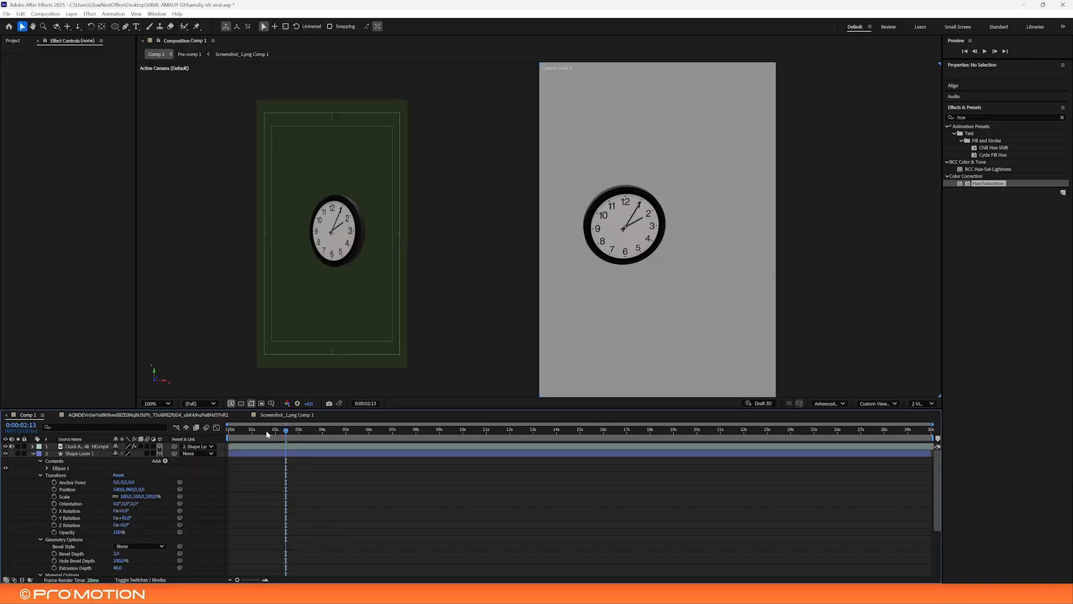
Move the clock footage and Shape Layer 1 to start where Pre-comp 1 ends, and preview the sequence
key(u)
key(u)
drag(255, 431, 214, 434)
click(254, 447)
shift+click(242, 453)
key(space)
key(space)
key(space)
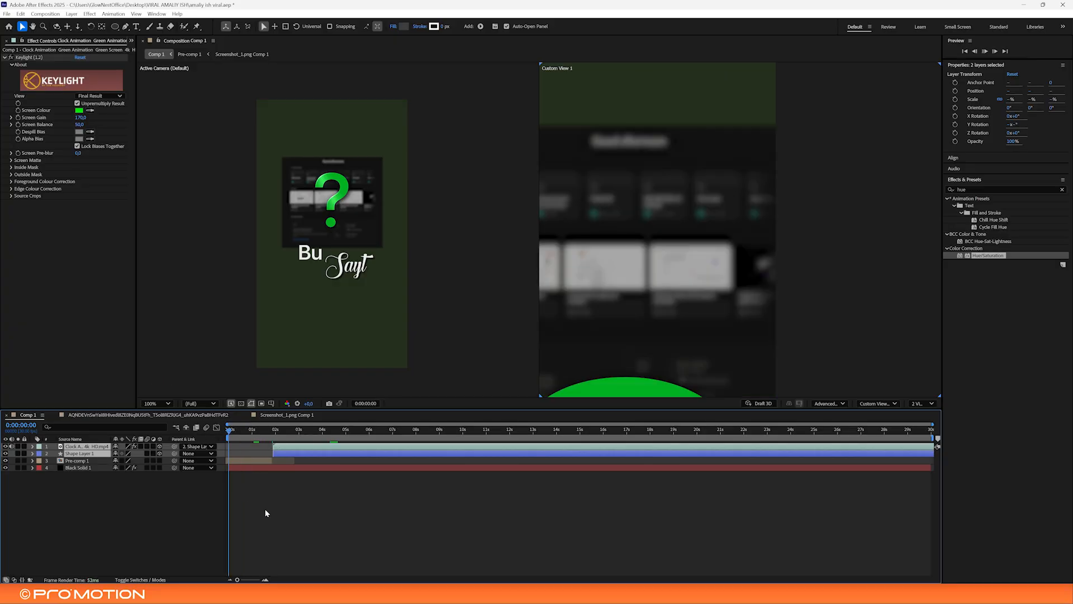
Trim Pre-comp 1's end to about 0:00:01:22 and align the start of both clock layers with that cut
click(251, 432)
drag(253, 435, 271, 438)
click(266, 459)
click(278, 452)
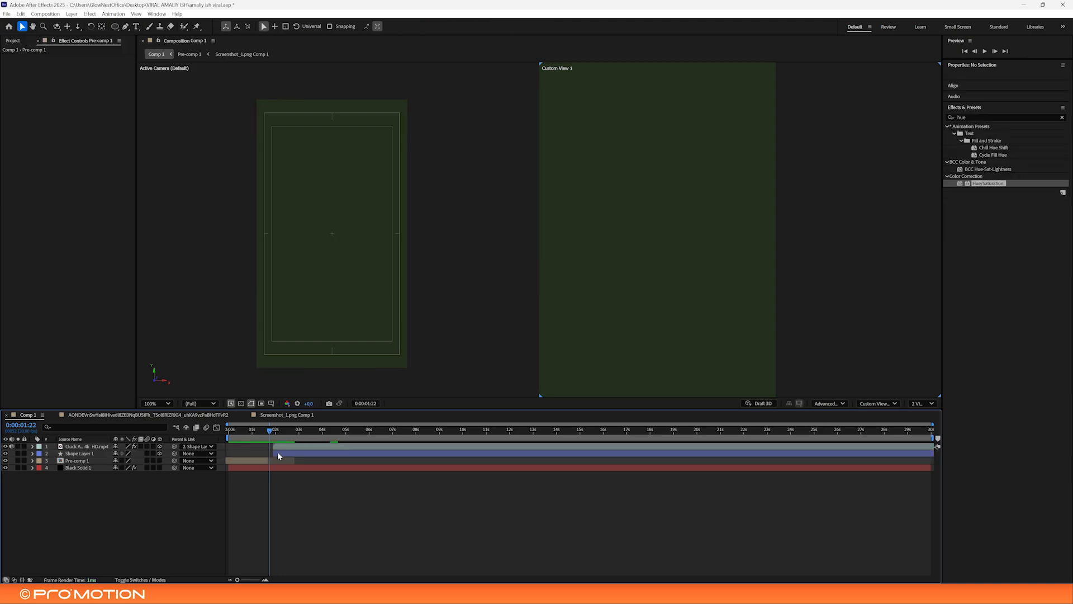
shift+click(288, 447)
key([)
click(278, 437)
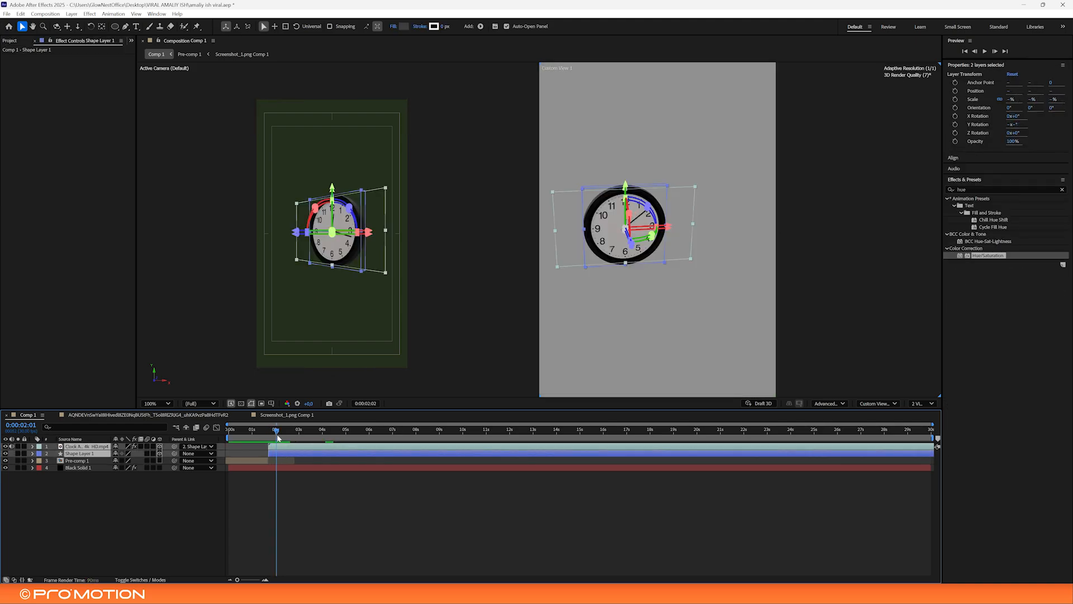
Set Shape Layer 1's Y orientation to about 315.2° so the clock faces the camera, and preview it
click(287, 496)
scroll(338, 230, up, 1)
click(337, 239)
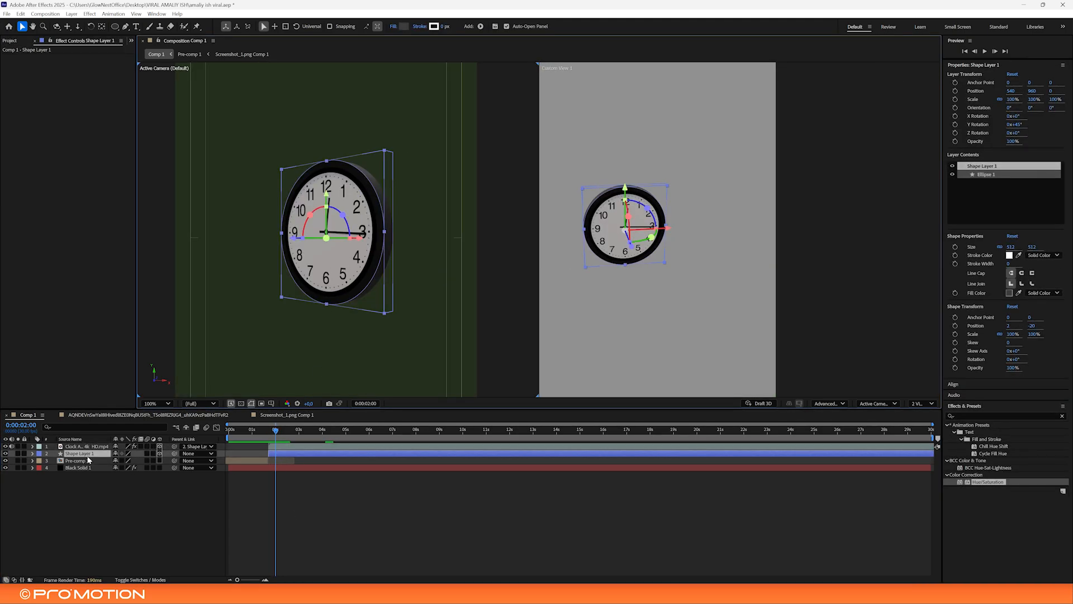
drag(328, 238, 354, 238)
drag(286, 435, 334, 434)
click(326, 485)
key(space)
Time-stretch the clock footage to 46%, holding the layer in-point
click(282, 429)
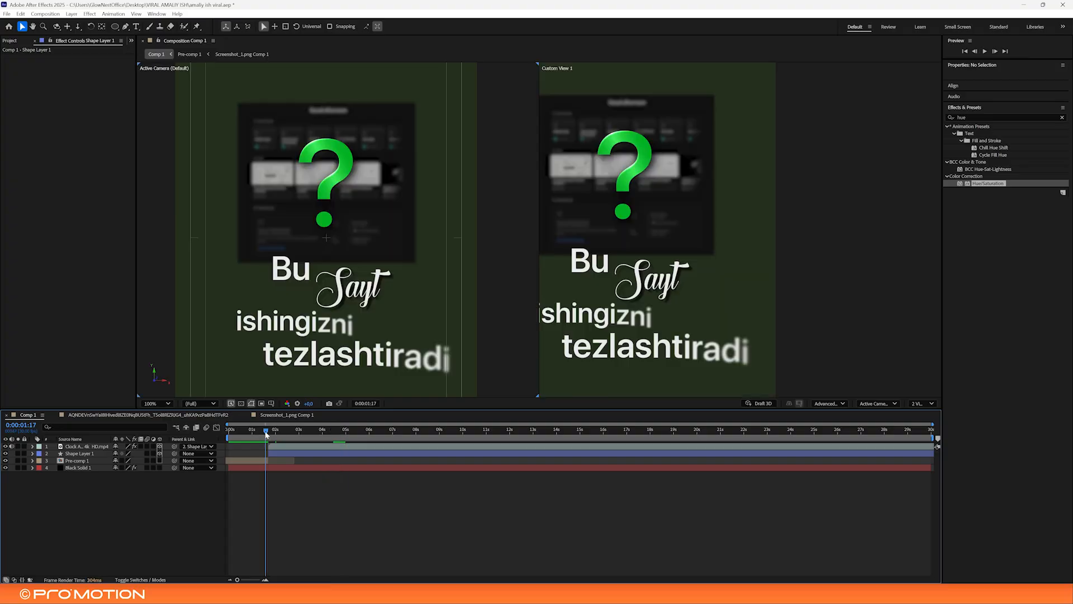
right_click(278, 444)
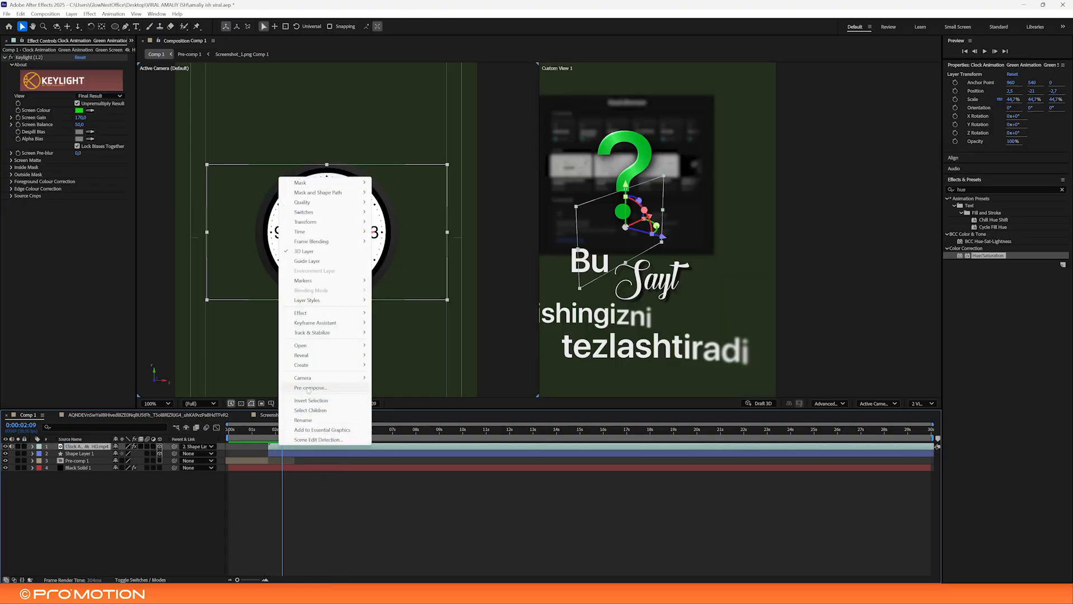
mouse_move(341, 231)
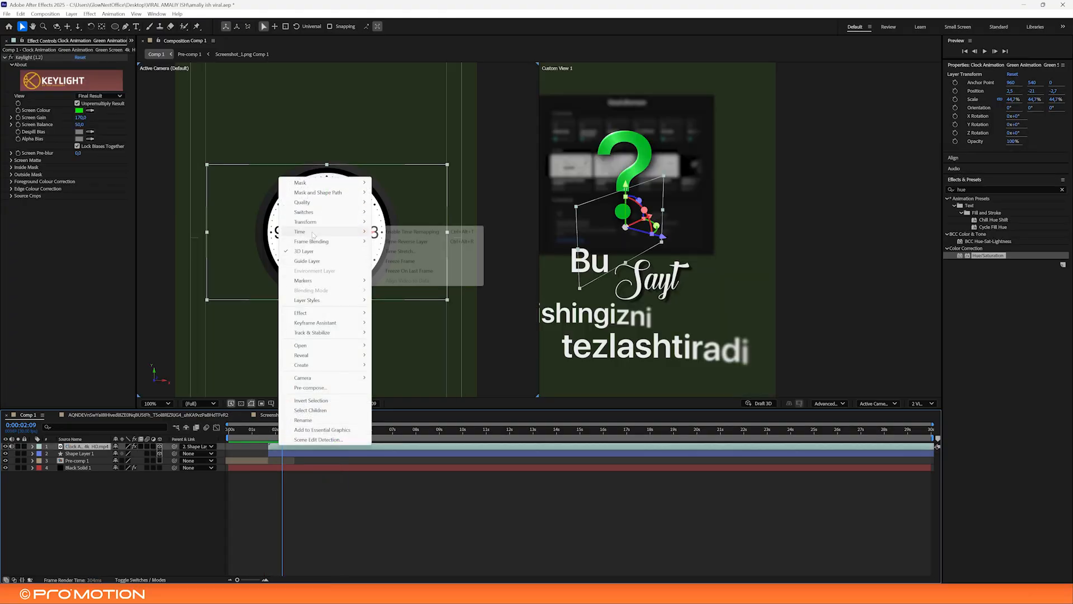
click(403, 255)
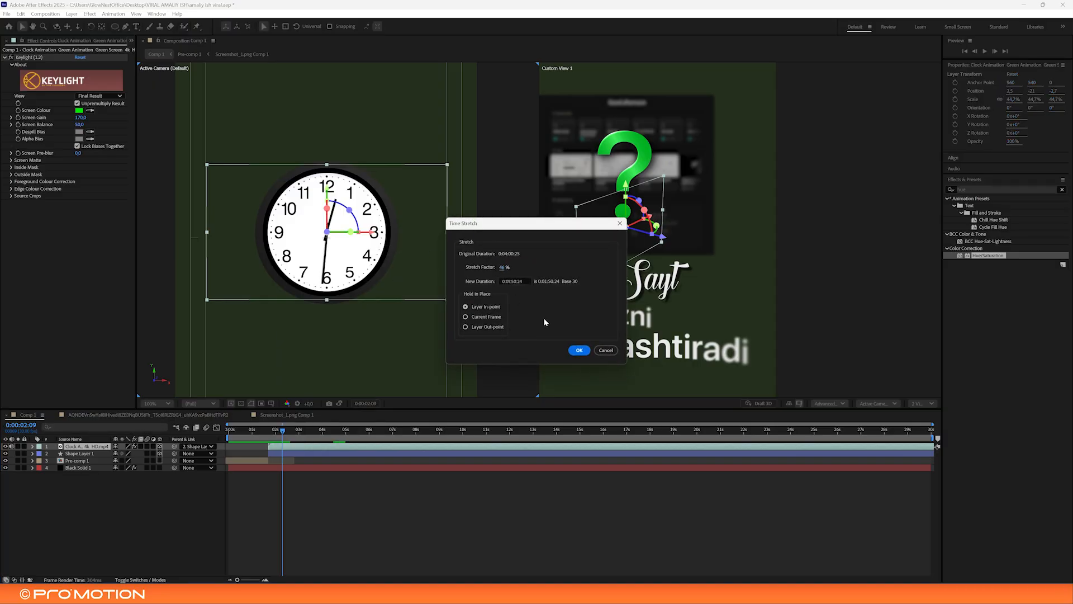
click(578, 350)
drag(282, 431, 258, 433)
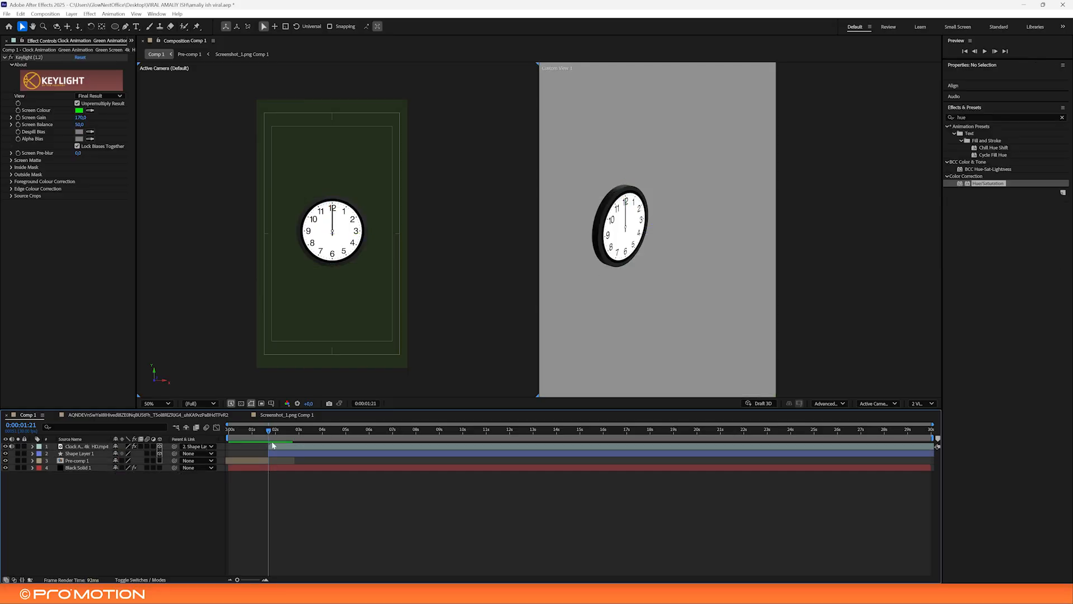
Add an adjustment layer starting at 0:00:01:21 with a Transform effect, and animate its Scale from 170 to 100 over about one second
drag(270, 432, 300, 441)
key(ctrl+alt+y)
click(269, 431)
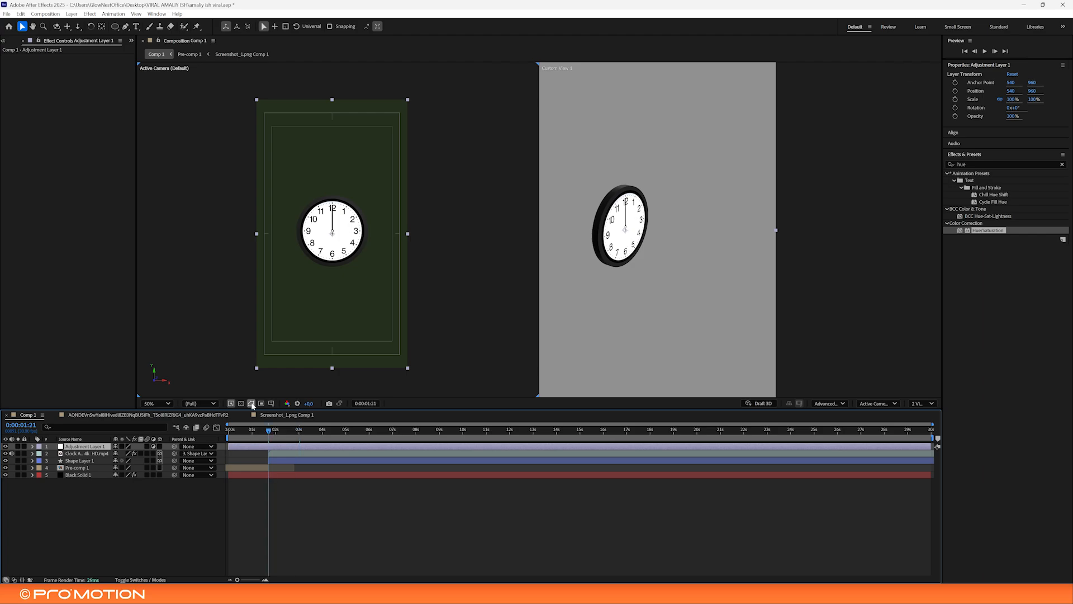
key(ctrl+space)
text(transfo)
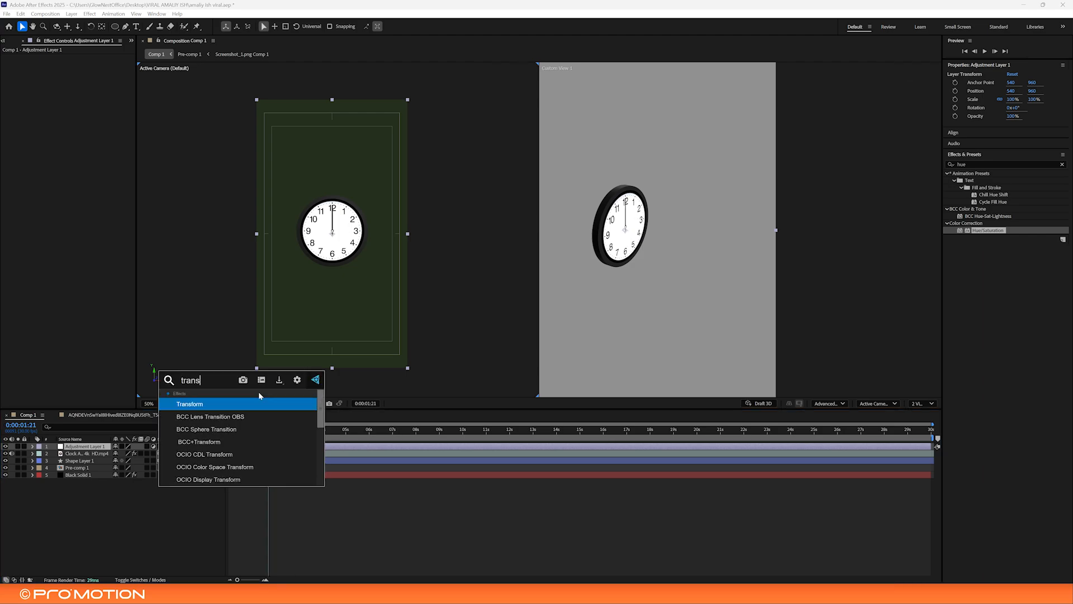
click(222, 408)
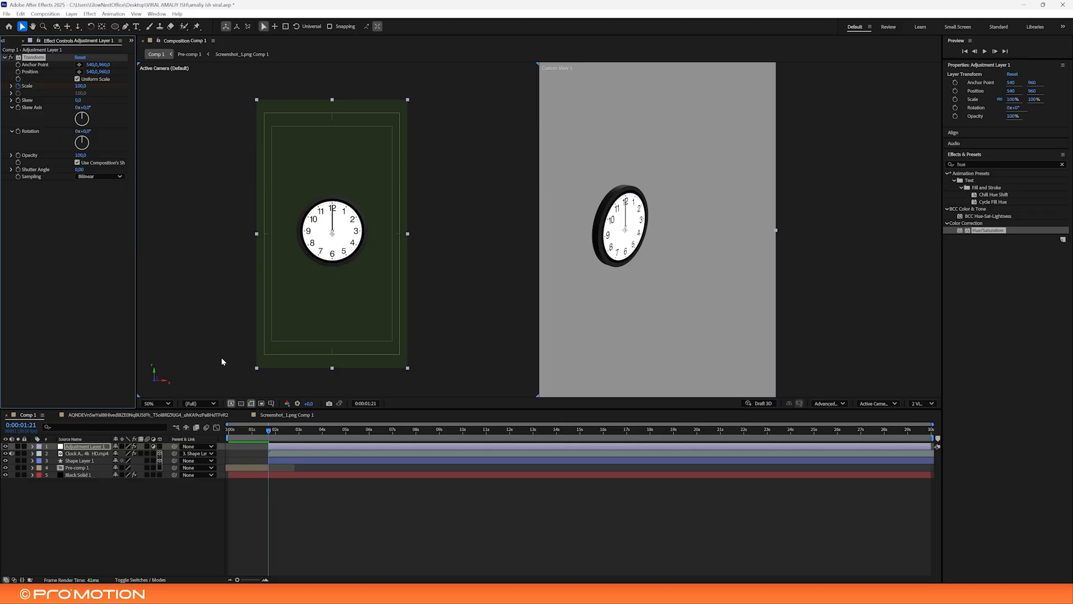
key(u)
drag(81, 86, 133, 141)
Move Shape Layer 1 down to a Y position of about 984 so the clock sits centred in the frame
click(346, 191)
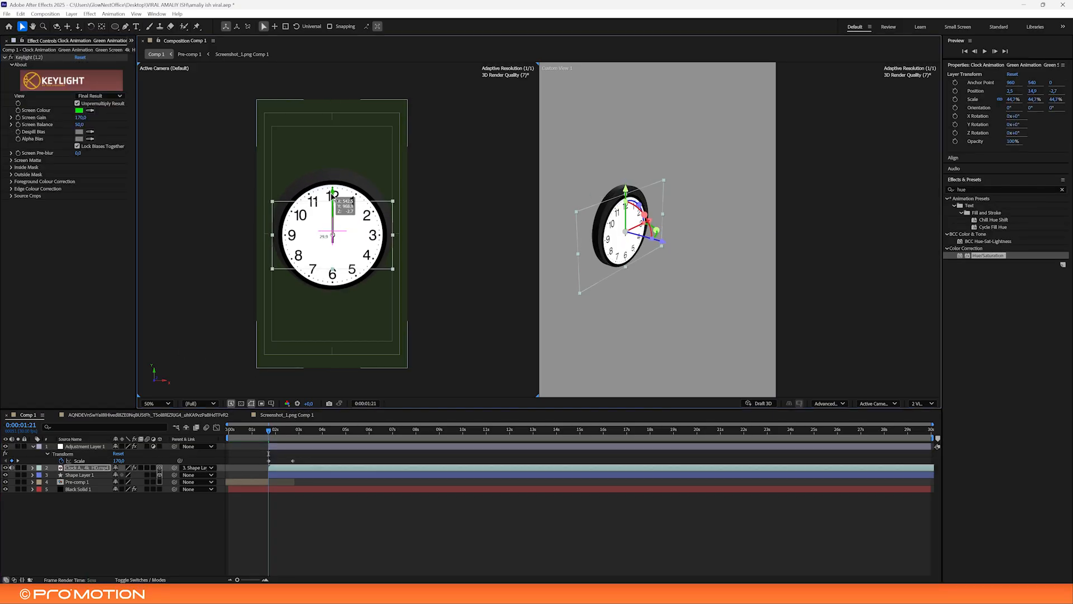
click(81, 475)
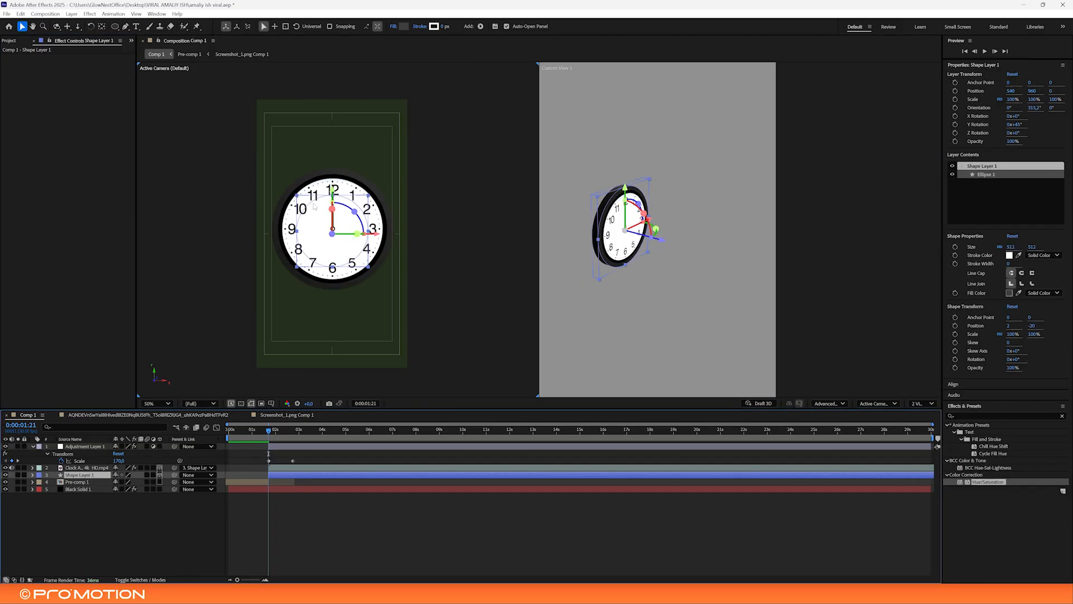
drag(333, 188, 334, 197)
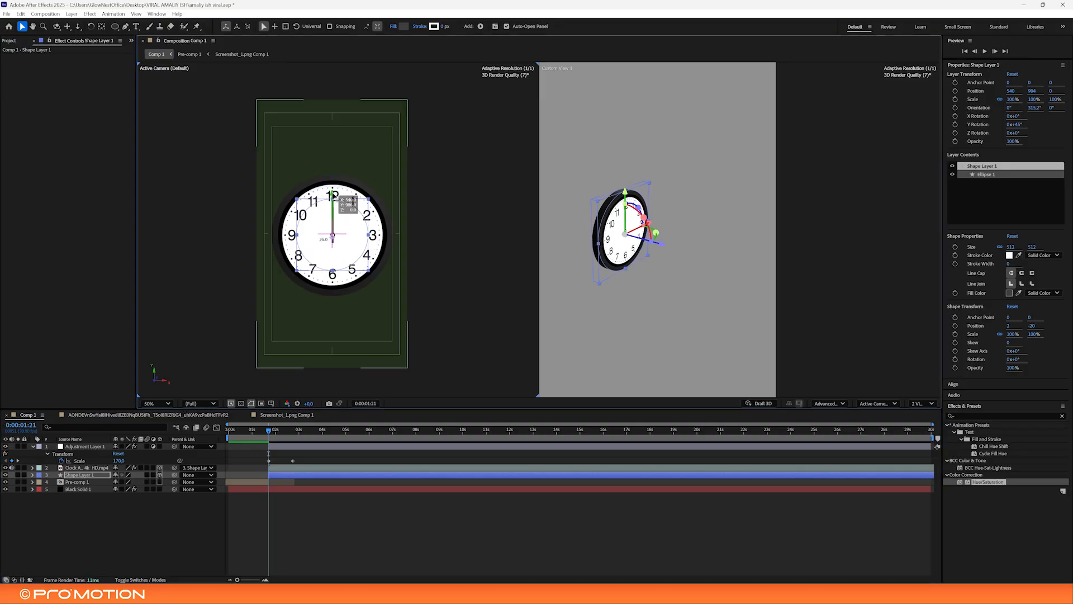
Shape the speed curve of Adjustment Layer 1's Scale keyframes to peak early and settle slowly, and preview the clock's entrance
click(216, 428)
drag(330, 479, 283, 454)
key(space)
click(255, 437)
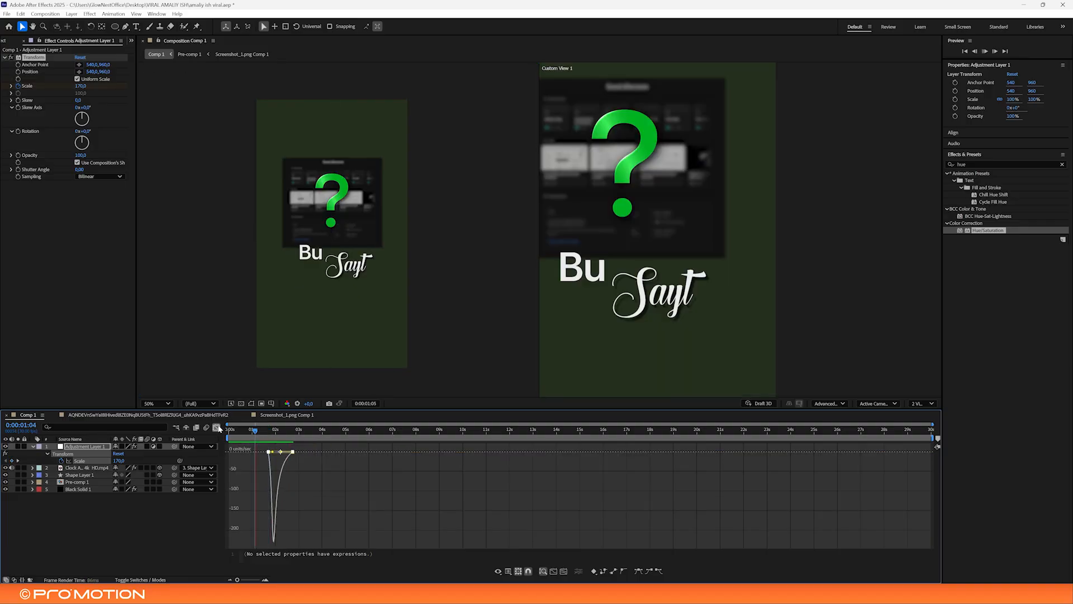
click(217, 428)
drag(264, 435, 250, 435)
key(space)
click(265, 580)
click(294, 517)
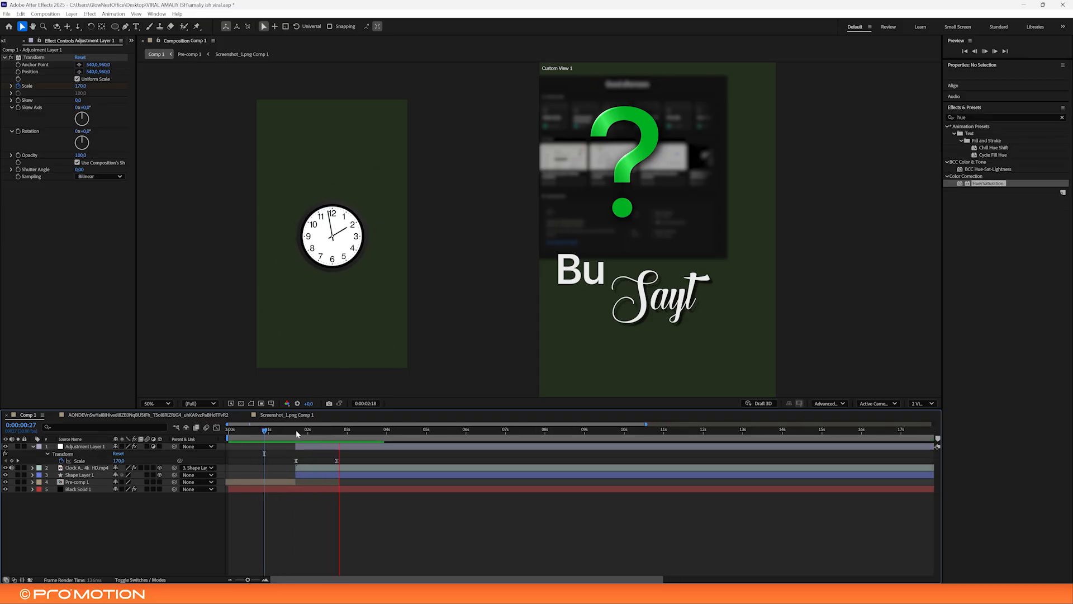
Create a second adjustment layer and trim it to span about 0:00:00:24 to 0:00:01:21, before the clock scene
drag(296, 434, 270, 461)
key(ctrl+y)
click(622, 375)
key(ctrl+alt+y)
mouse_move(271, 431)
mouse_down()
mouse_move(262, 421)
mouse_move(296, 432)
mouse_move(272, 434)
mouse_up()
key(alt+bracketright)
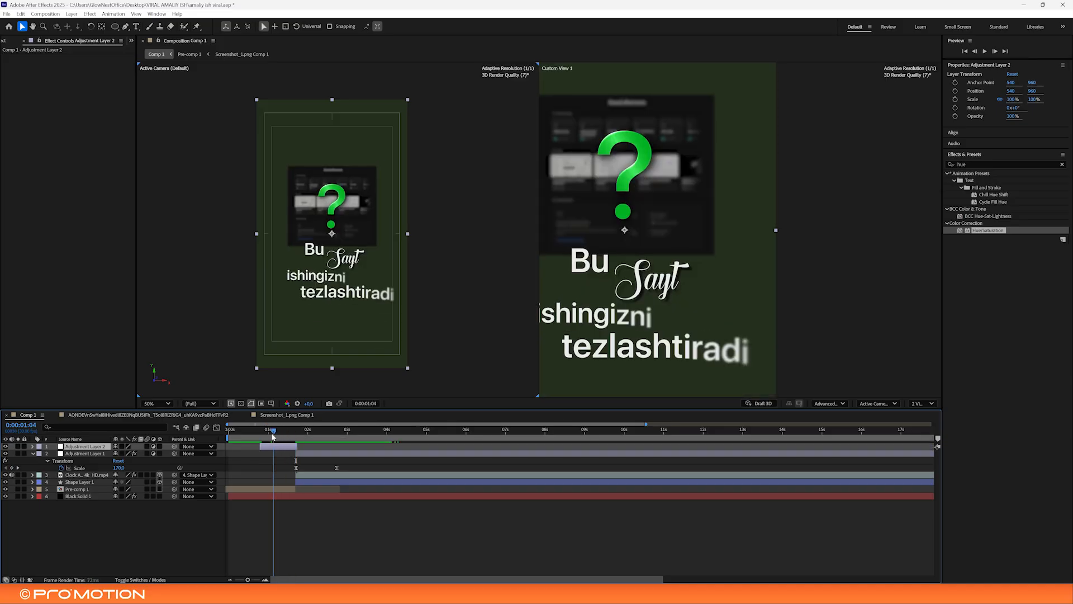
Apply Transform to Adjustment Layer 2 and keyframe its Scale from 100 at about 0:00:01:08 to 73 at 0:00:01:20
key(ctrl+space)
text(tra)
key(Return)
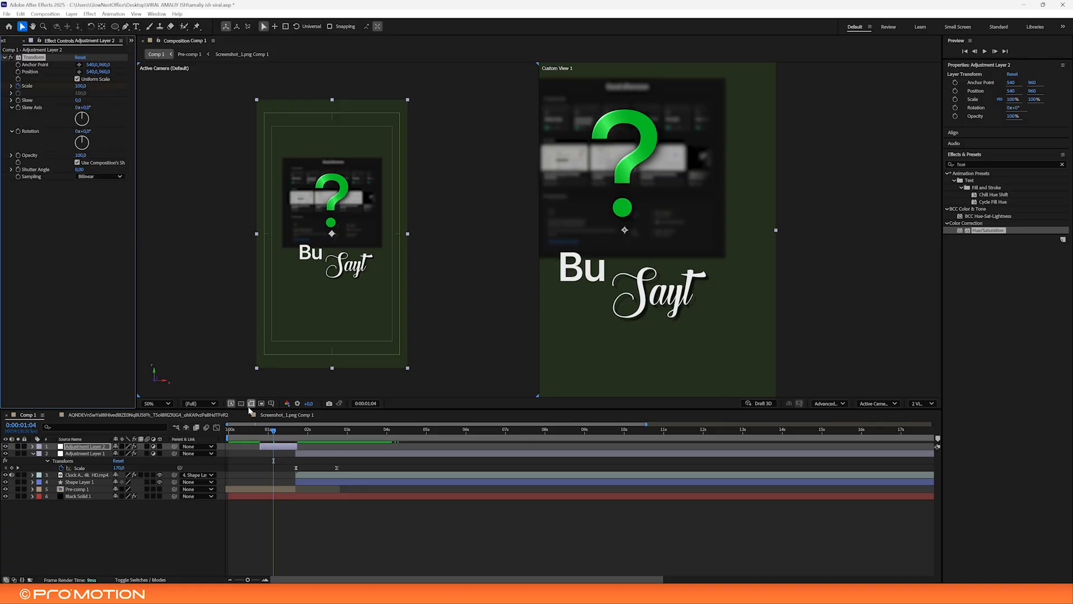
key(u)
drag(276, 436, 295, 438)
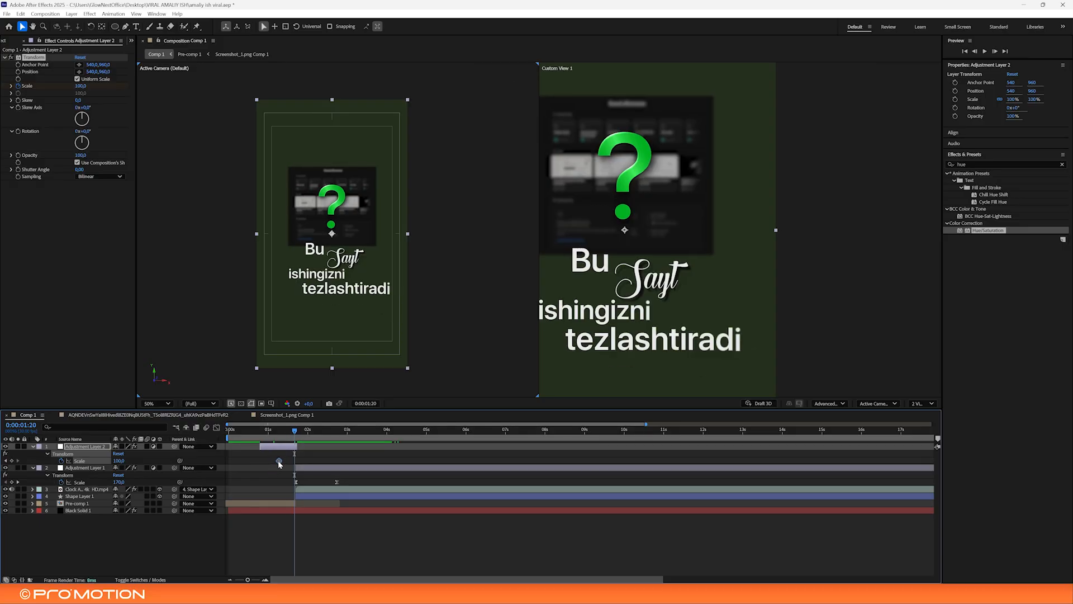
drag(76, 86, 82, 92)
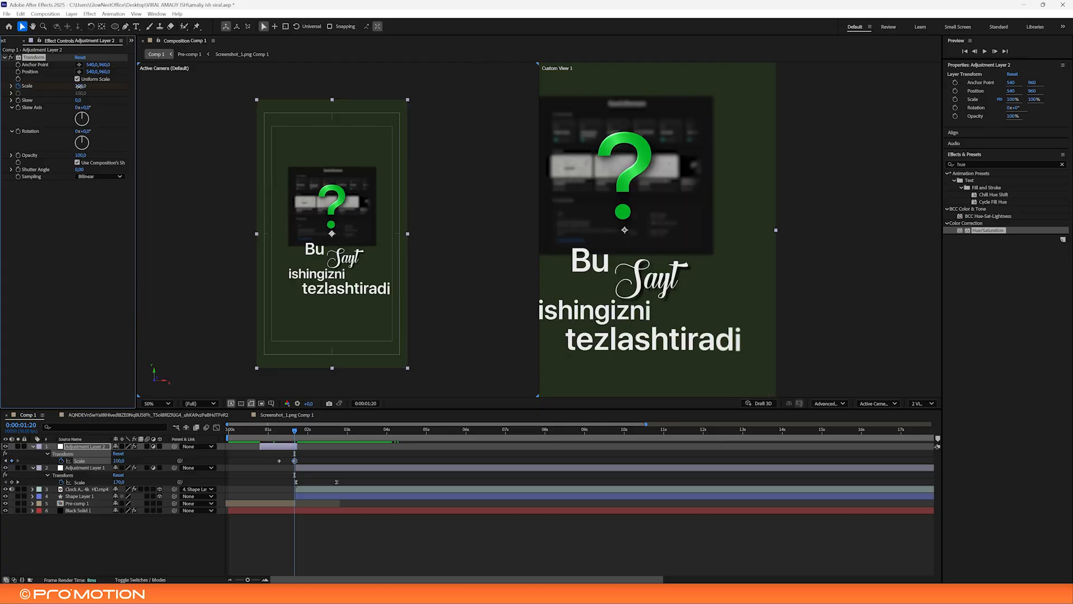
Enlarge Black Solid 1 to about 180.7% so the background fills the frame during the zoom-out
click(86, 511)
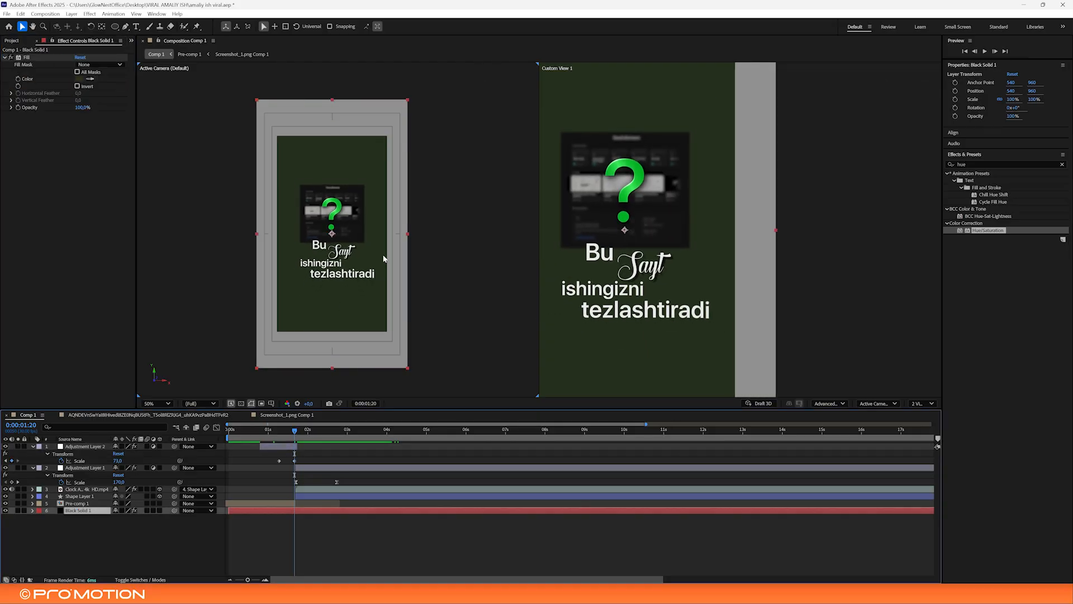
drag(406, 239, 468, 234)
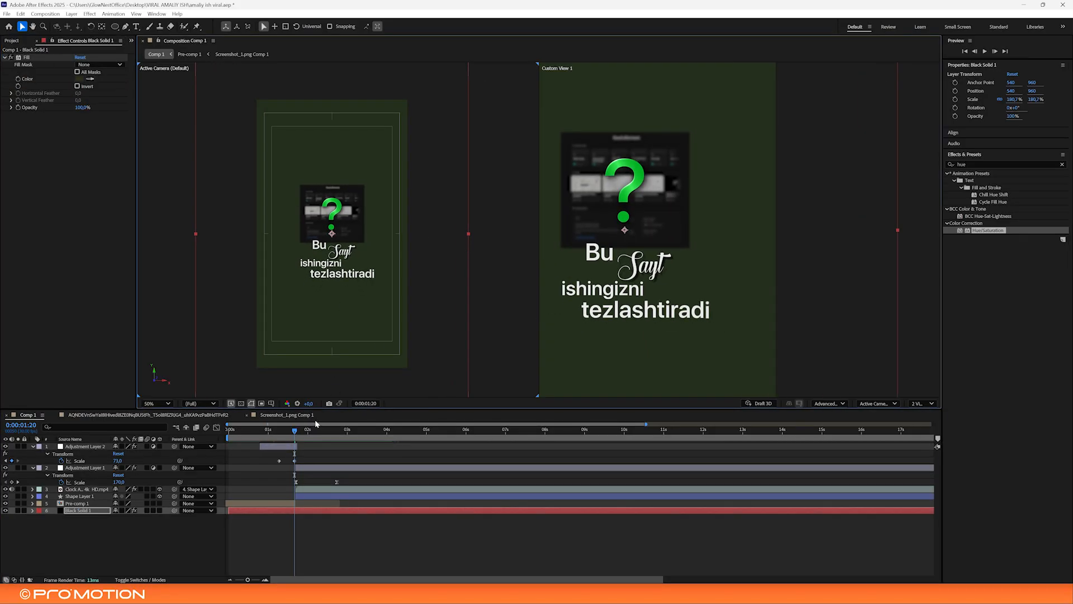
click(281, 430)
drag(281, 432, 283, 432)
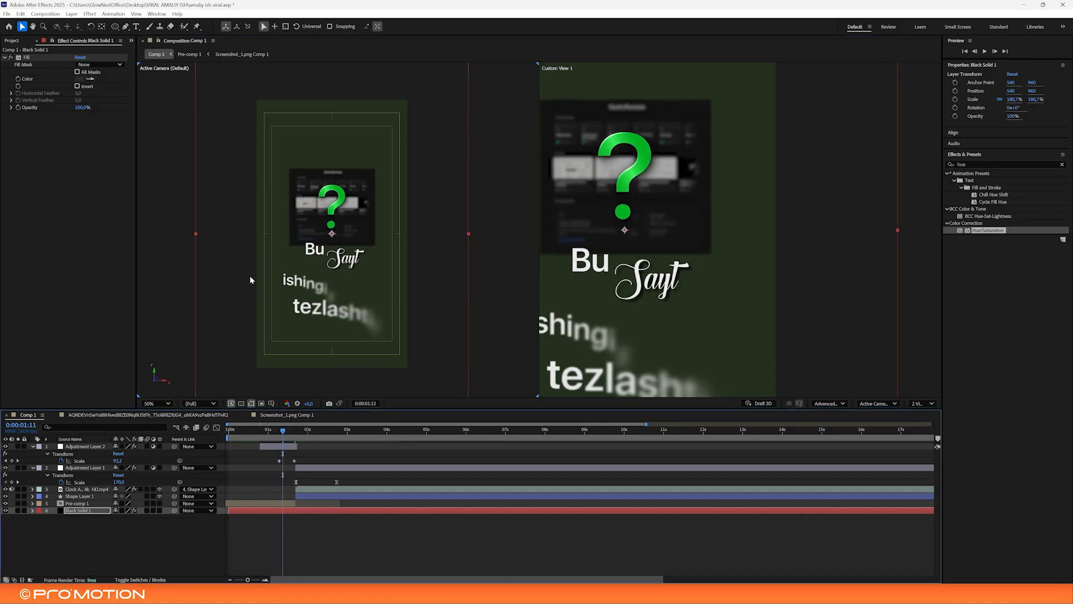
Shape the speed curve of Adjustment Layer 2's Scale keyframes to accelerate sharply into the last keyframe, and preview it
drag(284, 436, 222, 422)
click(265, 462)
click(217, 428)
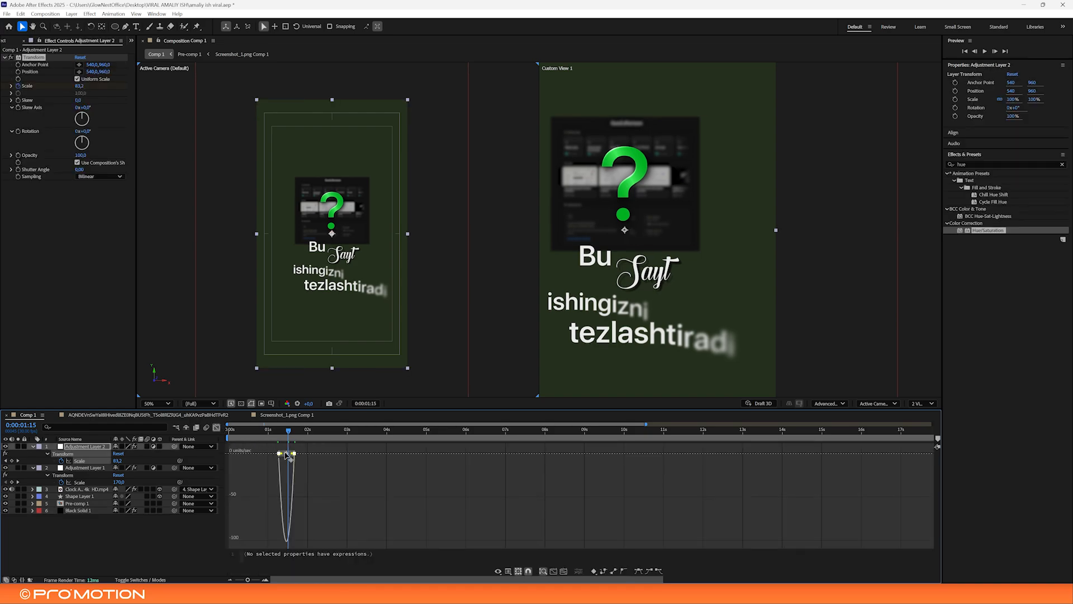
mouse_move(284, 454)
mouse_down()
mouse_move(300, 454)
mouse_move(276, 433)
mouse_move(285, 435)
mouse_up()
key(ctrl+z)
mouse_move(266, 444)
mouse_down()
mouse_move(280, 461)
mouse_move(303, 462)
mouse_move(282, 433)
mouse_move(270, 434)
mouse_up()
key(space)
key(space)
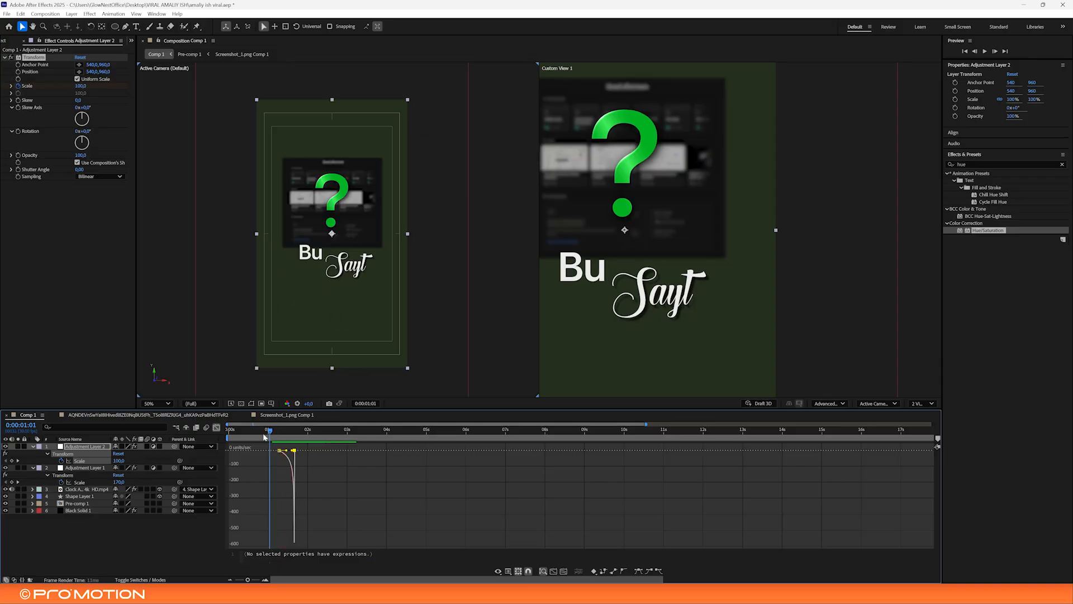
click(216, 428)
Move Adjustment Layer 2's last Scale keyframe to 0:00:01:21, play the transition and check the frame at the cut
drag(248, 579, 256, 580)
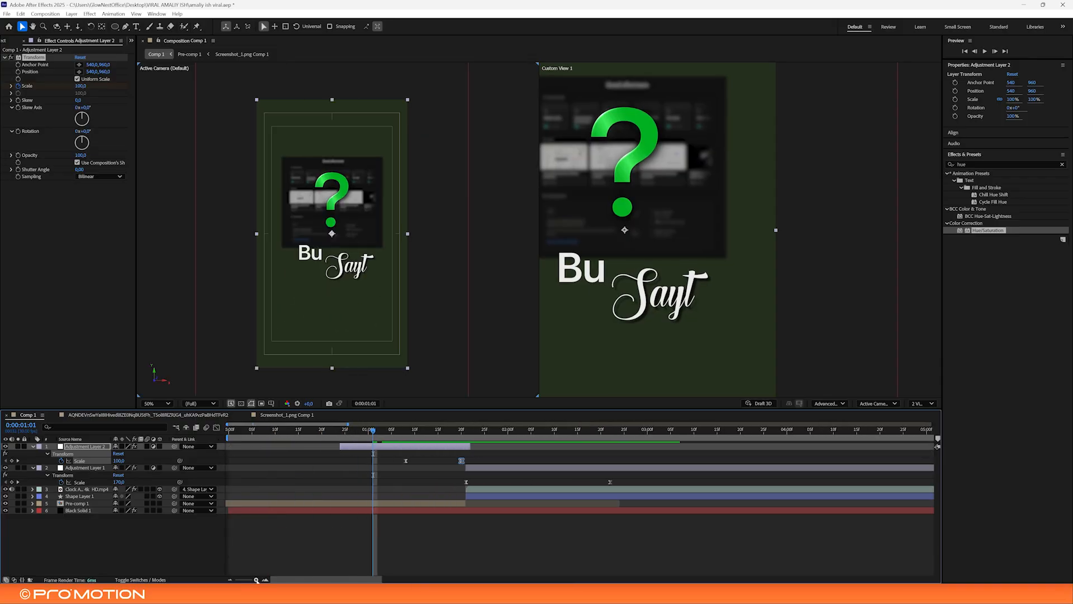
click(430, 458)
drag(462, 461, 202, 416)
click(458, 433)
key(space)
key(space)
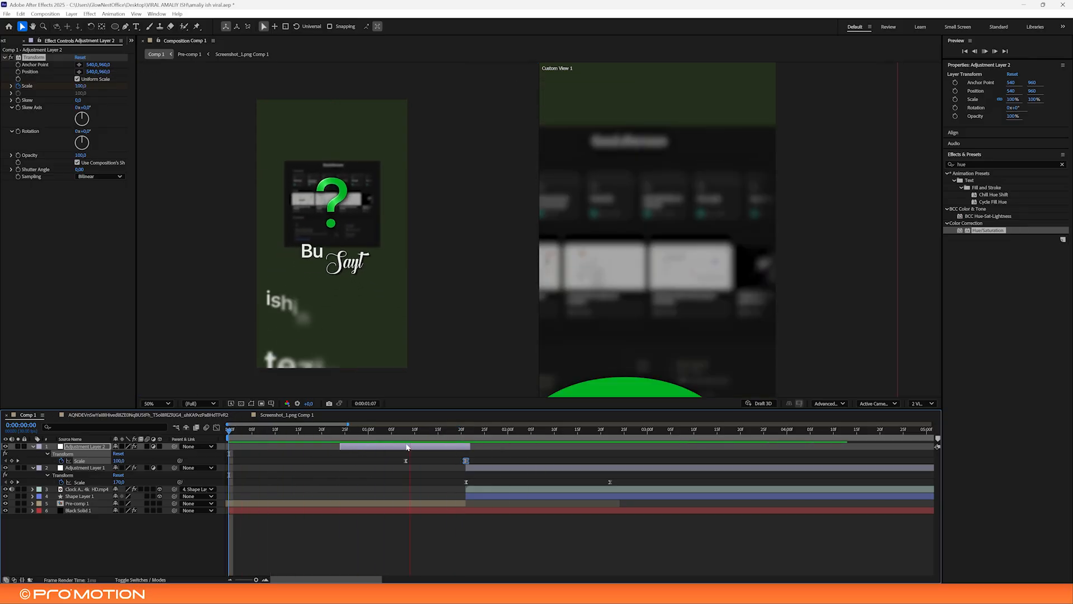
drag(448, 435, 466, 434)
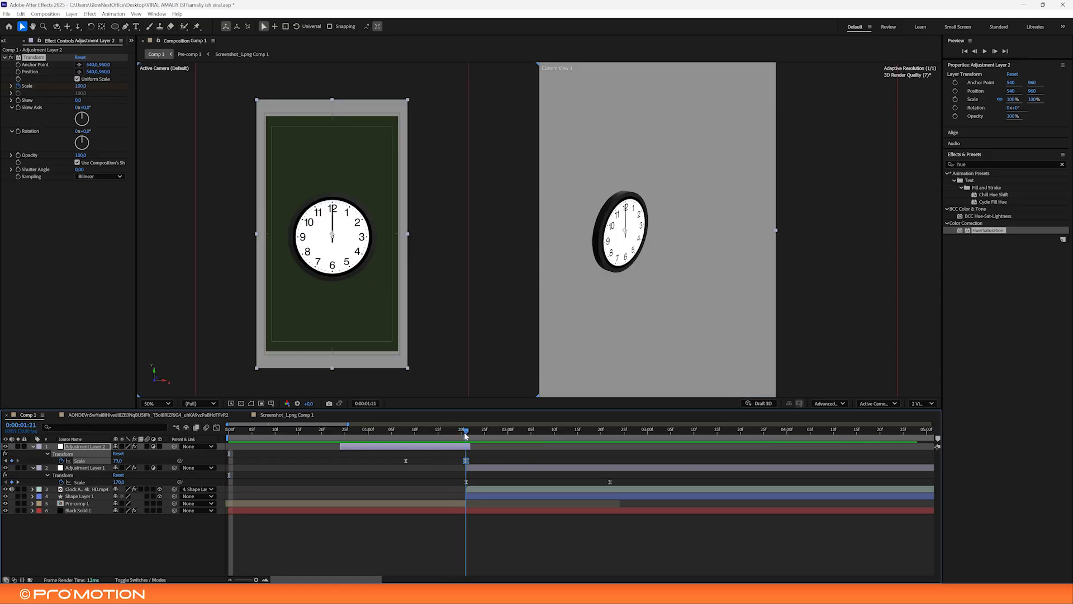
drag(257, 581, 262, 582)
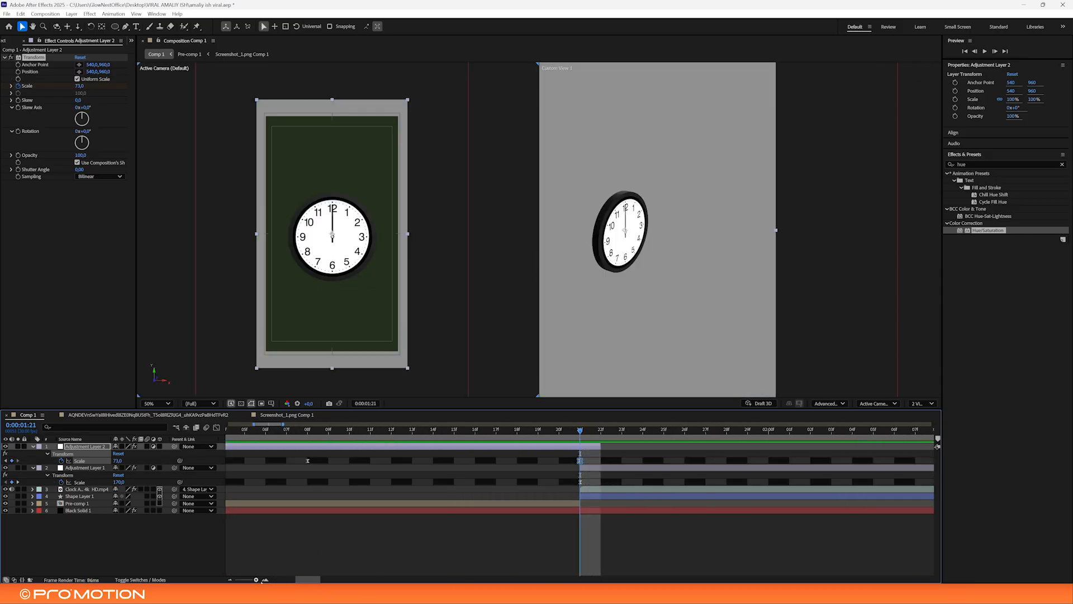
Trim Adjustment Layer 2 to end at the scene cut at 0:00:01:21, closing its separate layer view, and preview it
double_click(598, 450)
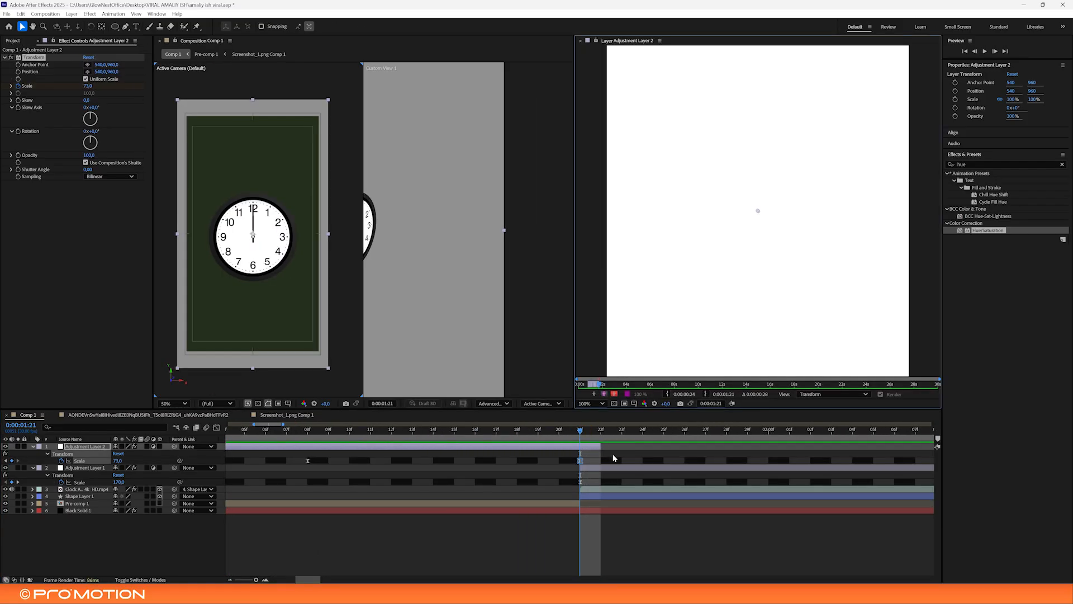
right_click(616, 41)
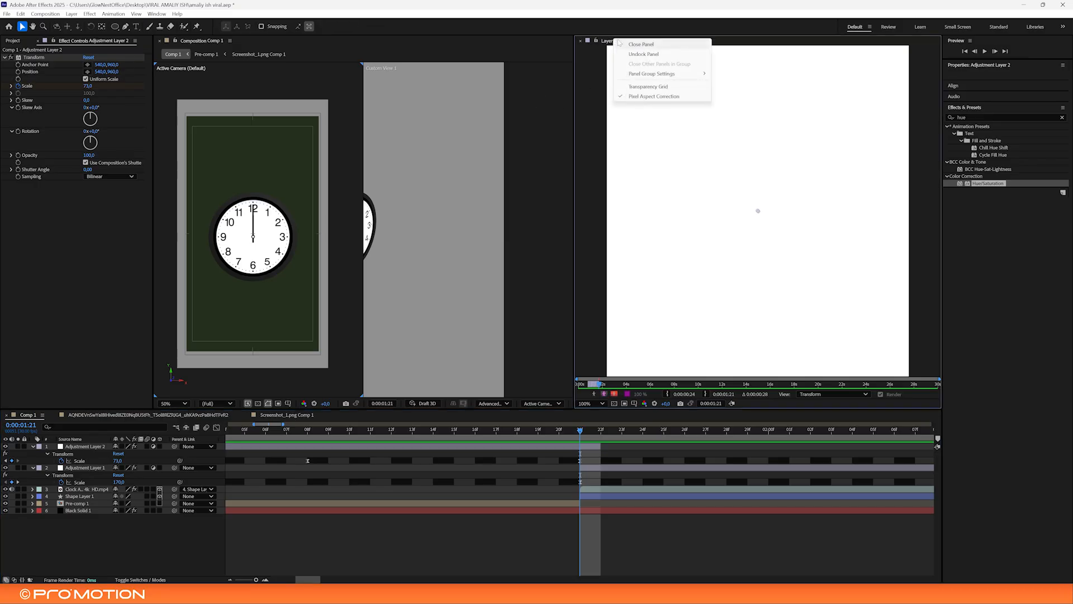
click(637, 44)
drag(602, 447, 559, 438)
key(space)
Shorten the outgoing ease of Adjustment Layer 1's first Scale keyframe so the clock zoom starts fast, and play the transition
click(580, 482)
click(216, 428)
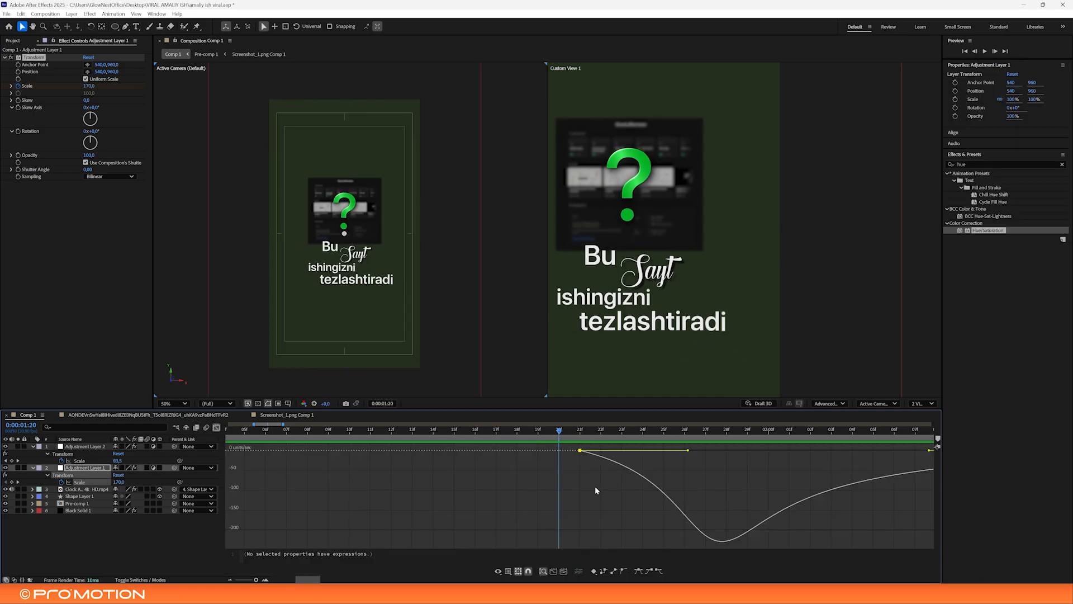
drag(688, 450, 583, 451)
click(217, 428)
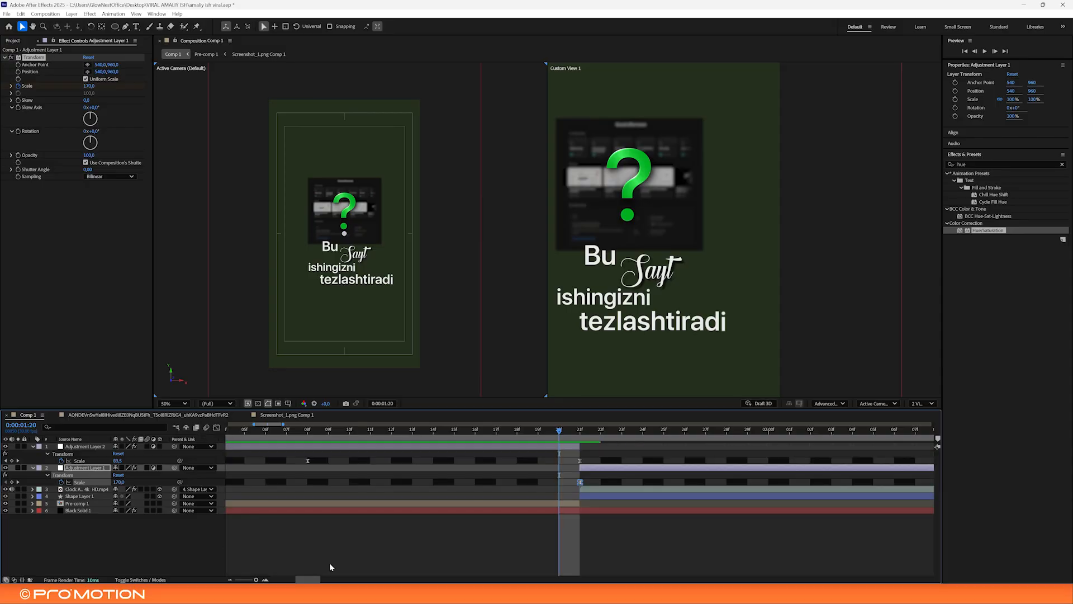
click(248, 580)
click(263, 543)
key(space)
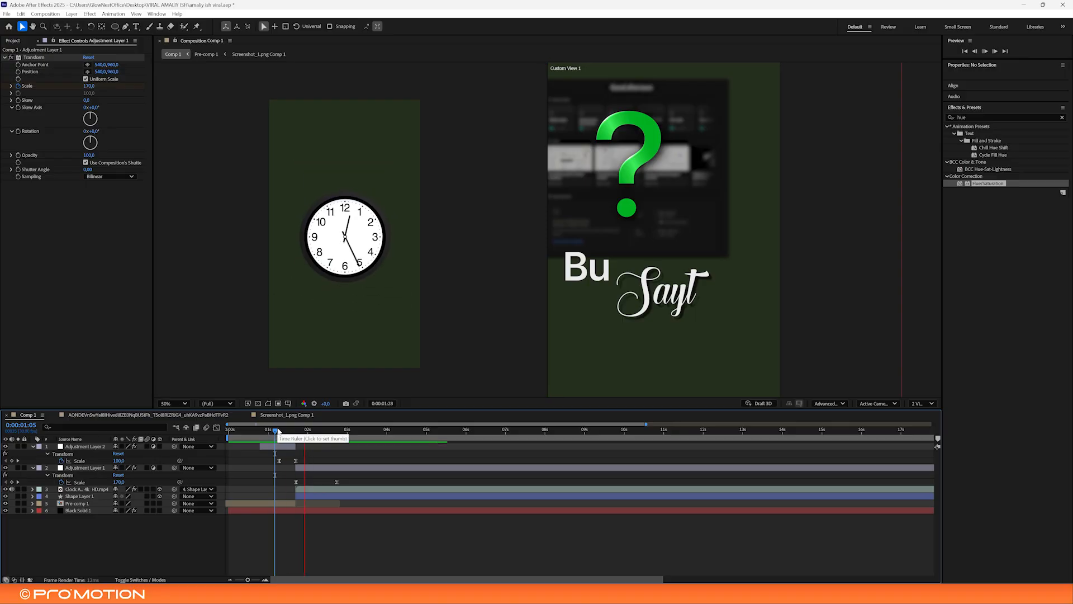
Lower the Scale of Adjustment Layer 2's last keyframe at 0:00:01:21 to 47 and replay the zoom-out
drag(288, 431, 299, 434)
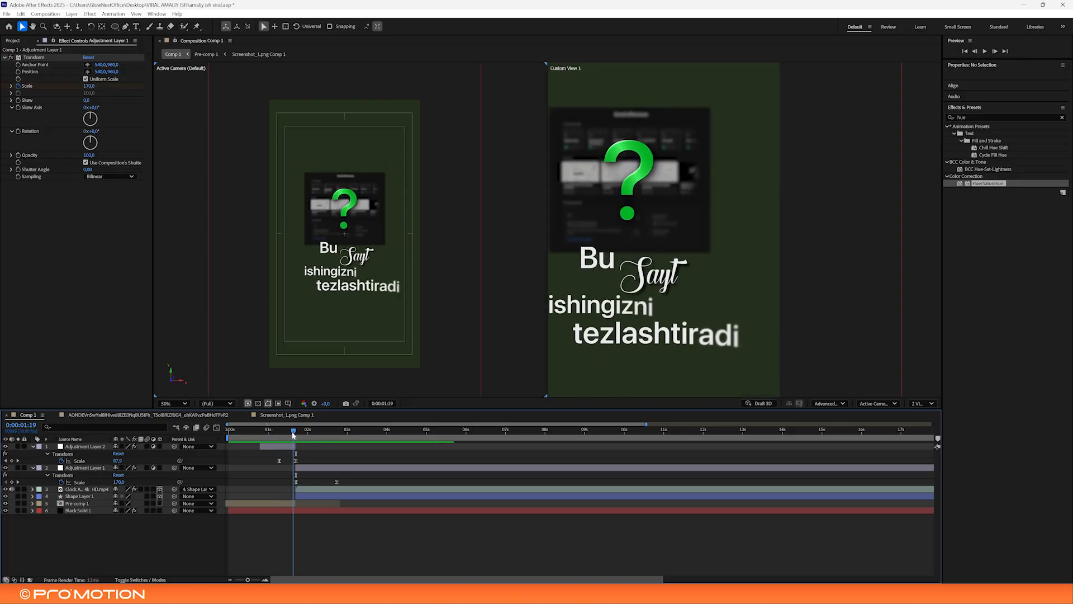
mouse_move(117, 460)
mouse_down()
mouse_move(135, 459)
mouse_move(110, 459)
mouse_up()
mouse_move(284, 431)
mouse_down()
mouse_move(273, 432)
mouse_move(296, 434)
mouse_up()
key(space)
key(space)
drag(119, 461, 115, 459)
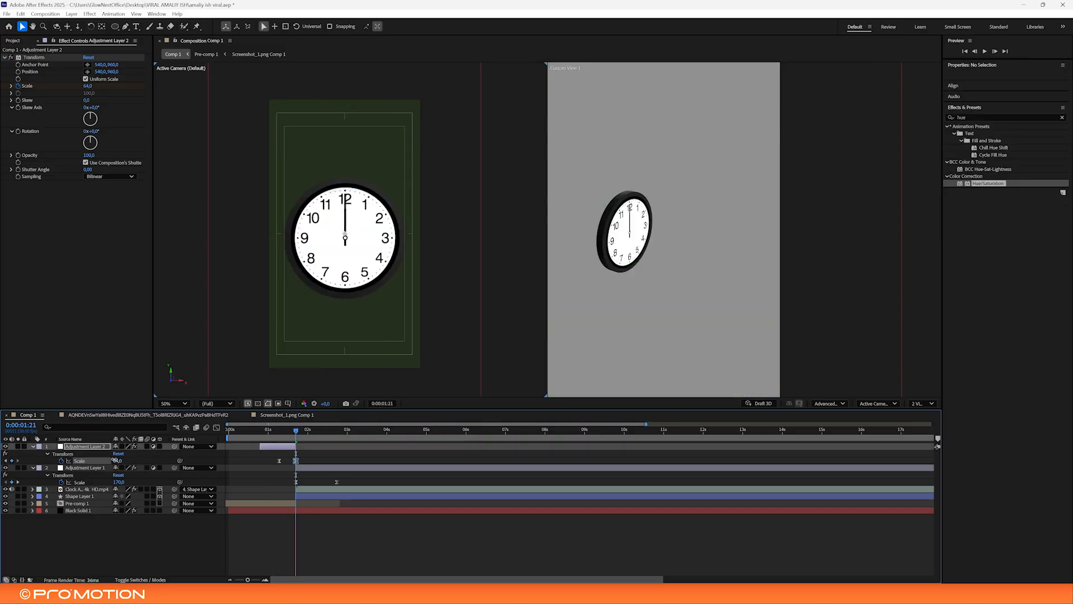
click(270, 432)
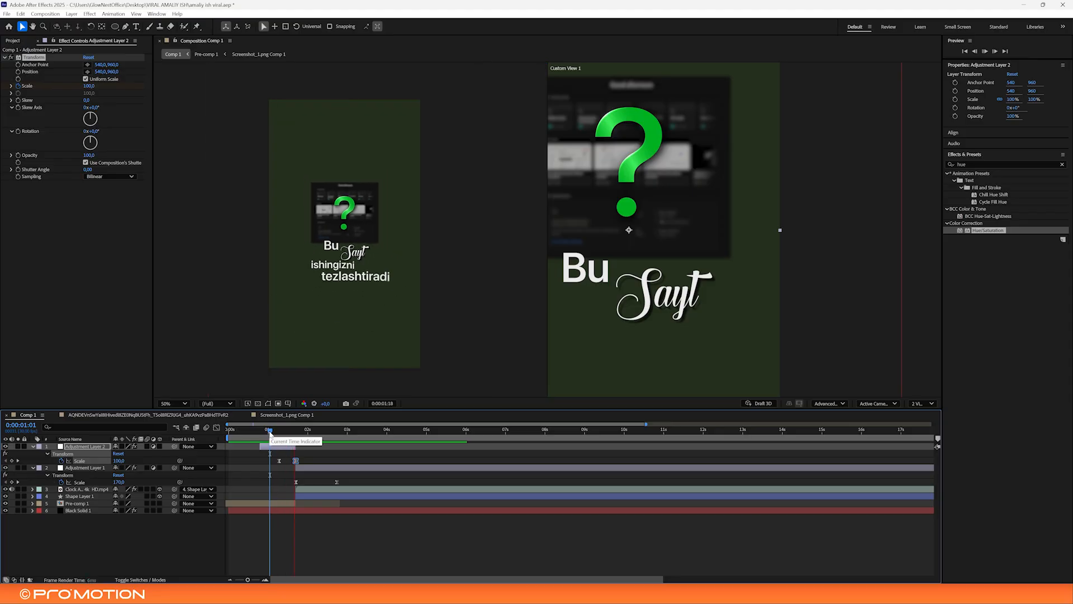
Raise Adjustment Layer 1's Scale keyframe at 0:00:01:21 to 305 and preview the transition from the start
drag(268, 434, 296, 434)
drag(118, 482, 188, 481)
key(space)
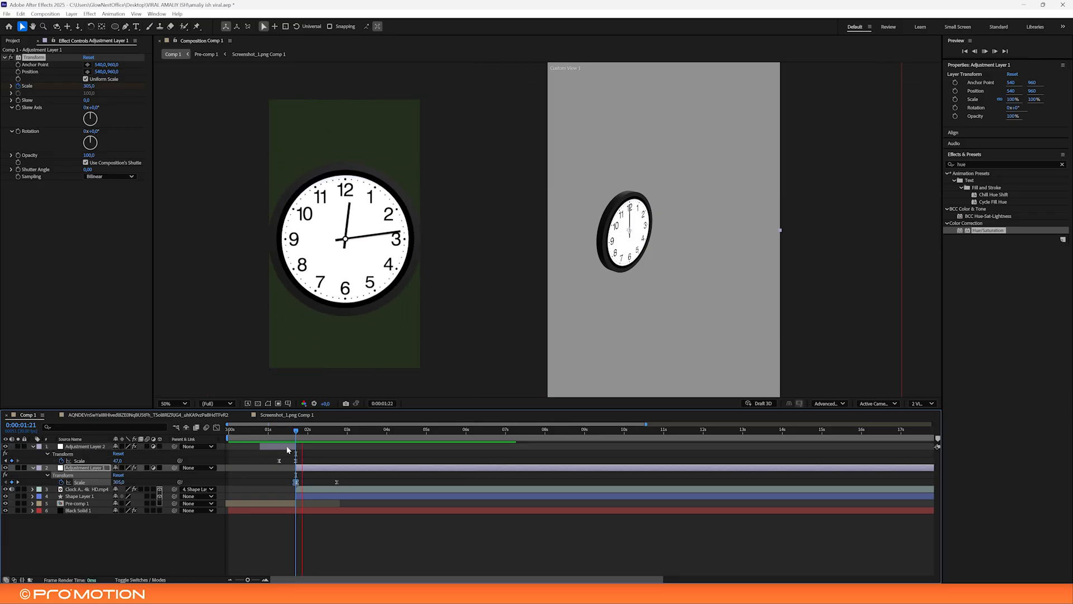
click(265, 432)
key(space)
drag(265, 432, 155, 442)
key(space)
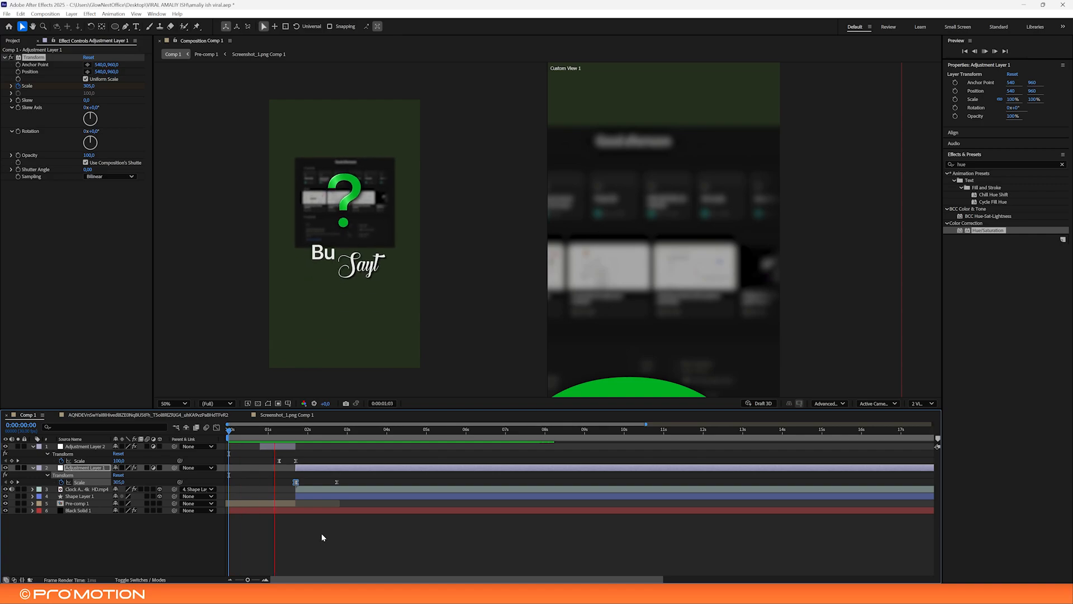
Collapse the layer properties, fit the composition in the viewer and play the text-to-clock animation repeatedly
click(335, 540)
key(s)
key(s)
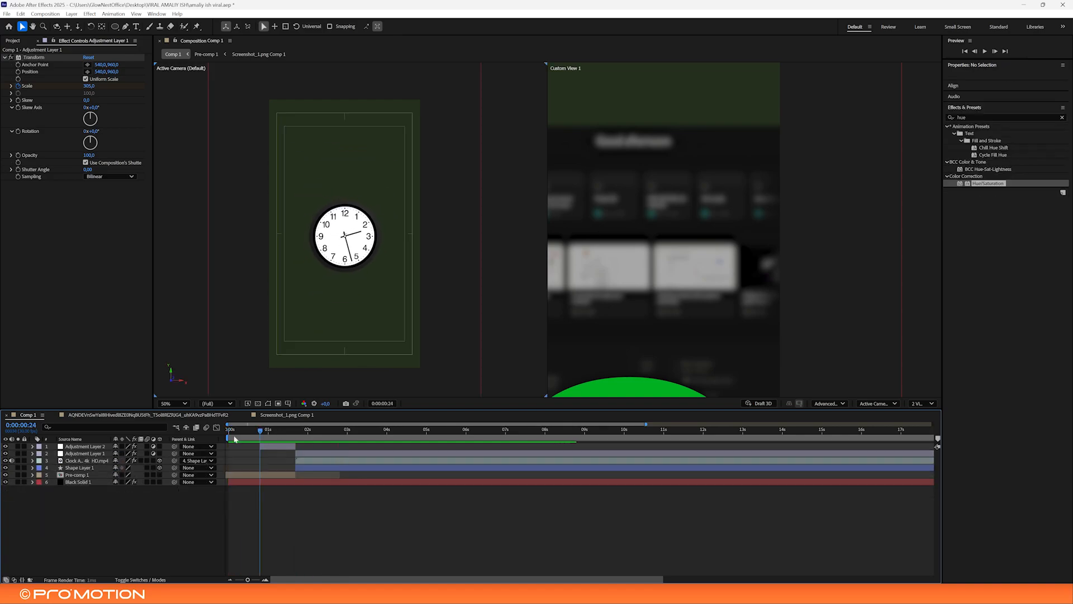
key(space)
key(space)
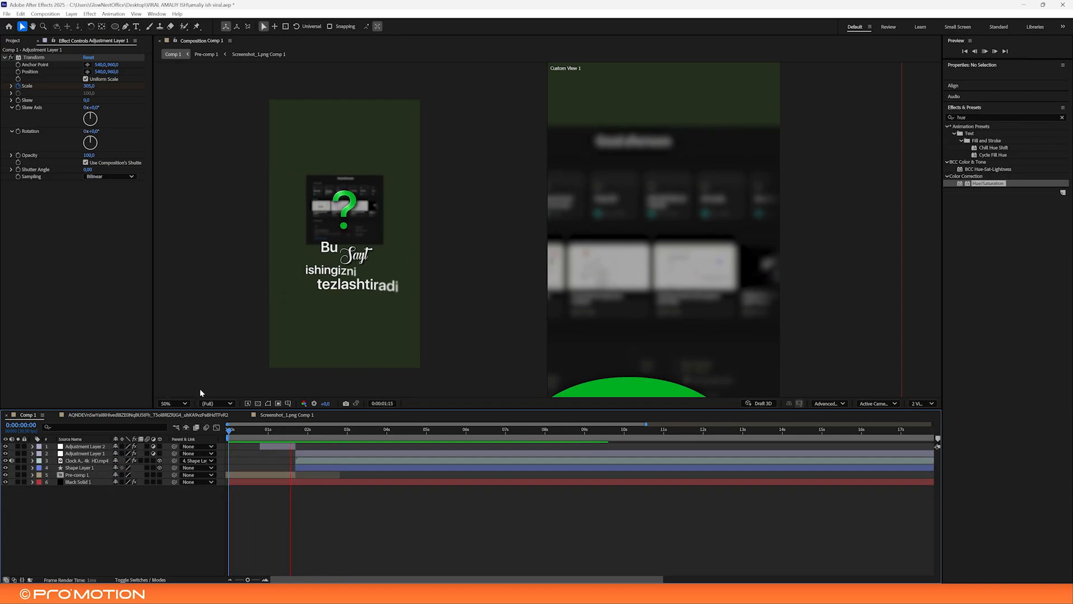
click(177, 404)
click(181, 417)
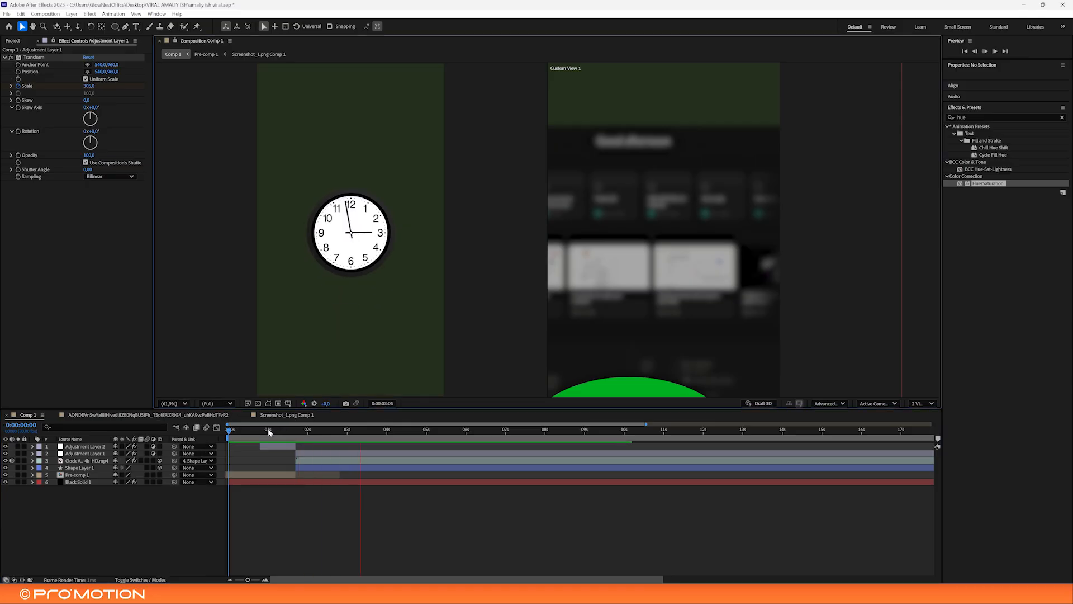
click(256, 429)
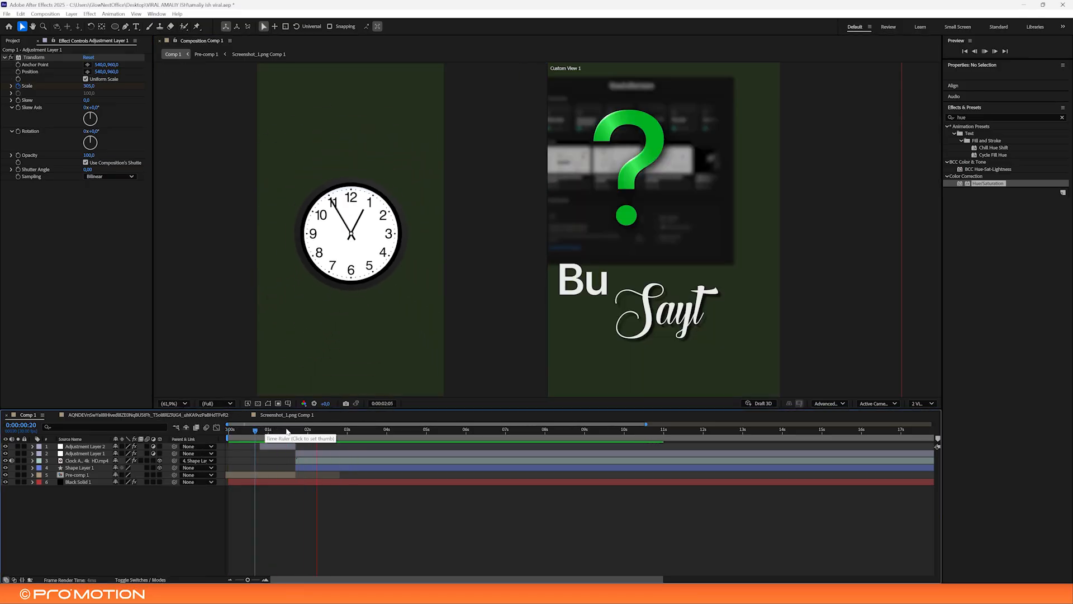
click(229, 435)
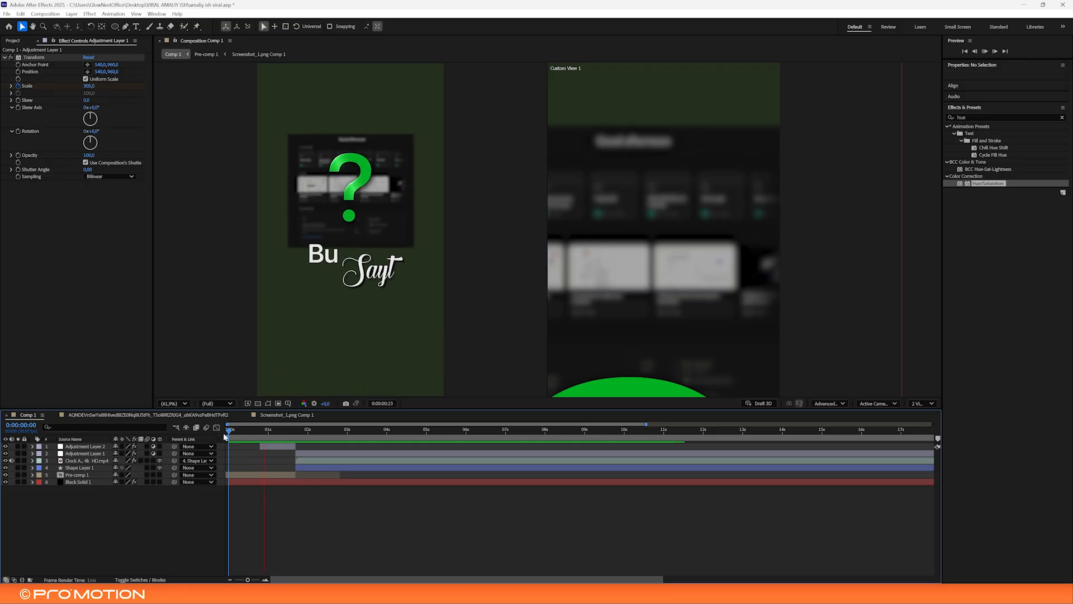
drag(314, 438, 336, 438)
key(space)
key(space)
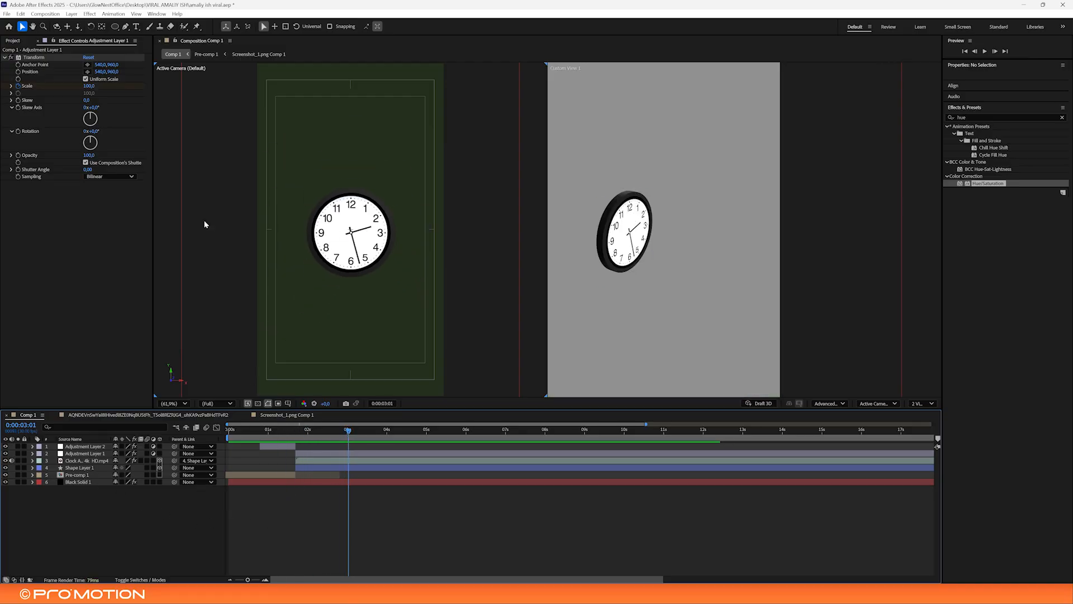
Draw a rectangle about 450 × 297 px above the clock at 0:00:03:01 and set its roundness to 91
click(116, 27)
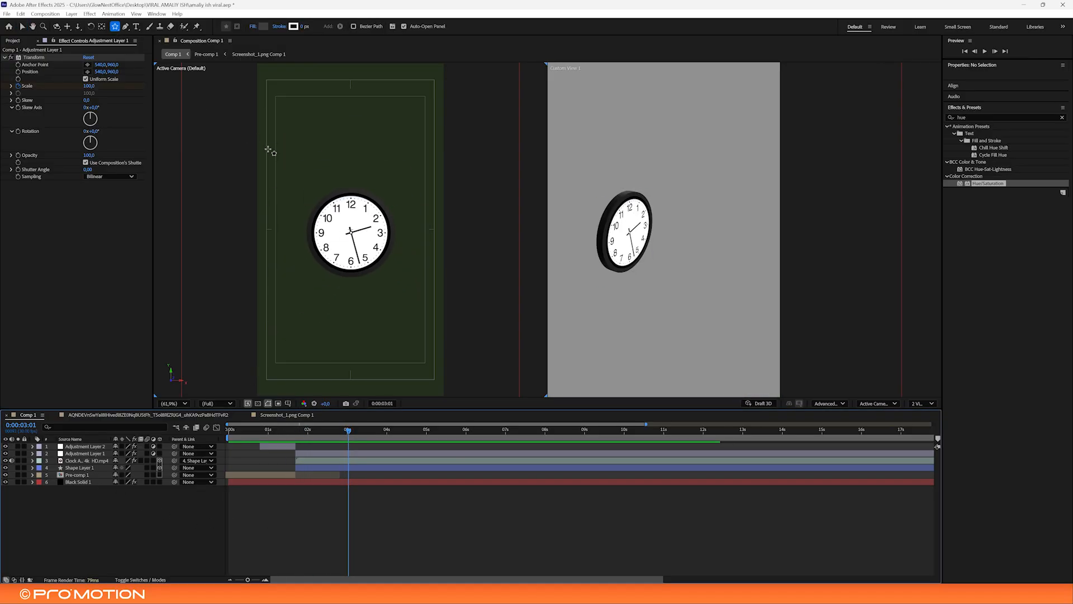
drag(302, 132, 390, 184)
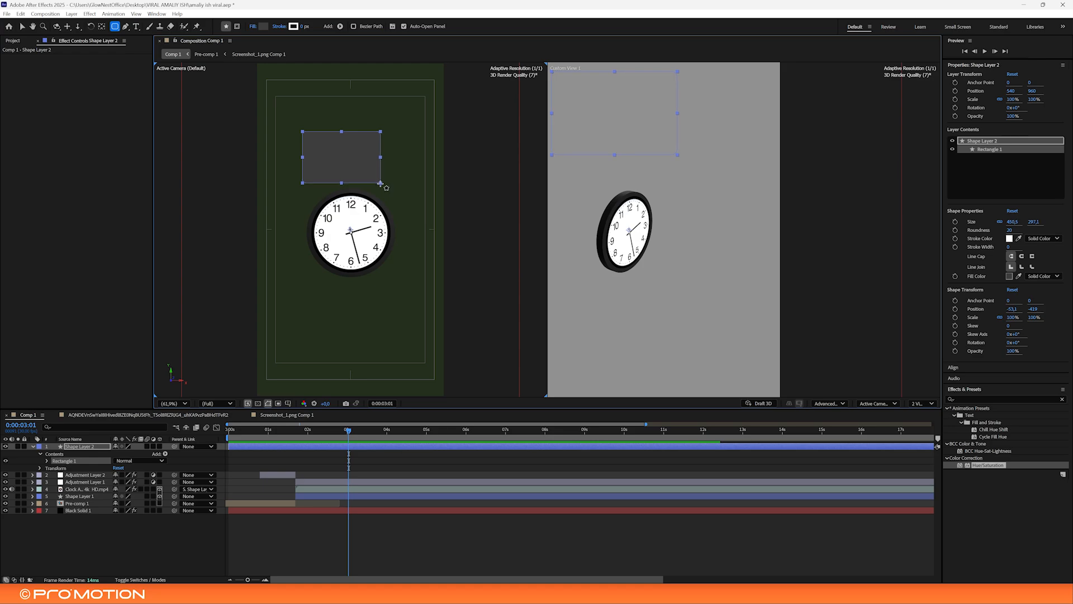
drag(1010, 229, 1035, 231)
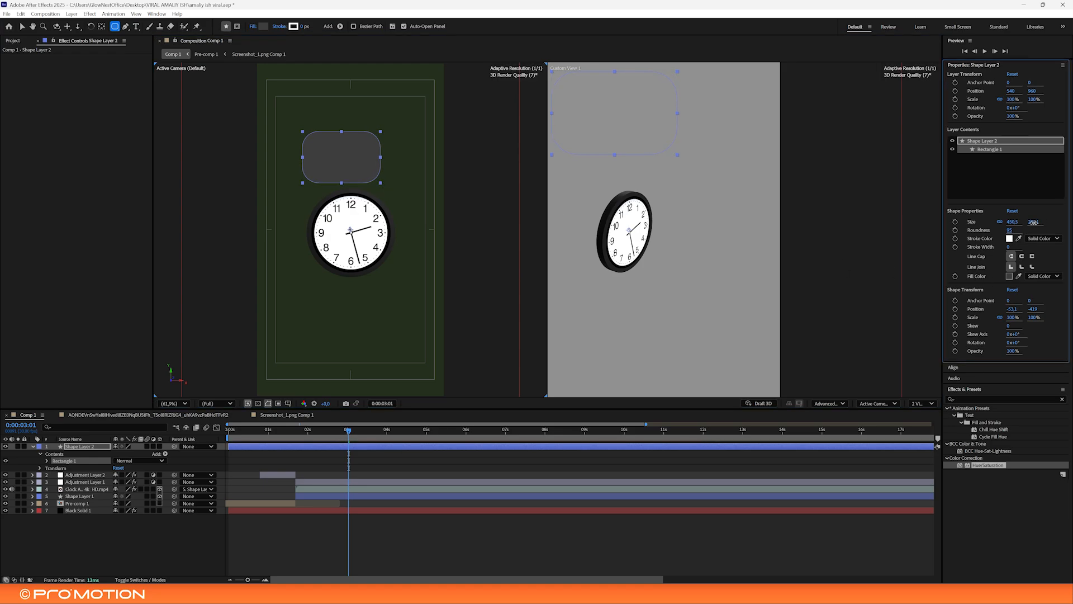
click(454, 463)
Move the rounded rectangle to X position 597 so it sits centred above the clock
key(v)
scroll(340, 150, up, 1)
drag(348, 121, 371, 218)
click(345, 533)
click(370, 216)
scroll(360, 200, up, 1)
Check the play-button card in the reference video around 0:00:04:07 and fill the rounded rectangle with dark green #1C5510
click(403, 26)
click(618, 260)
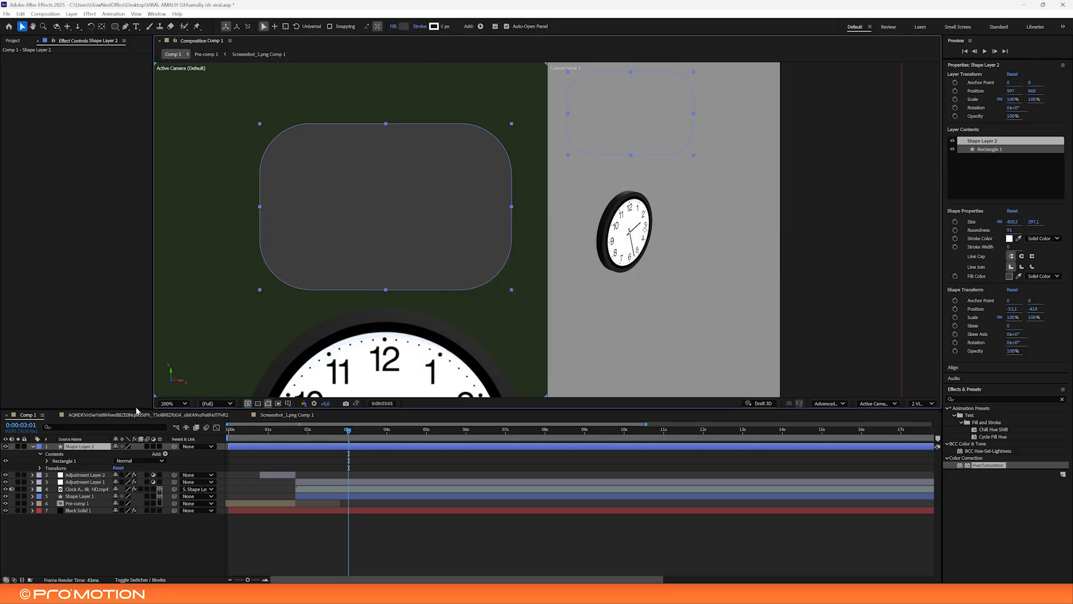
click(135, 415)
click(329, 429)
drag(329, 429, 344, 429)
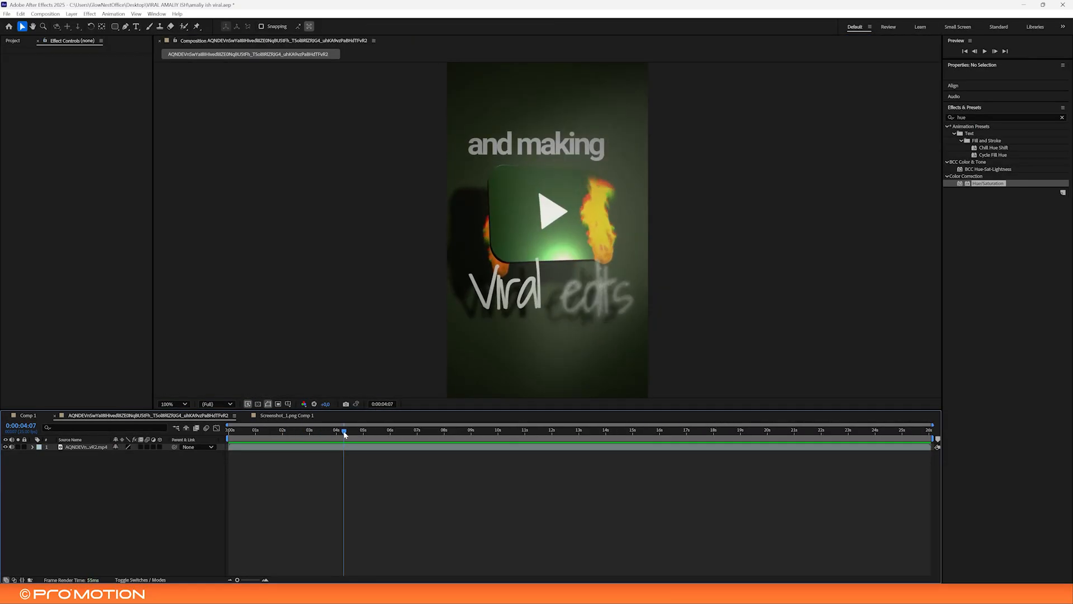
scroll(569, 210, up, 1)
click(37, 417)
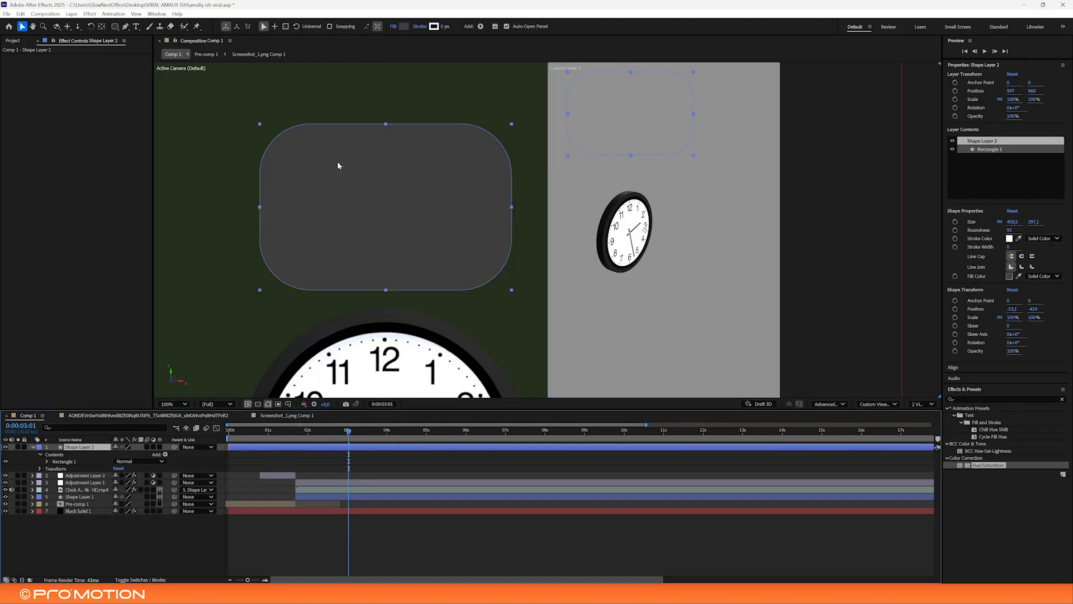
click(405, 26)
click(528, 286)
mouse_move(528, 286)
mouse_down()
mouse_move(547, 276)
mouse_move(547, 306)
mouse_move(563, 321)
mouse_move(525, 315)
mouse_up()
click(558, 315)
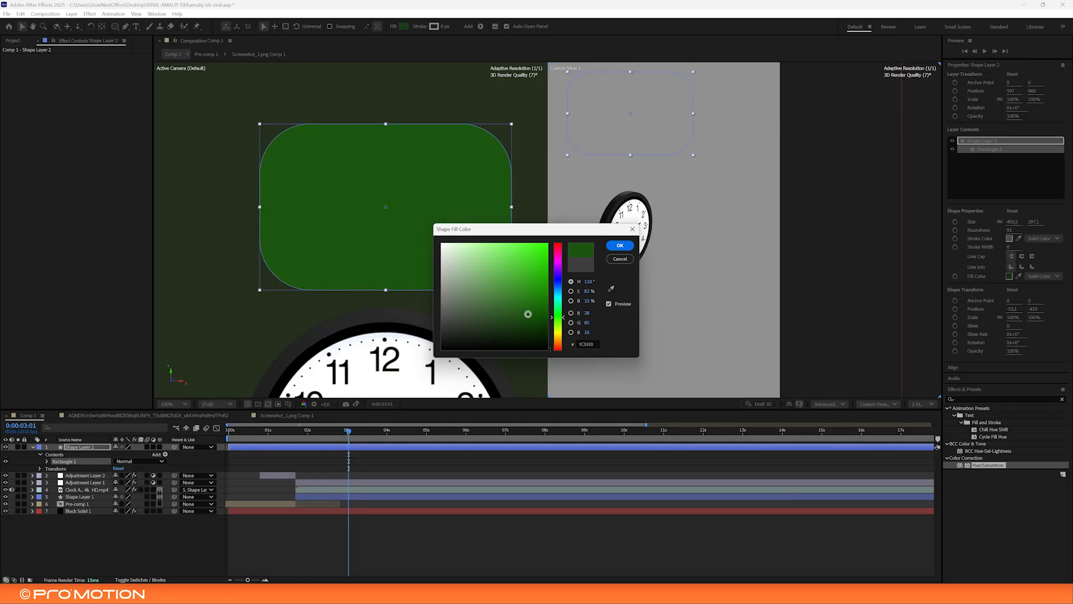
click(620, 245)
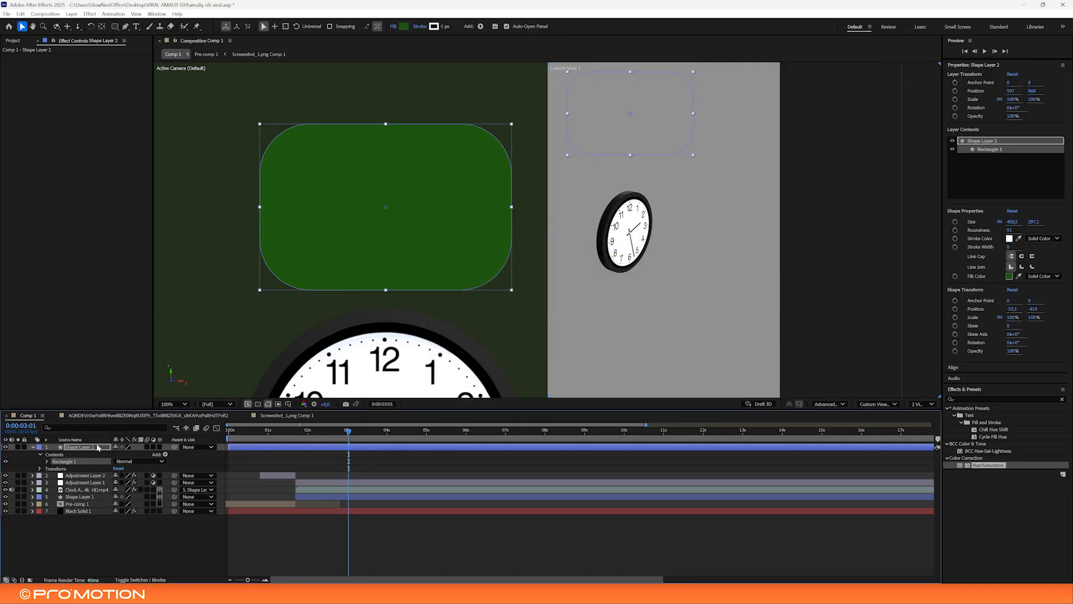
Centre Shape Layer 2's anchor point on the rectangle and make the layer 3D
double_click(103, 26)
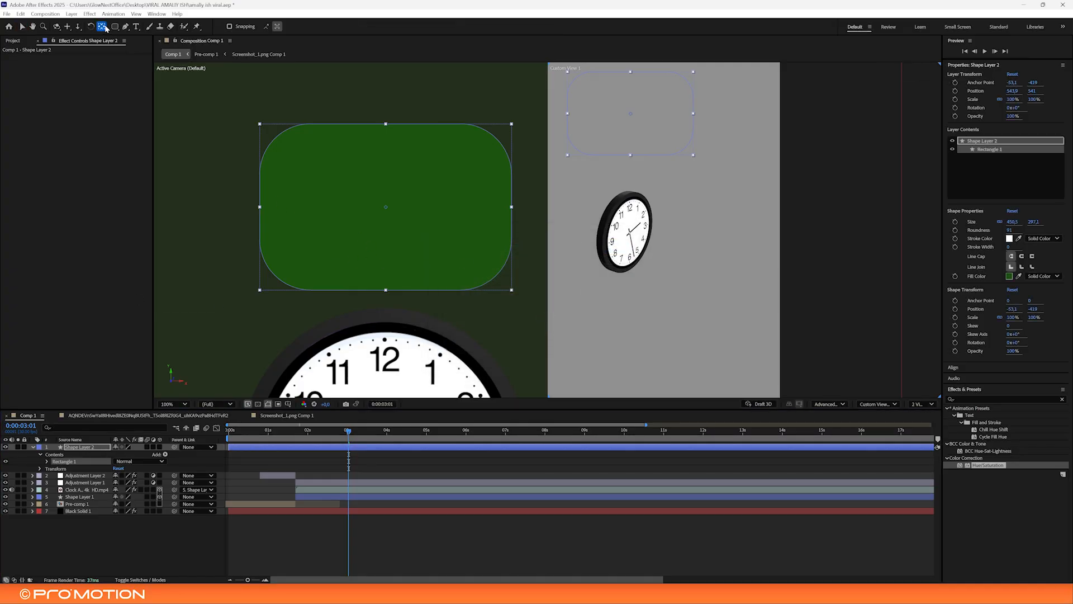
click(84, 447)
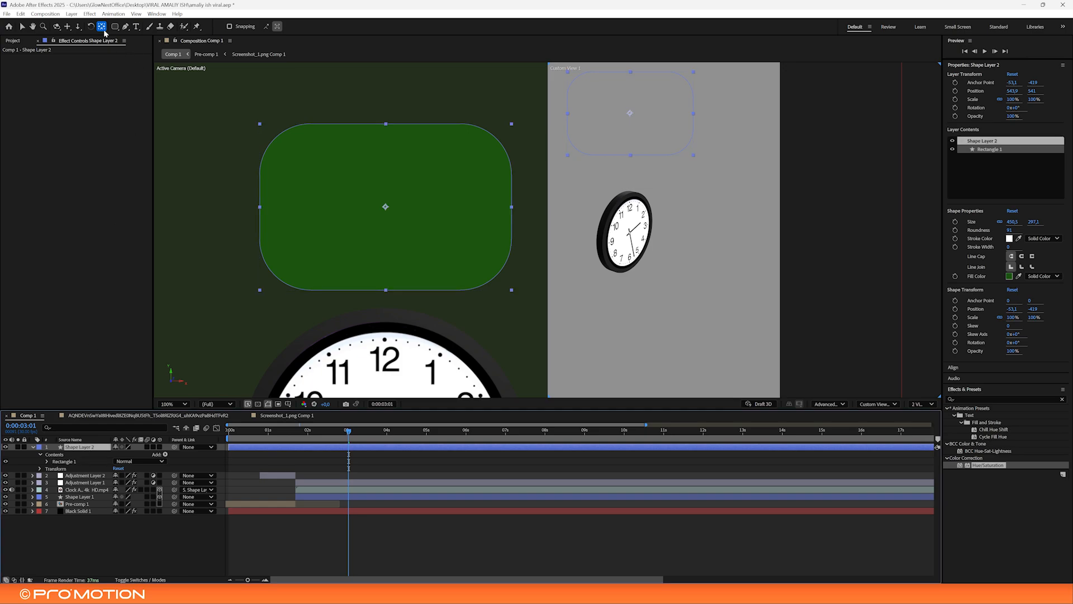
key(v)
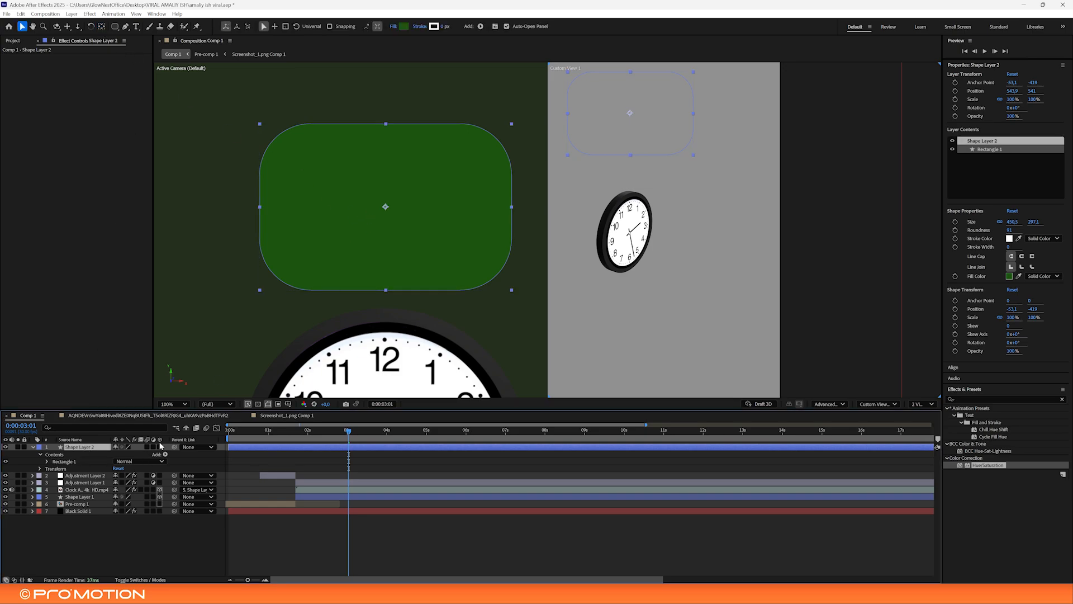
click(160, 446)
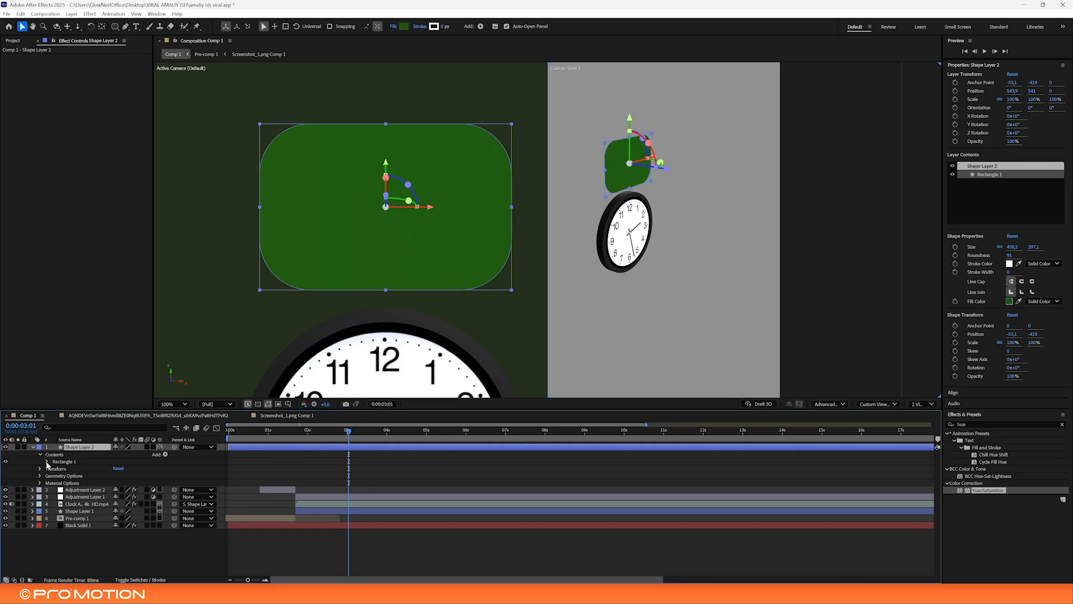
Set Shape Layer 2's Extrusion Depth to 40 and its Specular Shininess to 69%
click(43, 478)
click(40, 476)
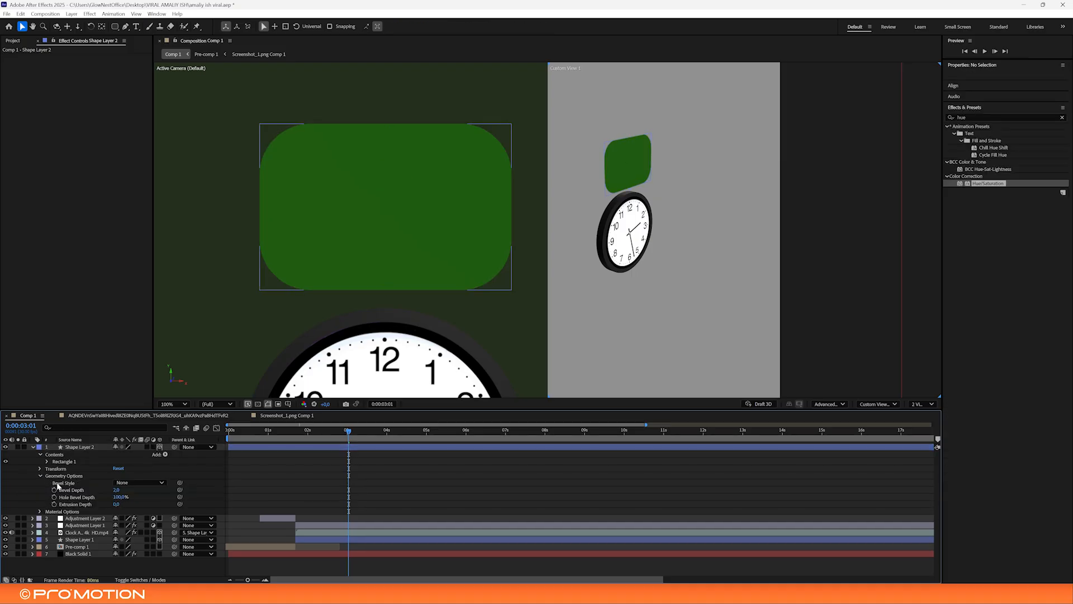
mouse_move(116, 505)
mouse_down()
mouse_move(138, 503)
mouse_move(128, 502)
mouse_up()
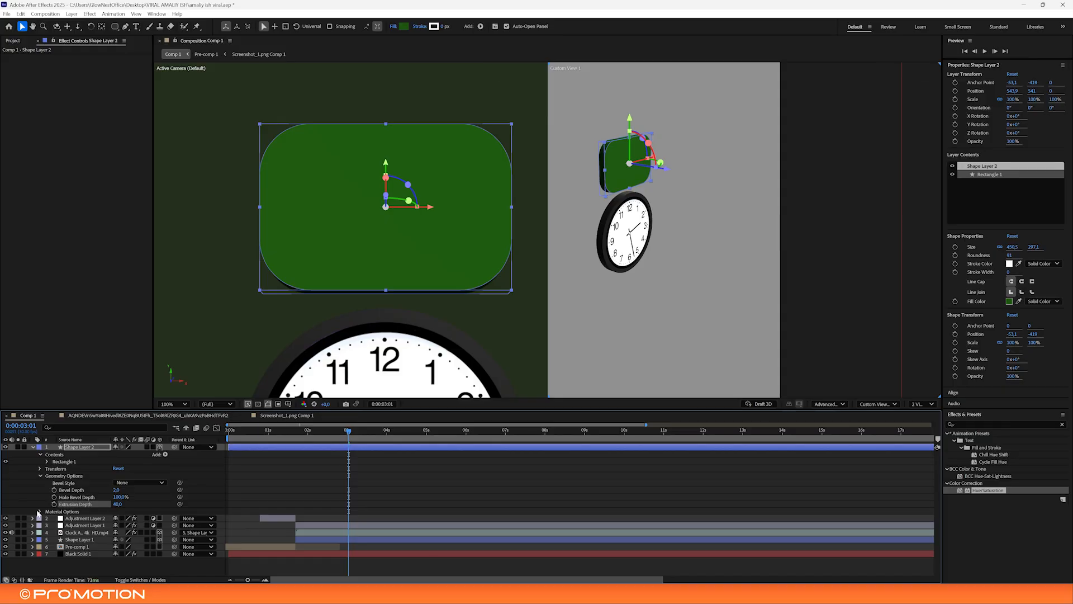
click(39, 512)
drag(115, 561, 120, 562)
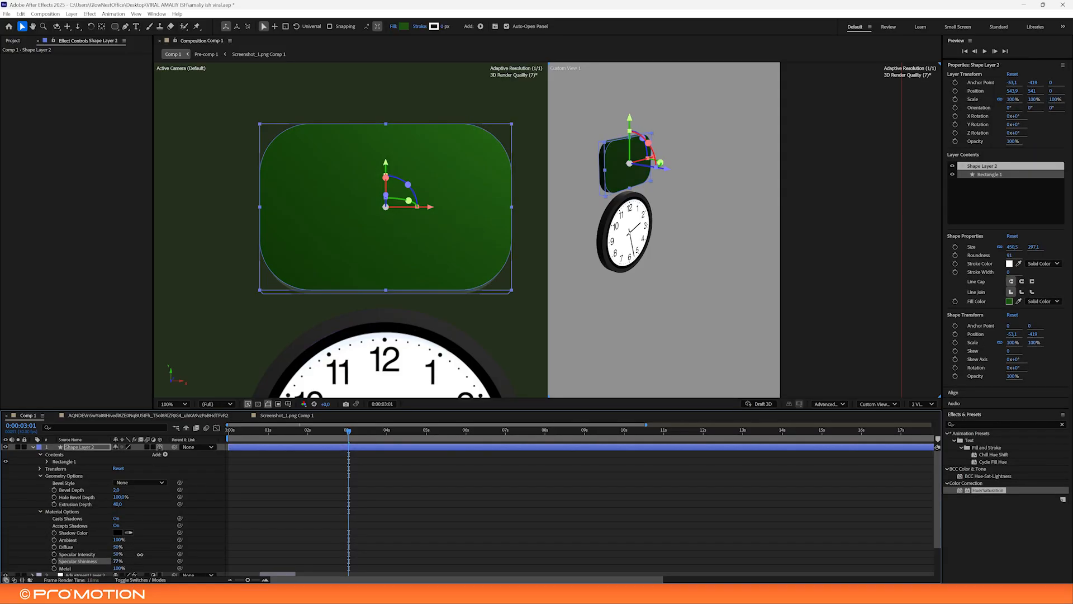
click(270, 554)
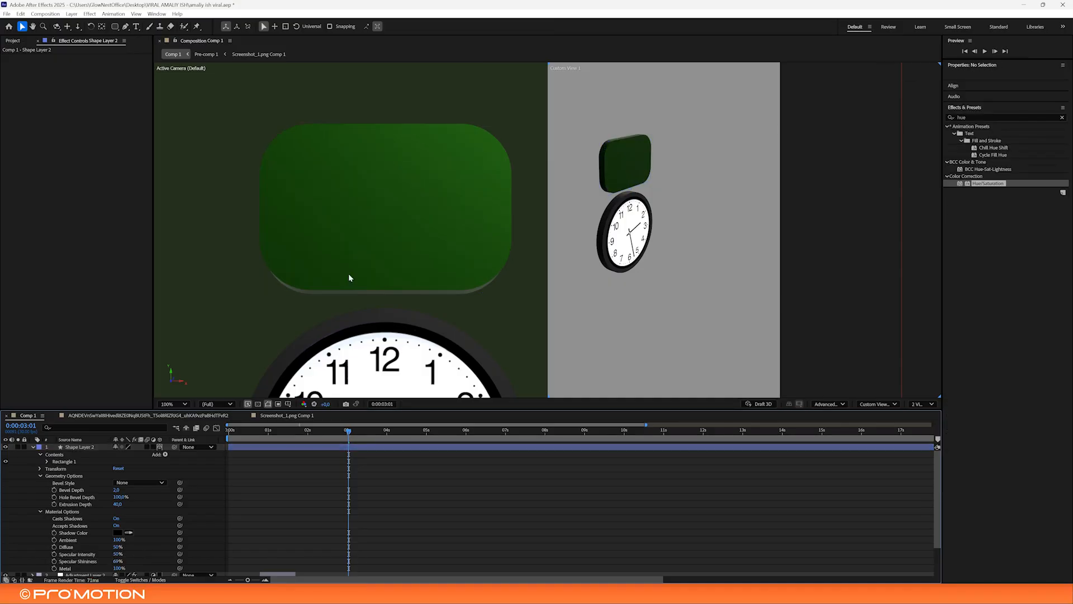
Draw a closed right-pointing play triangle with the Pen tool on a new shape layer in the middle of the green rectangle
click(126, 27)
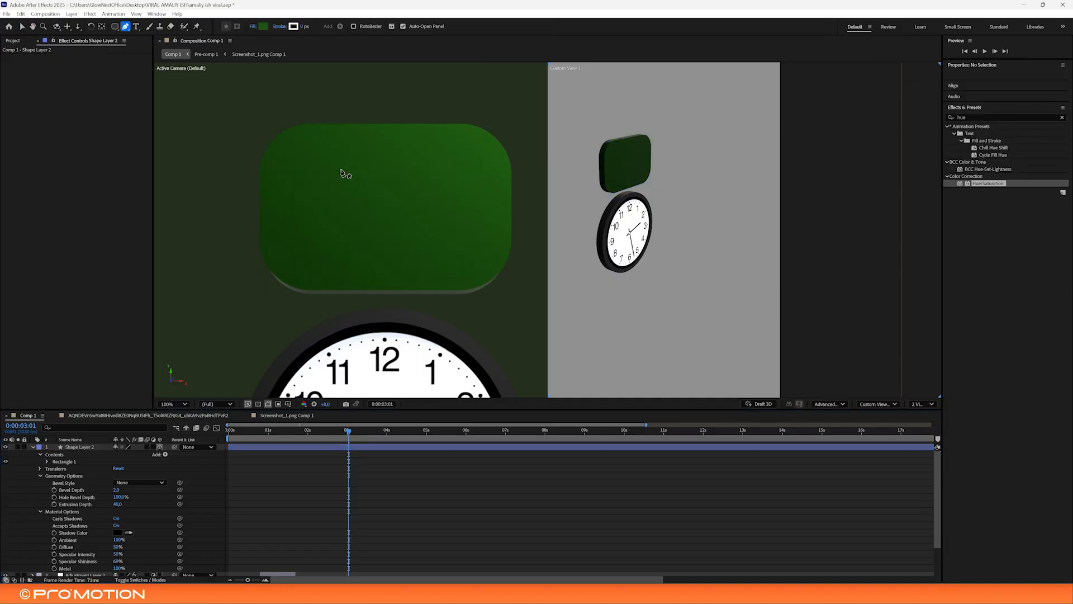
click(365, 188)
click(364, 226)
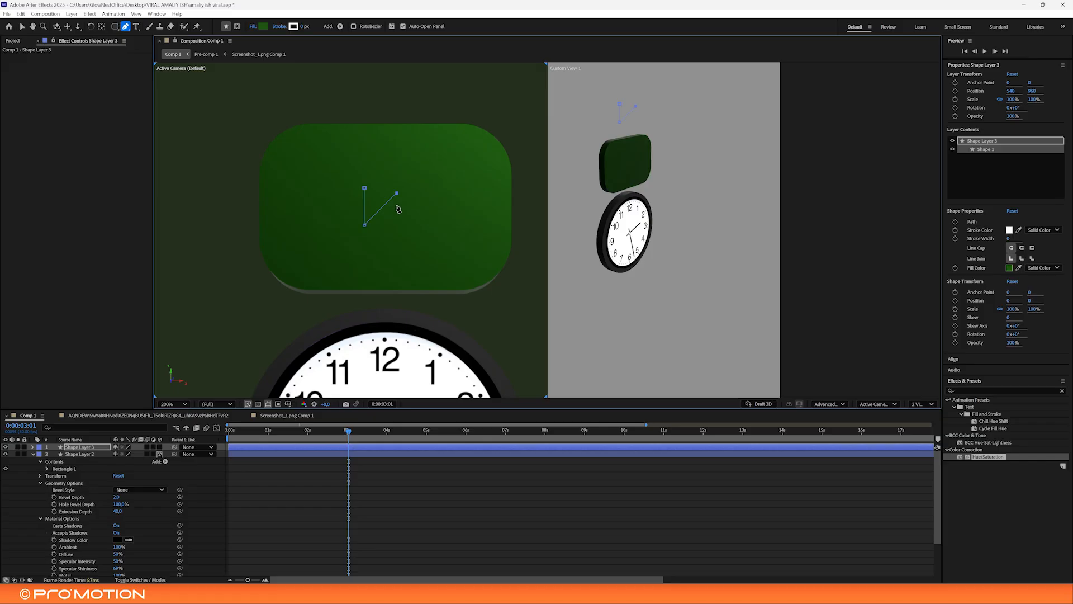
click(365, 188)
key(v)
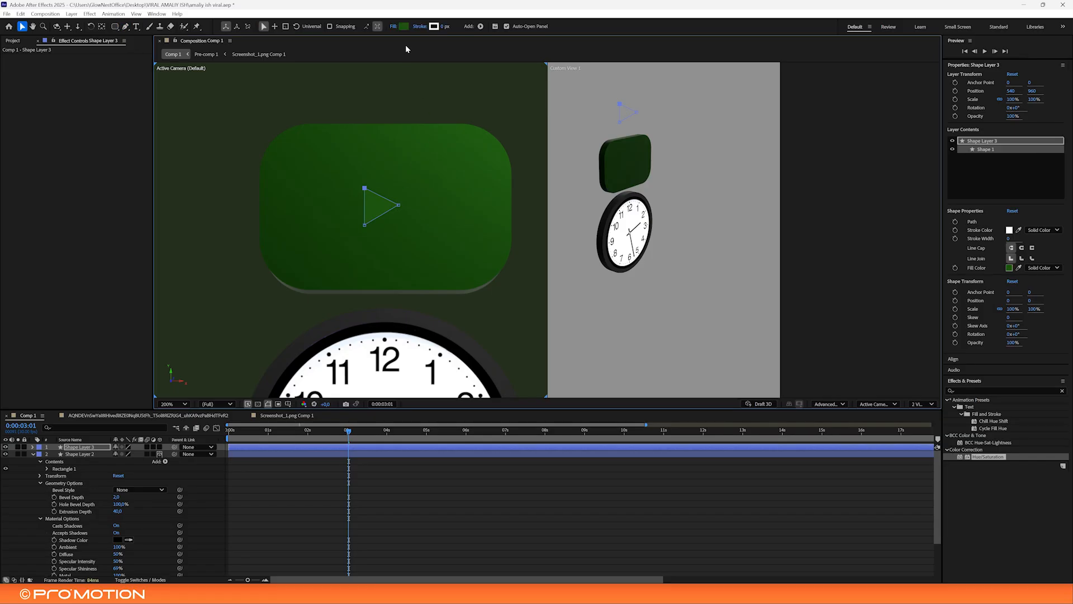
Change the play triangle's fill colour to white (#FFFFFF)
click(405, 26)
drag(450, 252, 439, 242)
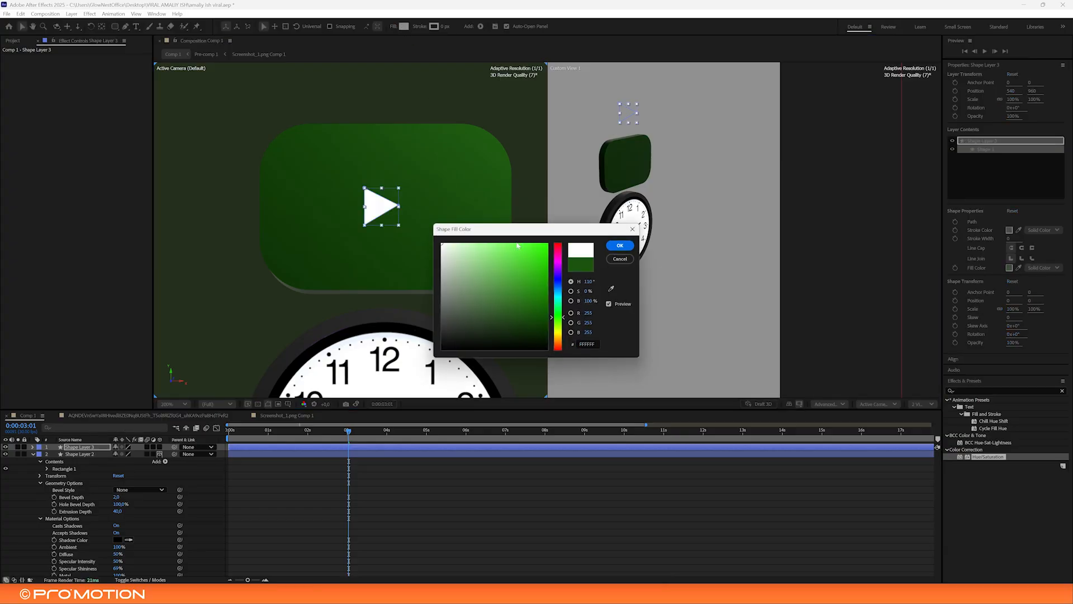
click(619, 246)
Centre Shape Layer 3's anchor point, scale the triangle to 196% and position it in the middle of the green rectangle
key(s)
drag(126, 454, 150, 453)
key(ctrl+z)
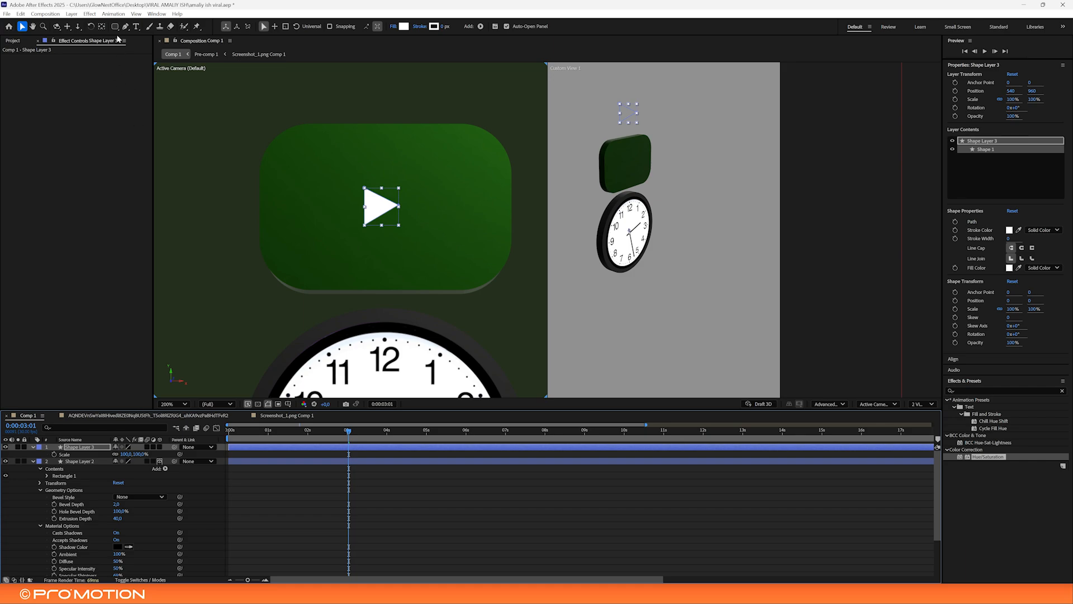
double_click(103, 27)
drag(137, 454, 189, 453)
key(v)
drag(392, 210, 409, 212)
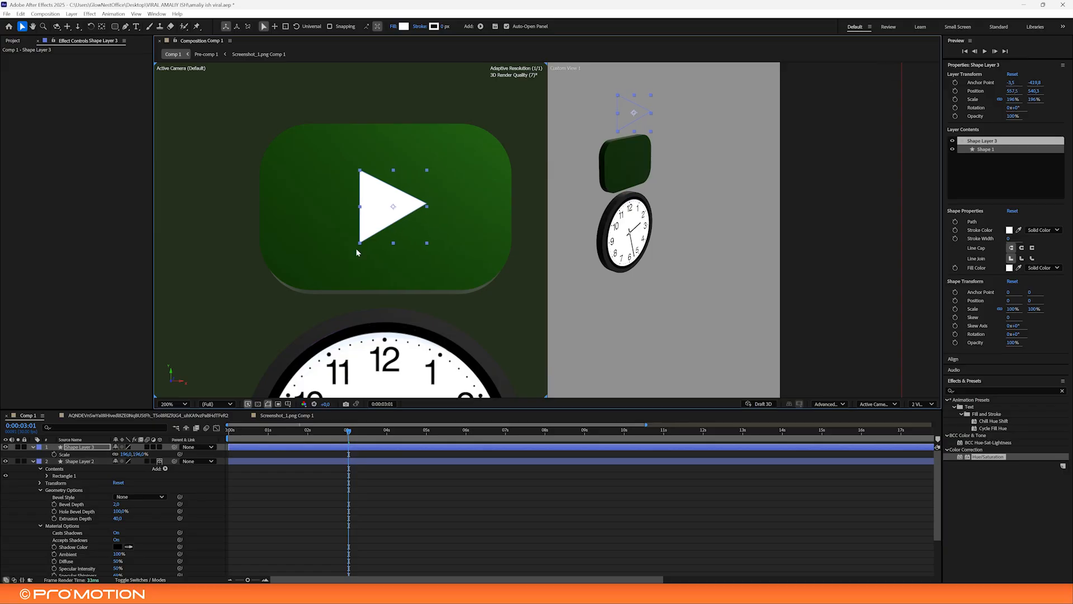
Make Shape Layer 3 a 3D layer and parent it to Shape Layer 2
click(32, 447)
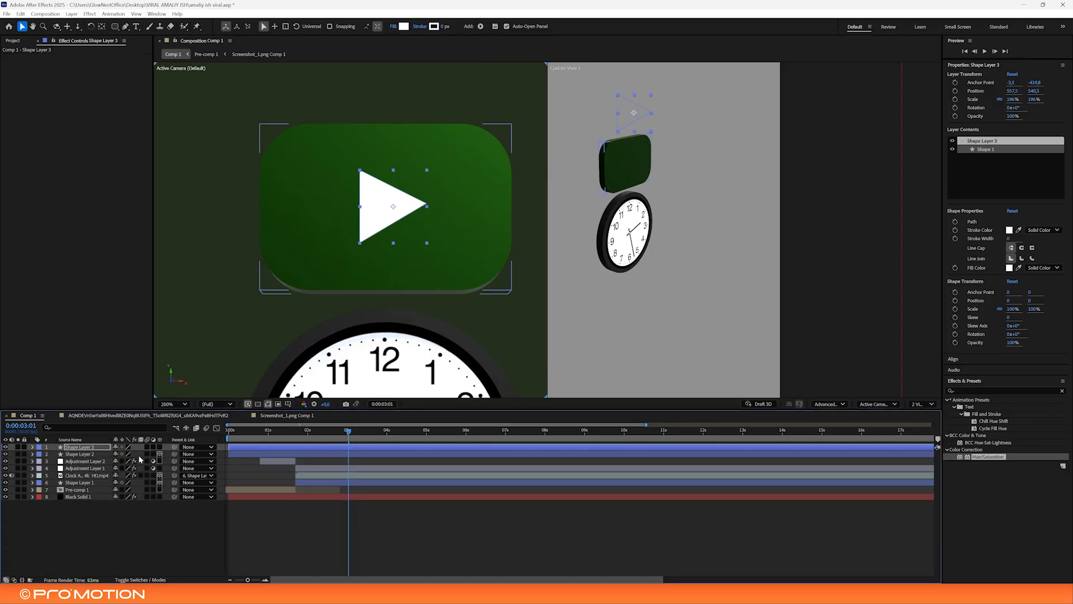
click(159, 447)
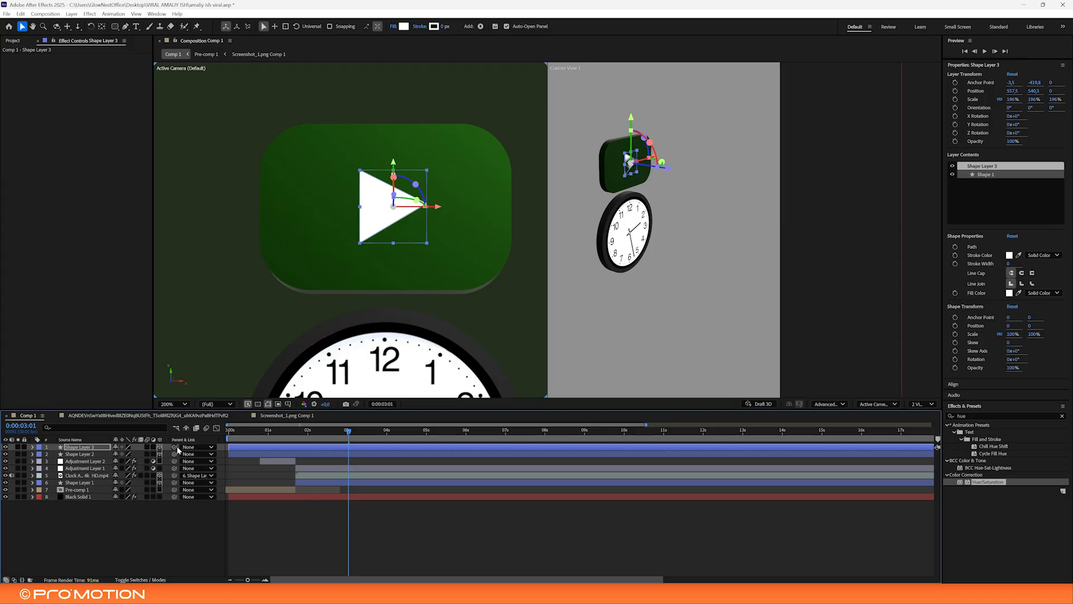
drag(120, 450, 84, 454)
Rename Shape Layer 2 as youube and Shape Layer 3 as play button
click(87, 454)
key(Return)
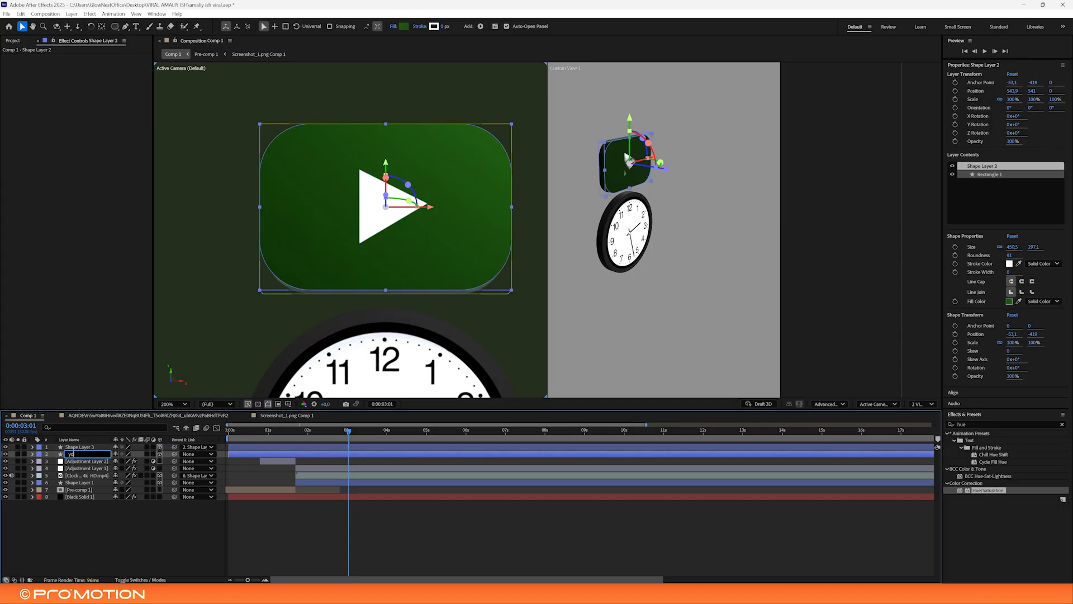
text(youube)
key(Return)
click(81, 447)
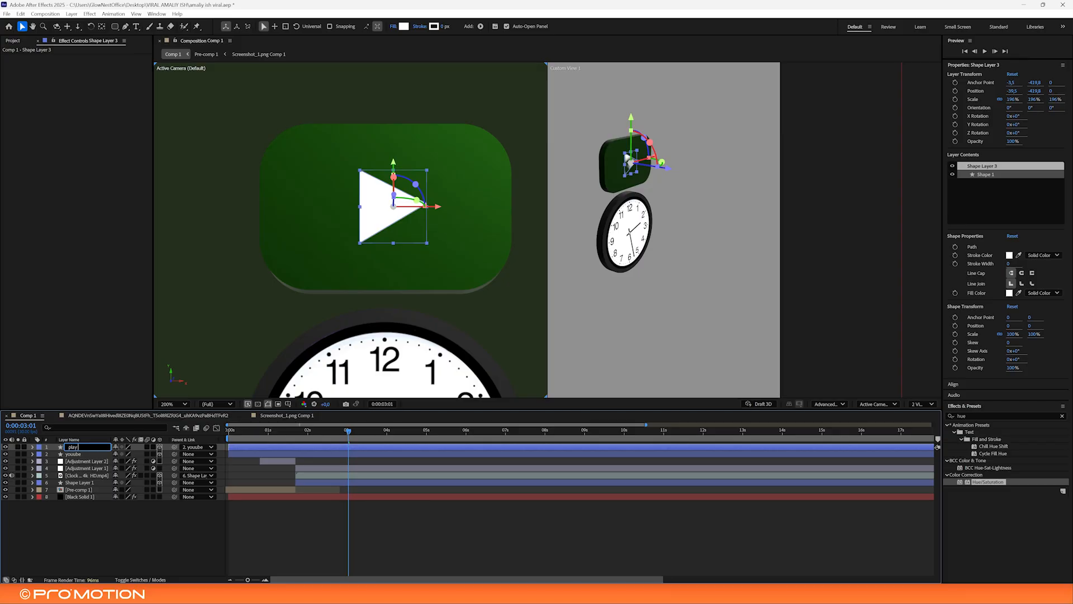
text(play button)
key(Return)
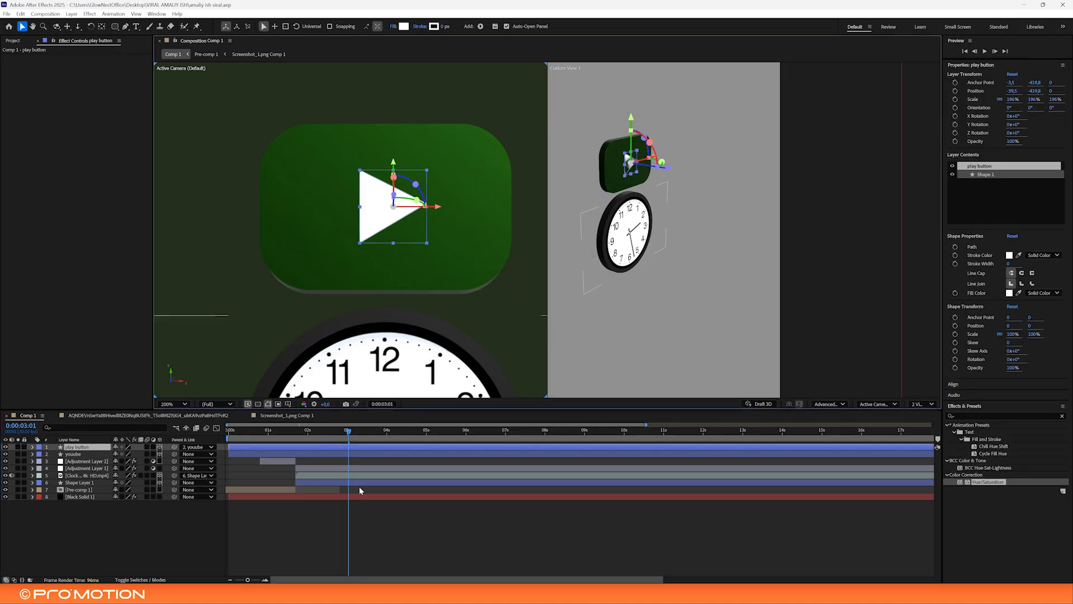
Move the green card and its play triangle down over the clock and scale the card to about 95.1%
drag(328, 435, 389, 435)
scroll(425, 278, down, 1)
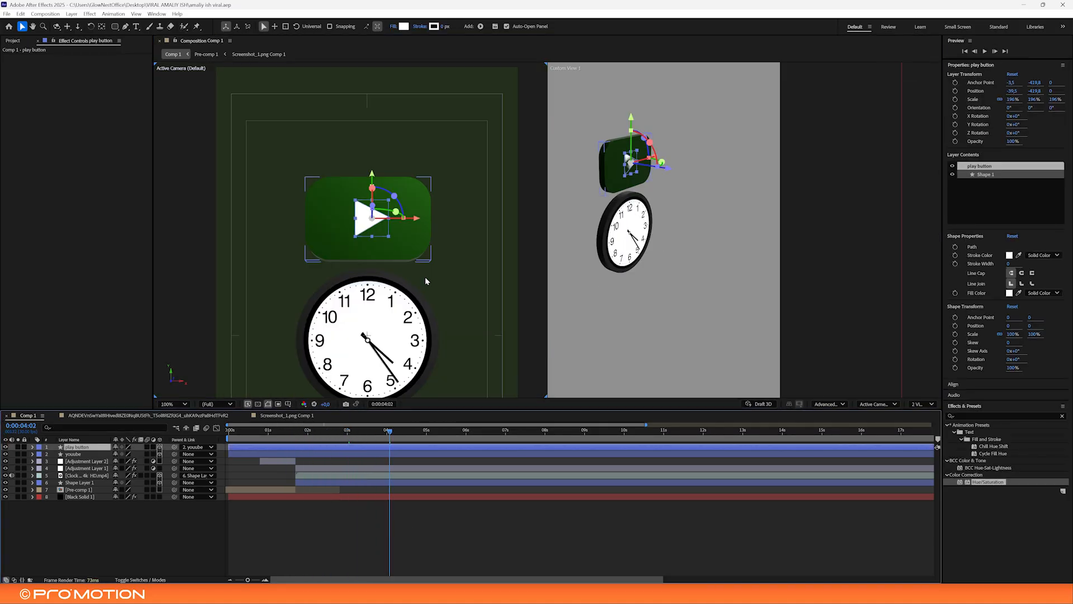
drag(416, 285, 400, 221)
key(space)
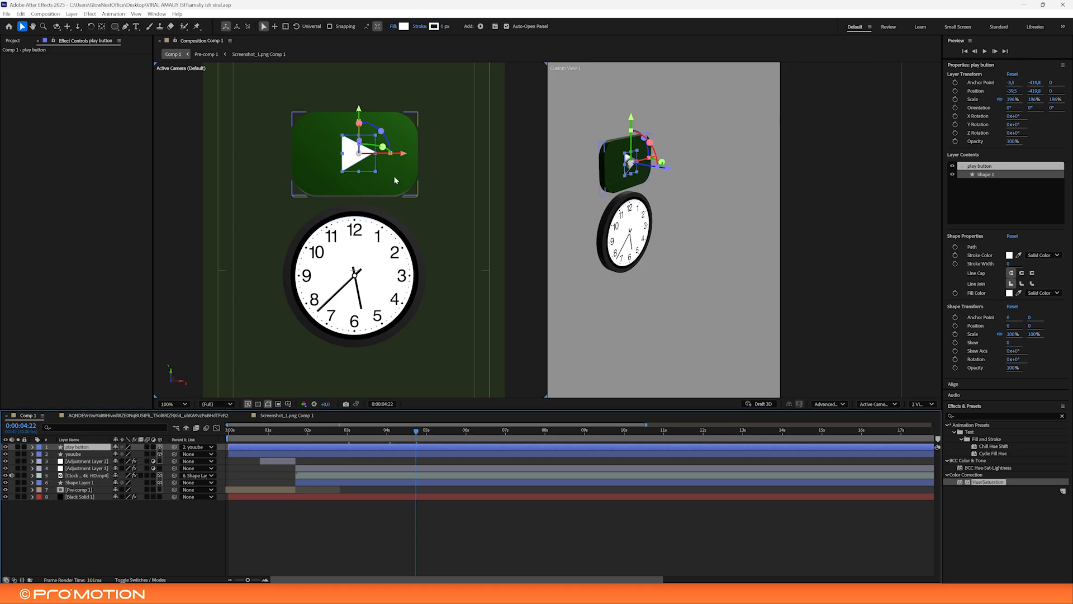
shift+click(394, 178)
drag(405, 178, 401, 299)
mouse_move(418, 233)
mouse_down()
mouse_move(442, 220)
mouse_move(417, 237)
mouse_up()
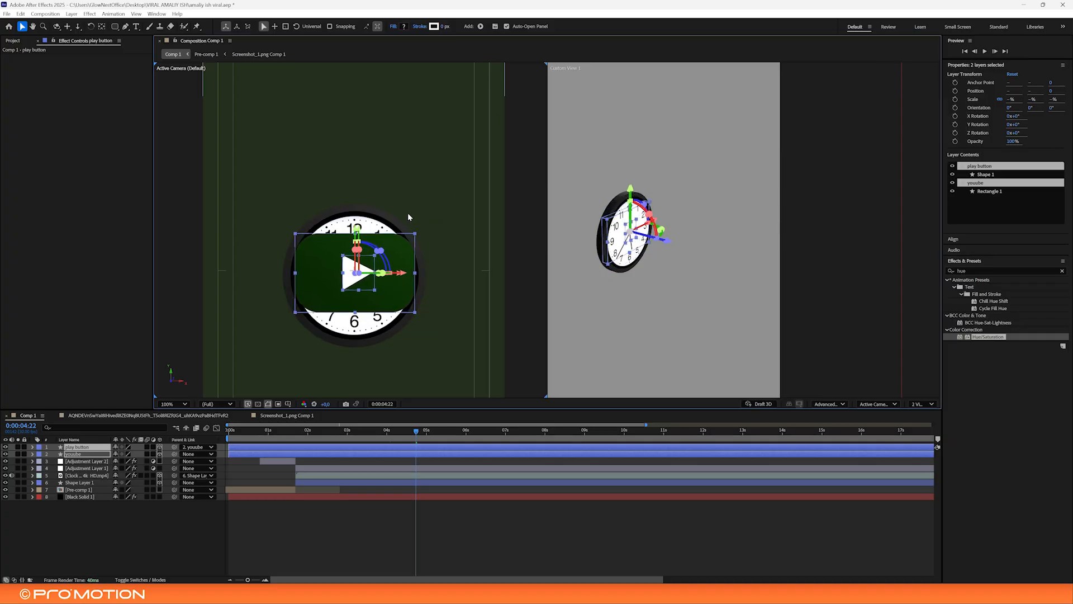
Play the reference video from around 0:00:01:24 to examine how the clock turns into the play-button card
click(390, 220)
drag(384, 437, 282, 434)
click(355, 438)
click(156, 416)
key(comma)
key(space)
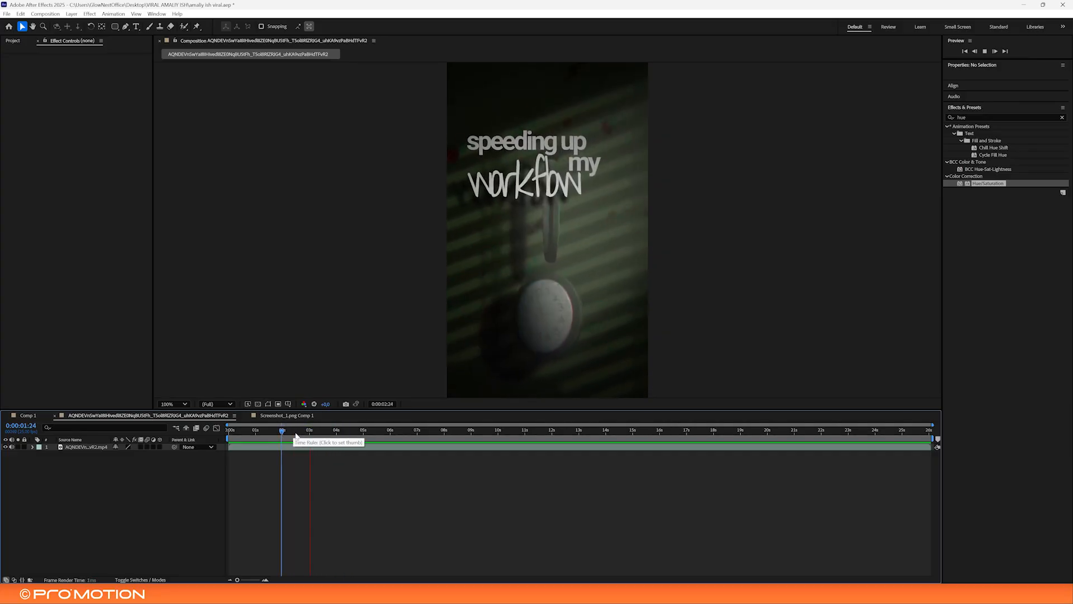
key(space)
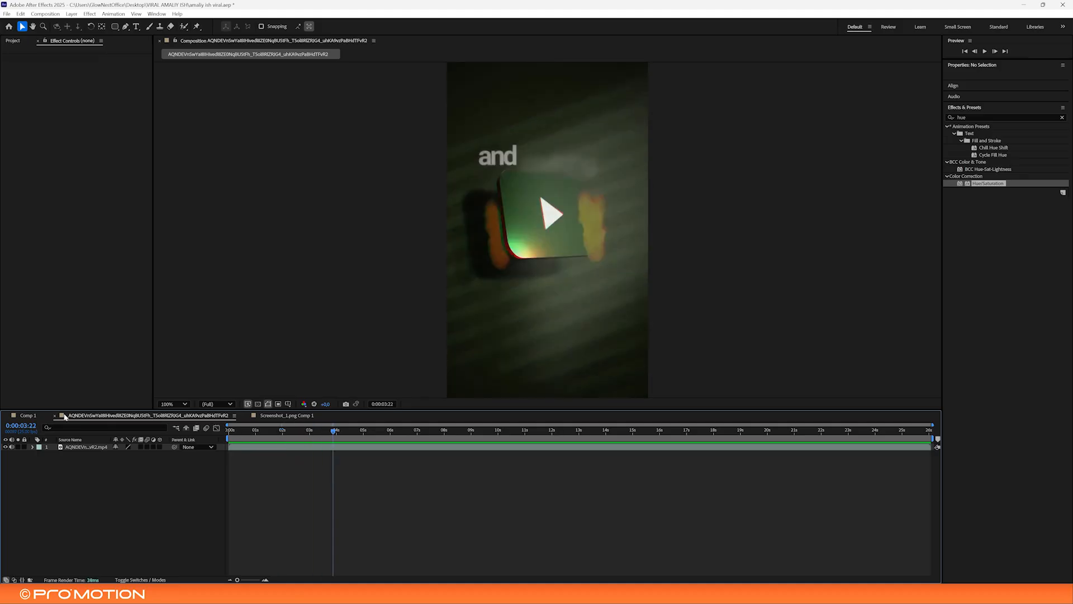
click(26, 415)
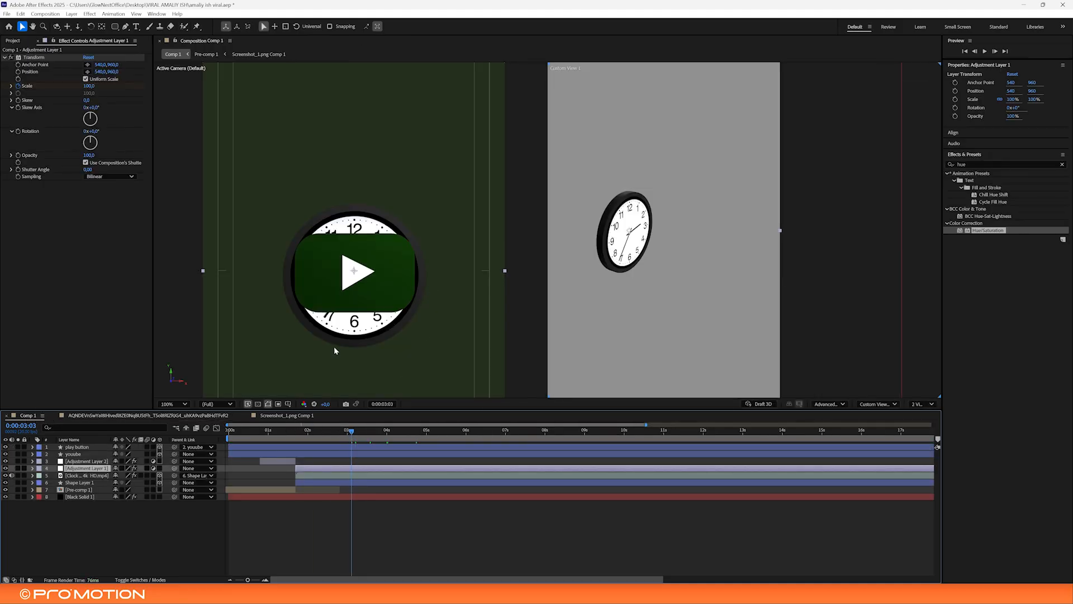
Unlink the youube rectangle's size proportions and narrow its width to about 376.5, keeping the 297.1 height
click(92, 477)
click(87, 461)
click(91, 469)
click(82, 454)
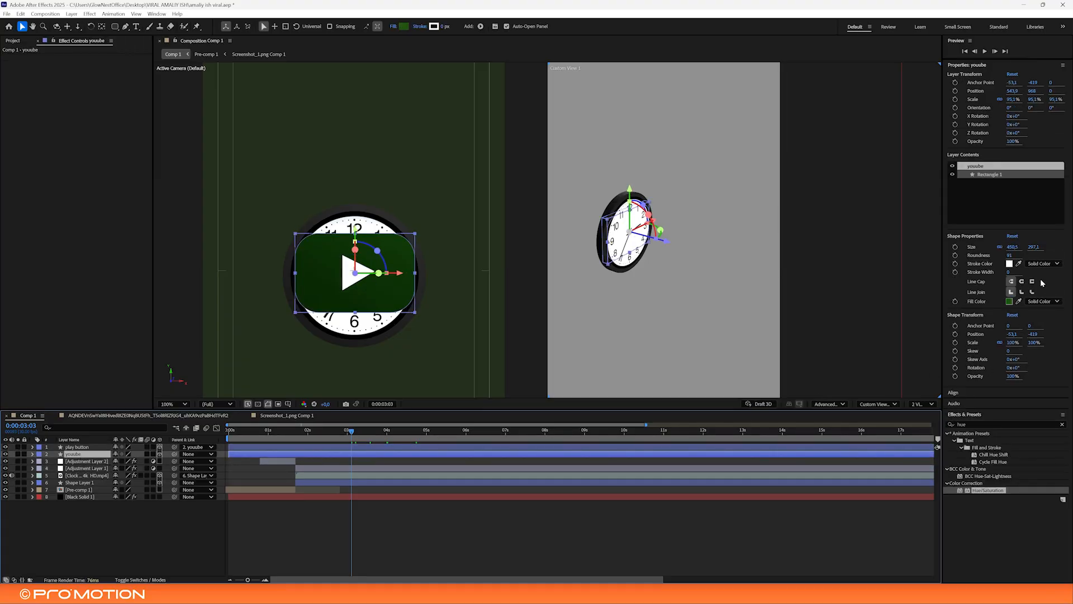
drag(1013, 248, 981, 247)
key(ctrl+z)
click(1000, 247)
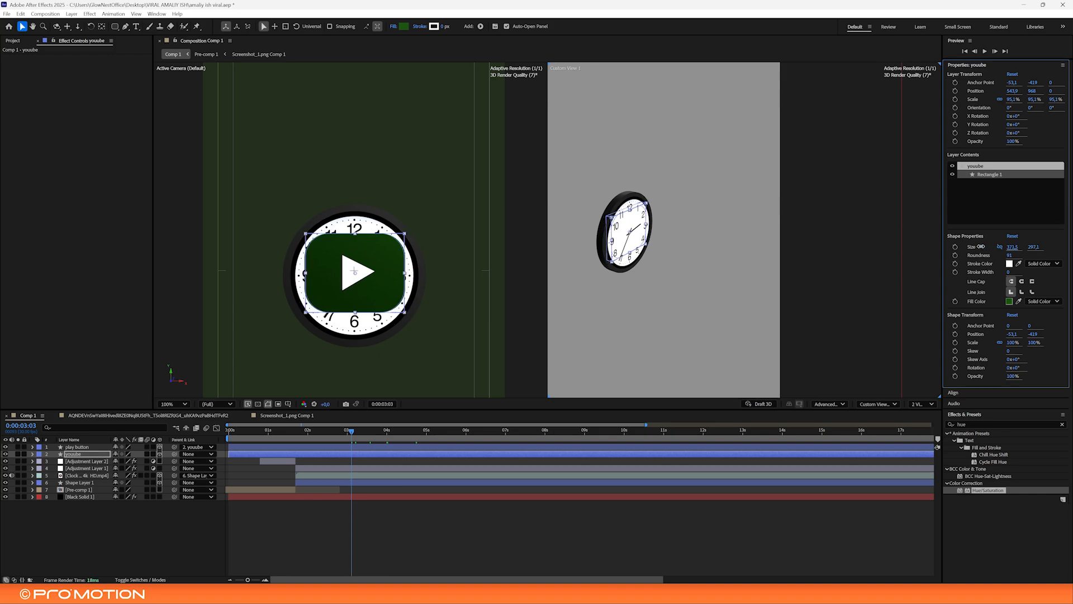
Scale the play button layer to 141% and the youube card to 168.7%, positioning the card at 543.9, 978 over the clock
click(73, 448)
key(s)
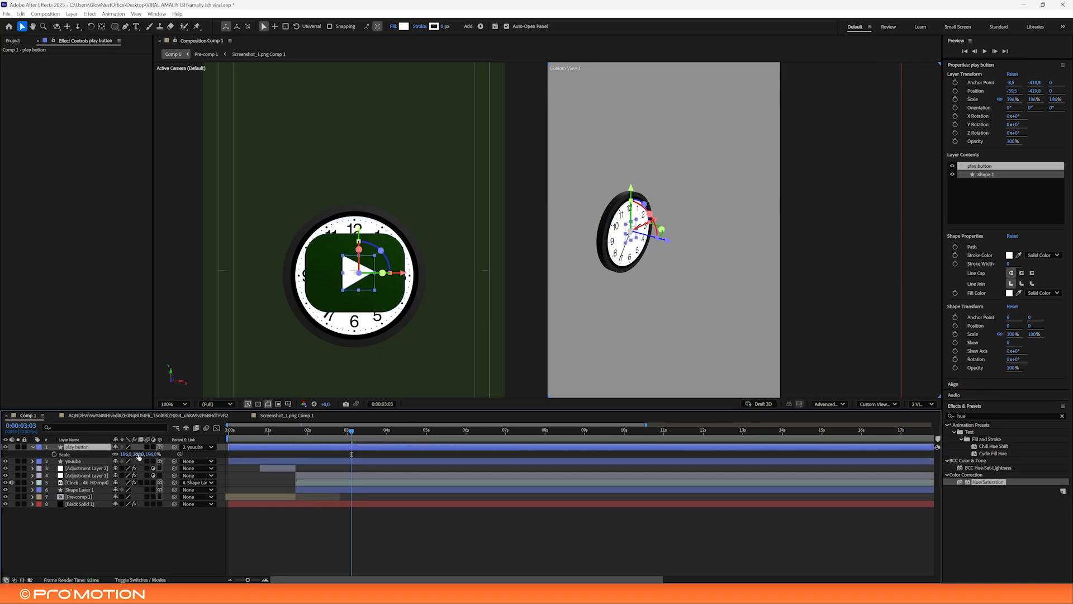
drag(137, 454, 159, 470)
click(76, 462)
key(s)
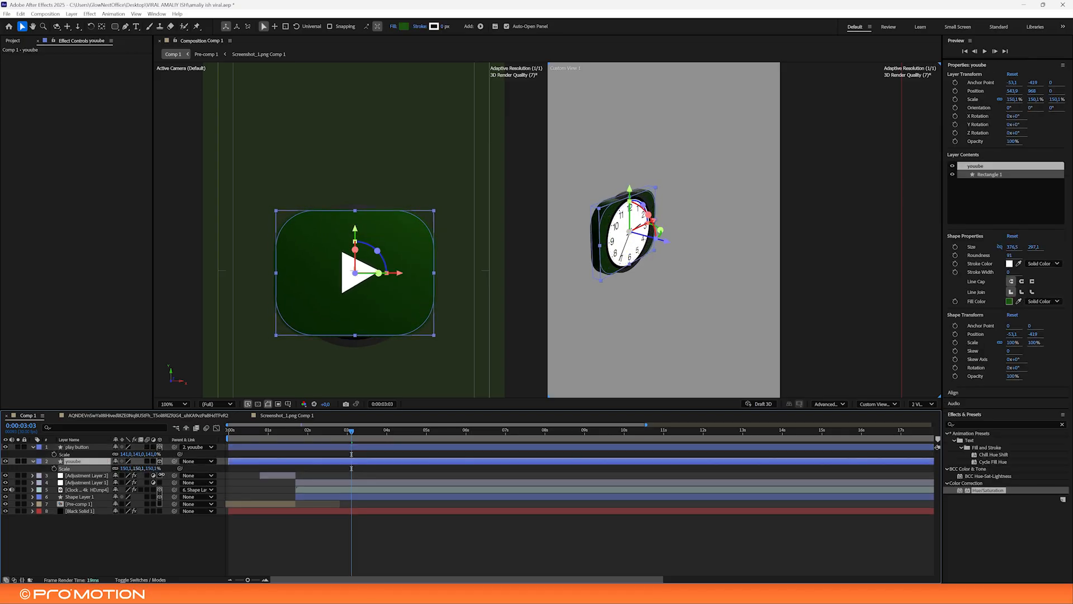
drag(382, 327, 441, 347)
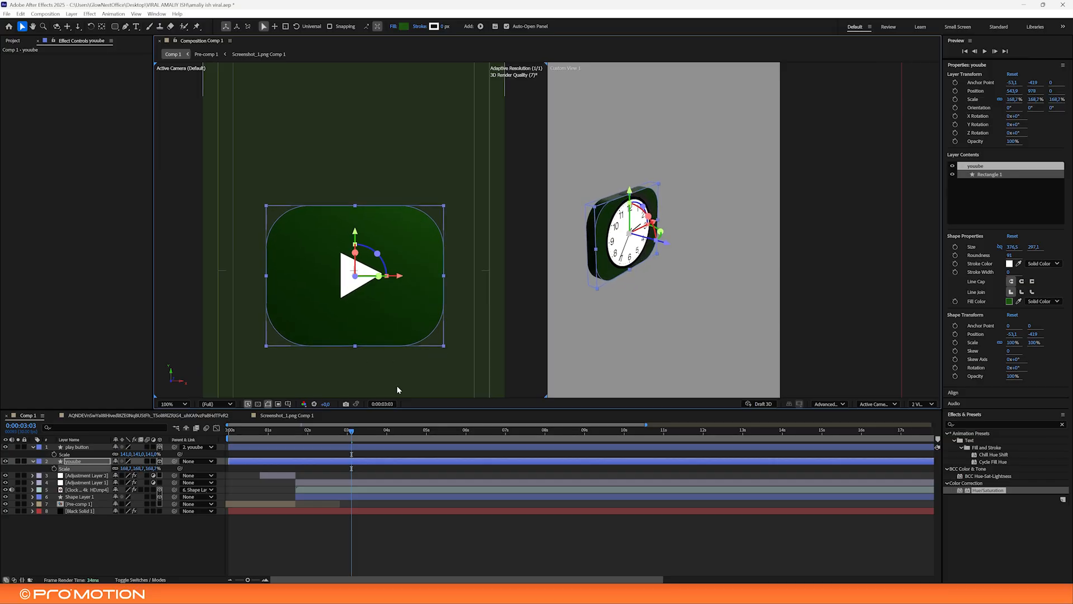
Add a null object to Comp 1, make it 3D and parent the youube layer to it
click(361, 540)
key(s)
key(s)
right_click(324, 528)
mouse_move(366, 418)
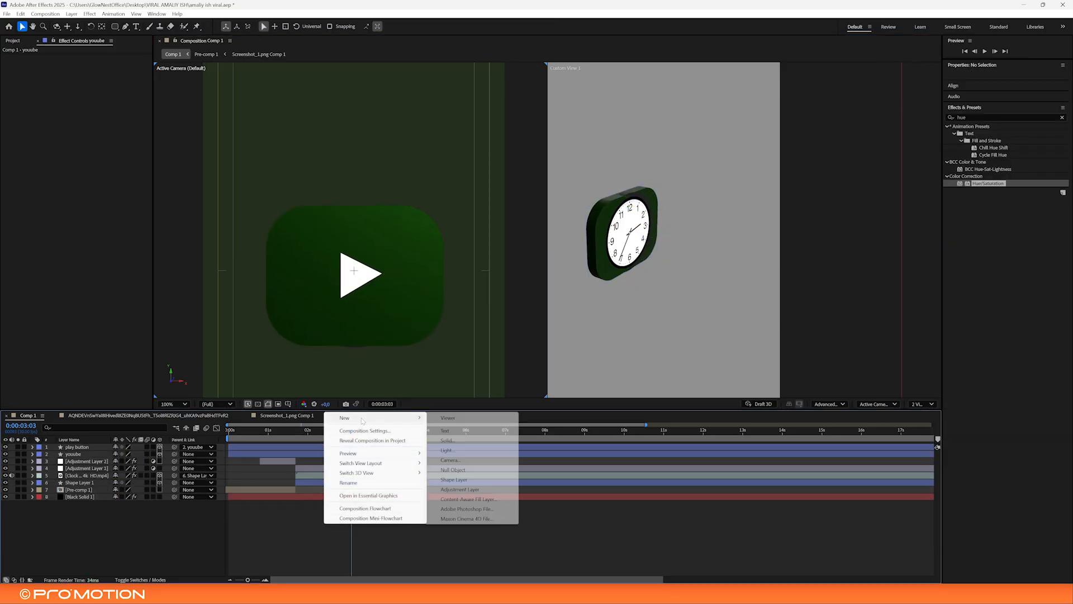
click(446, 470)
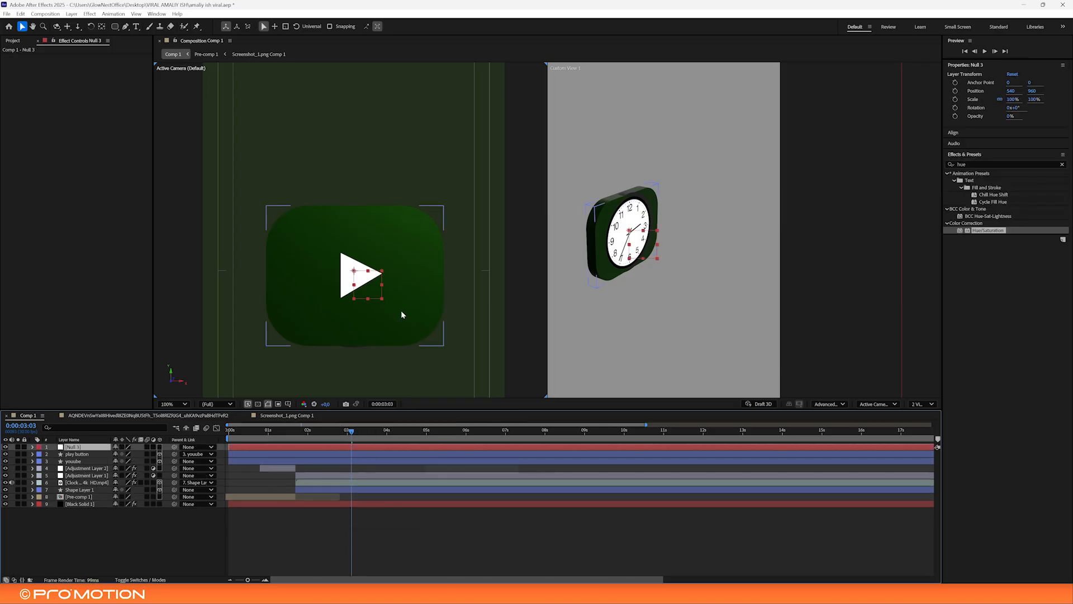
click(159, 447)
click(78, 461)
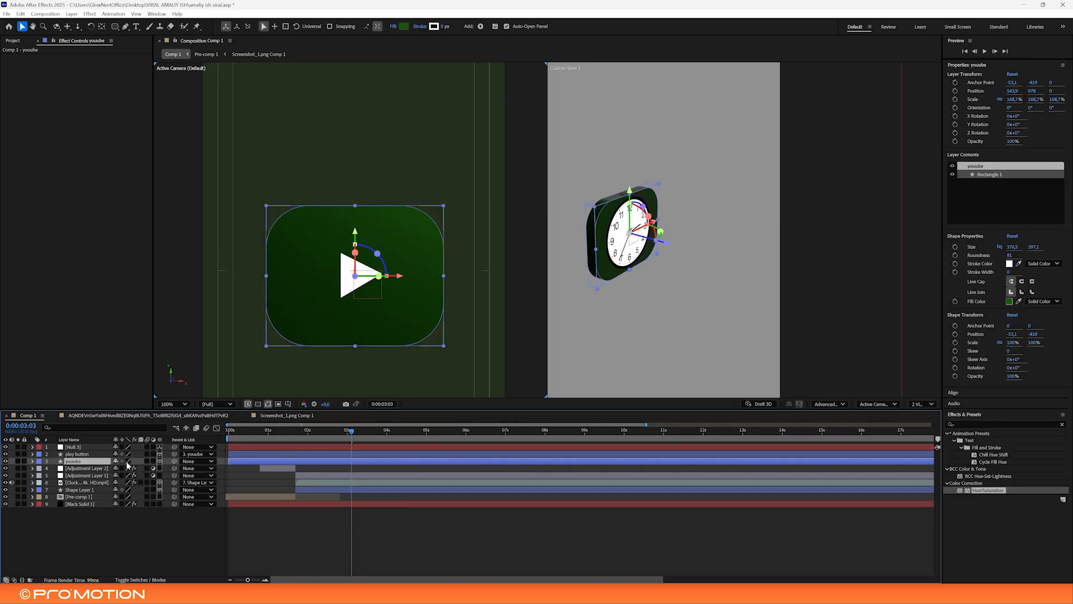
drag(130, 460, 75, 447)
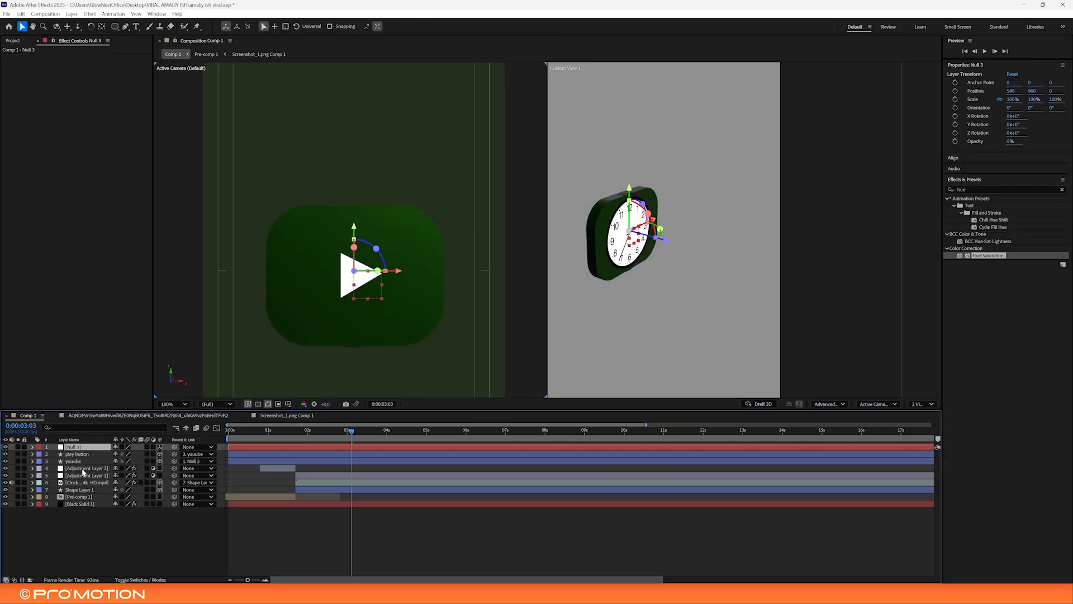
Rename Shape Layer 1 as soat and parent it to Null 3
click(84, 469)
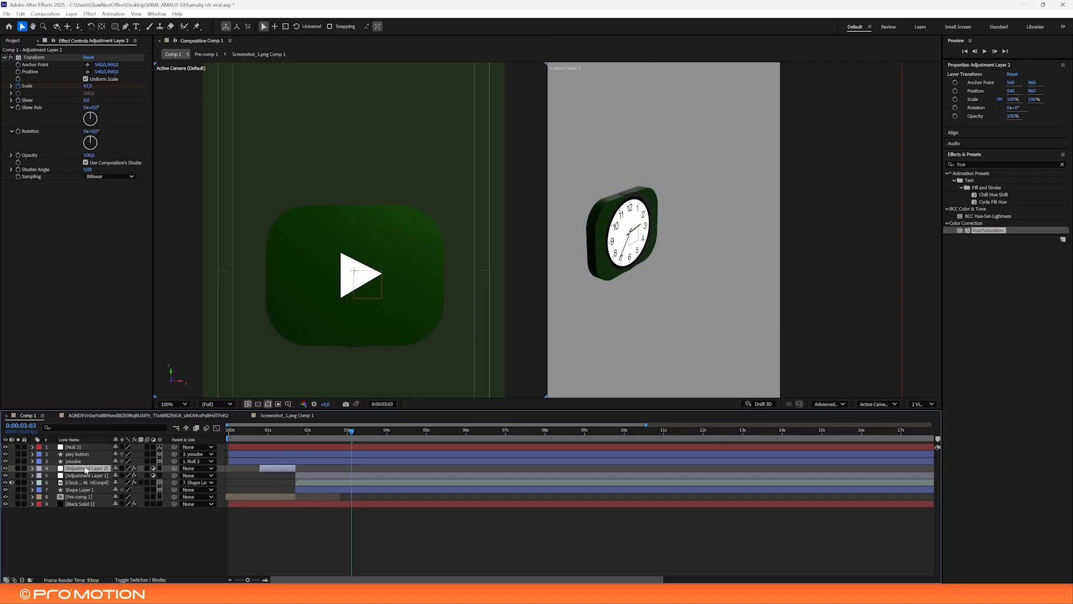
click(80, 490)
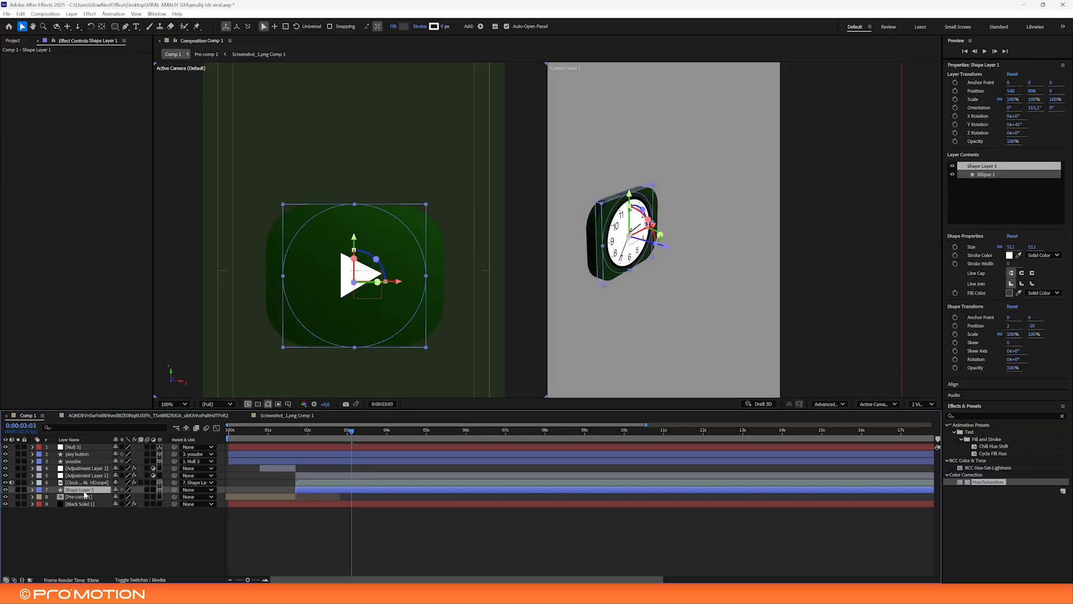
text(sota)
key(Return)
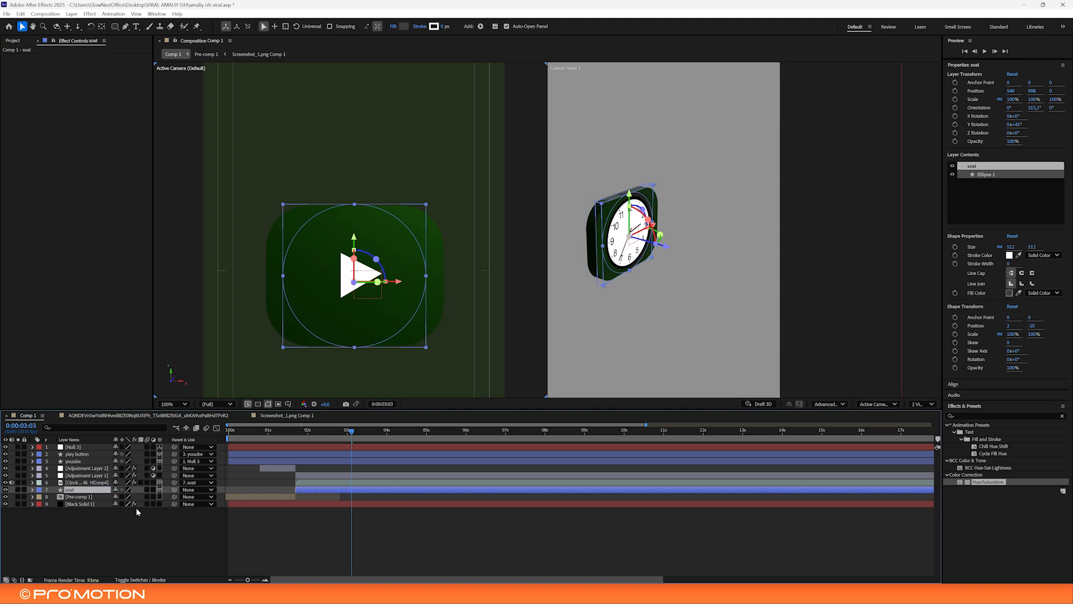
drag(177, 490, 79, 452)
Check the card's entrance in the reference video and trim the start of the play button and youube layers to 0:00:02:26
click(115, 415)
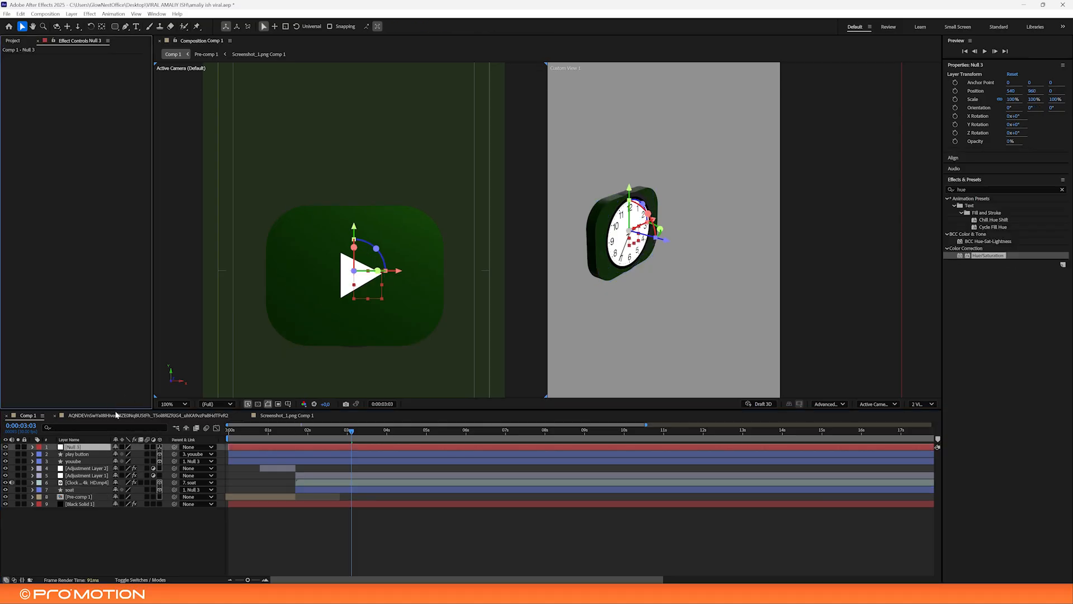
mouse_move(335, 431)
mouse_down()
mouse_move(287, 431)
mouse_move(345, 442)
mouse_up()
click(30, 416)
click(307, 433)
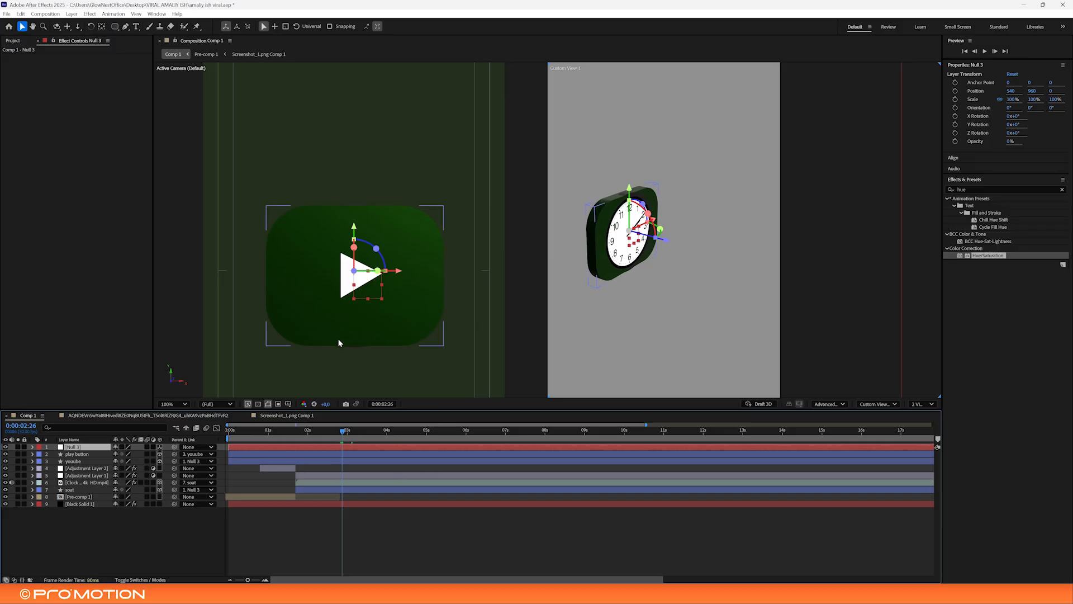
click(84, 454)
shift+click(85, 461)
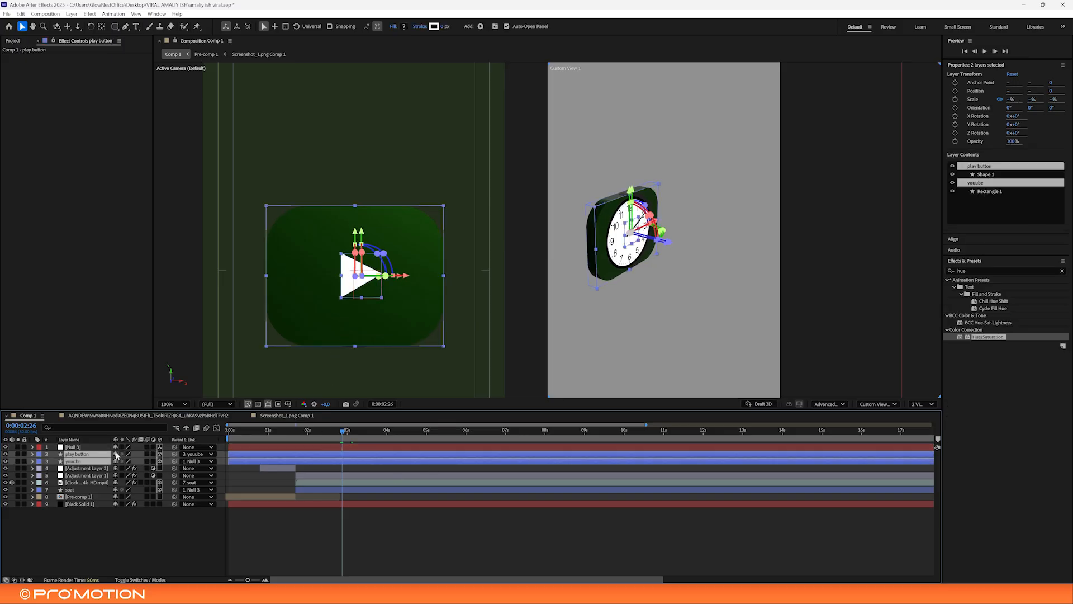
key(alt+bracketleft)
Keyframe Null 3's Y Rotation from 0° at 0:00:02:14 to 55° at 0:00:03:04
drag(340, 435, 327, 434)
click(329, 447)
key(r)
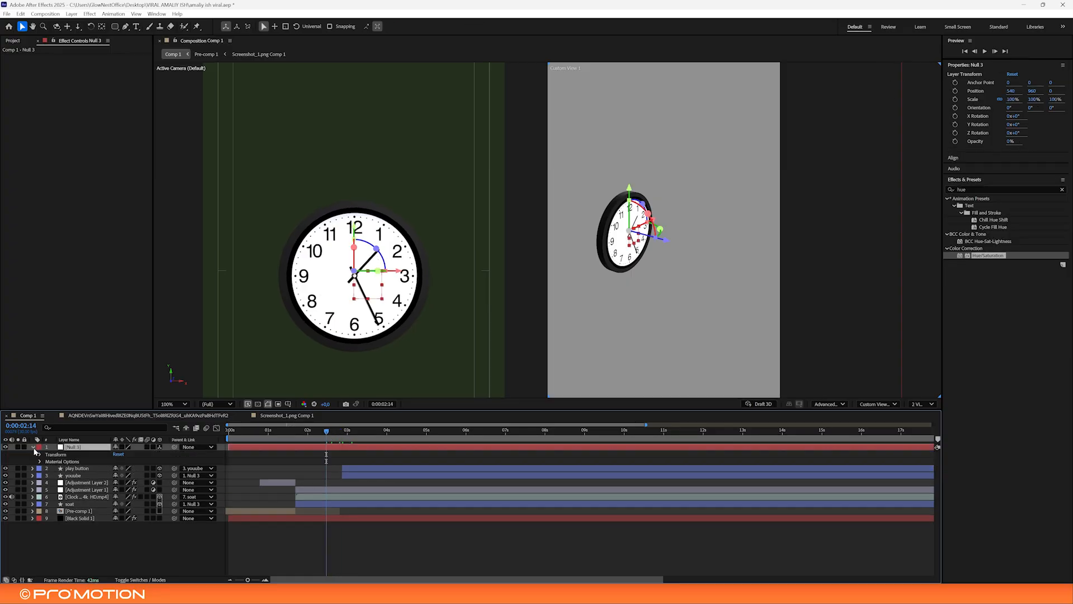
drag(120, 469, 142, 466)
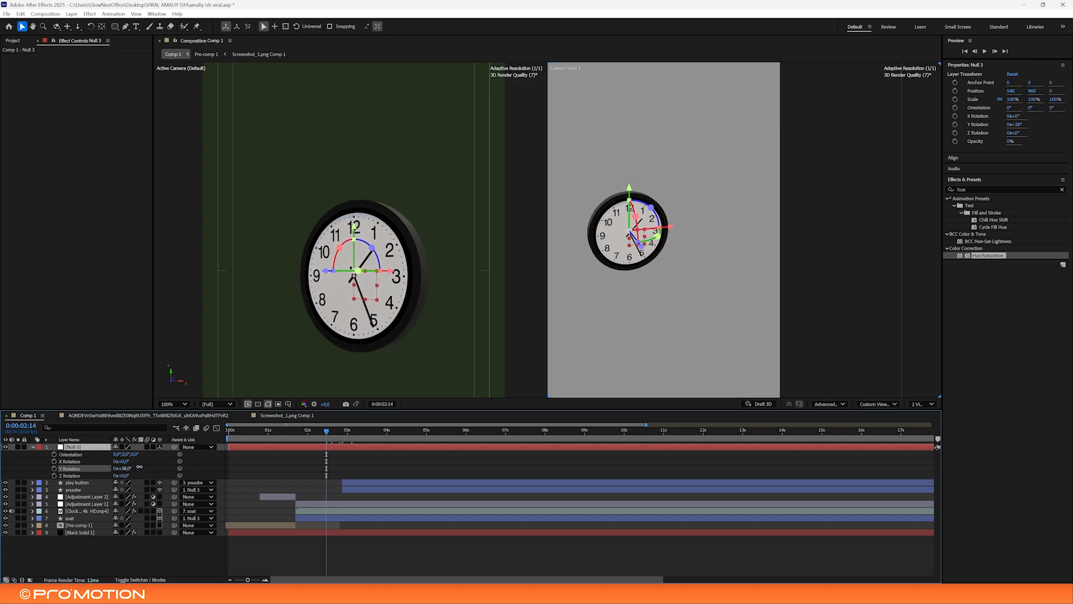
key(ctrl+z)
drag(336, 431, 353, 433)
drag(120, 468, 142, 467)
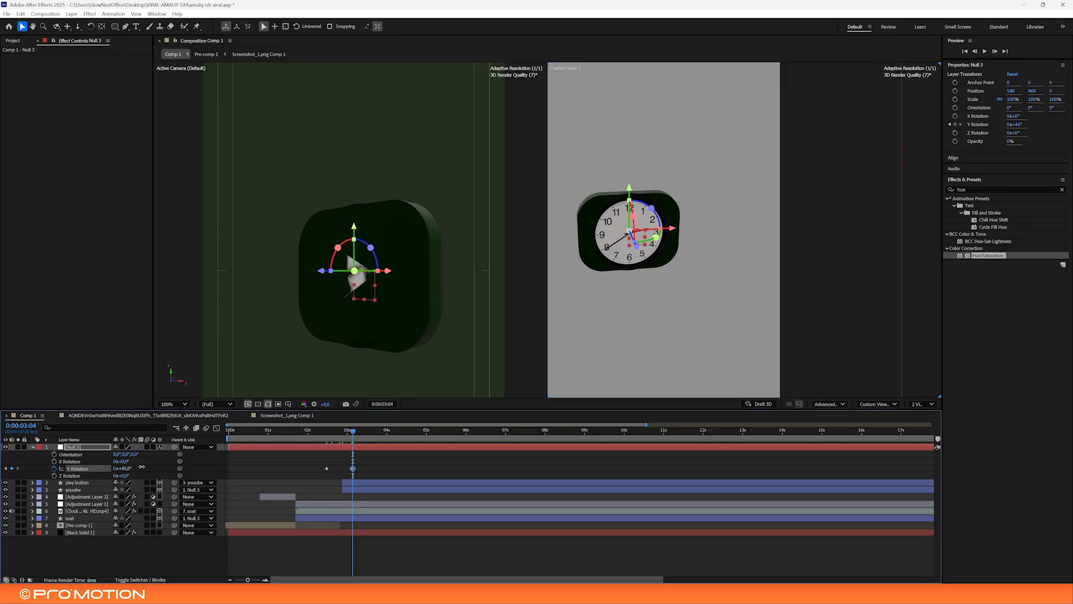
Scrub the reference video between about 0:00:04:09 and 0:00:02:06 to study the clock-to-card rotation
mouse_move(353, 431)
mouse_down()
mouse_move(329, 436)
mouse_move(343, 441)
mouse_up()
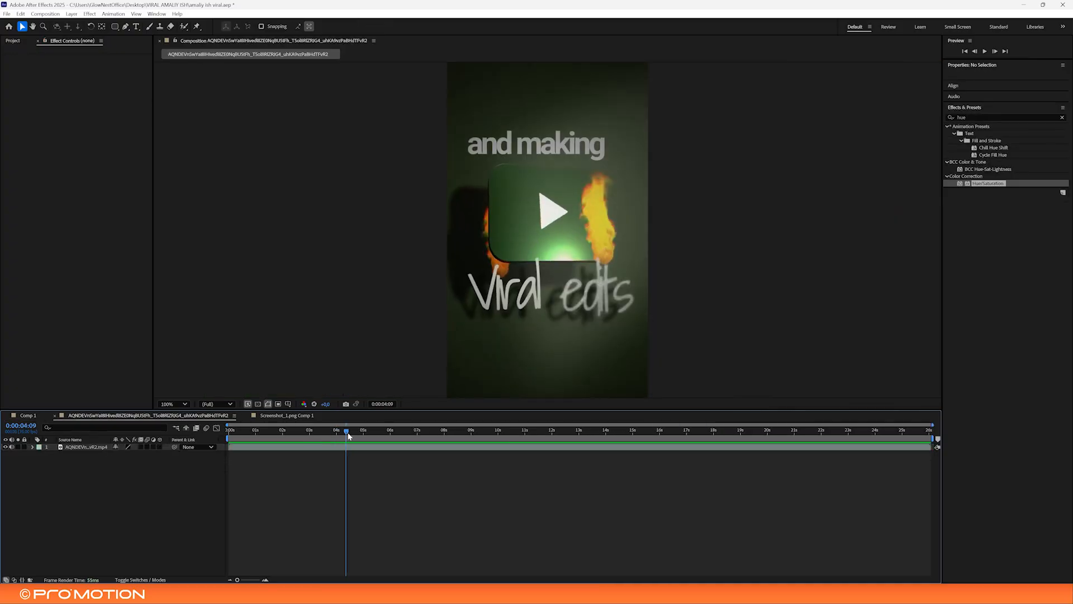
click(304, 431)
mouse_move(304, 431)
mouse_down()
mouse_move(273, 434)
mouse_move(329, 441)
mouse_move(290, 431)
mouse_up()
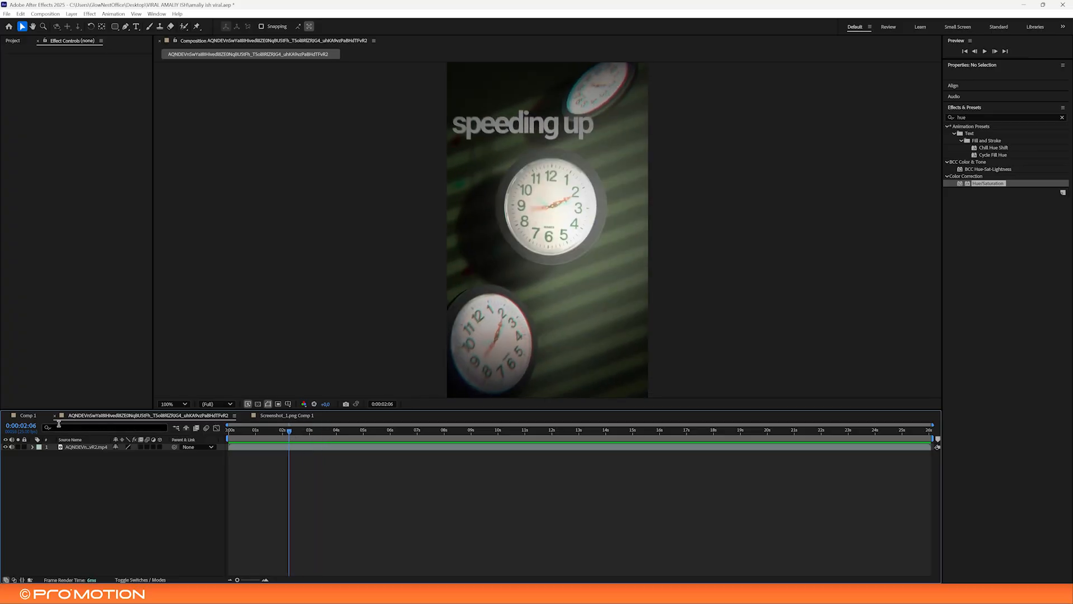
click(33, 417)
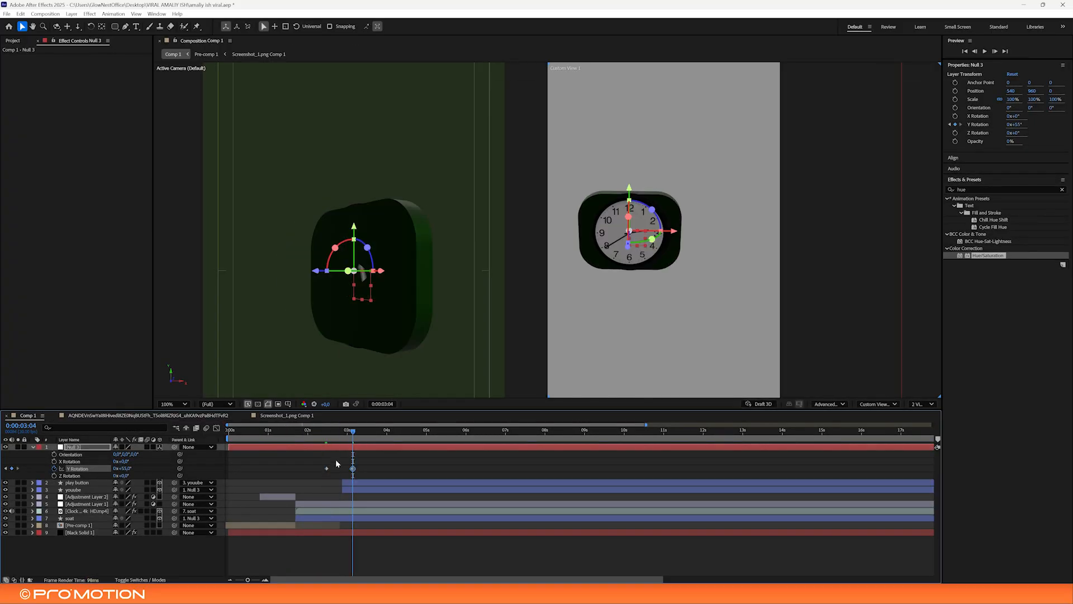
Shift Null 3's Y Rotation keyframes earlier and raise the end keyframe's value to 165°
key(j)
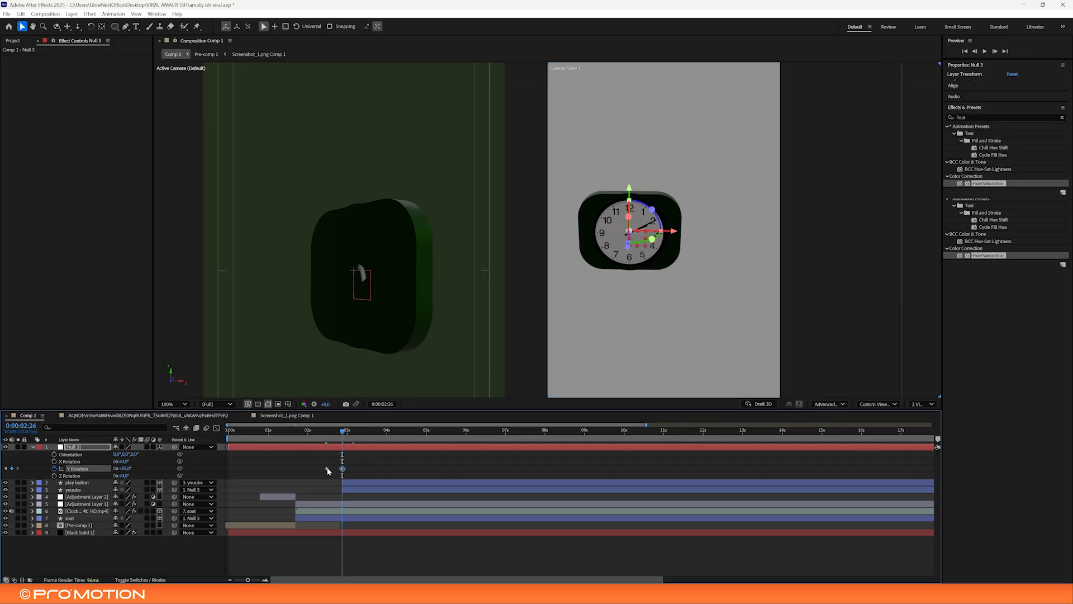
click(323, 470)
drag(325, 468, 339, 436)
drag(120, 468, 166, 465)
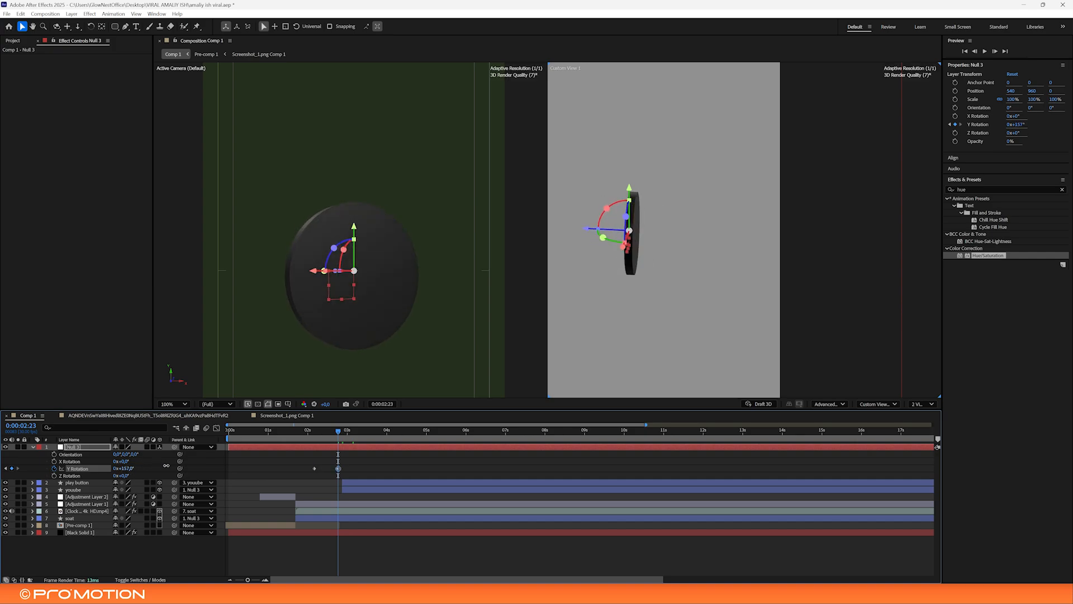
drag(338, 469, 350, 439)
Bring the play button in front of the green card at about 49.9 in Z and set its Z orientation to 181°
click(352, 483)
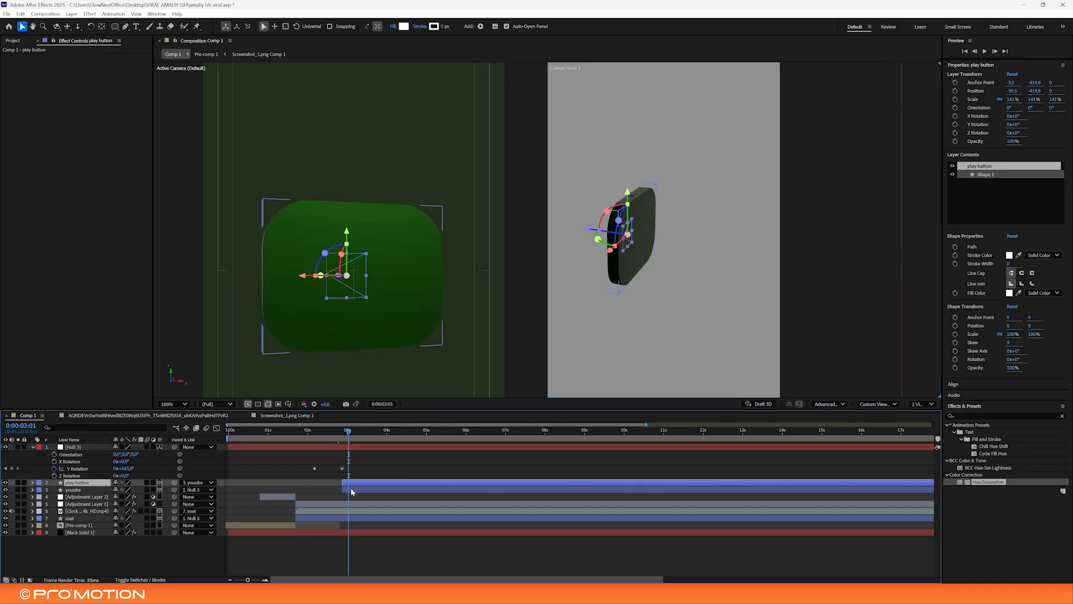
click(352, 384)
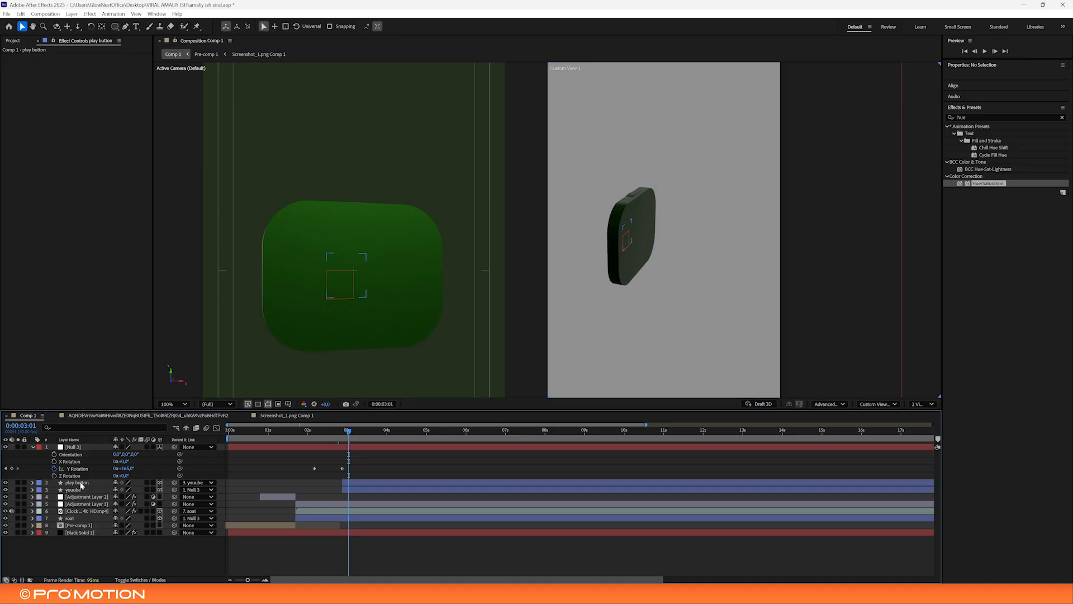
click(80, 484)
drag(339, 275, 345, 275)
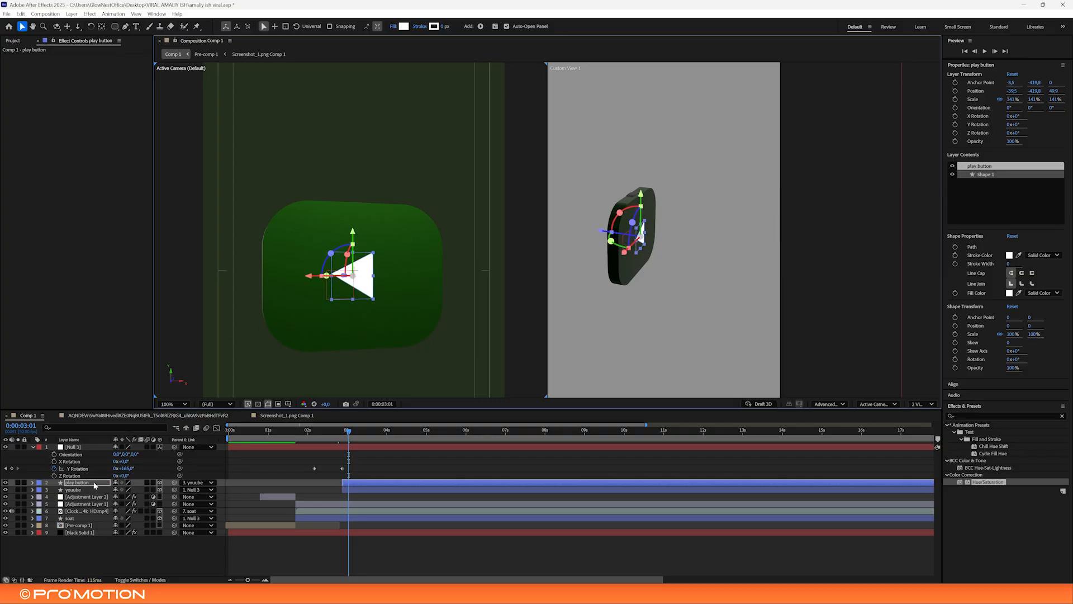
key(r)
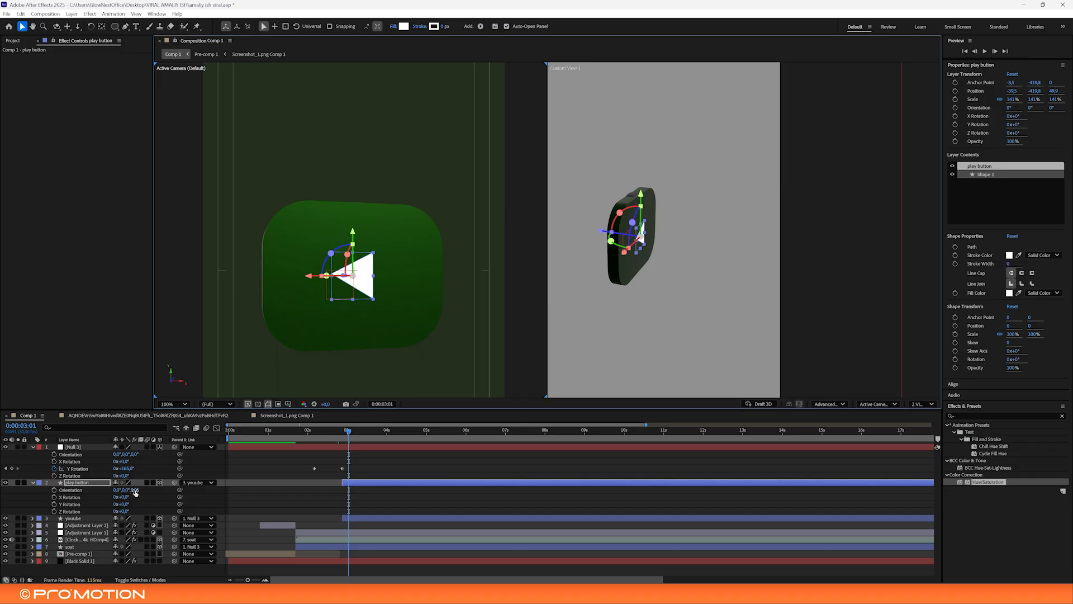
drag(134, 490, 207, 488)
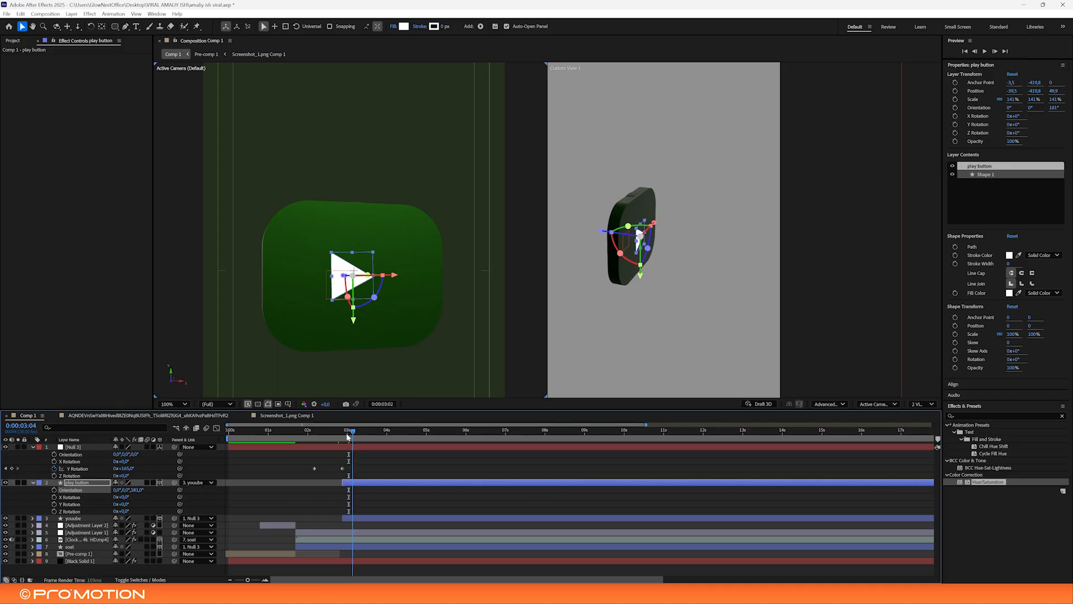
Move Null 3's end Y Rotation keyframe slightly later, apply Easy Ease to both rotation keyframes and preview the turn
drag(348, 431, 313, 433)
click(342, 468)
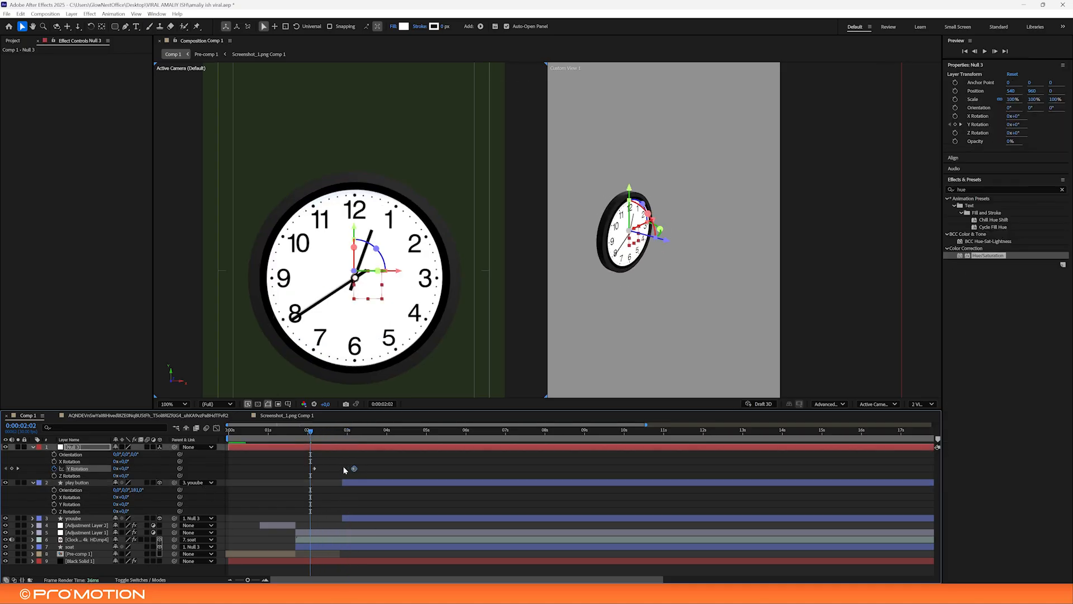
drag(316, 436, 350, 471)
drag(364, 465, 296, 475)
key(F9)
click(310, 435)
key(space)
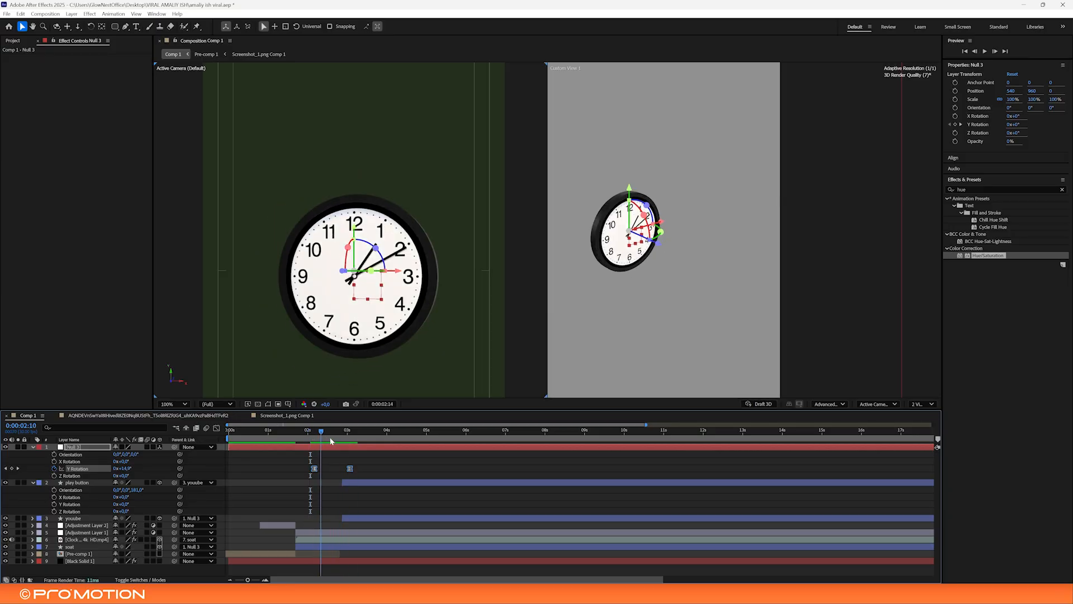
Retime Null 3's eased Y Rotation keyframes to about 0:00:02:11 and 0:00:03:15, checking the turn in playback
drag(351, 473, 334, 434)
click(343, 438)
click(362, 471)
click(358, 470)
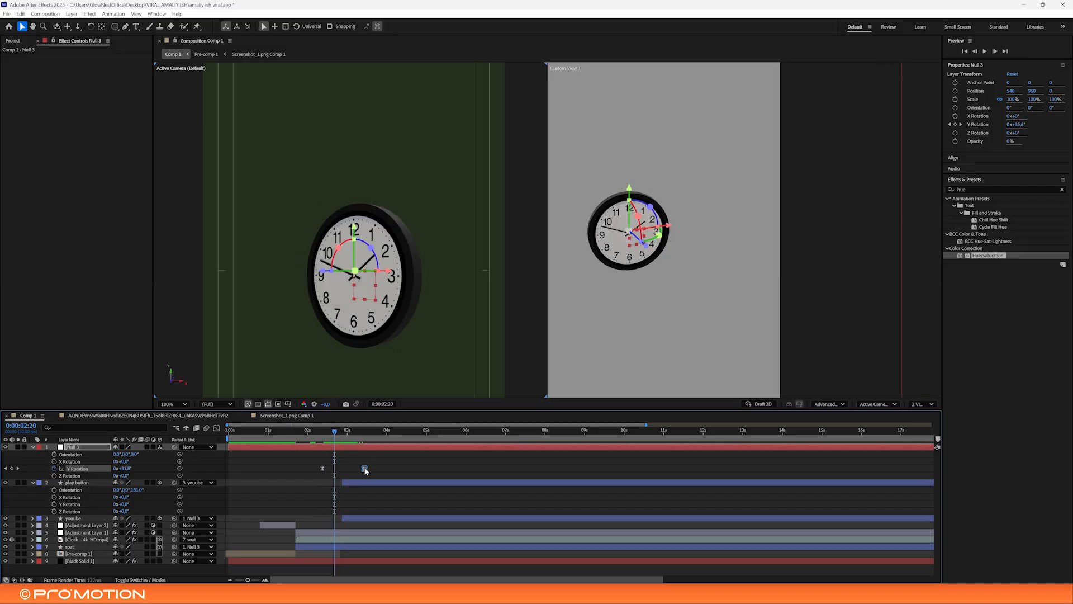
drag(365, 471, 367, 472)
key(space)
mouse_move(337, 433)
mouse_down()
mouse_move(364, 441)
mouse_move(338, 441)
mouse_up()
Trim the start of the play button and youube layers to 0:00:03:00, where the clock is edge-on
click(346, 482)
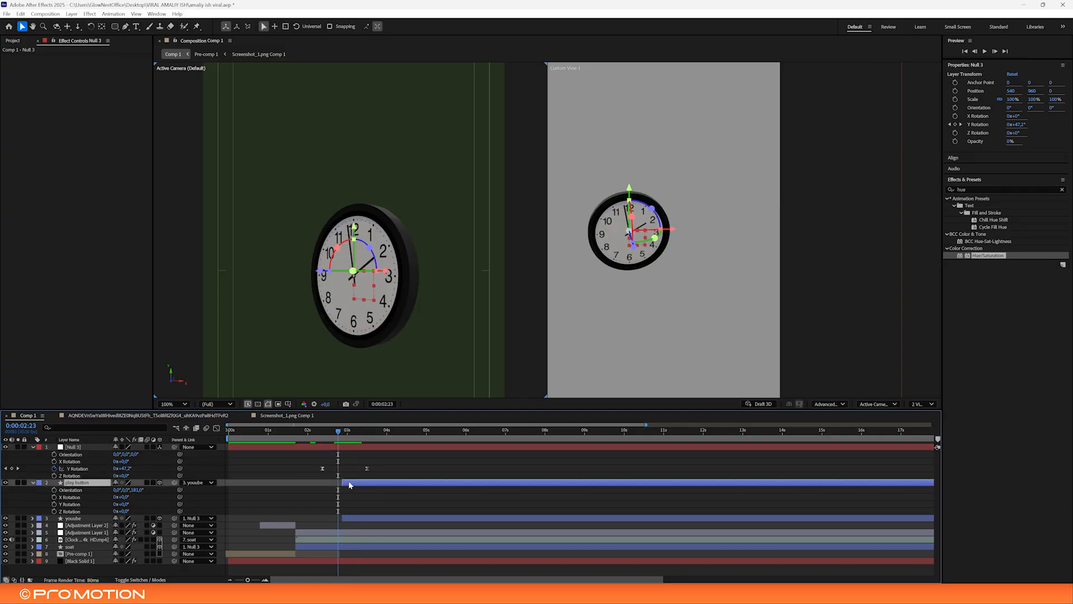
ctrl+click(342, 518)
drag(348, 443, 346, 438)
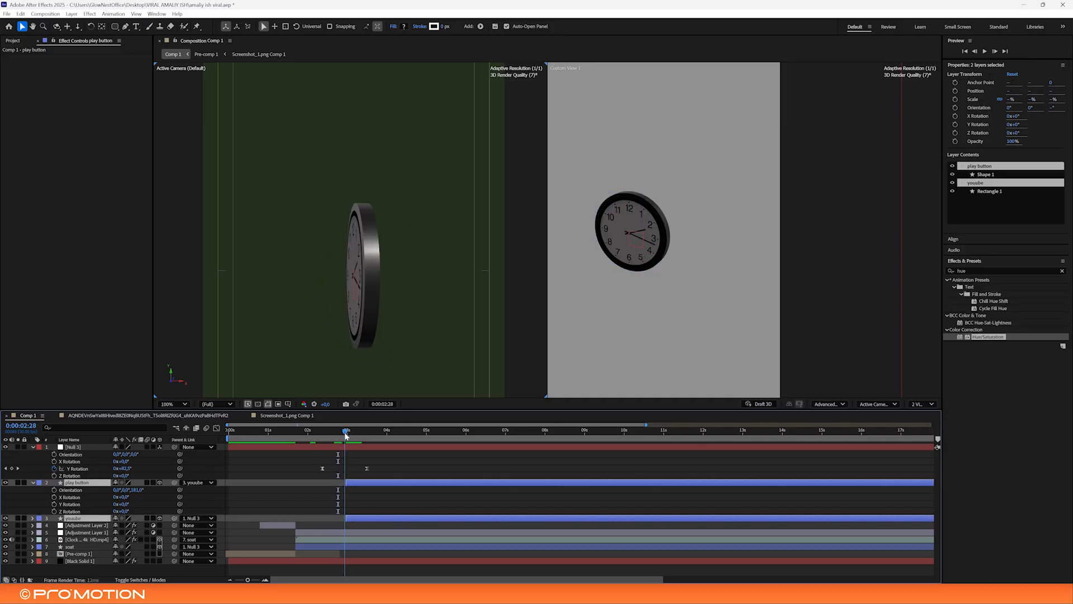
drag(342, 435, 346, 436)
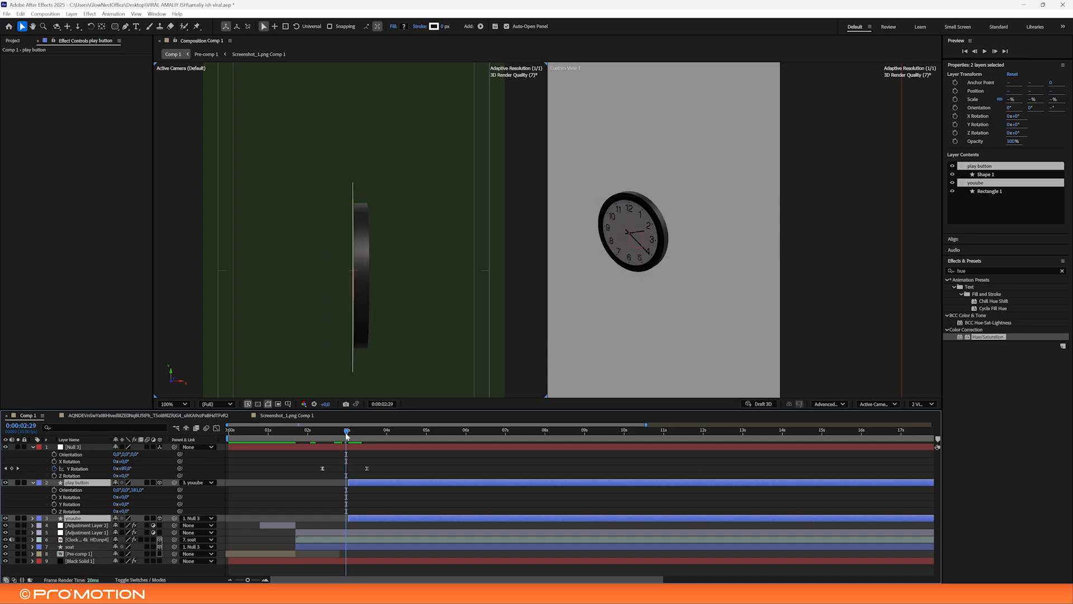
drag(248, 580, 256, 580)
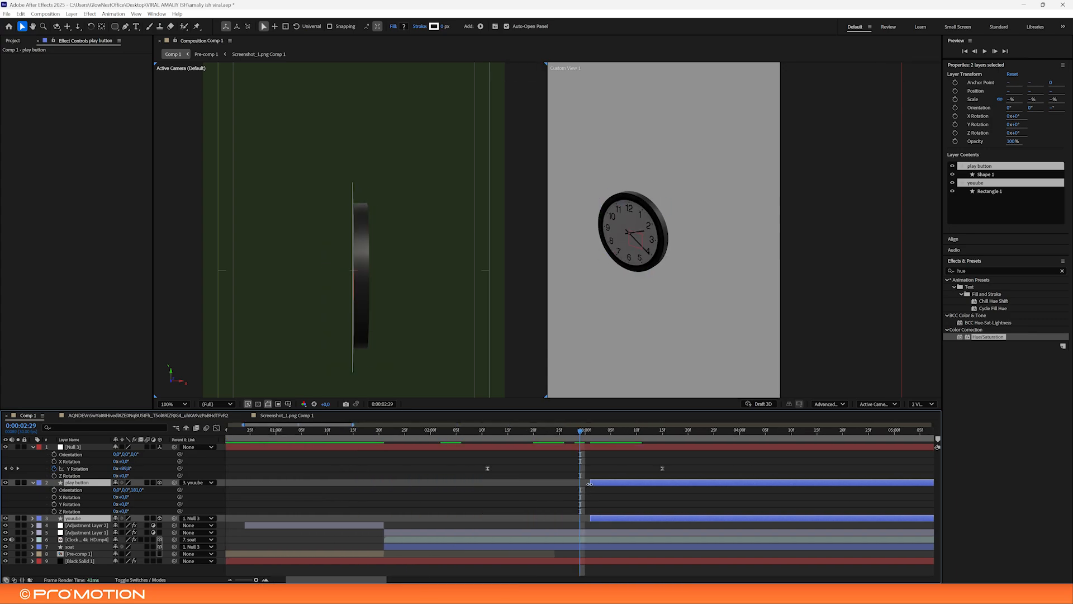
drag(586, 438, 588, 438)
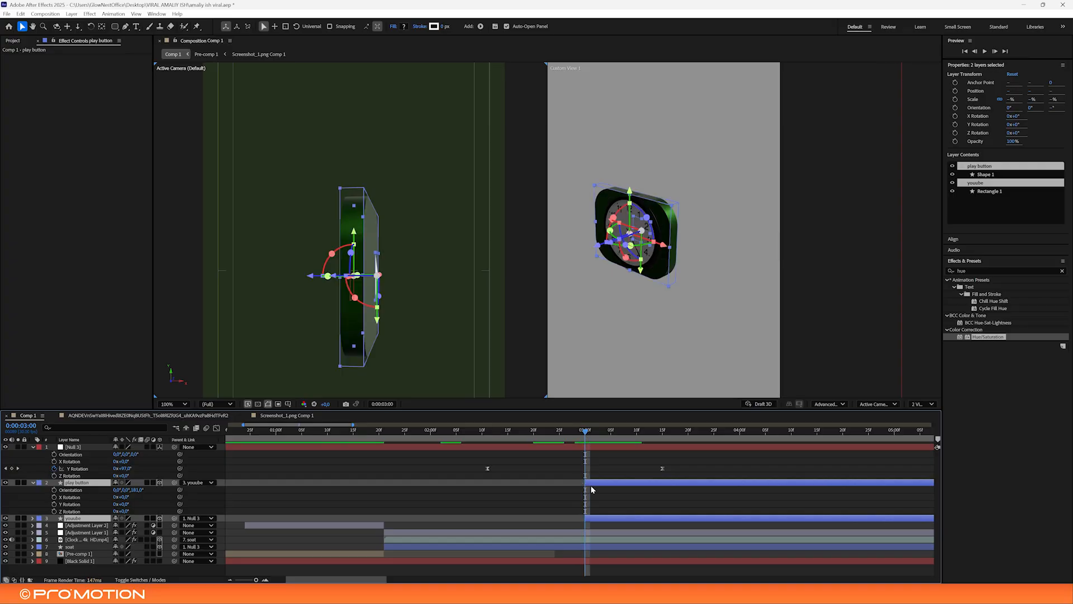
Move Adjustment Layer 2 and Adjustment Layer 1 to the top of the layer stack, above Null 3
click(592, 534)
shift+click(589, 540)
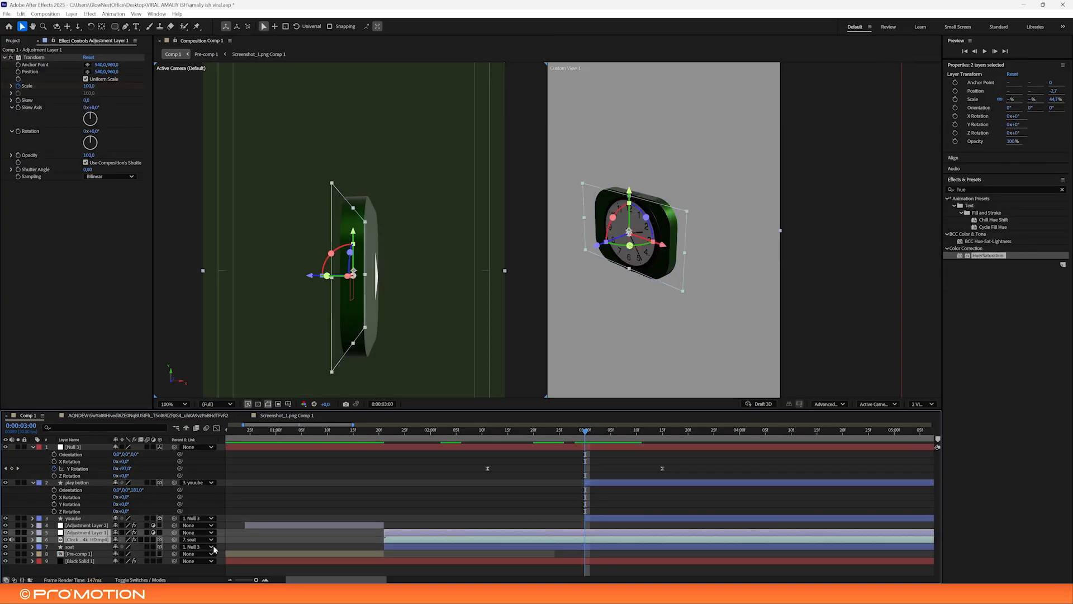
click(265, 543)
click(93, 528)
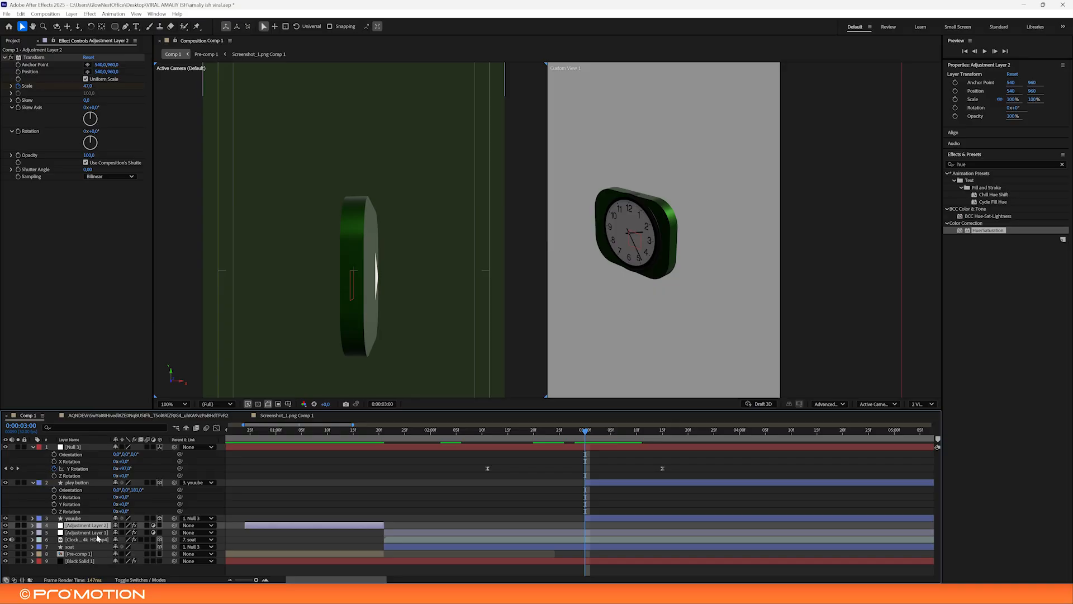
shift+click(93, 533)
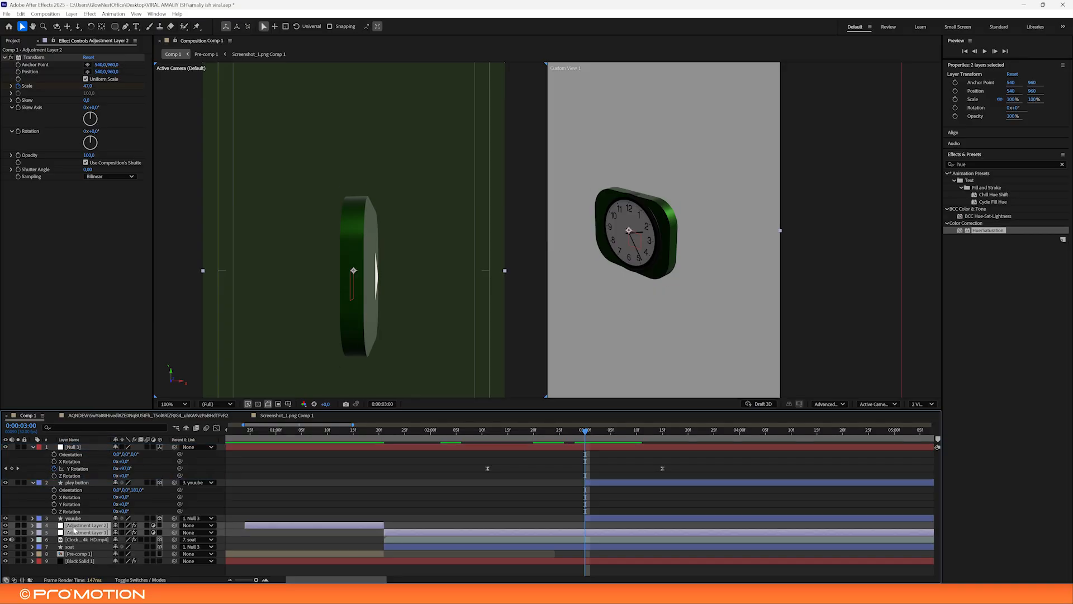
drag(85, 526, 90, 446)
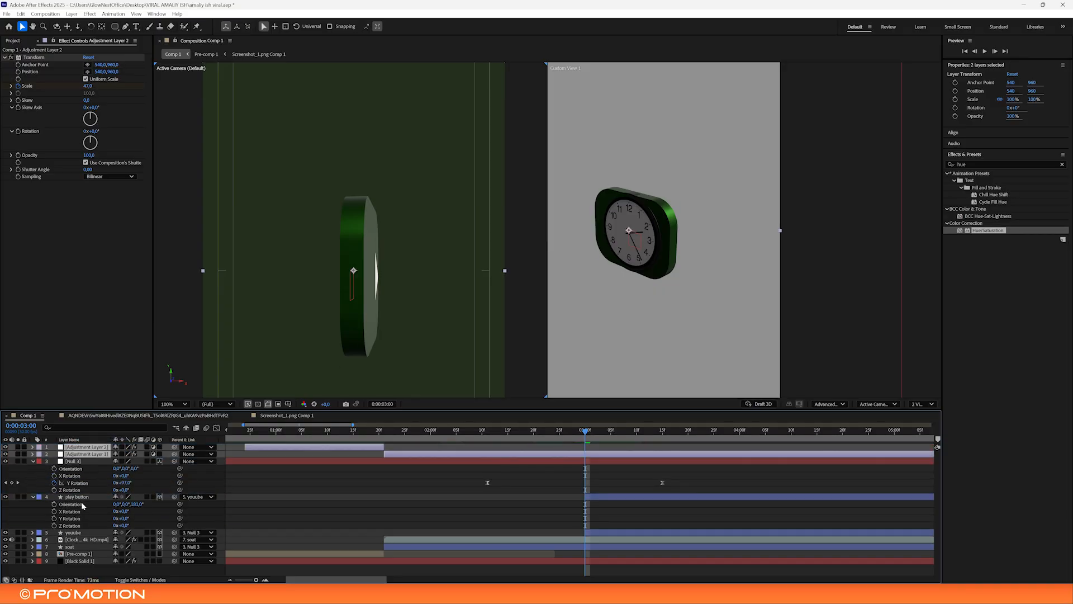
Trim the end of the clock footage and soat layers to 0:00:03:00
click(73, 532)
ctrl+click(82, 498)
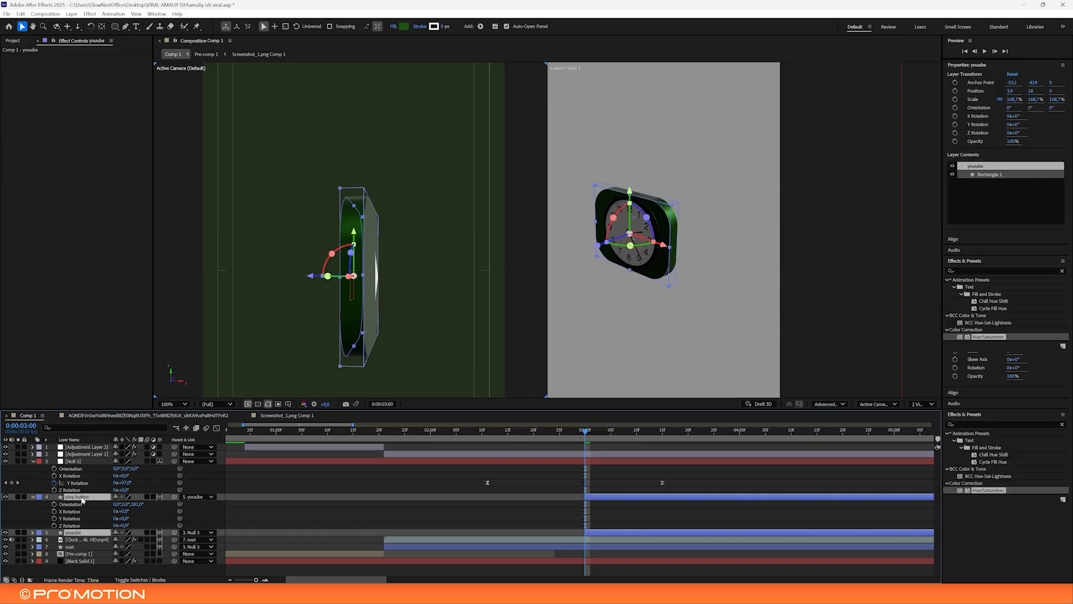
ctrl+click(81, 497)
ctrl+click(81, 541)
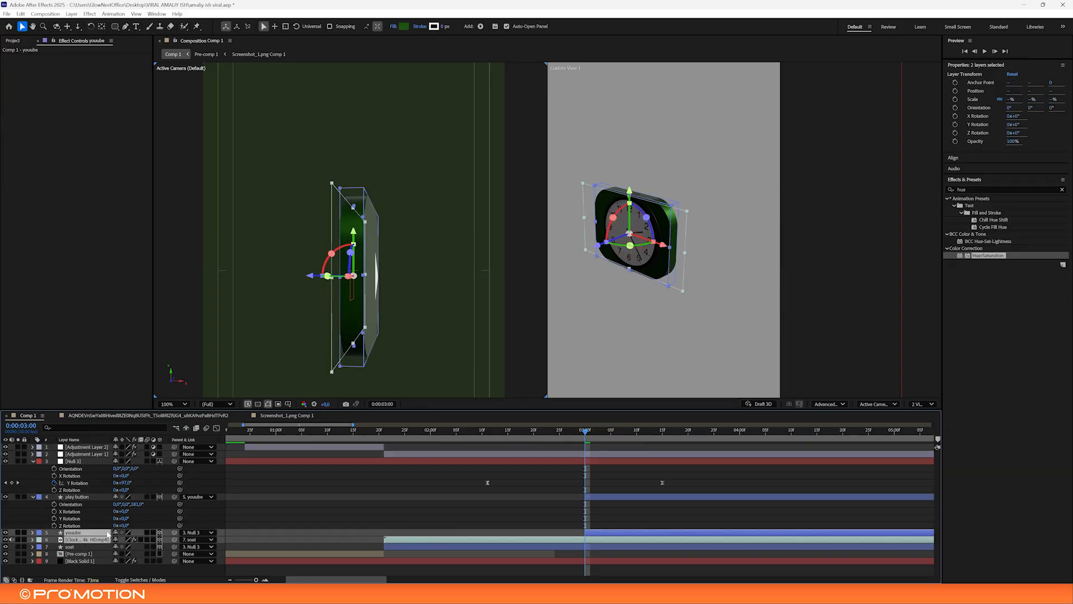
ctrl+click(96, 533)
ctrl+click(82, 547)
key(alt+bracketright)
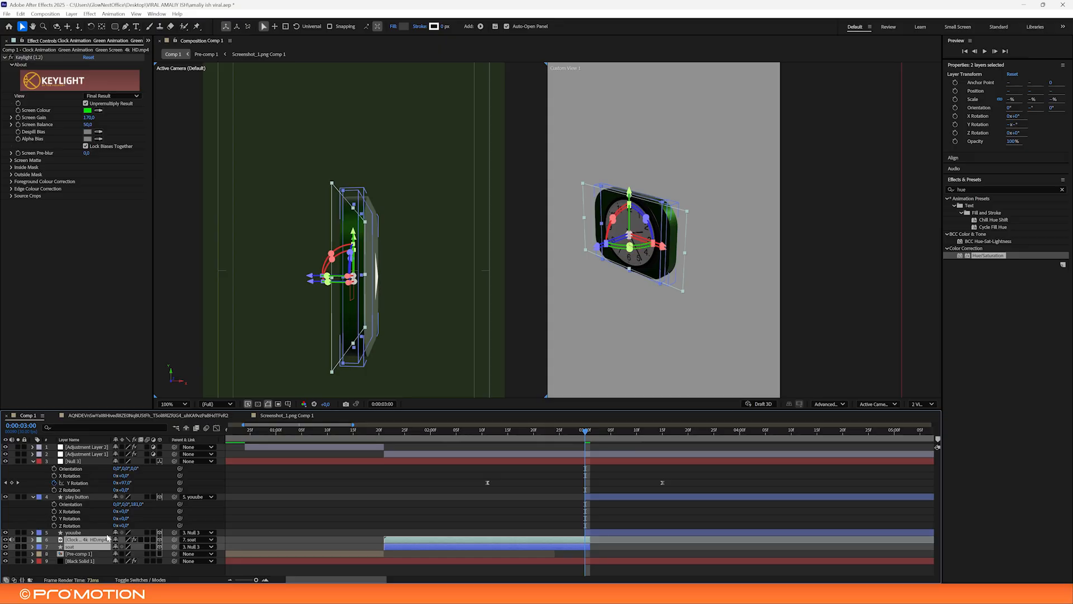
drag(590, 537, 584, 537)
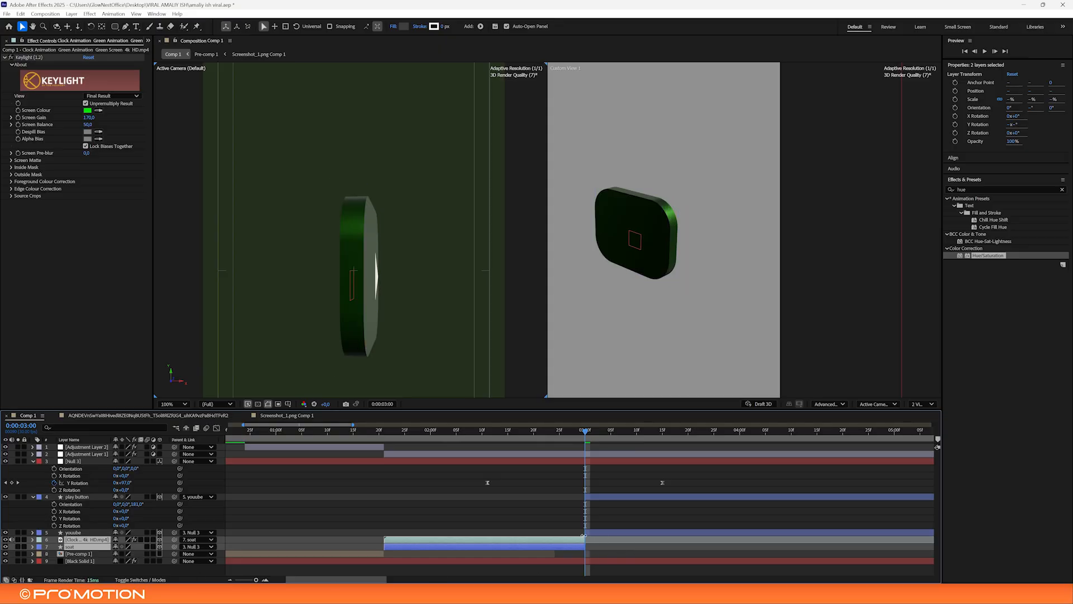
Collapse the open layer properties and play back the rotation from the clock into the play-button card
click(577, 470)
key(u)
drag(572, 437, 389, 449)
key(space)
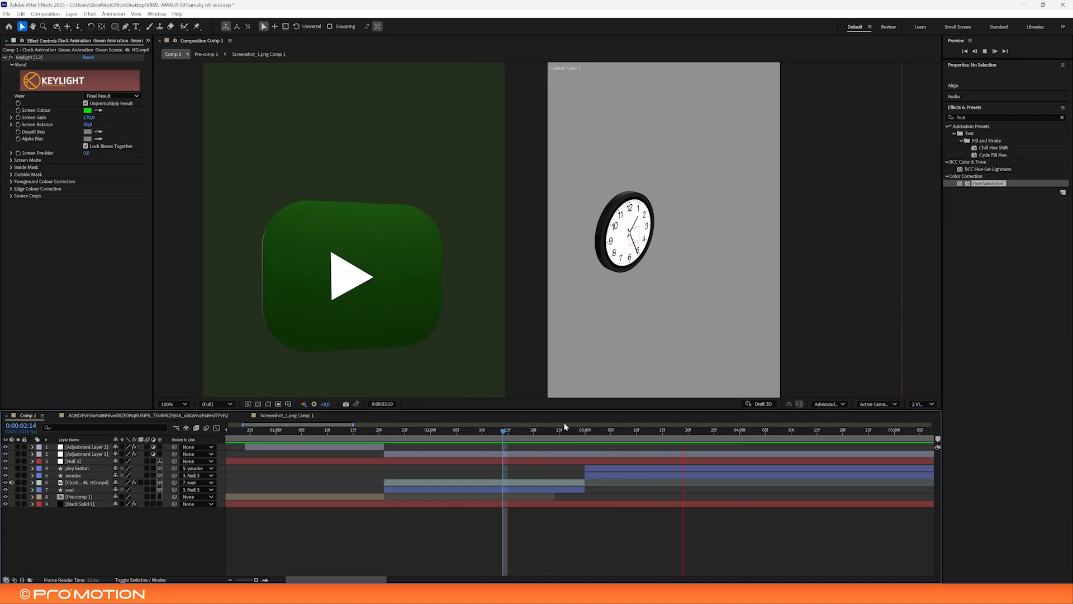
Straighten the play button's Z orientation to 180° and reposition it on the card at X -53.6, Y -420
click(361, 280)
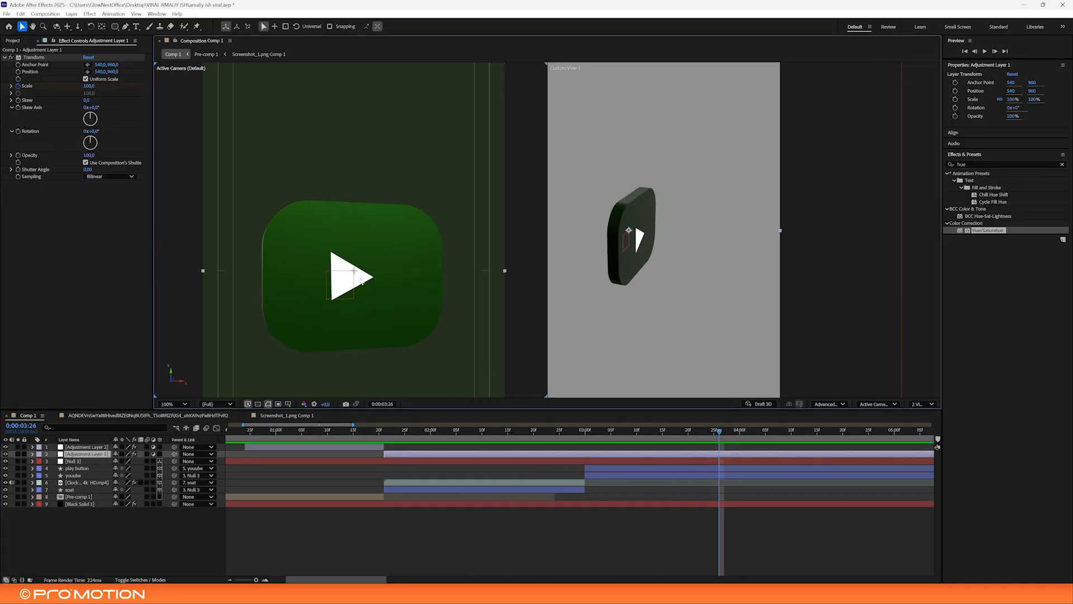
click(78, 468)
scroll(270, 324, up, 2)
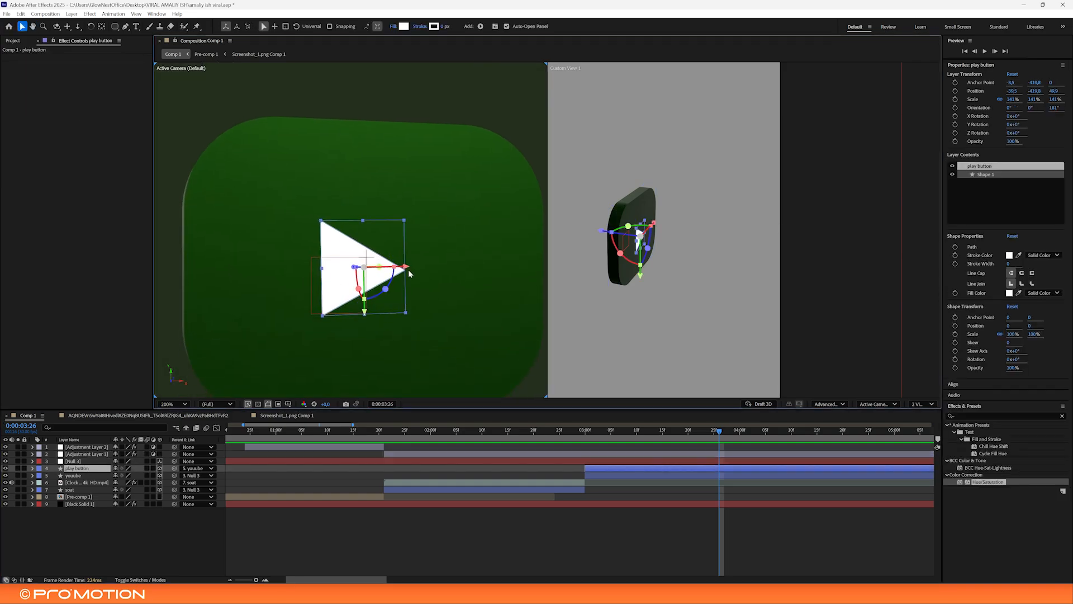
drag(421, 272, 400, 288)
scroll(395, 298, down, 2)
key(space)
key(space)
Give the play button an Extrusion Depth of 11 and a Specular Shininess of 49%
drag(645, 430, 611, 435)
scroll(338, 343, up, 2)
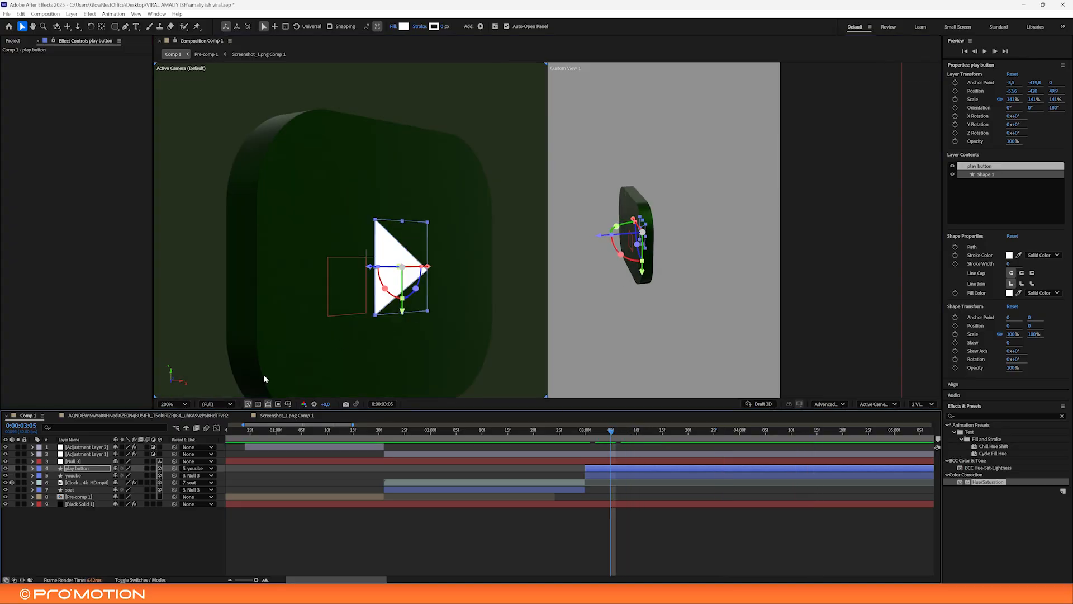
click(33, 468)
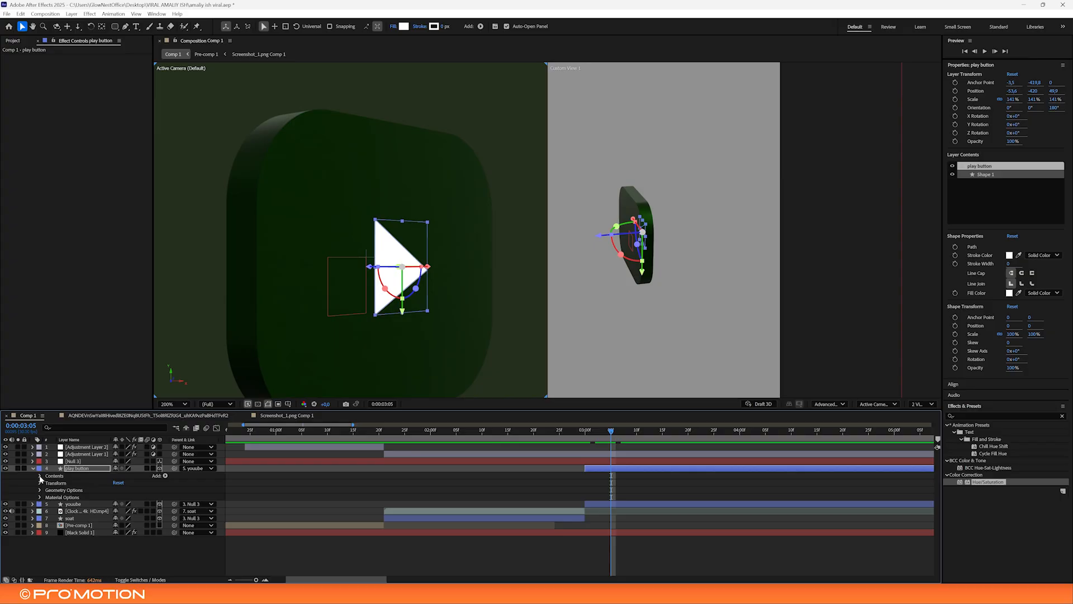
click(40, 483)
click(40, 483)
click(40, 497)
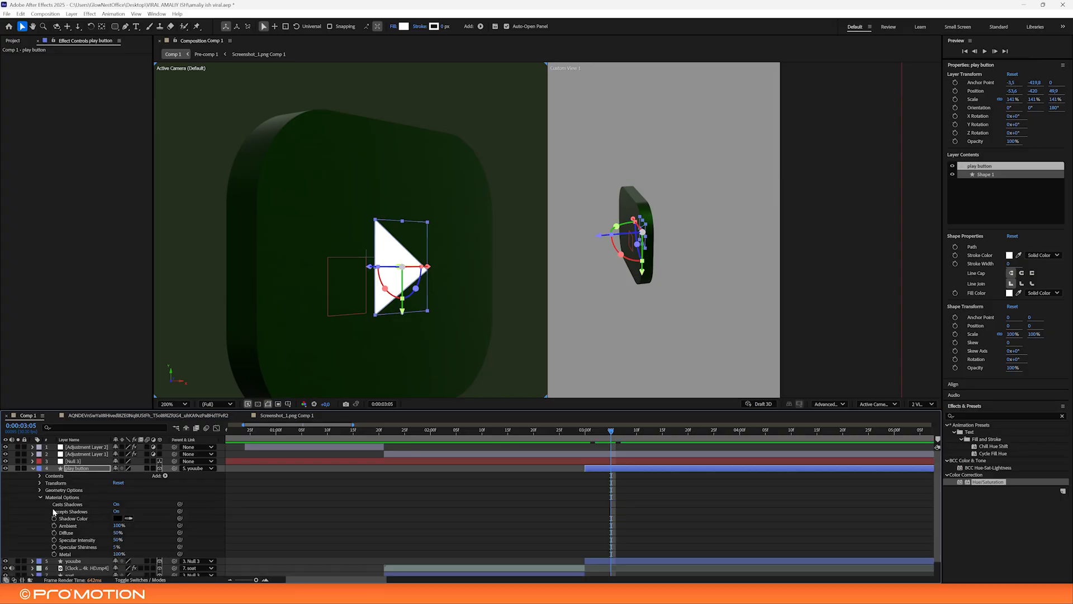
click(40, 490)
drag(117, 518, 121, 517)
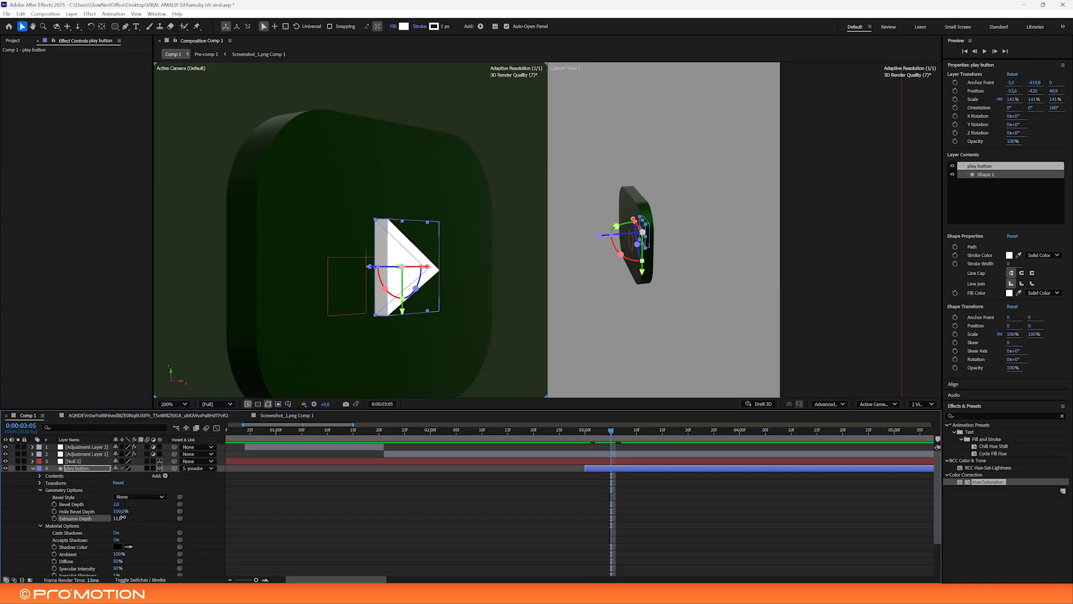
scroll(109, 547, down, 3)
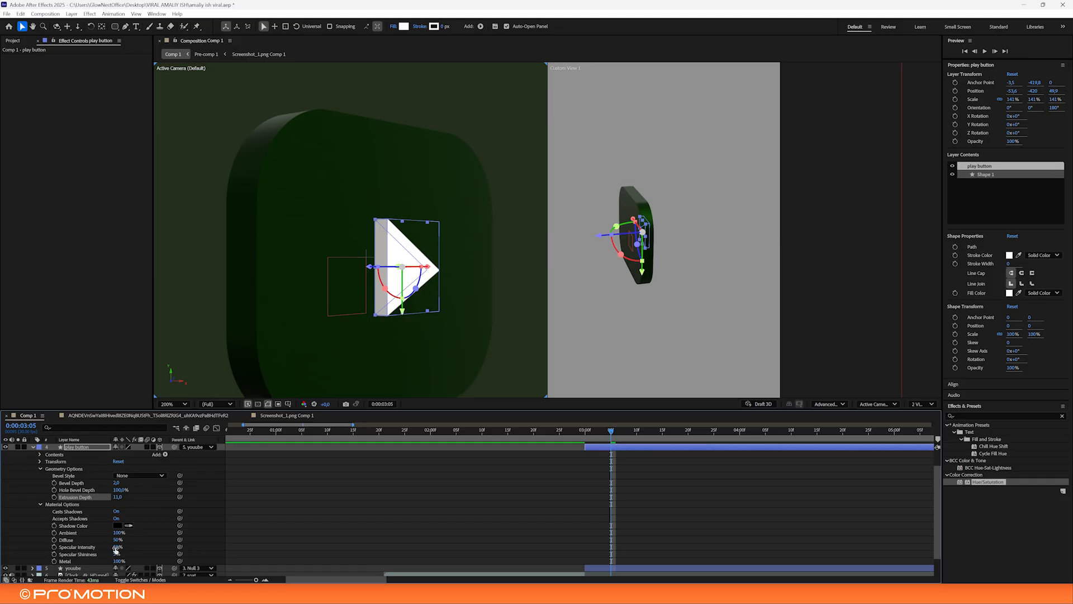
mouse_move(116, 554)
mouse_down()
mouse_move(139, 547)
mouse_move(128, 547)
mouse_up()
click(381, 509)
Preview the clock-to-card rotation with the extruded play button and collapse the layer's properties
drag(596, 434, 559, 435)
scroll(421, 284, down, 4)
key(space)
click(509, 434)
key(space)
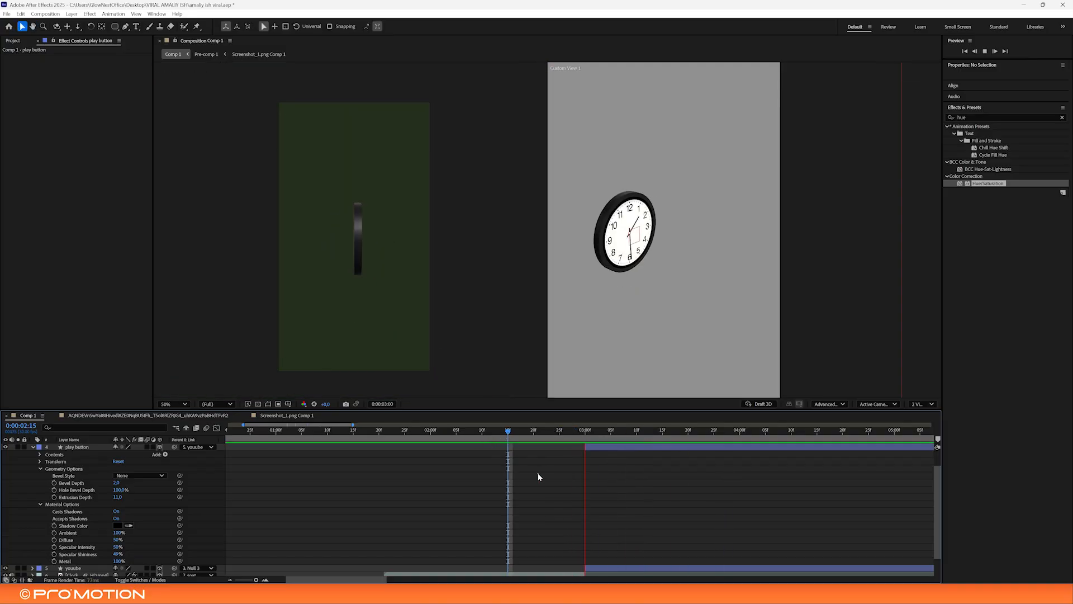
key(u)
drag(468, 434, 457, 434)
key(space)
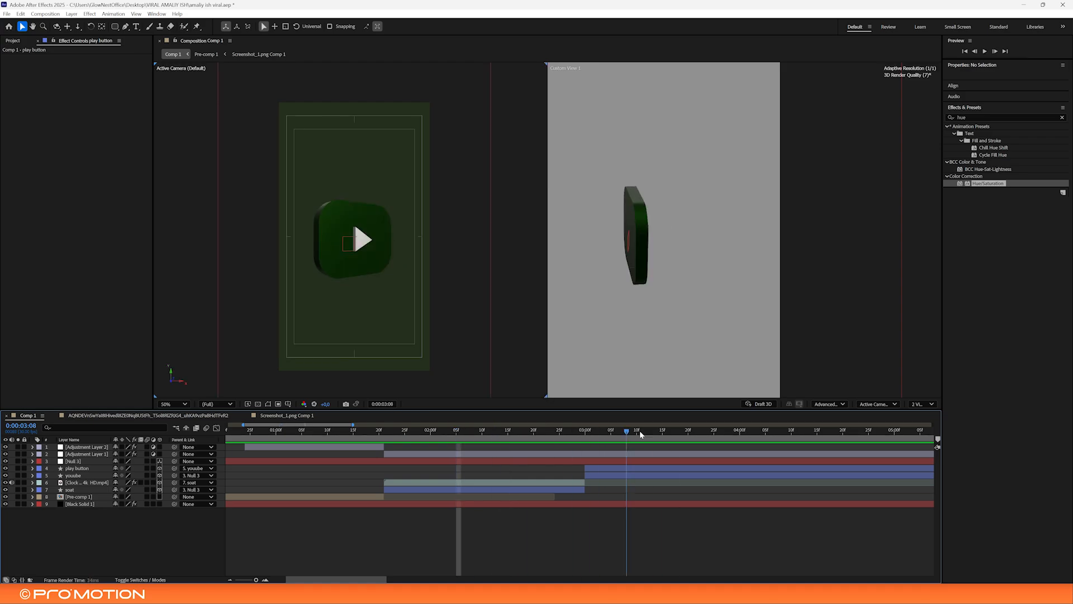
Recolor the soat clock body's shape fill to a dark green, #033015
scroll(317, 213, up, 2)
drag(585, 431, 570, 431)
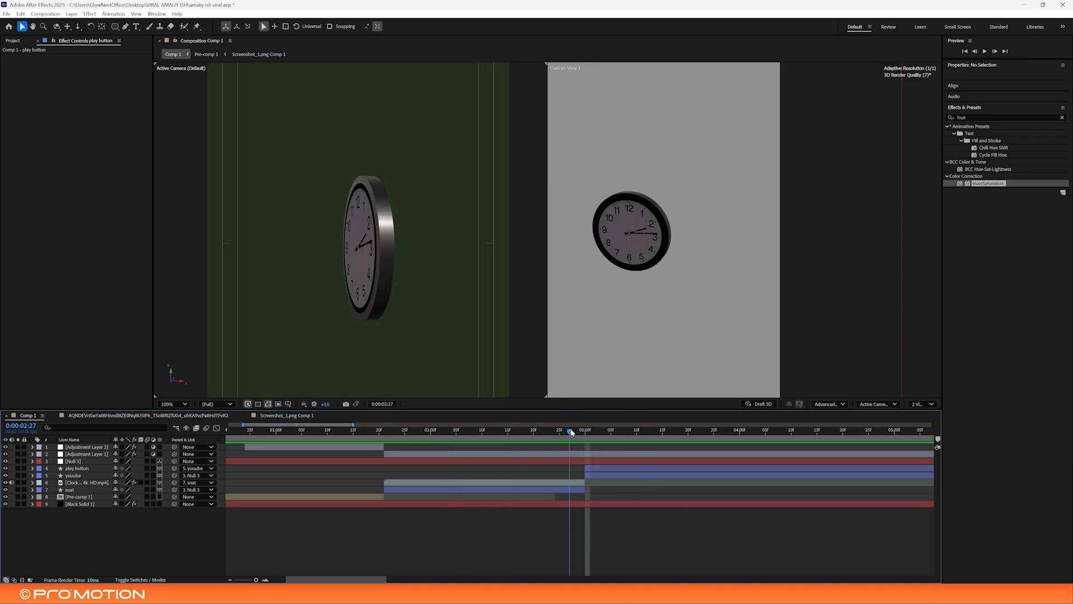
click(383, 255)
click(560, 491)
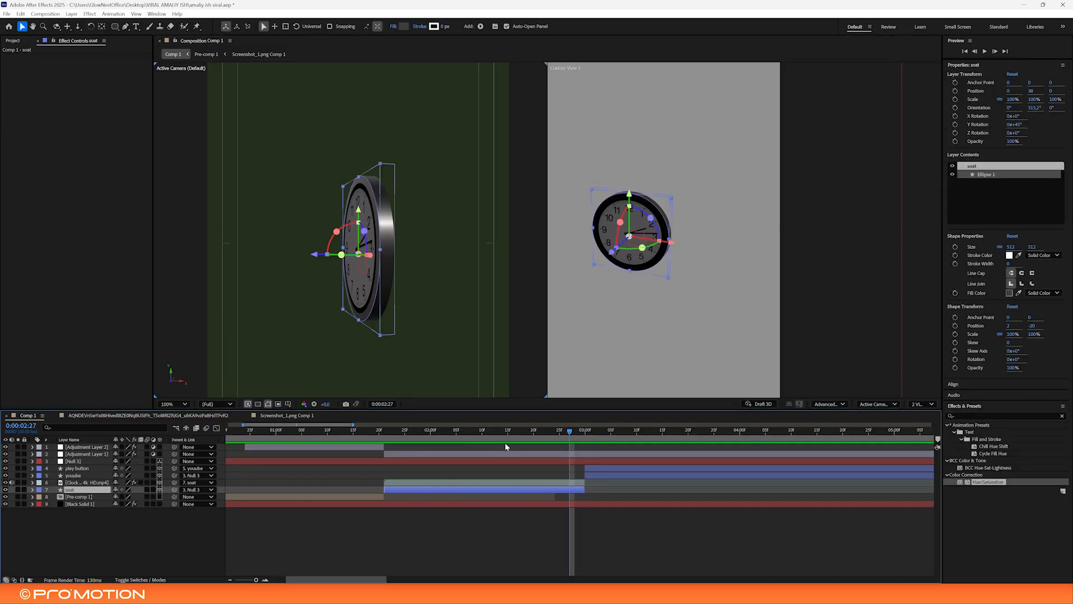
click(402, 26)
click(557, 327)
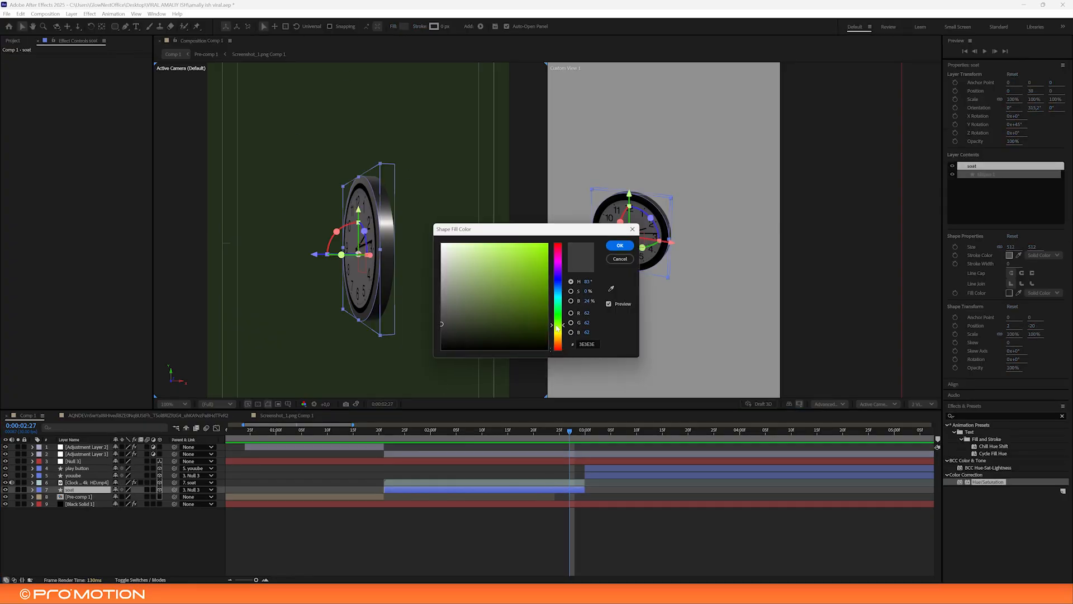
mouse_move(555, 325)
mouse_down()
mouse_move(530, 307)
mouse_move(561, 325)
mouse_move(560, 314)
mouse_up()
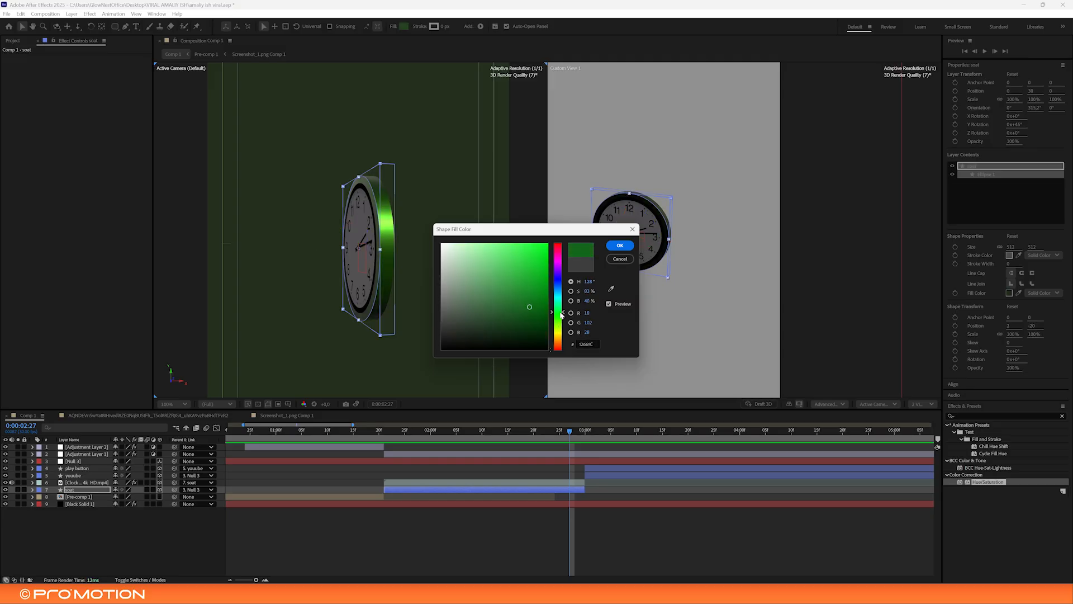
click(539, 327)
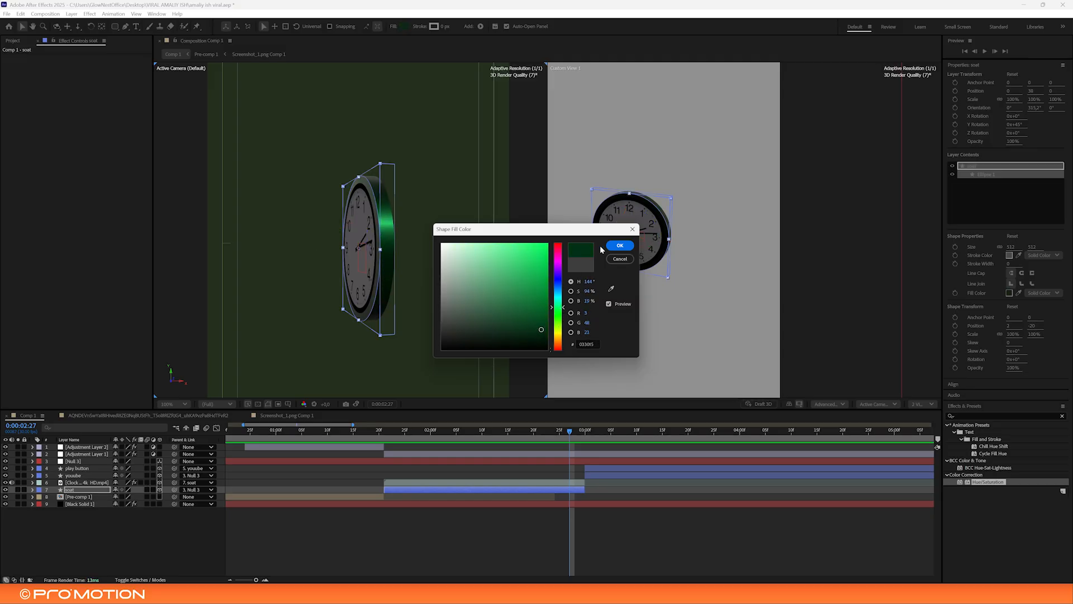
click(620, 245)
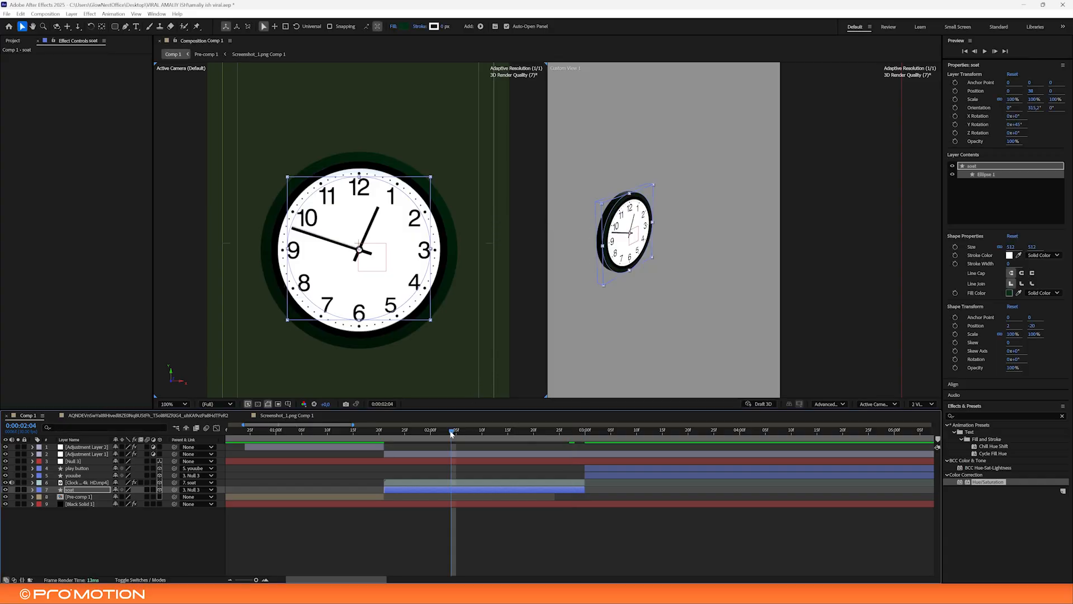
Play back the recolored clock's rotation into the play-button card and scrub through the clock section
click(441, 431)
key(space)
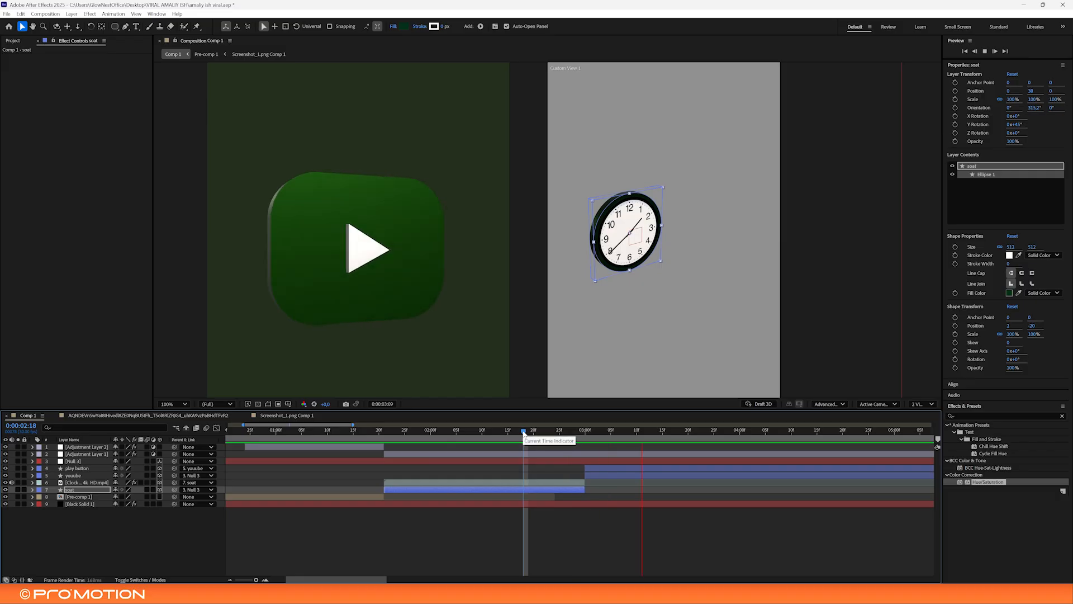
scroll(357, 317, down, 2)
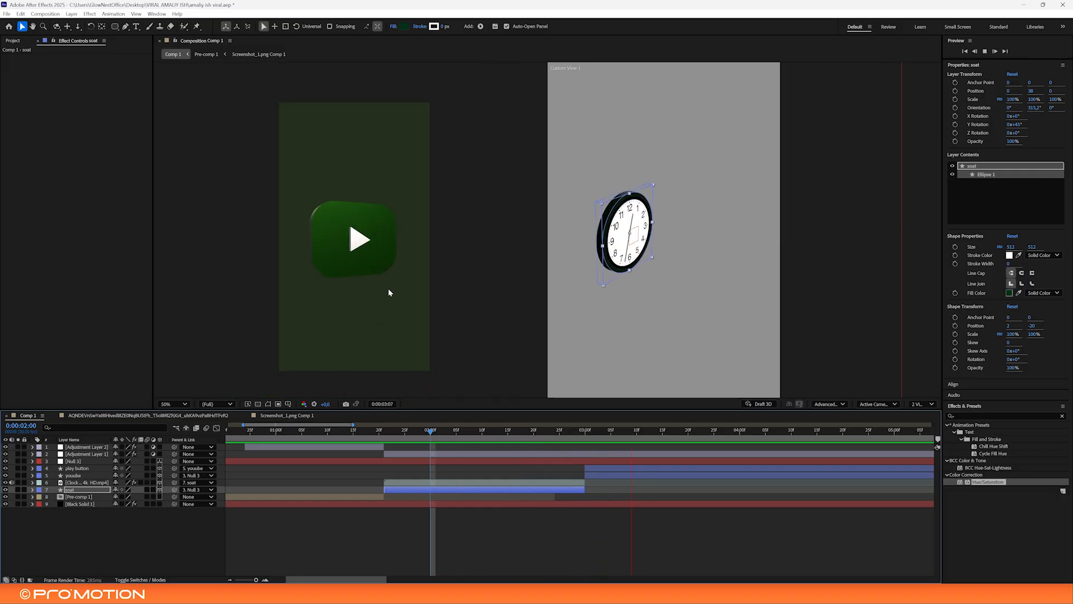
scroll(388, 288, up, 2)
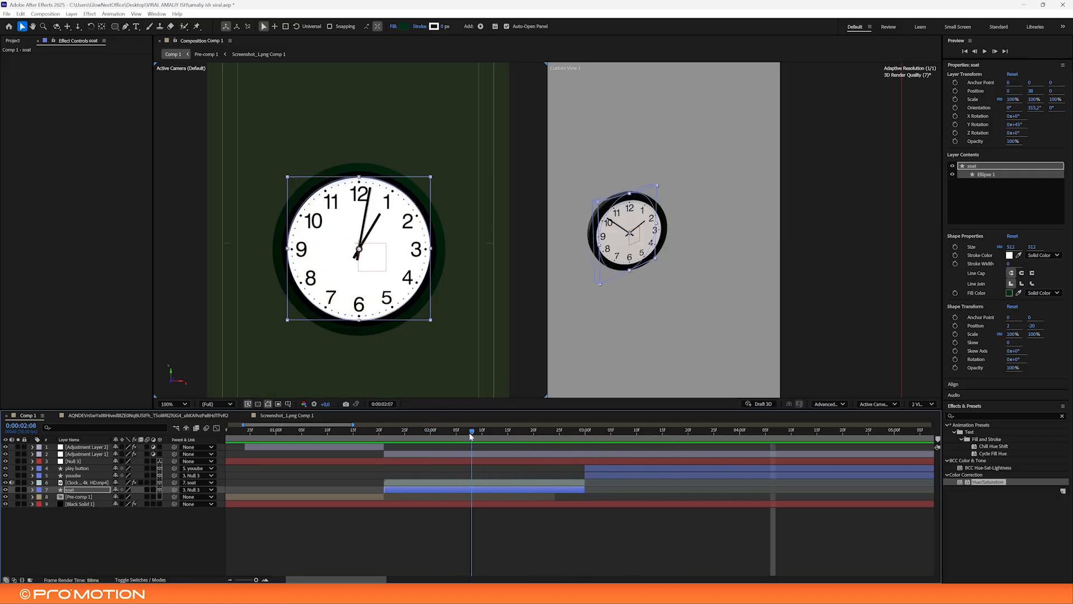
Play the reference clip from about 2.5 seconds and compare it with a playback of Comp 1 from the start
click(136, 417)
mouse_move(314, 429)
mouse_down()
mouse_move(371, 428)
mouse_move(295, 429)
mouse_up()
key(space)
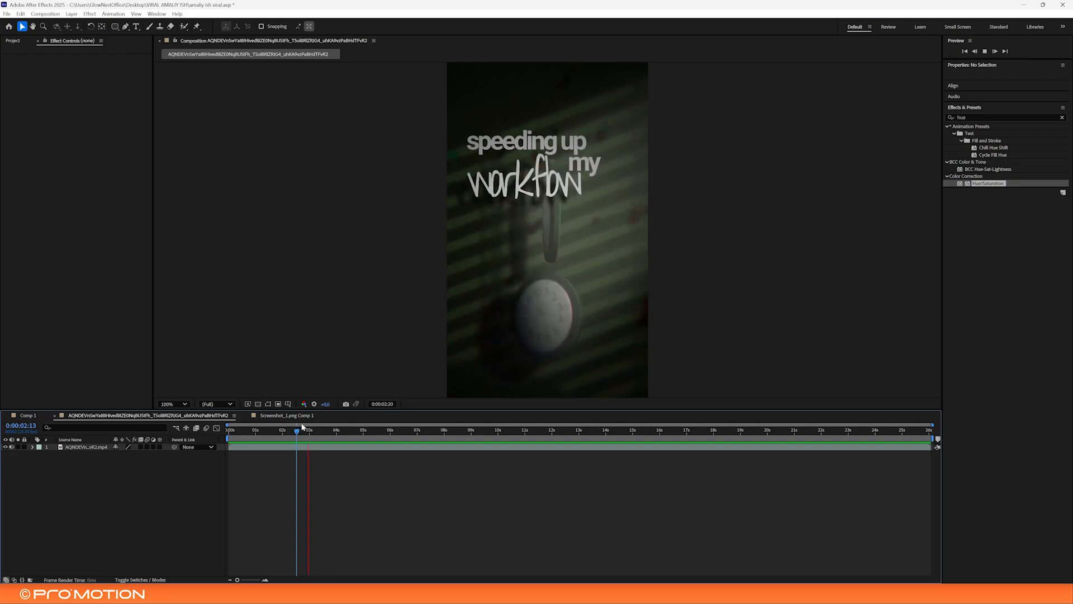
click(286, 417)
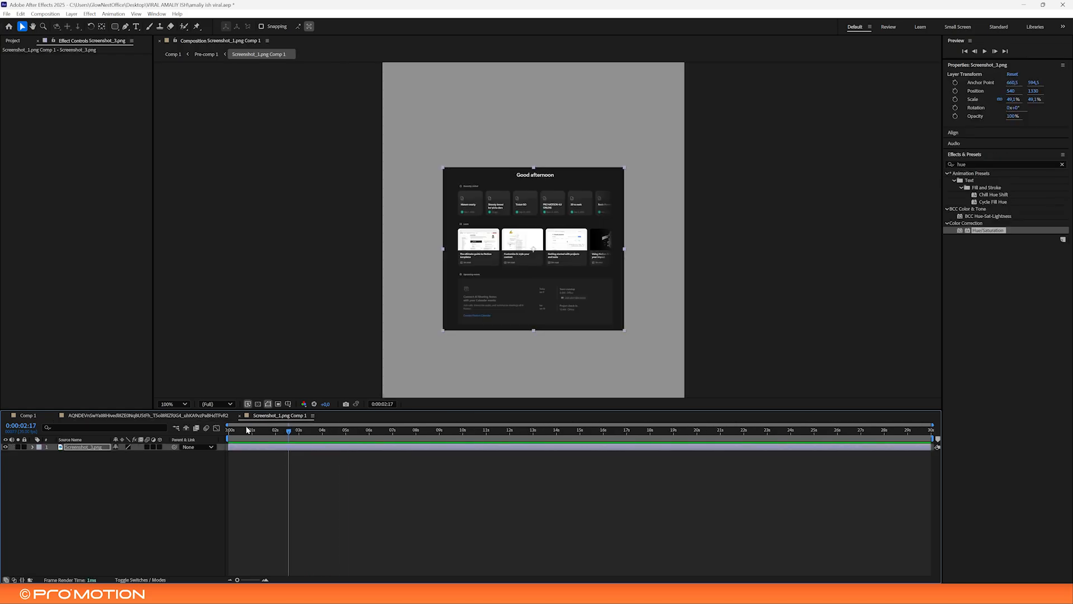
click(202, 416)
key(space)
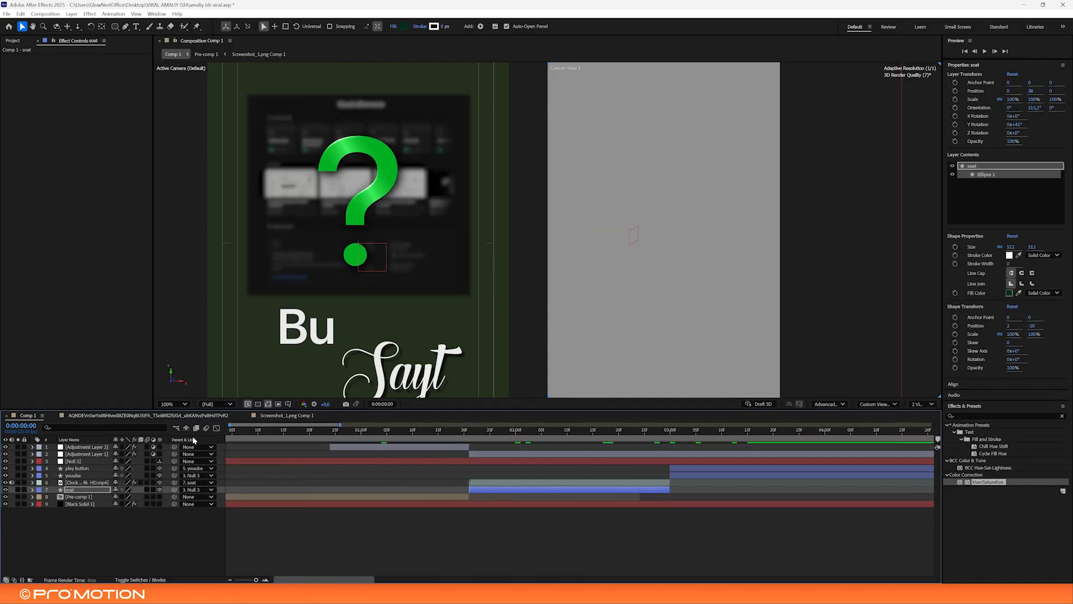
key(space)
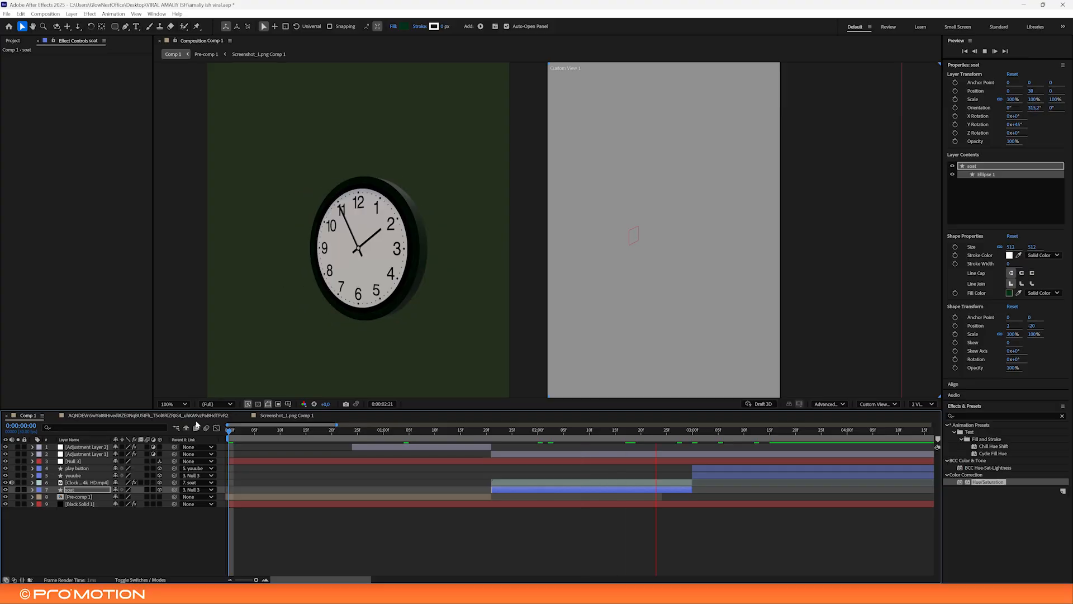
key(space)
Ease Null 3's Y Rotation in the speed graph so it starts and ends slowly with a sharp mid-way peak, and preview it
click(75, 469)
click(52, 462)
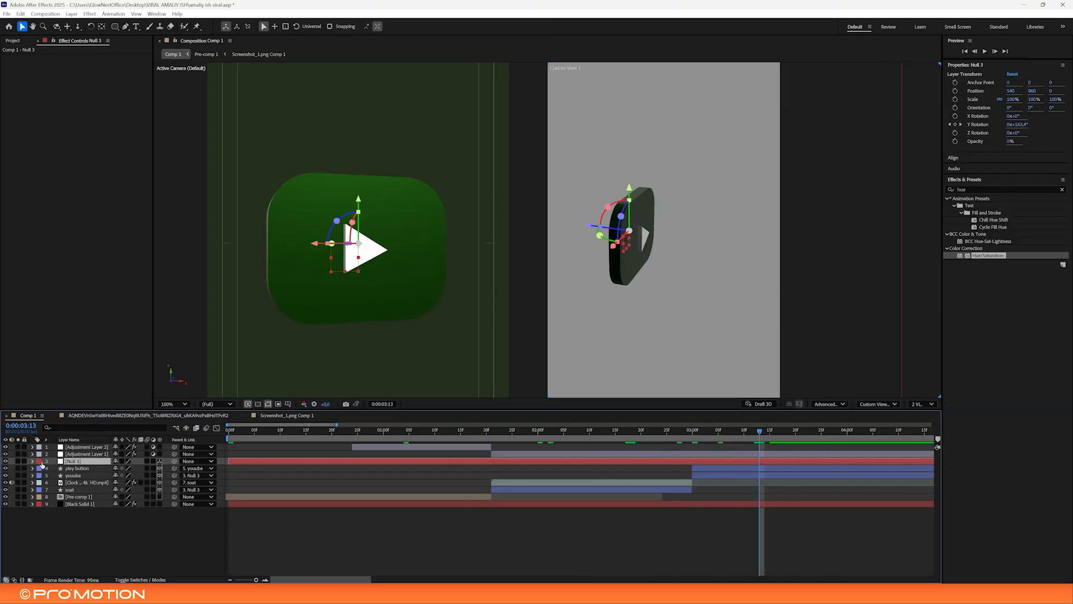
click(33, 462)
click(40, 468)
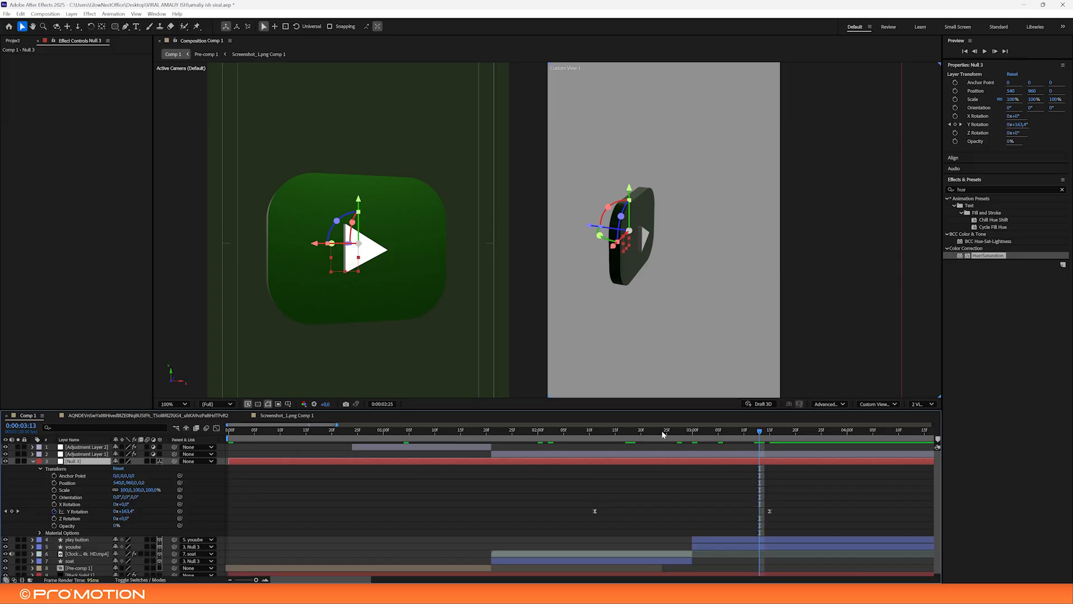
drag(665, 433, 595, 434)
drag(871, 507, 565, 518)
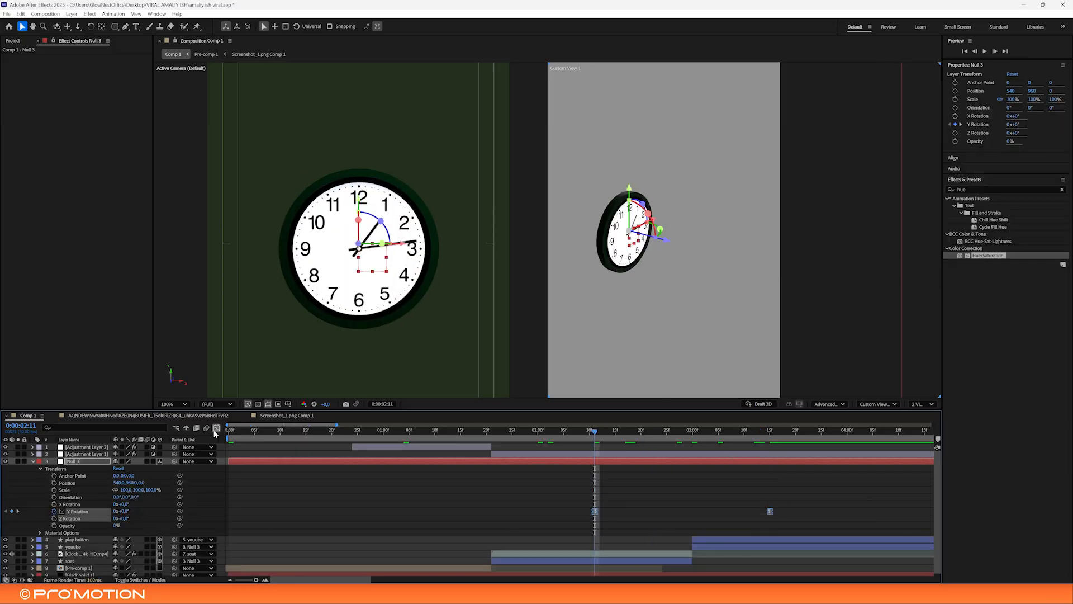
click(216, 428)
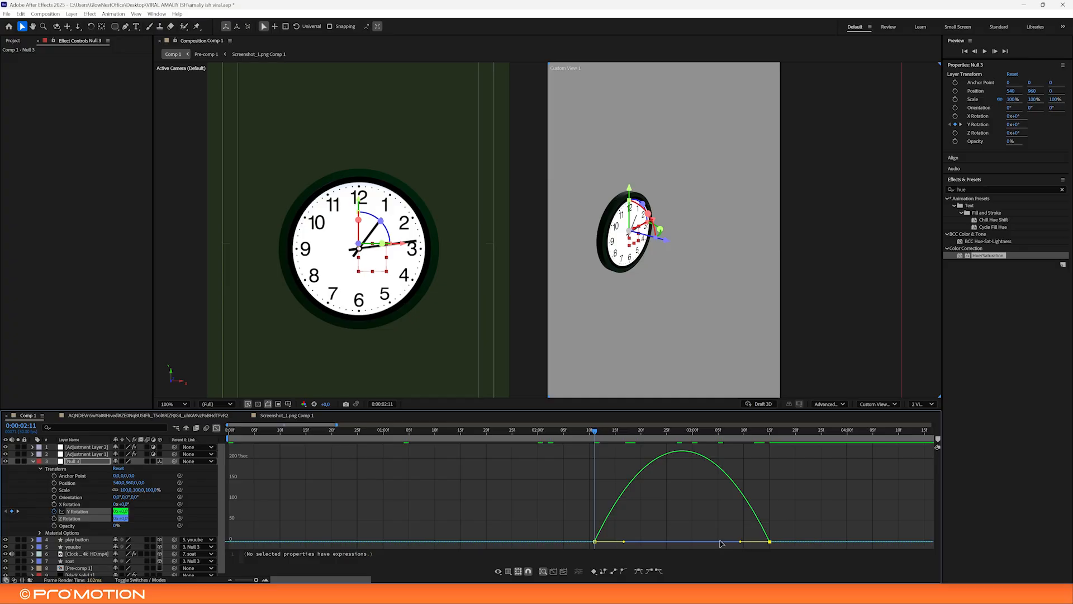
drag(739, 542, 702, 541)
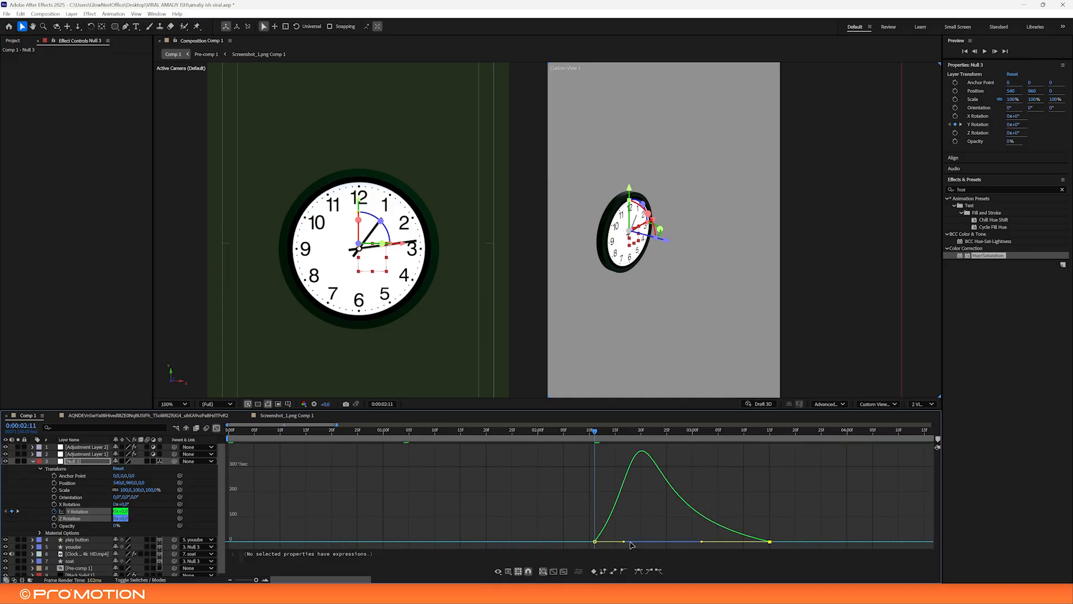
drag(625, 542, 636, 543)
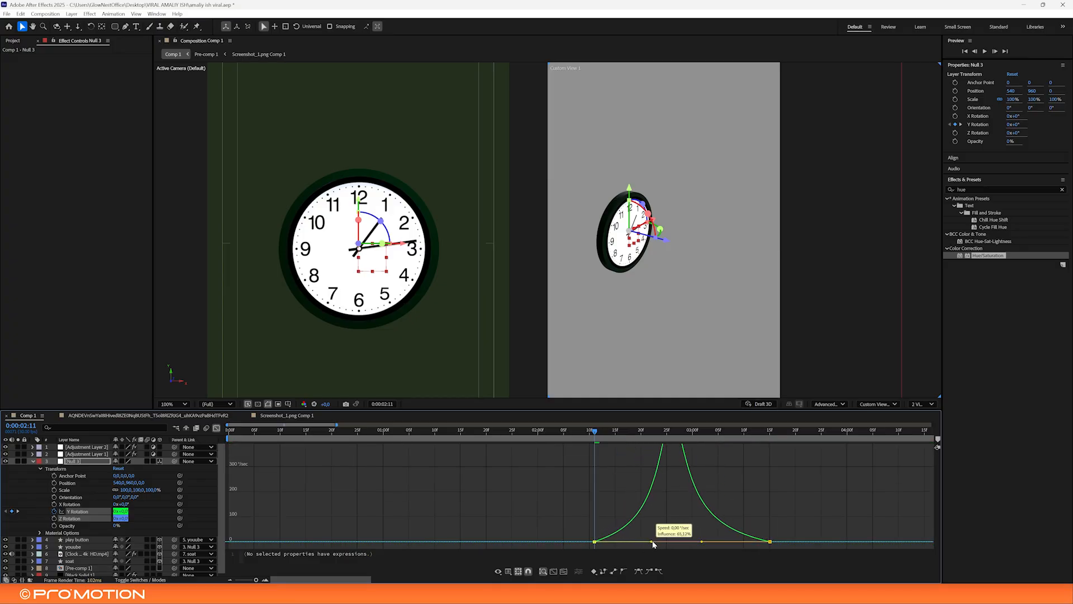
key(space)
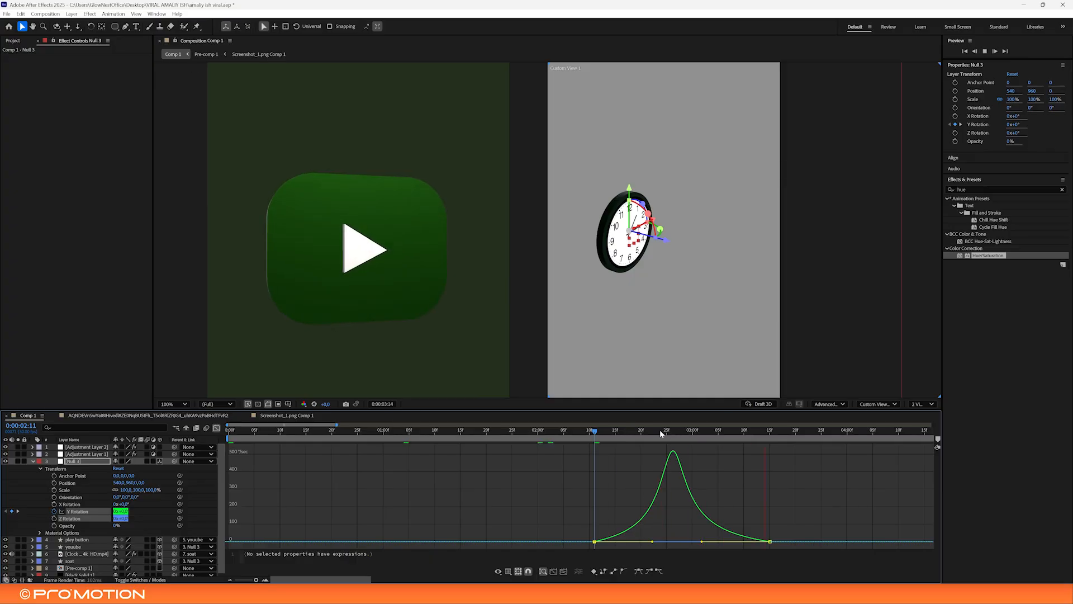
click(611, 432)
Lengthen Null 3's turn by moving its Y Rotation keyframes to 0:00:02:03 and 0:00:03:28, and play it back
click(216, 429)
click(666, 479)
drag(769, 511, 837, 511)
drag(596, 510, 553, 510)
key(space)
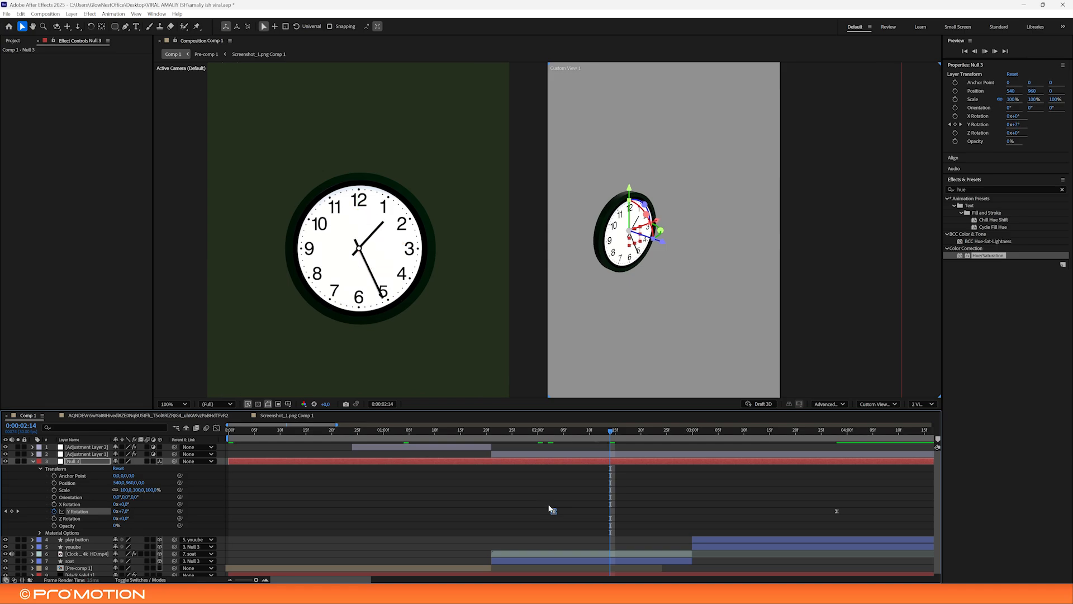
drag(553, 433, 518, 436)
scroll(431, 318, down, 2)
key(space)
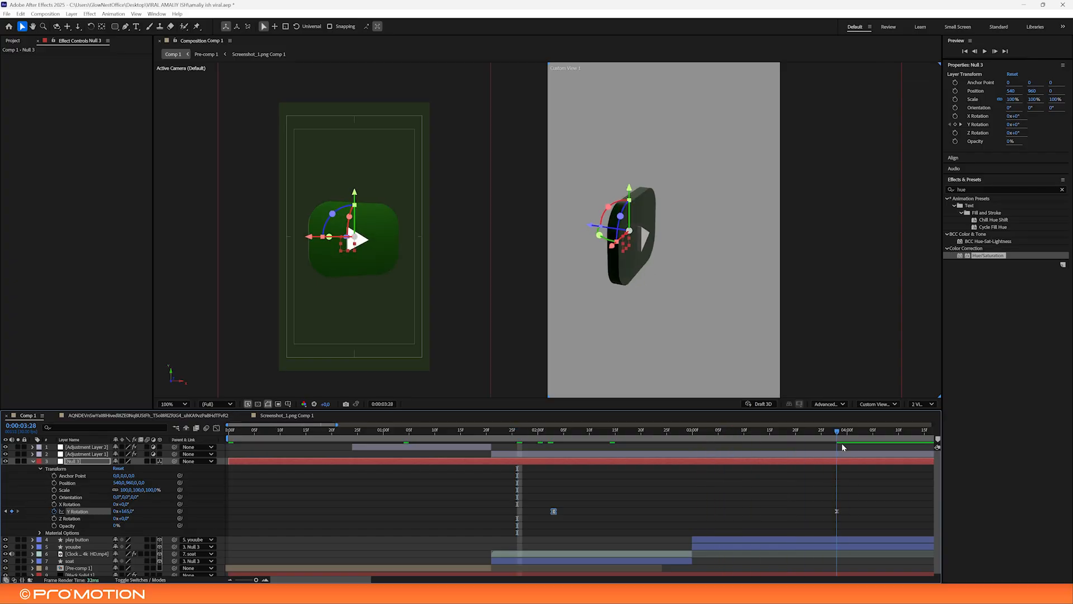
Set Null 3's Y Rotation at 0:00:03:28 to 147° and try tilting it to an X Rotation of -16°
click(721, 507)
mouse_move(119, 503)
mouse_down()
mouse_move(126, 519)
mouse_move(120, 504)
mouse_move(115, 519)
mouse_move(125, 514)
mouse_move(115, 505)
mouse_up()
key(ctrl+z)
key(ctrl+z)
key(ctrl+z)
key(ctrl+z)
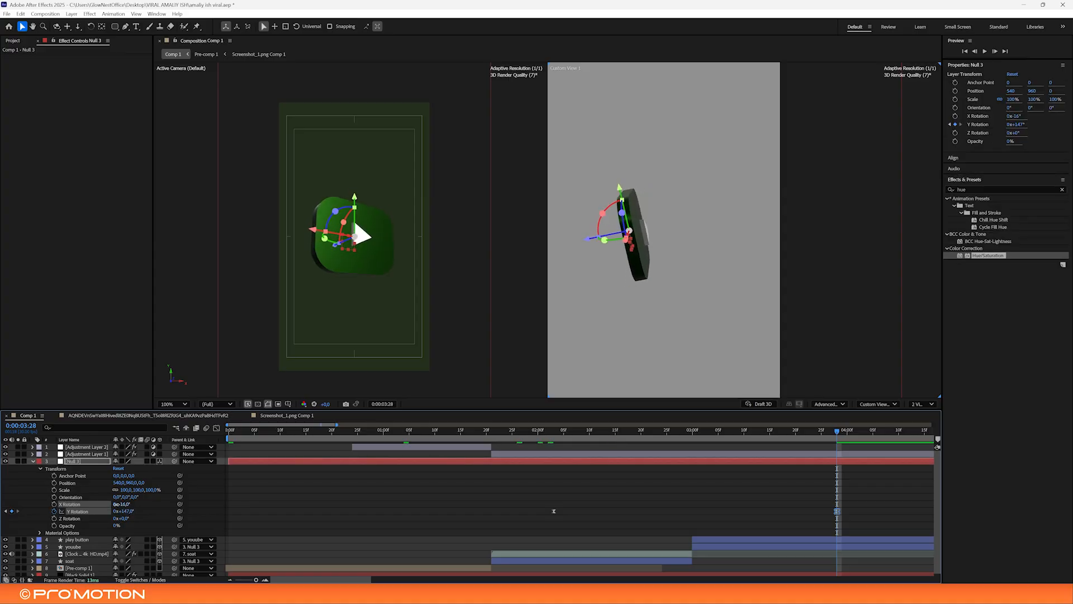
Keyframe Null 3's X Rotation with easing from 0° at 0:00:03:00 to -15° at 0:00:03:28
click(54, 504)
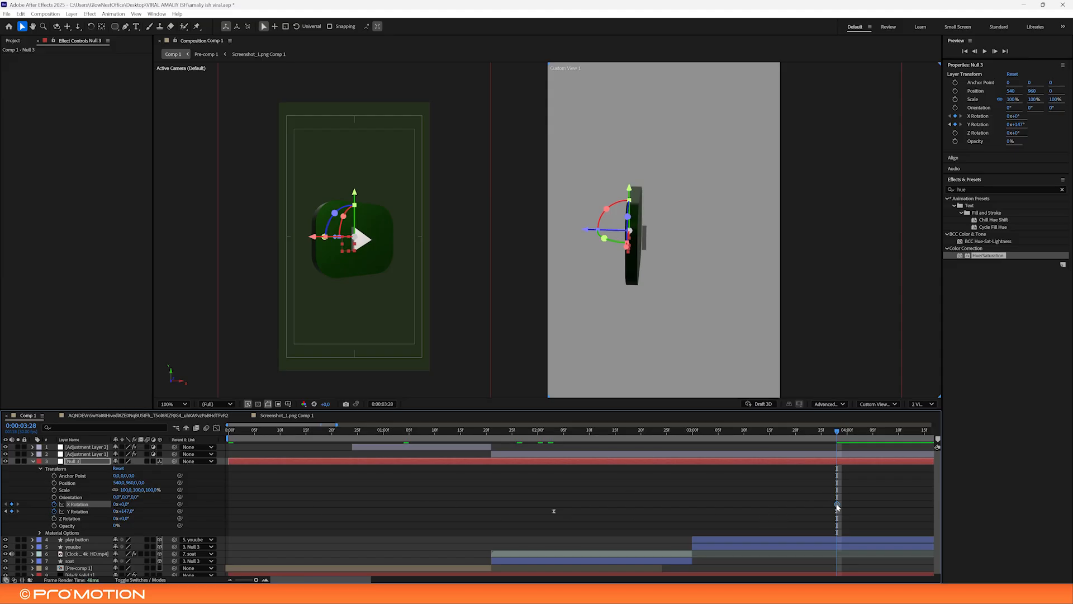
drag(121, 504, 116, 503)
drag(874, 485, 670, 507)
click(856, 492)
drag(864, 492, 665, 511)
Shape Null 3's X Rotation speed curve to start fast and settle slowly, and preview the tilt
click(217, 428)
drag(768, 501, 673, 440)
drag(869, 476, 817, 441)
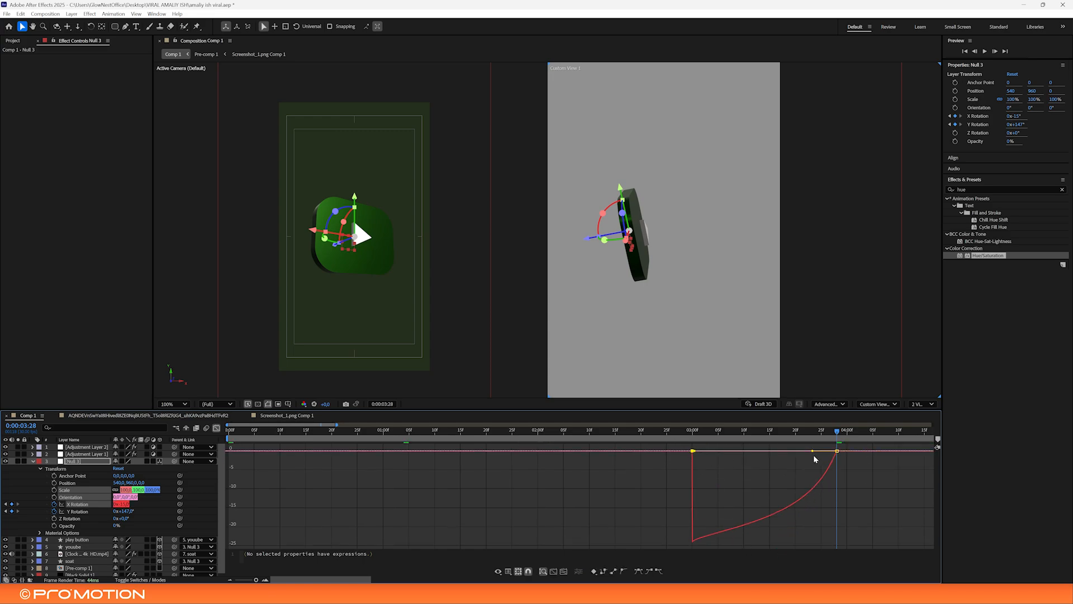
drag(756, 454, 754, 454)
click(687, 434)
key(space)
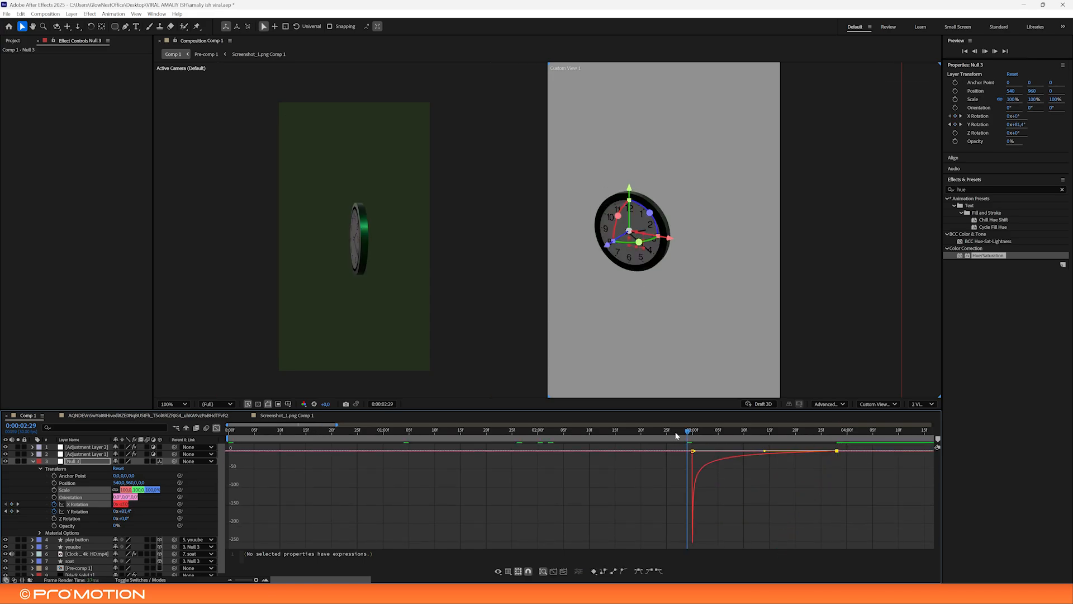
click(216, 428)
click(711, 495)
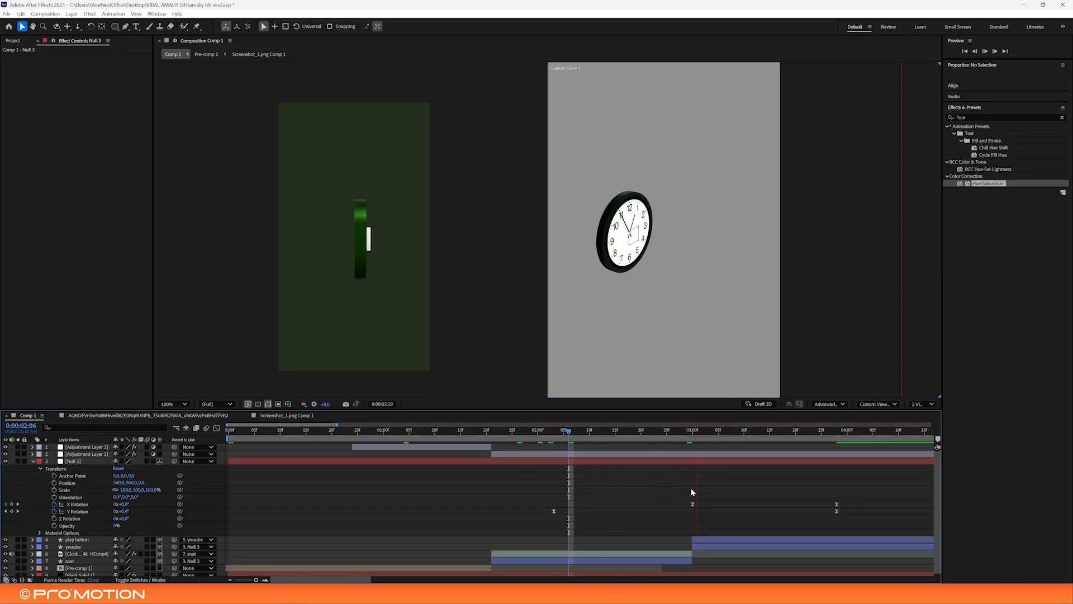
key(space)
Keyframe Null 3's Scale with easing from 100% at 0:00:02:03 to 88% at 0:00:03:28
drag(750, 435, 553, 458)
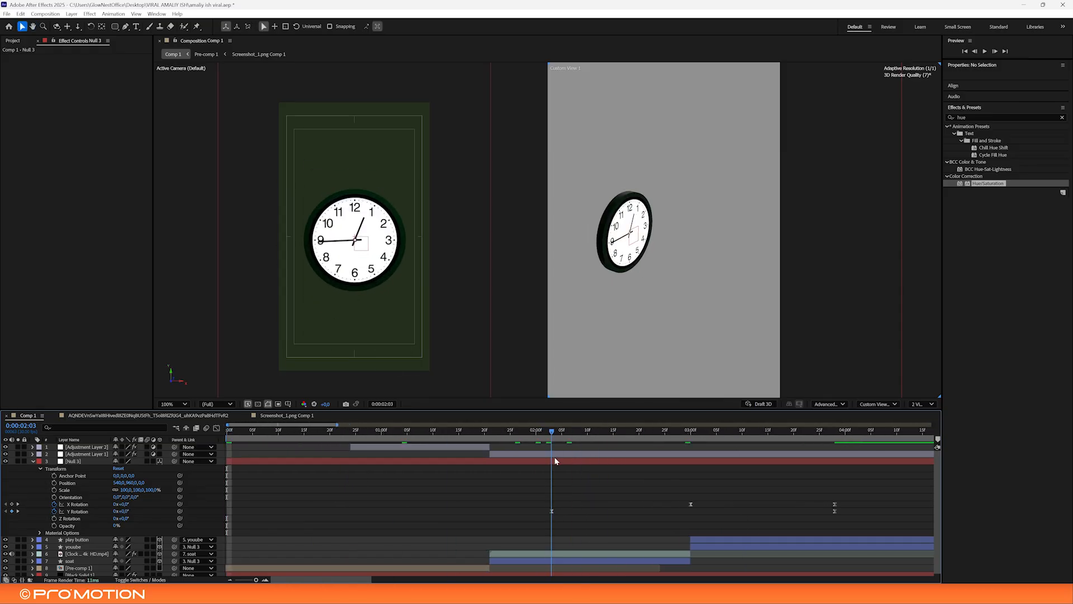
drag(682, 436, 840, 443)
drag(149, 490, 146, 489)
drag(868, 498, 524, 474)
click(839, 511)
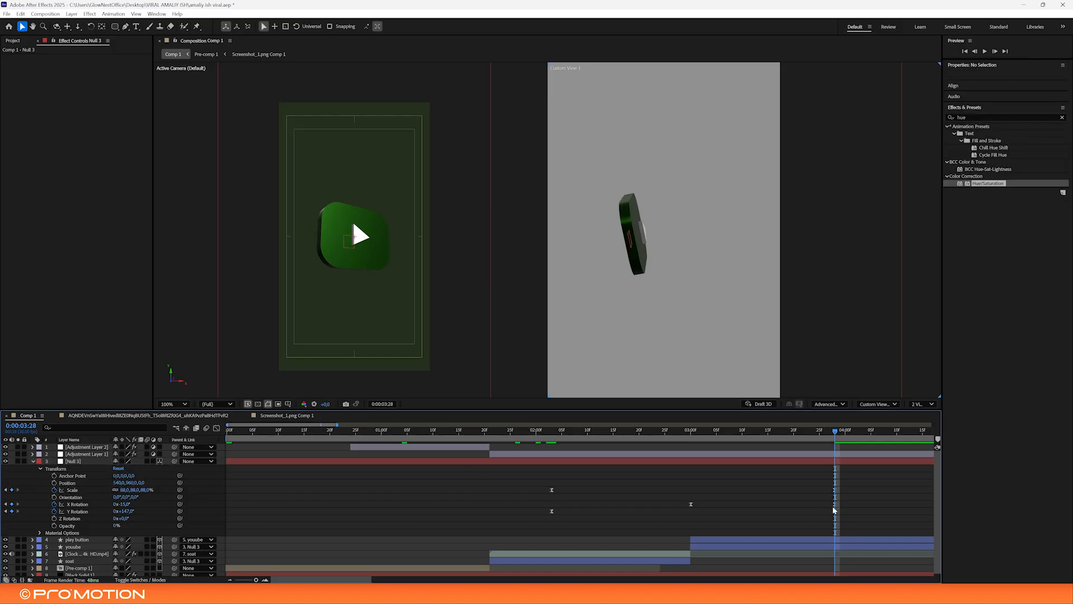
drag(854, 502, 557, 484)
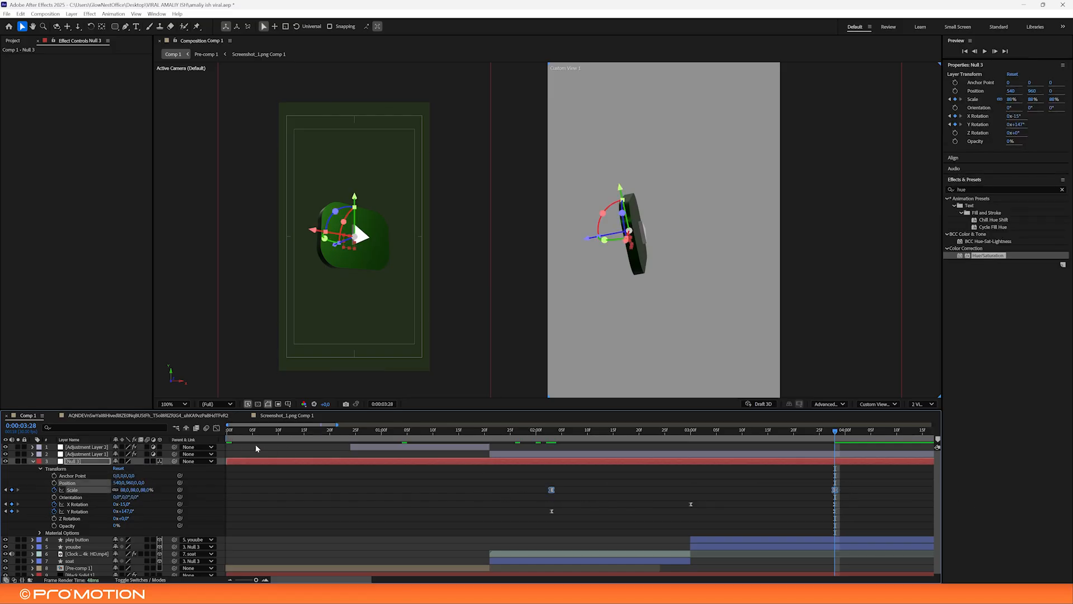
Shape Null 3's Scale speed curve with slow ends and a mid-way peak, preview it and collapse the layer's properties
click(216, 432)
drag(820, 450, 721, 451)
drag(602, 454, 646, 450)
click(547, 431)
key(space)
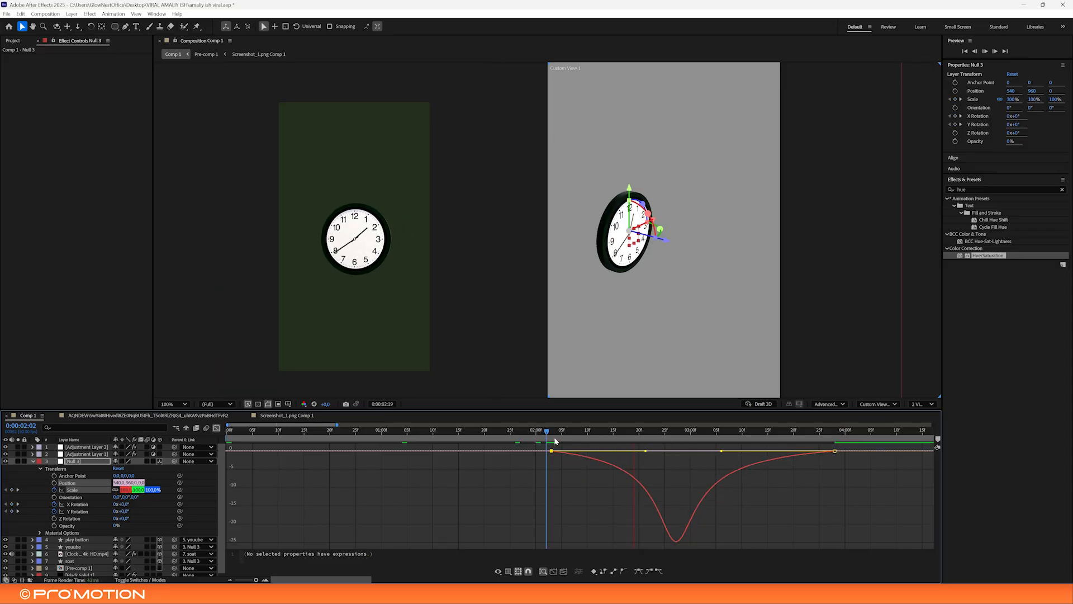
click(216, 428)
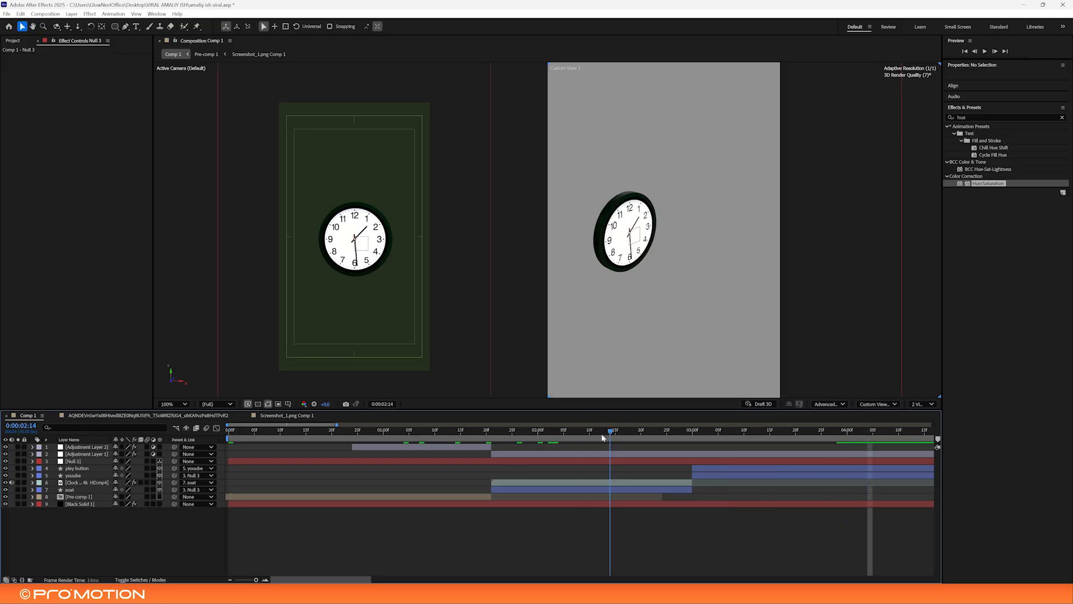
Play back the scaled and tilted rotation from the clock into the play-button card
key(space)
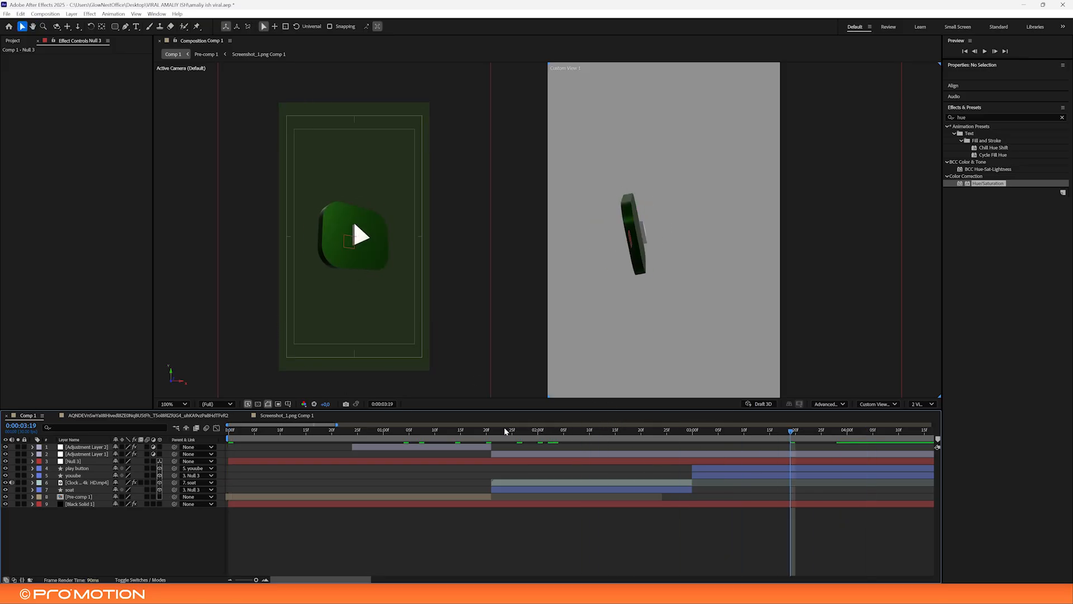
click(506, 431)
key(space)
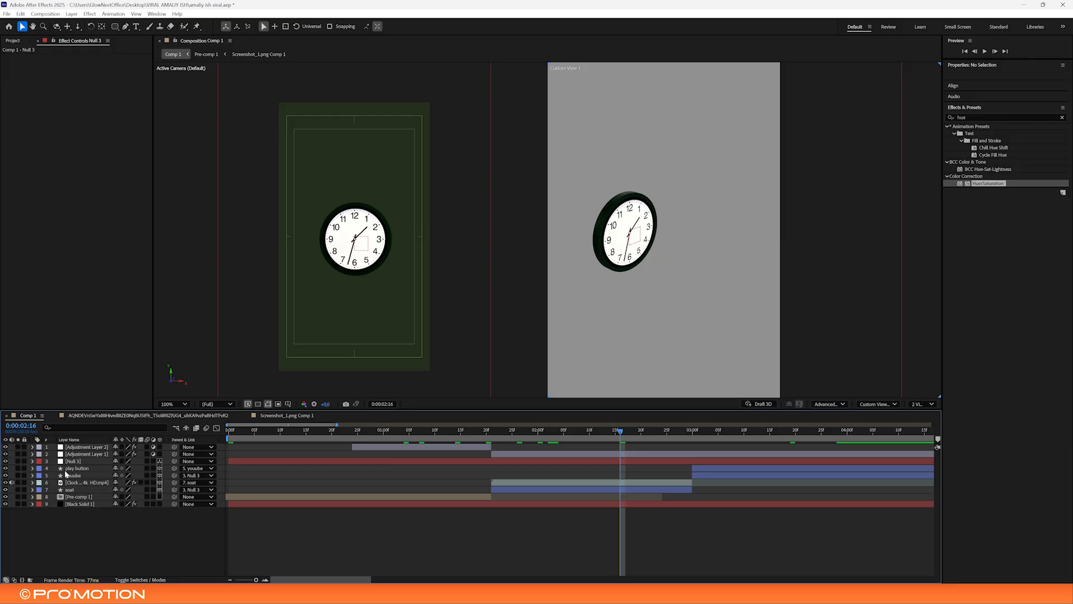
Duplicate the clock video and its soat layer, remove the soat copy's parent link and stack both copies above Null 3
click(77, 483)
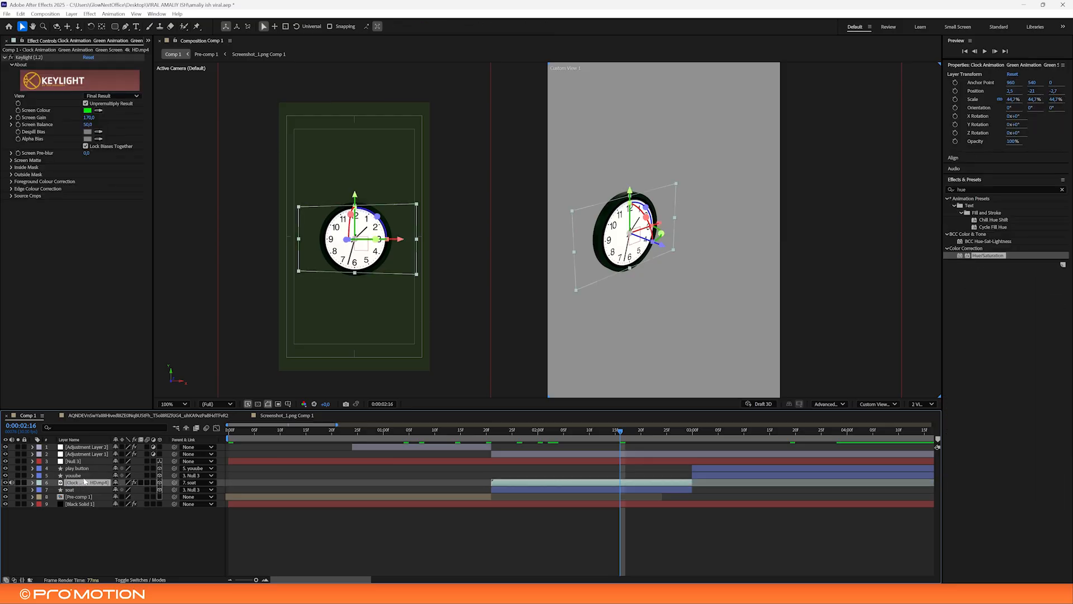
ctrl+click(78, 489)
drag(522, 434, 575, 443)
key(ctrl+d)
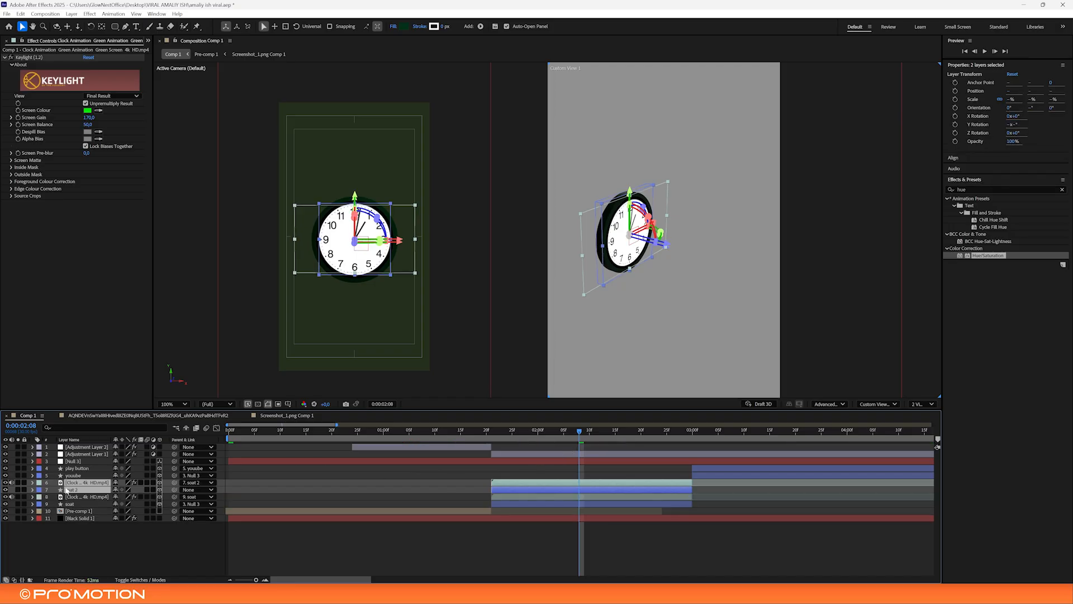
drag(83, 459, 82, 457)
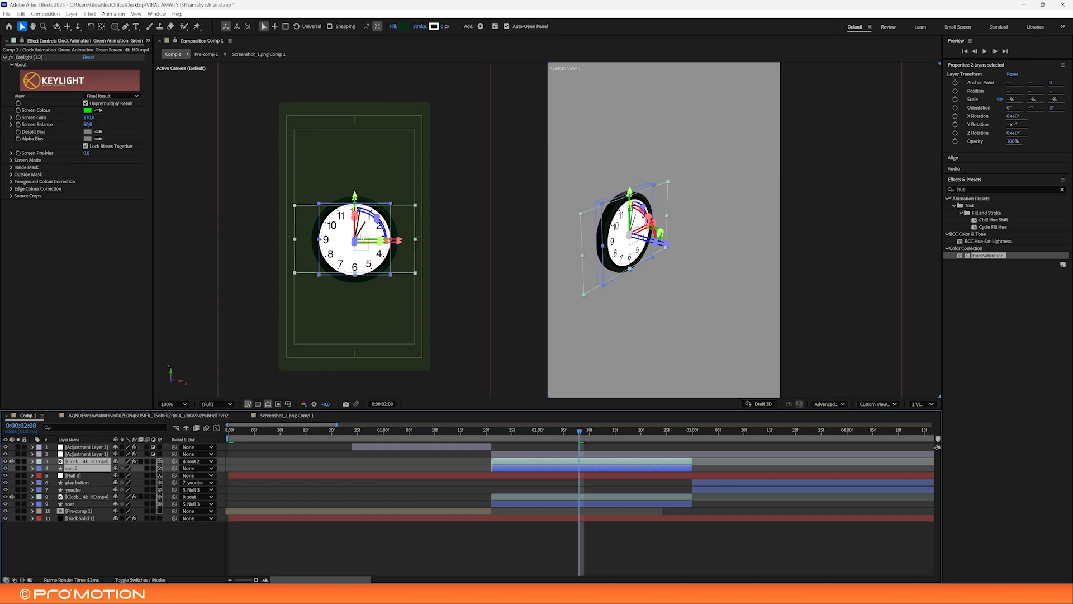
drag(357, 200, 358, 283)
click(554, 434)
mouse_move(554, 437)
mouse_down()
mouse_move(695, 434)
mouse_move(560, 432)
mouse_up()
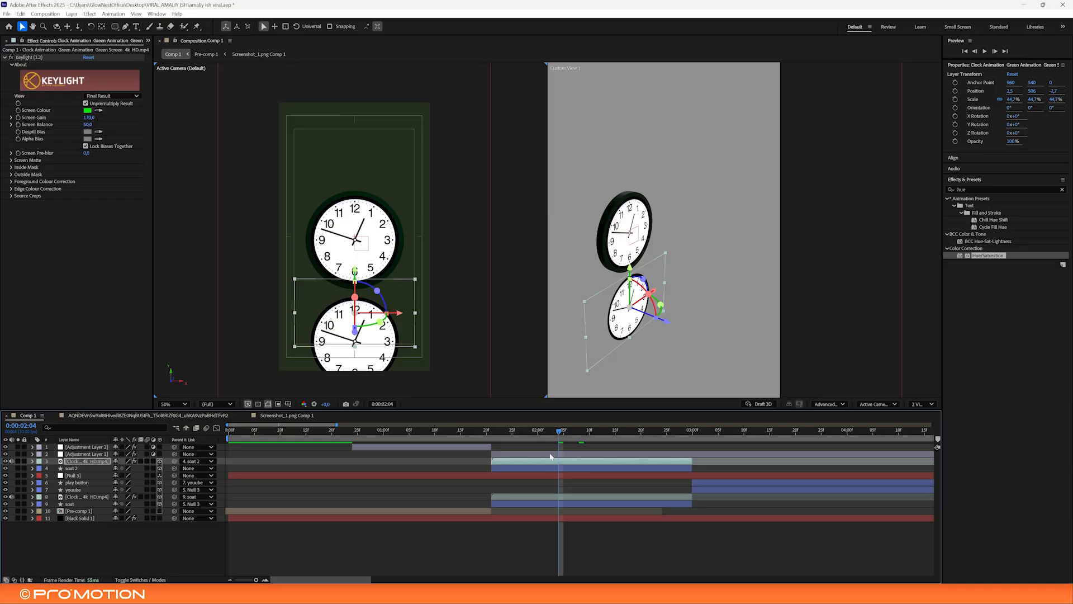
key(ctrl+z)
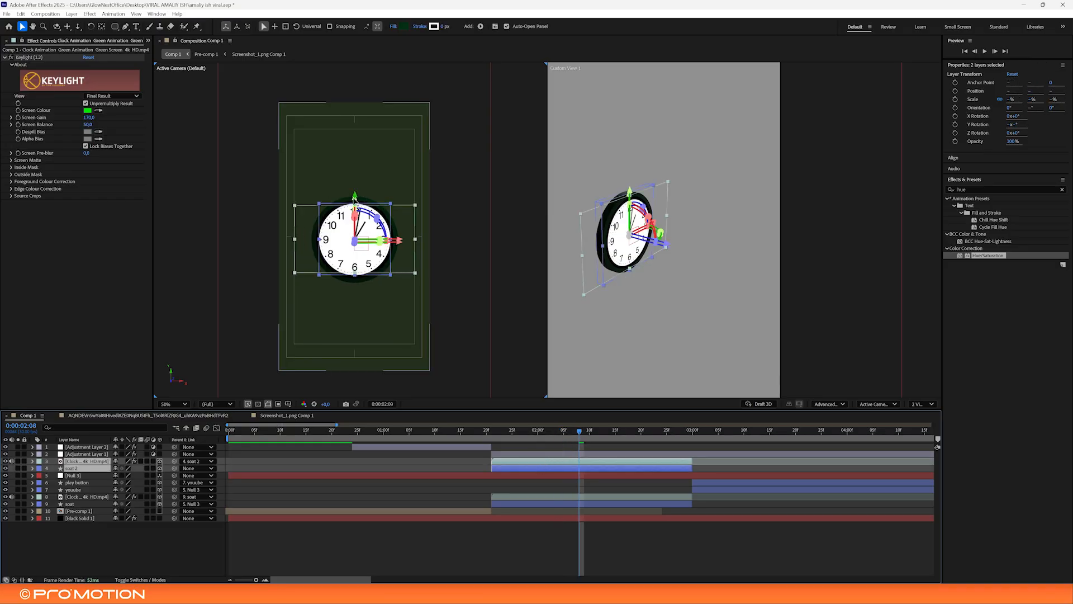
drag(354, 202, 364, 364)
key(ctrl+z)
key(ctrl+z)
Move soat 2 below the original clock to Position 330, 1487.9 and scale it down to 64.5%
click(283, 496)
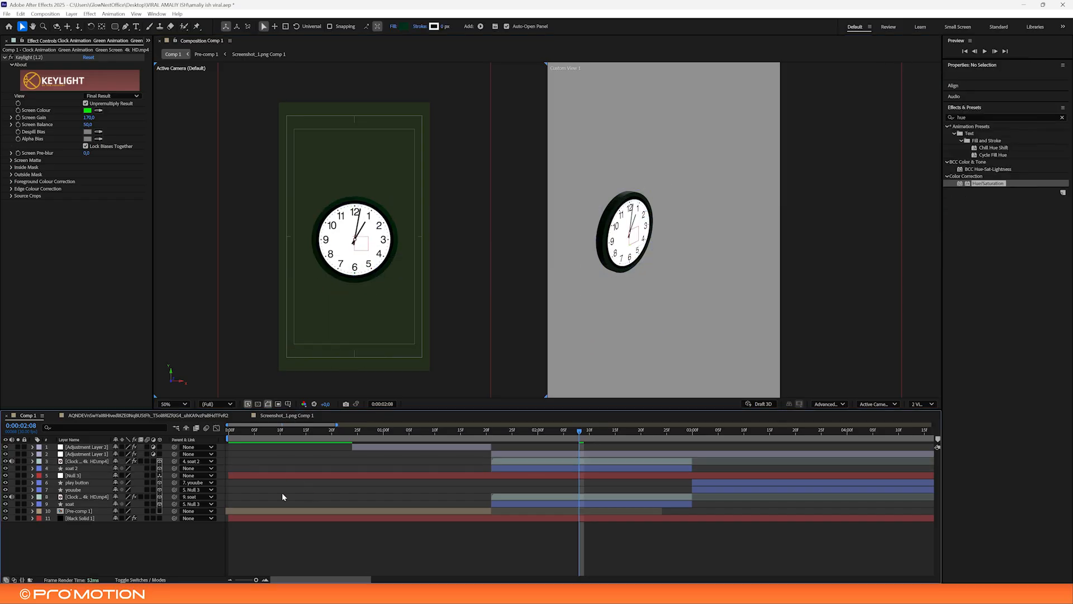
click(72, 468)
drag(365, 242, 349, 336)
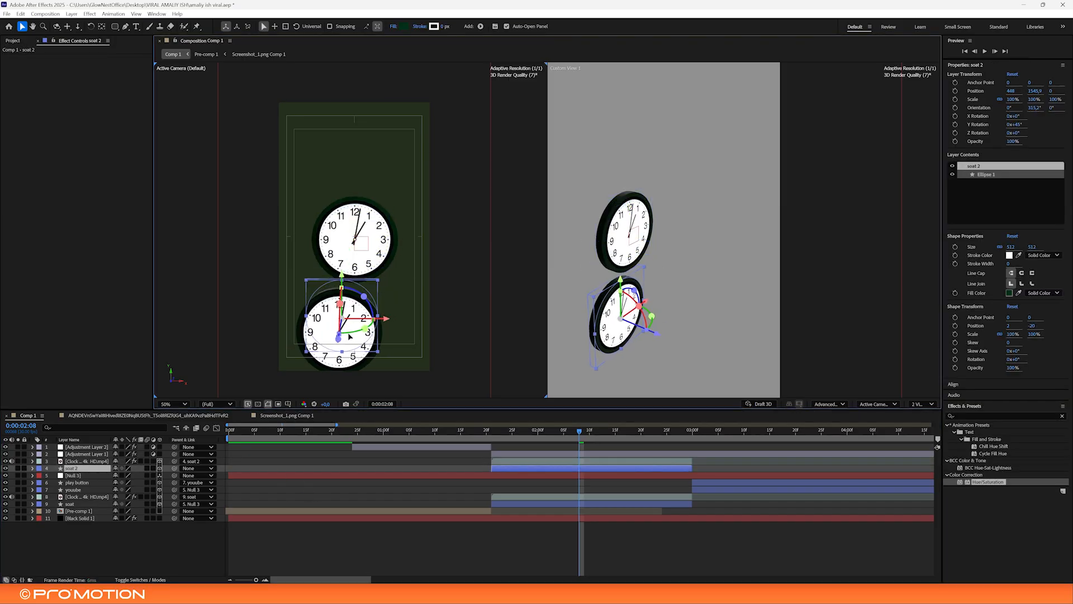
click(383, 354)
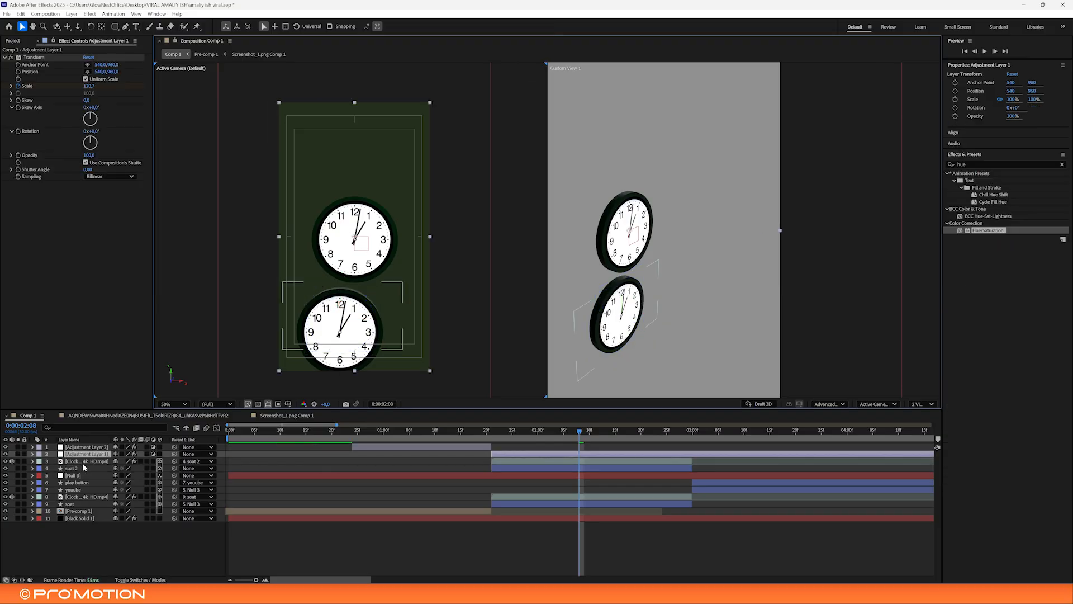
click(85, 468)
drag(378, 354, 330, 320)
Study the second clock's size, placement and tilt in the reference video and compare them with Comp 1
click(204, 416)
drag(297, 430, 265, 424)
key(space)
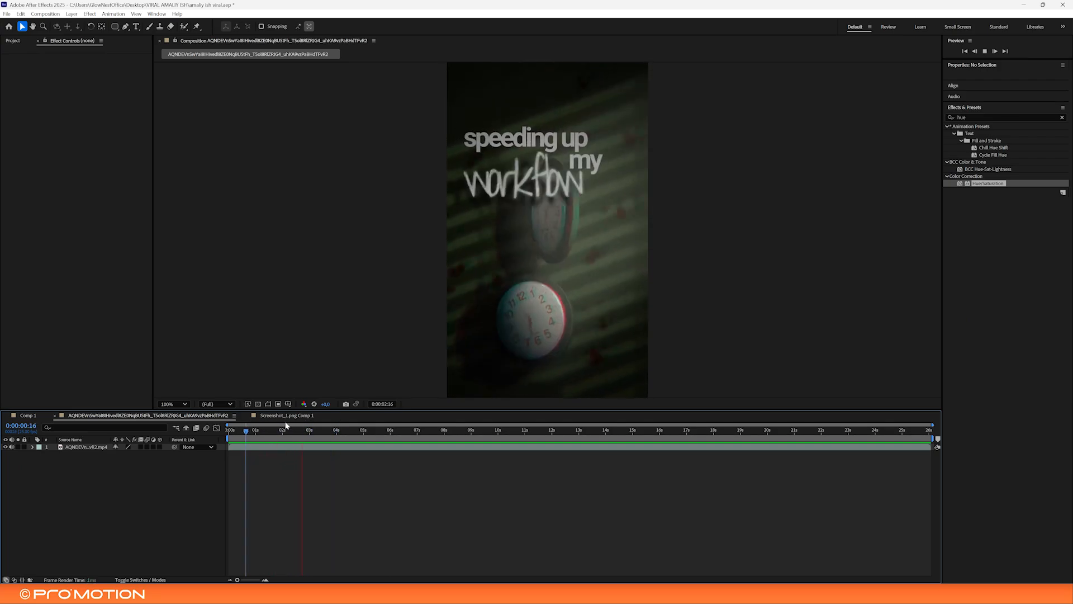
drag(286, 429, 310, 432)
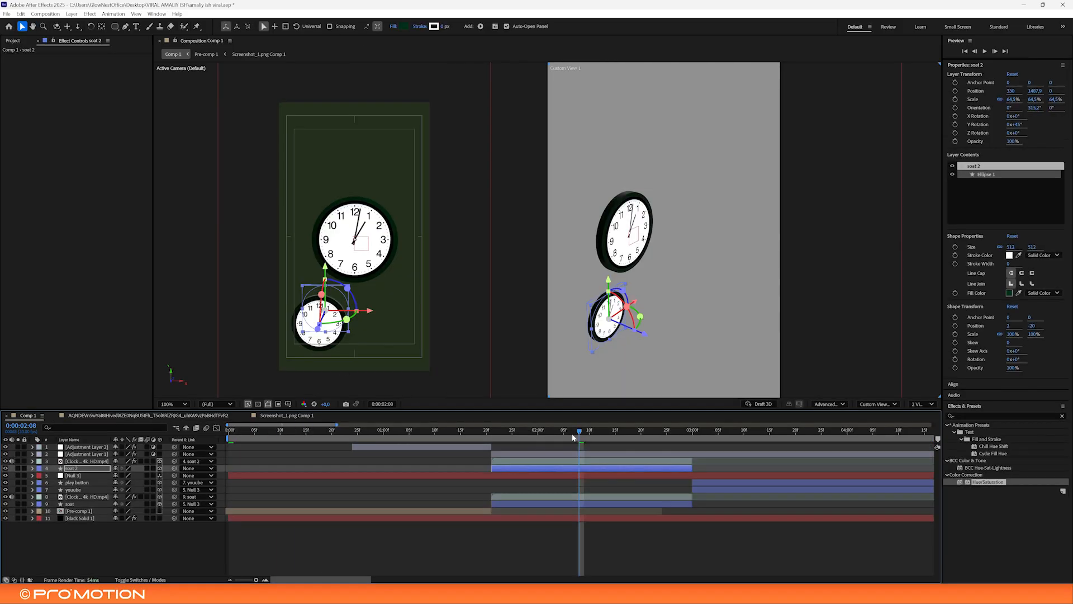
mouse_move(573, 438)
mouse_down()
mouse_move(555, 434)
mouse_move(586, 432)
mouse_up()
scroll(330, 330, up, 1)
drag(330, 330, 336, 261)
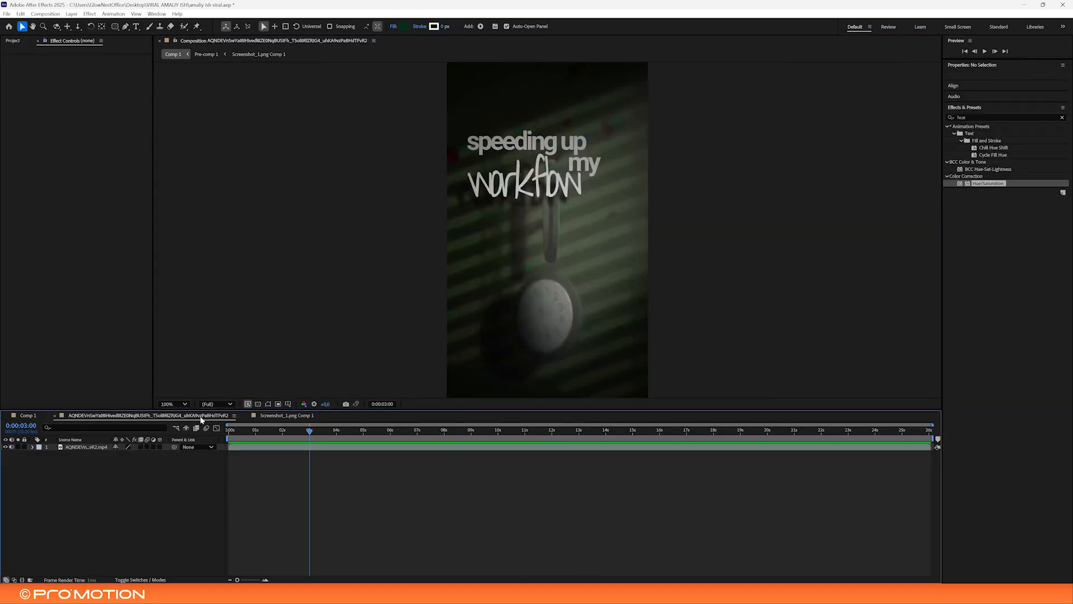
mouse_move(311, 431)
mouse_down()
mouse_move(280, 431)
mouse_move(314, 429)
mouse_move(304, 430)
mouse_up()
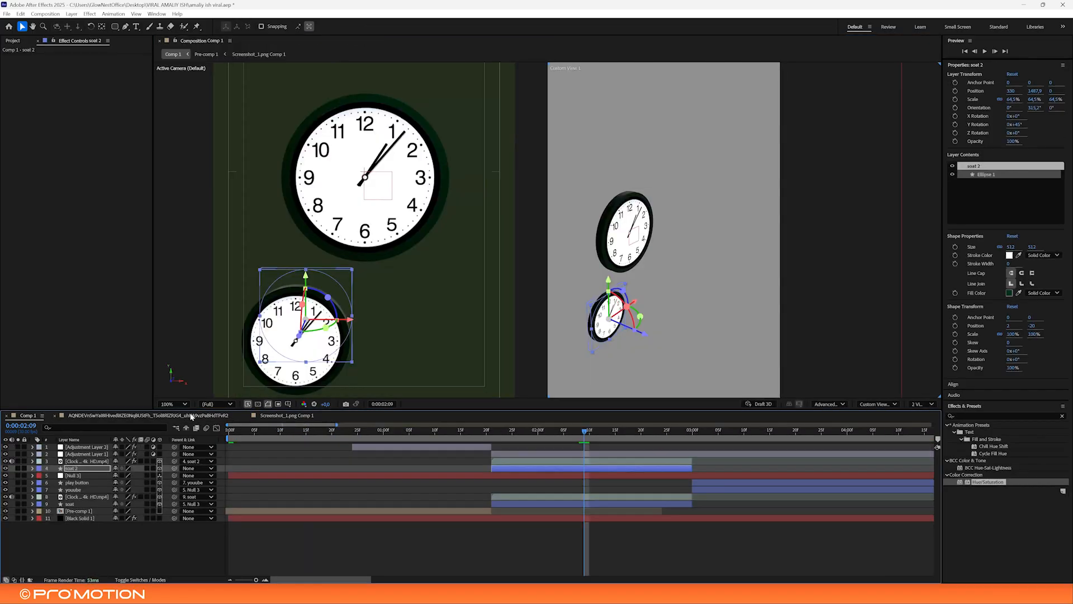
scroll(348, 346, down, 2)
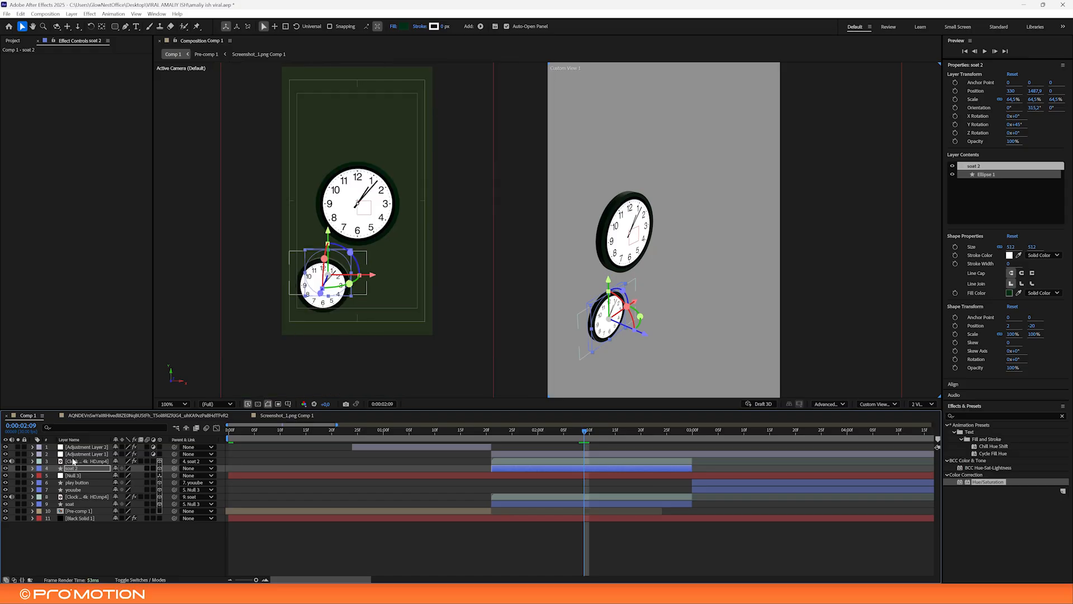
Hide Adjustment Layer 1 to view the small duplicate clock without the layer's scaling
click(77, 454)
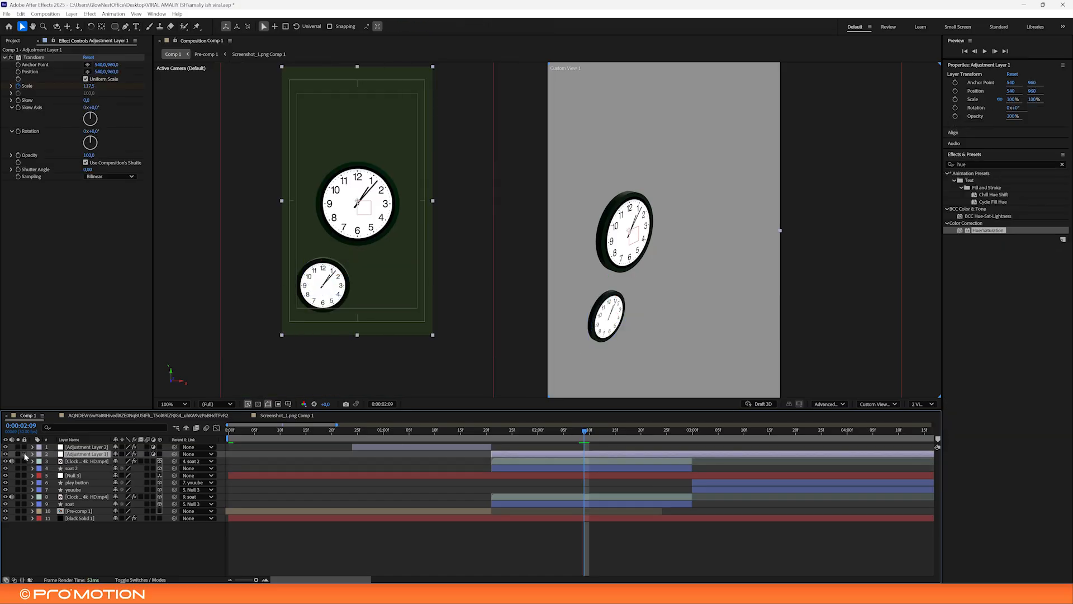
click(5, 453)
click(327, 304)
scroll(327, 304, up, 3)
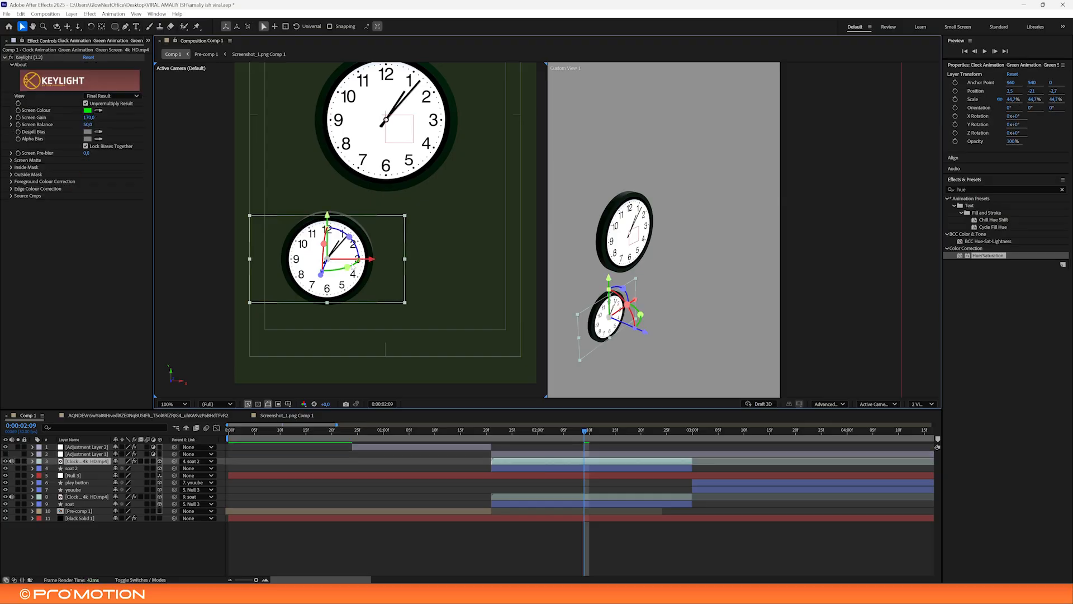
Add Position, Scale, Orientation and X, Y, Z Rotation keyframes to soat 2 at 0:00:01:27
click(523, 430)
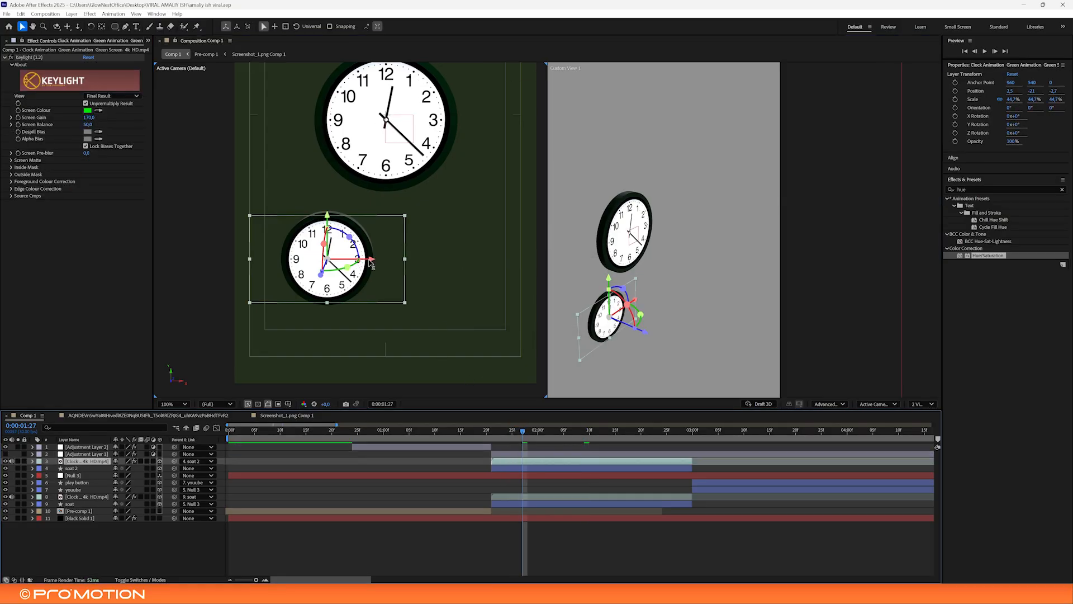
click(68, 468)
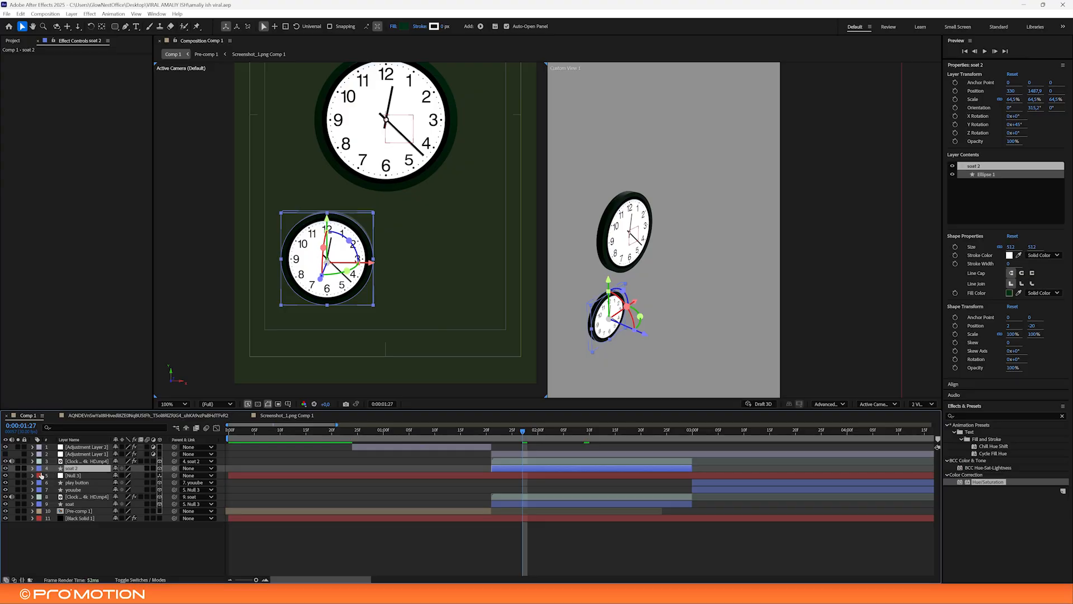
key(r)
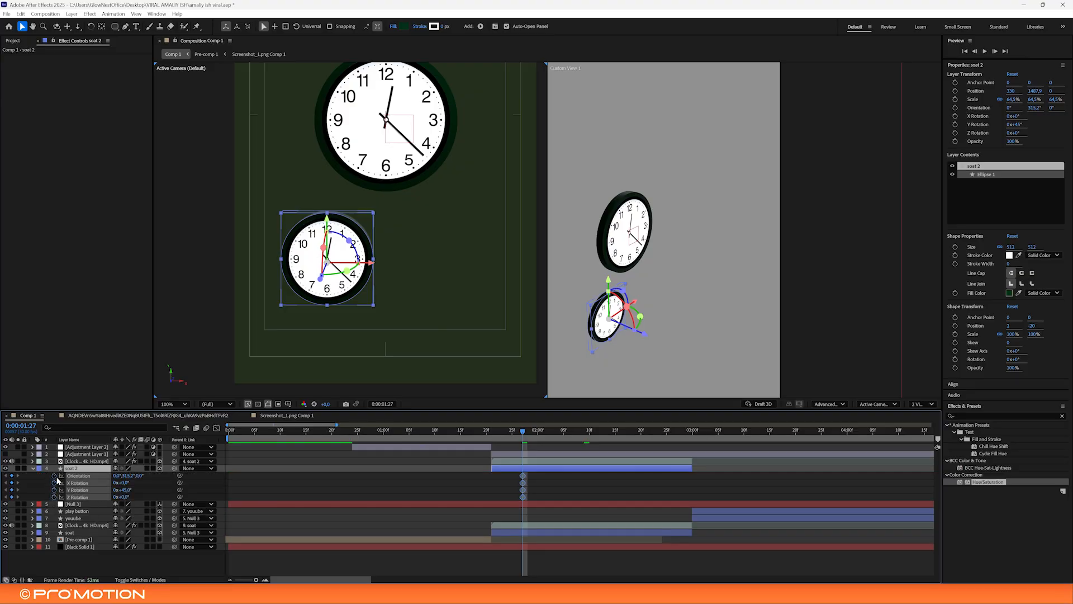
double_click(31, 468)
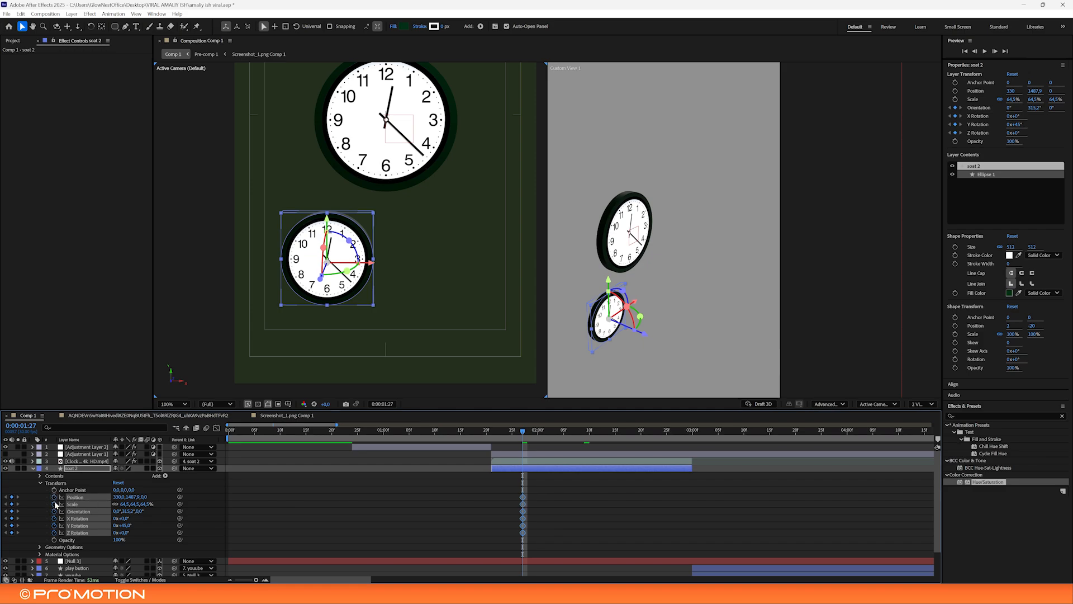
click(358, 289)
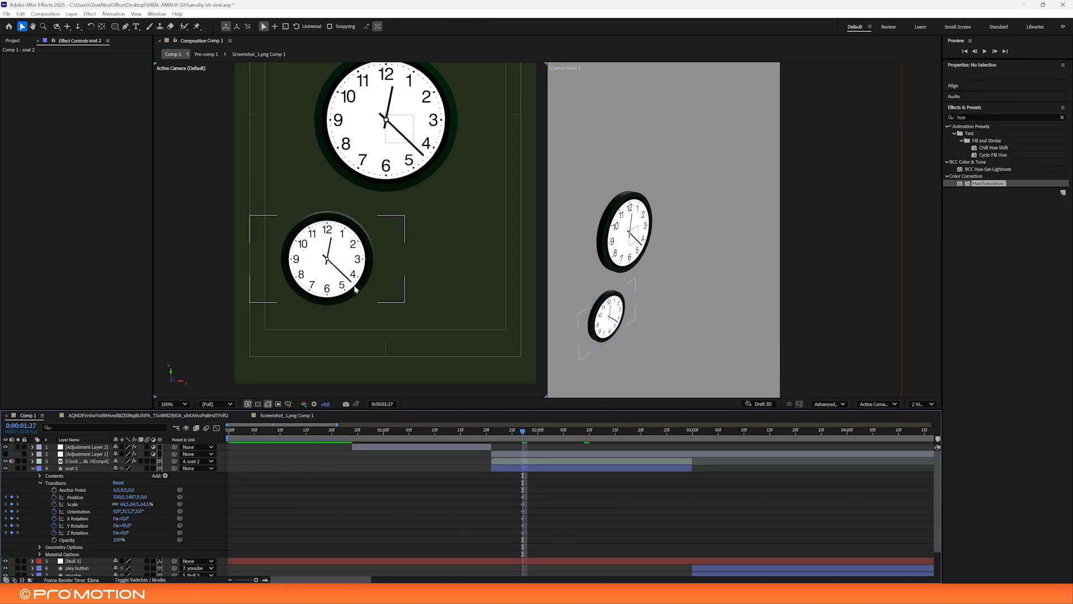
Pose soat 2 after the reference at 0:00:01:27 with rotations X -51°, Y -6°, Z 32° and Position 275.8, 1561.7
mouse_move(127, 525)
mouse_down()
mouse_move(139, 525)
mouse_move(119, 517)
mouse_move(139, 533)
mouse_move(111, 511)
mouse_move(134, 534)
mouse_move(119, 515)
mouse_up()
drag(353, 299, 332, 309)
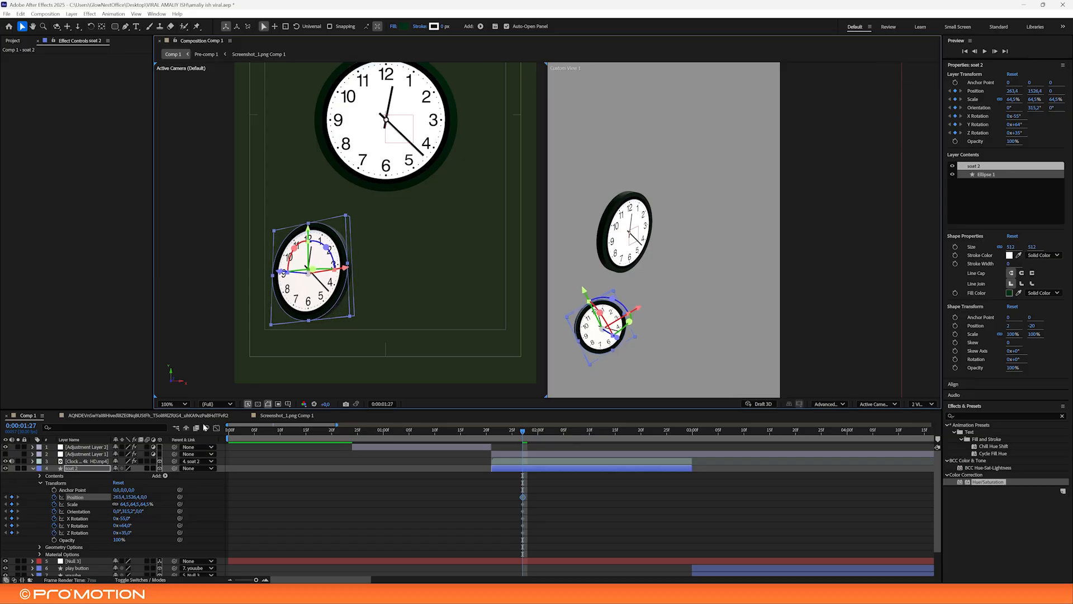
click(208, 417)
mouse_move(282, 430)
mouse_down()
mouse_move(271, 430)
mouse_move(283, 432)
mouse_up()
click(48, 415)
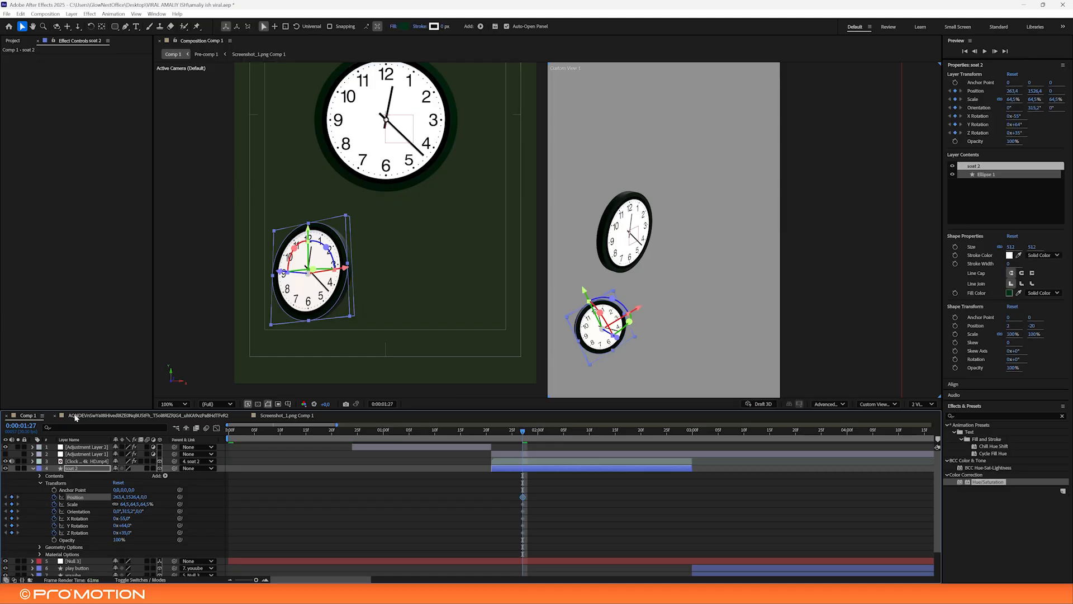
mouse_move(118, 525)
mouse_down()
mouse_move(94, 522)
mouse_move(128, 519)
mouse_move(121, 532)
mouse_up()
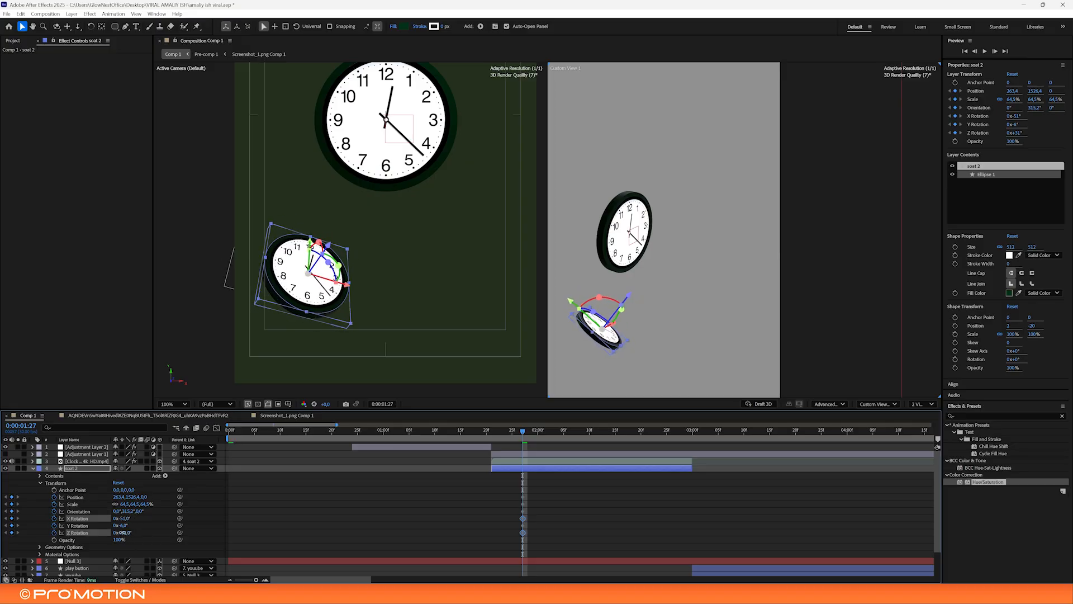
drag(292, 295, 295, 306)
Keyframe soat 2 at 0:00:02:08 with Position 874.8, 1526.9 and rotations X -53°, Y 85°, Z 41°
drag(524, 432, 546, 433)
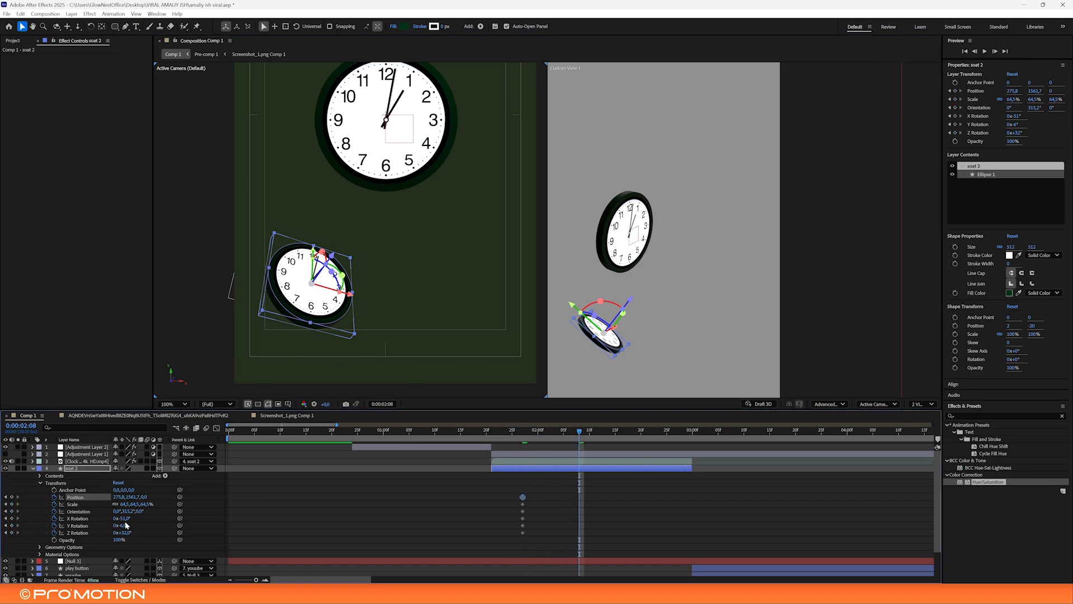
drag(298, 316, 458, 305)
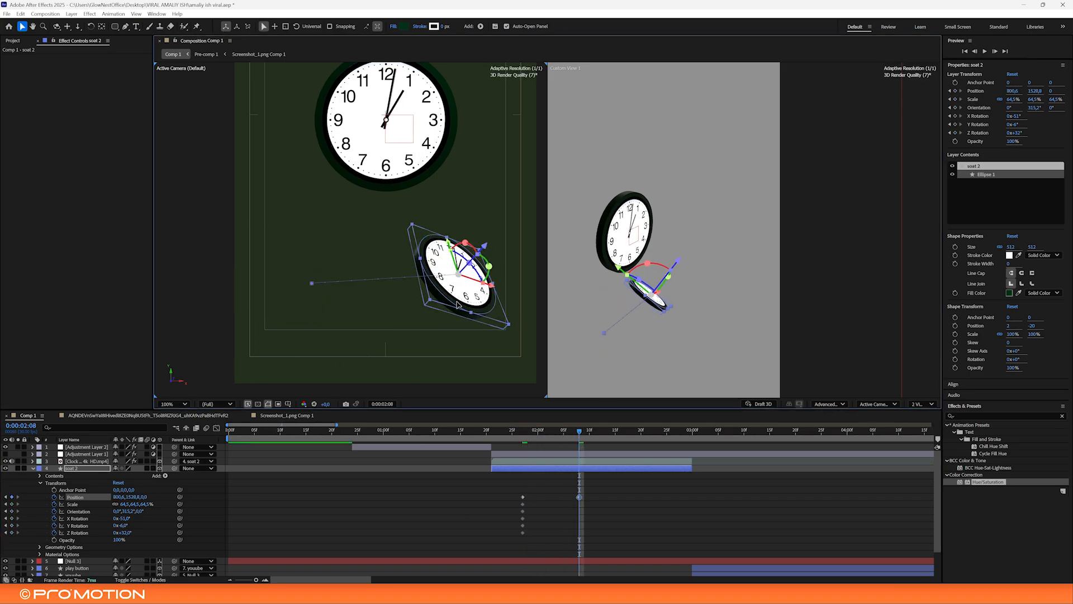
mouse_move(122, 532)
mouse_down()
mouse_move(108, 532)
mouse_move(136, 526)
mouse_move(125, 532)
mouse_move(125, 518)
mouse_up()
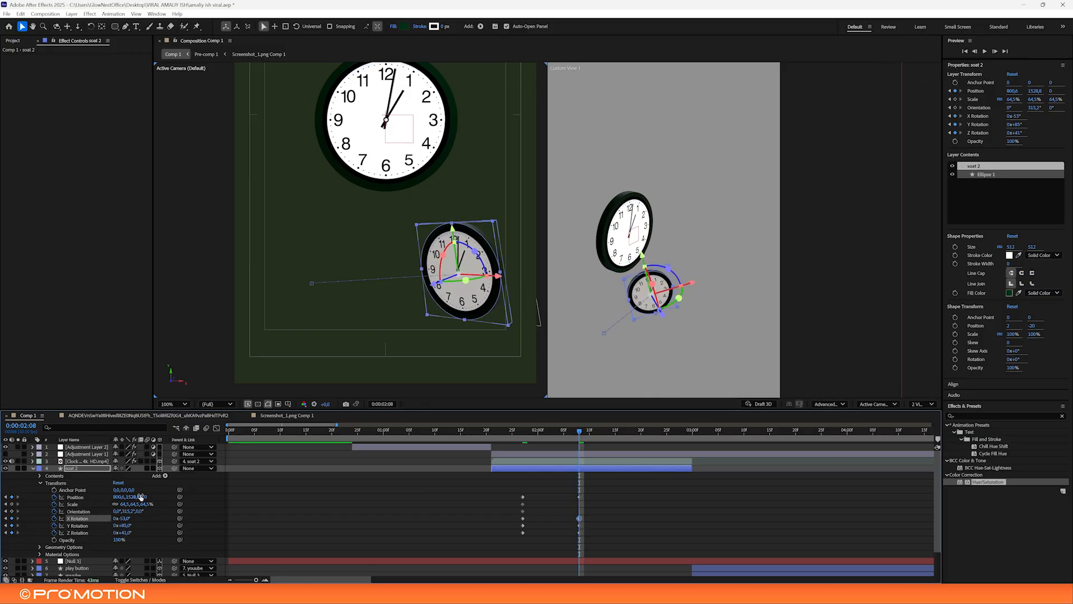
drag(493, 290, 516, 289)
Ease all of soat 2's keyframes, shift them to start at about 0:00:01:22 and preview the motion
drag(590, 486, 502, 545)
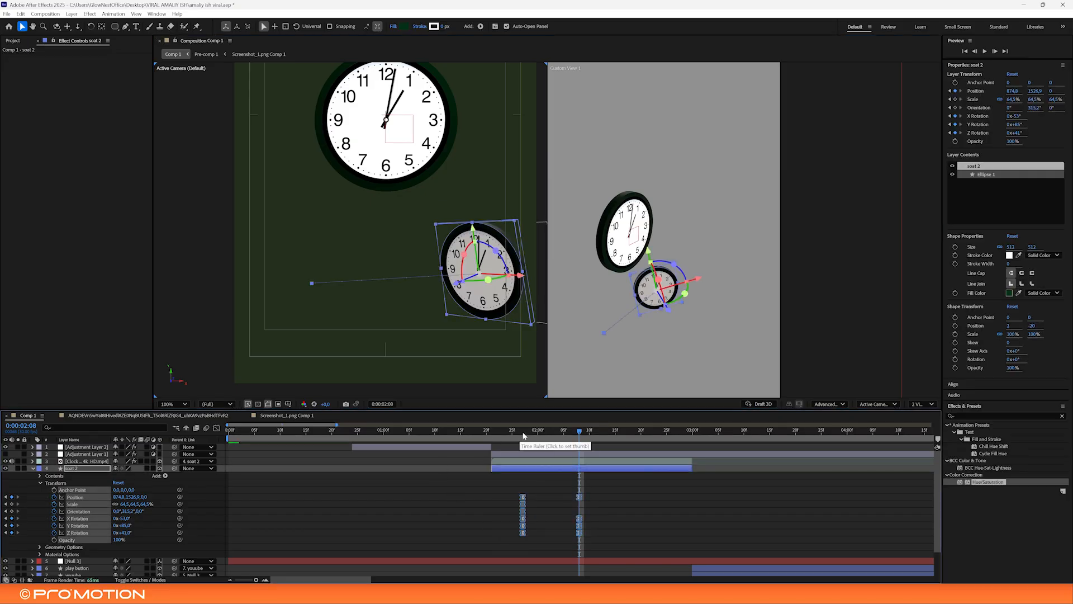
drag(524, 436, 492, 434)
key(space)
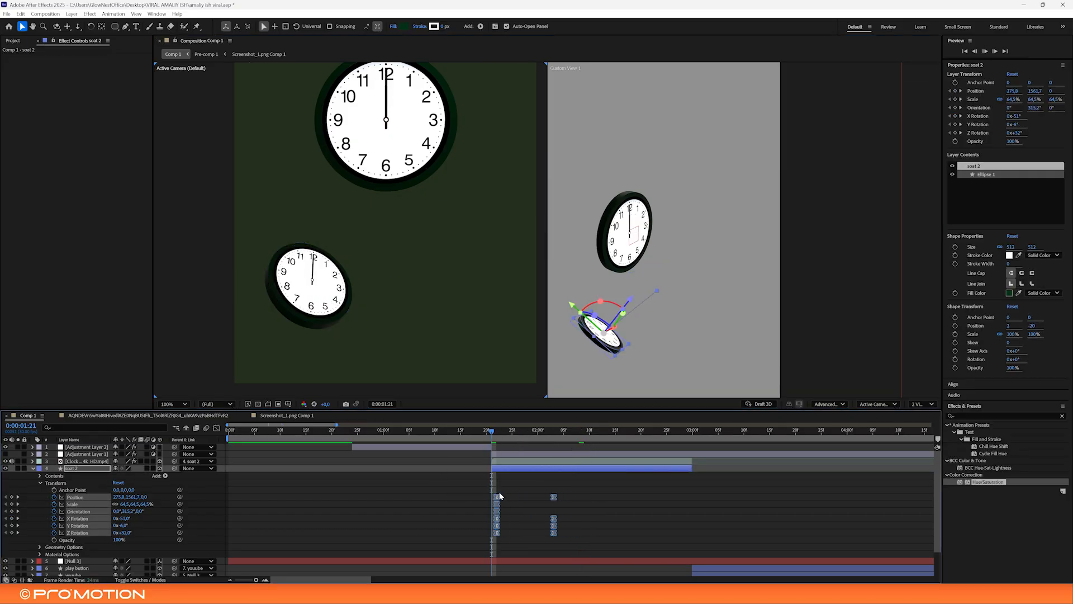
key(space)
Shape soat 2's speed curves to peak early and settle slowly, and preview the result
key(shift+F3)
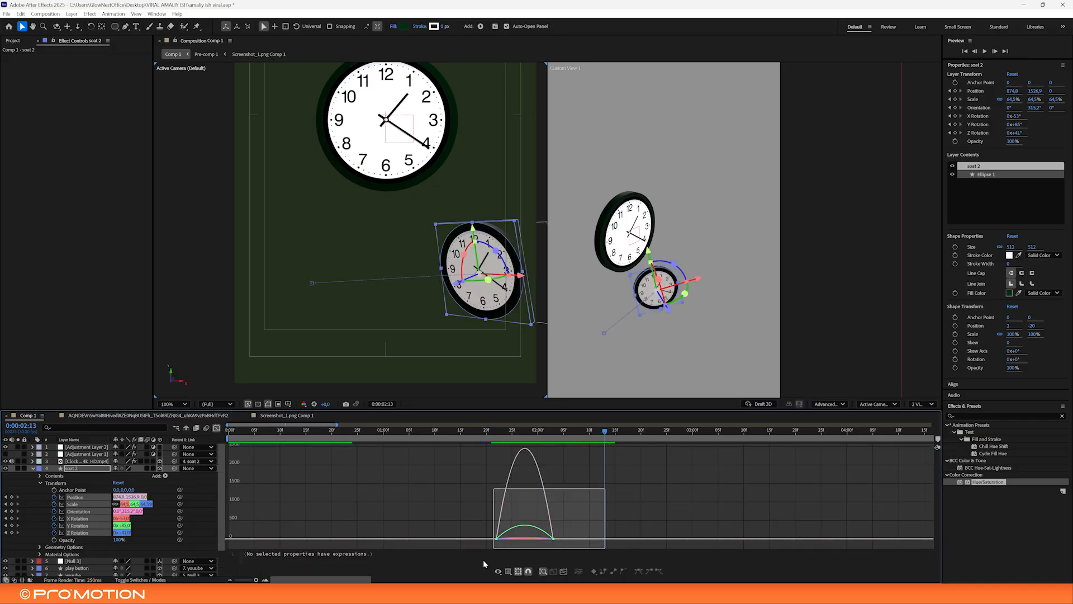
key(space)
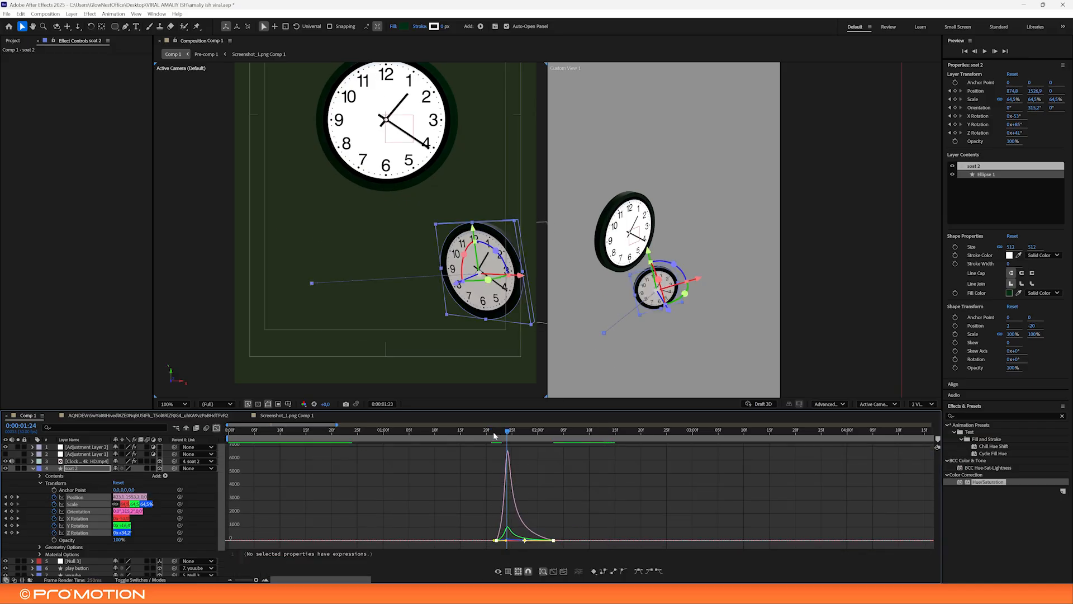
key(space)
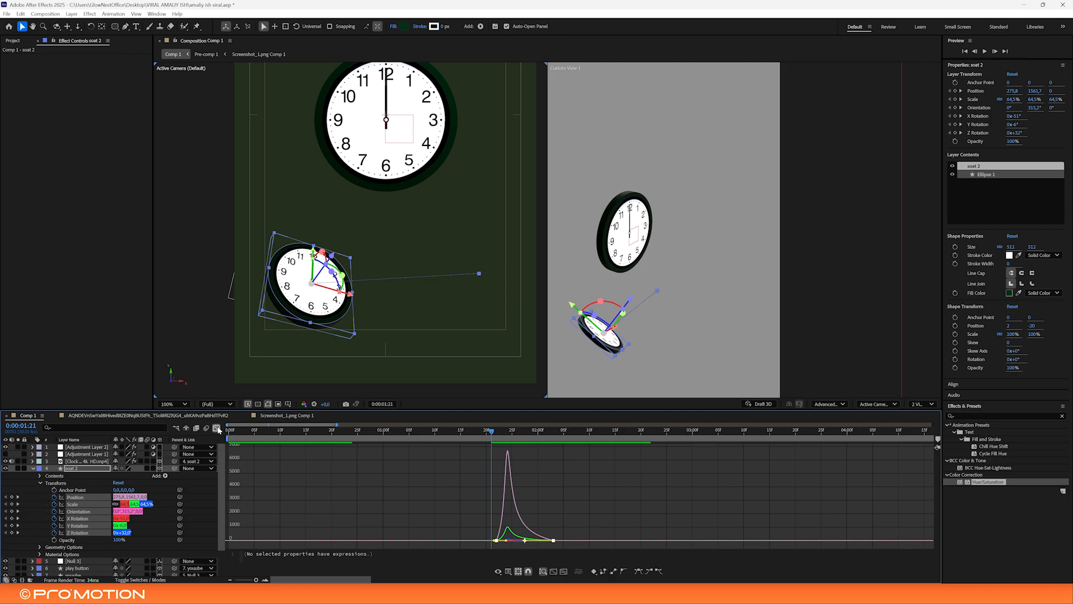
Stretch soat 2's motion by moving its end keyframes to about 0:00:02:24 and its start keyframes to 0:00:01:21, and preview it
key(shift+F3)
drag(660, 530, 661, 531)
key(space)
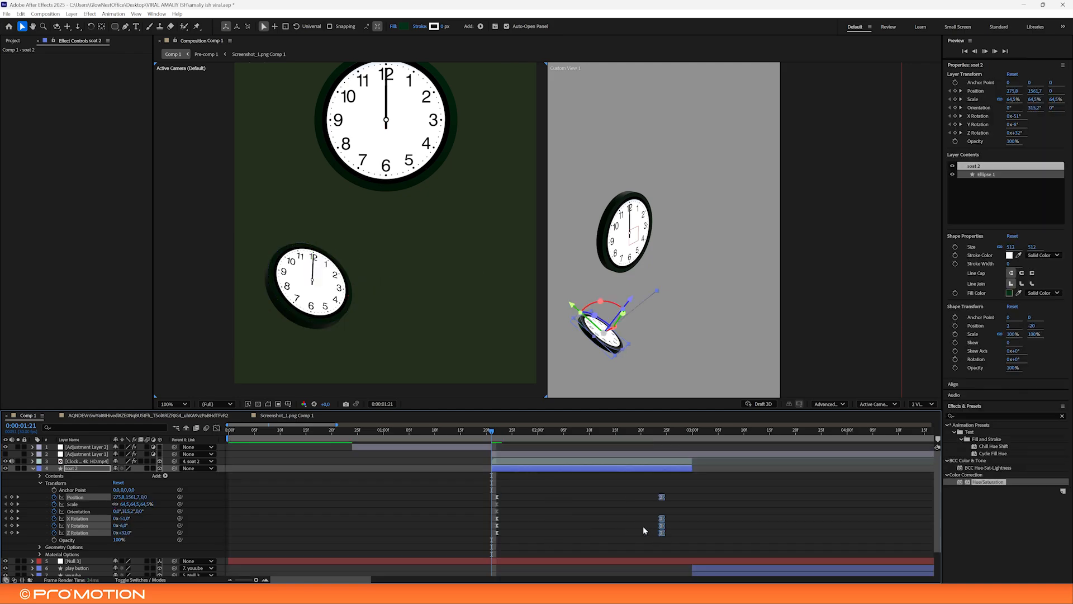
click(487, 433)
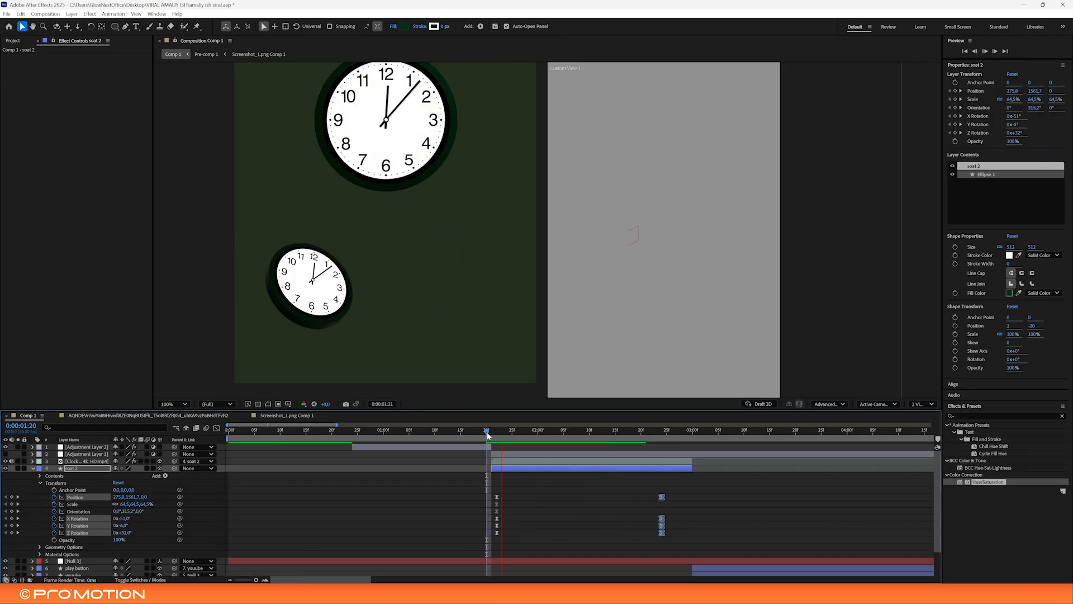
key(space)
drag(520, 494, 496, 536)
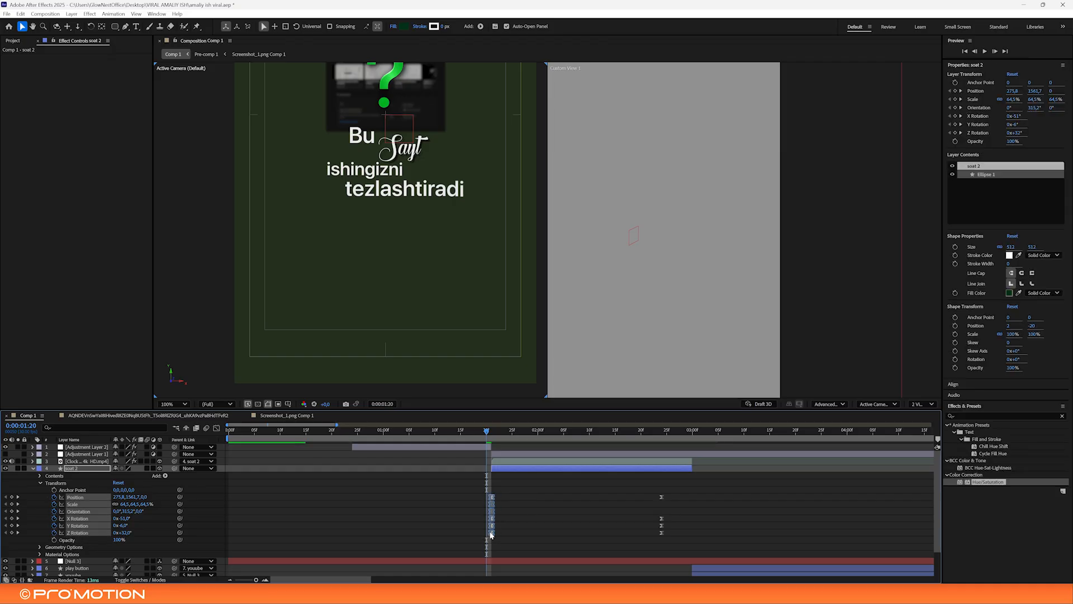
key(space)
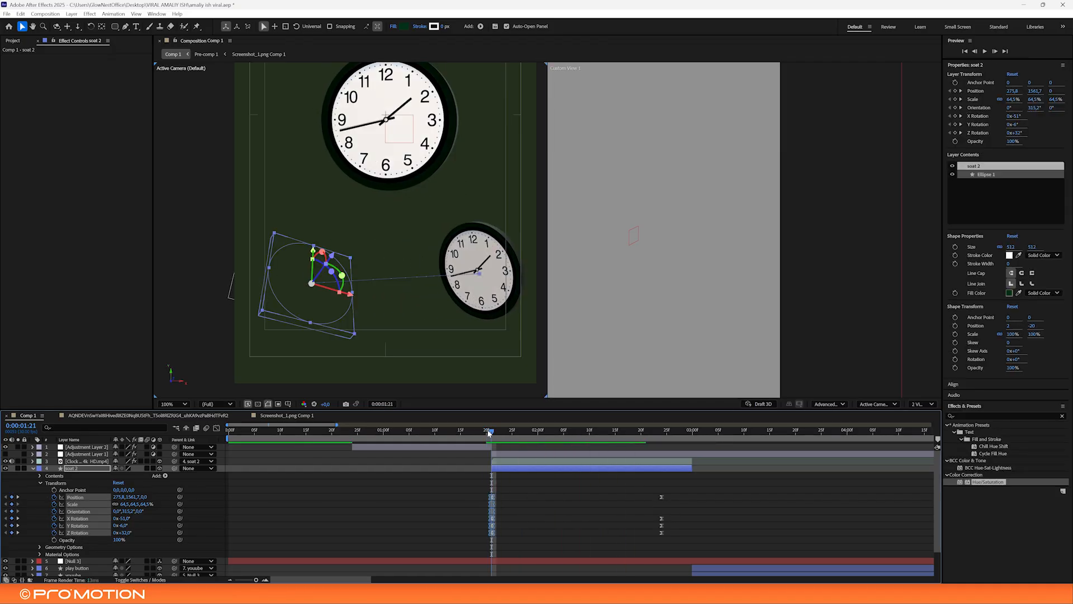
Reshape soat 2's speed curves so the motion peaks slightly earlier, and preview the result
key(space)
drag(684, 493, 468, 548)
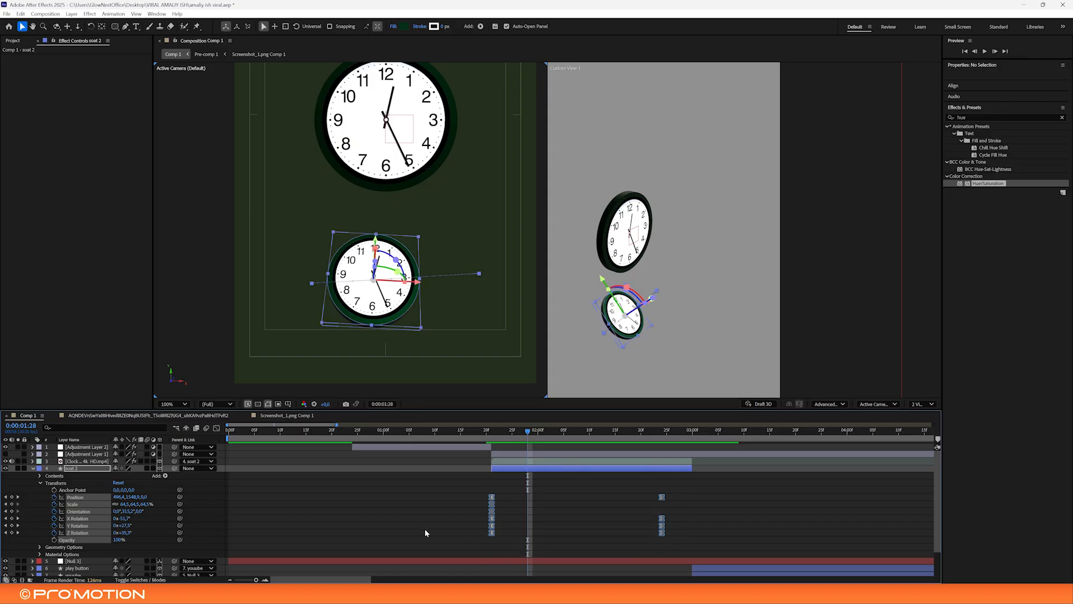
click(216, 429)
drag(619, 510, 487, 557)
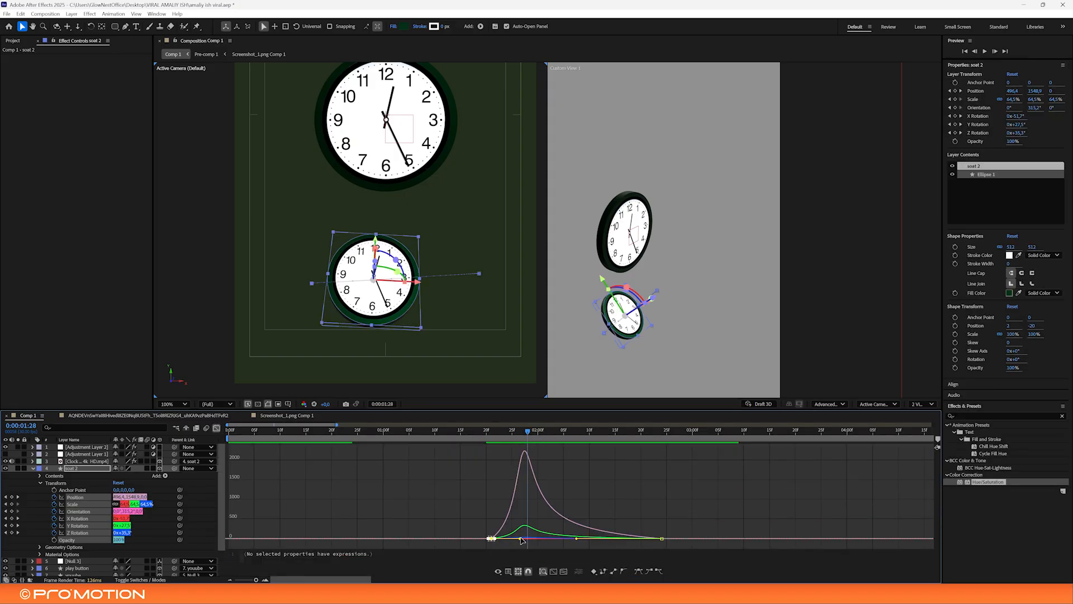
click(486, 436)
drag(671, 502, 586, 553)
click(471, 436)
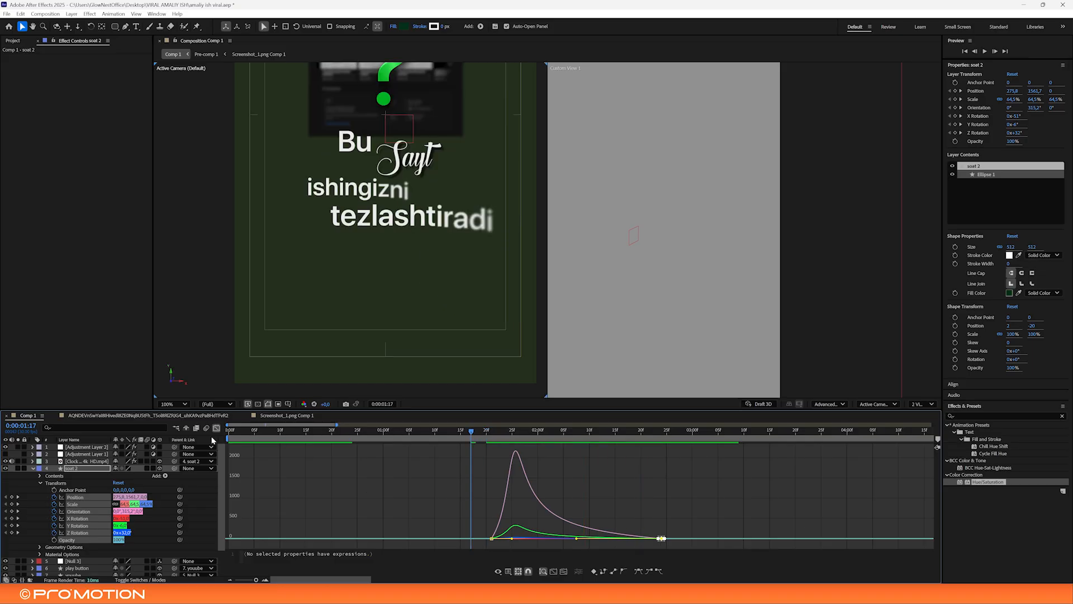
click(216, 428)
key(space)
Move soat 2's end keyframes to 0:00:03:00, fit the composition view and preview the slower motion
click(496, 434)
drag(672, 493, 674, 538)
key(space)
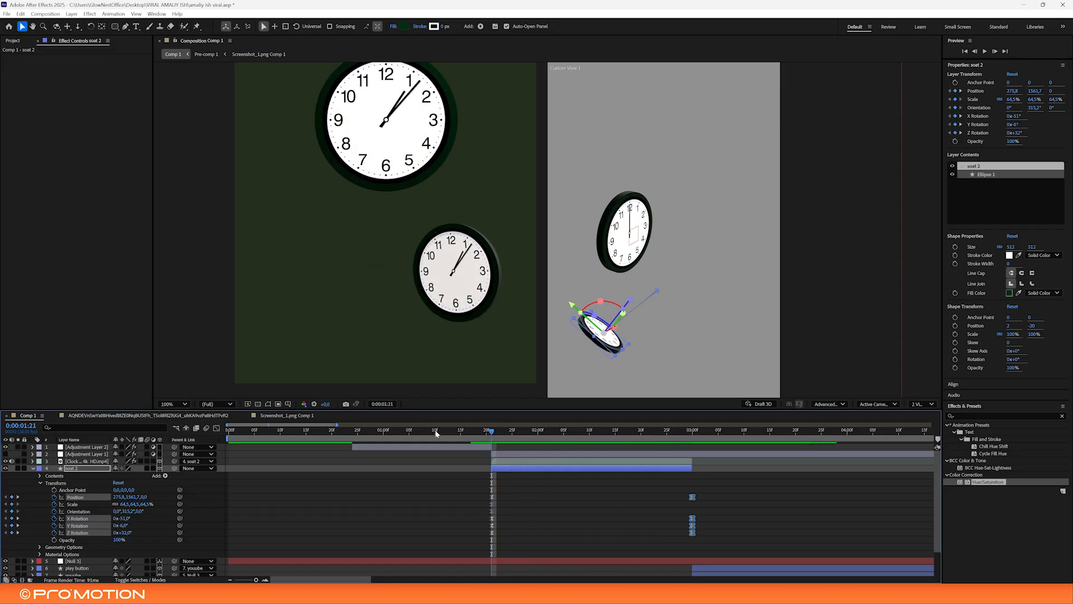
click(177, 404)
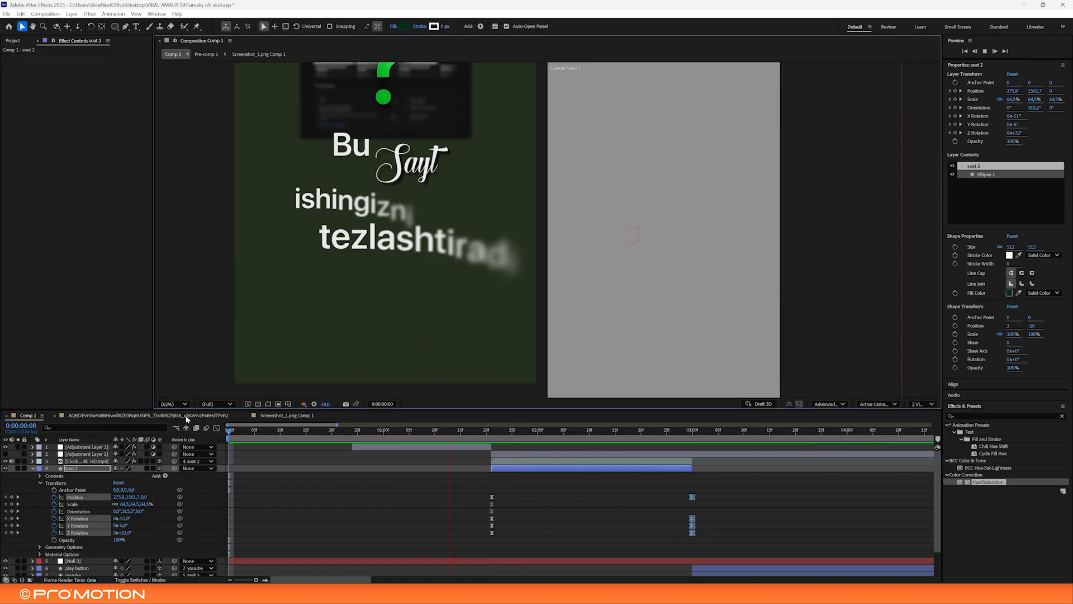
click(187, 418)
key(space)
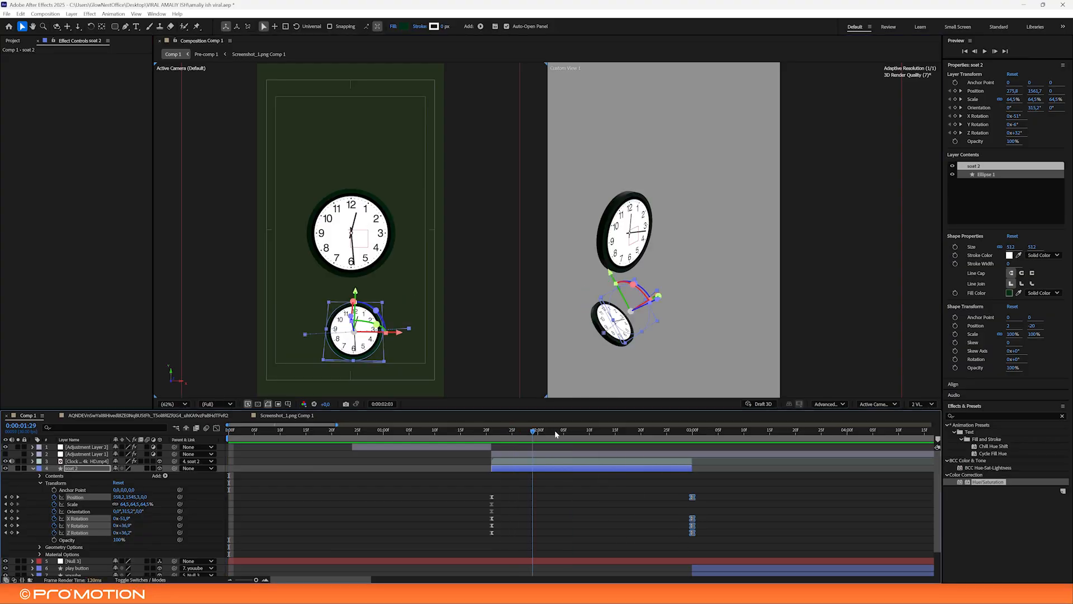
Compare the clock-to-play-button timing in the reference video with the two clocks' motion in Comp 1
click(126, 416)
key(space)
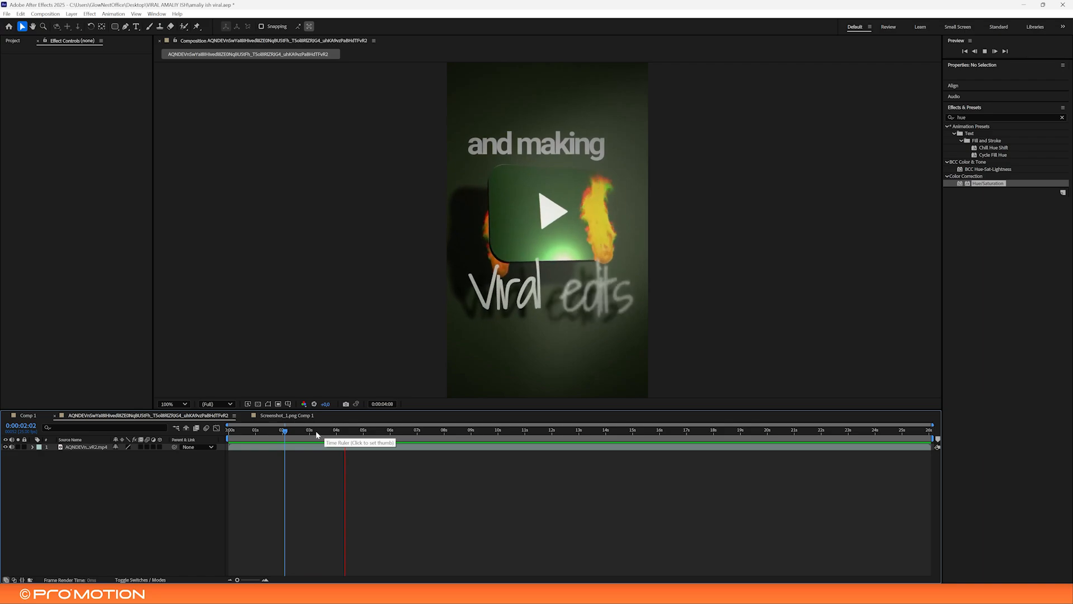
click(282, 433)
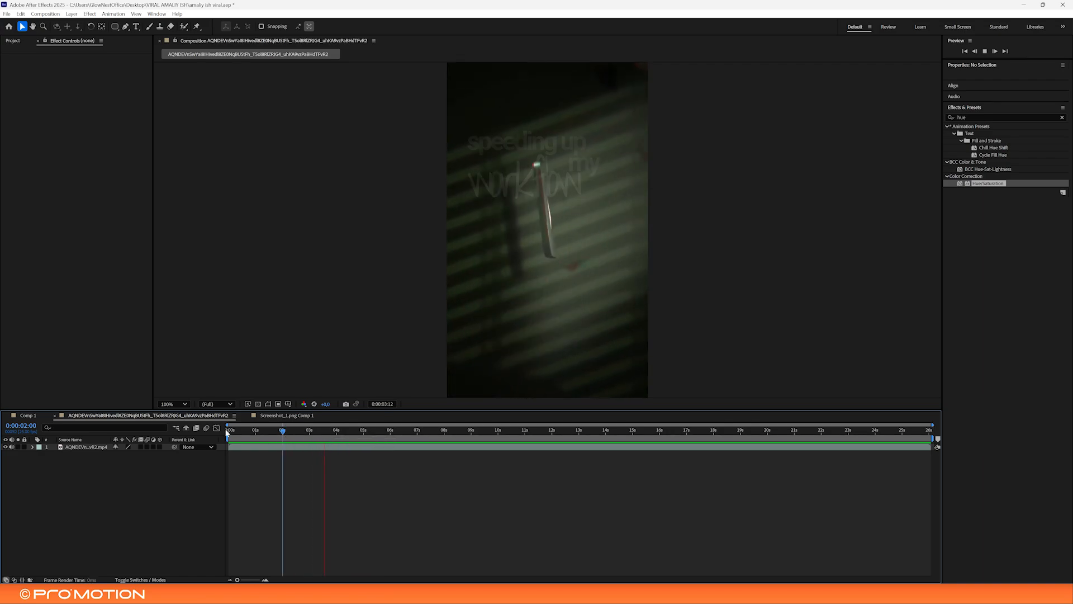
click(287, 415)
click(36, 417)
key(space)
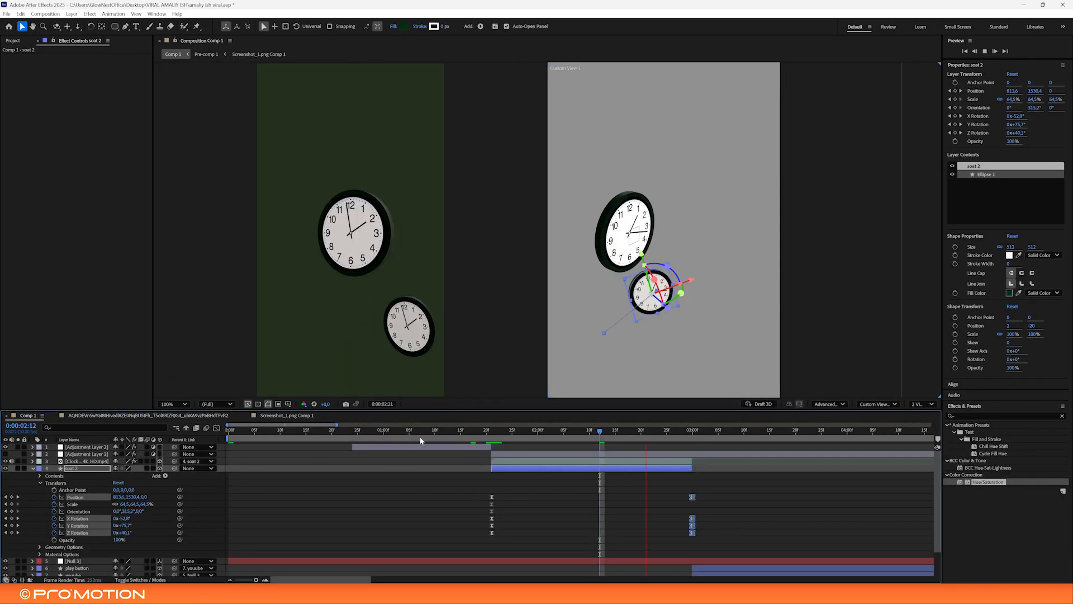
drag(498, 432, 494, 435)
key(space)
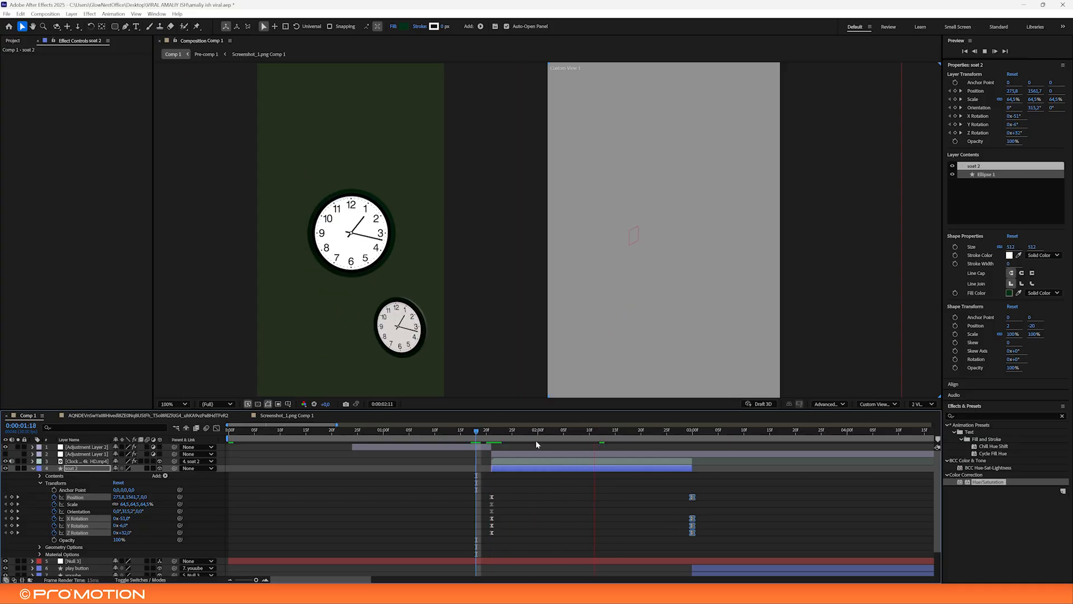
click(180, 420)
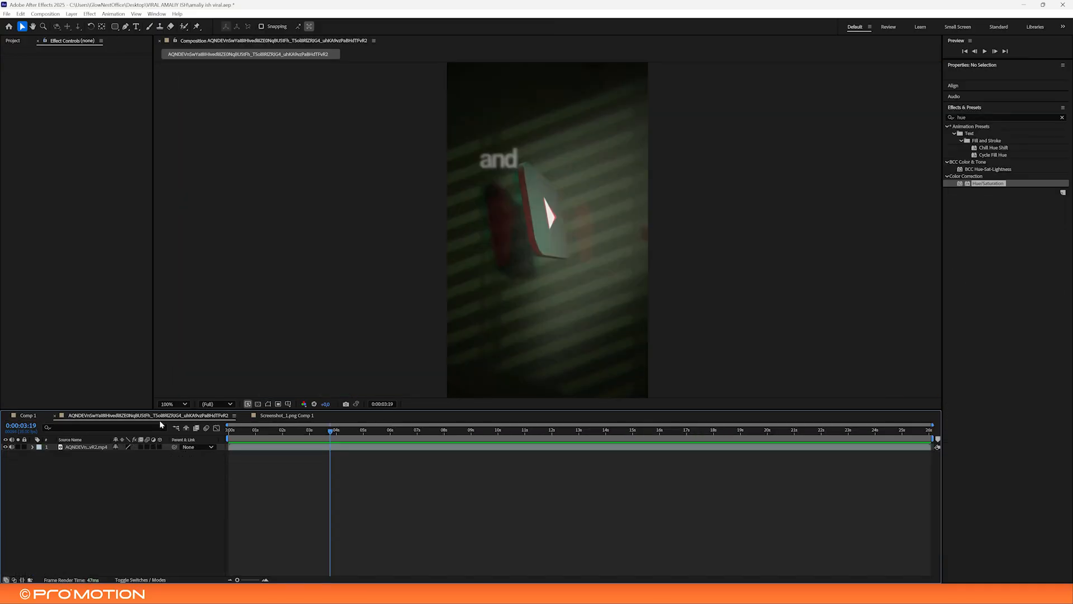
Extend soat 2 and its clock footage to about 0:00:03:09, move soat 2's end keyframes there and preview
click(83, 447)
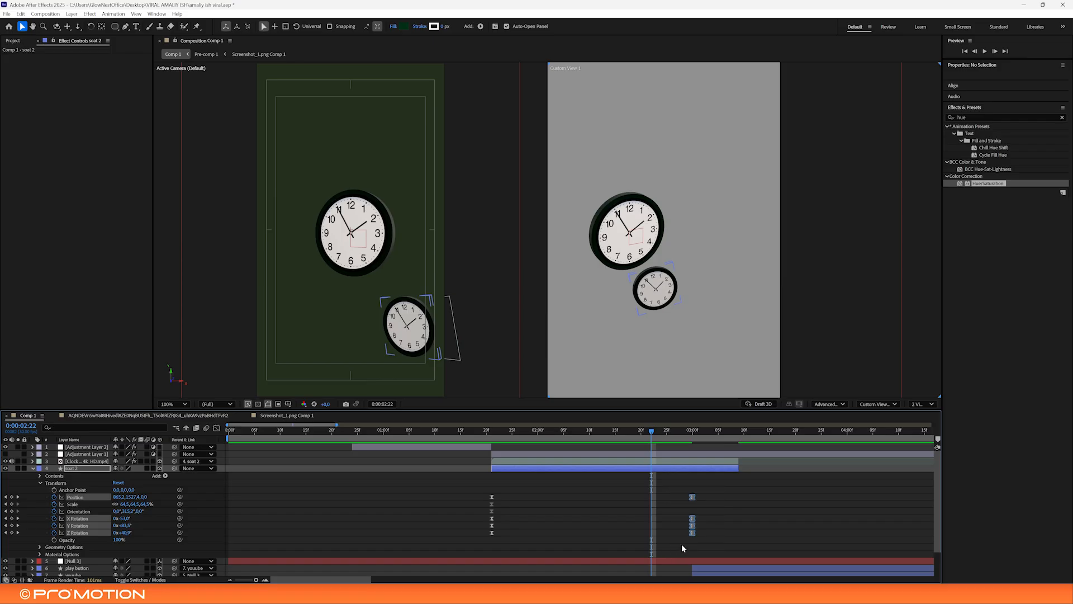
drag(693, 538, 722, 537)
scroll(735, 533, down, 1)
key(space)
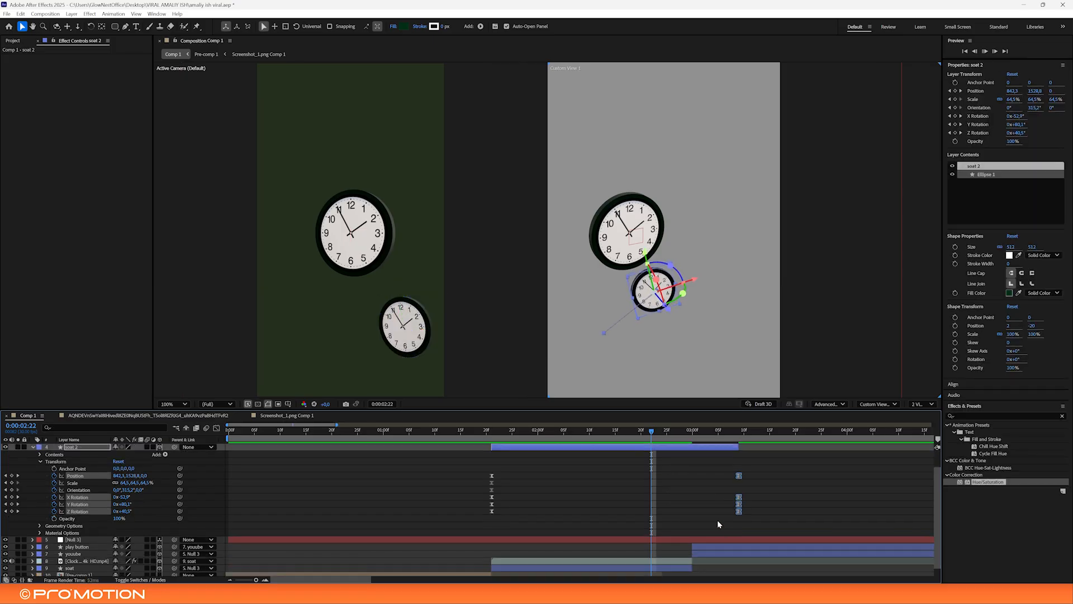
drag(513, 433, 475, 434)
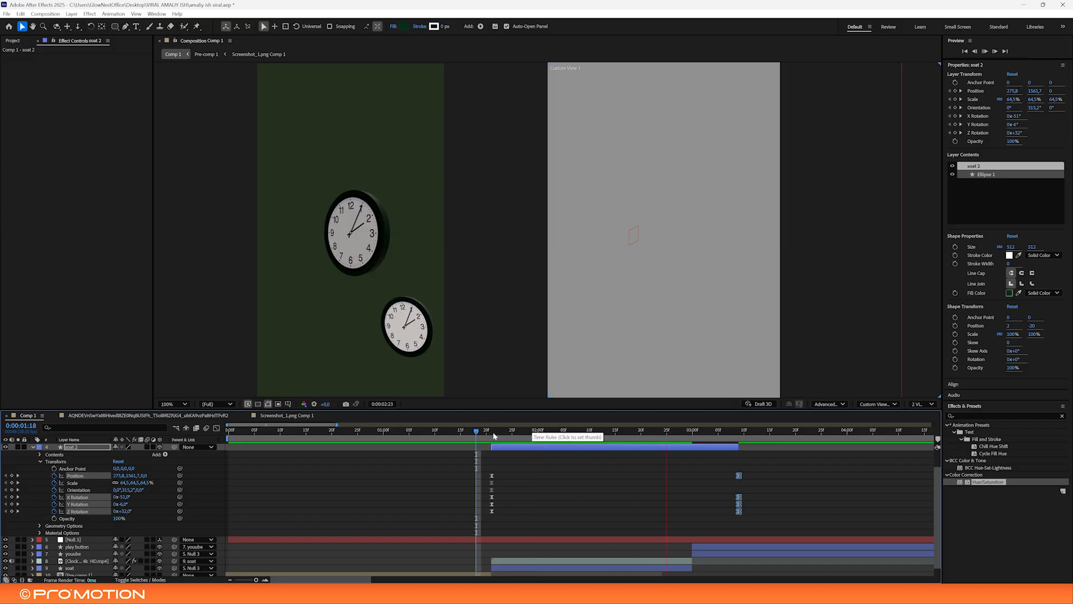
Bring the reference video from its own composition into Comp 1, placing it directly above the soat 2 layer
click(495, 437)
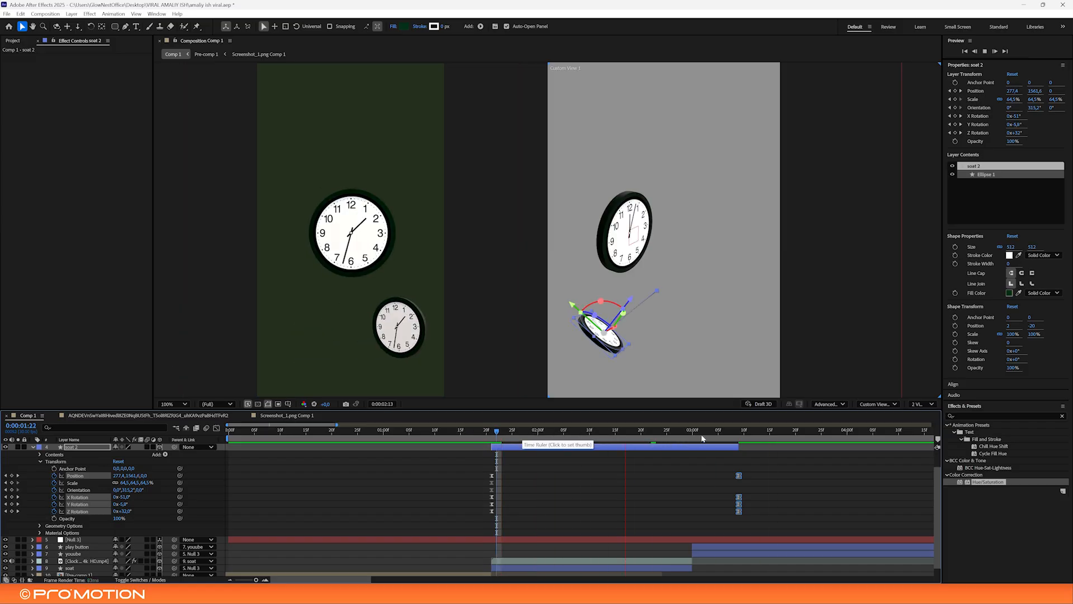
click(221, 416)
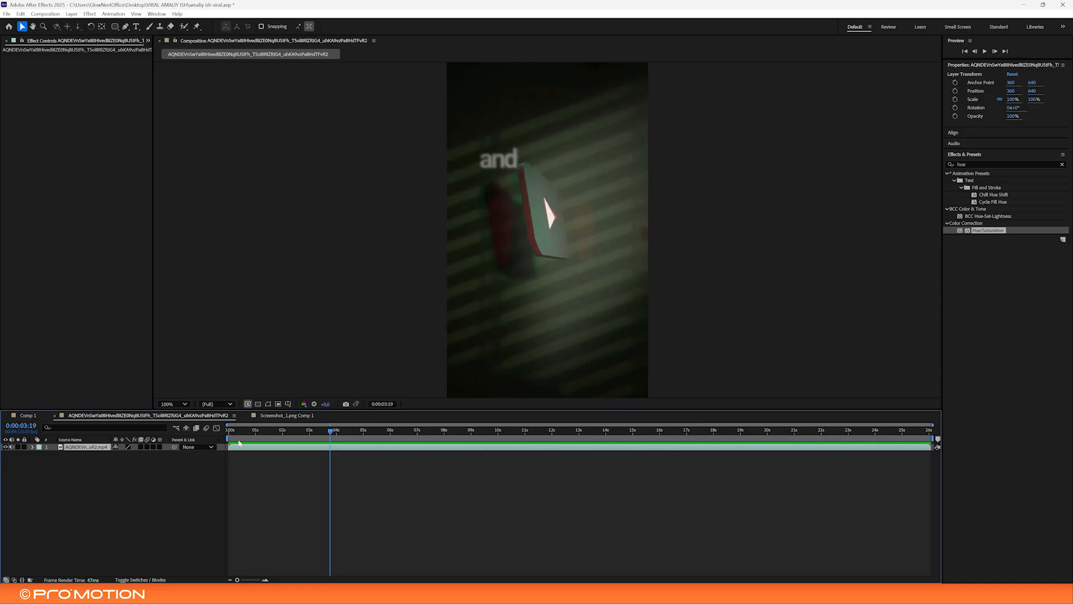
click(23, 416)
Move soat 2's starting transform keyframes to 0:00:02:01, previewing the motion against the reference video
drag(313, 437, 592, 439)
drag(513, 480, 569, 519)
click(501, 439)
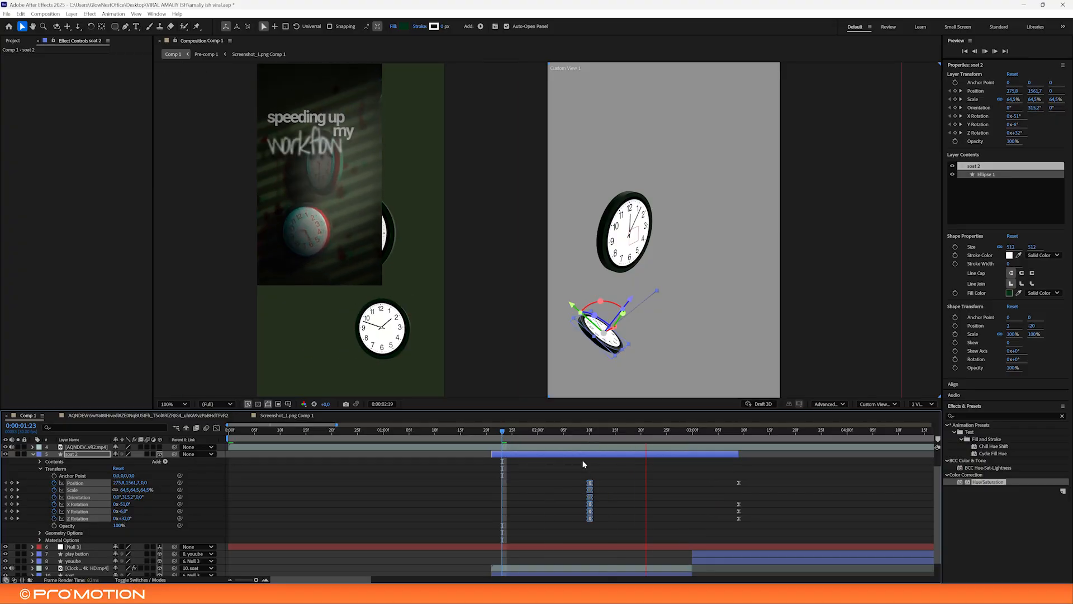
drag(591, 484, 559, 484)
key(space)
key(space)
click(549, 432)
key(space)
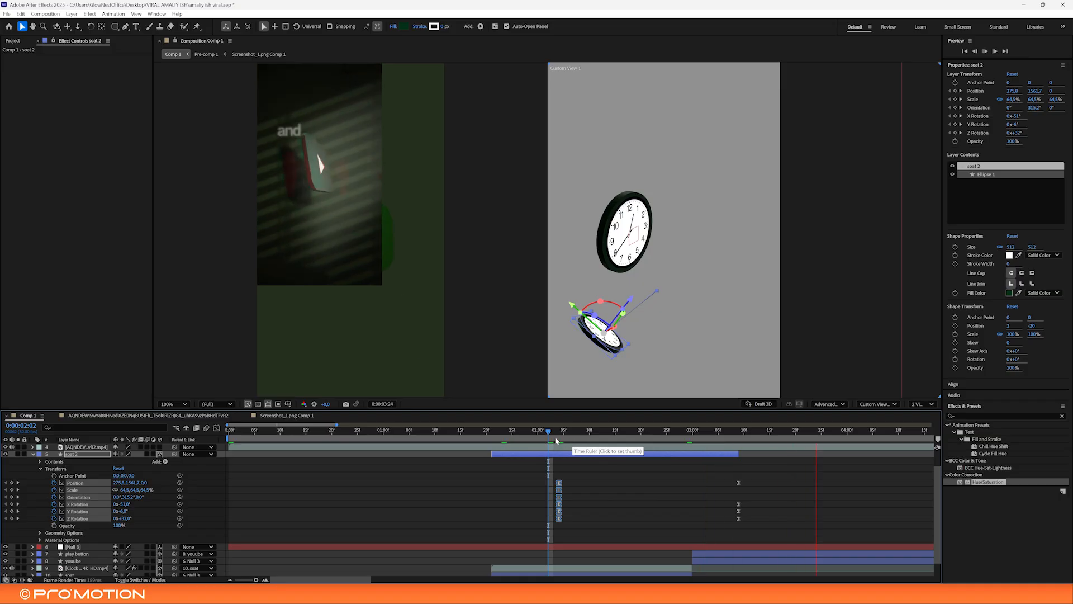
click(556, 441)
key(space)
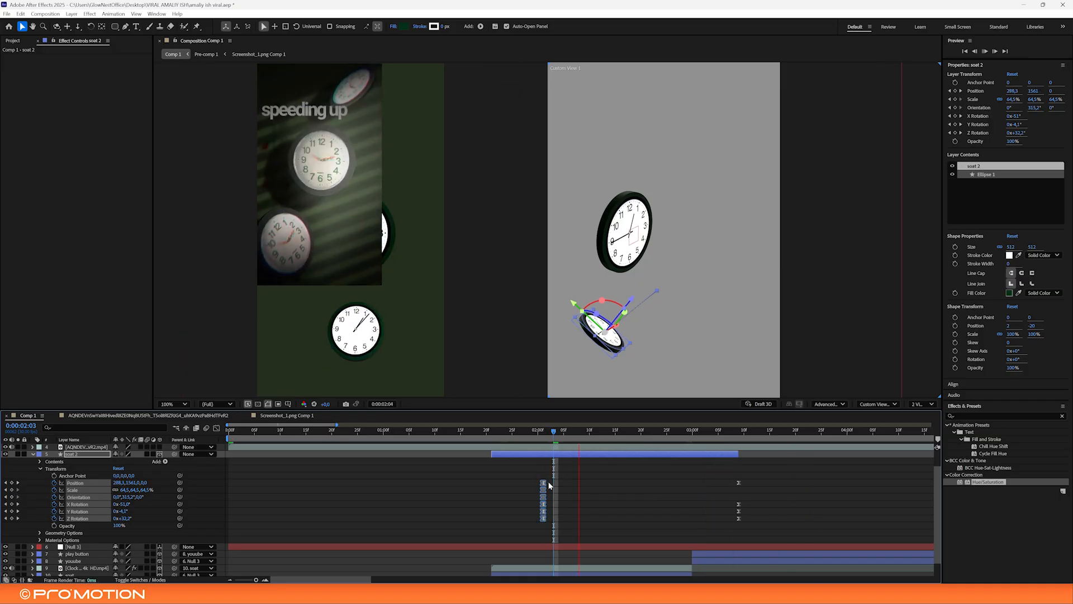
click(532, 432)
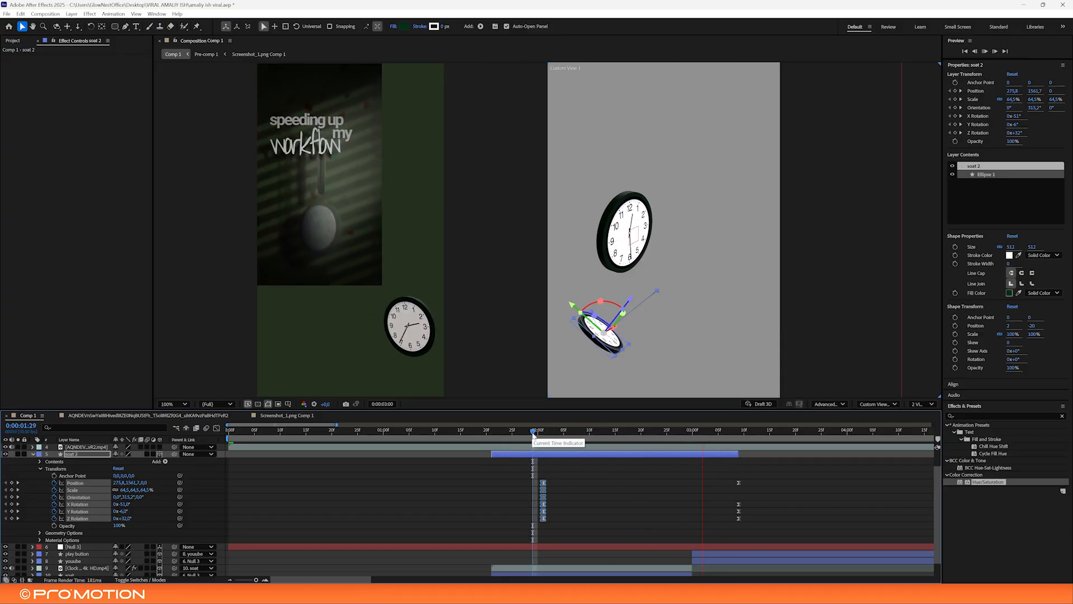
key(space)
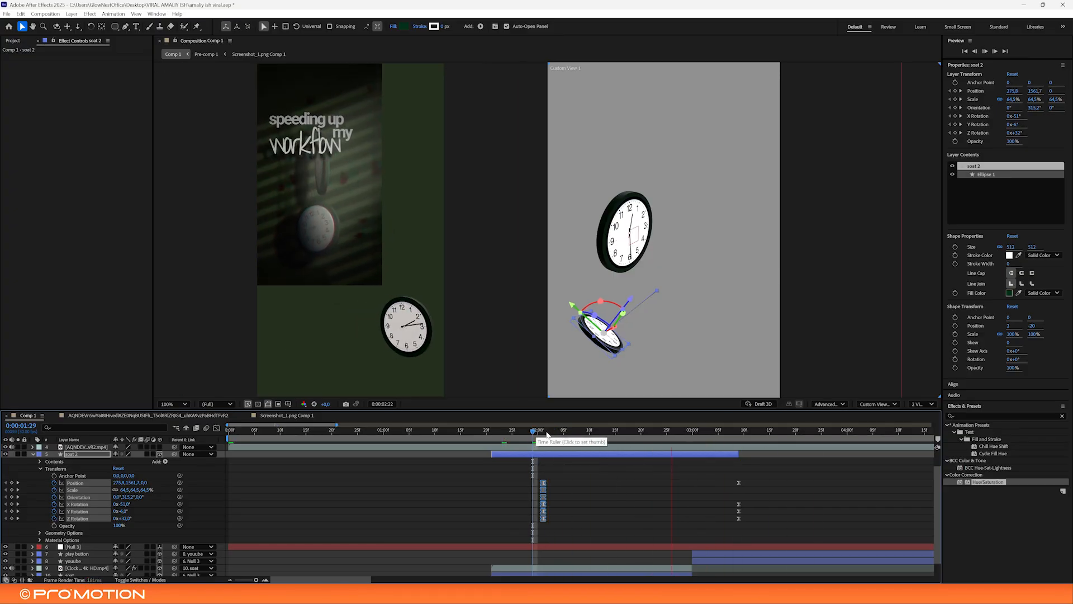
Move soat 2's ending keyframes to about 0:00:03:14 and extend soat 2 and its clock video layer to that time
click(619, 440)
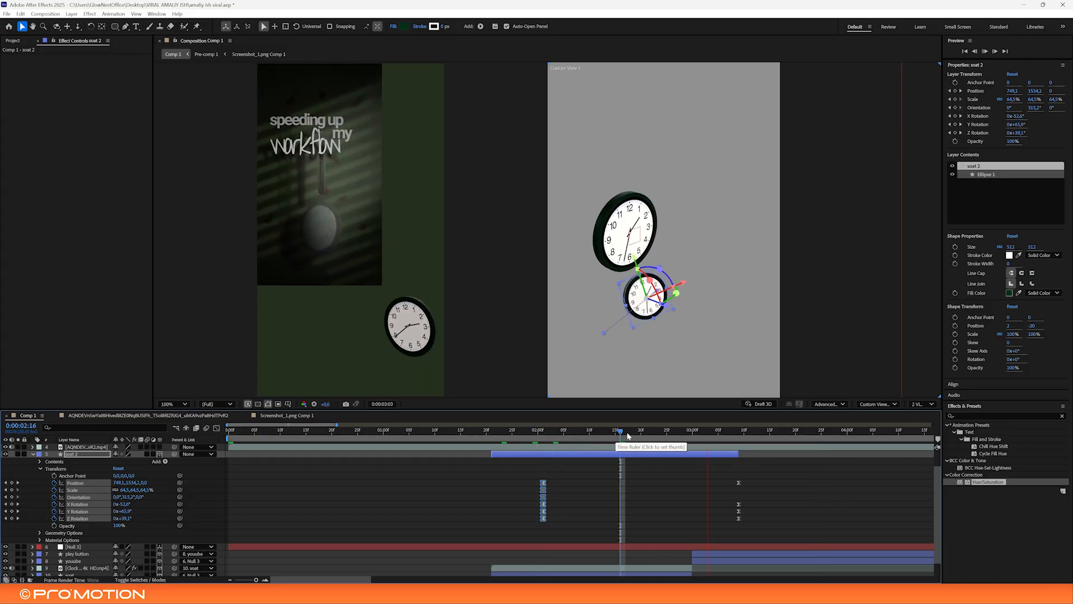
click(643, 438)
drag(760, 470, 763, 510)
scroll(758, 497, up, 1)
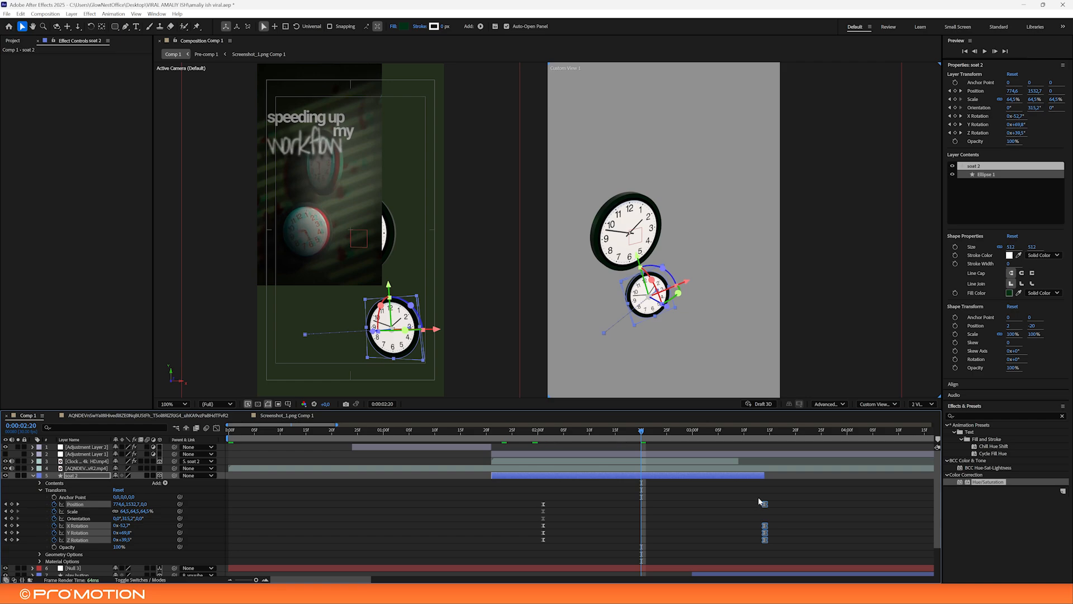
click(752, 461)
key(space)
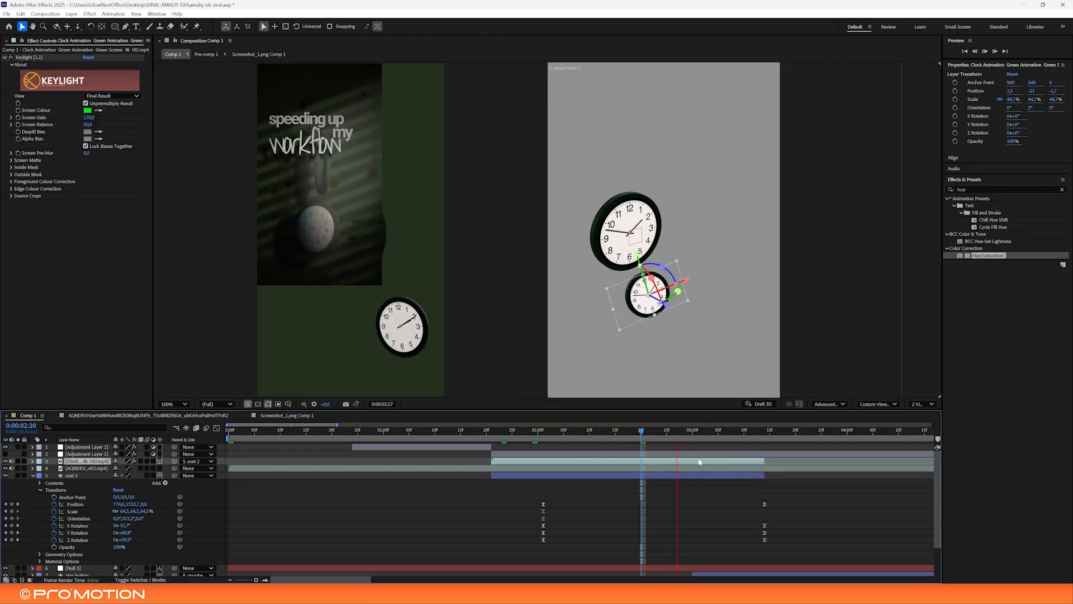
click(544, 433)
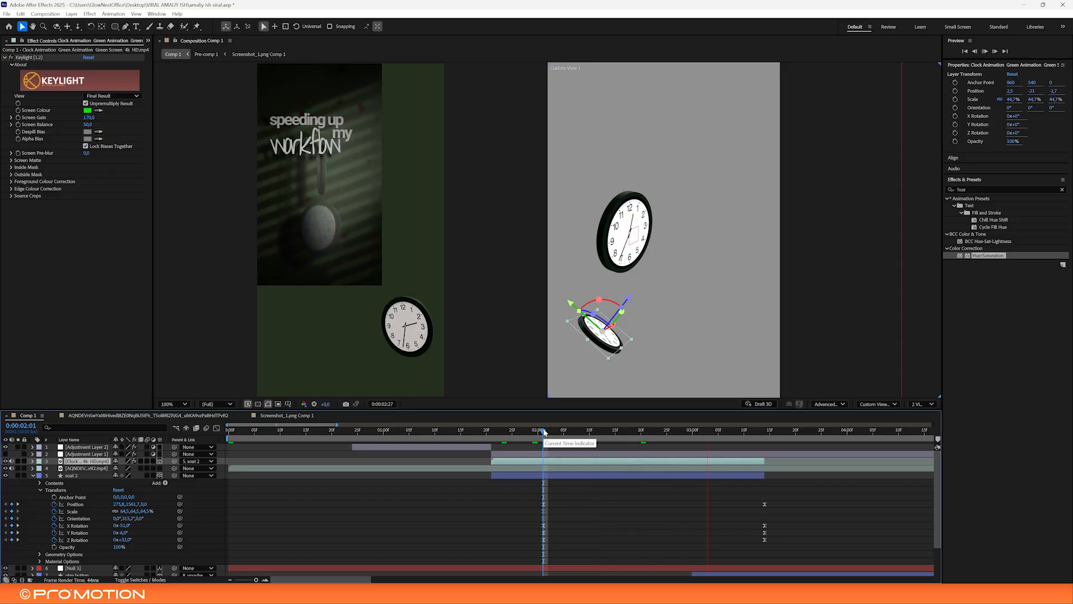
key(space)
Collapse soat 2's properties and hide the reference video layer with the current time at 0:00:02:22
drag(544, 432, 647, 437)
click(643, 497)
key(u)
key(u)
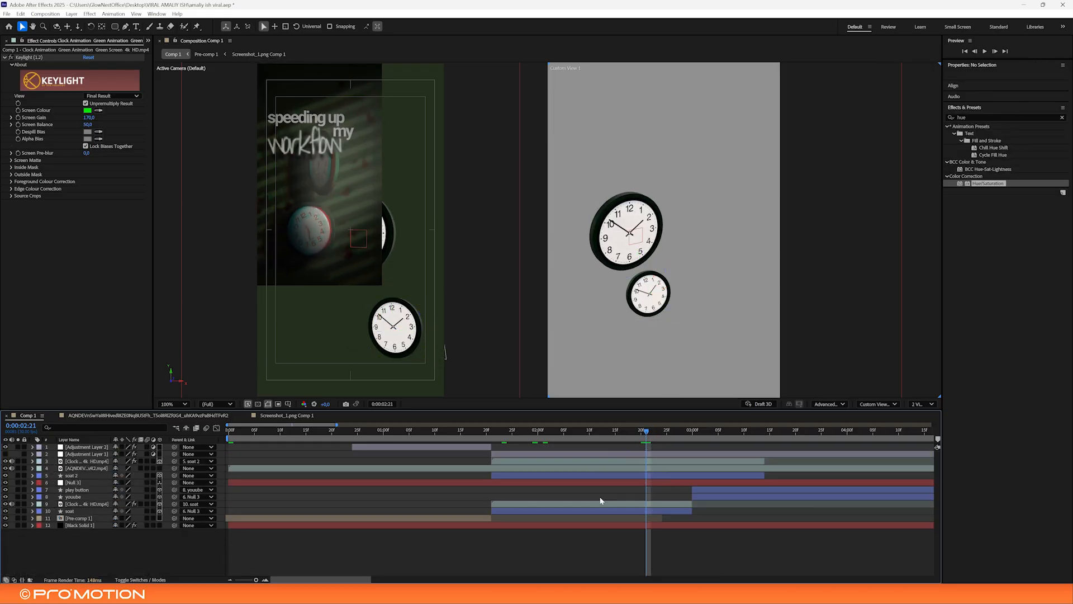
click(651, 434)
click(329, 210)
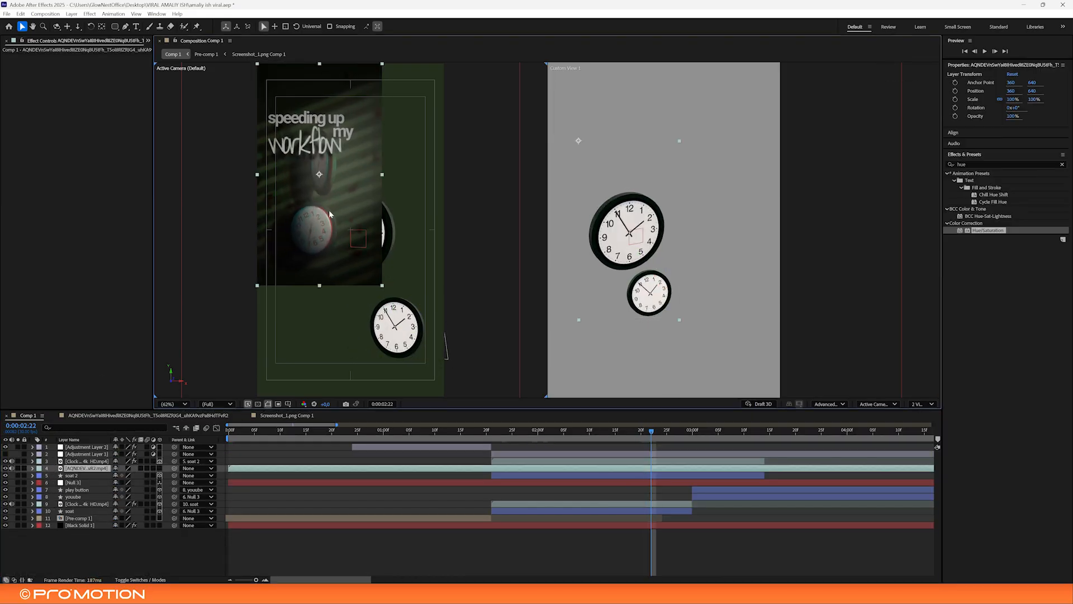
click(5, 468)
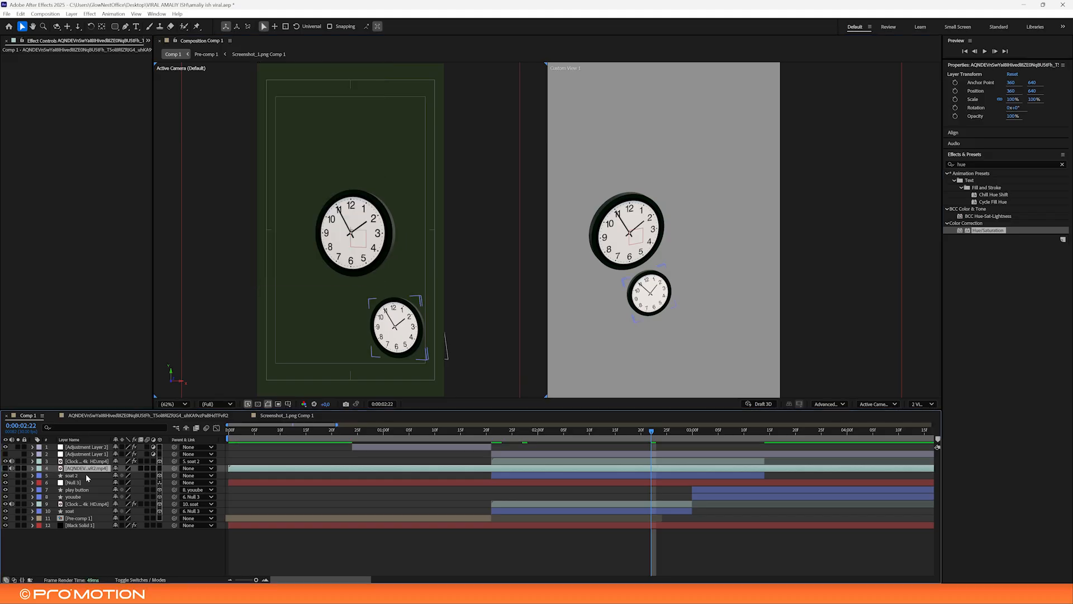
Duplicate the soat 2 layer together with the clock video layer parented to it
click(72, 476)
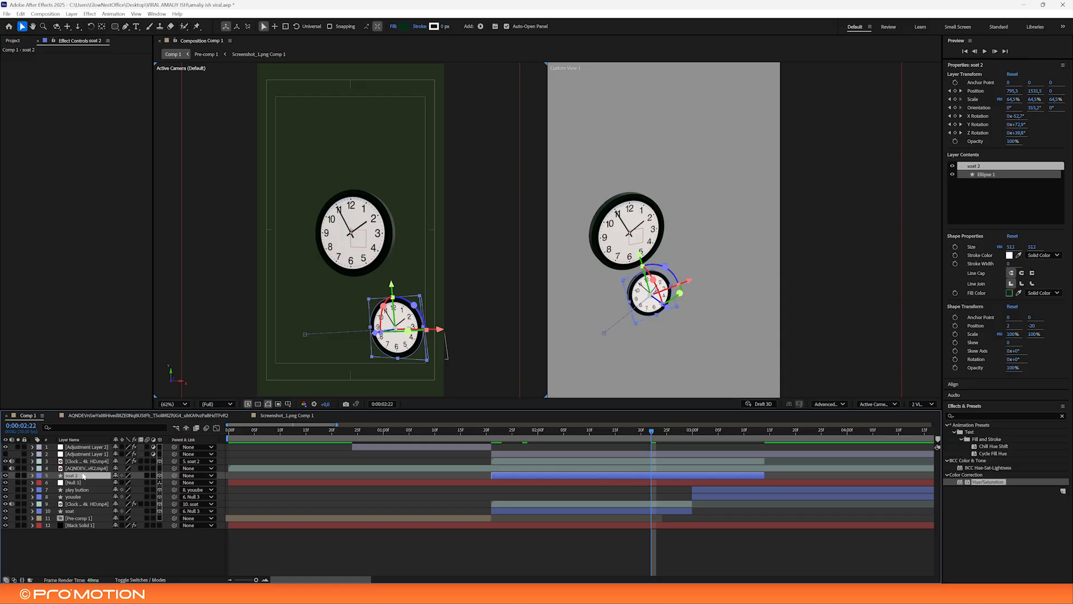
ctrl+click(86, 462)
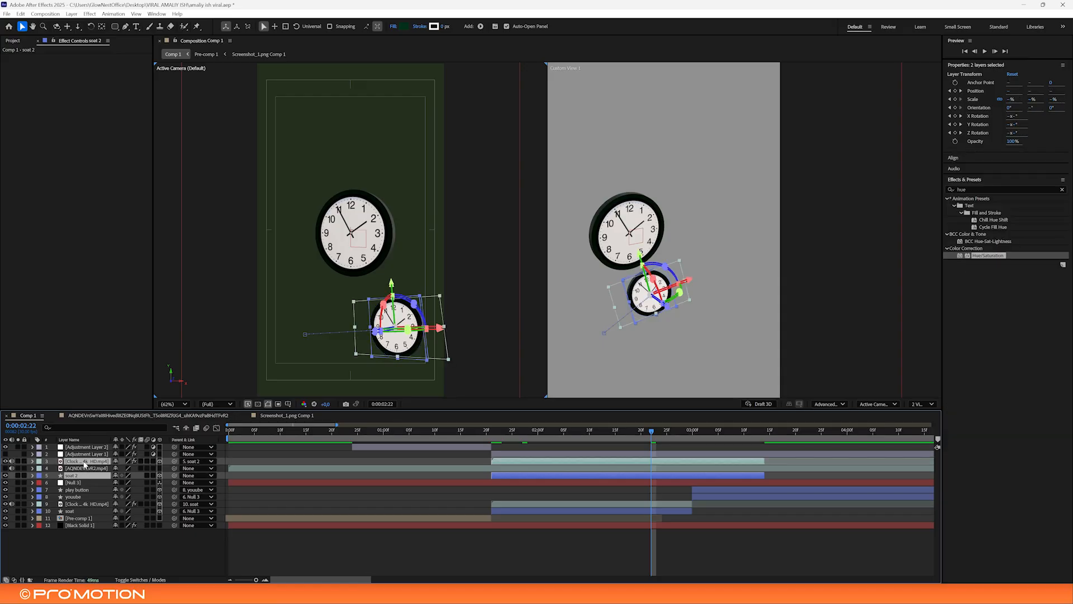
key(slash)
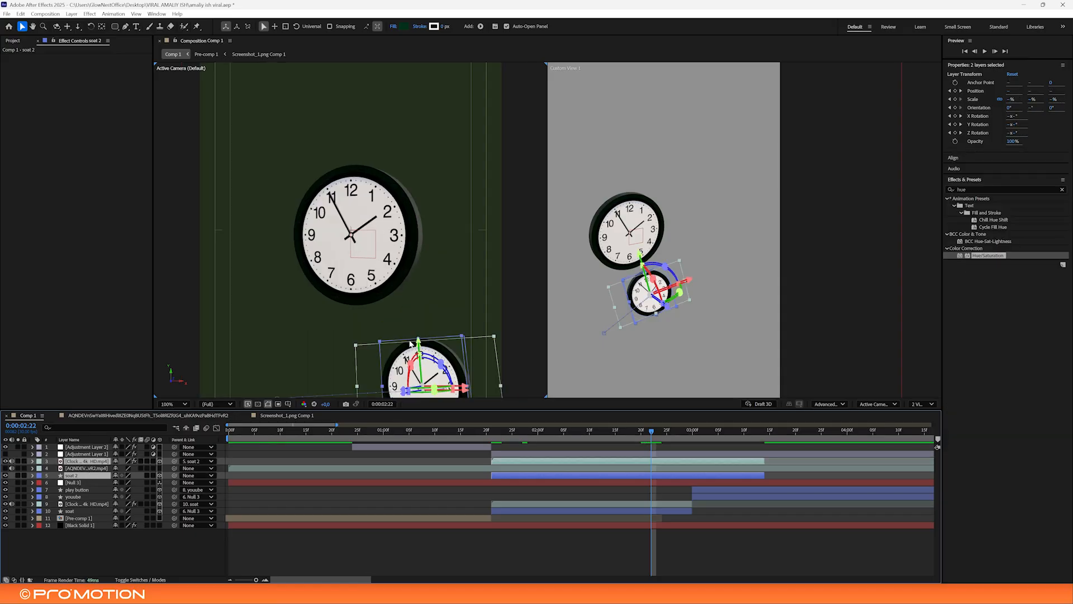
key(comma)
key(comma)
key(ctrl+d)
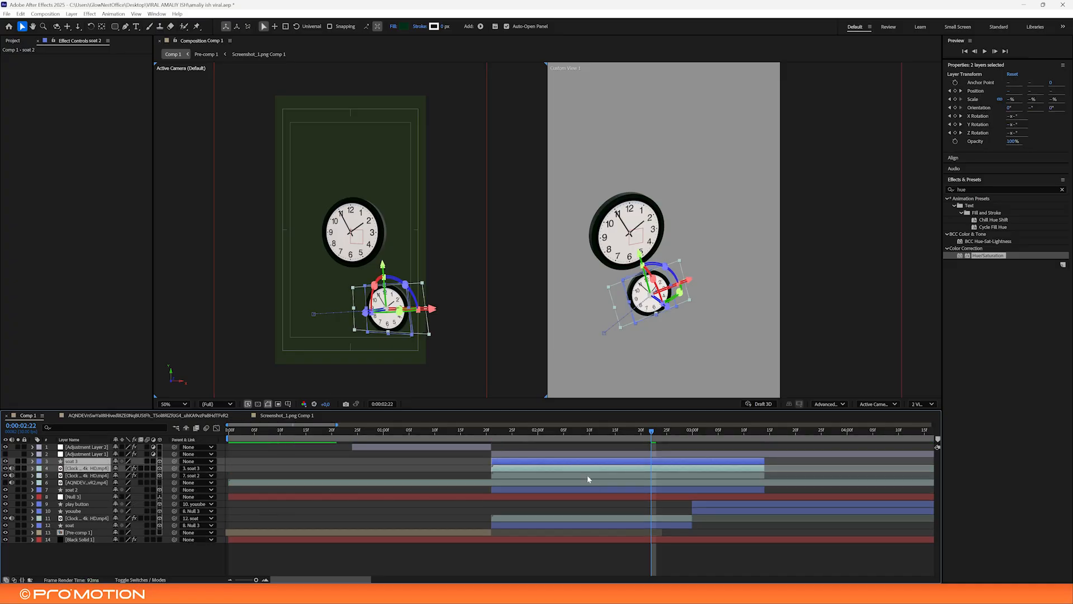
Reveal the soat 3 layer's animated properties and delete all of their keyframes
key(u)
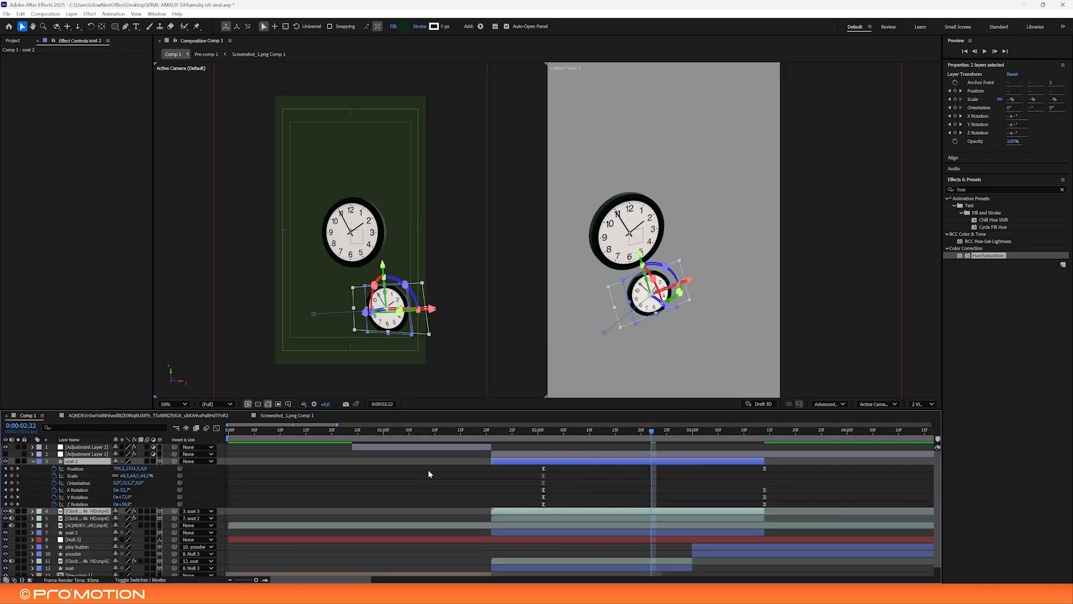
drag(801, 470, 510, 512)
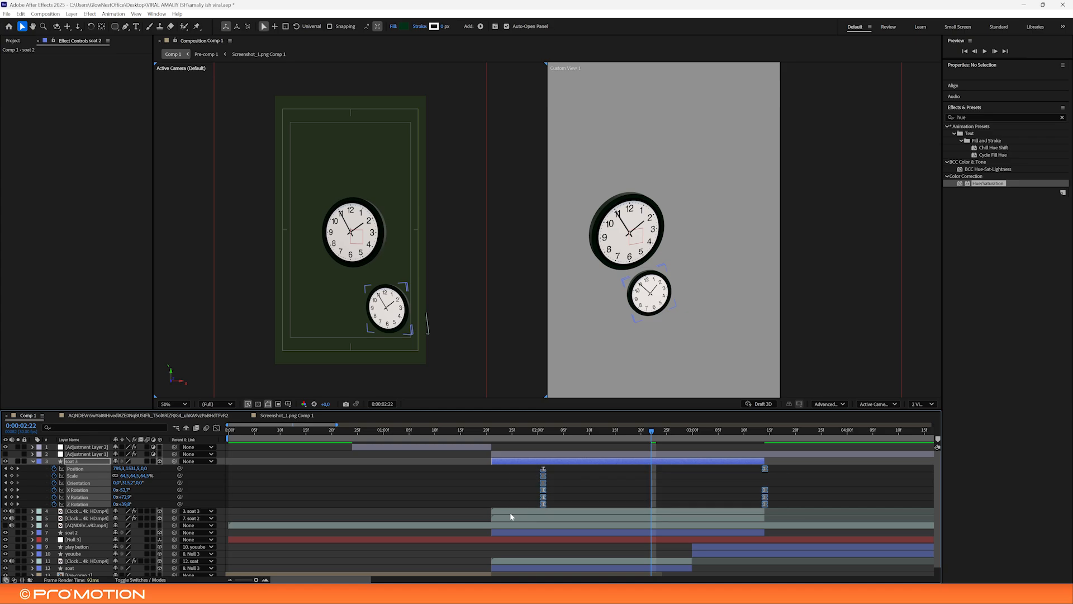
key(Delete)
click(260, 505)
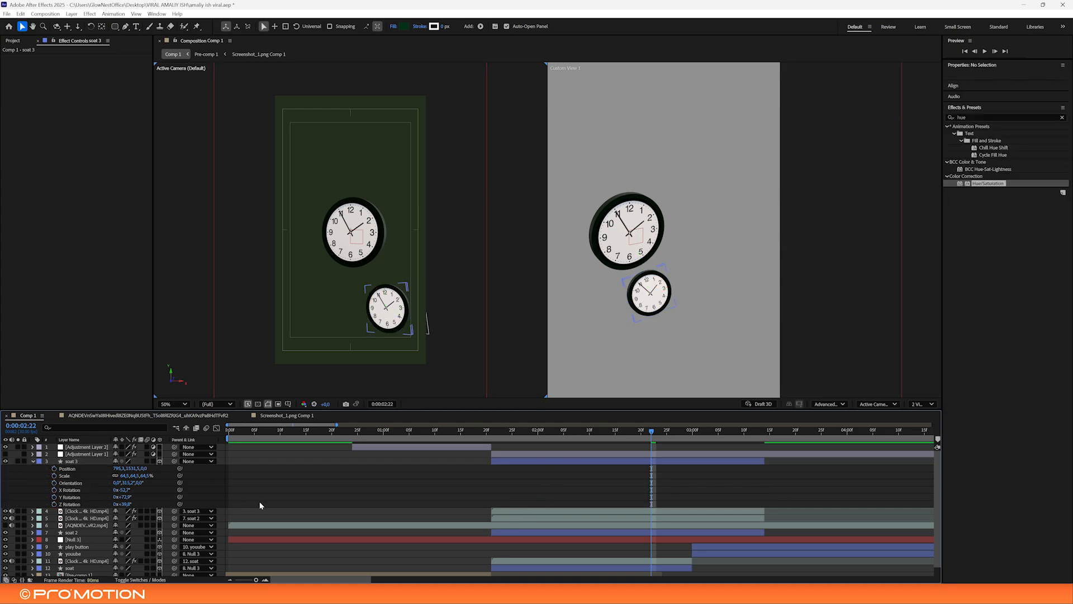
Show the reference video and, at 0:00:02:05, place soat 3 at about 432, 222, 389 with 78% scale and 13°, 328.1°, 9.5° orientation
click(72, 461)
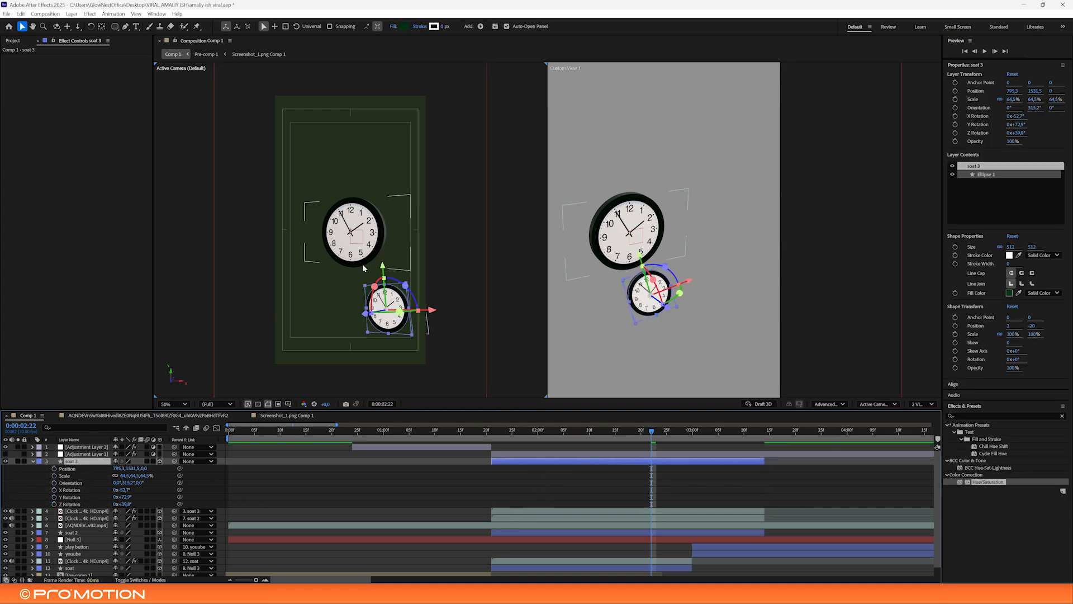
drag(386, 270, 384, 182)
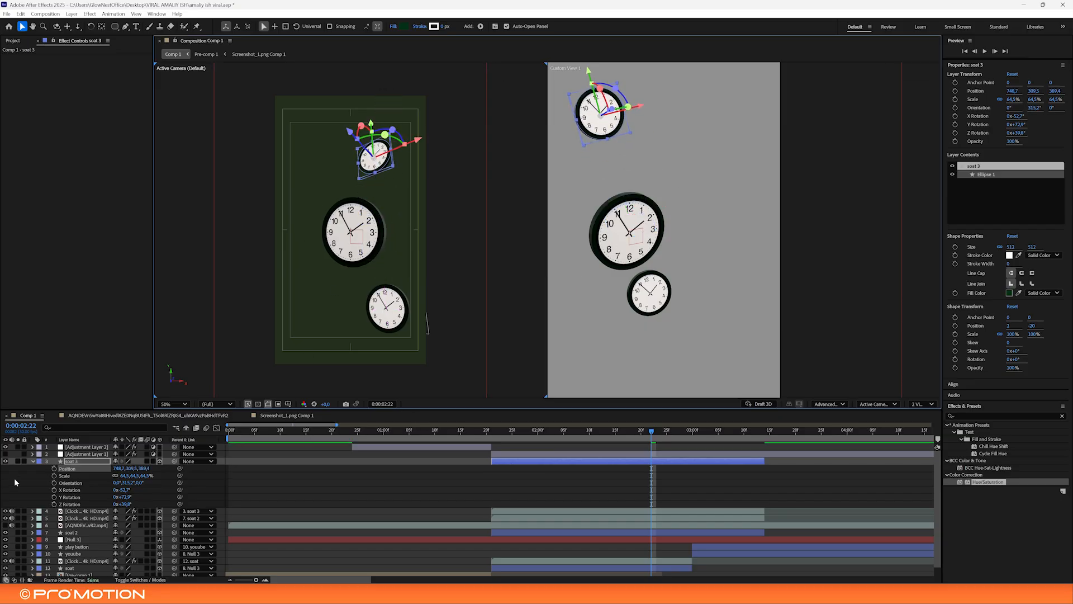
click(5, 526)
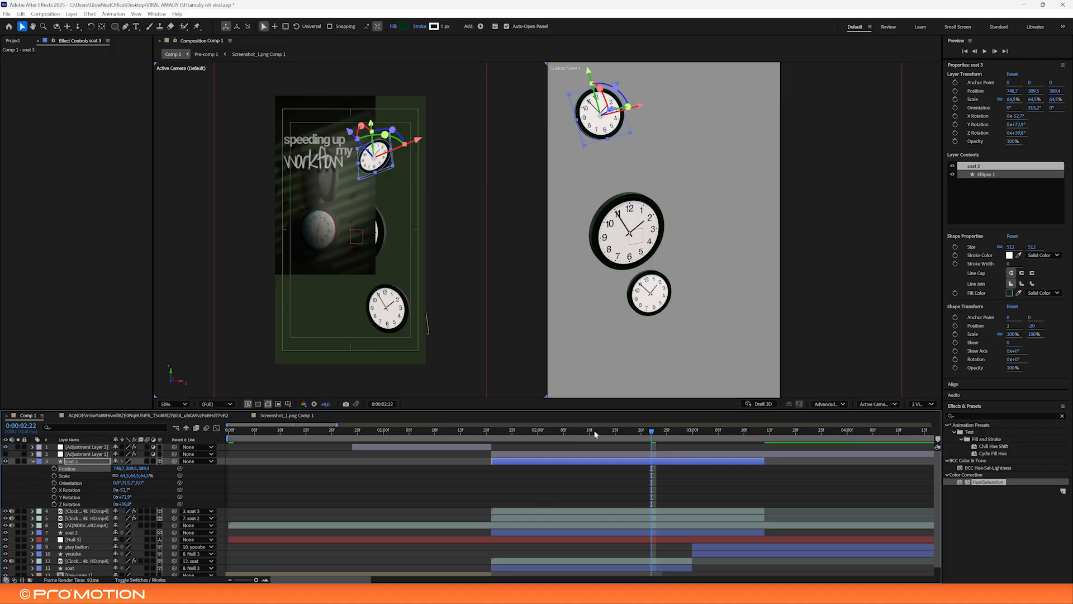
click(589, 432)
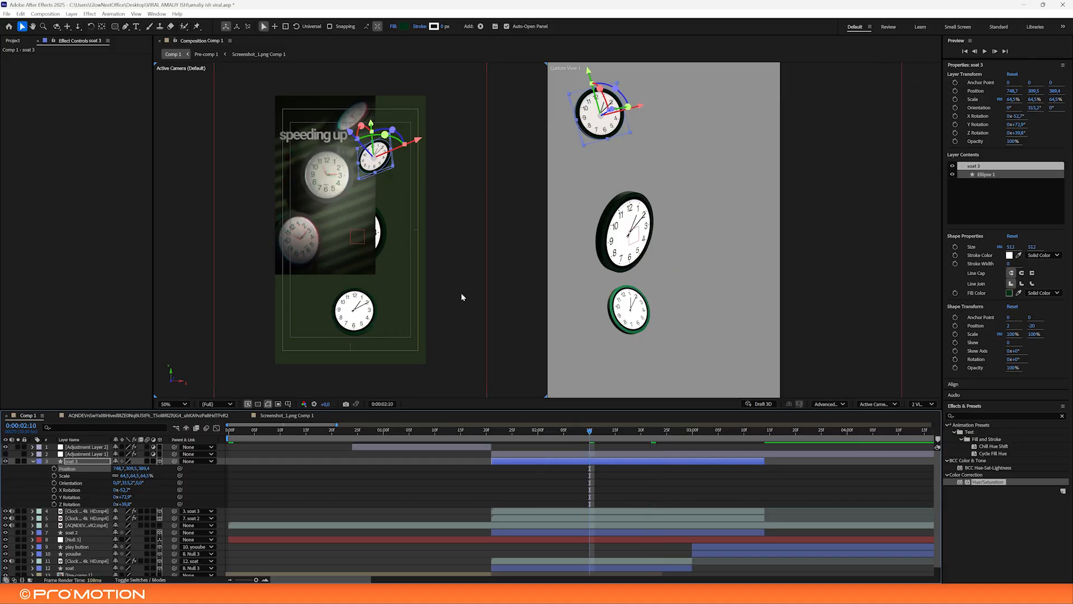
click(563, 432)
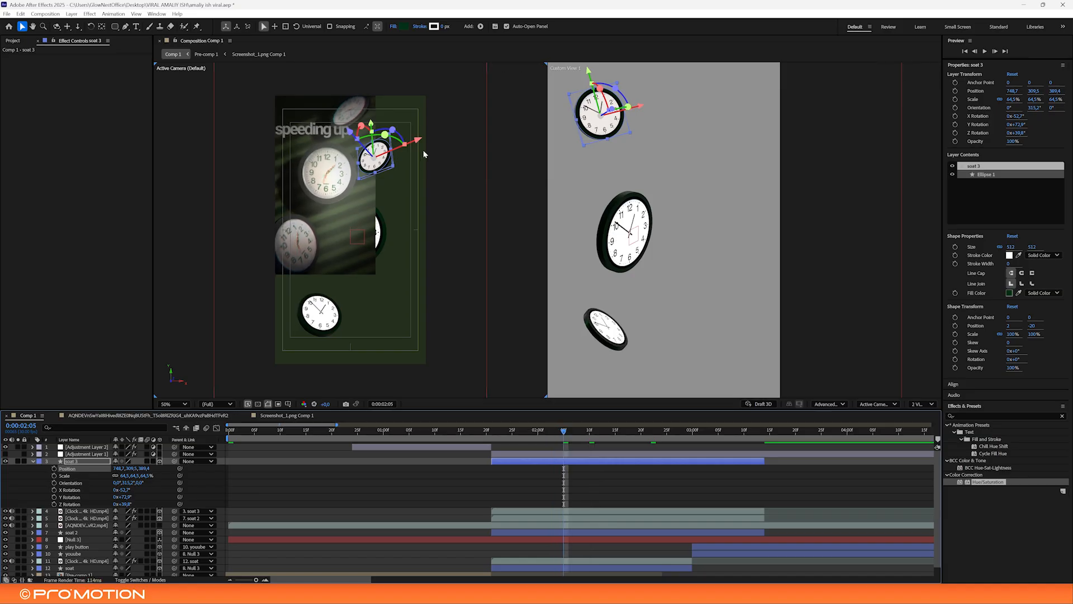
drag(399, 133, 338, 159)
Keyframe all of soat 3's listed transform properties at 0:00:02:05, and move the clock beyond the frame's right edge at 0:00:02:22
click(54, 469)
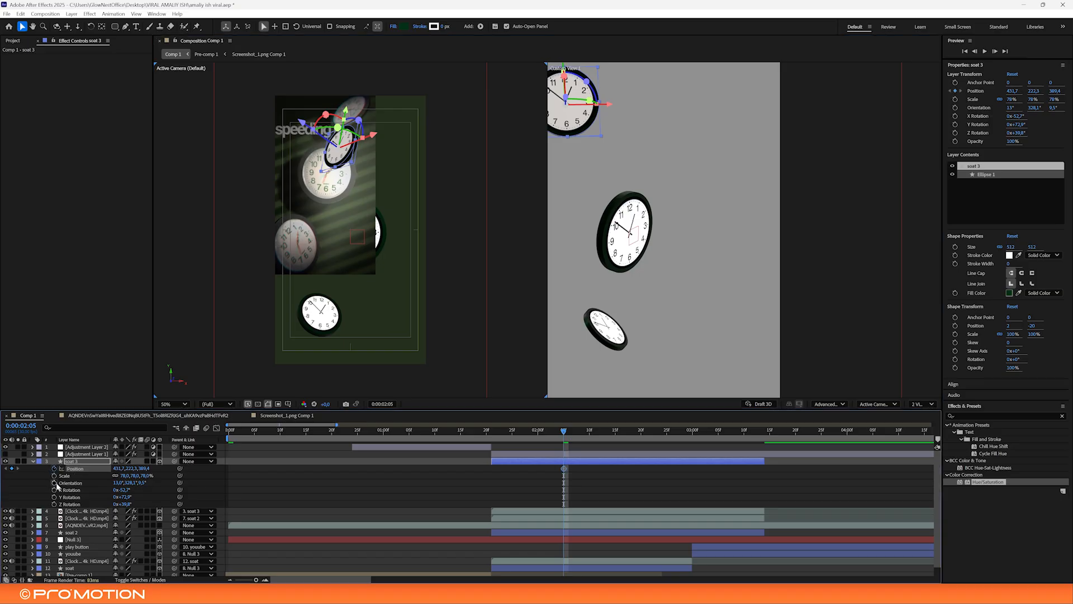
click(54, 503)
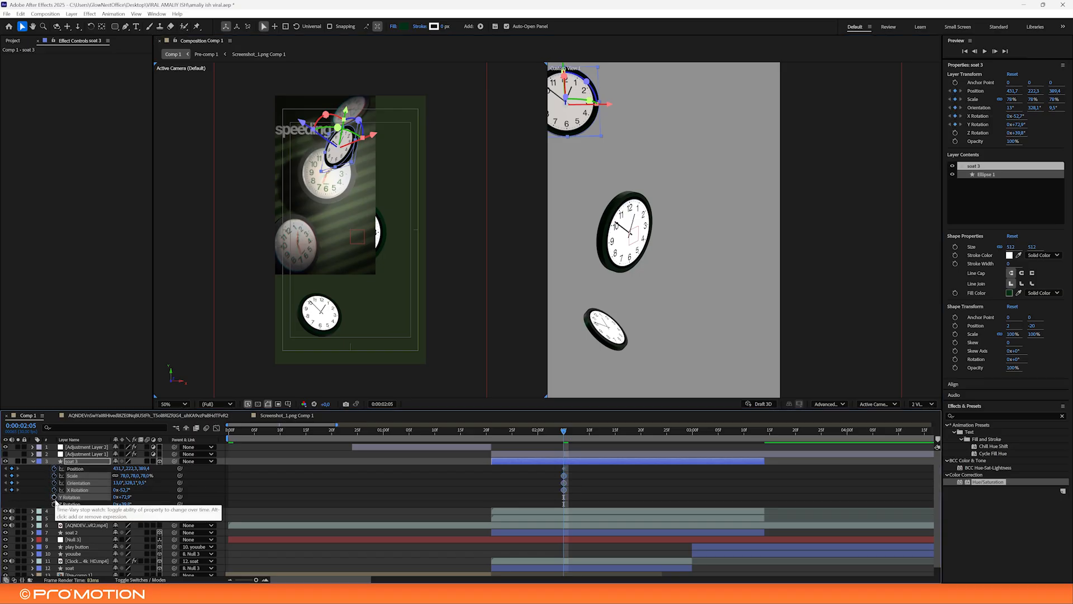
click(651, 430)
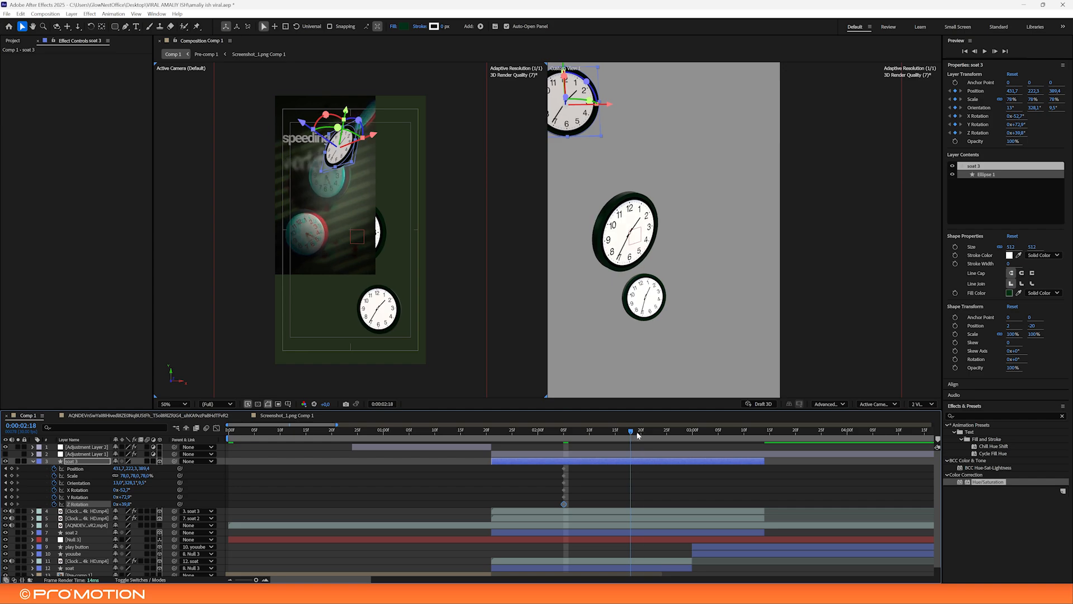
drag(378, 139, 472, 148)
click(652, 468)
Easy-ease soat 3's transform keyframes and shape the speed curve to build slowly and peak just before the last keyframe
drag(665, 476, 537, 509)
key(shift+F3)
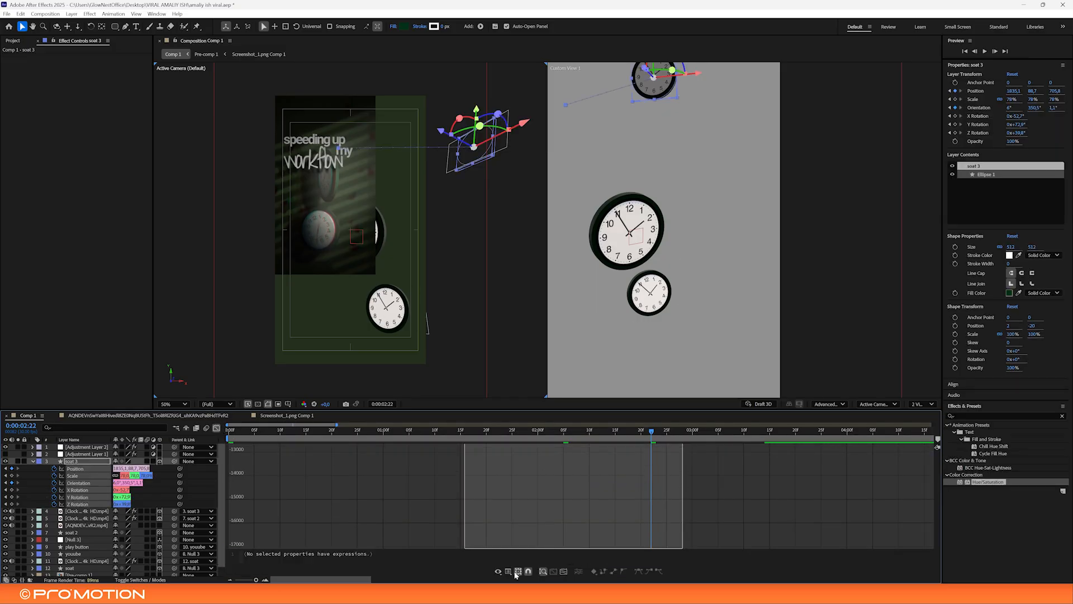
drag(577, 540, 624, 540)
click(567, 433)
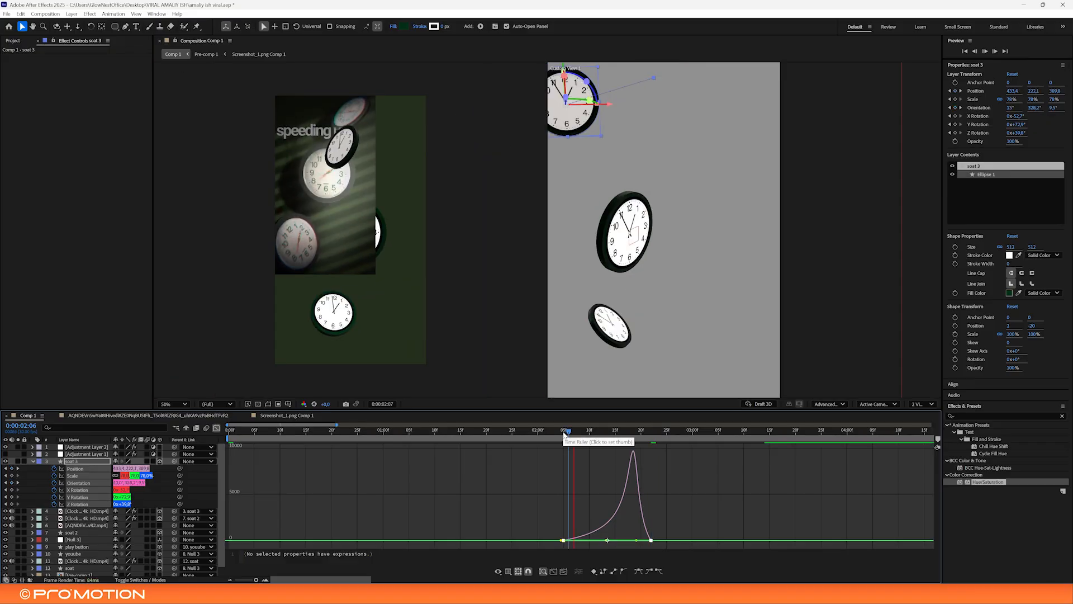
click(542, 434)
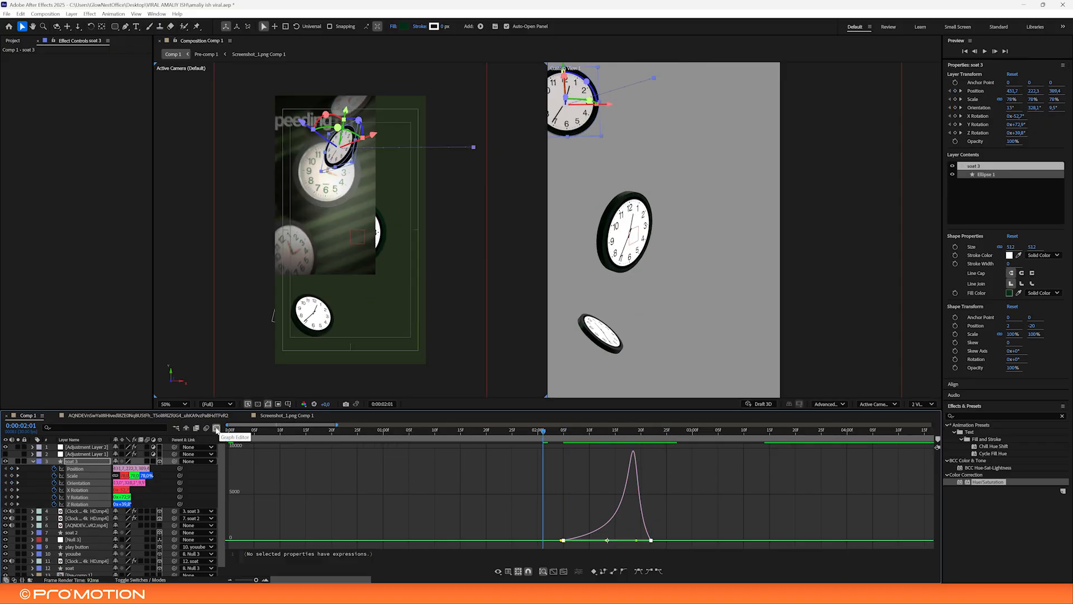
Close the Graph Editor and retime soat 3's starting keyframes to about 0:00:01:29 and its ending Position and Orientation keyframes to about 0:00:02:25
click(217, 429)
drag(669, 469, 646, 491)
drag(651, 484, 703, 487)
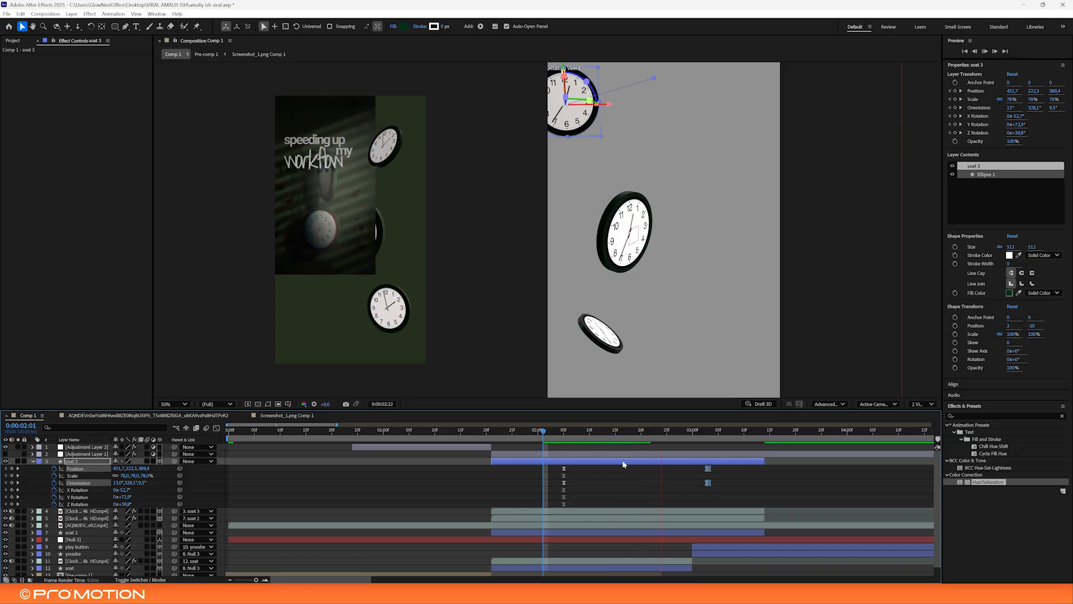
click(539, 434)
drag(580, 466, 532, 499)
key(space)
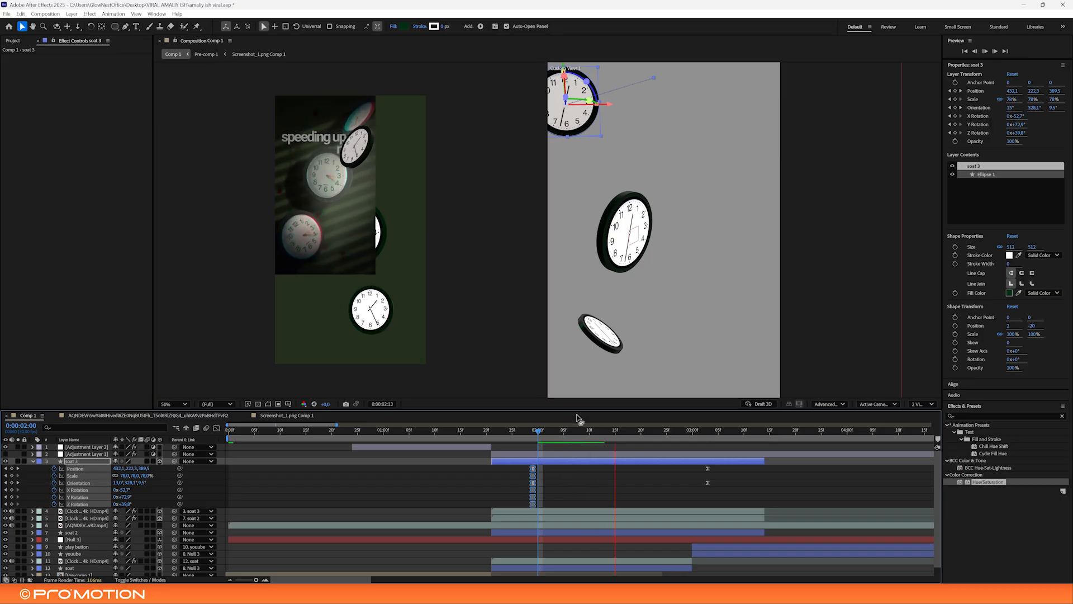
drag(726, 472, 603, 479)
click(436, 430)
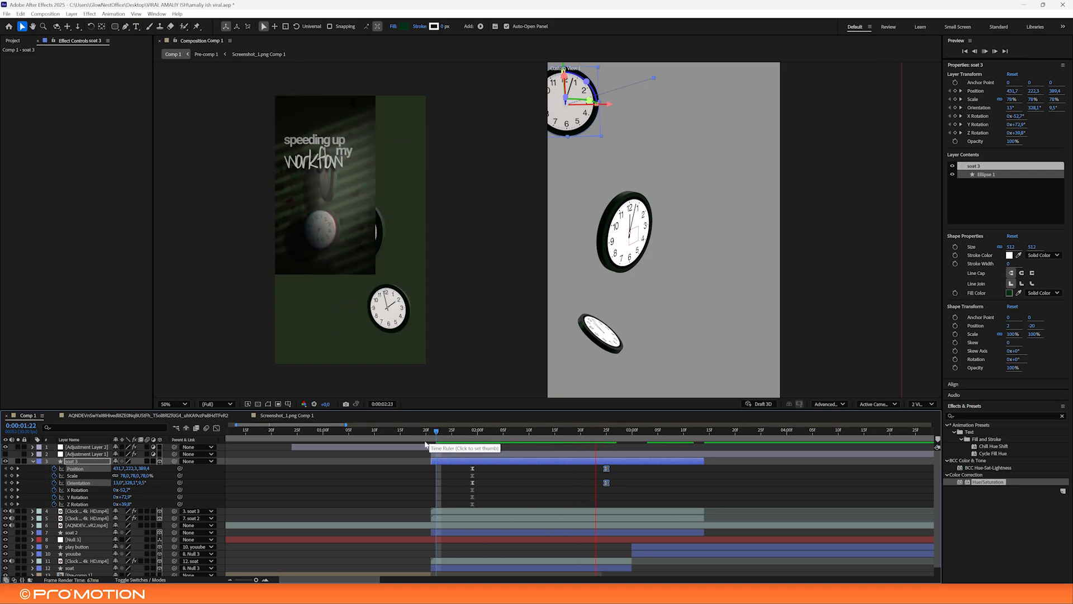
Collapse soat 3's properties, hide the reference video layer and preview the clock animation from 0:00:01:20
click(457, 431)
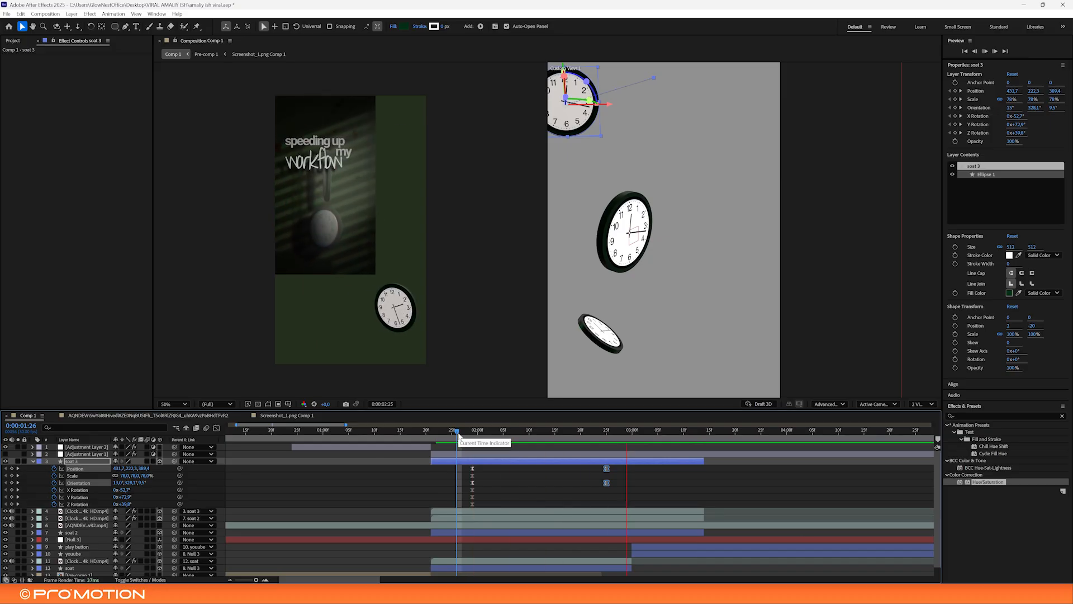
key(space)
key(space)
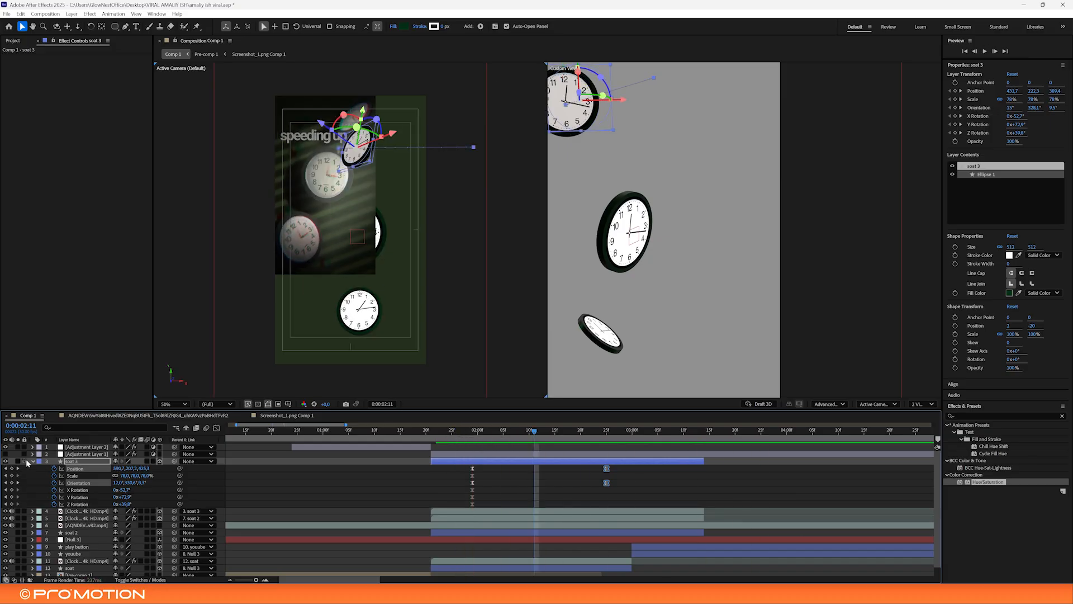
click(33, 461)
click(84, 481)
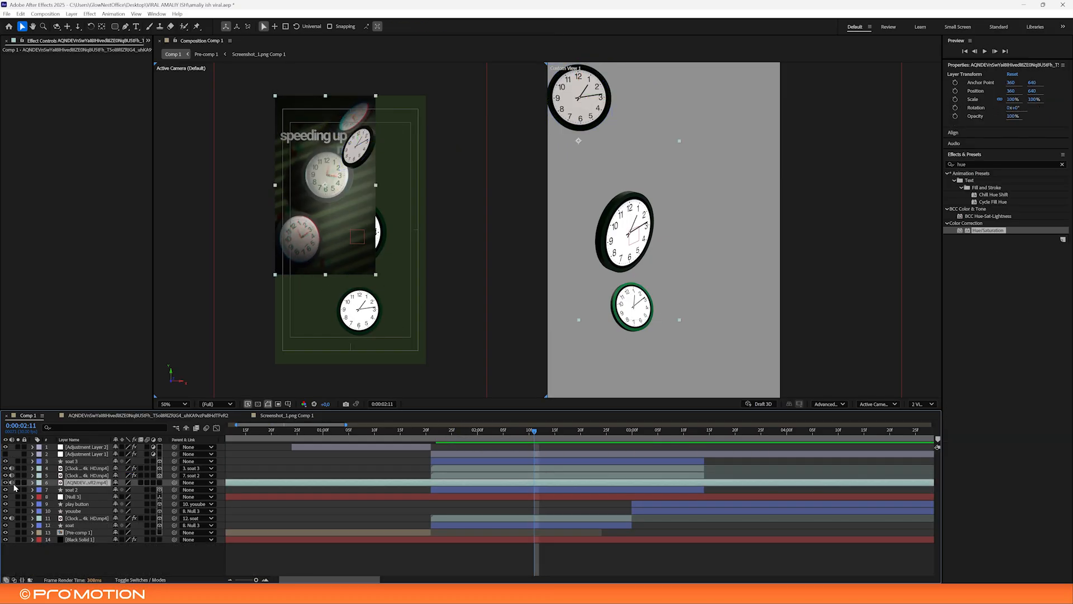
click(5, 482)
click(428, 429)
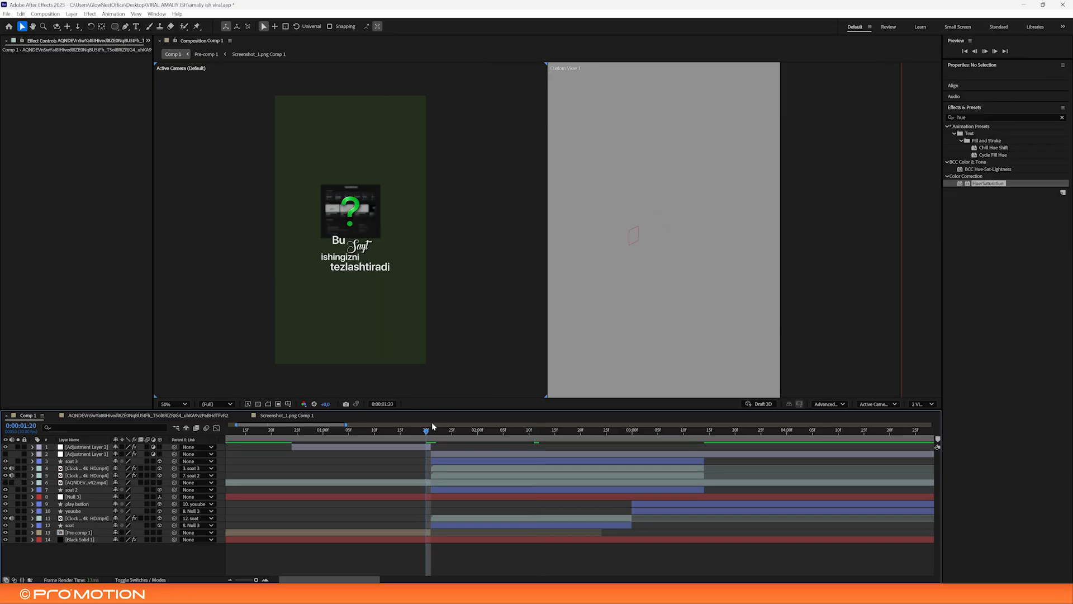
key(space)
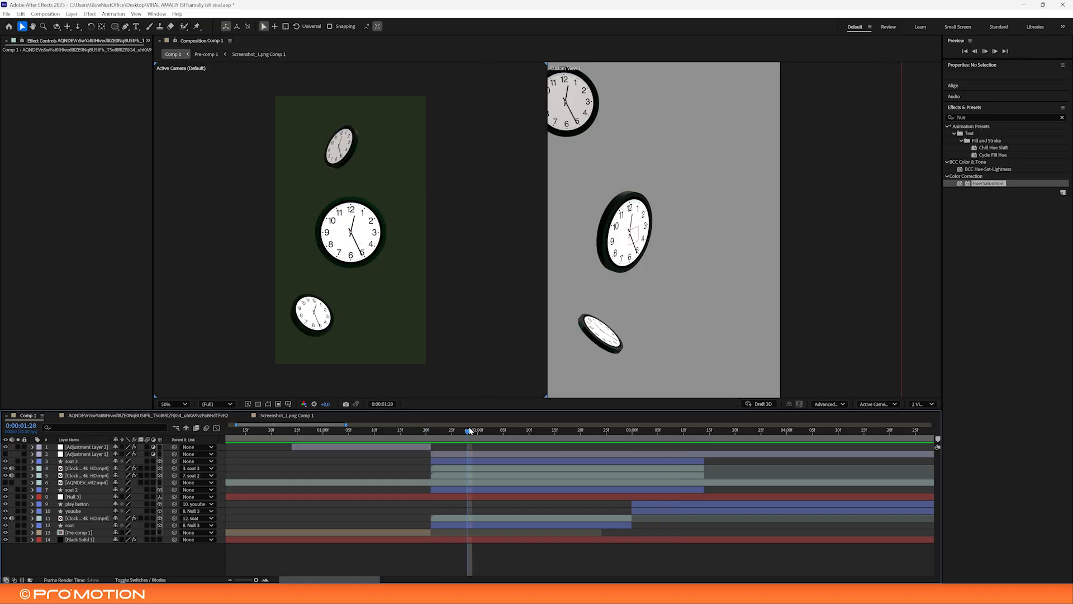
key(space)
Pre-compose soat 2 with its clock footage layer as Pre-comp 2, moving all attributes into the new composition
drag(474, 433, 596, 436)
click(392, 302)
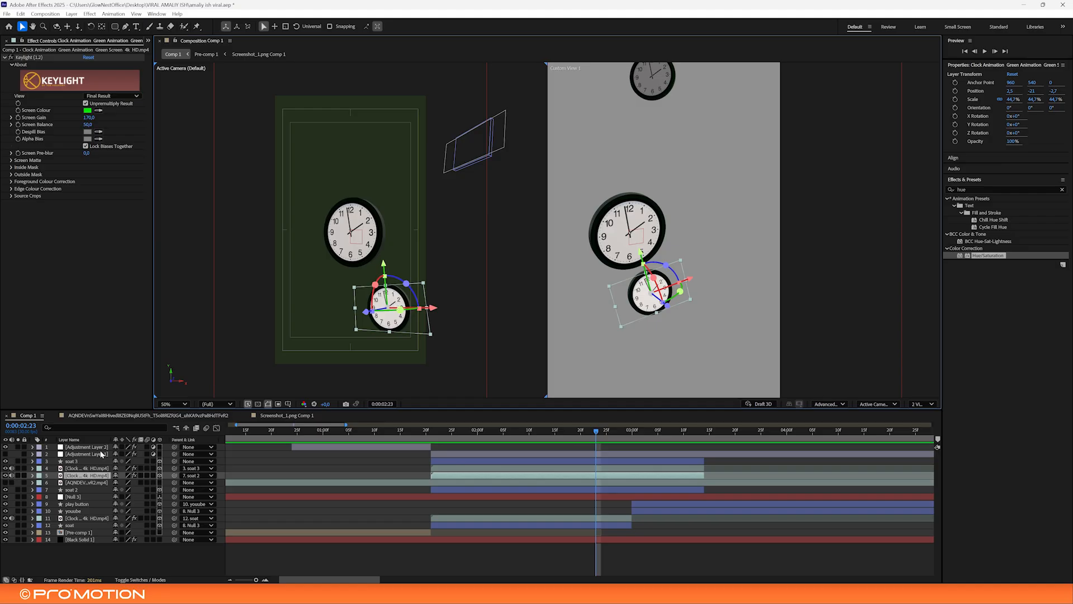
ctrl+click(73, 491)
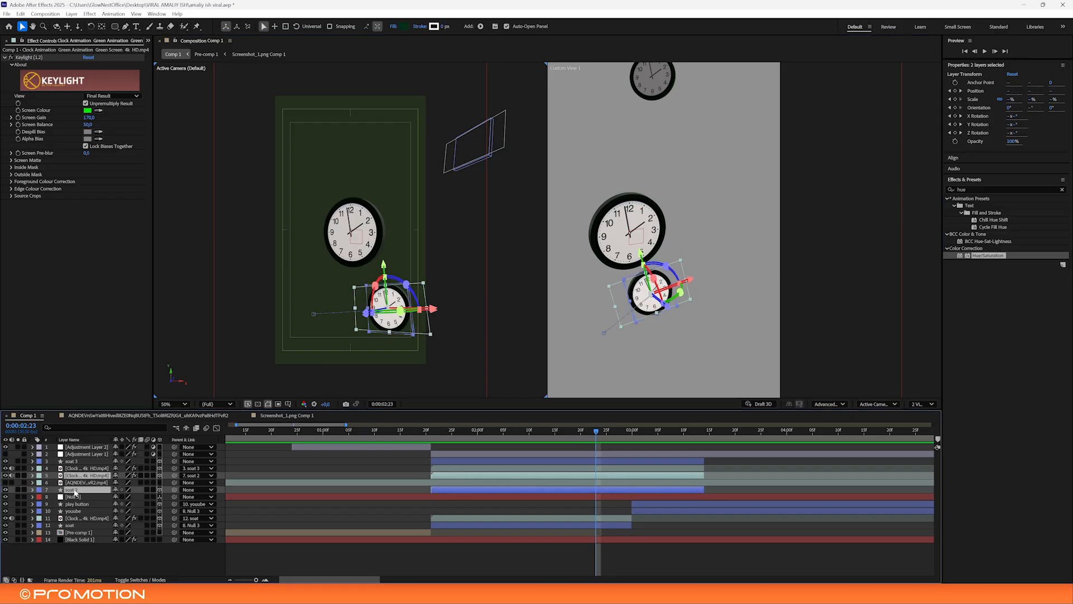
right_click(78, 492)
click(111, 421)
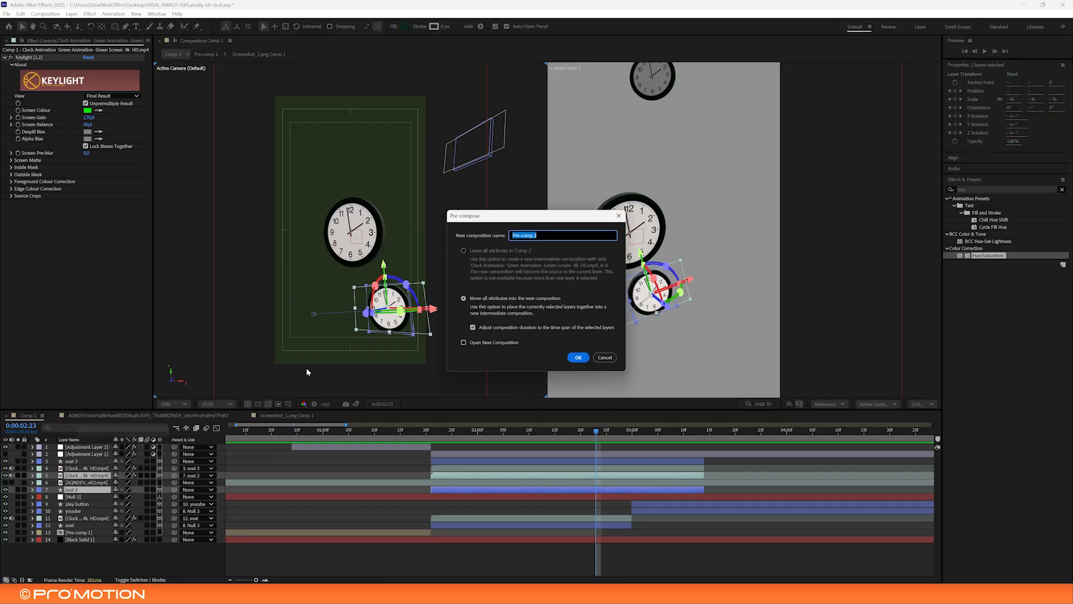
click(576, 358)
Apply Gaussian Blur to Pre-comp 2 and animate its Blurriness from 0 at 0:00:02:23 to about 30.8 at 0:00:02:29
drag(549, 429, 596, 427)
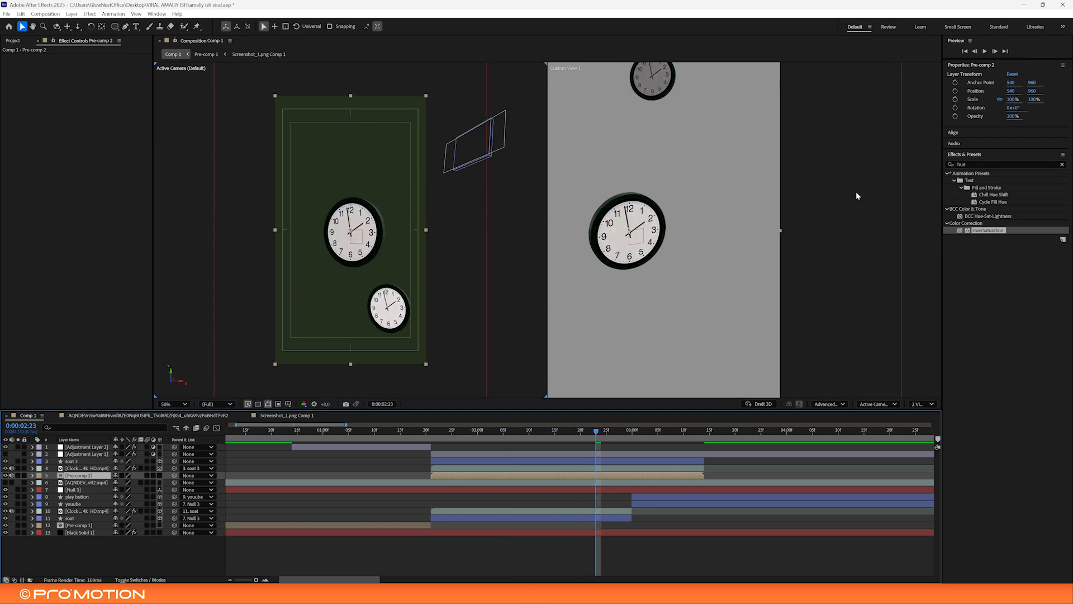
key(ctrl+space)
text(GAUS)
click(791, 224)
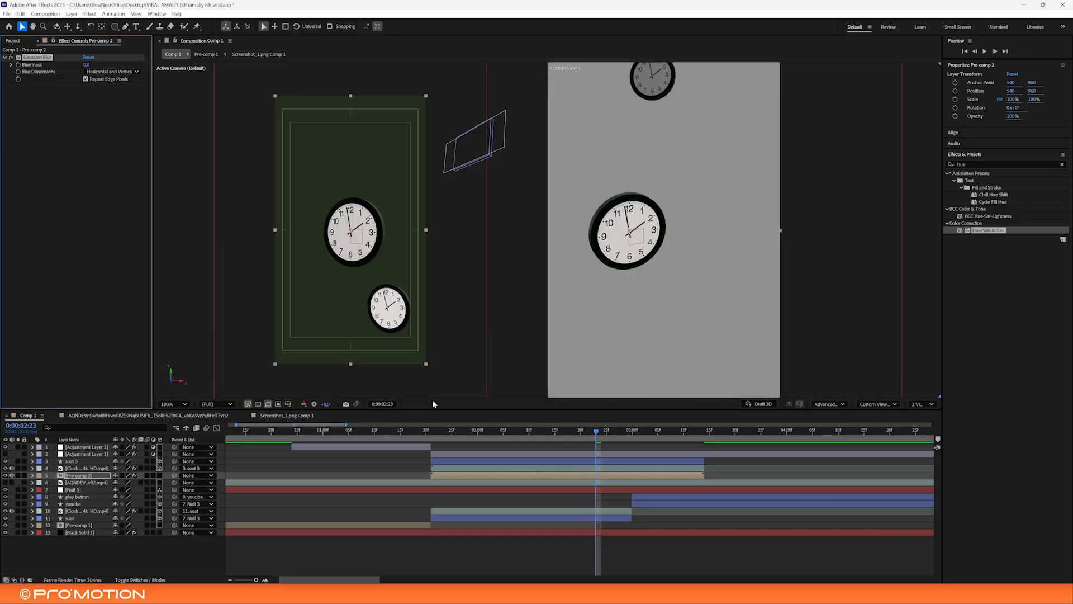
key(u)
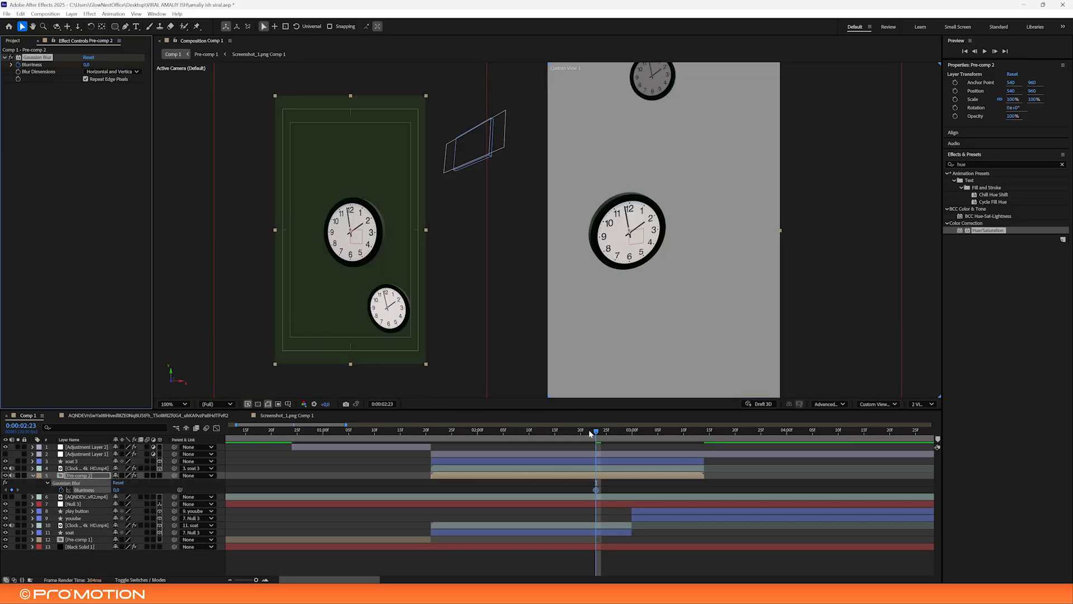
drag(596, 431, 628, 431)
drag(88, 65, 98, 64)
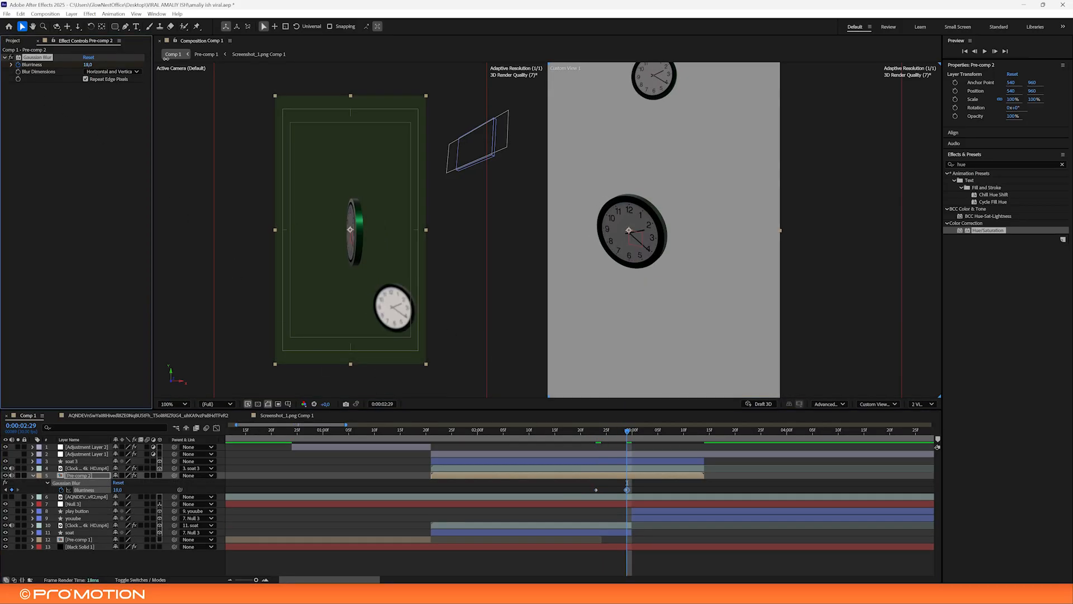
drag(219, 64, 220, 64)
Keyframe Pre-comp 2's Opacity from 100% at 0:00:02:23 to 0% at 0:00:03:00
key(j)
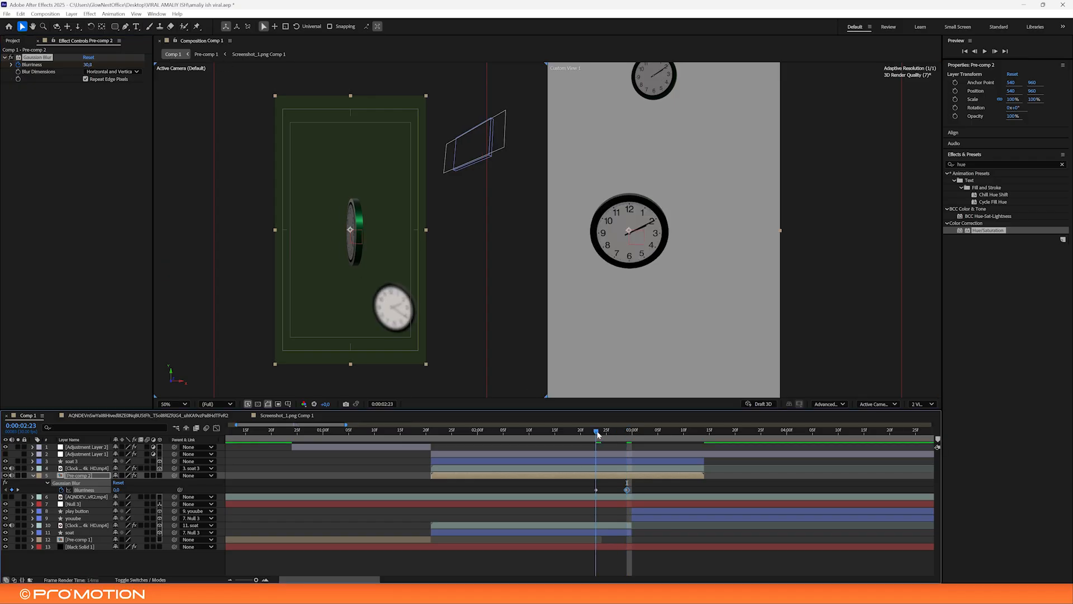
key(shift+t)
click(633, 431)
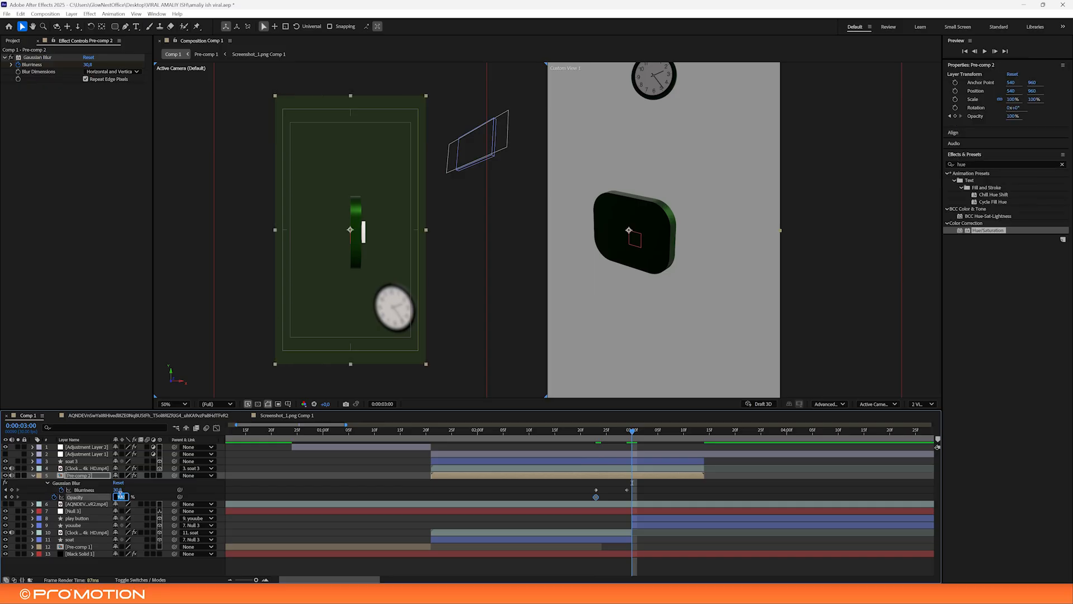
key(Return)
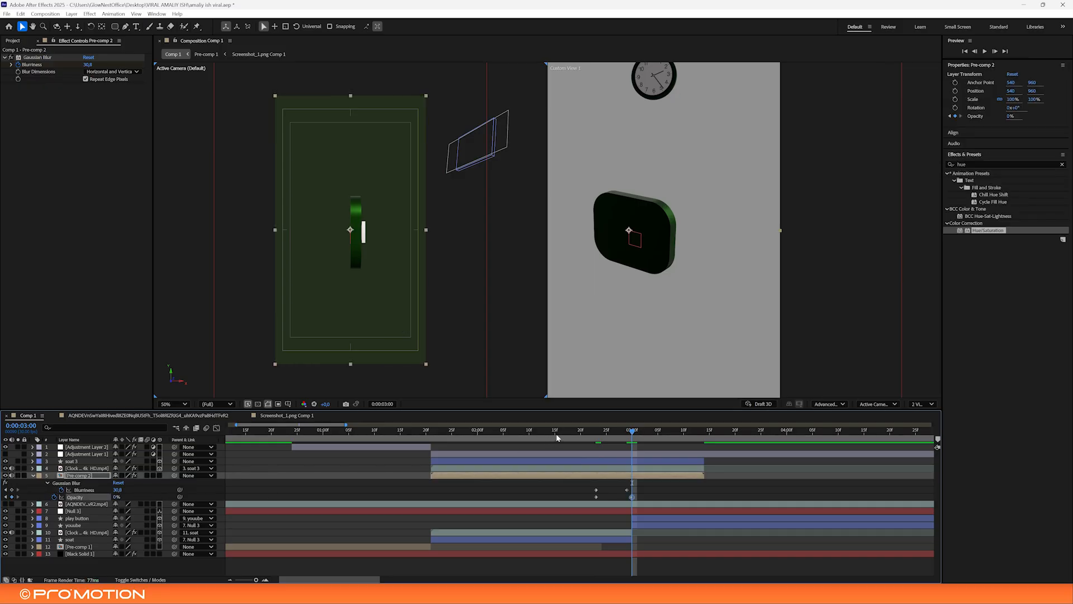
Move Pre-comp 2's Blurriness and Opacity keyframes two frames earlier, starting at about 0:00:02:21, and preview the blurred fade-out
click(590, 434)
key(space)
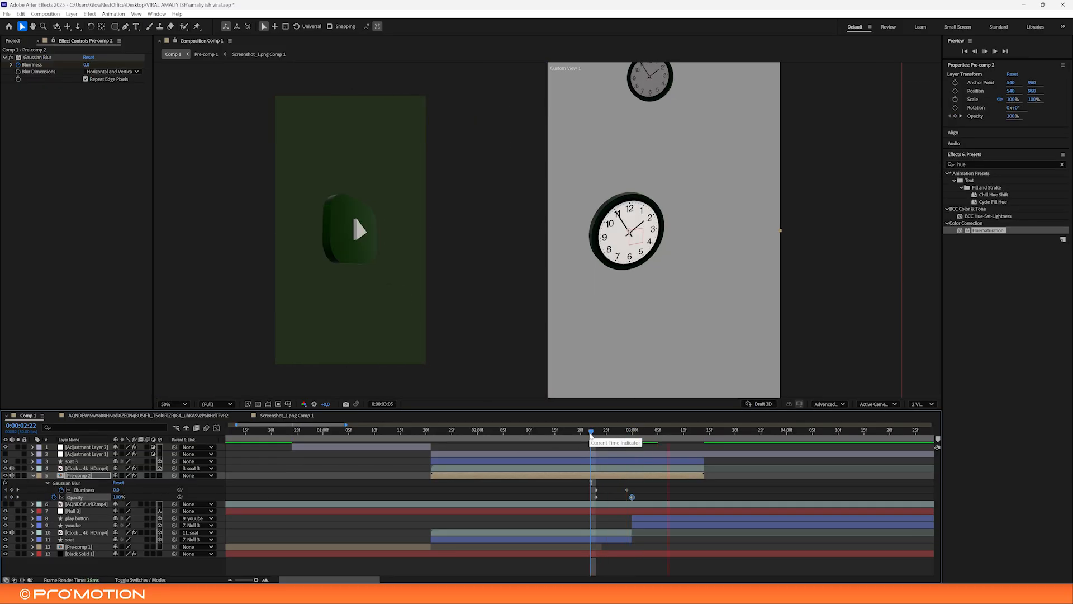
click(550, 432)
drag(651, 488, 594, 500)
key(space)
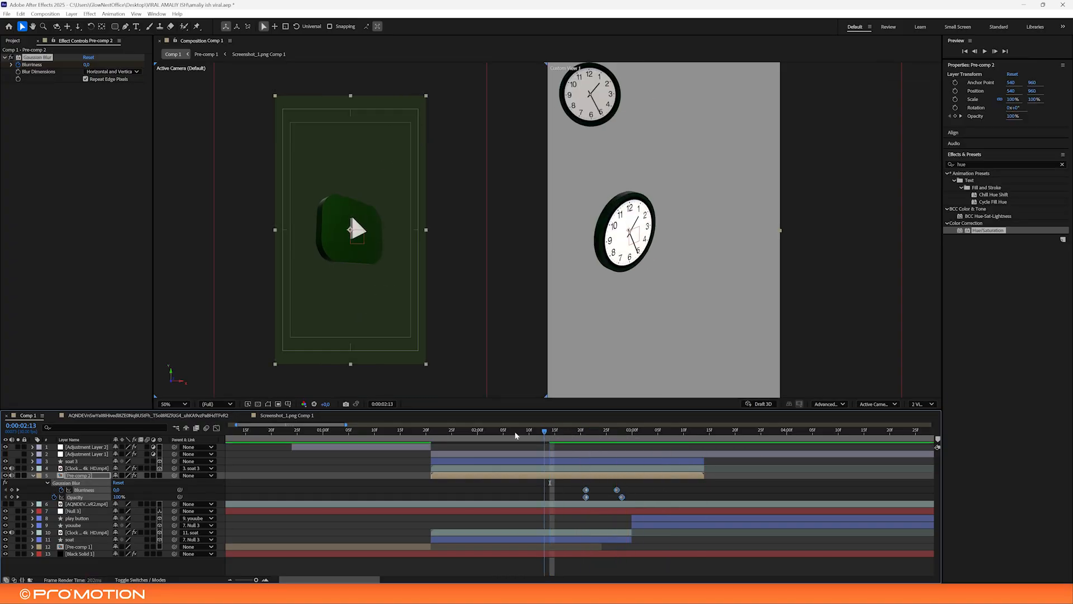
click(428, 440)
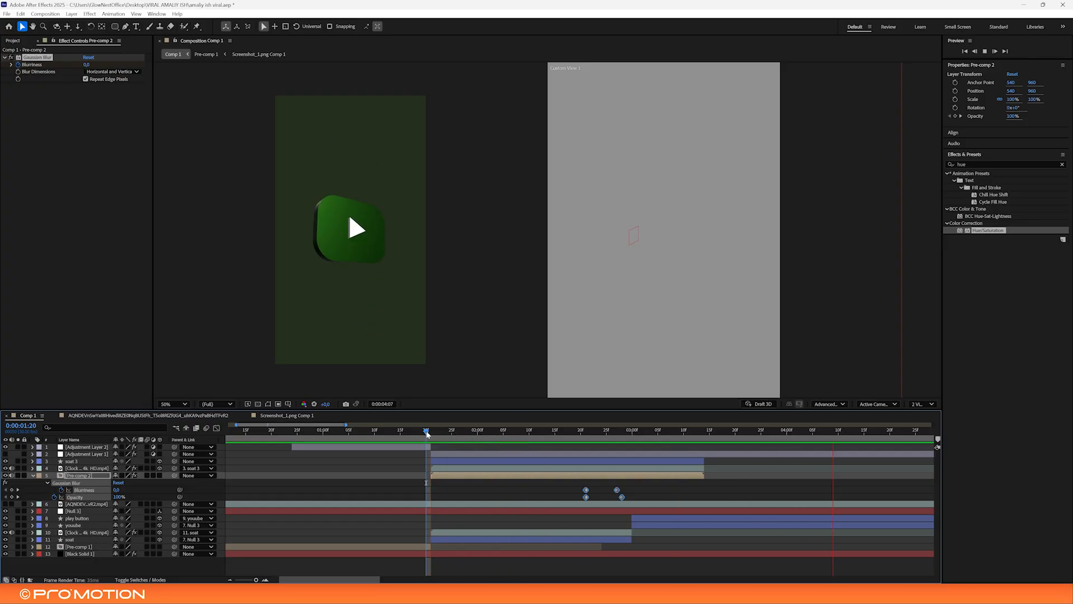
click(429, 432)
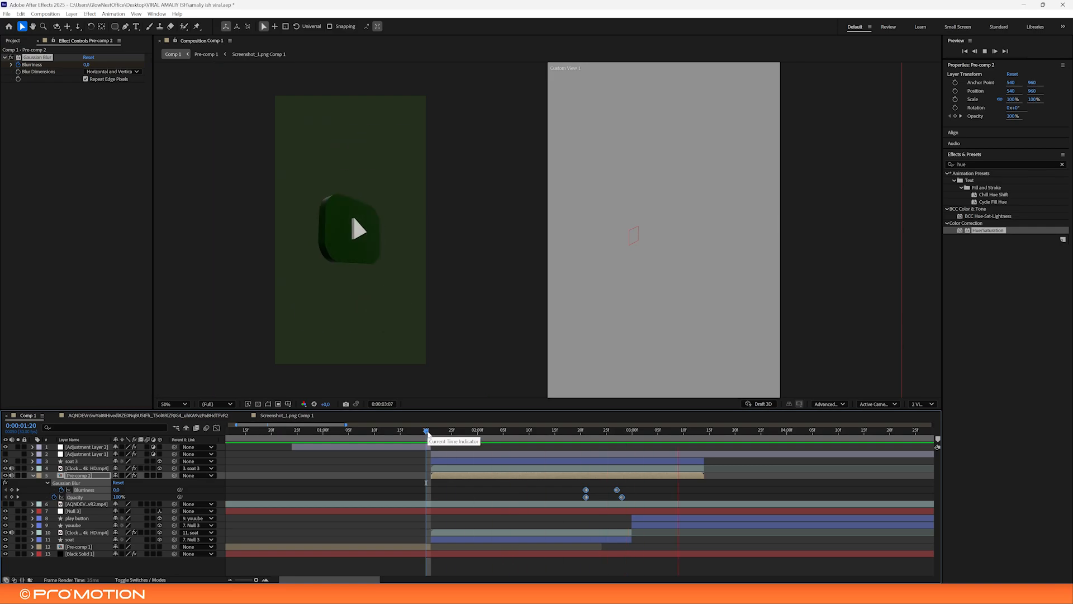
Turn on Adjustment Layer 1's visibility and rename the layer transform
click(452, 449)
click(73, 455)
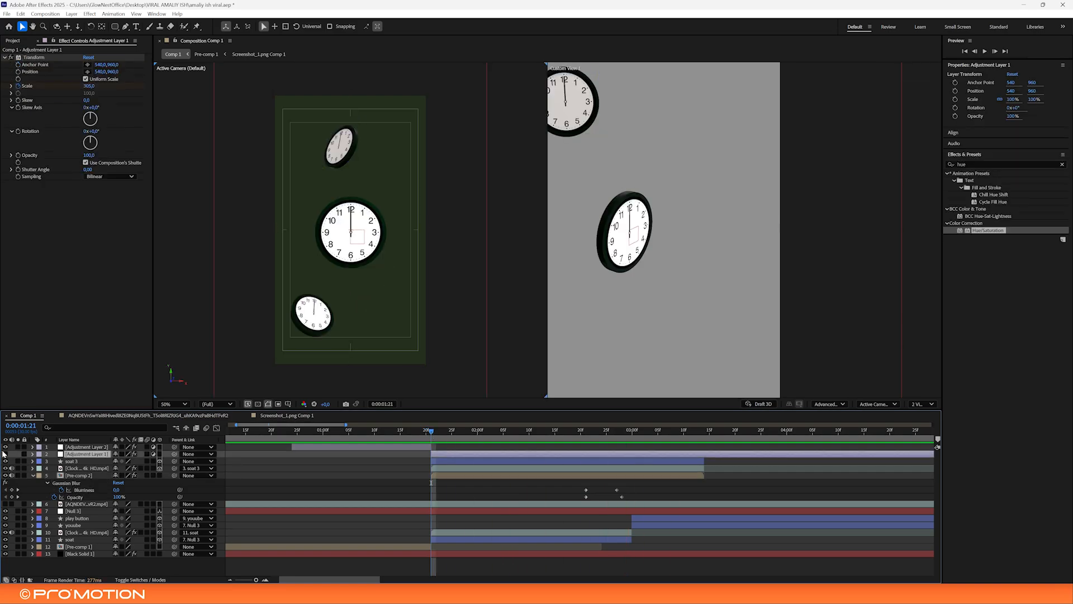
key(Return)
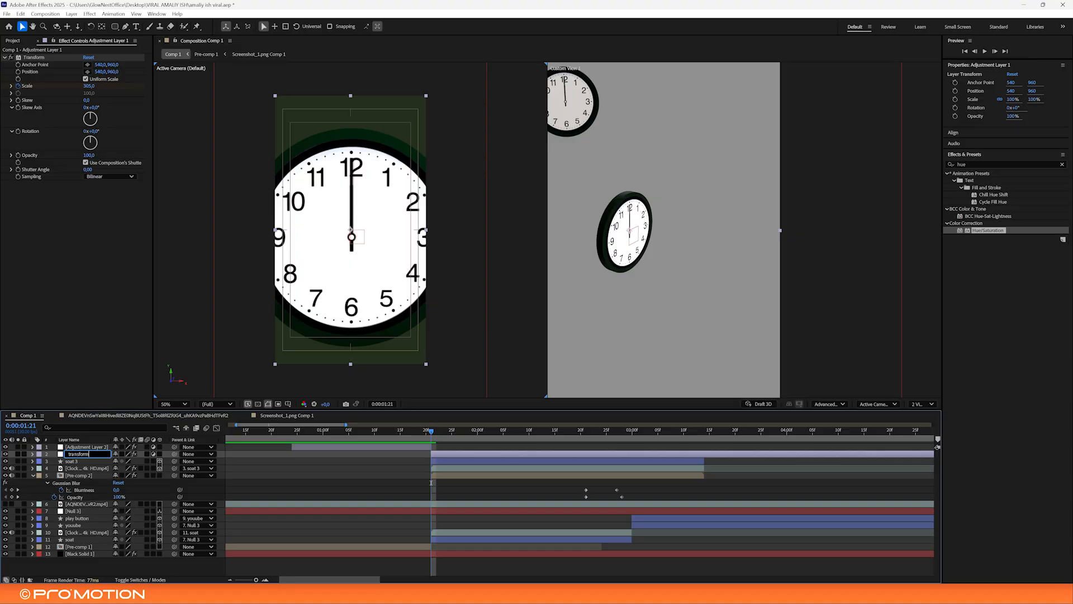
click(246, 507)
Preview the clock section several times with the transform adjustment layer's zoom applied, starting from points before 0:00:01:21
click(408, 462)
key(space)
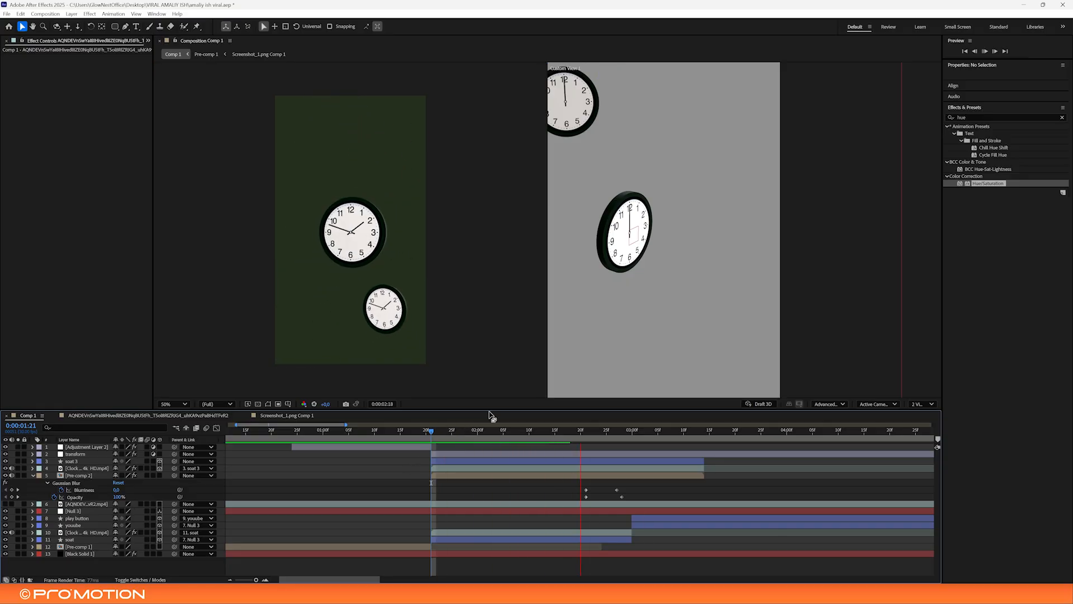
click(423, 431)
key(space)
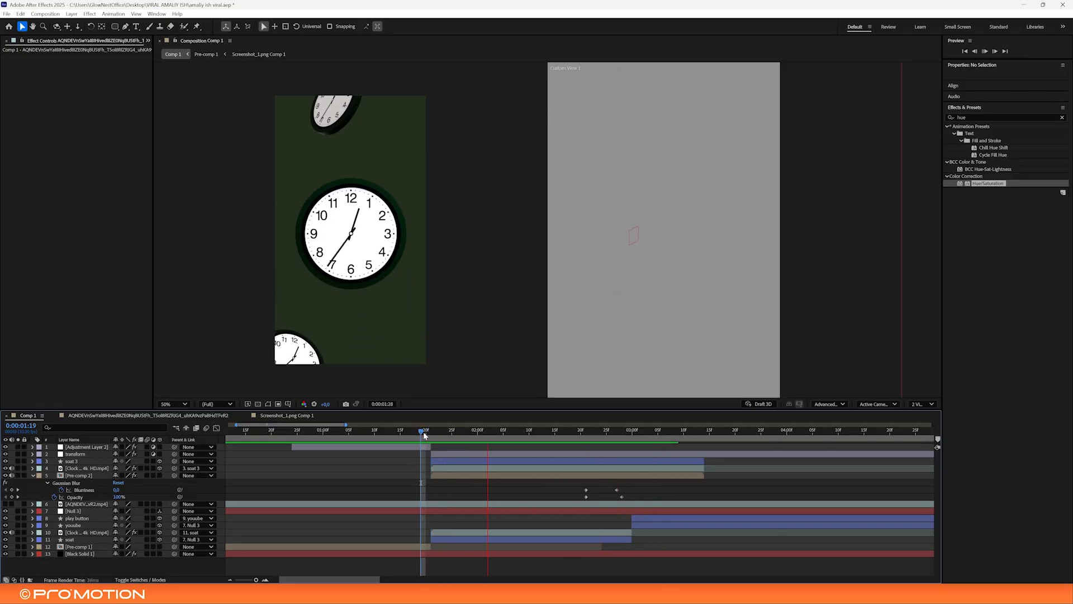
key(space)
key(space)
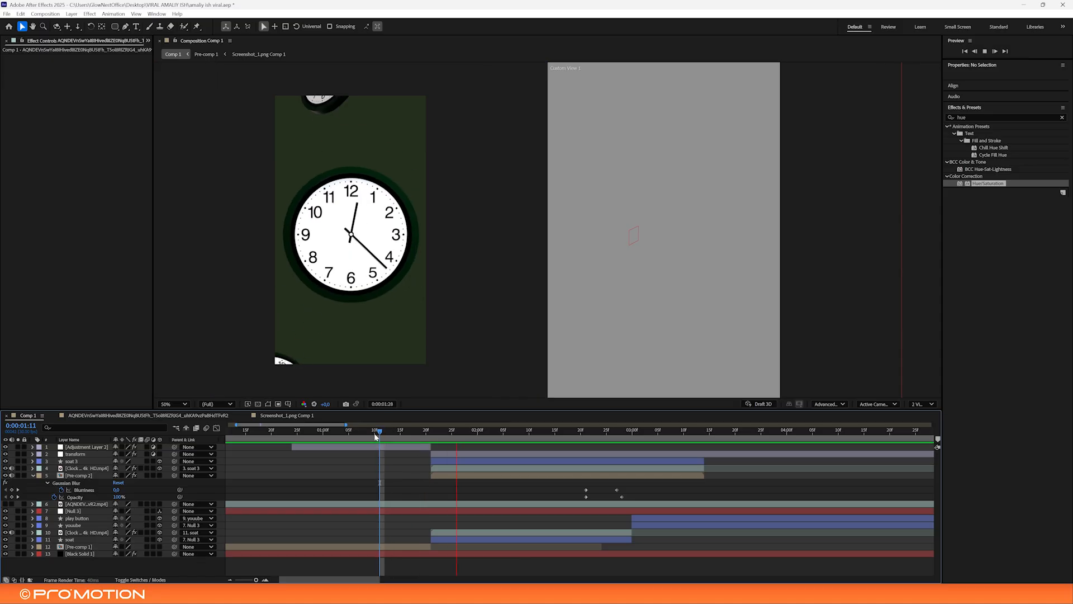
click(395, 431)
key(space)
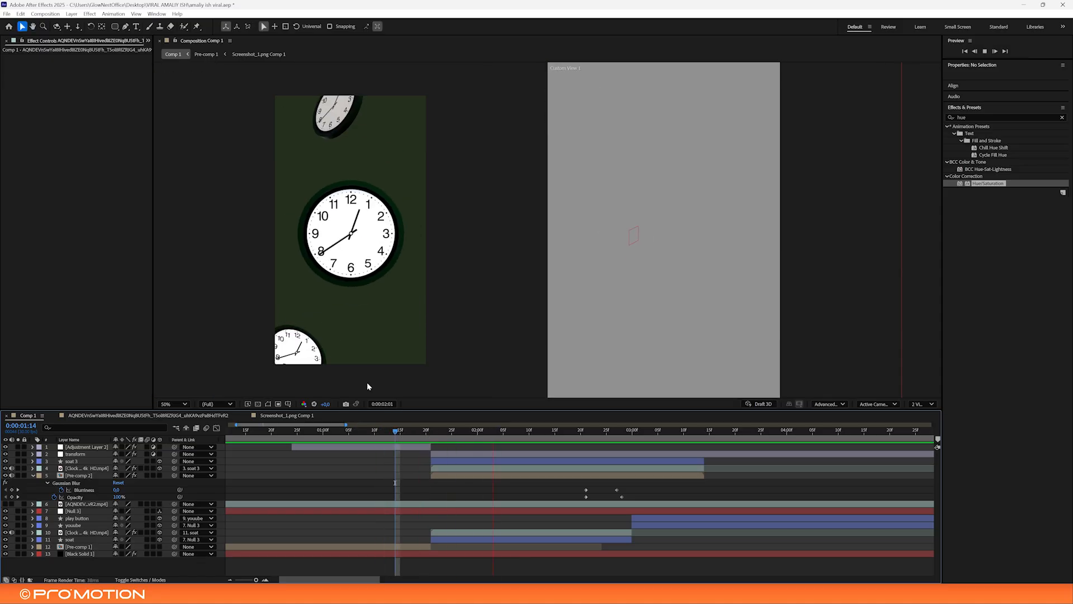
click(405, 431)
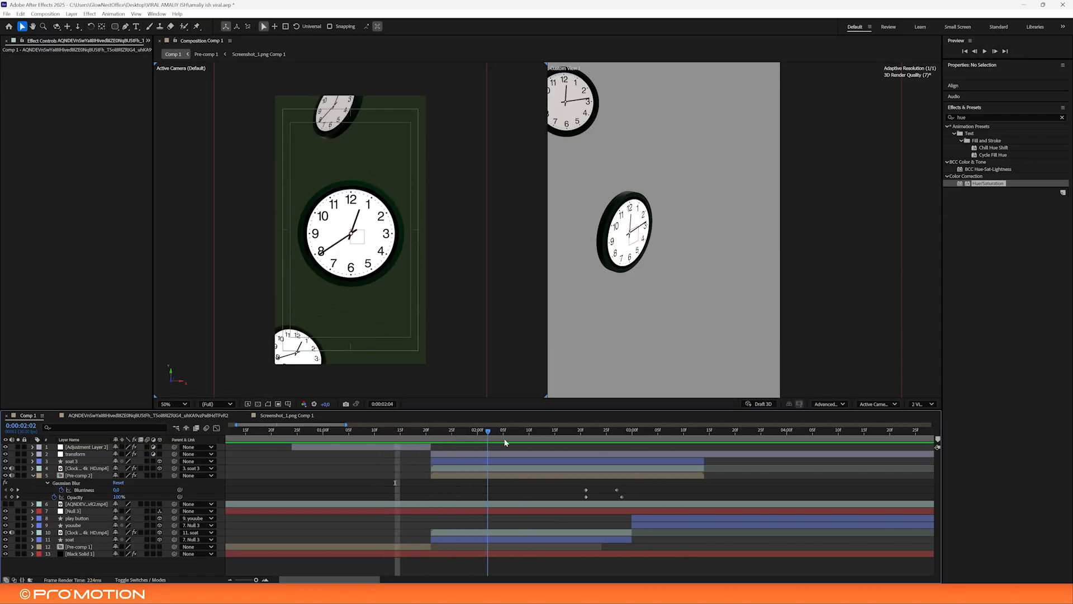
key(space)
Review the reference video in its own composition, return to Comp 1 and play it from the beginning
drag(422, 453, 436, 447)
click(199, 415)
mouse_move(345, 433)
mouse_down()
mouse_move(355, 433)
mouse_move(280, 441)
mouse_move(343, 448)
mouse_up()
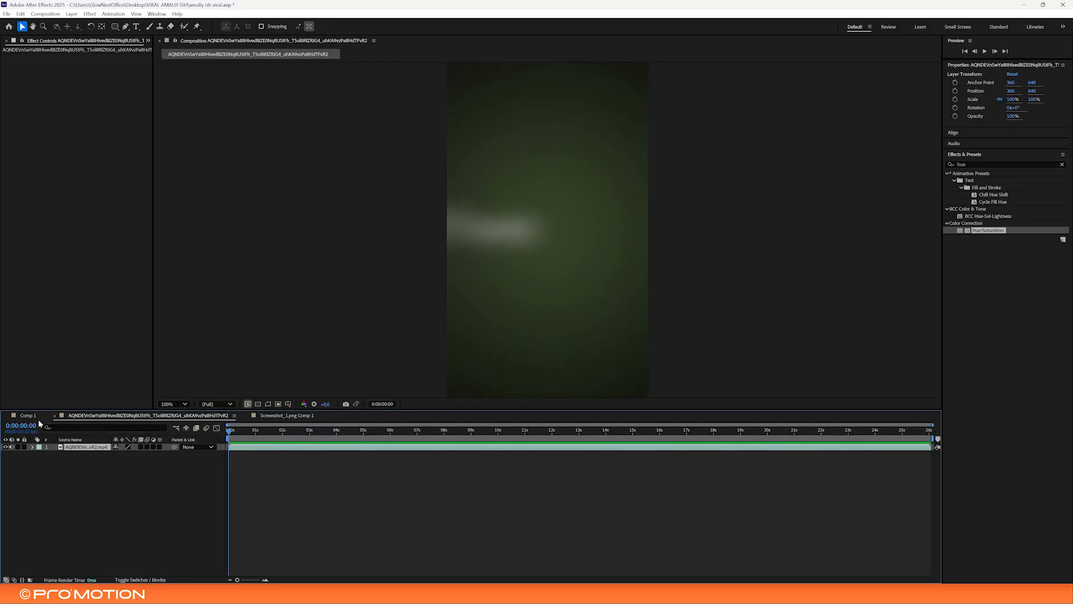
click(37, 417)
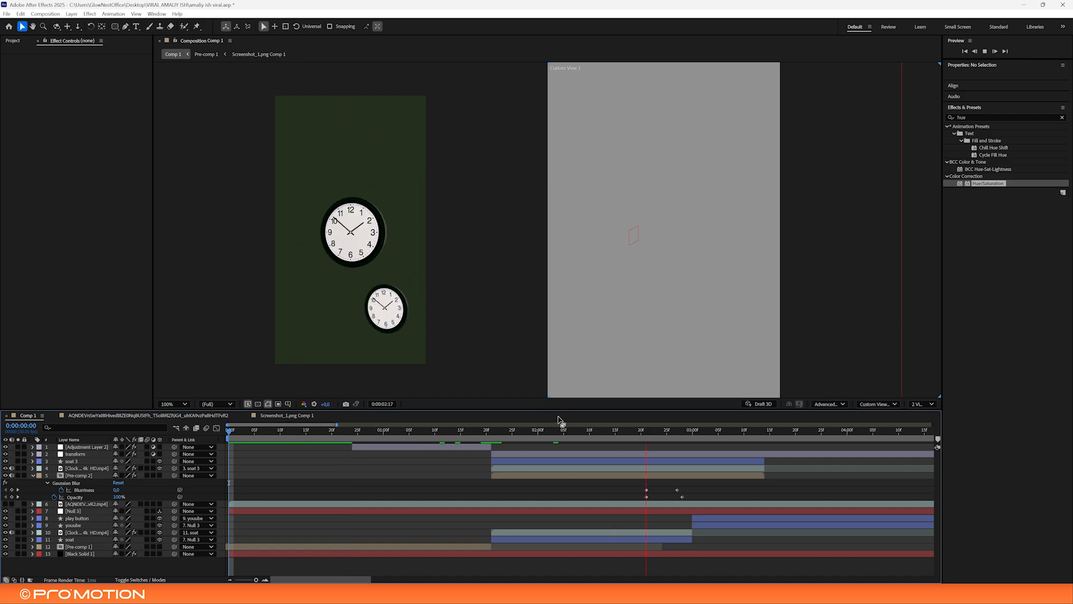
key(space)
At 0:00:02:04, add the text "vaqtingizni" above the central clock and scale it up to about 372.6%
click(559, 436)
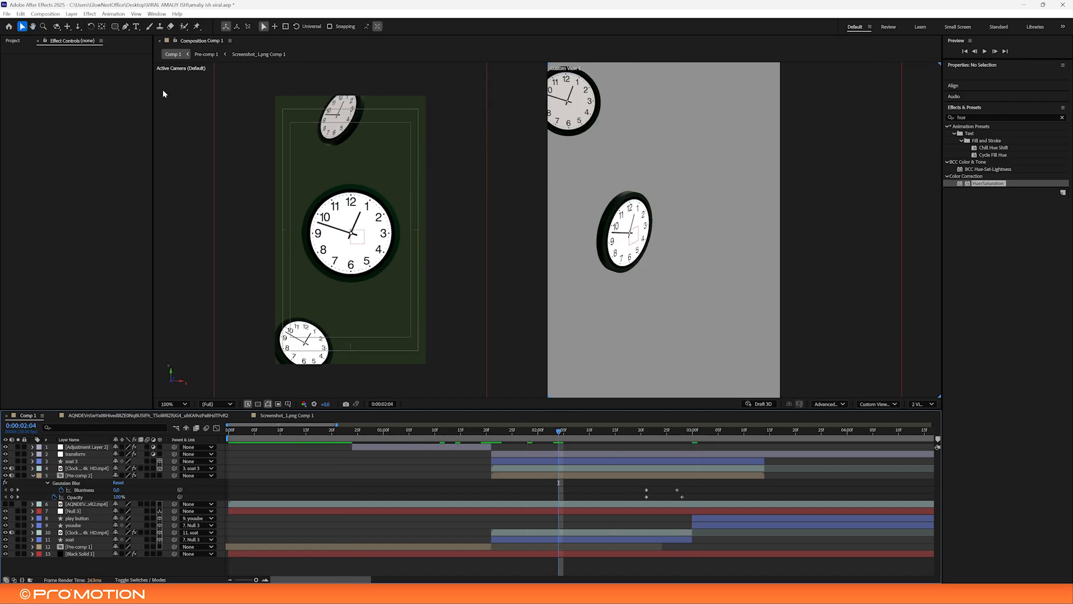
click(135, 26)
click(306, 155)
text(vaqtingizni)
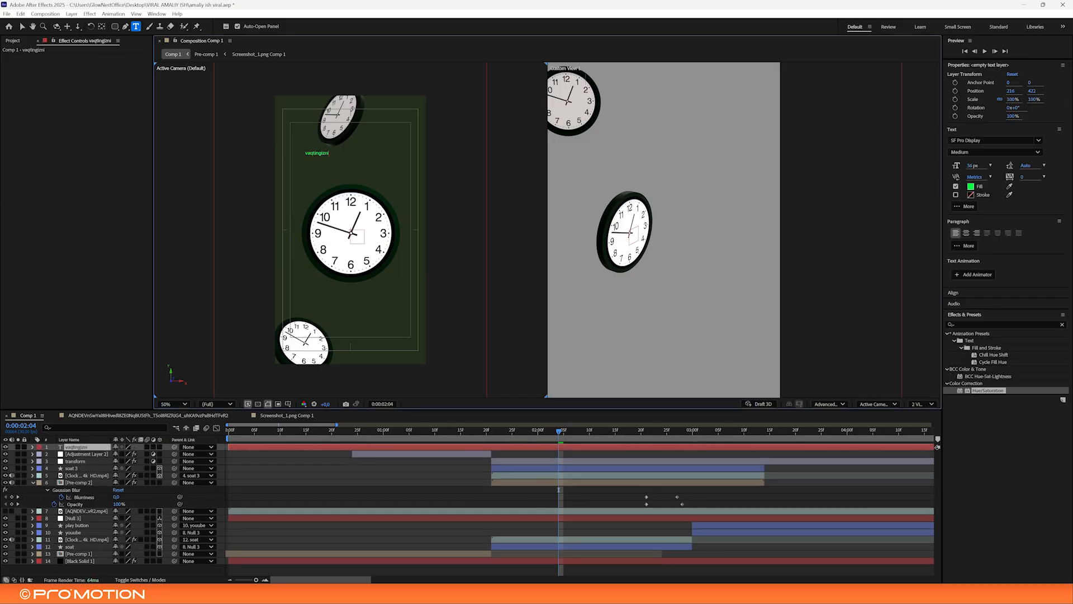
click(22, 26)
drag(327, 153, 375, 157)
Set the vaqtingizni text's fill colour to white (FFFFFF)
click(985, 314)
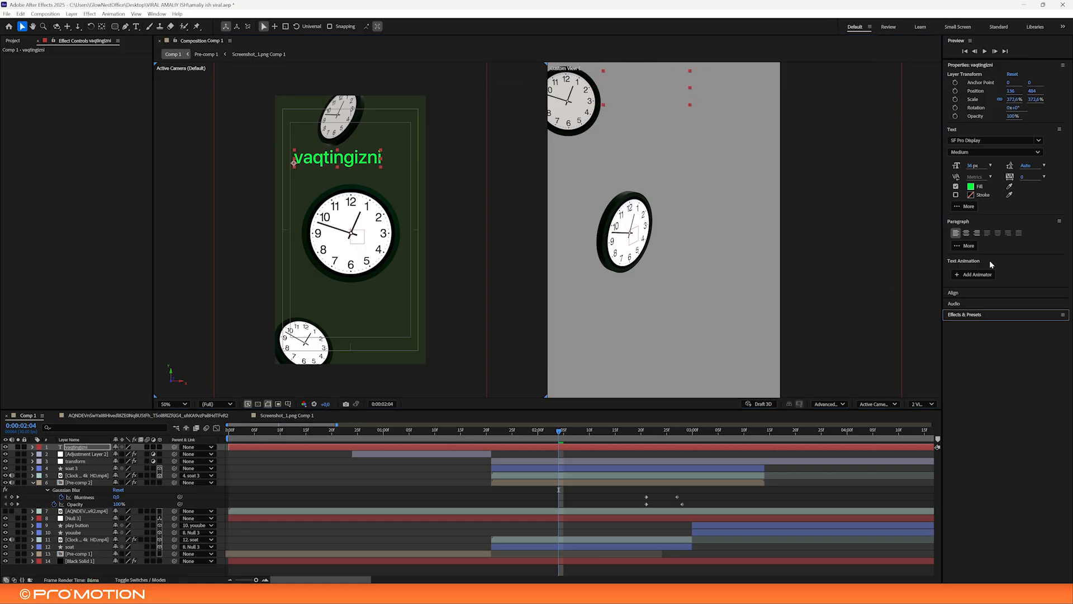
click(971, 187)
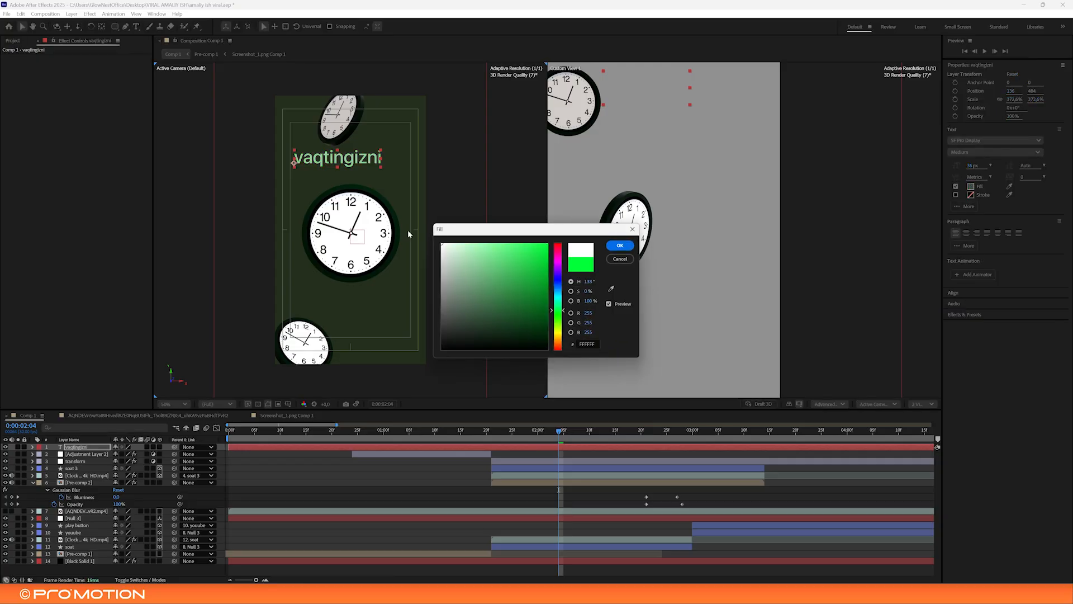
click(619, 246)
Duplicate the vaqtingizni text, place the copy directly beneath it at about 239, 646, and change its wording to "tejaydi"
scroll(380, 134, up, 1)
drag(360, 86, 392, 186)
key(ctrl+d)
double_click(391, 186)
text(tejaydi)
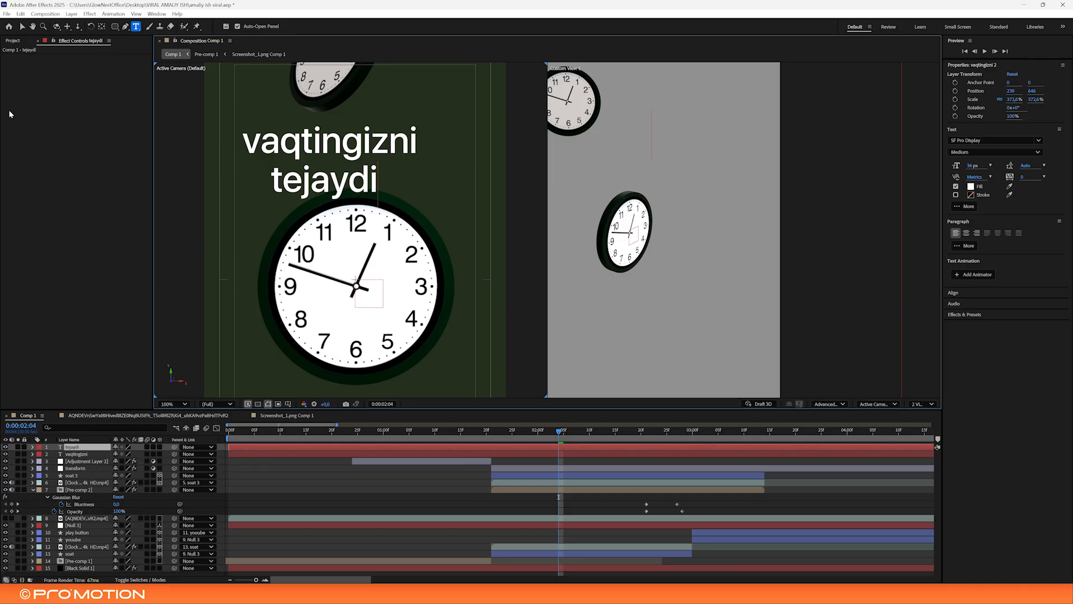
click(22, 26)
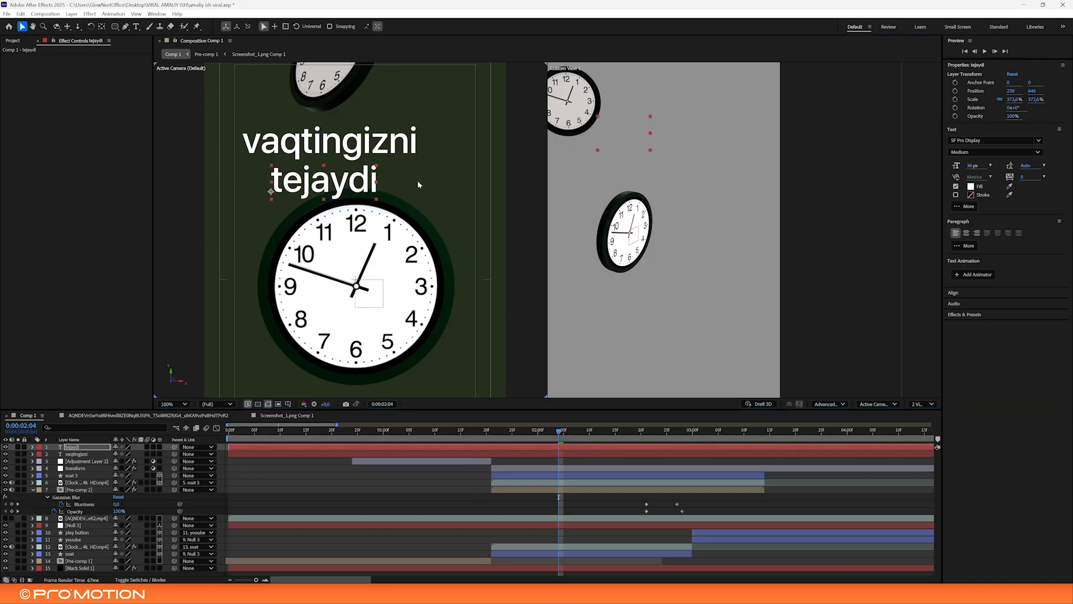
Set the tejaydi text in The Heart of Everything Demo font, enlarge it to about 468.3% and place it at about 427, 633
click(984, 140)
text(the)
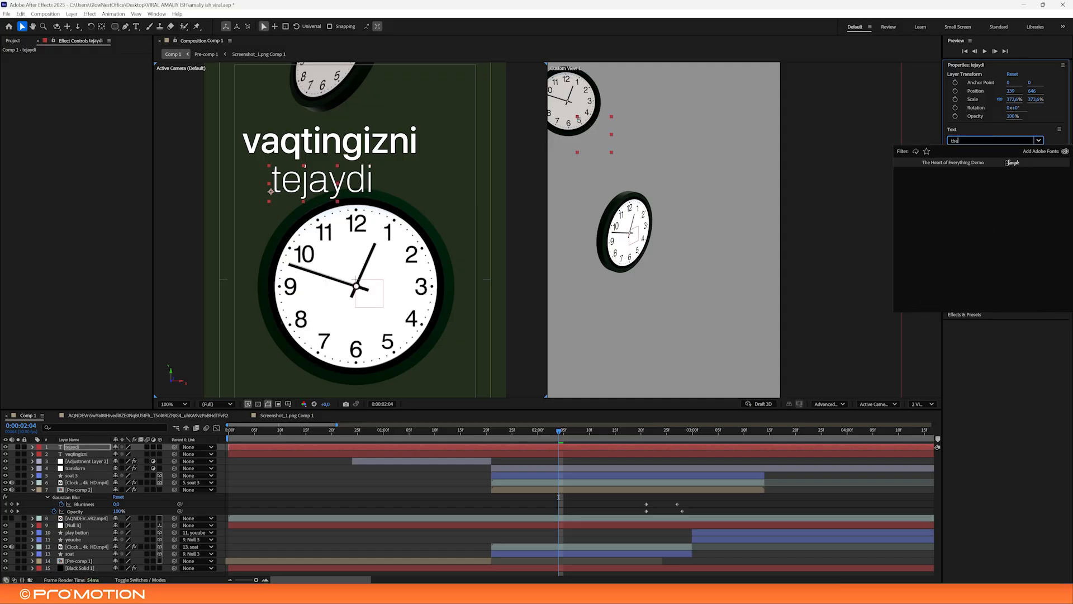
click(1031, 162)
drag(337, 182, 392, 178)
key(comma)
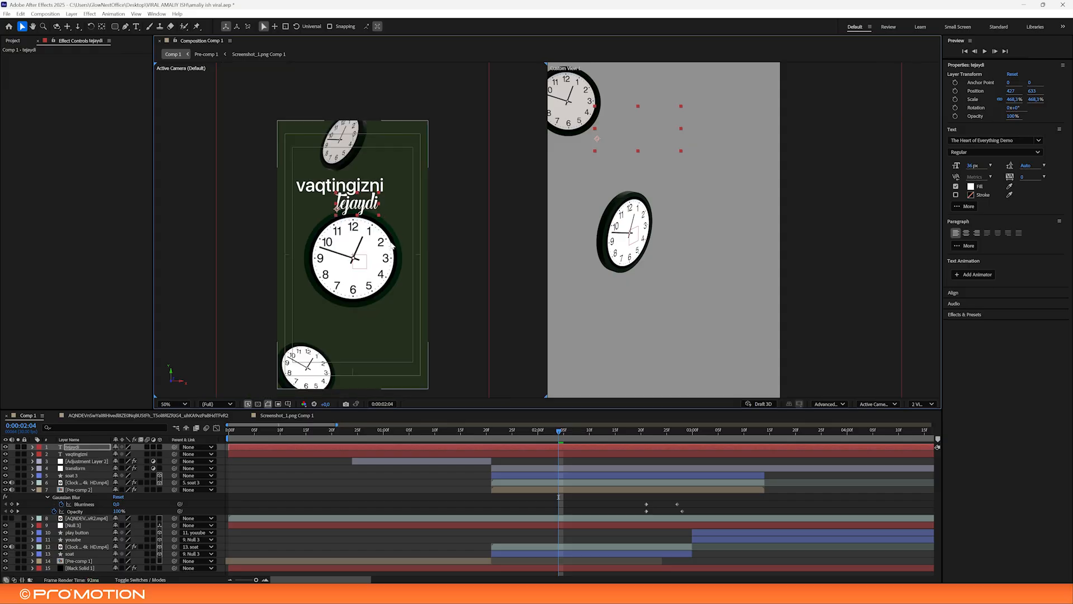
Trim both text layers to start at 0:00:02:19 and order them beneath the transform adjustment layer
click(420, 430)
drag(526, 441, 637, 444)
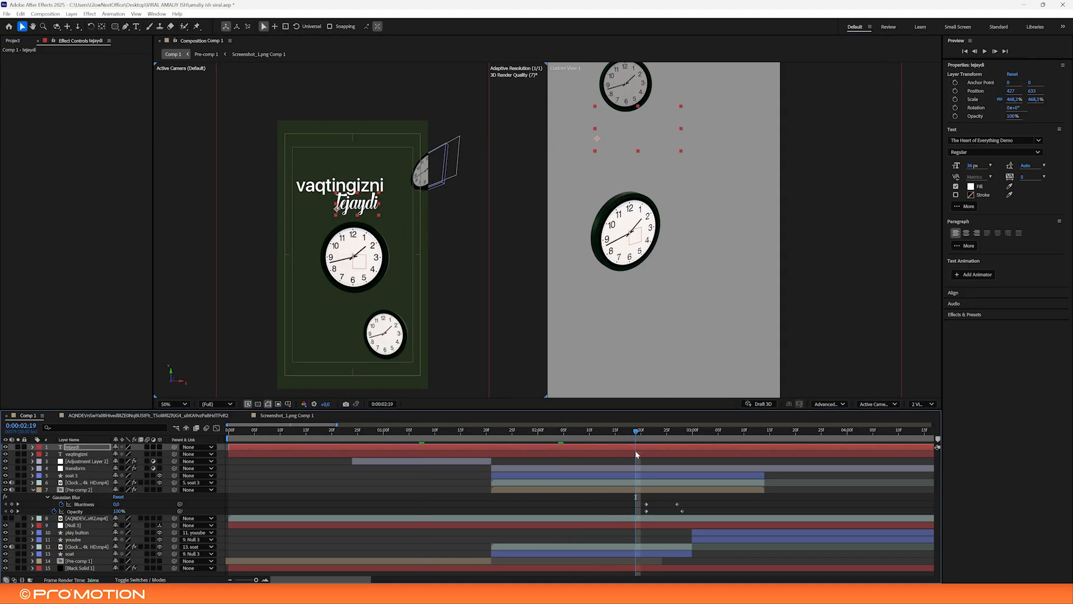
shift+click(644, 455)
key(alt+[)
drag(88, 455, 94, 471)
Rename Adjustment Layer 2 as tr 1
click(82, 448)
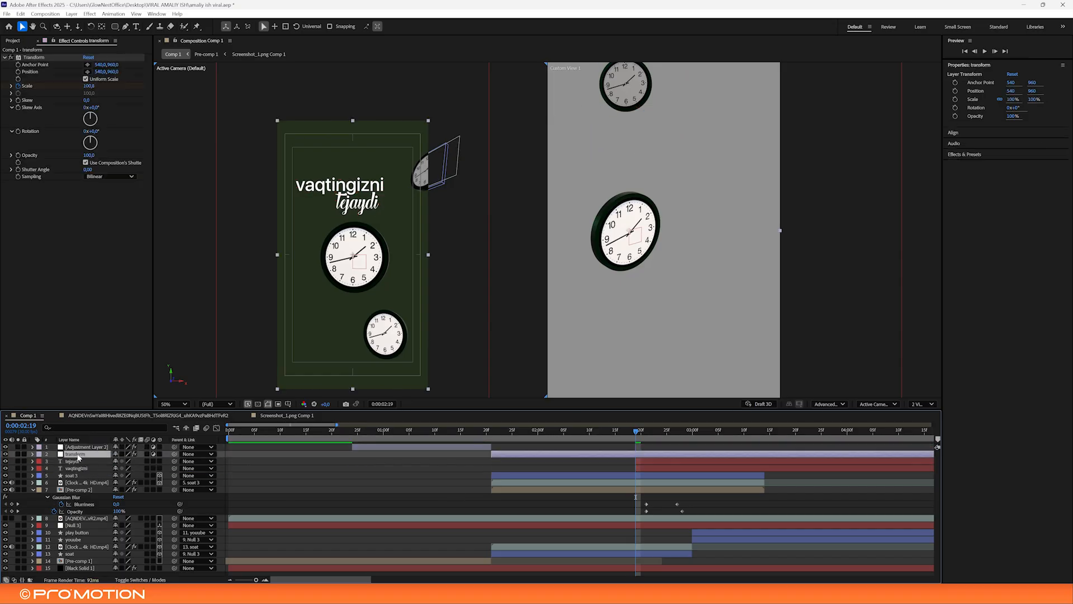
click(77, 454)
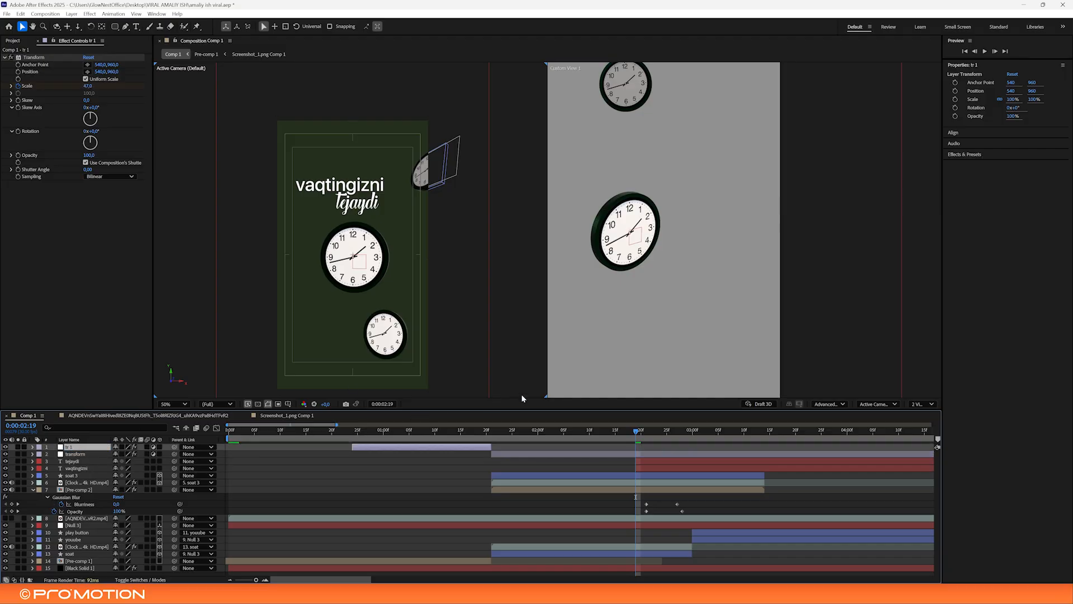
Start both text layers together with the Pre-comp 2 clock layer and preview the animation from 0:00:01:20
drag(511, 441, 490, 452)
click(649, 462)
shift+click(640, 468)
click(485, 430)
key(space)
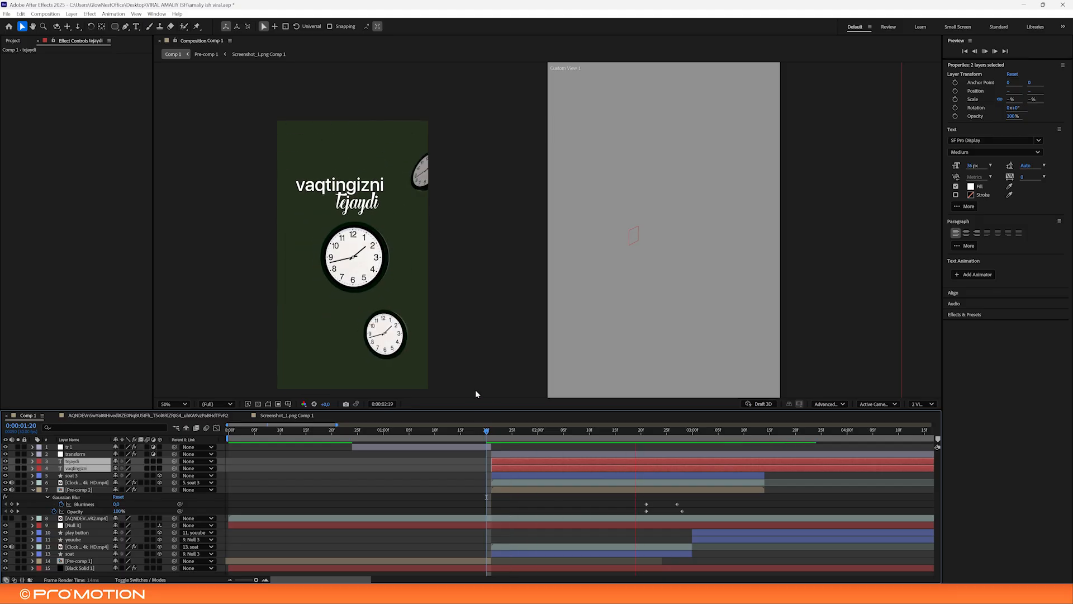
key(space)
Centre the anchor points of the tejaydi and vaqtingizni layers and make both layers 3D
drag(652, 439, 666, 436)
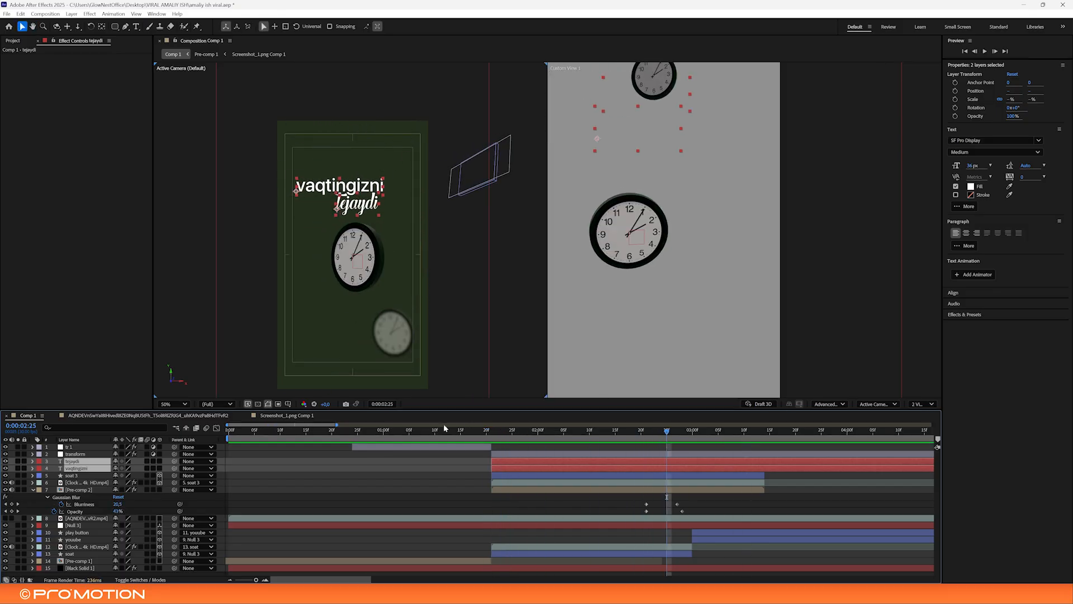
key(y)
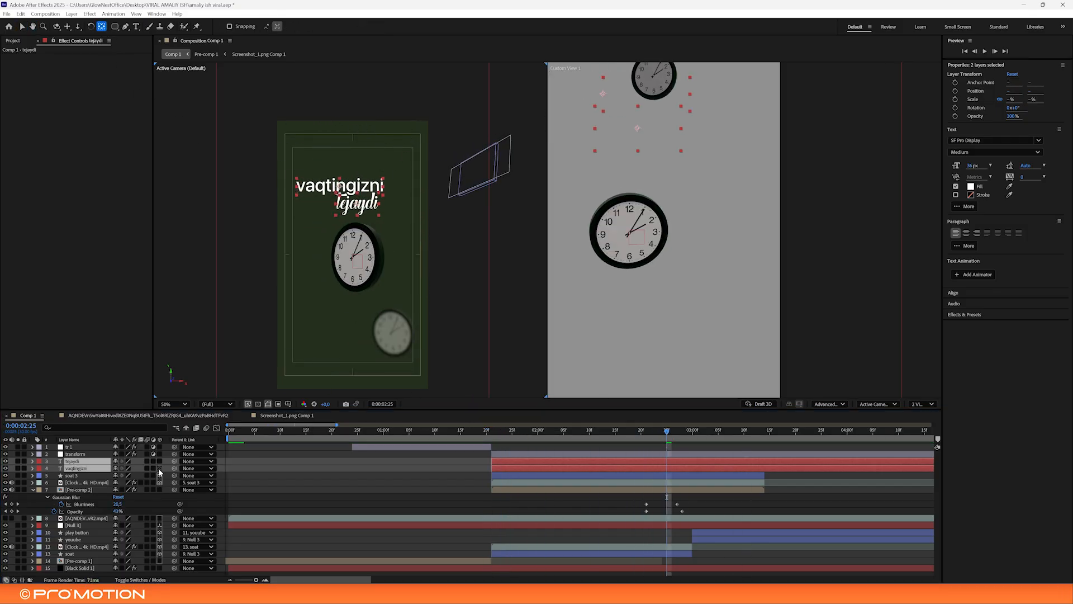
click(160, 461)
scroll(420, 249, up, 1)
drag(422, 248, 427, 294)
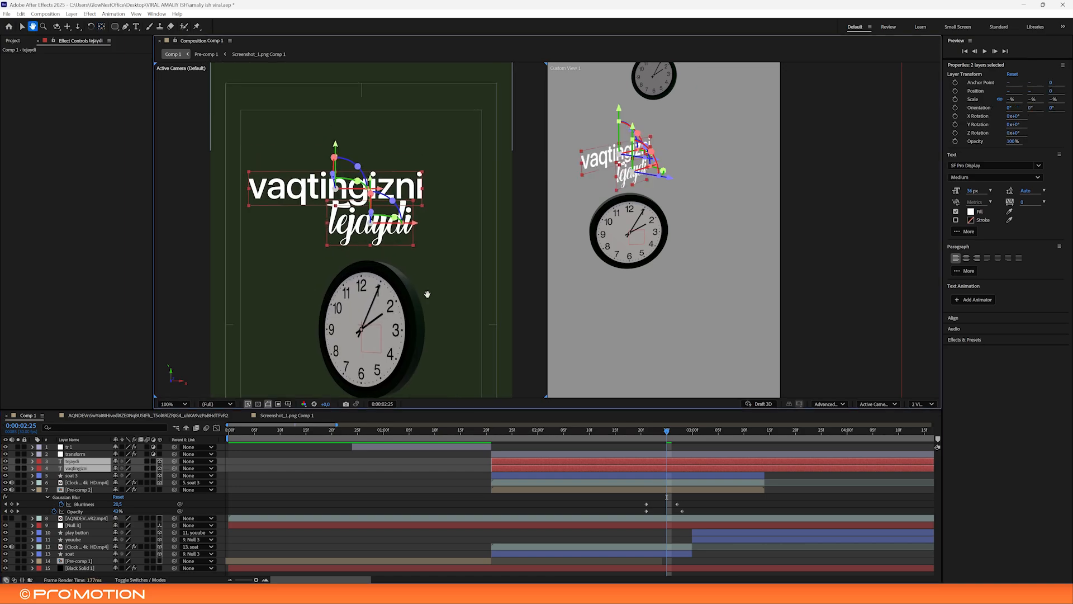
Keyframe both text layers' positions at 0:00:02:23, then at 0:00:02:09 pull them forward to a Z position of about -555.2
mouse_move(638, 434)
mouse_down()
mouse_move(560, 434)
mouse_move(656, 439)
mouse_up()
key(p)
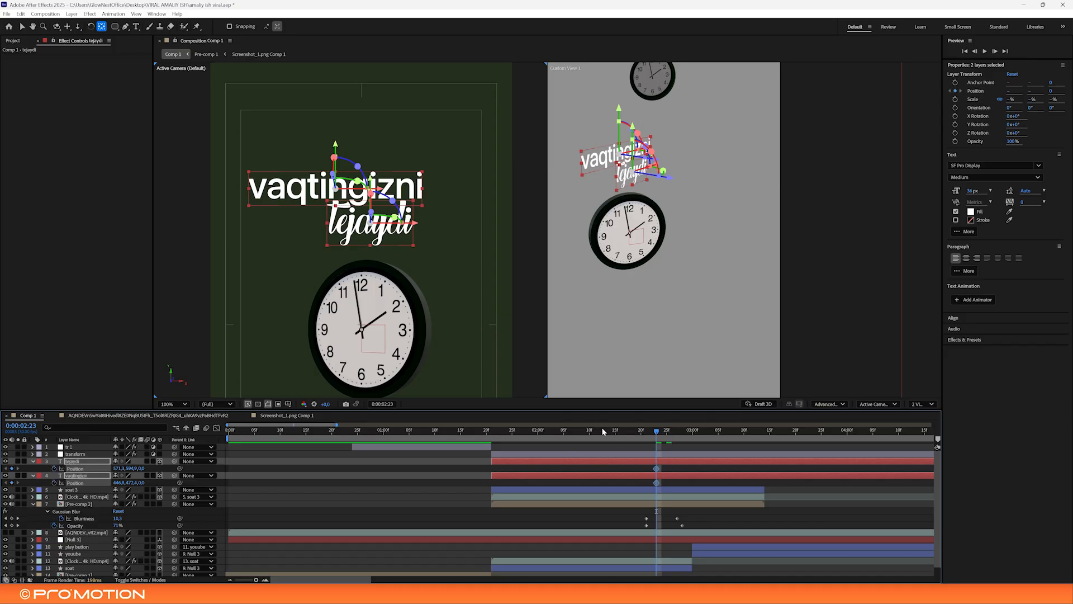
drag(603, 431, 584, 430)
click(139, 470)
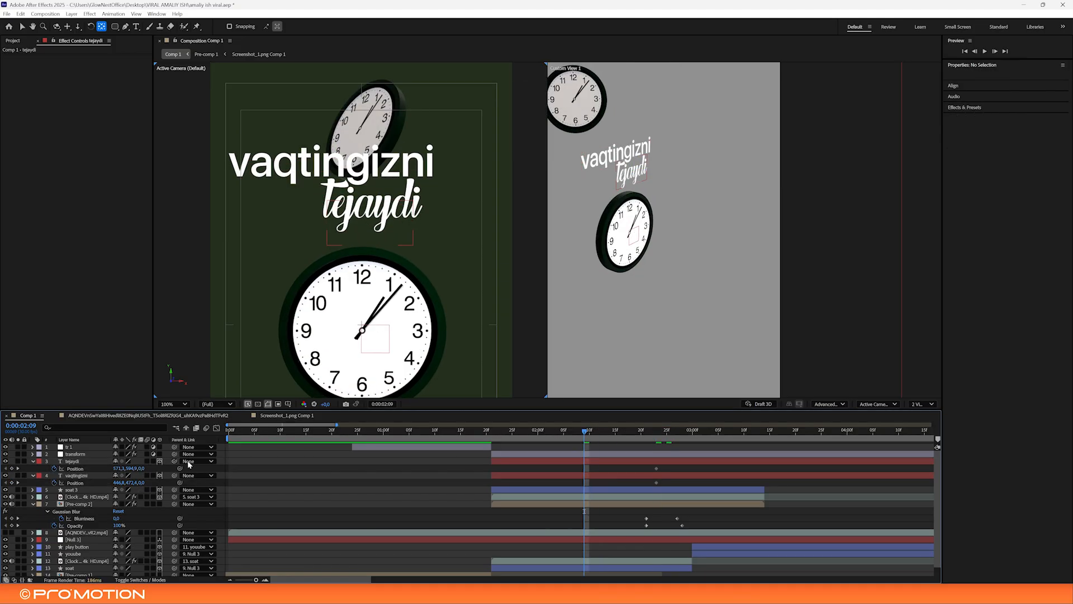
click(649, 461)
shift+click(630, 476)
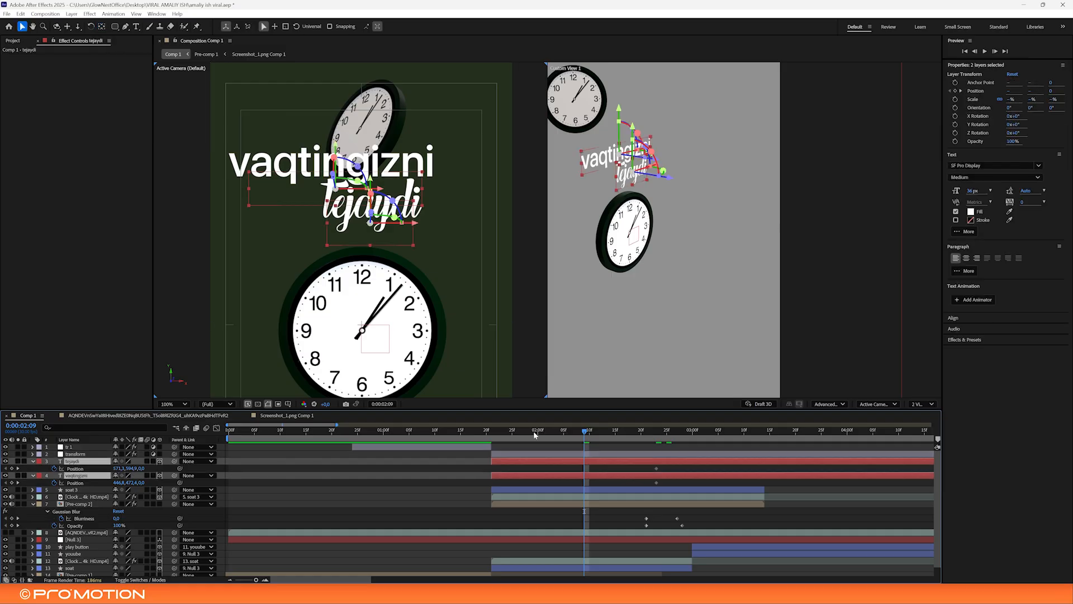
drag(333, 175, 318, 136)
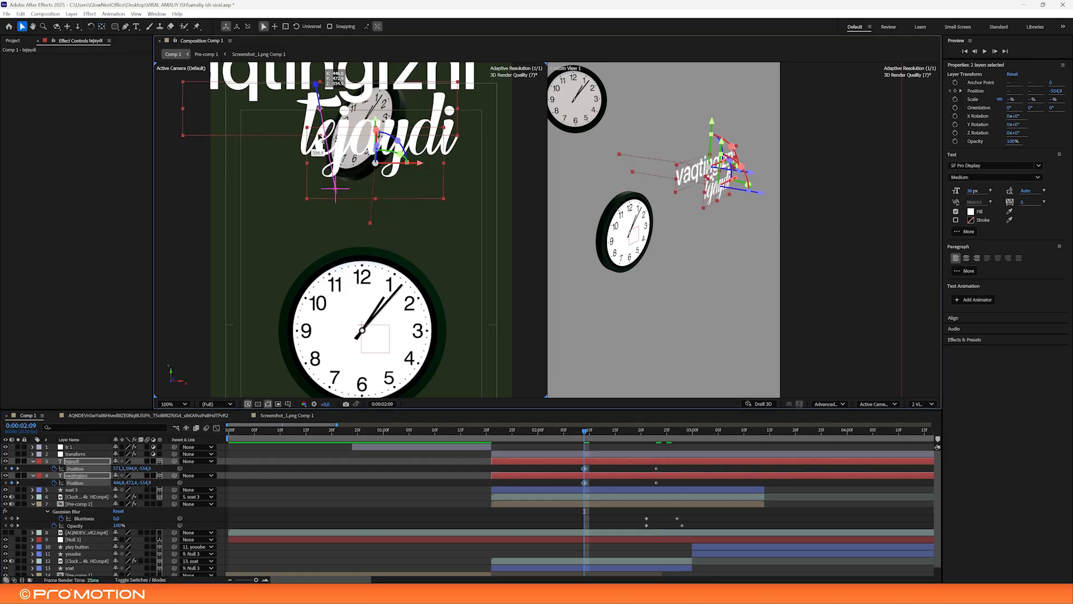
click(531, 356)
click(503, 336)
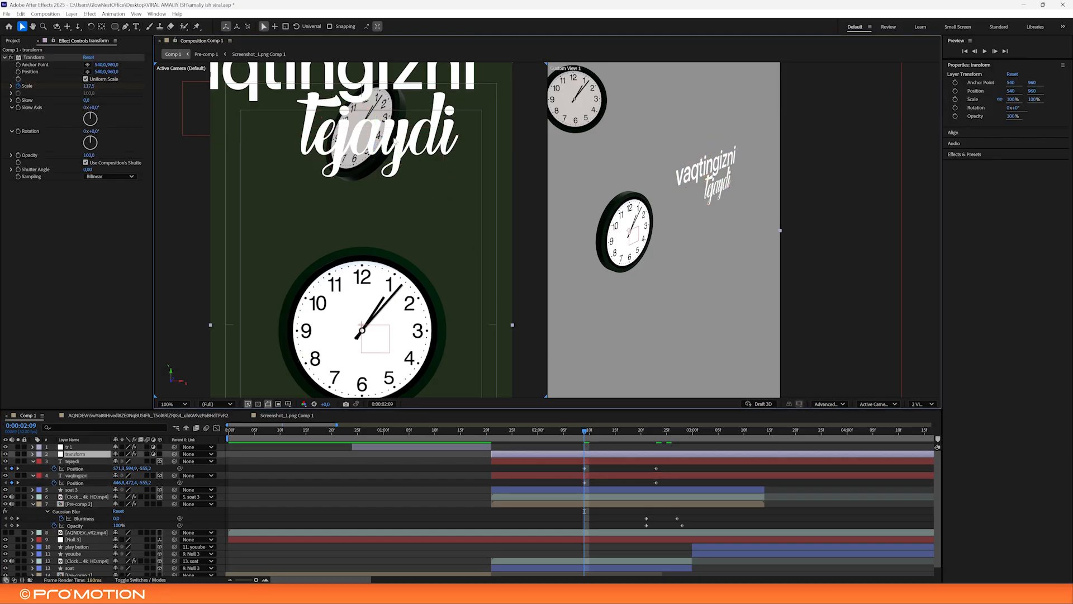
click(603, 461)
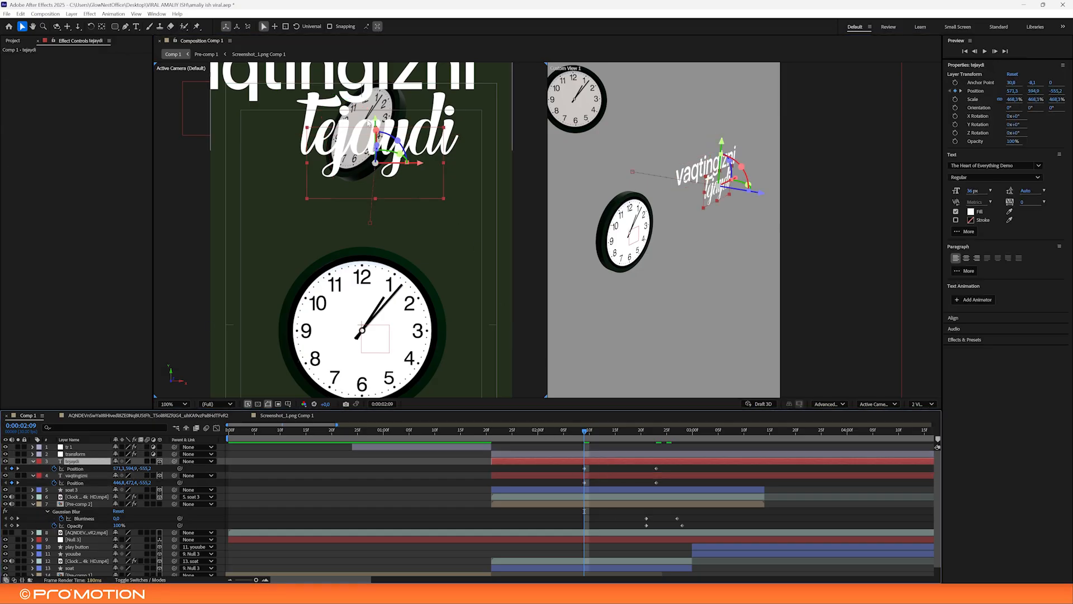
drag(376, 121, 375, 80)
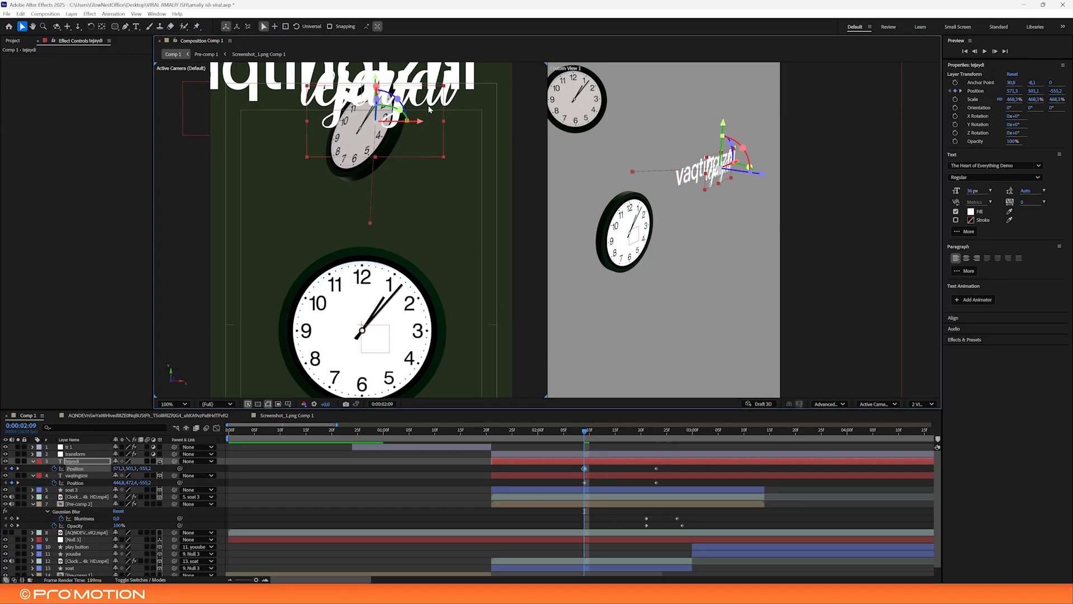
key(ctrl+z)
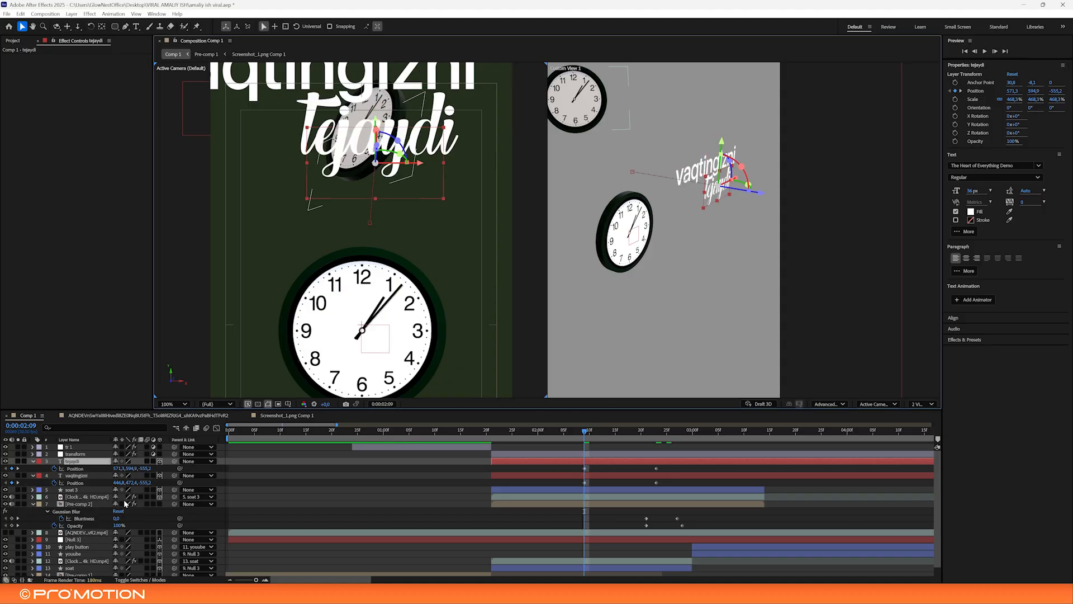
Keyframe the scale of both text layers and shift those keyframes to 0:00:02:23, in line with the last position keyframes
click(58, 478)
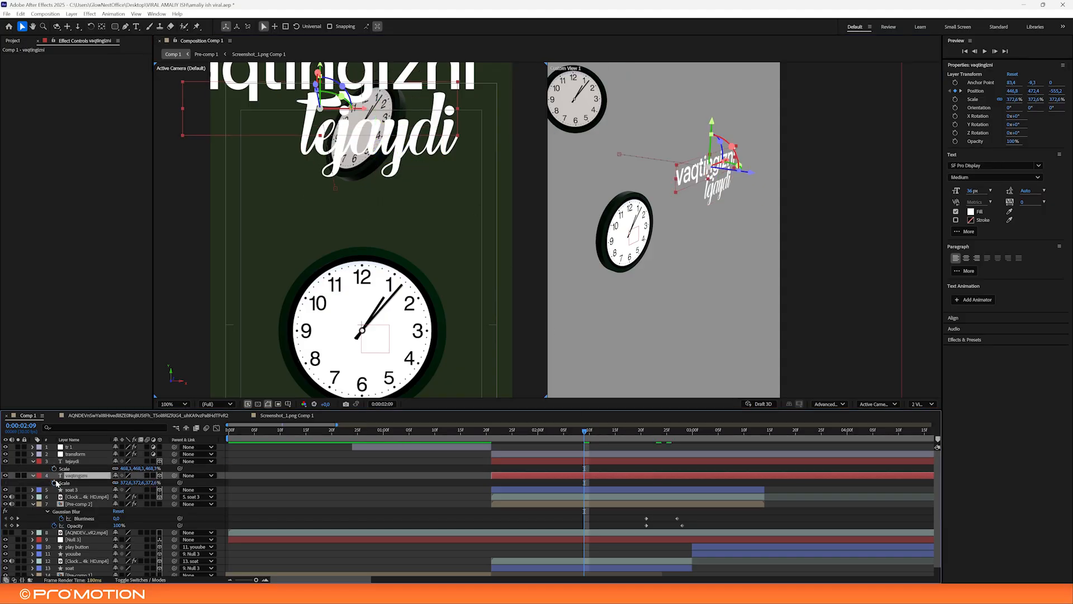
click(59, 469)
key(shift+p)
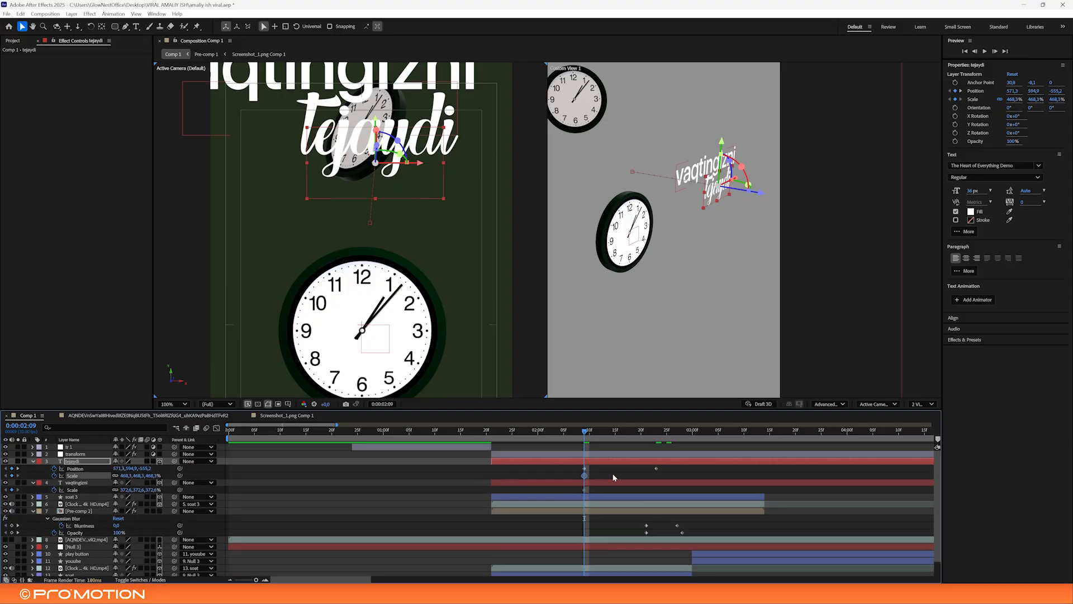
shift+click(584, 490)
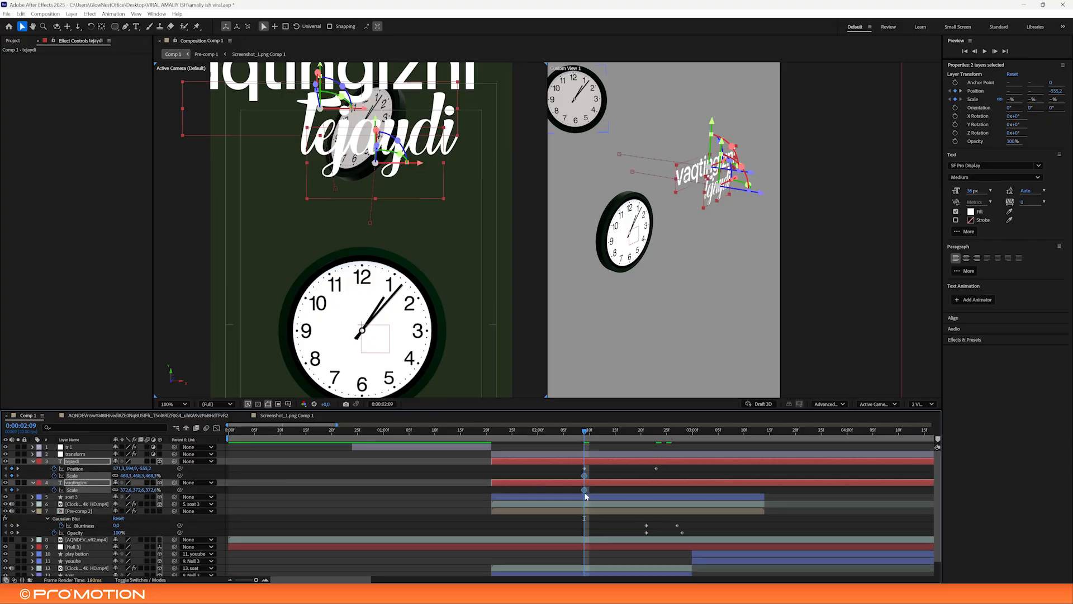
key(u)
key(u)
key(u)
key(u)
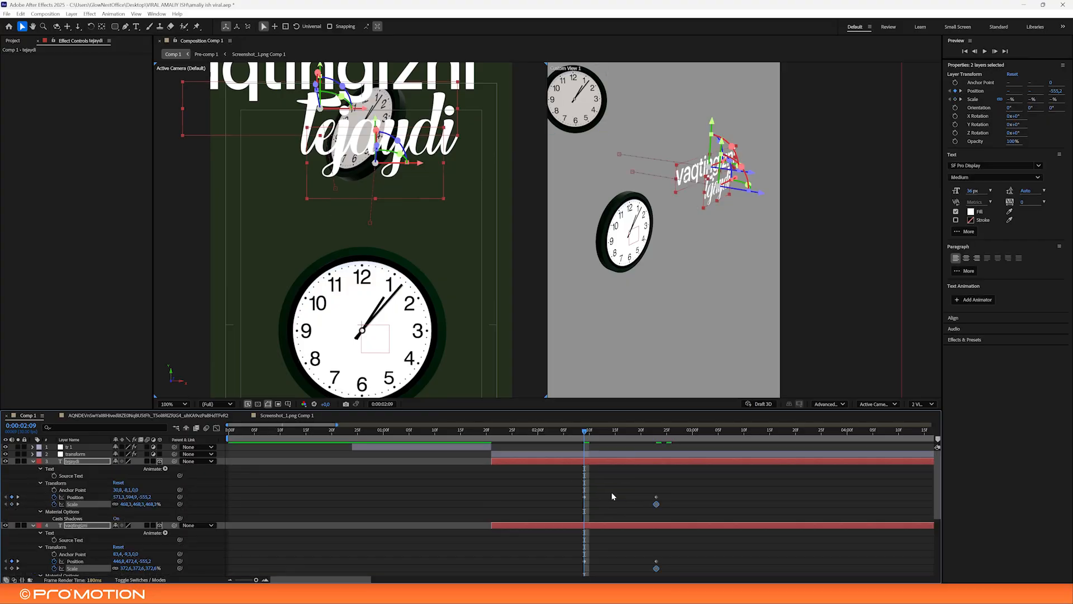
Collapse all layers, reveal only the two text layers' animated properties, and add scale keyframes to both at 0:00:02:09
click(611, 474)
key(u)
key(u)
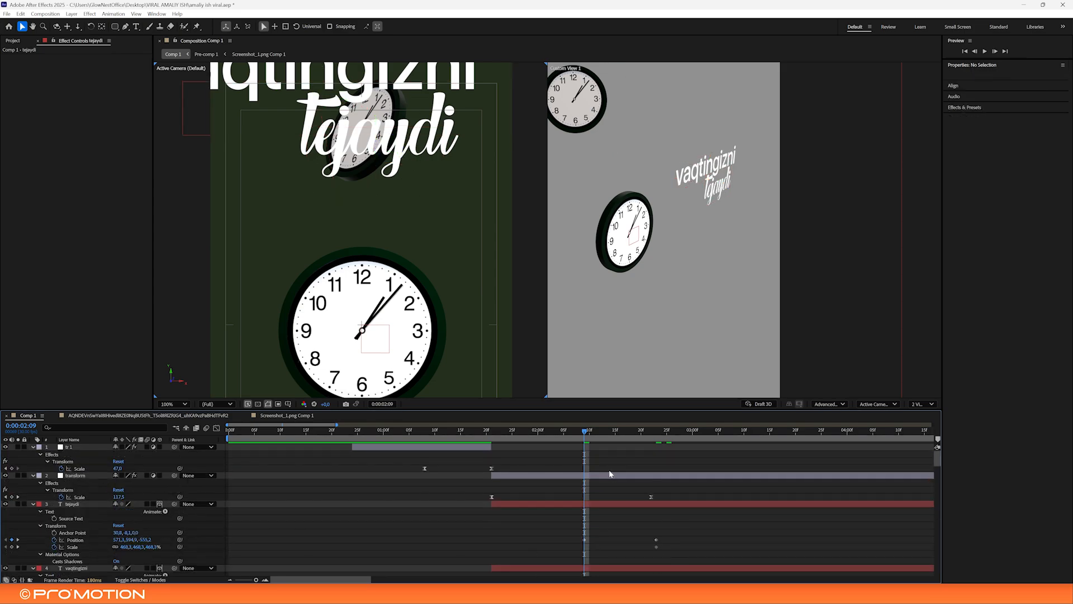
key(Page_Up)
key(Page_Up)
key(u)
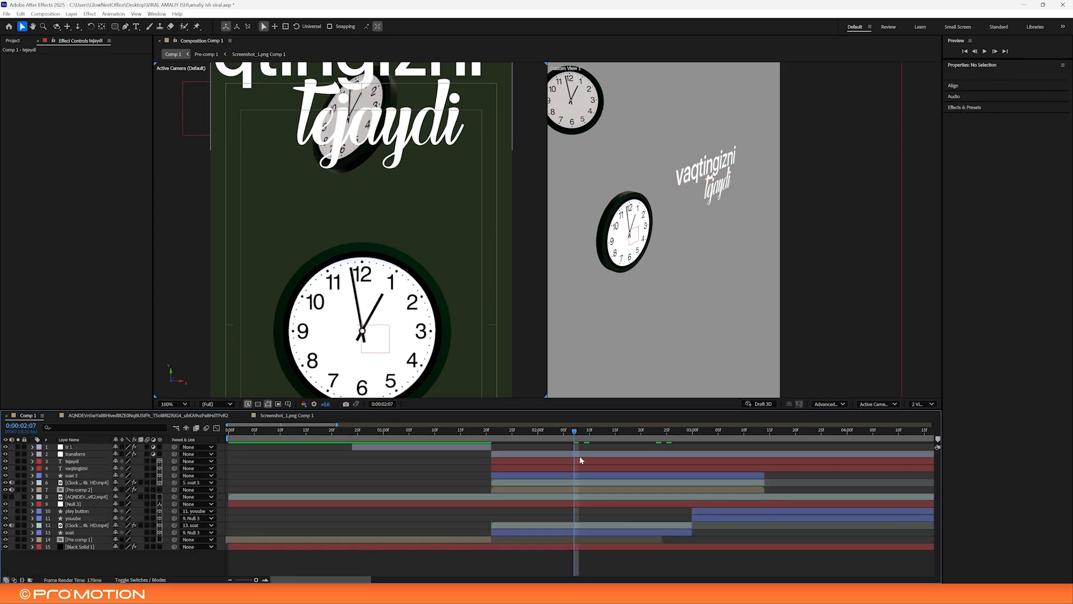
click(581, 460)
shift+click(582, 468)
key(u)
key(Page_Down)
key(Page_Down)
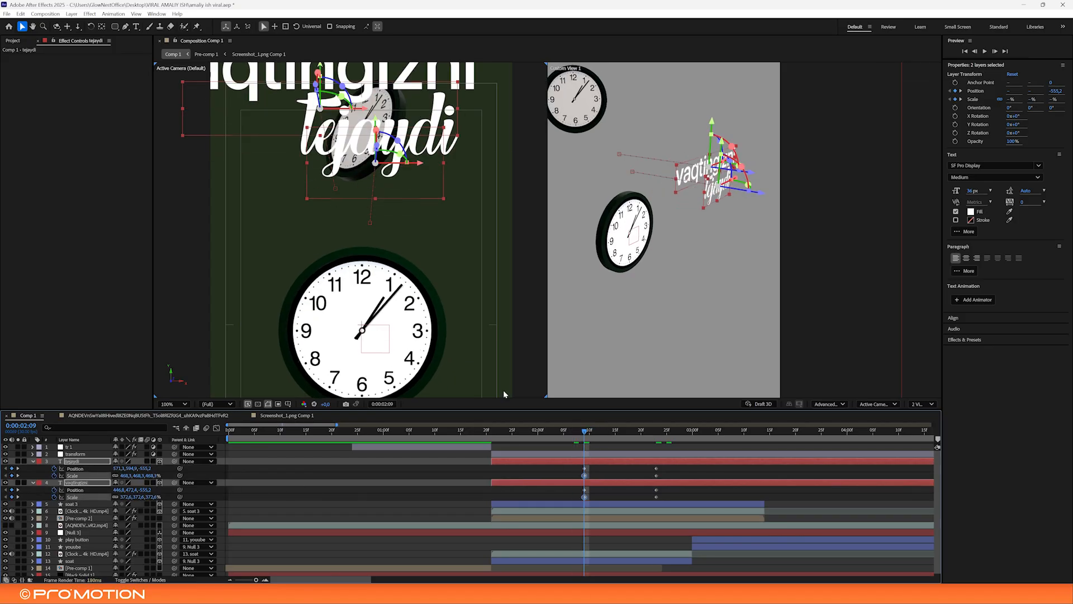
At 0:00:02:09, enlarge the tejaydi text to about 602.1% and raise it to a Y position of about 555.9
scroll(503, 394, down, 2)
click(508, 376)
click(599, 460)
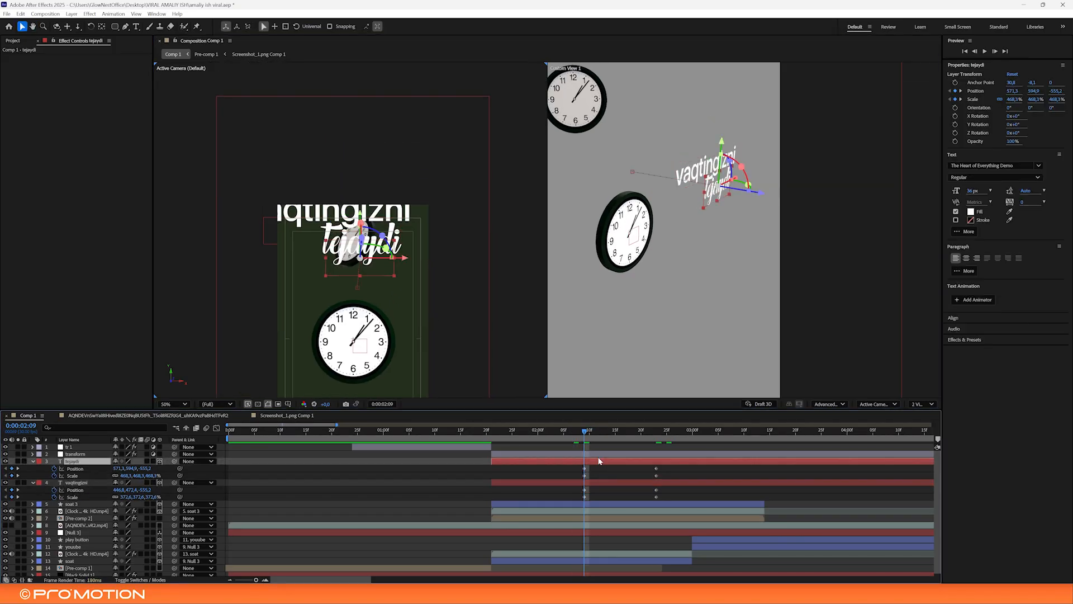
drag(395, 276, 405, 271)
At 0:00:02:09, raise the vaqtingizni text to a Y position of about 389.2 and enlarge it to about 413.5%
click(283, 214)
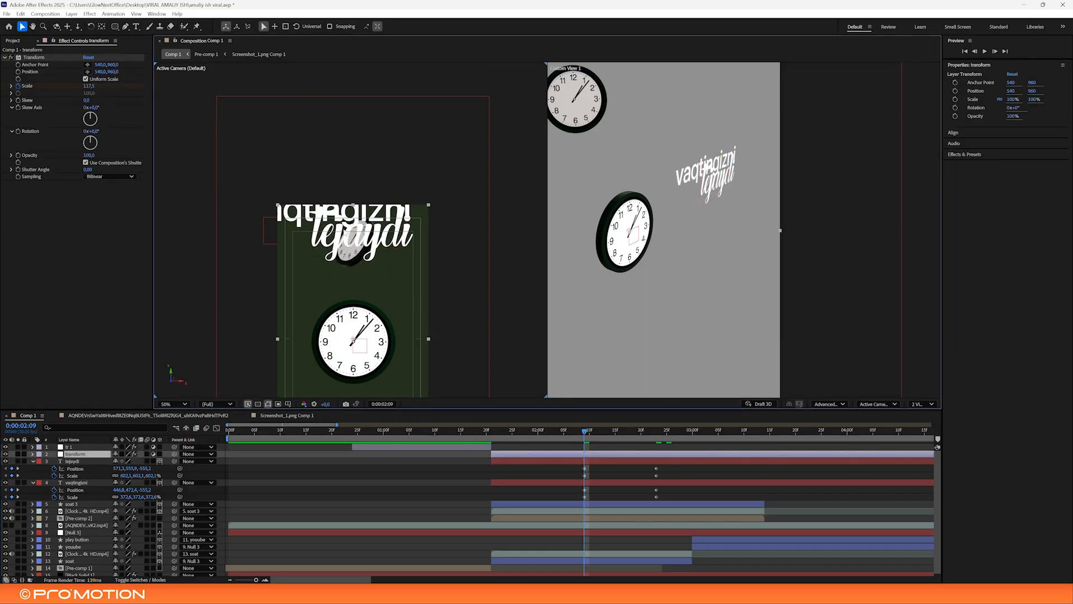
click(87, 481)
click(281, 207)
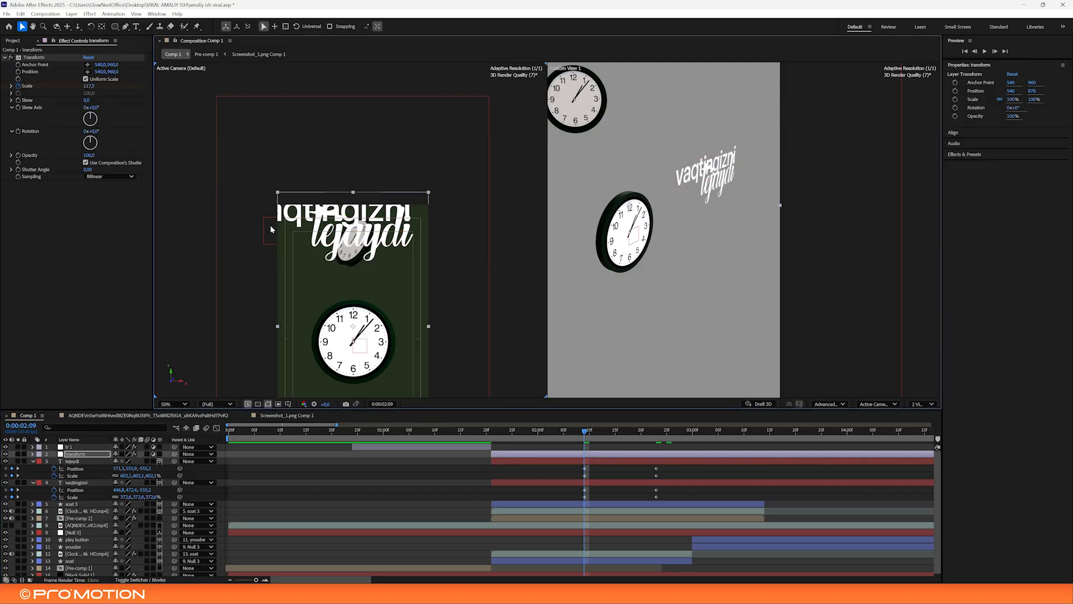
click(73, 484)
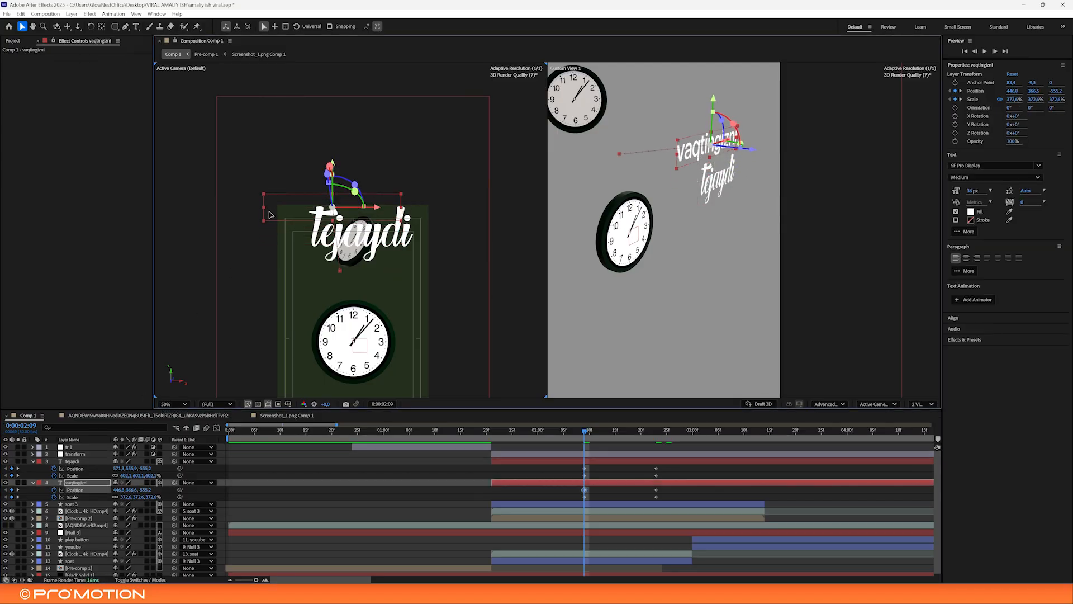
drag(265, 211, 256, 213)
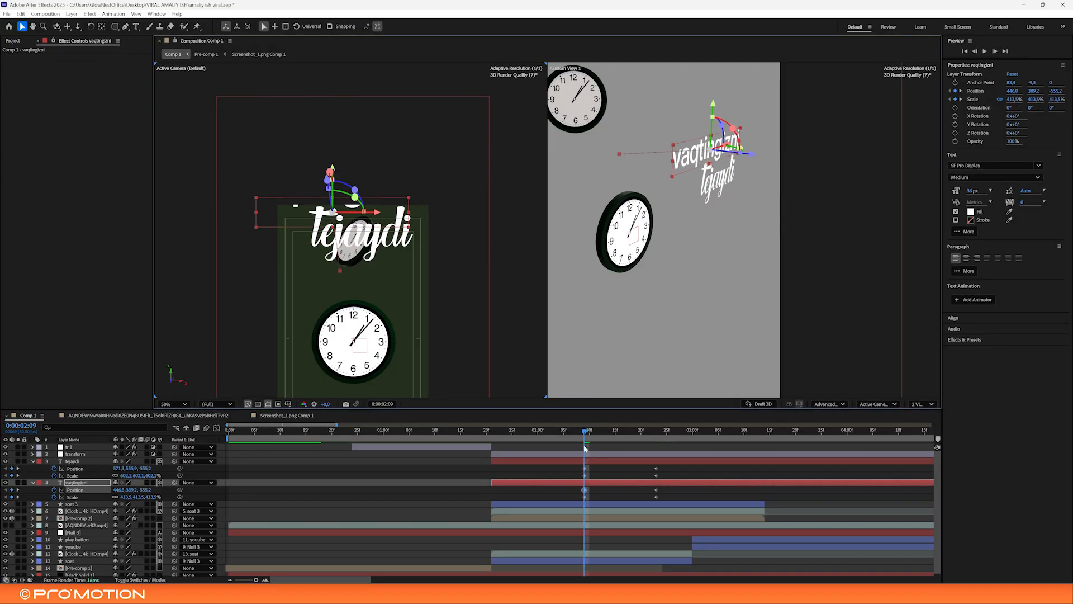
Ease all position and scale keyframes of both text layers and shape their speed curve into an early peak with a long slowdown
drag(663, 469, 575, 502)
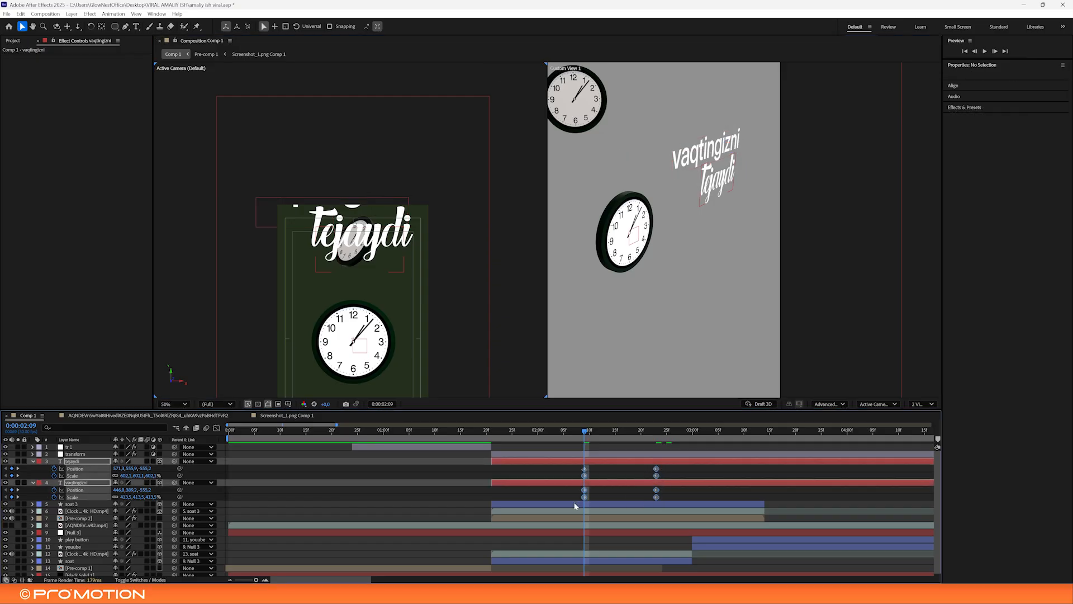
click(217, 428)
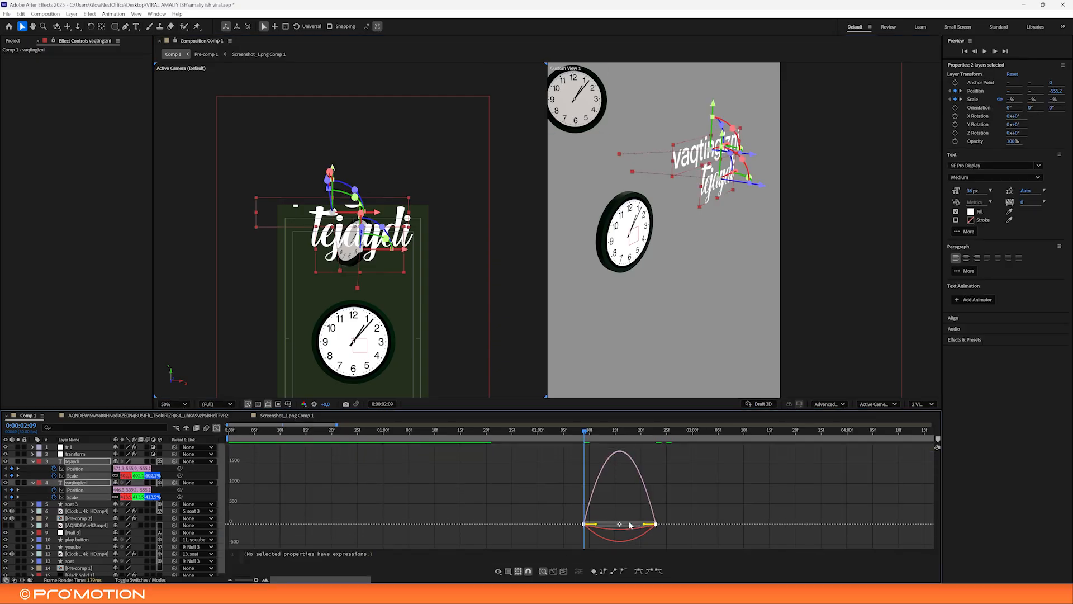
drag(690, 503, 508, 546)
drag(644, 523, 615, 526)
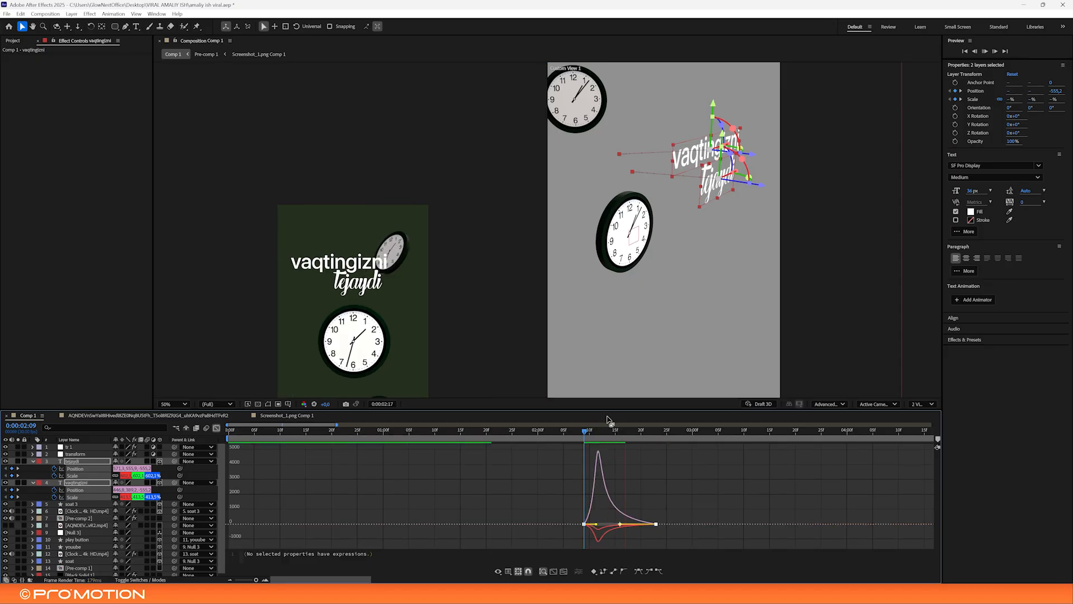
click(580, 431)
click(217, 429)
Move both text layers' first position and scale keyframes to 0:00:01:22 and preview the motion
drag(513, 433, 496, 435)
drag(598, 470, 570, 506)
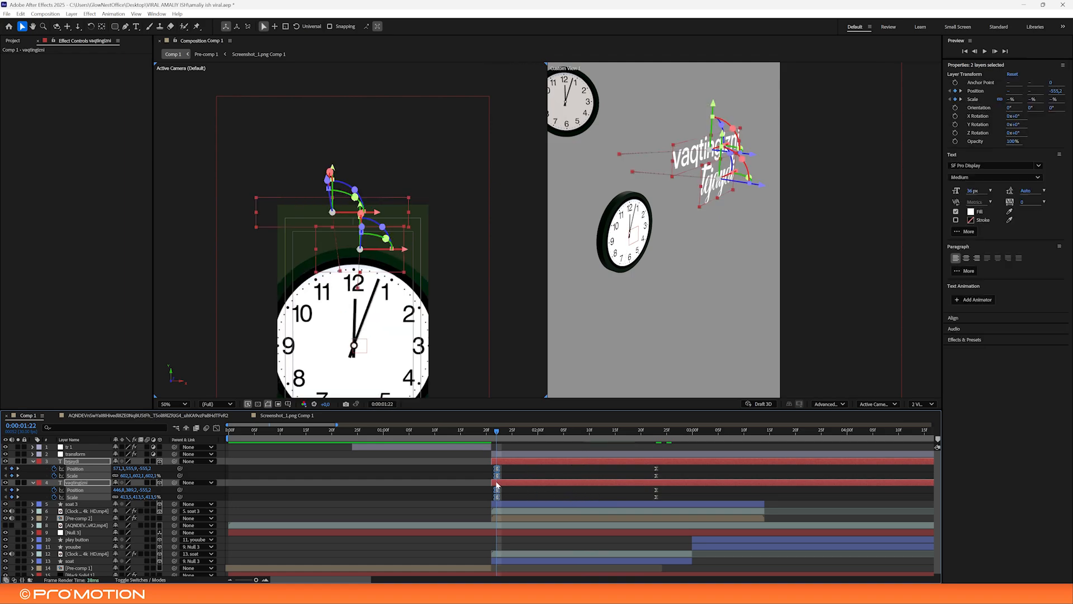
key(space)
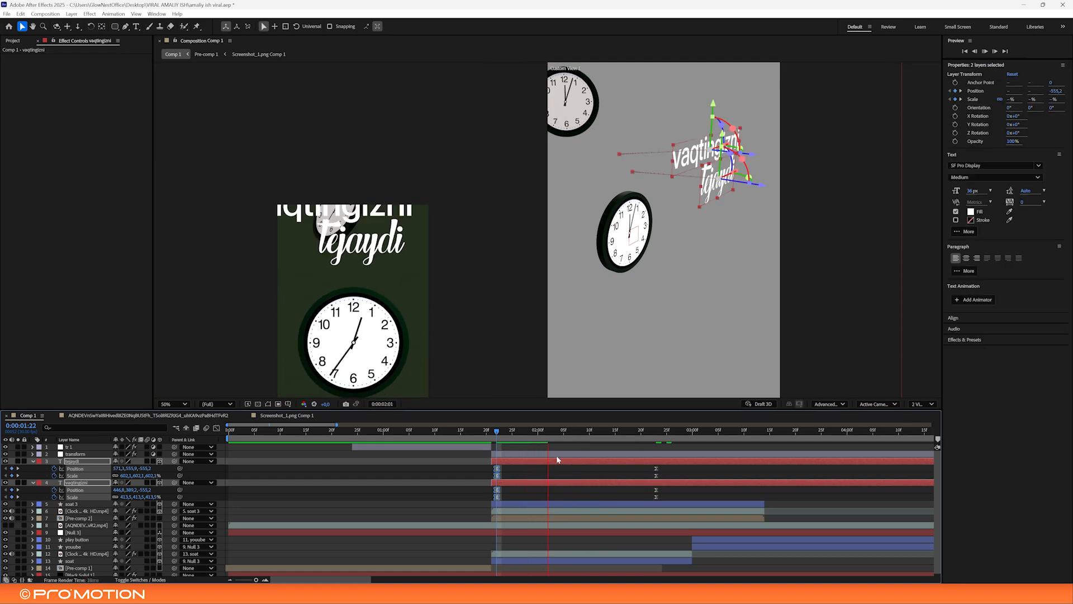
Try delaying the tejaydi layer's position and scale keyframes to start at about 0:00:01:28, preview it, and restore their timing
drag(561, 436, 585, 437)
drag(675, 466, 488, 492)
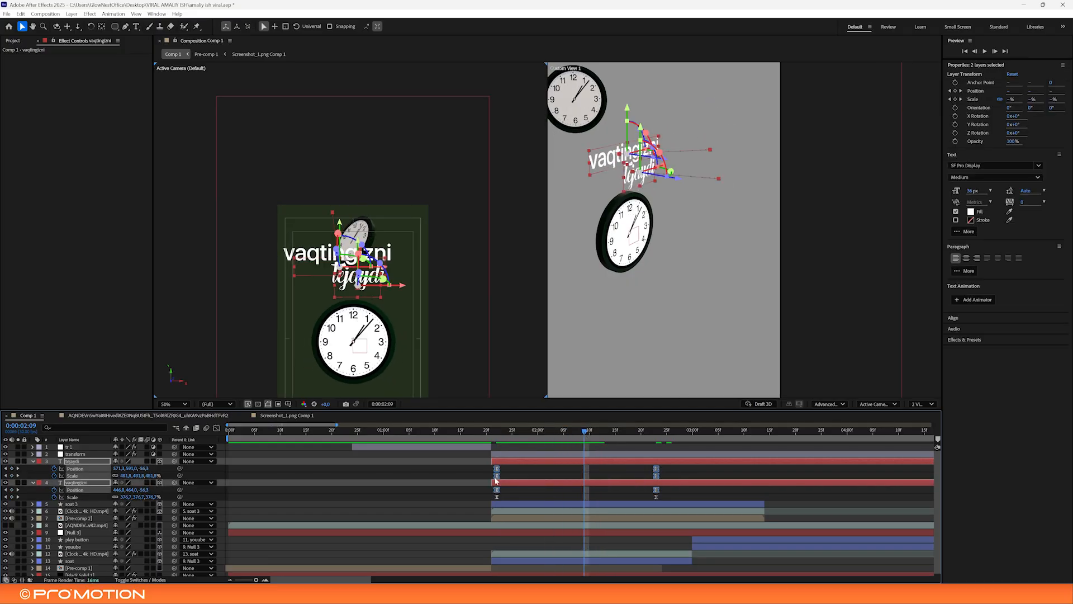
drag(675, 466, 527, 476)
click(485, 431)
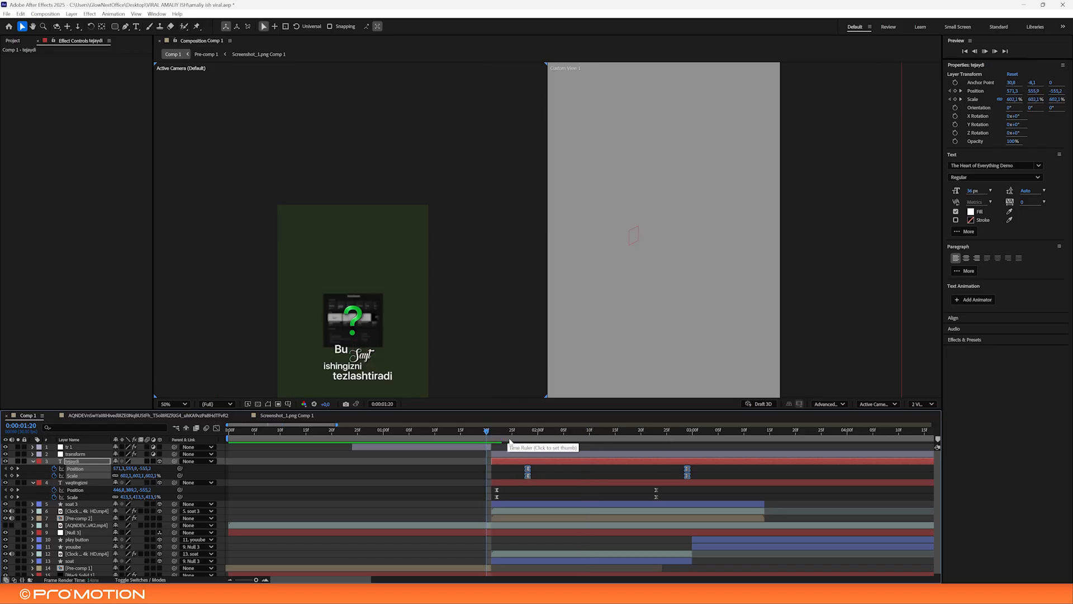
key(space)
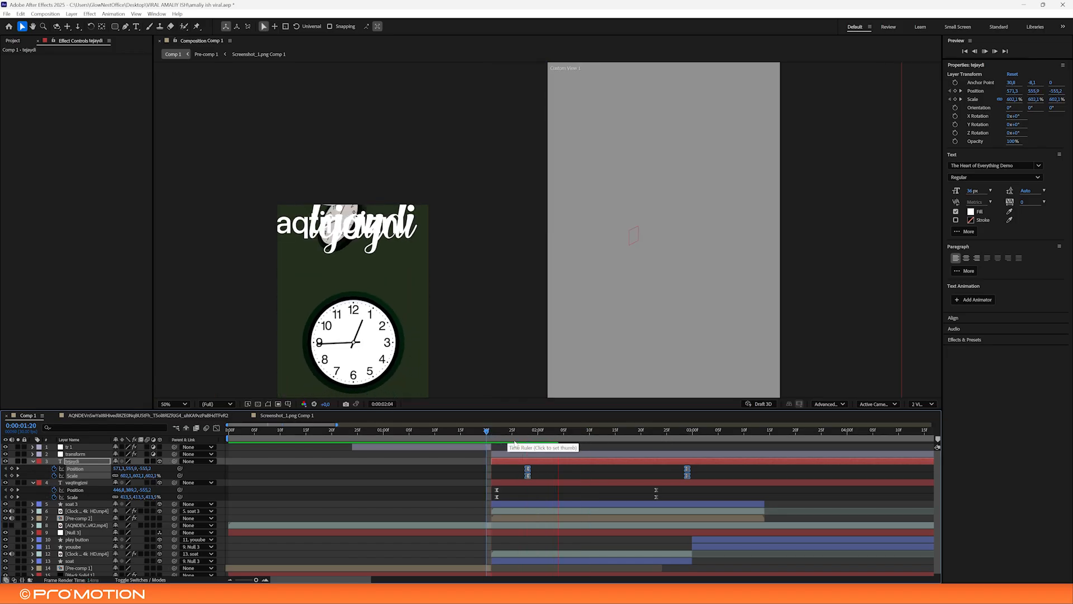
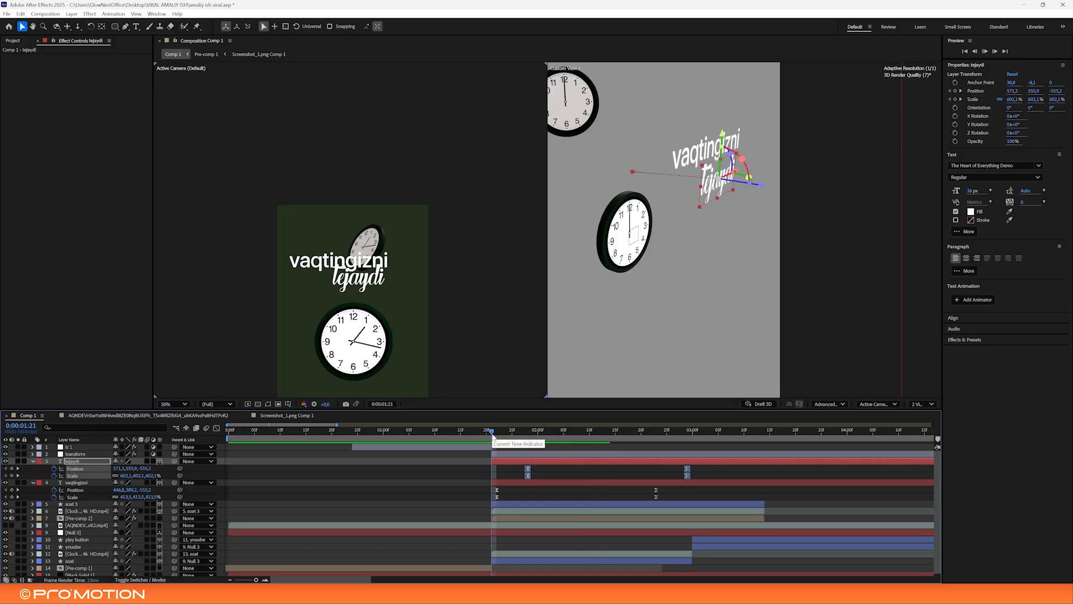
click(496, 435)
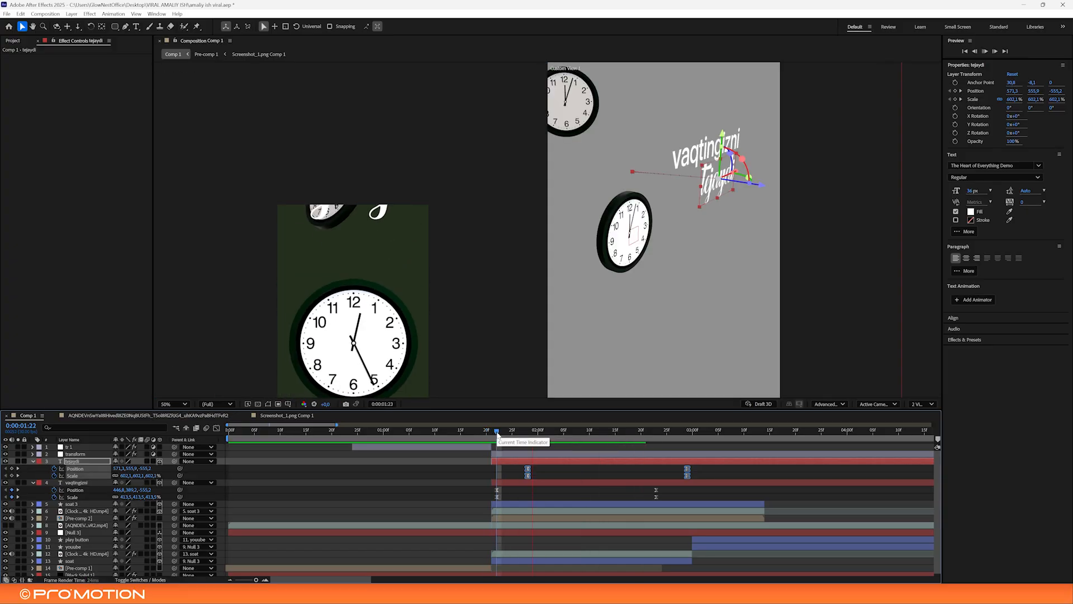
drag(504, 435, 658, 474)
click(493, 435)
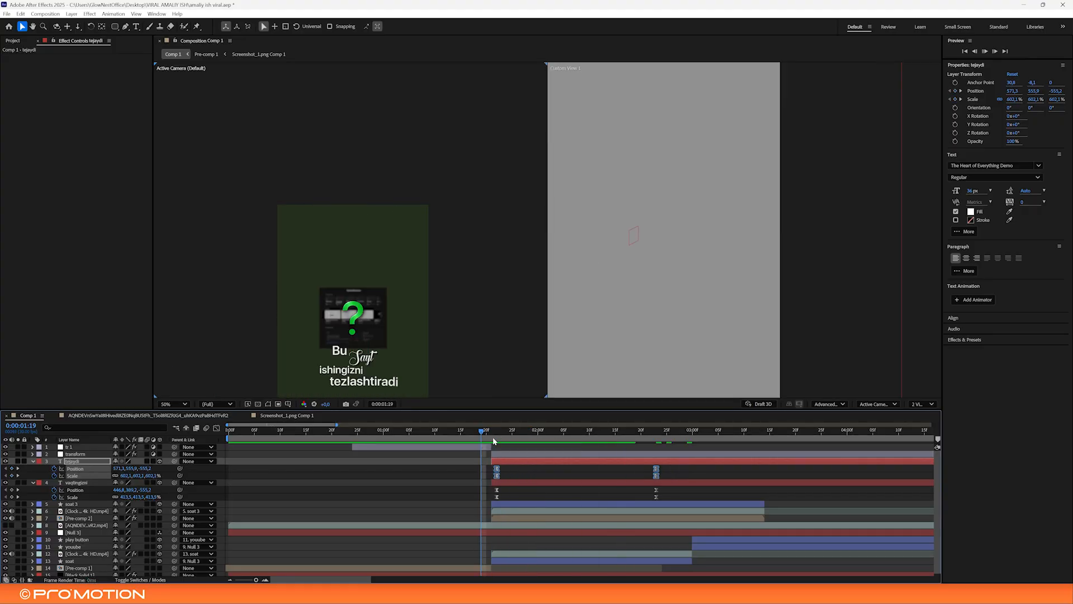
Move the tejaydi layer's final position and scale keyframes to about 0:00:02:25 and preview the motion
click(503, 437)
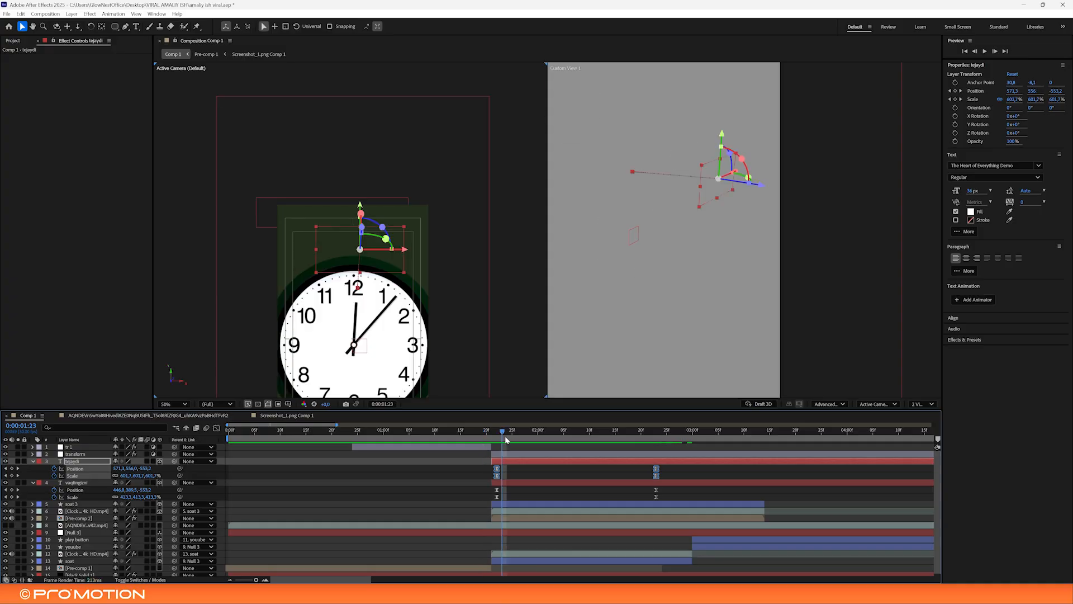
click(527, 470)
click(532, 462)
drag(532, 463, 497, 461)
click(521, 467)
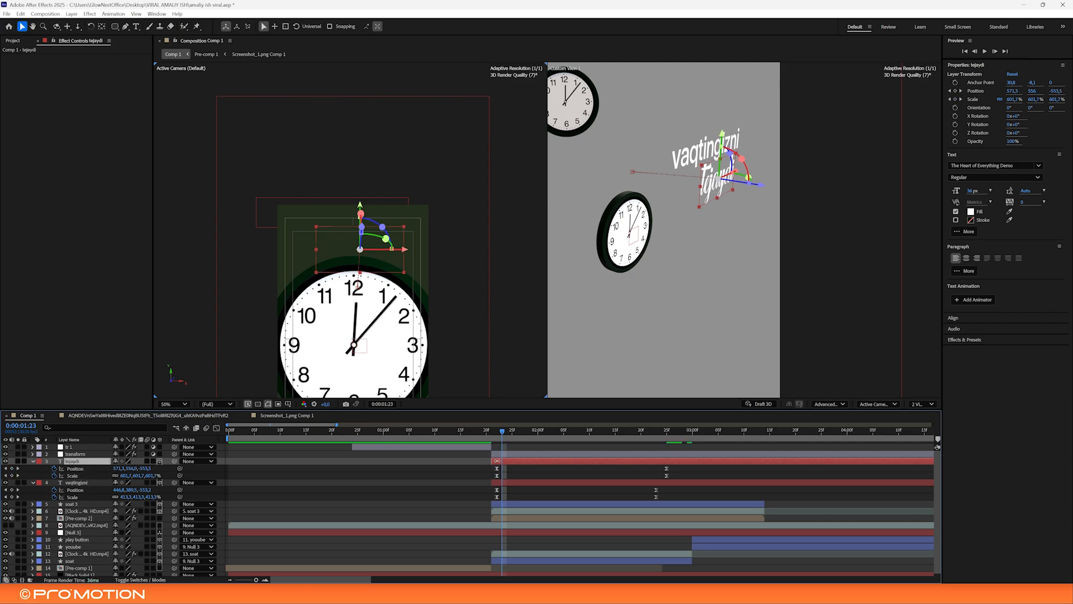
key(space)
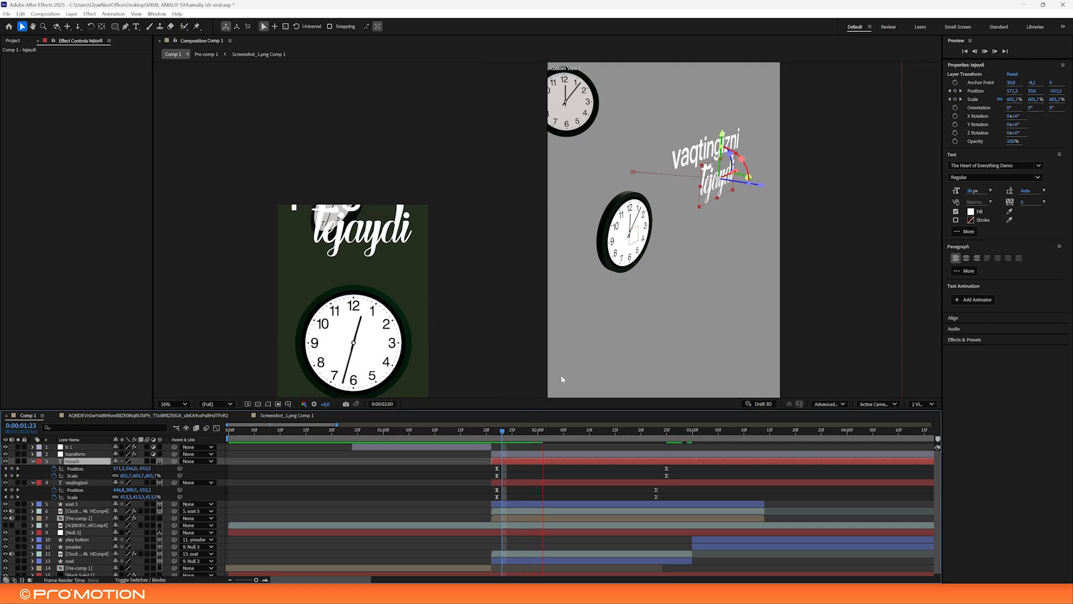
Collapse the text layers' keyframes and preview the caption animation in Comp 1 from 0:00:01:20
drag(513, 434, 343, 447)
click(528, 472)
key(u)
key(space)
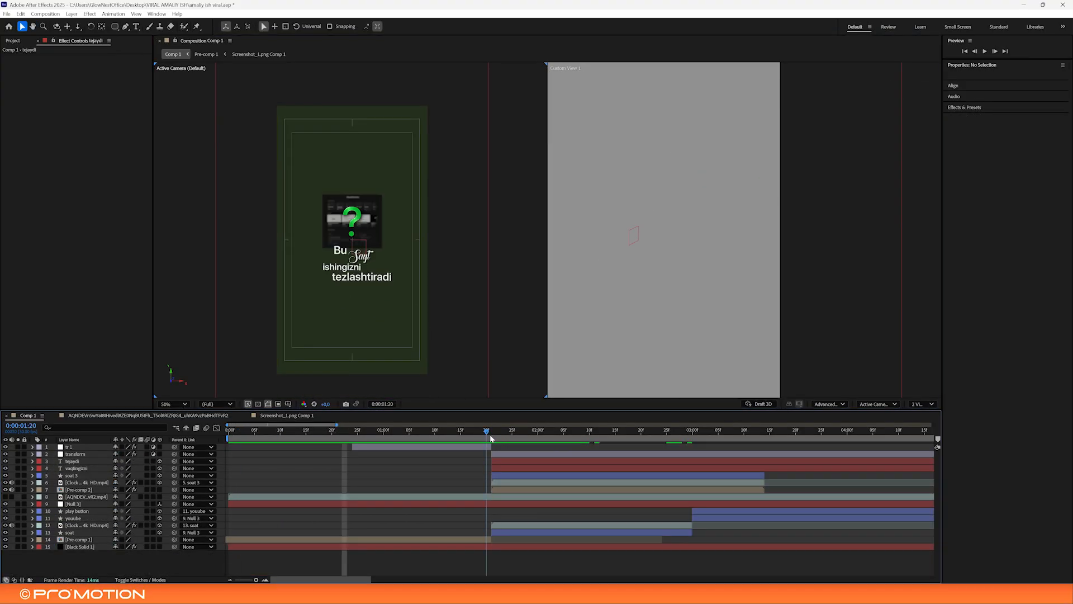
click(532, 524)
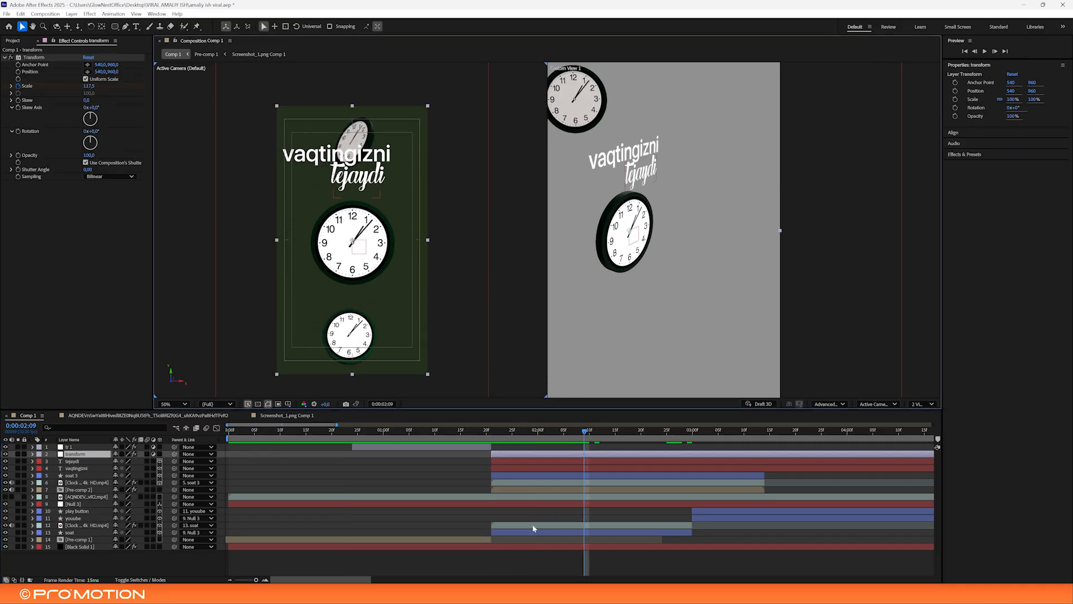
click(521, 468)
click(525, 461)
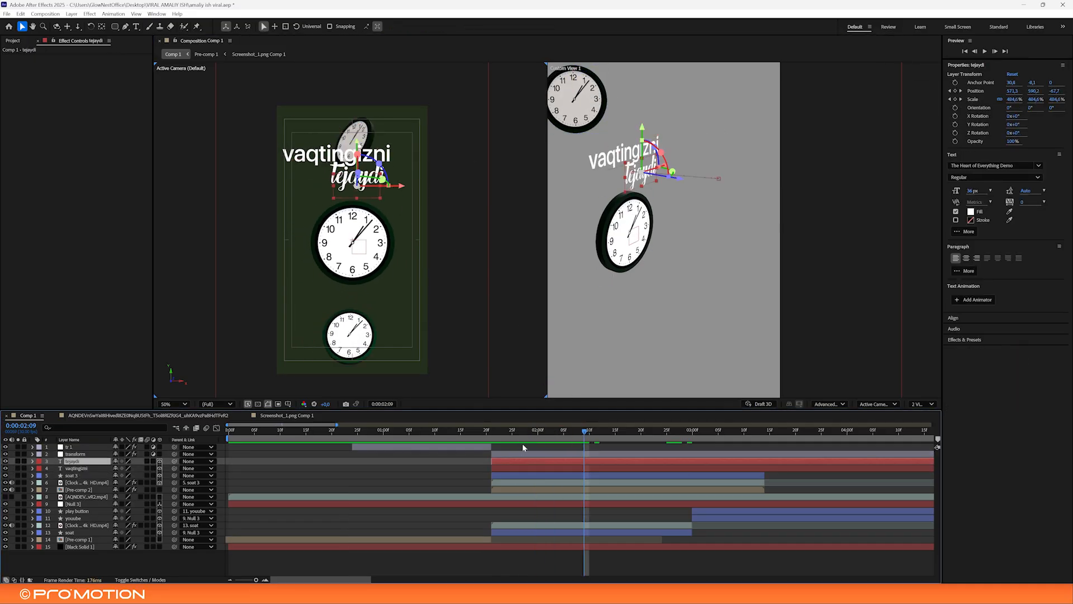
click(543, 442)
Open Pre-comp 1, expand the tezlashtiradi layer's text properties and copy its Animator 1
click(222, 416)
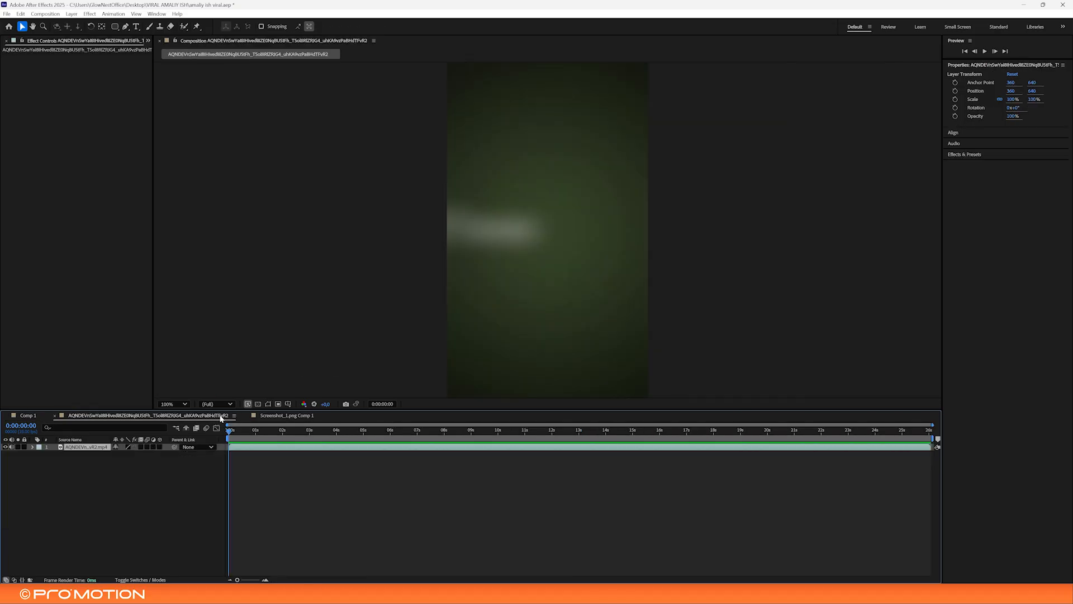
click(28, 416)
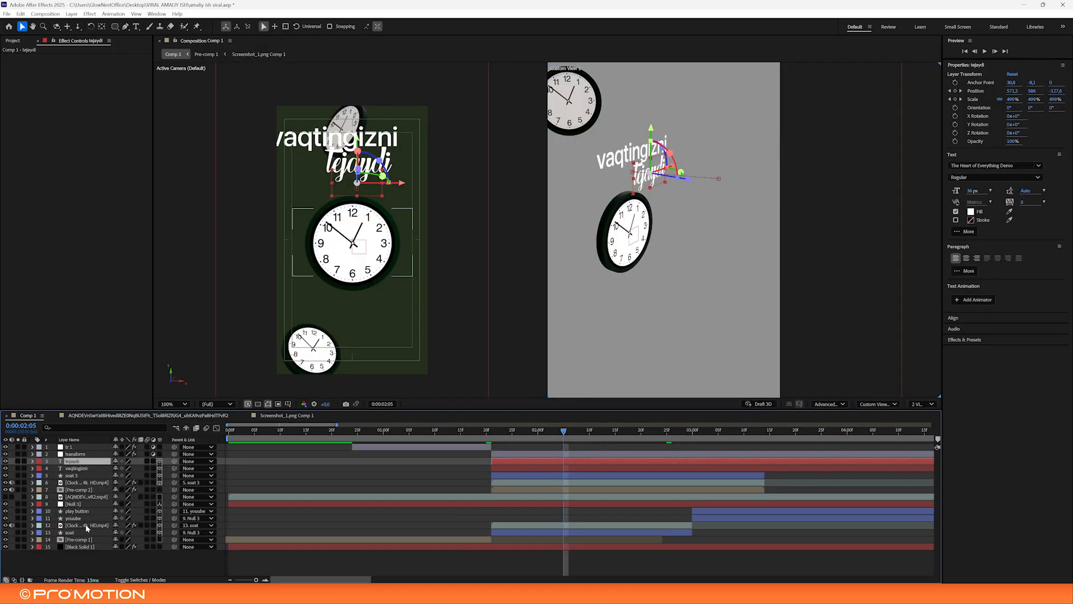
double_click(78, 540)
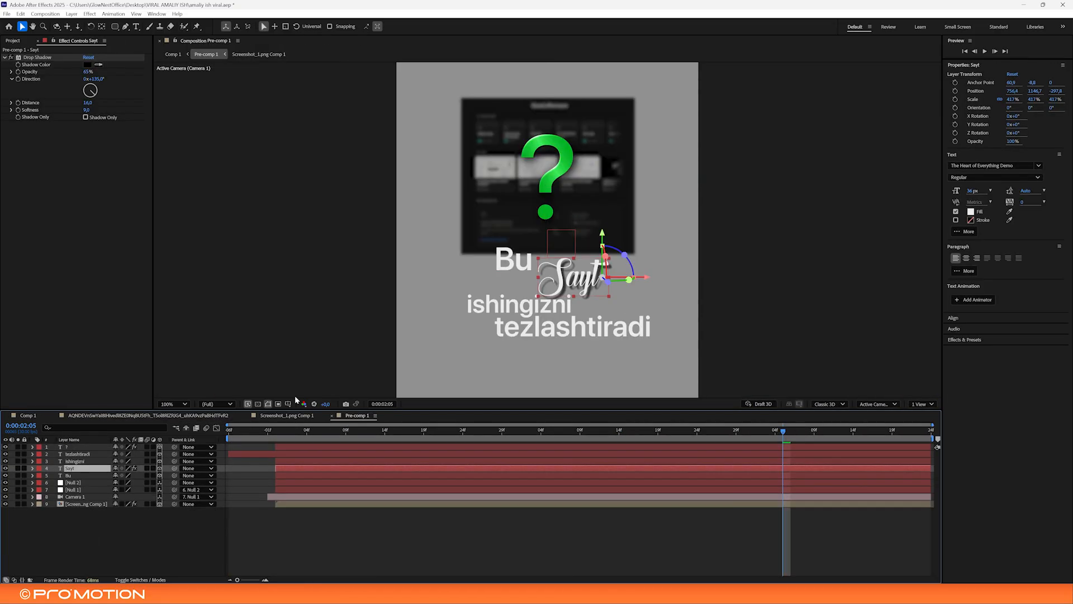
click(32, 469)
drag(303, 431, 456, 438)
click(80, 454)
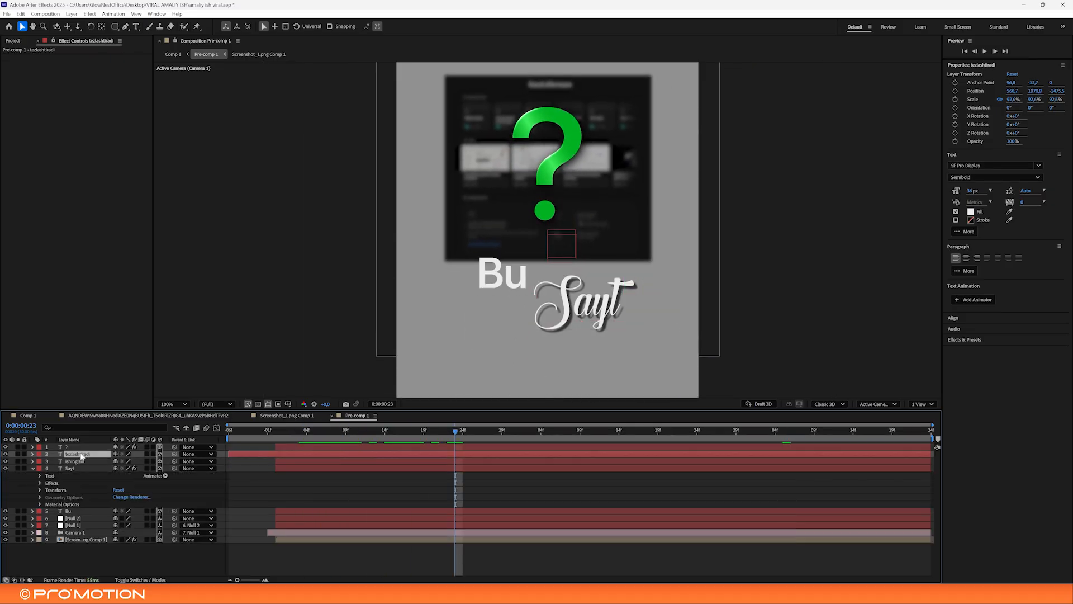
click(33, 454)
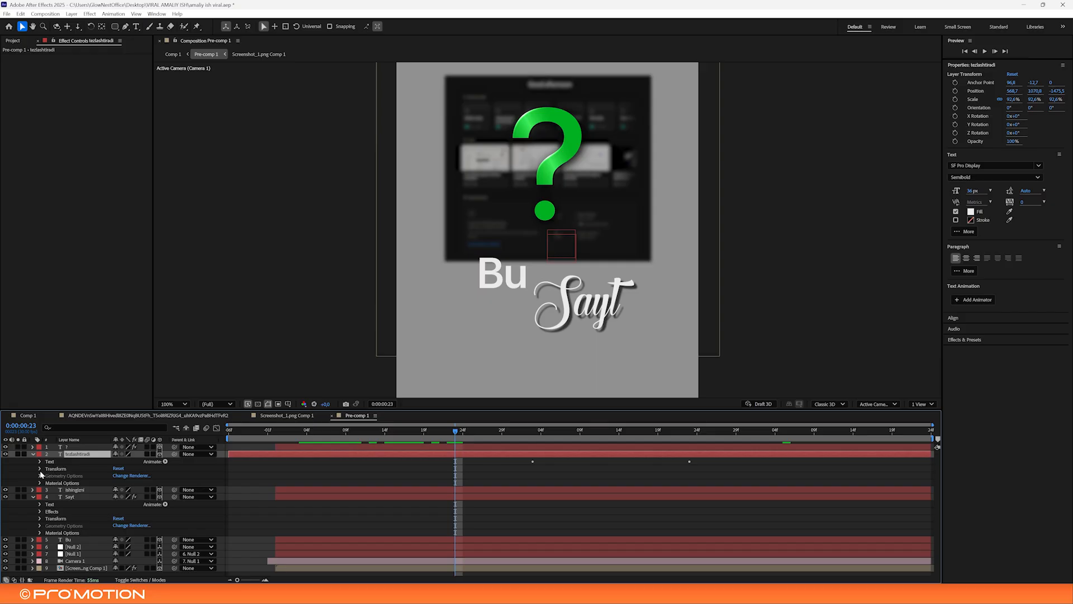
click(40, 461)
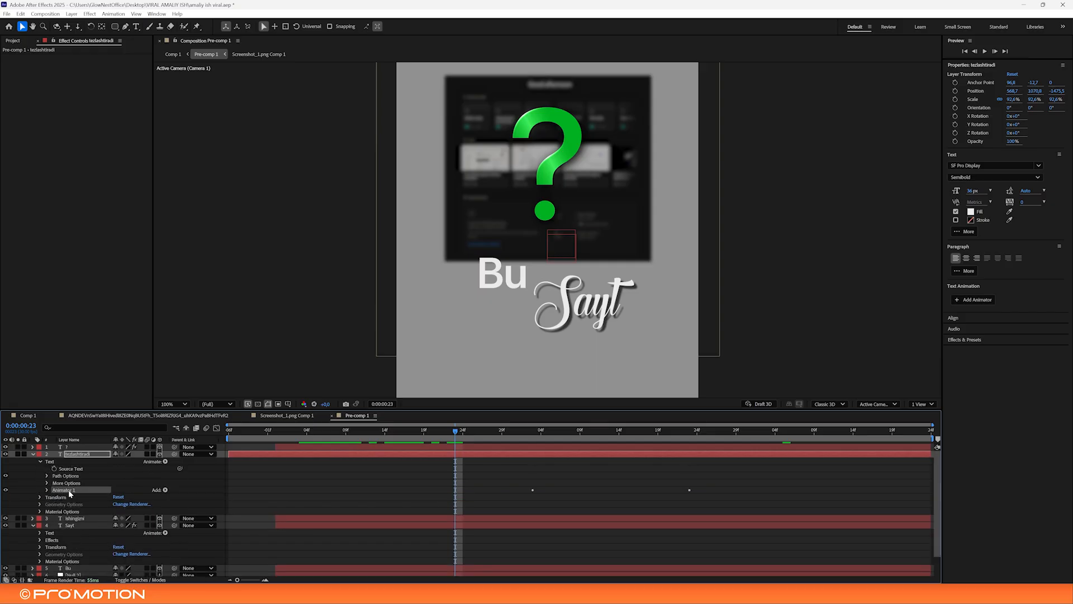
Paste the copied text animator onto the tejaydi layer in Comp 1 at 0:00:01:24 and preview it
click(286, 415)
click(78, 416)
click(28, 416)
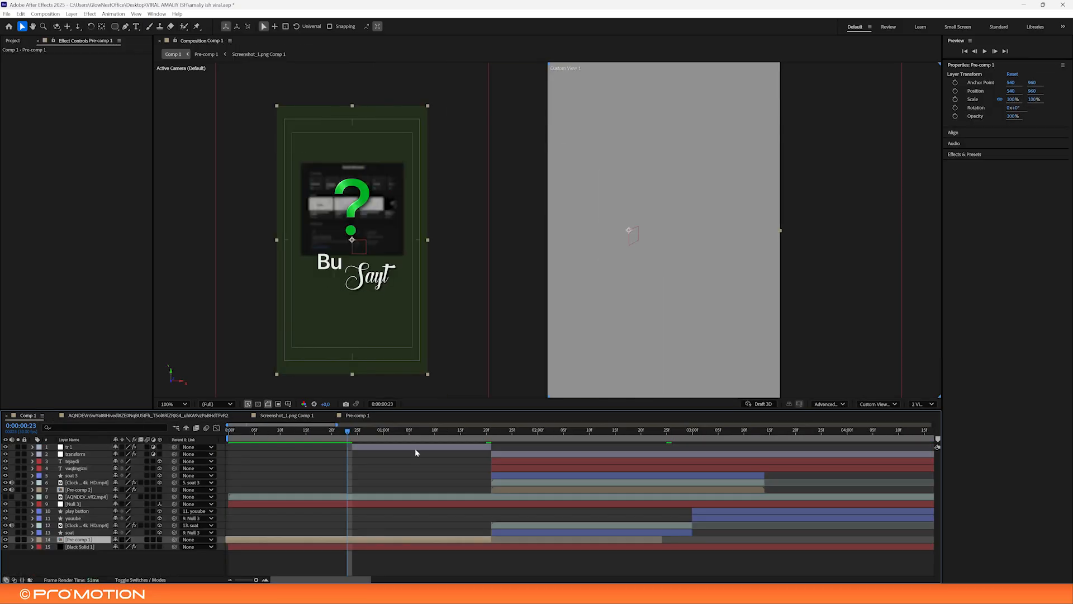
key(space)
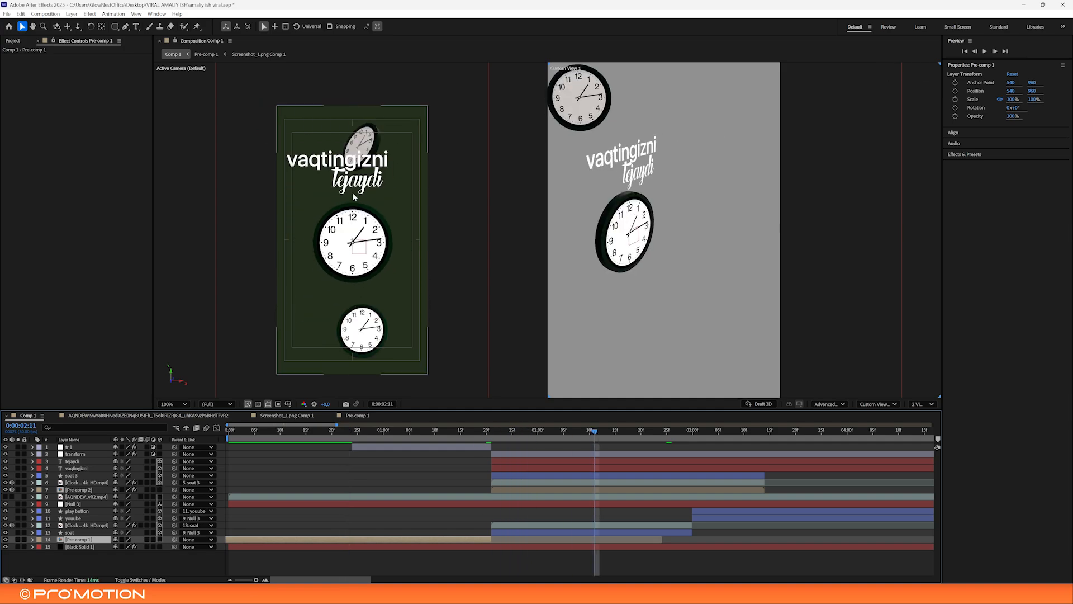
click(76, 461)
click(507, 431)
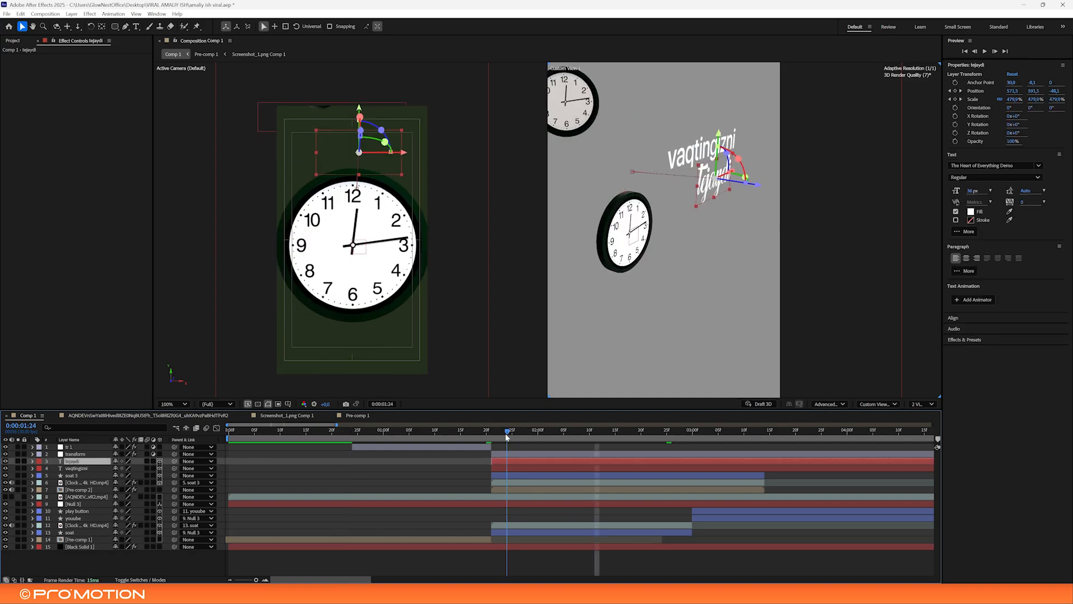
key(space)
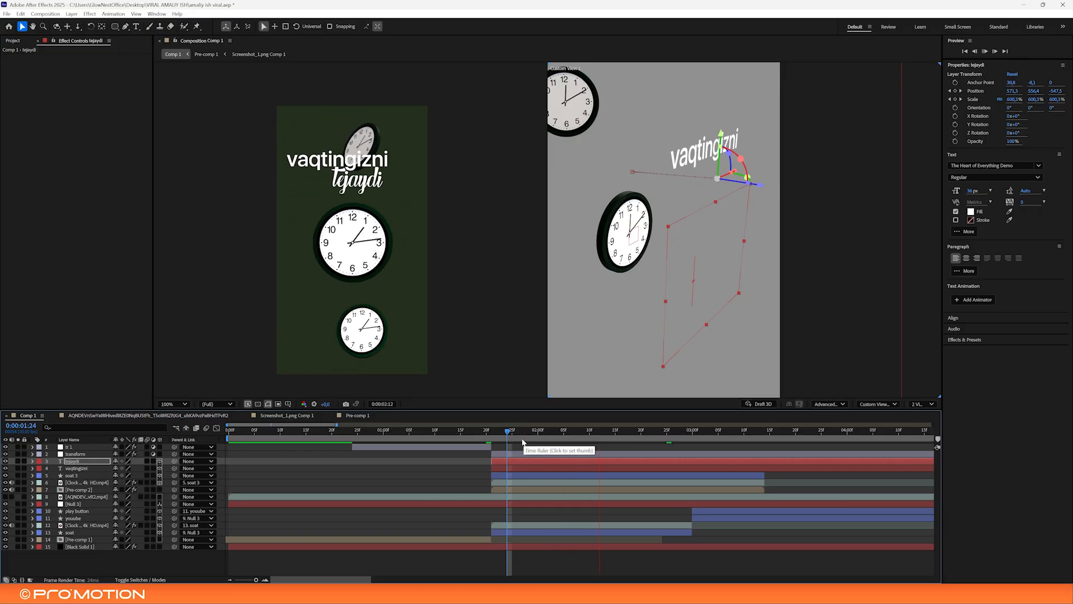
Move the first Range Selector Offset keyframe of the tejaydi layer to 0:00:01:22 and preview the letter reveal
click(503, 431)
key(space)
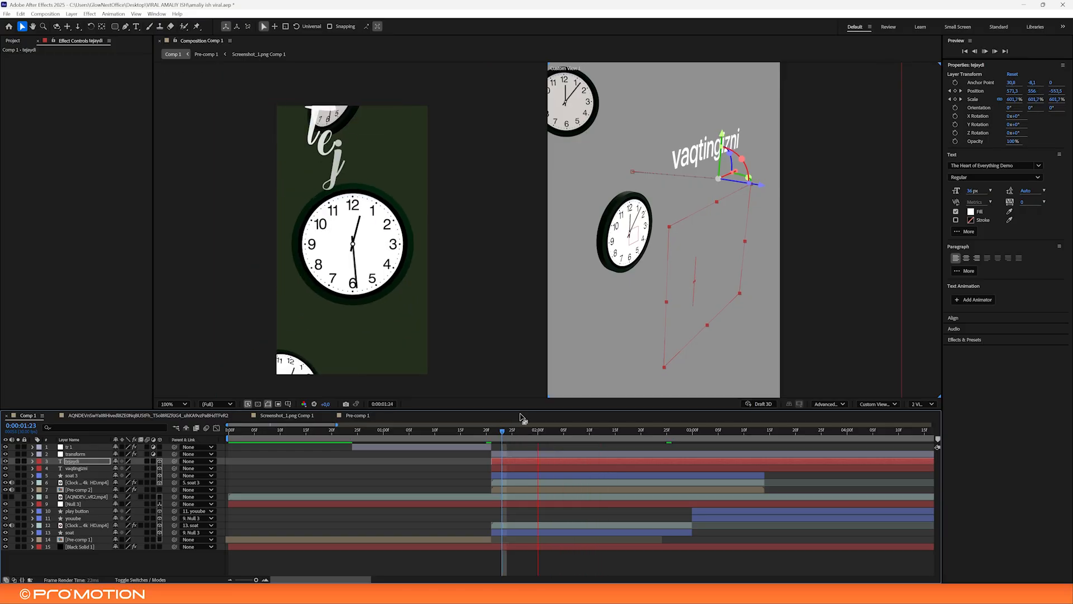
click(482, 431)
click(495, 436)
click(496, 436)
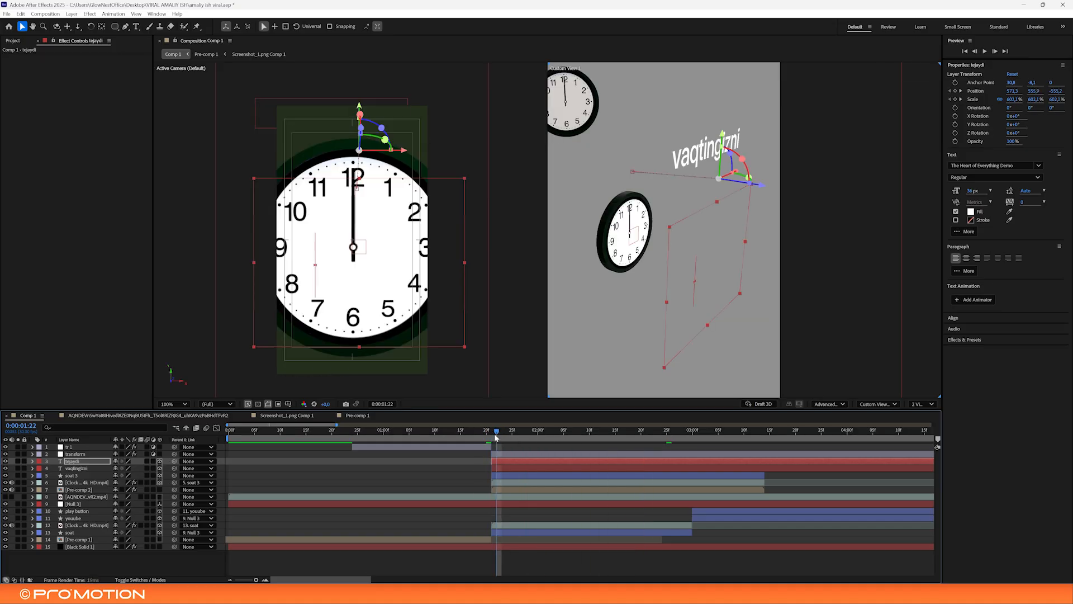
key(u)
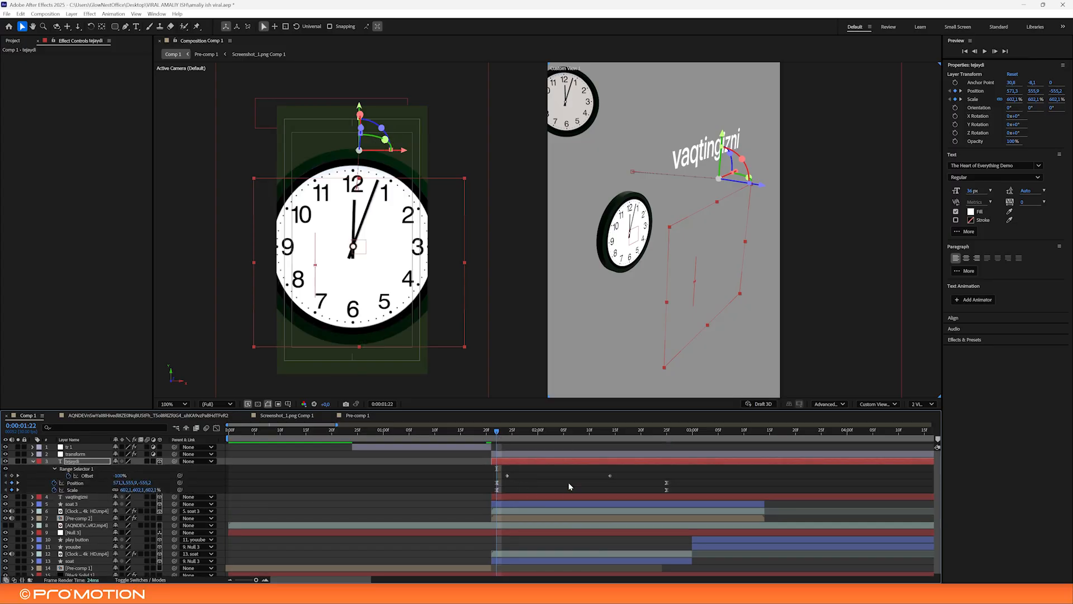
drag(508, 476, 495, 474)
key(space)
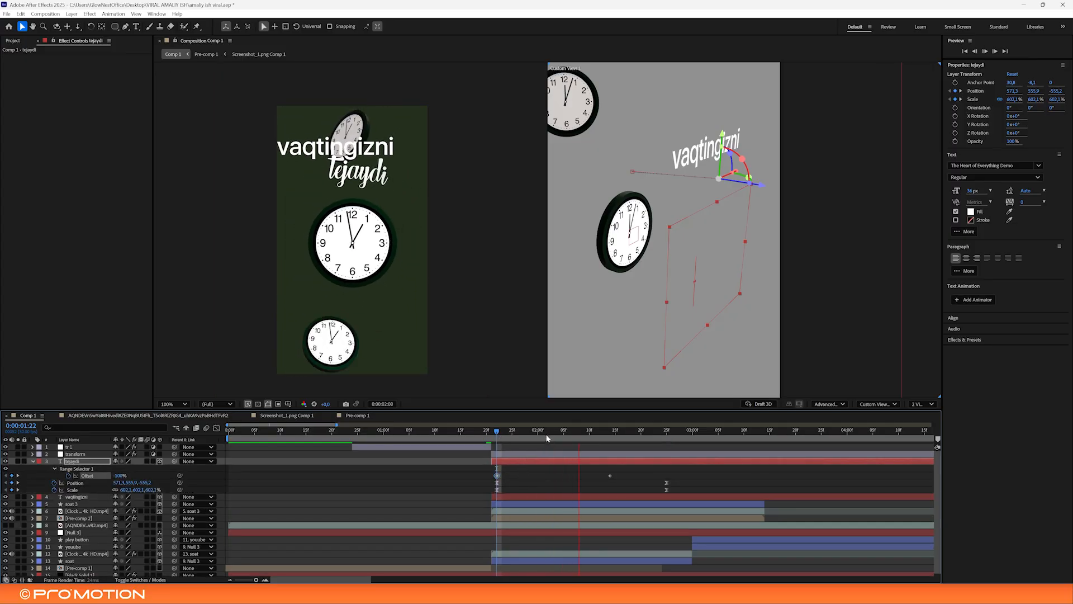
click(493, 433)
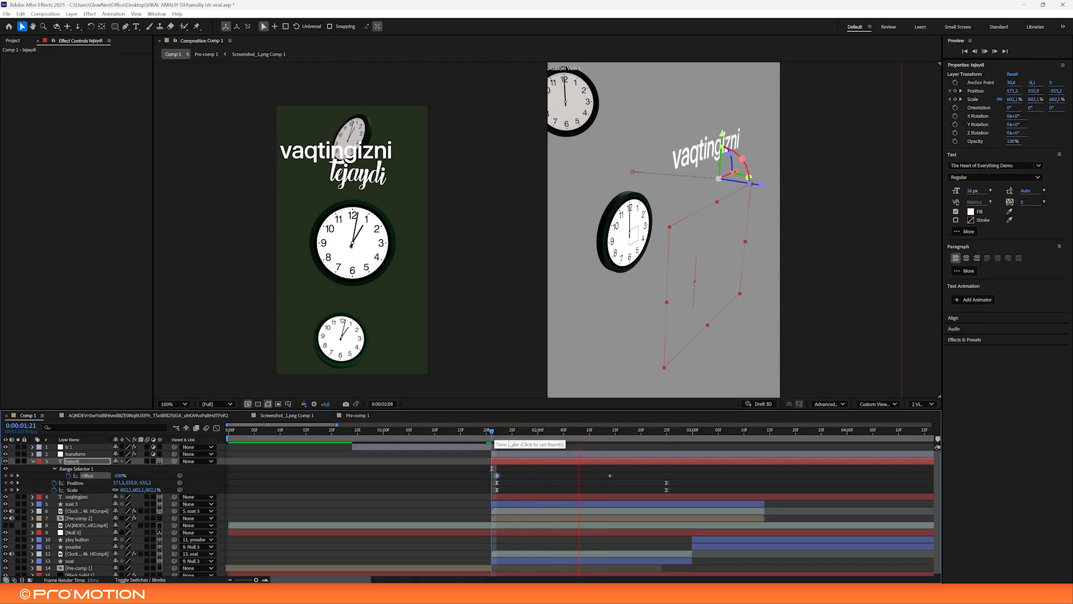
Pre-compose the tejaydi and vaqtingizni text layers together as Pre-comp 3
click(531, 468)
key(u)
drag(535, 435, 643, 446)
click(650, 461)
shift+click(645, 468)
right_click(627, 463)
click(648, 402)
click(577, 358)
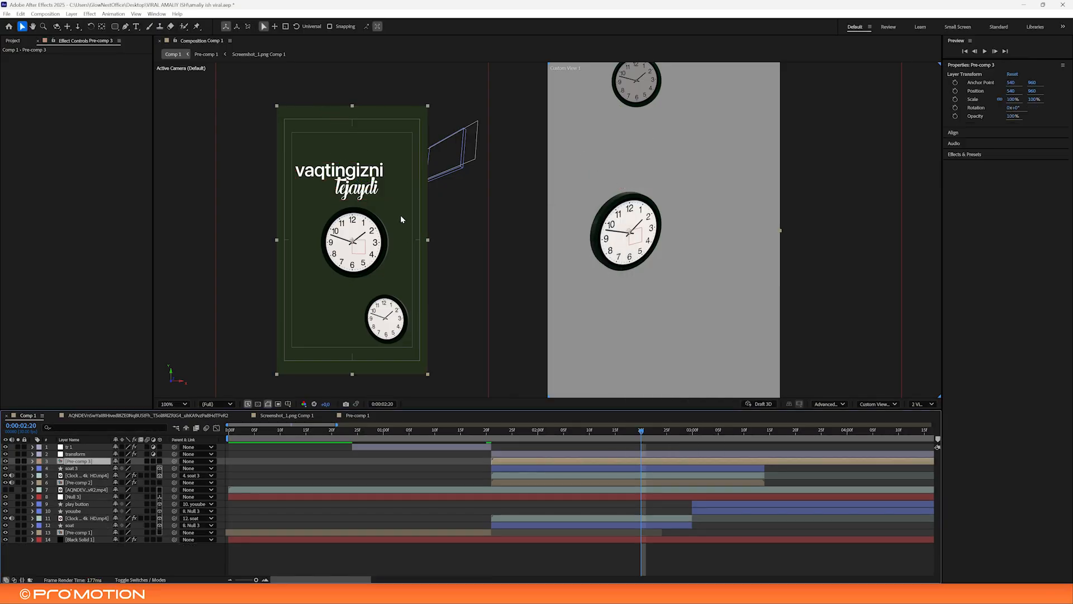
Try a Drop Shadow effect with an increased distance on Pre-comp 3 and undo it
drag(407, 230, 422, 321)
scroll(422, 321, up, 1)
key(ctrl+space)
text(drop s)
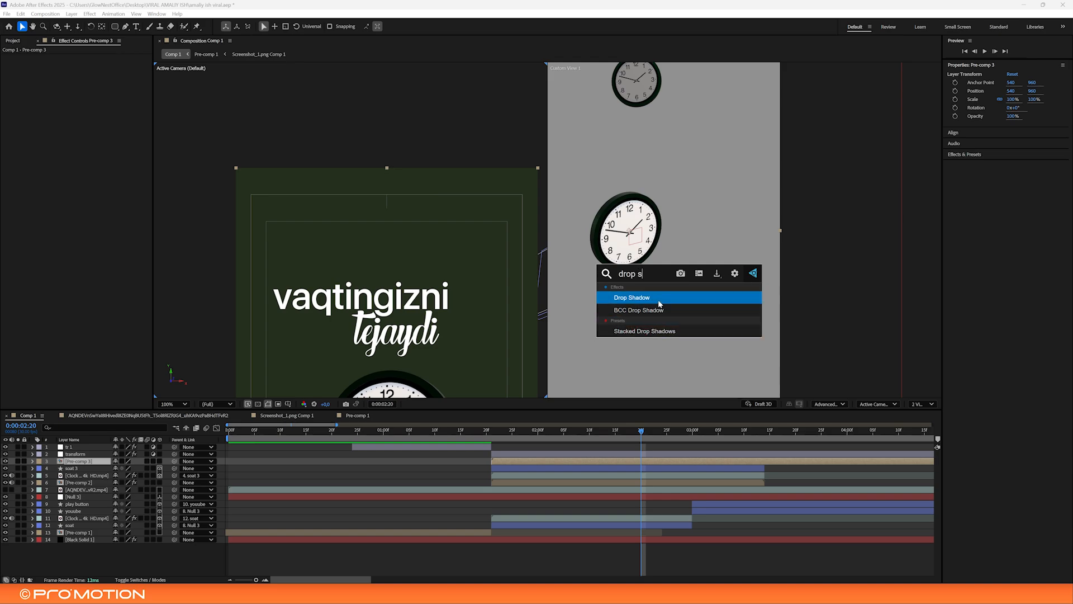
click(659, 300)
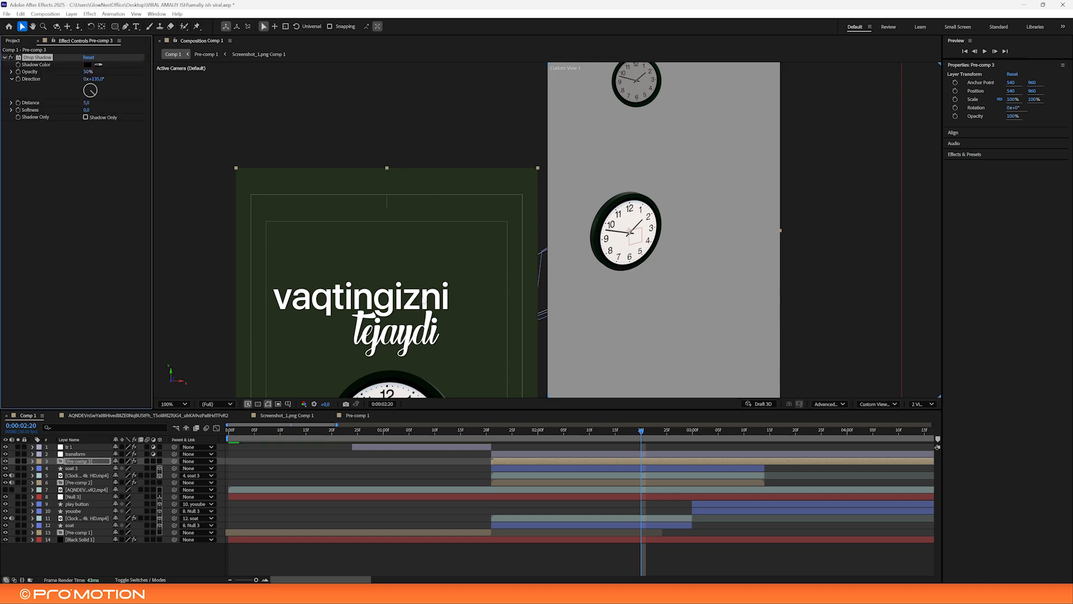
drag(87, 71, 88, 99)
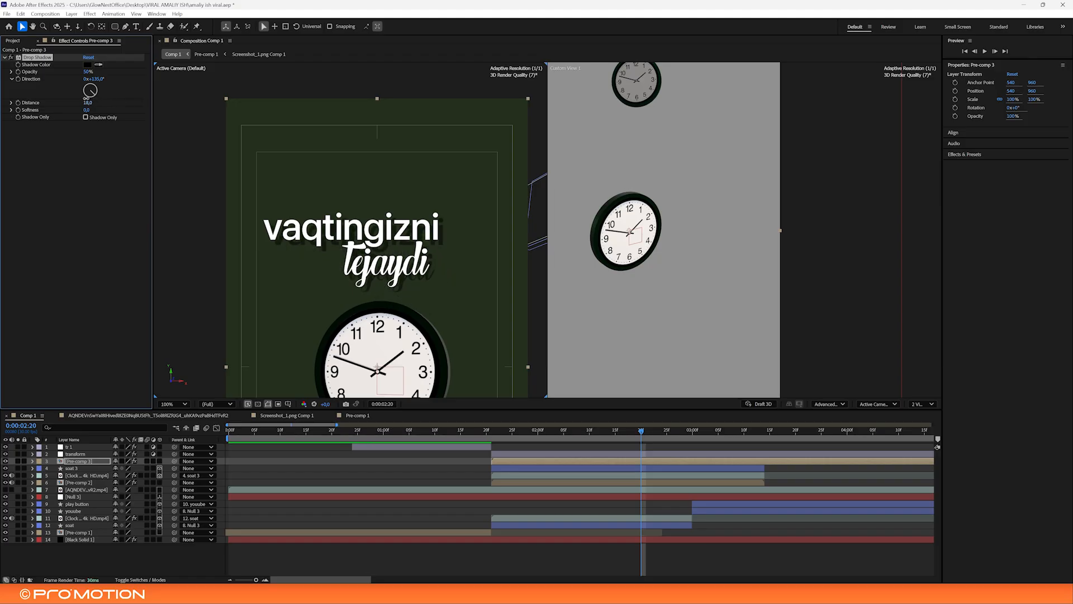
key(ctrl+z)
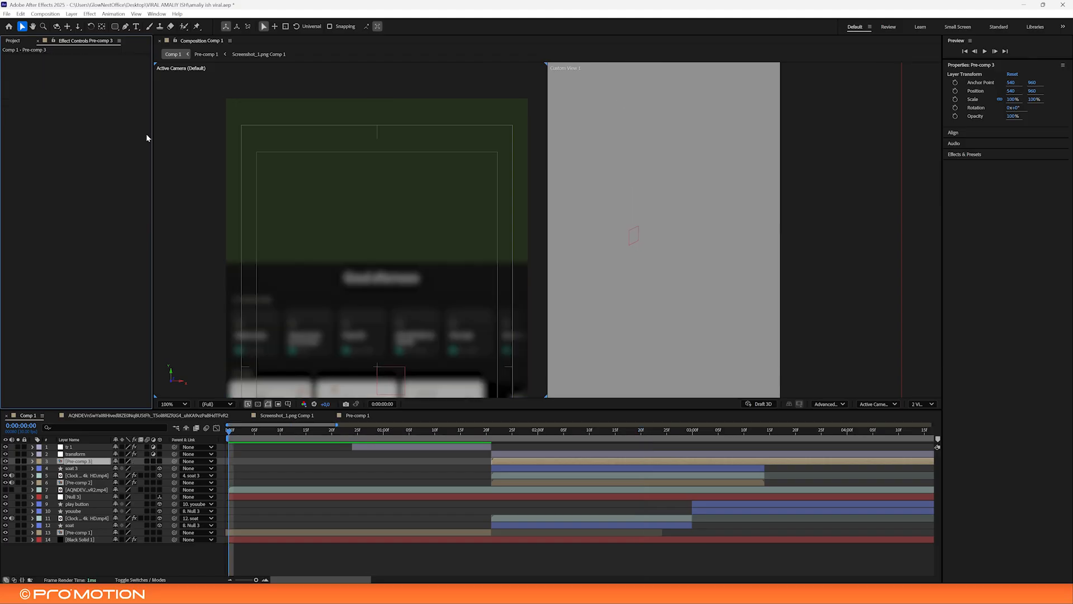
Open Pre-comp 1 and copy the Drop Shadow effect from its Sayt text layer
drag(638, 432, 606, 431)
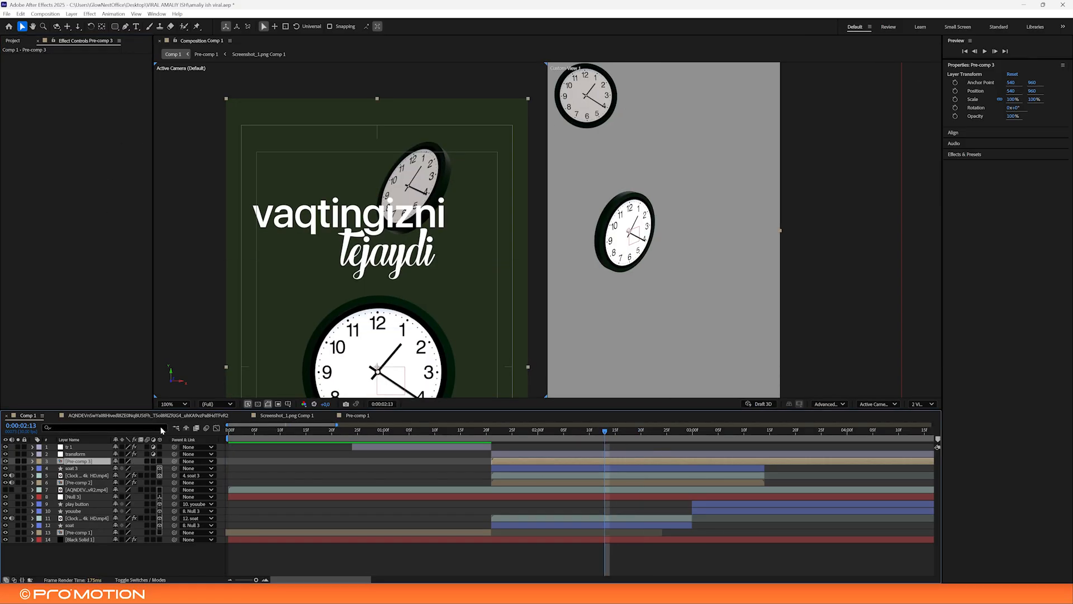
click(119, 415)
click(263, 417)
click(354, 415)
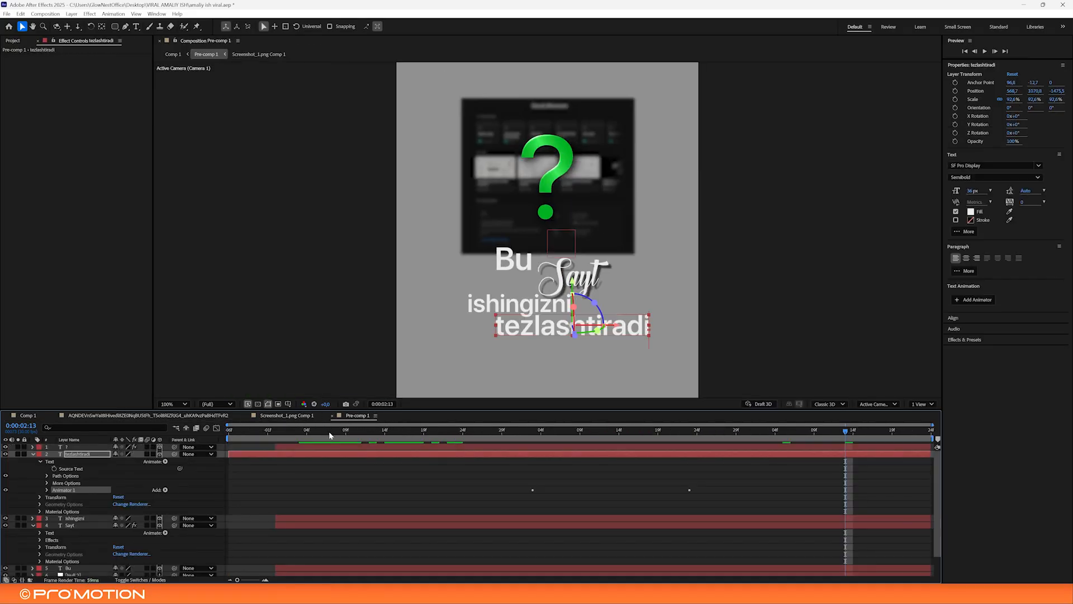
scroll(313, 492, down, 1)
click(88, 501)
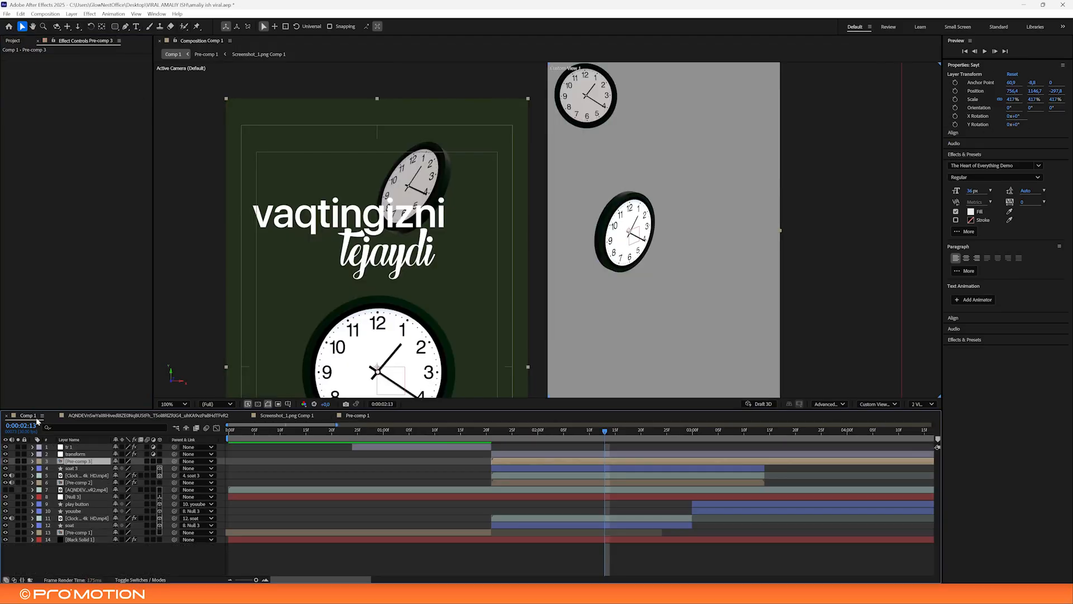
Paste the copied Drop Shadow effect onto Pre-comp 3 in Comp 1 and set its distance to 19
click(33, 417)
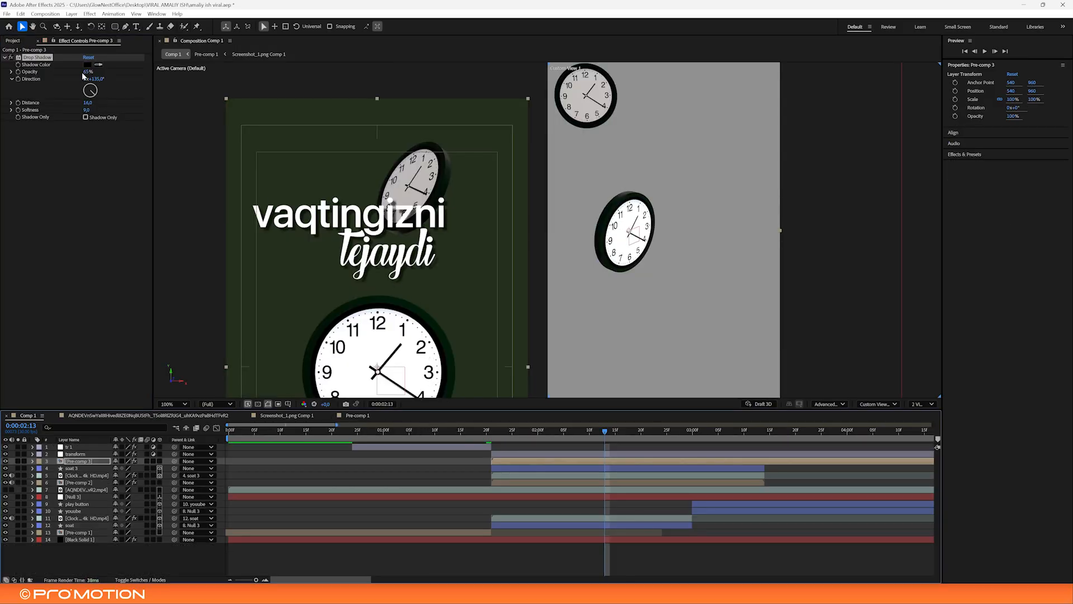
drag(90, 103, 89, 102)
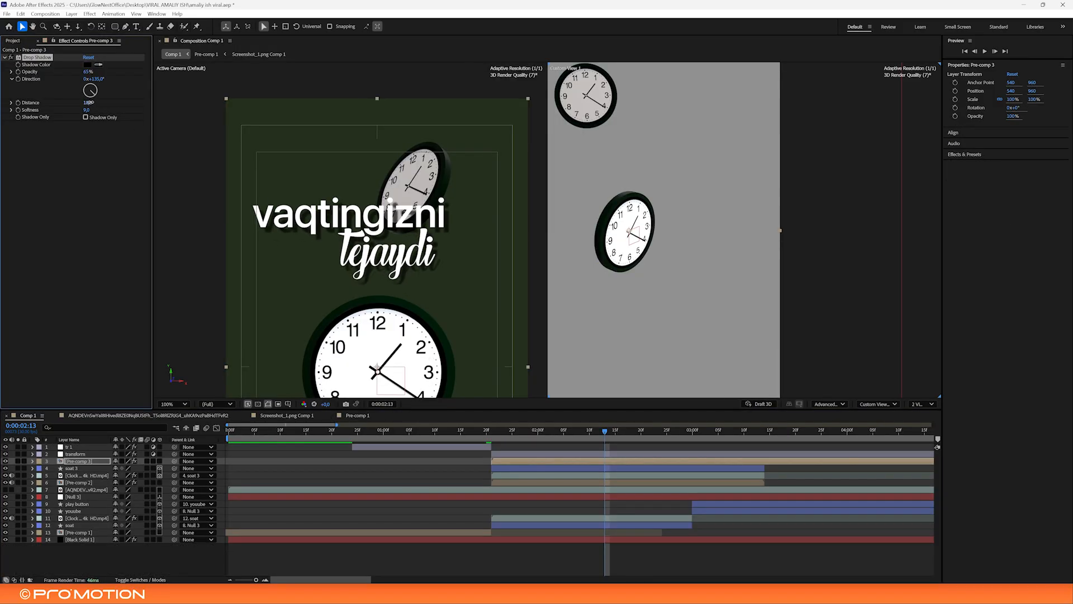
key(comma)
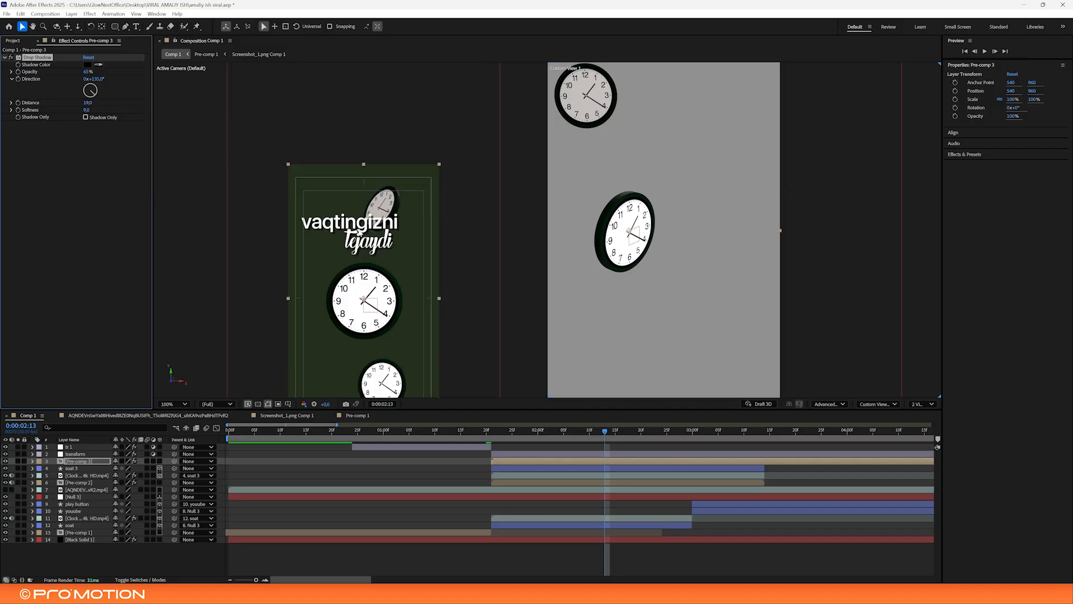
key(space)
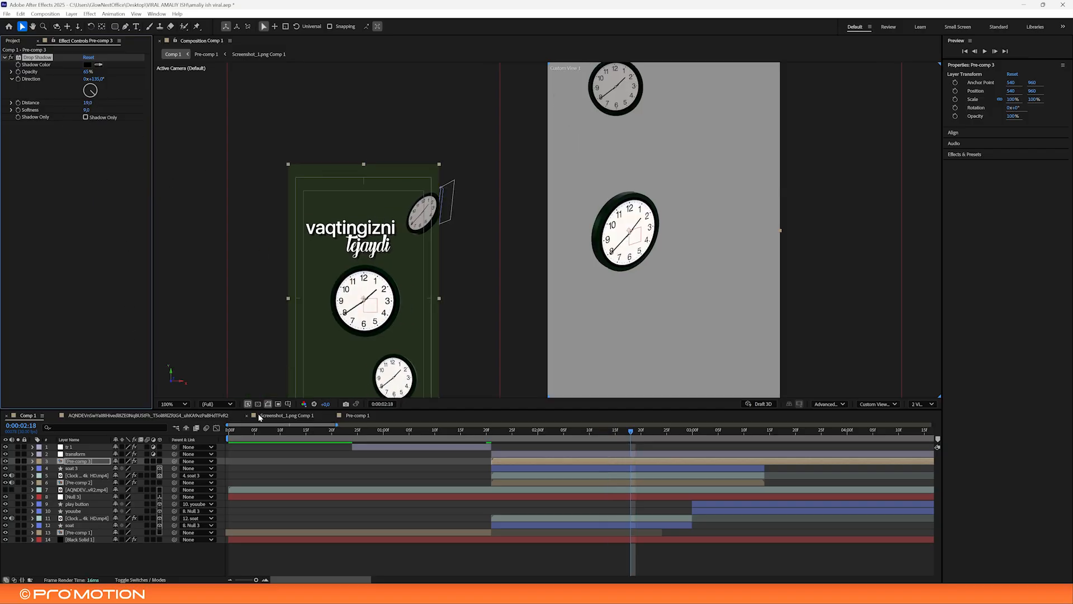
Check the shadow in the reference video, then increase Pre-comp 3's shadow distance and set direction 230°, softness 20 and opacity 80%
click(205, 416)
mouse_move(313, 430)
mouse_down()
mouse_move(479, 431)
mouse_move(311, 430)
mouse_up()
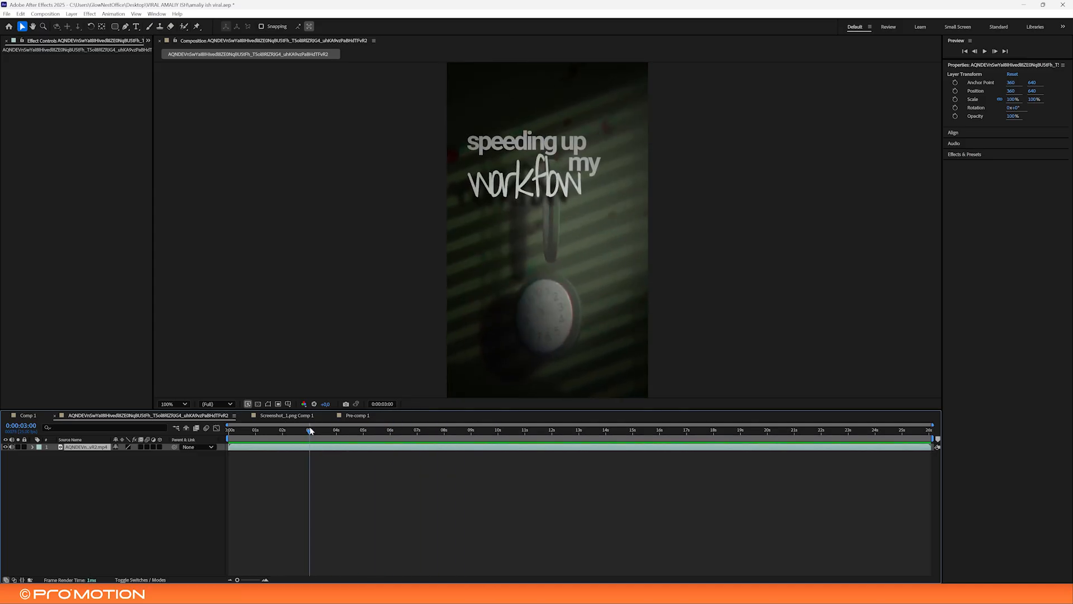
click(13, 414)
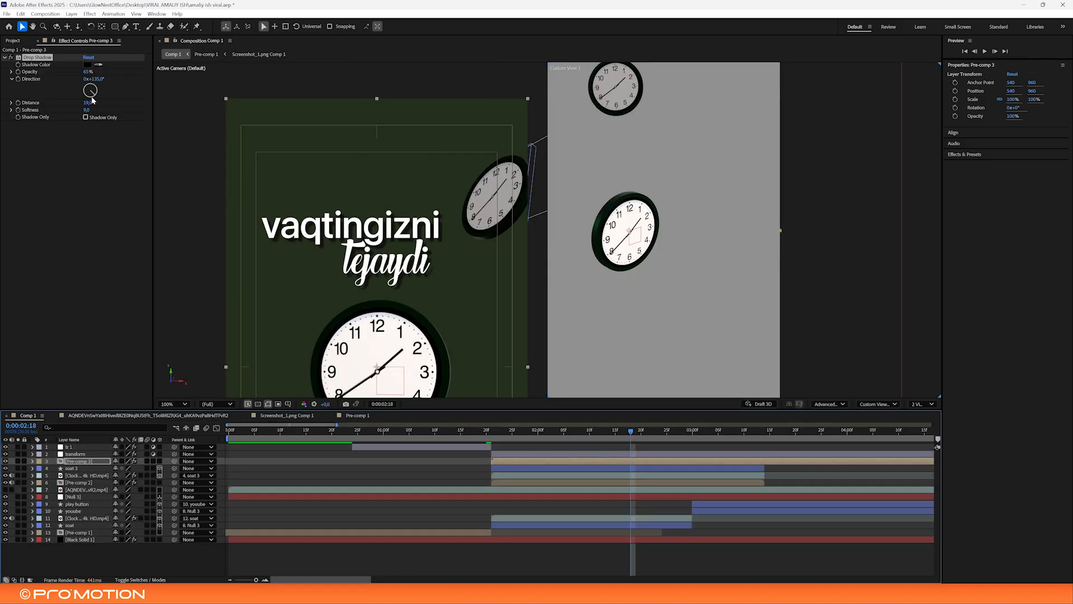
drag(93, 95, 97, 73)
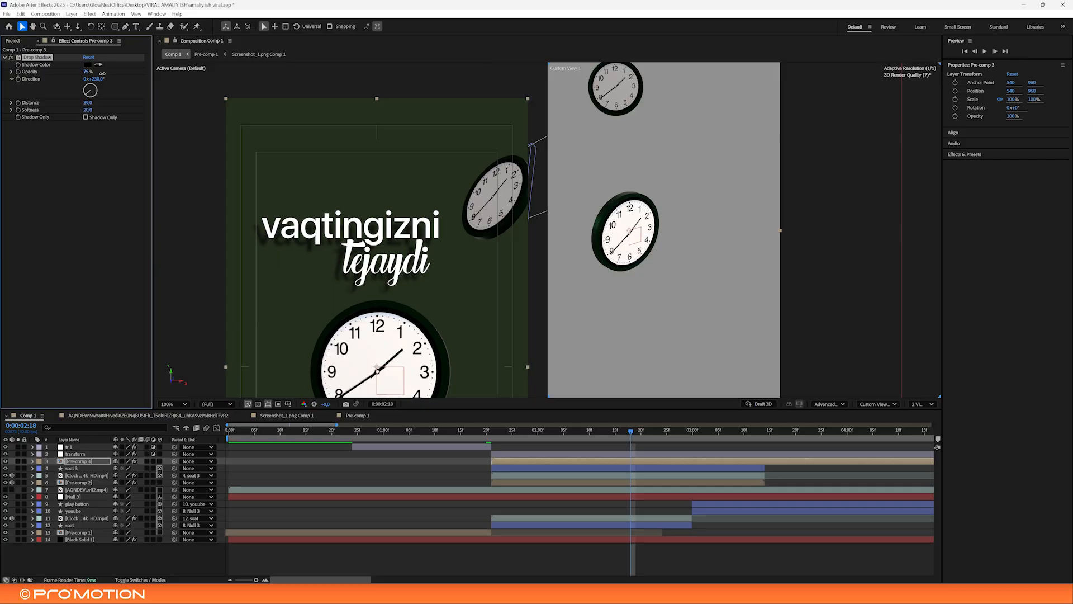
key(comma)
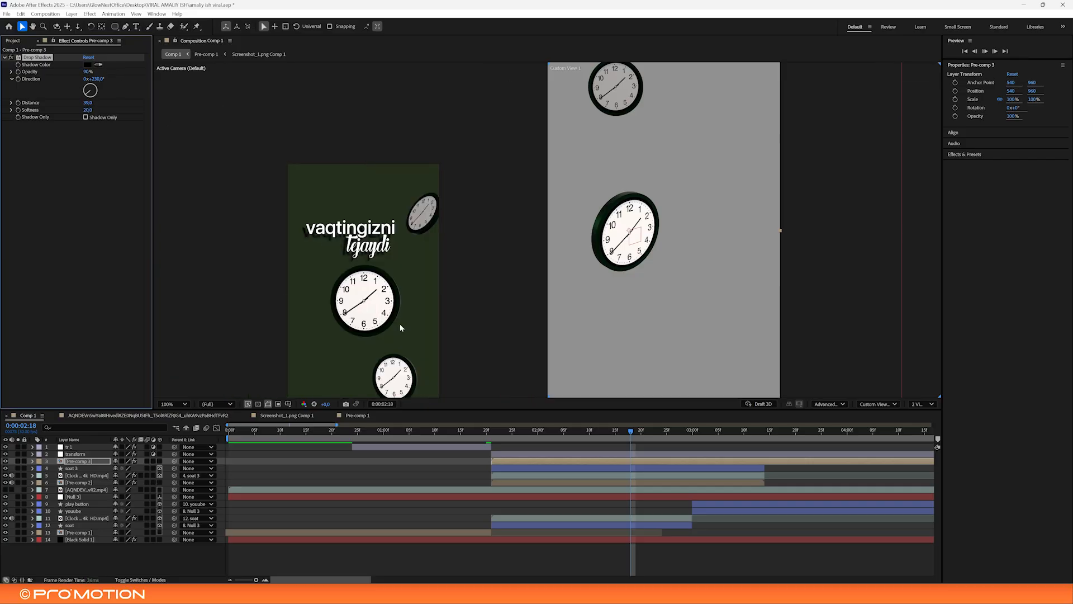
Preview the caption with its drop shadow in Comp 1 from 0:00:01:19 and compare it with the reference video
click(482, 429)
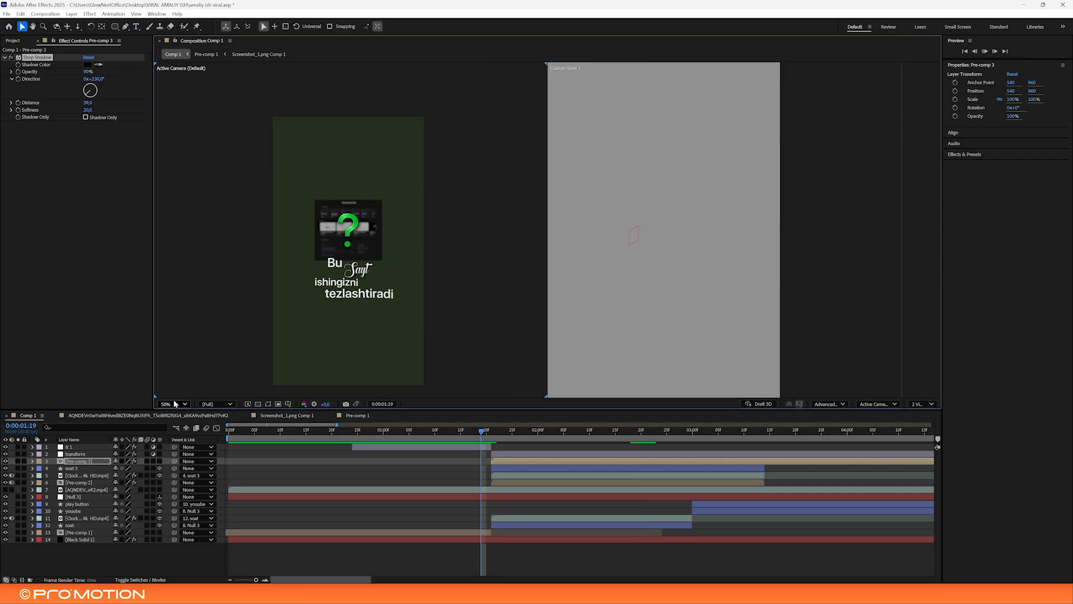
key(space)
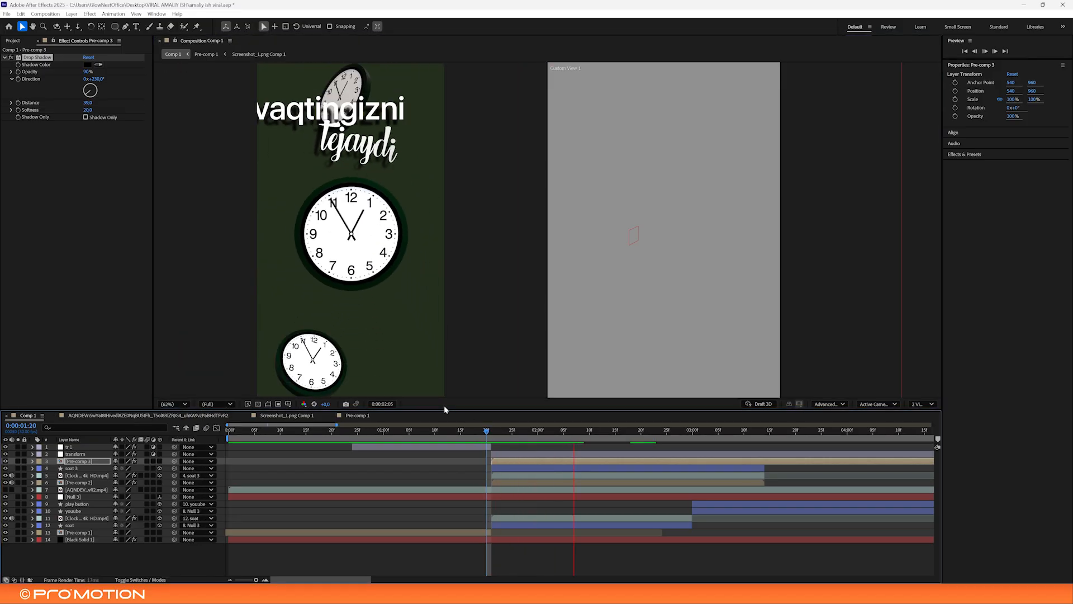
key(space)
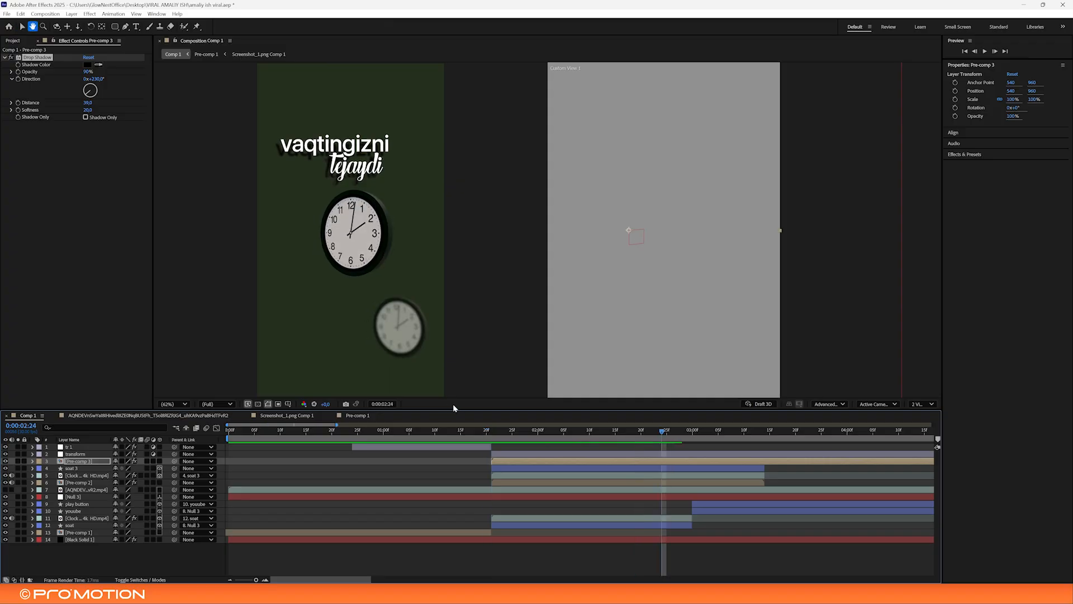
click(492, 432)
key(space)
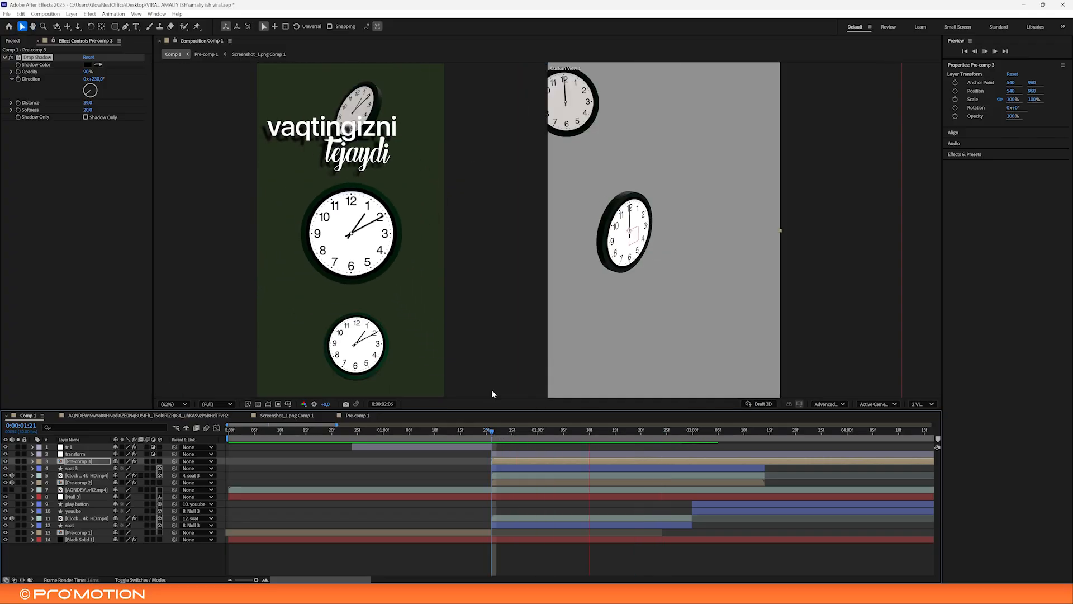
key(space)
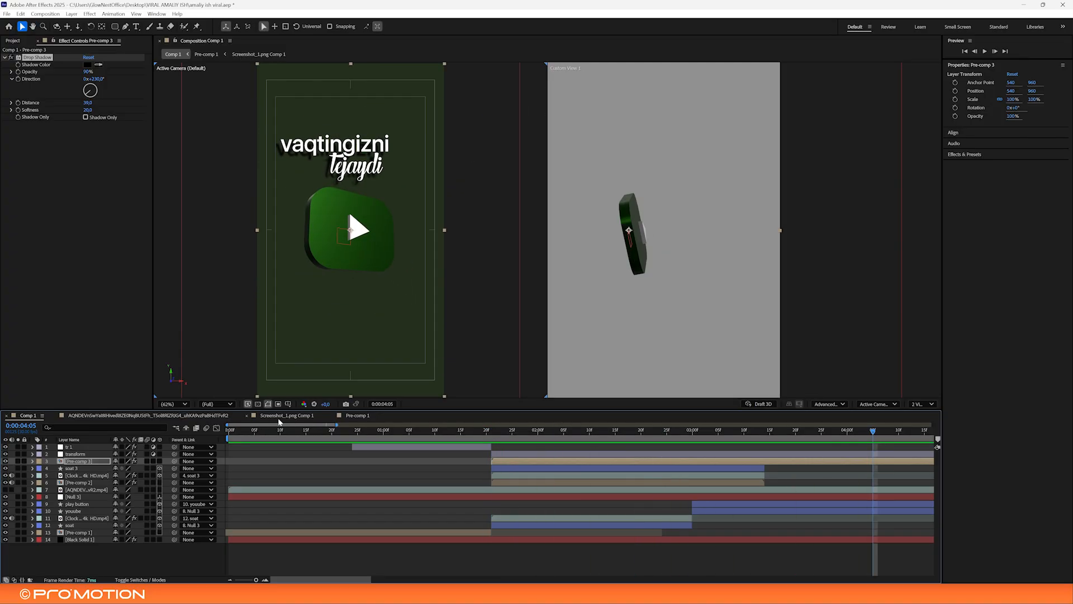
click(220, 416)
drag(404, 431, 308, 447)
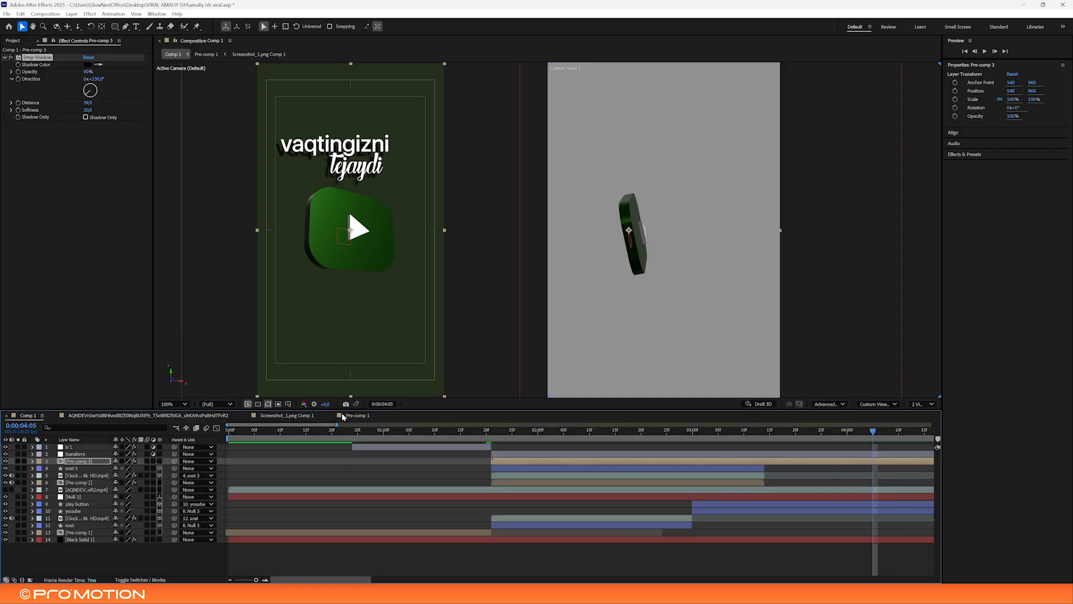
At 0:00:02:07 in Comp 1, pre-compose the soat 3 shape layer together with the clock video layer parented to it
drag(522, 432, 574, 433)
key(e)
key(e)
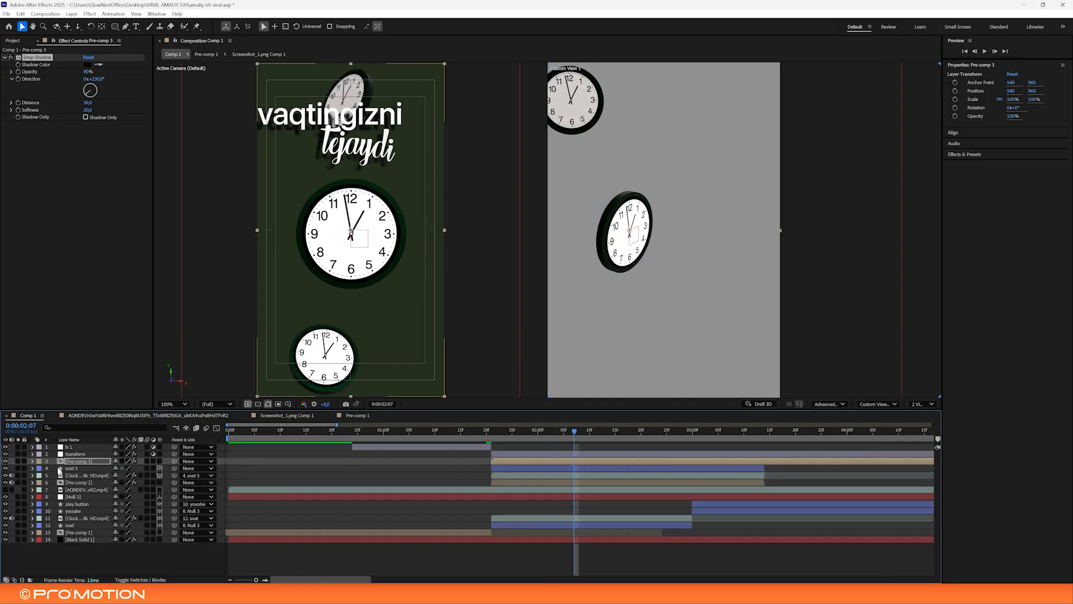
click(82, 468)
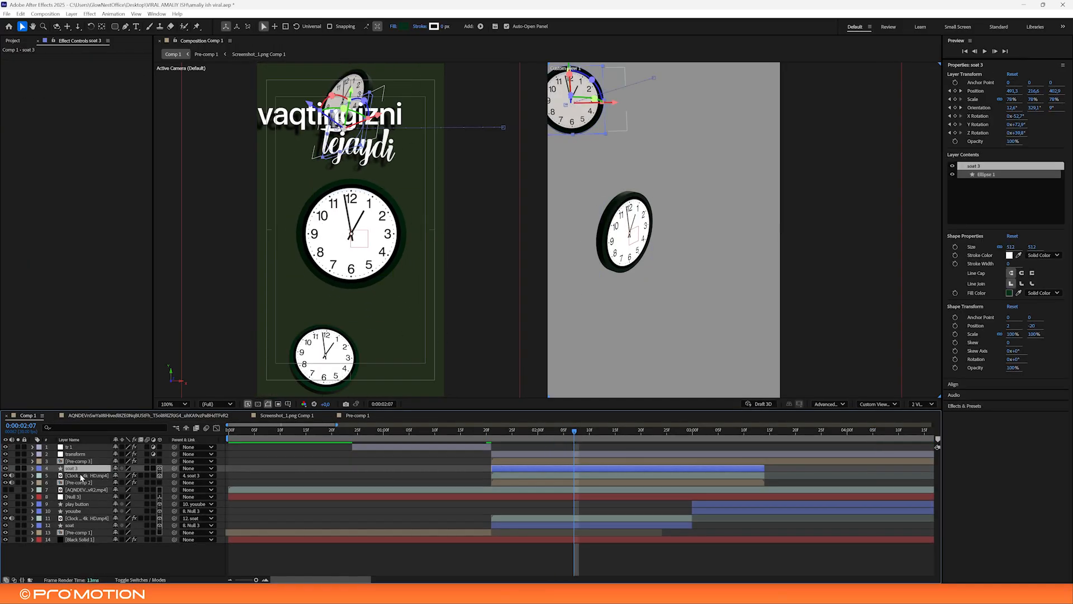
shift+click(82, 475)
right_click(82, 475)
click(110, 418)
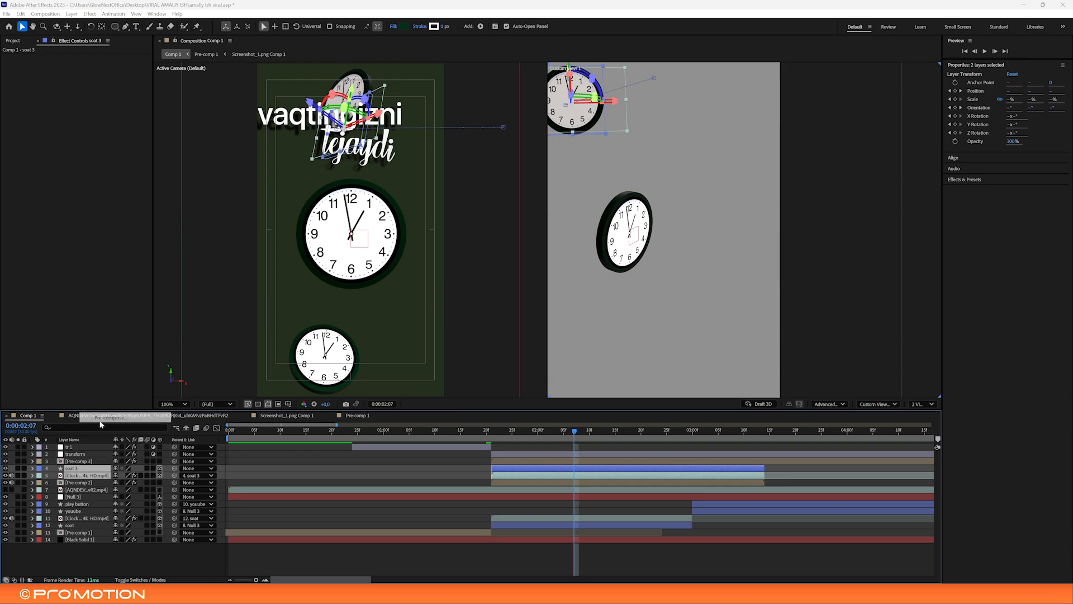
click(576, 357)
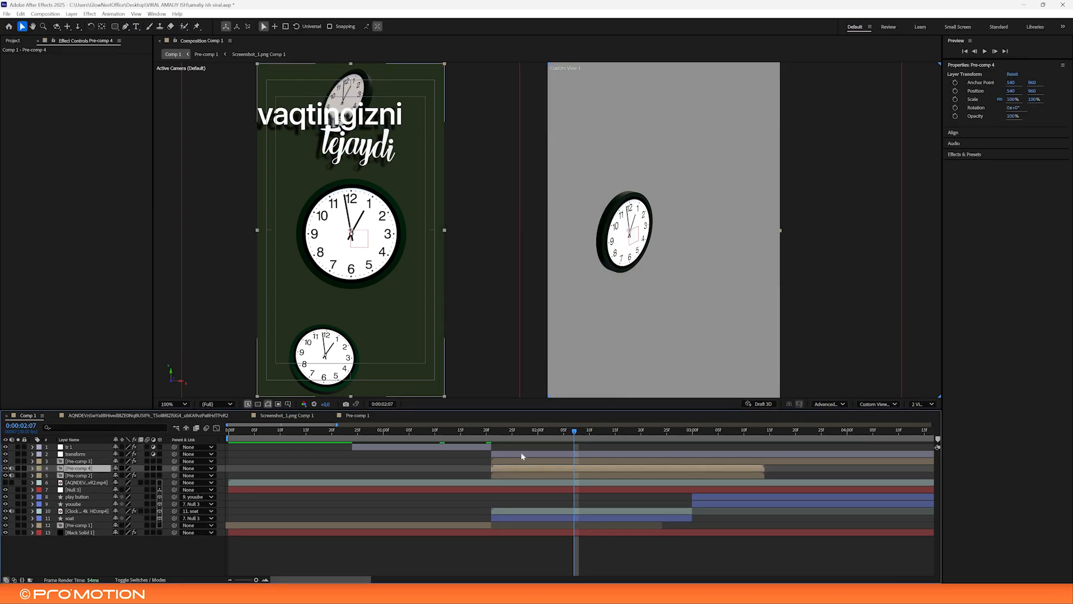
Copy the Drop Shadow effect from Pre-comp 3 to Pre-comp 4
click(78, 461)
click(37, 57)
key(ctrl+c)
click(79, 468)
key(ctrl+v)
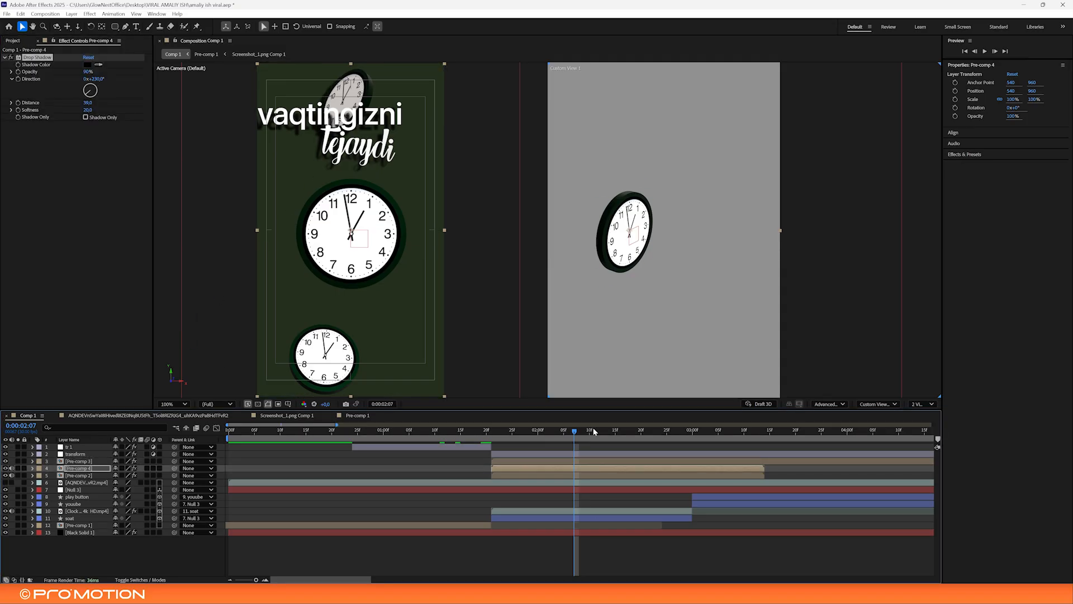
Try a Drop Shadow distance of 175 on Pre-comp 4, preview it and remove the effect
key(space)
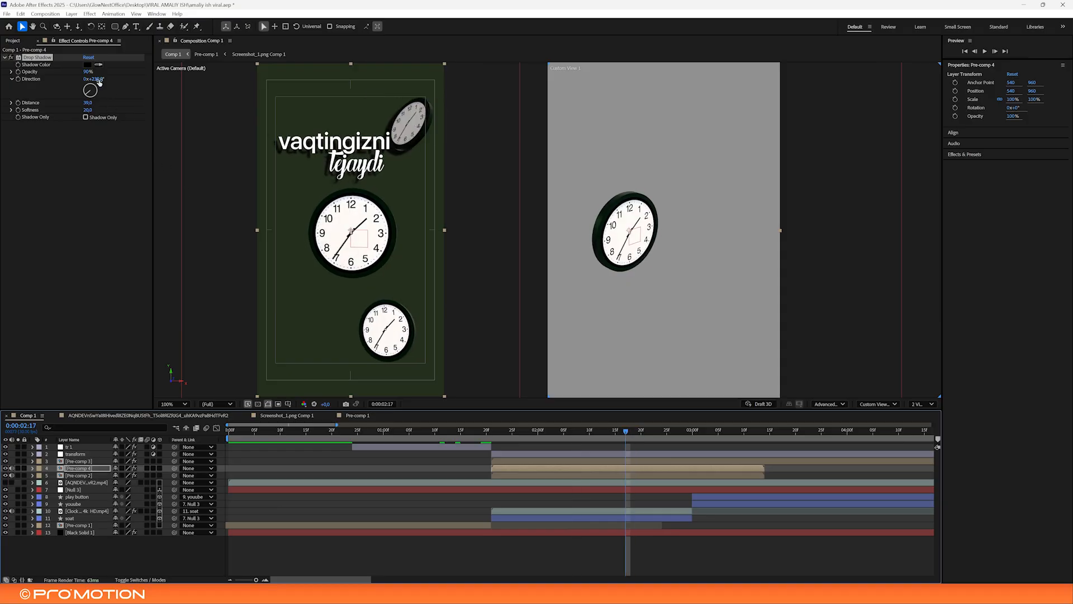
drag(88, 103, 171, 104)
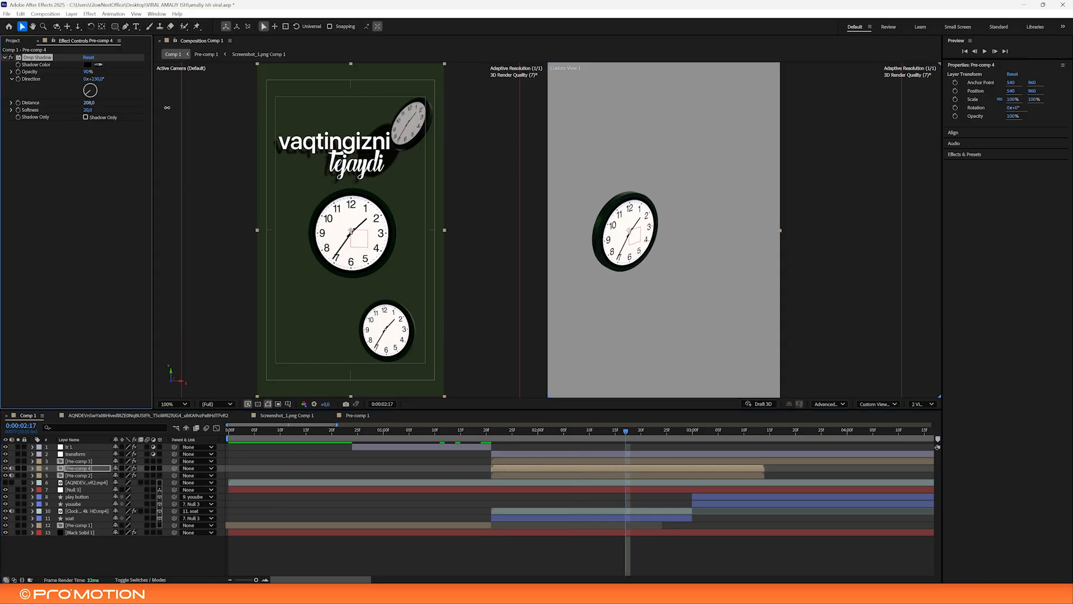
mouse_move(565, 432)
mouse_down()
mouse_move(528, 430)
mouse_move(567, 433)
mouse_up()
key(space)
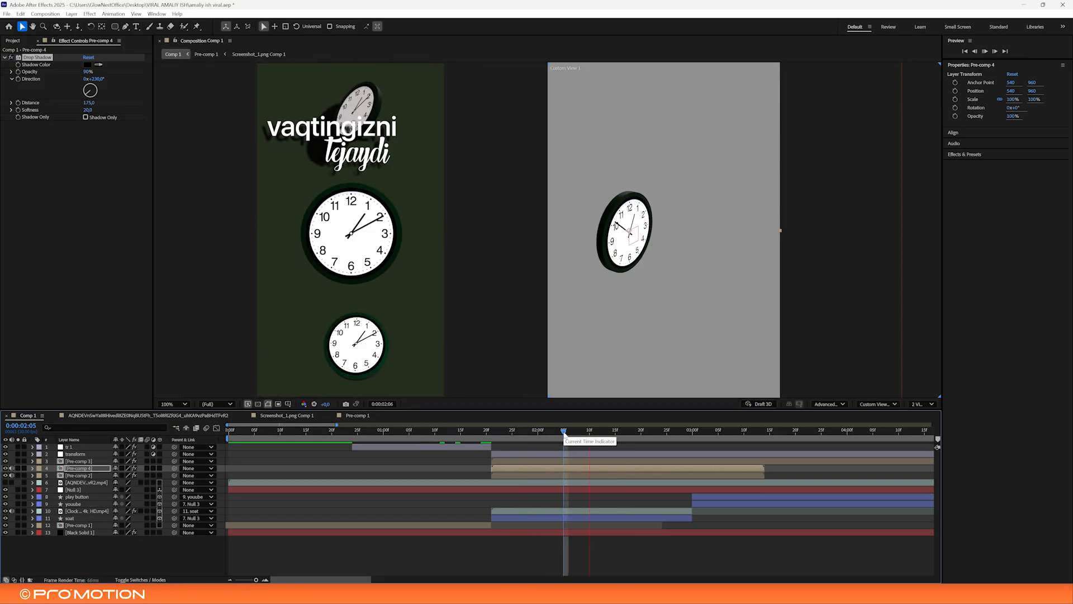
drag(637, 432, 638, 429)
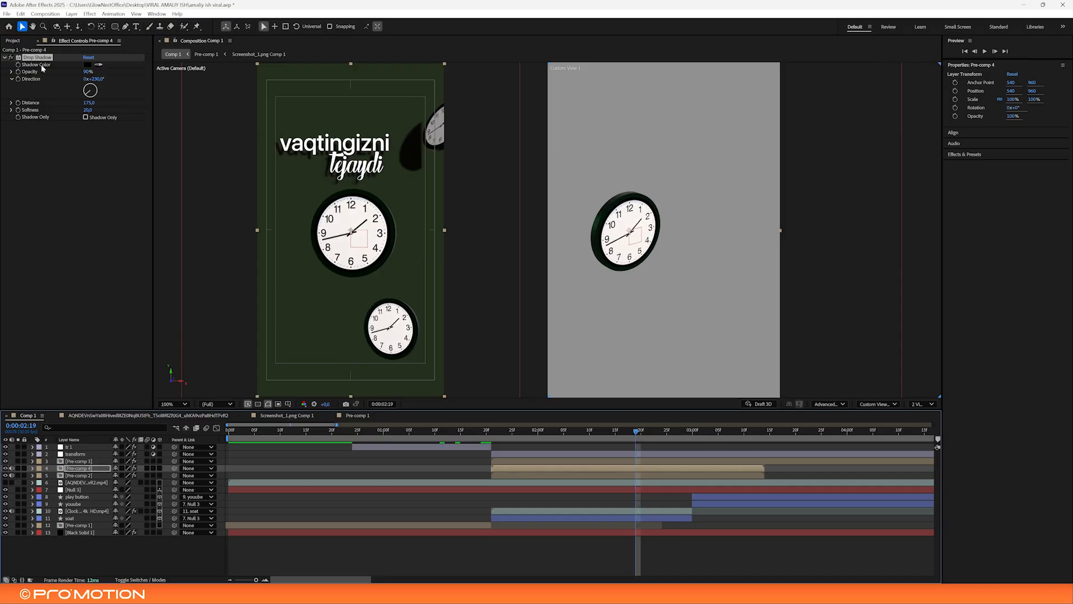
key(Delete)
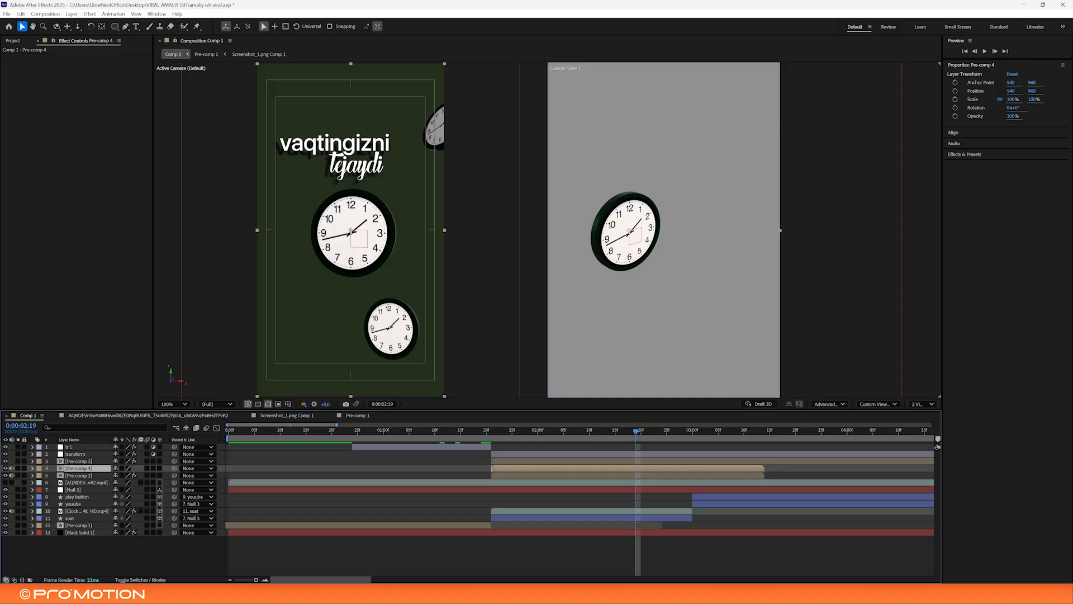
Duplicate Pre-comp 4 and apply a Fill effect with black colour to the lower copy
key(ctrl+d)
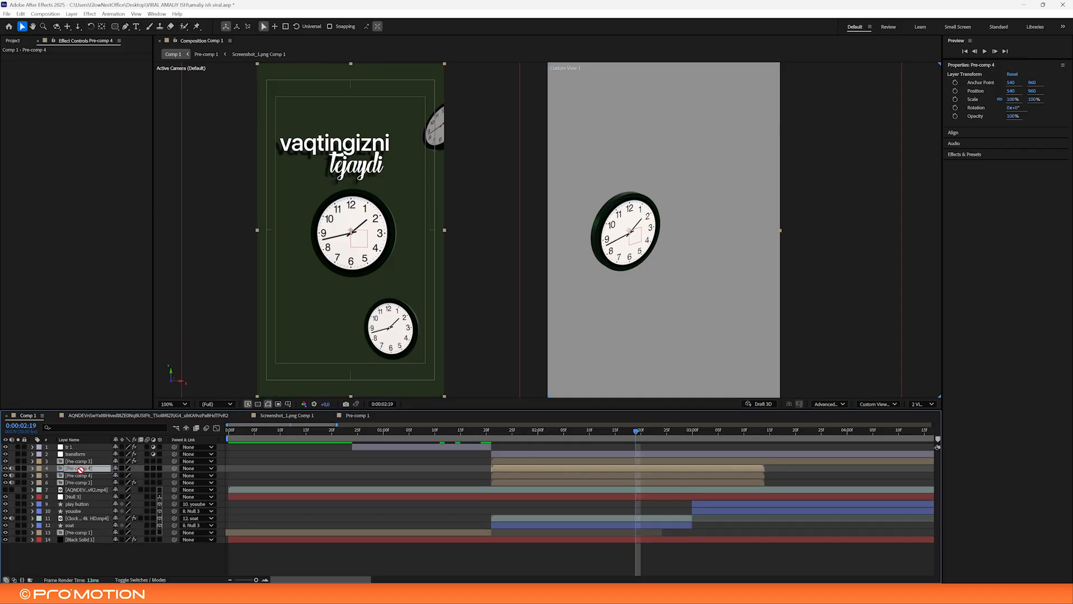
drag(76, 468, 80, 480)
click(979, 152)
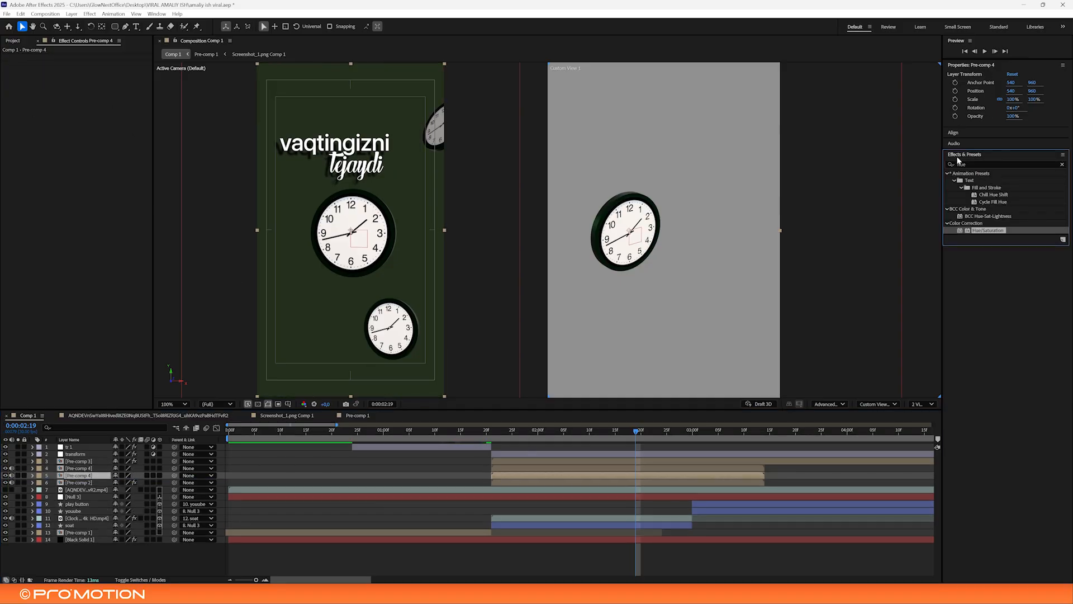
key(ctrl+space)
text(fill)
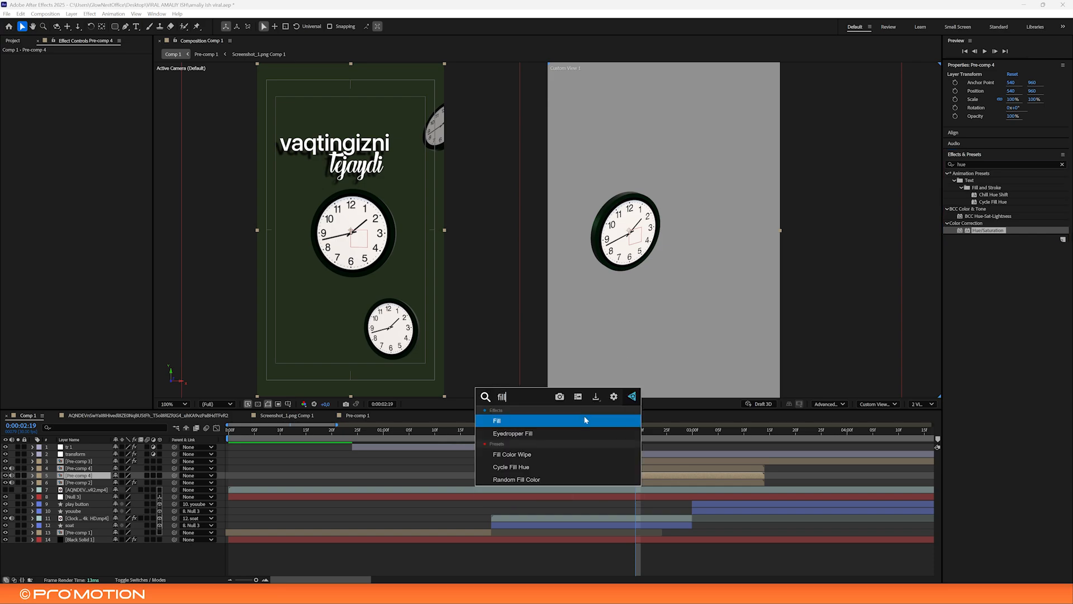
key(Return)
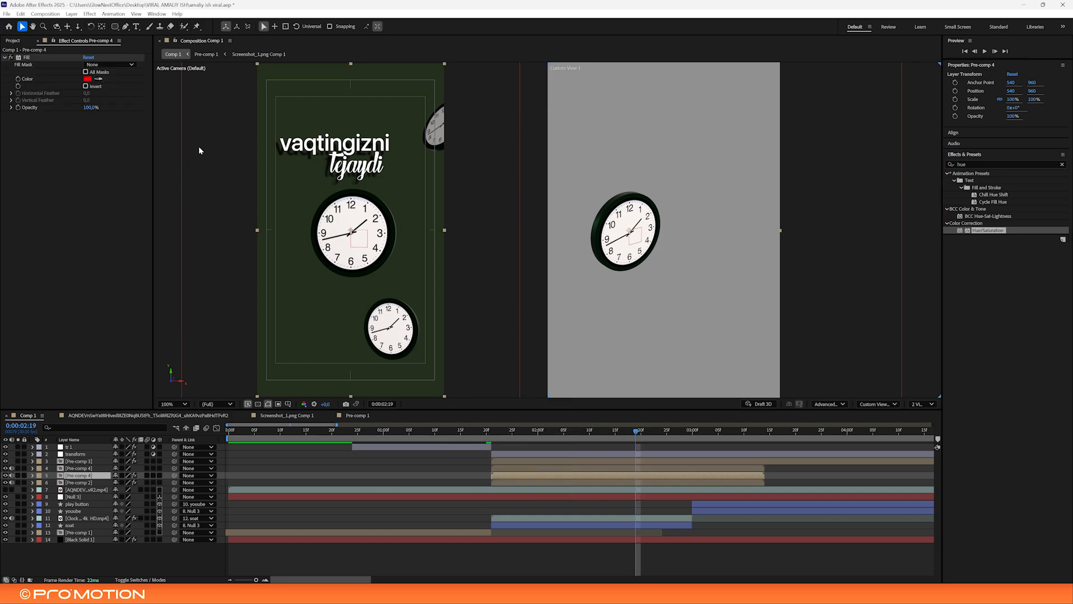
click(87, 78)
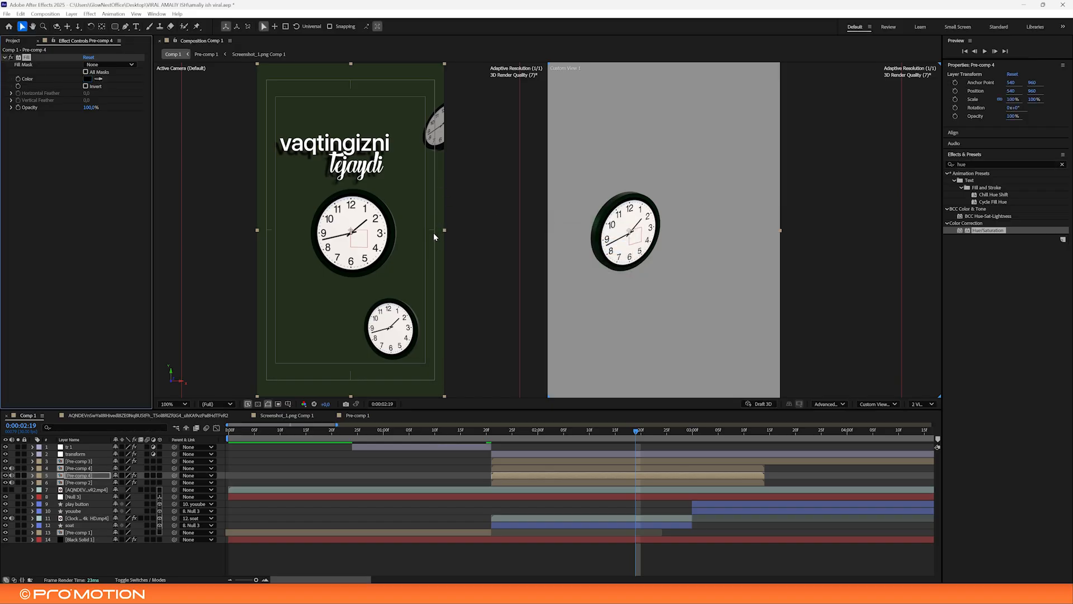
Offset the black Pre-comp 4 copy down and left behind its clock, scale it to about 112.8% and preview the shadow
click(414, 183)
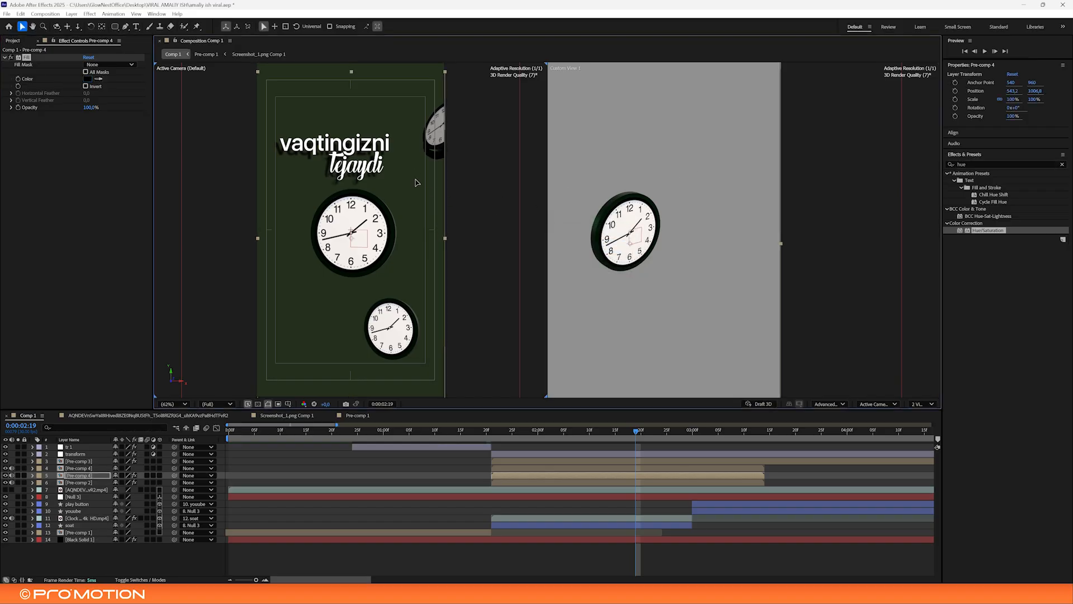
drag(445, 232, 446, 249)
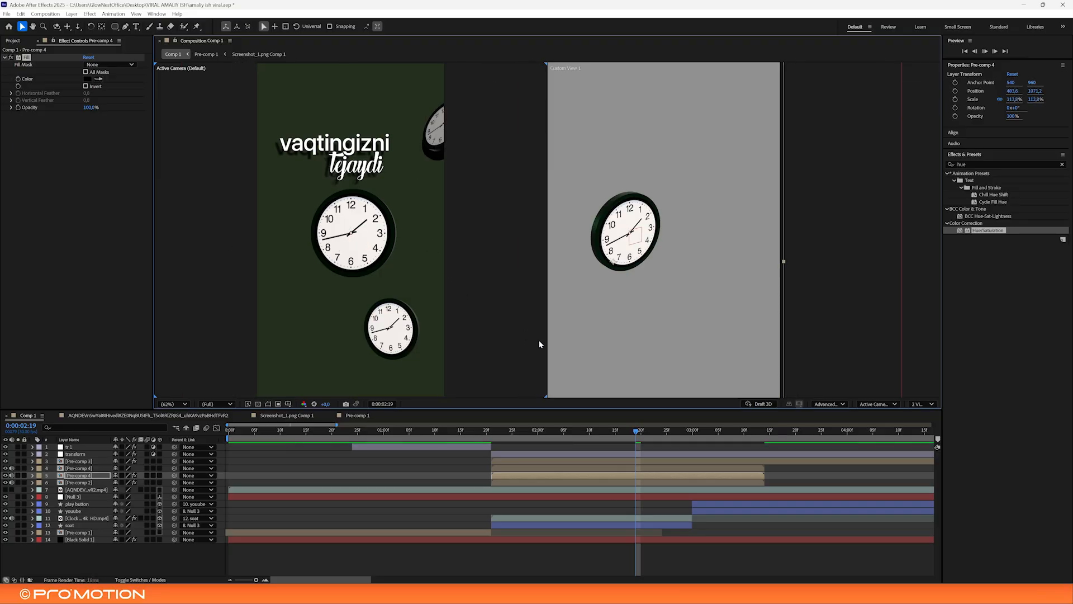
drag(546, 431, 525, 438)
key(space)
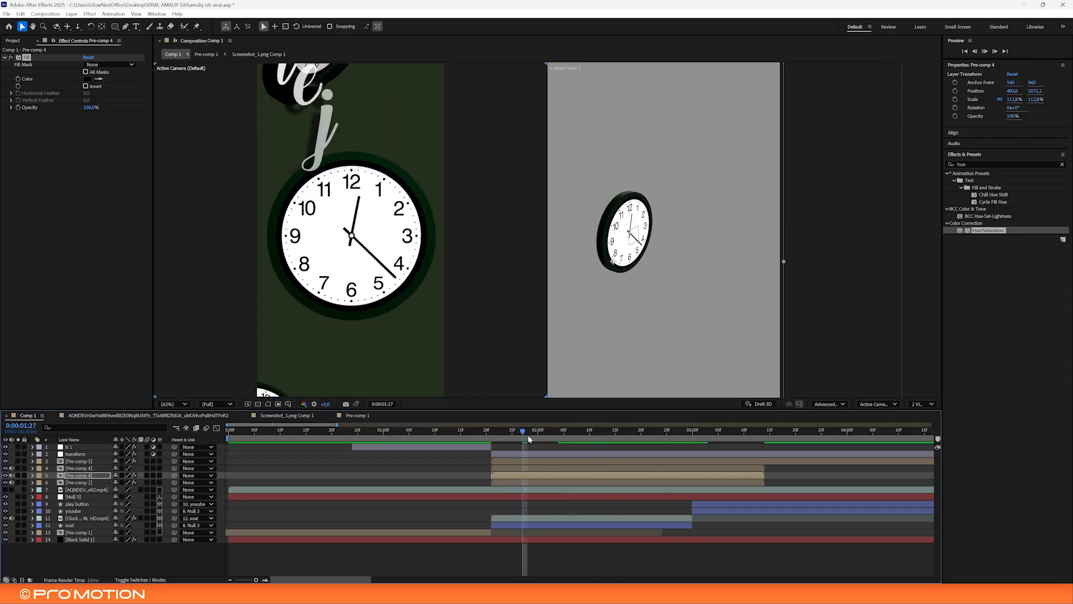
drag(586, 434, 595, 437)
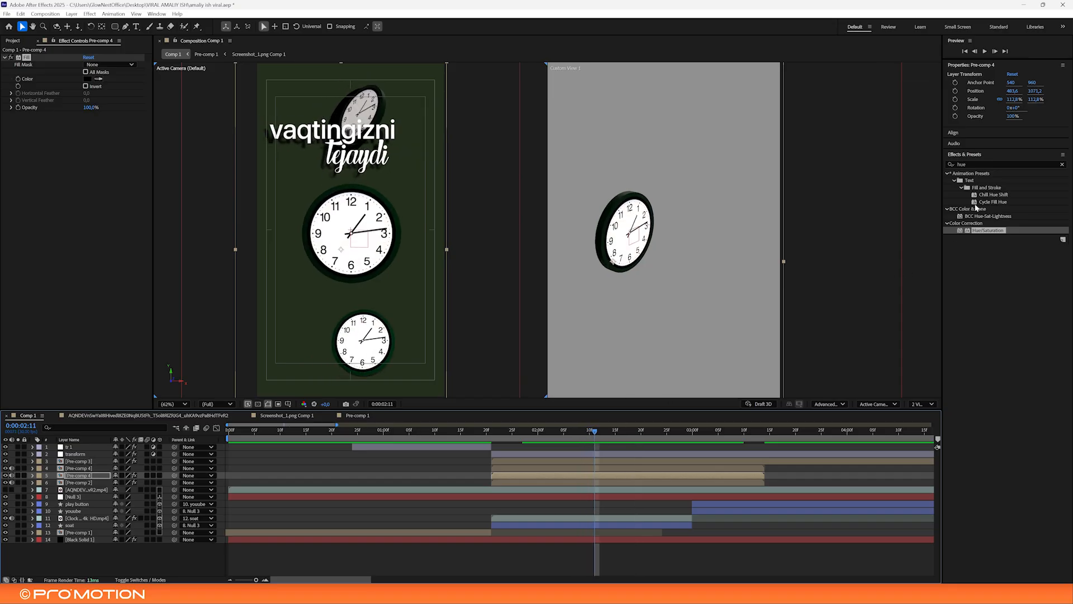
Apply a Gaussian Blur with a blurriness of about 23 to the black Pre-comp 4 copy and check another frame
double_click(984, 164)
key(BackSpace)
key(ctrl+space)
text(g)
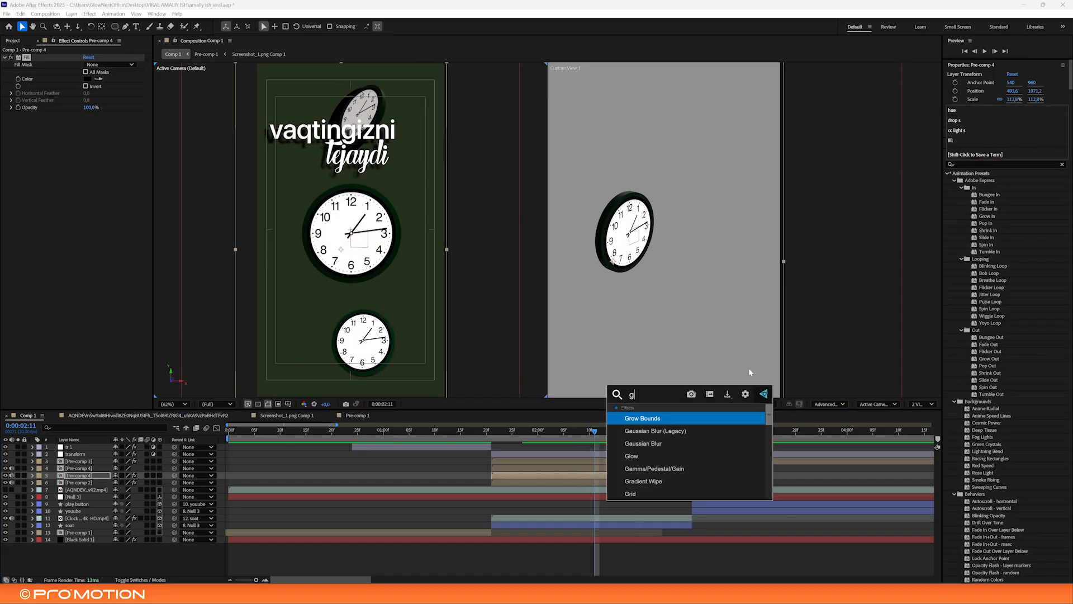
text(auss)
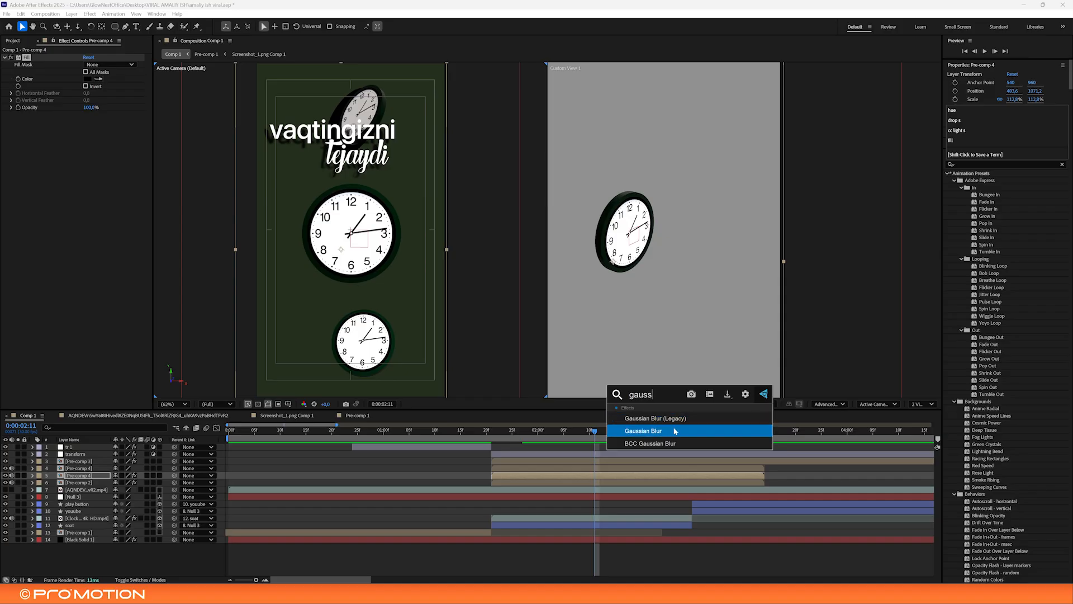
click(675, 431)
drag(87, 122, 120, 120)
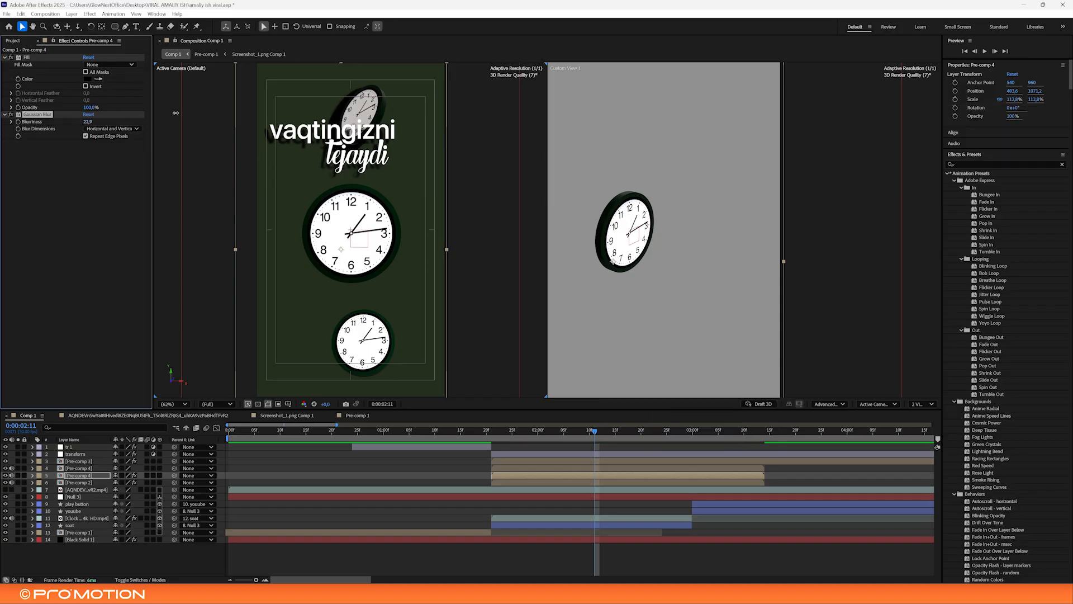
drag(595, 454, 584, 454)
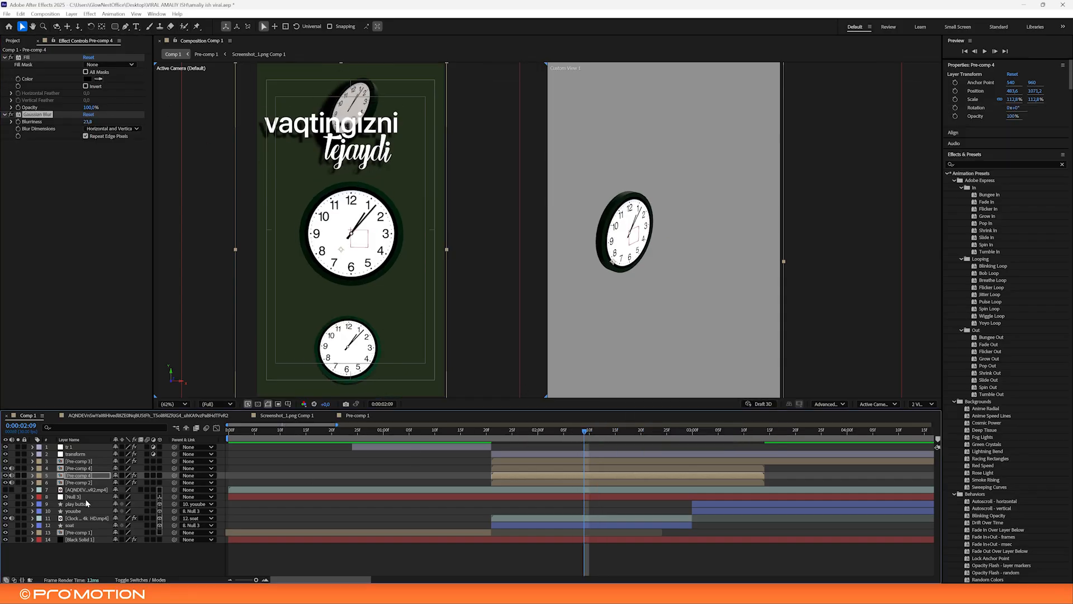
Pre-compose the central clock footage and soat layers as Pre-comp 5 and duplicate the pre-comp
click(82, 518)
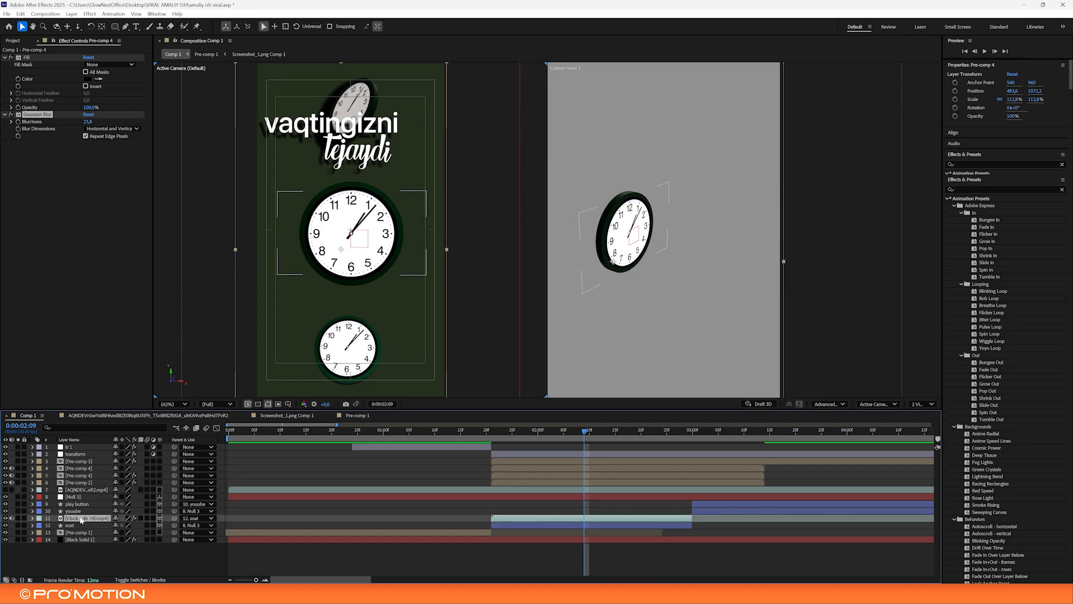
ctrl+click(81, 525)
right_click(79, 525)
click(110, 468)
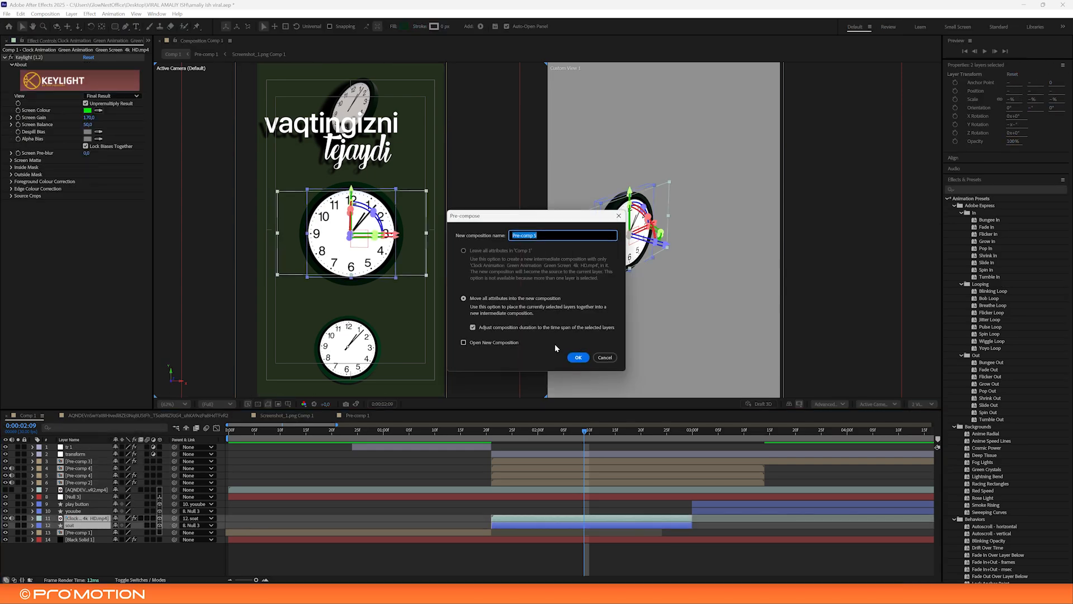
click(576, 355)
click(534, 436)
drag(540, 439, 609, 440)
key(ctrl+d)
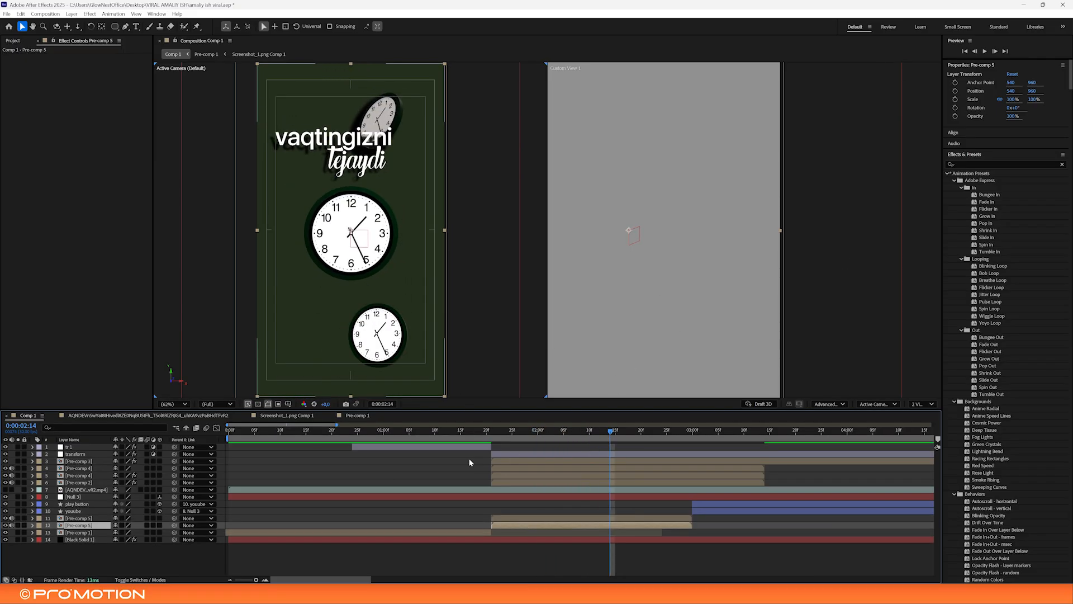
Copy the Fill and Gaussian Blur effects from the black Pre-comp 4 copy for use on Pre-comp 5
click(512, 460)
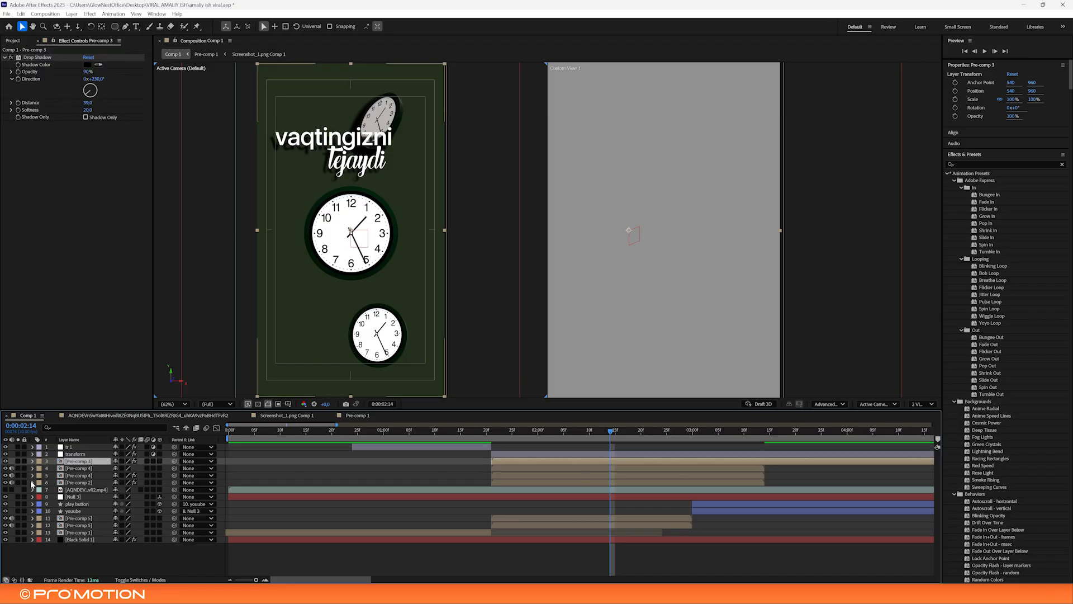
click(77, 482)
click(82, 476)
click(33, 69)
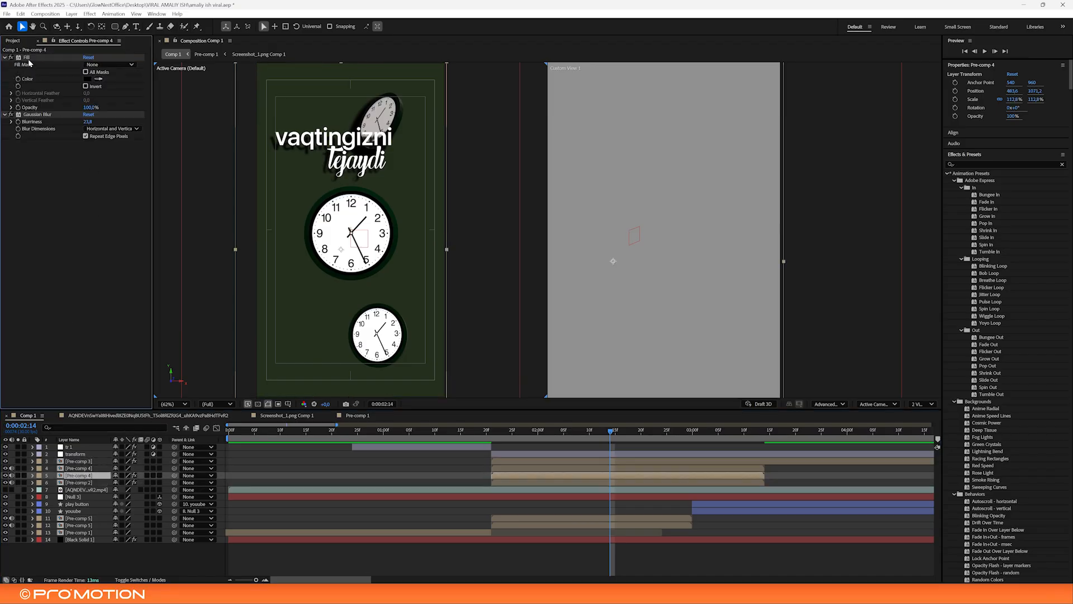
click(85, 518)
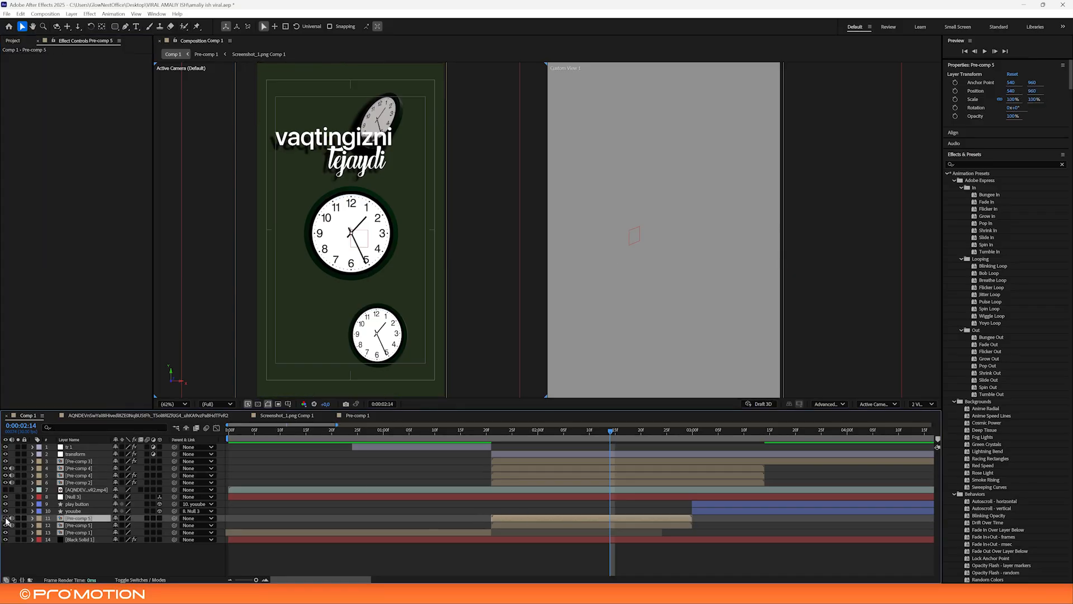
Try moving one Pre-comp 5 copy in the composition, undo the move and delete the copy
click(84, 525)
click(84, 518)
drag(368, 313, 434, 284)
key(ctrl+z)
key(ctrl+z)
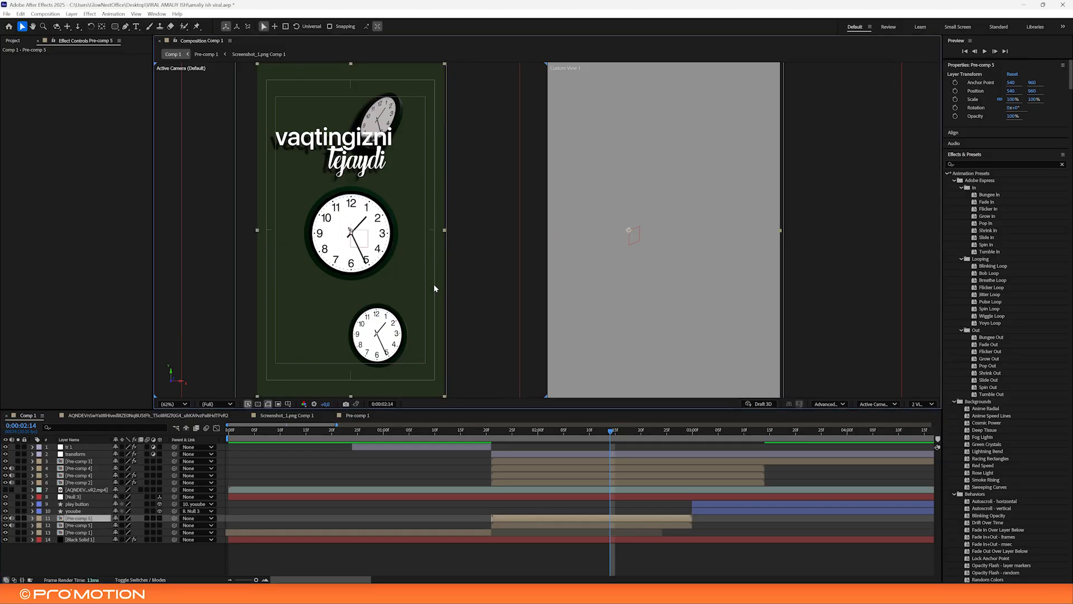
key(Delete)
click(81, 518)
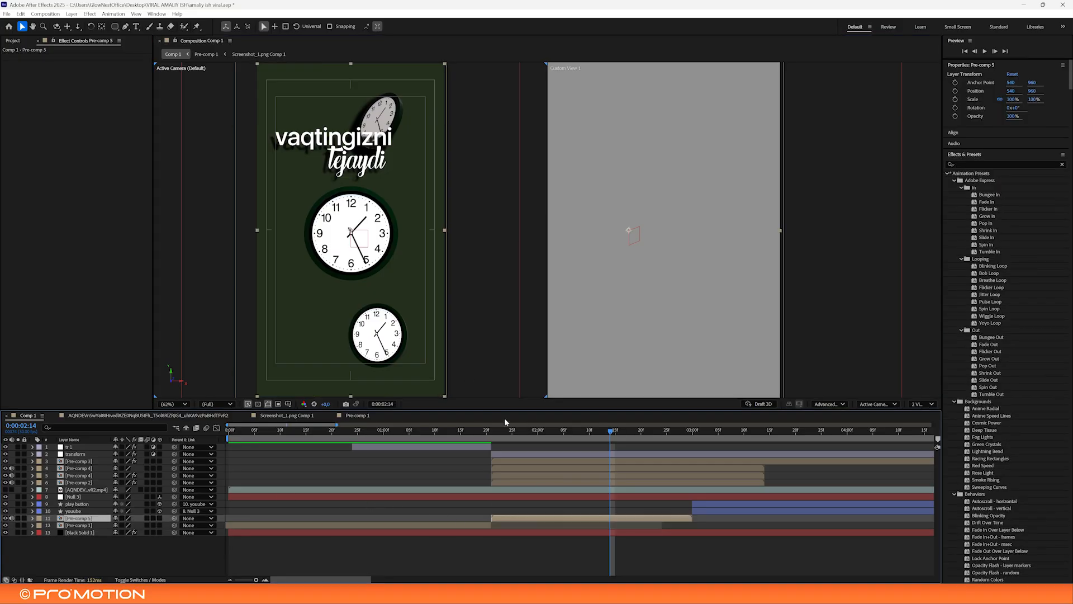
Duplicate Pre-comp 5, offset the copy down and left at a scale of about 123.6%, and undo these changes
key(ctrl+d)
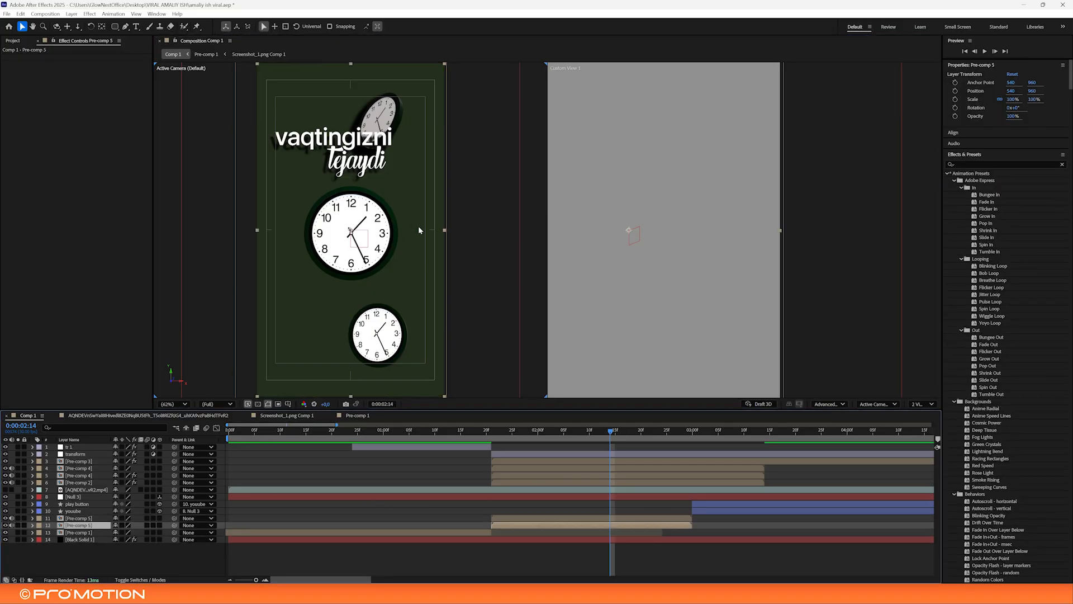
mouse_move(446, 229)
mouse_down()
mouse_move(469, 233)
mouse_move(419, 245)
mouse_move(435, 241)
mouse_up()
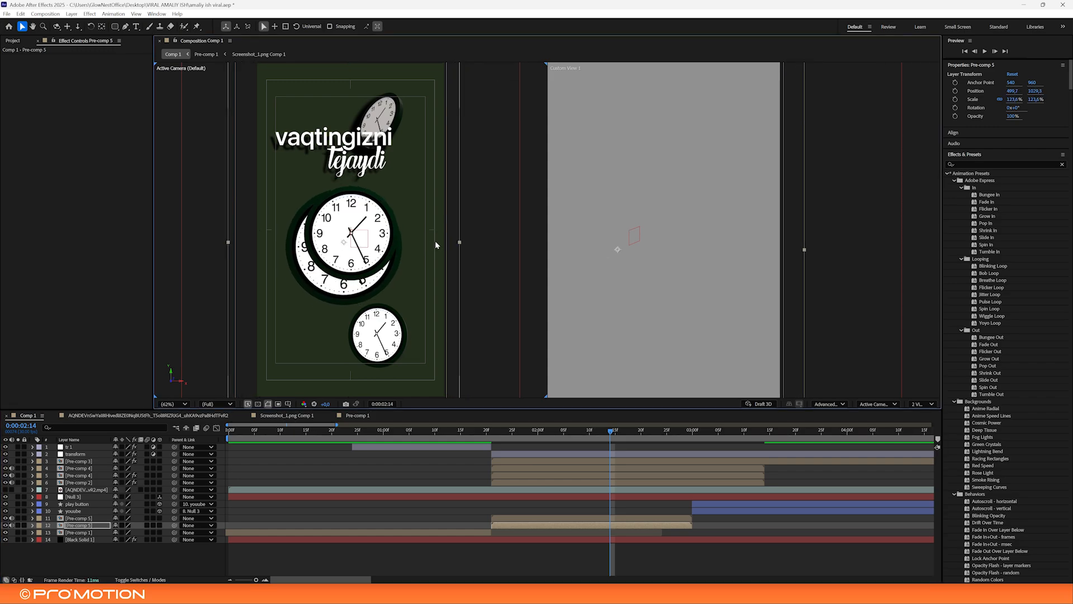
key(ctrl+z)
key(ctrl+z)
key(ctrl+z)
key(ctrl+z)
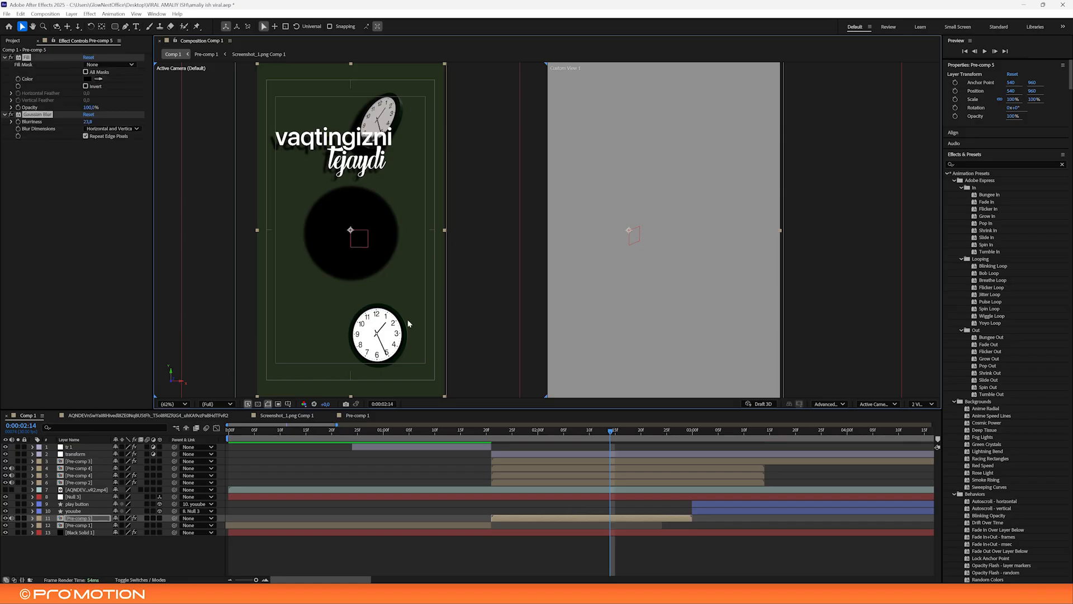
key(ctrl+shift+z)
key(ctrl+z)
key(ctrl+z)
Copy the Drop Shadow effect from Pre-comp 3 to Pre-comp 5
click(84, 482)
click(84, 475)
click(83, 461)
key(ctrl+c)
click(84, 475)
click(88, 482)
key(ctrl+v)
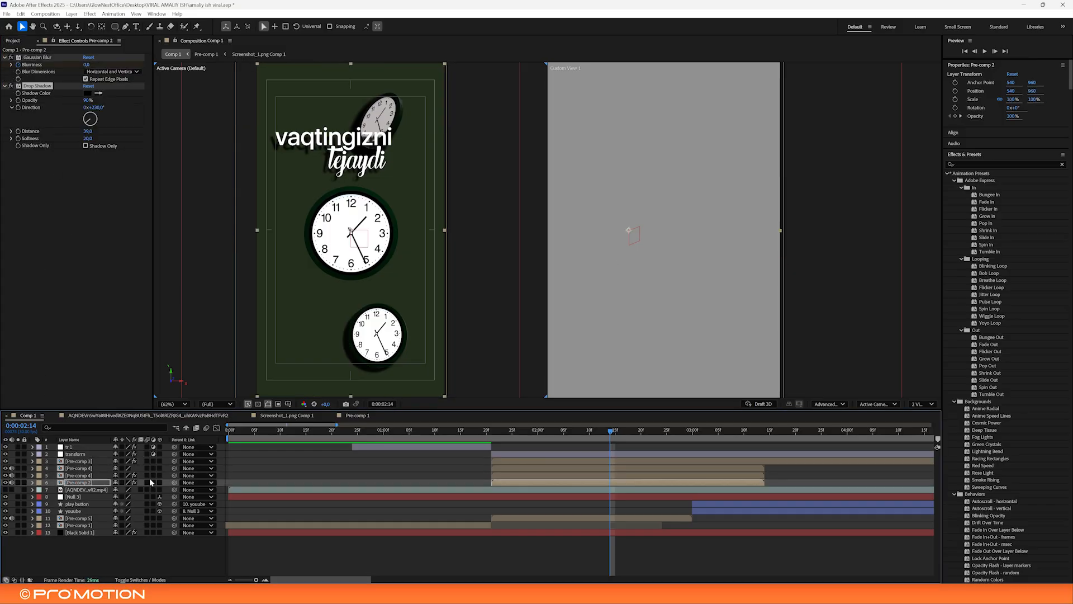
key(ctrl+z)
click(83, 518)
key(ctrl+v)
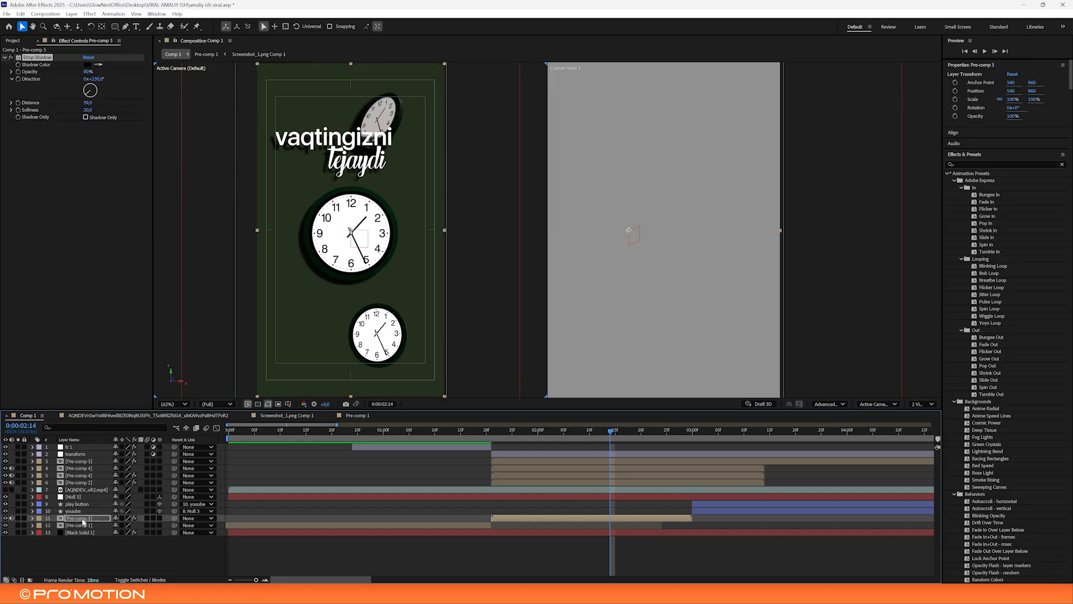
Set the Drop Shadow distance on Pre-comp 5 to 85 and preview the clock section
drag(91, 102, 141, 100)
key(space)
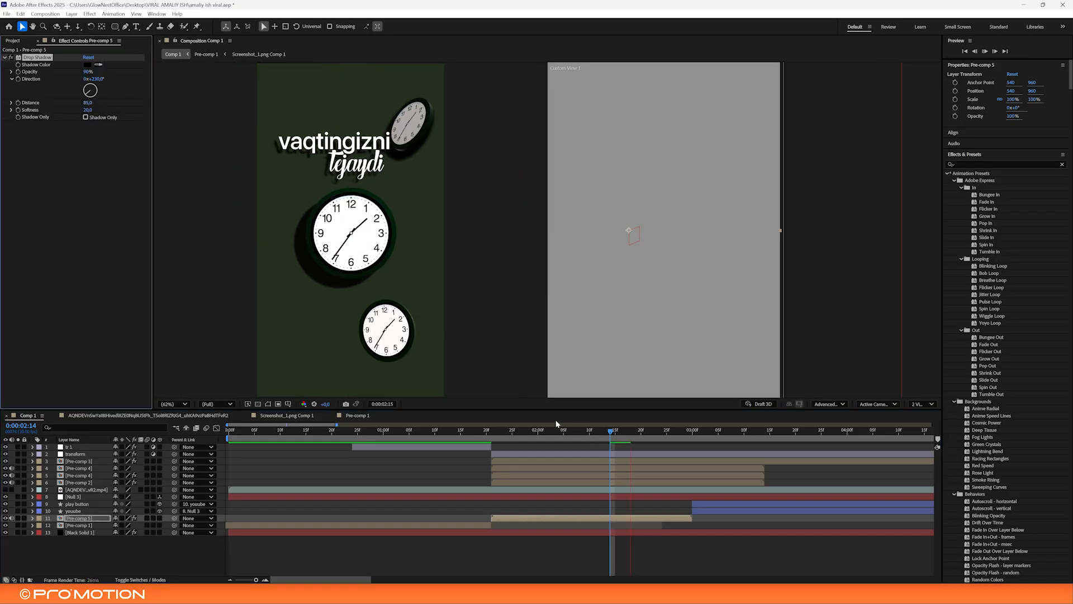
click(501, 436)
key(space)
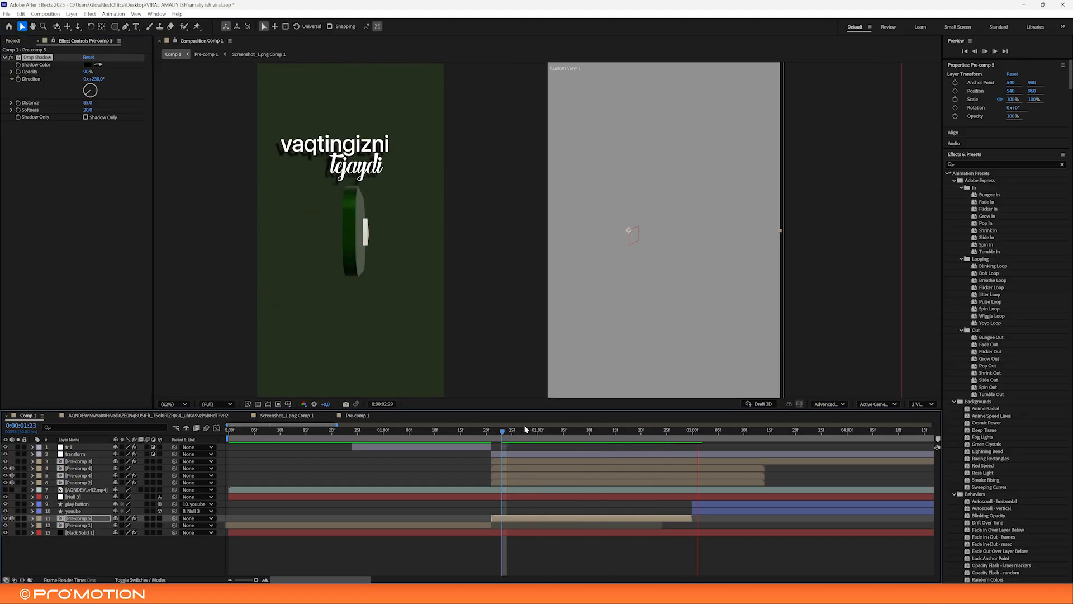
key(space)
key(space)
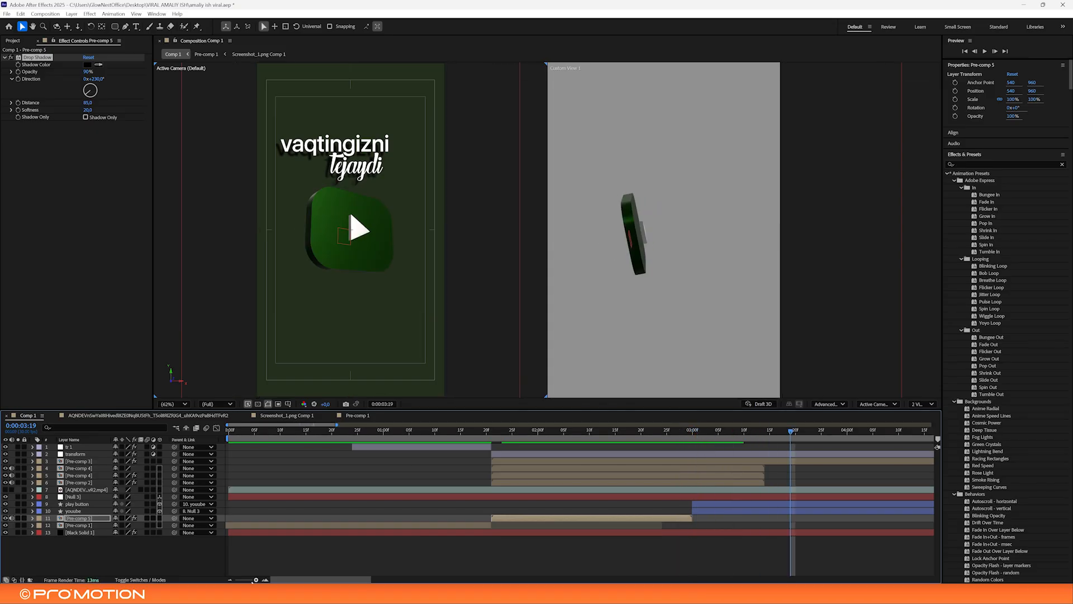
Pre-compose the play button and youube layers as Pre-comp 6
key(minus)
click(463, 504)
ctrl+click(464, 510)
right_click(474, 510)
click(525, 452)
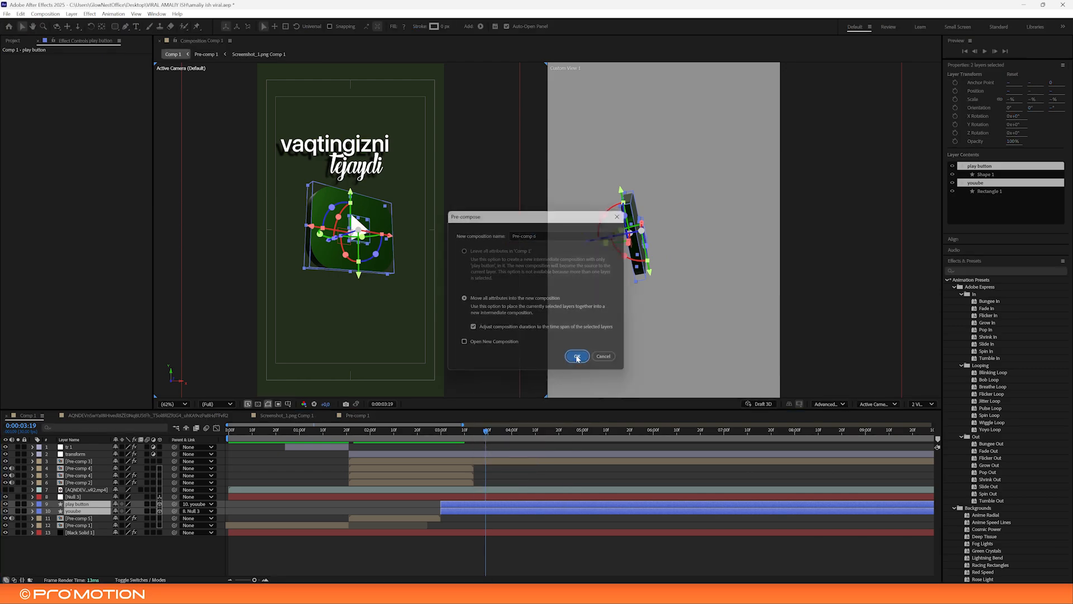
click(577, 354)
click(463, 433)
Undo the Pre-comp 6 and Pre-comp 5 pre-compositions to restore the separate clock and play button layers
key(ctrl+z)
drag(460, 432, 404, 433)
key(ctrl+z)
key(ctrl+z)
key(ctrl+z)
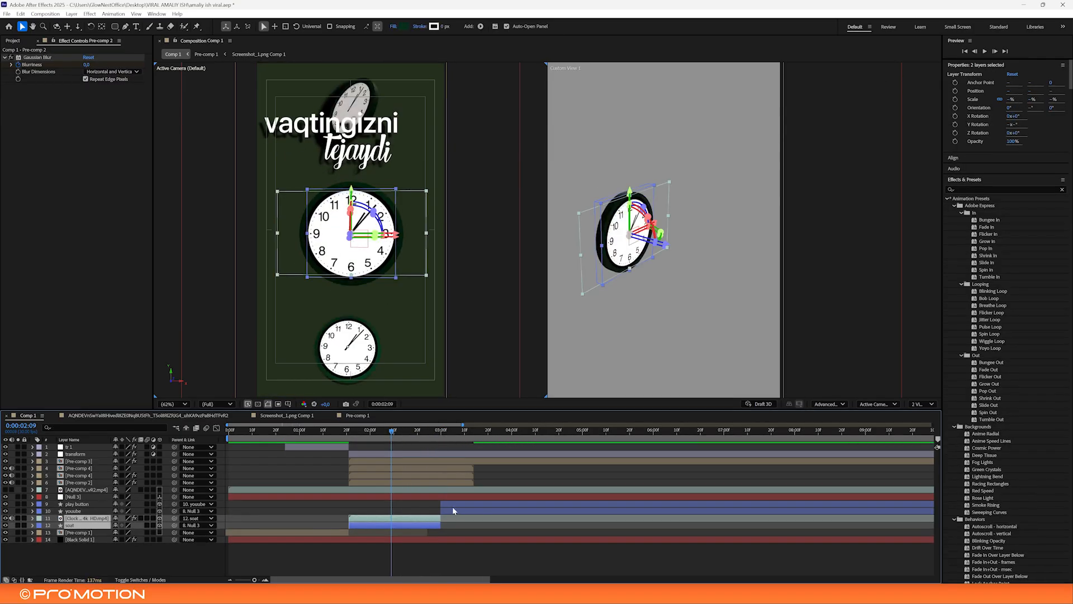
Try pre-composing the play button, youube, clock footage and soat layers together as Pre-comp 5 and undo it
shift+click(453, 503)
right_click(453, 506)
click(503, 445)
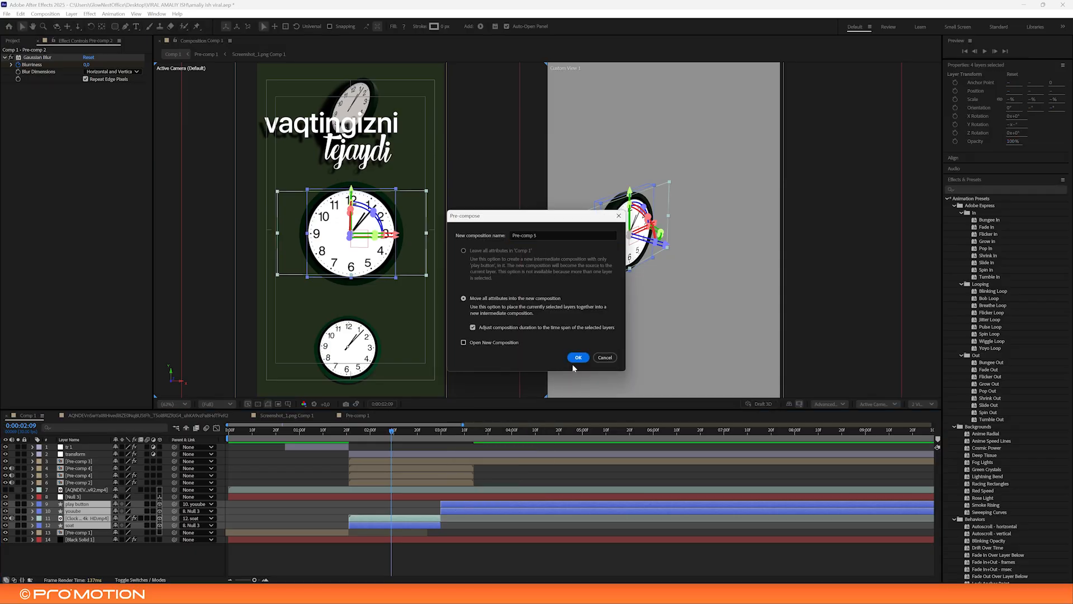
click(578, 357)
drag(427, 433, 450, 435)
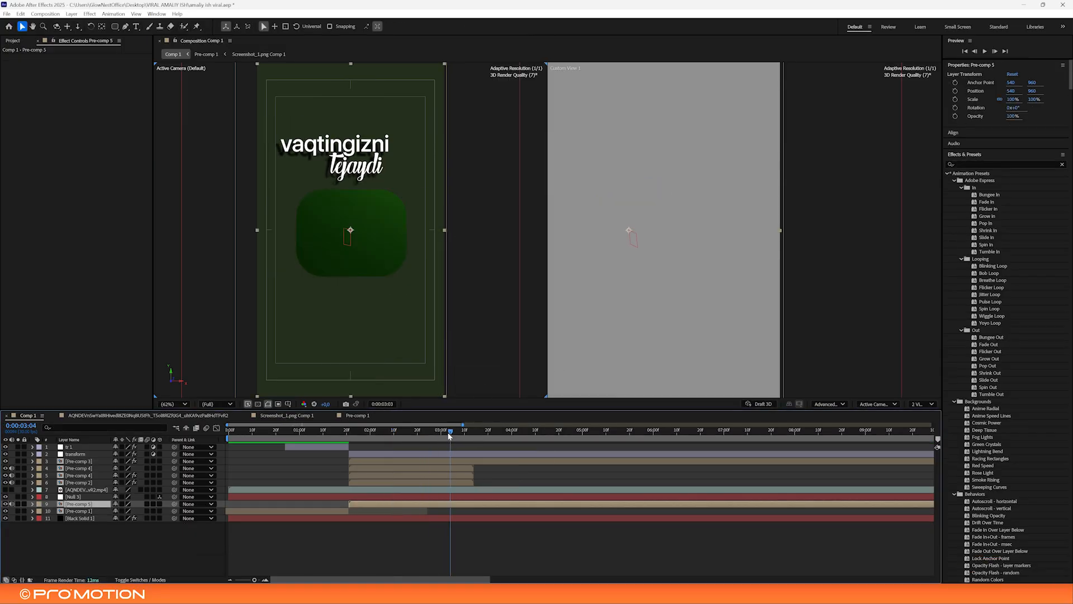
key(ctrl+z)
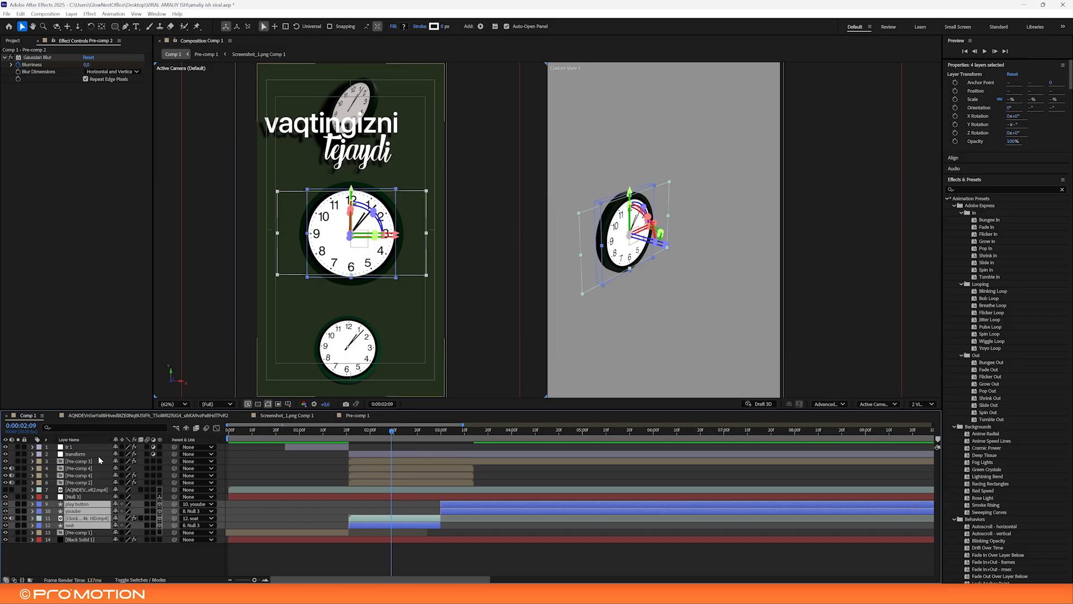
Try trimming the starts of the null, play button, youube, clock footage and soat layers to 0:00:01:21
ctrl+click(82, 497)
right_click(82, 497)
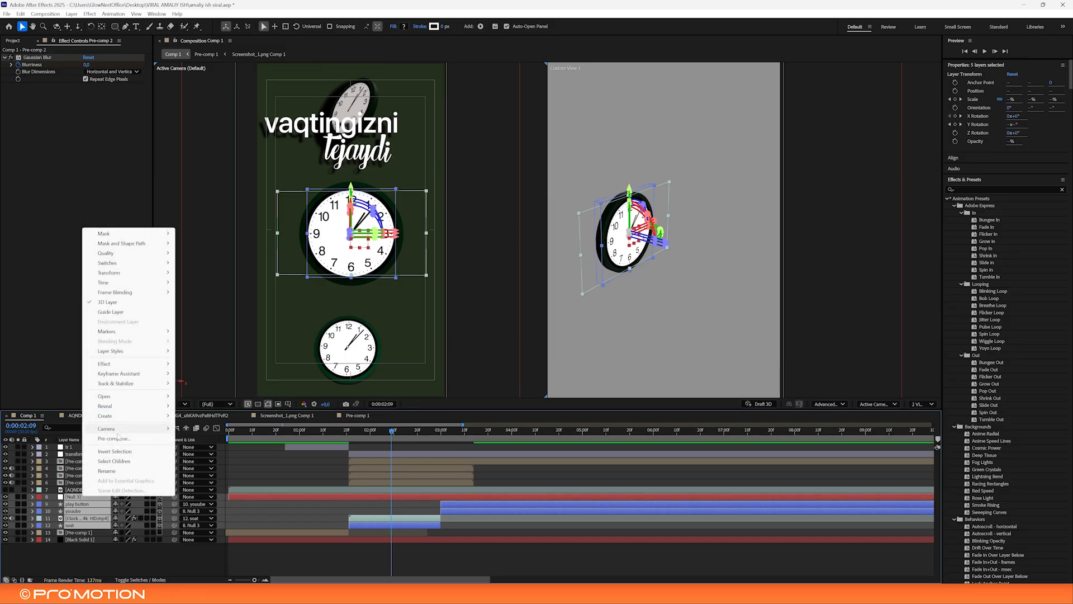
click(117, 438)
click(614, 358)
drag(393, 430, 354, 439)
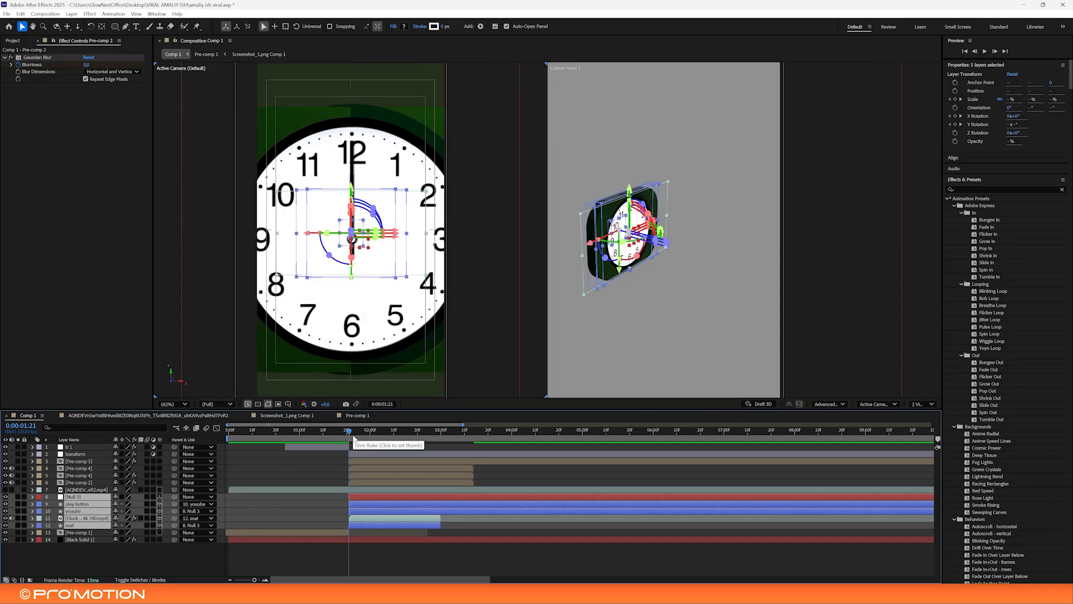
ctrl+click(366, 497)
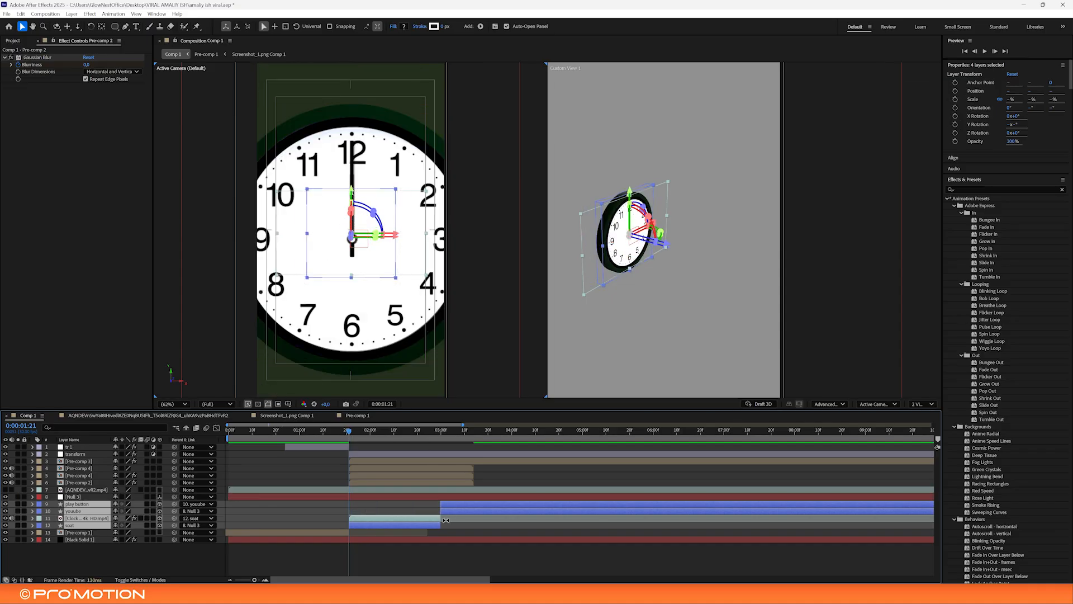
Trim the null to start at 0:00:01:21 and pre-compose it with the play button, youube, clock footage and soat layers as Pre-comp 5
click(450, 526)
click(419, 526)
ctrl+click(413, 519)
ctrl+click(378, 497)
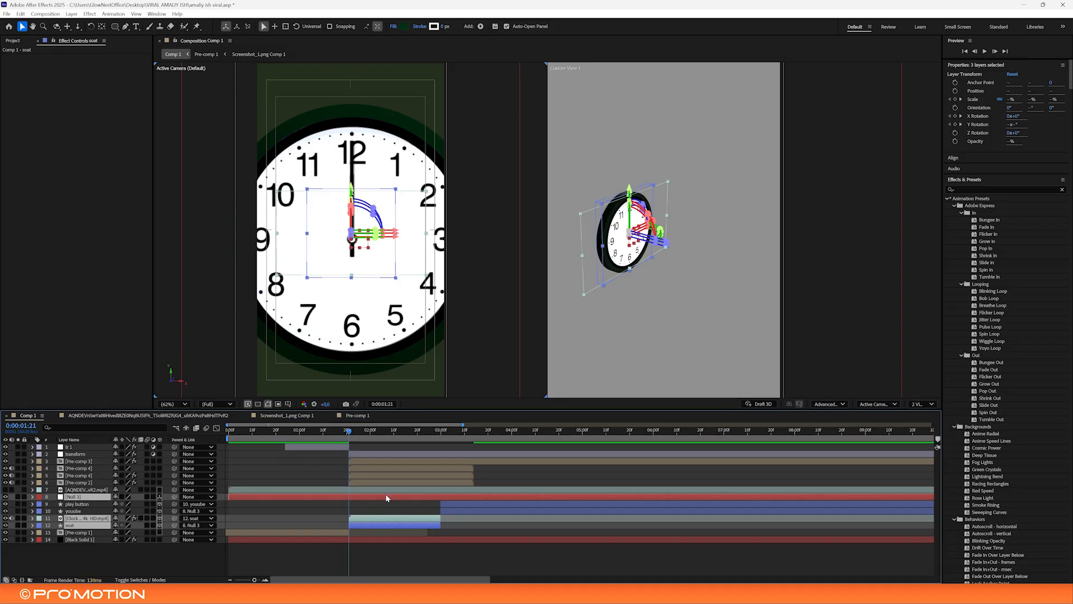
shift+click(455, 510)
shift+click(435, 519)
shift+click(429, 524)
right_click(427, 521)
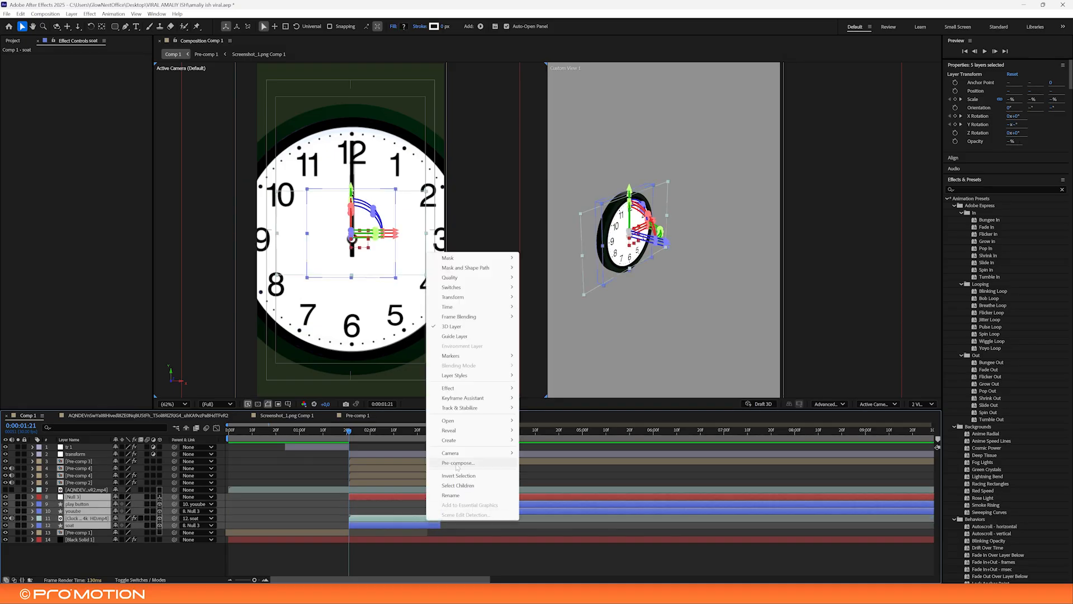
click(457, 464)
click(577, 356)
Preview the clock animation in Comp 1 and compare its shadows with the reference video
scroll(359, 434, right, 5)
drag(364, 433, 340, 434)
scroll(373, 304, down, 1)
key(space)
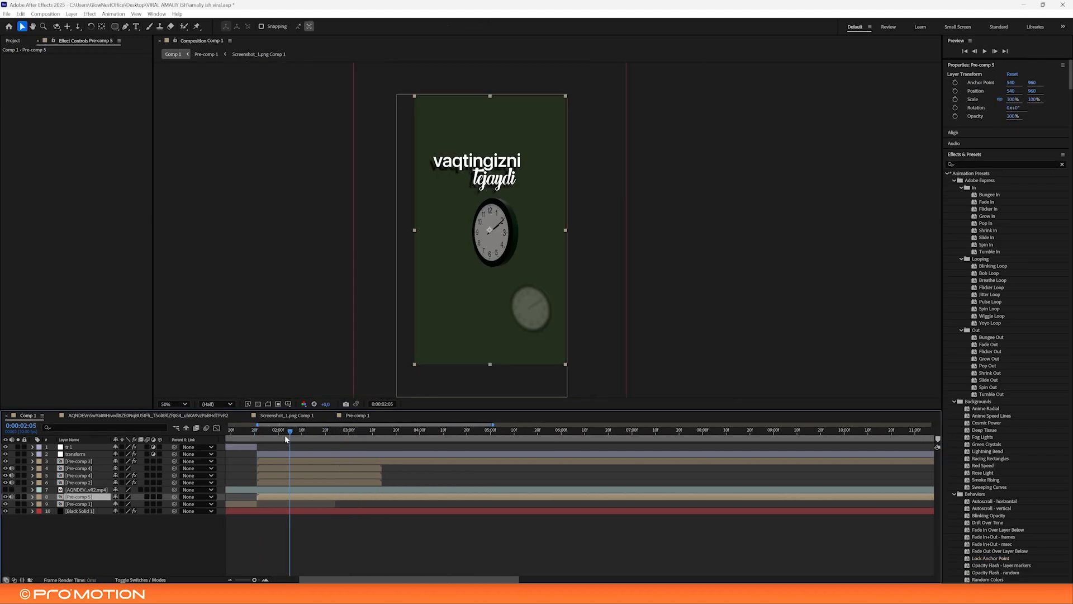
click(256, 434)
drag(260, 436, 289, 432)
click(215, 417)
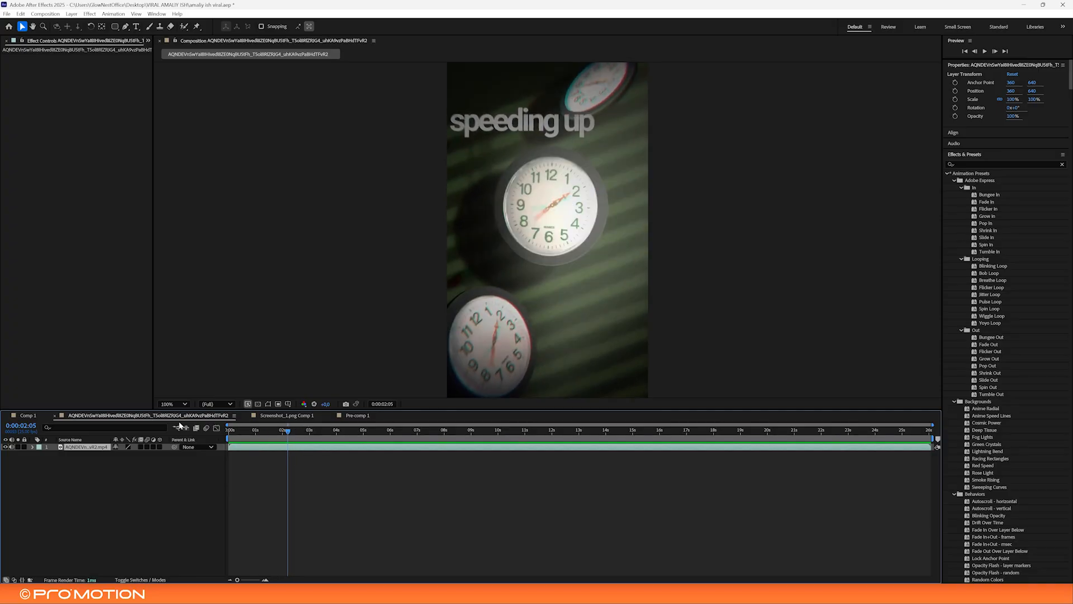
click(28, 416)
Paste the Drop Shadow effect onto Pre-comp 5, set its distance to 194 and preview the shadow
key(period)
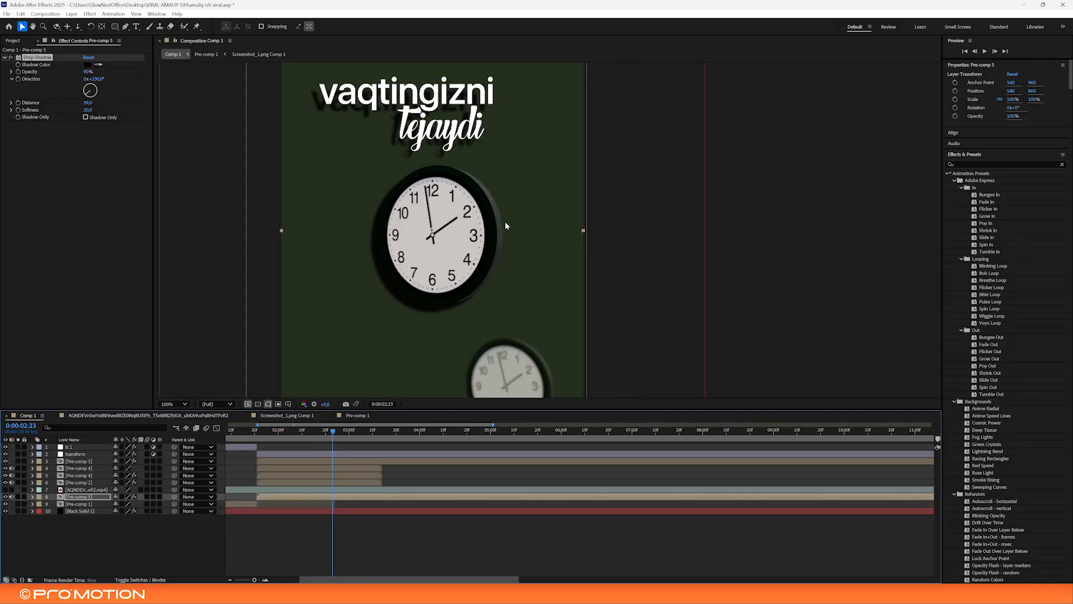
drag(96, 79, 244, 79)
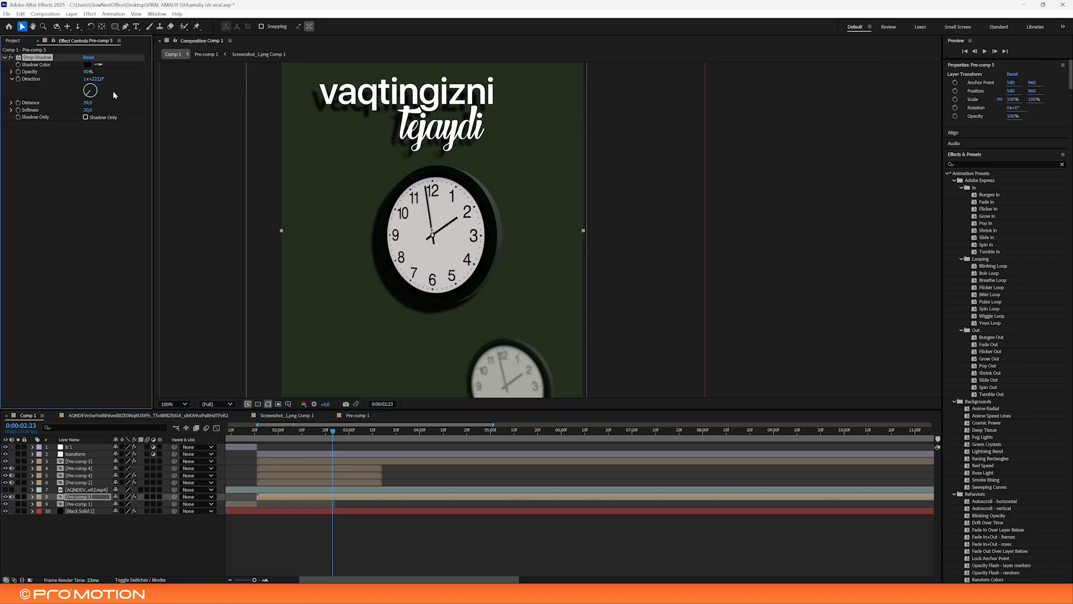
drag(87, 104, 163, 119)
scroll(453, 254, down, 1)
key(space)
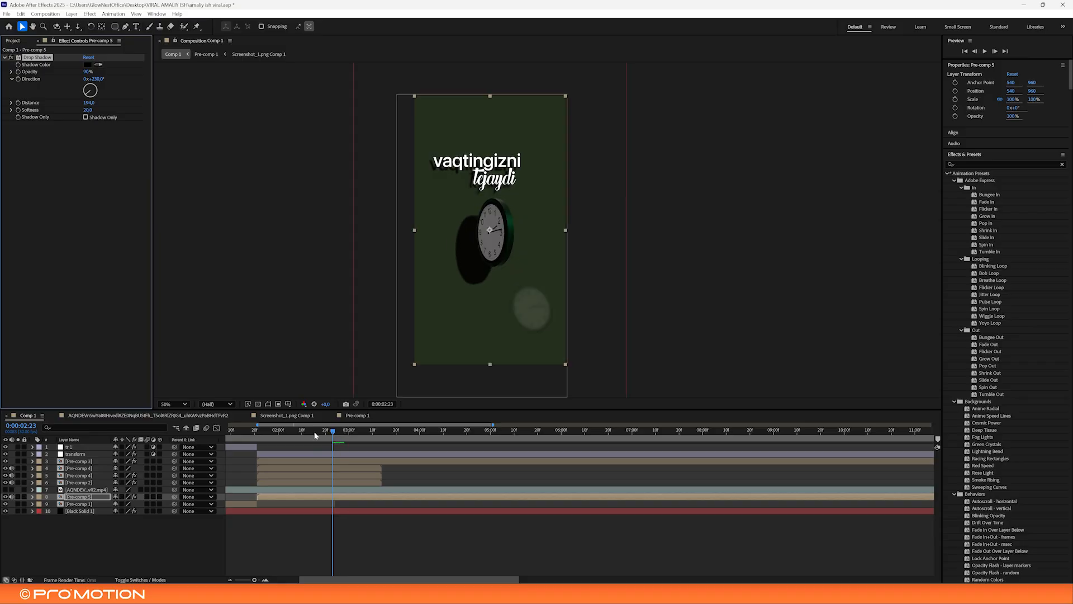
Lower Pre-comp 5's drop shadow opacity to 46%, raise its softness to about 184 and preview the clock shadow
drag(316, 430, 276, 431)
key(space)
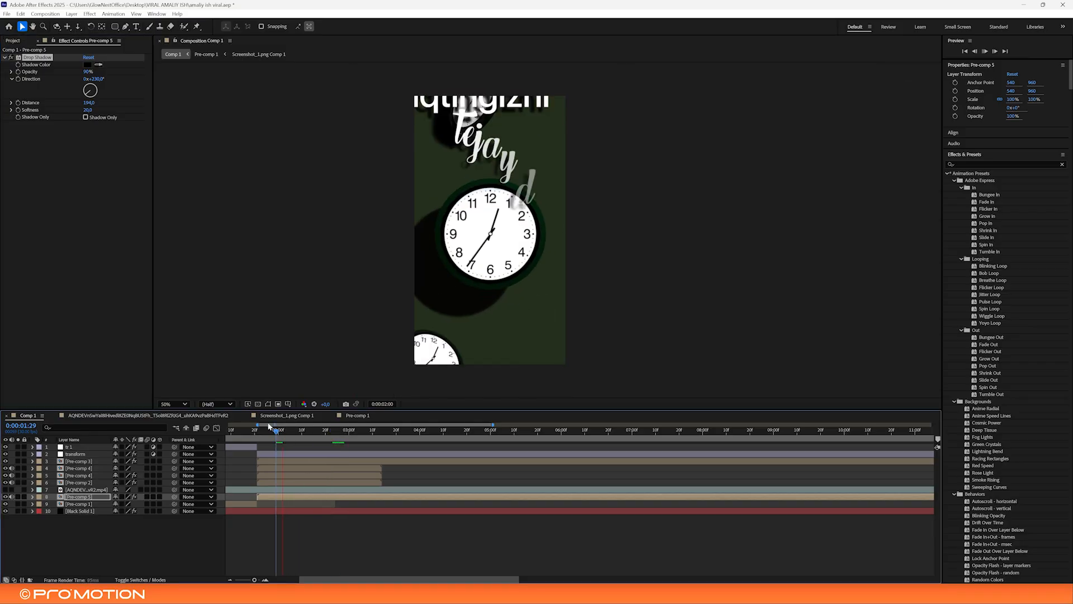
key(space)
drag(87, 71, 104, 140)
key(space)
key(space)
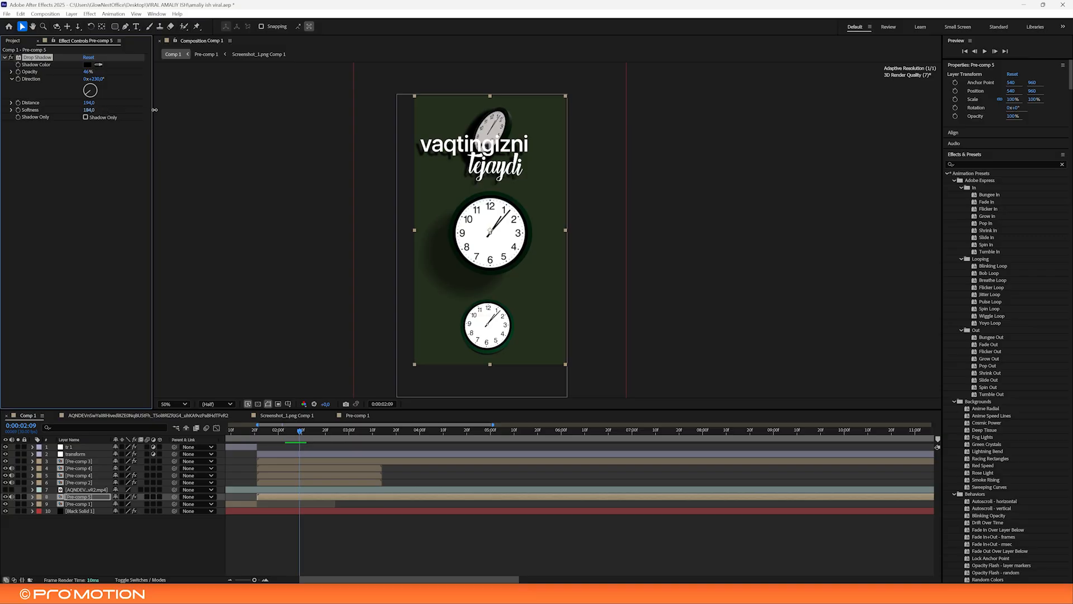
drag(108, 110, 188, 192)
click(324, 431)
Toggle the visibility of Pre-comp 5 and Pre-comp 2 to identify which clock each layer holds
click(76, 454)
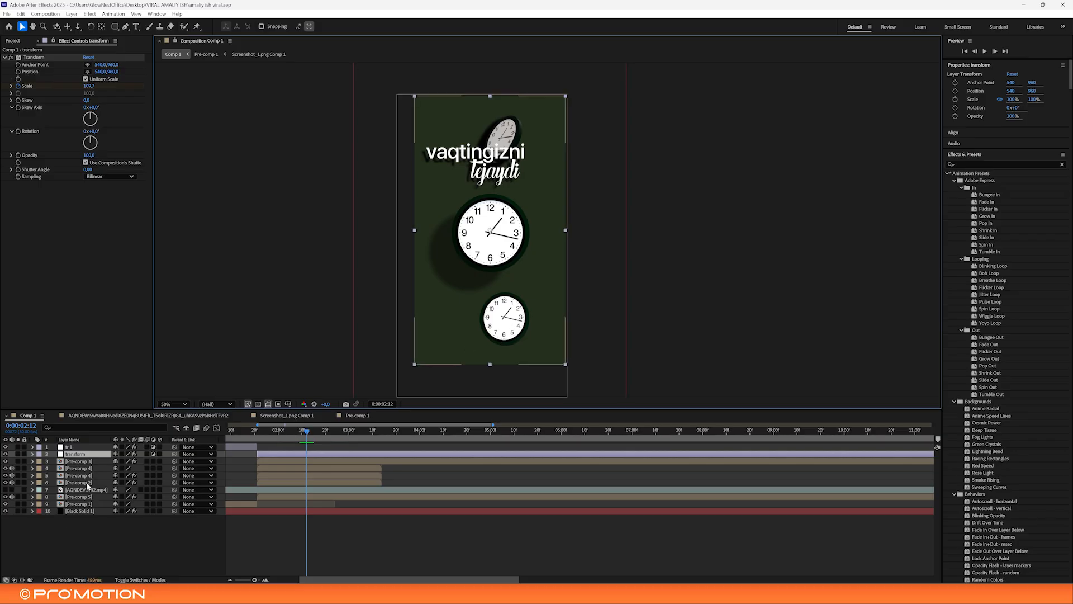
click(103, 497)
click(6, 496)
click(6, 497)
click(85, 477)
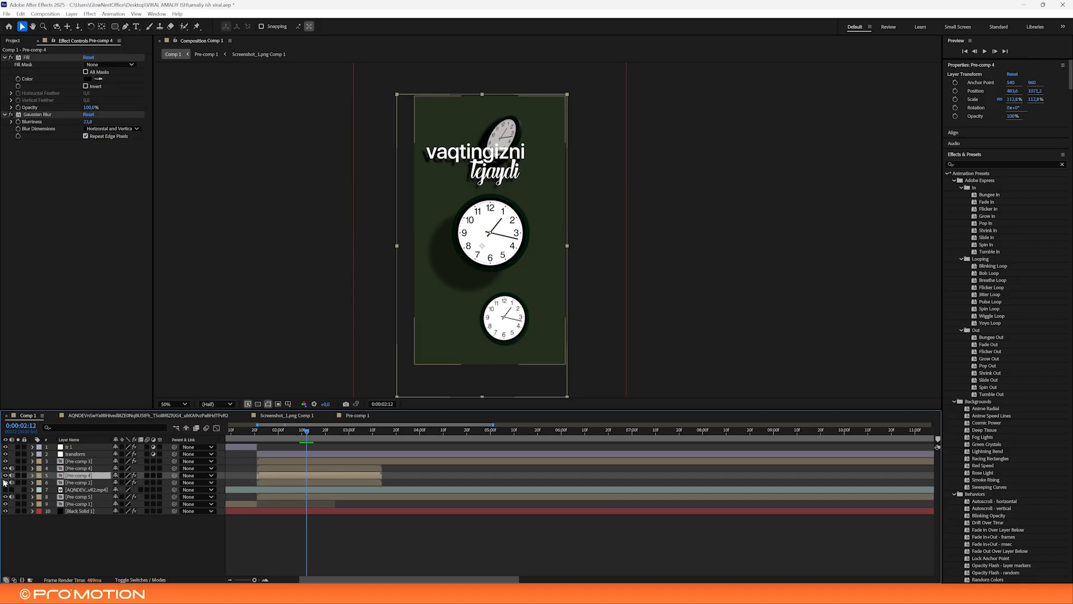
click(6, 482)
click(5, 483)
Delete the existing effect from Pre-comp 2 and paste the Drop Shadow effect onto it
click(71, 483)
click(54, 59)
key(Delete)
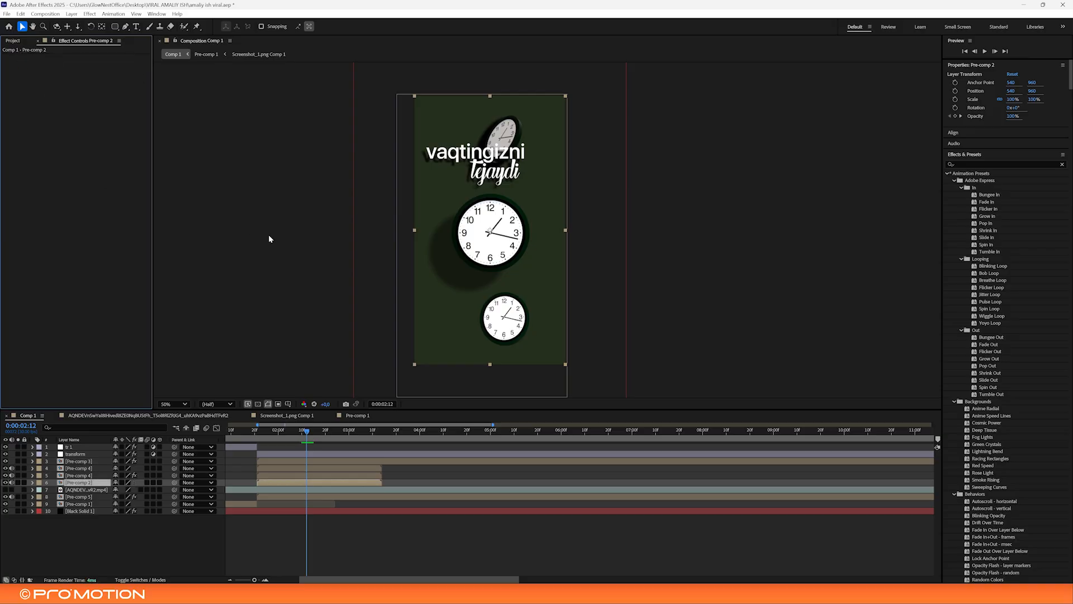
key(ctrl+v)
mouse_move(311, 436)
mouse_down()
mouse_move(349, 433)
mouse_move(311, 432)
mouse_up()
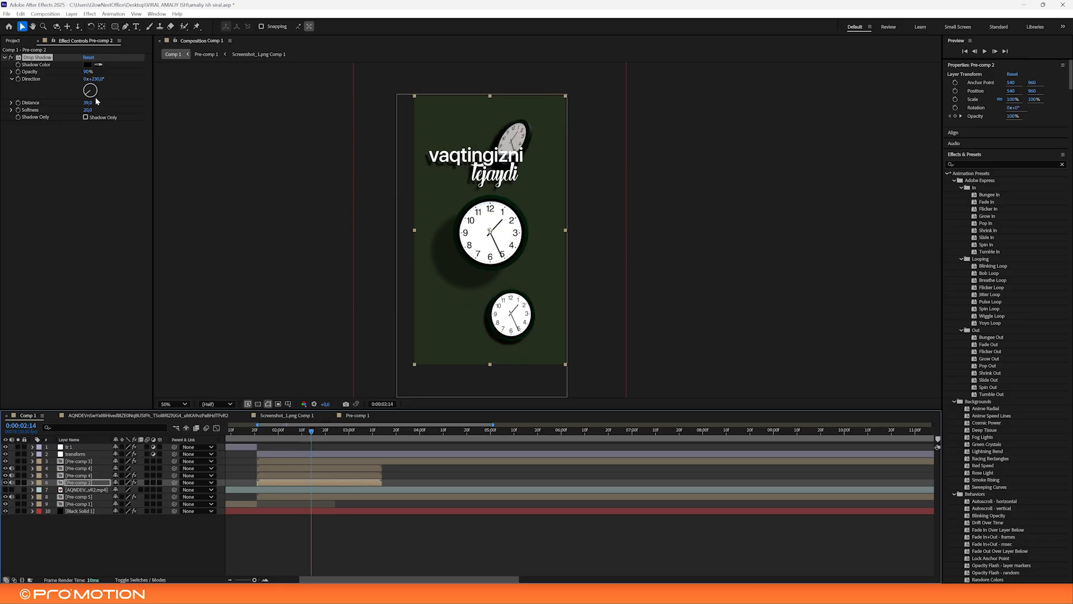
Set Pre-comp 2's drop shadow to distance 158, softness 99 and opacity 50%
drag(89, 103, 123, 97)
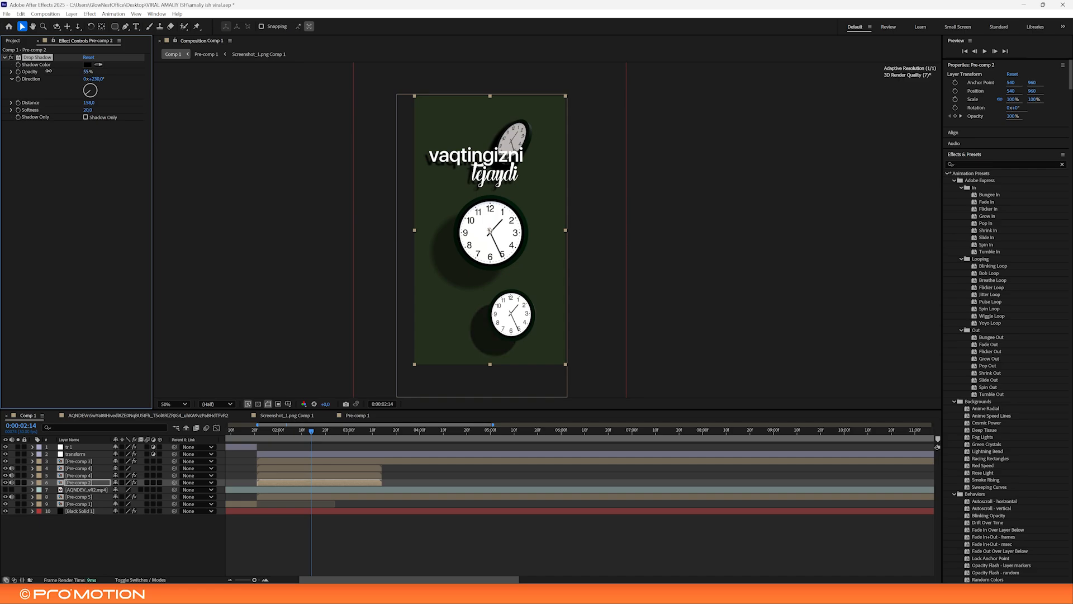
drag(119, 112, 121, 111)
click(207, 220)
key(space)
click(89, 70)
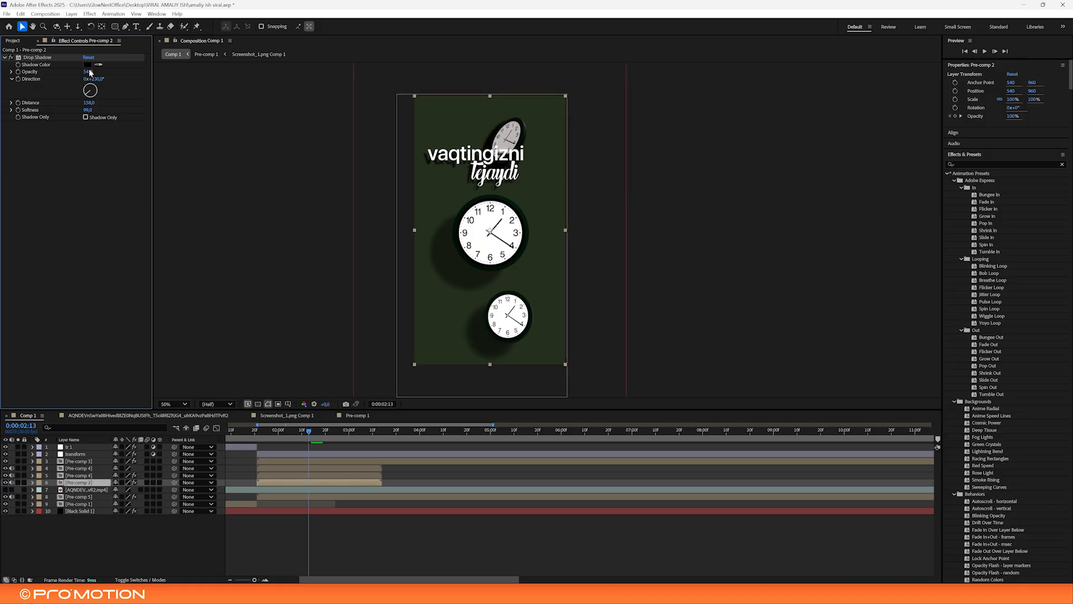
drag(81, 70, 84, 70)
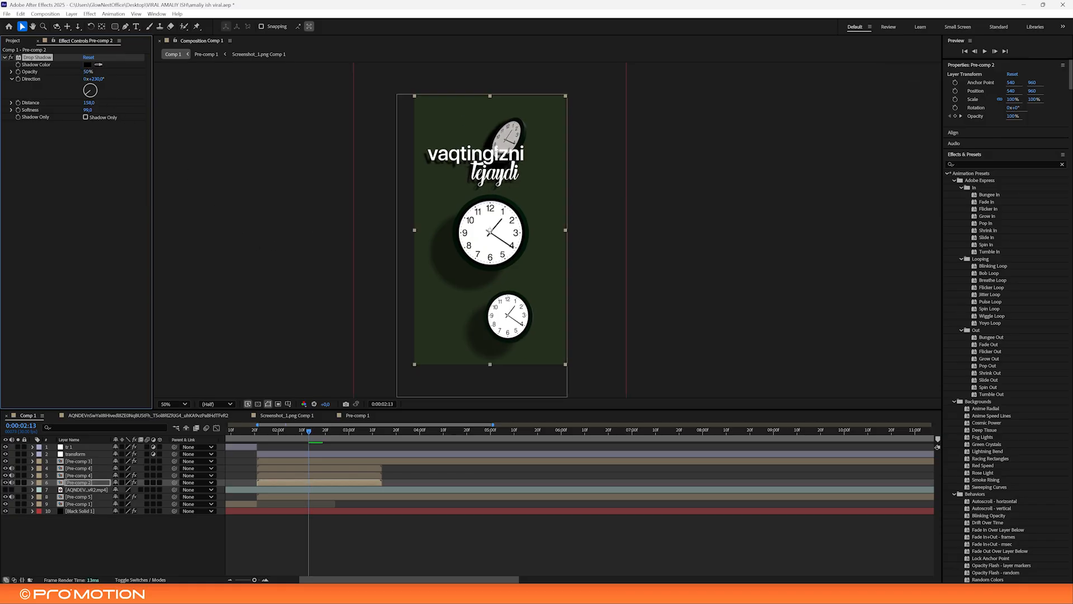
Preview Comp 1 from the clock section and from the start to review the softened shadows
click(255, 432)
key(space)
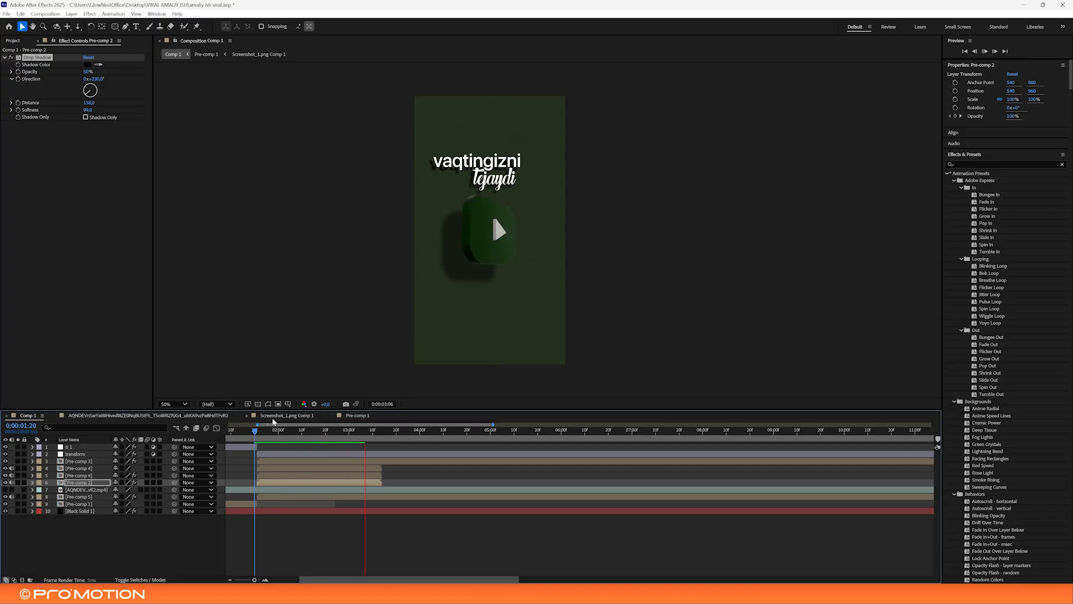
click(269, 432)
key(space)
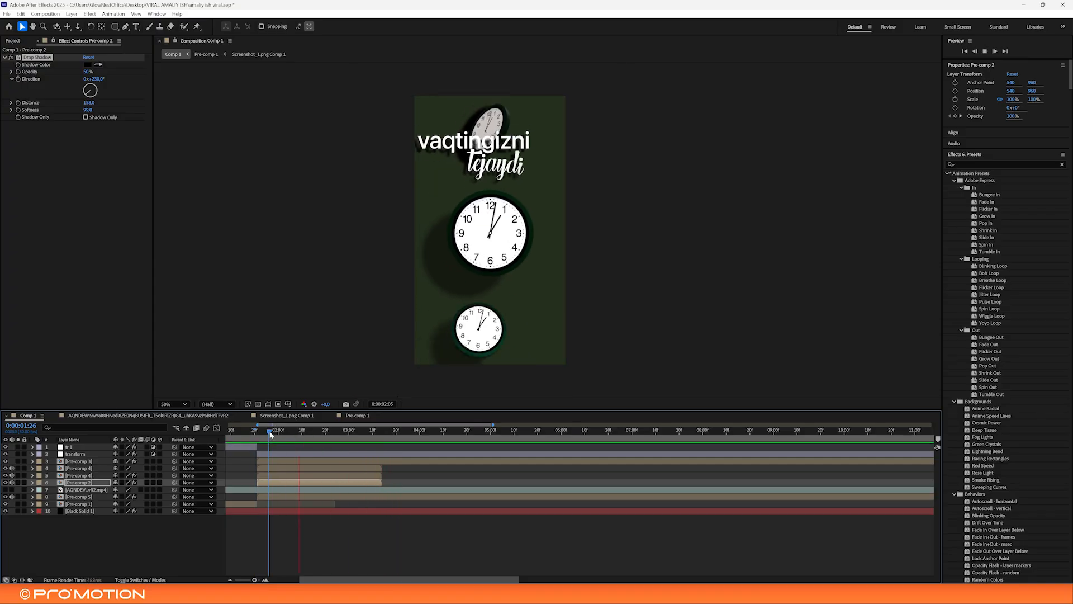
drag(269, 433, 216, 431)
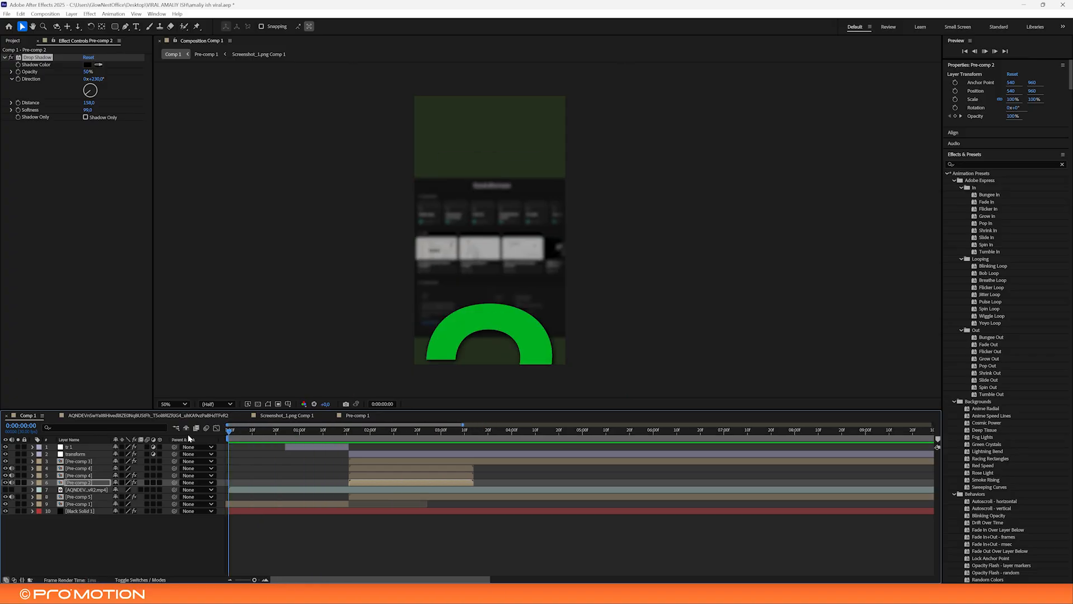
key(space)
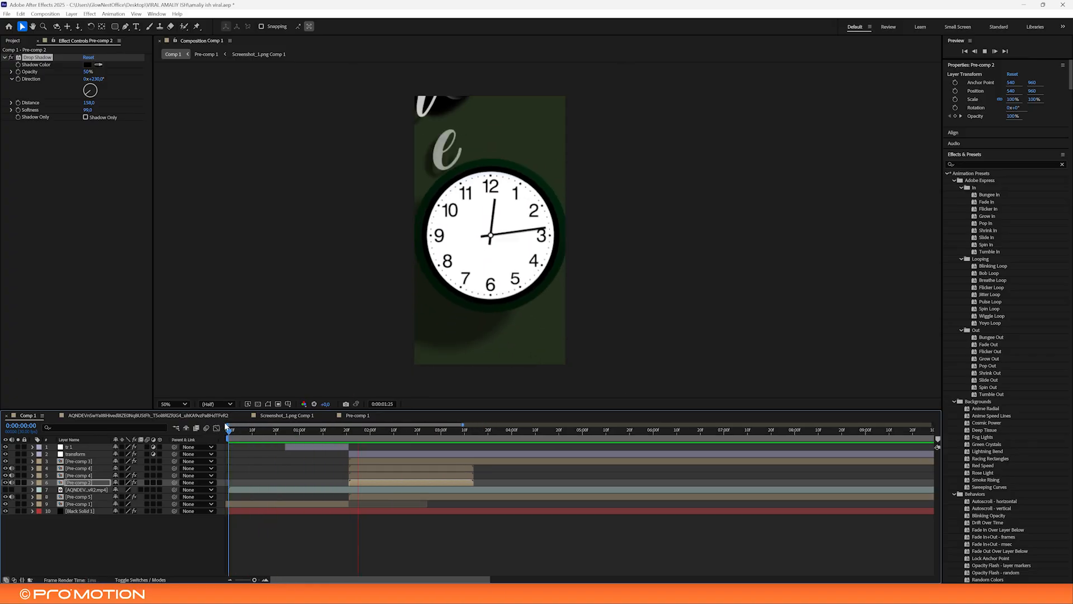
click(267, 433)
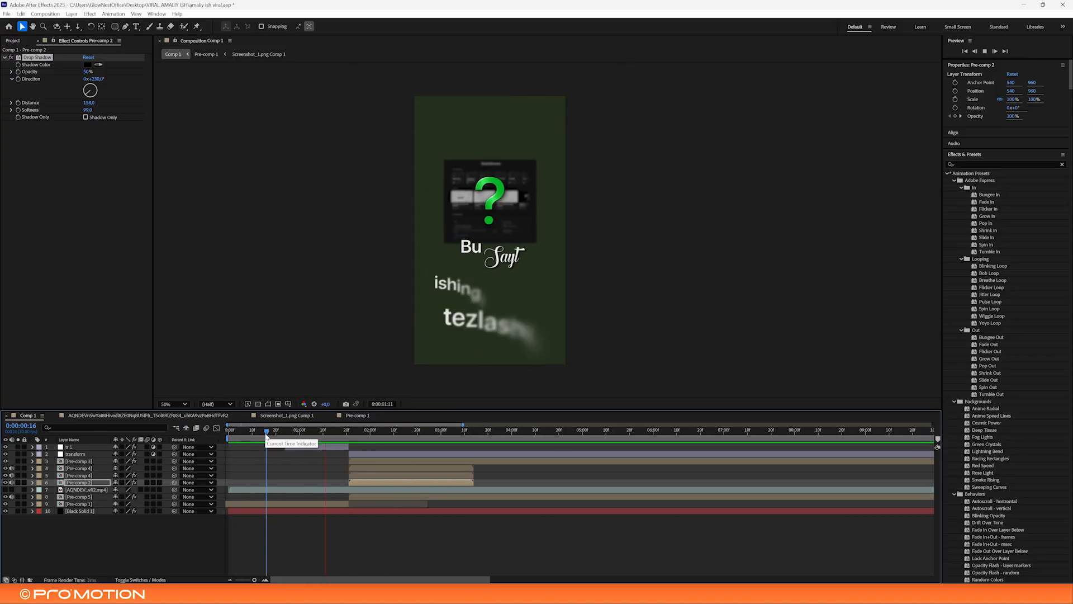
In Pre-comp 1, move Null 2's first Position keyframe to 0:00:00:15 and preview the camera move
double_click(294, 504)
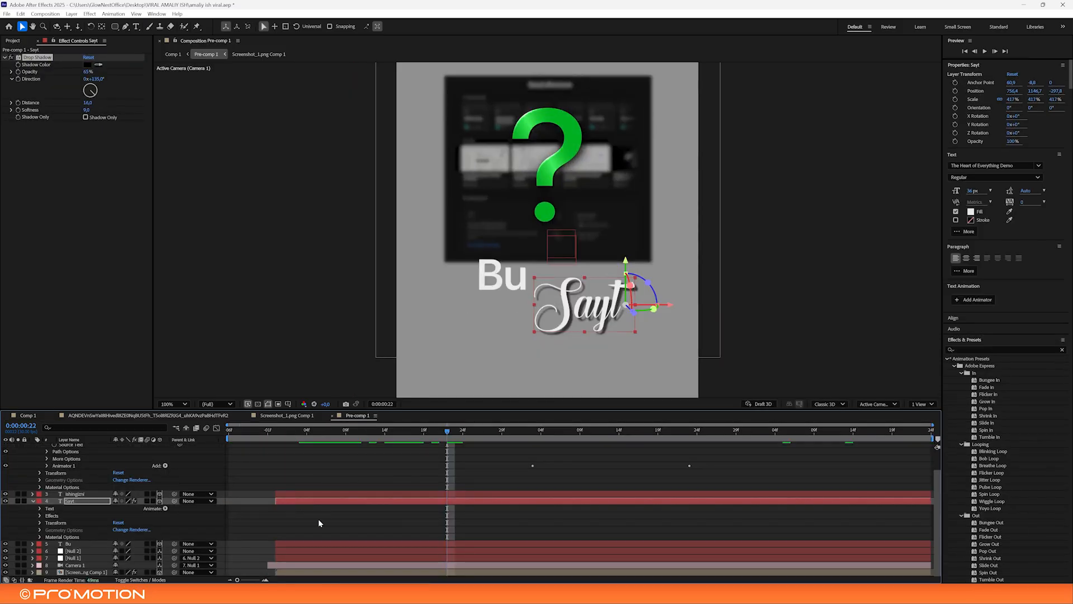
scroll(493, 485, up, 2)
click(504, 465)
key(p)
key(p)
click(80, 481)
key(p)
drag(424, 490, 393, 490)
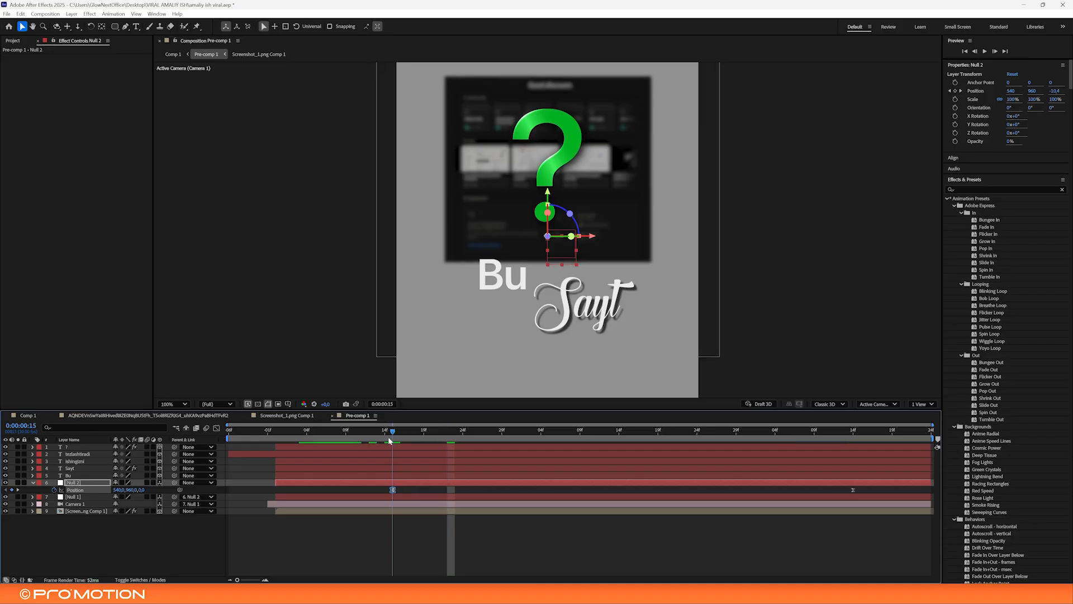
click(386, 438)
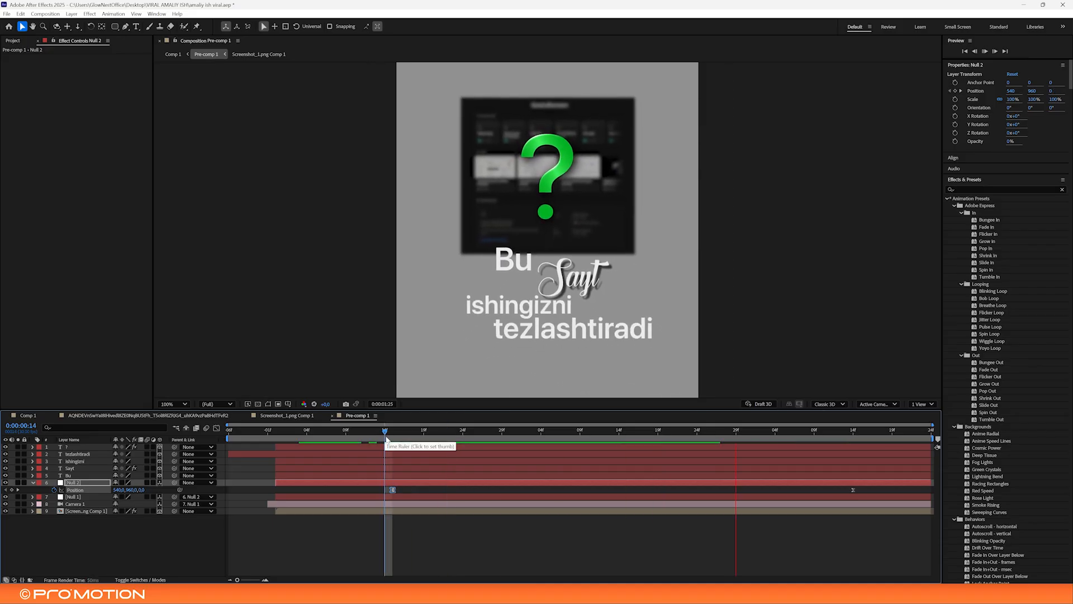
Preview Comp 1 from the start to check the retimed opening
click(38, 415)
key(space)
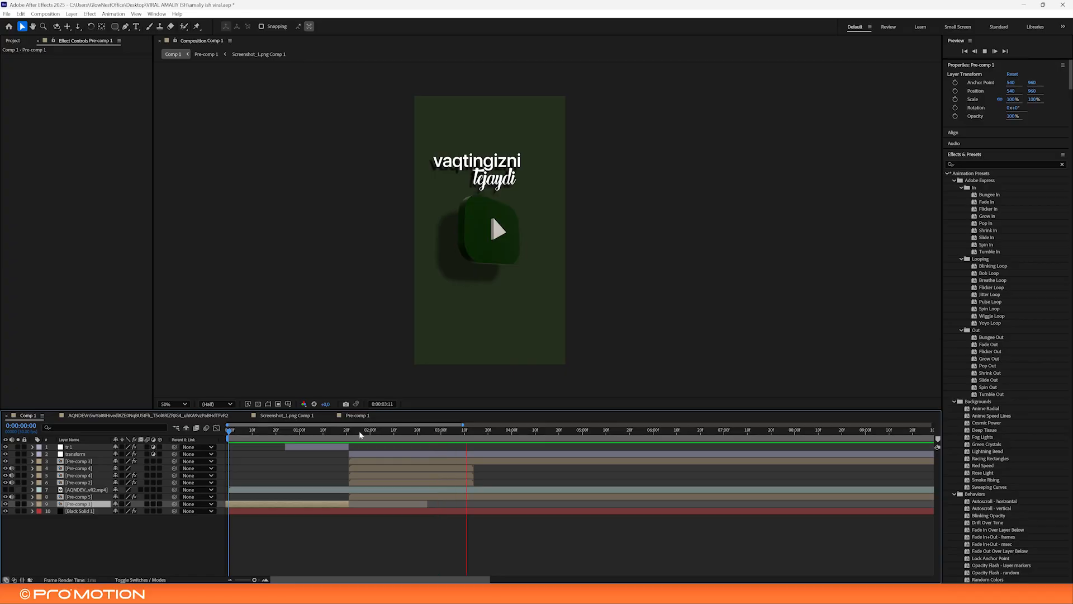
click(342, 431)
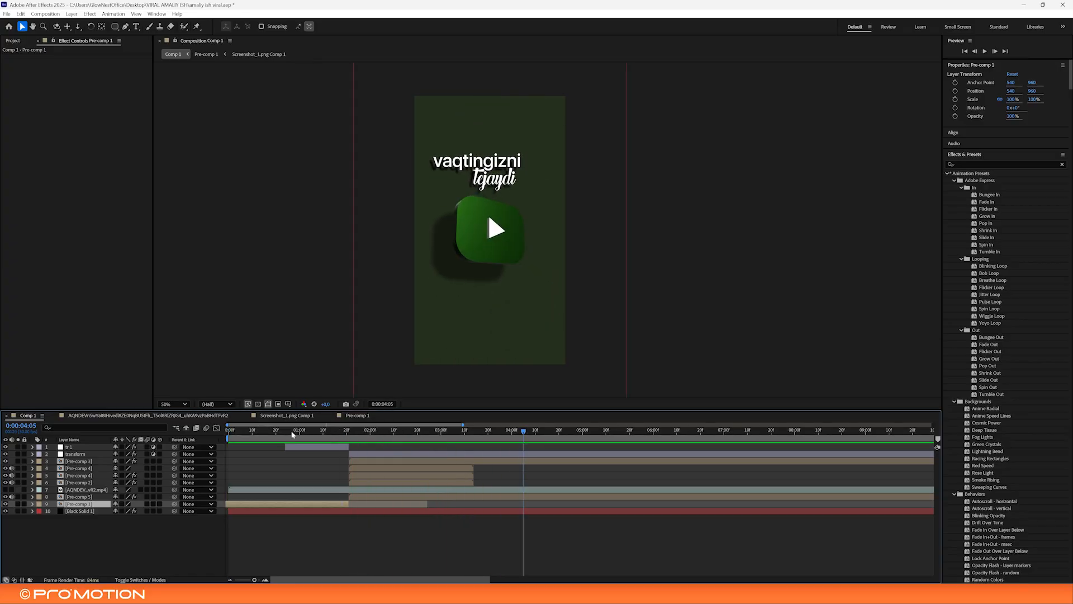
Play and scrub the reference video through its clock and play-button scenes, comparing text and shadows with Comp 1
click(149, 415)
click(282, 434)
drag(281, 434, 252, 435)
key(space)
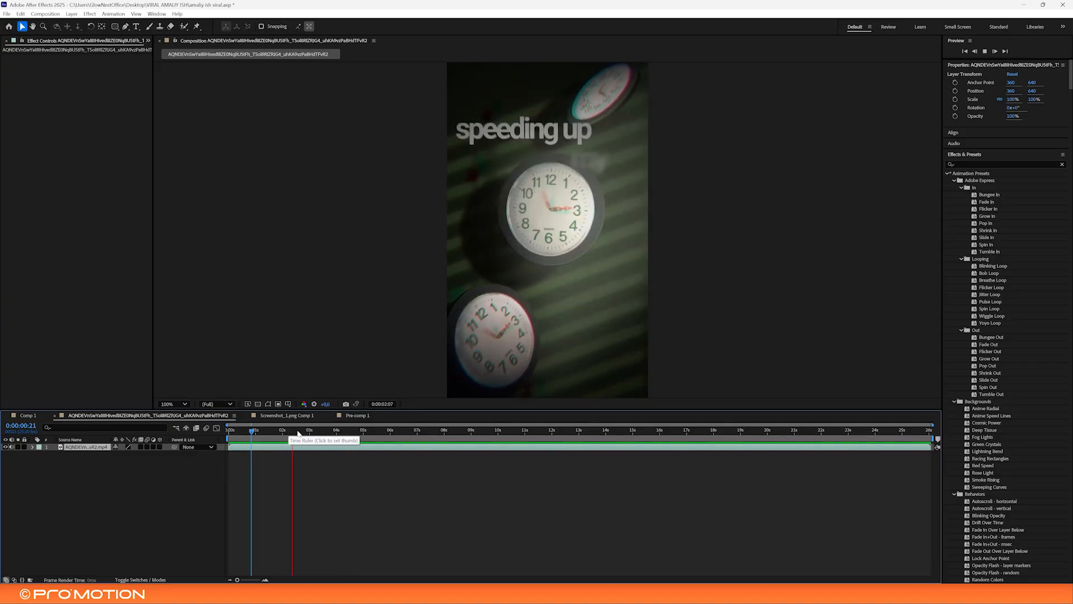
key(space)
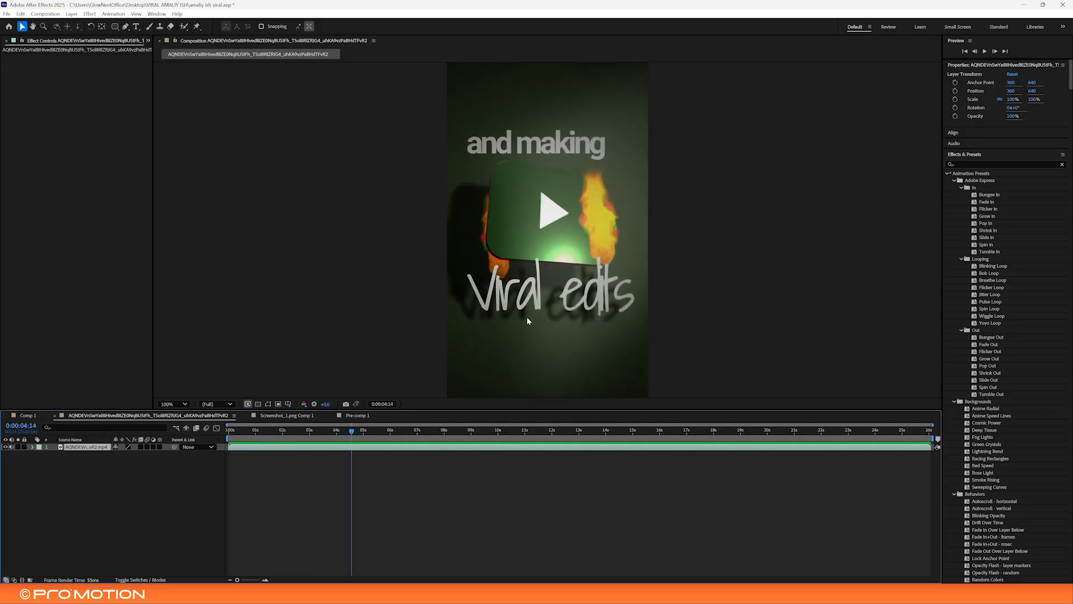
key(period)
drag(611, 253, 565, 257)
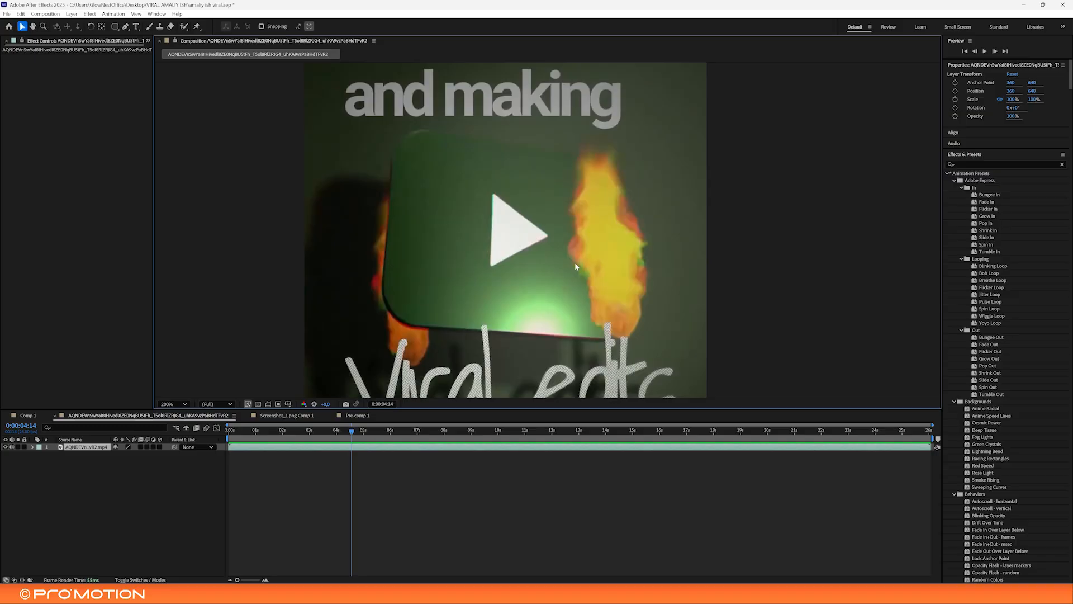
mouse_move(329, 430)
mouse_down()
mouse_move(400, 424)
mouse_move(347, 423)
mouse_up()
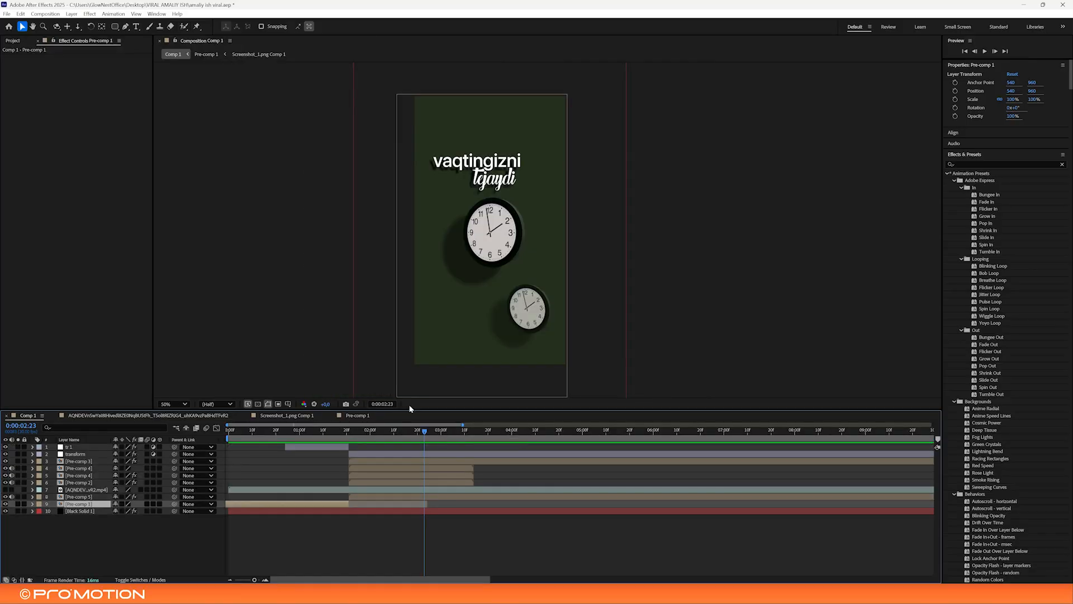
drag(356, 436, 430, 431)
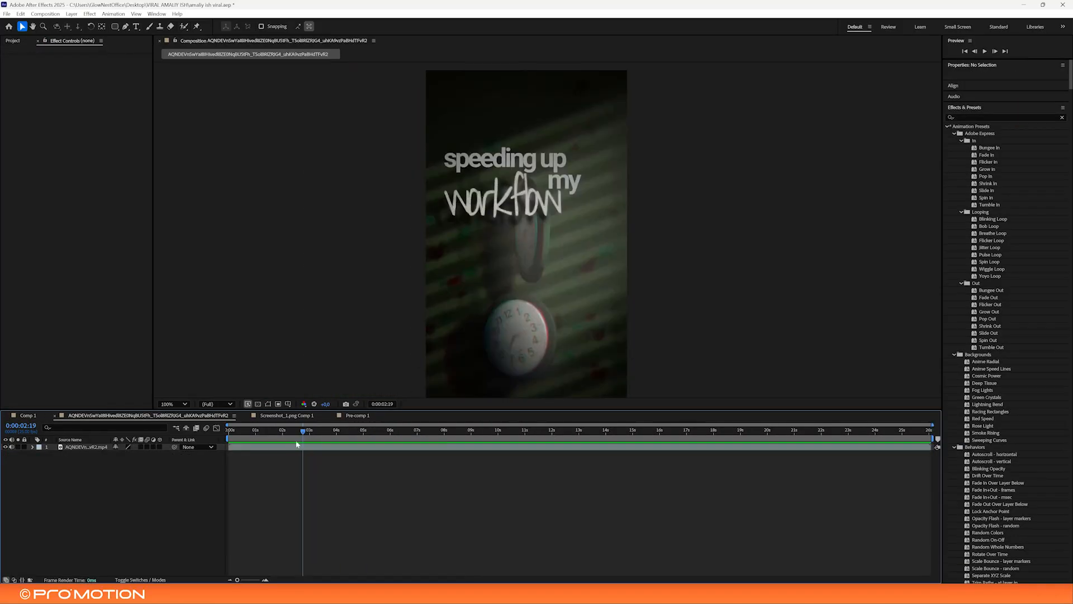
drag(303, 431, 344, 431)
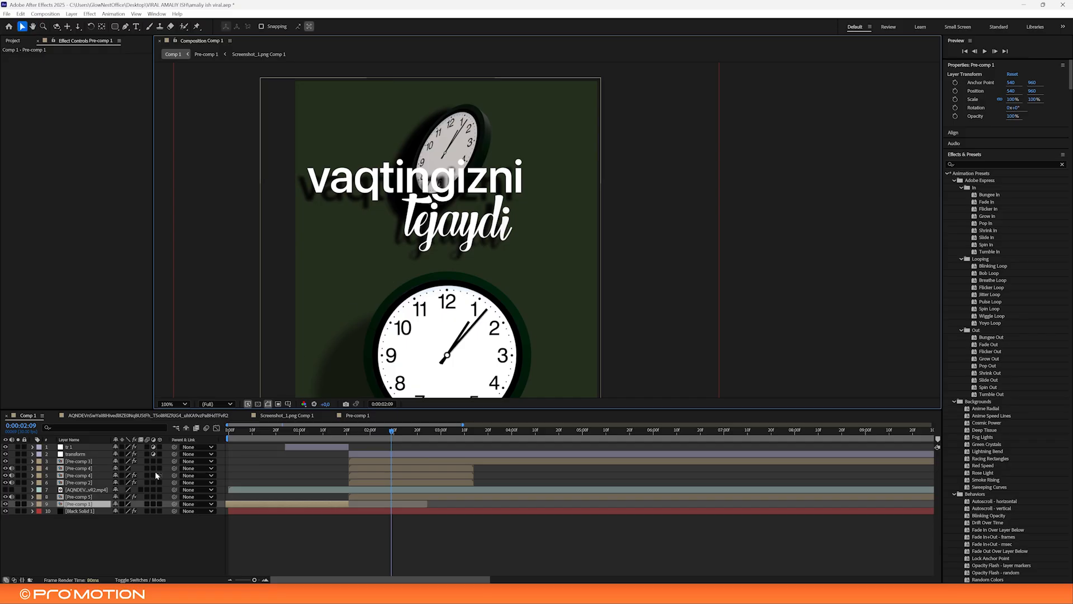
Inspect the effect settings on Pre-comp 3 and both Pre-comp 4 layers in Comp 1
click(78, 476)
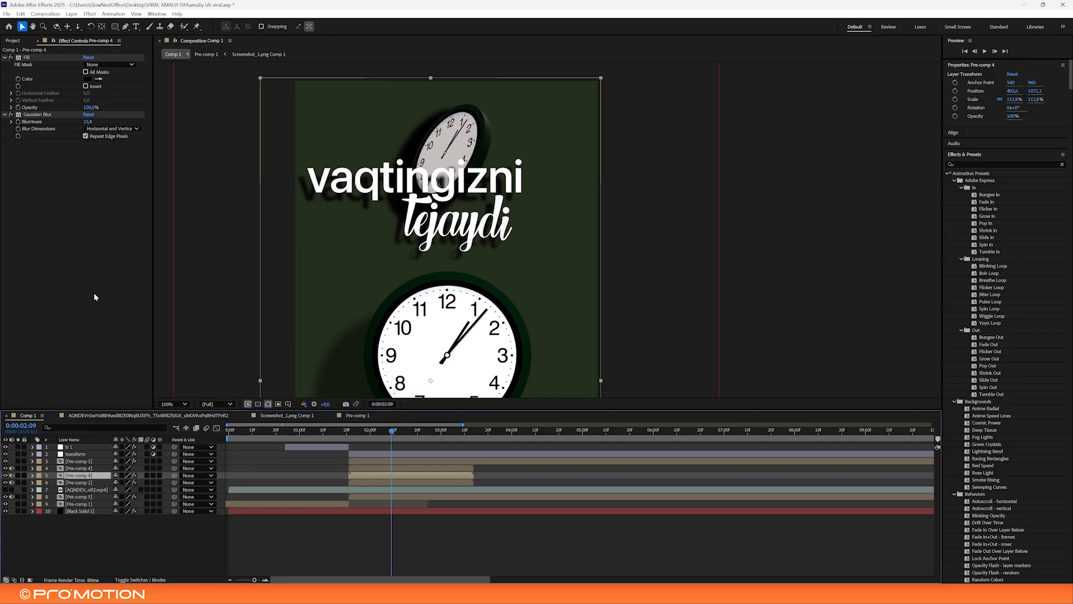
click(78, 461)
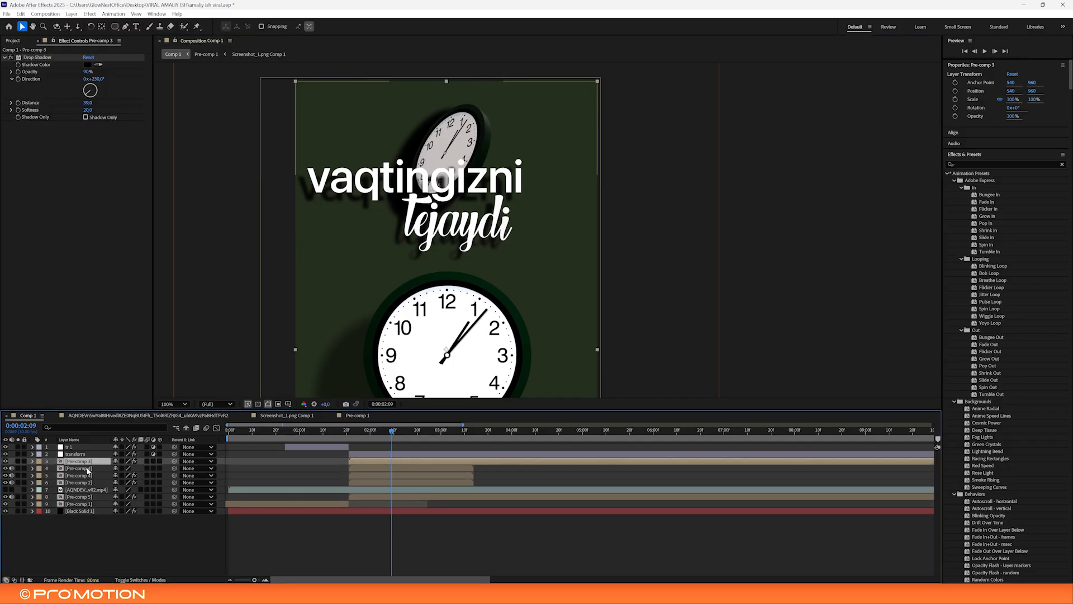
click(85, 476)
click(88, 469)
click(86, 476)
Try raising Pre-comp 2's drop shadow distance to 391
click(86, 483)
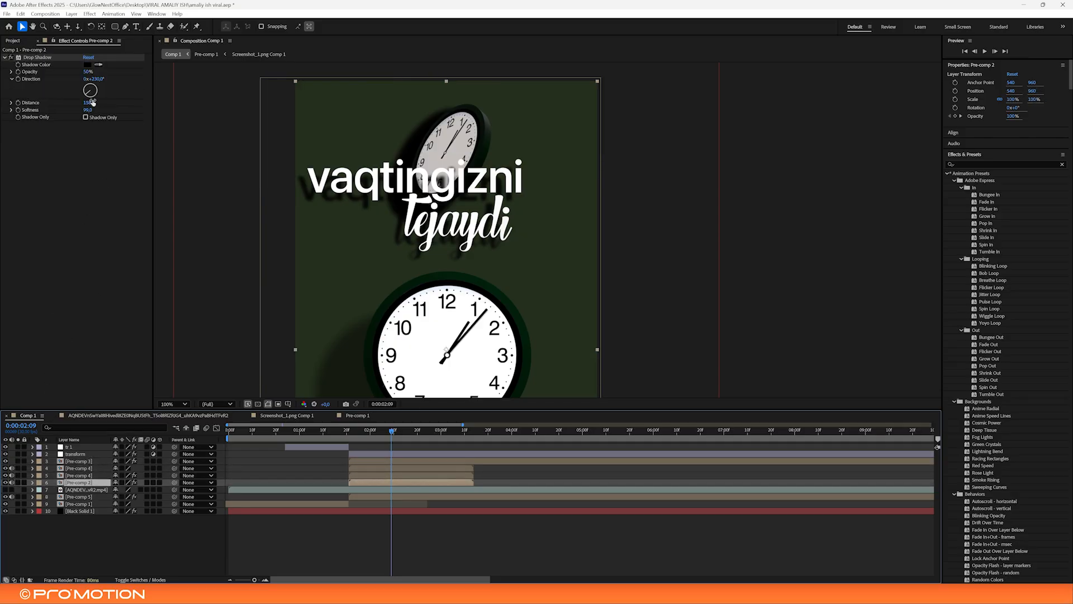
drag(88, 103, 96, 102)
drag(166, 101, 200, 101)
scroll(408, 244, down, 1)
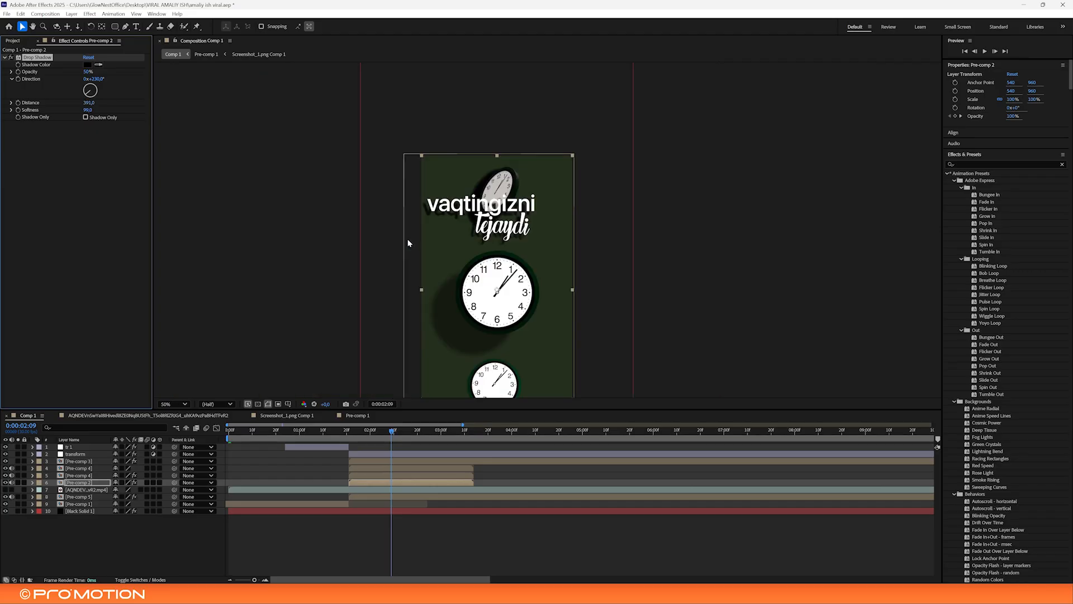
scroll(470, 260, down, 1)
Set Pre-comp 3's drop shadow opacity to 54% and distance to 70, previewing the shadow behind the text
click(78, 461)
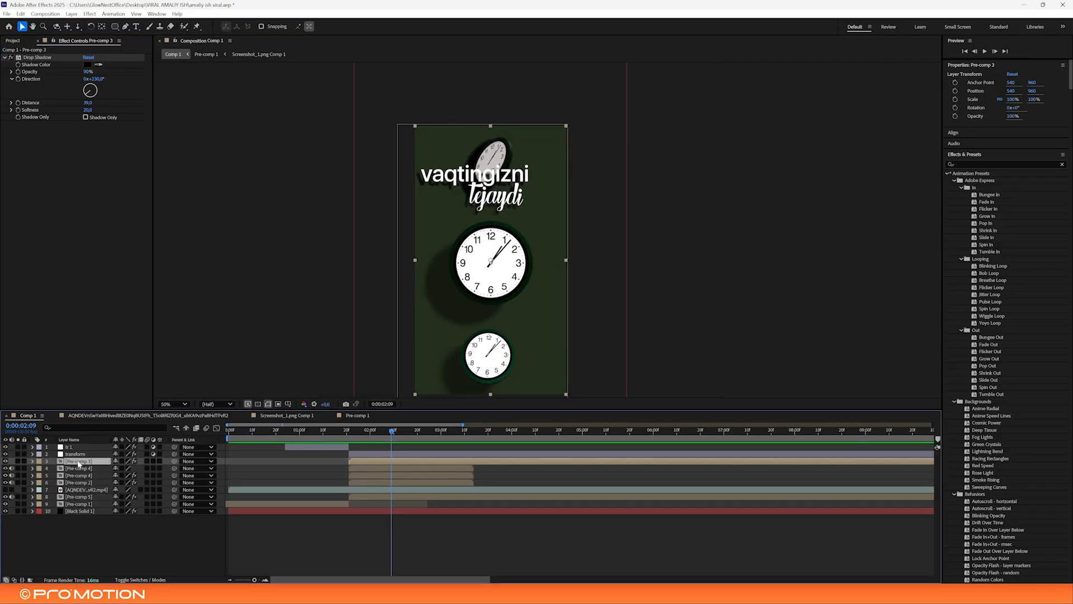
click(8, 57)
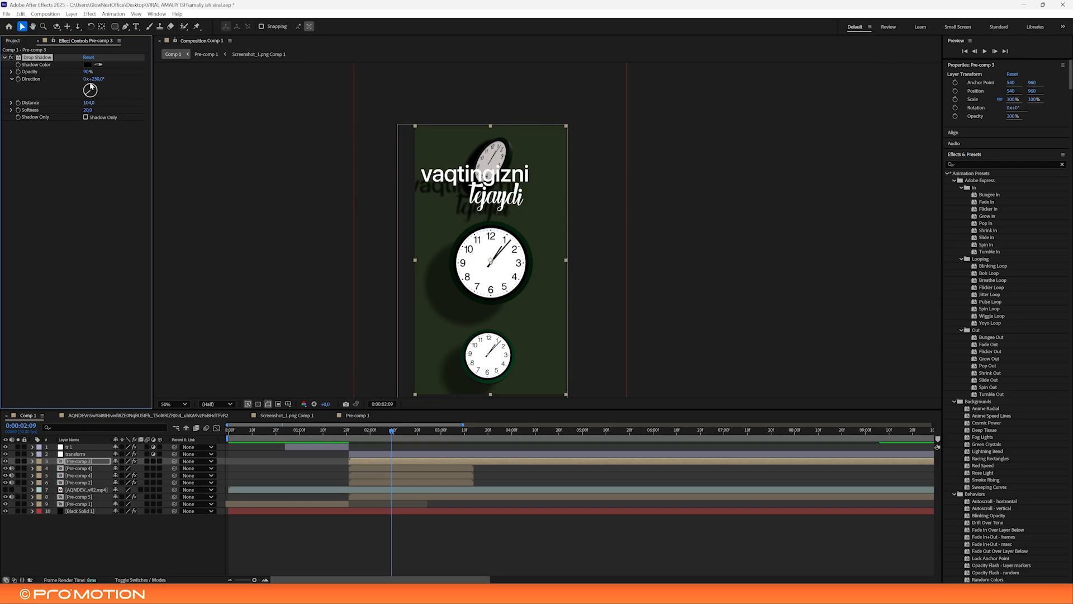
key(space)
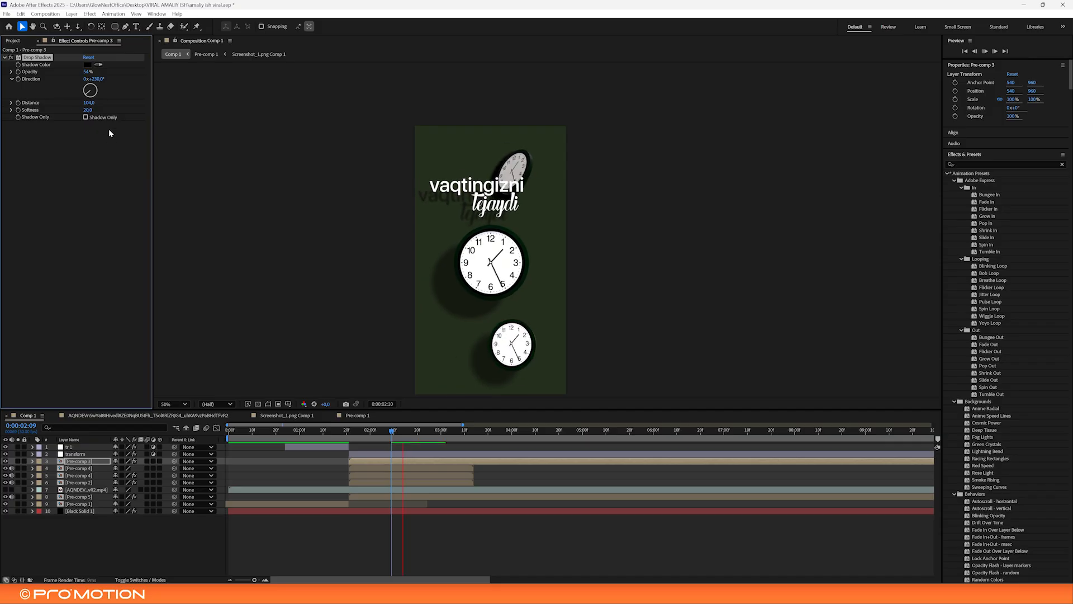
key(space)
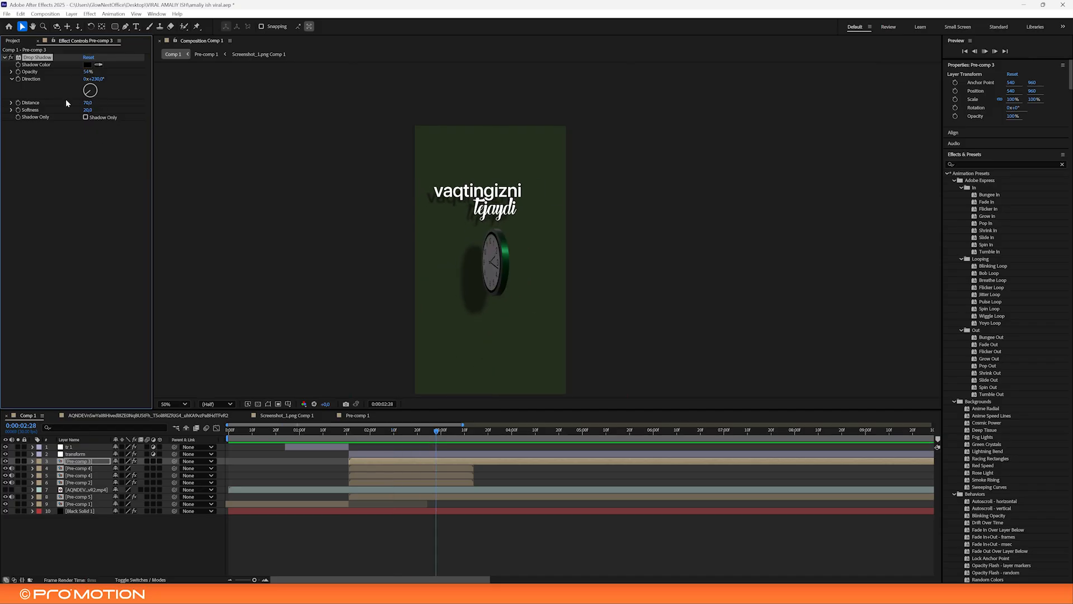
key(space)
key(space)
Reduce Pre-comp 3's drop shadow distance to 38 and preview the clock section of Comp 1
click(342, 430)
key(space)
key(space)
drag(88, 103, 84, 100)
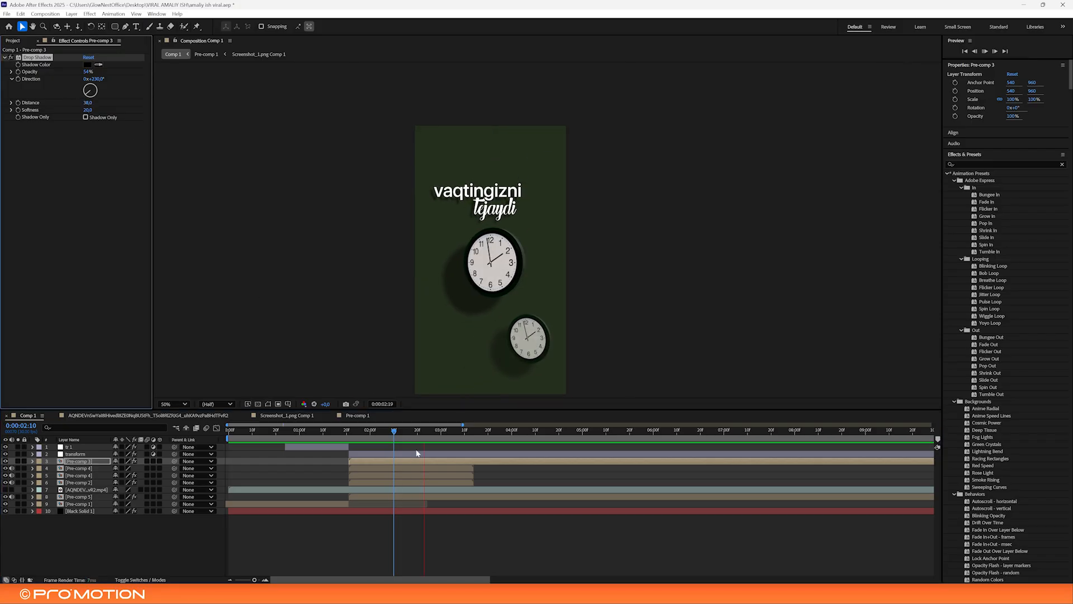
click(344, 430)
key(space)
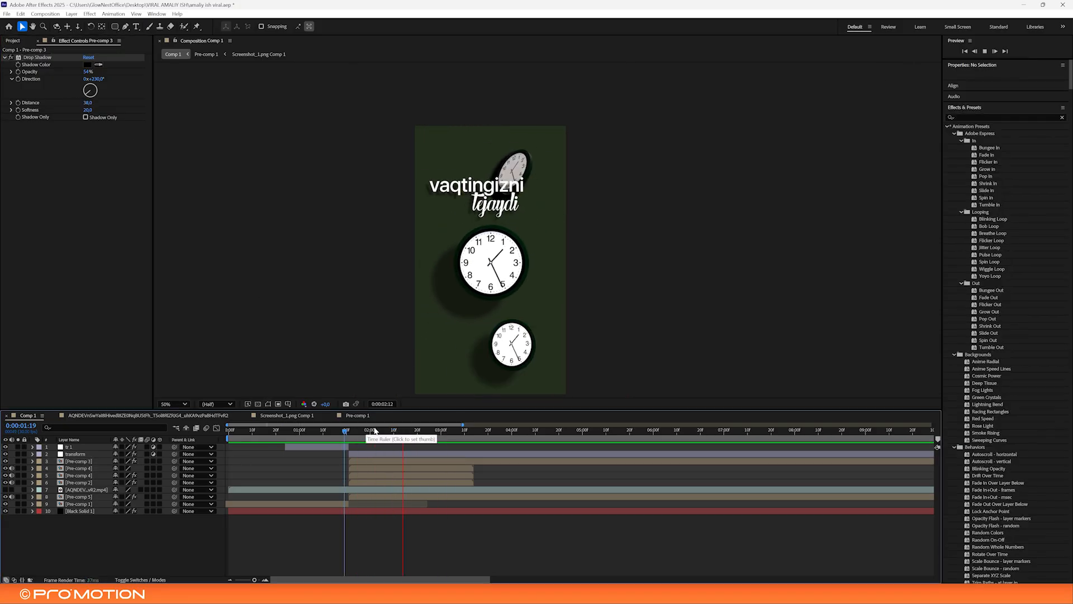
Keyframe Pre-comp 3's opacity from 100% at 0:00:02:17 to 0% at 0:00:02:19 in Comp 1
key(space)
click(411, 430)
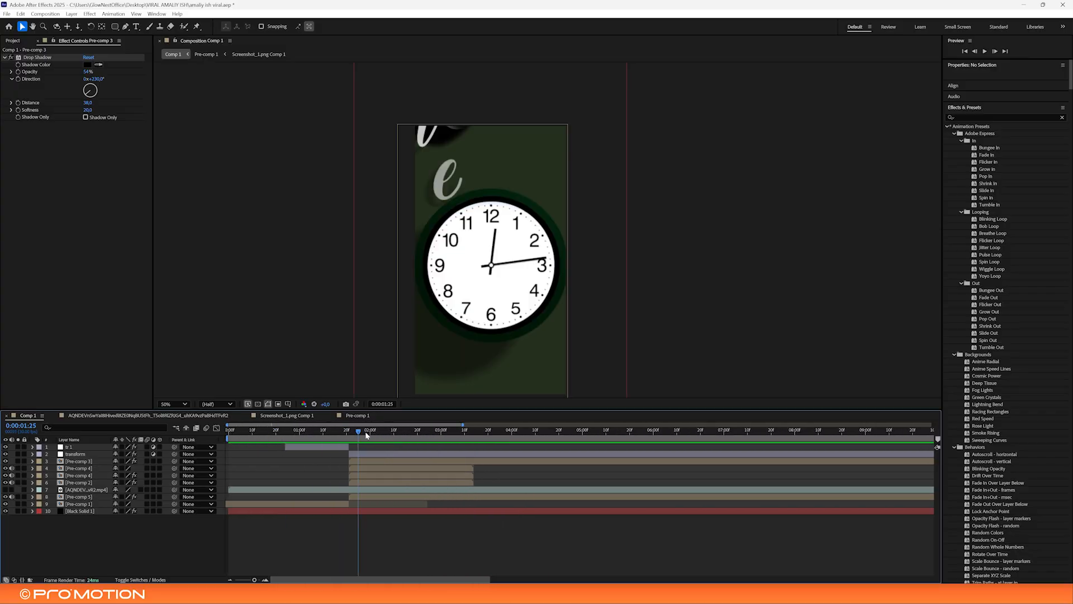
click(191, 417)
drag(363, 429, 315, 426)
drag(314, 426, 327, 426)
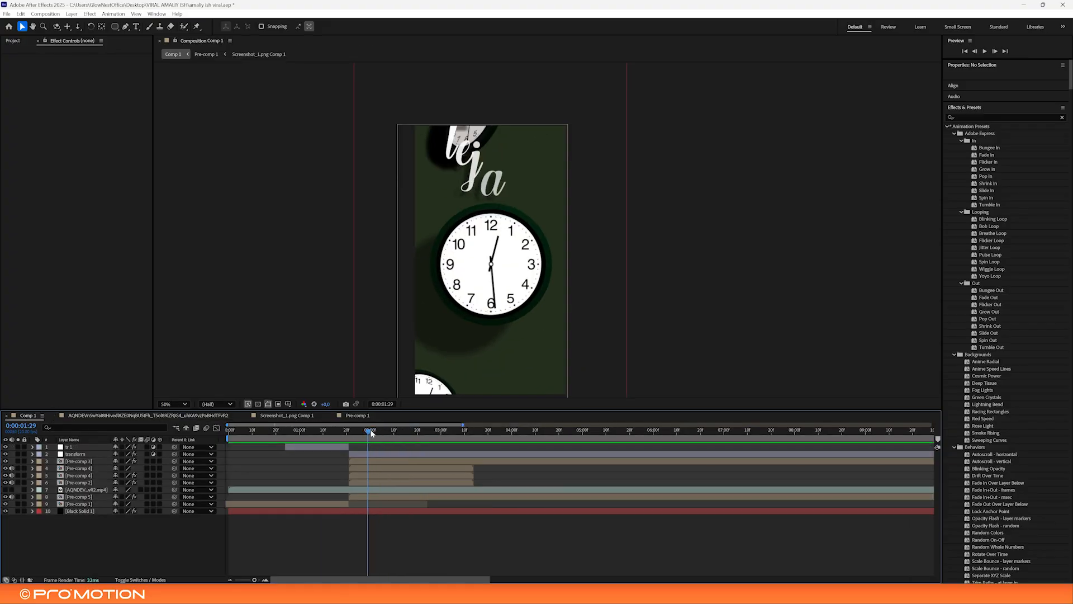
drag(370, 430, 410, 431)
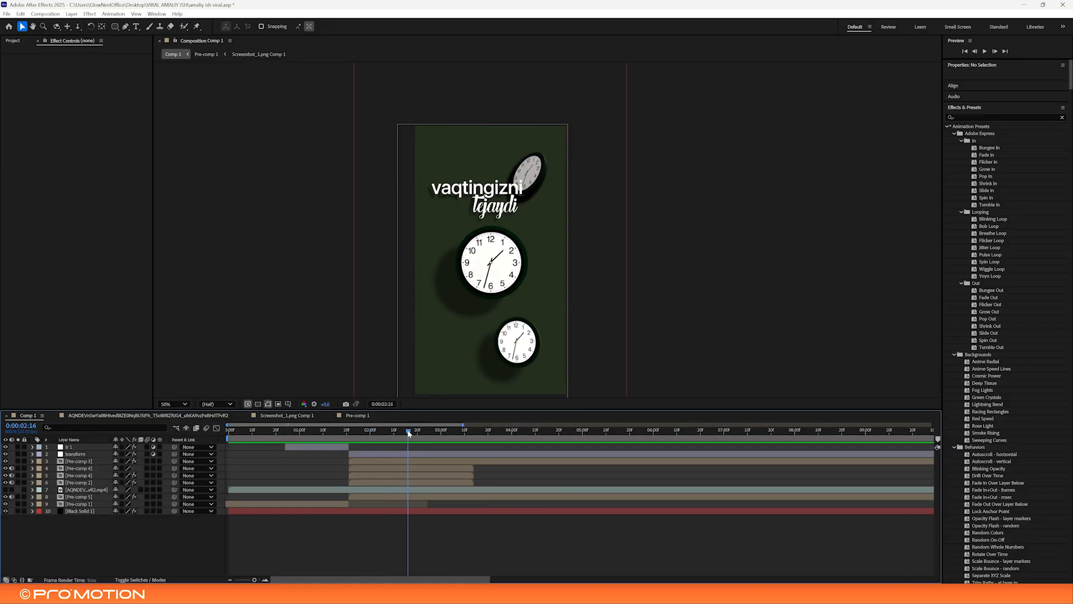
click(80, 461)
key(t)
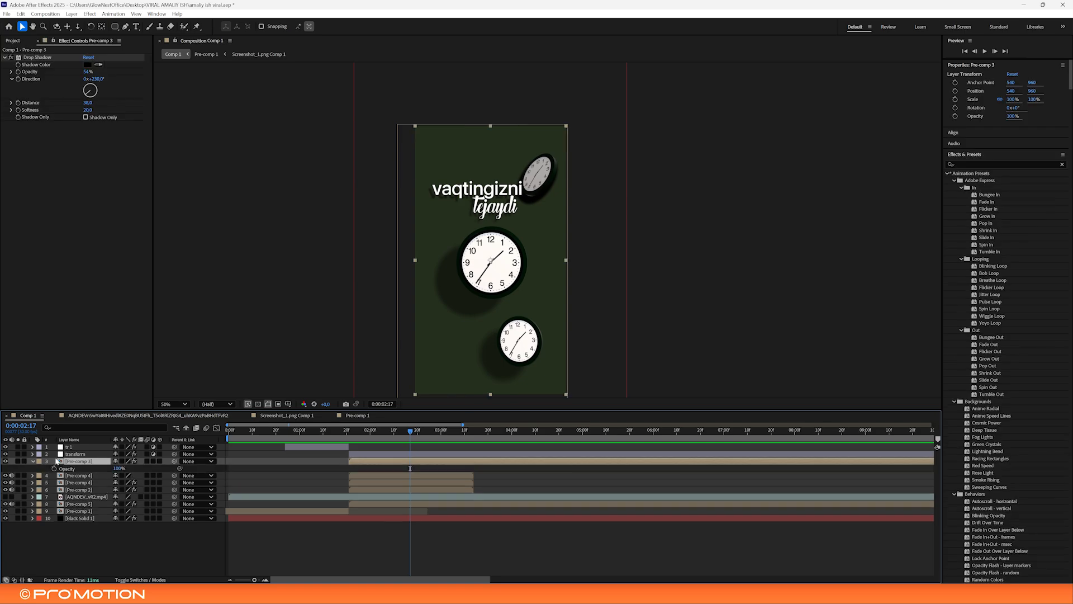
drag(413, 438, 416, 438)
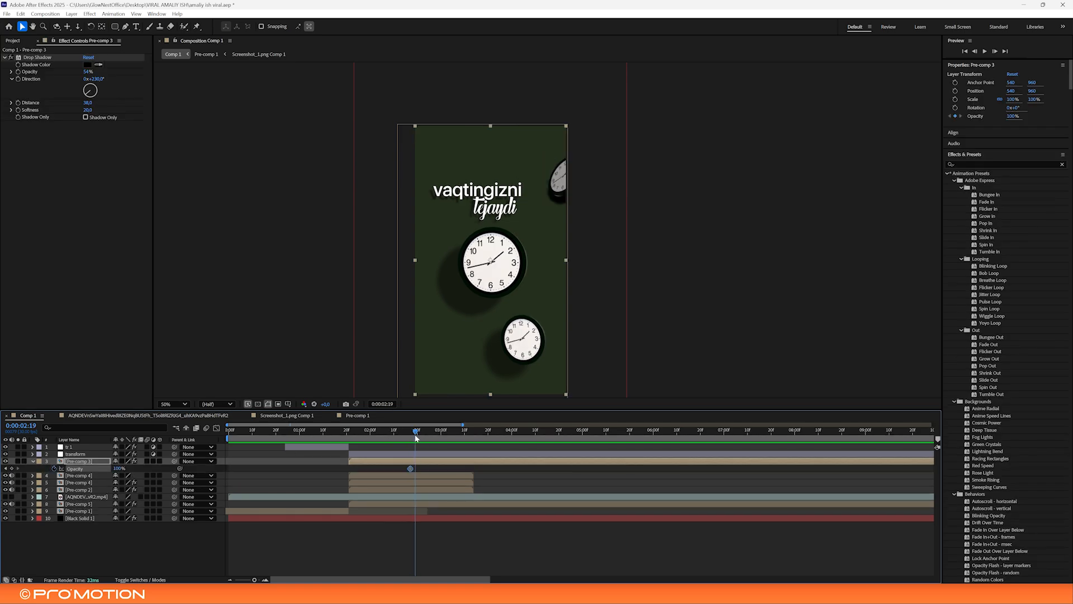
drag(84, 468, 56, 469)
drag(418, 438, 418, 437)
Raise Pre-comp 3's opacity to 17% at 0:00:02:19 and copy the 100% and 17% keyframes to 0:00:02:21 and 0:00:02:24
click(234, 546)
drag(256, 579, 257, 579)
drag(580, 435, 573, 435)
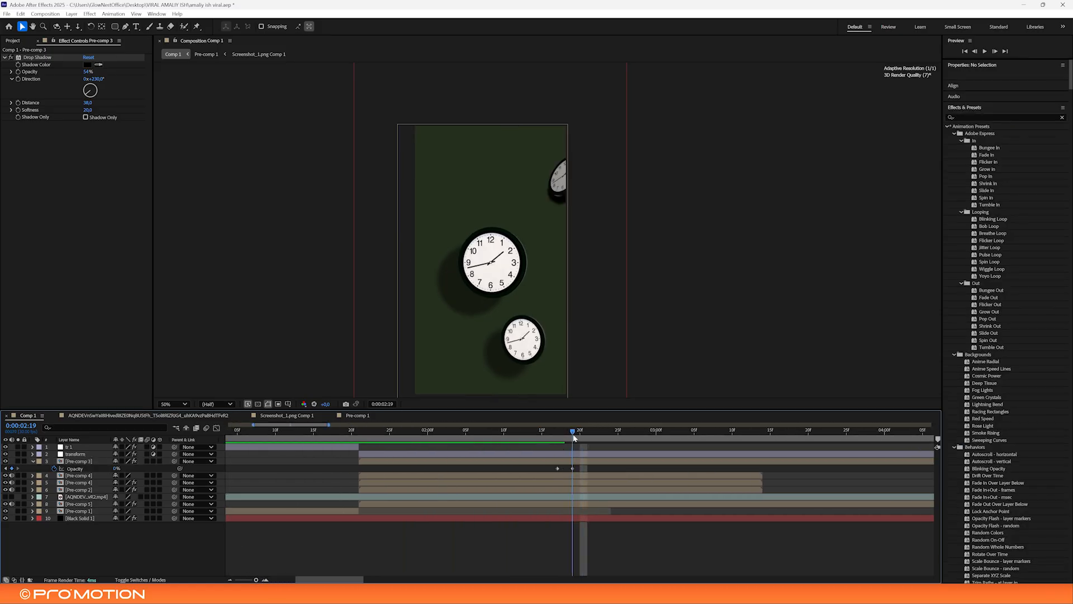
drag(114, 469, 121, 468)
click(594, 471)
click(558, 468)
drag(575, 433, 610, 441)
key(ctrl+v)
click(573, 468)
key(ctrl+c)
key(ctrl+v)
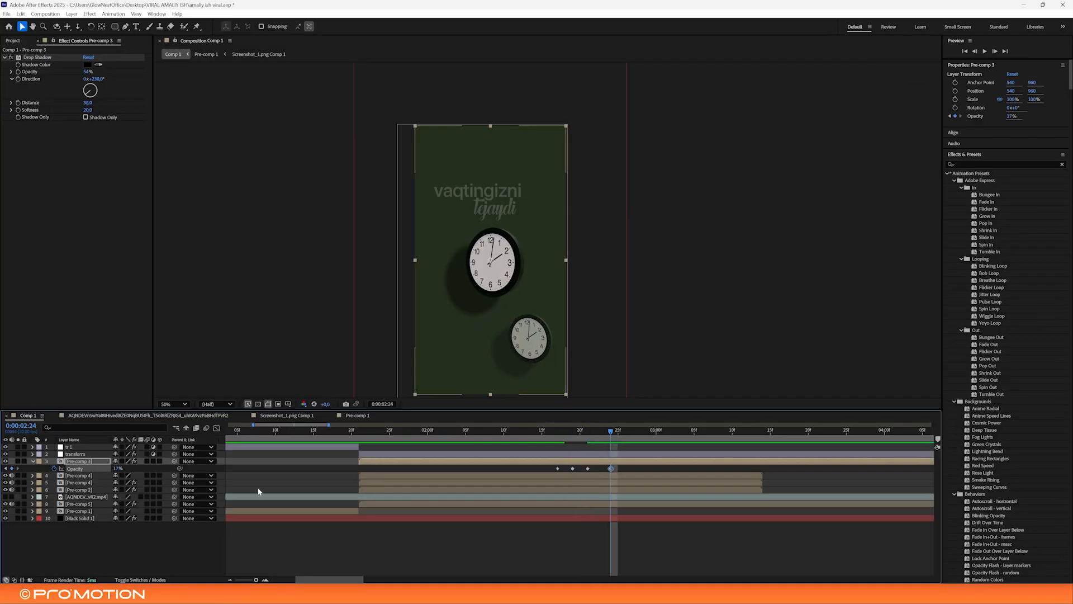
Shift all of Pre-comp 3's opacity keyframes about five frames later and preview the flickering fade-out
key(space)
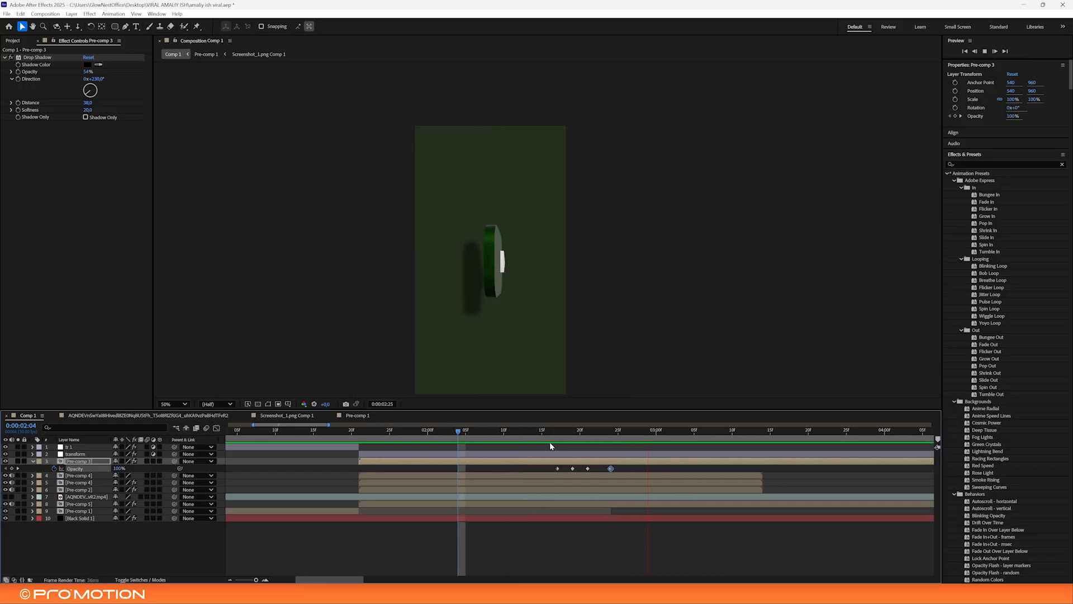
click(557, 439)
drag(622, 465, 594, 478)
click(245, 431)
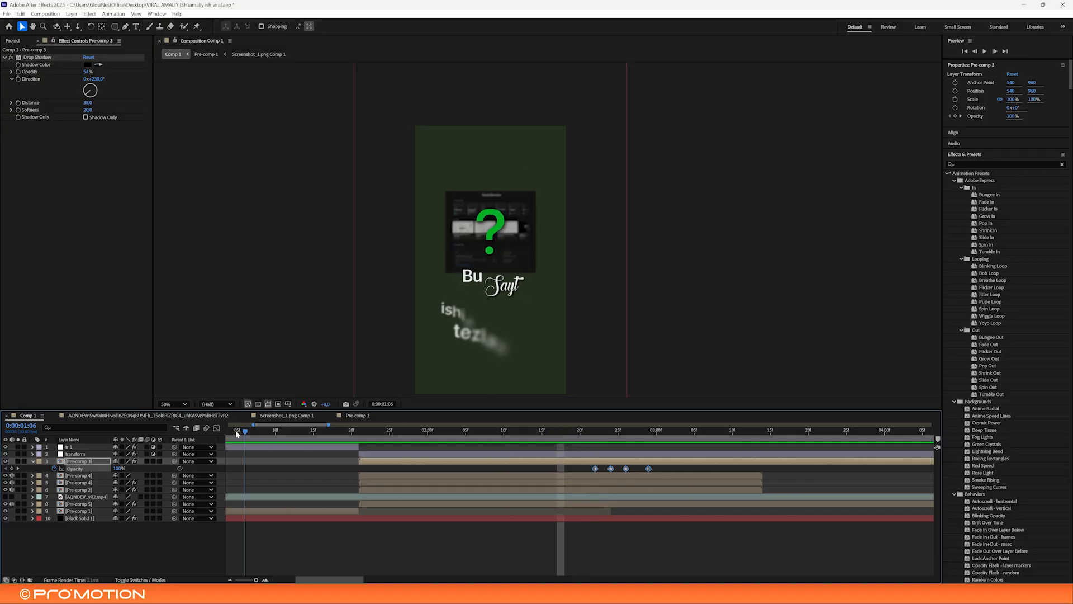
key(space)
key(Home)
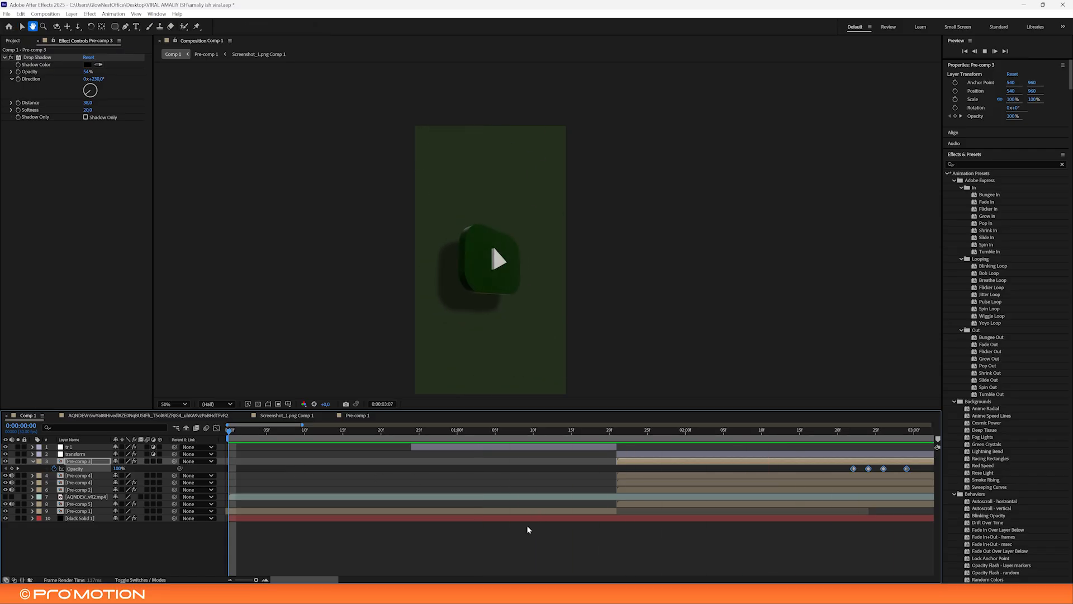
End Comp 1's work area at 0:00:05:12 and preview the animation from the start through the play icon section
key(space)
drag(256, 580, 250, 579)
click(319, 552)
key(space)
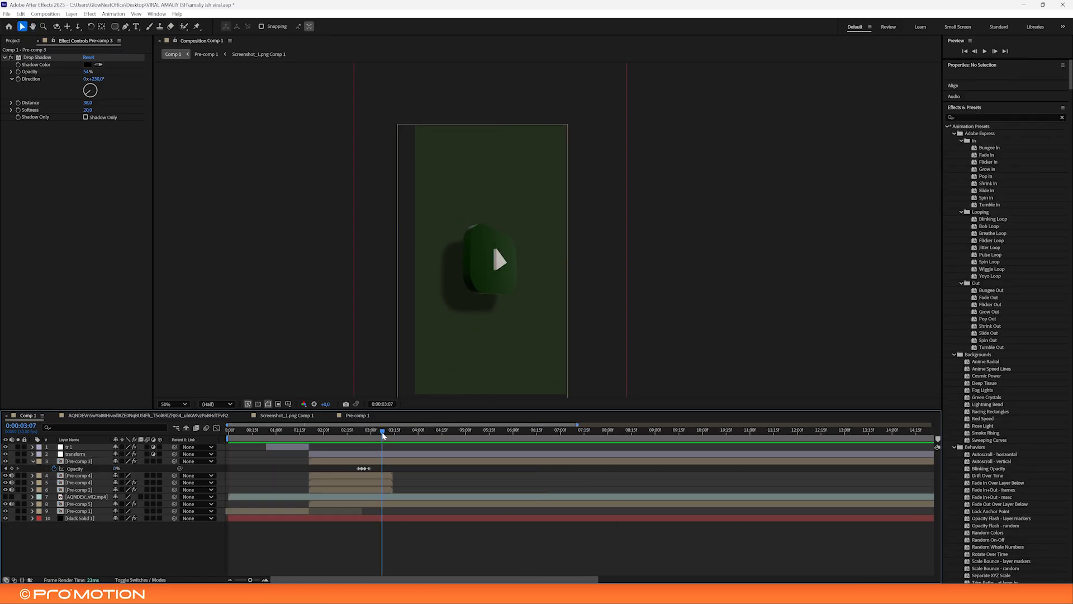
click(320, 442)
drag(321, 442, 432, 435)
key(space)
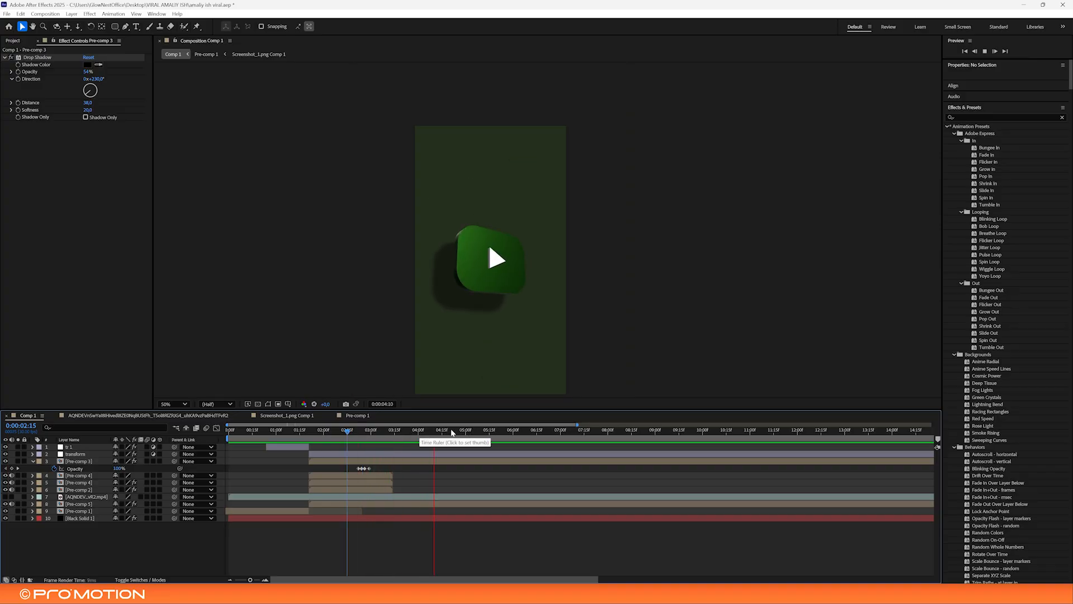
click(475, 434)
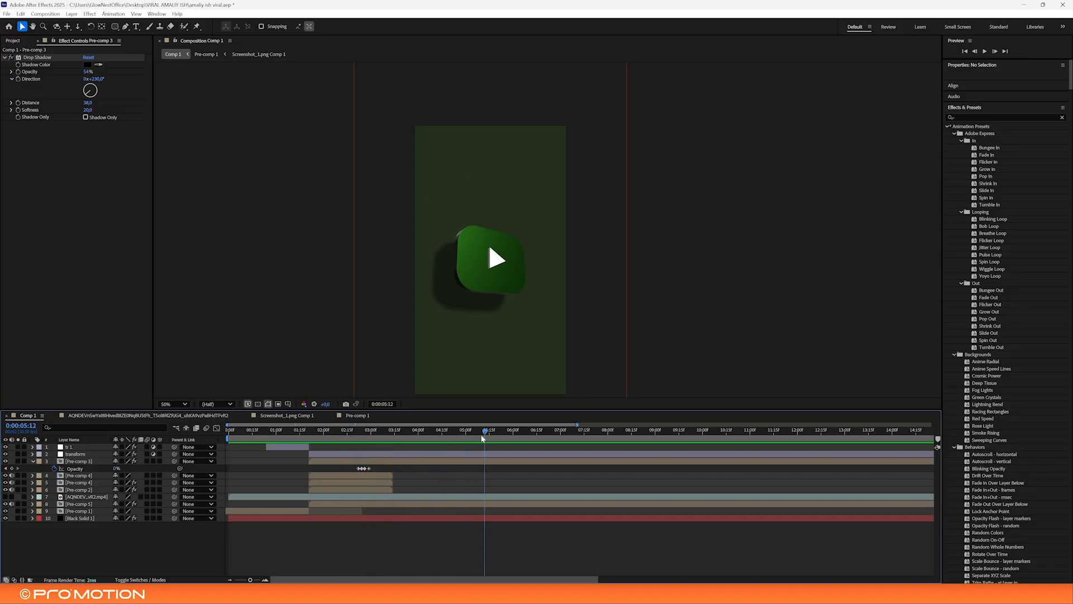
key(space)
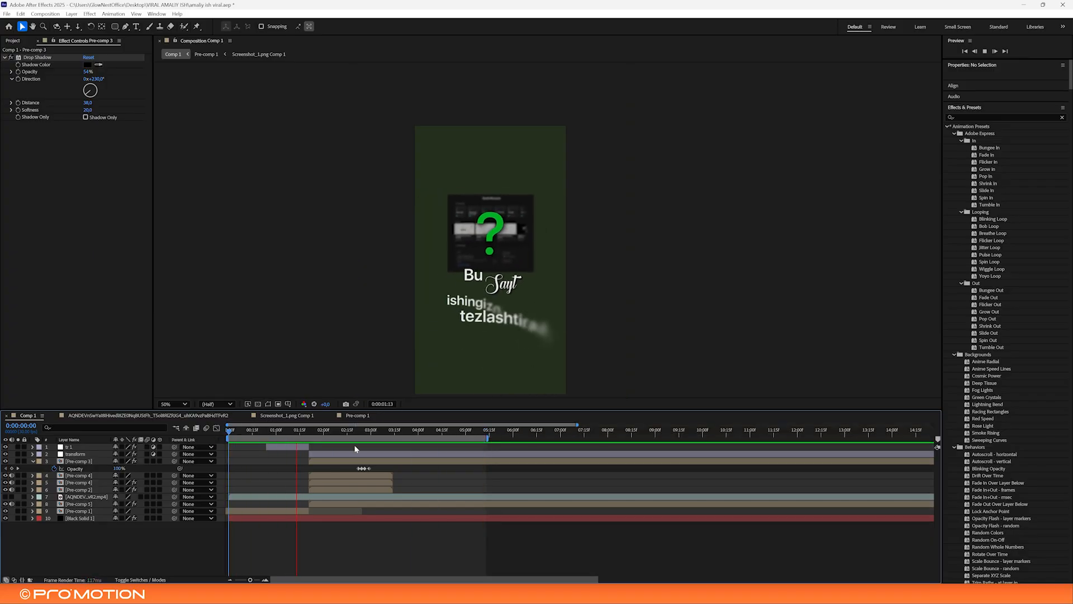
click(445, 434)
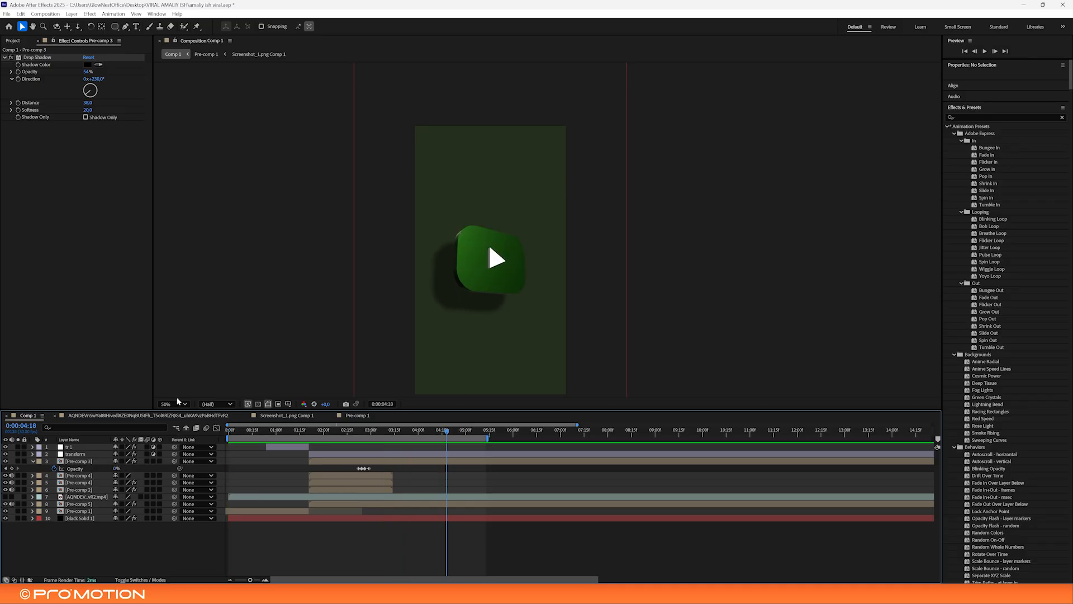
Add the text "va kontnet" below the green play icon at 0:00:03:07 in Comp 1
click(136, 27)
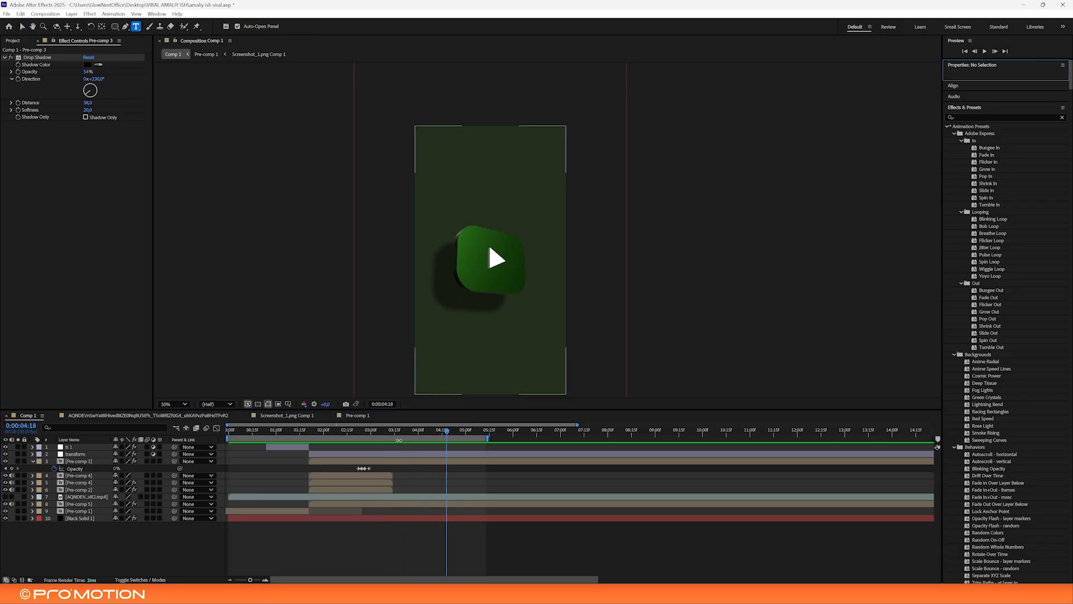
click(363, 431)
key(space)
scroll(447, 429, right, 2)
drag(255, 432, 382, 438)
click(482, 341)
text(va kontnet)
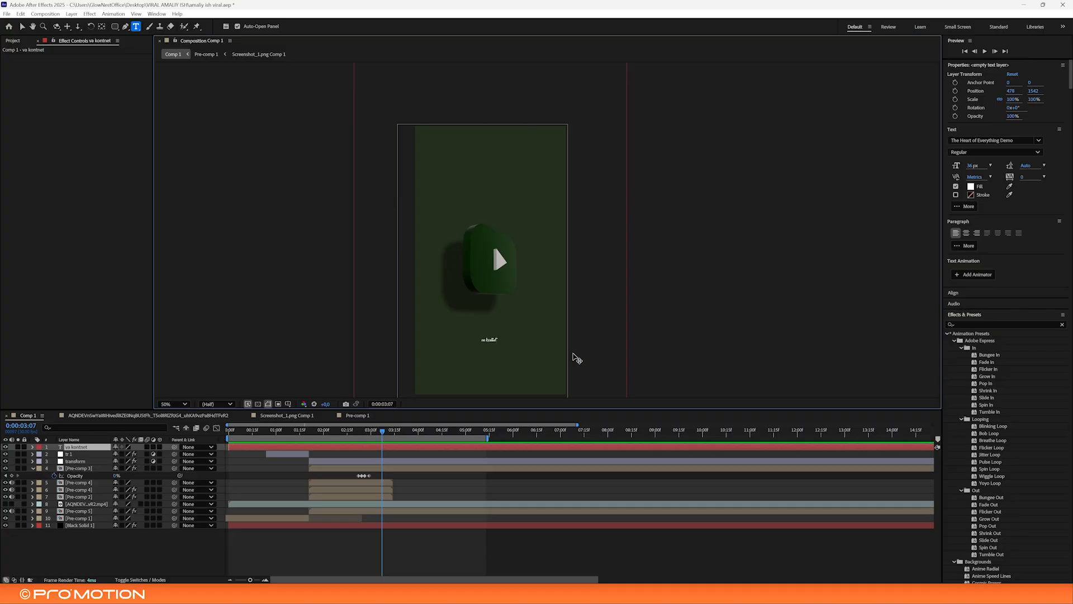
Set the "va kontnet" text to SF Pro Display Medium, then enlarge it and move it closer to the play icon
click(984, 141)
text(sf co)
key(BackSpace)
key(BackSpace)
key(BackSpace)
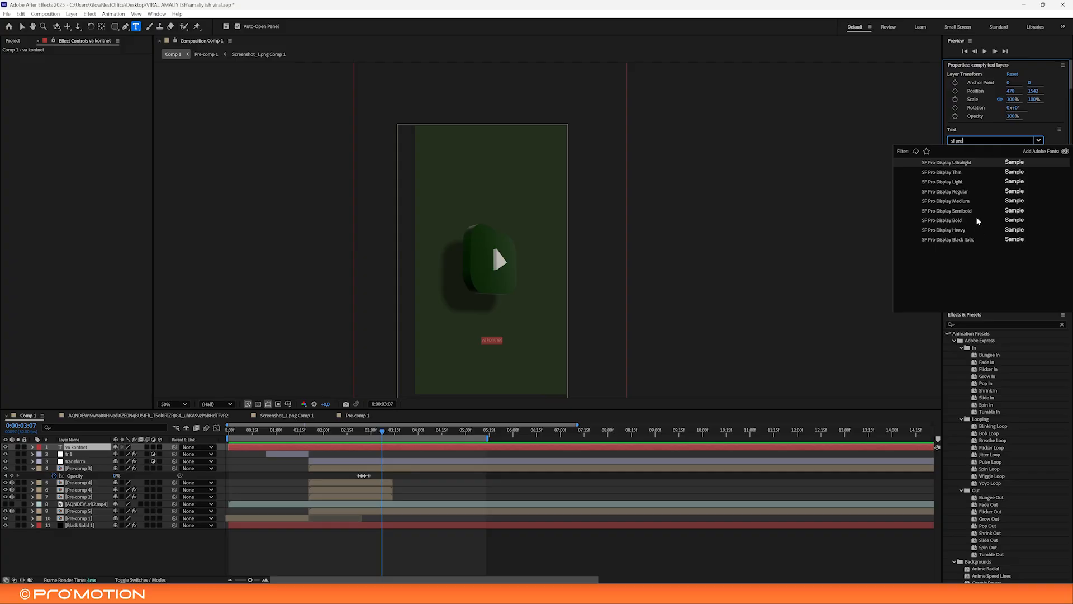
click(975, 201)
click(22, 28)
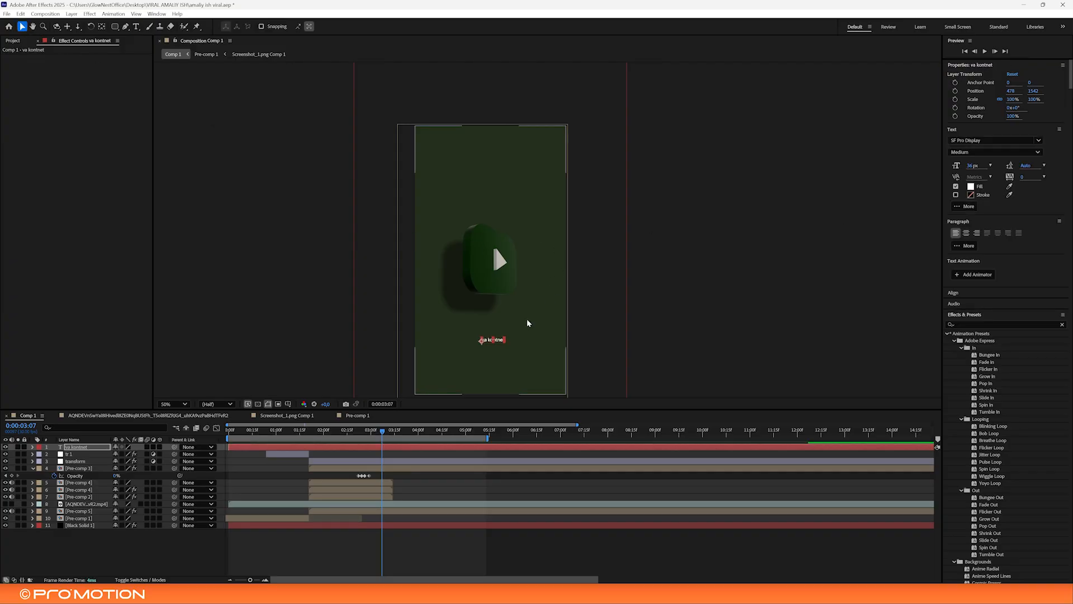
drag(504, 339, 523, 319)
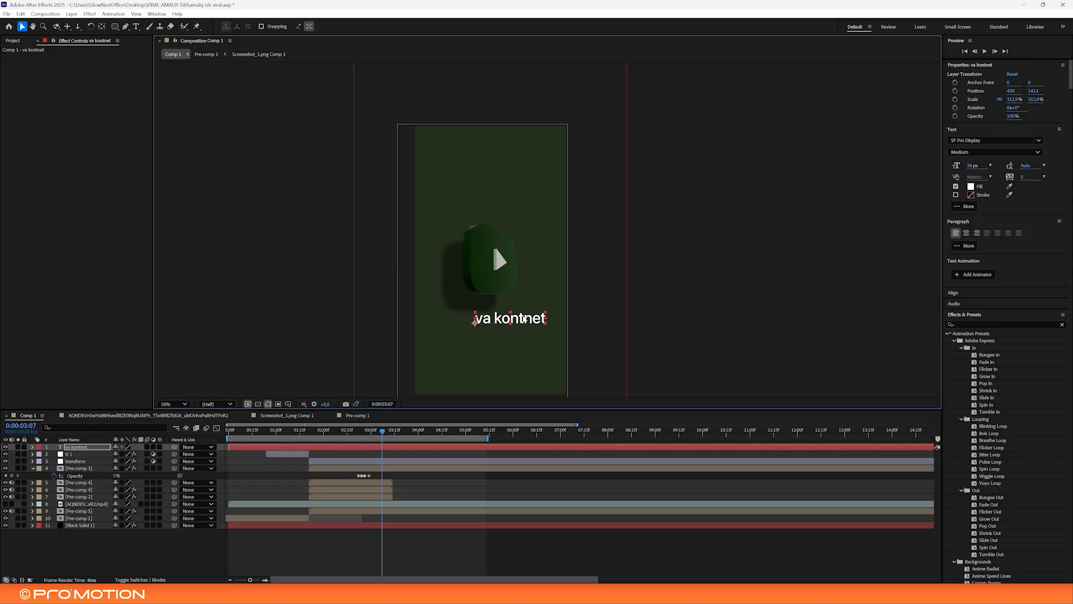
Check the "Bu" text's font weight in Pre-comp 1 and set "va kontnet" in Comp 1 to Semibold
click(356, 415)
drag(357, 431, 455, 433)
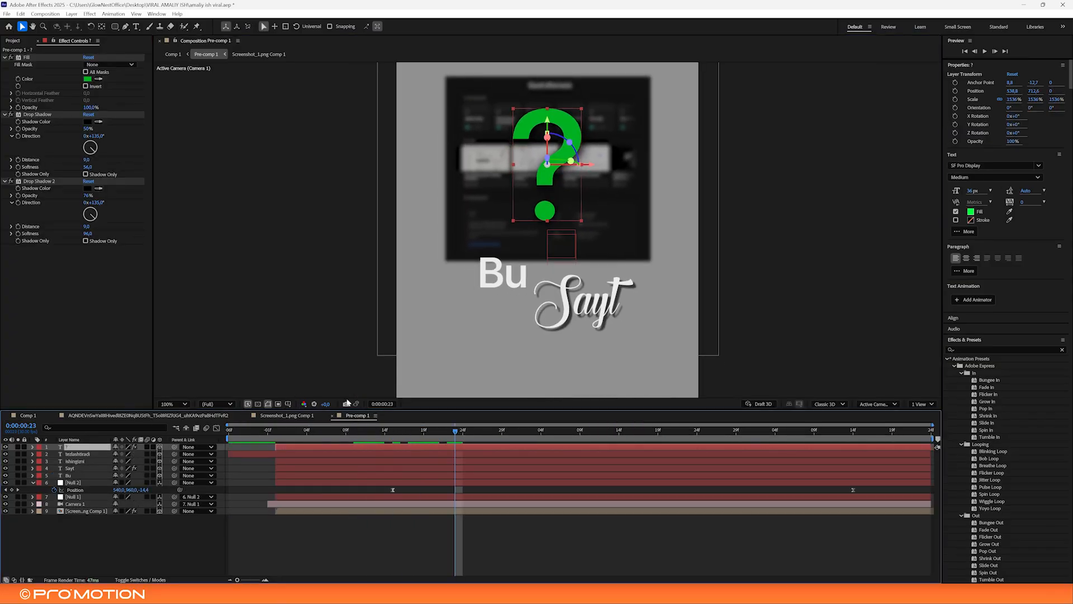
click(75, 476)
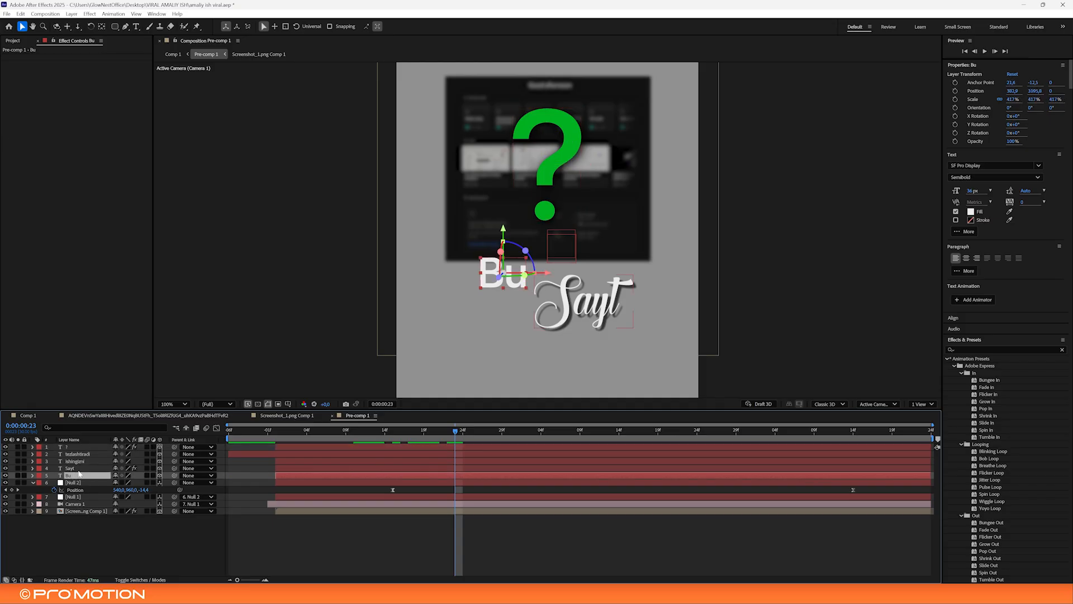
click(316, 418)
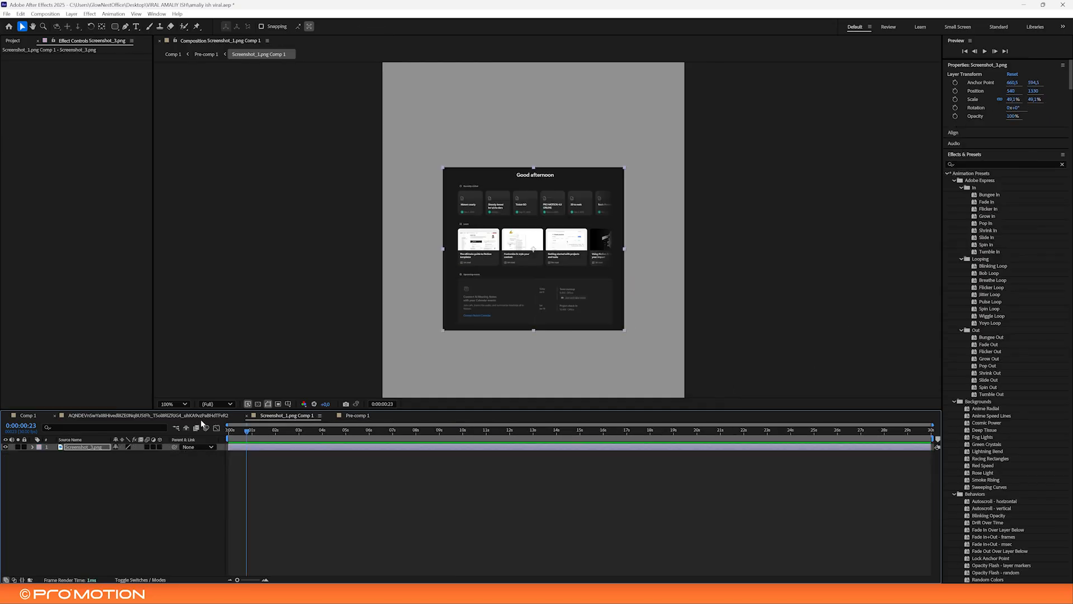
click(49, 416)
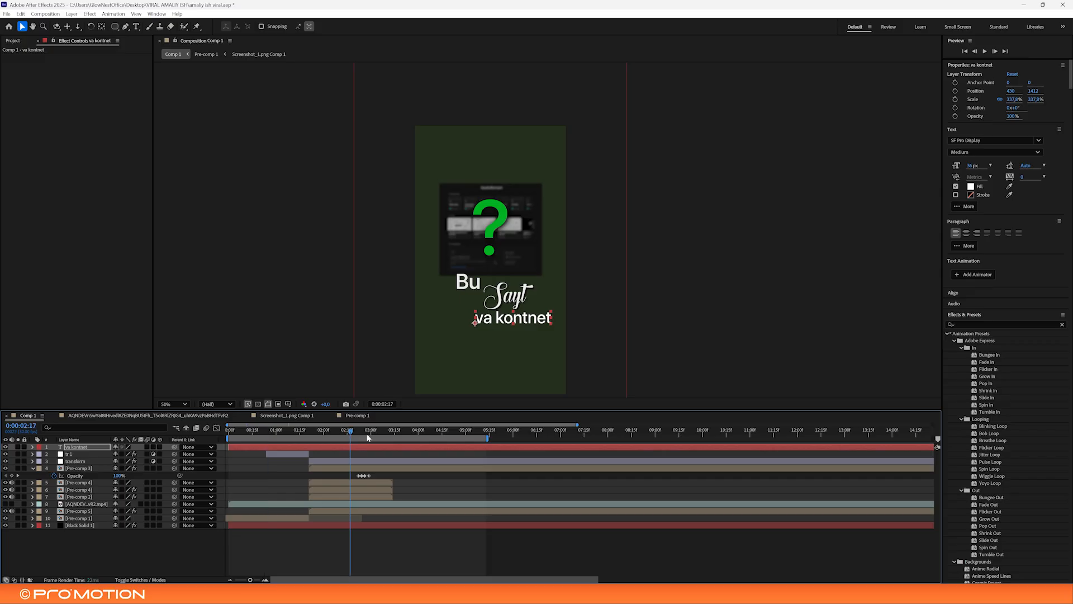
click(392, 430)
click(995, 152)
click(984, 216)
Scale the "va kontnet" text to 294.1% and position it just below the play icon
scroll(559, 332, up, 1)
scroll(544, 361, down, 1)
drag(511, 294, 544, 248)
drag(585, 278, 558, 294)
Duplicate the caption, change the copy's text to "yaratishga" and set its font to The Heart of Everything Demo
key(ctrl+d)
double_click(557, 295)
key(ctrl+a)
text(yaratishga)
key(ctrl+a)
click(982, 140)
text(the)
click(992, 165)
scroll(615, 321, up, 2)
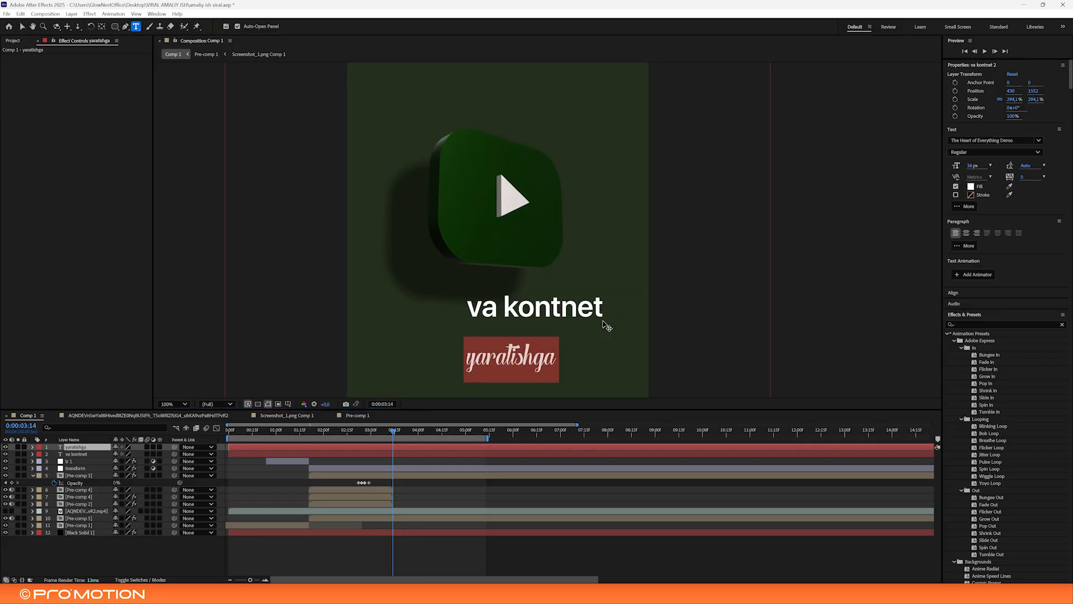
Enlarge "yaratishga" and place it tightly under "va kontnet", offset slightly to the right
click(24, 28)
drag(556, 358, 608, 345)
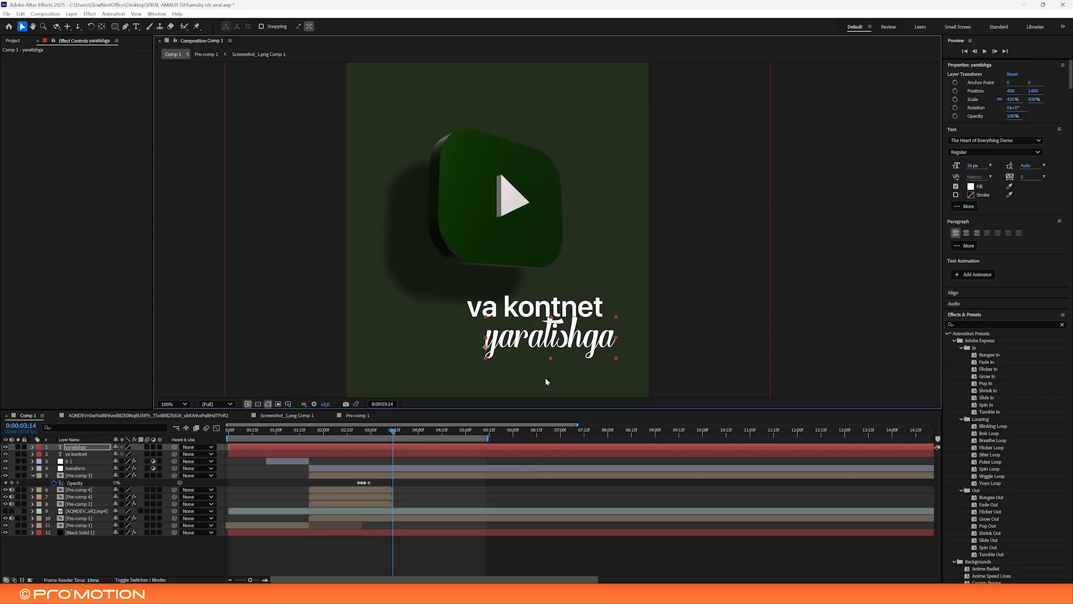
scroll(576, 353, down, 1)
click(622, 549)
scroll(607, 378, up, 1)
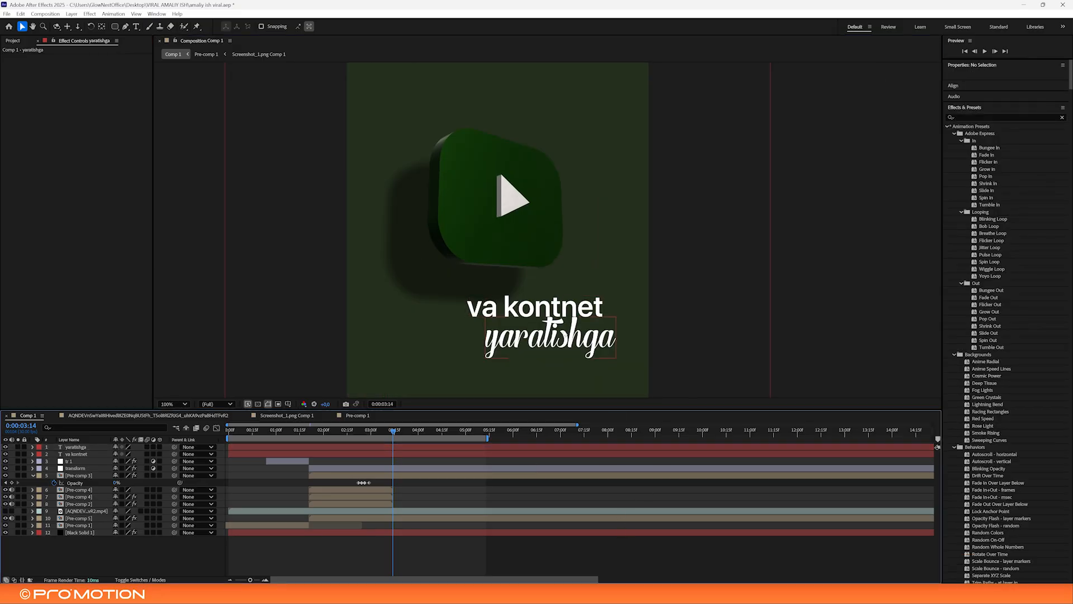
Trim the starts of both new text layers to 0:00:03:03 and preview the transition with the whole frame fitted in view
click(382, 449)
ctrl+click(386, 454)
key(alt+bracketleft)
drag(372, 431, 347, 432)
key(space)
click(164, 402)
click(170, 416)
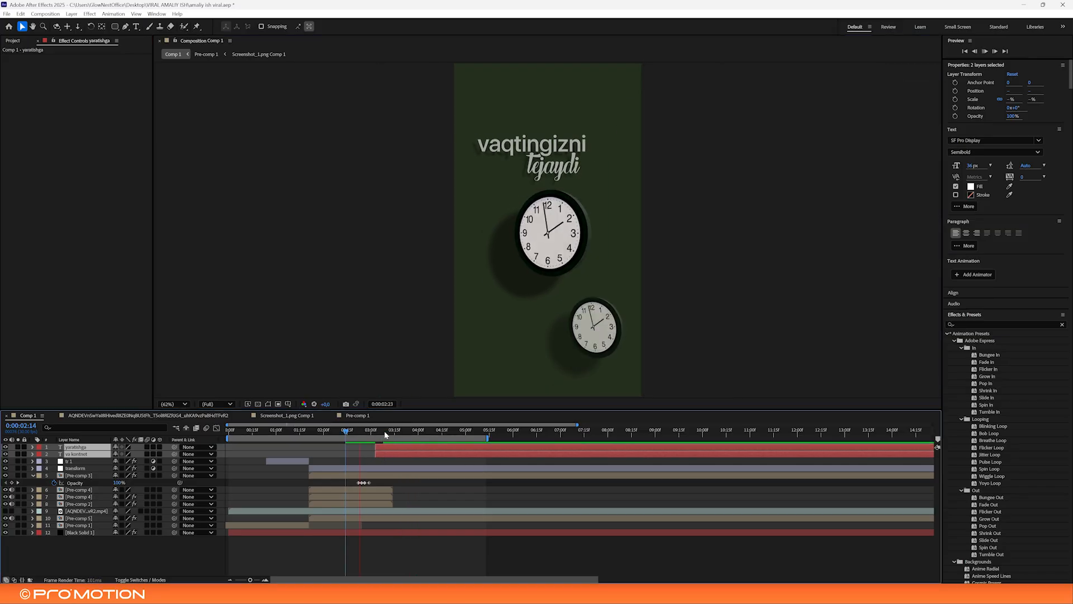
key(space)
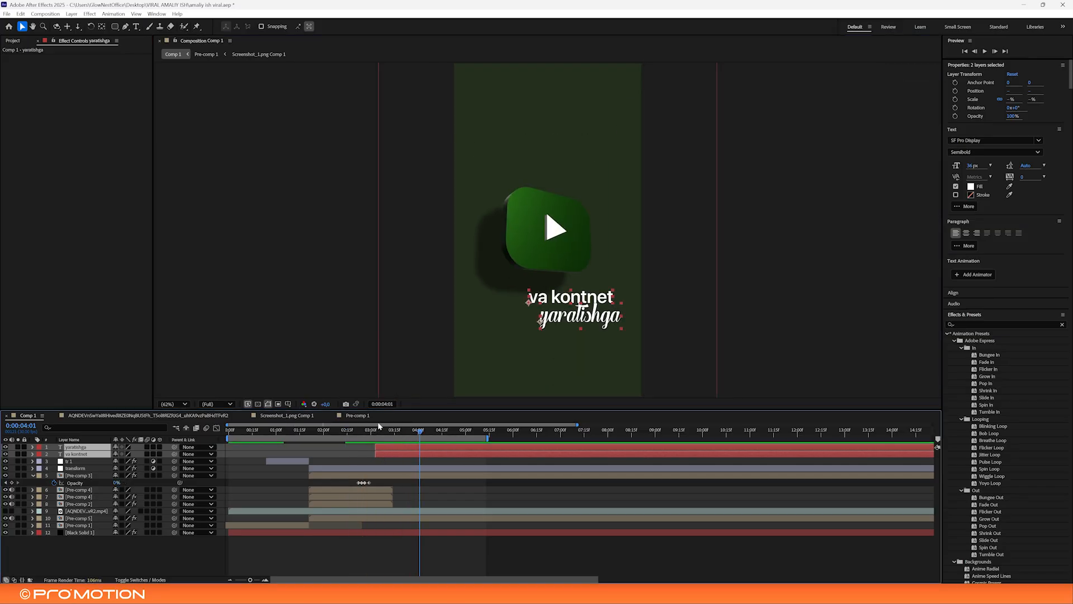
Examine where the two captions appear against the rotating play icon around 0:00:03:03
click(377, 429)
click(523, 361)
scroll(522, 361, up, 2)
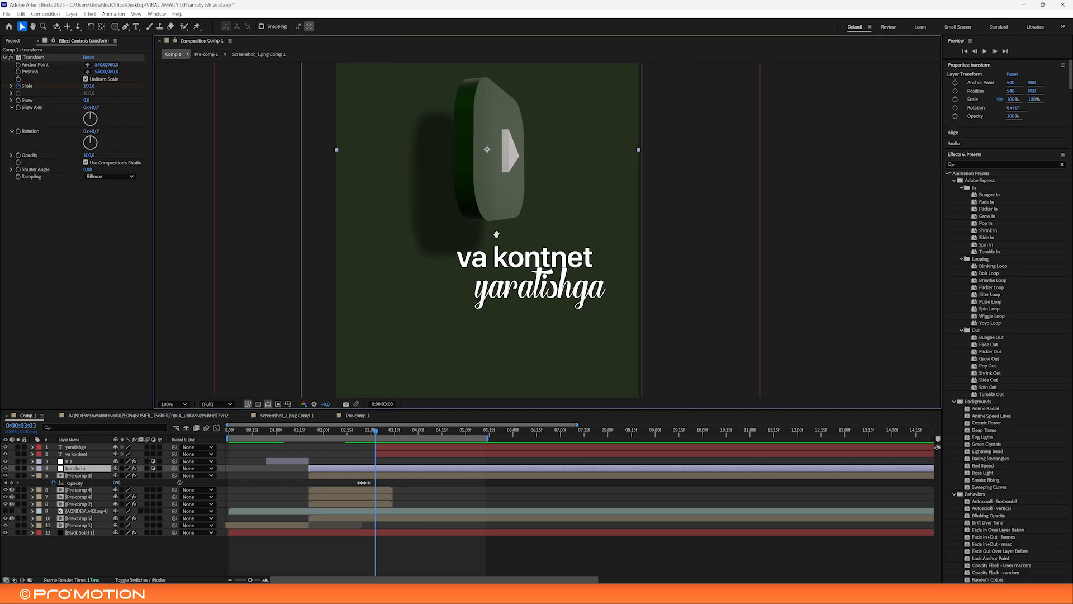
click(386, 455)
drag(372, 434, 379, 437)
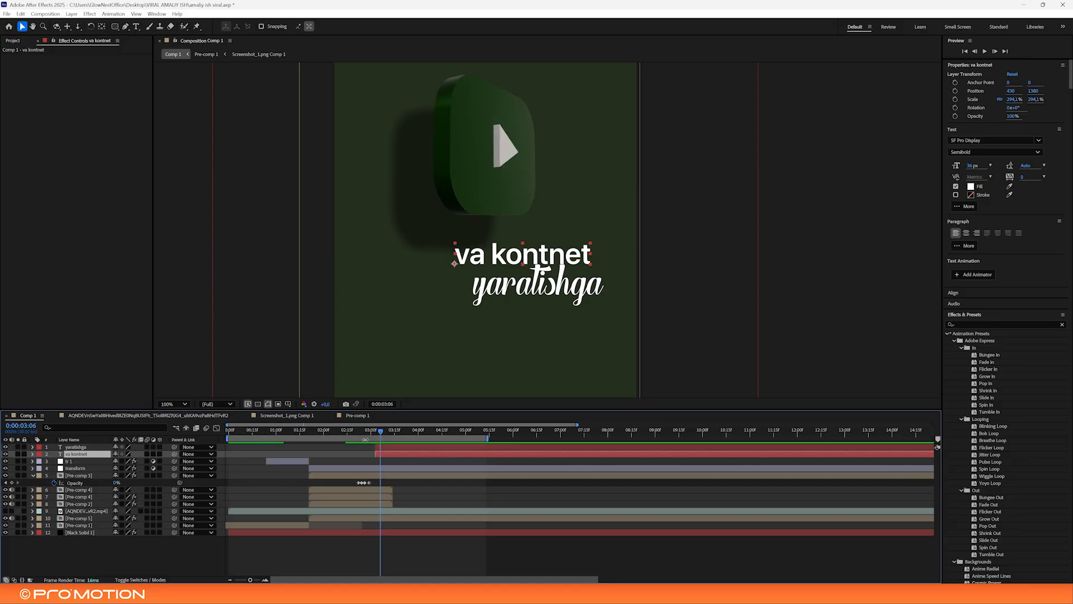
mouse_move(392, 435)
mouse_down()
mouse_move(409, 435)
mouse_move(375, 435)
mouse_up()
shift+click(414, 447)
right_click(412, 449)
shift+click(388, 454)
right_click(396, 449)
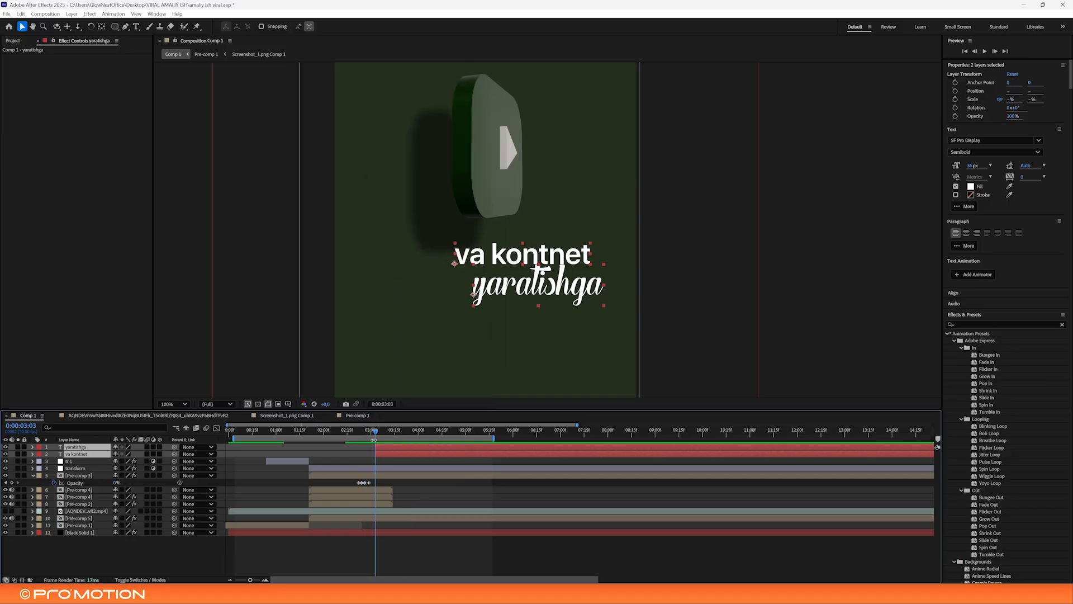
Keyframe the "va kontnet" layer's opacity from 0% at 0:00:03:03 to 100% at 0:00:03:07
click(399, 454)
key(t)
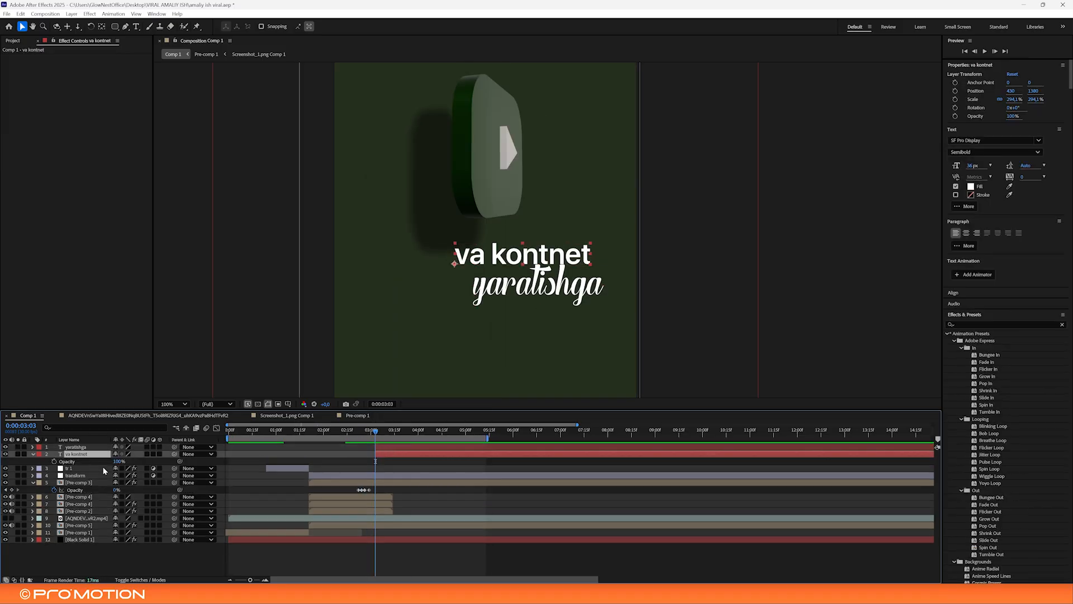
click(53, 461)
drag(378, 464, 382, 463)
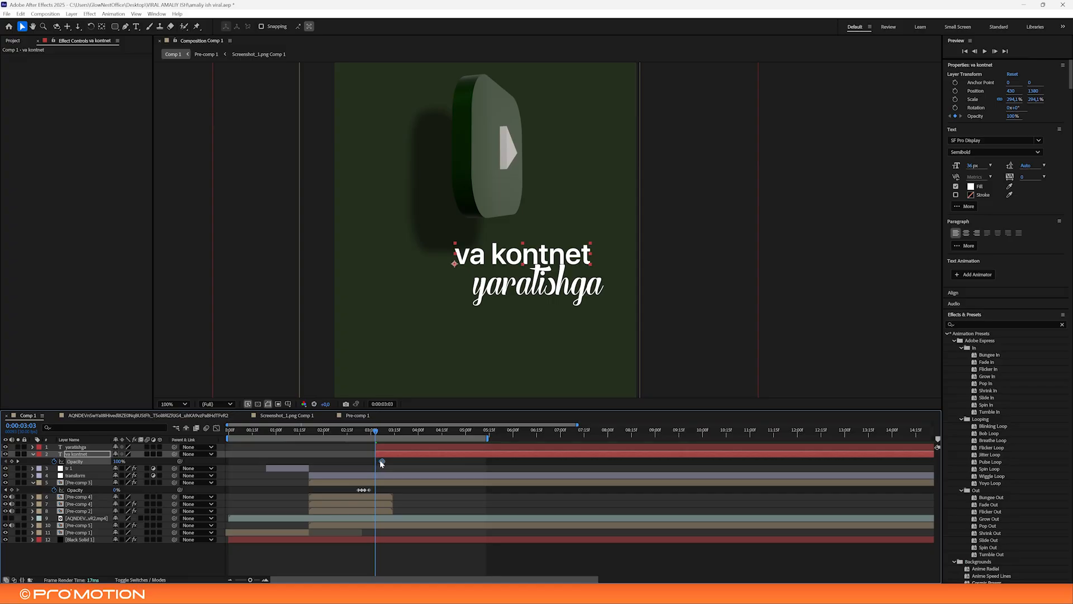
drag(118, 462, 59, 463)
drag(377, 431, 382, 432)
click(271, 557)
drag(250, 580, 258, 580)
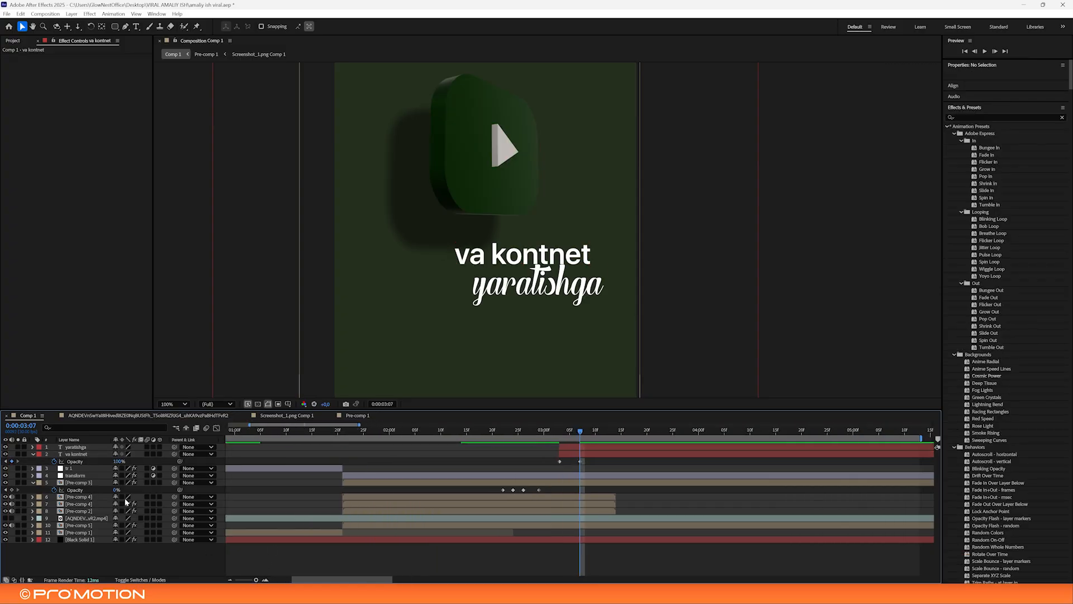
Keyframe the "va kontnet" opacity flicker with 46% at 0:00:03:07, 0% at 0:00:03:11 and 100% at 0:00:03:15
drag(121, 463, 103, 459)
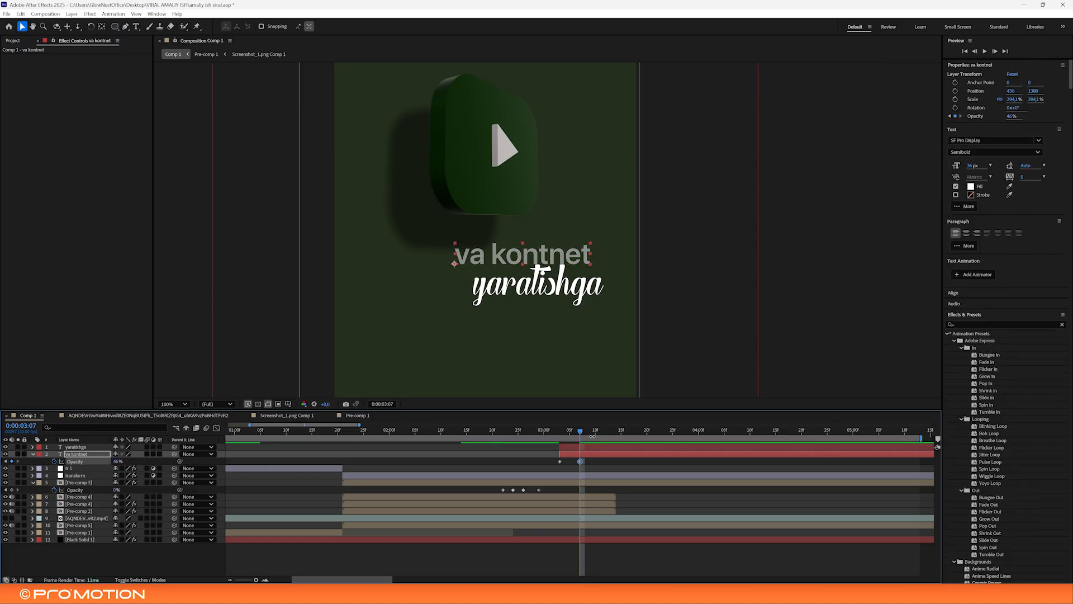
drag(597, 435, 600, 435)
drag(118, 461, 88, 462)
click(621, 435)
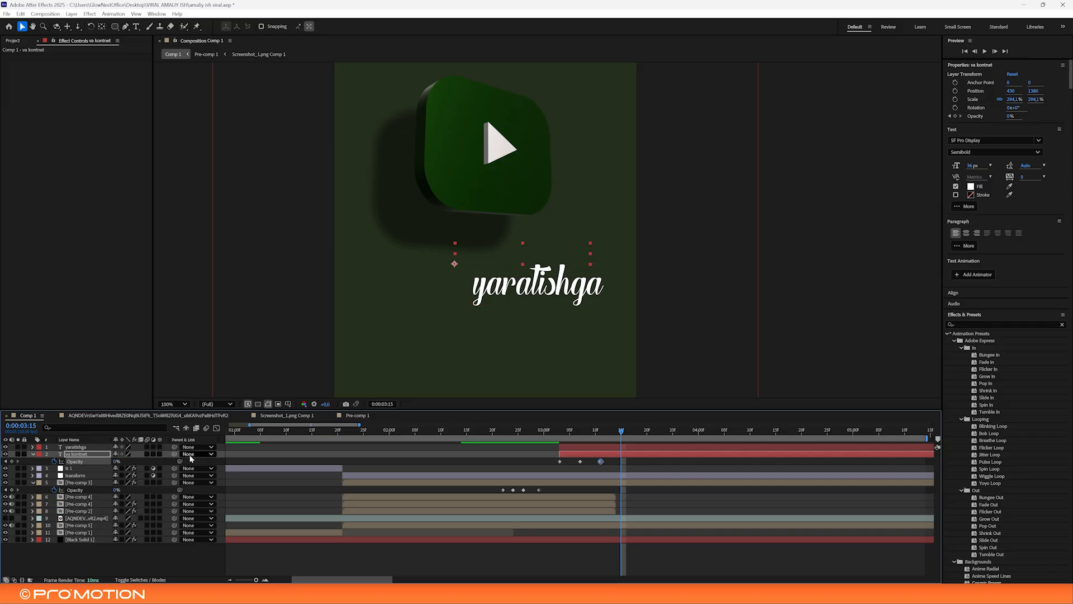
drag(118, 463, 358, 451)
Preview the flicker and tighten the "va kontnet" opacity keyframes to two-frame spacing, leaving the last one at 0:00:03:13
click(540, 433)
key(space)
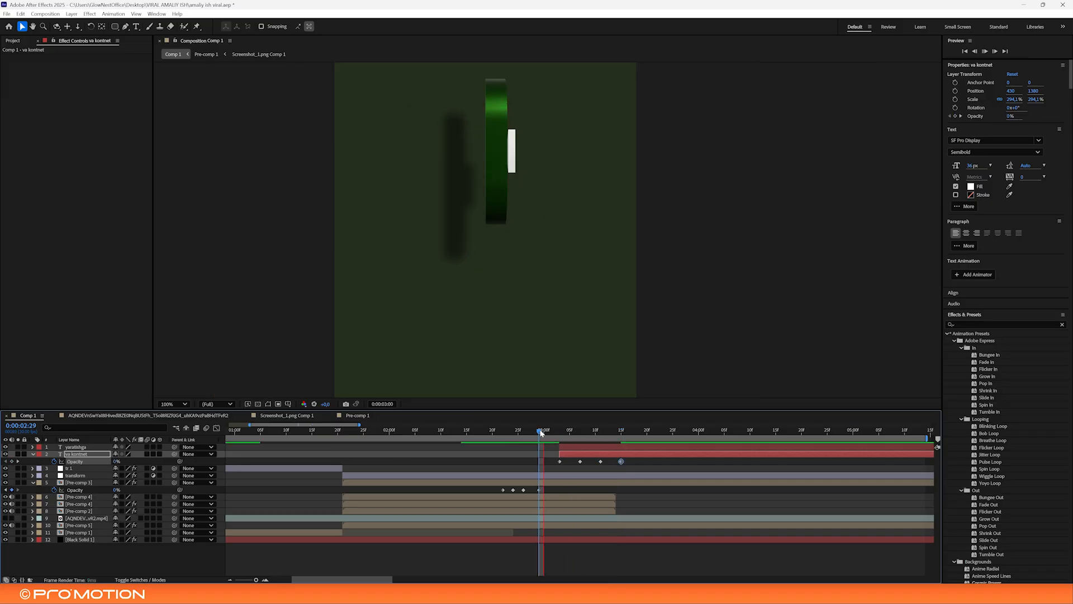
mouse_move(583, 464)
mouse_down()
mouse_move(571, 460)
mouse_move(615, 460)
mouse_move(596, 461)
mouse_up()
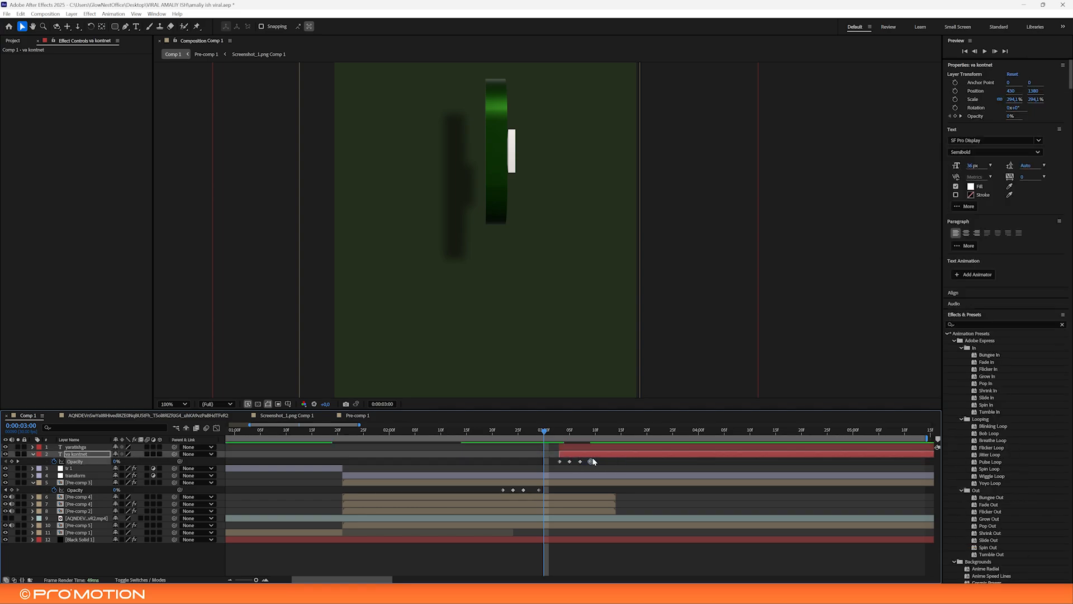
drag(592, 461, 609, 460)
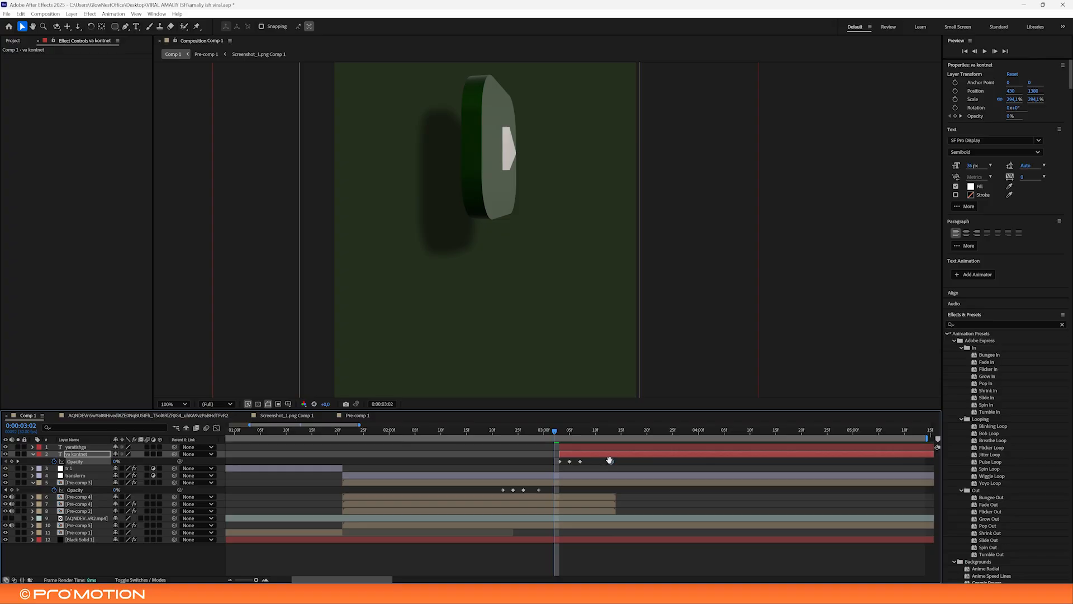
key(space)
click(560, 432)
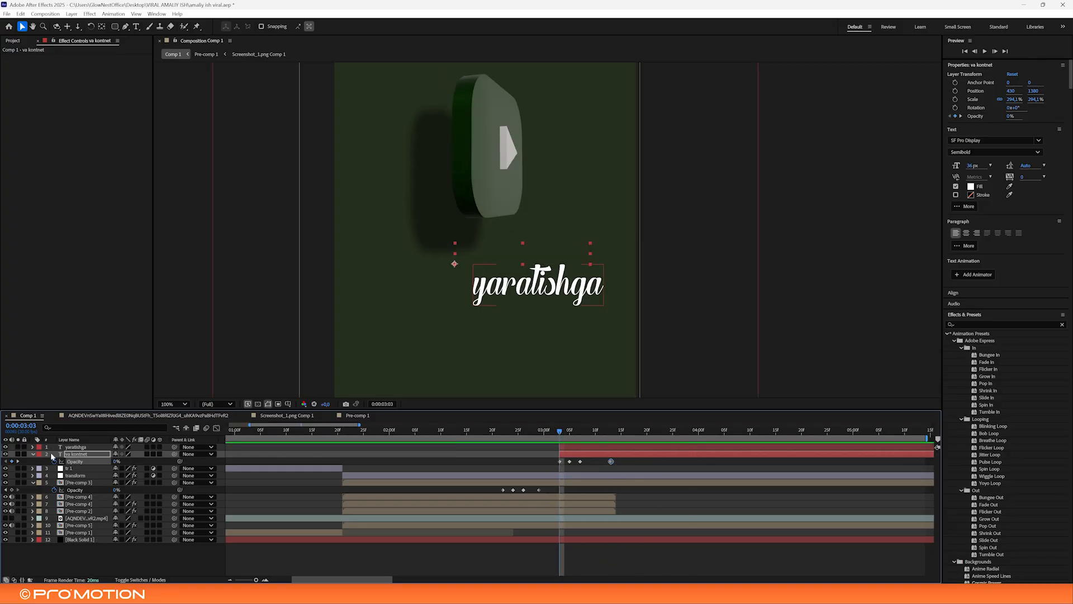
Copy the opacity flicker onto the "yaratishga" layer, shift that layer to start at 0:00:03:09 and preview the timing
click(81, 447)
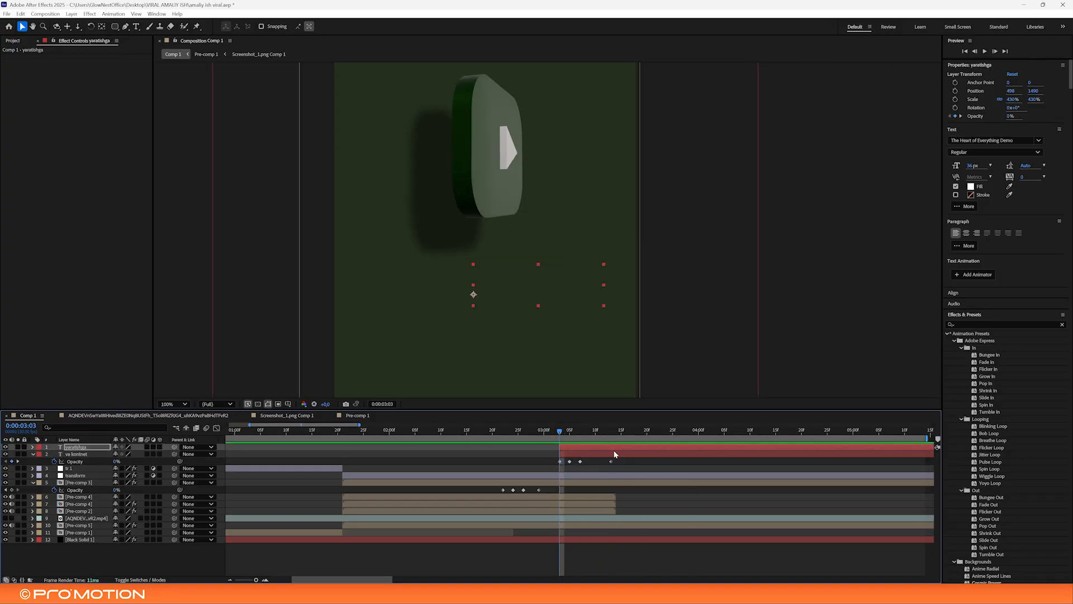
key(t)
drag(571, 449, 605, 446)
key(u)
key(space)
click(546, 434)
key(space)
drag(541, 432, 504, 433)
scroll(514, 318, down, 1)
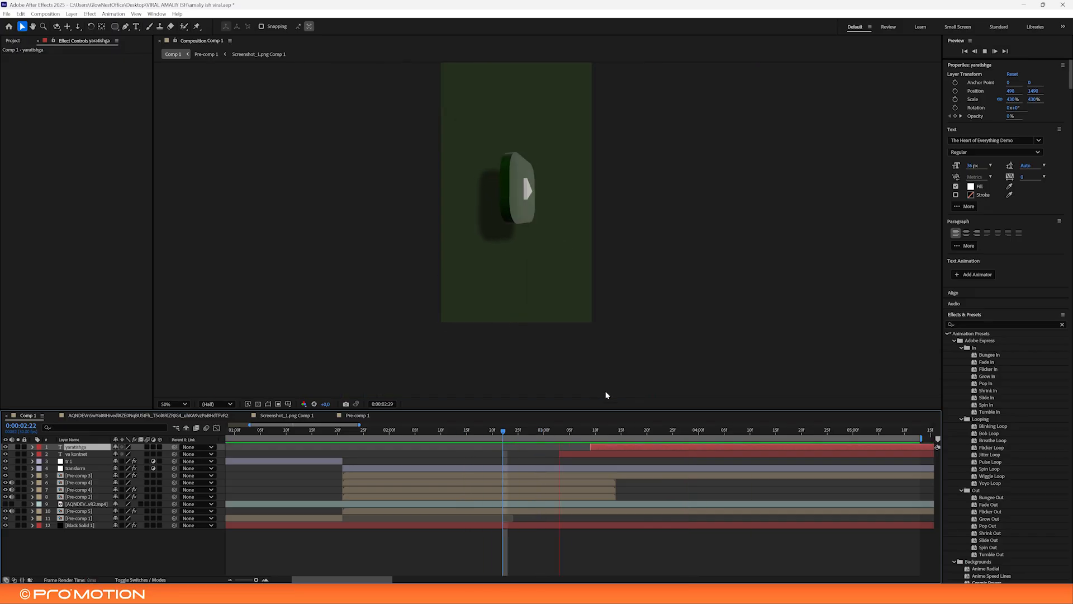
key(space)
Shift both caption layers three frames earlier so "va kontnet" starts at 0:00:03:00 and "yaratishga" at 0:00:03:06
shift+click(612, 454)
click(589, 446)
click(602, 447)
shift+click(606, 454)
drag(609, 453, 595, 452)
drag(591, 434, 664, 423)
Scale "va kontnet" to about 242% and "yaratishga" to about 378%, lower both slightly and preview with the whole frame in view
scroll(553, 230, up, 1)
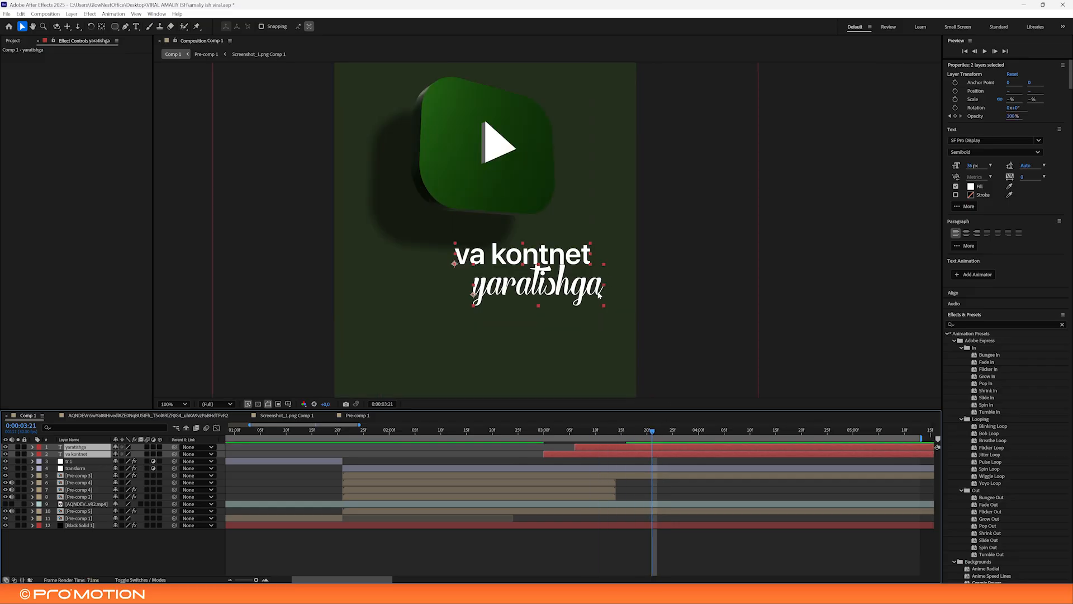
drag(596, 290, 544, 260)
shift+click(517, 262)
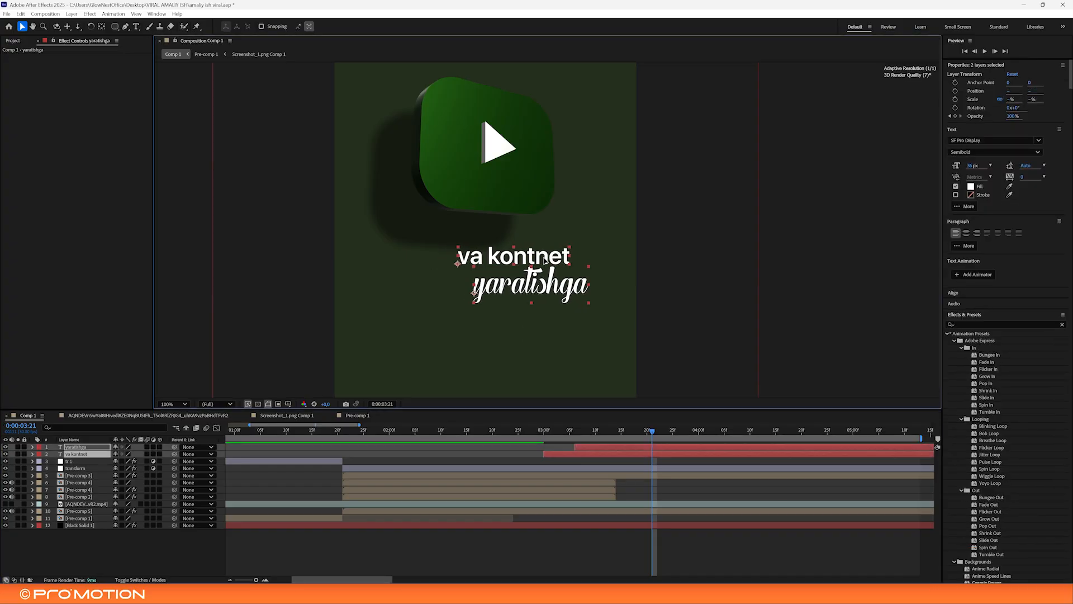
key(space)
key(comma)
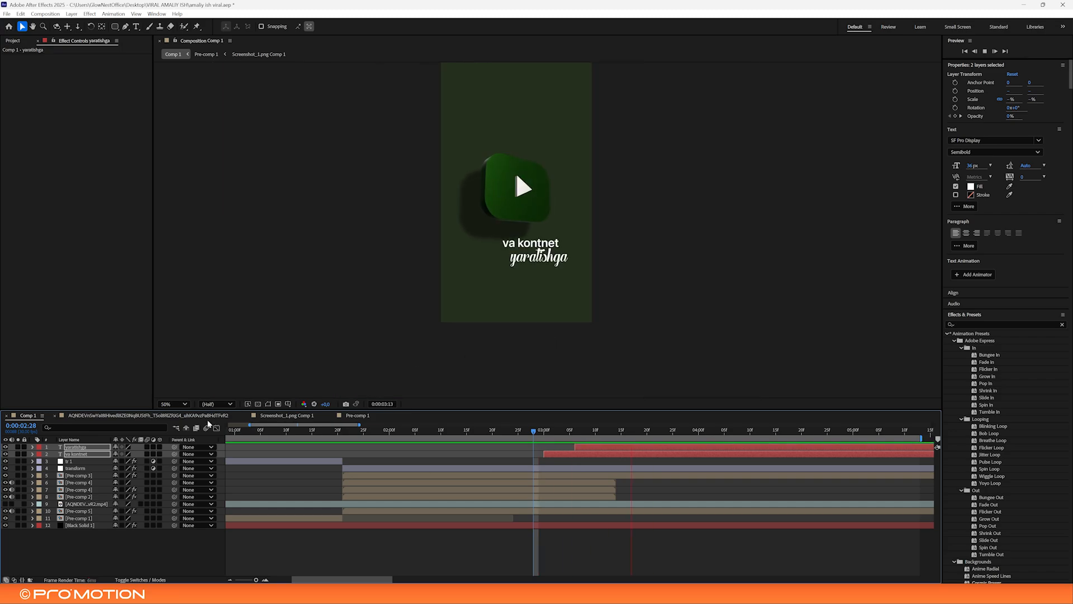
click(185, 404)
click(172, 416)
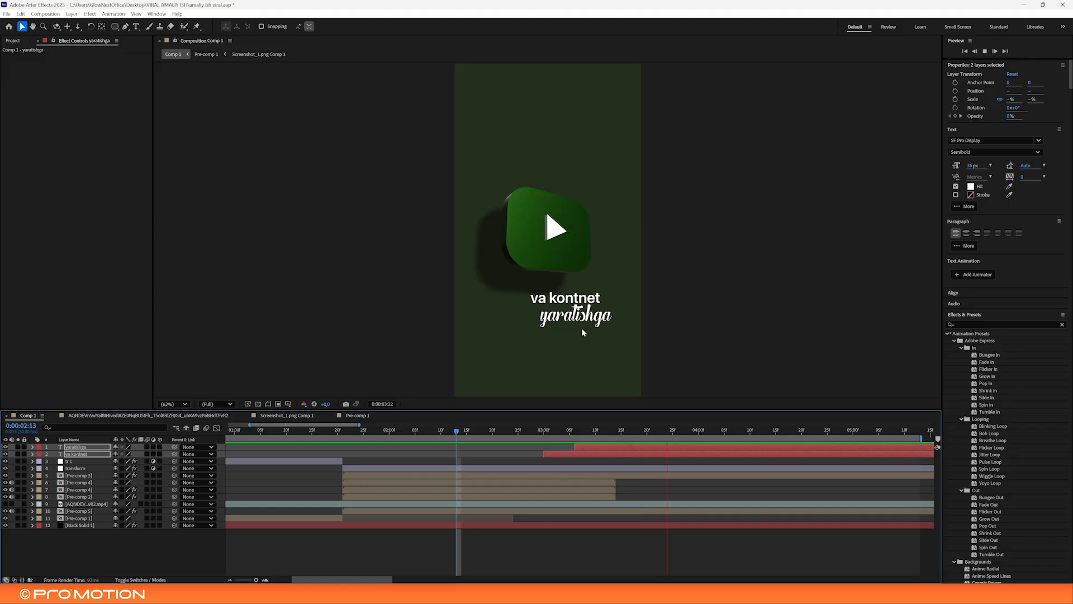
key(space)
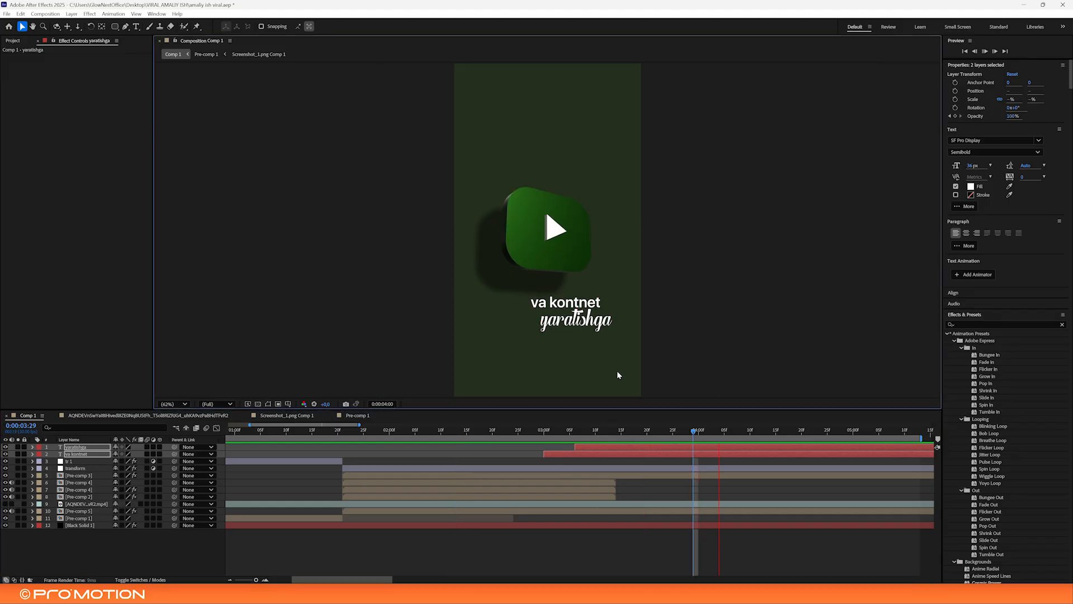
key(space)
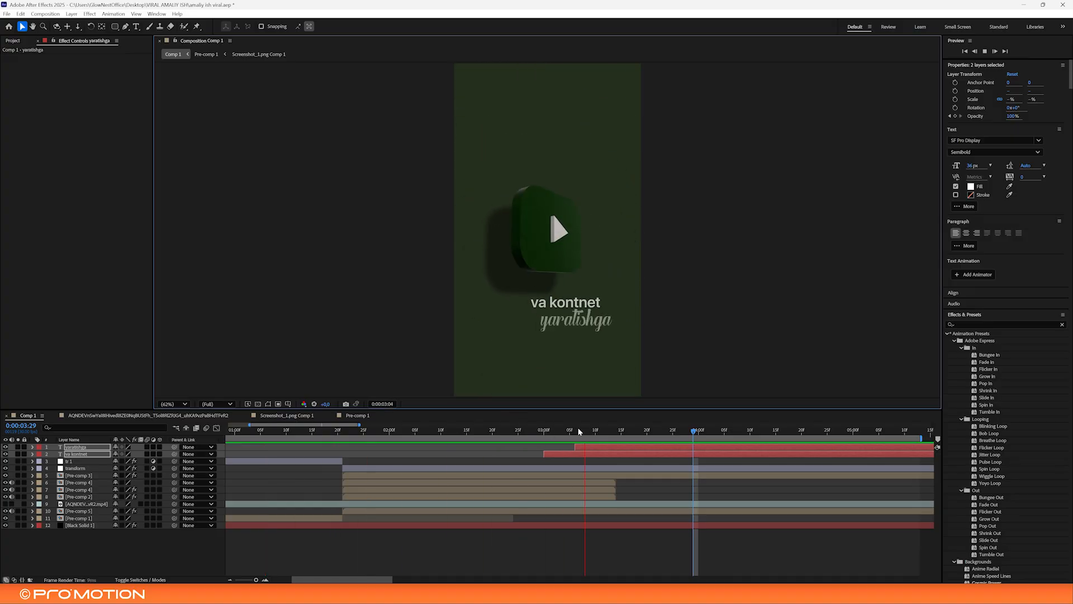
Duplicate both captions, place the copies above the play icon and change the "va kontnet" copy to "yordam"
click(690, 438)
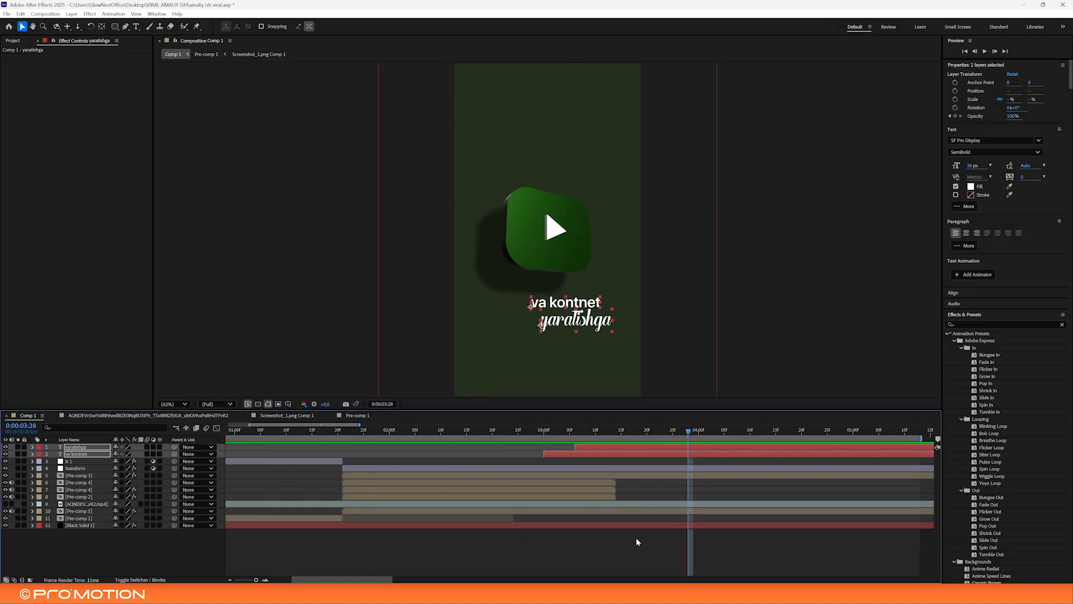
key(ctrl+d)
drag(608, 330, 561, 156)
double_click(510, 129)
text(yordam)
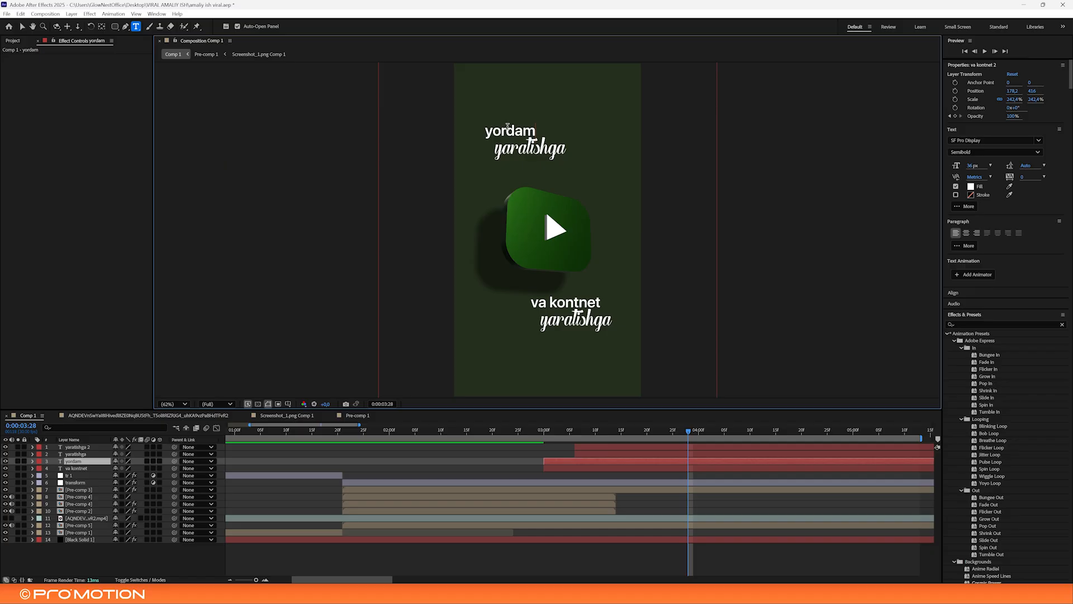
Change the "yaratishga" copy to "beradi" and nudge it slightly right under "yordam"
click(577, 540)
double_click(513, 148)
text(beradi)
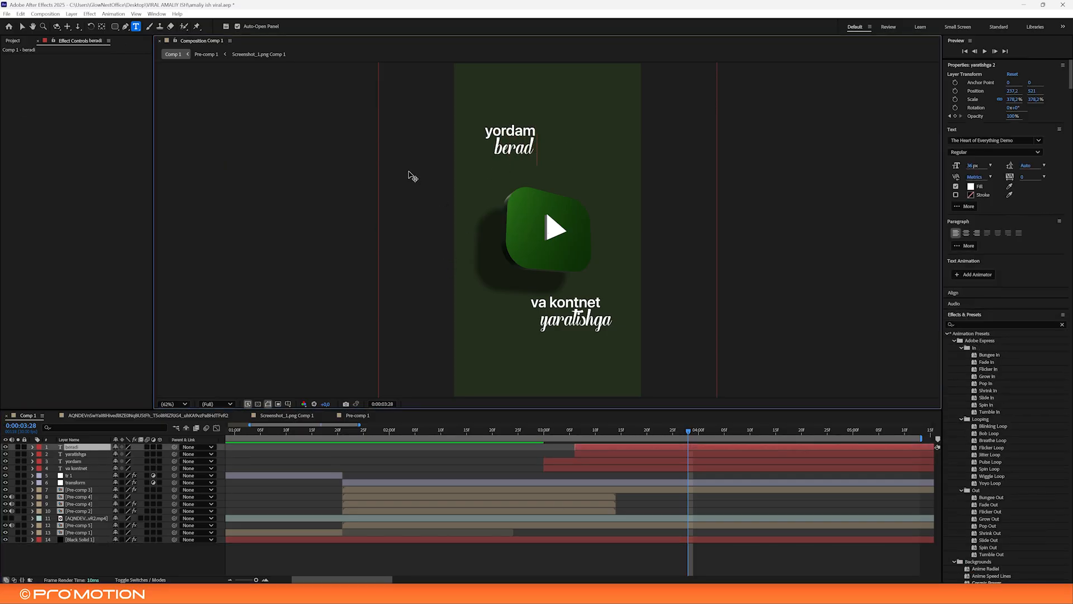
click(22, 27)
scroll(549, 146, up, 1)
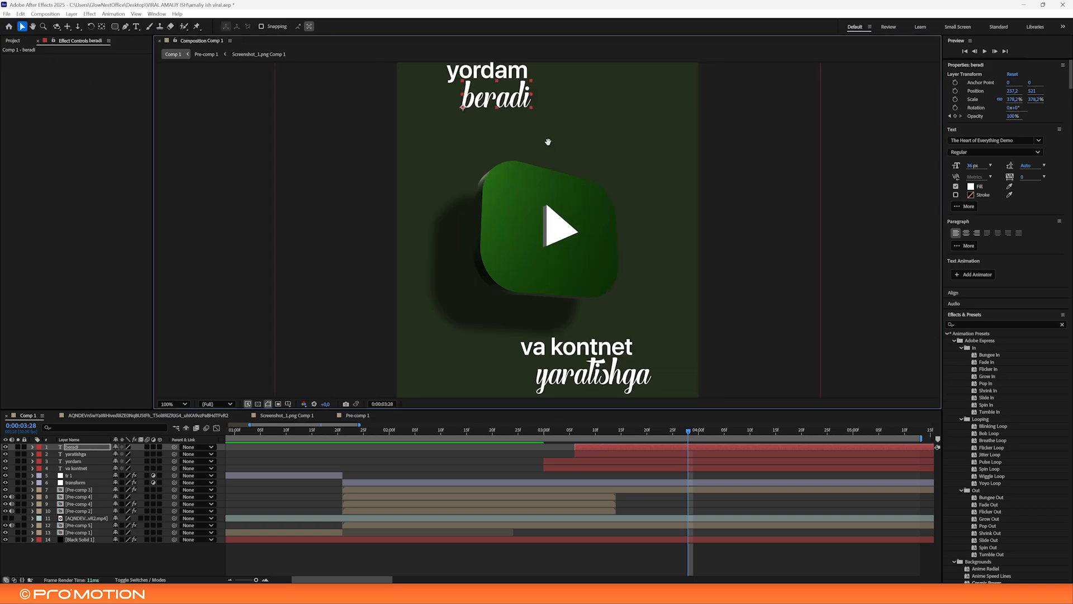
drag(549, 145, 557, 228)
mouse_move(527, 174)
mouse_down()
mouse_move(545, 162)
mouse_move(538, 175)
mouse_up()
Move "yordam" and "beradi" together slightly down and to the right, closer to the play icon
scroll(550, 254, down, 2)
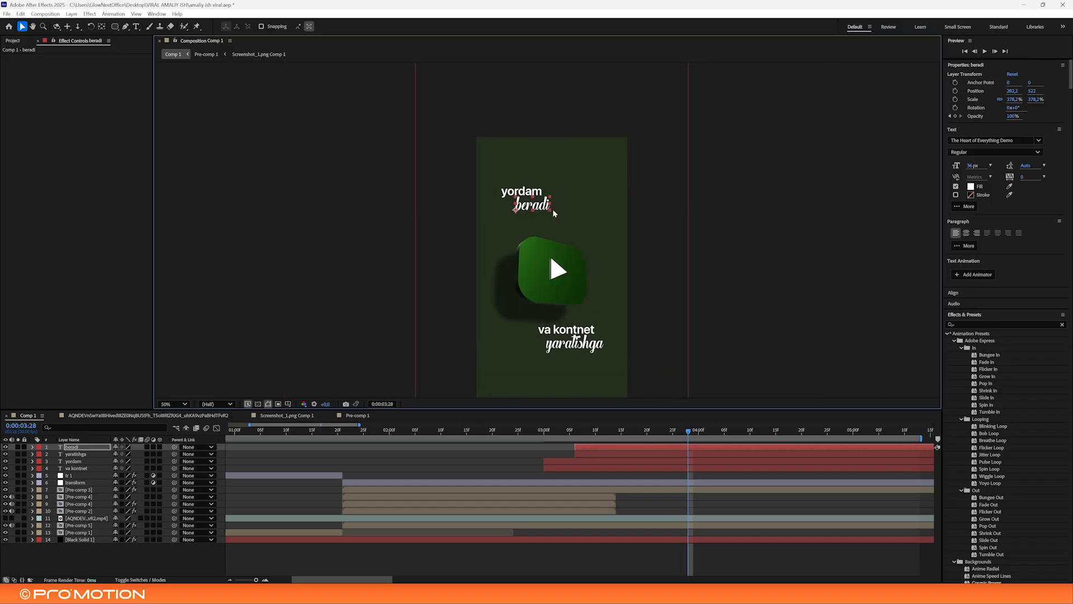
click(675, 309)
drag(561, 229, 551, 190)
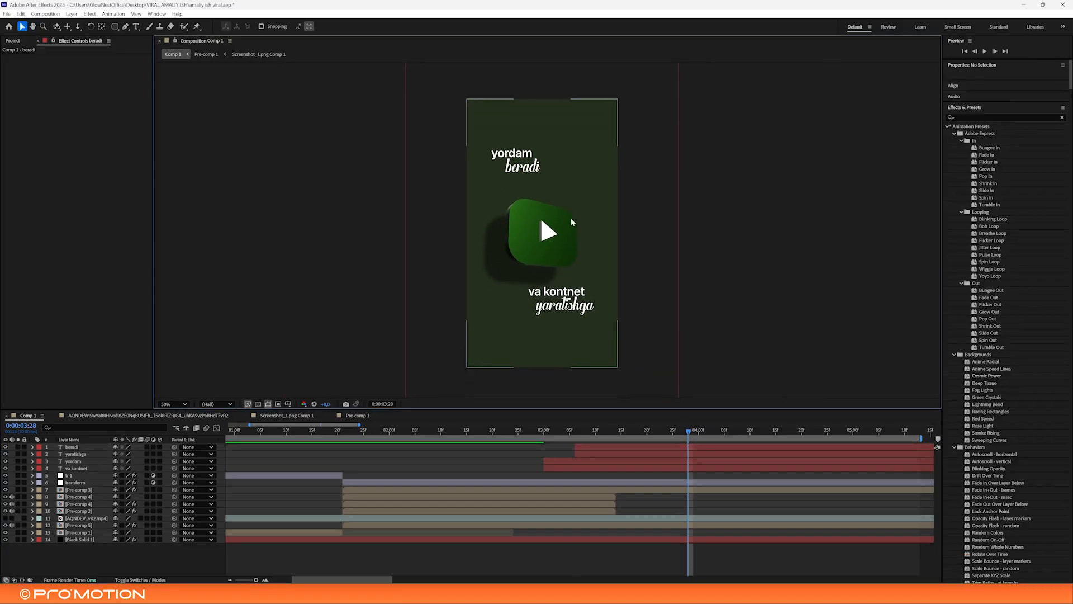
click(527, 167)
shift+click(516, 154)
drag(517, 154, 520, 165)
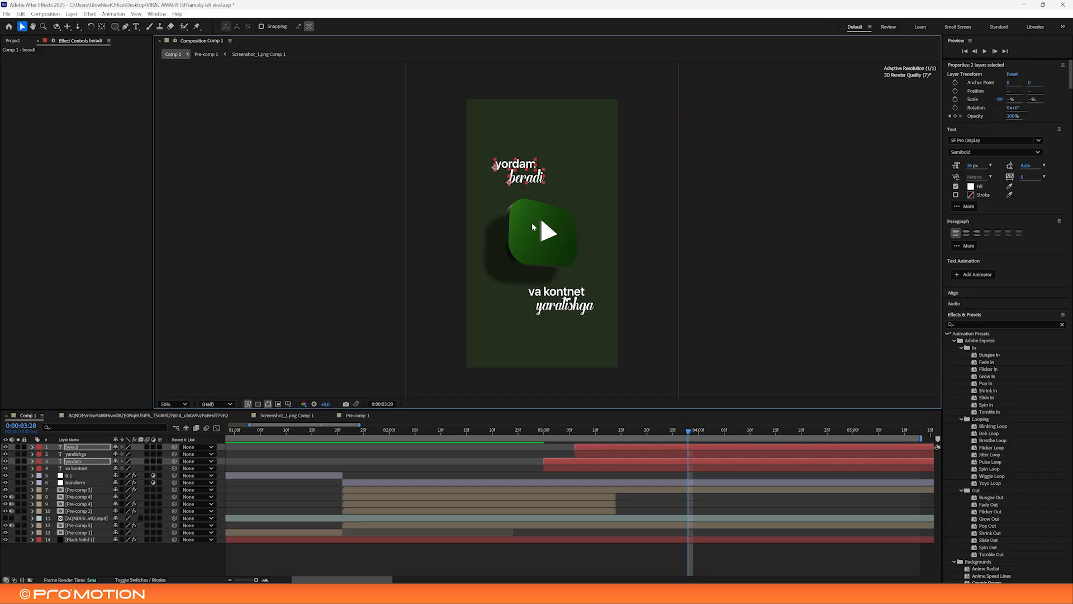
Stack the "yordam" layer directly below "beradi" and shift both layers 12 frames later, then preview
drag(55, 464, 56, 454)
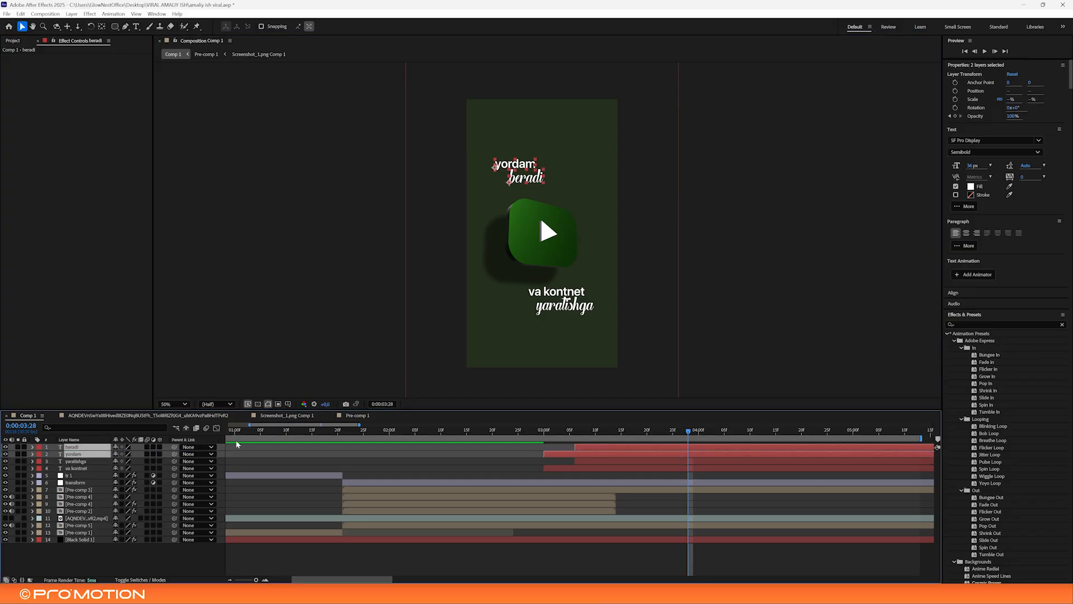
click(530, 429)
drag(603, 449, 669, 451)
click(539, 430)
key(space)
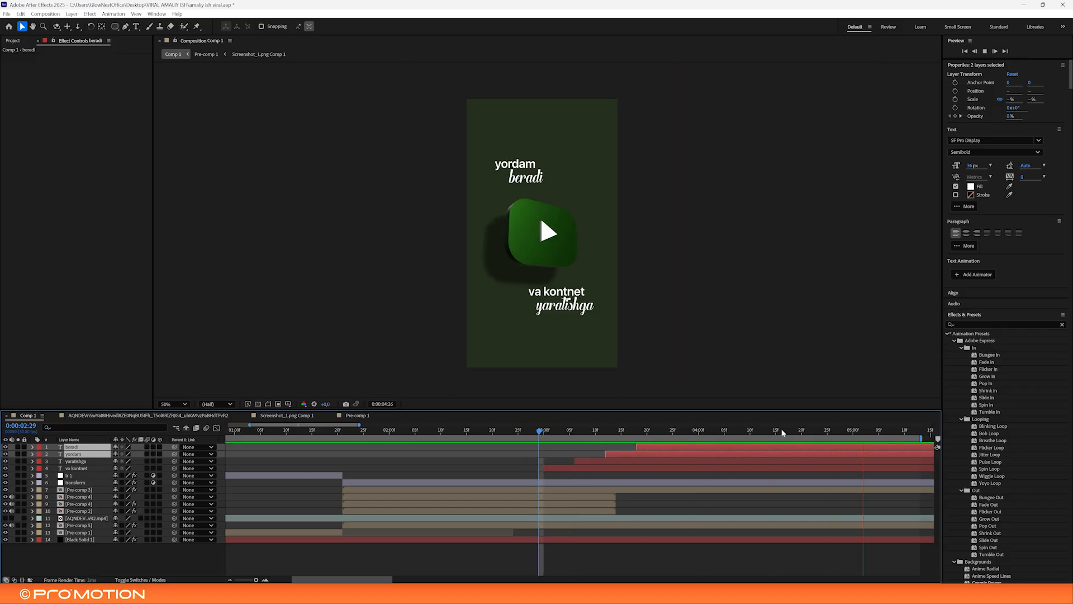
Set the work area to end just past 0:00:06:00 and preview the composition from the start
drag(922, 439, 999, 441)
drag(255, 579, 238, 580)
click(455, 432)
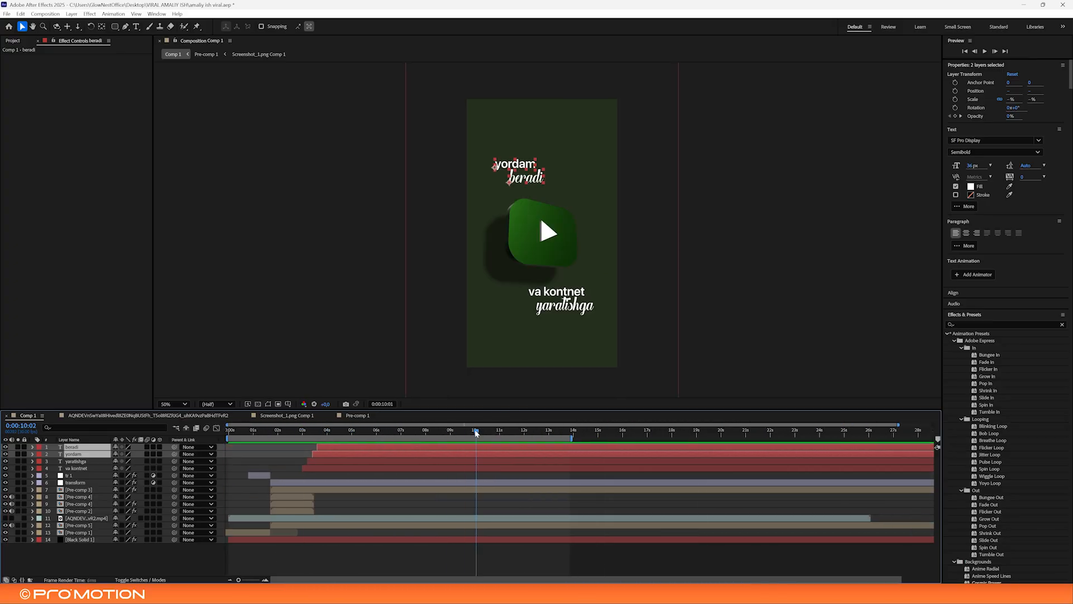
drag(476, 432, 398, 433)
drag(331, 429, 376, 430)
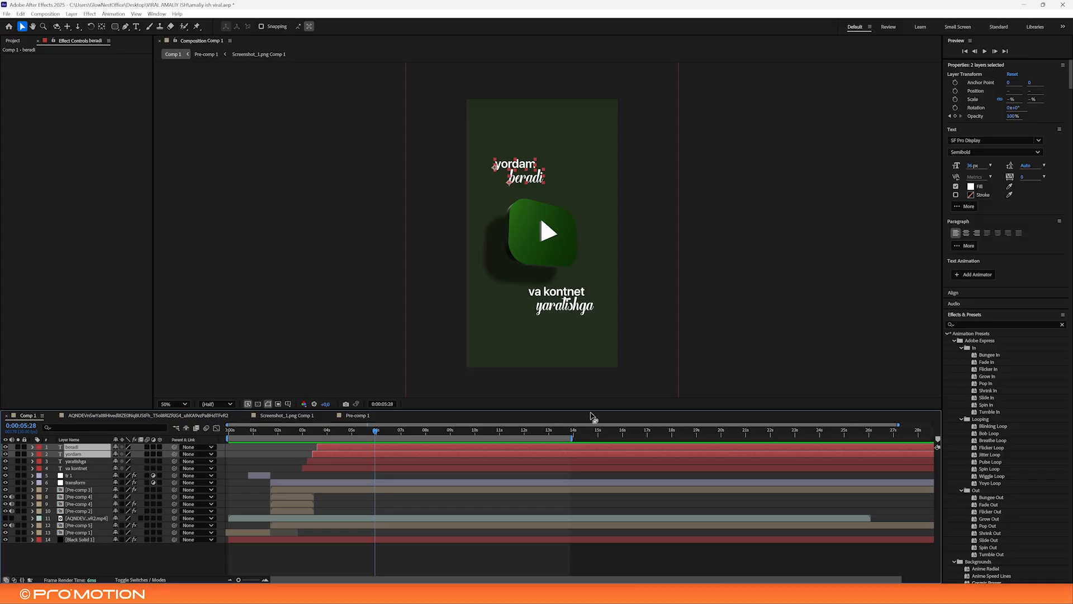
drag(569, 437, 383, 437)
key(space)
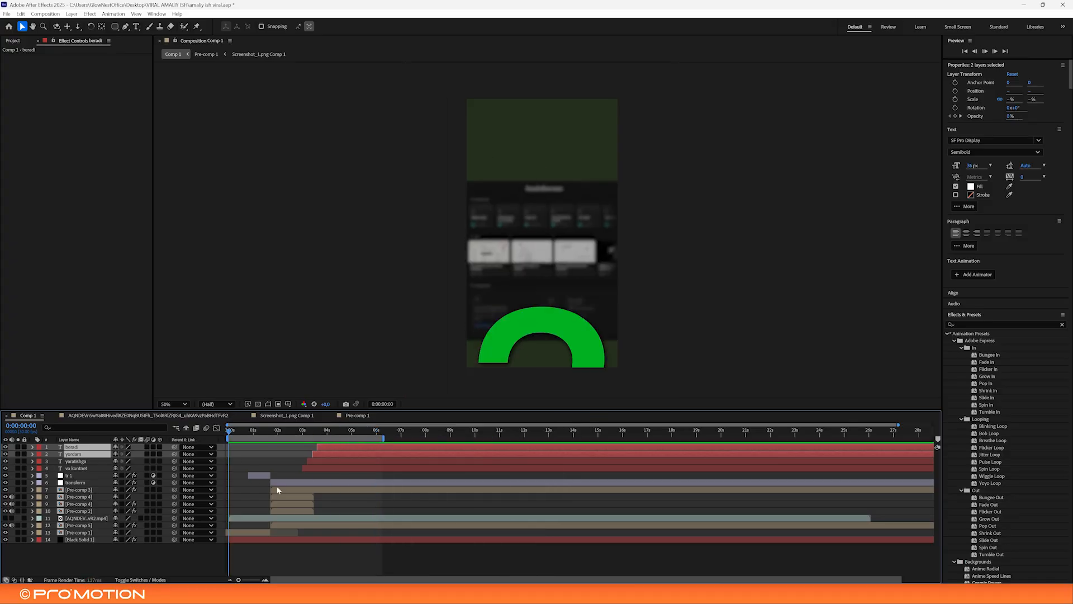
click(322, 546)
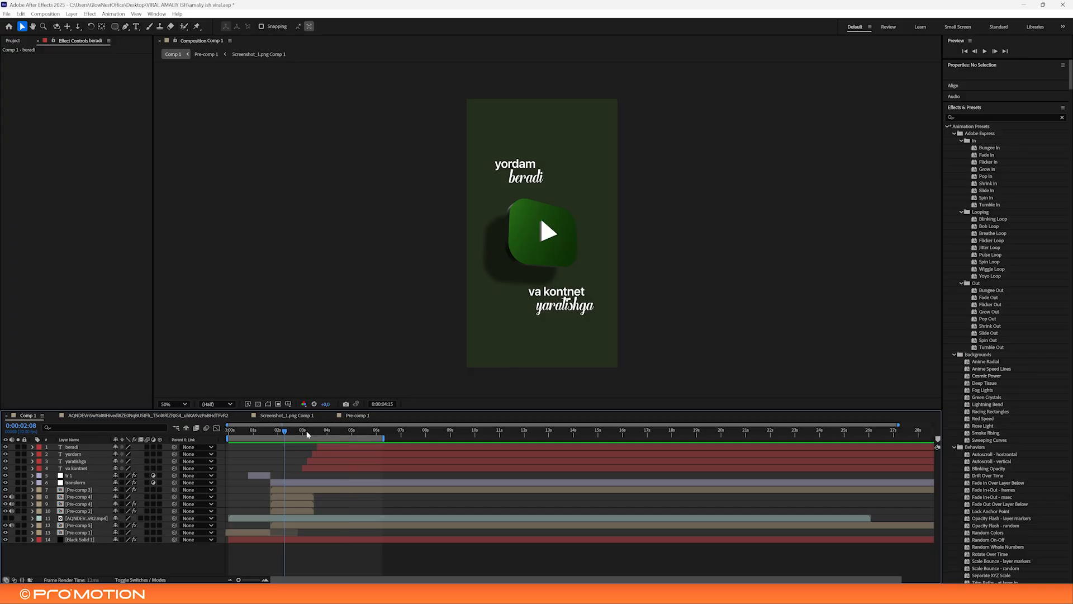
Shift the "yordam" and "beradi" layers about 0.4 seconds later and preview their appearance from about 0:00:02:28
click(328, 434)
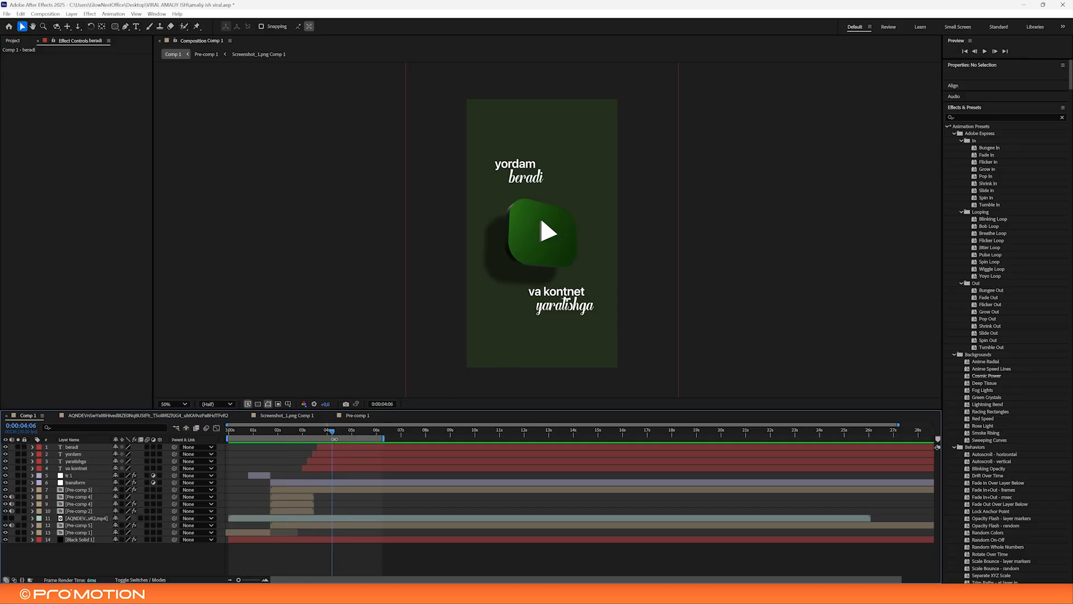
click(337, 448)
shift+click(340, 454)
drag(346, 453, 355, 453)
click(301, 432)
key(space)
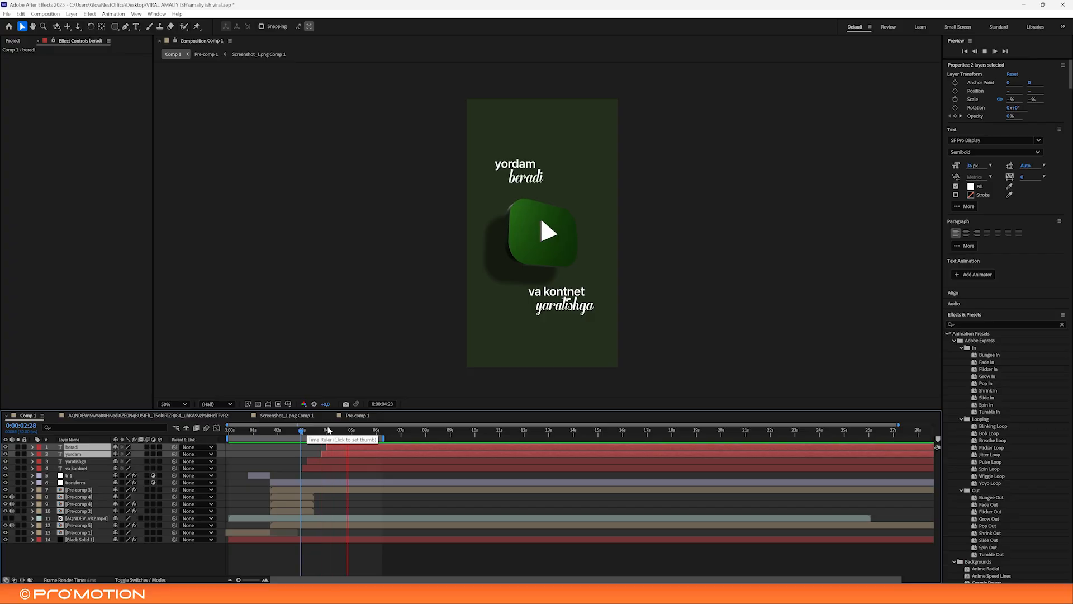
key(space)
click(365, 555)
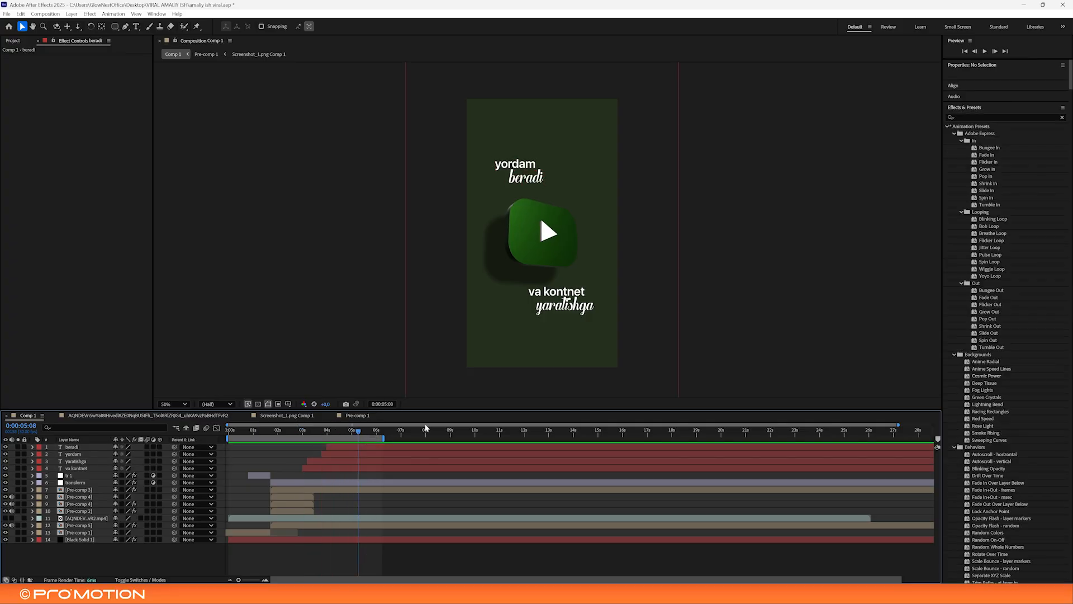
Pre-compose the "va kontnet" and "yaratishga" layers together
scroll(548, 230, up, 1)
mouse_move(525, 281)
mouse_down()
mouse_move(512, 309)
mouse_move(520, 274)
mouse_up()
scroll(500, 335, down, 1)
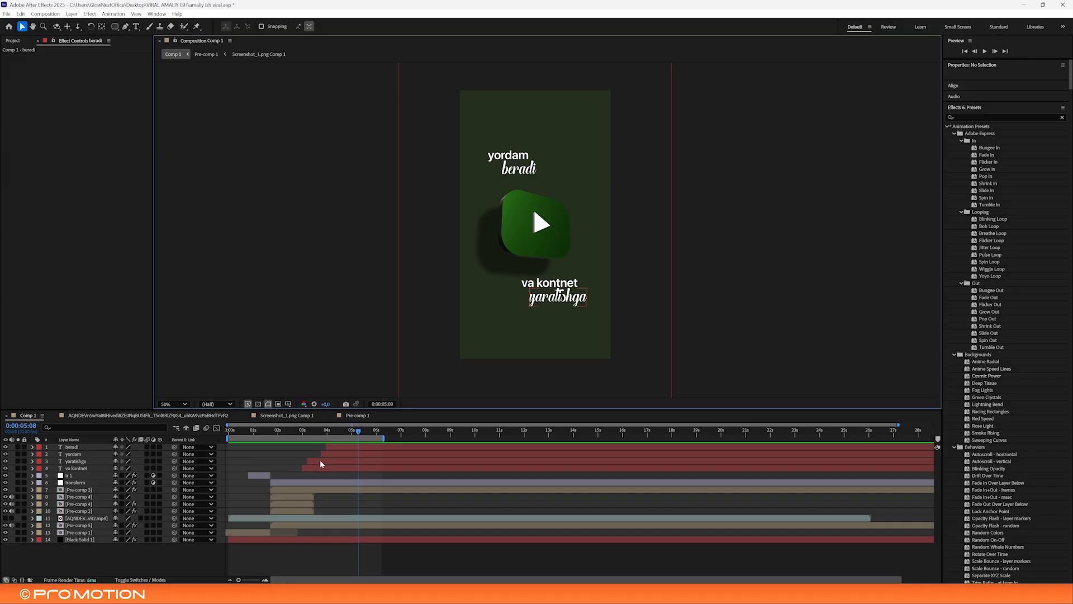
click(75, 468)
shift+click(75, 461)
right_click(320, 468)
click(373, 408)
click(578, 355)
Pre-compose the "yordam" and "beradi" layers together
click(352, 448)
shift+click(354, 453)
right_click(354, 454)
click(369, 392)
key(Return)
Copy the Drop Shadow effect from Pre-comp 3 onto Pre-comp 7, the "yordam beradi" caption
click(287, 429)
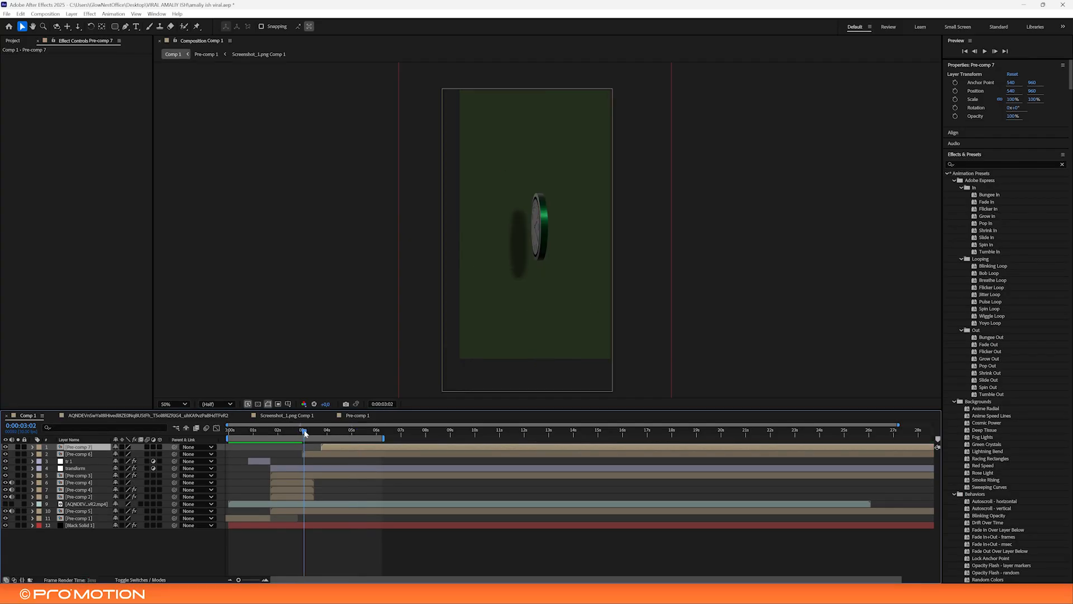
click(91, 473)
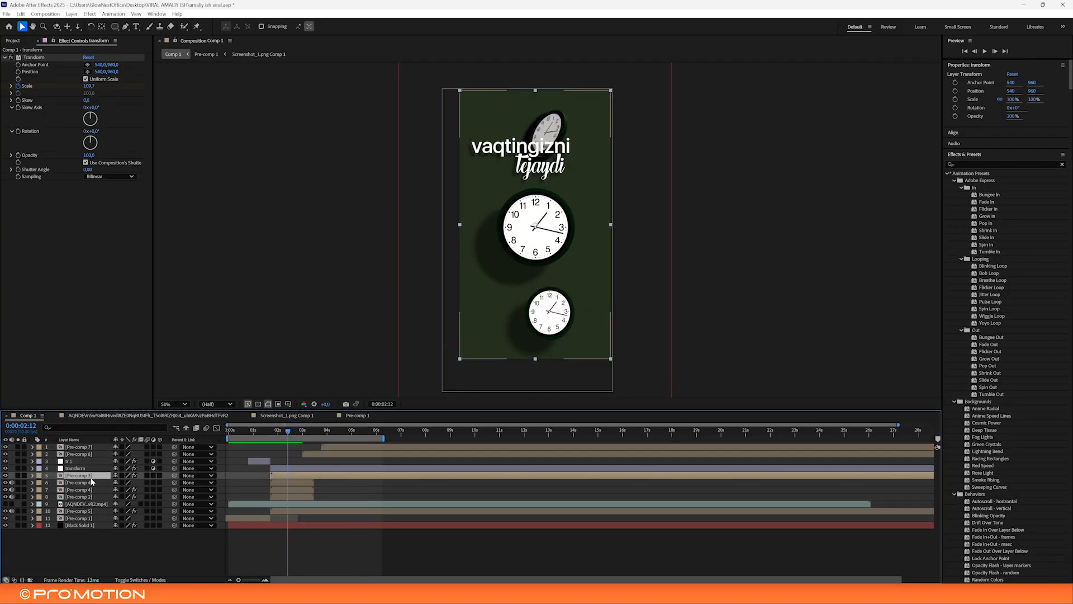
click(48, 58)
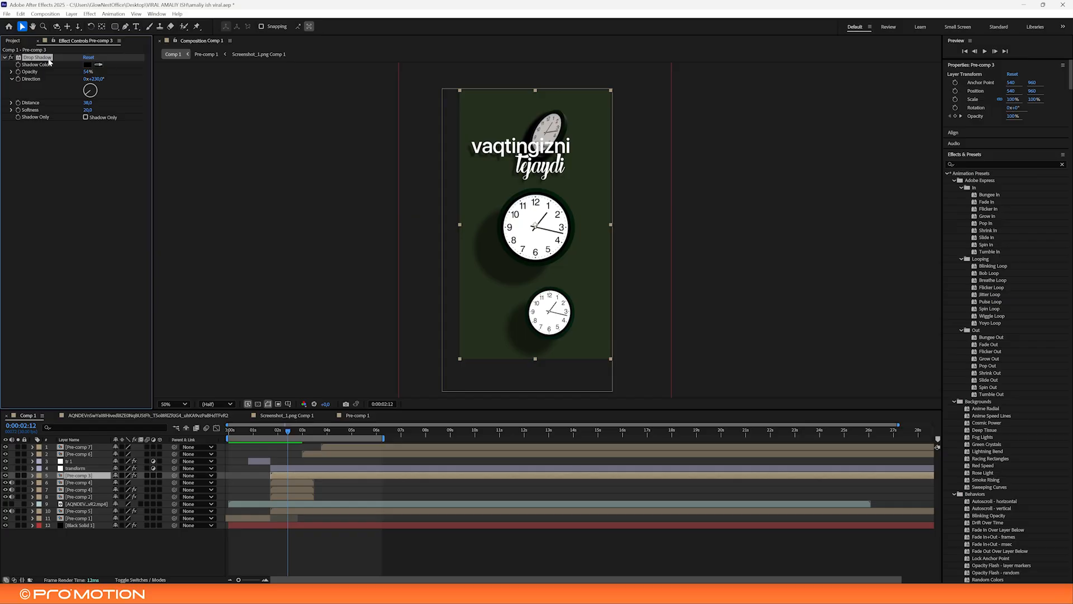
drag(342, 432, 355, 433)
click(347, 447)
key(ctrl+v)
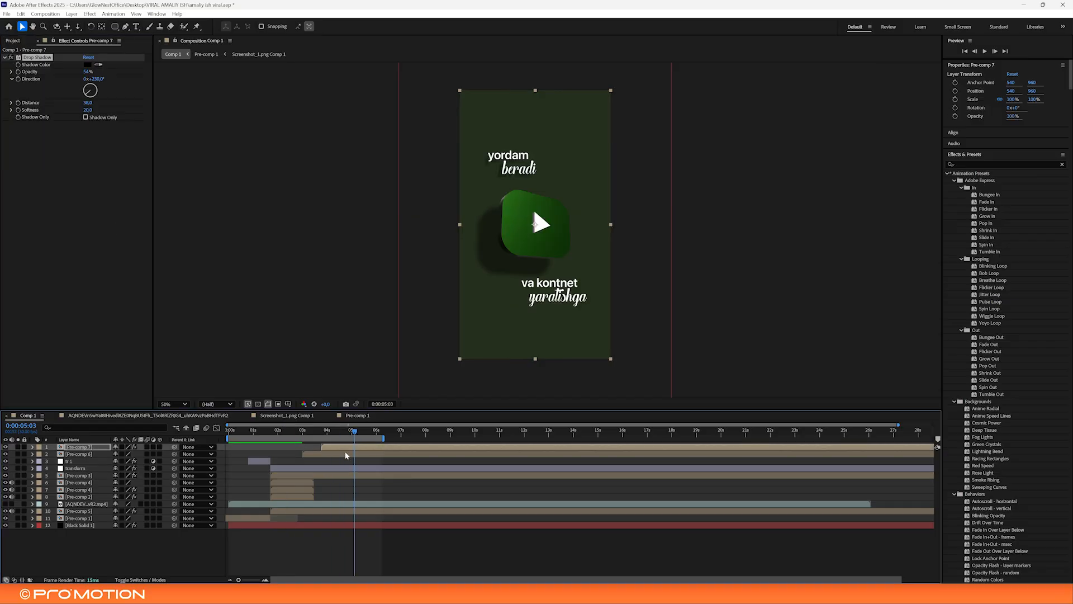
Paste the Drop Shadow effect onto Pre-comp 6, the "va kontnet yaratishga" caption, and check the shadows at about 0:00:05:14
click(345, 458)
click(341, 454)
key(ctrl+v)
mouse_move(352, 433)
mouse_down()
mouse_move(302, 433)
mouse_move(363, 433)
mouse_up()
key(space)
scroll(549, 220, up, 1)
drag(563, 203, 520, 225)
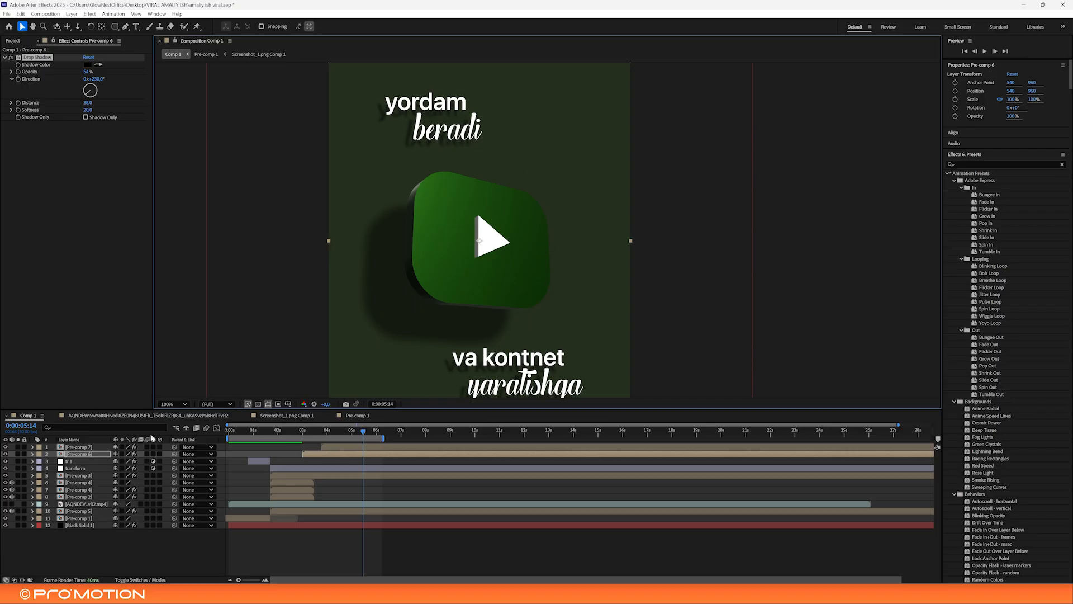
Play the reference composition to about 0:00:04:10 to examine the fire around the play icon, and return to Comp 1
click(202, 416)
key(space)
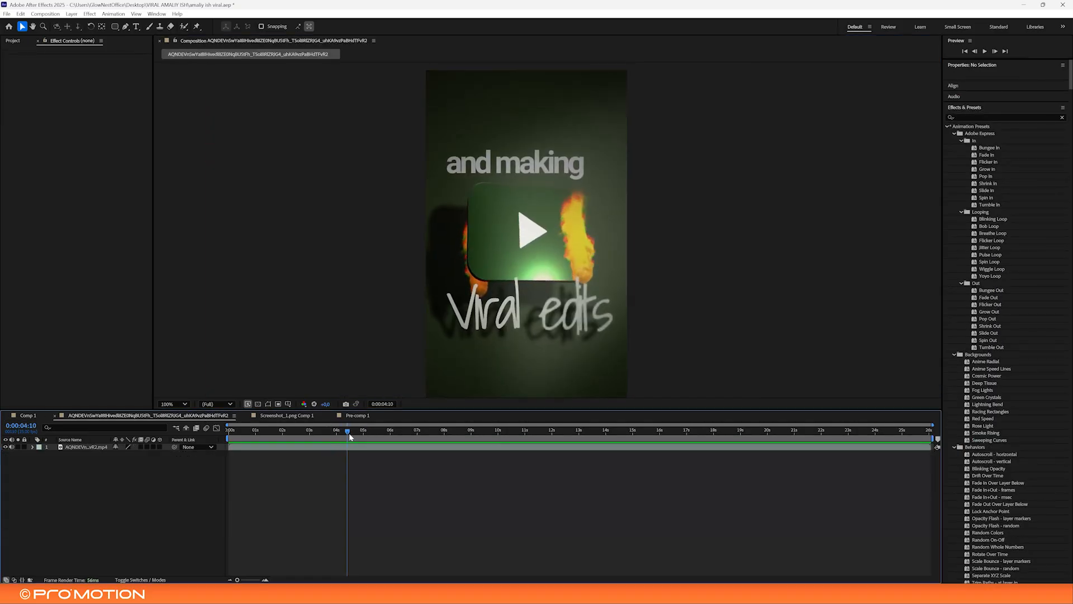
click(38, 417)
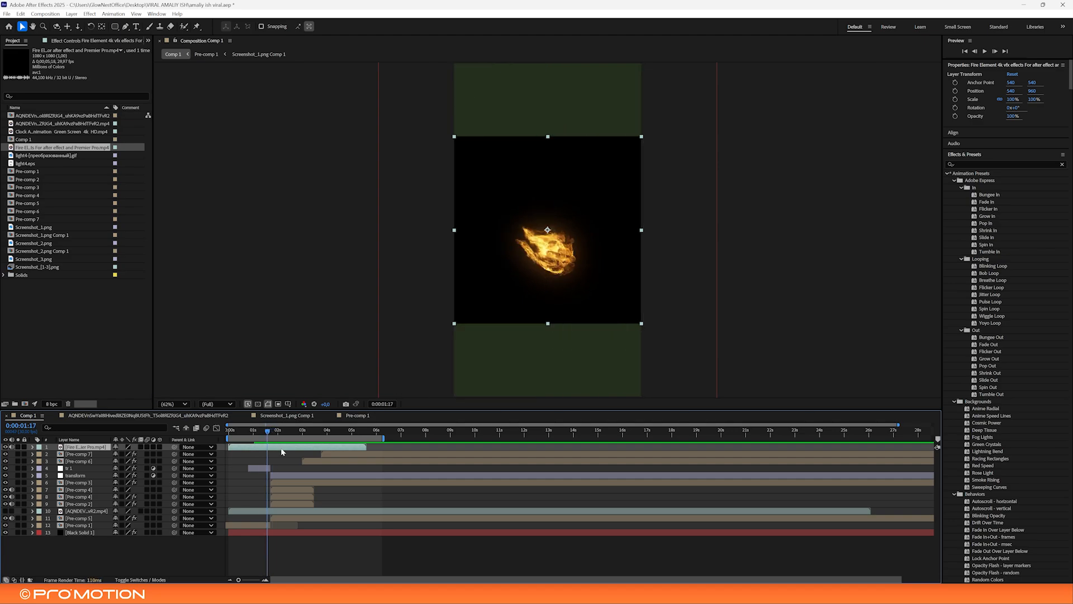
Remove the fire clip layer from Comp 1 and preview the composition to about 0:00:03:21
key(Delete)
key(ctrl+z)
key(Delete)
key(space)
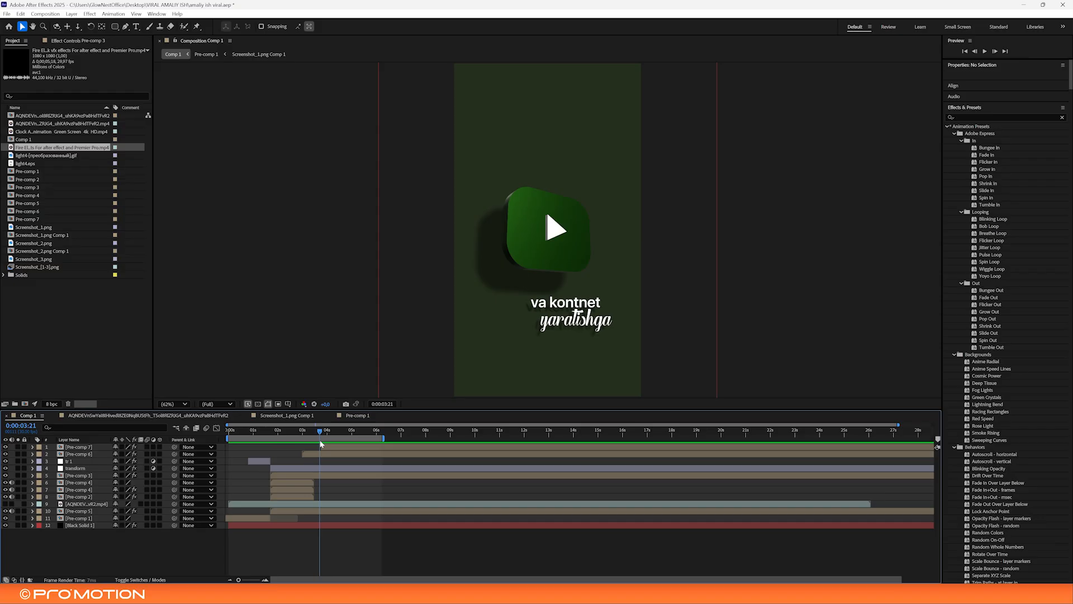
Find the layer holding the 3D play icon in Comp 1, Pre-comp 5, and open it
click(266, 476)
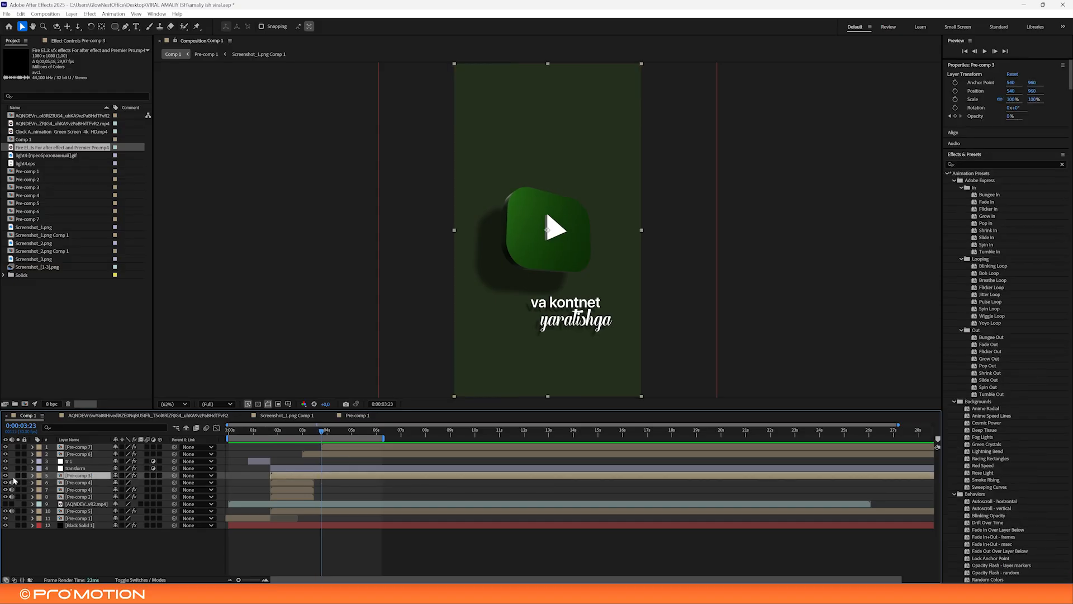
click(84, 483)
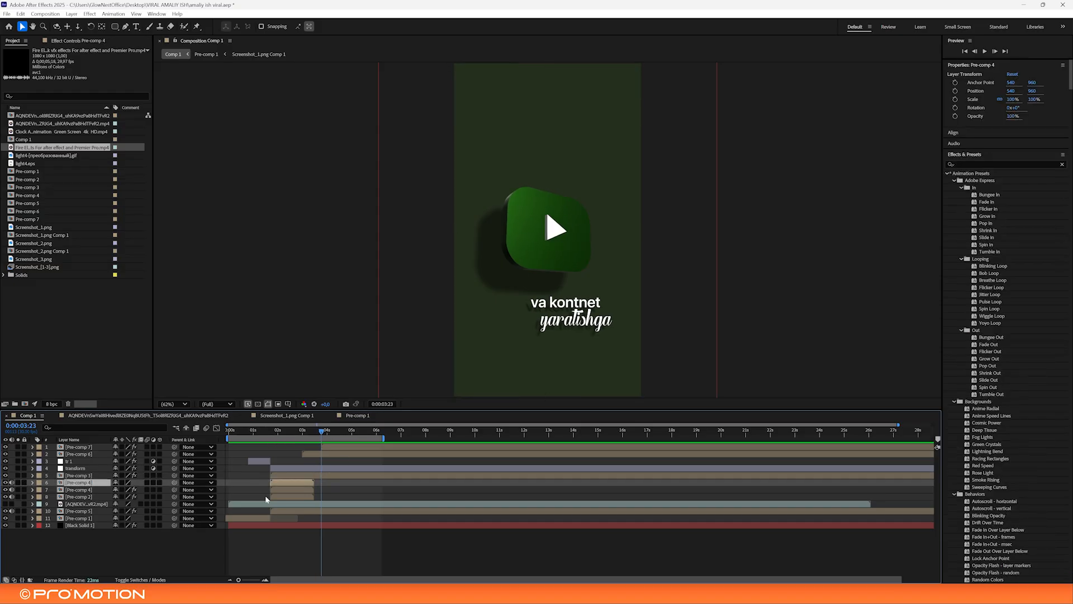
click(49, 512)
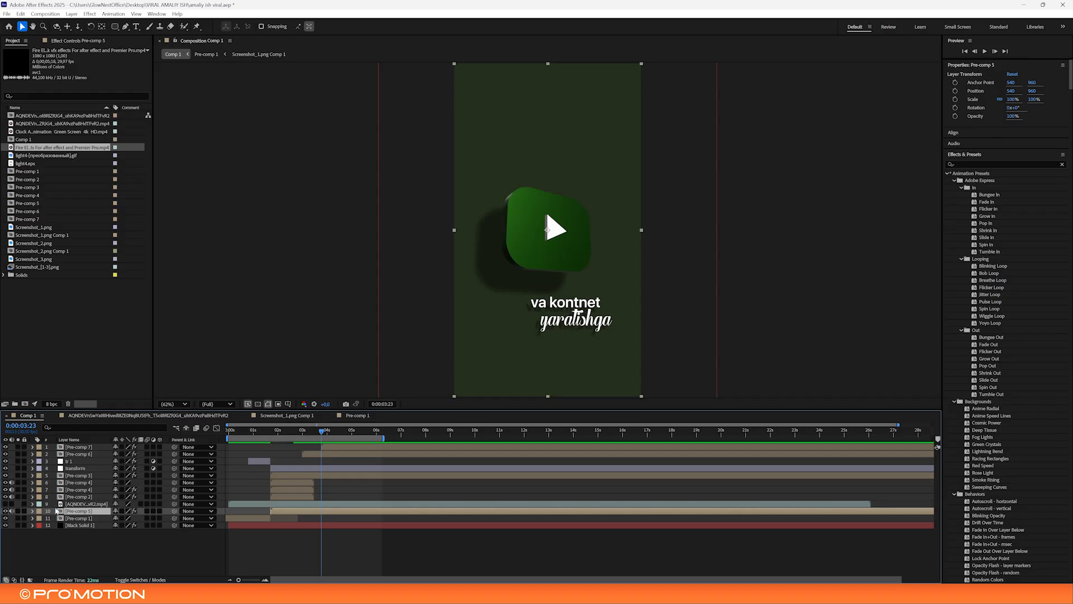
text(animation)
key(Return)
double_click(338, 512)
Paste the fire clip as the top layer of Pre-comp 5 and make it a 3D layer
drag(289, 429, 326, 449)
key(ctrl+v)
scroll(536, 265, up, 1)
click(160, 446)
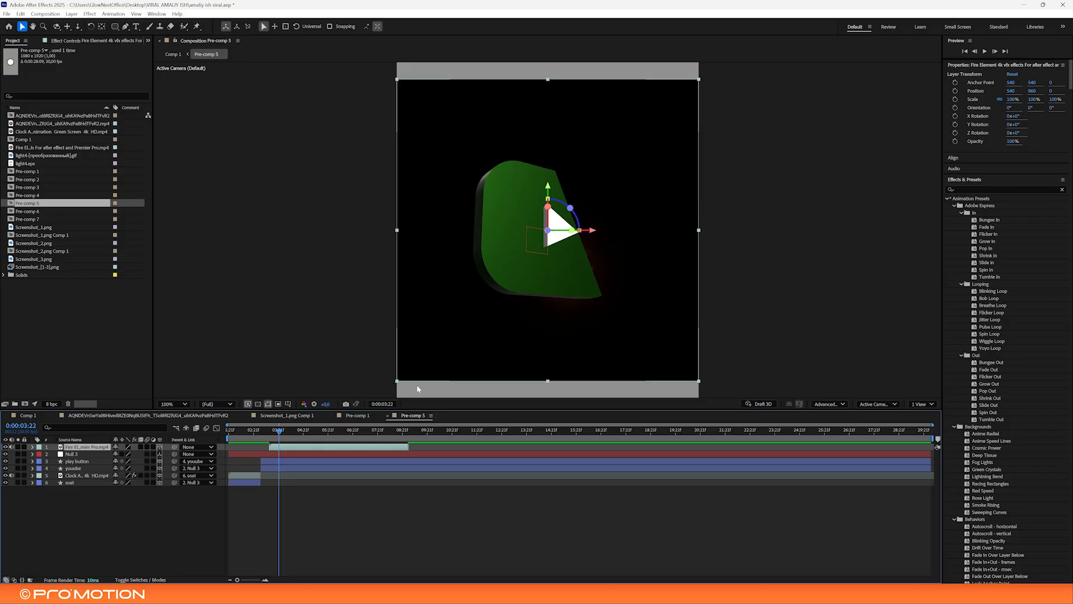
At 0:00:05:17, bring the fire layer forward to Z -244 and raise it to Y 777.5, in front of the play icon
drag(297, 432, 325, 431)
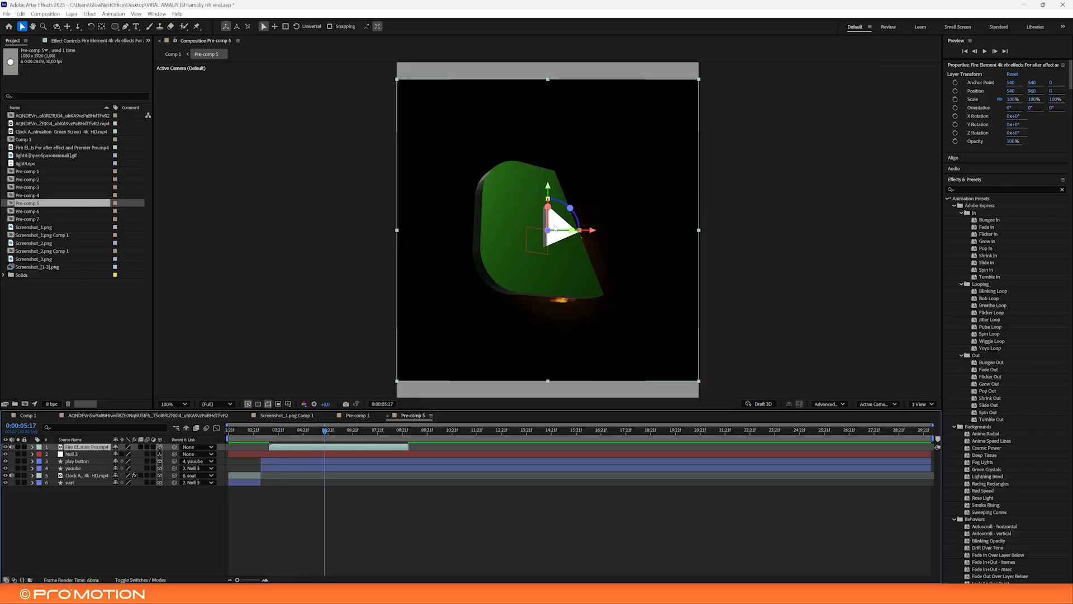
drag(548, 231, 554, 231)
click(14, 579)
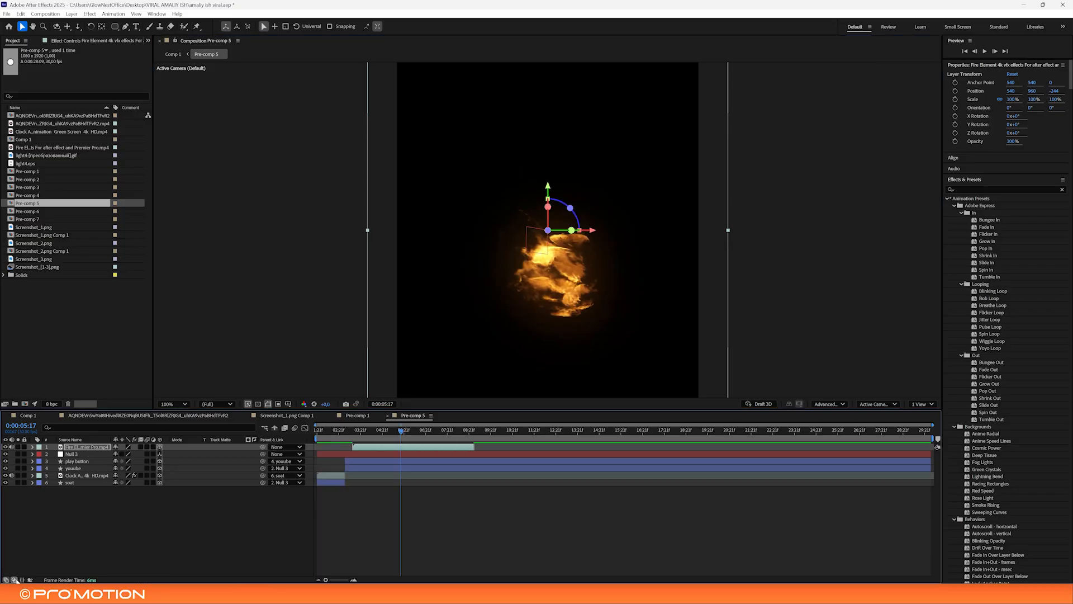
click(23, 579)
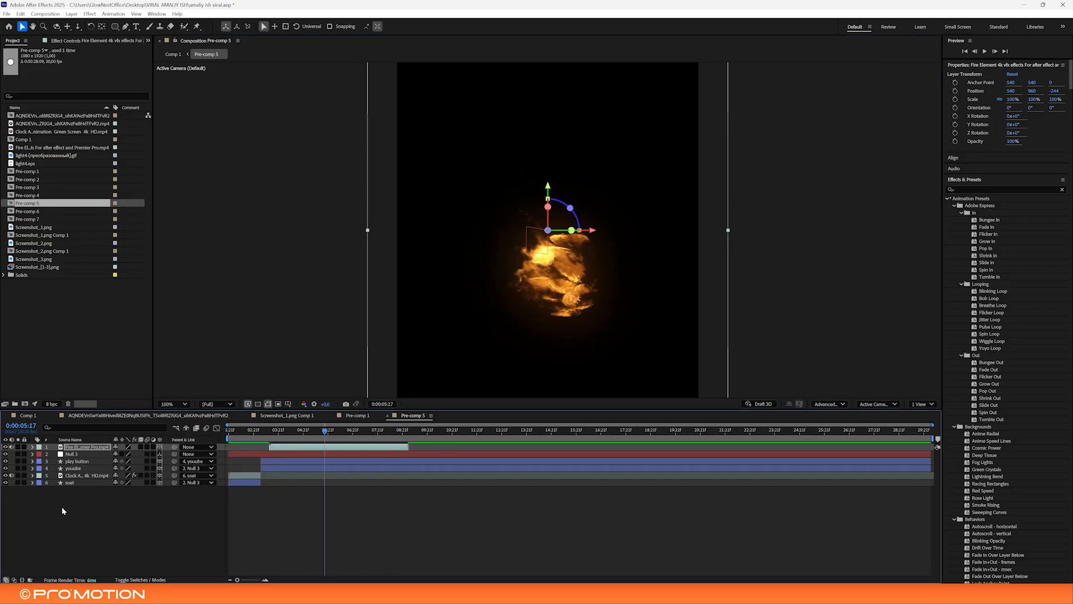
drag(690, 293, 643, 271)
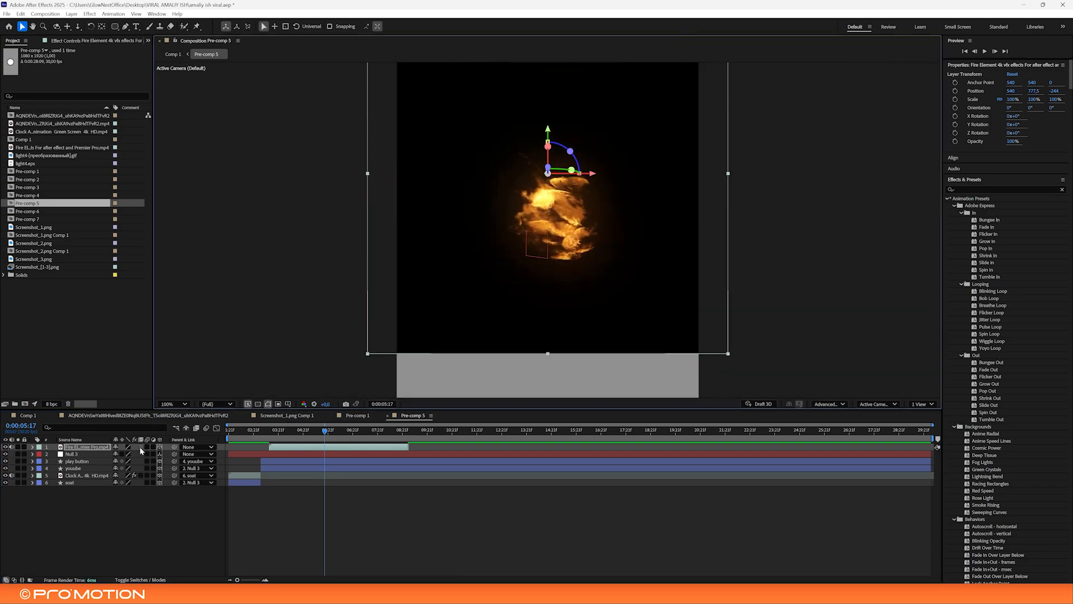
Make the fire layer 2D, set its blending mode to Screen, and move it over the green play button's right half
click(159, 447)
click(15, 580)
click(185, 447)
click(236, 169)
drag(529, 216, 553, 247)
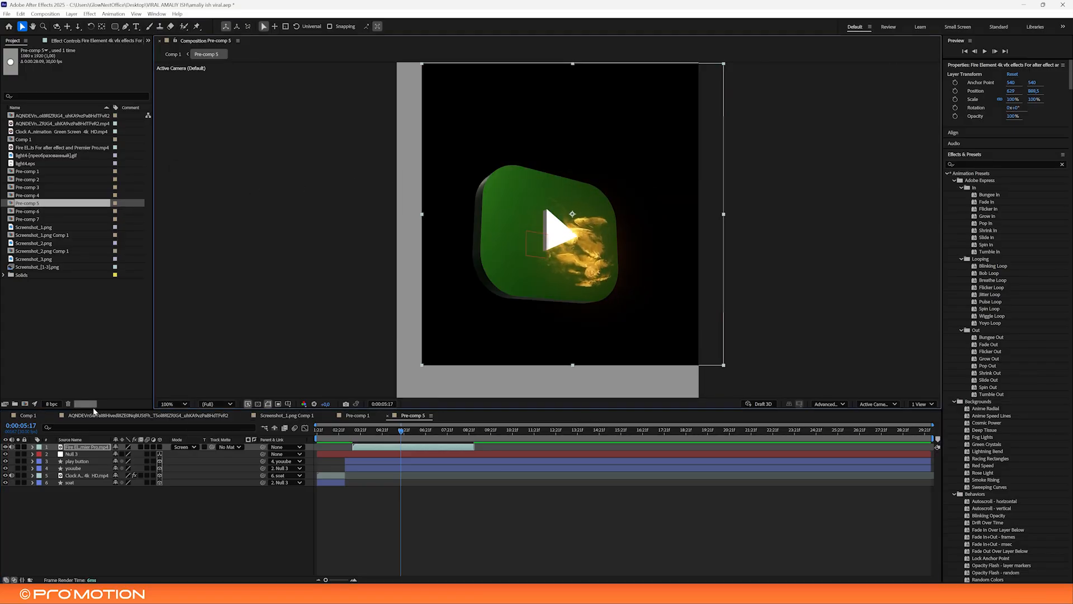
Make the fire layer 3D again and apply the Luma Key effect to it
click(160, 447)
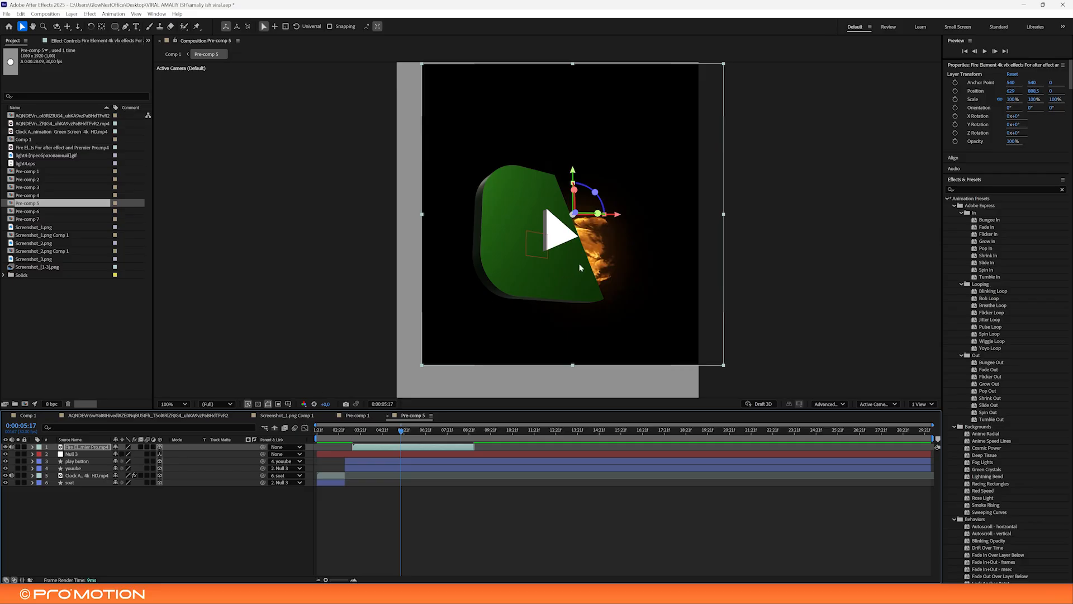
click(961, 189)
text(lum)
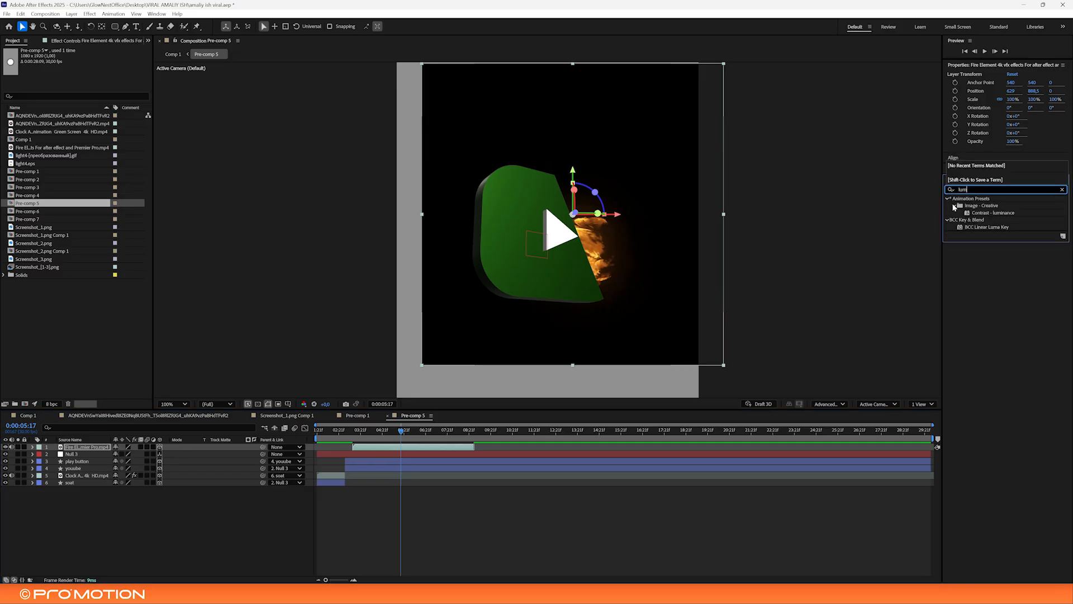
text(akluma ke)
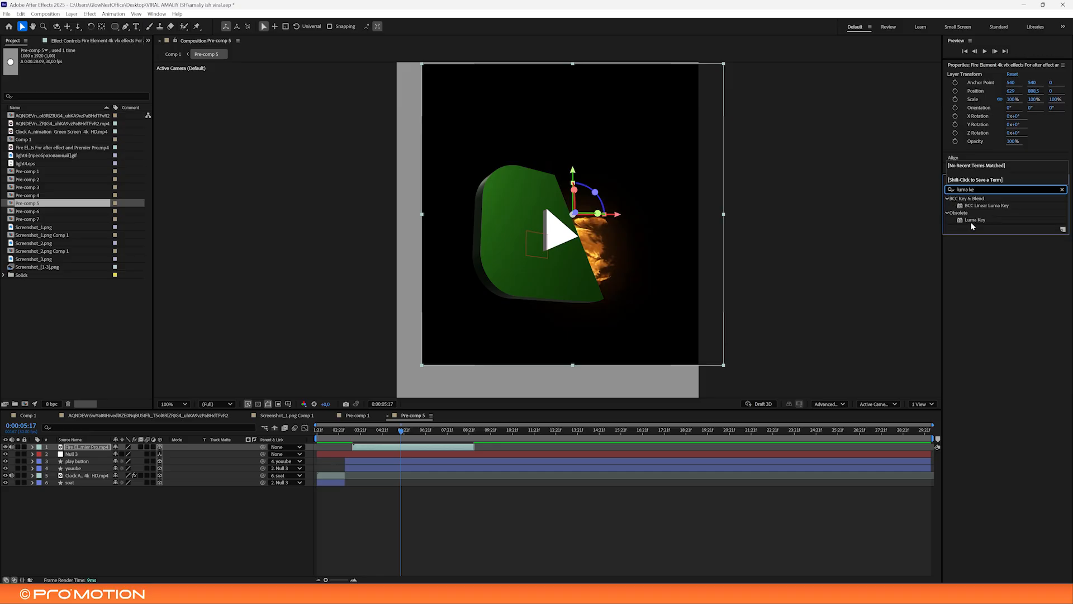
double_click(973, 220)
Set the fire's Luma Key to Threshold 38 and Edge Feather 8.7
click(109, 65)
click(60, 74)
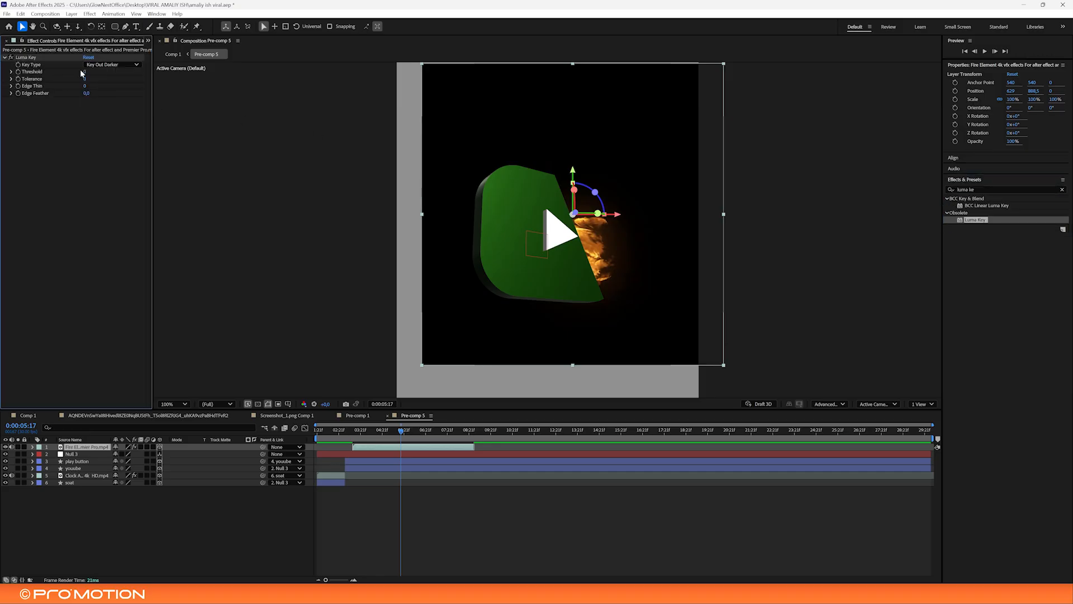
mouse_move(103, 71)
mouse_down()
mouse_move(91, 70)
mouse_move(91, 86)
mouse_move(95, 72)
mouse_up()
key(ctrl+z)
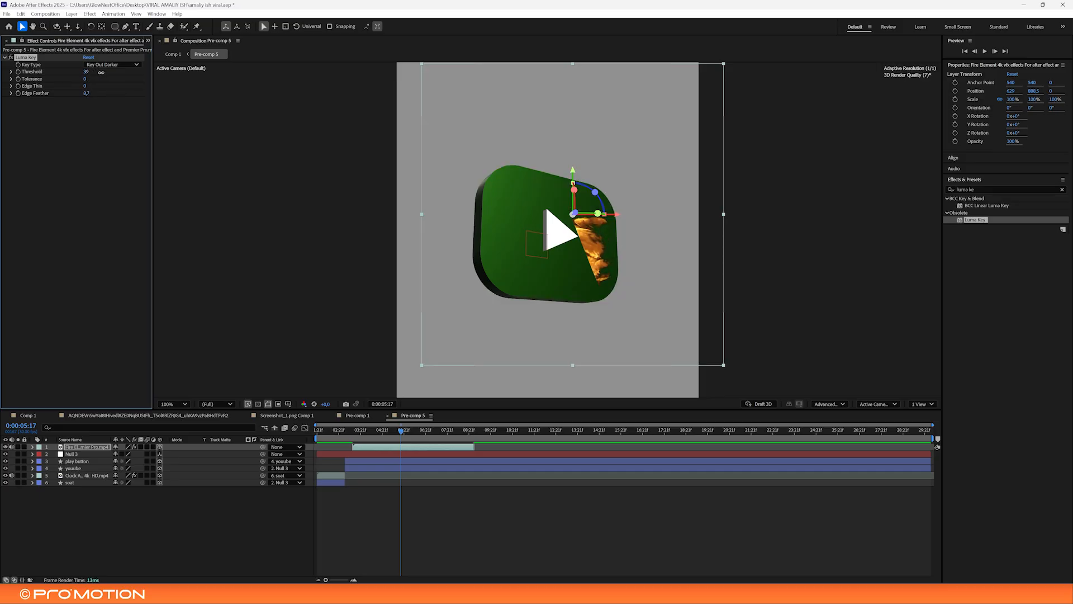
Turn the fire to a Y orientation of about 326°, scale it to about 77.4%, and place it at the play button's right edge
drag(575, 214, 602, 248)
drag(401, 431, 422, 426)
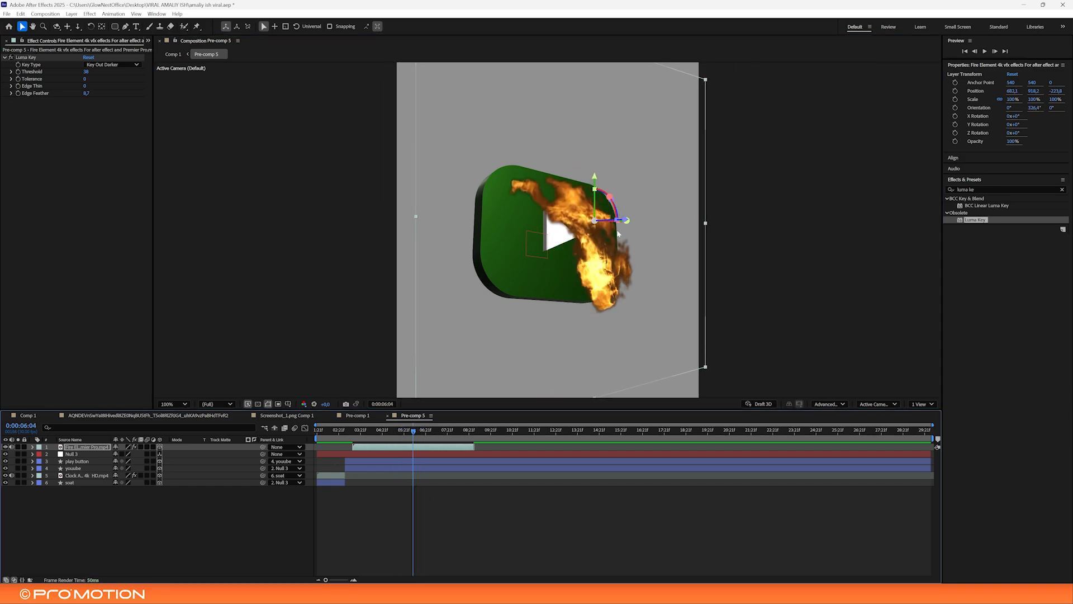
drag(701, 223, 673, 231)
drag(383, 431, 379, 430)
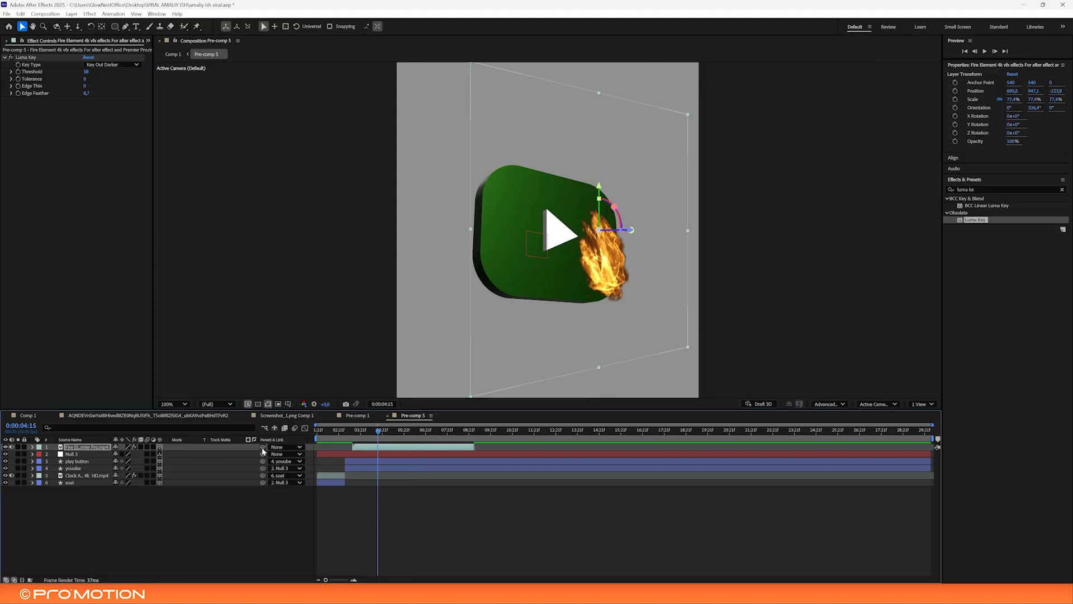
Parent the fire layer to the youube layer and shift its clip earlier to begin around where the youube layer starts
drag(264, 447, 75, 467)
click(366, 431)
mouse_move(360, 433)
mouse_down()
mouse_move(347, 433)
mouse_move(347, 447)
mouse_up()
mouse_move(346, 432)
mouse_down()
mouse_move(360, 431)
mouse_move(347, 431)
mouse_up()
Scale the fire to about 52.1%, move it to the play button's lower right area, and preview the animation
key(space)
drag(652, 227, 609, 245)
key(space)
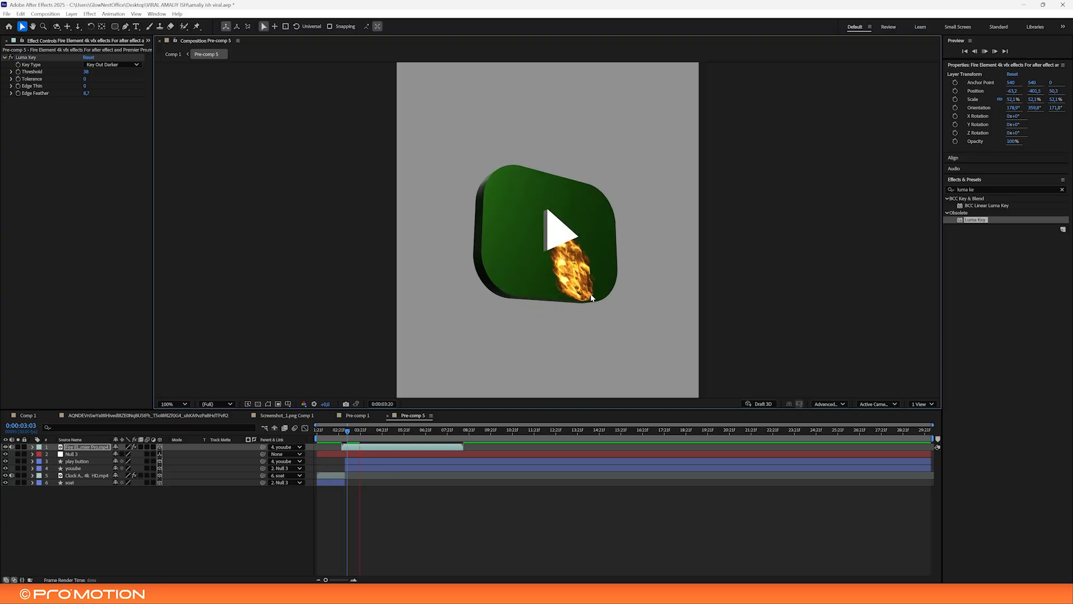
key(space)
Rotate the fire to a Z orientation of about 209°, align it with the button's lower right corner, and preview it
key(space)
key(space)
drag(603, 206, 613, 221)
key(ctrl+z)
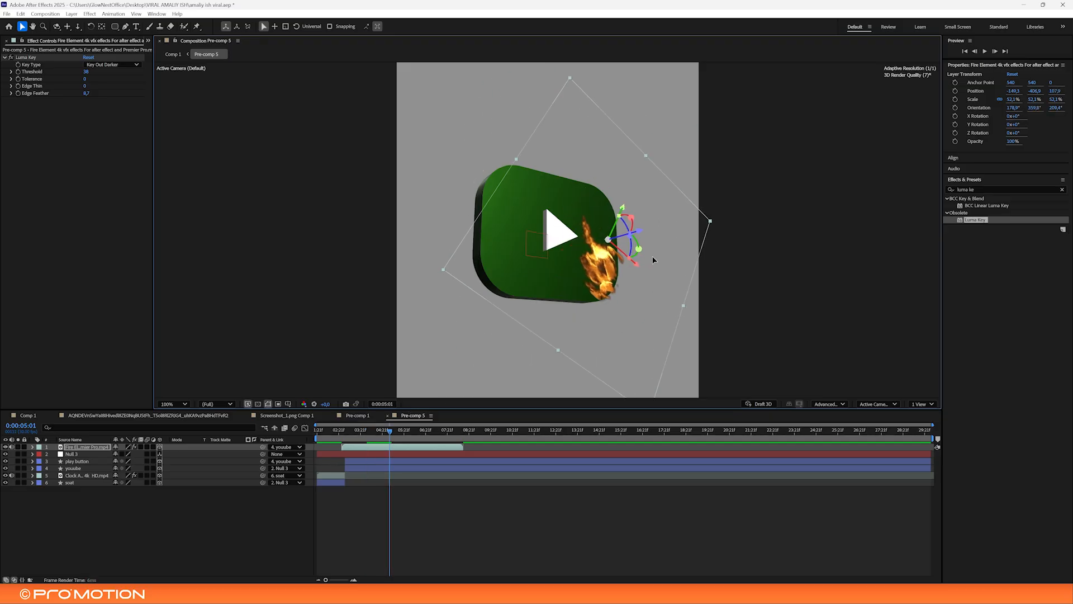
key(space)
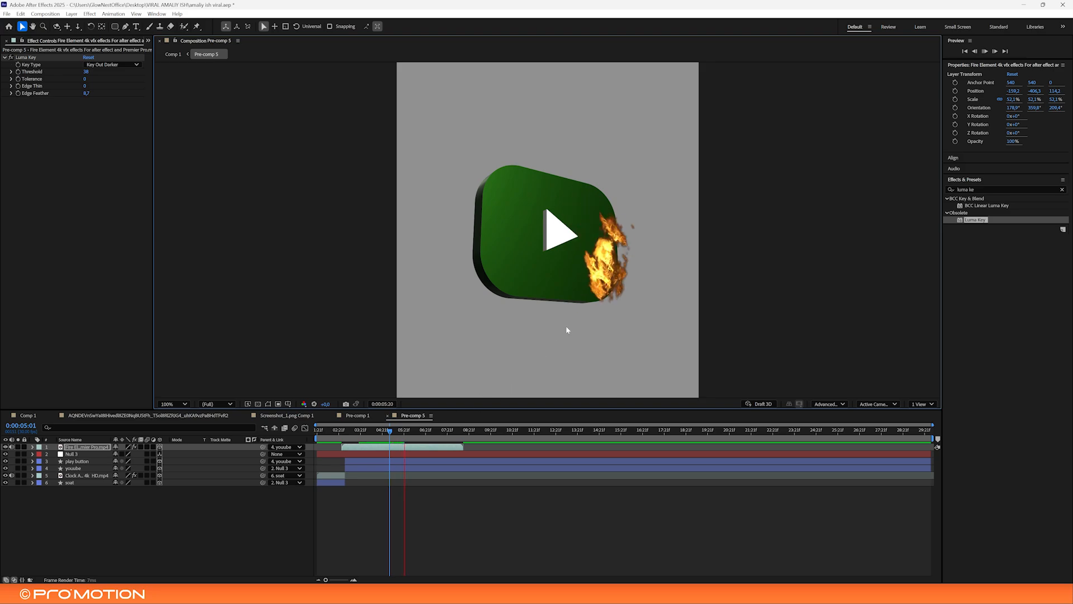
Fine-tune the fire's position to about -177.4, -405.3, 69.5 on the button's lower right corner and play back the result
drag(389, 430, 347, 432)
drag(631, 248, 586, 287)
key(space)
drag(630, 267, 633, 269)
key(space)
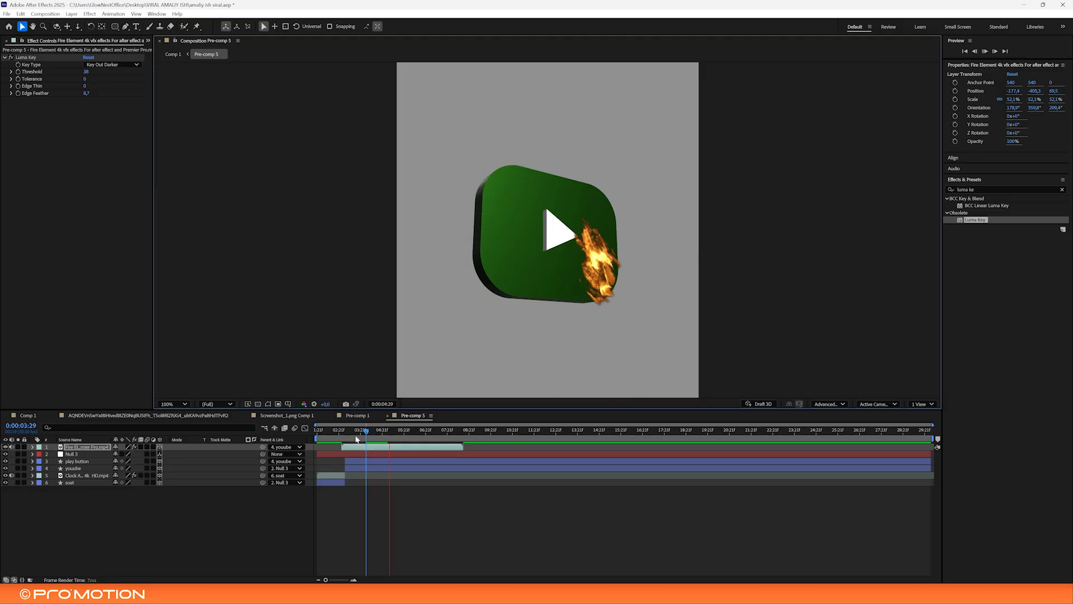
click(336, 429)
key(space)
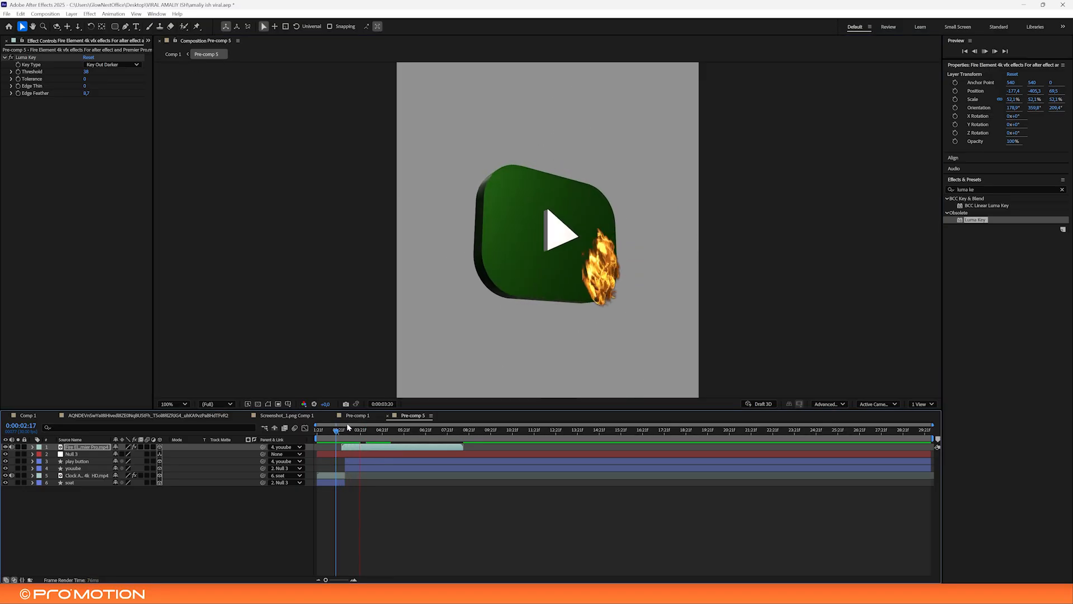
Find the Deep Glow 2 effect and apply it to the fire layer
click(991, 192)
text(dde)
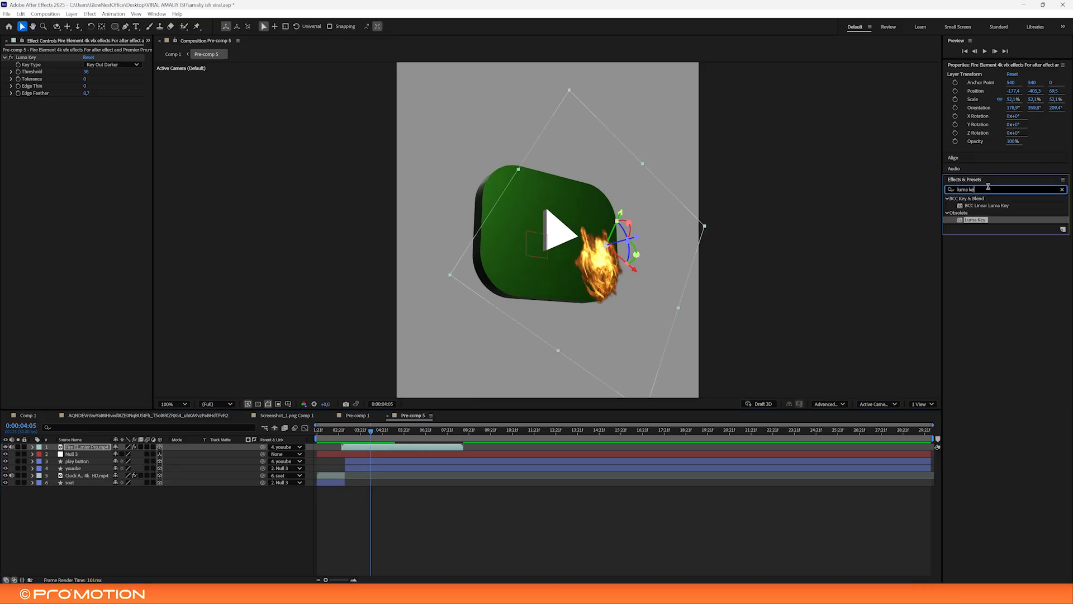
key(BackSpace)
key(BackSpace)
text(ee)
double_click(981, 227)
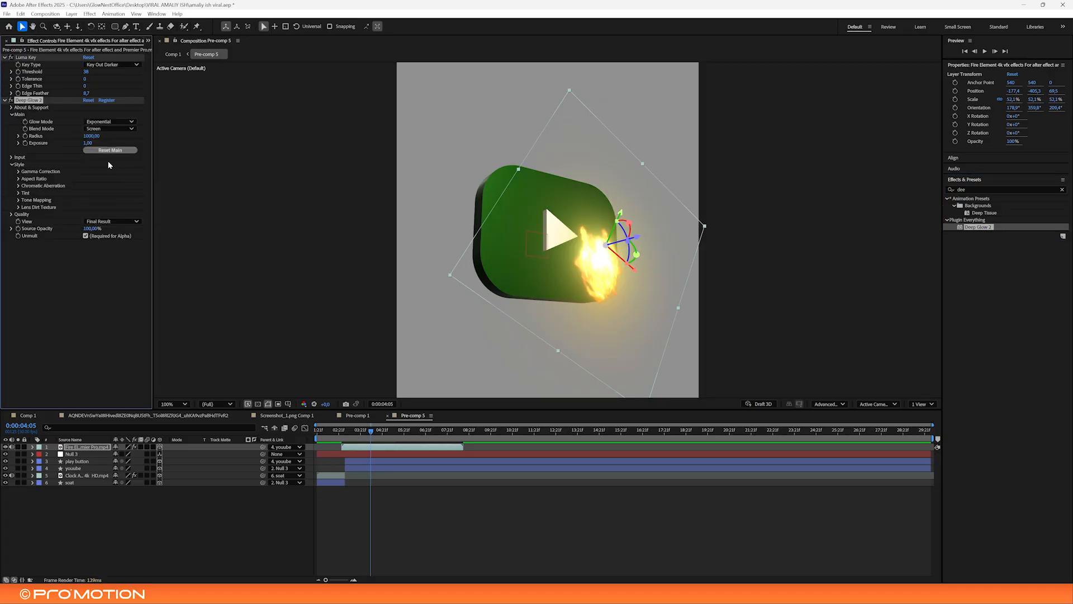
Set the fire's Deep Glow 2 to Radius 280 and Exposure 0.10, and preview the glow
mouse_move(77, 140)
mouse_down()
mouse_move(21, 143)
mouse_move(62, 138)
mouse_up()
key(space)
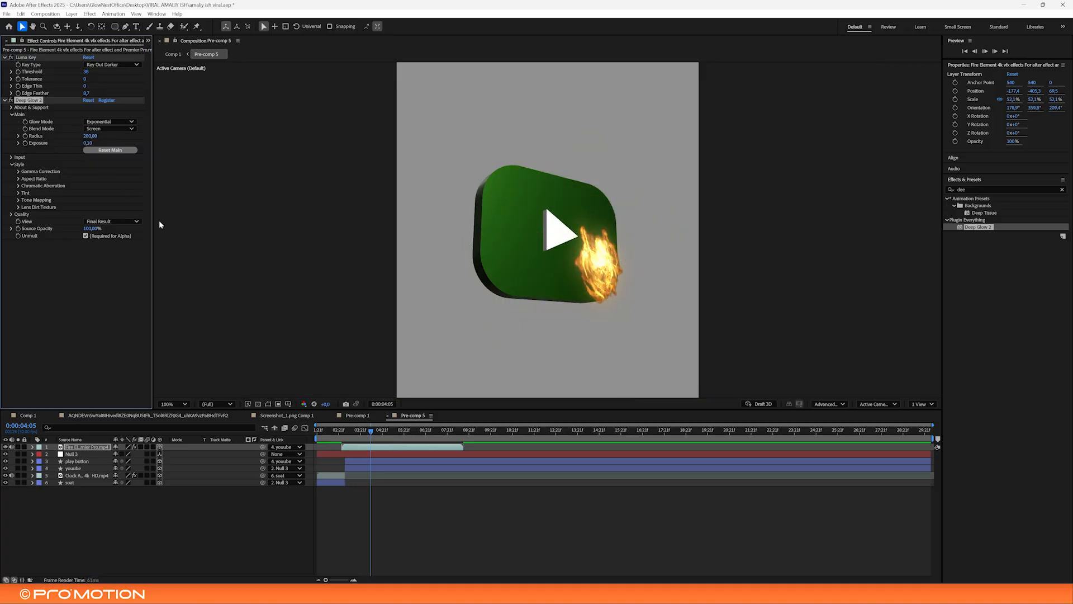
key(space)
key(ctrl+d)
drag(631, 238, 510, 242)
key(ctrl+z)
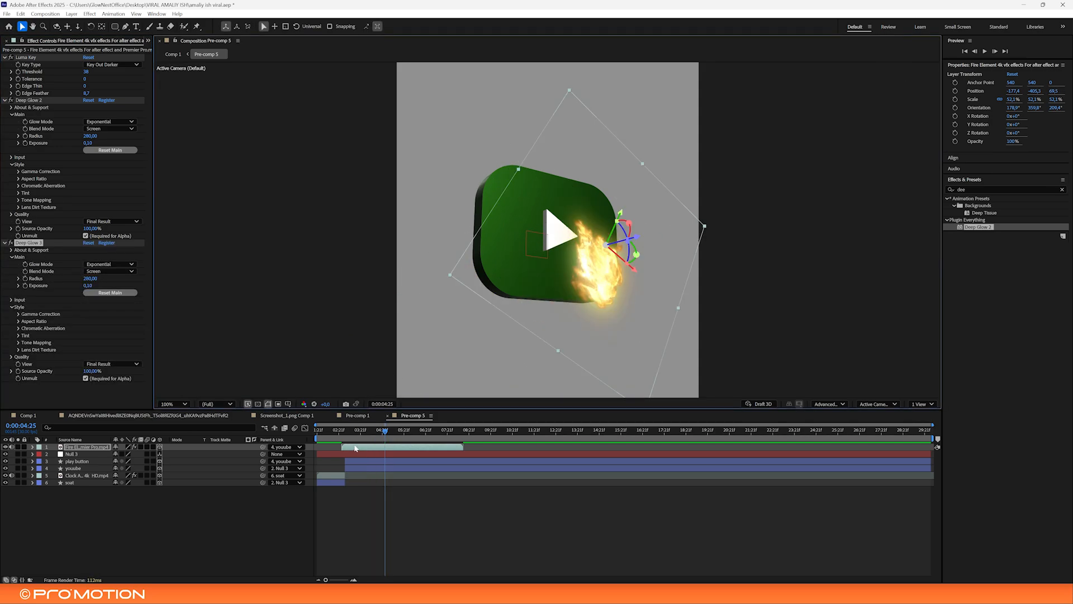
key(ctrl+z)
Duplicate the fire layer and place the copy beside the play button's lower left corner
key(ctrl+d)
drag(634, 272, 545, 195)
drag(542, 159, 510, 285)
Preview both fires and move the duplicate up to the play button's upper left corner, at about 78, -599.4, -96
click(346, 430)
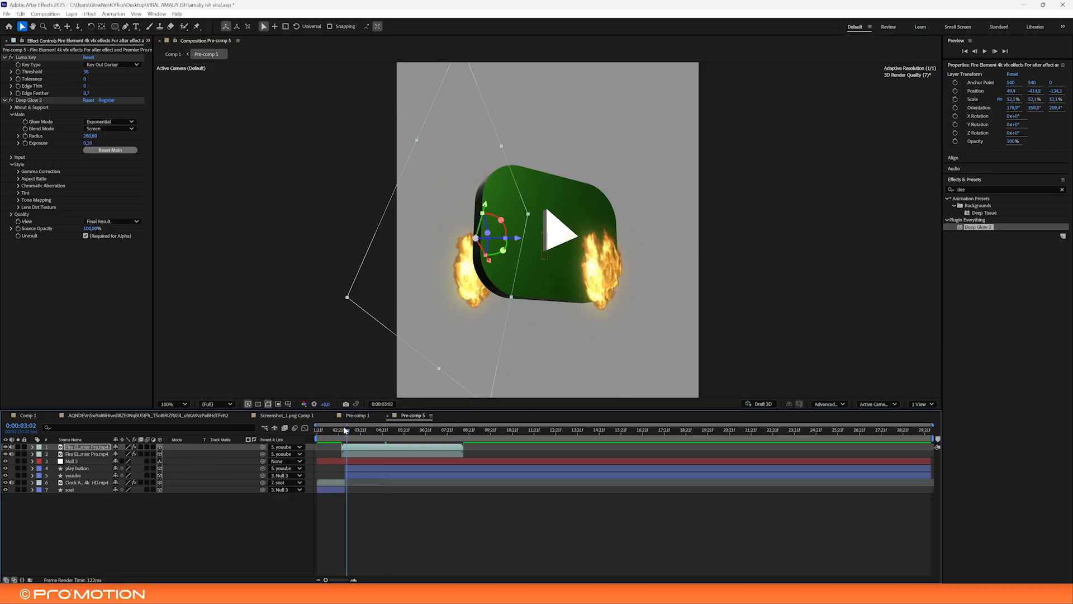
drag(345, 430, 342, 429)
key(space)
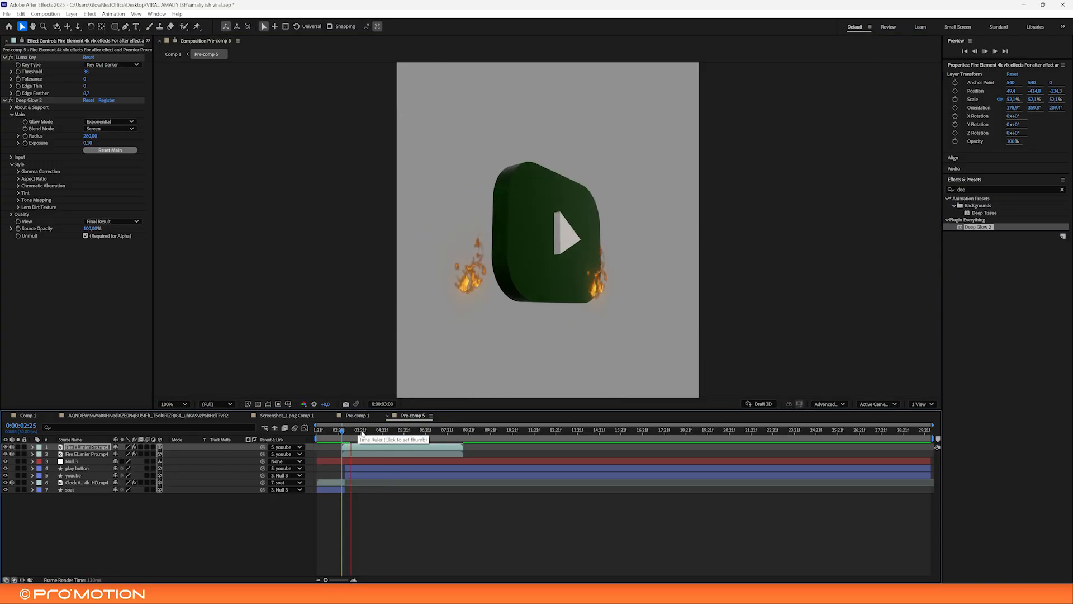
key(space)
drag(475, 287, 474, 207)
key(space)
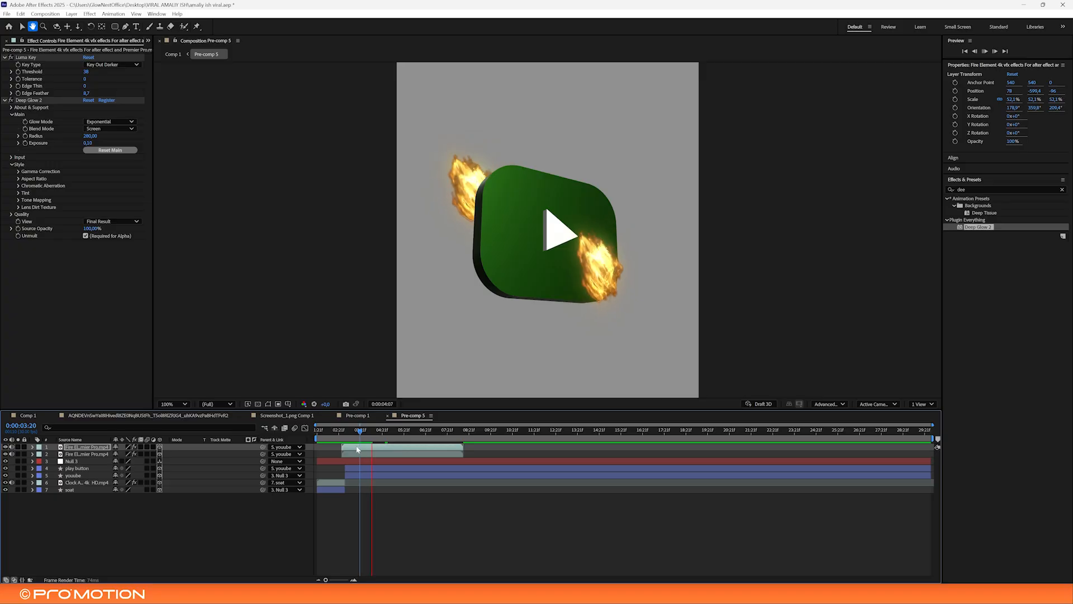
Shift the duplicate fire clip to start slightly later than the original and preview the animation in Comp 1
click(336, 432)
drag(357, 447, 370, 450)
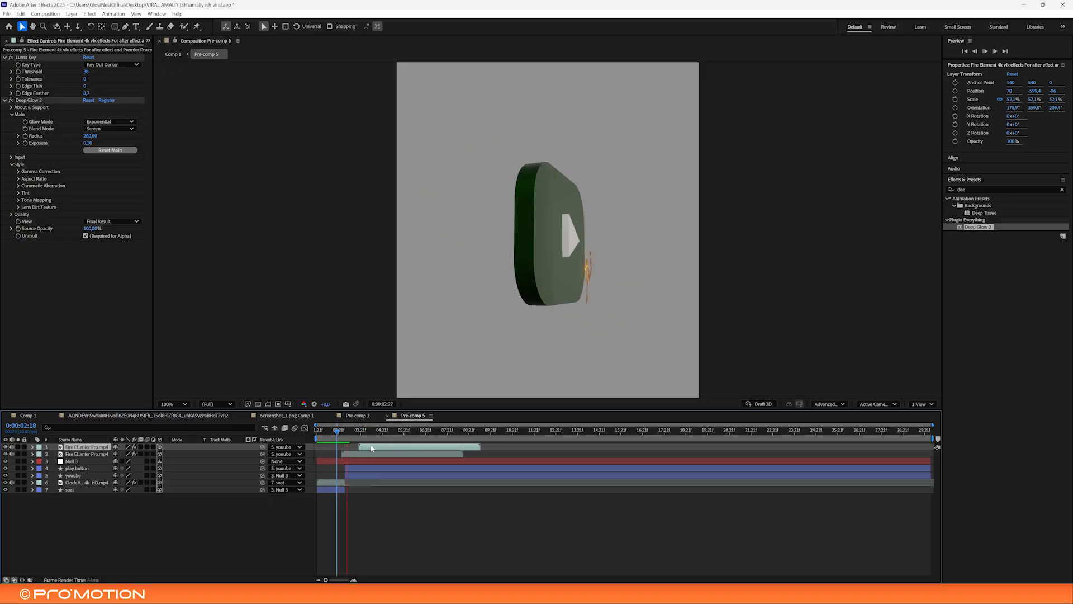
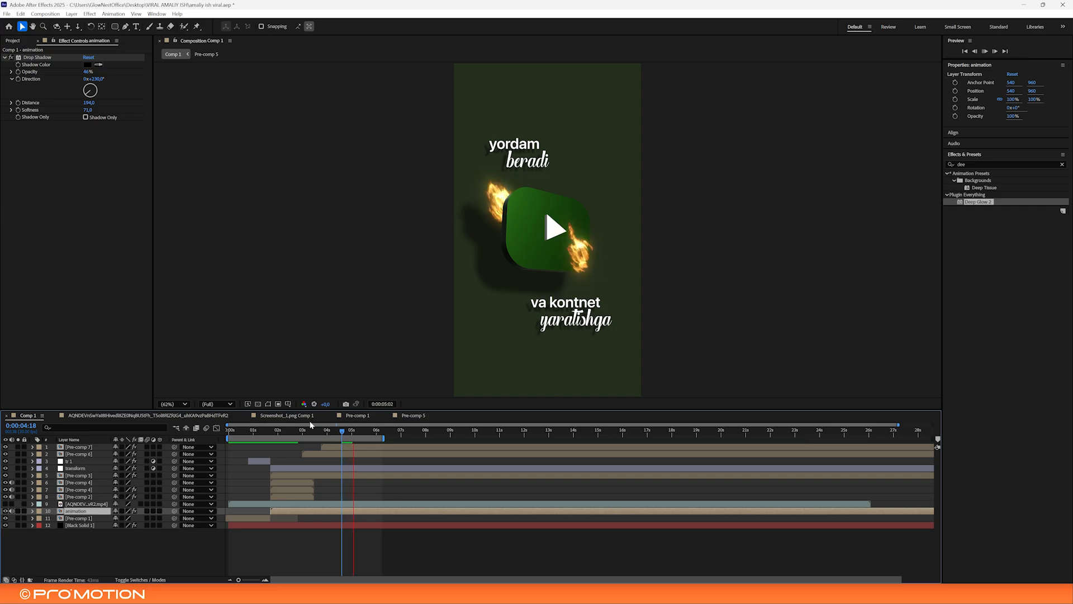
key(space)
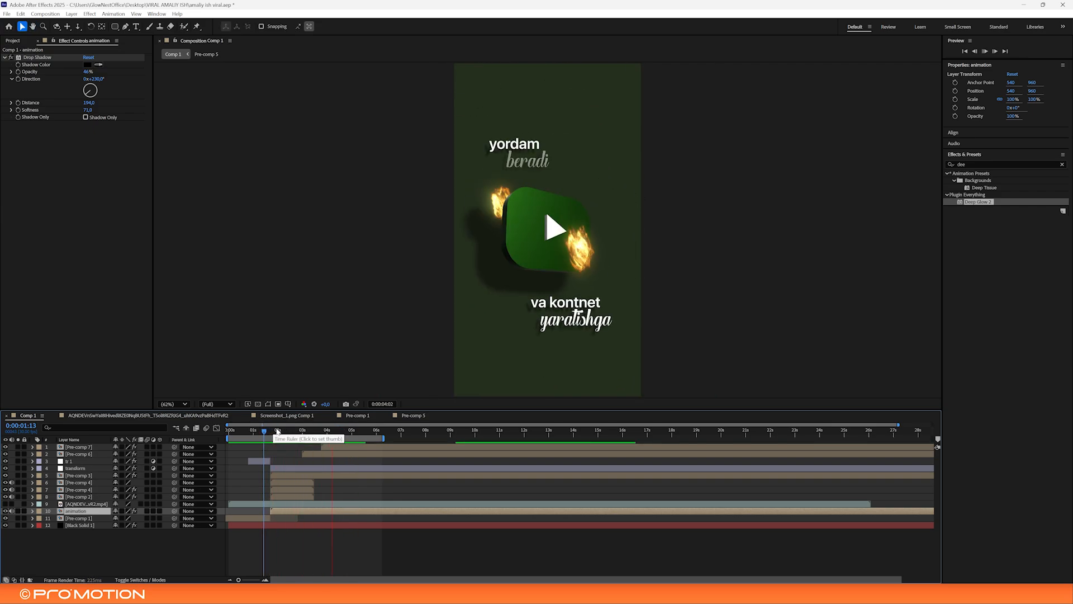
click(408, 415)
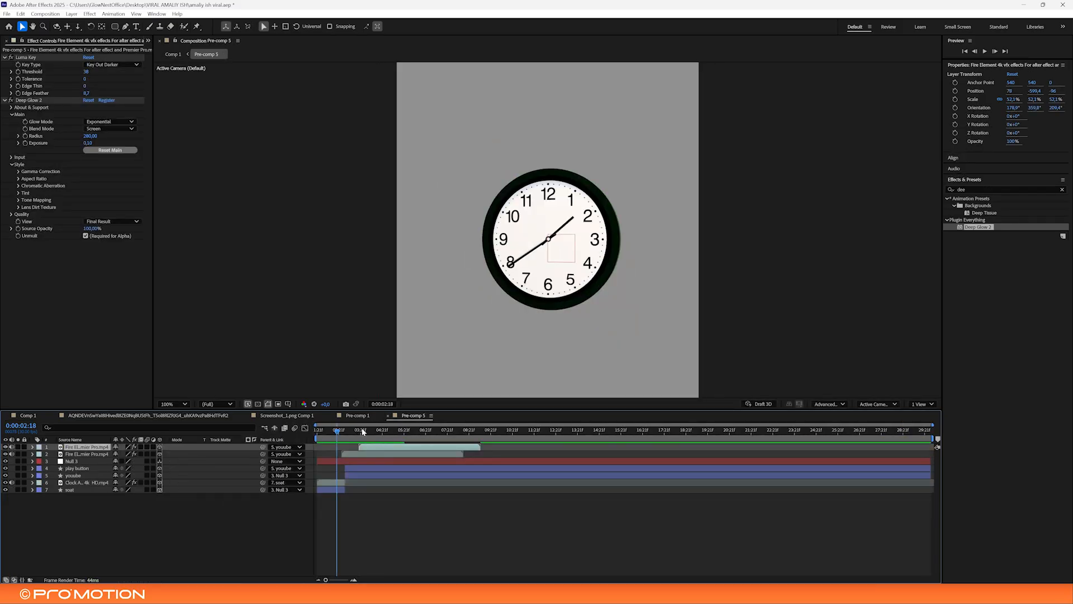
click(40, 414)
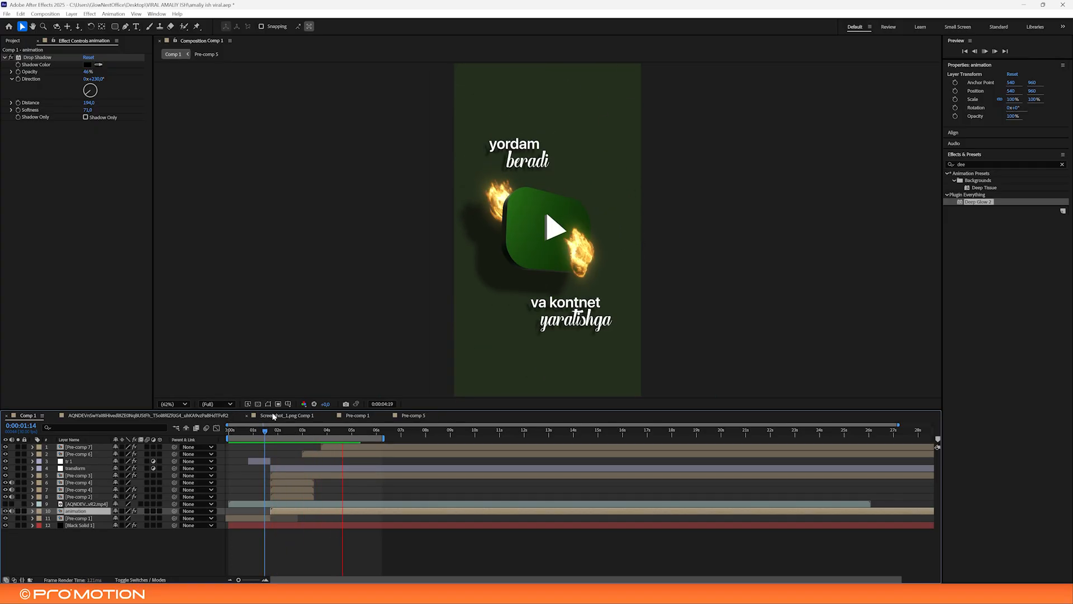
key(space)
Add the light4 GIF to Pre-comp 2, import gif.png into the project, and return to Comp 1
click(17, 42)
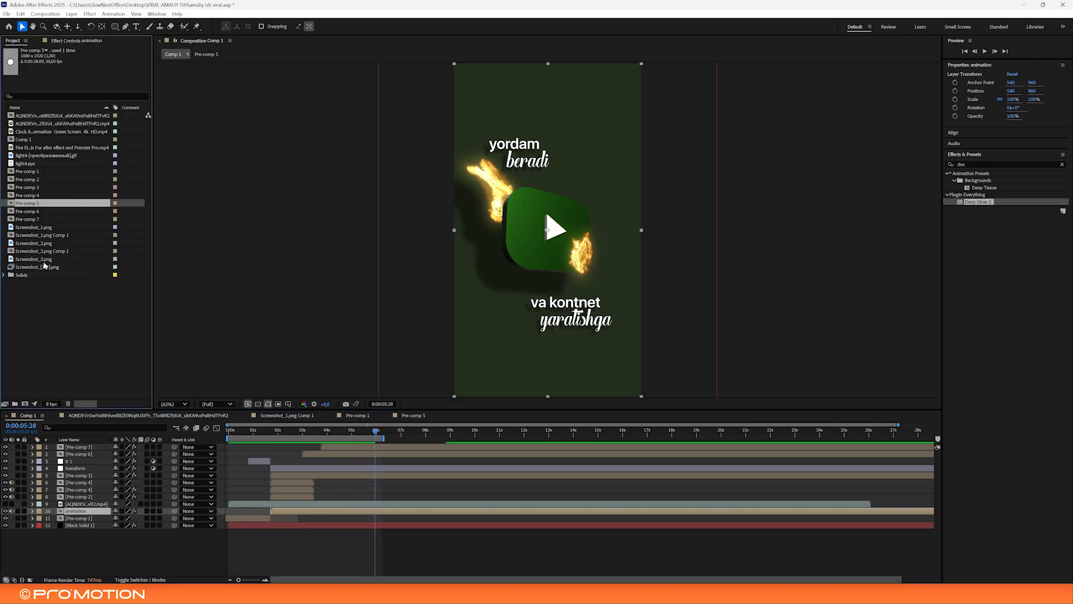
click(44, 156)
drag(40, 158, 34, 179)
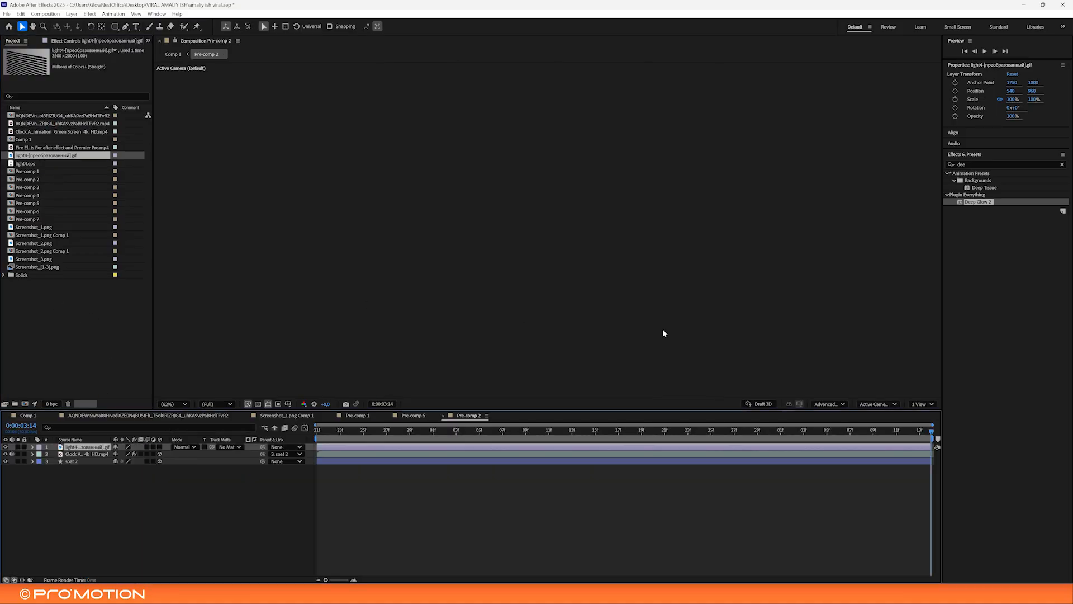
click(504, 505)
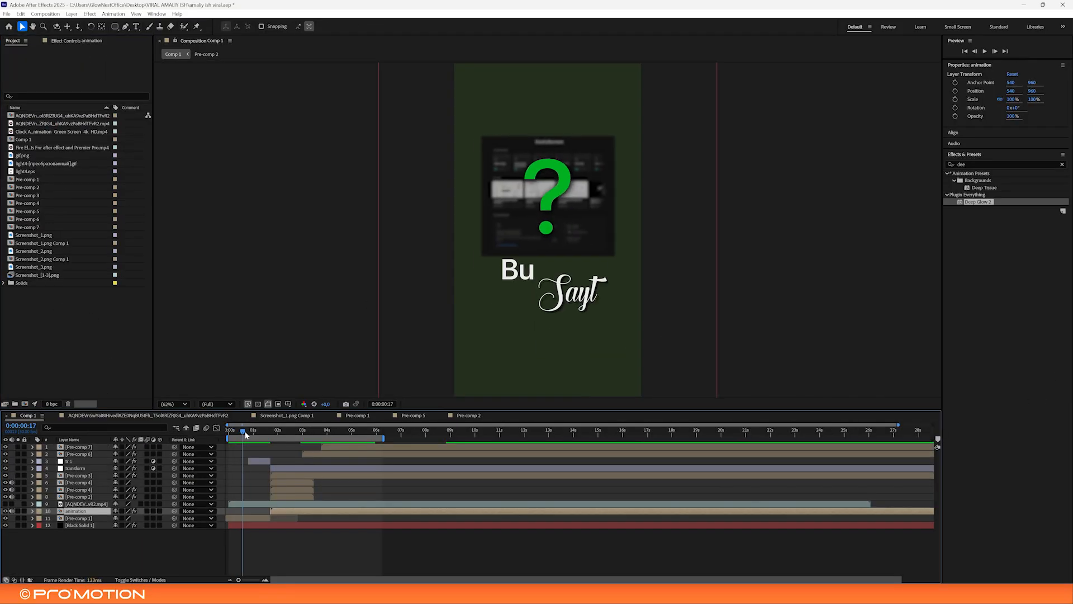
Delete the light4.eps layer from the reference video's composition
drag(244, 434, 259, 436)
click(143, 427)
click(146, 416)
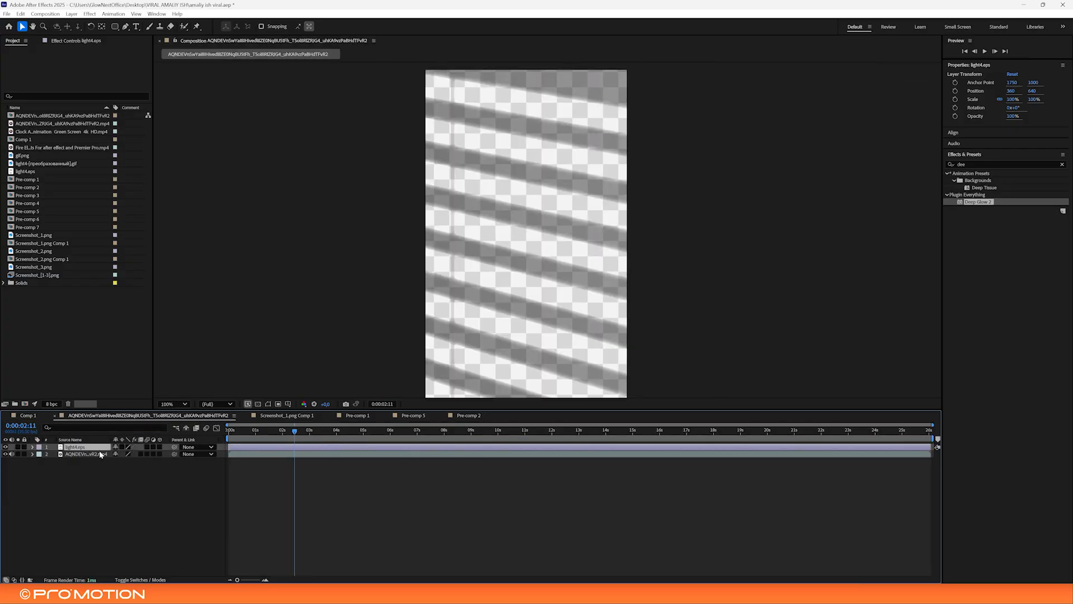
key(Delete)
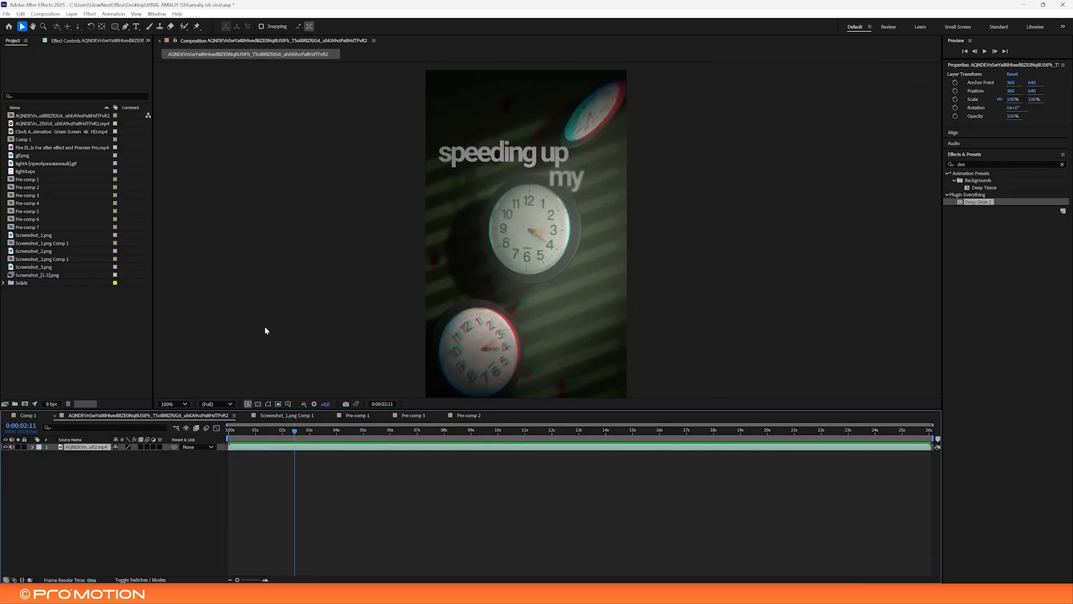
Add gif.png as the top layer of Comp 1 and examine the window-blind shadows in the reference video
click(39, 415)
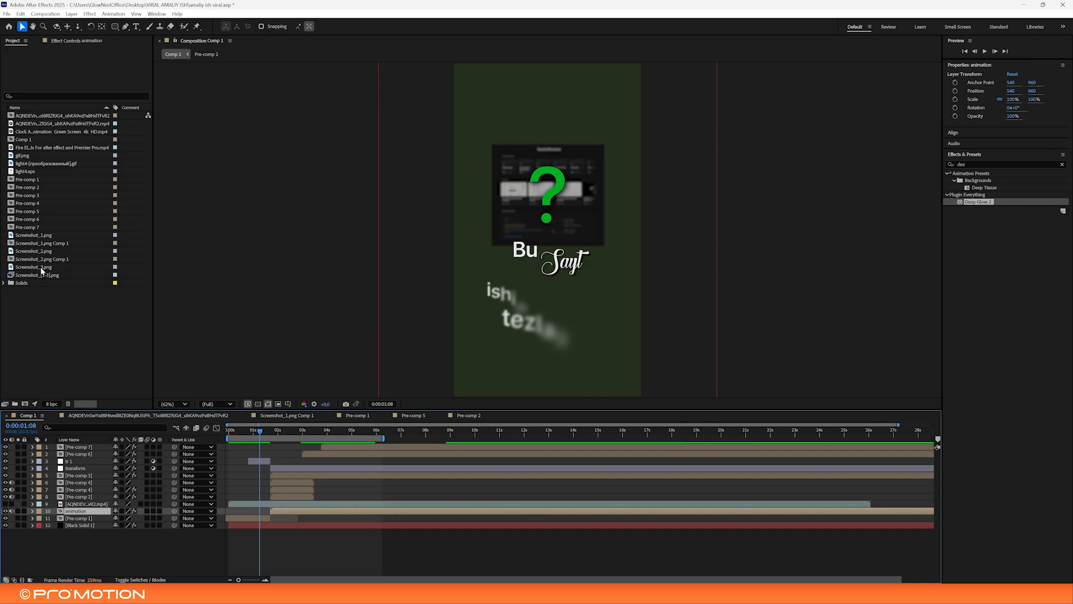
drag(25, 156, 140, 447)
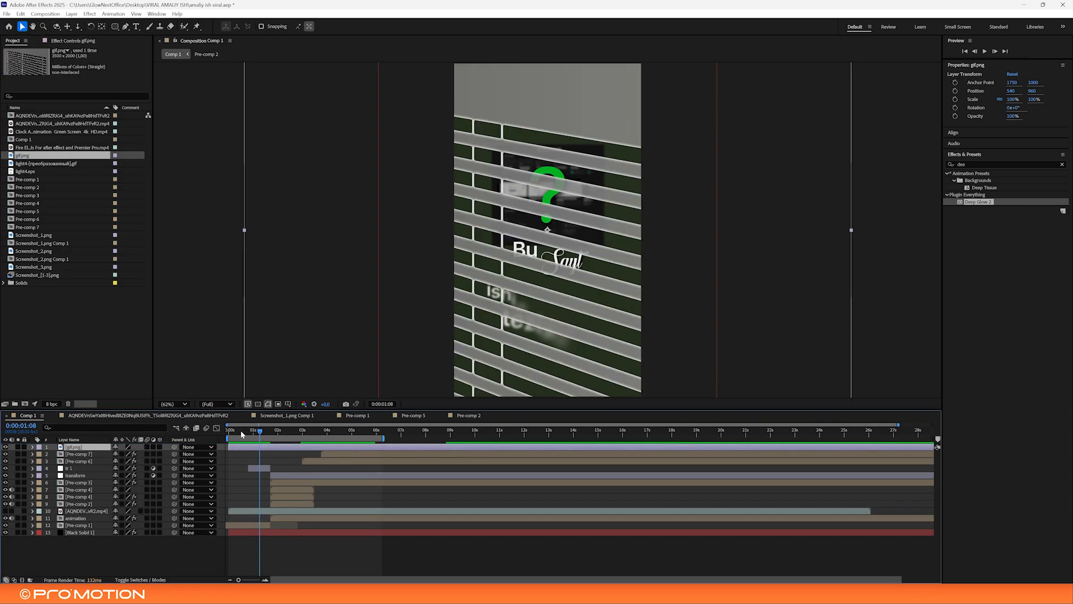
click(147, 417)
drag(228, 439, 307, 439)
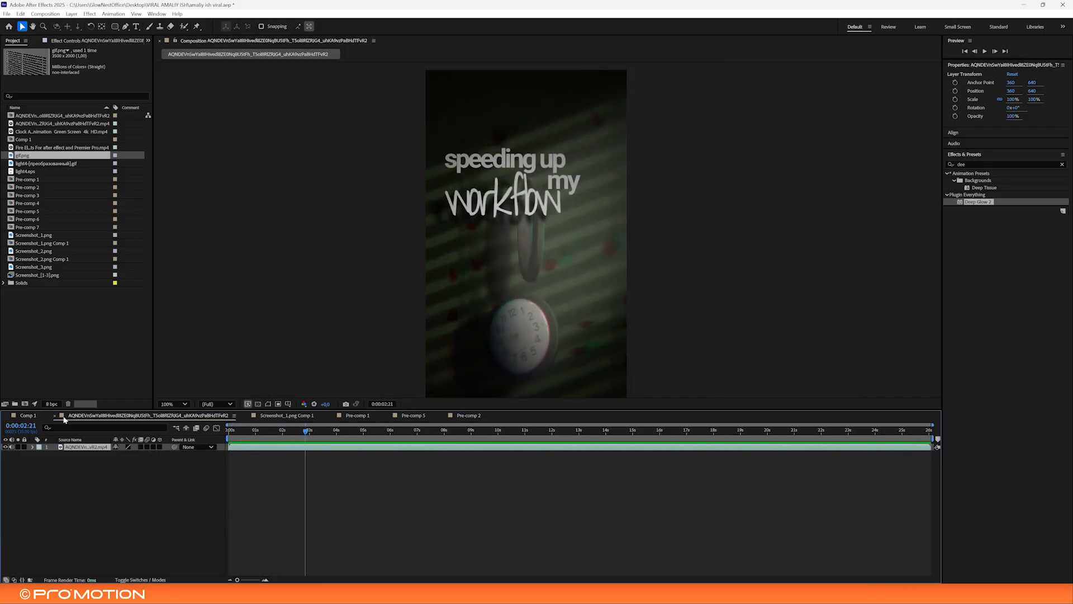
Scale gif.png to about 118.1% in Comp 1 and position it so the blind slats cover the frame
click(42, 419)
click(258, 434)
drag(852, 232, 727, 230)
drag(503, 237, 583, 231)
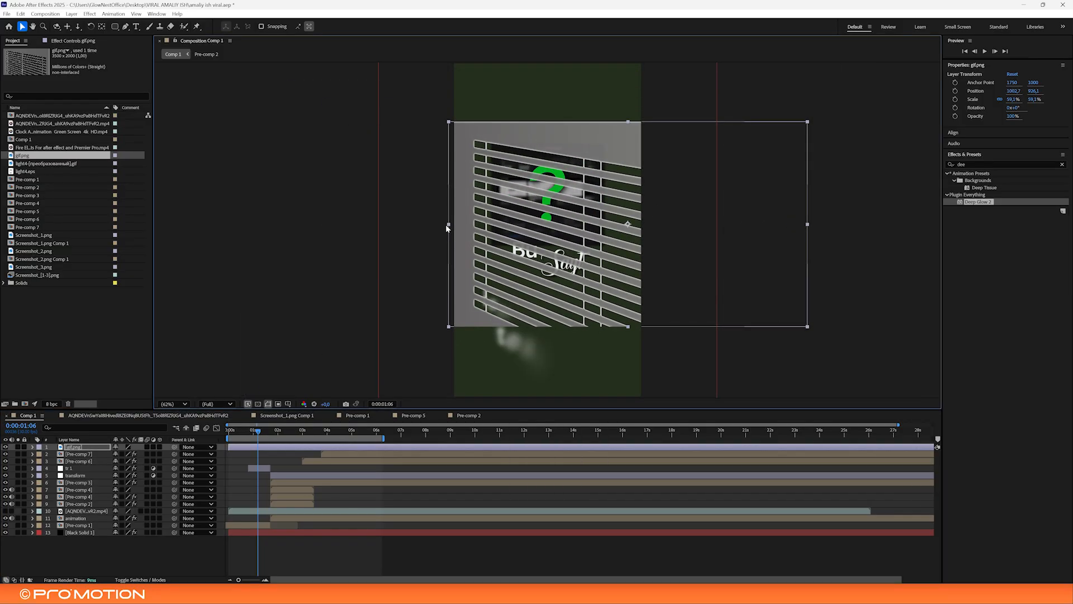
drag(449, 226, 352, 233)
drag(676, 255, 710, 248)
Apply the Fill effect to gif.png and set its color to black
double_click(962, 164)
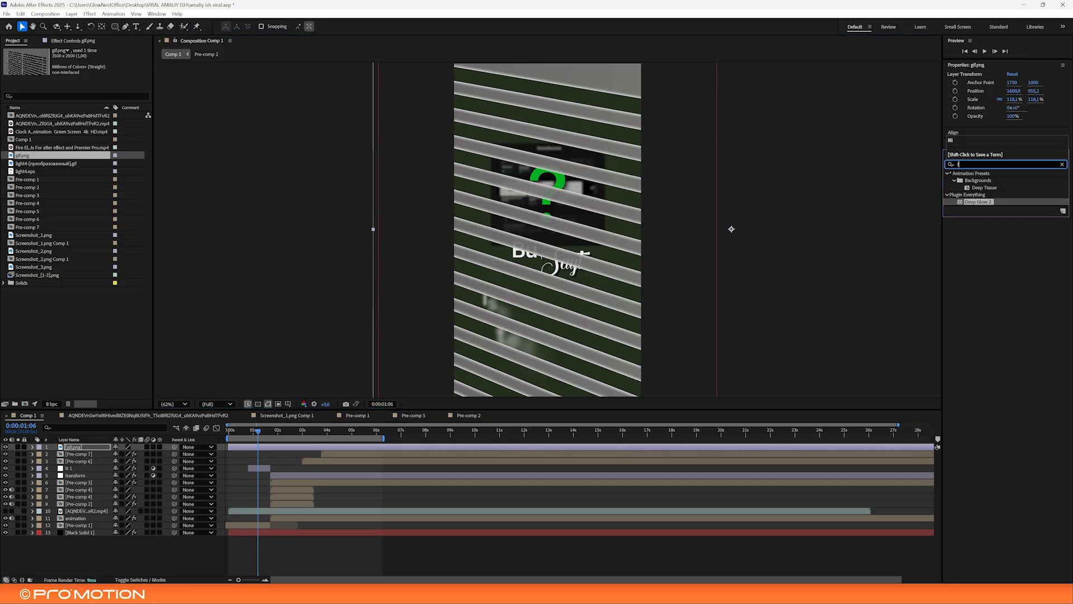
text(fill)
click(977, 223)
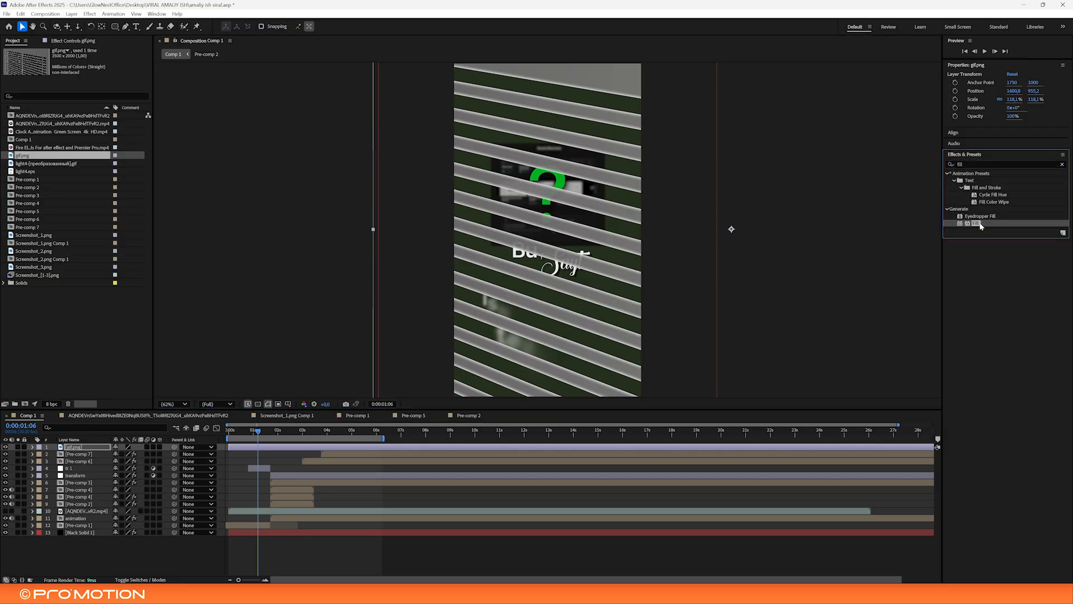
double_click(980, 224)
click(86, 80)
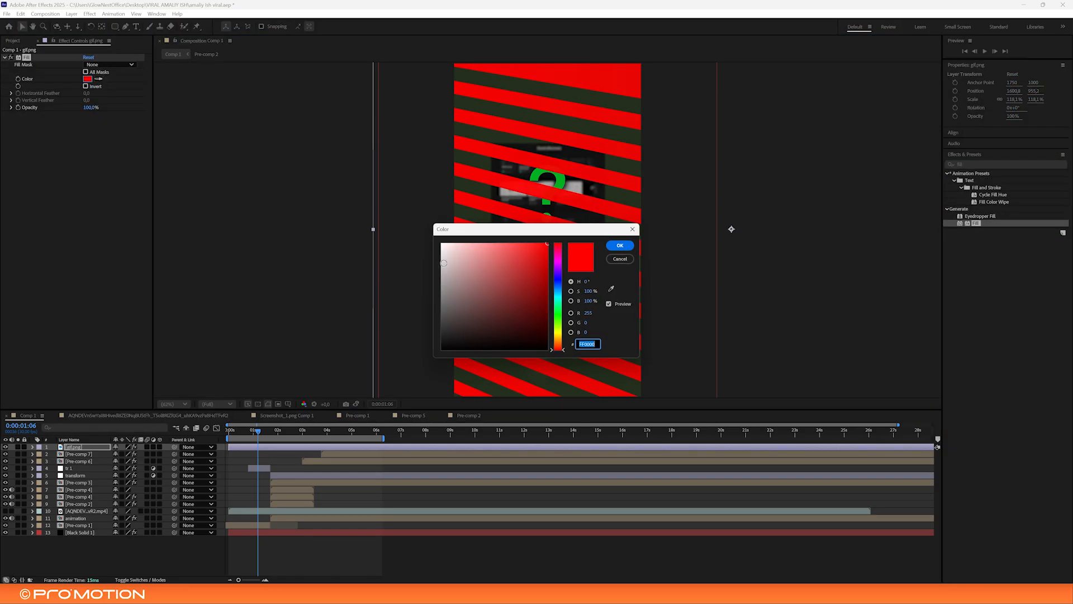
drag(445, 263, 439, 352)
click(628, 246)
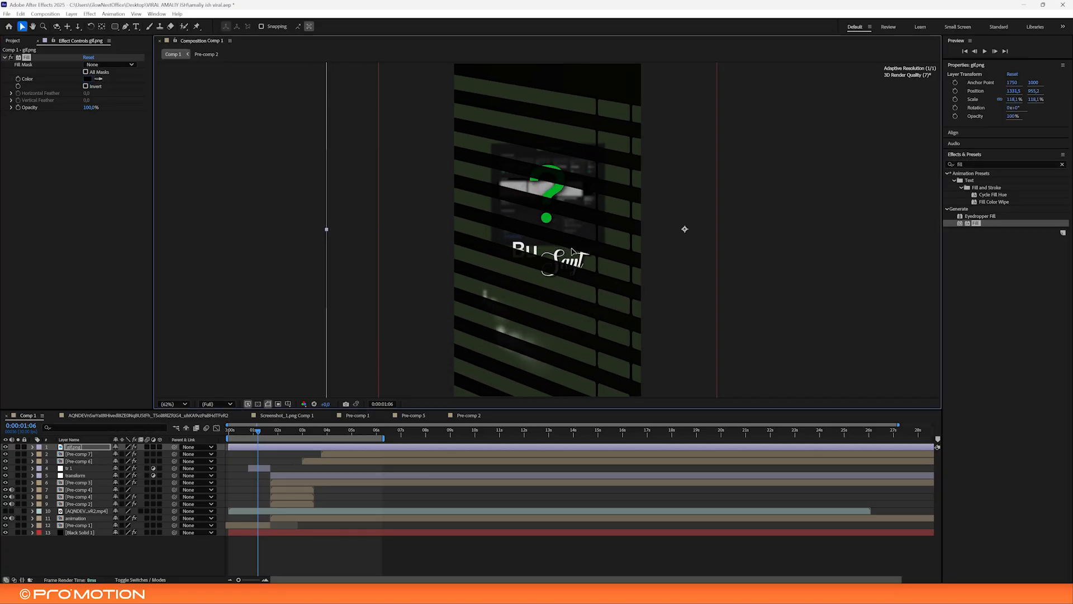
Apply Gaussian Blur with a blurriness of about 74.8 to gif.png and lower the layer's opacity to 41%
click(978, 164)
text(gauss)
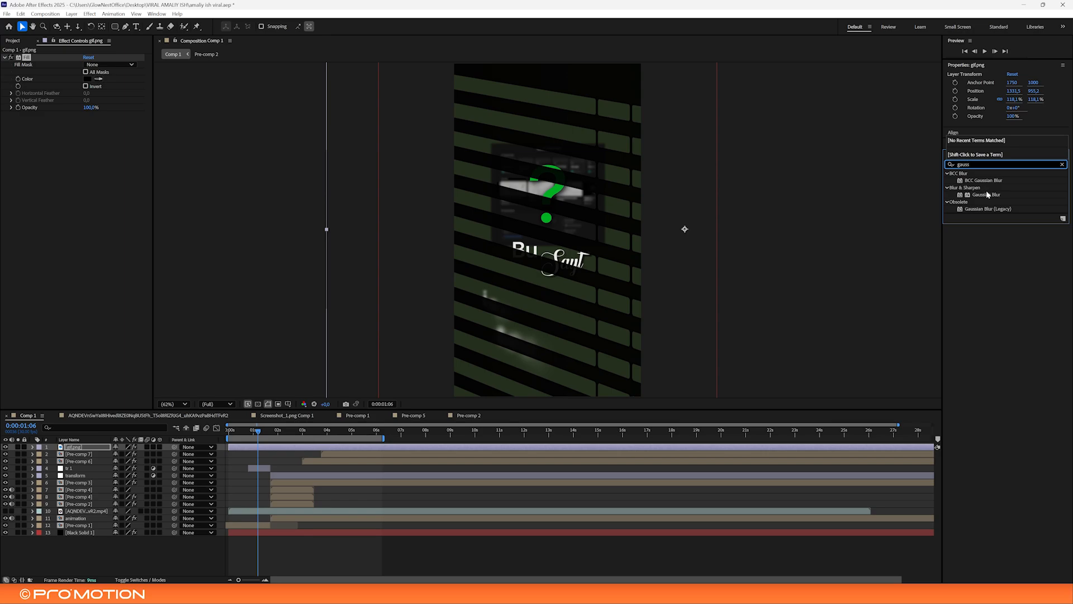
drag(987, 194, 572, 177)
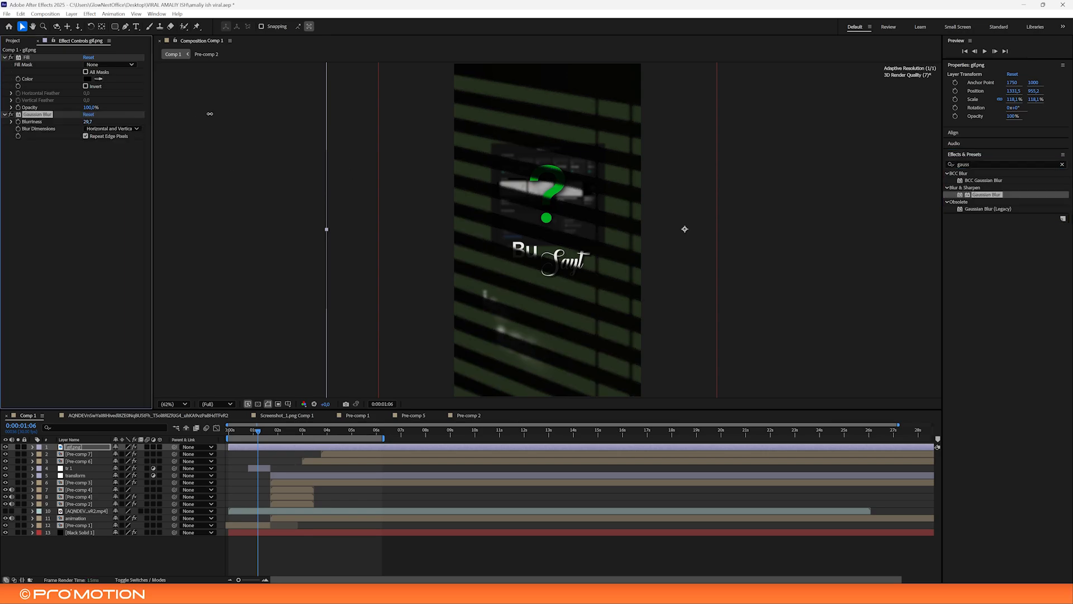
drag(199, 113, 412, 117)
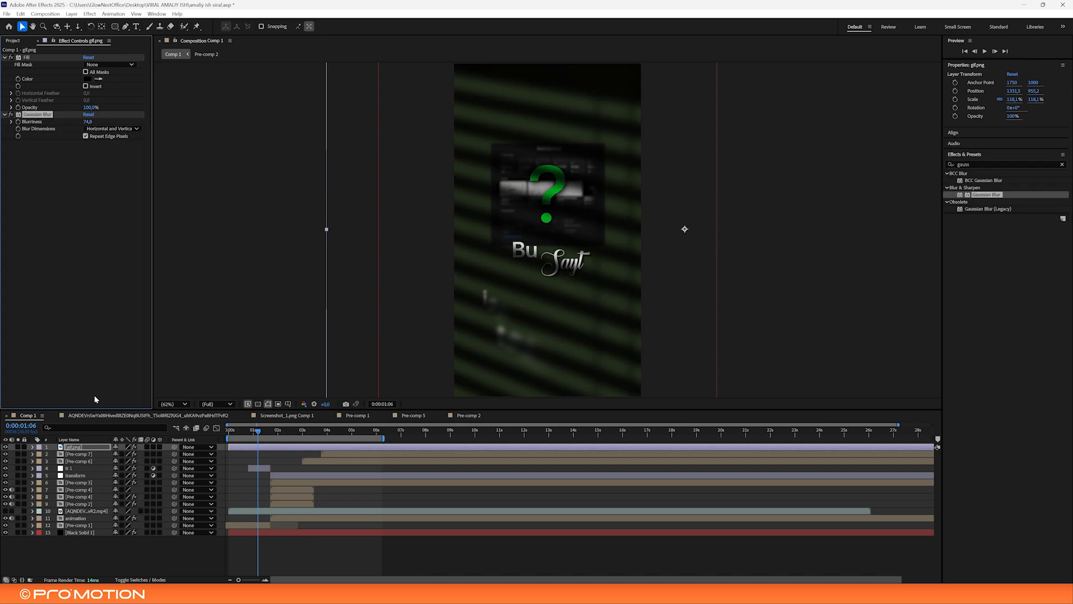
click(80, 450)
key(t)
drag(117, 453, 85, 451)
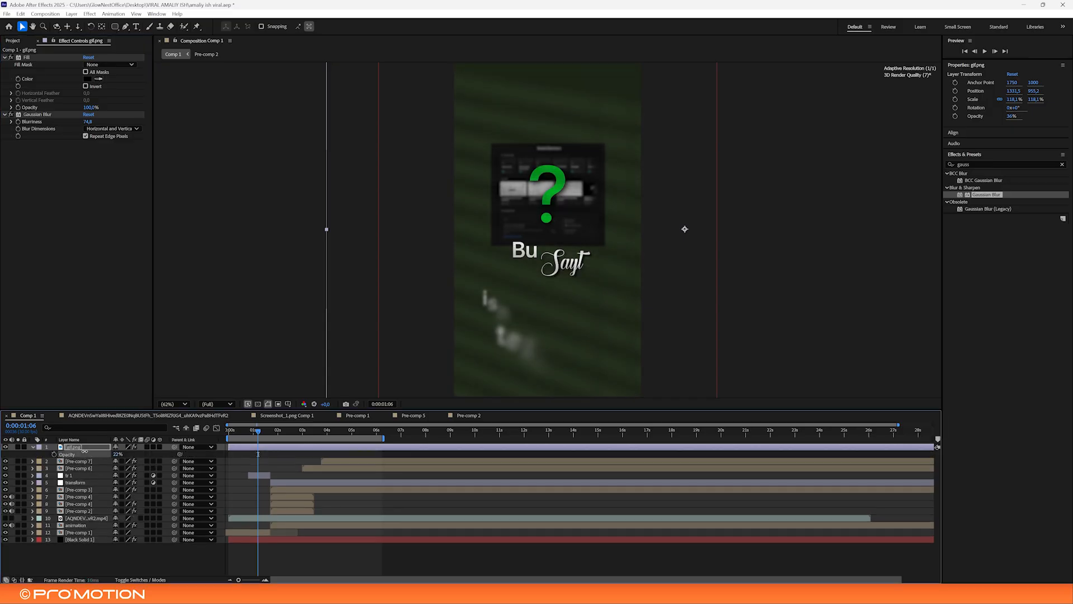
Hide gif.png to find the unblurred blinds' source, delete the light4 GIF layer from Pre-comp 2, and return to Comp 1
drag(258, 434, 295, 430)
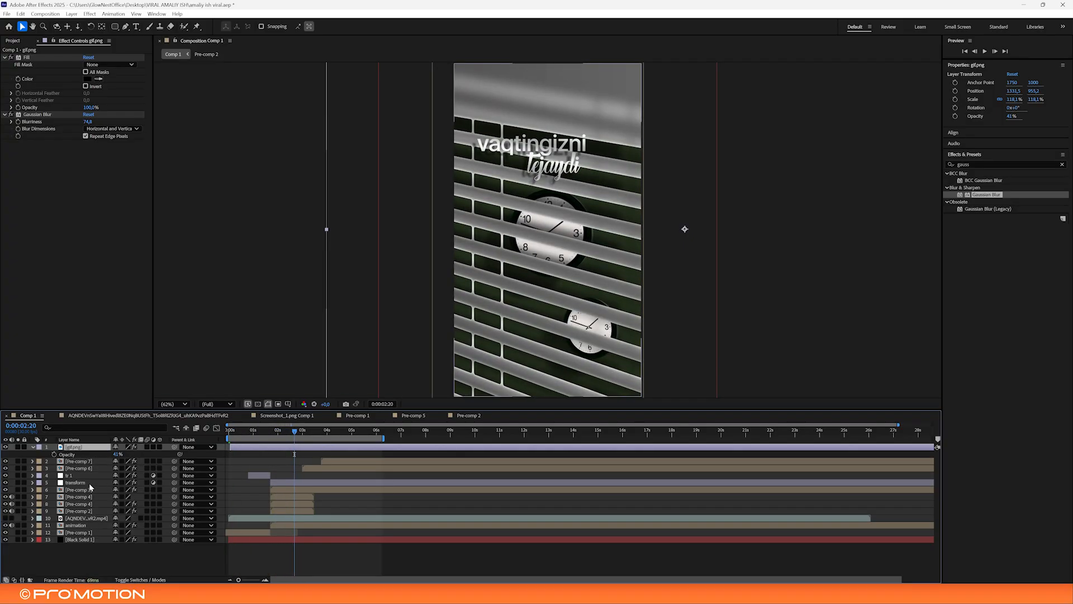
click(6, 447)
click(6, 448)
click(6, 447)
click(77, 462)
click(83, 476)
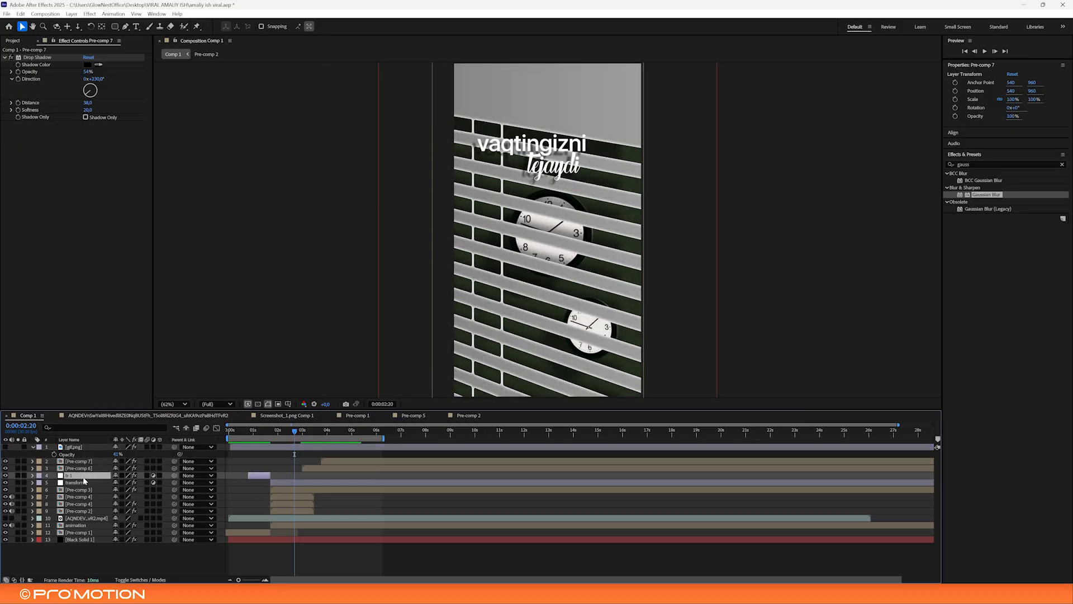
click(467, 416)
click(357, 447)
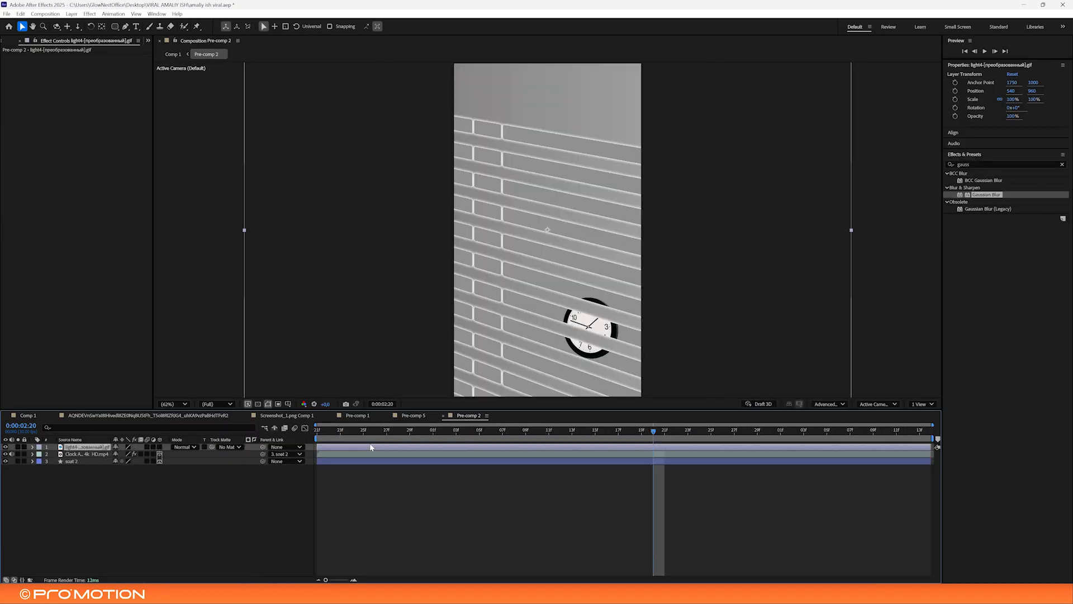
key(Delete)
click(27, 416)
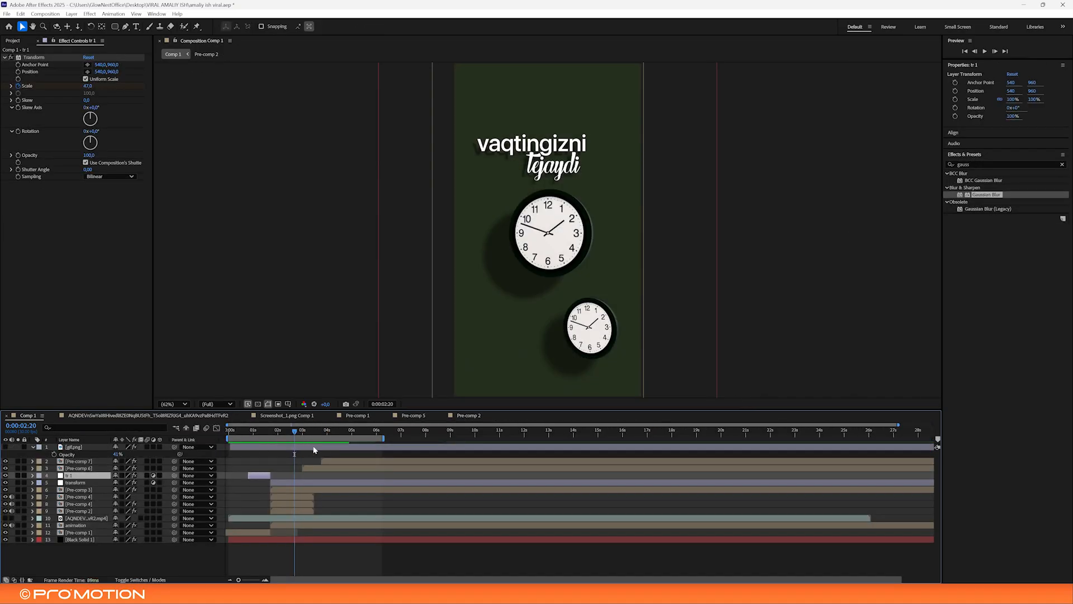
Make gif.png visible again and move it directly below the transform layer in Comp 1
click(282, 430)
key(F2)
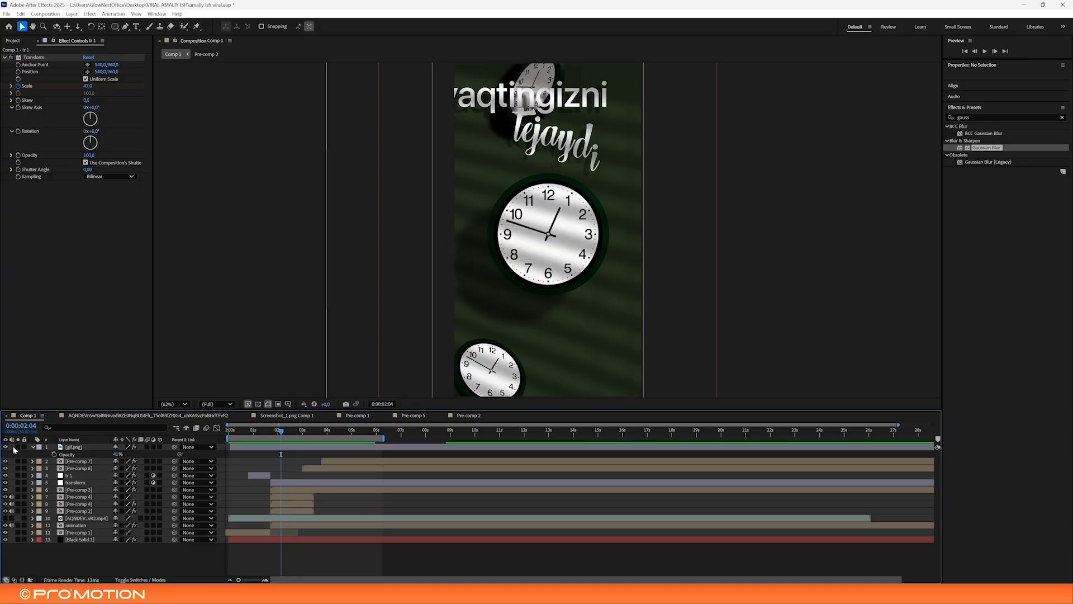
key(space)
drag(279, 433, 297, 438)
drag(73, 447, 91, 488)
Trim the start of gif.png to 0:00:01:21 and play back the shadow overlay
click(272, 431)
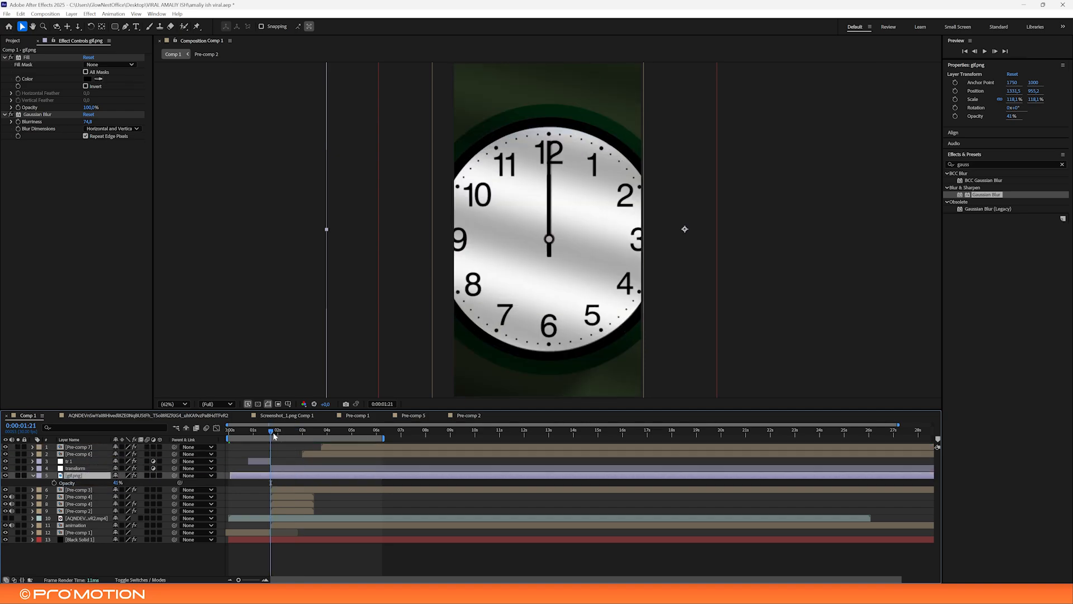
key(space)
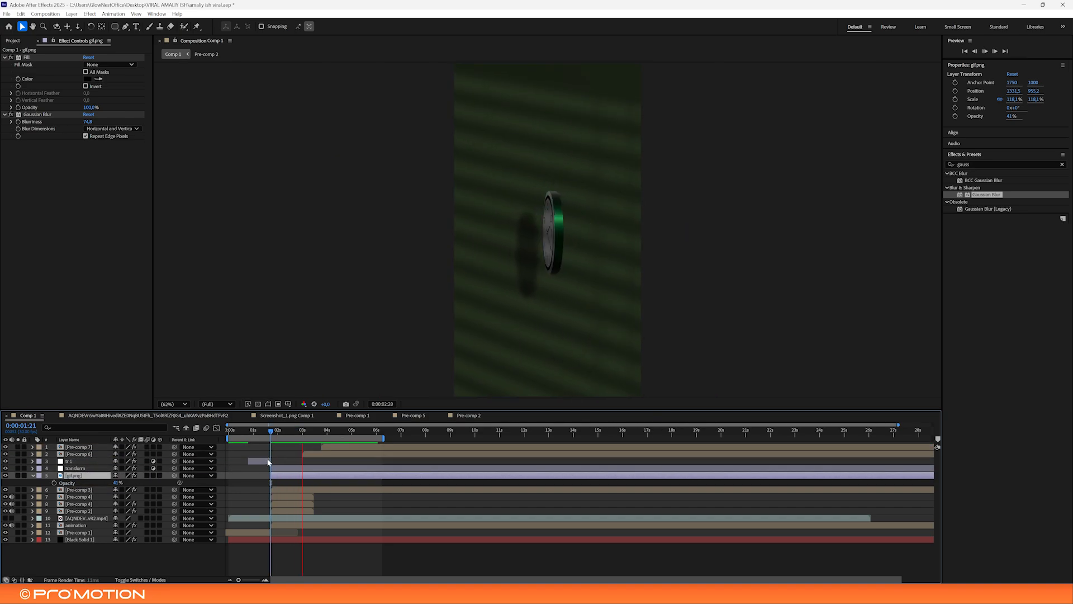
key(space)
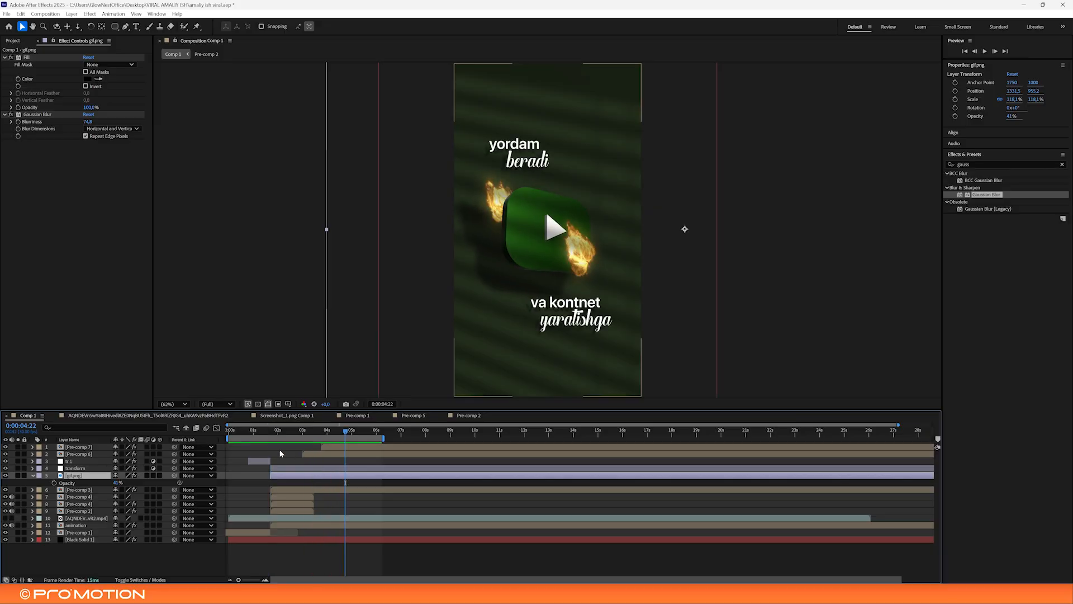
Compare the timing of the window-blind shadows in the reference video with Comp 1
key(space)
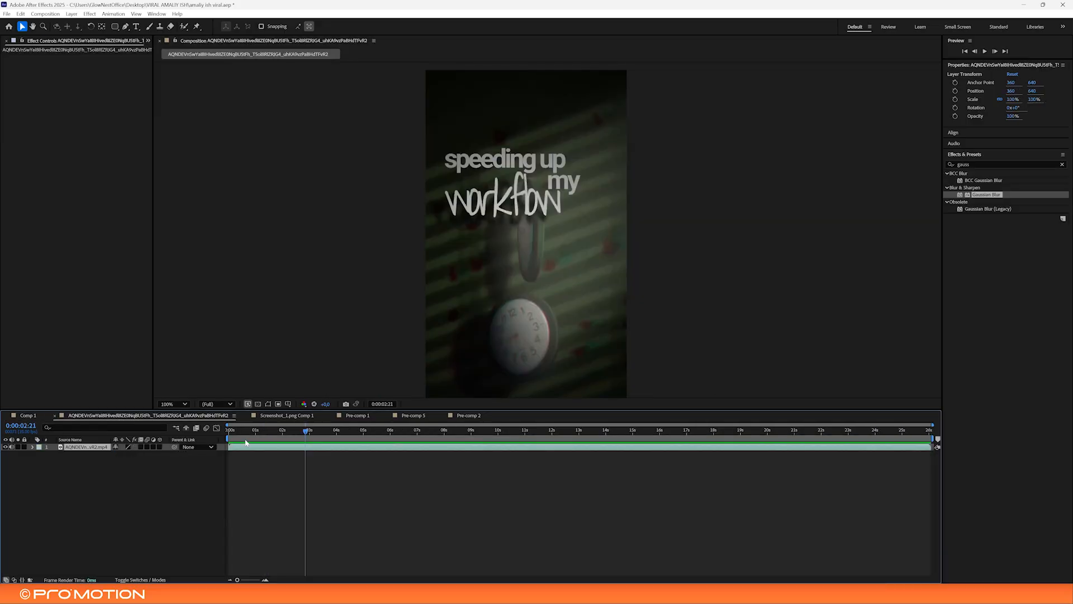
mouse_move(307, 435)
mouse_down()
mouse_move(263, 431)
mouse_move(339, 431)
mouse_move(297, 434)
mouse_up()
click(35, 415)
drag(272, 433, 331, 431)
key(ctrl+z)
click(168, 417)
key(space)
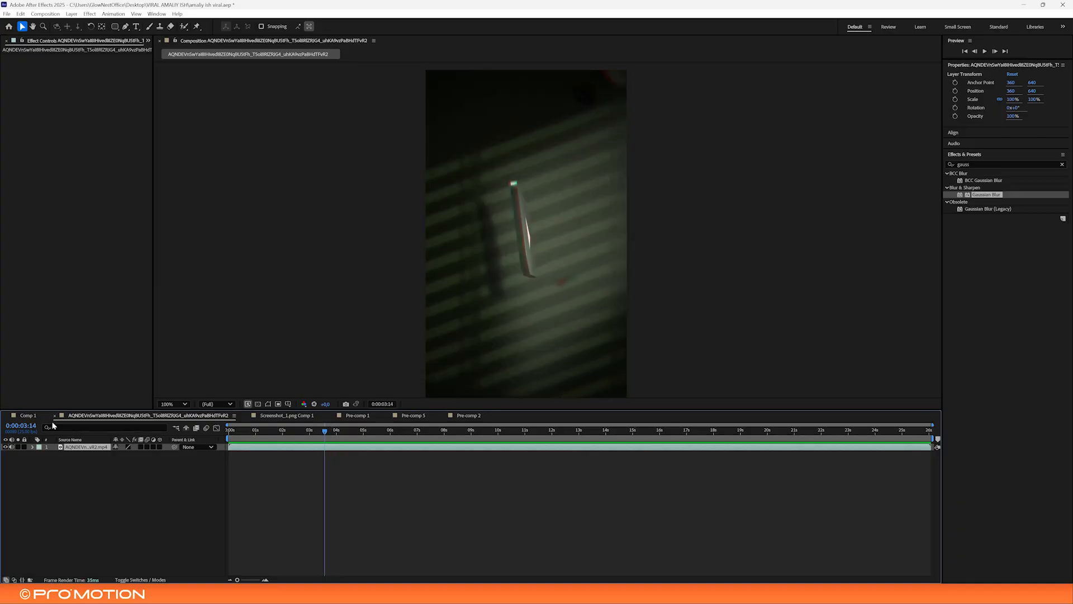
Keyframe gif.png's opacity so the blind shadows fade out from 41% just after the 3-second mark, and preview Comp 1 from the start
click(30, 416)
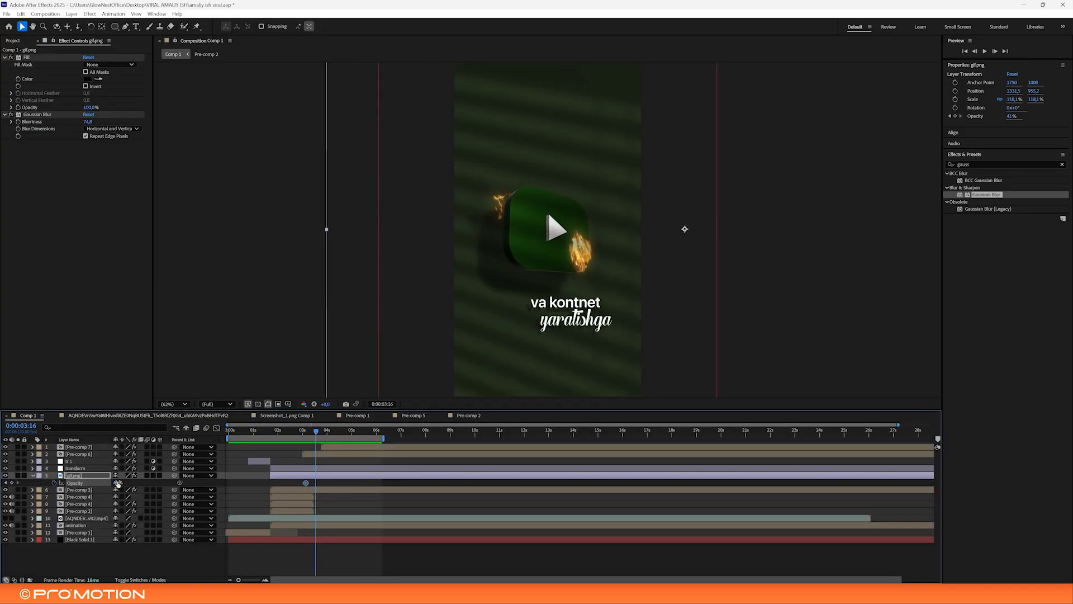
drag(302, 429, 303, 433)
drag(316, 484, 303, 482)
key(space)
click(293, 431)
key(space)
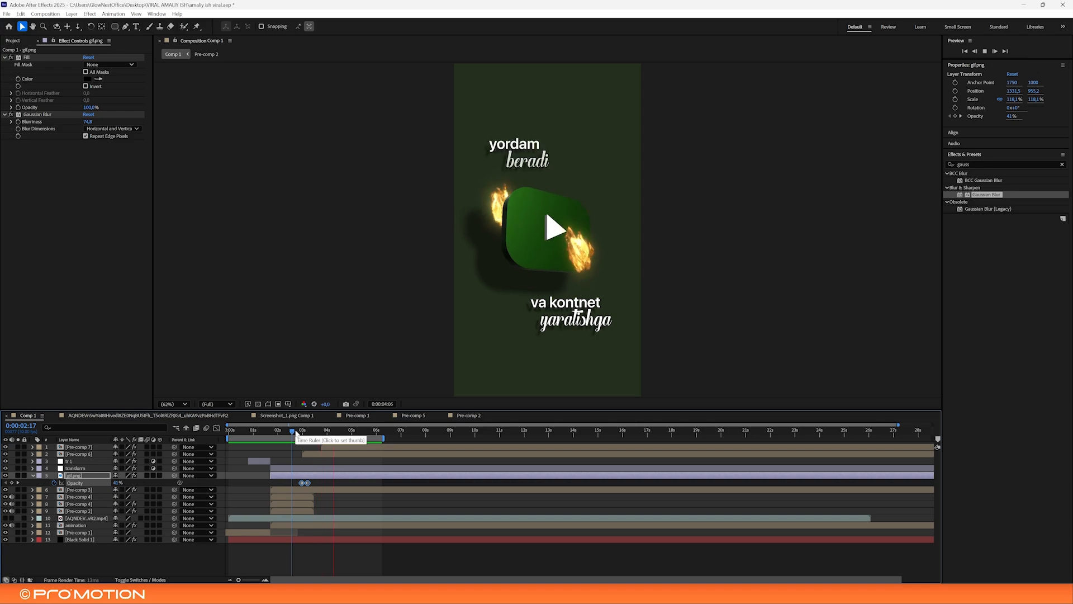
drag(292, 433, 148, 444)
key(space)
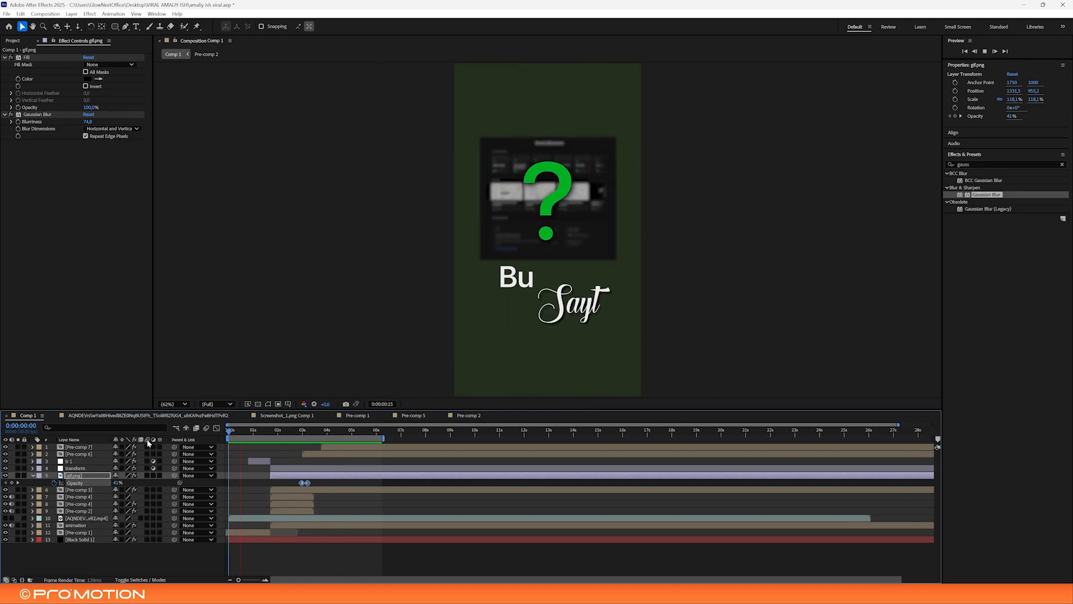
click(316, 534)
key(u)
Add a new adjustment layer at the top of Comp 1 and apply CC Vignette to it
mouse_move(284, 434)
mouse_down()
mouse_move(382, 436)
mouse_move(262, 435)
mouse_up()
key(ctrl+alt+y)
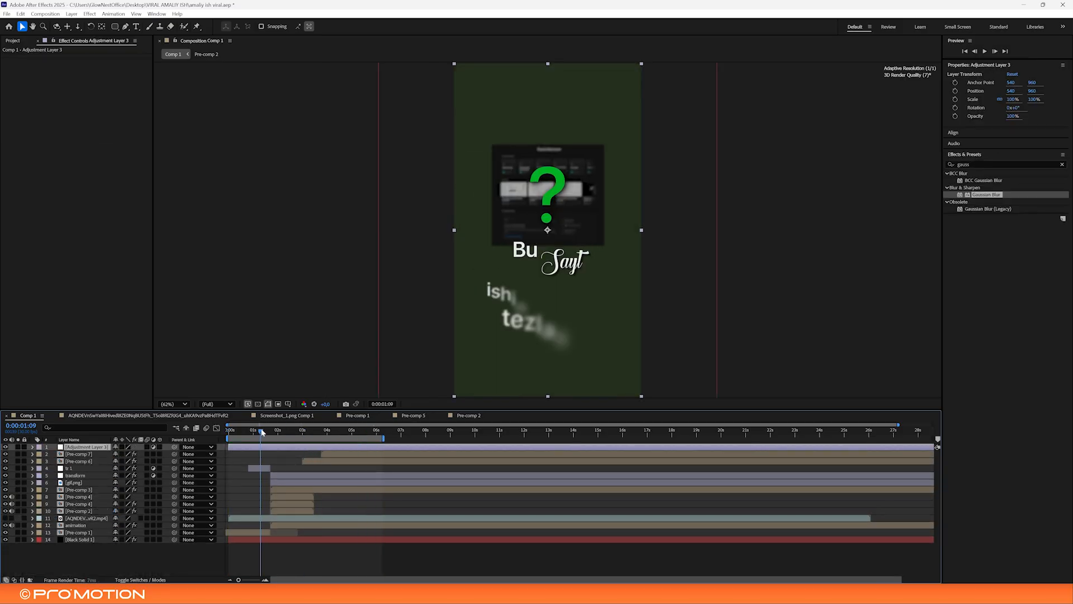
key(ctrl+space)
text(cc v)
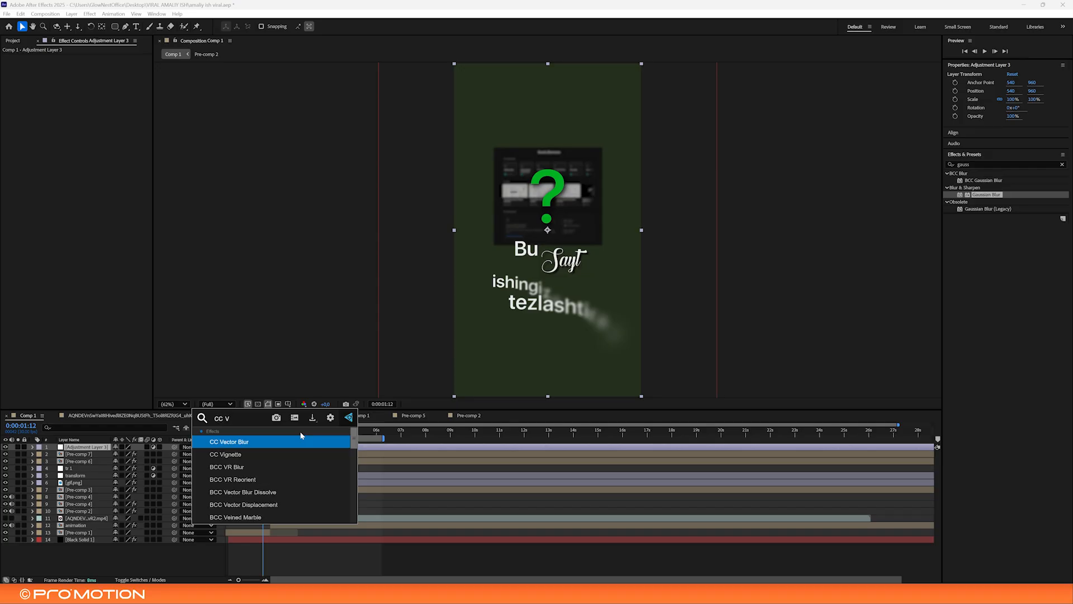
text(ig)
click(290, 447)
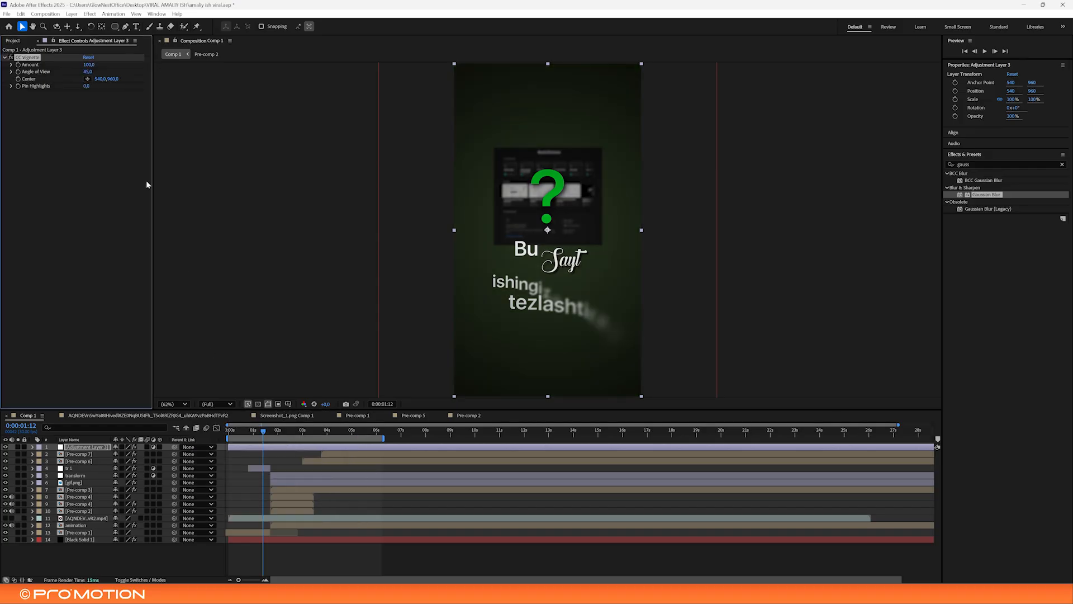
Set the vignette's amount to about 114, angle of view to about 48.5 and pin highlights to 40, checking it in playback
drag(87, 65, 93, 65)
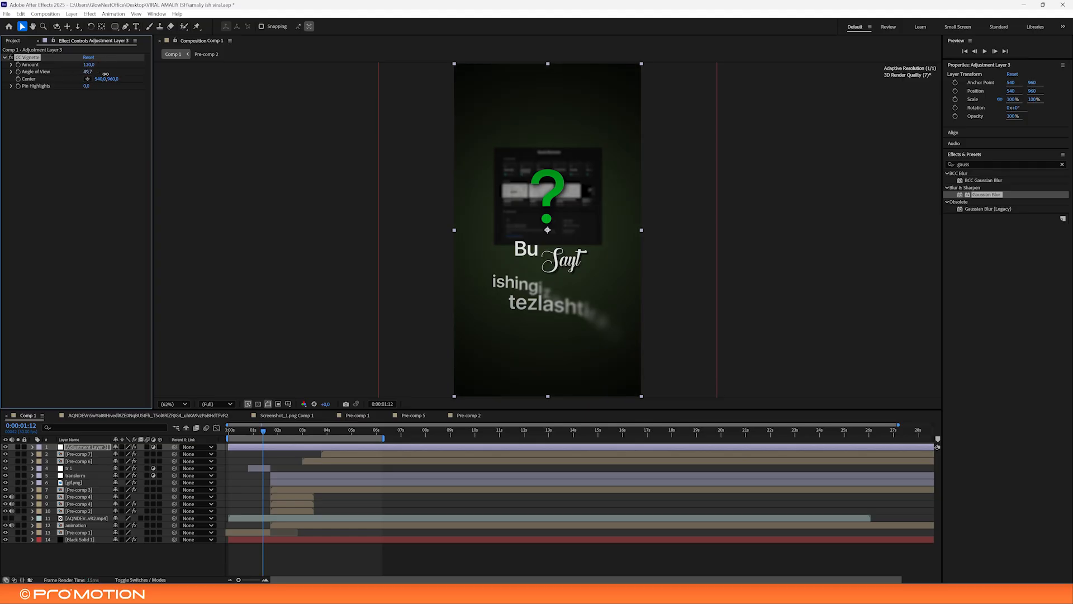
key(space)
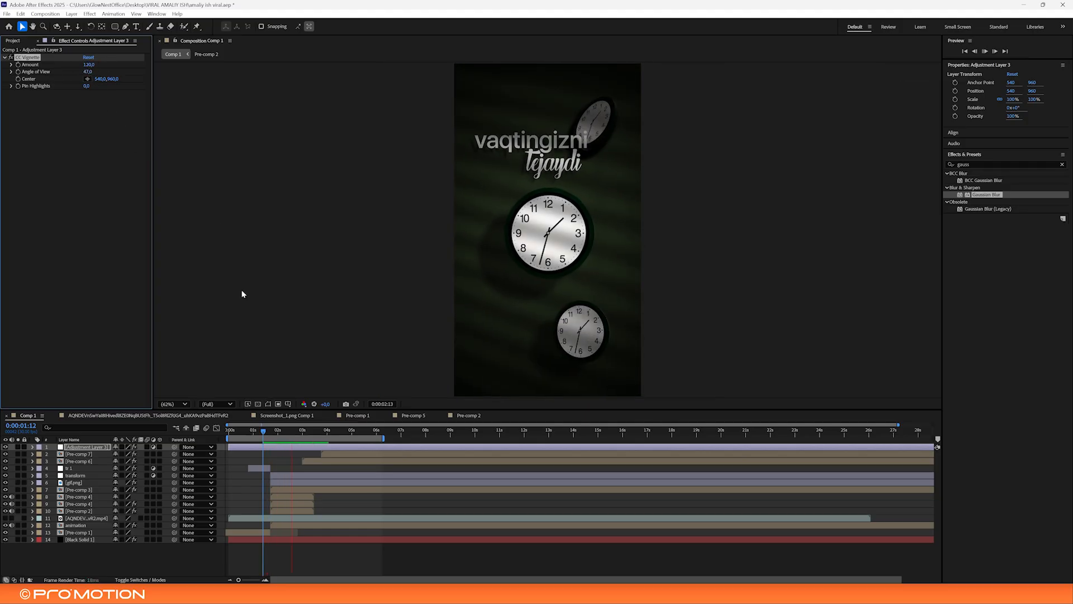
click(297, 430)
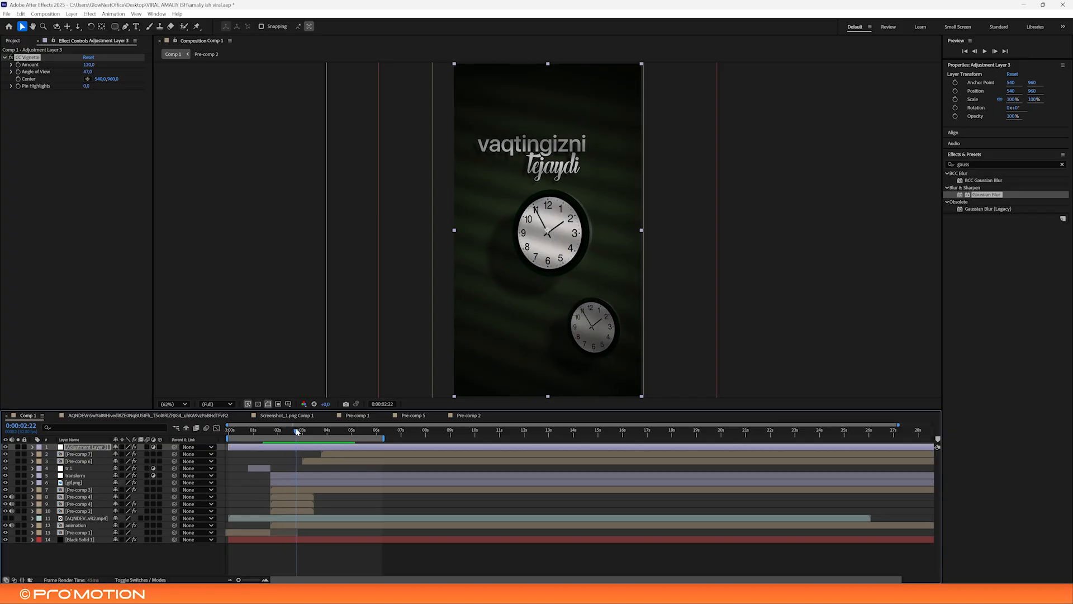
drag(88, 86, 72, 63)
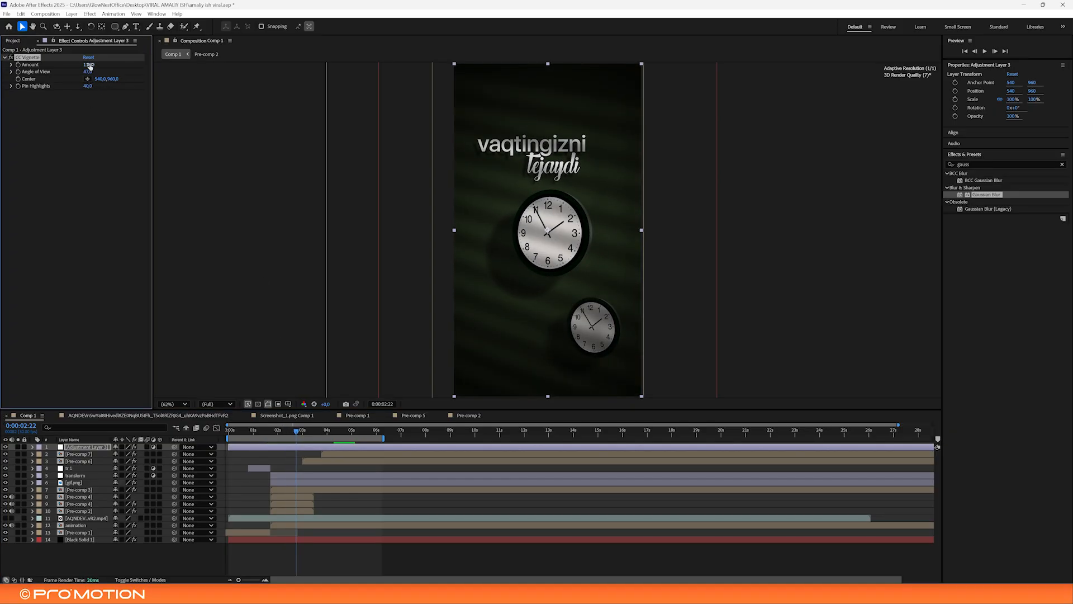
key(space)
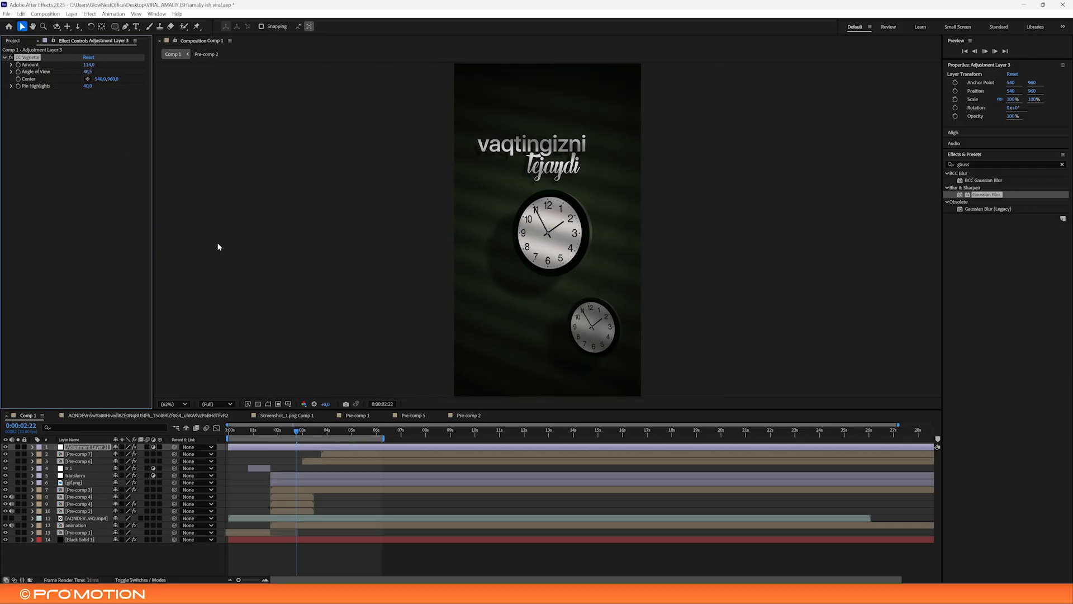
click(223, 430)
drag(223, 432, 213, 432)
key(space)
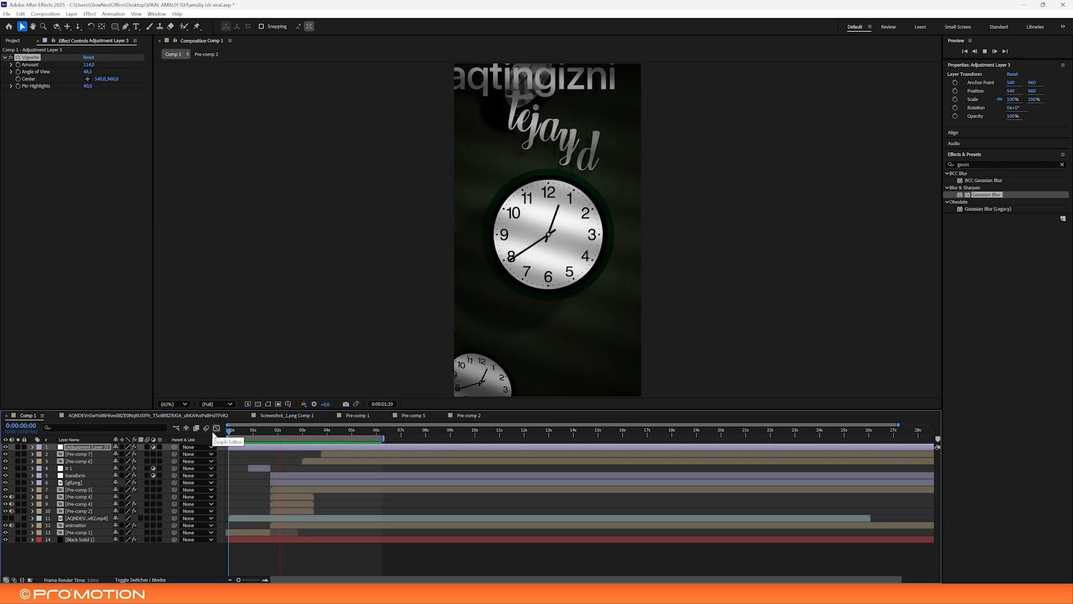
click(236, 431)
drag(235, 430, 207, 443)
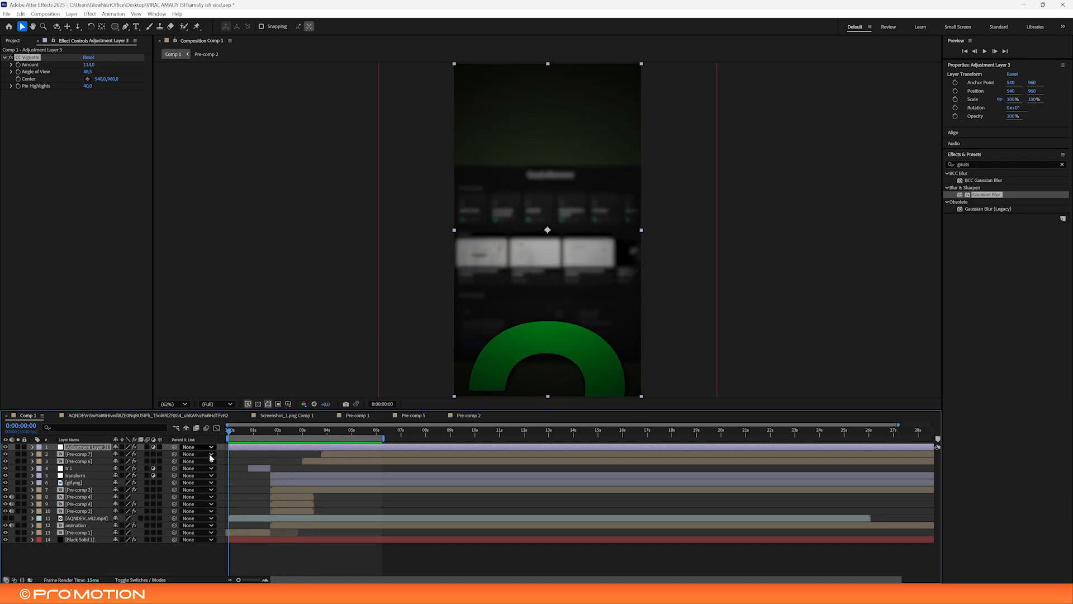
Add another adjustment layer at the top of Comp 1 and apply Gaussian Blur to it
key(ctrl+alt+y)
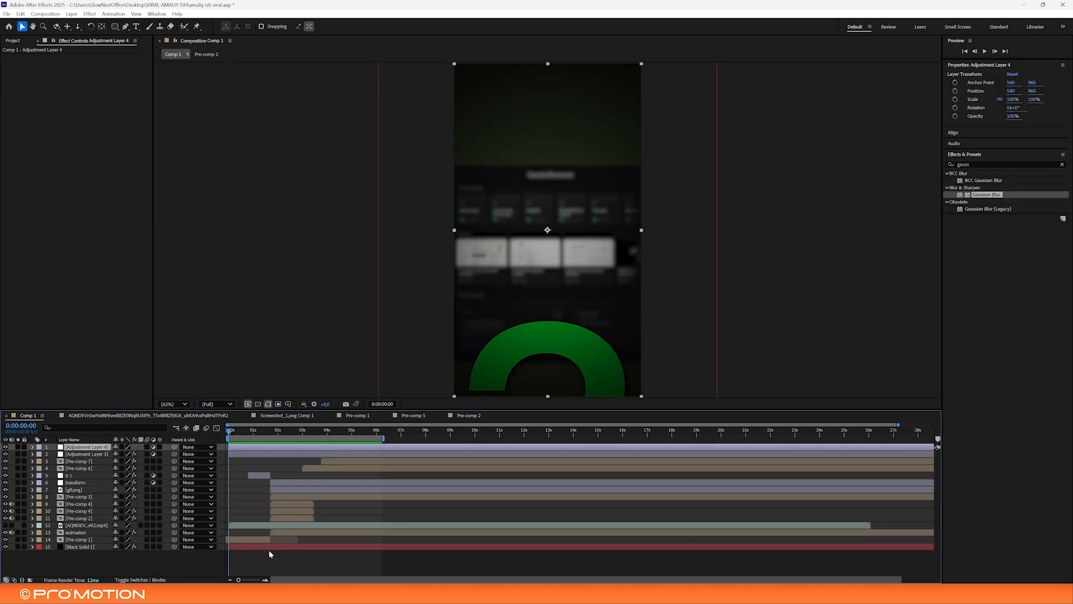
key(ctrl+space)
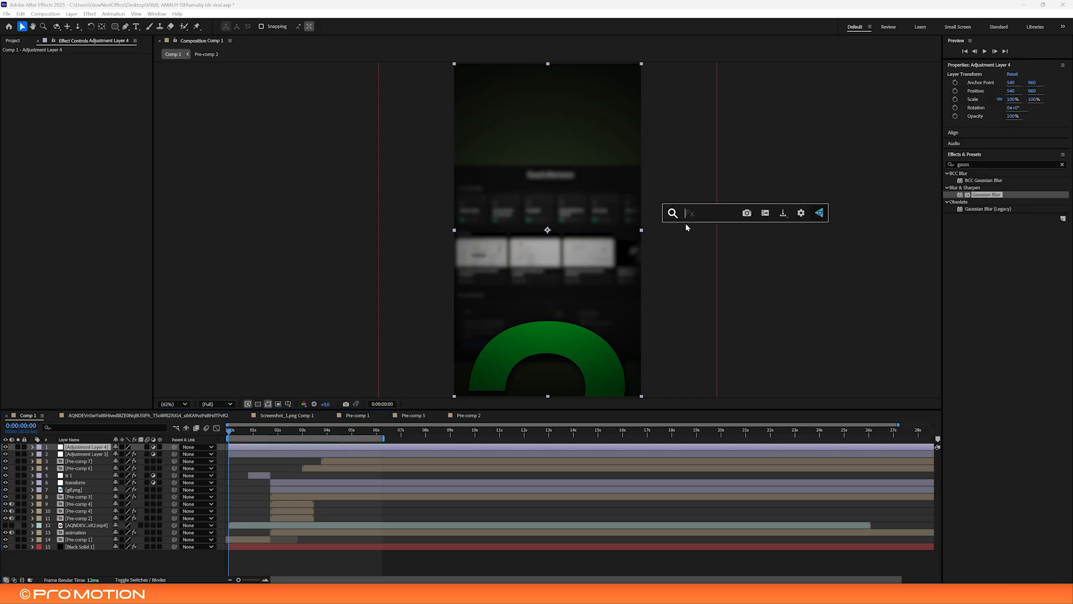
text(ga)
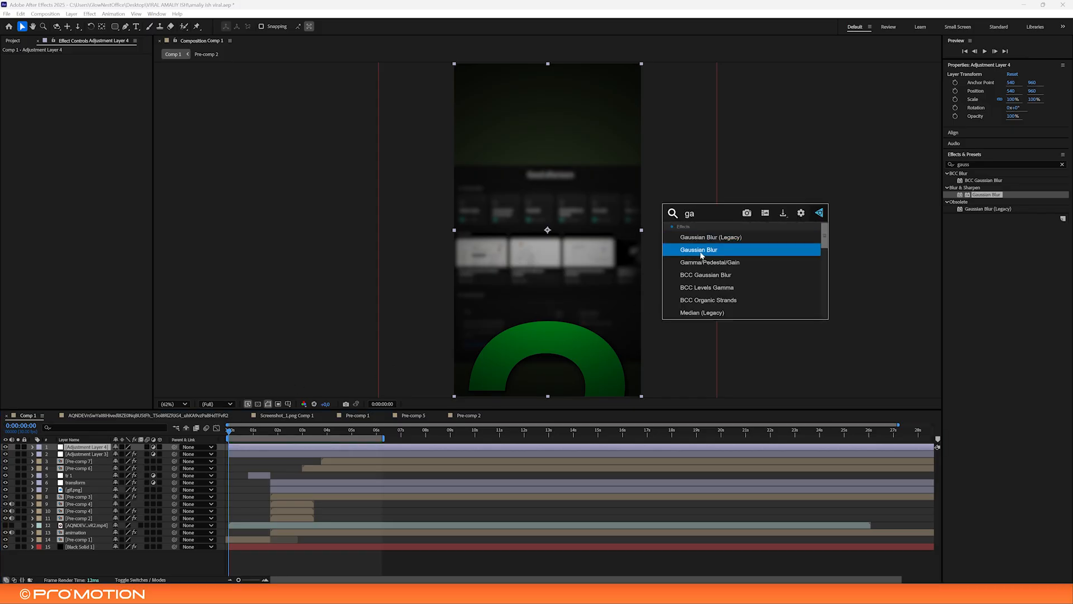
click(701, 251)
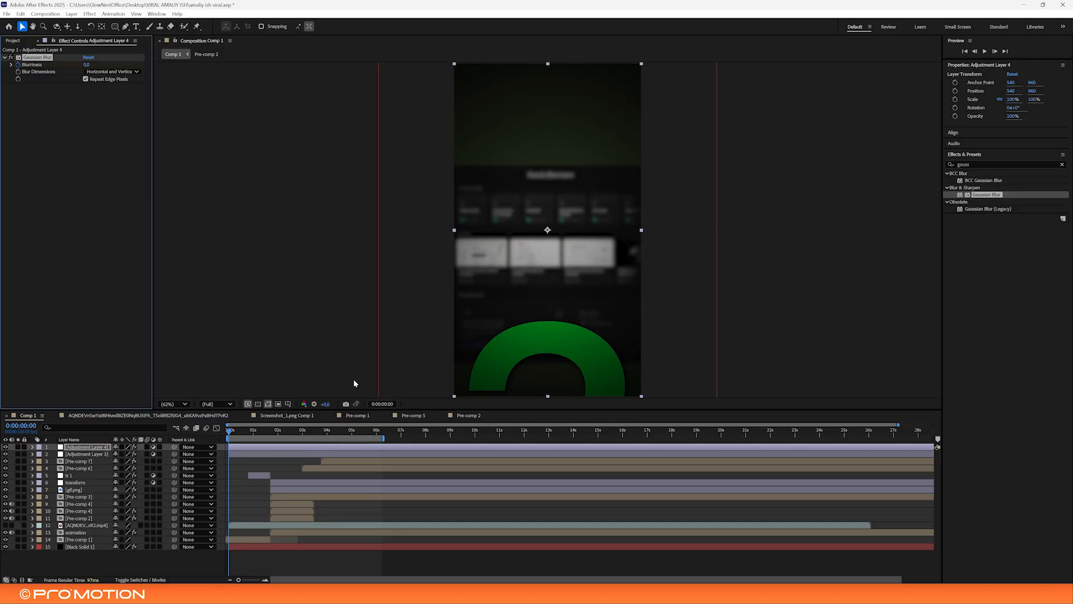
Keyframe the Gaussian Blur's blurriness on Adjustment Layer 4 from 59.7 at the start to 0 at 0:00:00:24, and preview it
key(u)
drag(166, 66, 375, 89)
key(space)
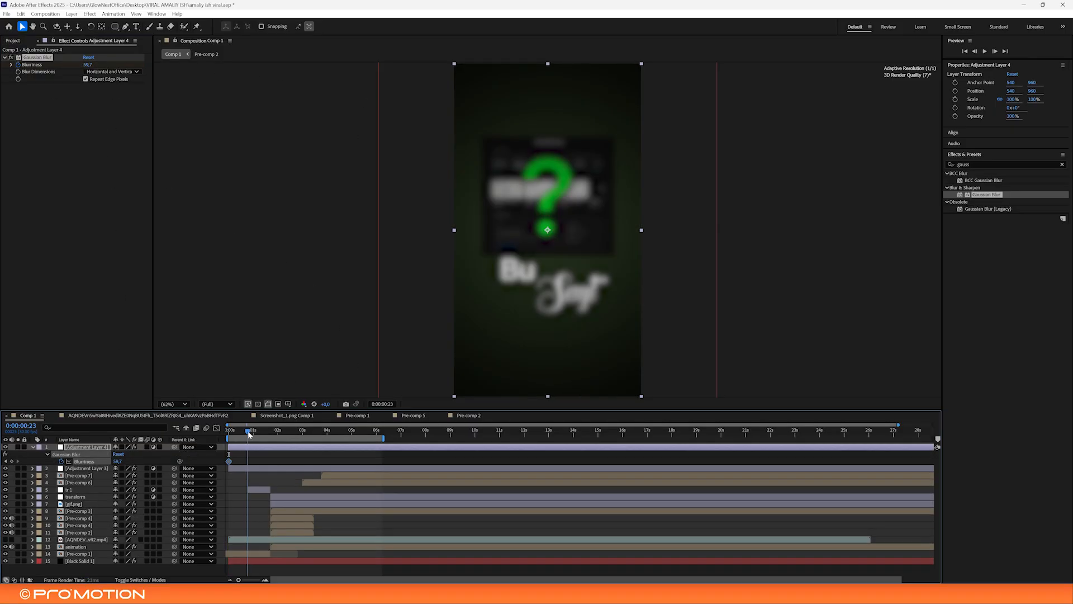
drag(88, 66, 1, 68)
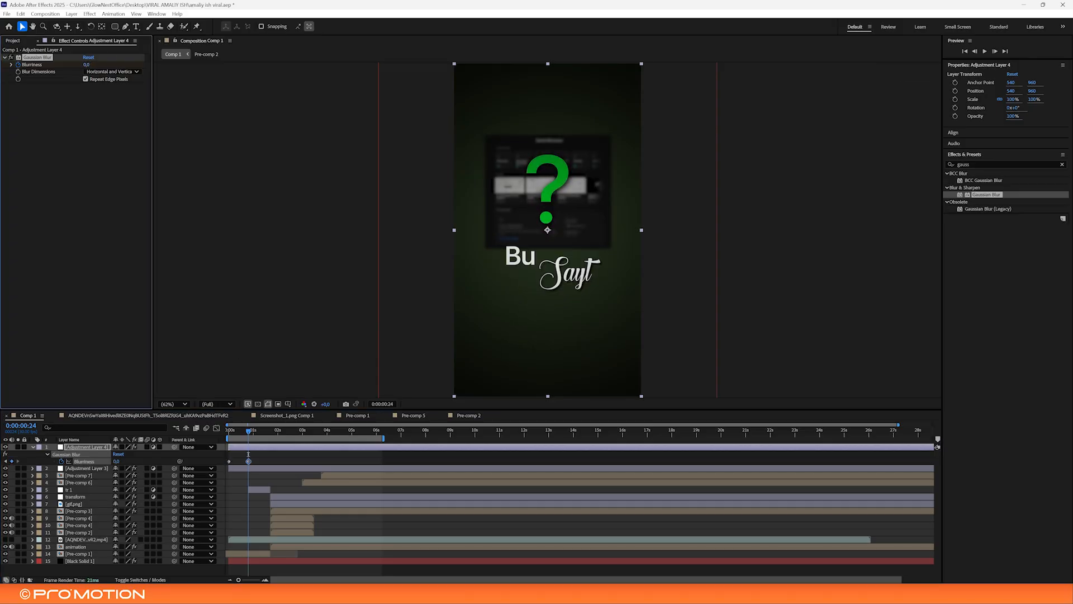
drag(245, 430, 194, 430)
key(space)
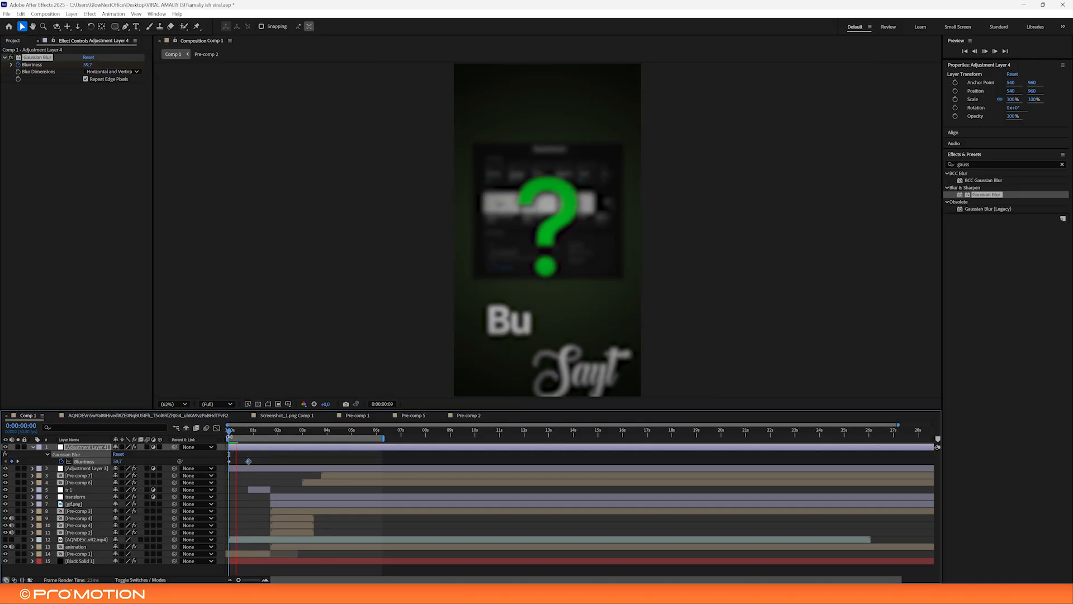
drag(241, 428, 189, 434)
key(space)
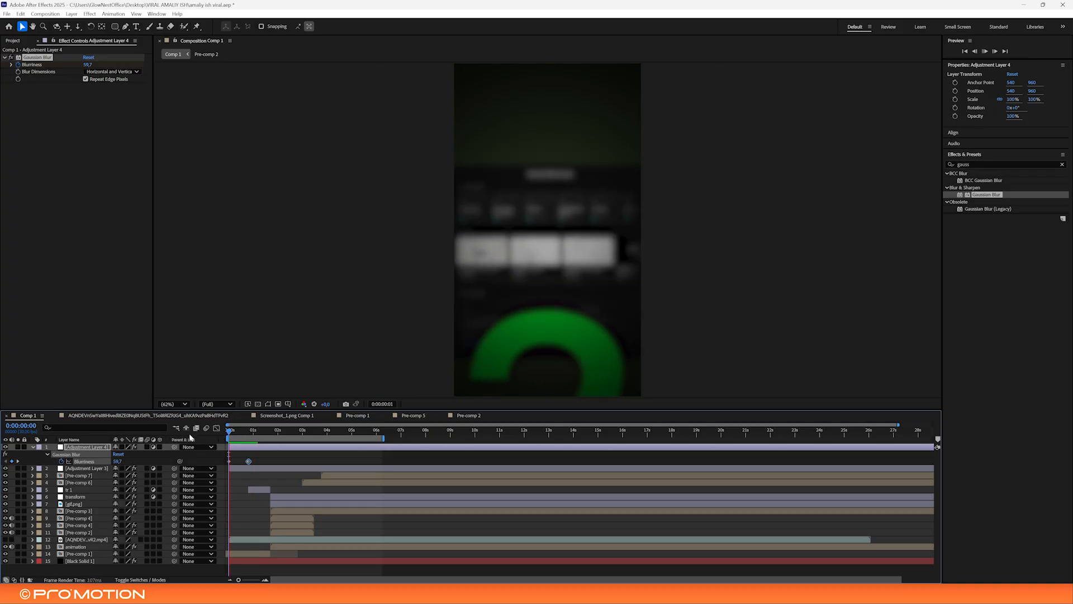
key(space)
Keyframe a second blur pulse of 44.2 at 0:00:01:21 with 0 on both sides, ending at about 0:00:02:18, and save the project
click(273, 431)
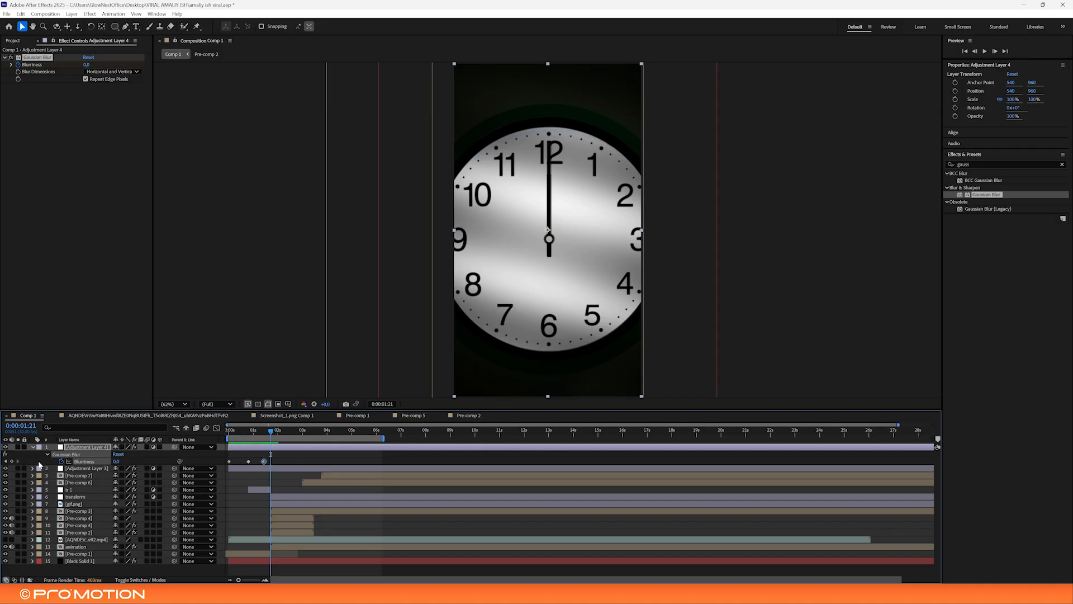
drag(271, 461, 280, 464)
drag(144, 457, 199, 457)
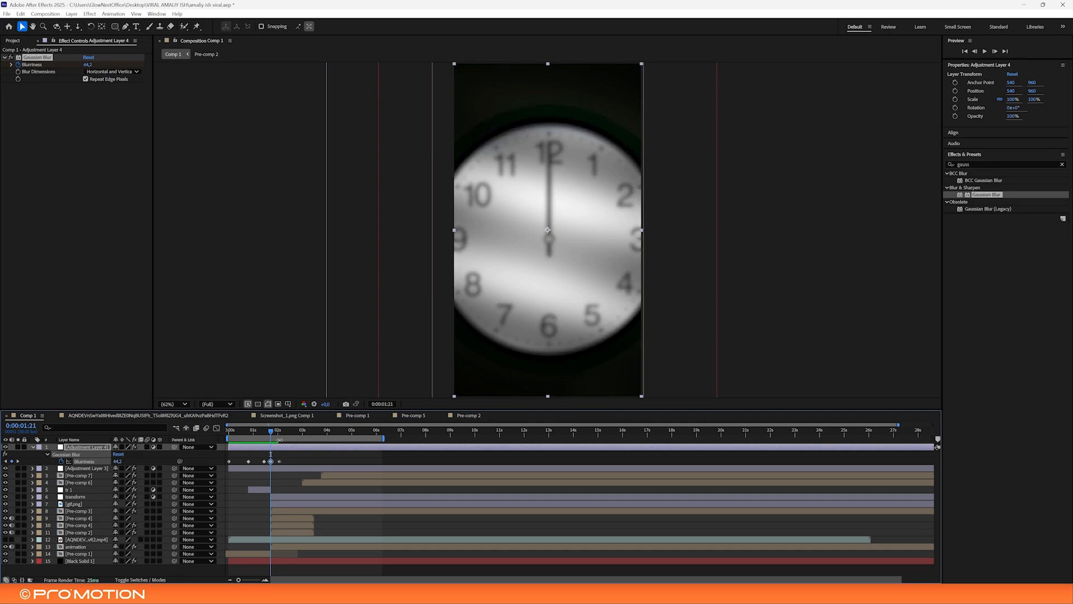
click(261, 432)
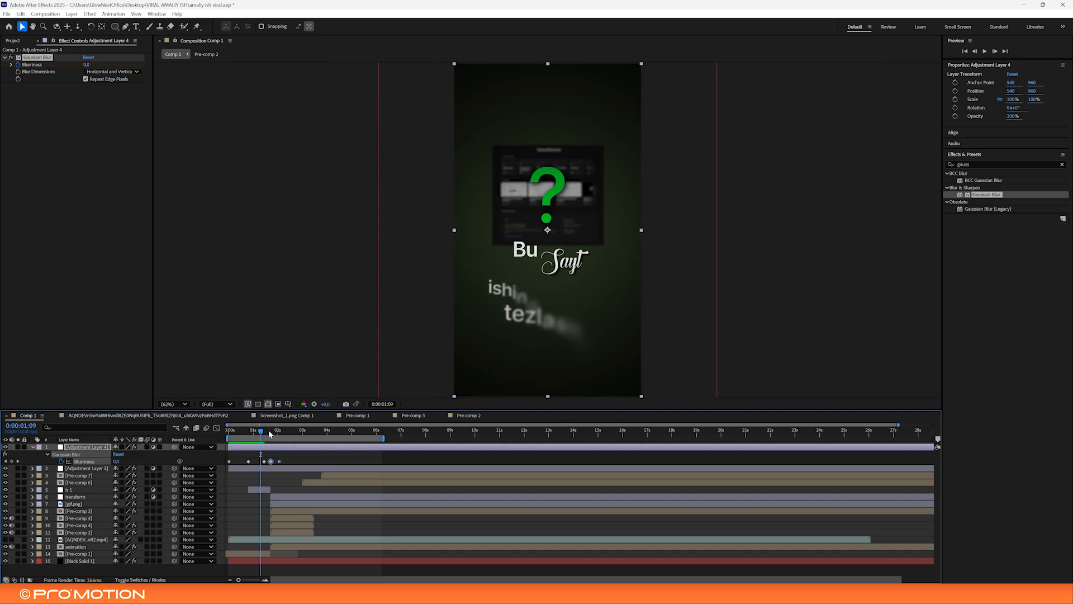
key(ctrl+s)
click(253, 430)
key(space)
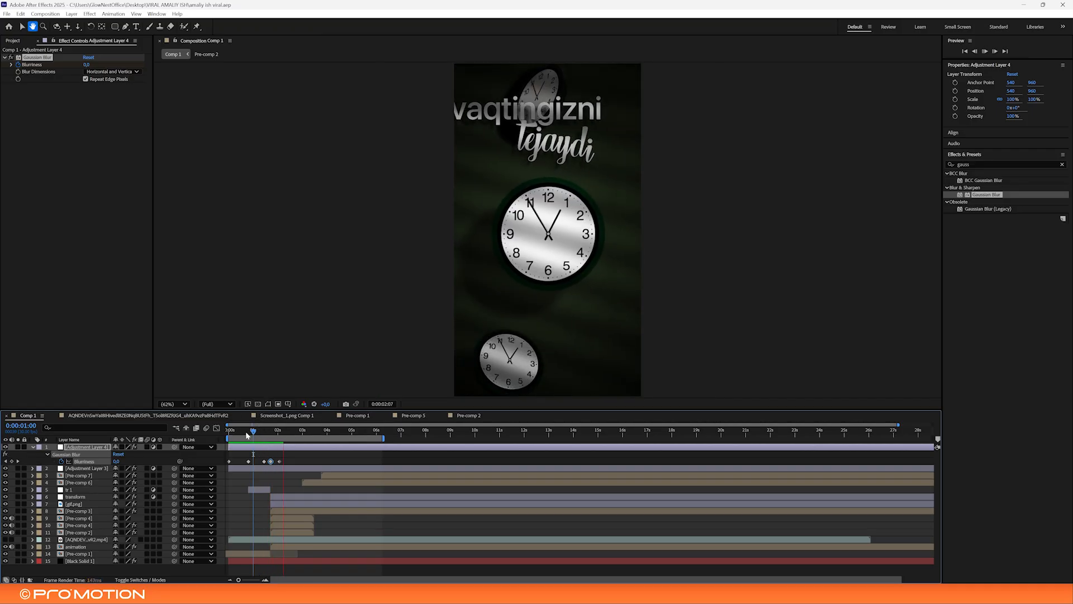
key(space)
key(space)
drag(279, 461, 293, 461)
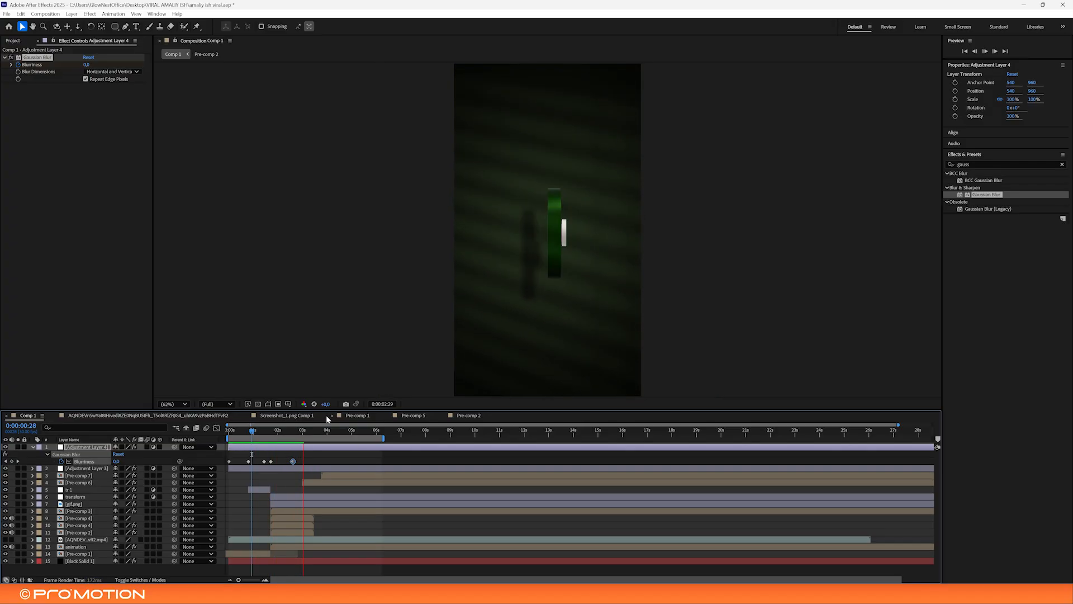
Add a new adjustment layer at the top of Comp 1 and apply the Transform effect to it
click(344, 462)
key(u)
drag(311, 435, 302, 435)
right_click(331, 552)
click(317, 555)
key(ctrl+alt+y)
key(ctrl+space)
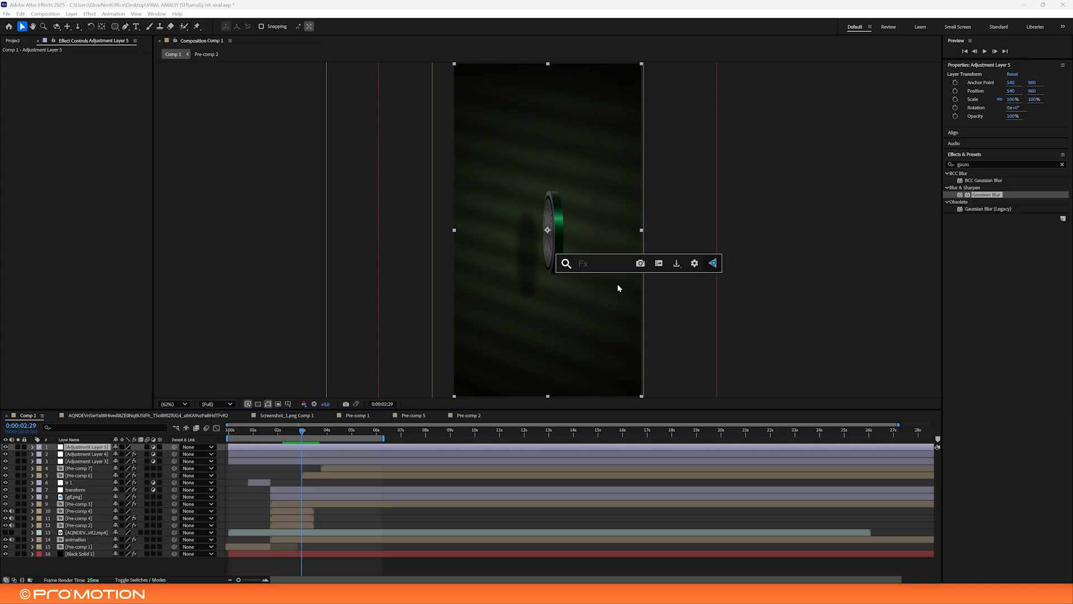
text(transform)
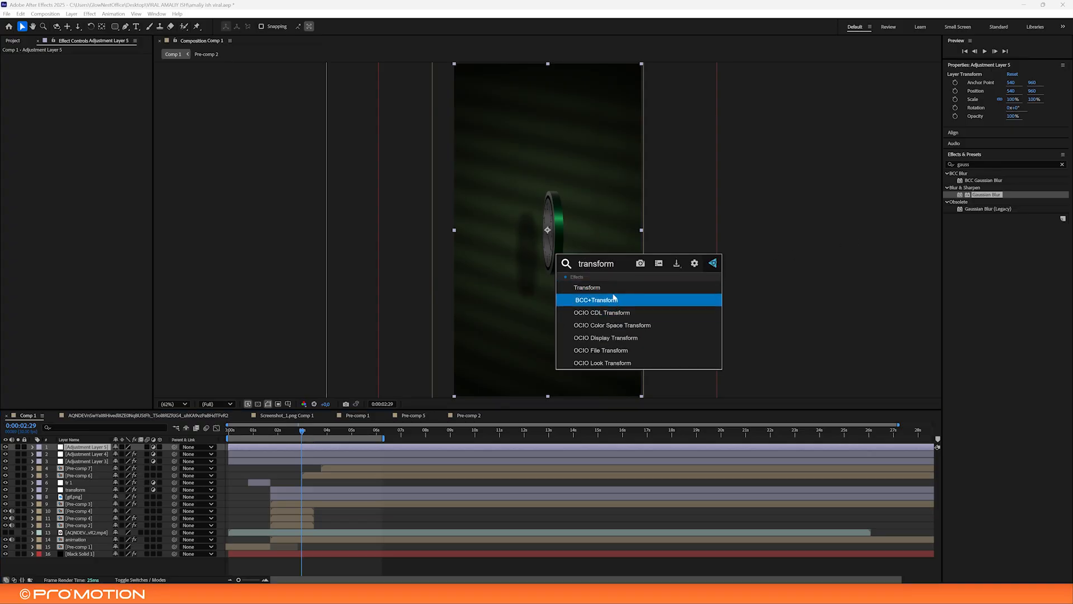
click(570, 287)
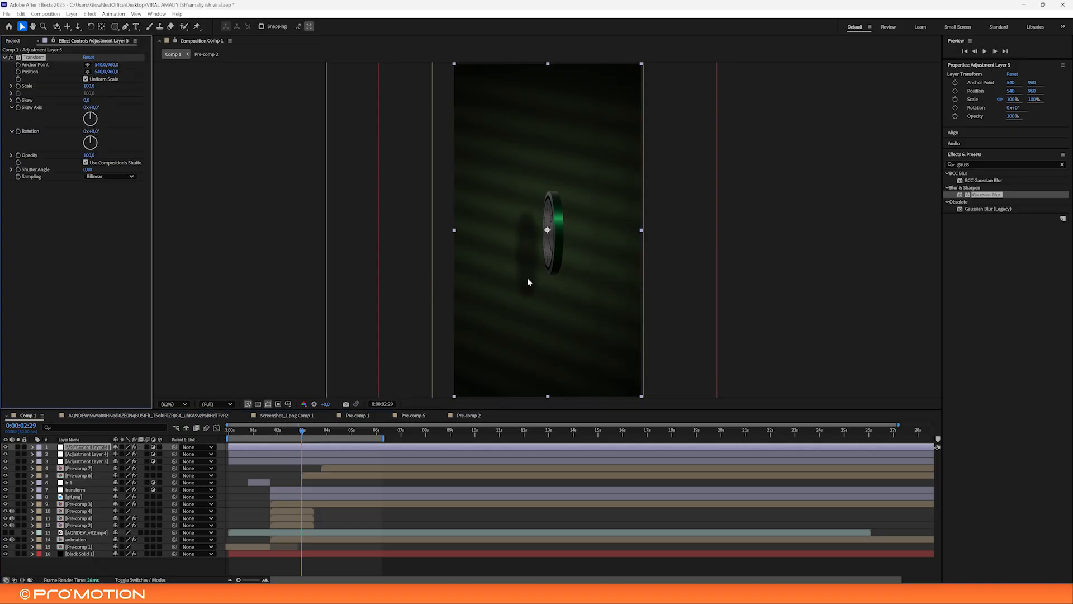
Keyframe the Transform scale from 100 at 0:00:02:29 up to 114 at 0:00:03:17, checking the zoom in playback
click(18, 86)
drag(298, 433, 317, 437)
drag(118, 461, 129, 464)
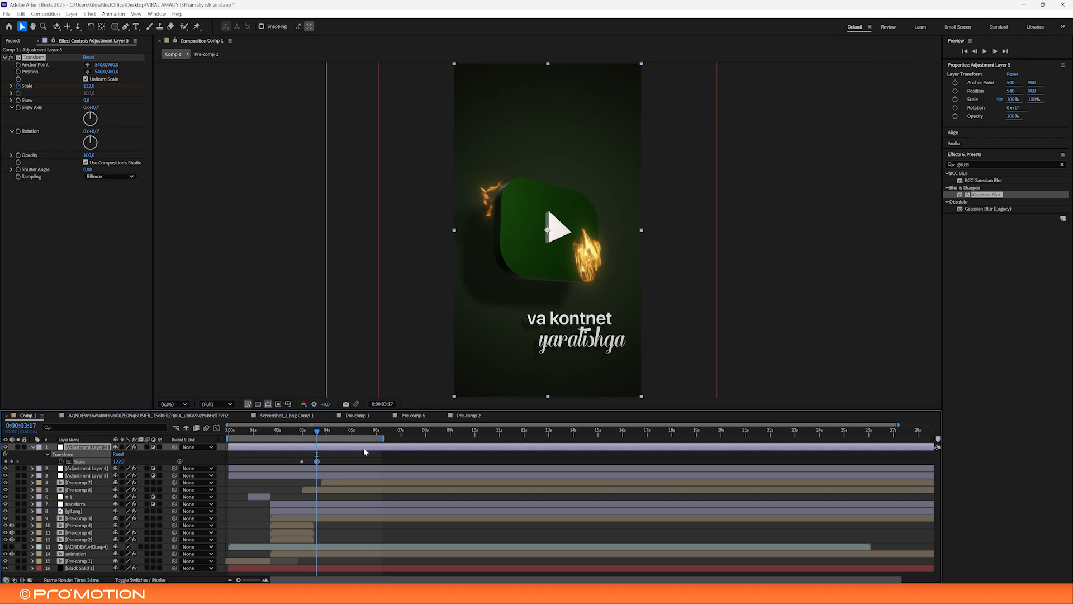
key(space)
drag(238, 579, 251, 580)
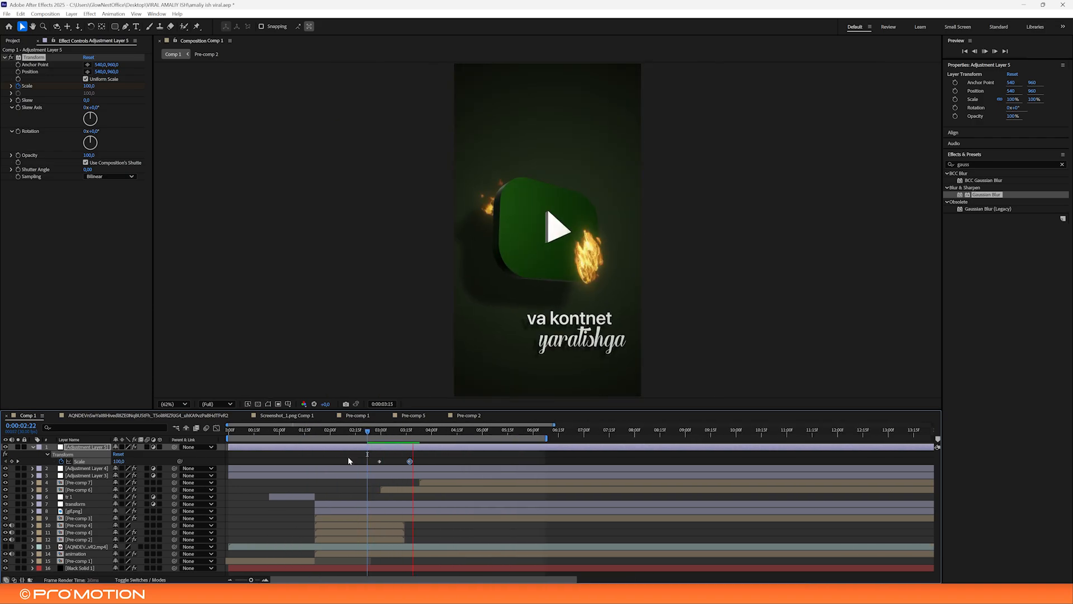
key(space)
click(406, 431)
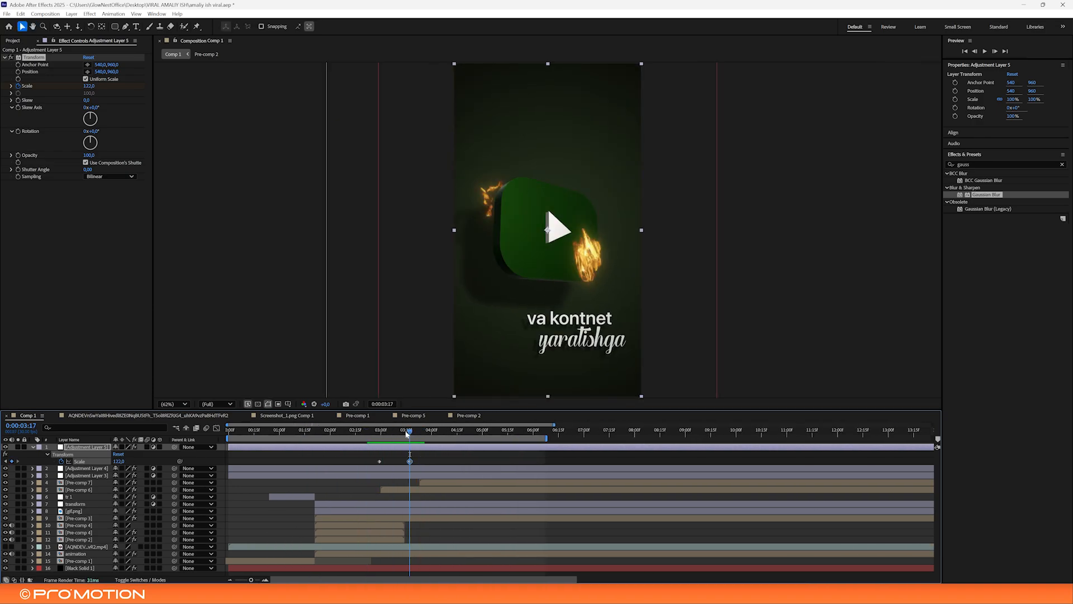
drag(119, 461, 115, 462)
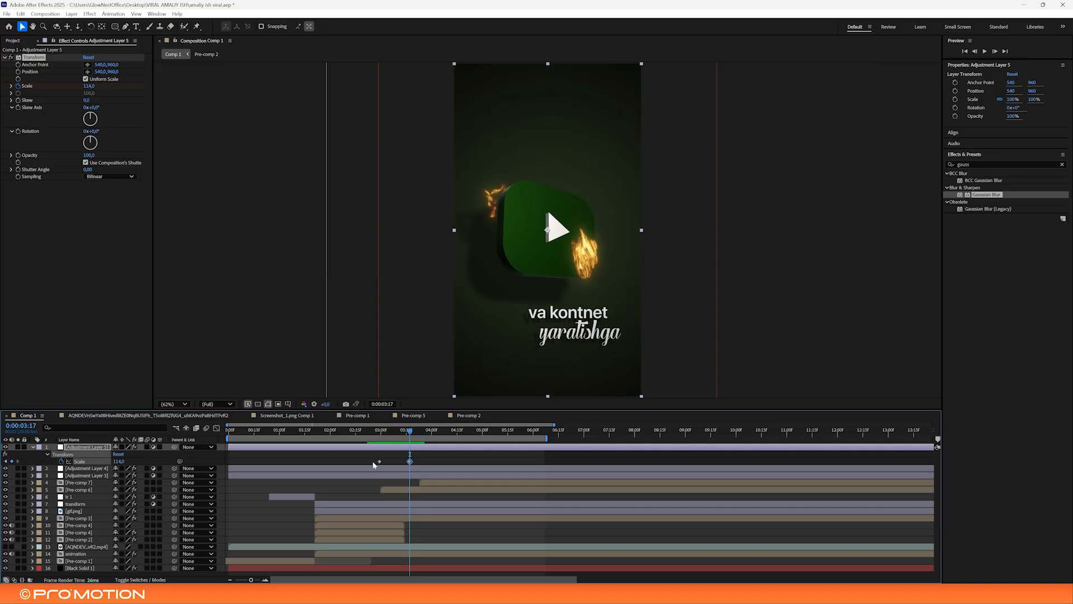
Ease the two scale keyframes and sharpen their speed curve into a steep peak, then preview the zoom
click(393, 433)
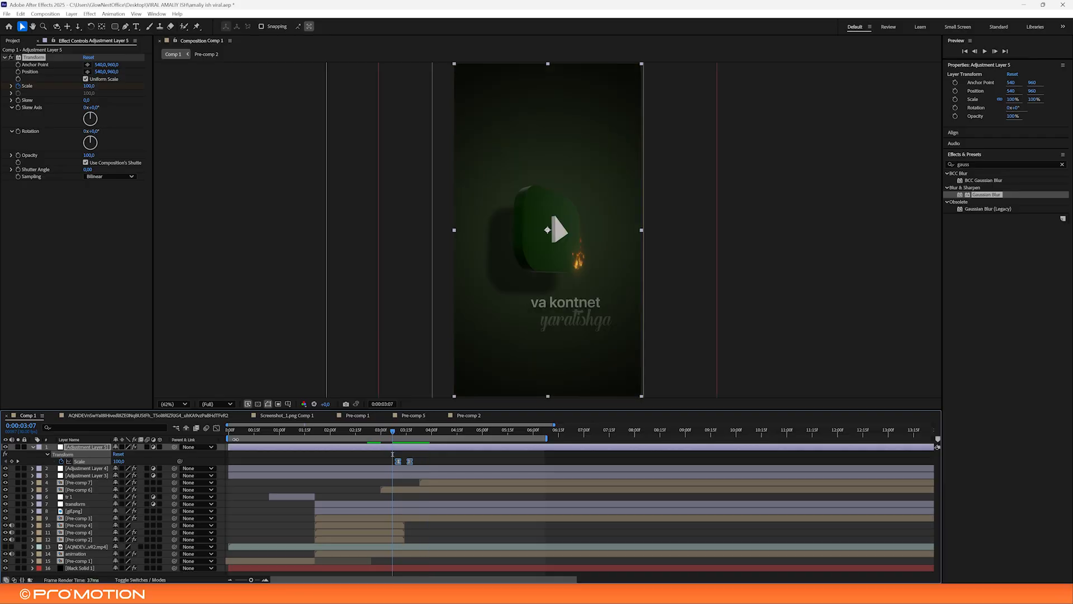
drag(389, 432, 355, 432)
click(217, 428)
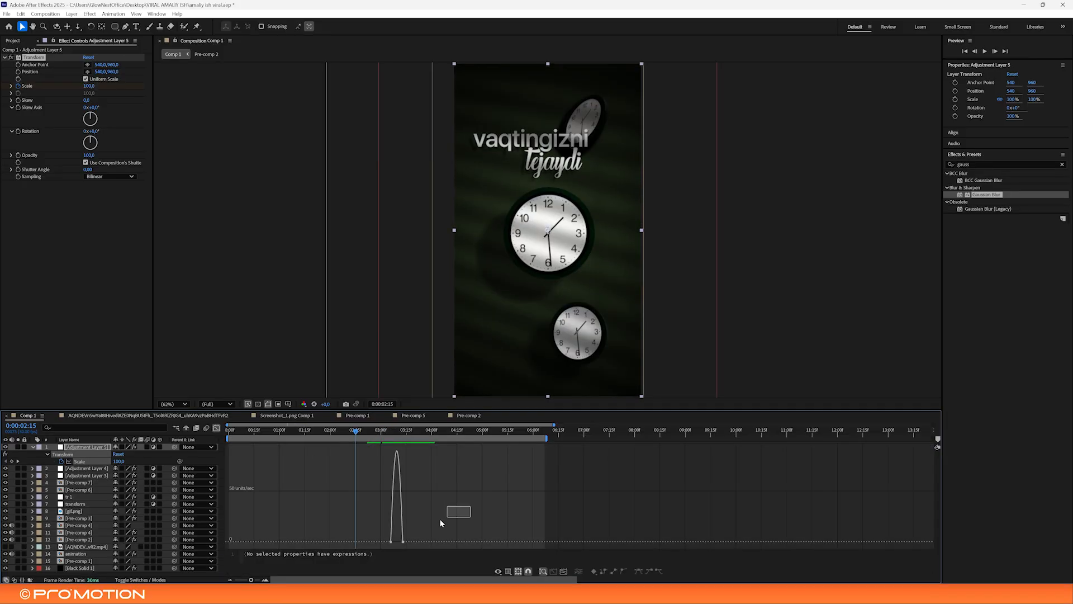
drag(400, 540, 396, 540)
key(space)
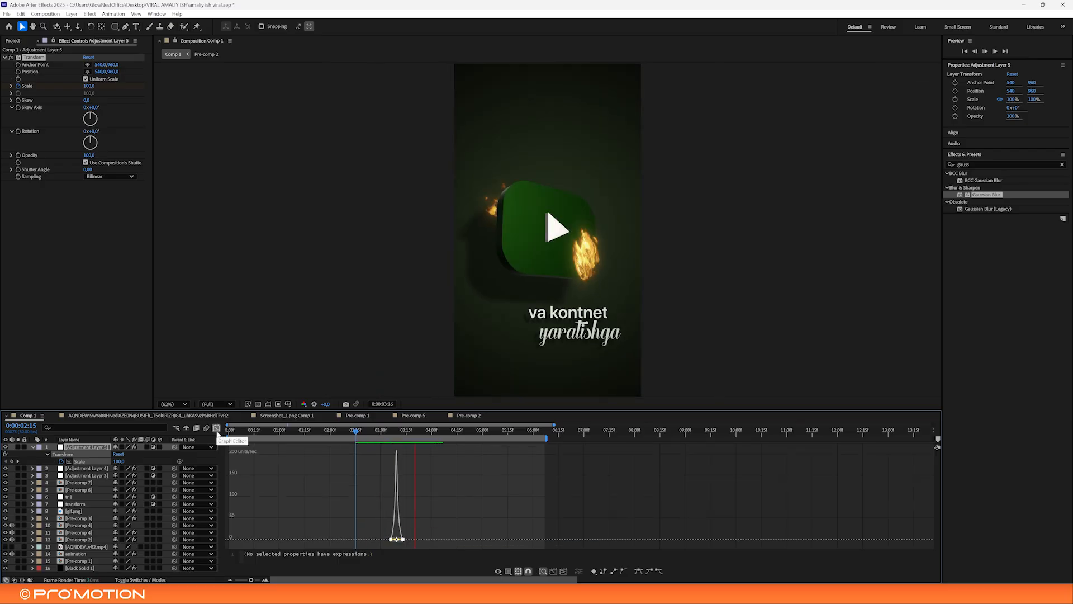
click(217, 429)
Move the first scale keyframe earlier to about 0:00:02:28 and preview the transition
click(379, 431)
click(391, 466)
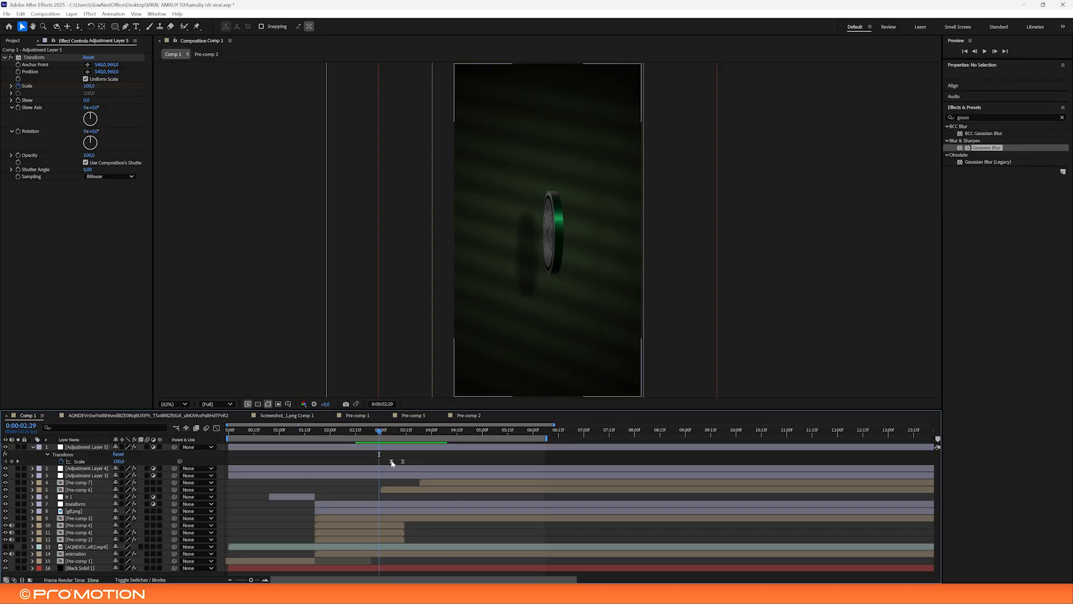
drag(392, 462, 378, 462)
click(371, 431)
key(space)
key(space)
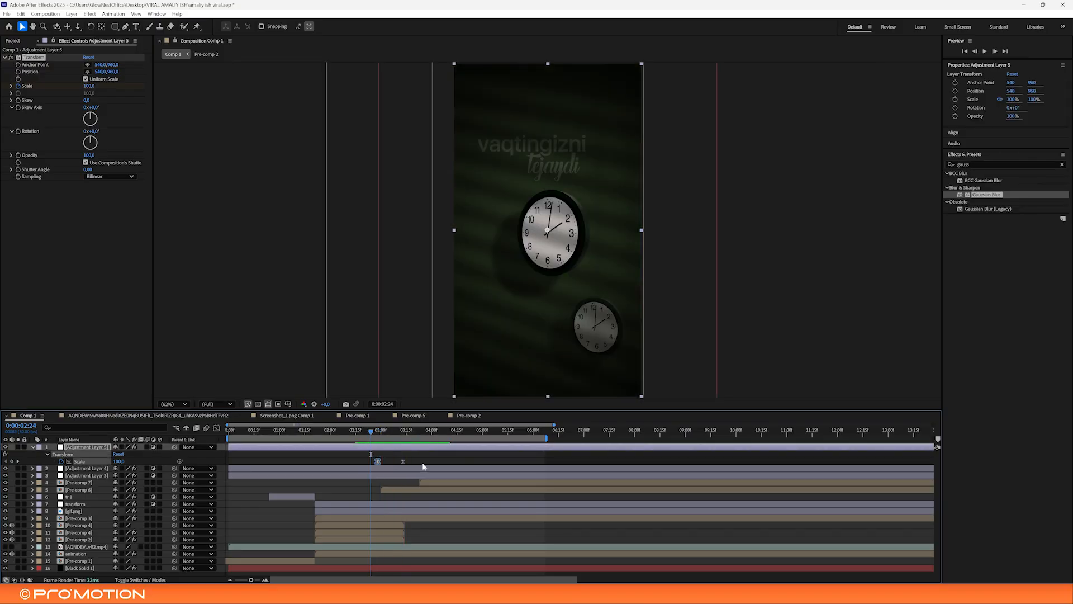
Stretch the zoom-in by placing its scale keyframes at about 0:00:02:25 and 0:00:03:17, and preview it
click(378, 465)
drag(378, 462, 411, 461)
click(390, 463)
key(space)
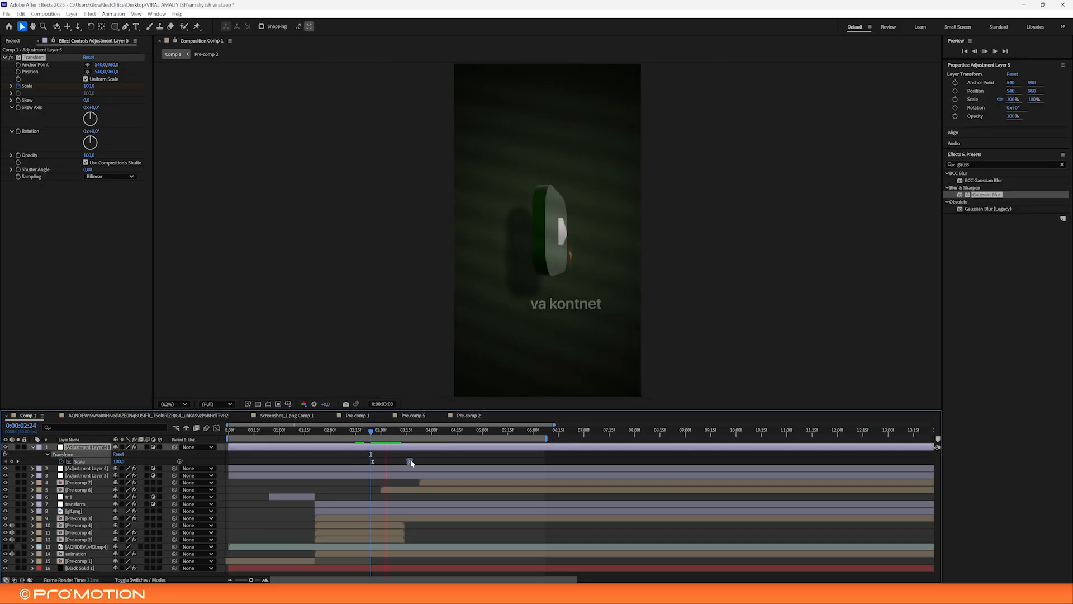
key(space)
key(space)
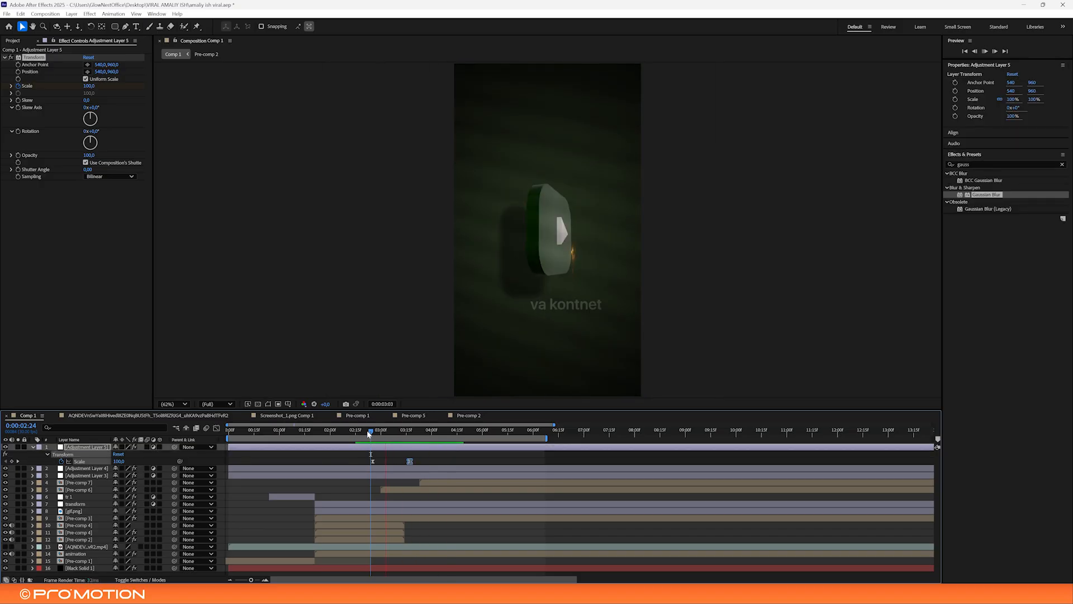
click(367, 431)
key(space)
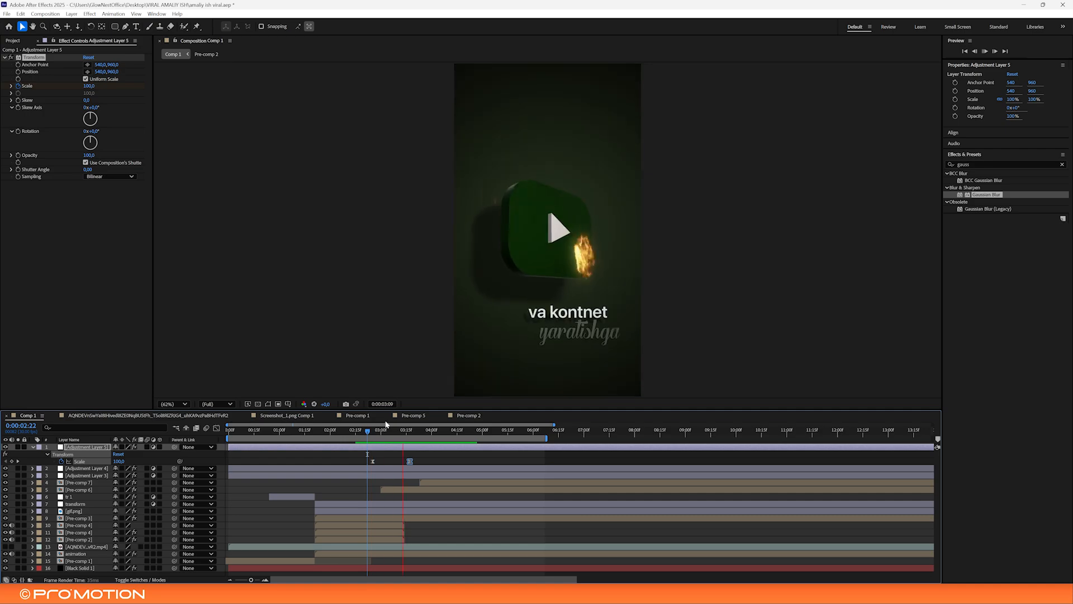
Add a zoom-out by holding scale 114 at 0:00:03:26 and pasting the 100 scale keyframe at about 0:00:05:00
click(433, 432)
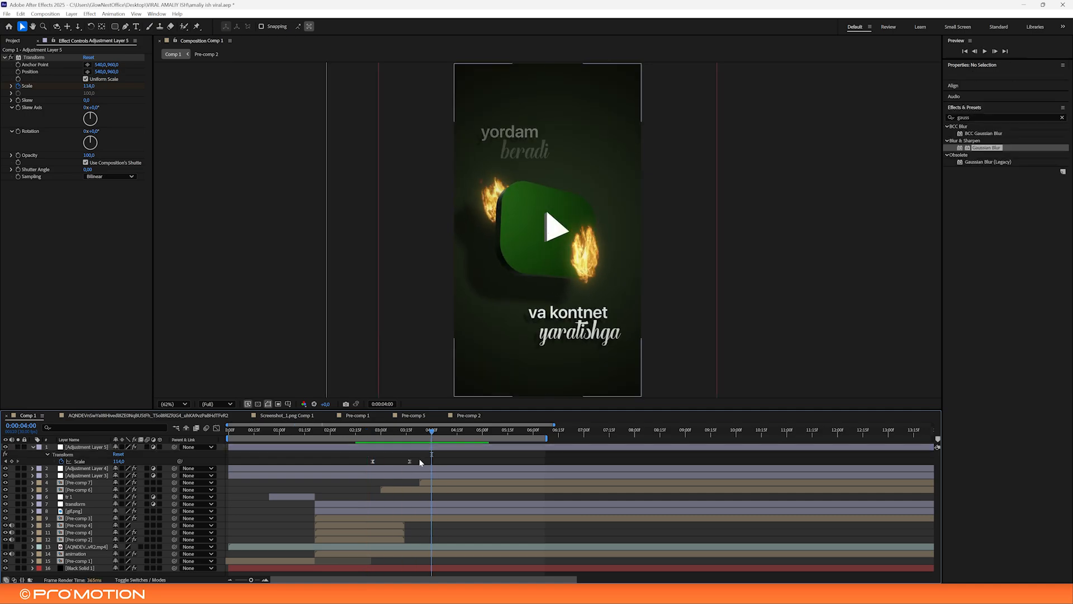
drag(431, 463, 425, 463)
drag(437, 433, 466, 432)
drag(391, 454, 353, 469)
click(481, 433)
key(ctrl+v)
key(j)
drag(491, 457, 418, 468)
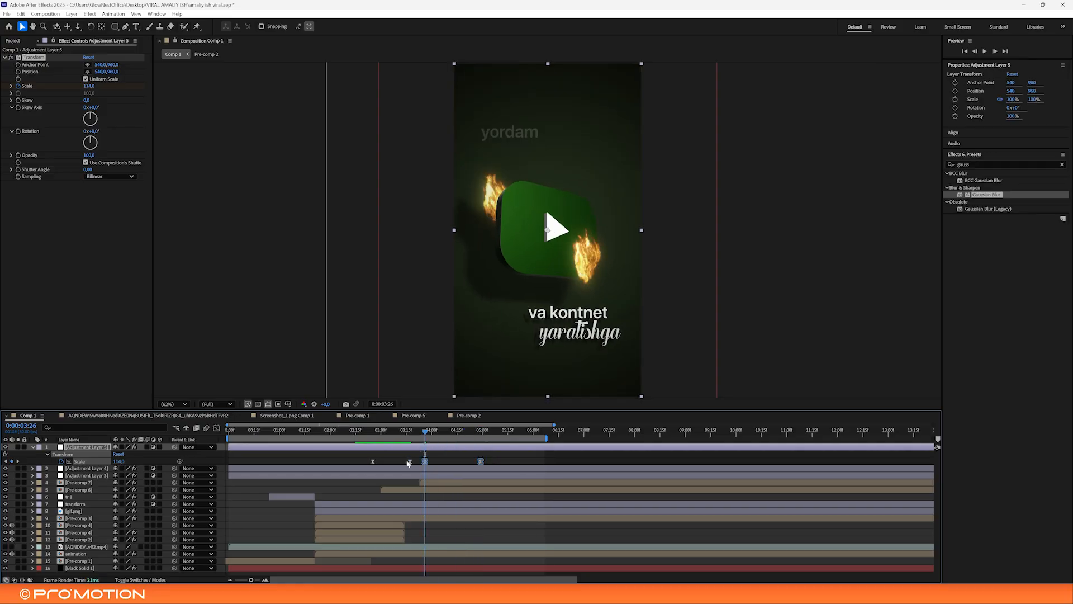
Shape the zoom-out's speed curve so it eases slowly in and out around a mid-way peak, and preview it
click(216, 428)
drag(457, 525, 460, 522)
mouse_move(454, 498)
mouse_down()
mouse_move(423, 522)
mouse_move(441, 513)
mouse_up()
key(space)
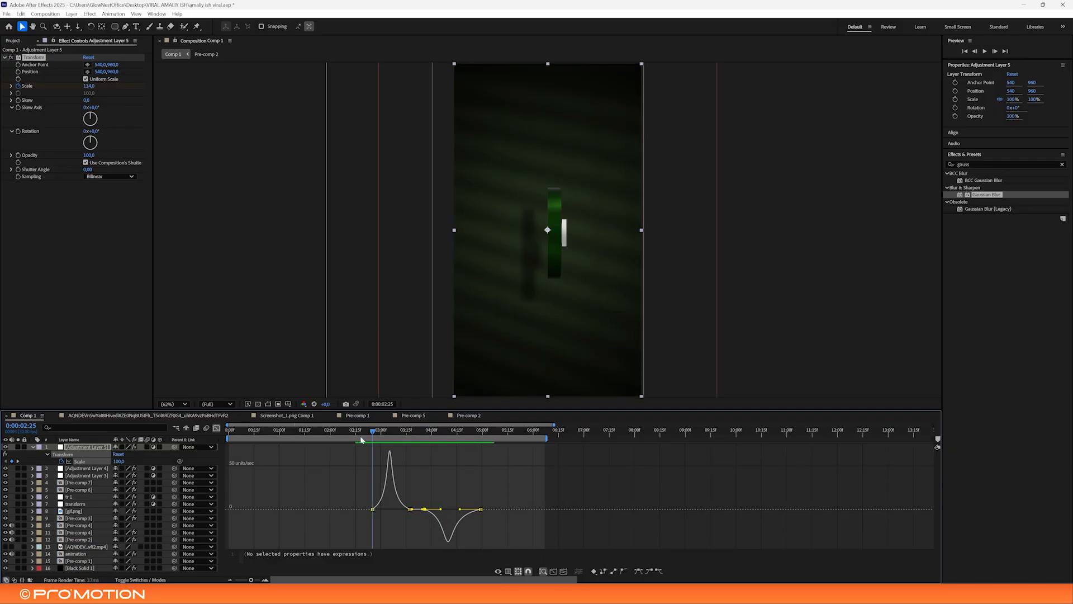
click(216, 429)
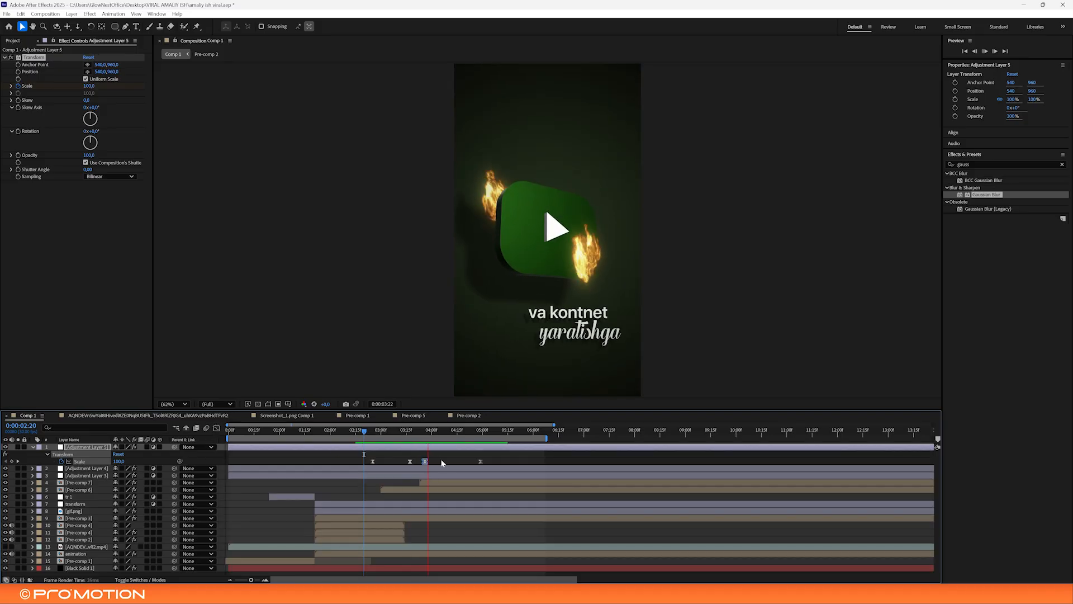
Move the zoom-out keyframes earlier to about 0:00:03:21 and 0:00:04:14, and play Comp 1 from the start
click(480, 461)
drag(459, 462, 456, 462)
drag(388, 431, 159, 436)
key(space)
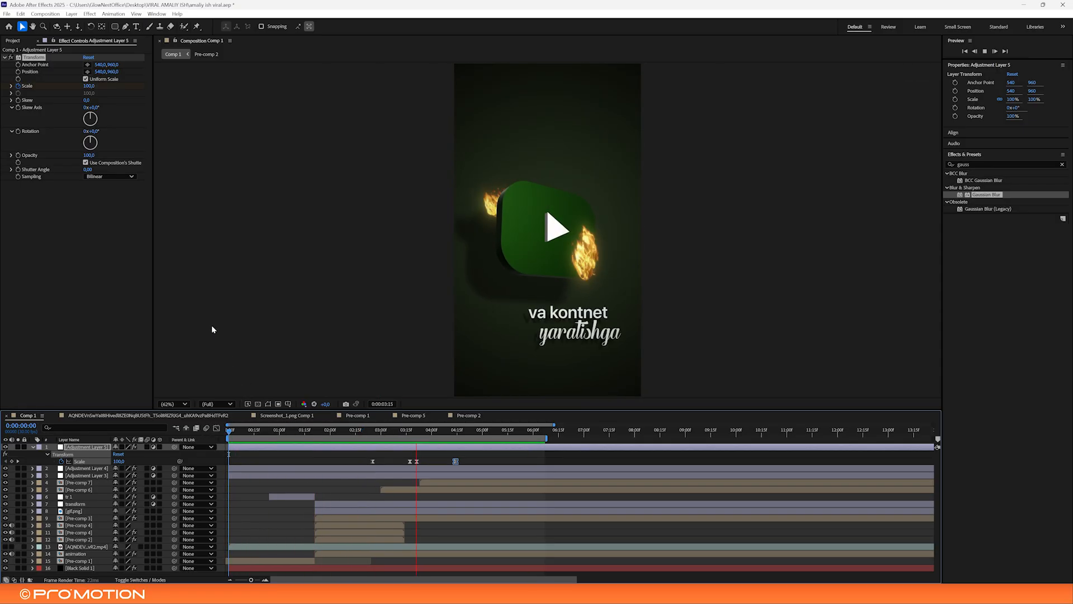
drag(412, 430, 374, 432)
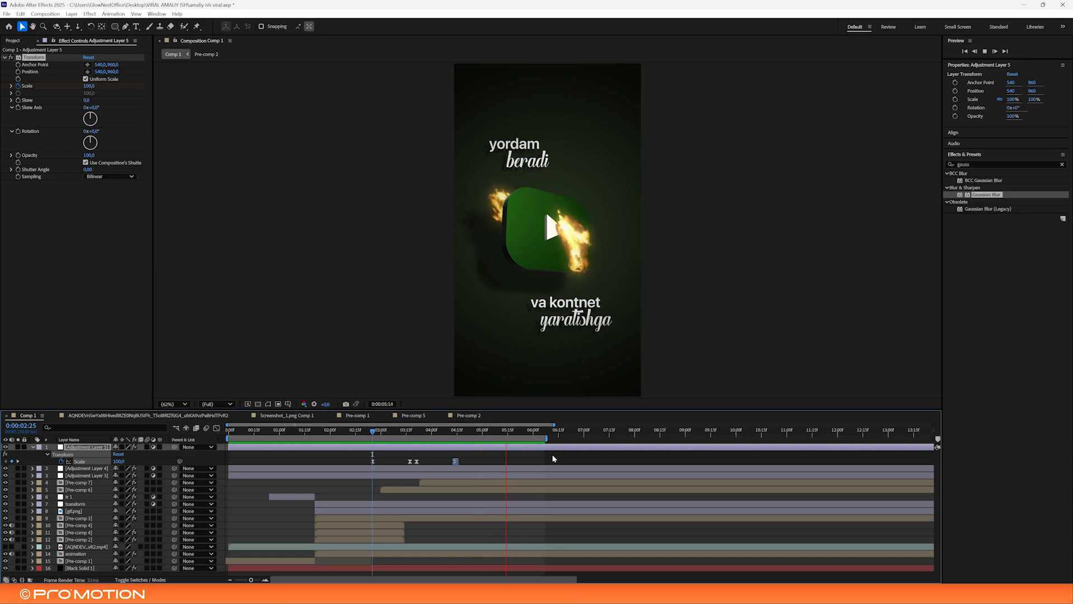
Shorten the work area to end at about 0:00:06:00 and preview Comp 1 from the start
drag(546, 438, 534, 439)
key(space)
click(263, 434)
key(space)
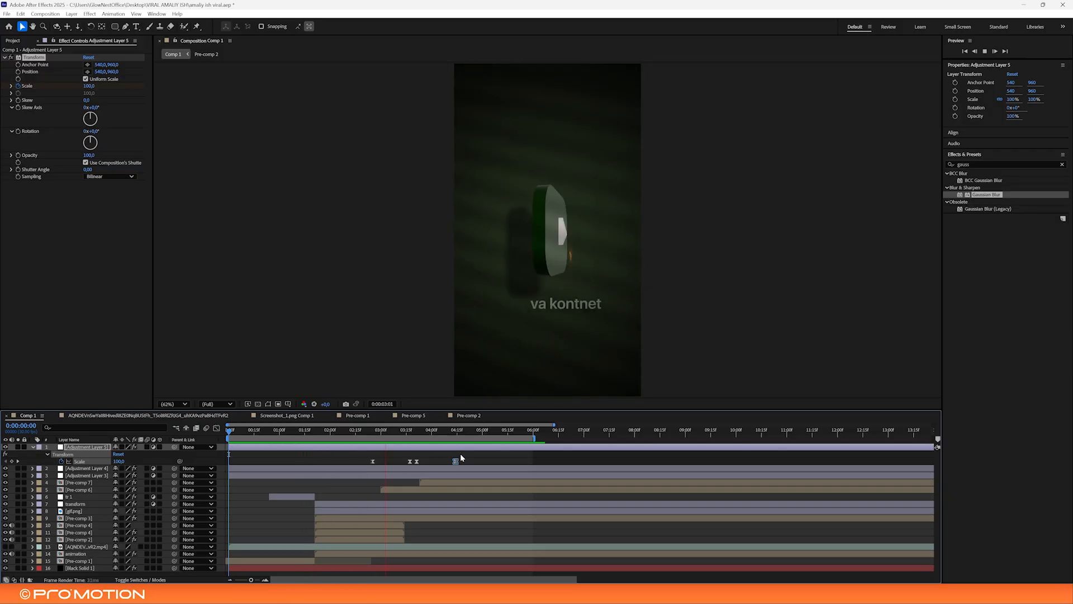
Pull the final scale keyframe in to about 0:00:04:05 for a faster zoom-out, preview it and collapse the layer's properties
key(space)
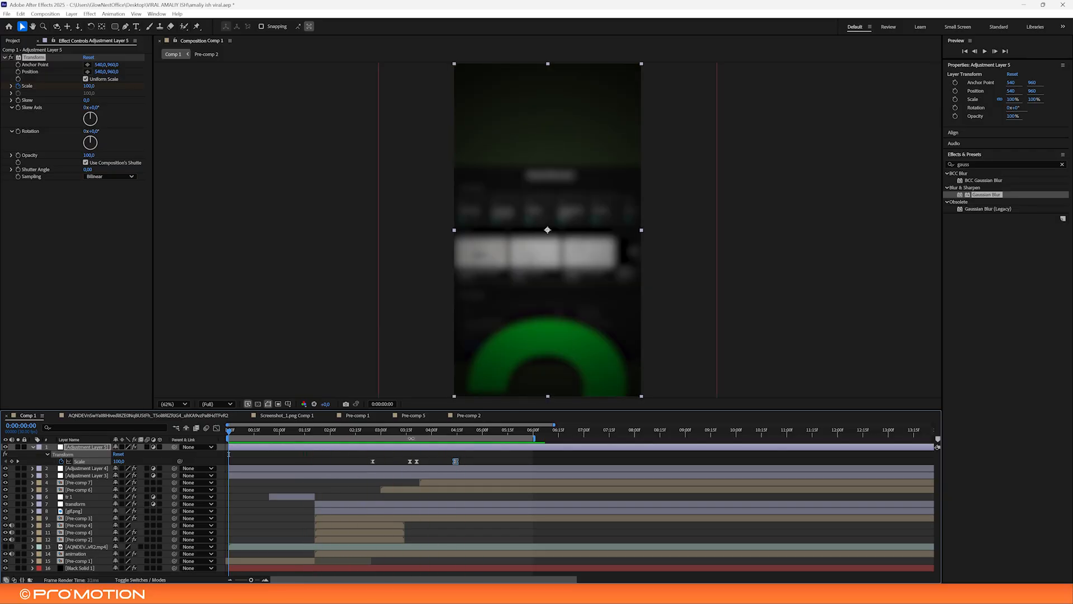
drag(455, 462, 434, 462)
key(space)
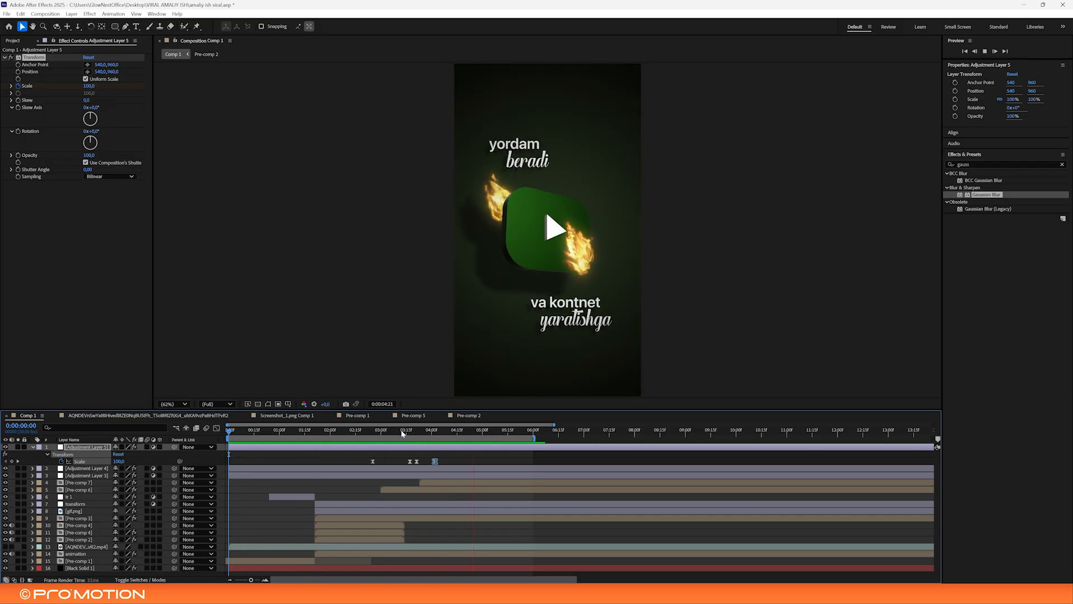
click(400, 436)
click(441, 461)
key(space)
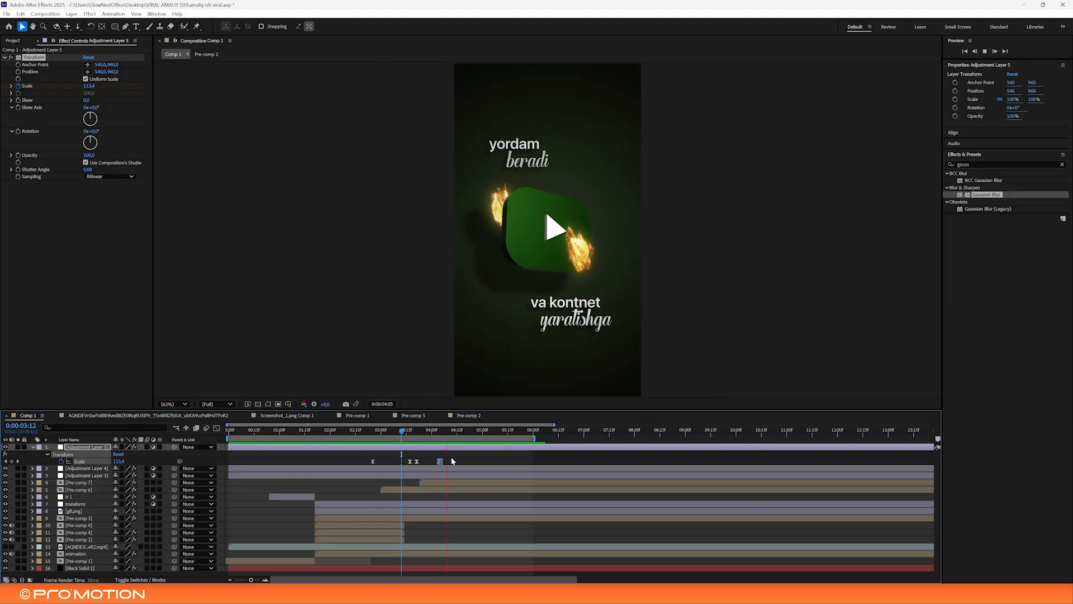
click(454, 461)
click(454, 432)
mouse_move(428, 436)
mouse_down()
mouse_move(328, 432)
mouse_move(442, 422)
mouse_up()
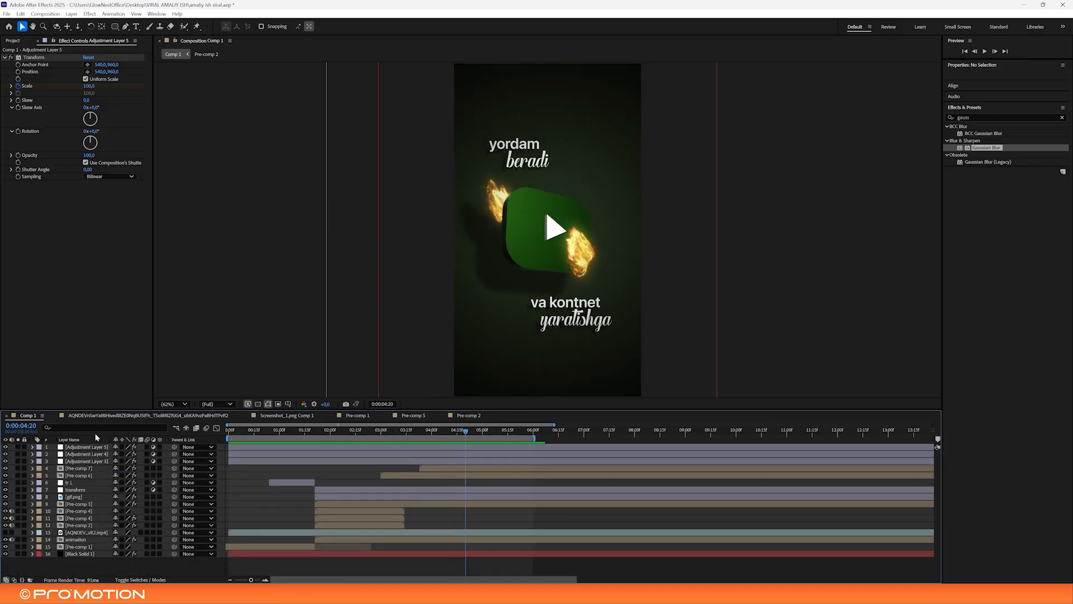
Check the reference video around 0:00:01:13, and return to Comp 1 at about 0:00:04:14
click(106, 417)
drag(337, 432, 270, 431)
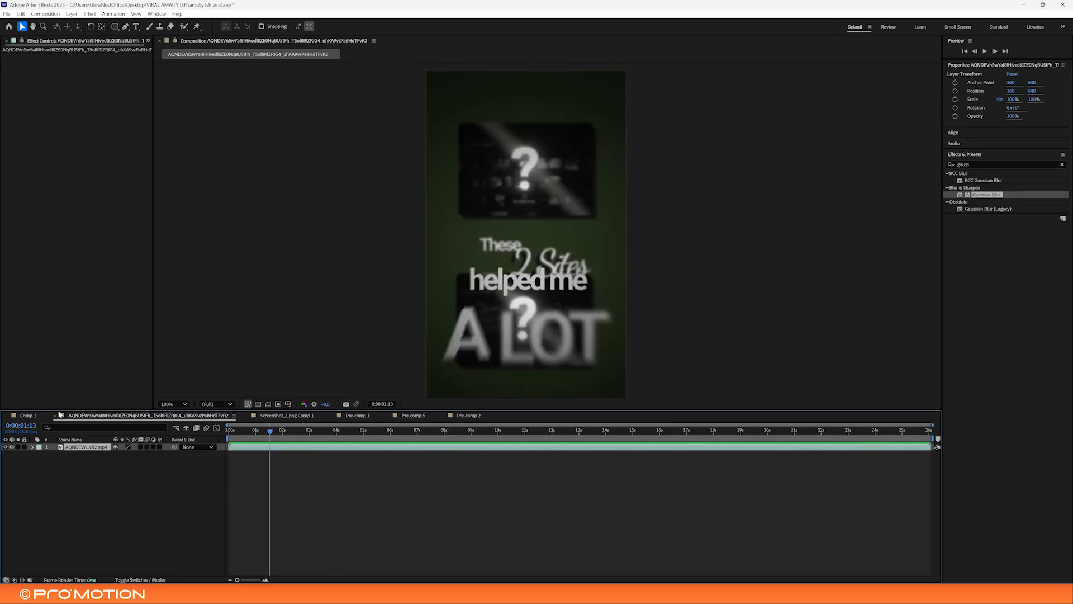
click(31, 415)
drag(376, 435, 467, 449)
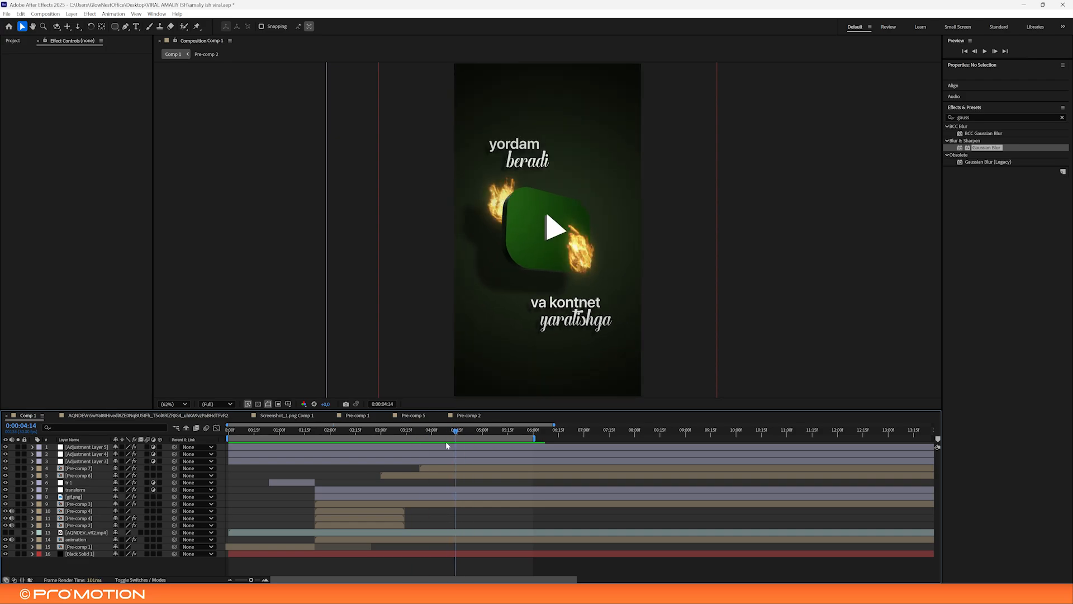
Add a new adjustment layer on top of Comp 1 and apply the Noise effect to it
key(ctrl+alt+y)
click(970, 166)
text(no)
text(ice)
key(BackSpace)
text(se)
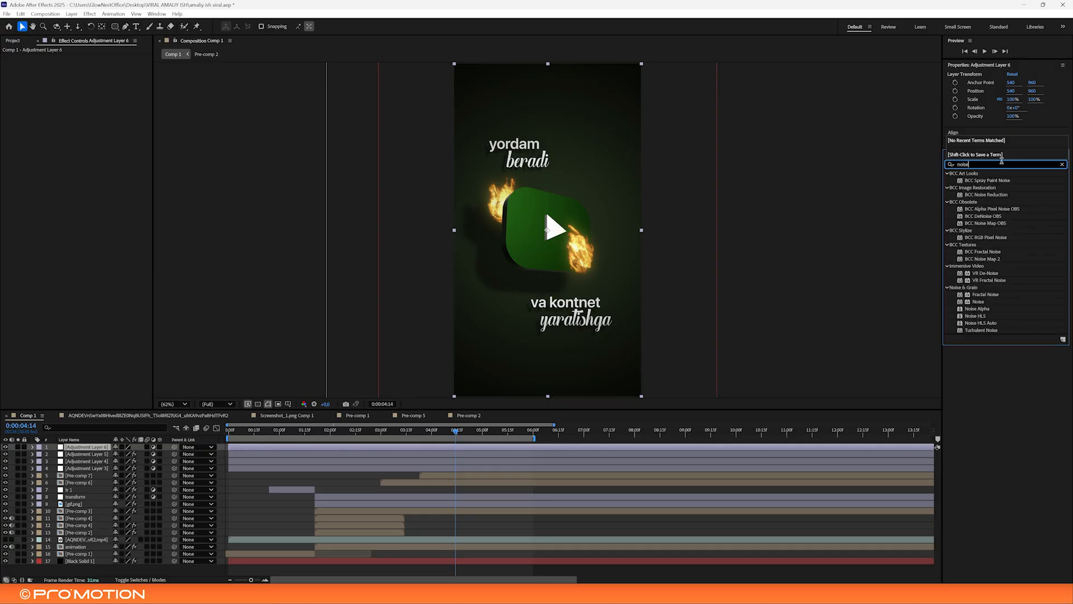
double_click(979, 301)
key(slash)
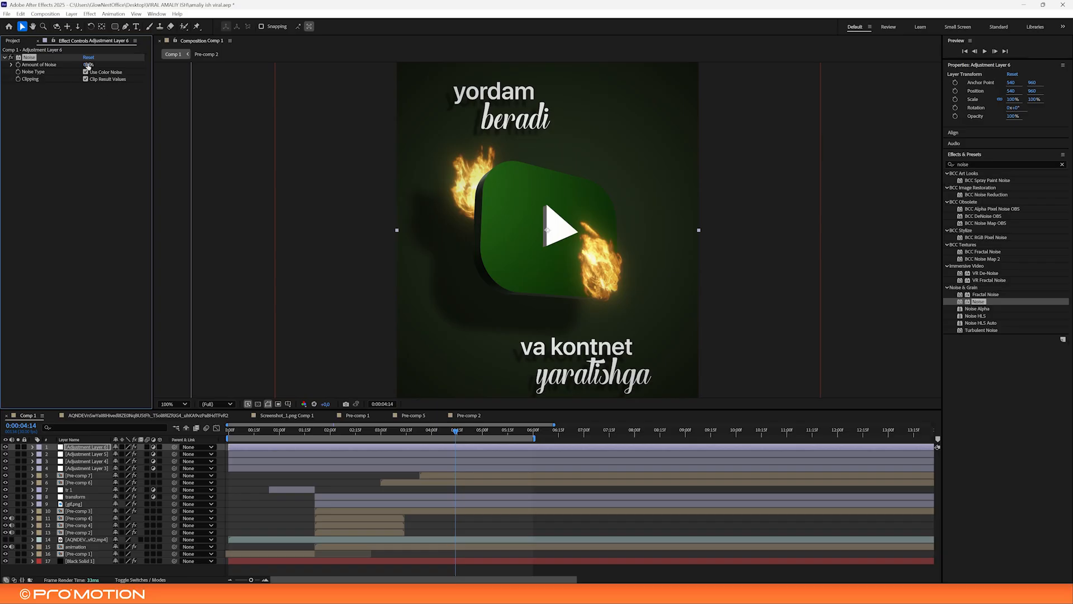
Set the Amount of Noise to 10% with colour noise off, and preview Comp 1 from the start
drag(109, 64, 62, 62)
key(comma)
key(comma)
drag(273, 427, 225, 428)
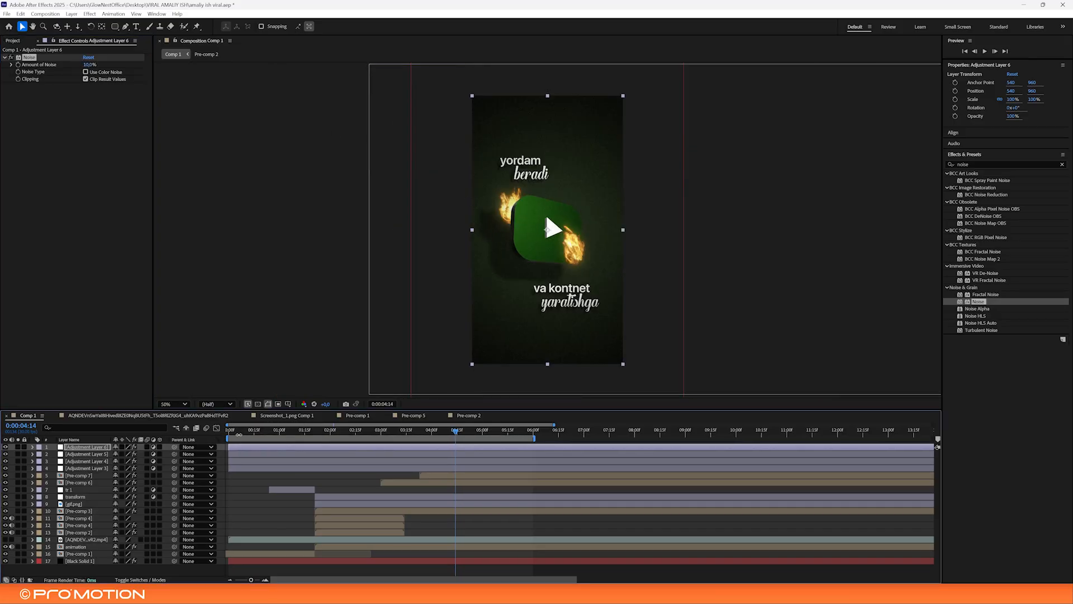
key(space)
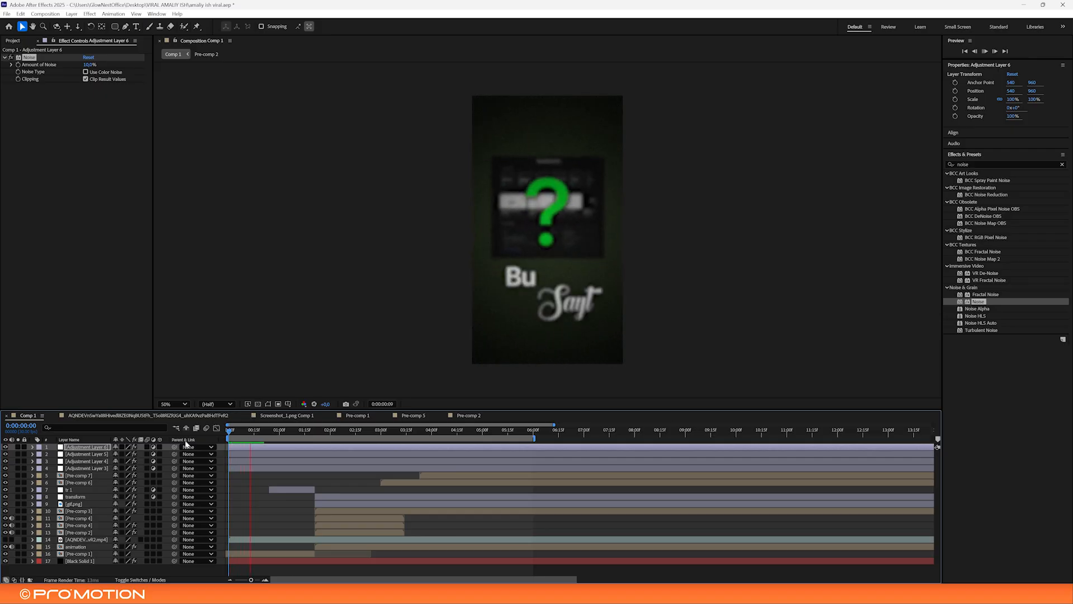
Turn on motion blur for all layers in Comp 1 and preview the animation
key(ctrl+a)
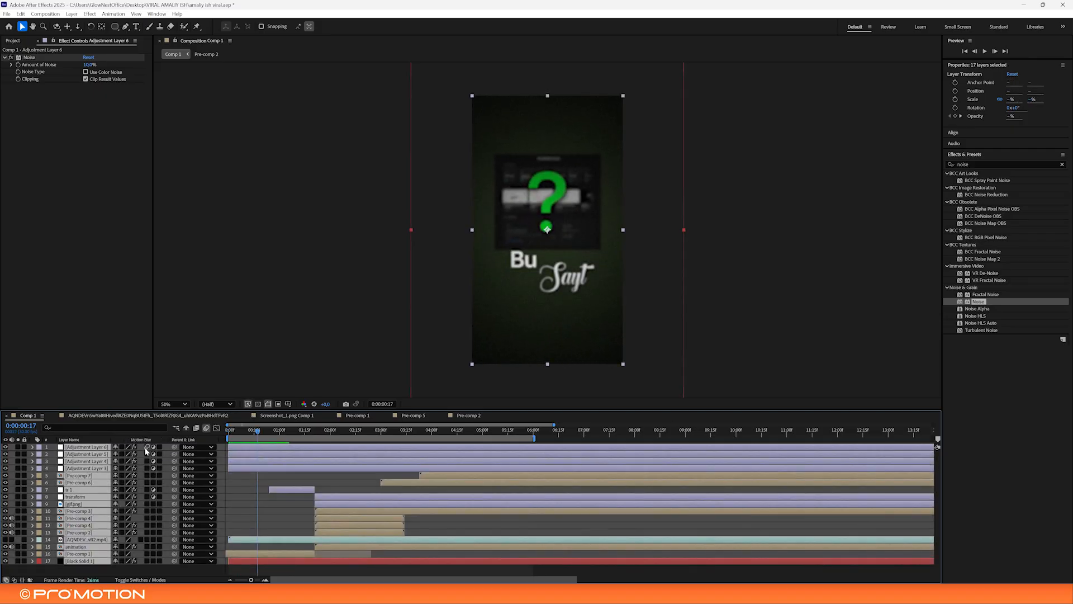
key(ctrl+shift+a)
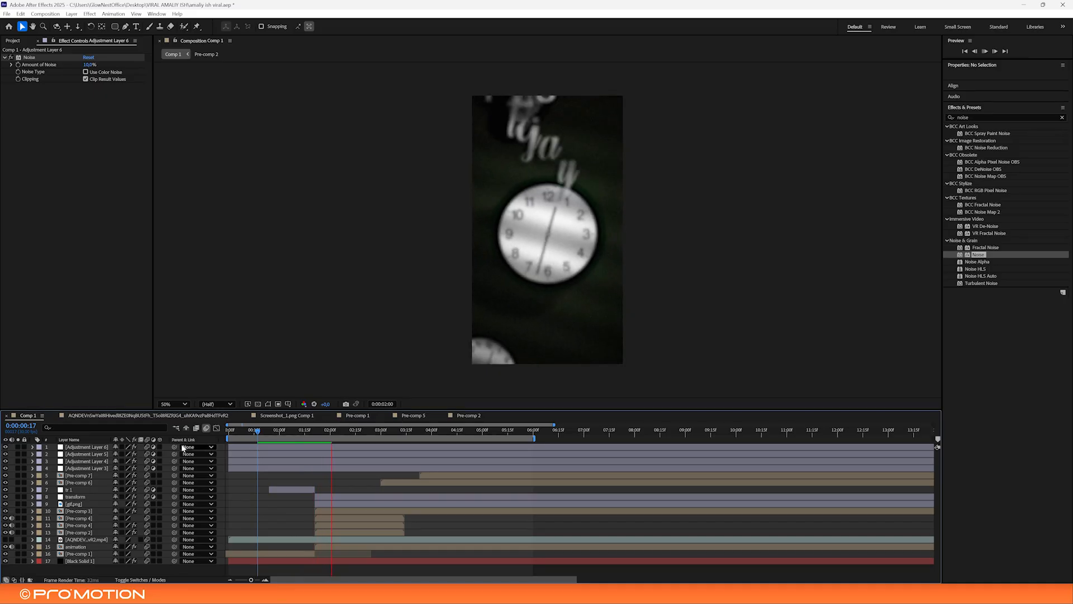
key(space)
Set the noise adjustment layer's Amount of Noise to 6% and preview several parts of Comp 1
click(102, 447)
drag(89, 63, 82, 63)
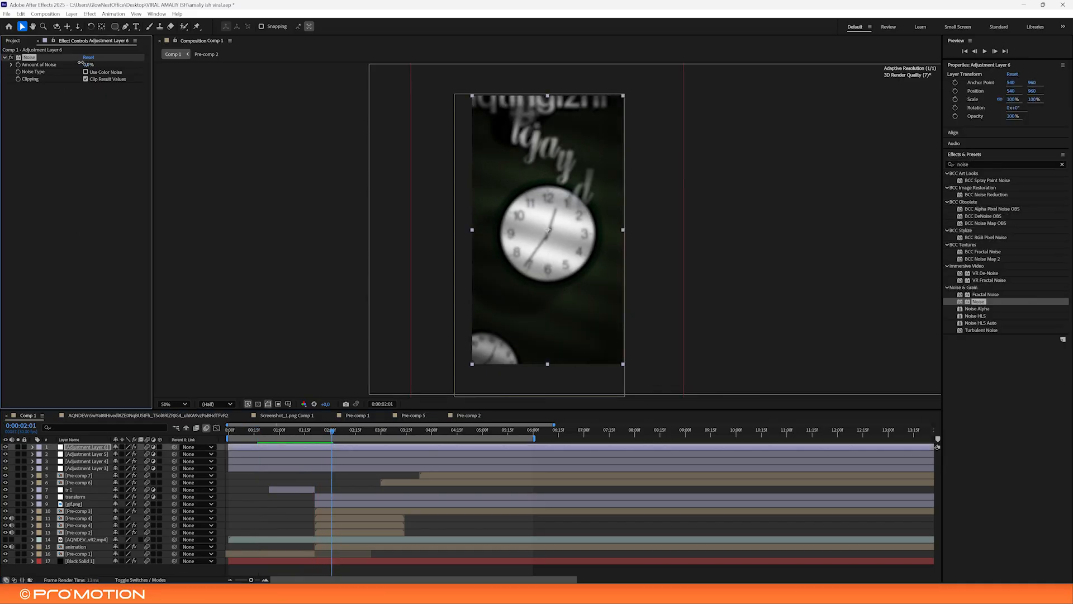
scroll(449, 222, up, 1)
key(space)
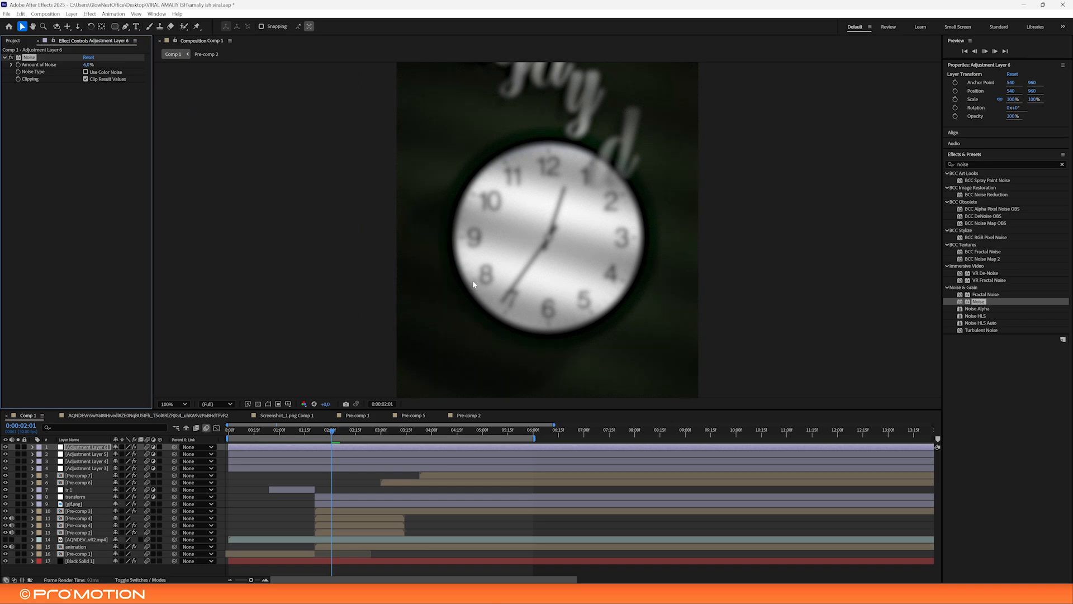
scroll(472, 284, down, 1)
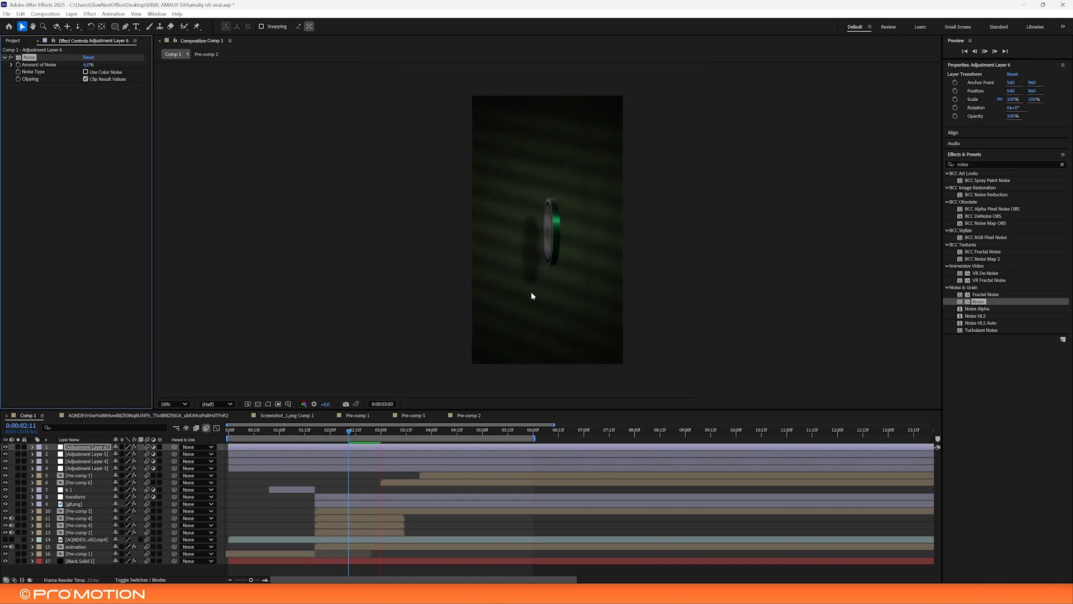
click(518, 489)
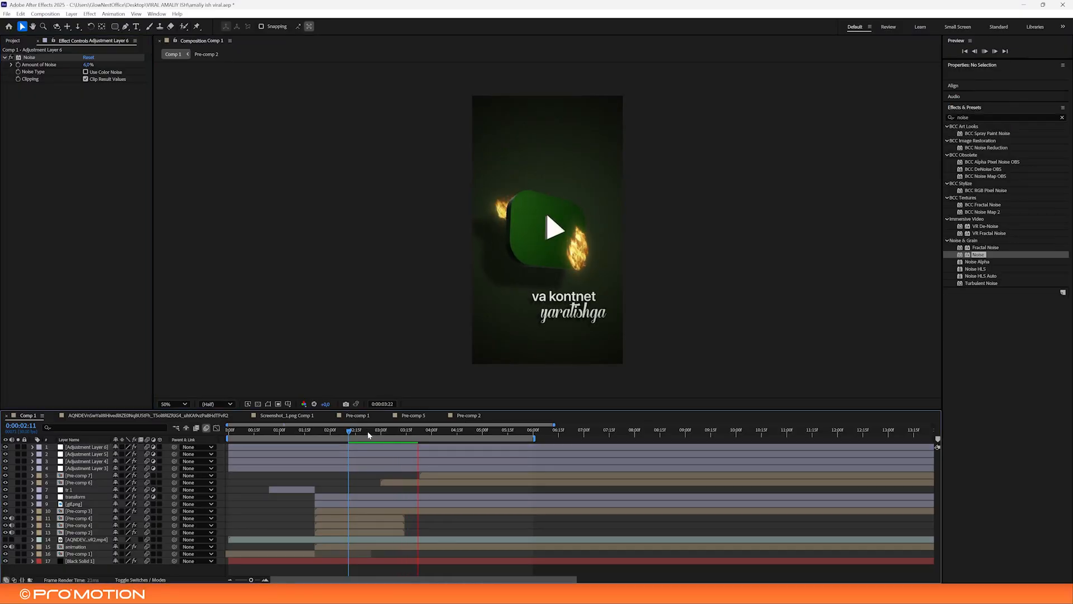
click(367, 431)
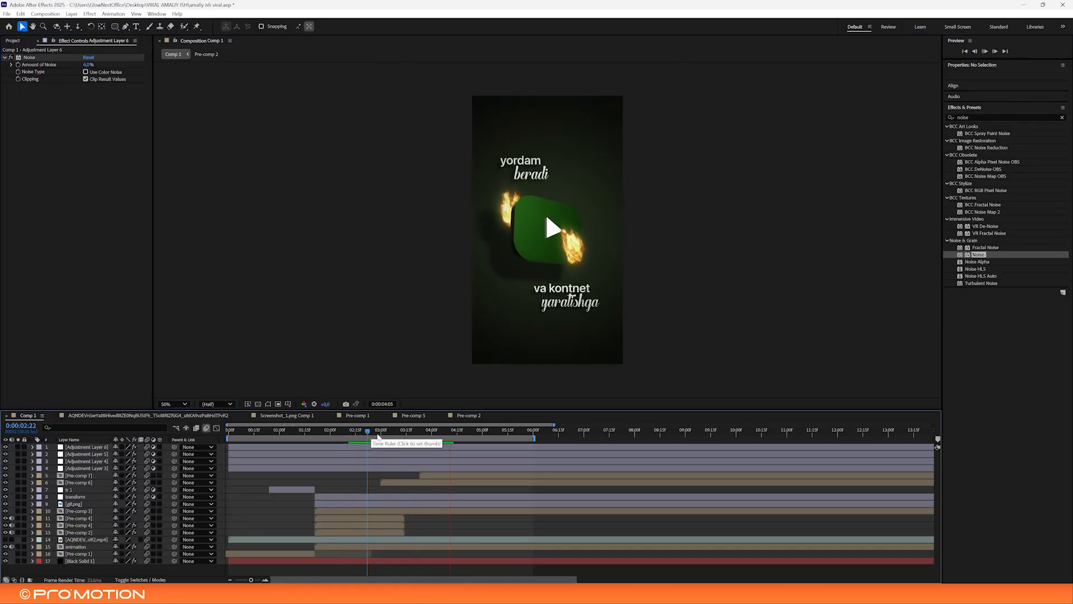
click(405, 431)
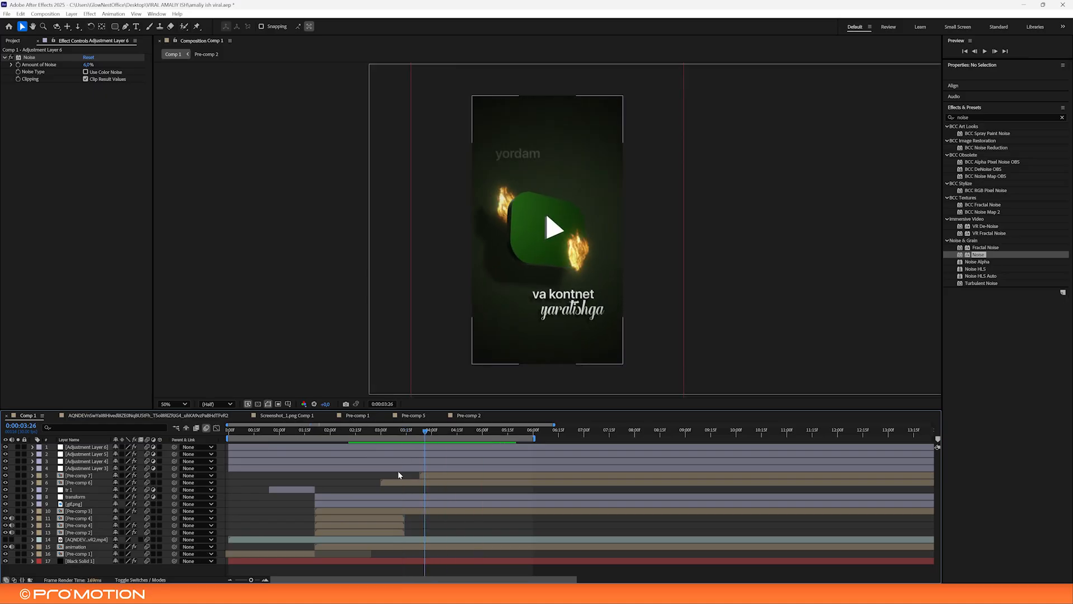
Add another adjustment layer on top of Comp 1 and apply the VR Chromatic Aberrations effect to it
key(ctrl+alt+y)
click(985, 161)
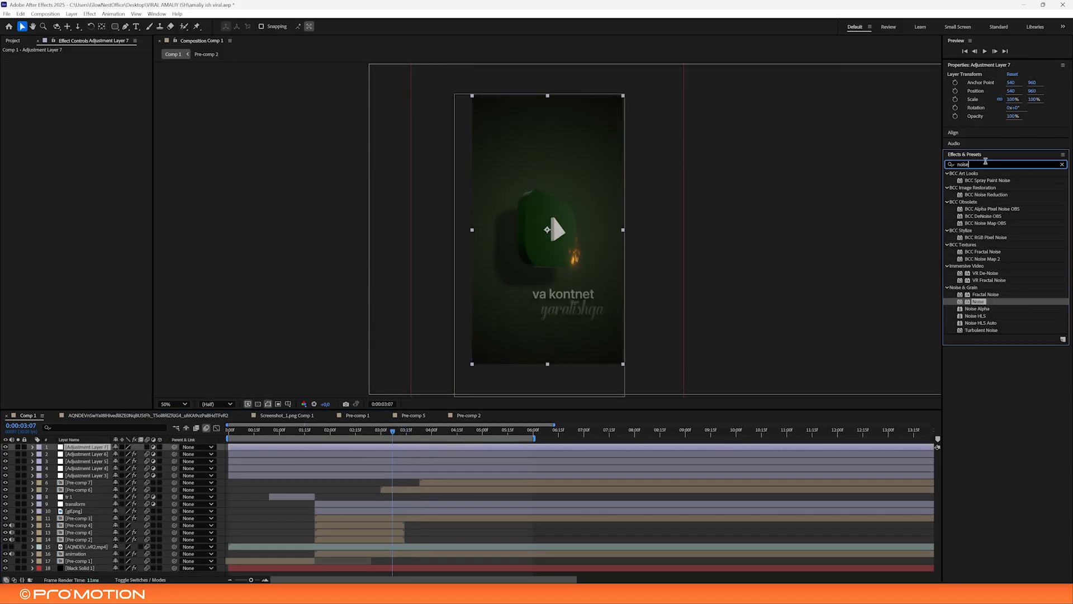
text(chro)
text(ma)
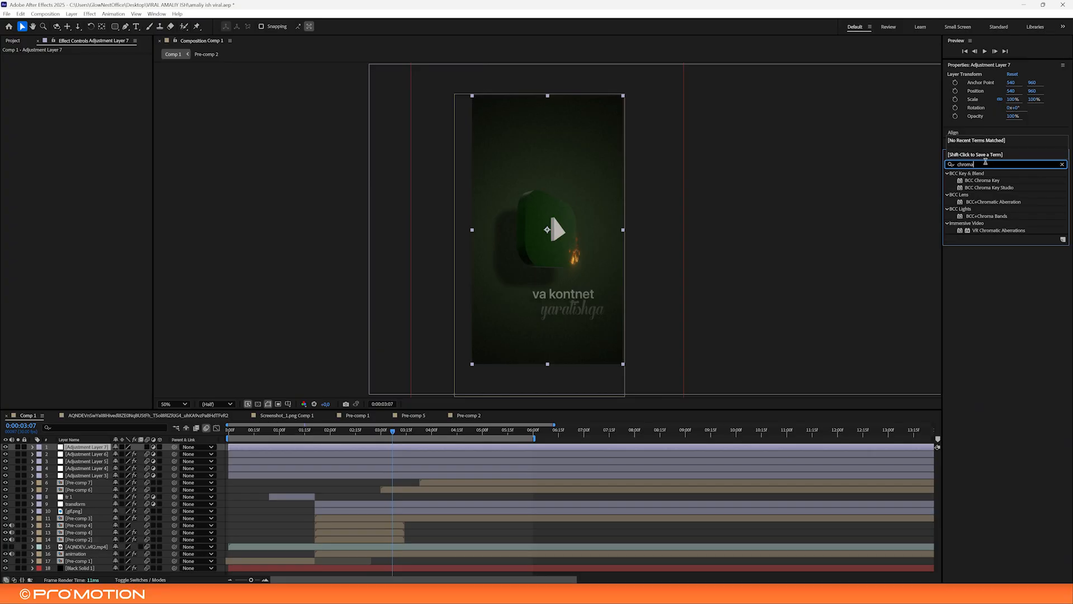
double_click(999, 231)
Set the effect's Falloff Distance to 31 and Aberration (Red) to 2, and preview Comp 1
drag(379, 436, 352, 436)
drag(136, 112, 139, 89)
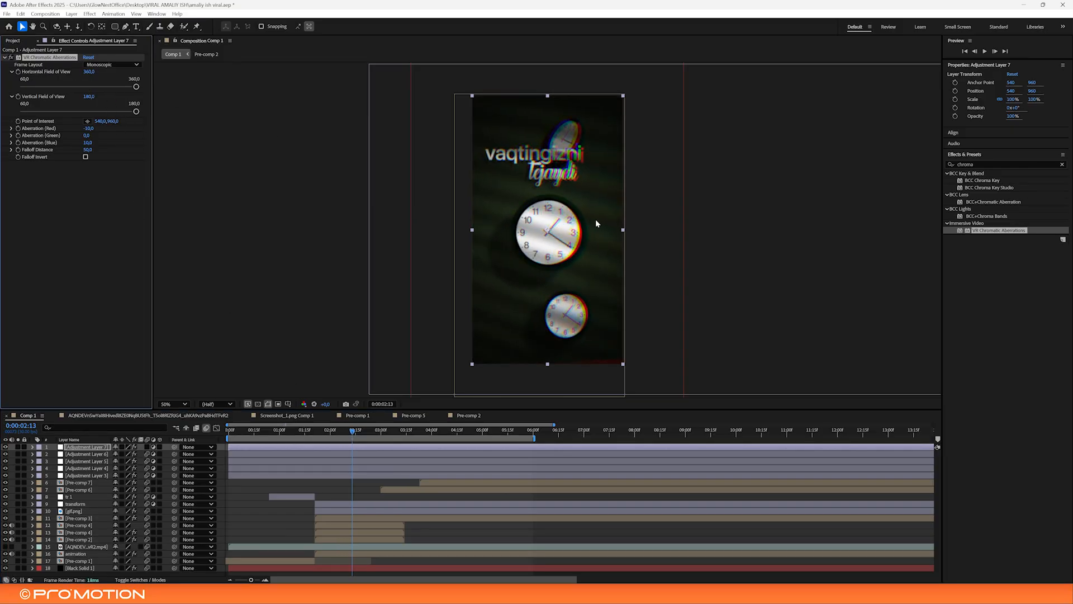
drag(86, 149, 102, 129)
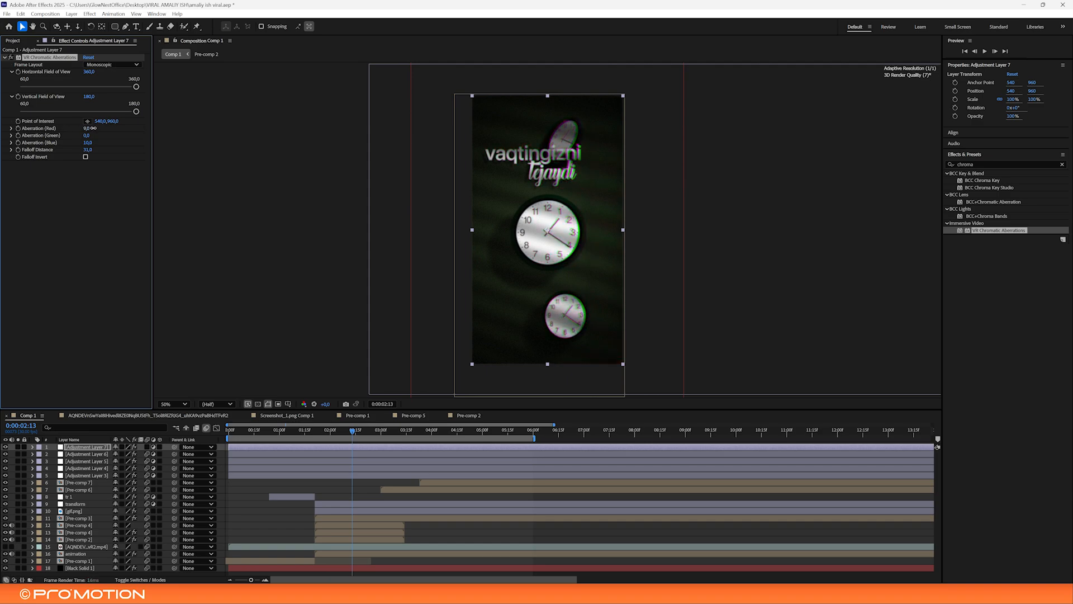
key(space)
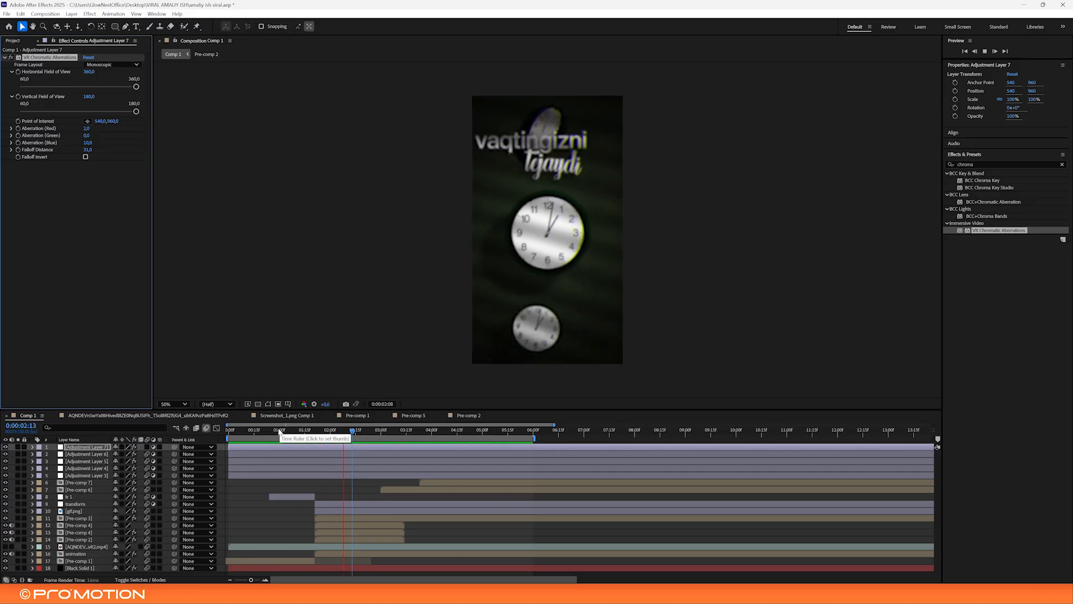
key(space)
scroll(495, 269, up, 1)
key(space)
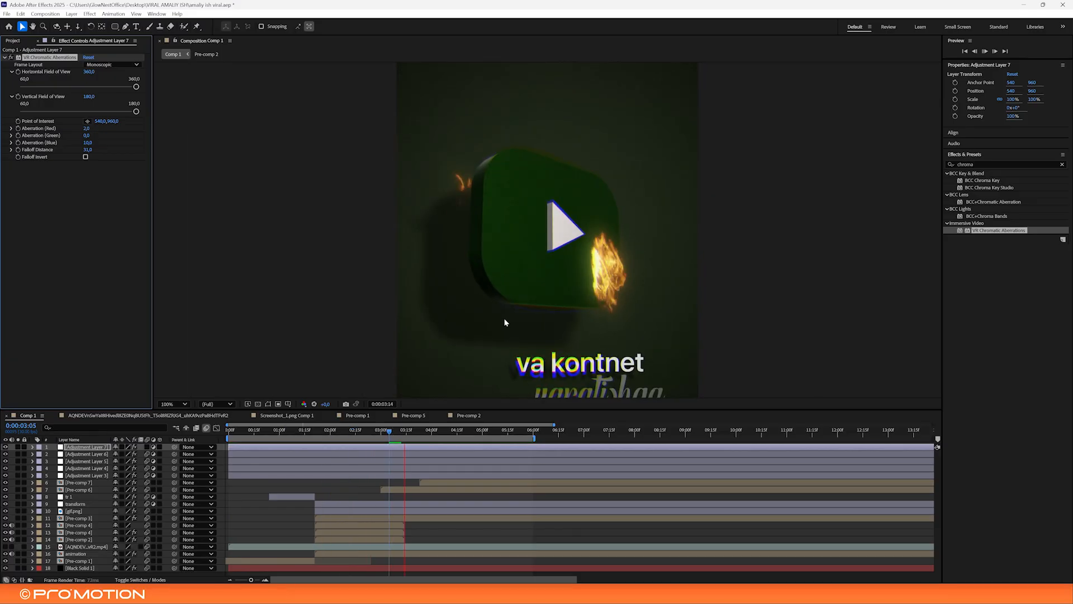
scroll(513, 323, down, 1)
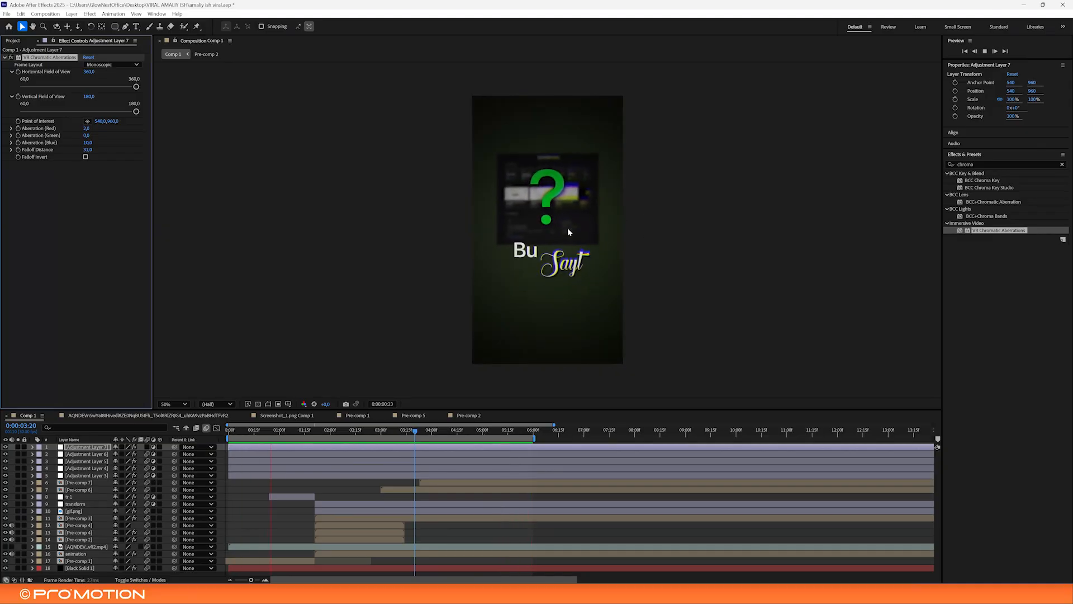
Open Pre-comp 1 and delete the Fill effect from the question mark text layer
click(266, 431)
drag(267, 430, 415, 431)
double_click(261, 556)
click(440, 535)
scroll(571, 245, up, 1)
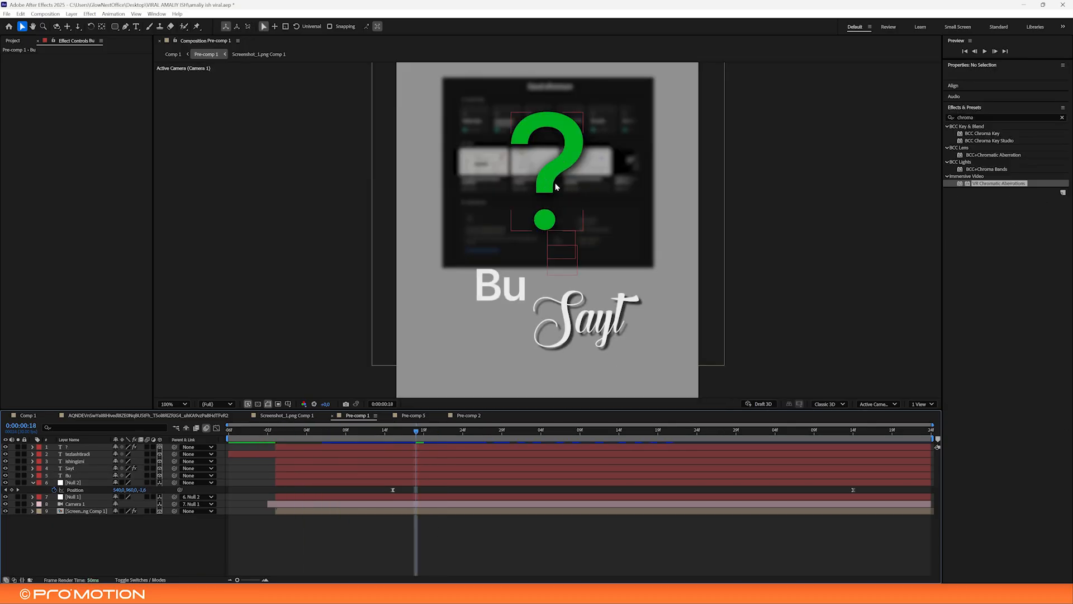
click(555, 184)
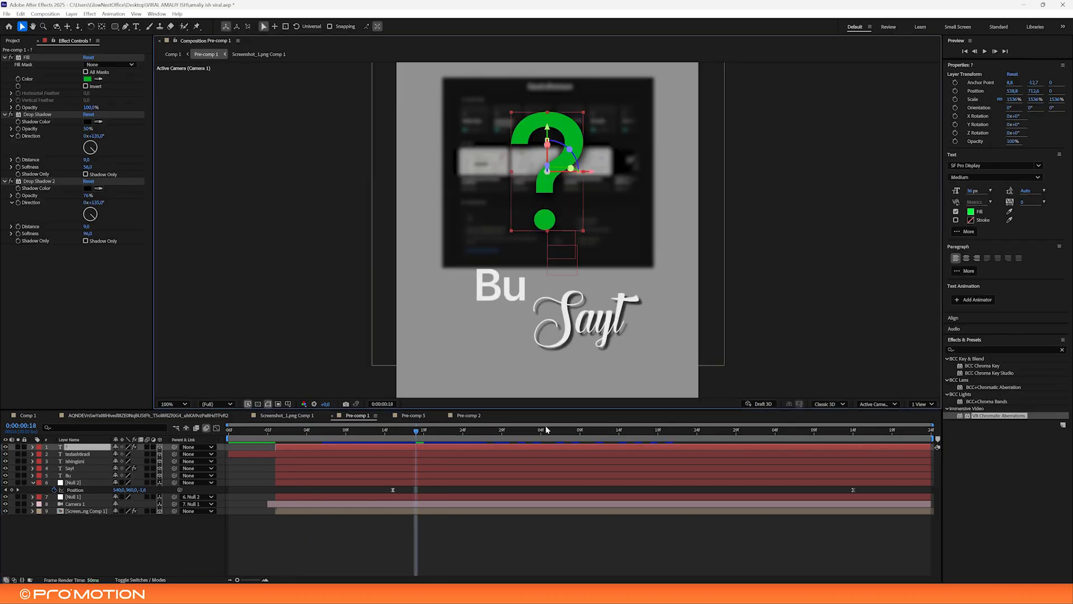
click(29, 59)
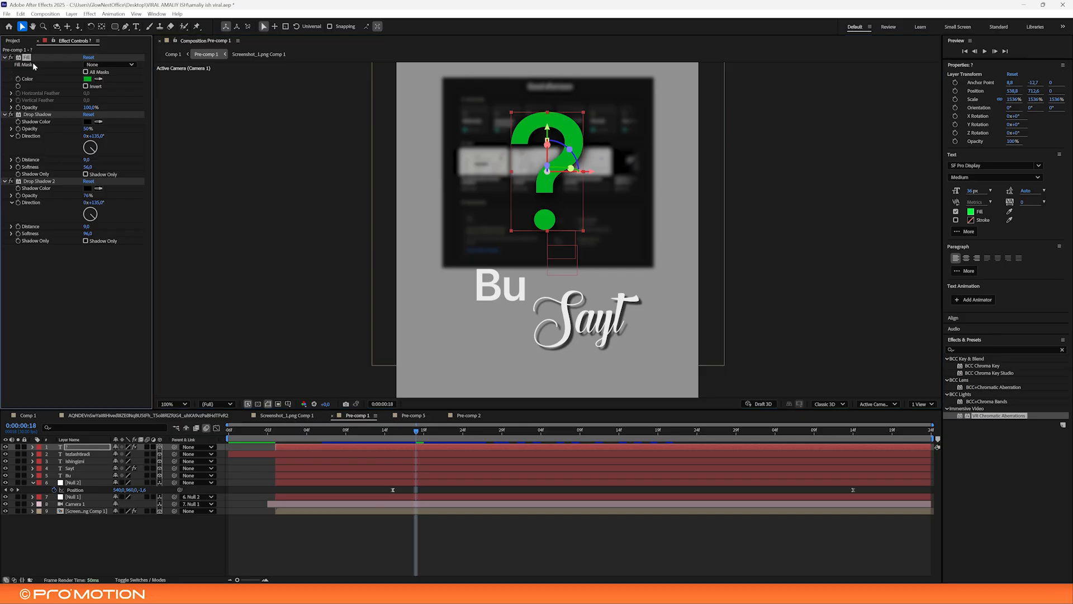
key(Delete)
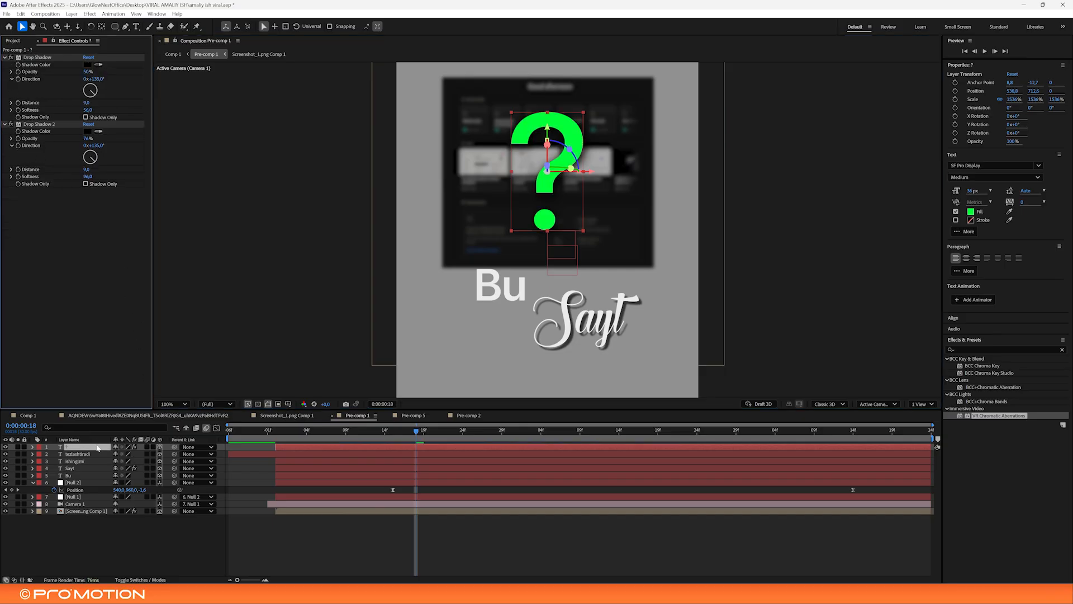
Try an Inner Glow layer style on the question mark text layer, and remove it again
right_click(99, 446)
mouse_move(168, 303)
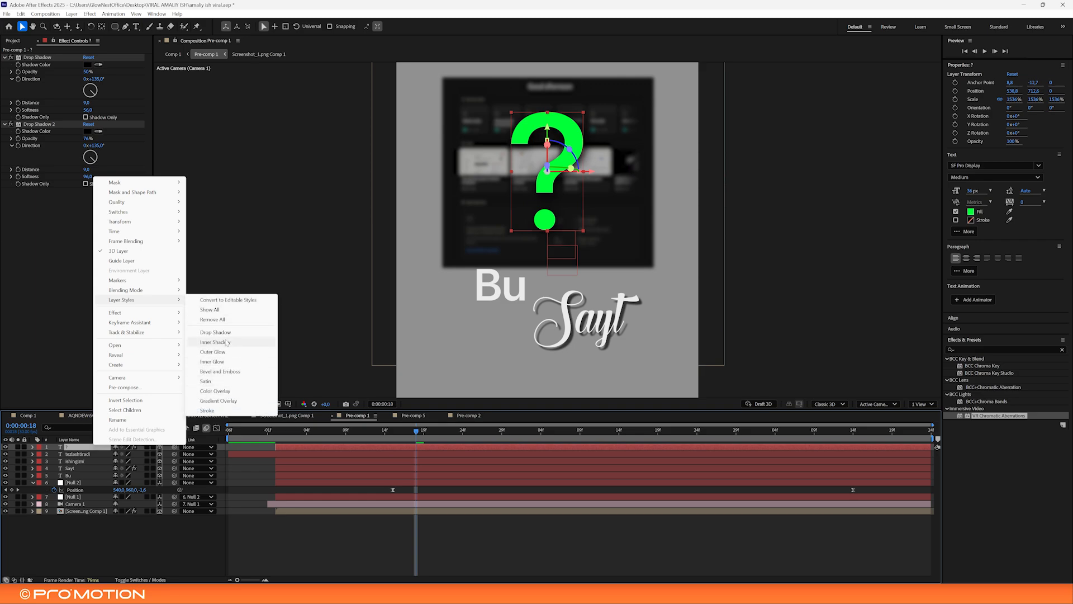
click(212, 362)
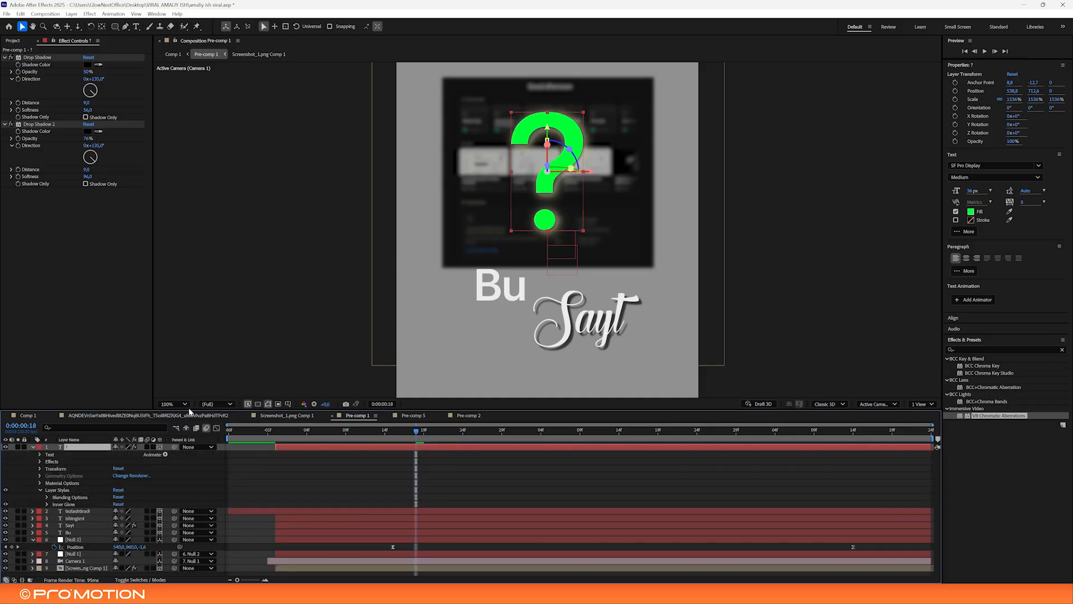
click(118, 490)
right_click(101, 447)
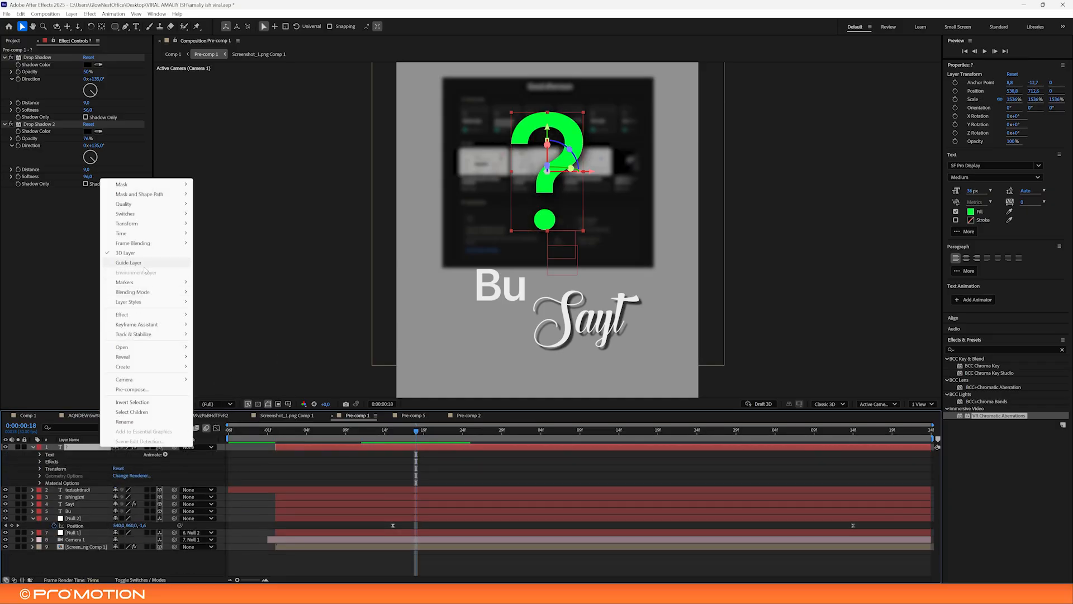
click(42, 123)
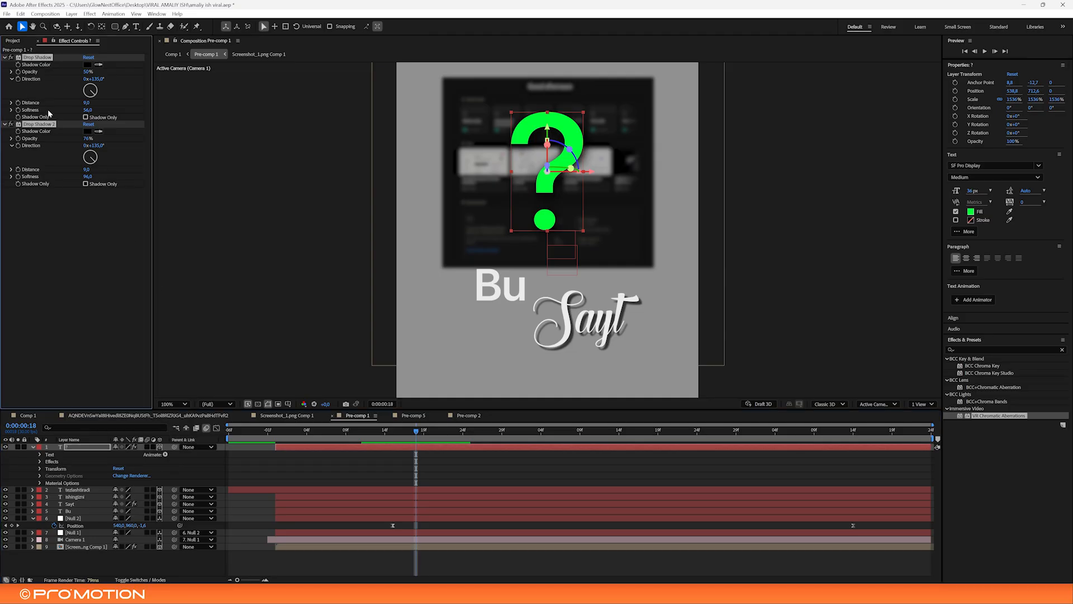
click(1032, 358)
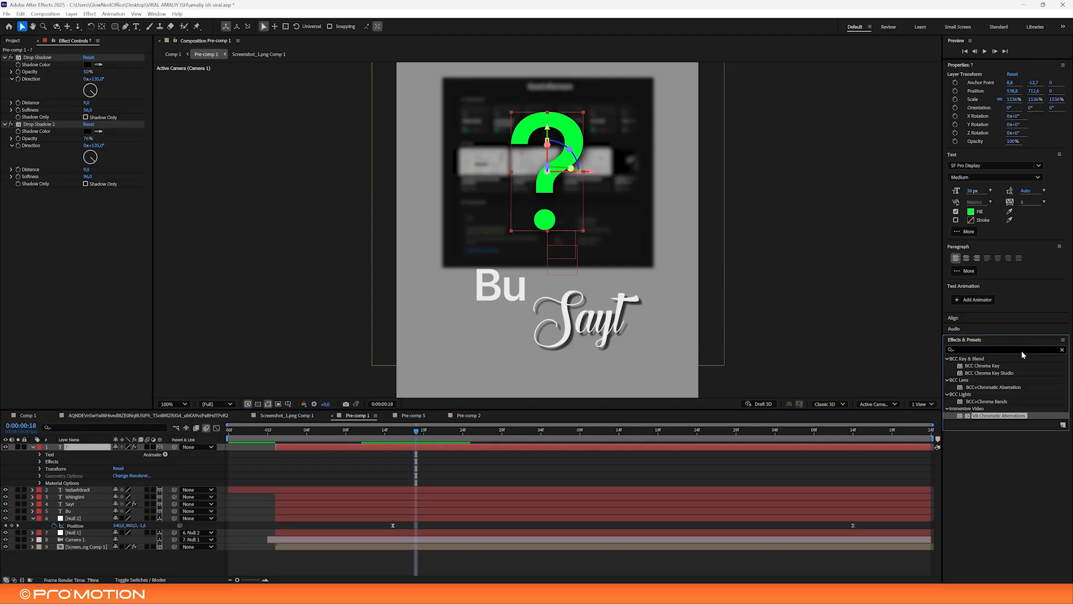
click(479, 468)
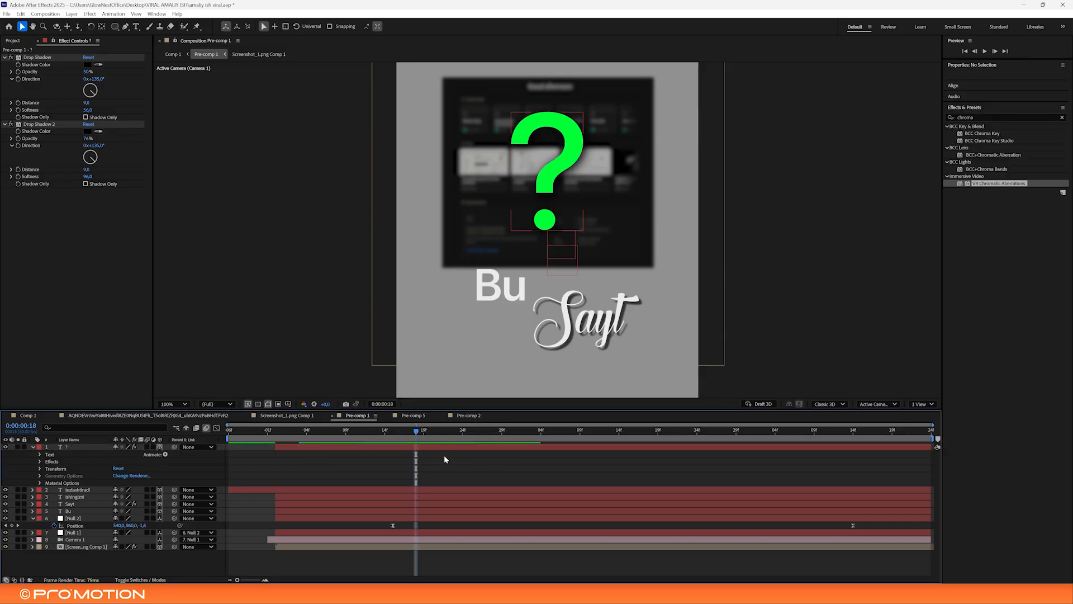
key(ctrl+m)
click(34, 415)
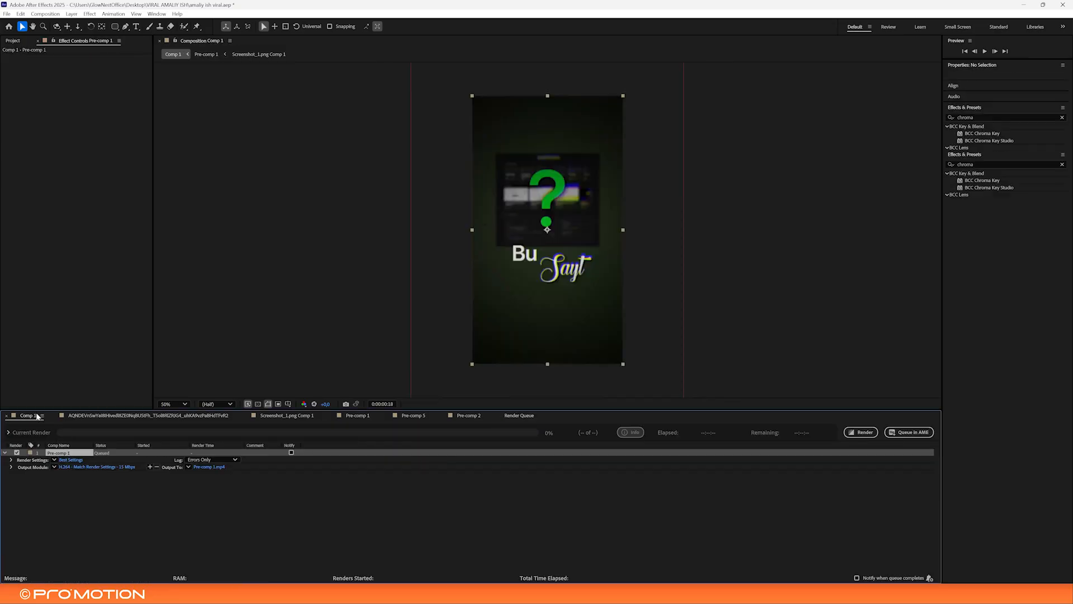
click(148, 416)
click(287, 415)
click(357, 416)
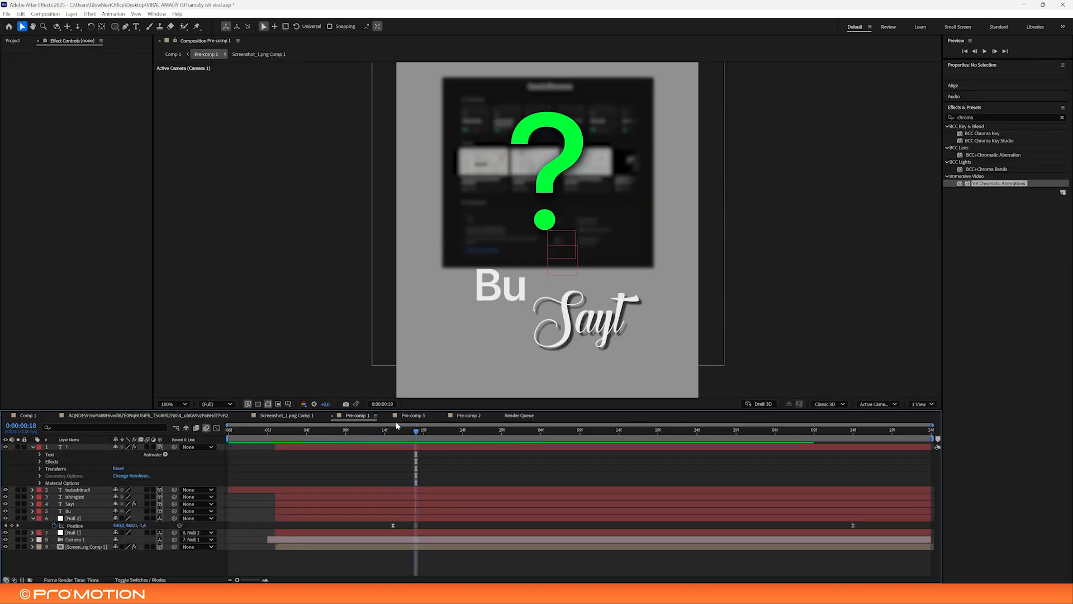
Apply the Deep Glow effect to the question mark text layer in Pre-comp 1
click(371, 447)
key(ctrl+space)
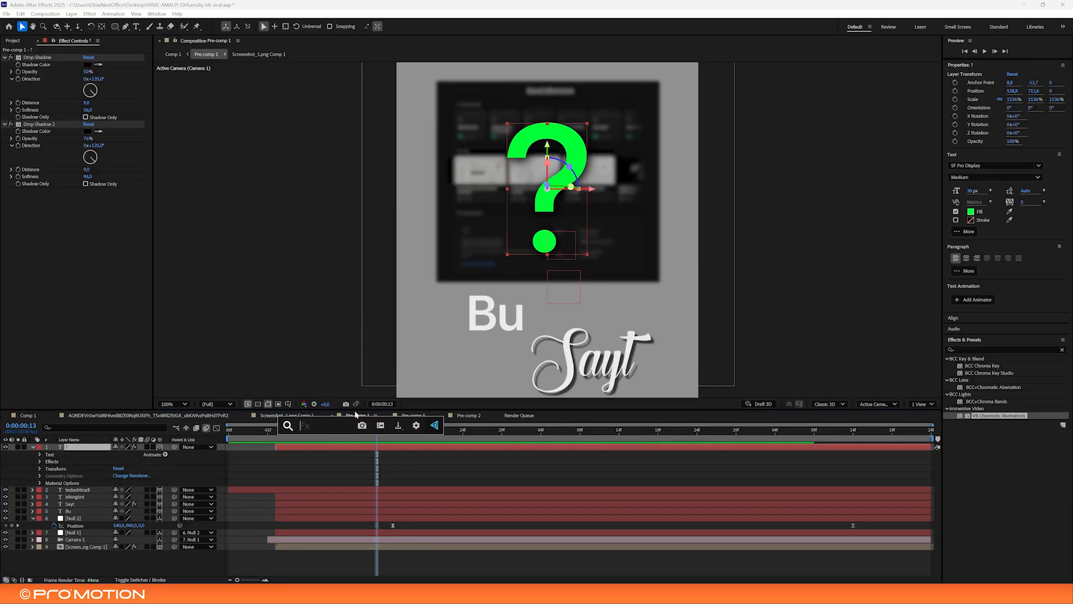
text(deep)
click(348, 451)
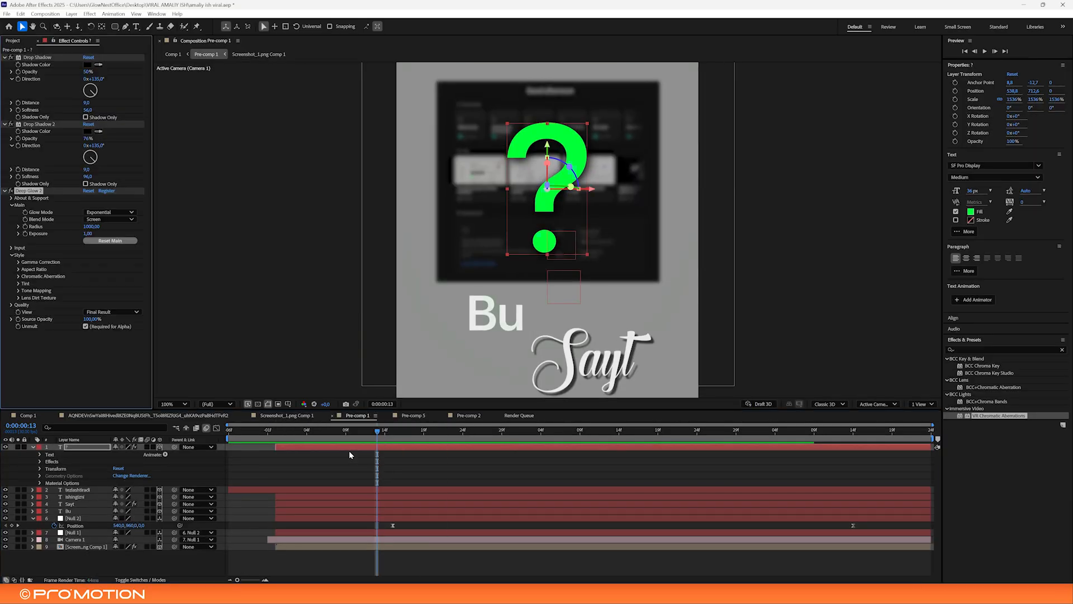
Set Deep Glow's Radius to 530 on the question mark layer and keyframe its Exposure at 0 on frame 11
drag(91, 234, 77, 226)
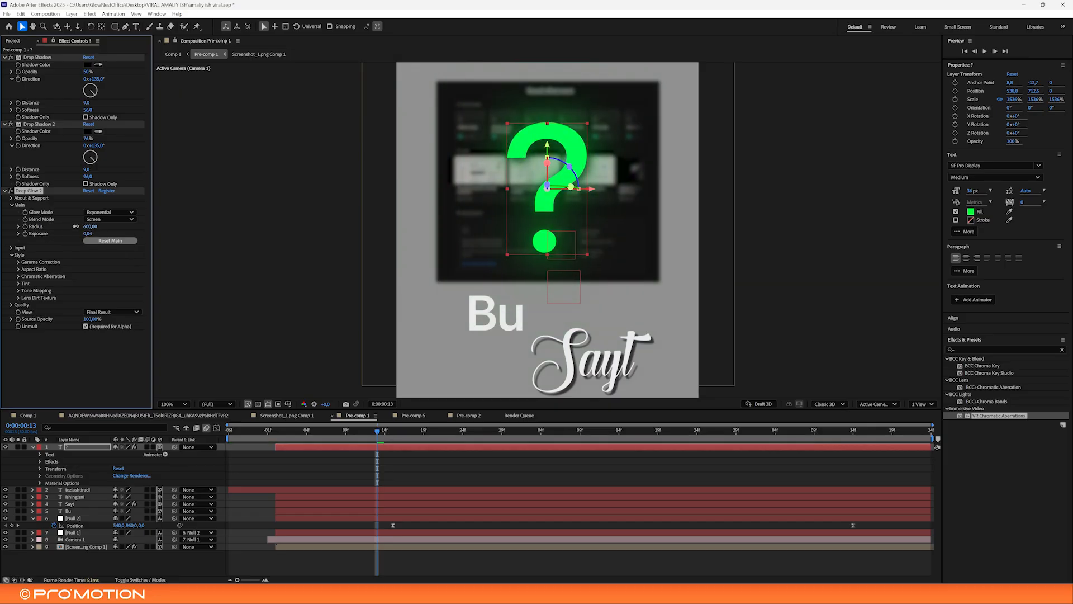
key(u)
click(361, 433)
drag(86, 234, 83, 233)
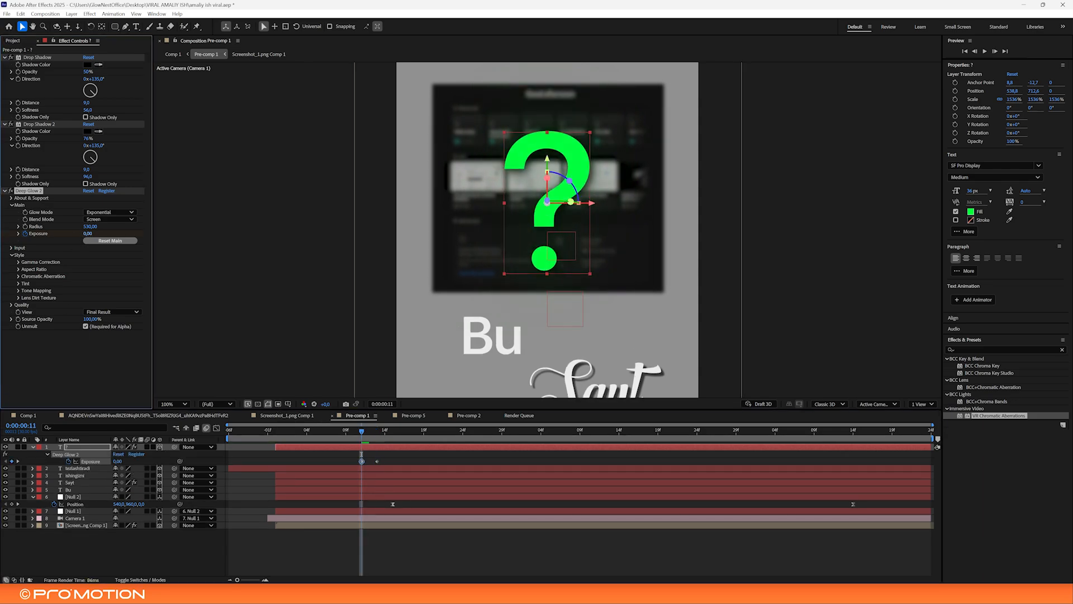
Add raised Exposure keyframes on frames 12 and 13, moving the original Exposure keyframe to frame 14
drag(361, 432, 369, 431)
drag(88, 234, 92, 234)
click(376, 432)
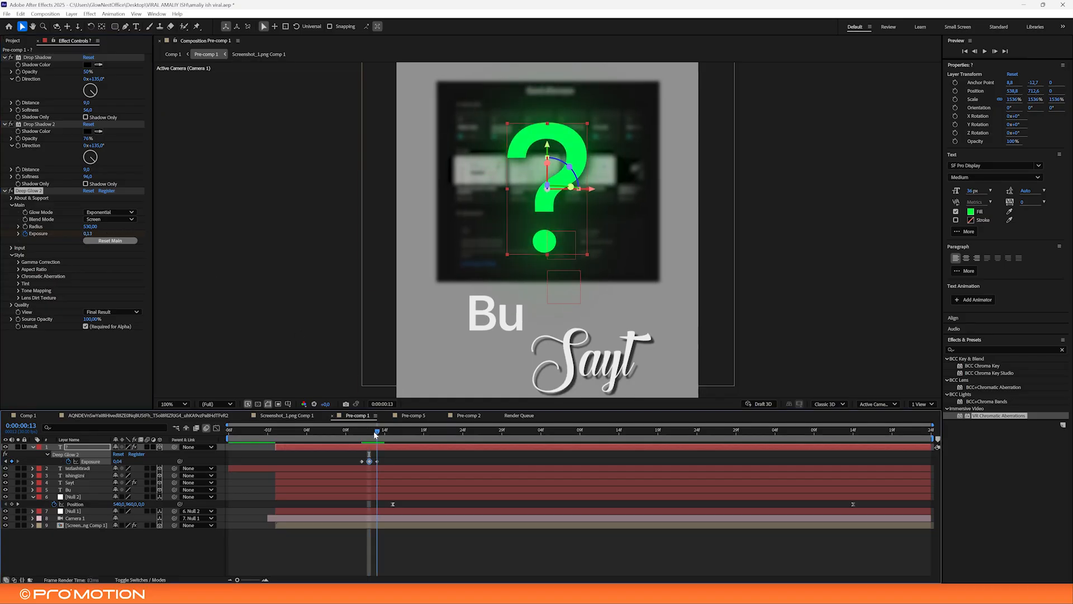
drag(376, 461, 385, 461)
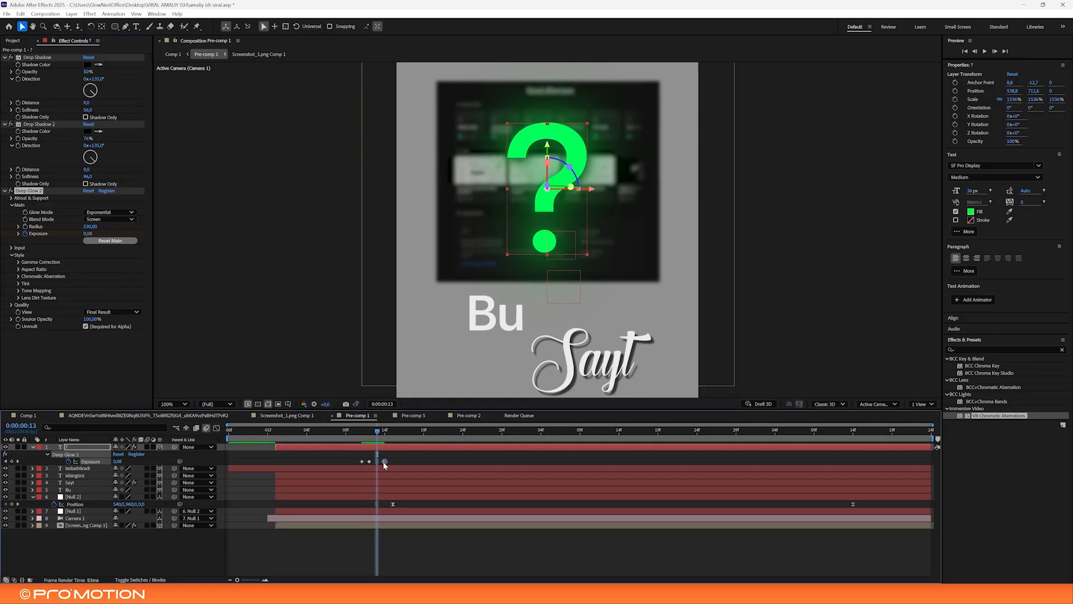
Spread the four Exposure keyframes evenly from frame 8 to frame 14 and preview the glow flicker in Pre-comp 1
click(345, 431)
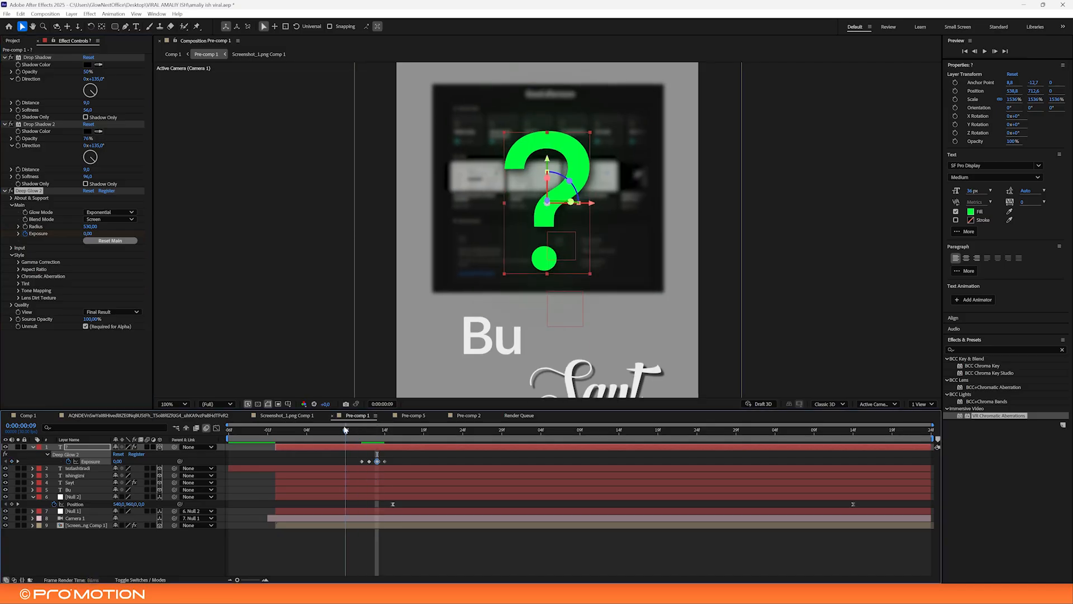
drag(344, 431, 314, 431)
drag(397, 466, 354, 457)
key(space)
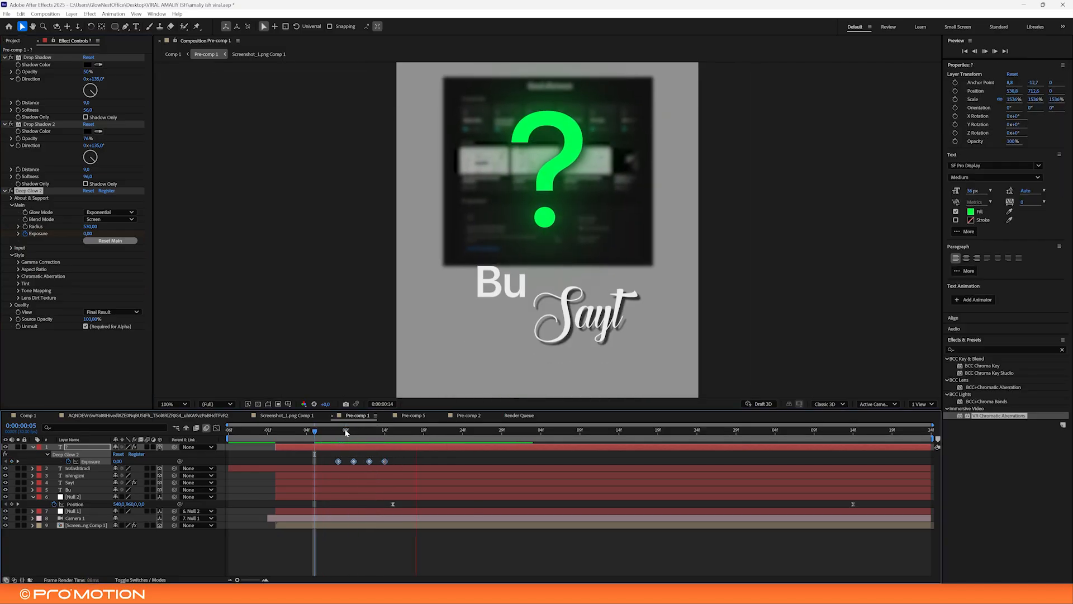
drag(313, 430, 276, 434)
key(space)
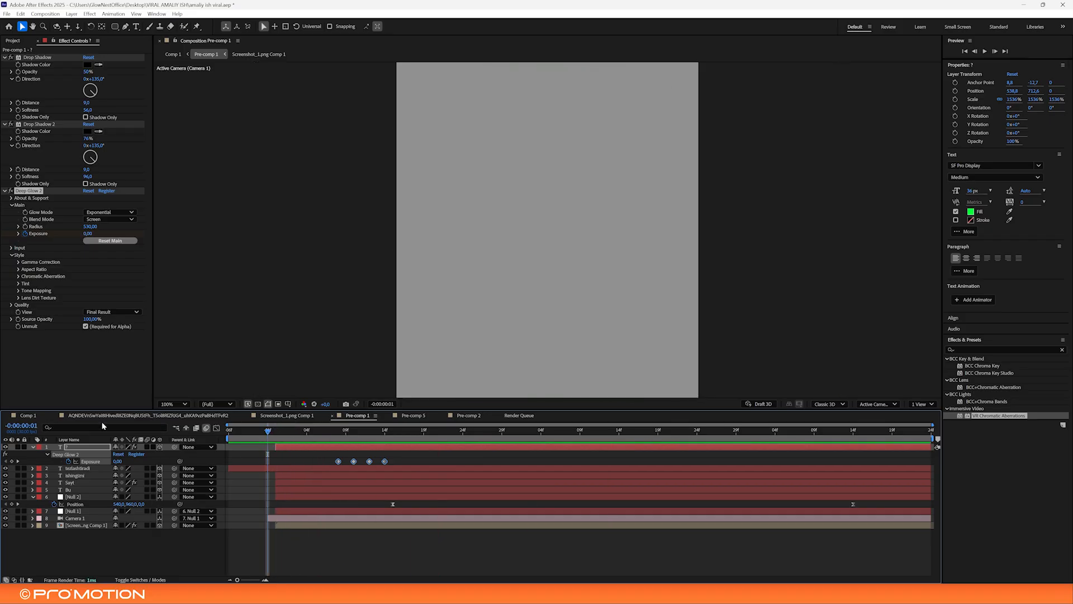
Open Comp 1 and preview it from the start, replaying the clock scene around two seconds
click(45, 416)
key(space)
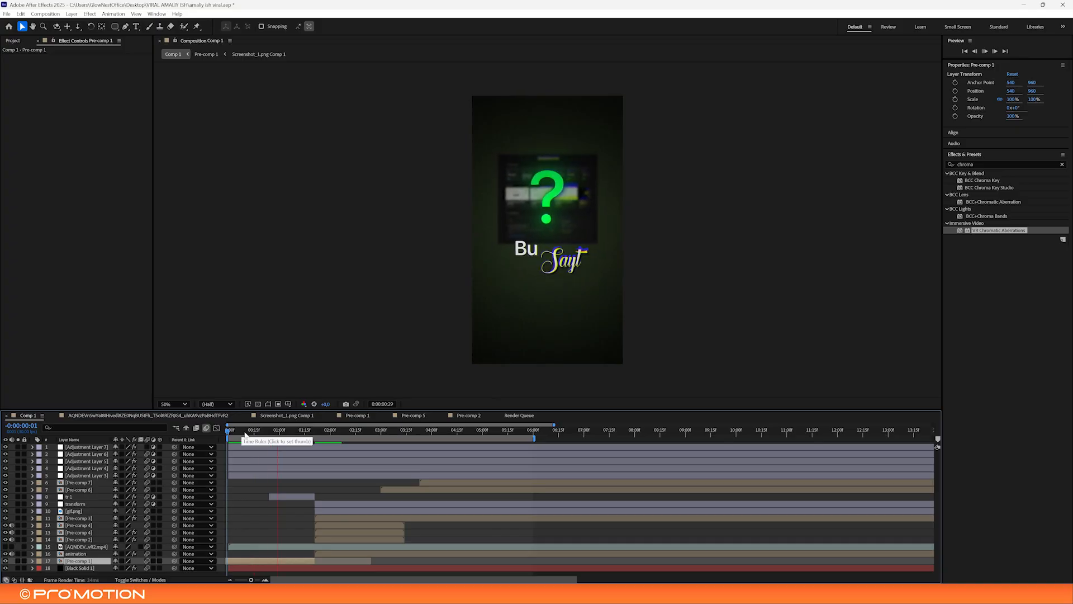
click(229, 432)
key(space)
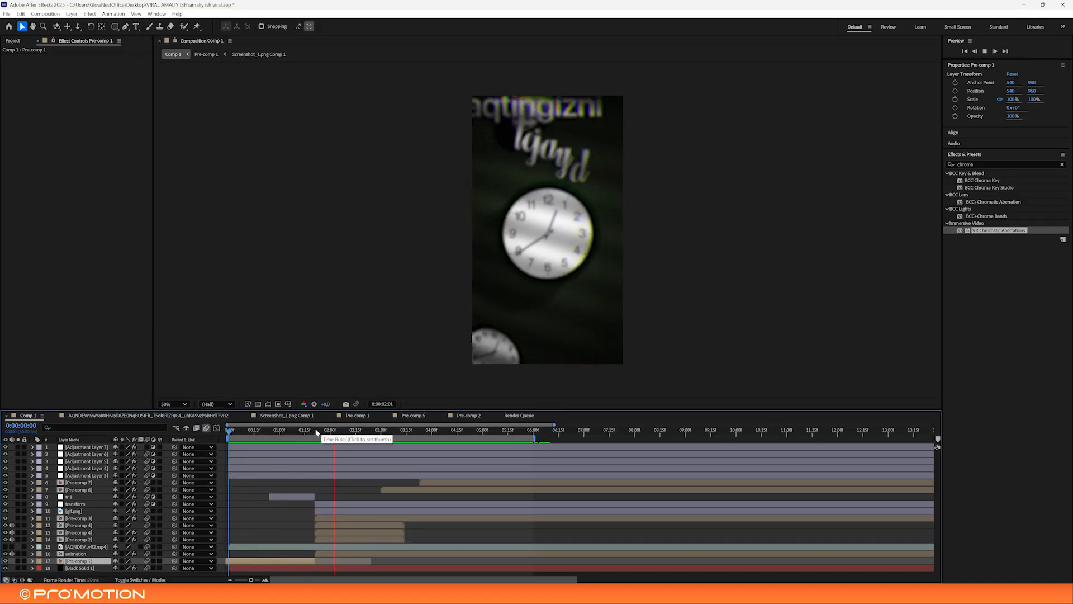
click(351, 433)
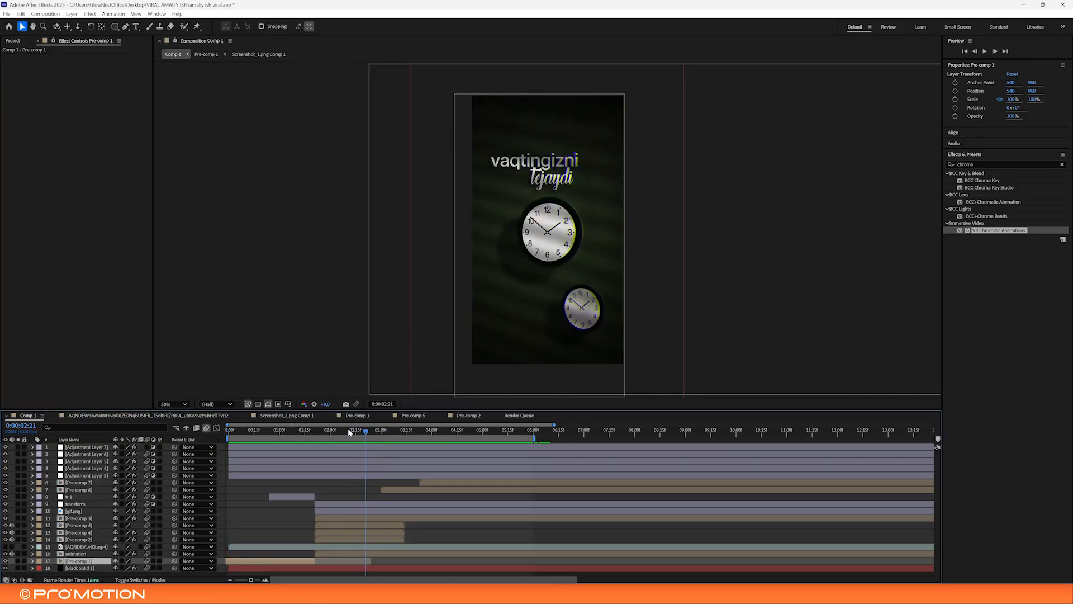
key(space)
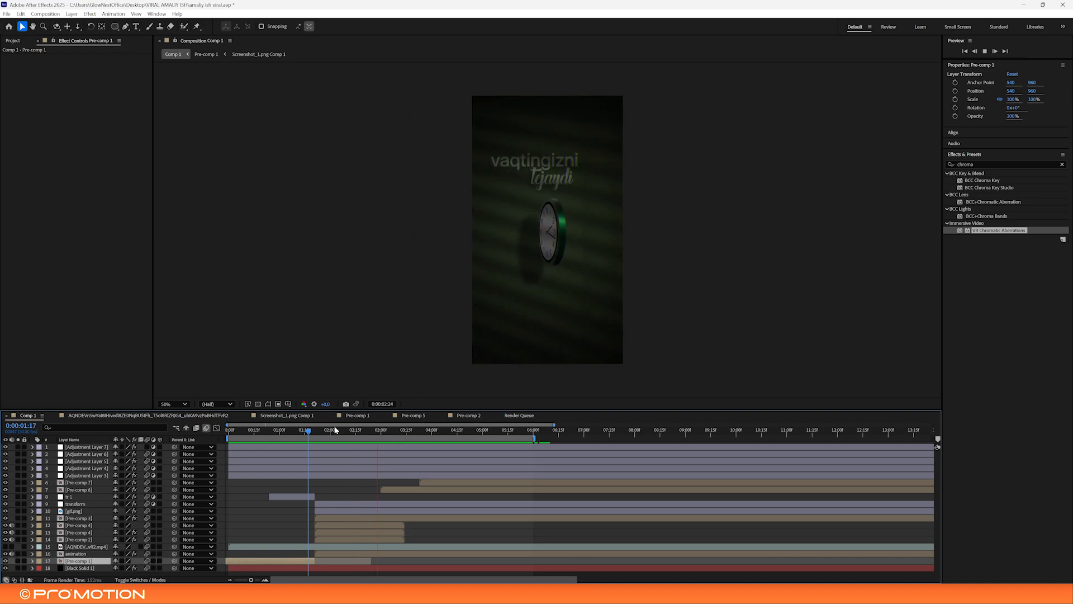
key(space)
click(329, 434)
key(space)
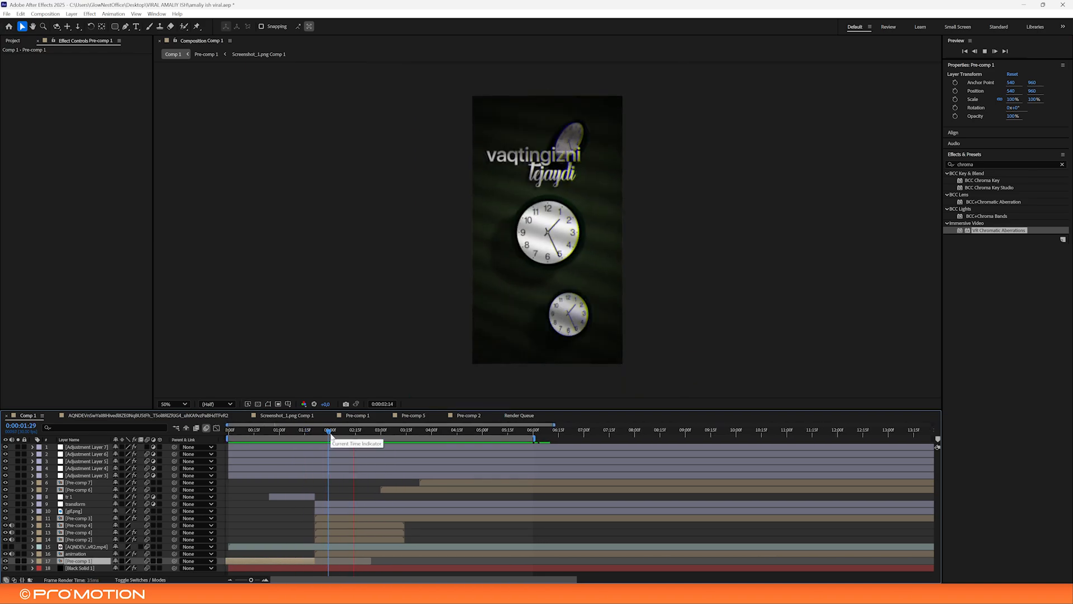
click(357, 496)
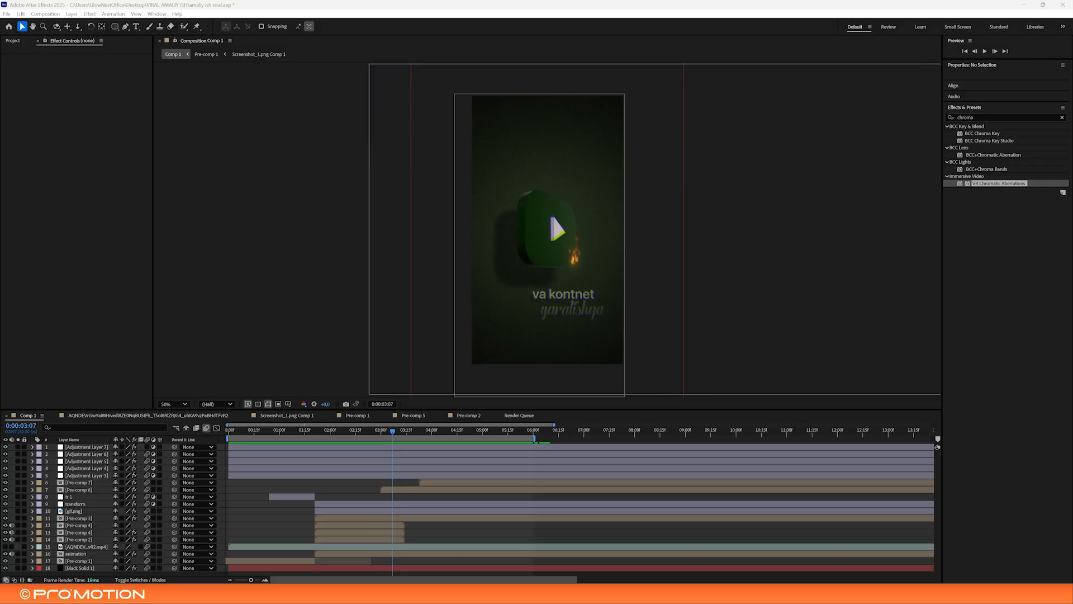
Add Leaf transition green screen effect.mp4 on top of the Comp 1 layers and key out its green with Keylight (1.2)
drag(335, 390, 406, 476)
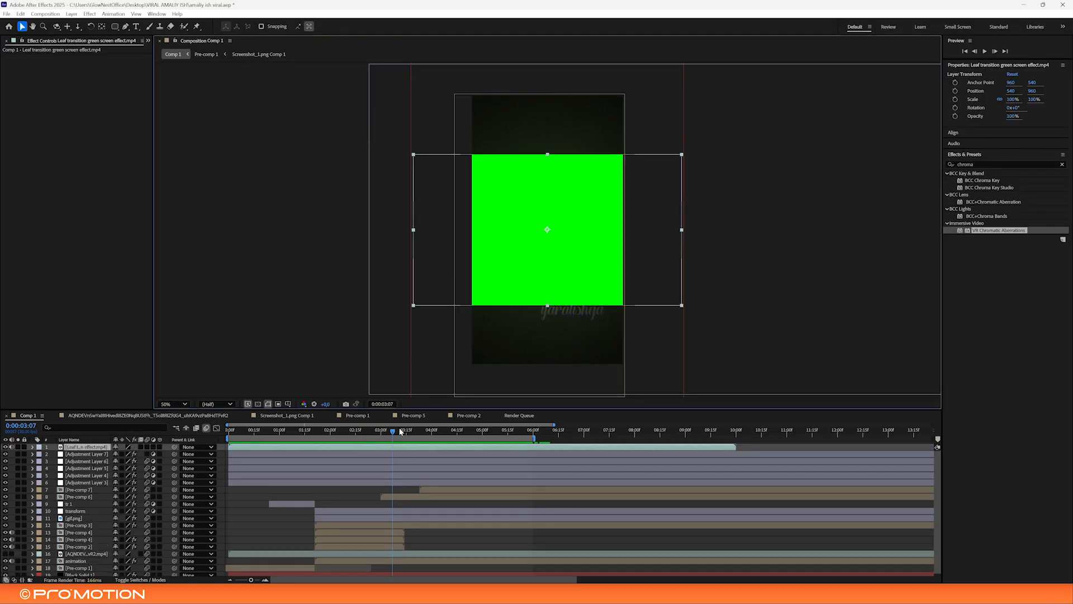
drag(393, 429, 310, 431)
click(982, 165)
text(kely)
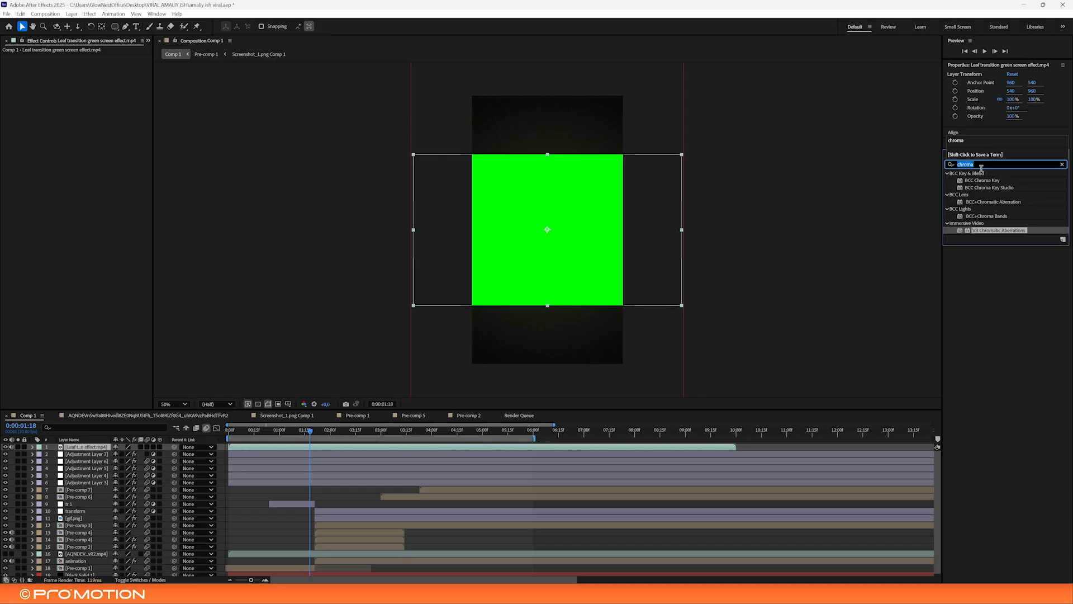
key(BackSpace)
key(BackSpace)
text(y)
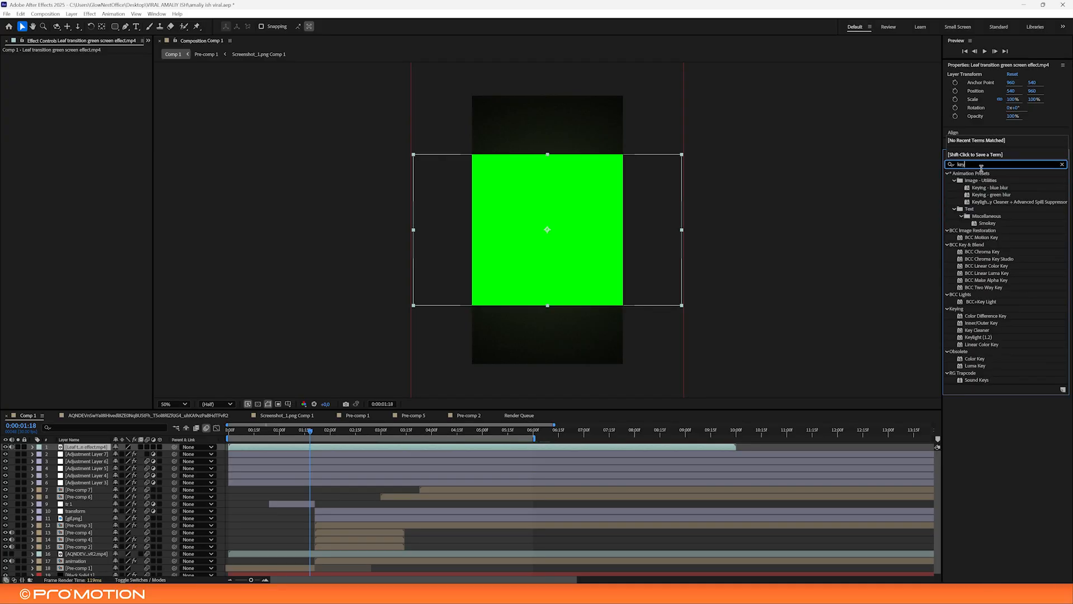
text(li)
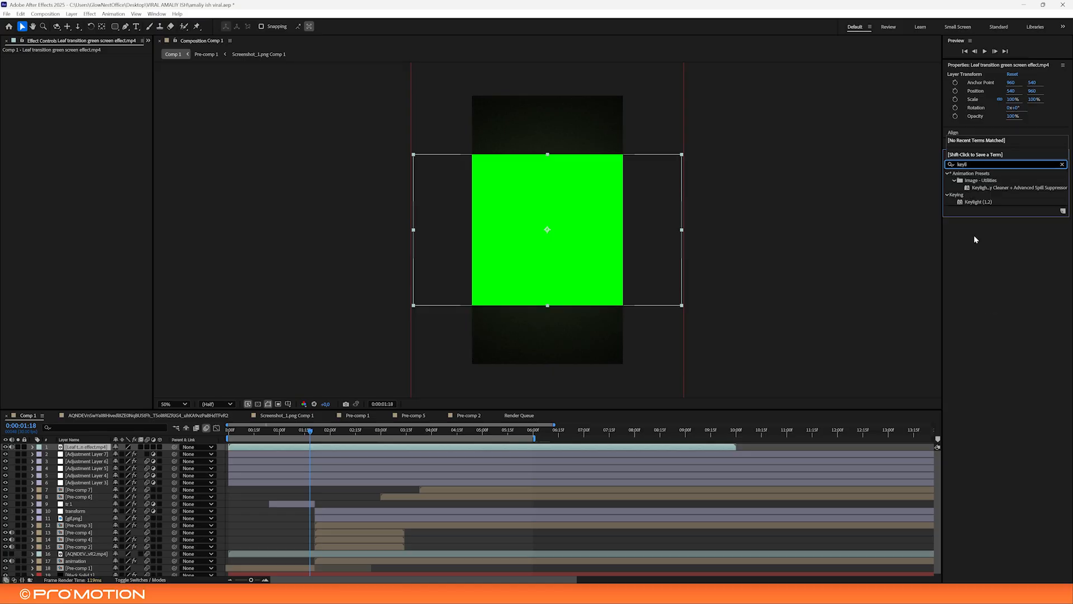
double_click(977, 202)
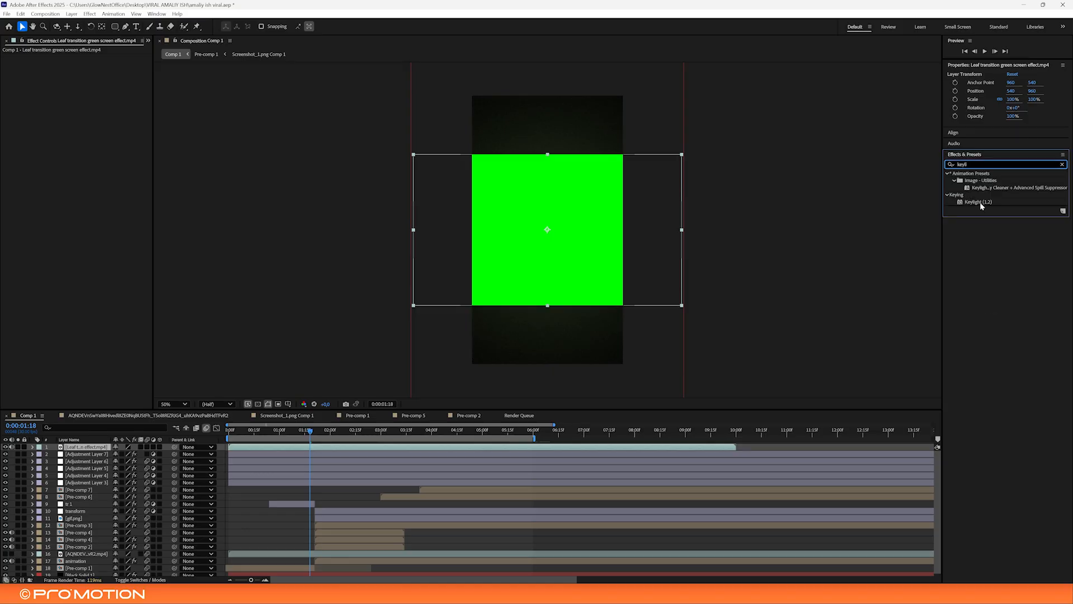
click(498, 162)
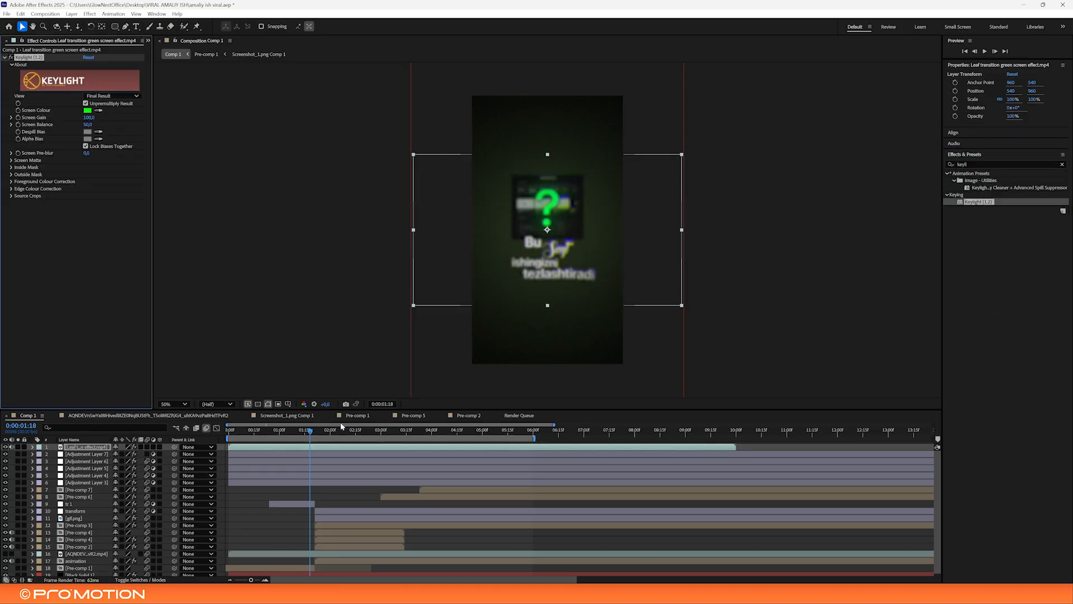
Scale the leaf clip to 180.4%, starting it earlier in time, and place it directly above the transform layer
drag(311, 431, 472, 427)
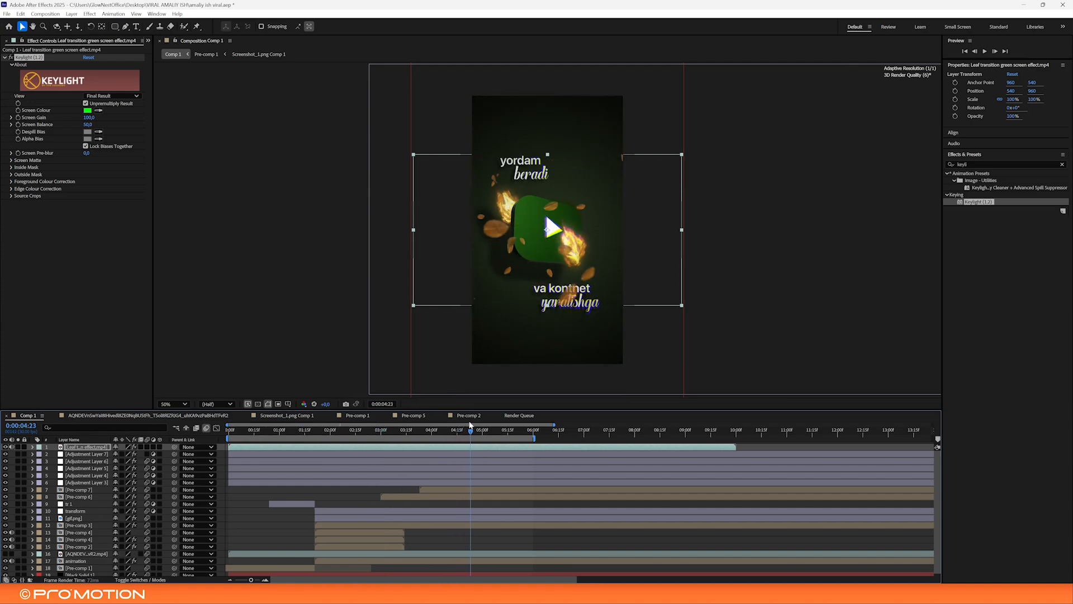
drag(682, 229, 796, 251)
drag(416, 432, 240, 435)
drag(319, 433, 342, 434)
drag(100, 448, 98, 503)
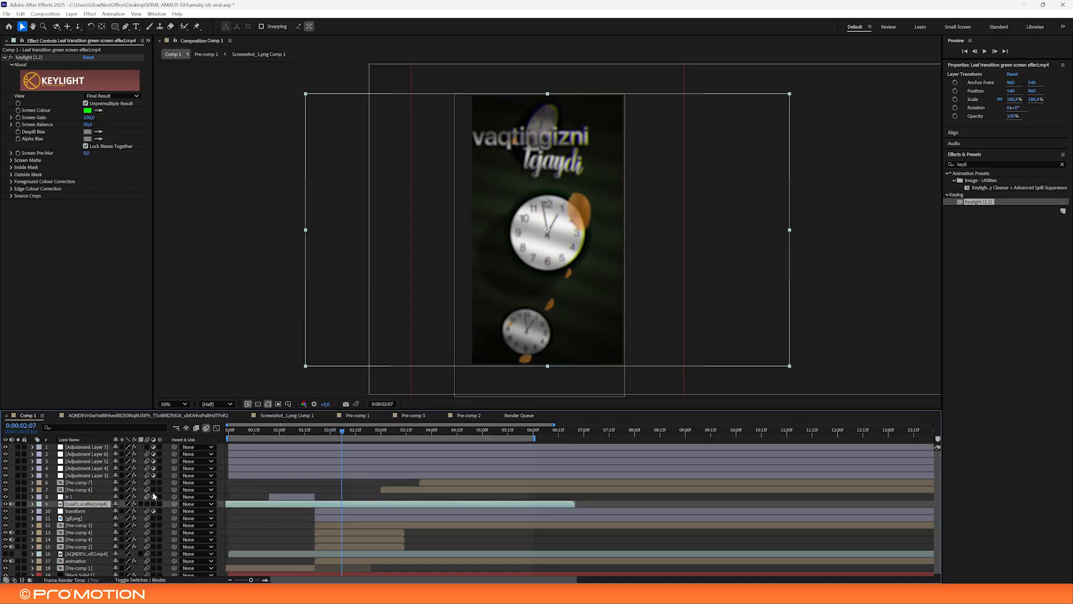
Preview the falling leaves over the transition from the question mark to the clock scene
click(321, 435)
key(space)
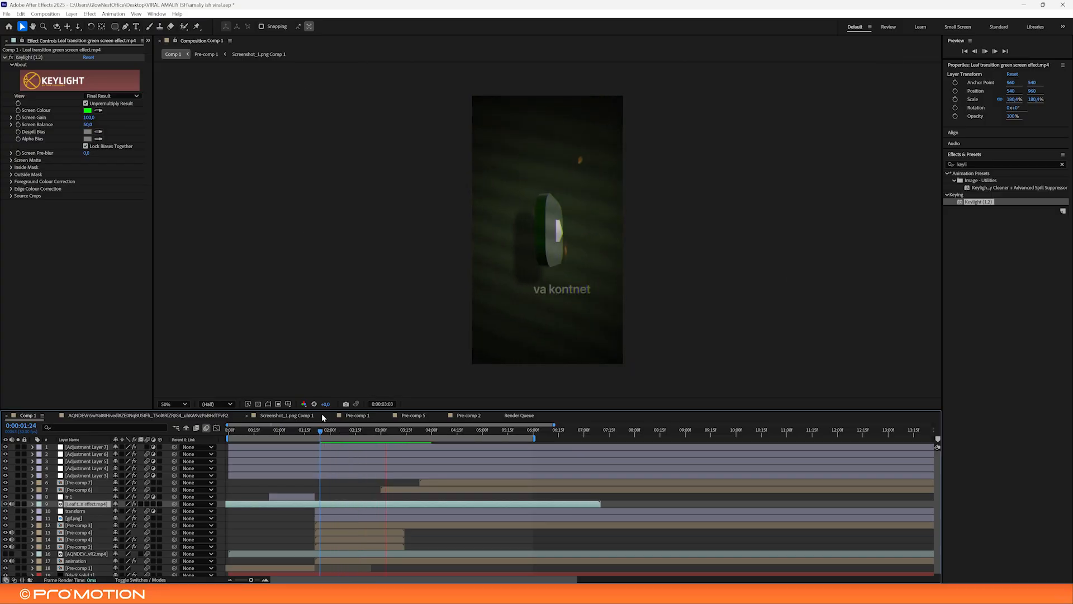
click(307, 429)
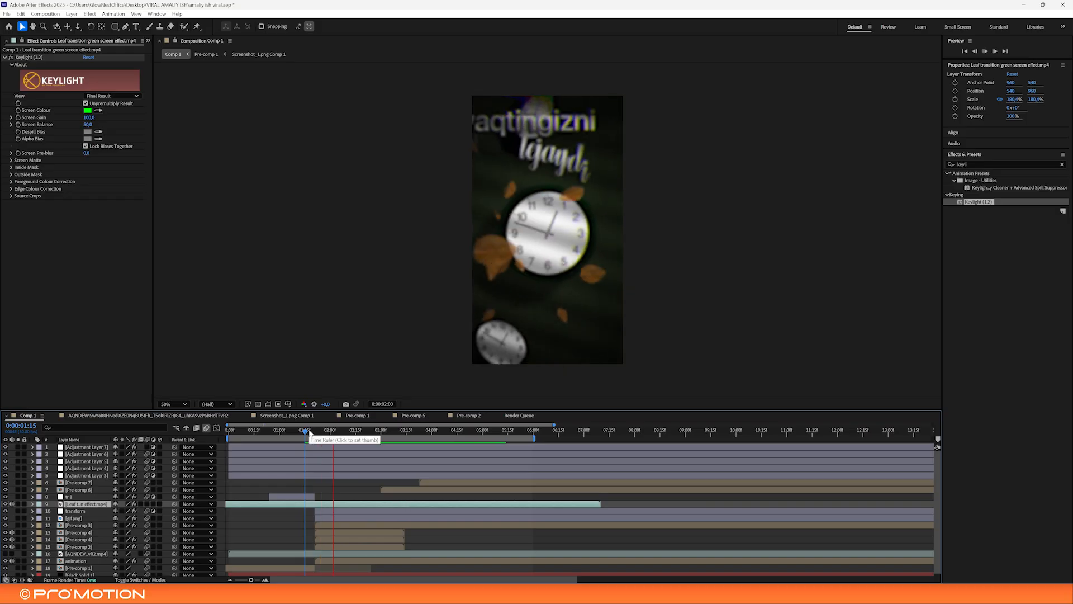
click(312, 430)
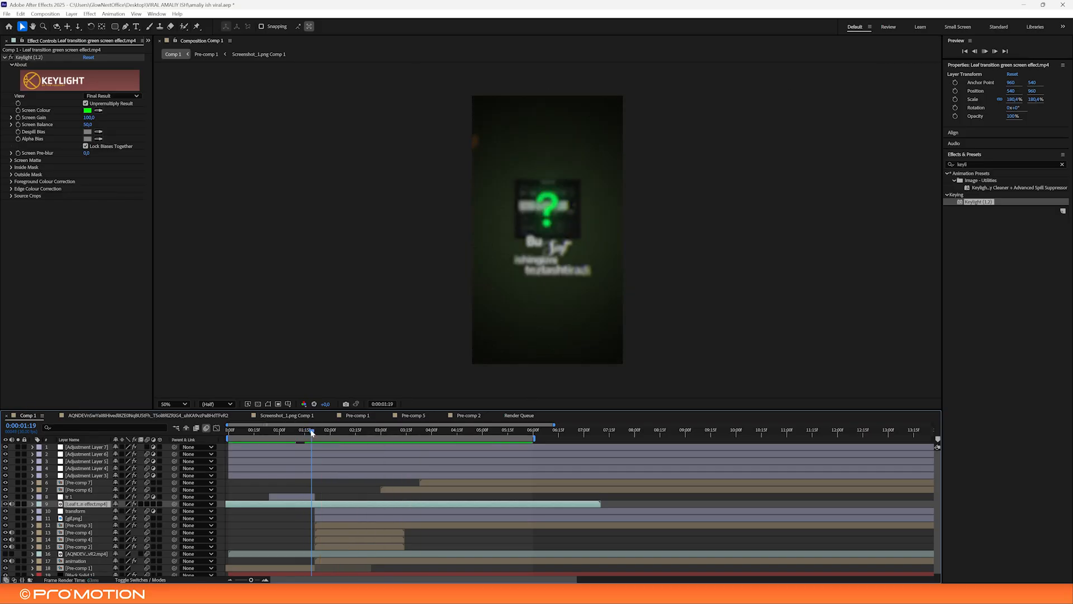
Apply Hue/Saturation to the leaf clip, lowering Master Saturation slightly and setting Master Lightness to -53
drag(312, 431, 340, 432)
key(ctrl+space)
text(hue)
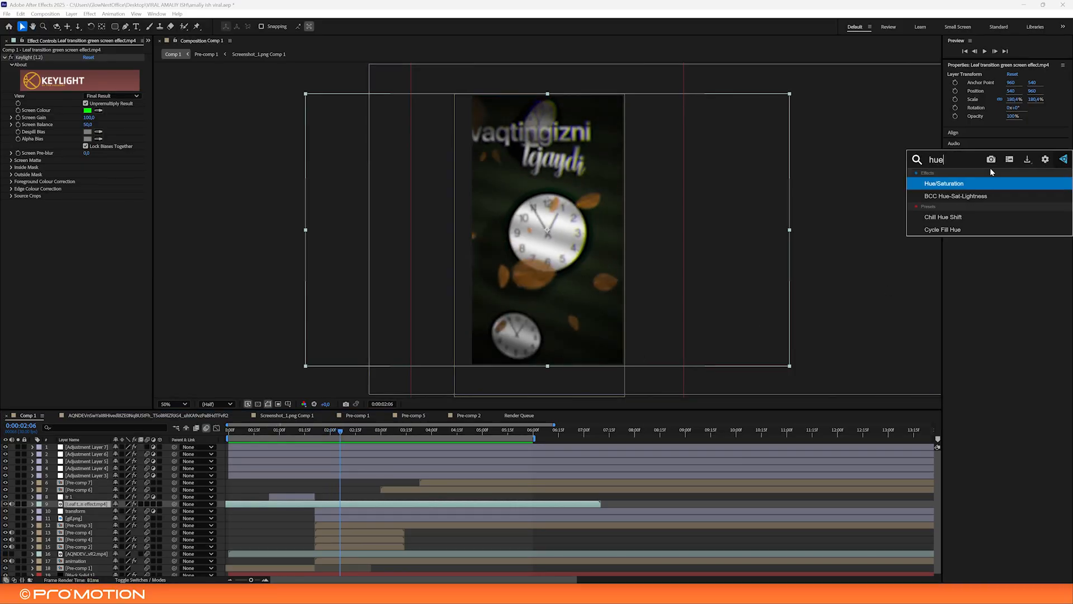
click(949, 185)
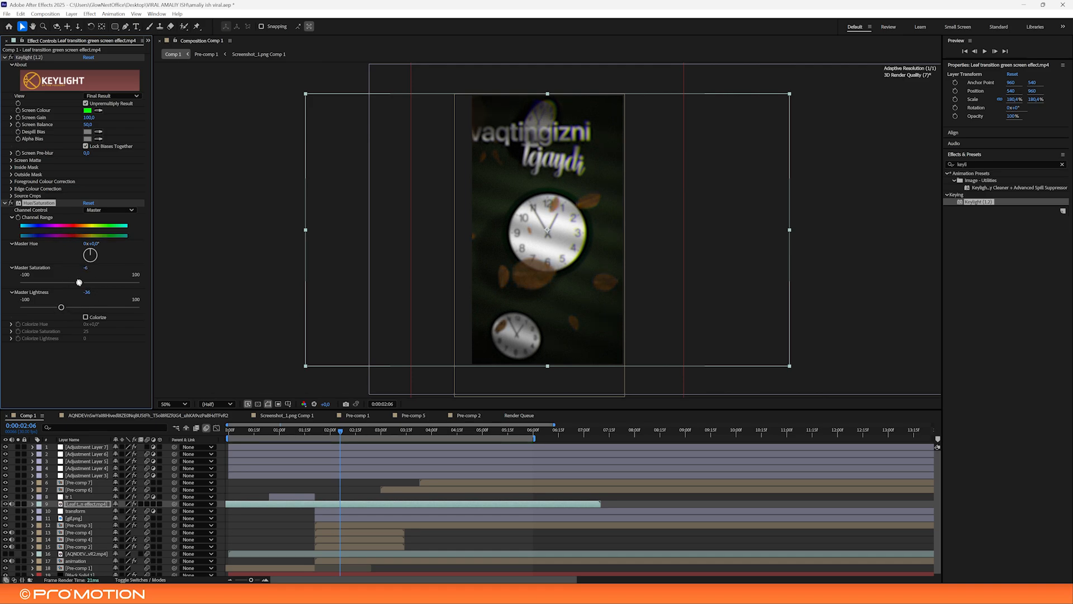
drag(47, 307, 51, 307)
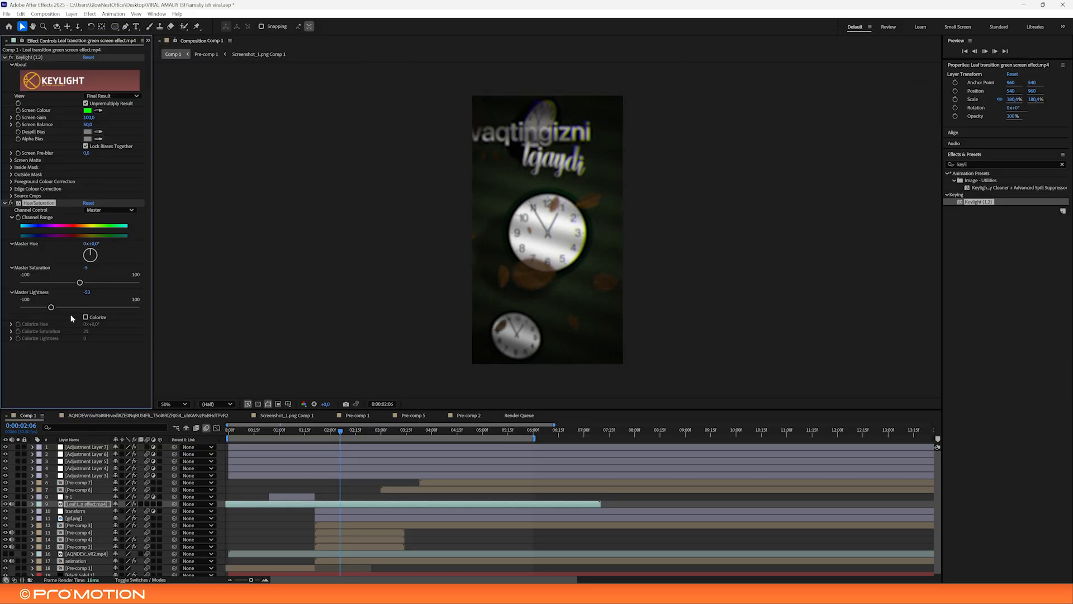
Preview the darkened leaves and trim the start of the leaf clip to 0:00:01:21
key(space)
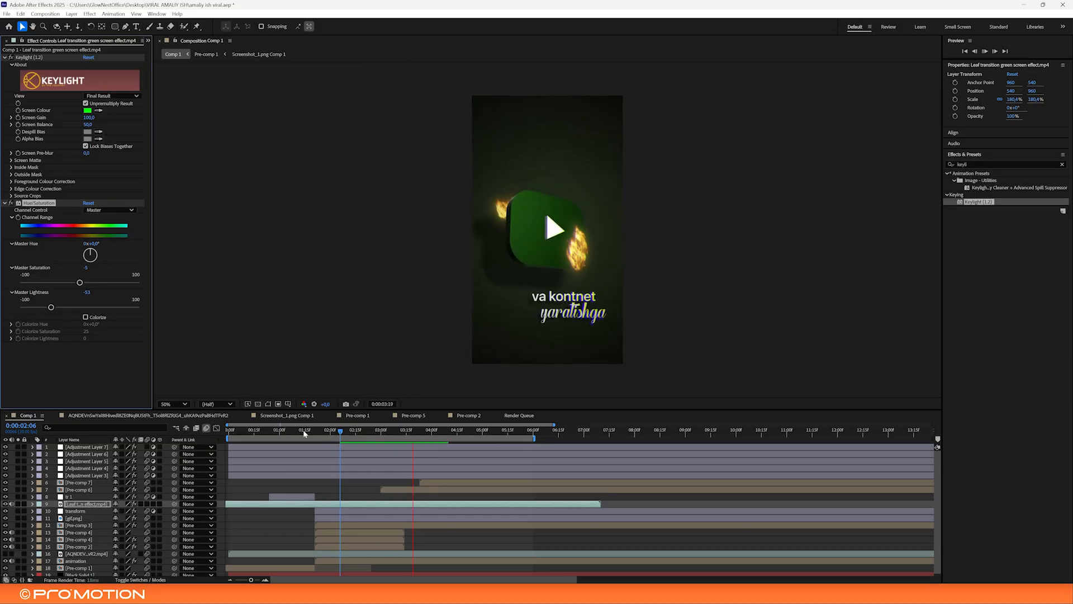
click(307, 434)
key(space)
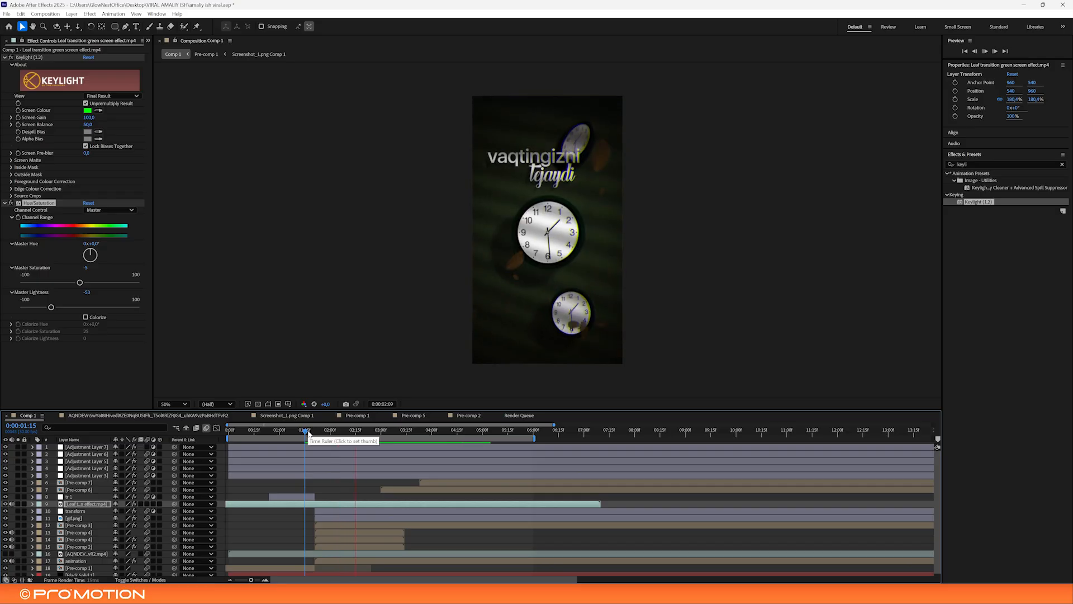
drag(308, 434, 316, 434)
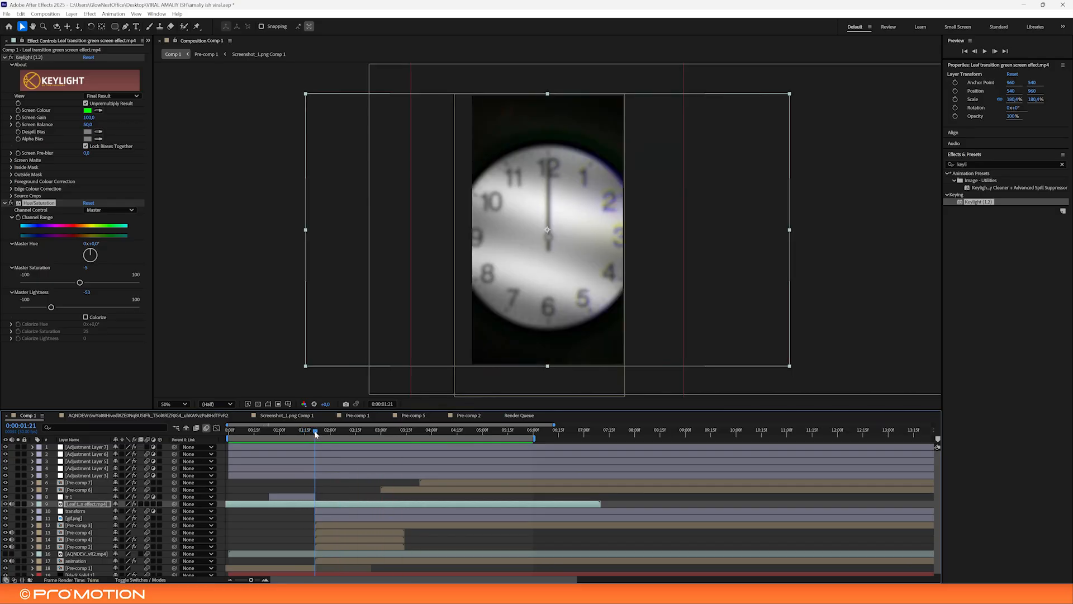
key(space)
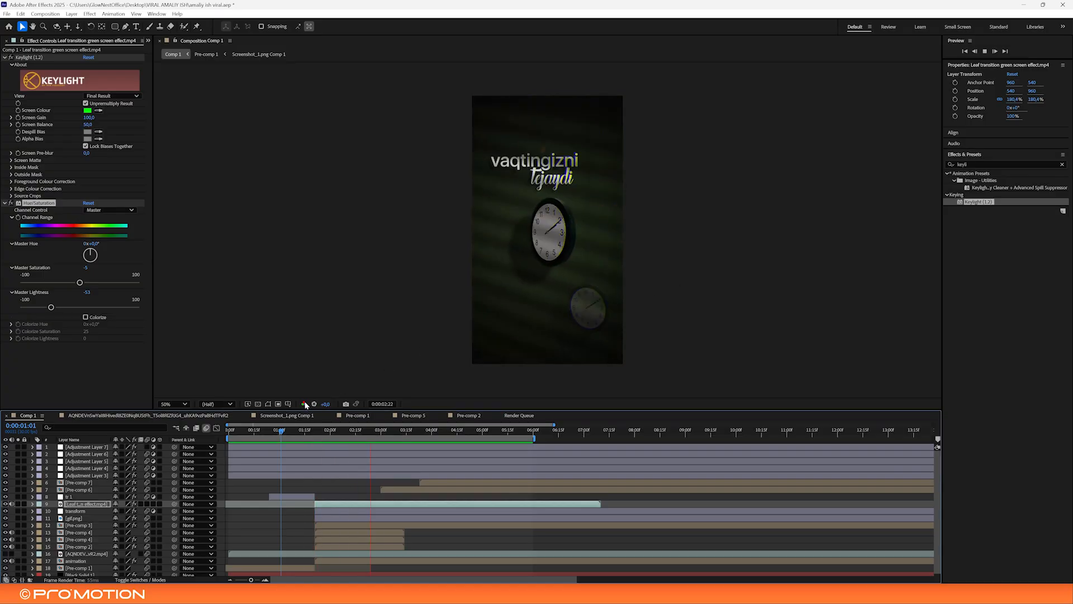
Play Comp 1 from the beginning and check the leaf transition and the play-button scene
click(301, 434)
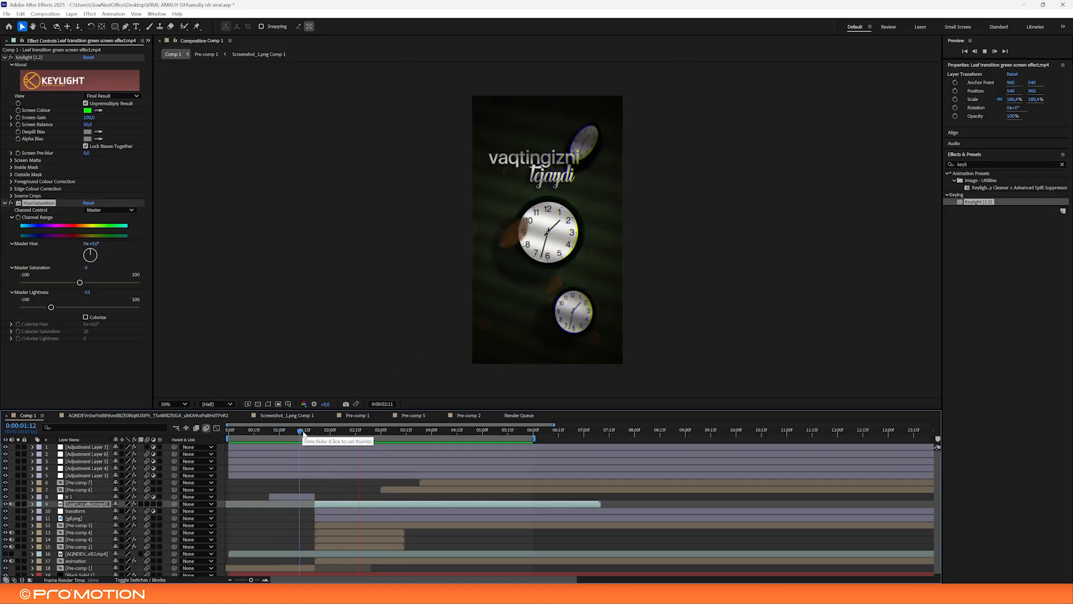
drag(302, 434, 188, 443)
key(space)
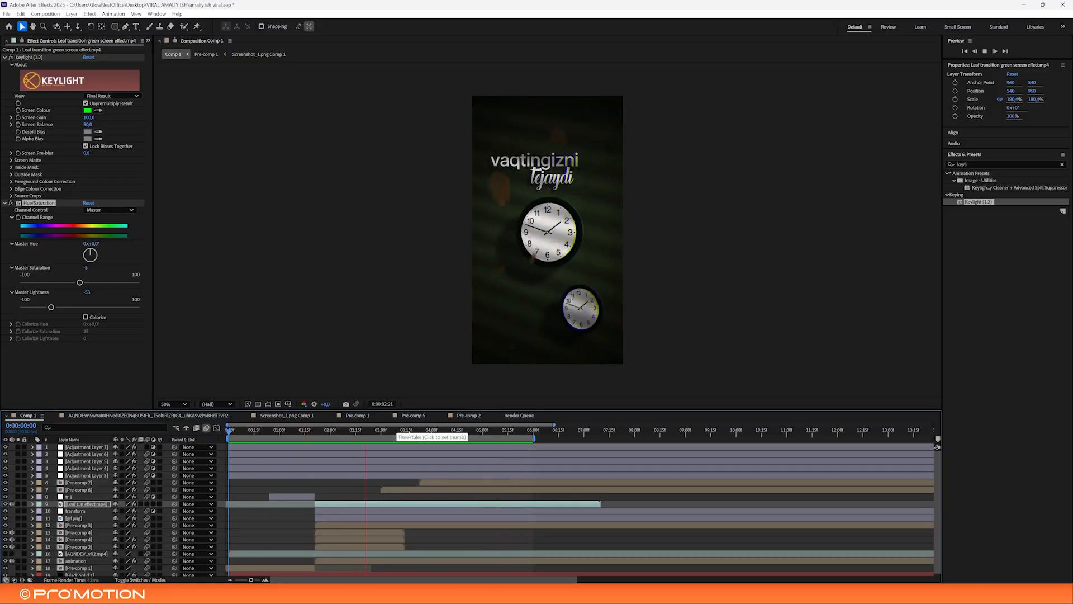
click(211, 419)
drag(358, 432, 386, 433)
scroll(536, 242, up, 2)
drag(393, 431, 295, 430)
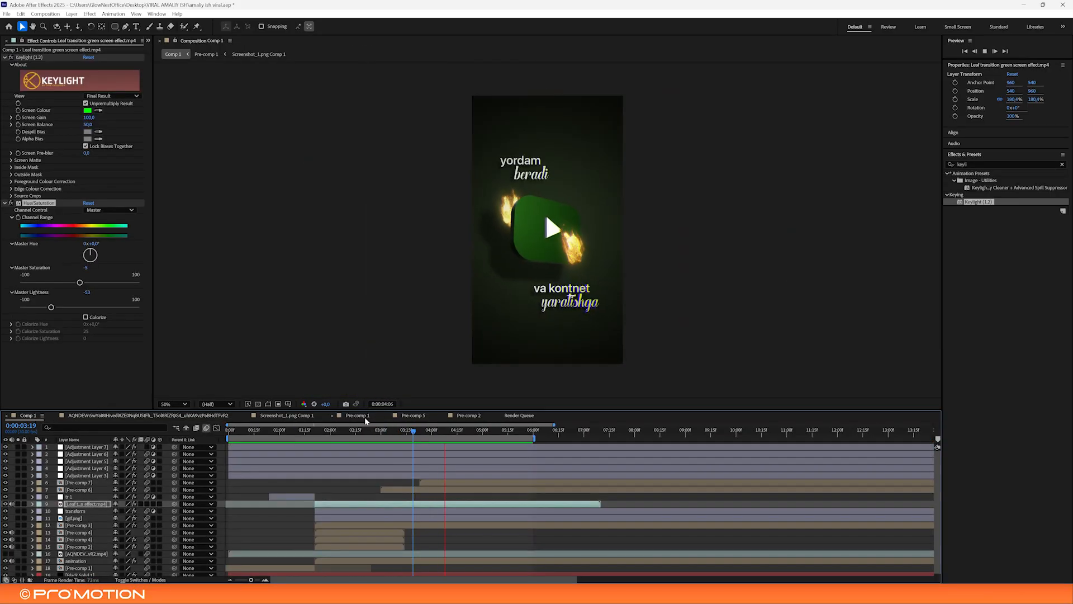
key(space)
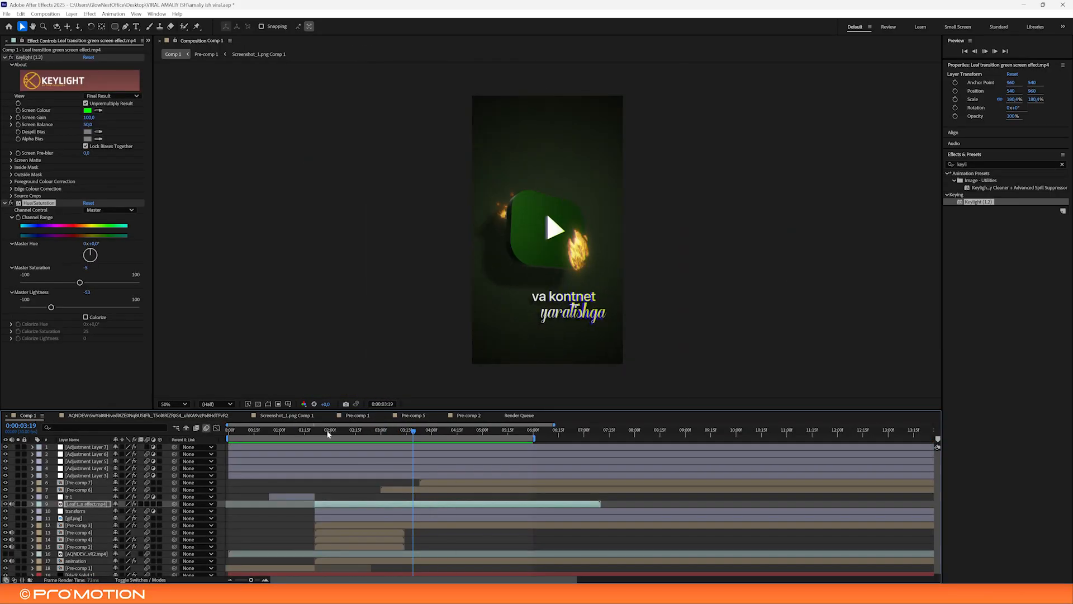
Play Comp 1 from 0:00:02:03 and move to 0:00:04:21 in the play-button scene
click(335, 431)
key(space)
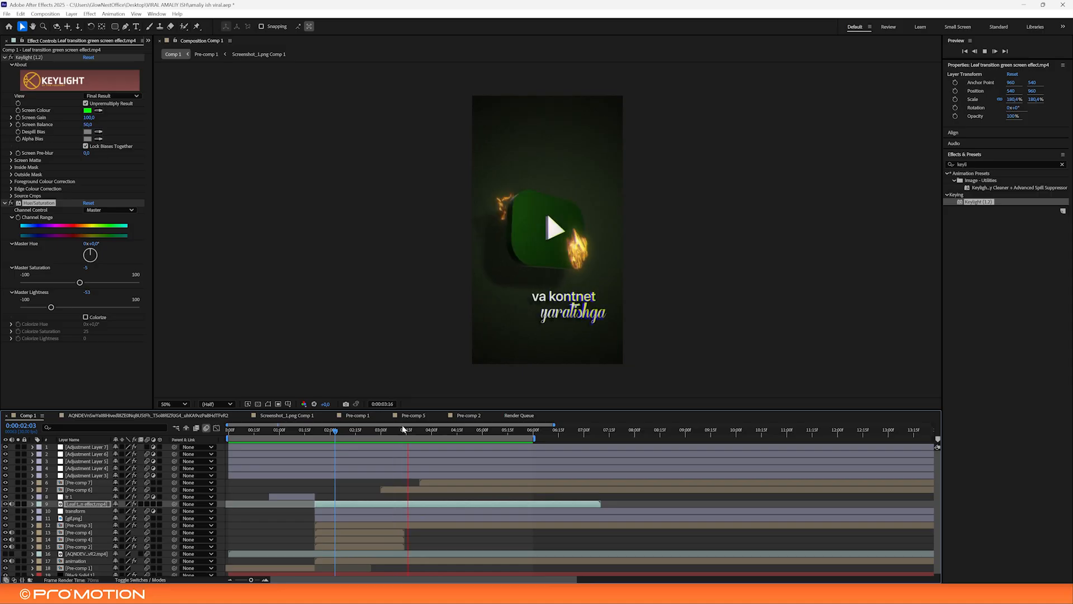
drag(439, 432, 467, 433)
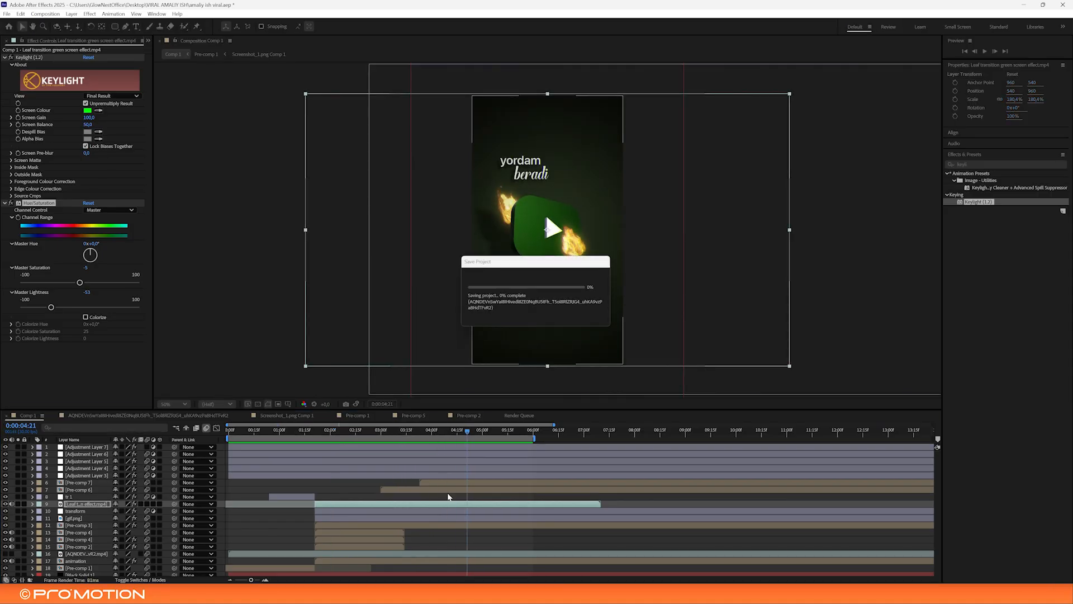
Check which Comp 1 layer holds the play button, close the reference clip's layer viewer and open the animation layer's Pre-comp 5
double_click(445, 527)
click(45, 416)
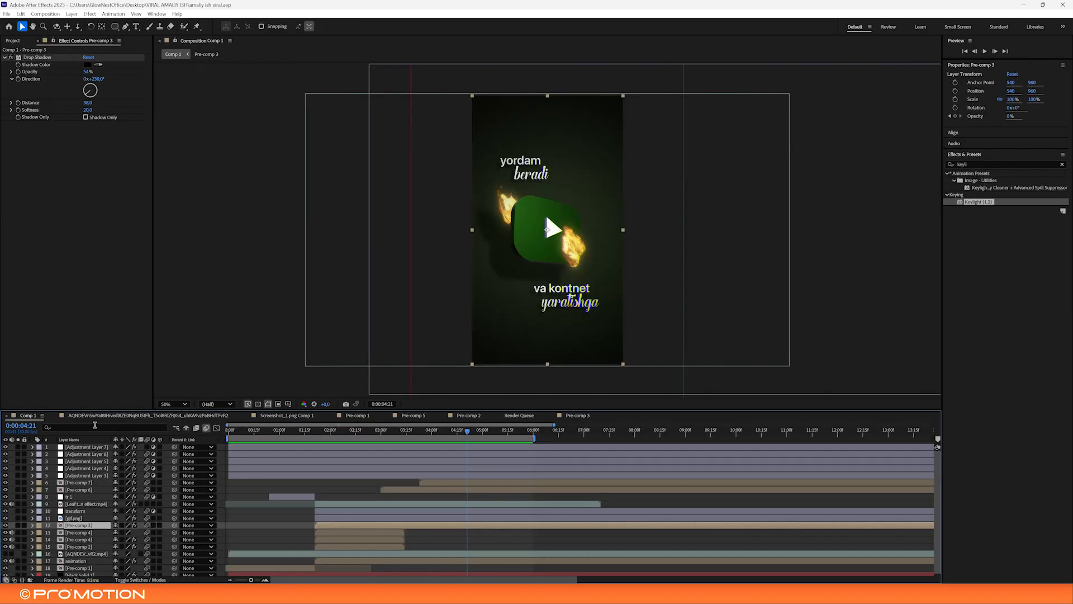
double_click(485, 554)
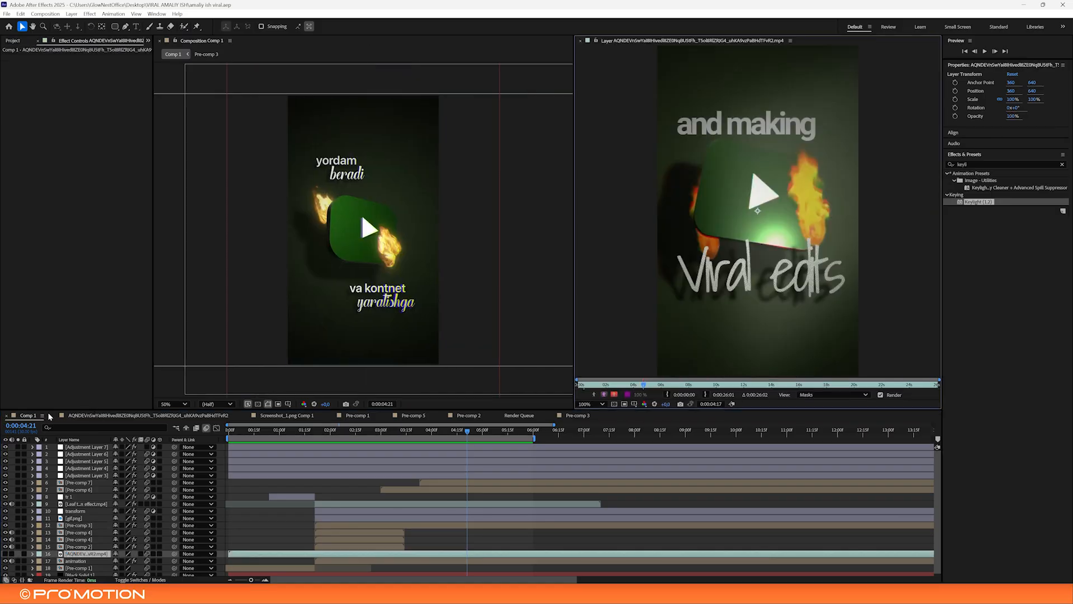
double_click(496, 562)
click(507, 514)
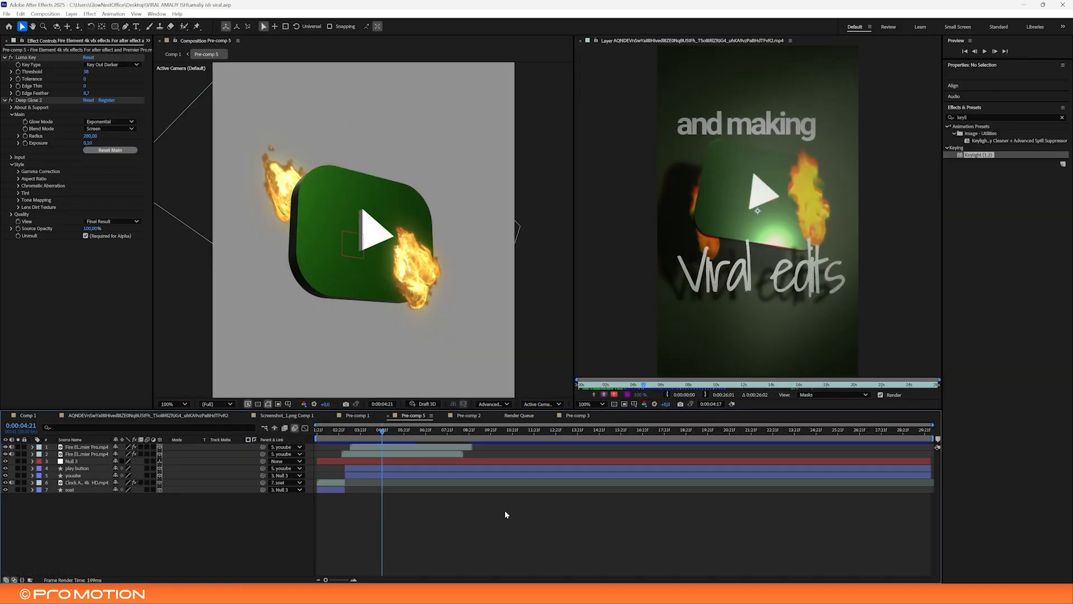
right_click(650, 44)
click(662, 43)
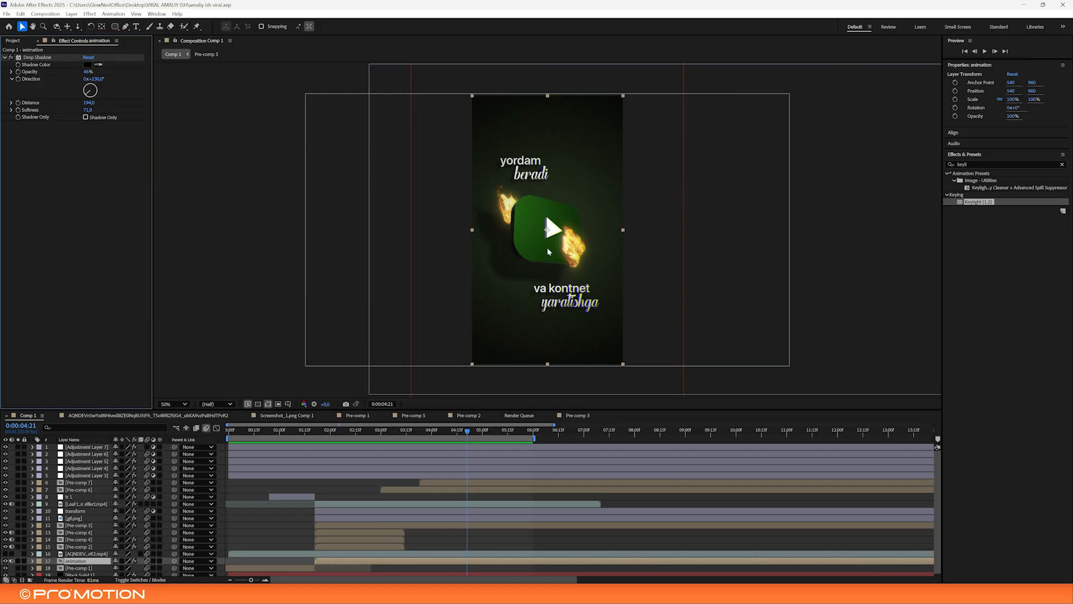
double_click(468, 561)
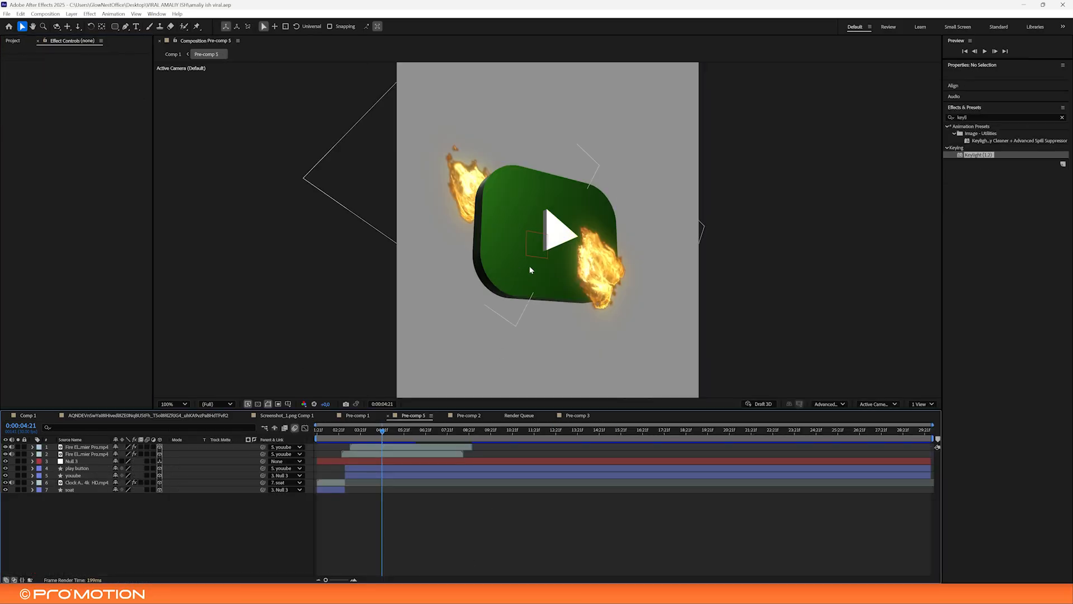
Turn on Path keyframing for the white triangle in the play button layer at 0:00:04:21
click(522, 263)
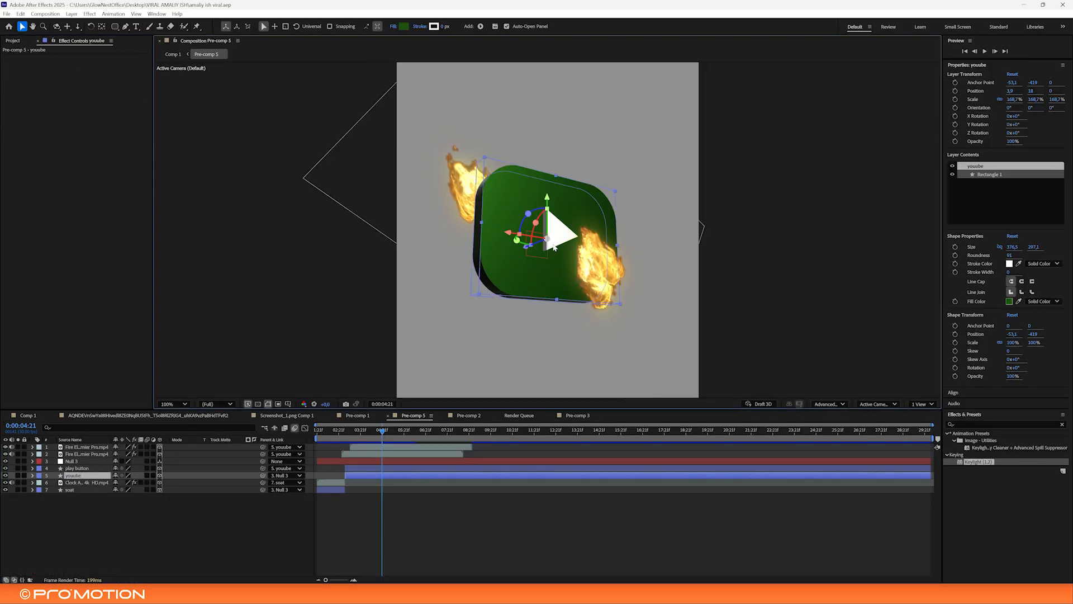
click(81, 468)
scroll(551, 232, up, 1)
scroll(587, 212, up, 1)
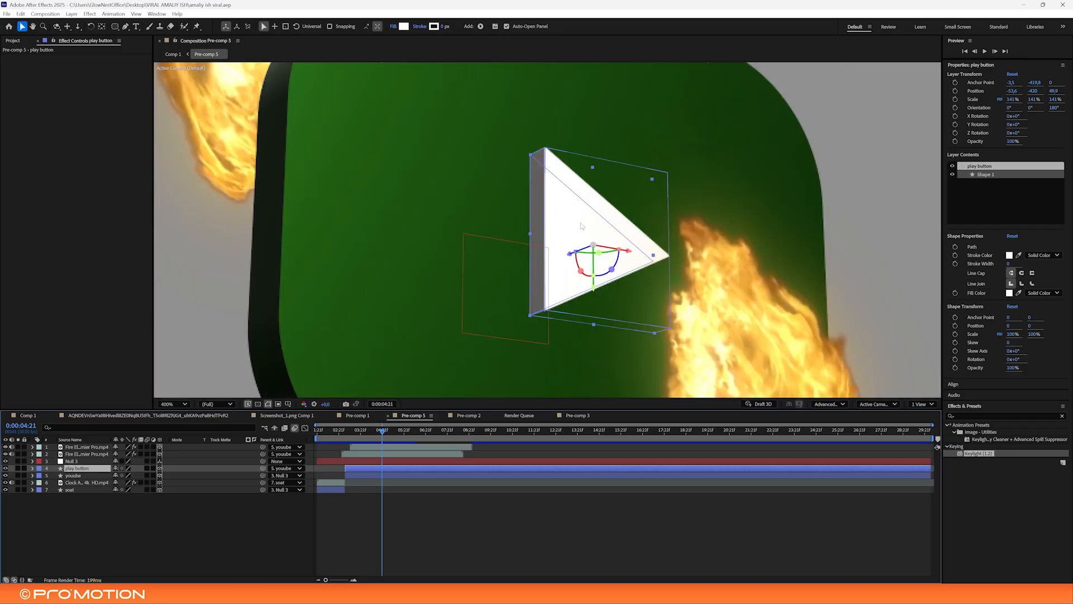
scroll(593, 249, down, 1)
scroll(587, 257, up, 1)
drag(578, 232, 525, 222)
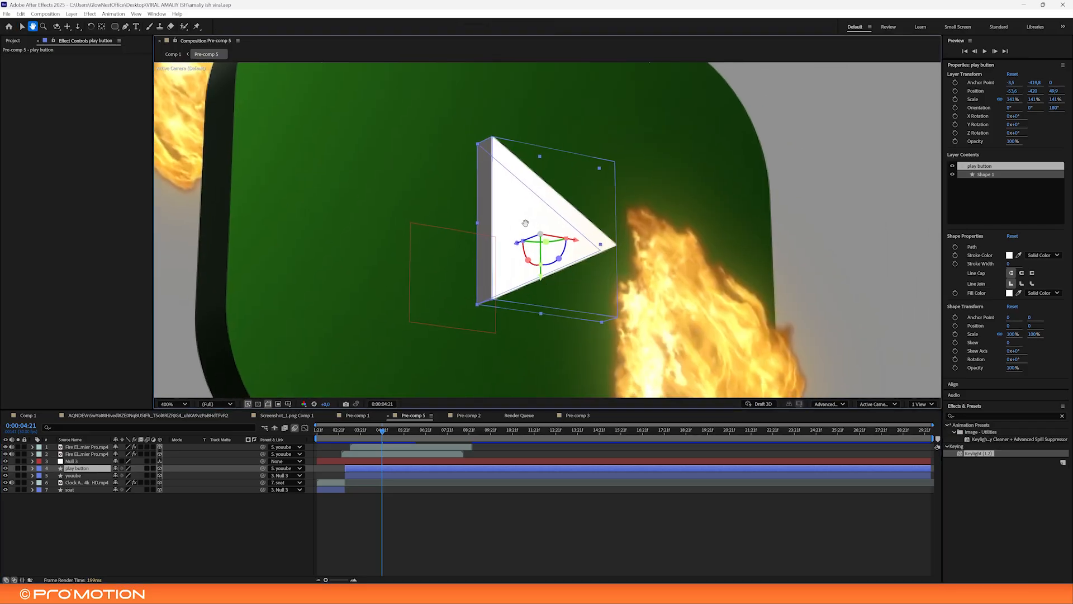
click(125, 26)
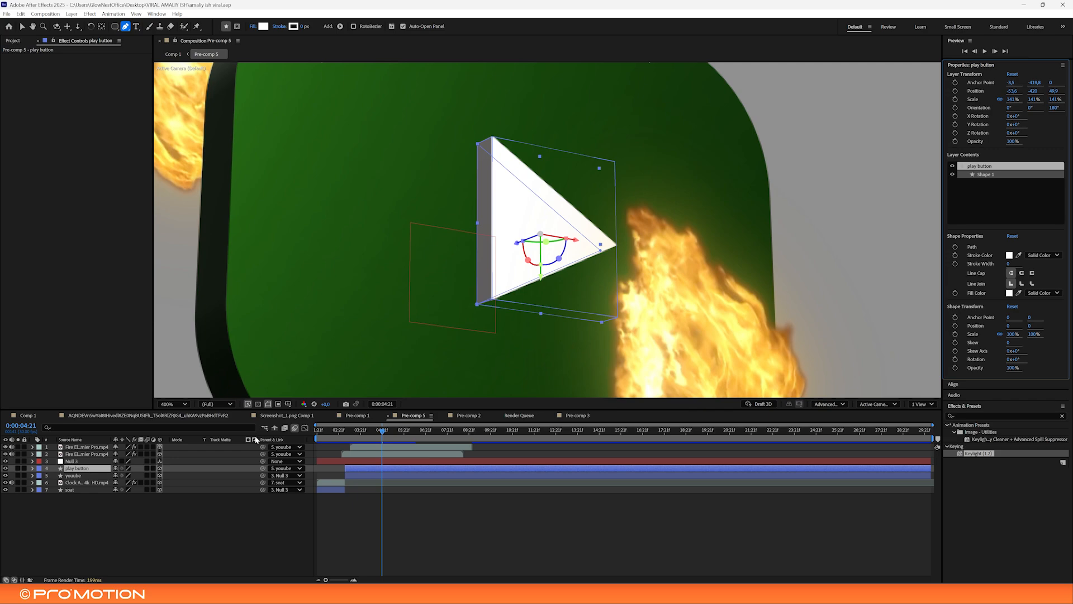
click(33, 468)
click(41, 476)
click(47, 483)
click(55, 489)
click(55, 490)
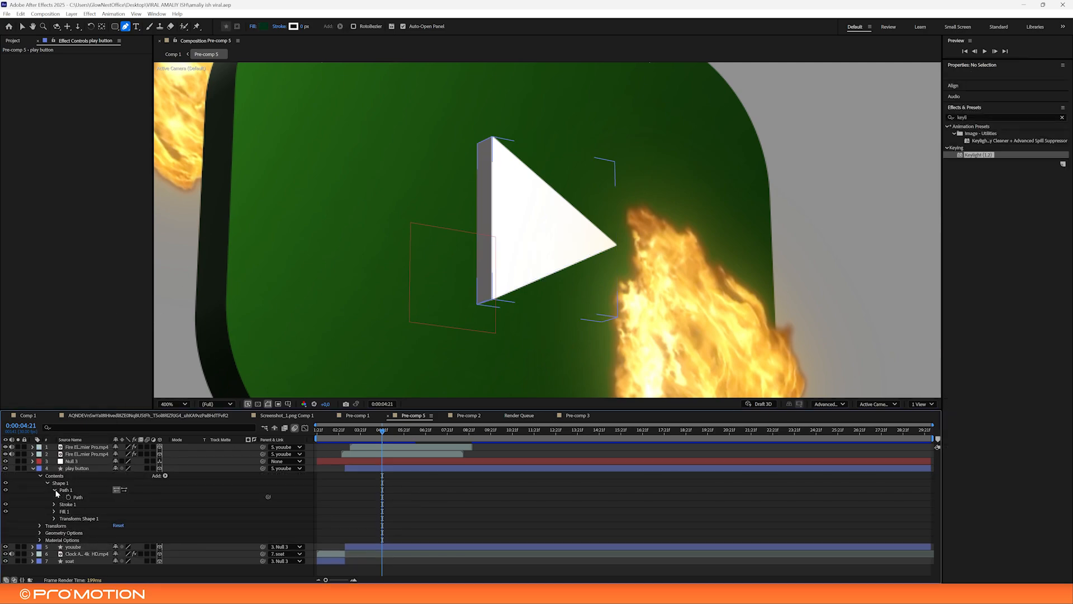
click(68, 497)
At 0:00:05:07, add extra vertices along the edges of the play button triangle with the Pen tool
drag(383, 431, 394, 432)
click(541, 199)
key(v)
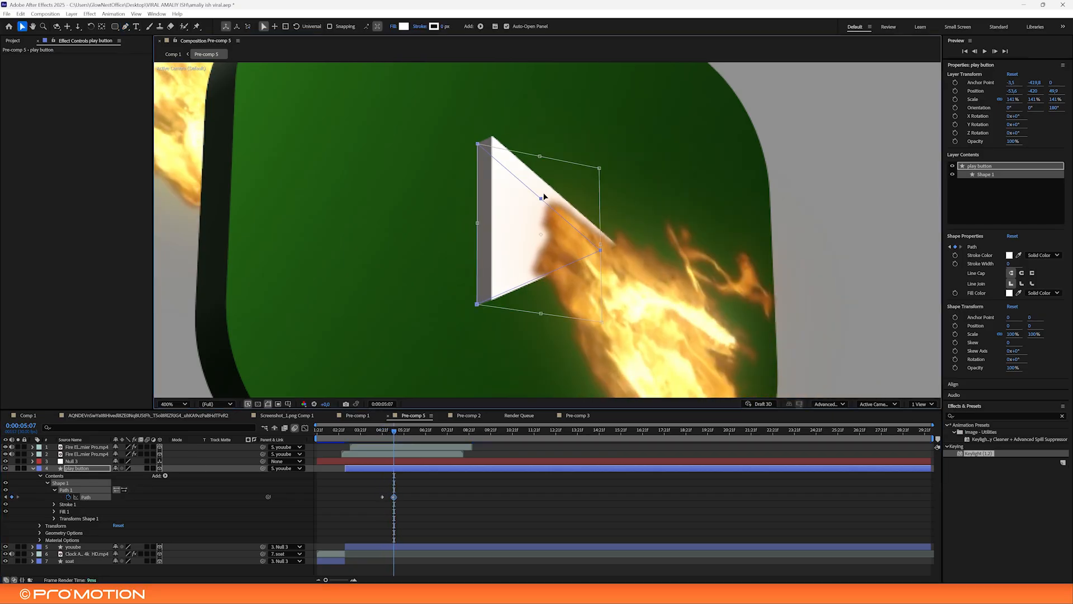
click(129, 27)
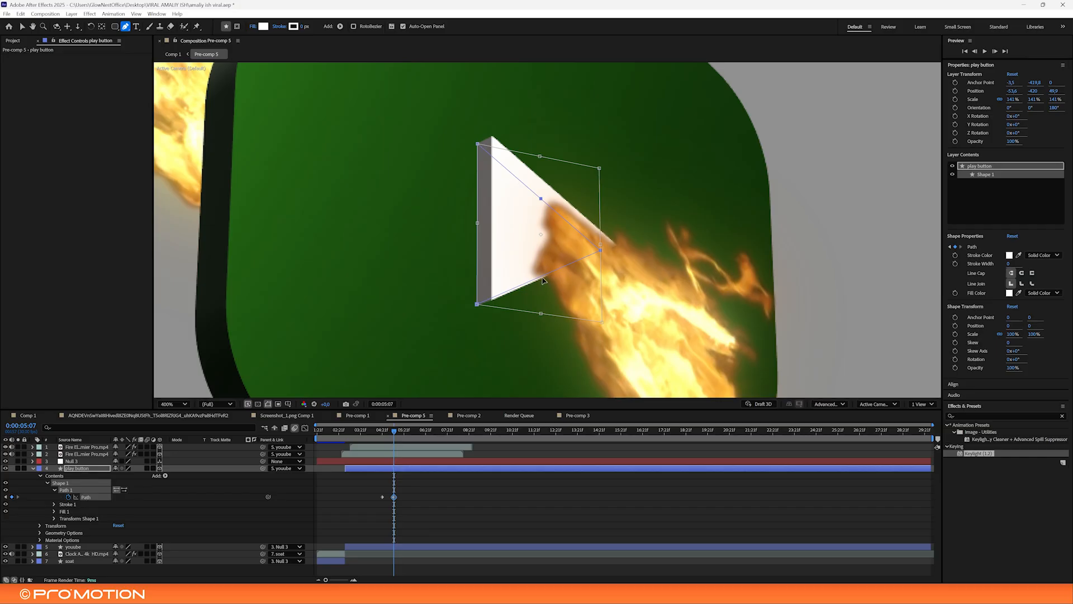
click(436, 509)
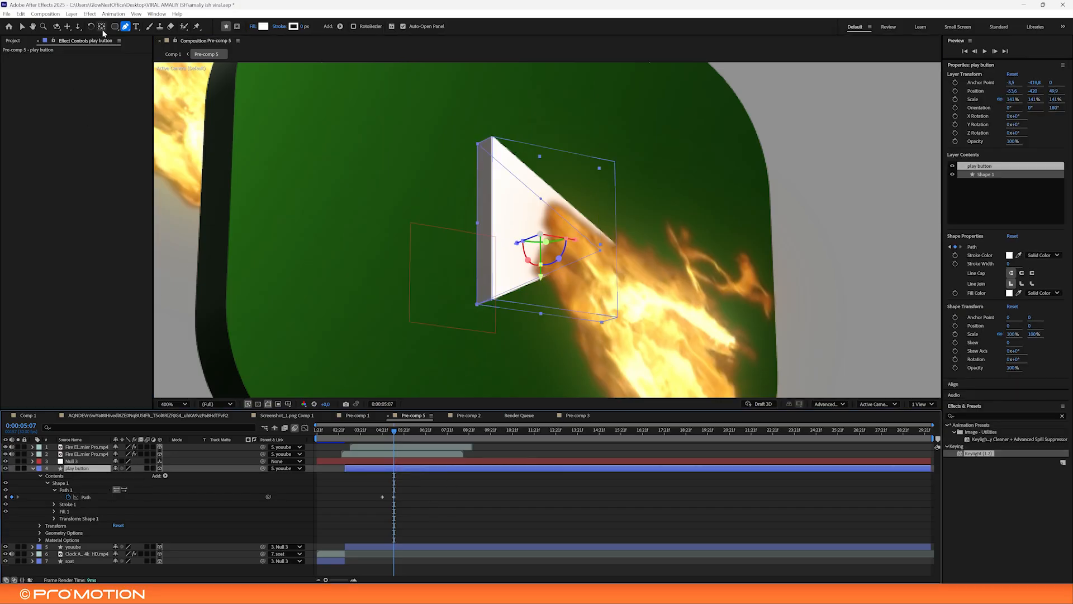
click(533, 287)
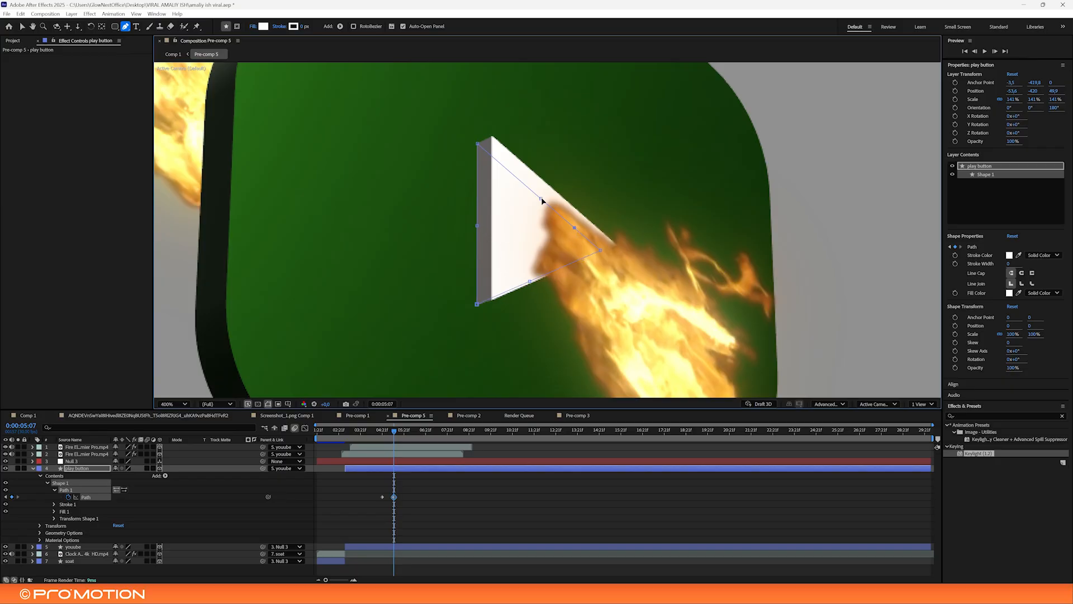
Pull the added vertices and the triangle's corners outward to spread the play button into a wide, irregular polygon
drag(542, 200, 566, 132)
drag(479, 227, 390, 209)
drag(530, 283, 561, 351)
drag(477, 305, 422, 314)
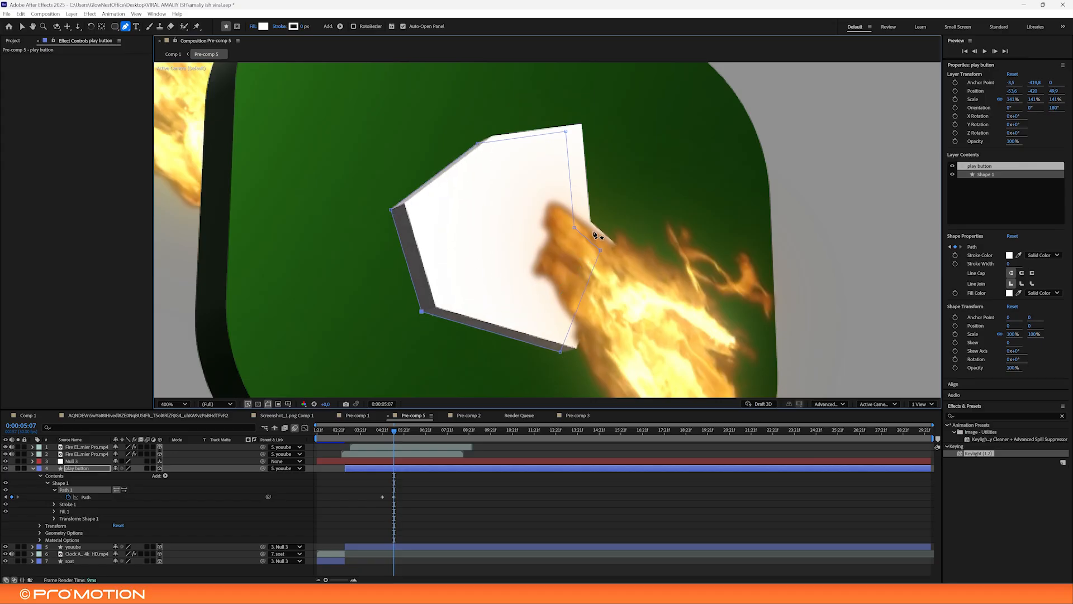
drag(573, 228, 649, 199)
mouse_move(600, 252)
mouse_down()
mouse_move(664, 311)
mouse_move(605, 259)
mouse_up()
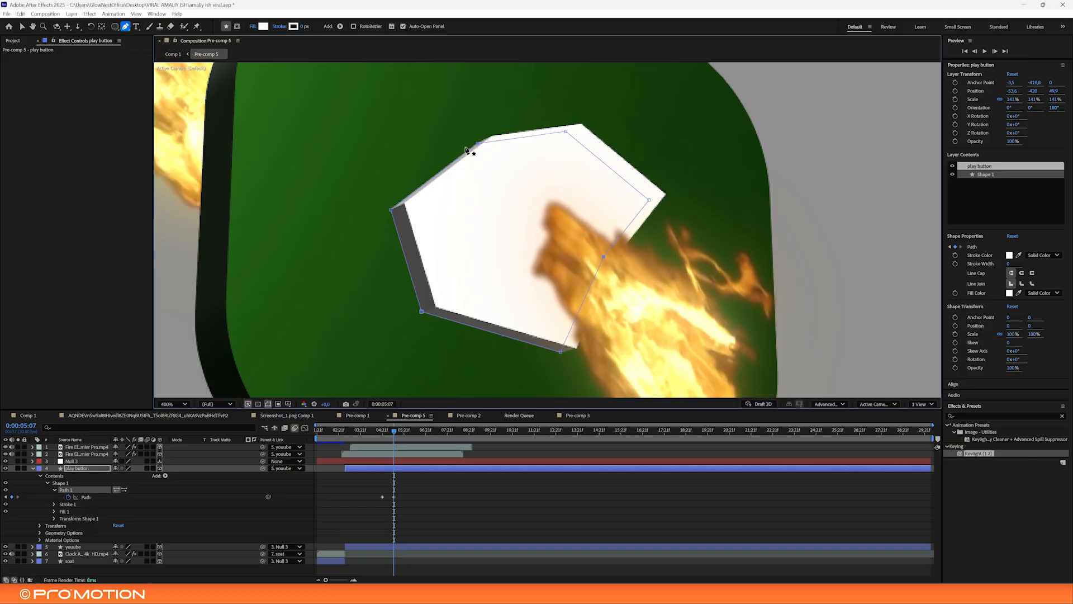
Reshape the polygon into a rough star by pushing edge points inward and stretching further points outward
drag(477, 144, 484, 189)
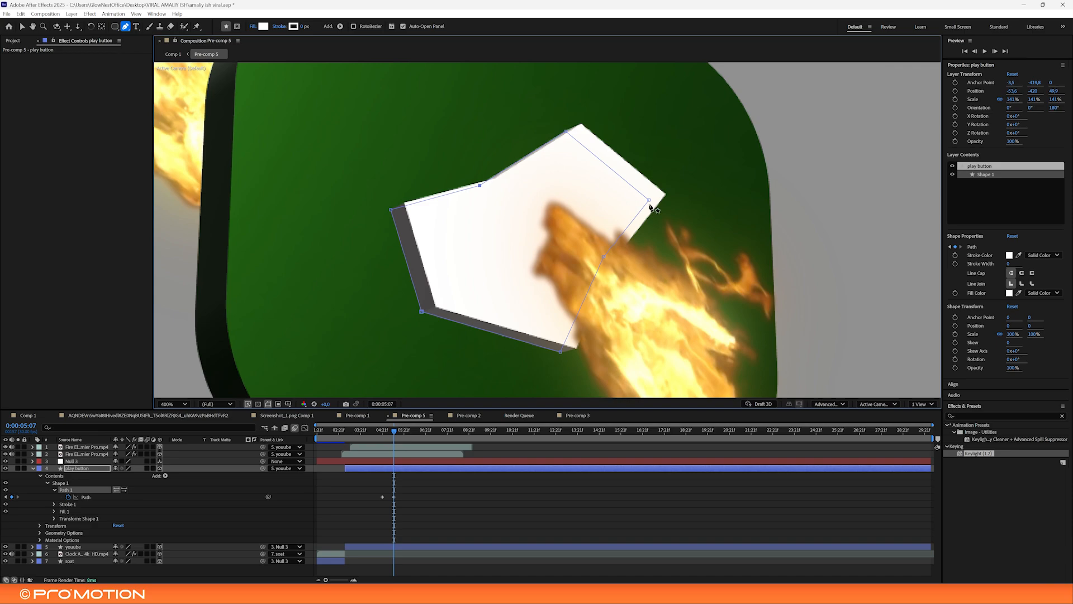
drag(650, 200, 658, 197)
drag(605, 259, 656, 315)
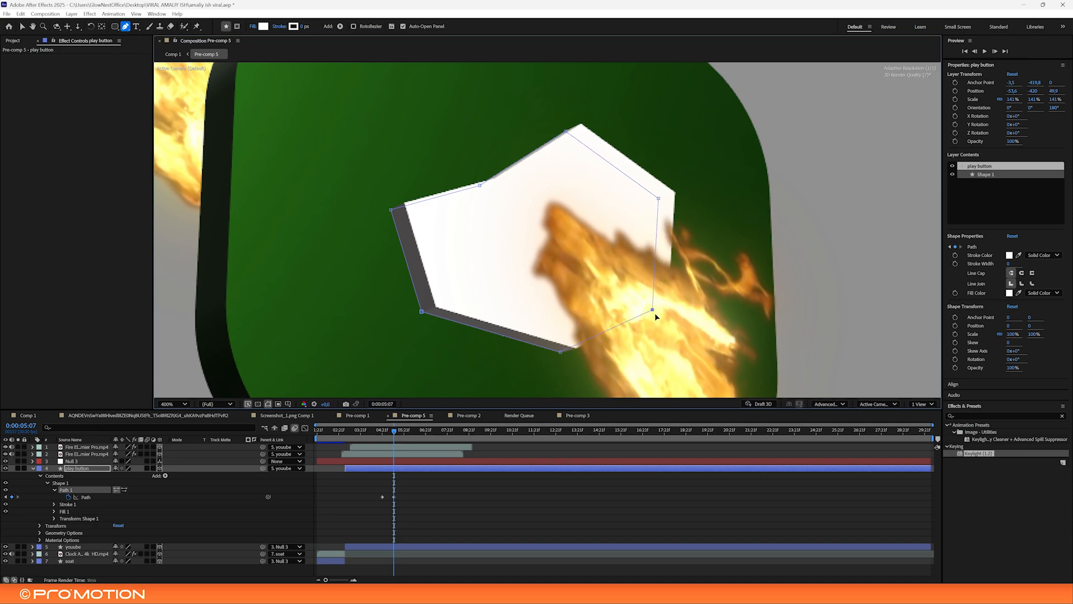
drag(491, 333, 505, 305)
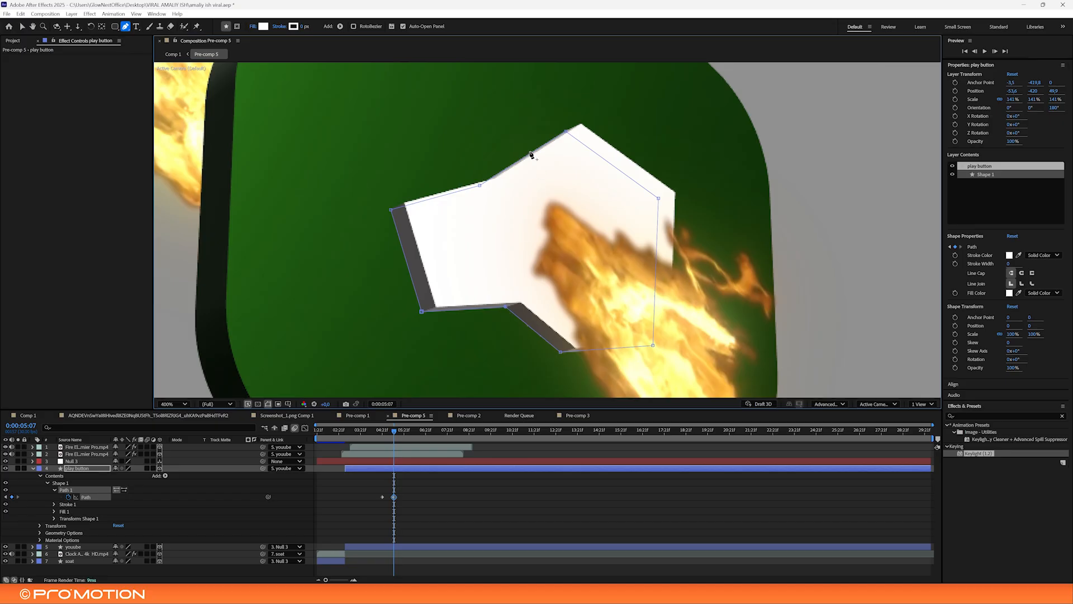
drag(531, 154, 497, 132)
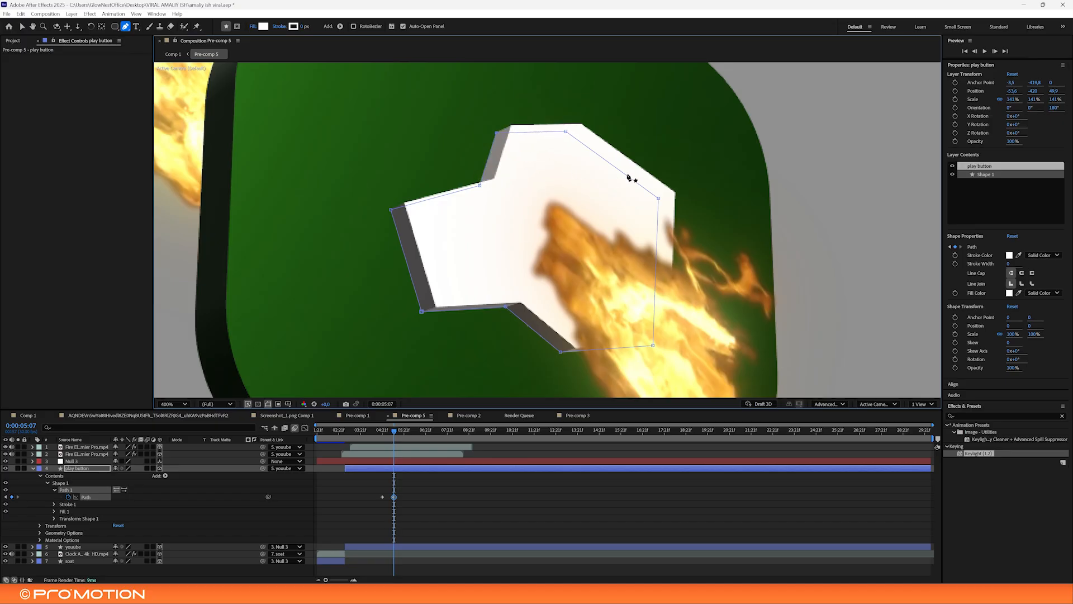
drag(629, 177, 600, 201)
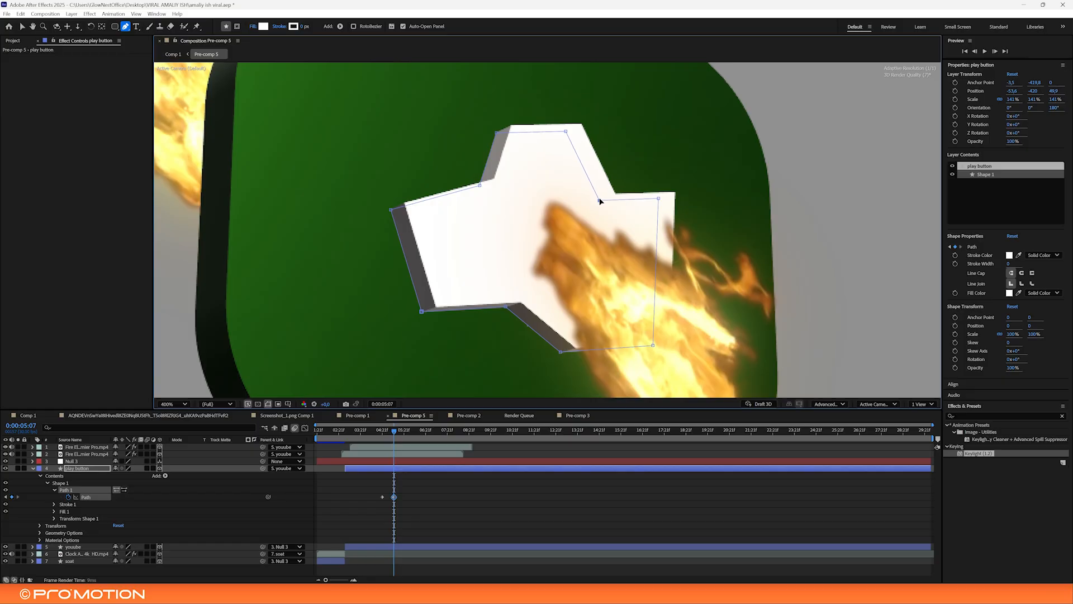
Preview the play button's shape morph, then check the matching moment in the reference clip at 0:00:05:12
key(/)
drag(394, 431, 379, 430)
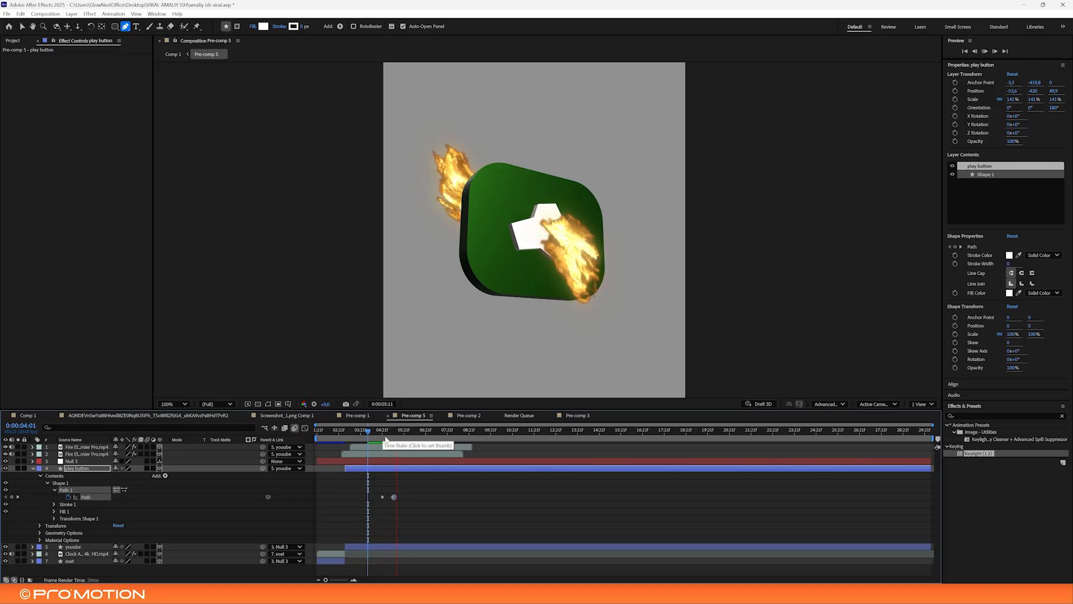
key(space)
click(197, 416)
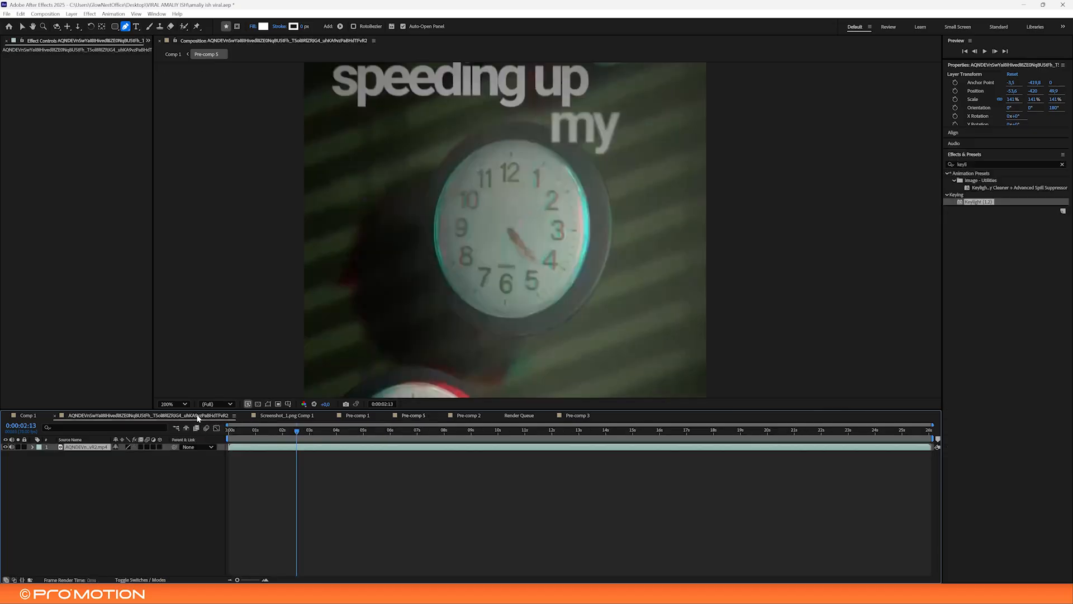
drag(314, 428, 376, 437)
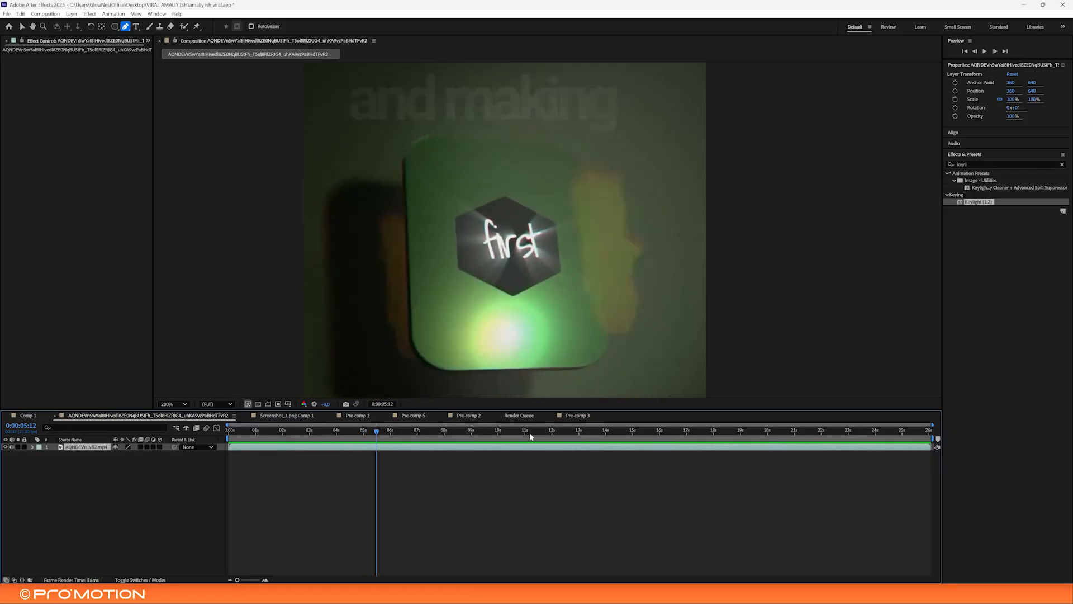
Close the Pre-comp 3, Render Queue and Pre-comp 2 timelines and return to Pre-comp 5
click(576, 416)
click(520, 416)
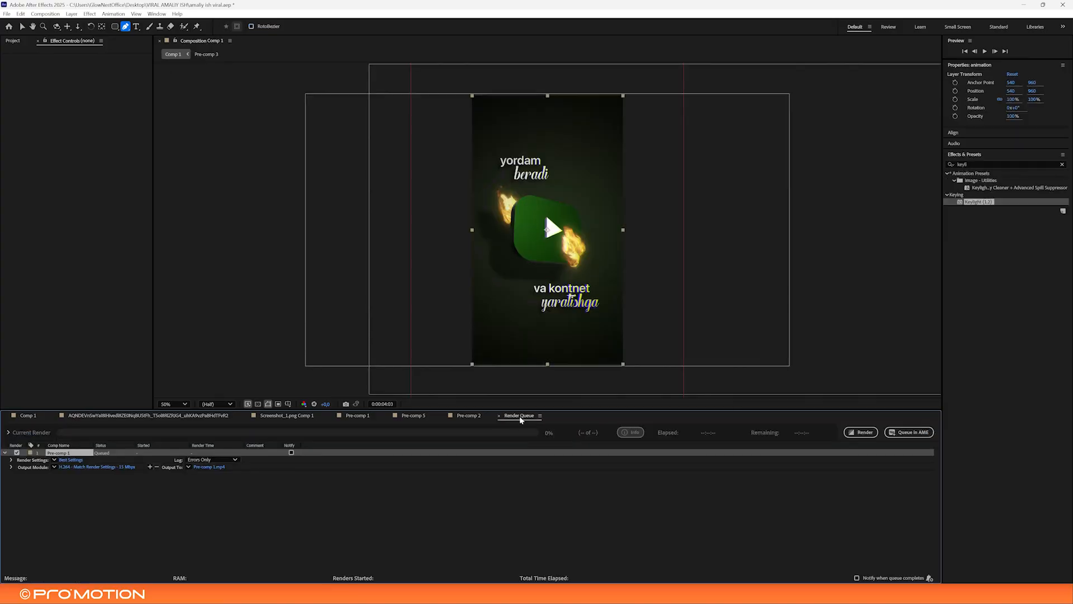
click(498, 416)
click(444, 416)
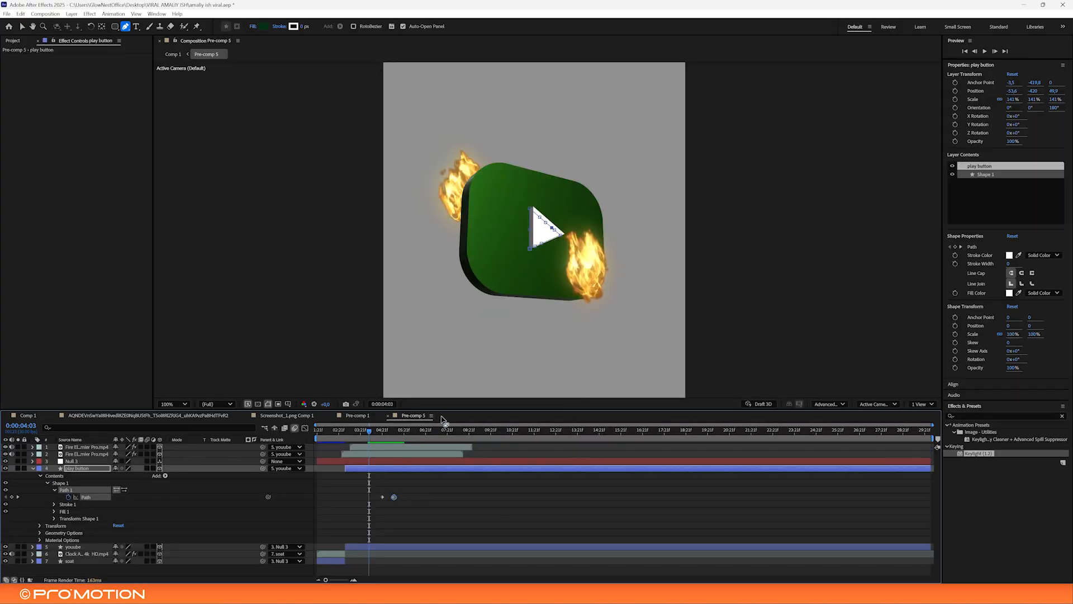
Try rotating the green button shape around its Z axis at 0:00:04:19, then undo the rotation
drag(390, 433, 383, 432)
click(259, 517)
key(u)
click(84, 476)
mouse_move(376, 432)
mouse_down()
mouse_move(393, 432)
mouse_move(380, 432)
mouse_up()
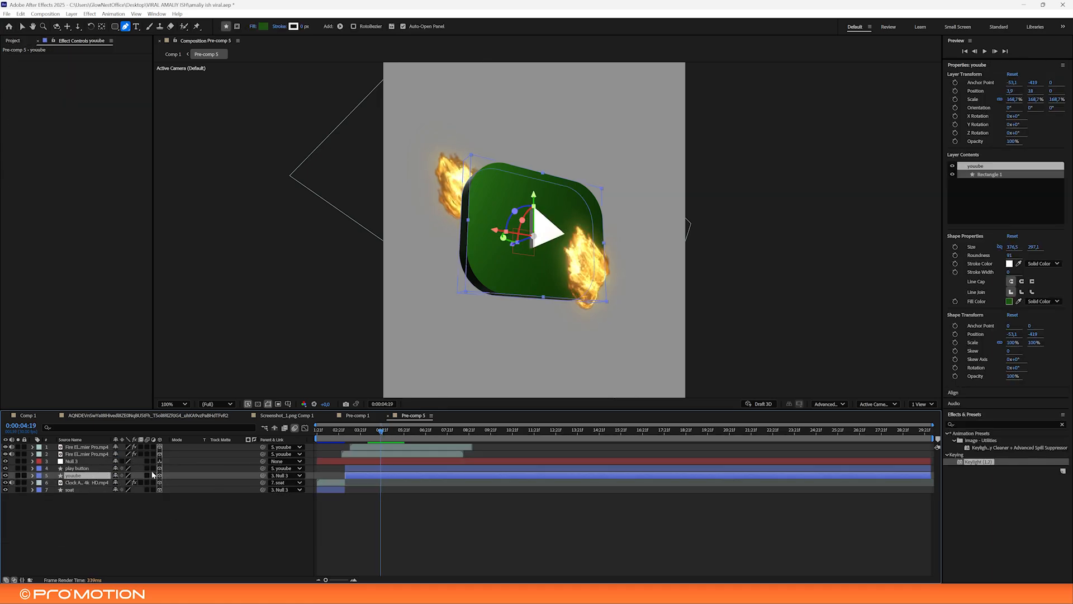
key(r)
drag(131, 503, 141, 503)
key(ctrl+z)
Add 100% Opacity keyframes to both fire clips at 0:00:04:18
click(372, 432)
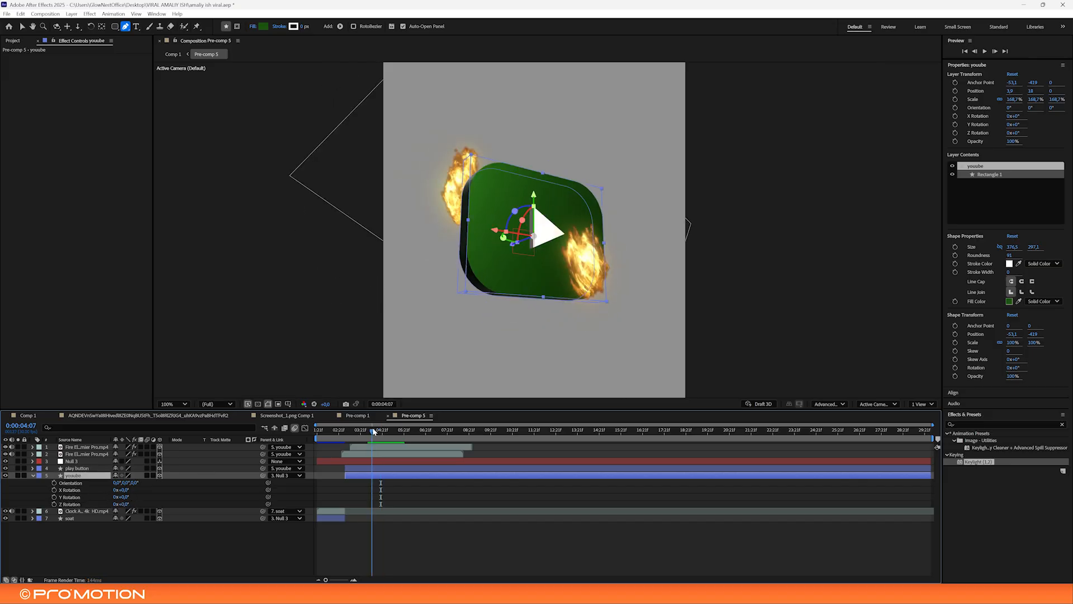
click(85, 454)
shift+click(93, 447)
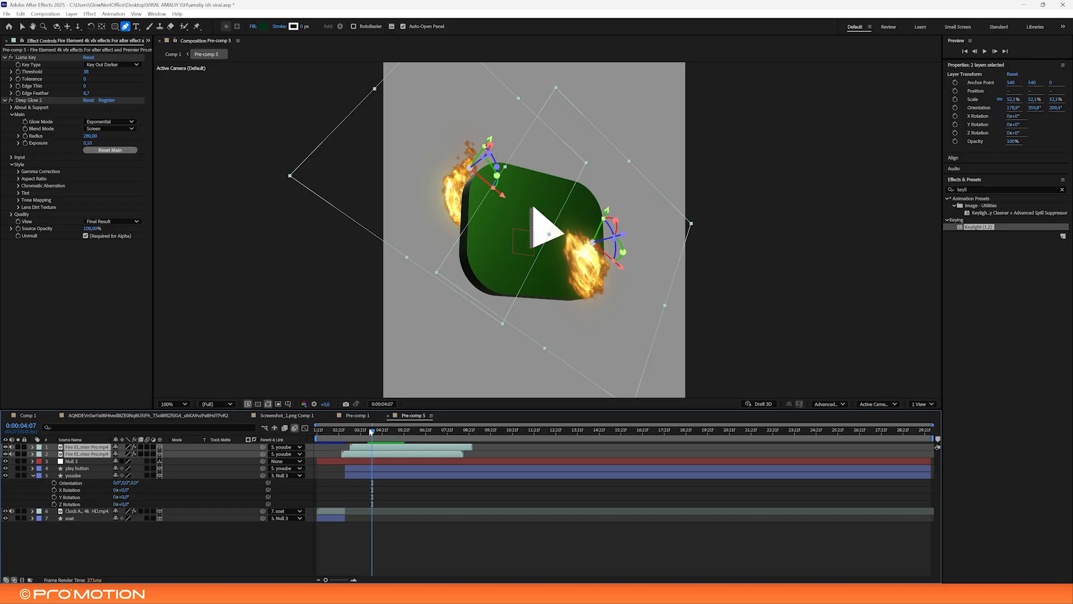
drag(372, 432, 380, 432)
key(t)
click(54, 454)
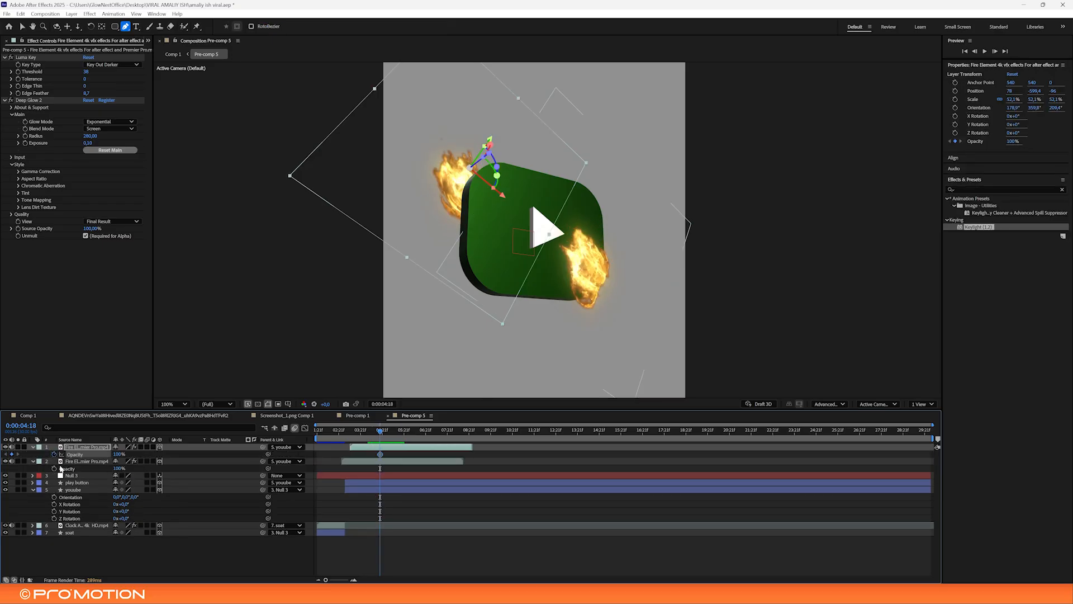
click(54, 468)
Set the Opacity of both fire clips to 0% at 0:00:05:07
key(space)
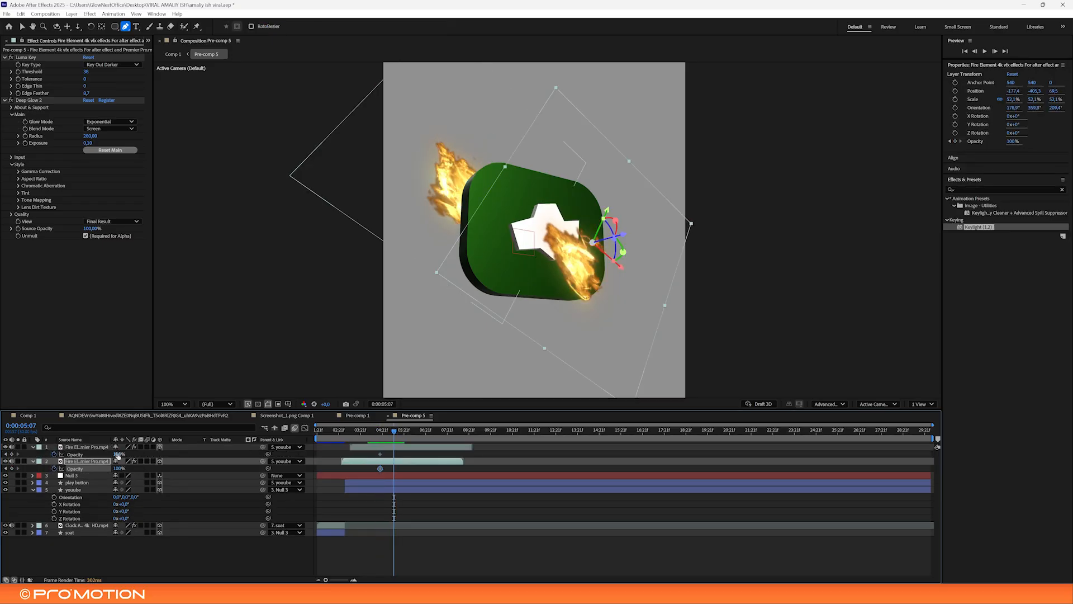
click(118, 455)
text(0)
key(Return)
drag(116, 469, 56, 469)
Move the fire clips' 0% Opacity keyframes closer to the 100% ones and preview the fade-out
drag(394, 433, 387, 468)
key(space)
click(381, 434)
key(space)
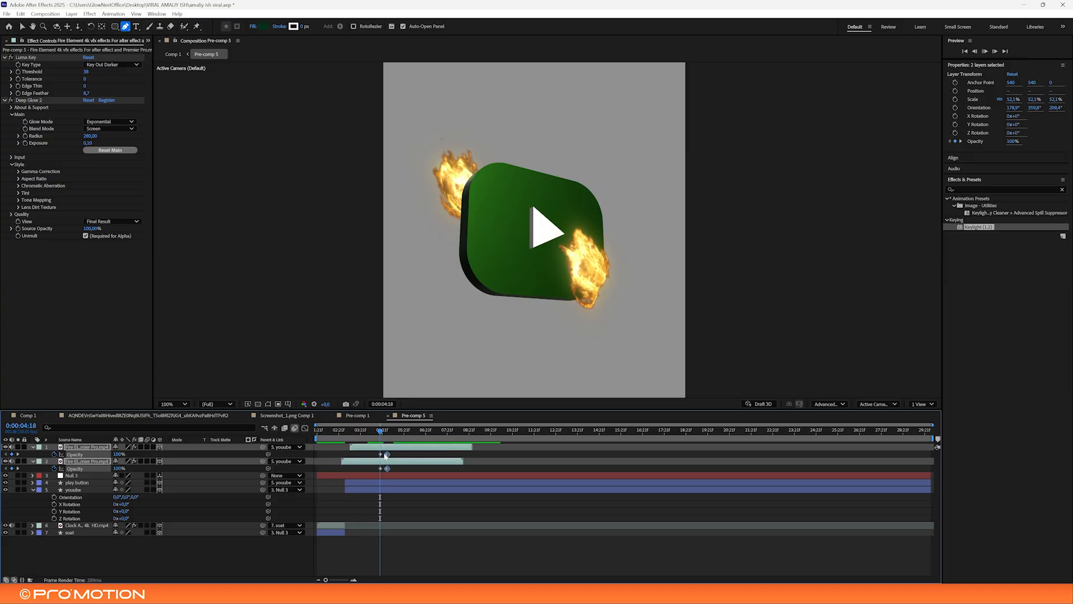
key(space)
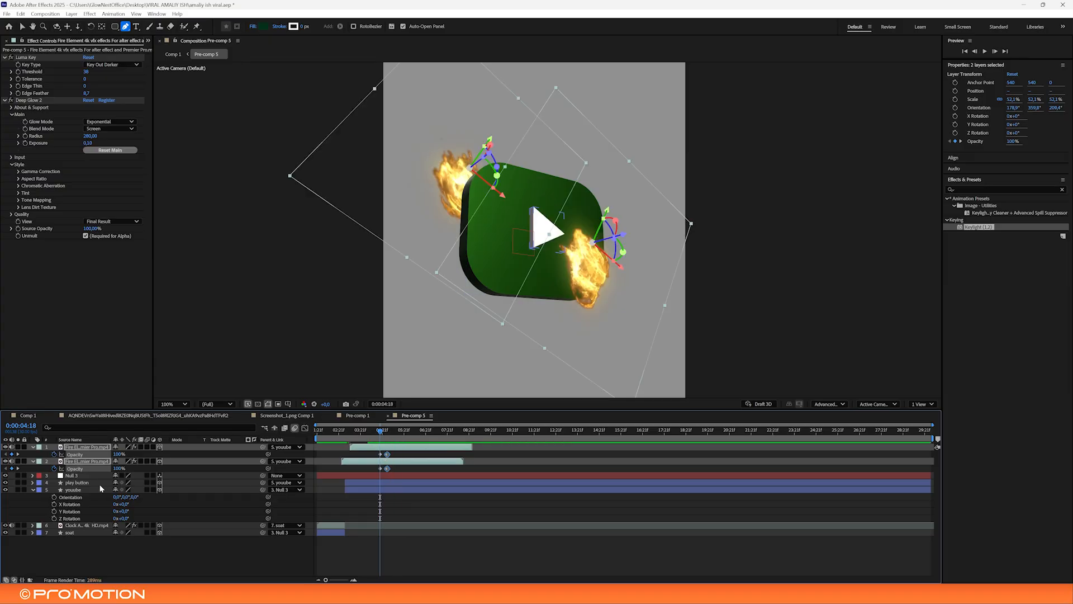
Reveal the play button layer's Path keyframes and move them so the first sits at 0:00:04:18
click(91, 483)
click(88, 490)
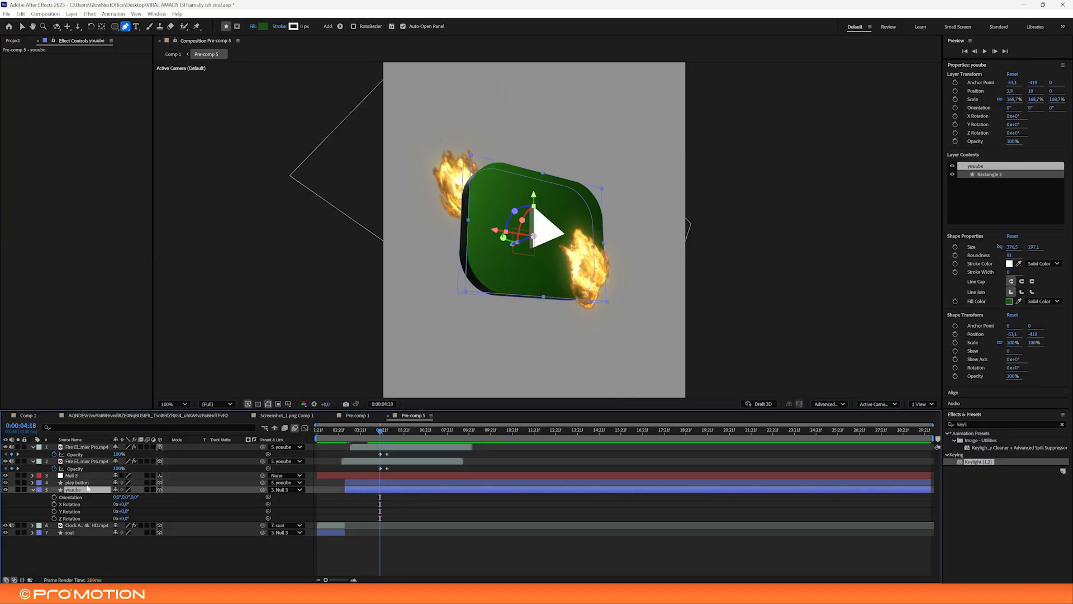
click(79, 484)
key(u)
drag(394, 489, 380, 490)
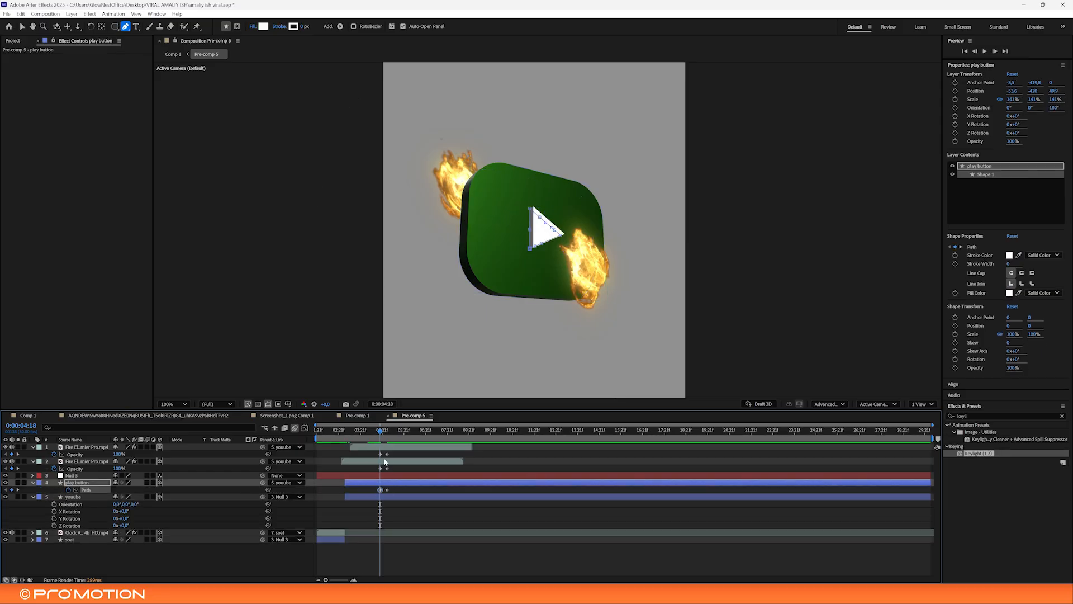
Add a Z Rotation keyframe to the youube layer at 0:00:04:18
click(381, 497)
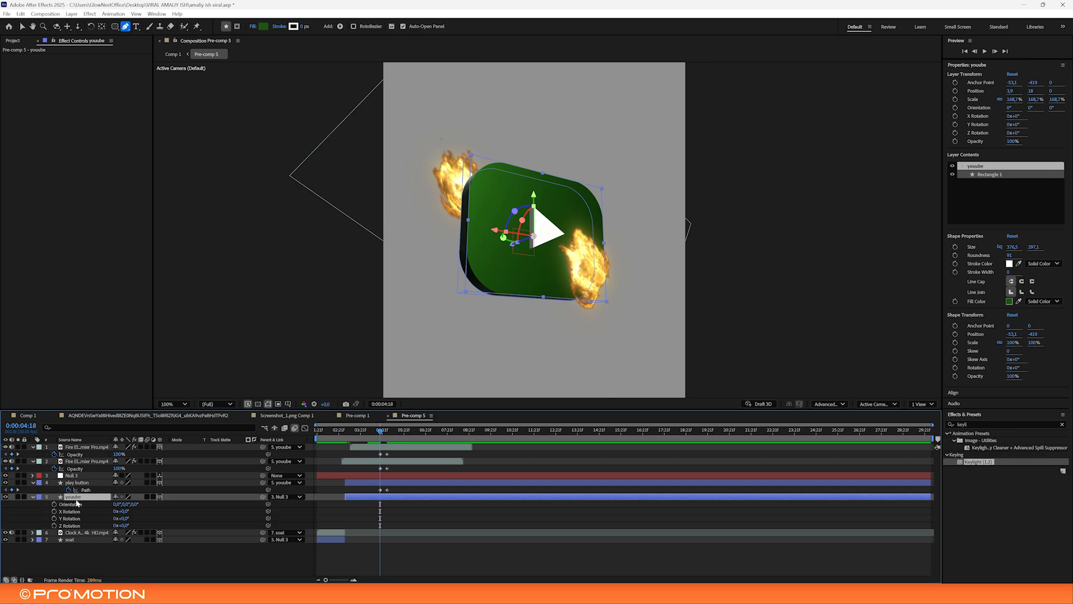
click(32, 497)
click(32, 497)
click(41, 505)
click(47, 512)
click(47, 511)
click(40, 505)
click(54, 525)
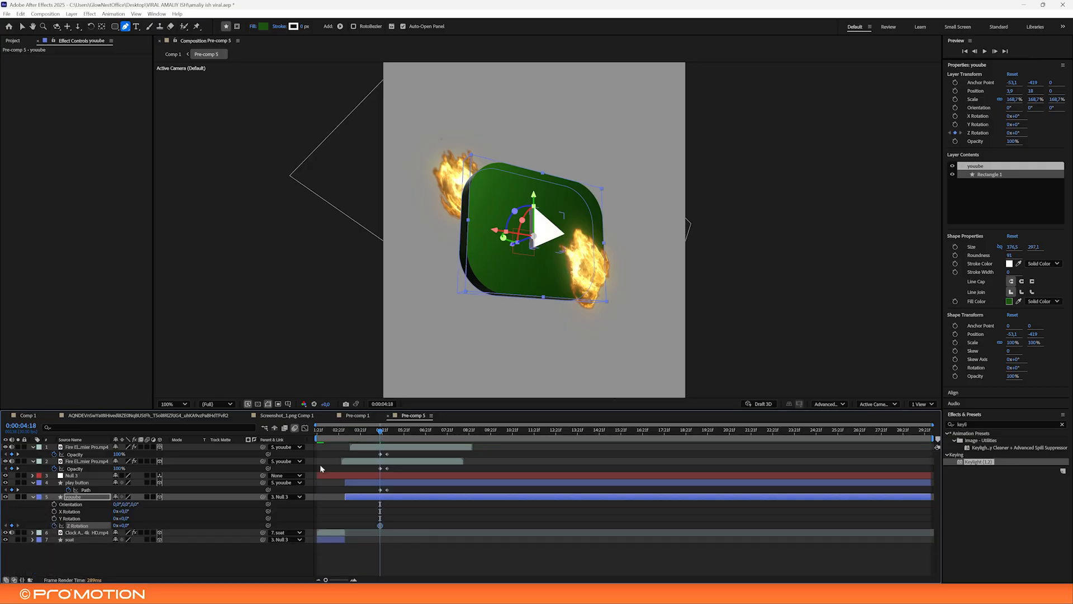
Set the youube layer's Z Rotation to -90° at the time of the second Path keyframe
click(386, 430)
drag(122, 525, 72, 511)
click(381, 432)
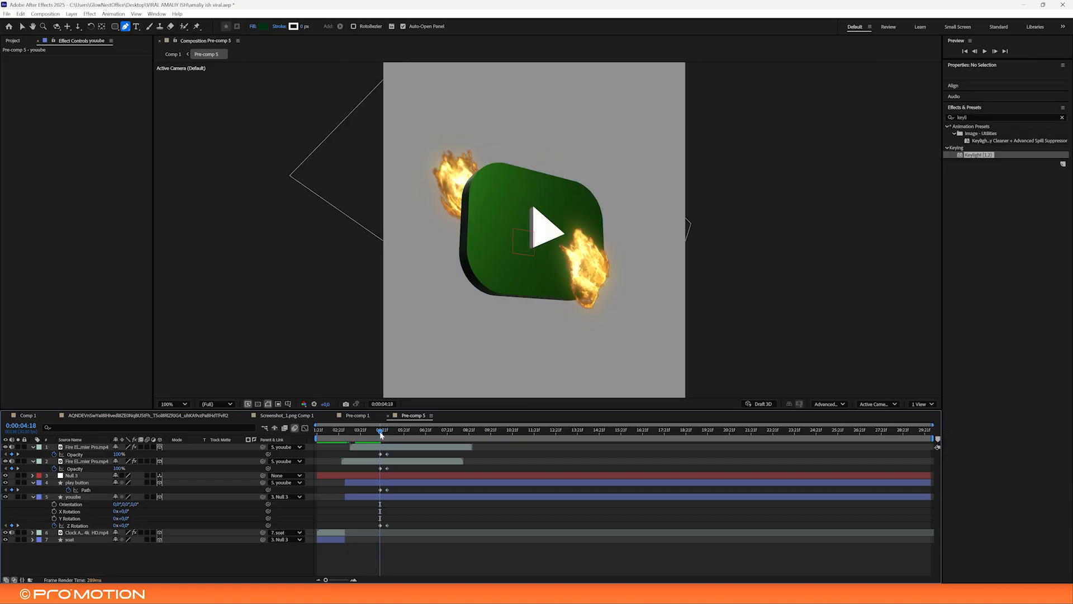
Try splitting the play button layer at 0:00:04:18 and setting the second part's parent to None, and preview it
click(84, 483)
key(ctrl+shift+d)
click(298, 485)
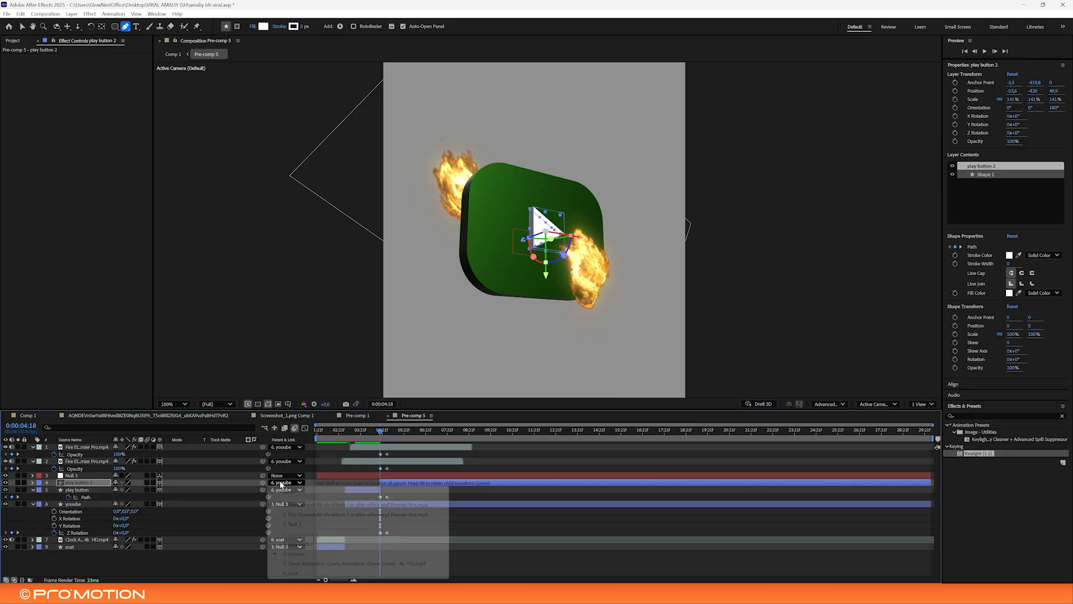
click(459, 484)
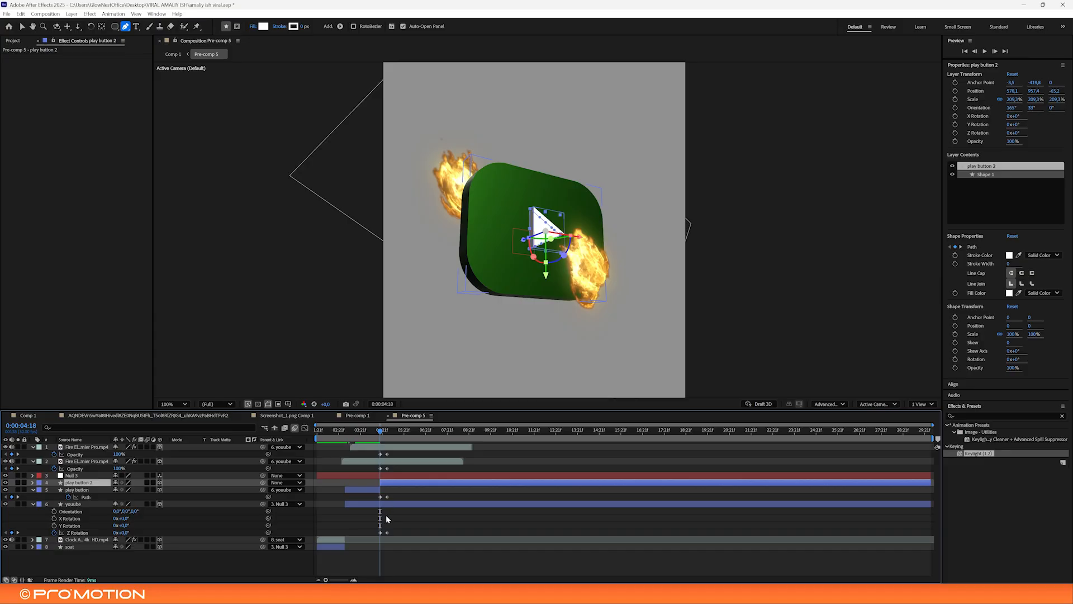
key(space)
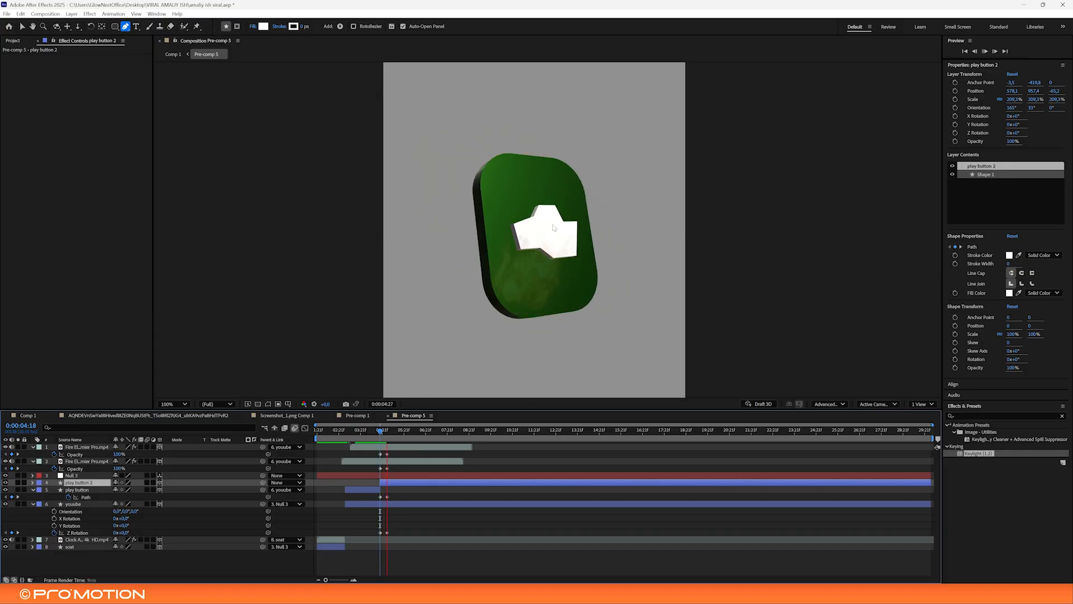
Space the youube layer's two Z Rotation keyframes further apart
click(374, 432)
mouse_move(387, 532)
mouse_down()
mouse_move(396, 532)
mouse_move(373, 534)
mouse_up()
click(381, 537)
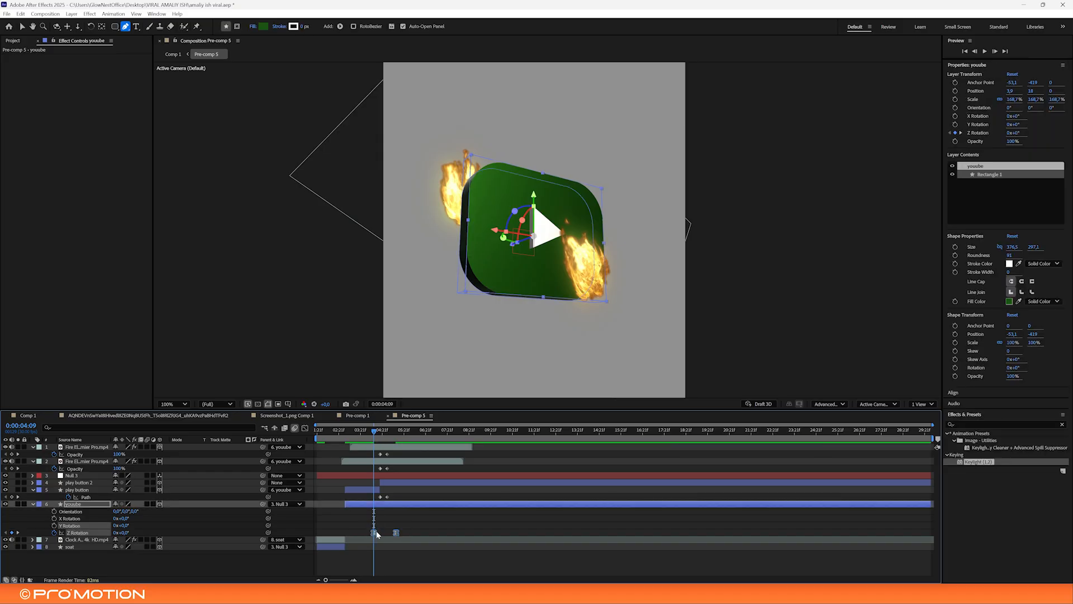
Shape the Z Rotation speed graph into a steep mid-turn peak with eased ends and preview the rotation
click(304, 427)
drag(440, 496, 390, 452)
key(space)
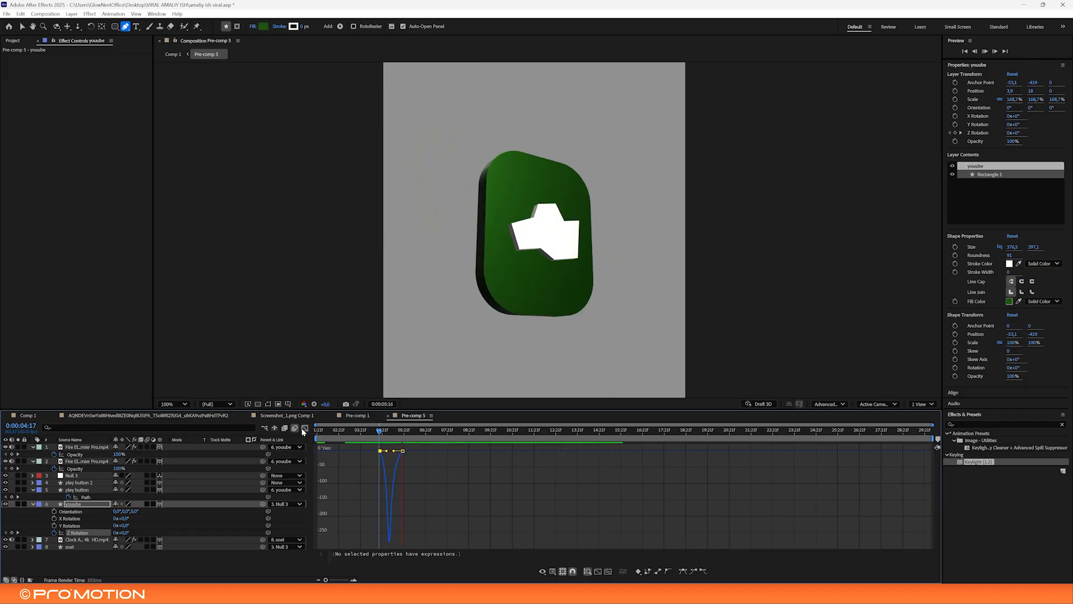
click(304, 428)
click(351, 431)
key(space)
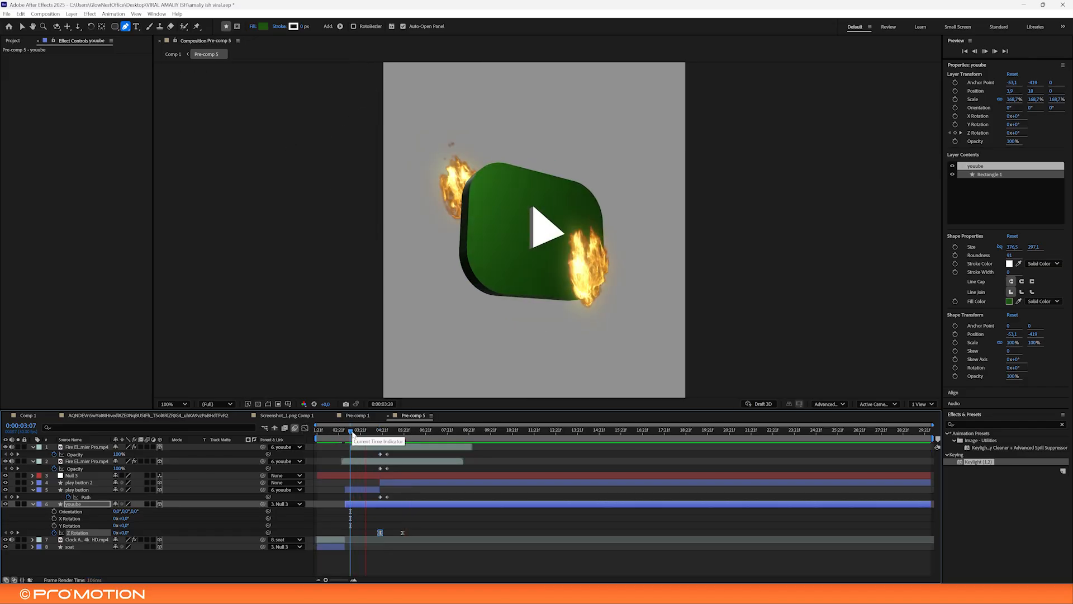
click(363, 431)
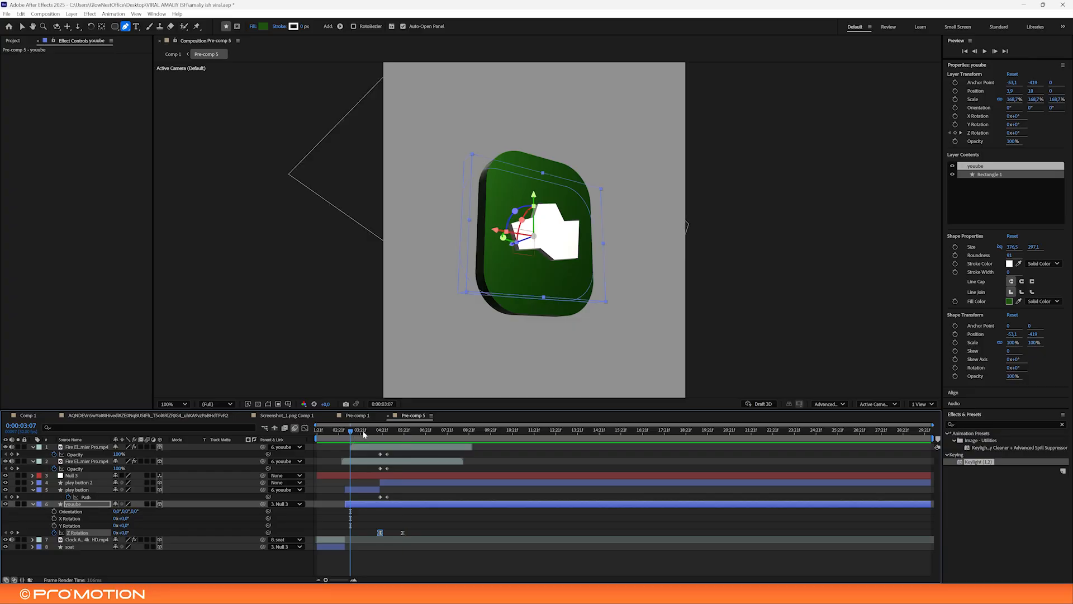
key(space)
Spread and ease the play button's Path keyframes, shaping their speed graph into a sharp central peak
click(388, 496)
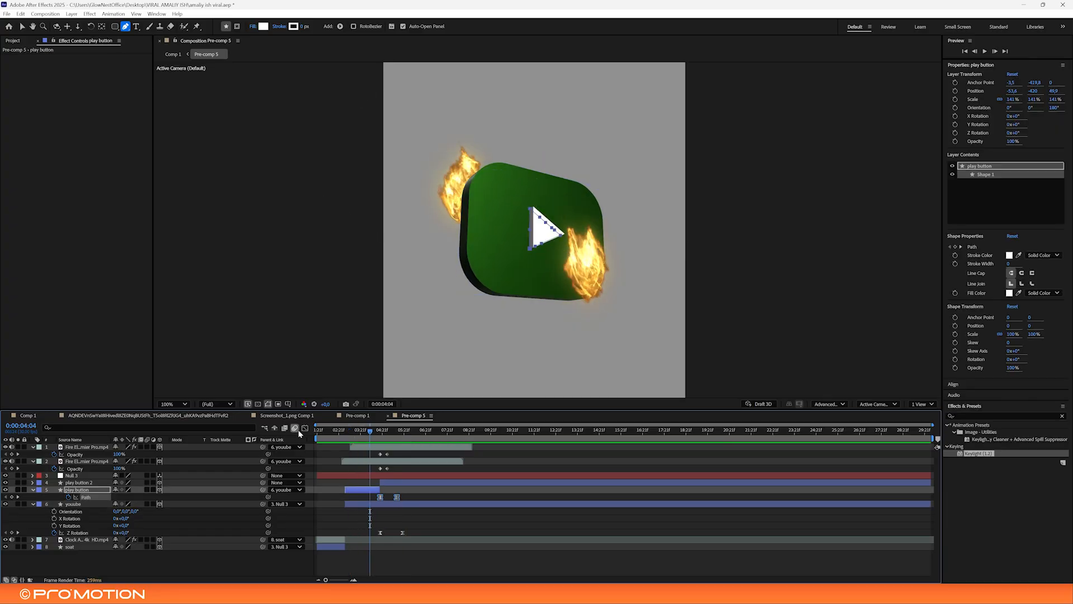
click(304, 427)
mouse_move(393, 541)
mouse_down()
mouse_move(380, 545)
mouse_move(390, 539)
mouse_up()
key(v)
key(space)
key(space)
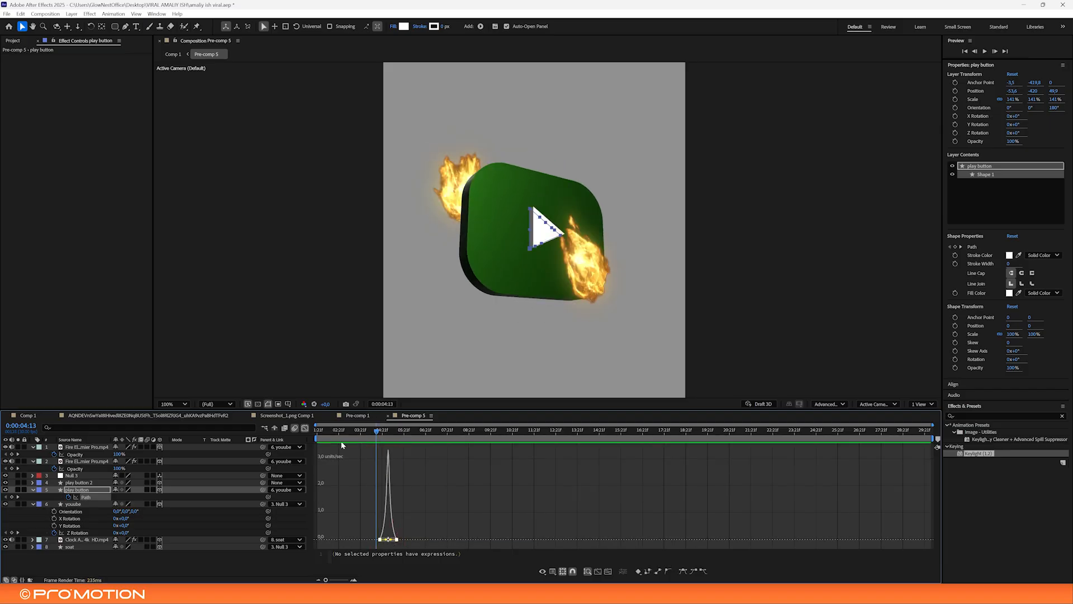
Align the last Path keyframe with the last Z Rotation keyframe and preview the morph with the rotation
click(305, 428)
key(space)
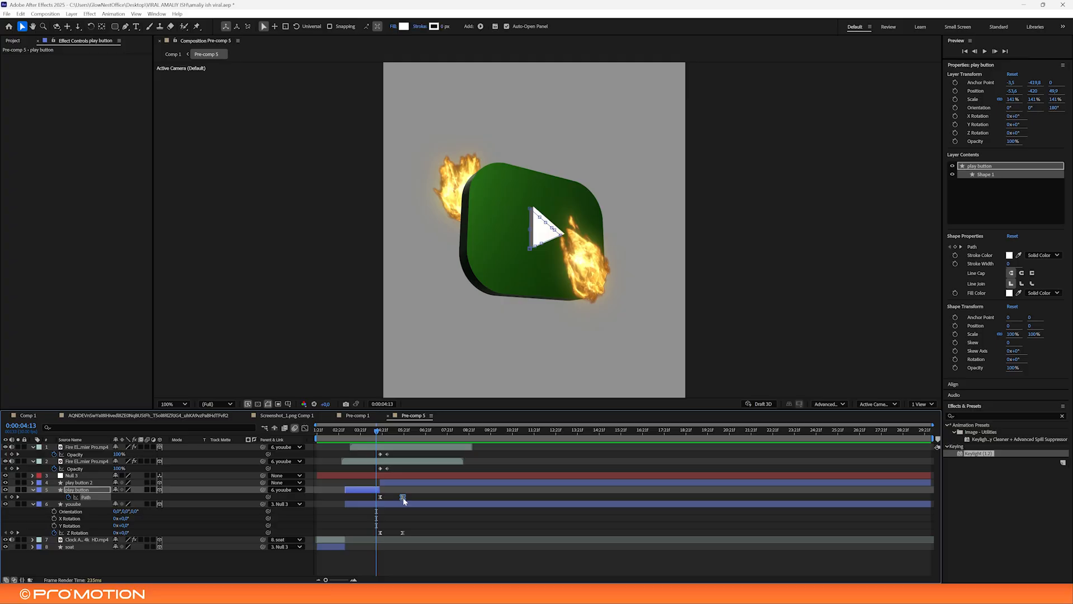
click(373, 433)
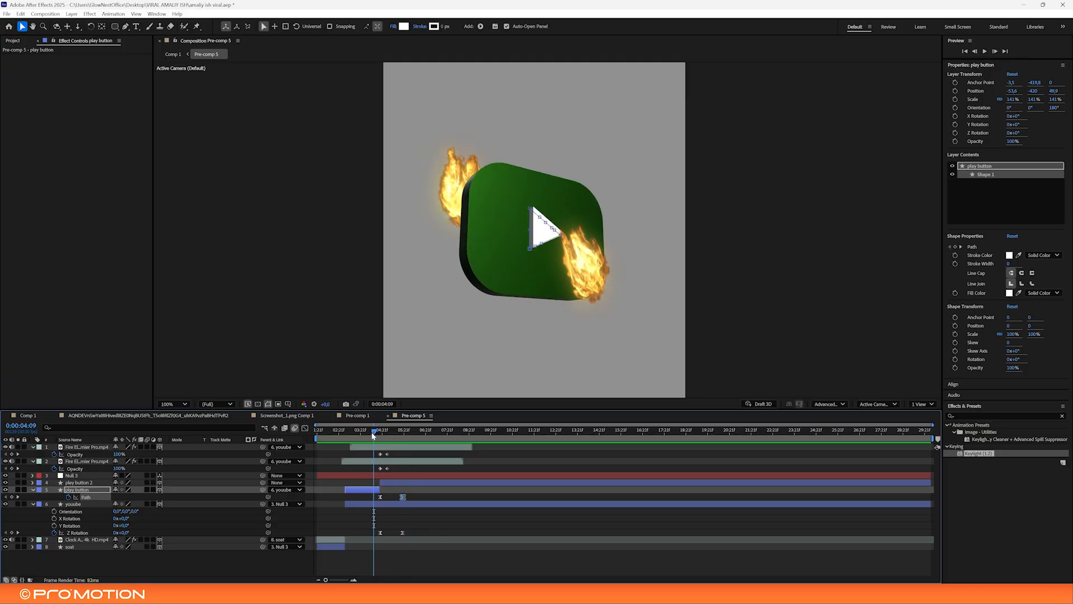
key(space)
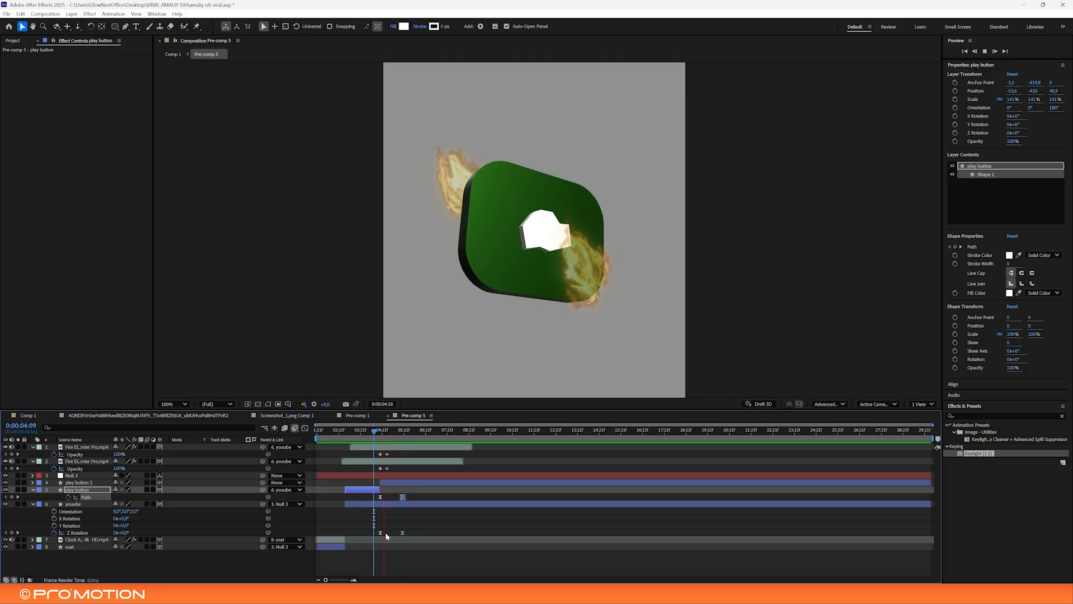
click(363, 434)
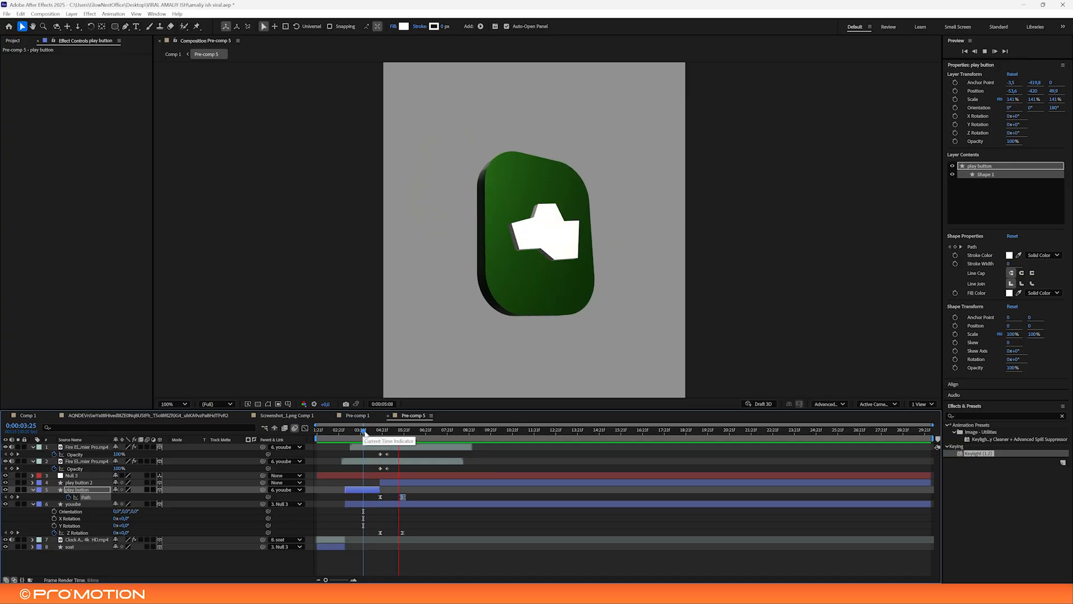
key(space)
click(366, 432)
Check the flaming play button in the reference reel around 0:00:04:03 and return to Pre-comp 5
click(219, 415)
drag(376, 437, 339, 435)
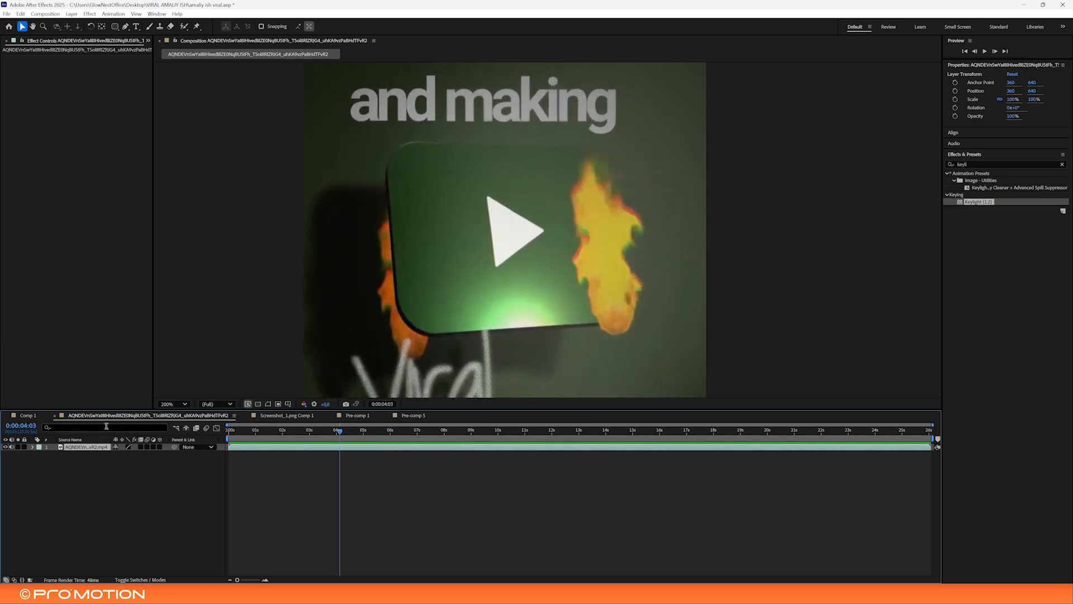
click(38, 415)
double_click(371, 446)
click(374, 433)
drag(374, 433, 371, 433)
Delete the play button 2 layer, extend the original play button layer to the first fire clip's end, and preview
click(391, 489)
click(383, 480)
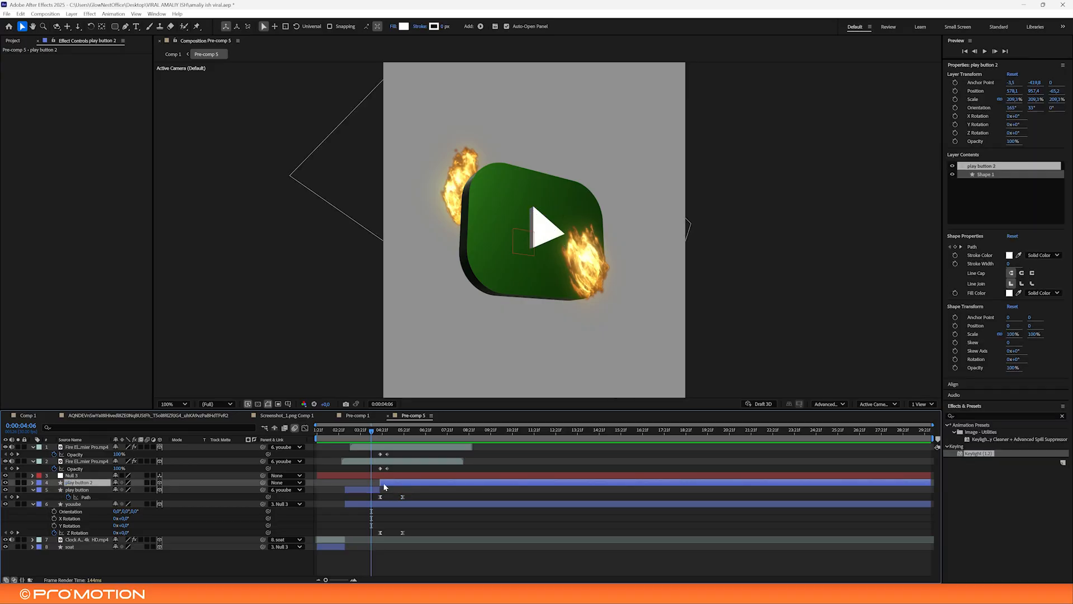
key(Delete)
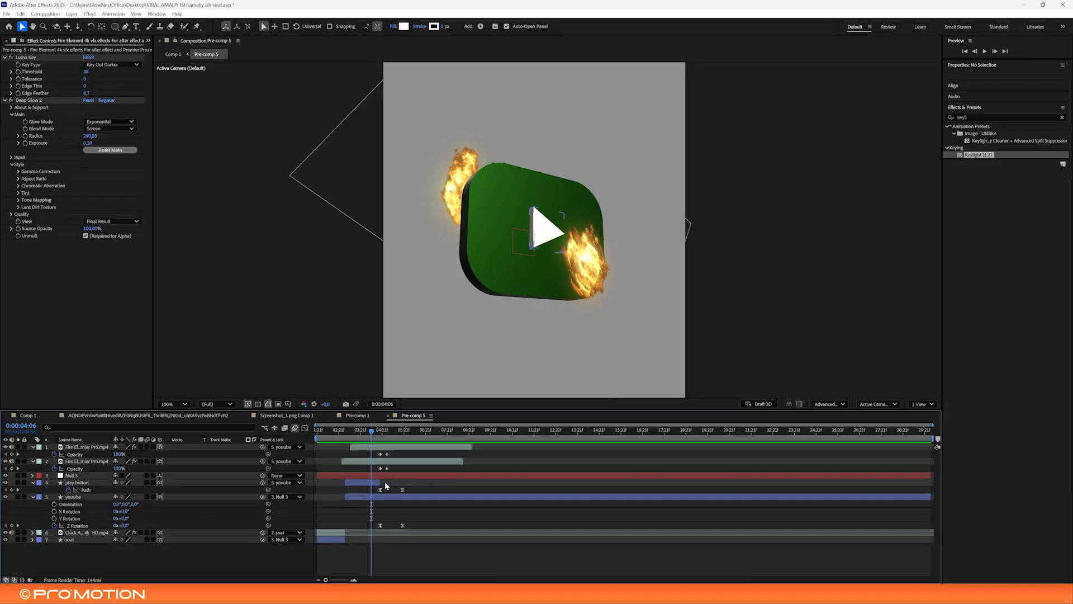
click(405, 482)
key(space)
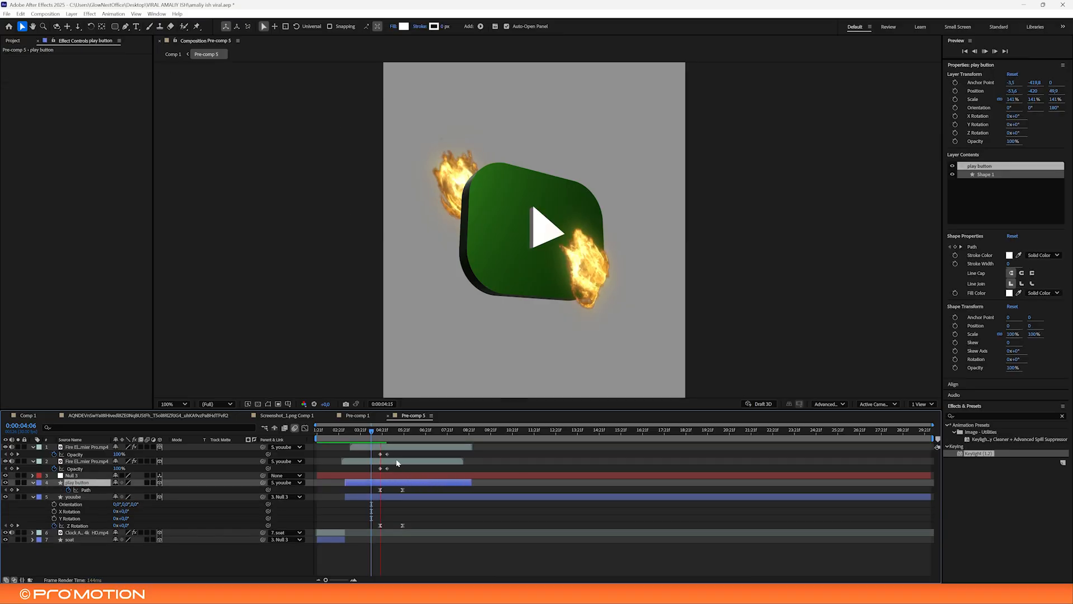
click(376, 432)
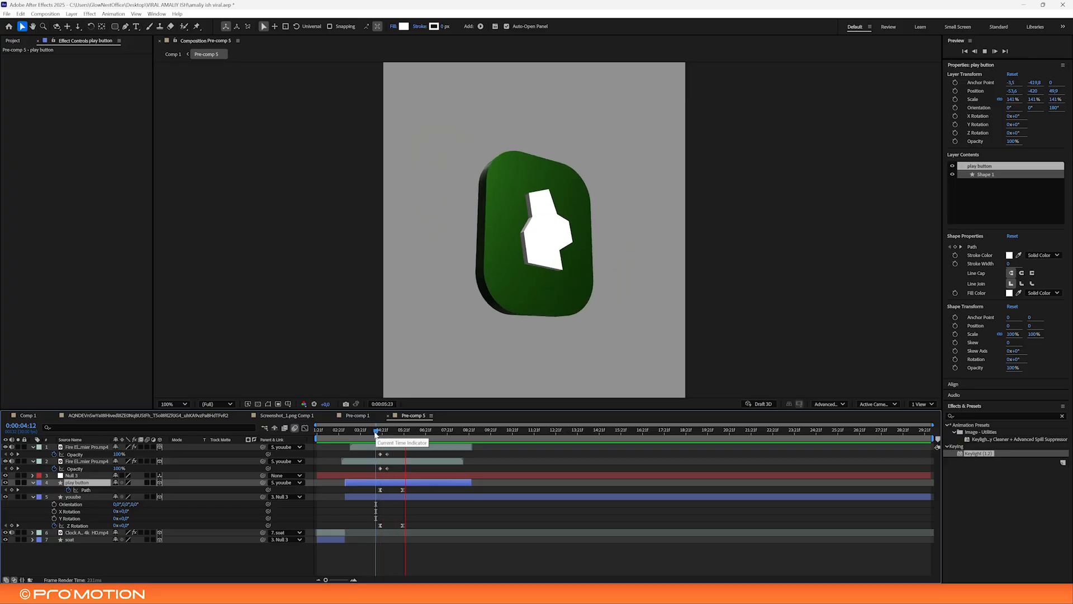
key(space)
key(space)
Move to 0:00:06:11 and add the black-and-white N cube logo image to Pre-comp 5 as the topmost layer
drag(376, 434, 419, 442)
click(437, 551)
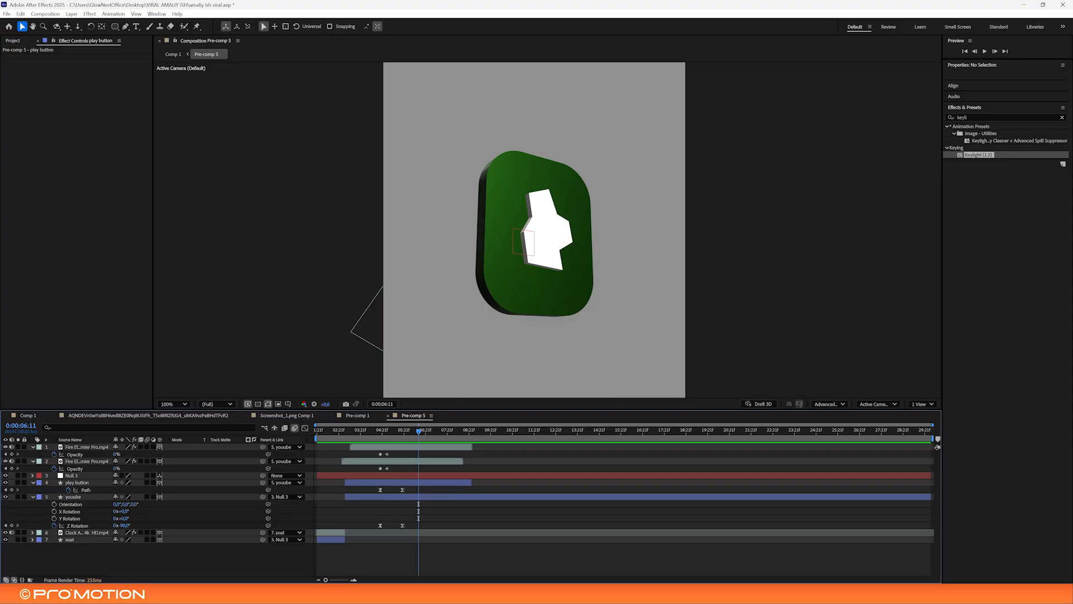
scroll(604, 267, up, 1)
scroll(604, 268, down, 1)
Apply Color Key to the logo image, key out its white background and set Color Tolerance to 143
key(ctrl+space)
text(color key)
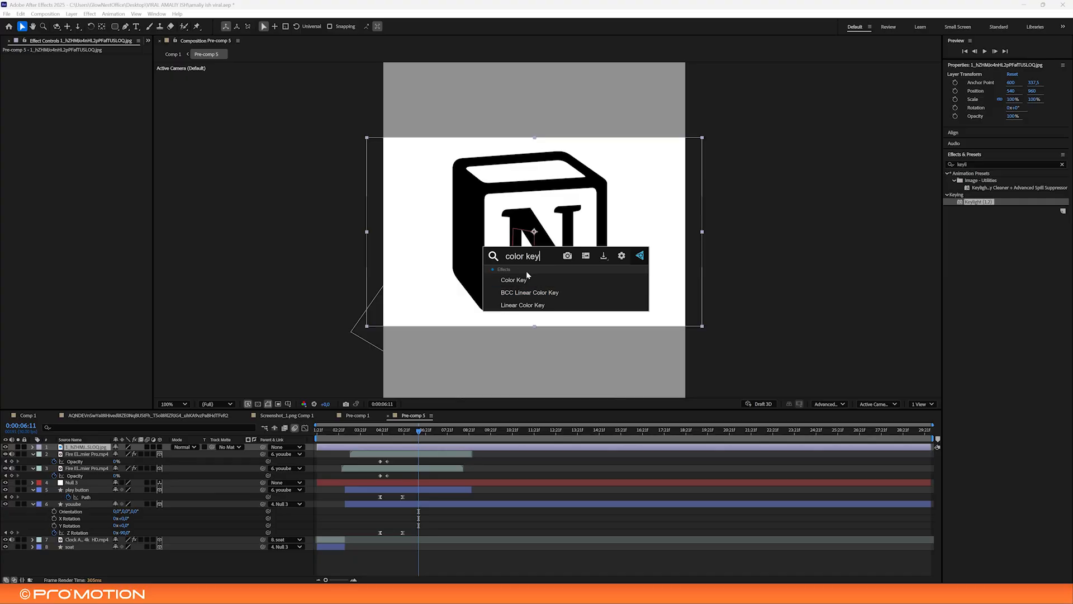
click(527, 278)
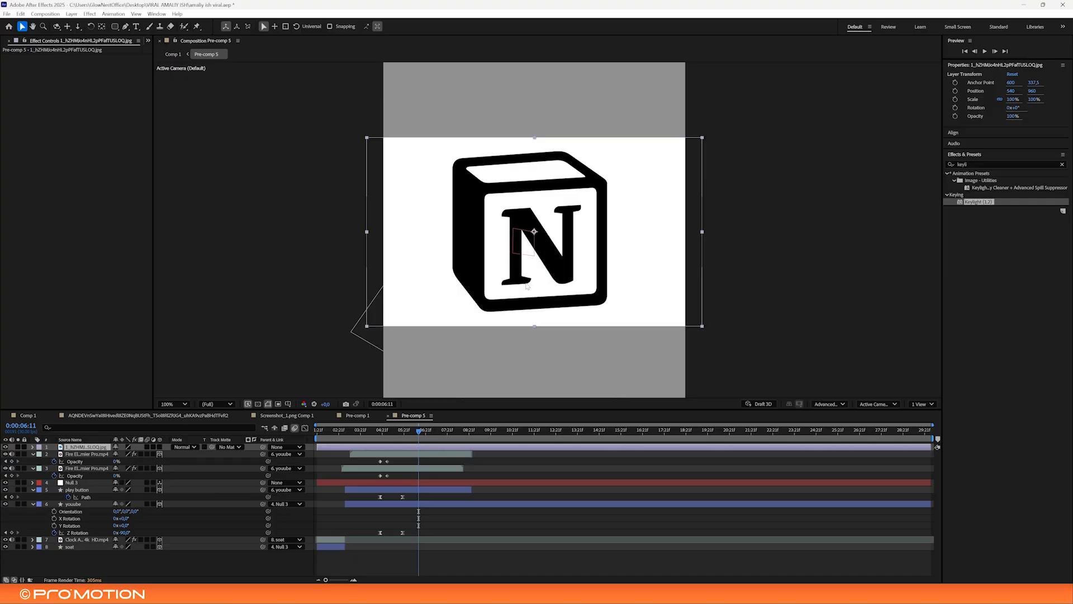
click(445, 157)
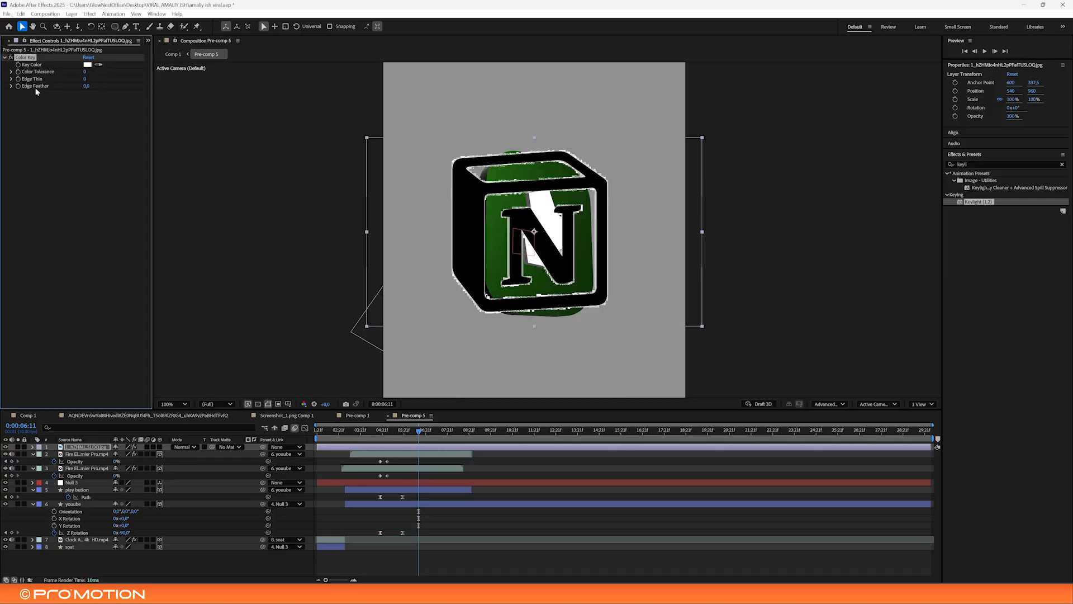
drag(86, 72, 105, 67)
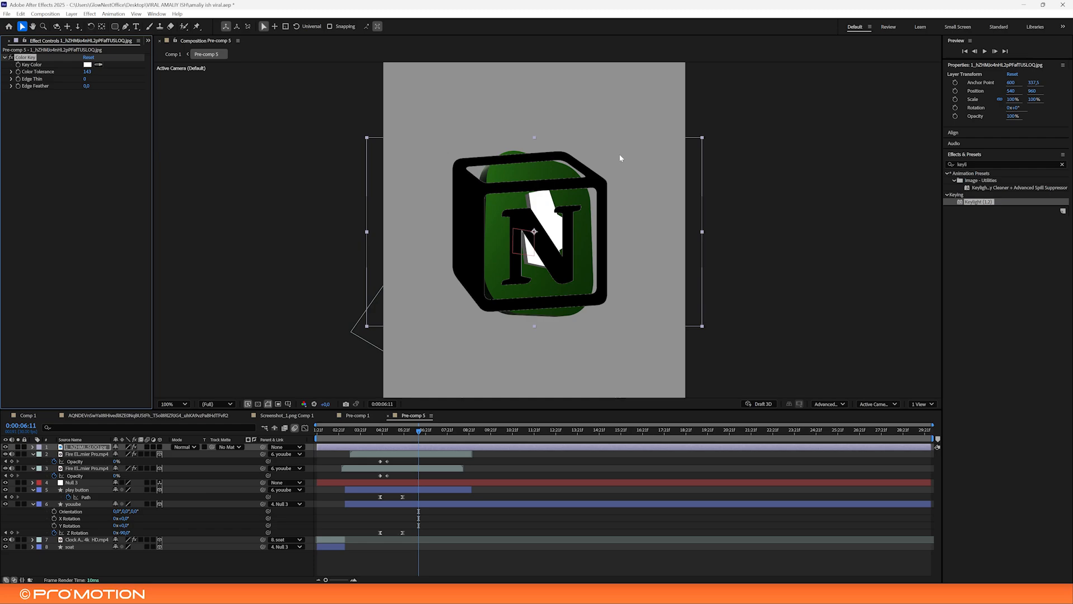
Scale the logo to about 38%, make it a 3D layer and bring it forward to about -178 in Z
drag(701, 231, 597, 232)
click(160, 447)
scroll(545, 233, up, 1)
drag(524, 236, 568, 335)
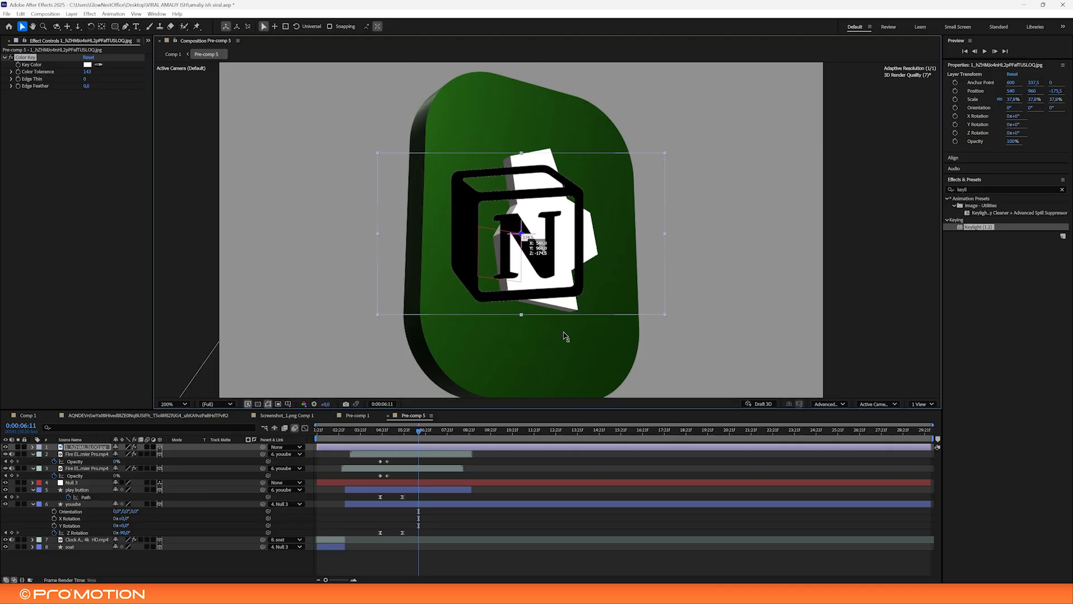
Scale the logo to 13%, centre it on the white shape and rotate it to match the shape's perspective
drag(543, 234, 558, 234)
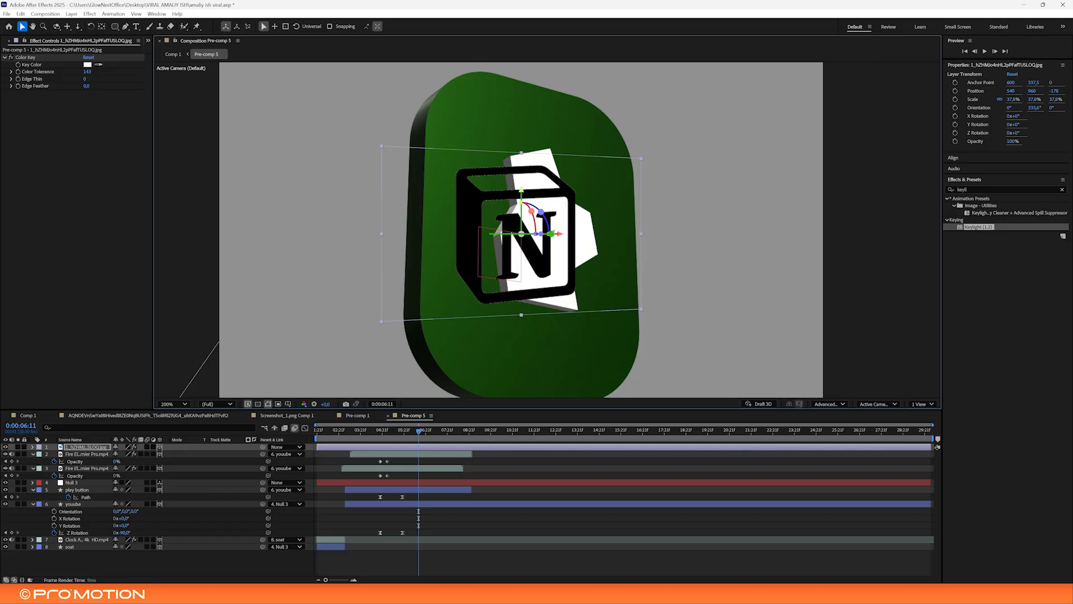
drag(633, 240, 575, 241)
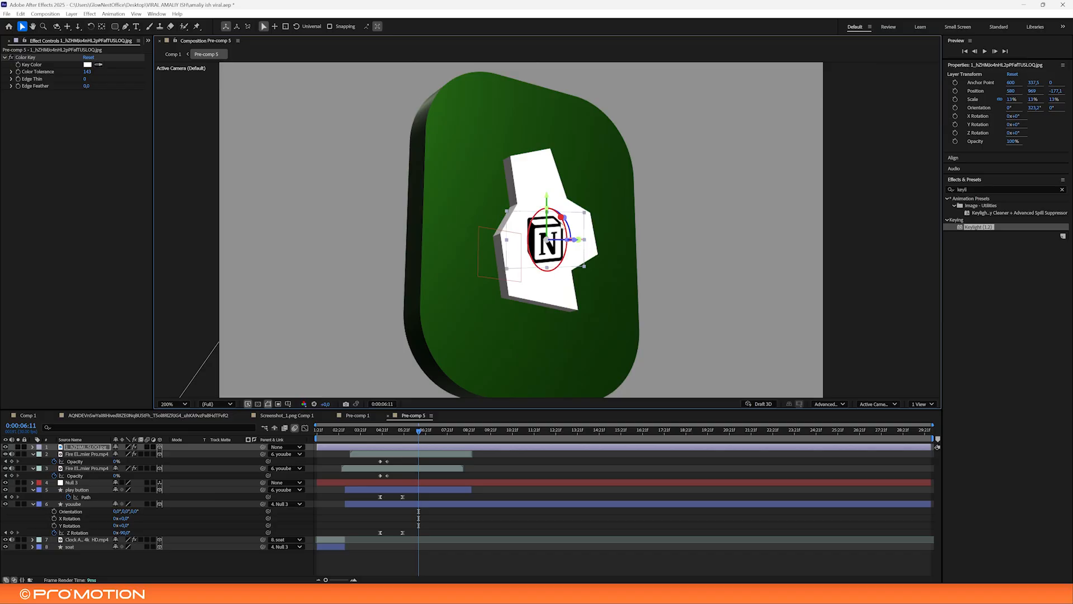
drag(560, 216, 565, 220)
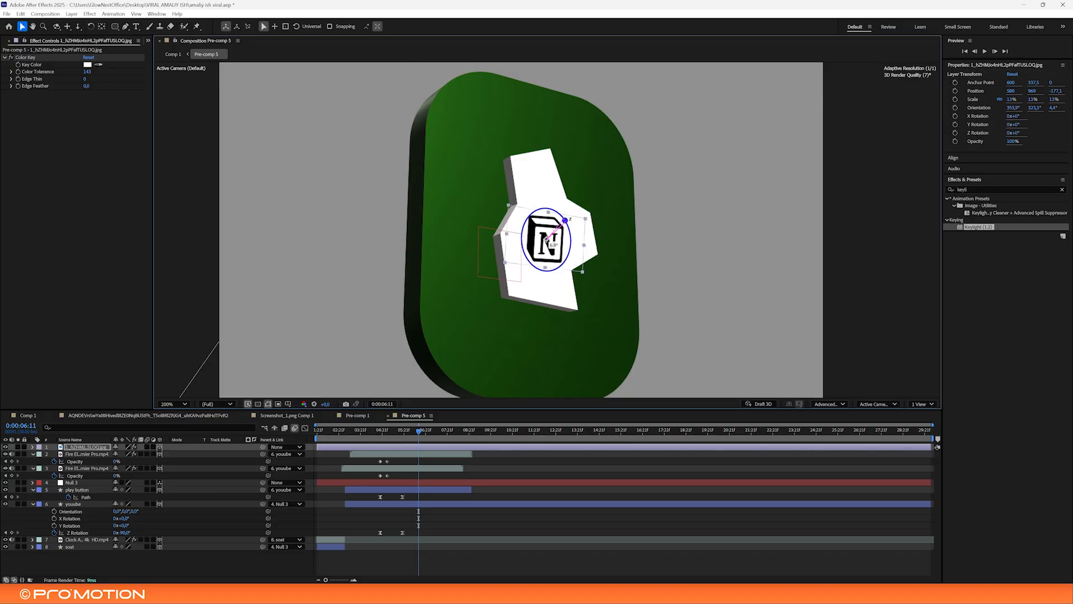
Parent the logo to the youube layer, move it onto the white play triangle at 0:00:04:16 and preview
drag(263, 451, 73, 503)
drag(418, 430, 378, 430)
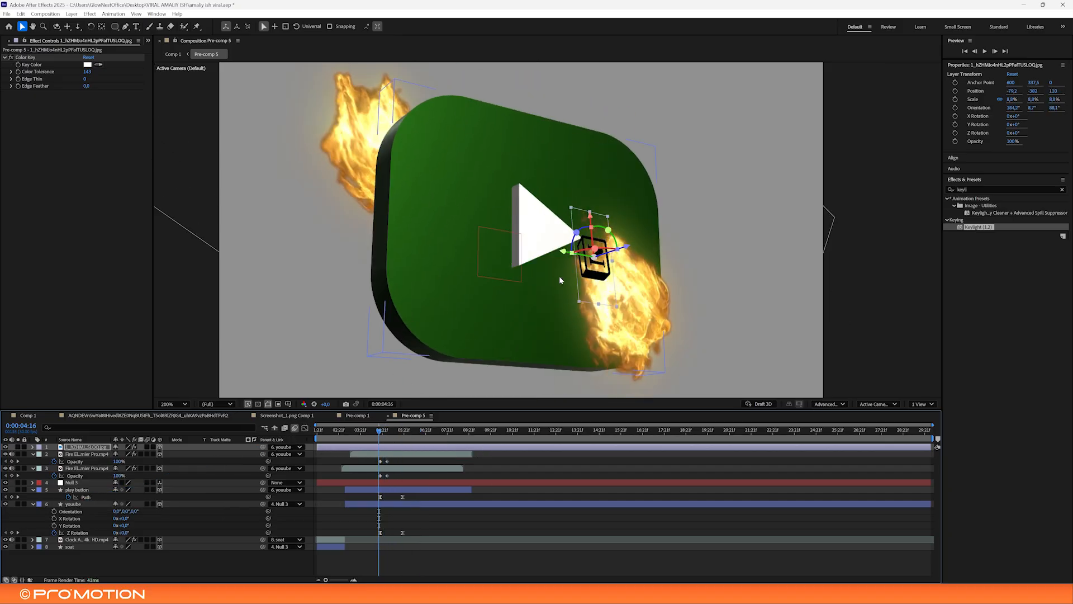
scroll(559, 276, up, 2)
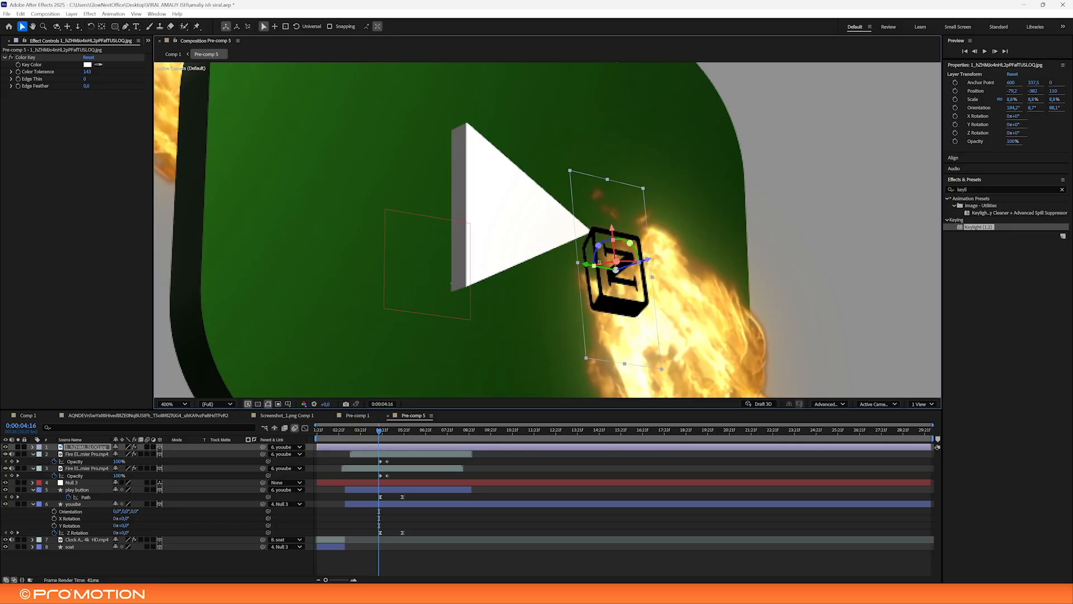
drag(644, 263, 546, 212)
key(space)
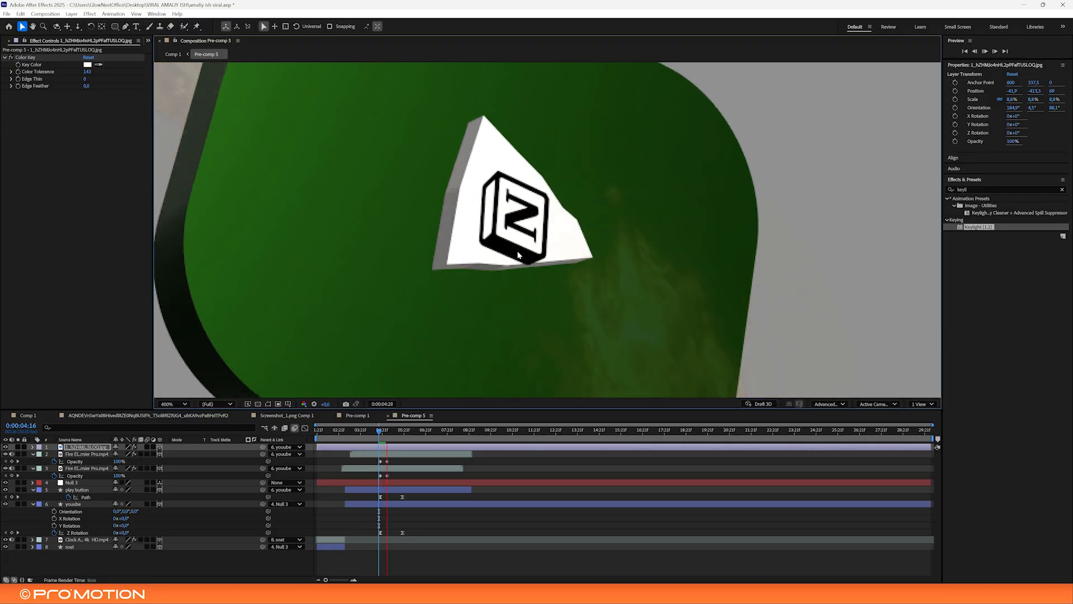
Centre the logo on the morphed white shape at 0:00:05:25, set its Y orientation to about 359° and enlarge it to 11.5%
key(space)
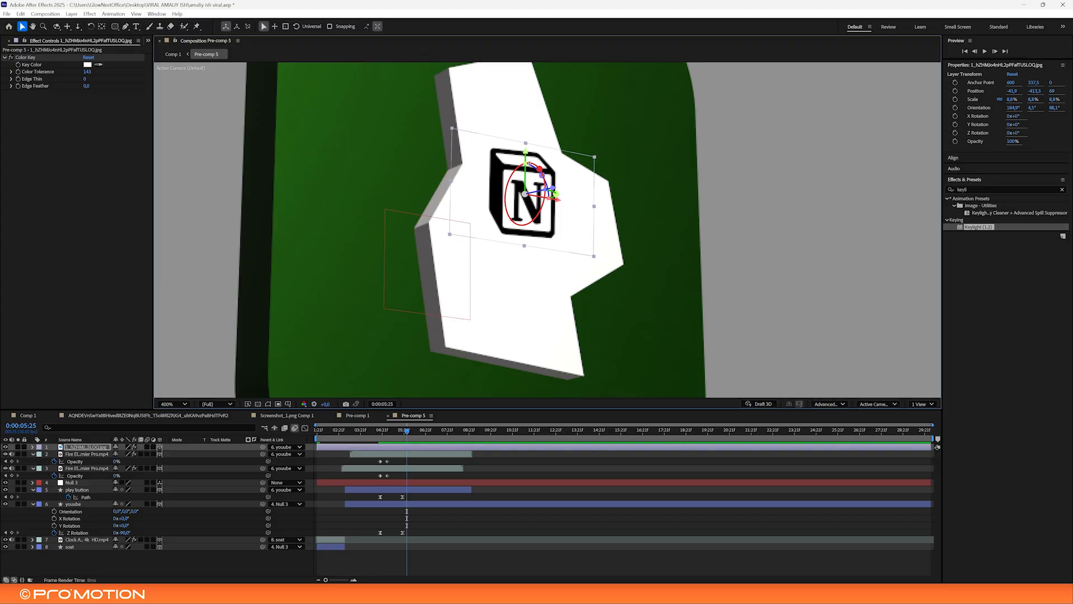
drag(525, 152, 552, 232)
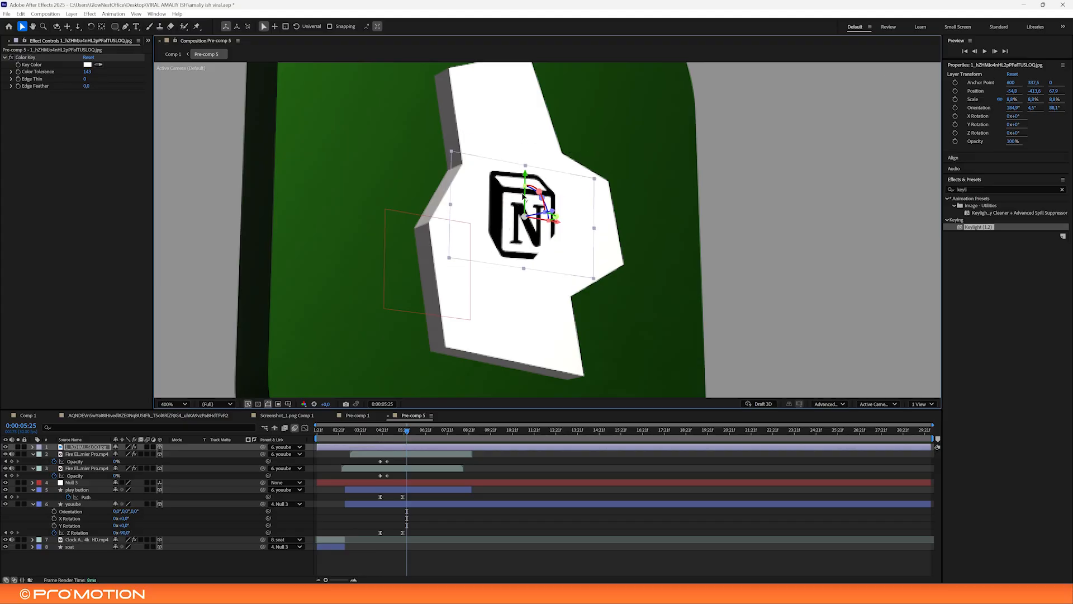
drag(539, 192, 531, 219)
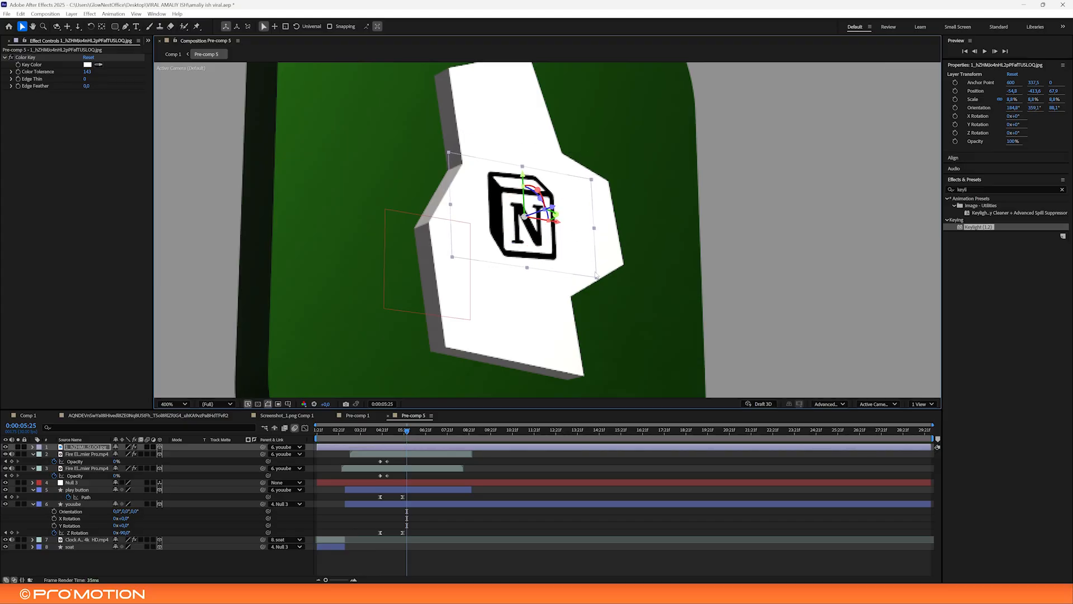
drag(597, 280, 618, 303)
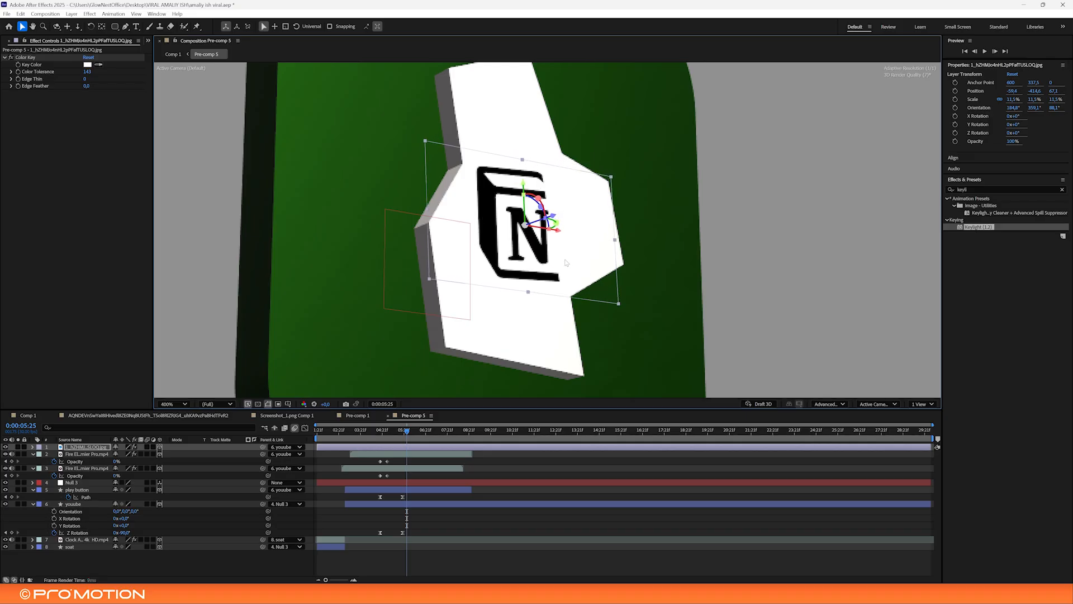
drag(553, 217, 556, 216)
Trim the logo layer to start at 0:00:04:25 and preview its appearance during the morph
drag(407, 431, 383, 432)
key(space)
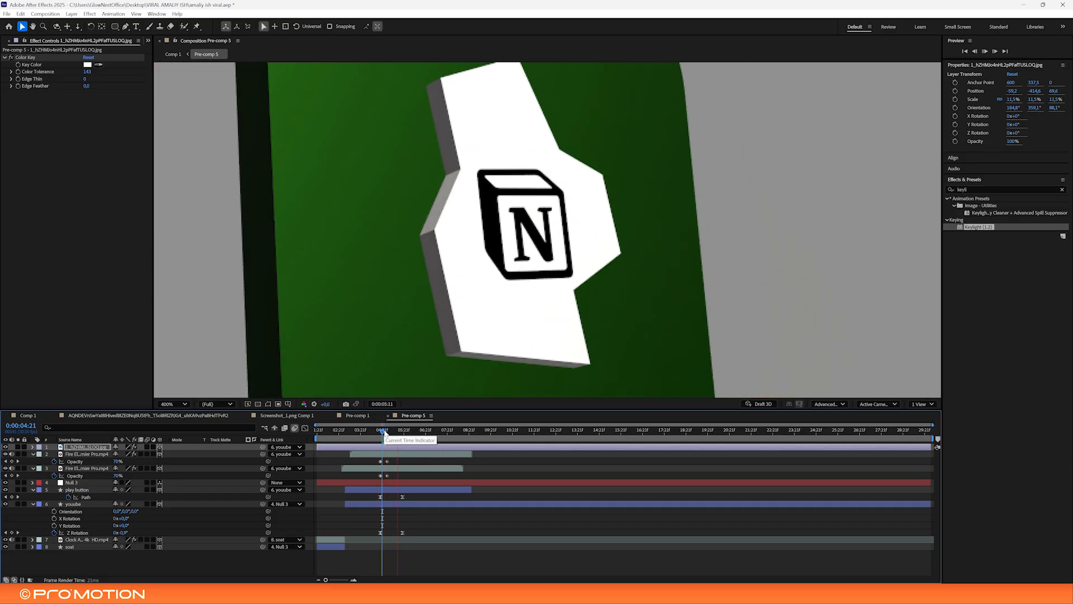
click(385, 432)
key(space)
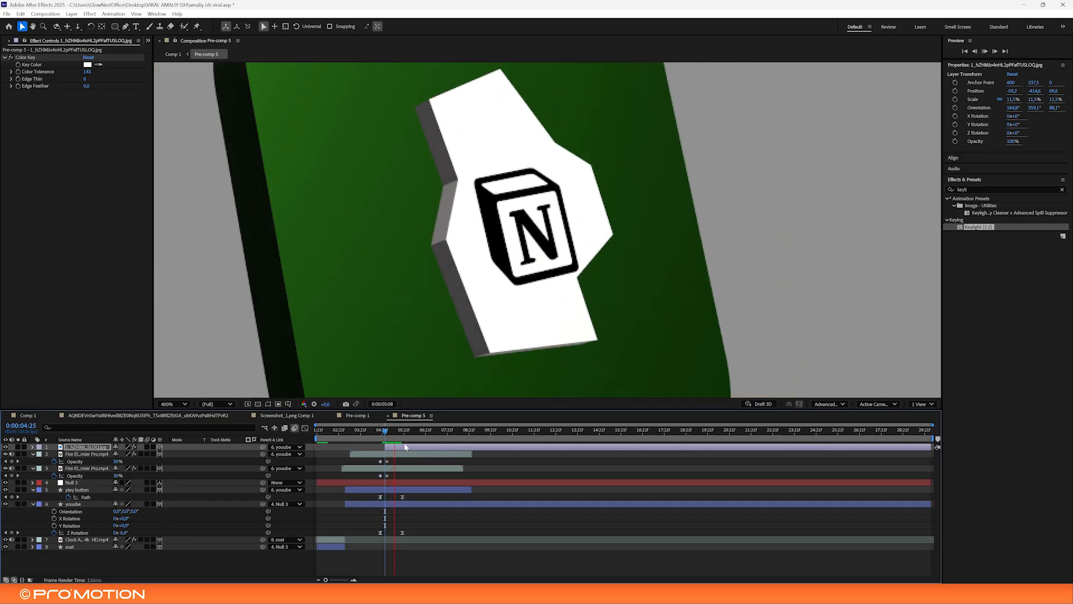
click(385, 432)
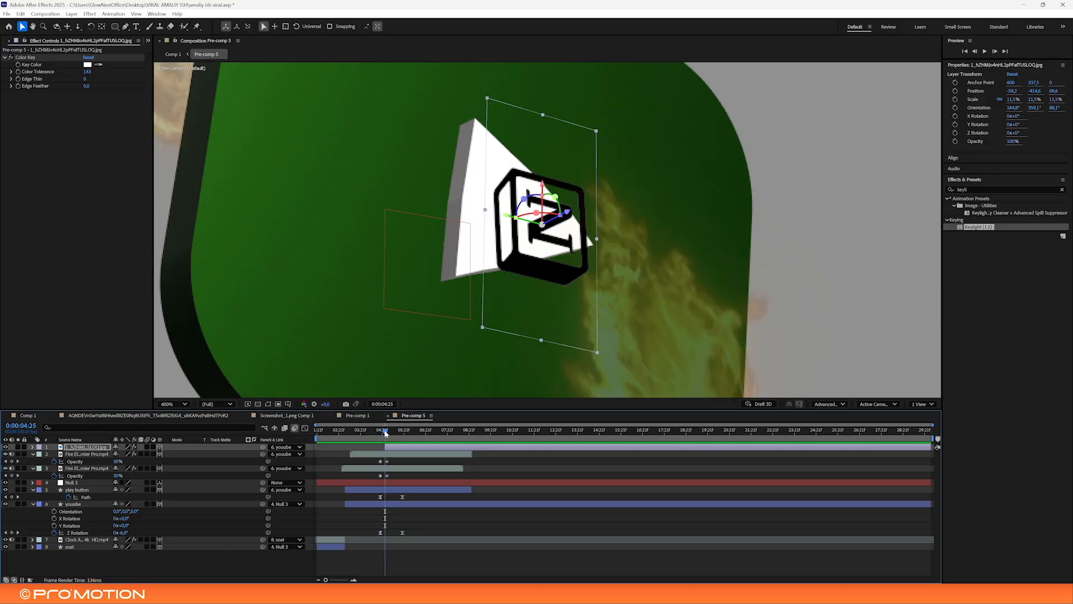
Keyframe the logo's Y Scale from 0% at 0:00:04:25 to 11.5%, shape the speed curve to peak early and preview
key(s)
click(54, 454)
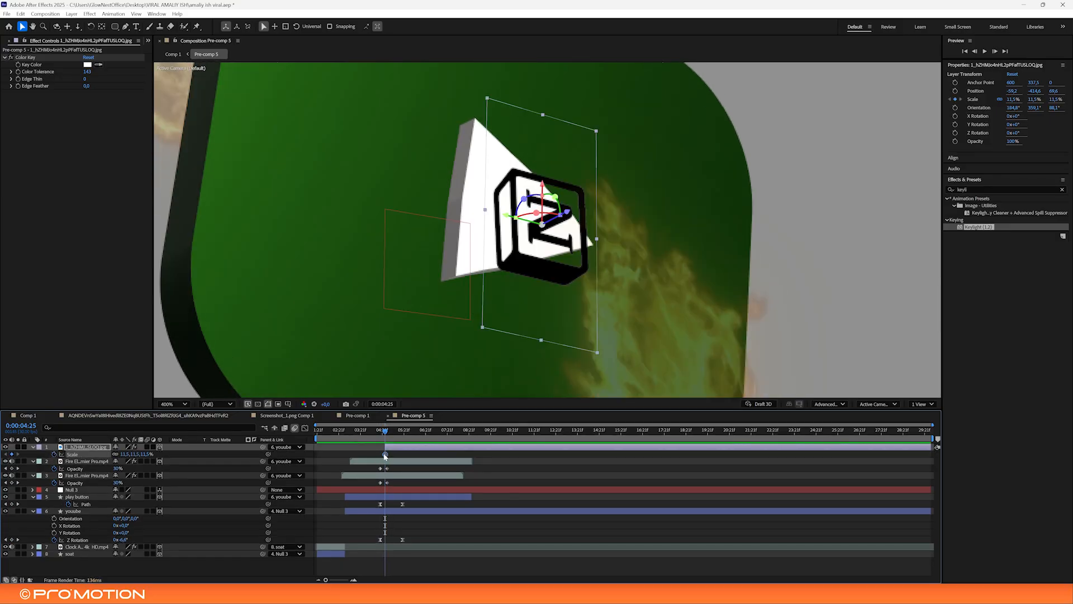
drag(599, 239, 546, 236)
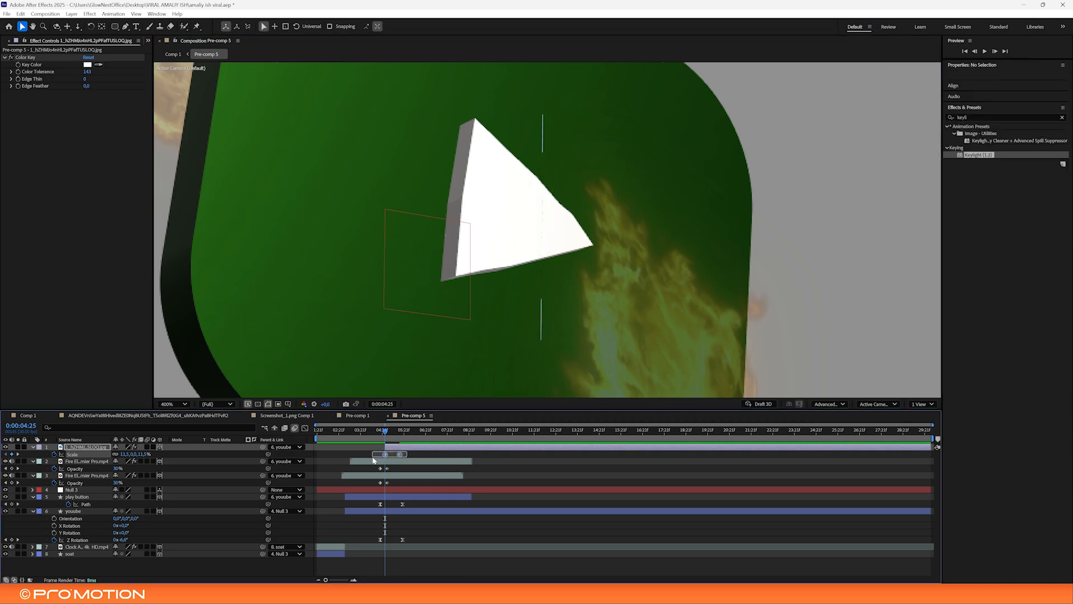
click(305, 428)
drag(392, 562, 391, 561)
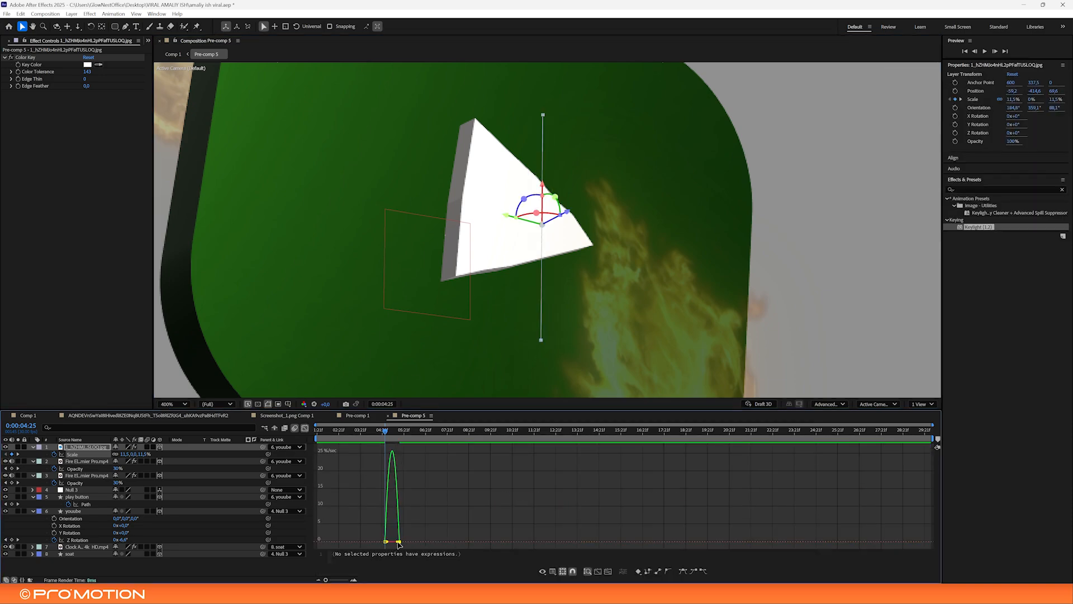
key(space)
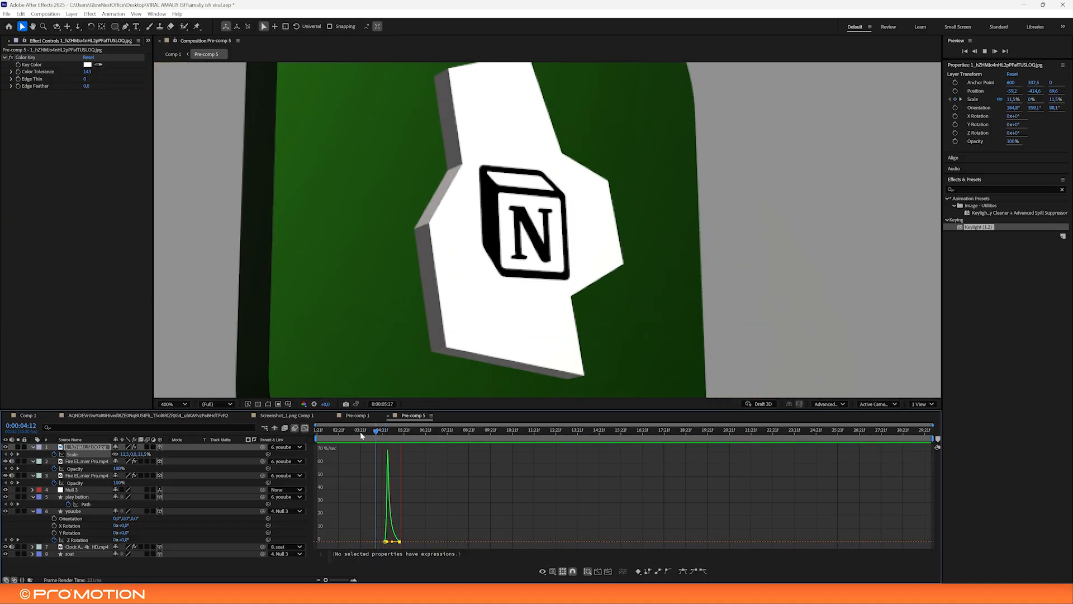
key(space)
Delay the logo's final Scale keyframe to about 0:00:05:25 and preview the whole composition
click(305, 429)
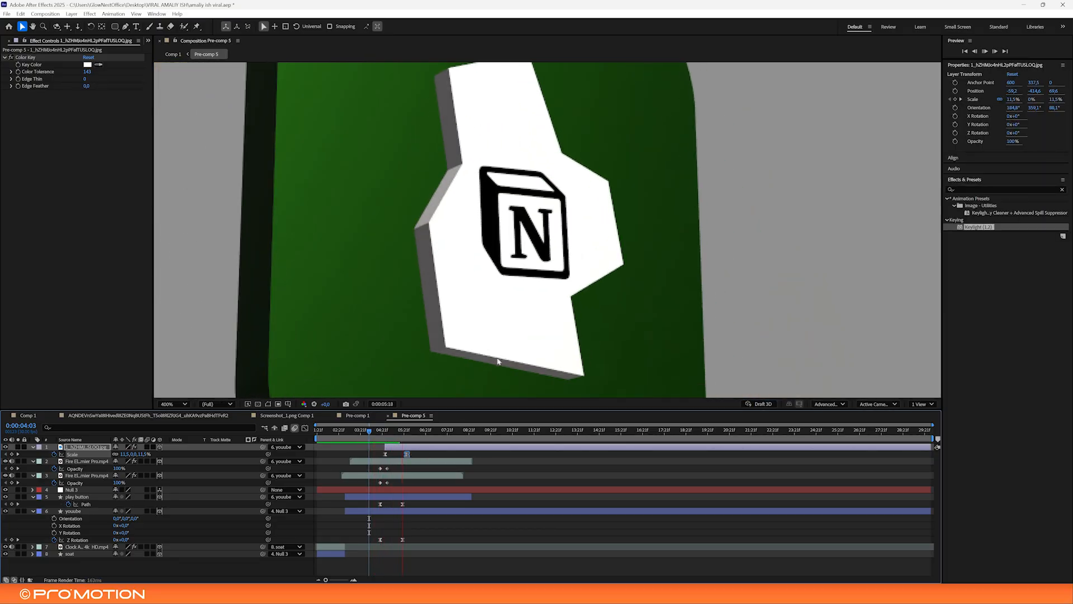
key(space)
scroll(519, 337, down, 2)
key(space)
key(space)
mouse_move(408, 430)
mouse_down()
mouse_move(381, 430)
mouse_move(403, 433)
mouse_up()
key(space)
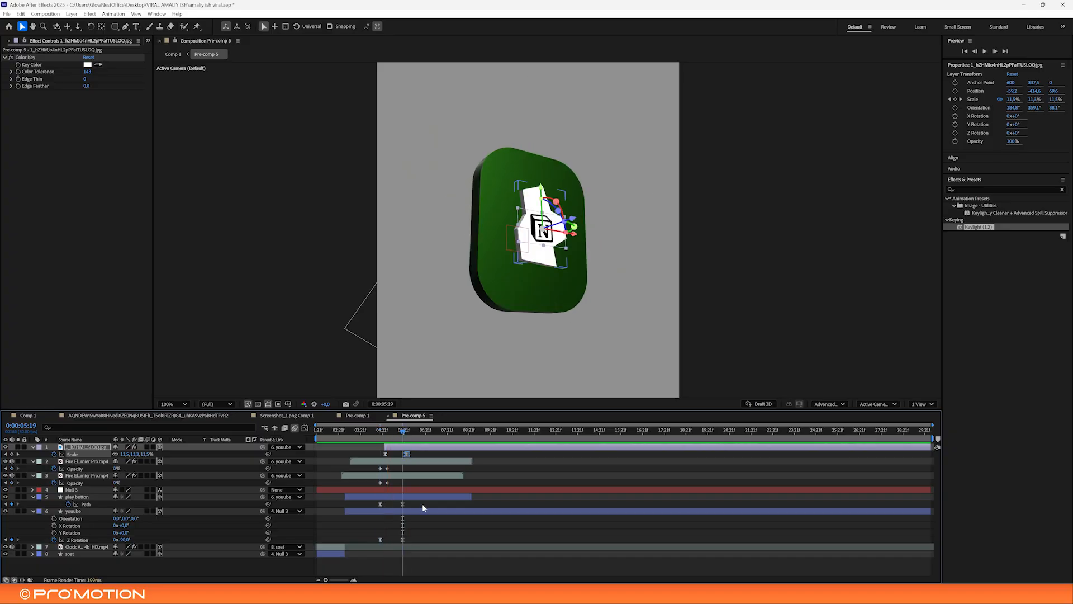
click(423, 507)
mouse_move(119, 535)
mouse_down()
mouse_move(148, 533)
mouse_move(128, 533)
mouse_up()
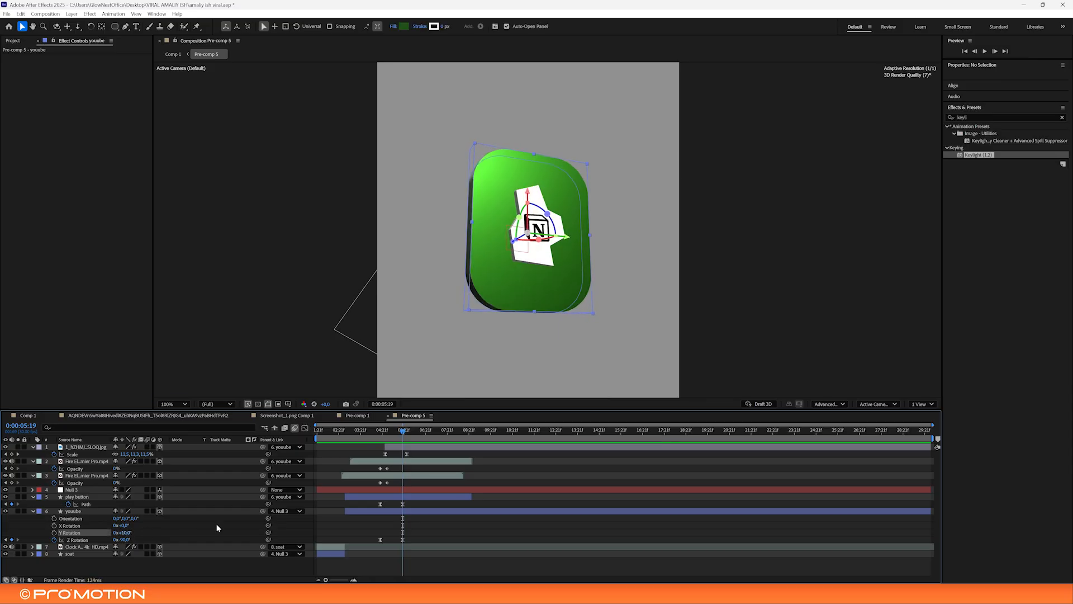
click(391, 511)
key(ctrl+z)
Keyframe the youube layer's Y Rotation from 0° at the start of its Z rotation to a positive tilt at 0:00:05:19
click(55, 533)
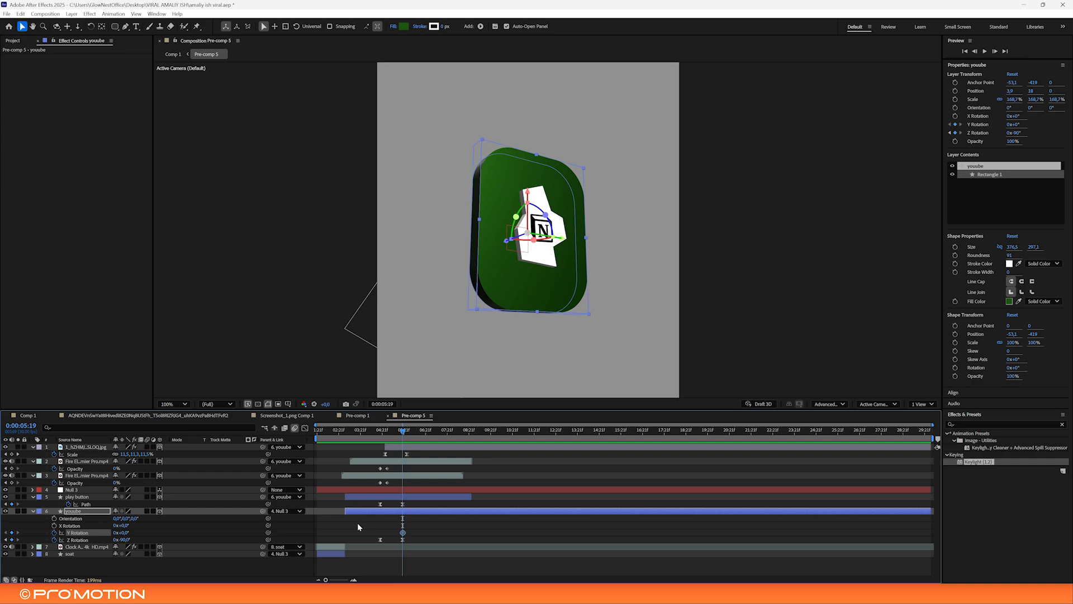
drag(402, 534, 381, 534)
drag(124, 534, 127, 533)
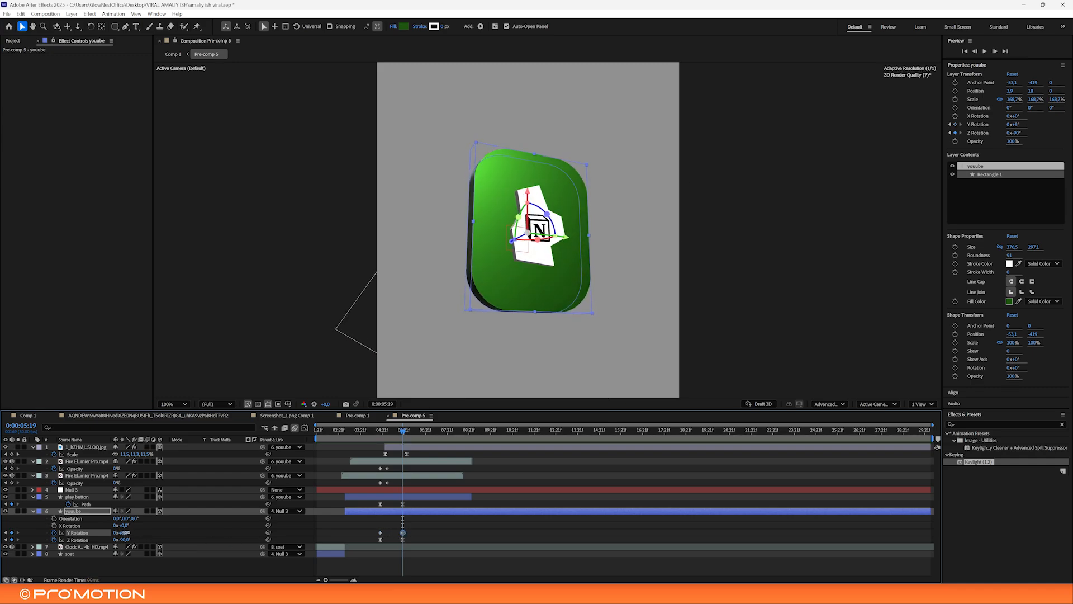
Ease the youube layer's Y and Z Rotation keyframes with a speed curve peaking early, and preview the turn
drag(408, 525, 377, 548)
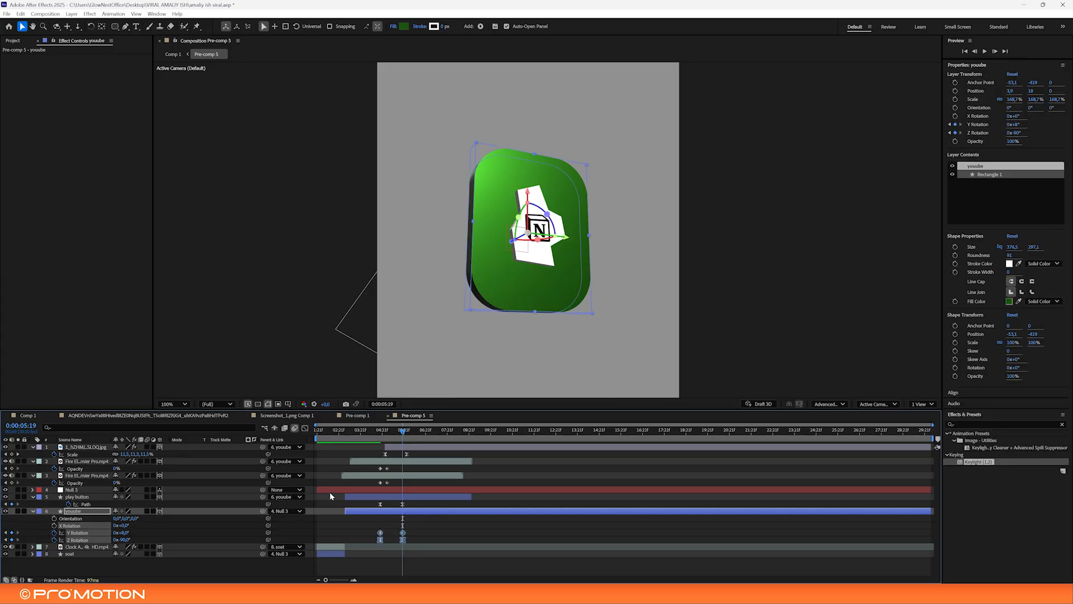
click(305, 427)
mouse_move(382, 457)
mouse_down()
mouse_move(377, 446)
mouse_move(386, 465)
mouse_up()
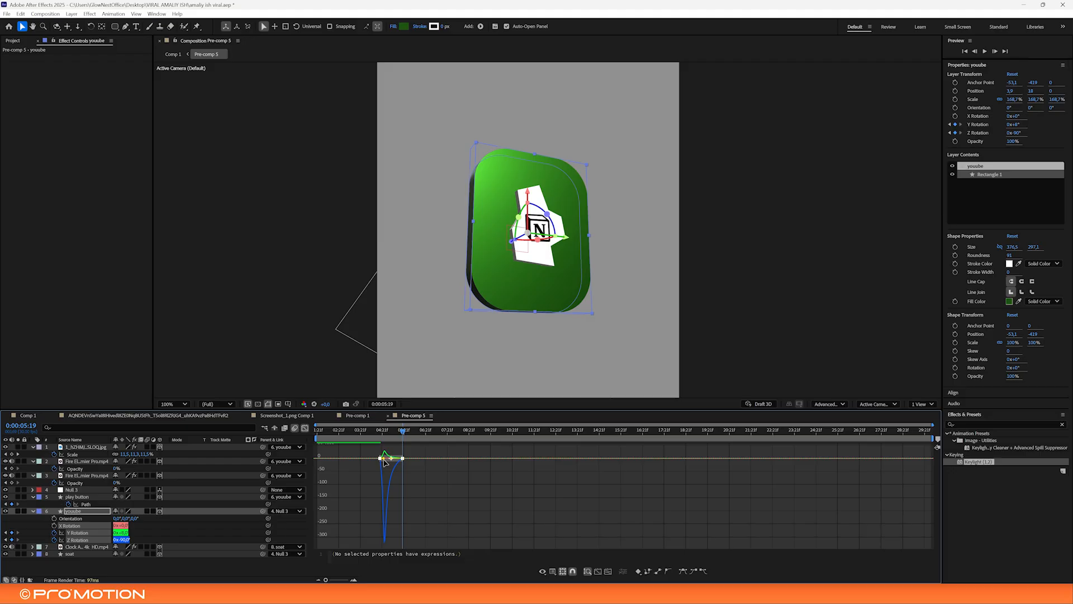
click(379, 431)
key(space)
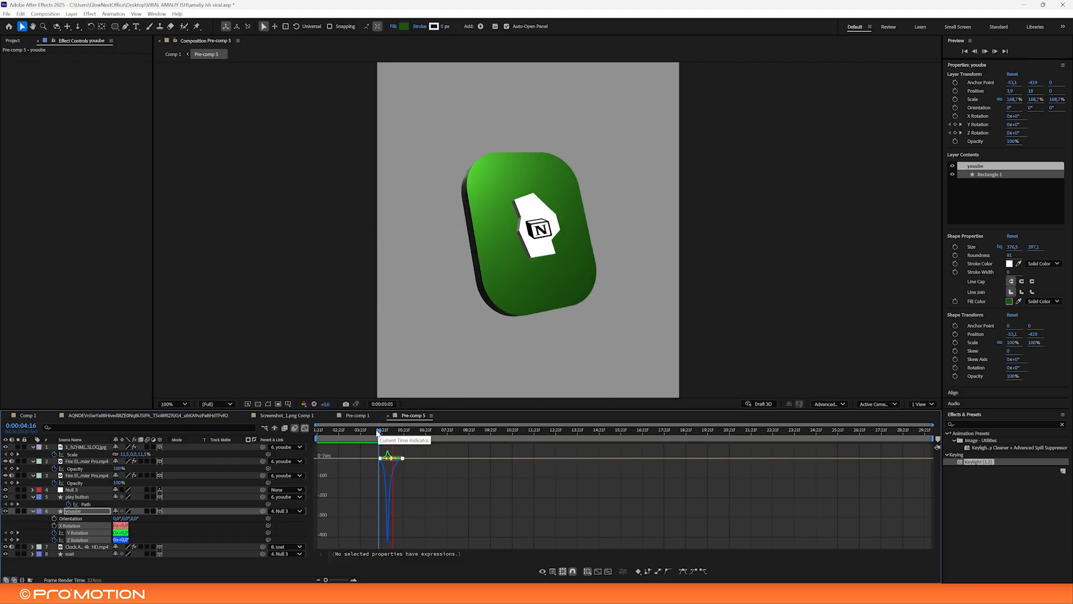
click(376, 431)
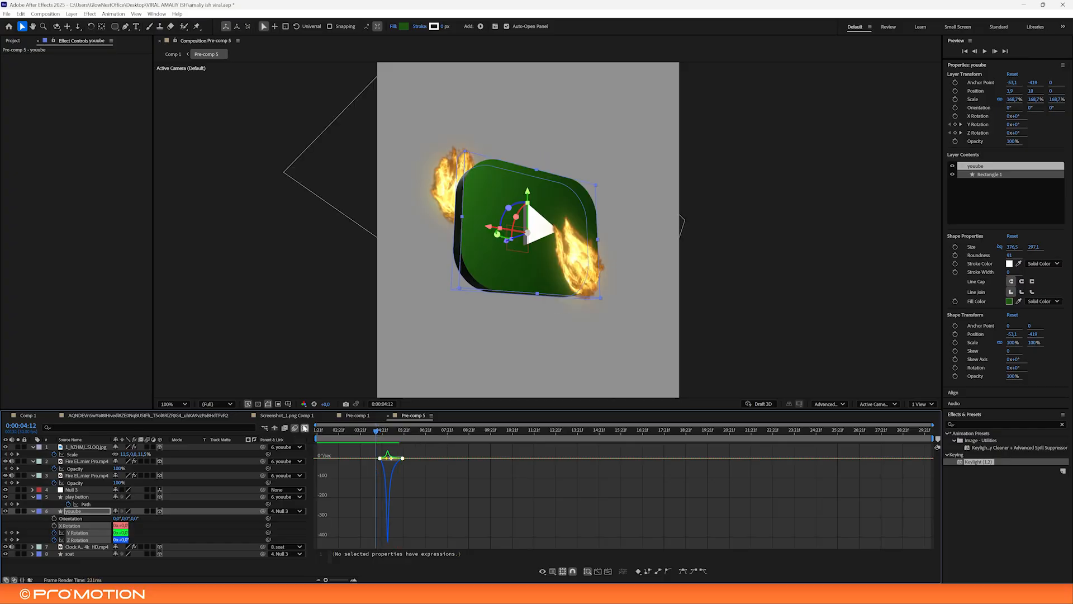
click(305, 428)
key(space)
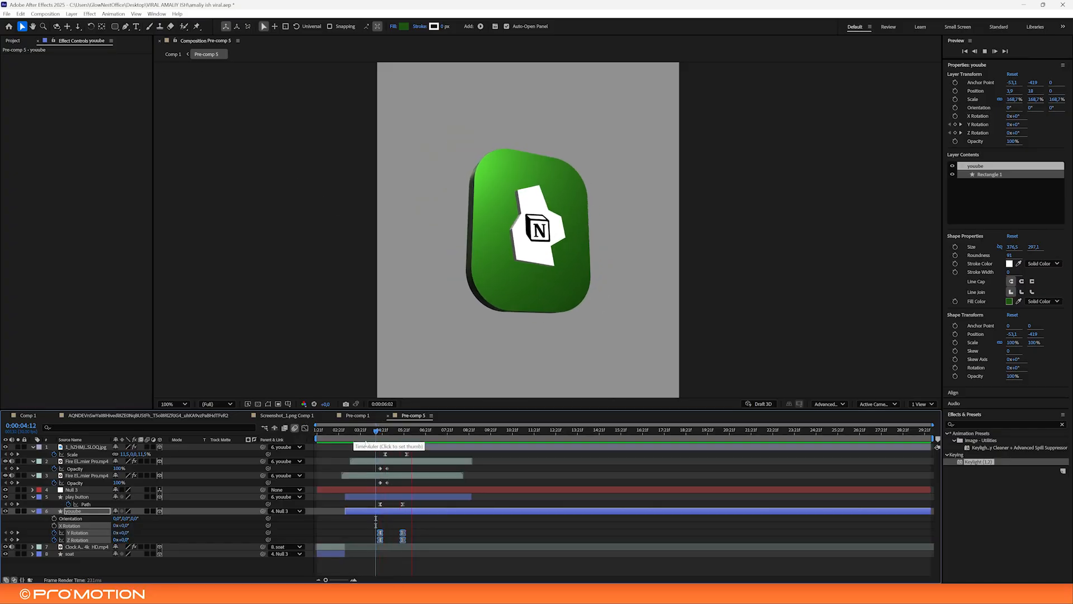
key(space)
Preview the updated animation in Comp 1, checking how the play button's morph plays alongside the text
click(36, 415)
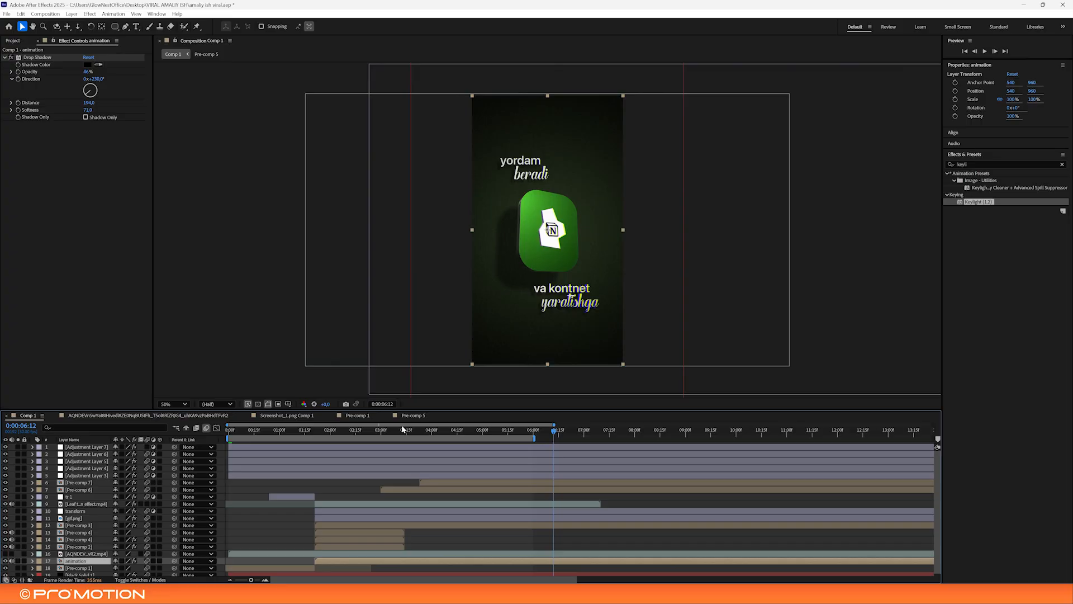
click(305, 435)
key(space)
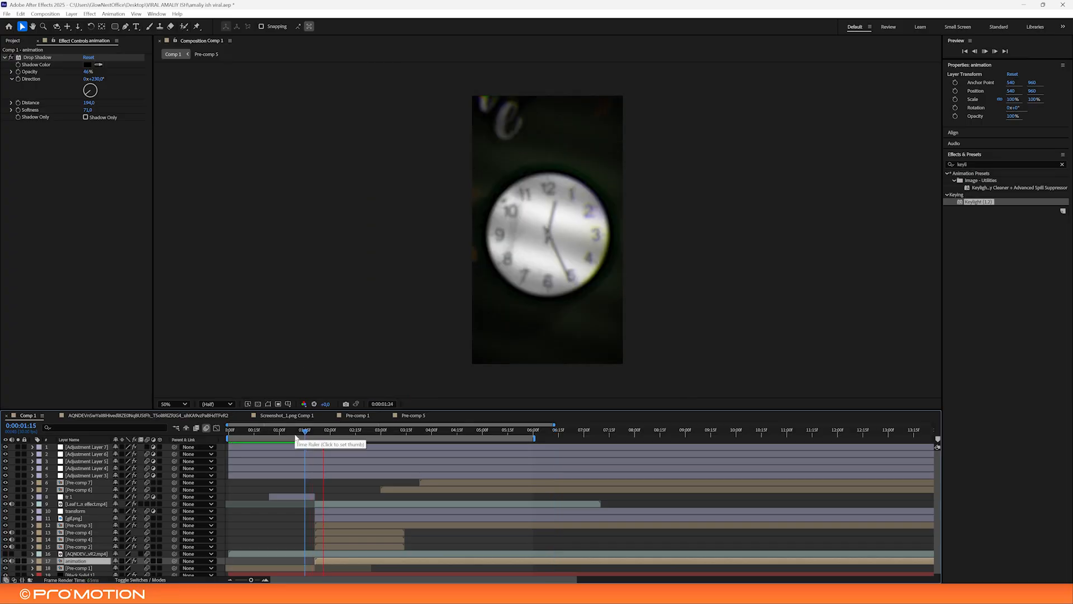
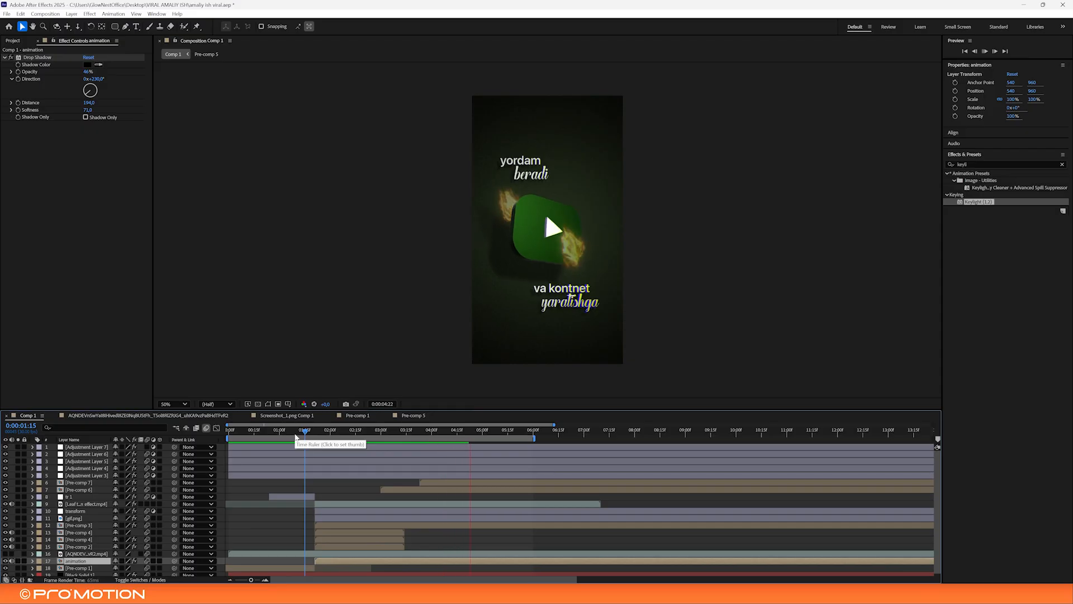
click(435, 431)
key(space)
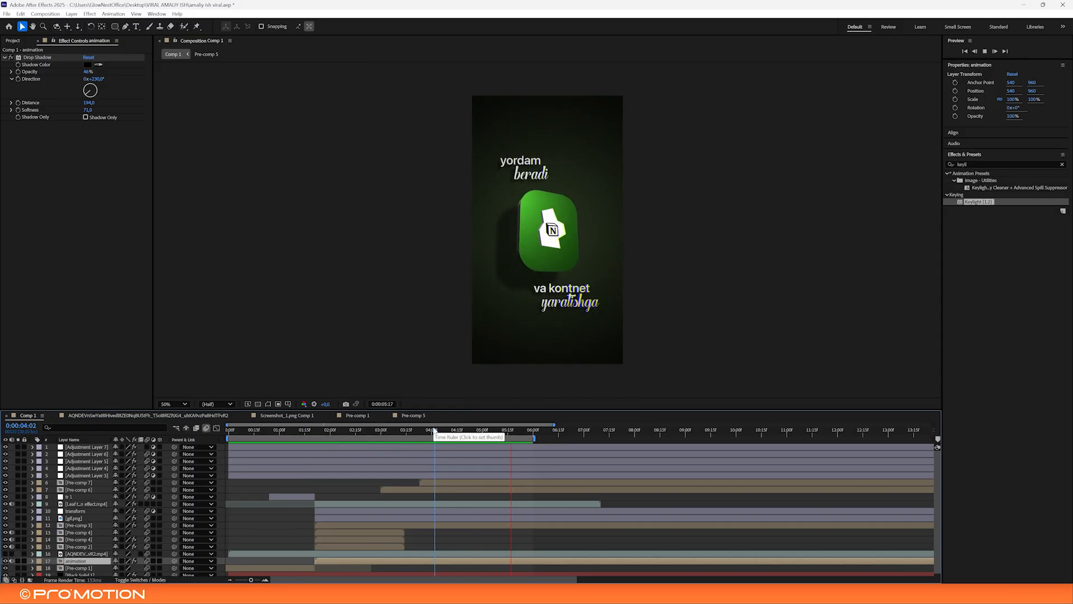
click(423, 430)
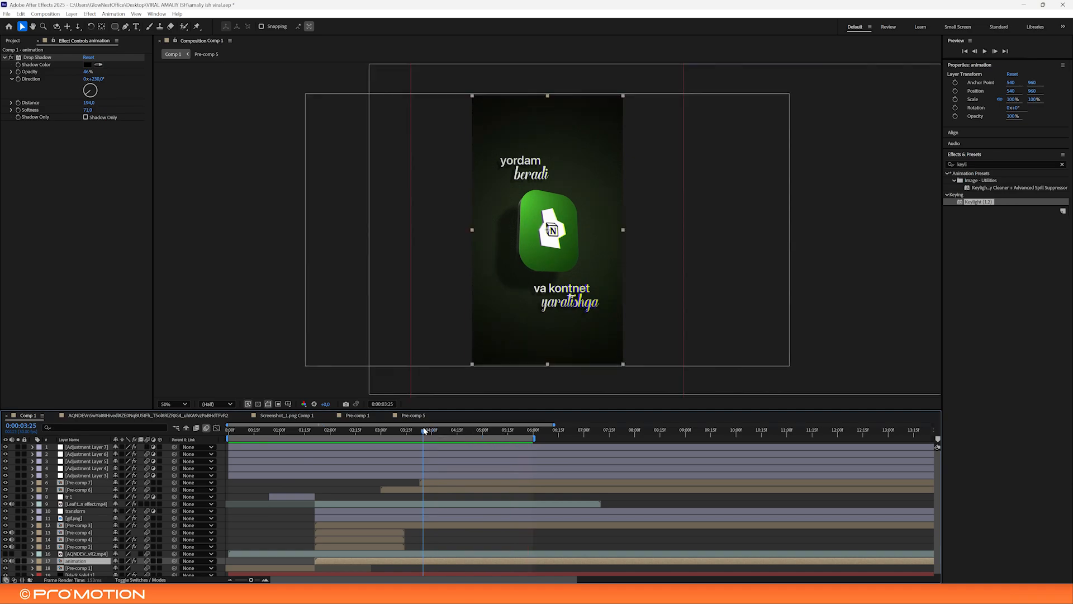
click(391, 431)
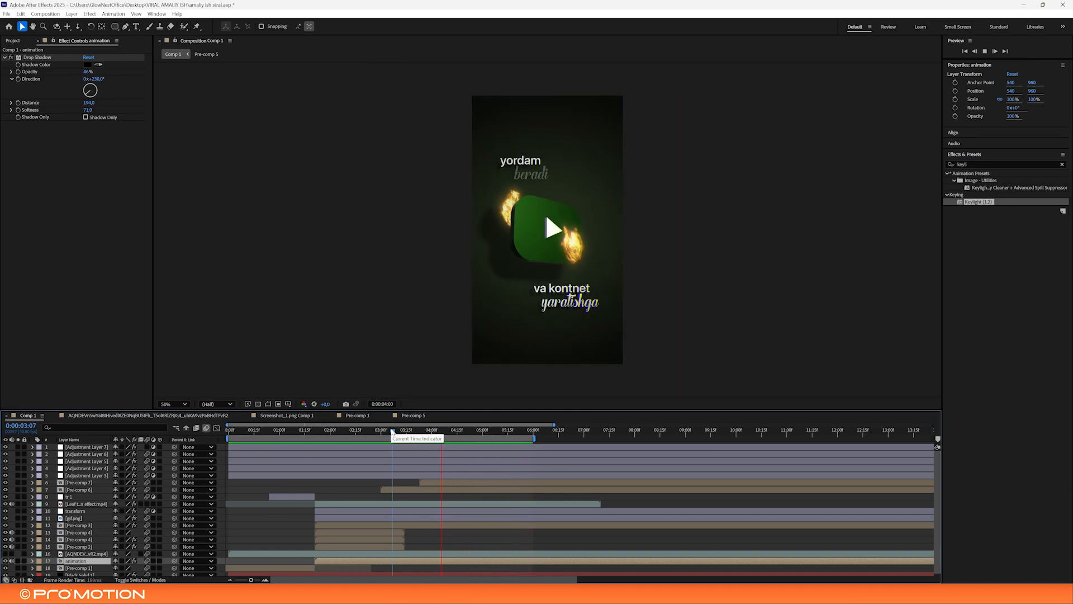
key(space)
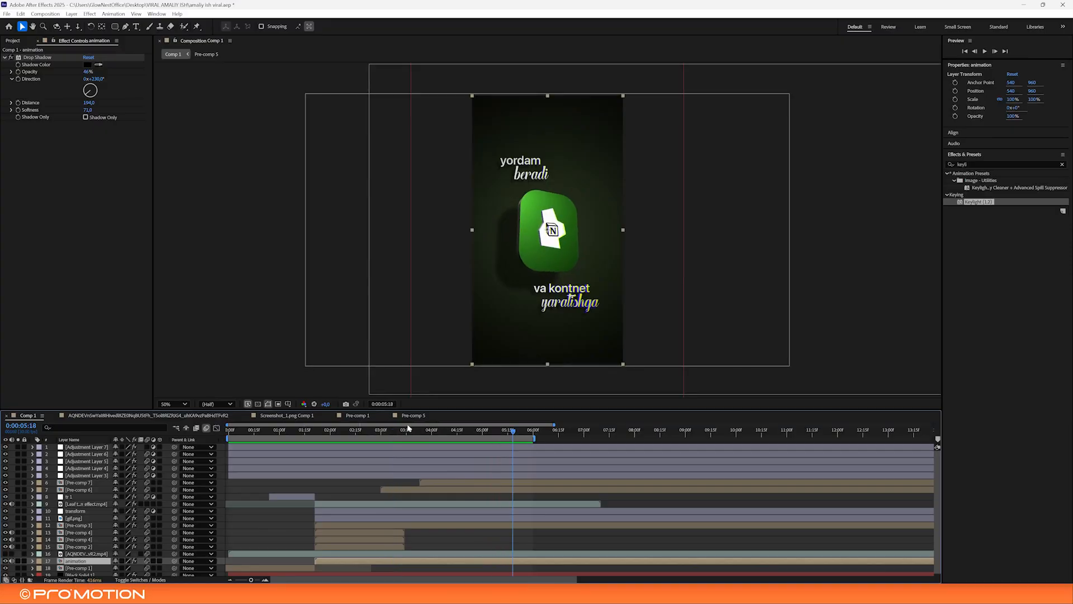
click(398, 431)
key(space)
key(space)
Add starting Position keyframes to Pre-comp 7 and Pre-comp 6 at 0:00:04:21
click(438, 484)
shift+click(438, 491)
key(p)
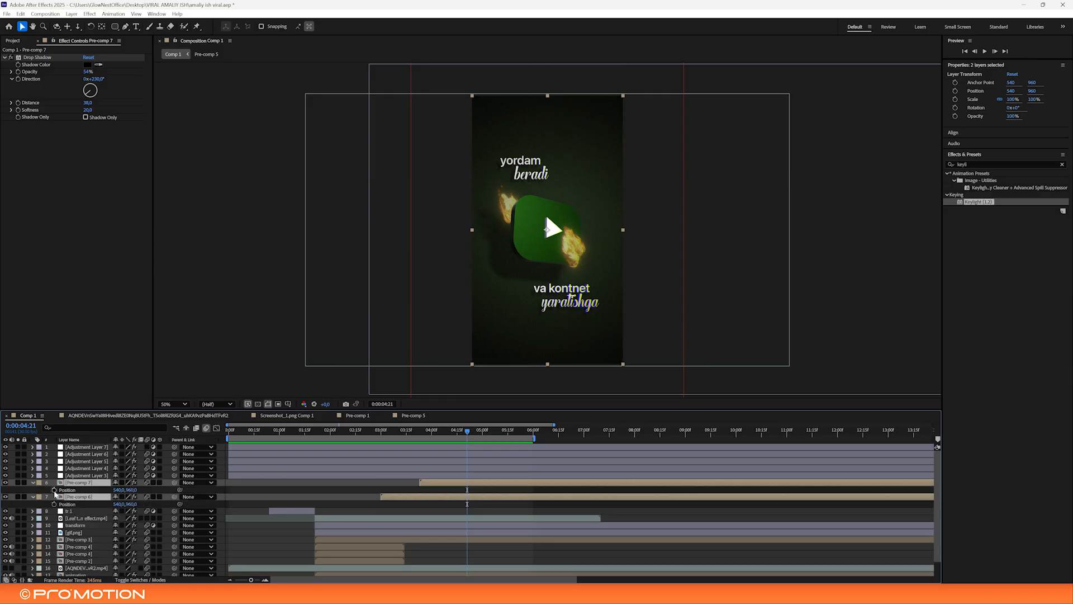
click(54, 490)
At 0:00:05:04, move Pre-comp 7 horizontally off the frame's left side and Pre-comp 6 off its right side
drag(468, 431, 489, 433)
click(492, 491)
drag(551, 324, 494, 399)
key(ctrl+z)
click(484, 483)
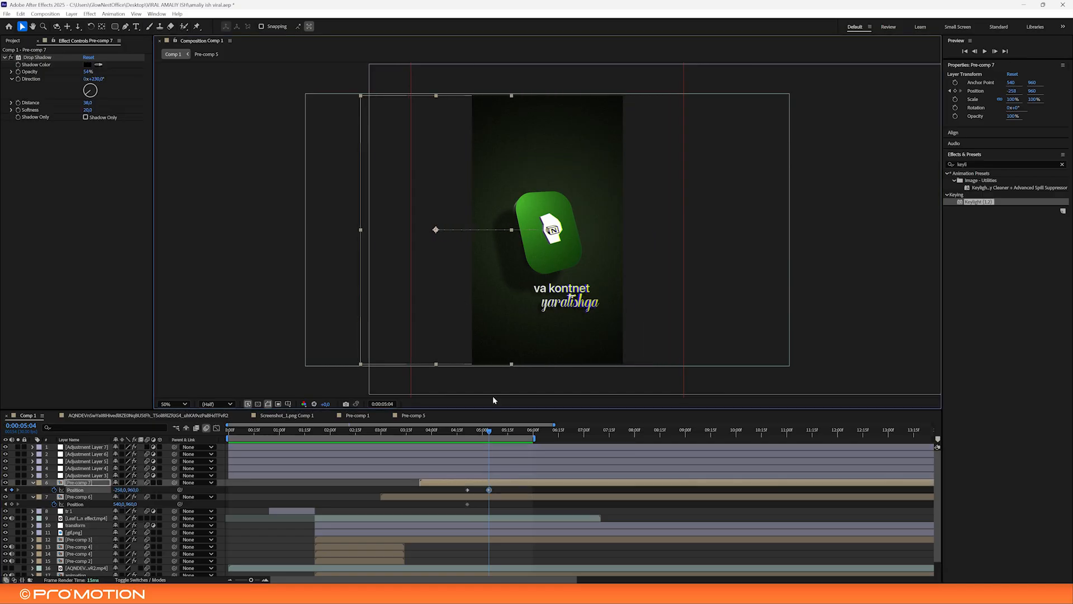
click(502, 495)
drag(584, 327, 650, 325)
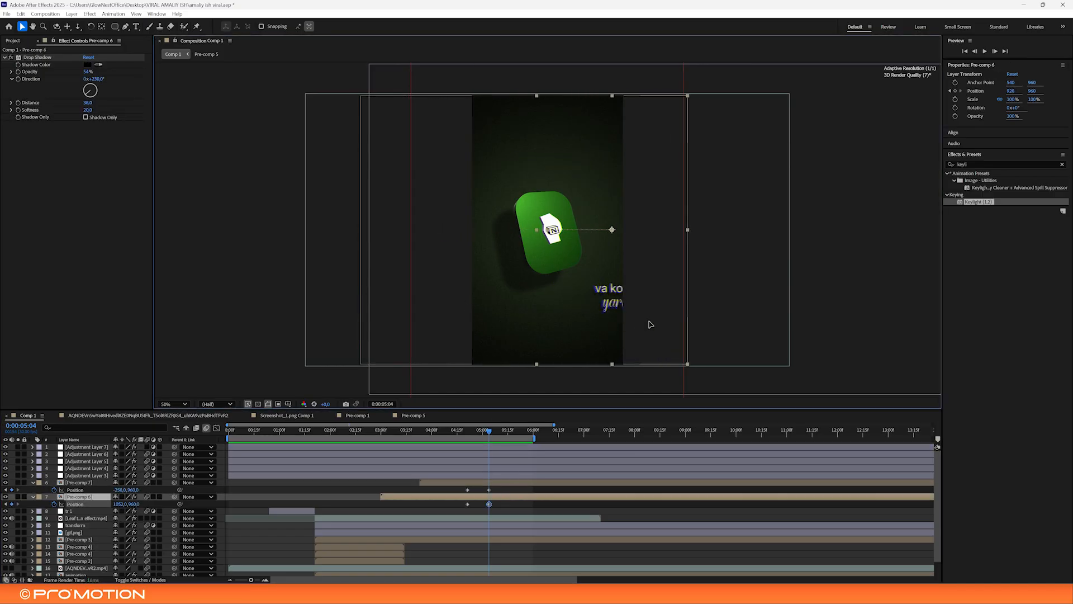
Ease both pre-comps' Position keyframes with a speed curve peaking near the end, and preview the text exit
shift+click(489, 489)
key(shift+F3)
drag(468, 557, 486, 539)
click(461, 434)
key(space)
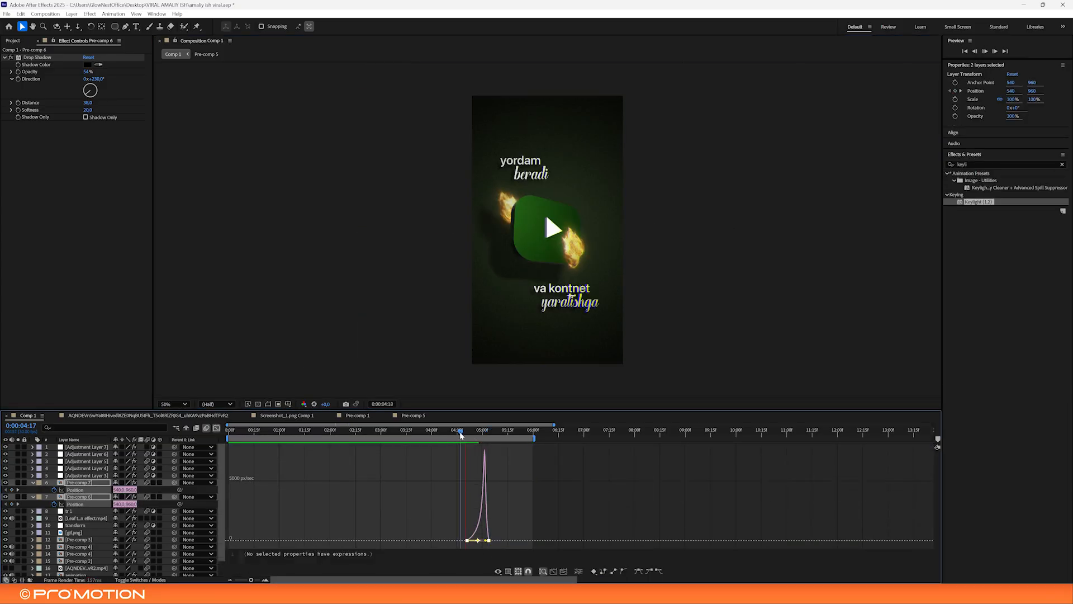
click(216, 429)
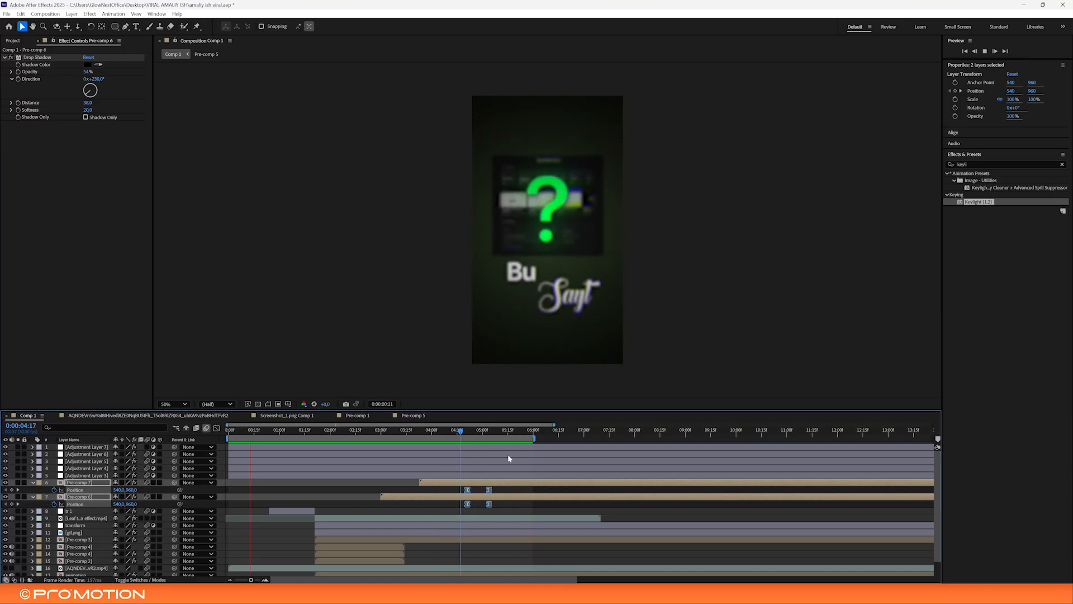
Preview Comp 1 from its beginning to review the text exit
key(space)
key(Home)
key(space)
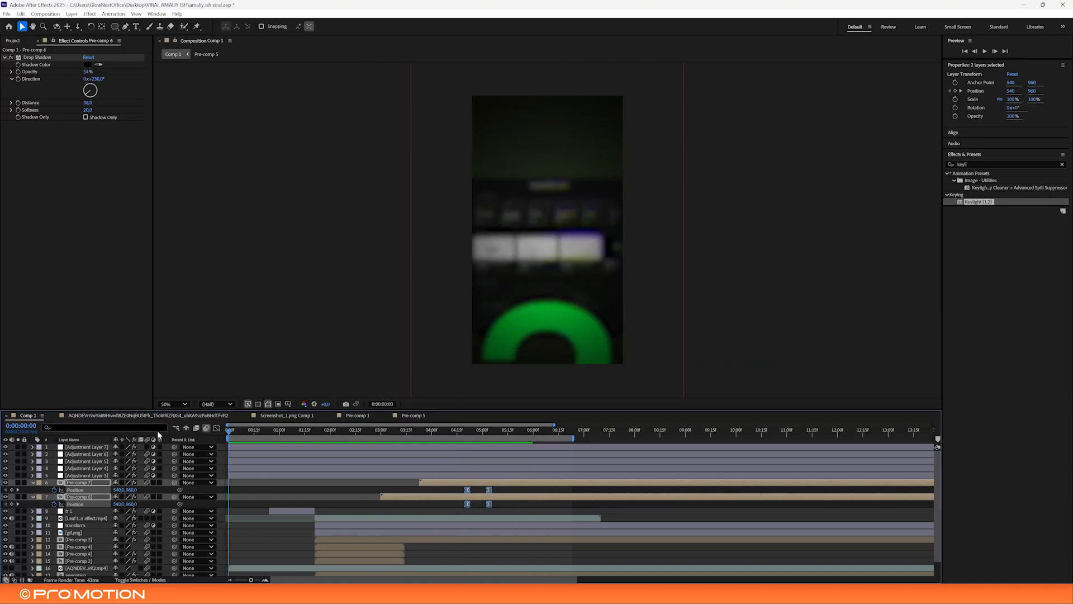
Add an adjustment layer on top of Comp 1 and apply the BCC+Camera Shake effect to it
click(255, 519)
click(341, 430)
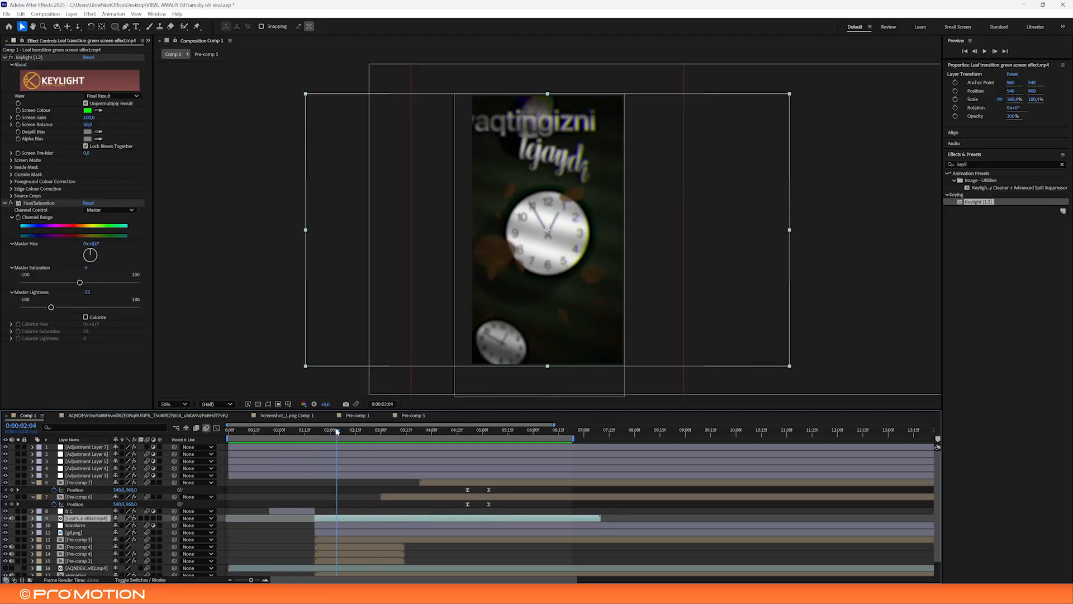
click(337, 485)
key(ctrl+alt+y)
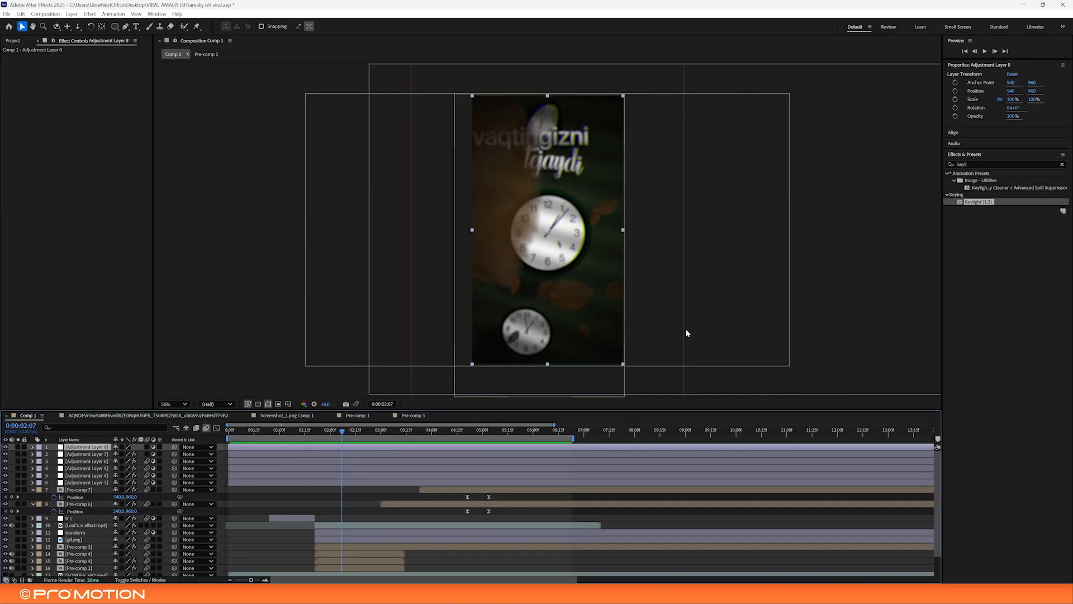
key(ctrl+space)
text(bcc)
key(BackSpace)
key(BackSpace)
key(BackSpace)
text(shake)
click(704, 267)
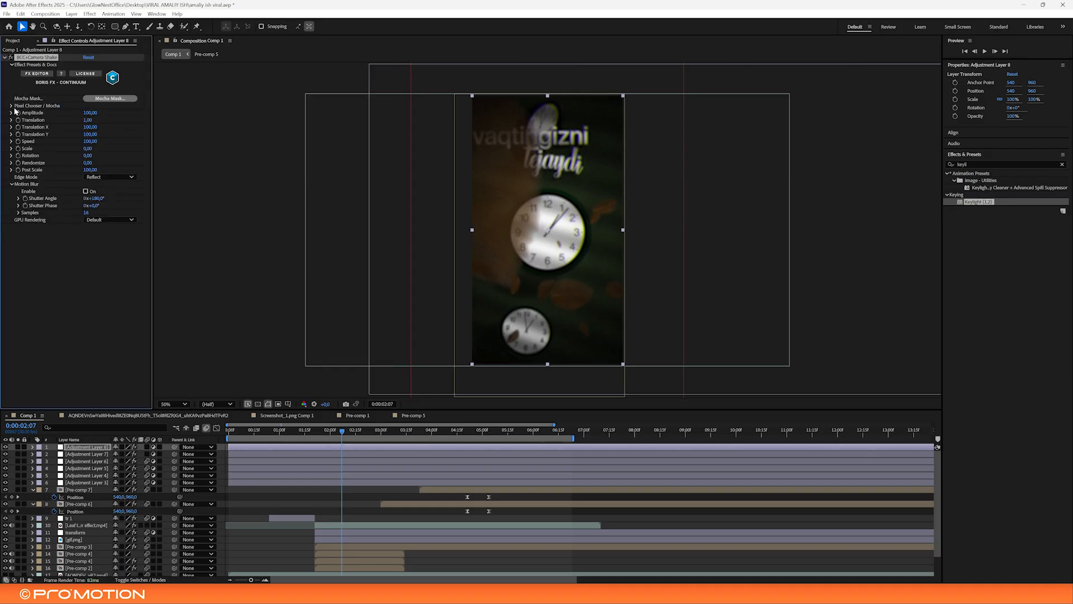
Keyframe the camera shake's Amplitude at 0 on 0:00:01:26, 100 on 0:00:02:07 and 0 on 0:00:02:22
key(u)
click(324, 431)
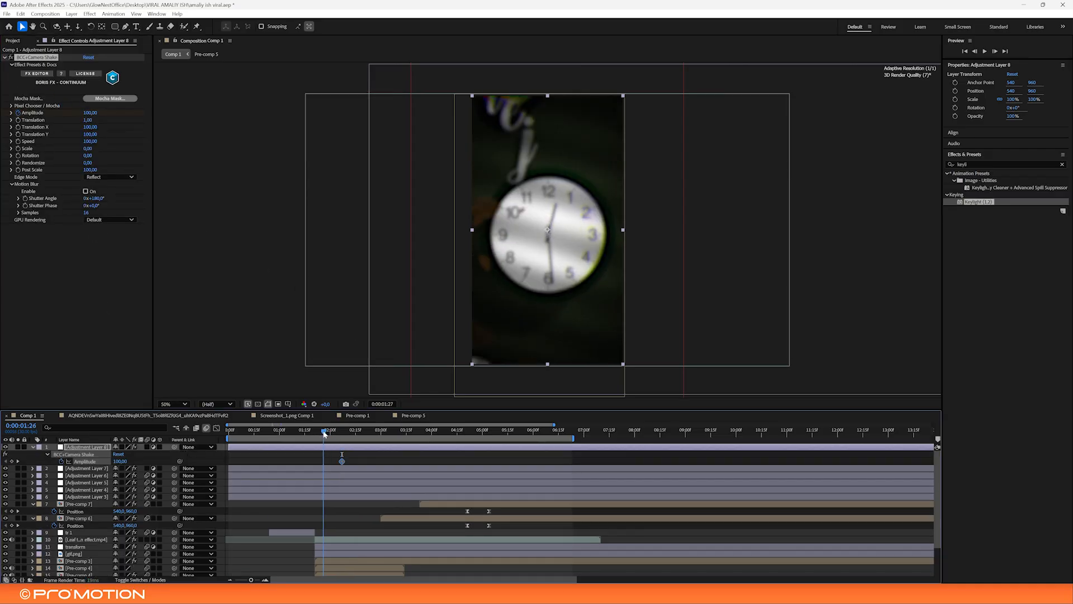
drag(88, 115, 38, 114)
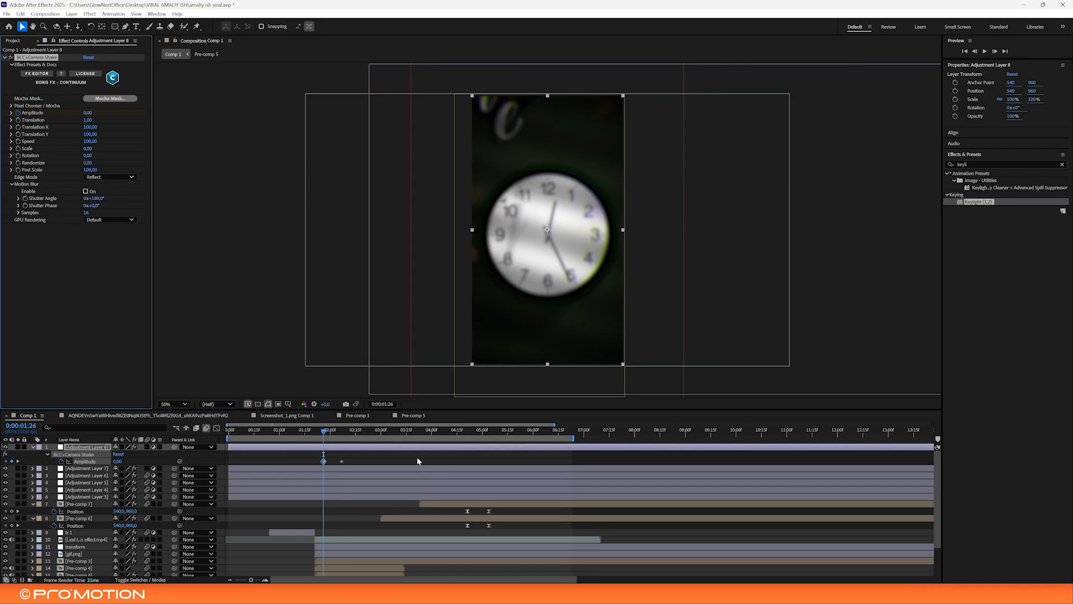
click(367, 431)
drag(91, 114, 39, 115)
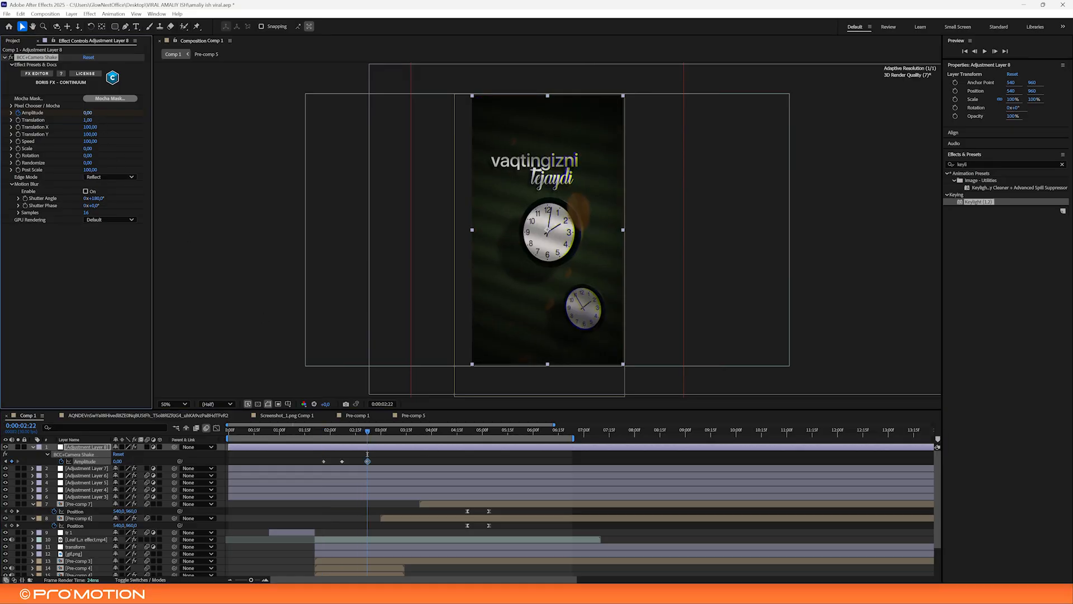
Trim Adjustment Layer 8 to start at 0:00:01:26 and span its camera shake keyframes
click(324, 431)
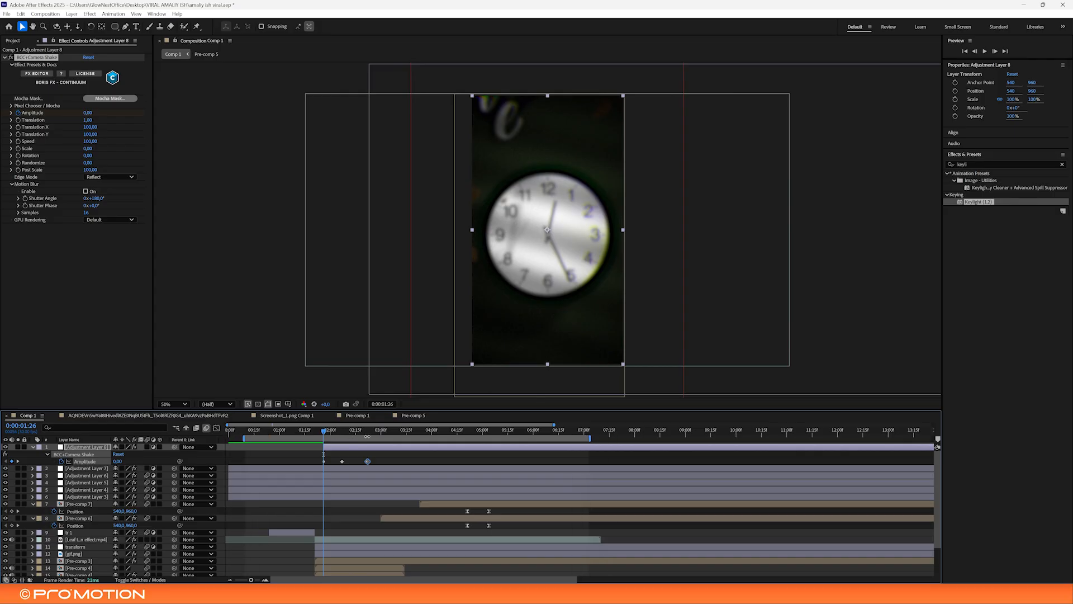
click(366, 432)
key(alt+])
drag(338, 433, 320, 433)
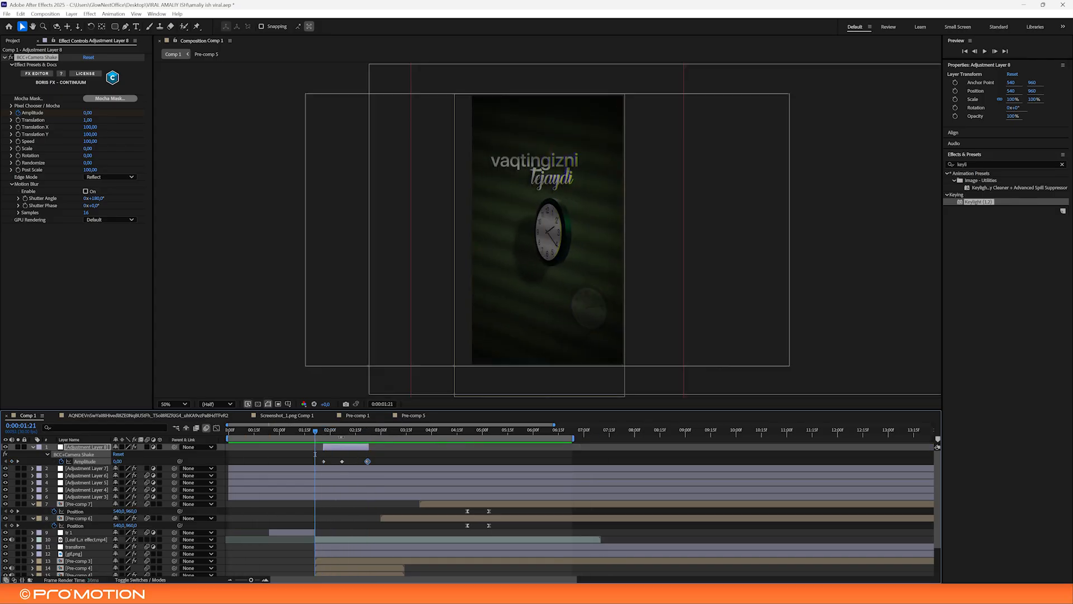
key(ctrl+z)
scroll(329, 432, right, 1)
Strengthen the camera shake by raising its Amplitude keyframe at 0:00:02:07, and preview the shake from the start
click(321, 432)
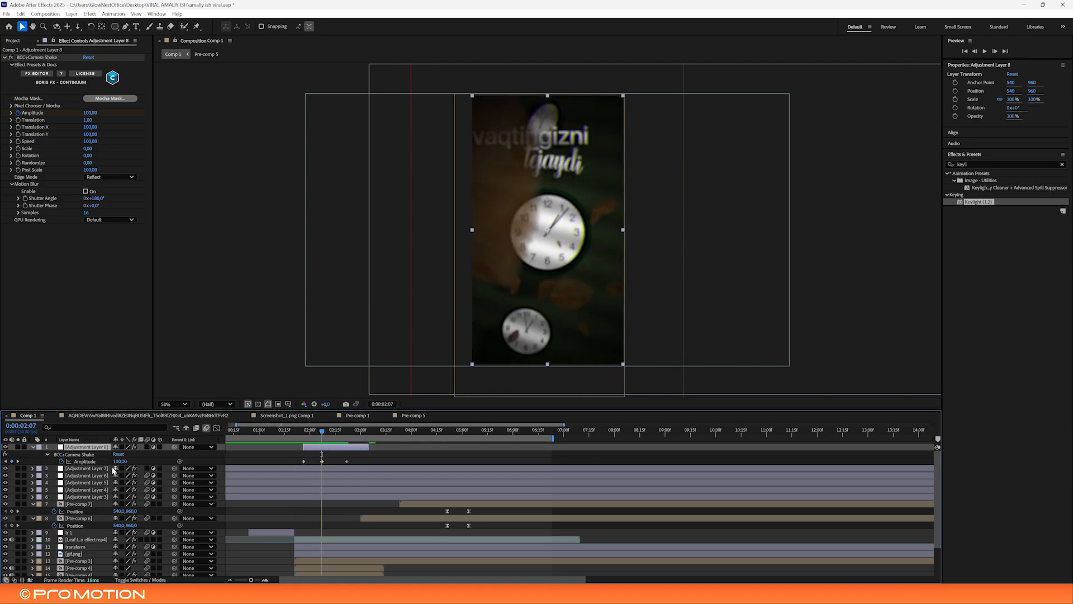
mouse_move(321, 431)
mouse_down()
mouse_move(292, 432)
mouse_move(322, 434)
mouse_up()
key(space)
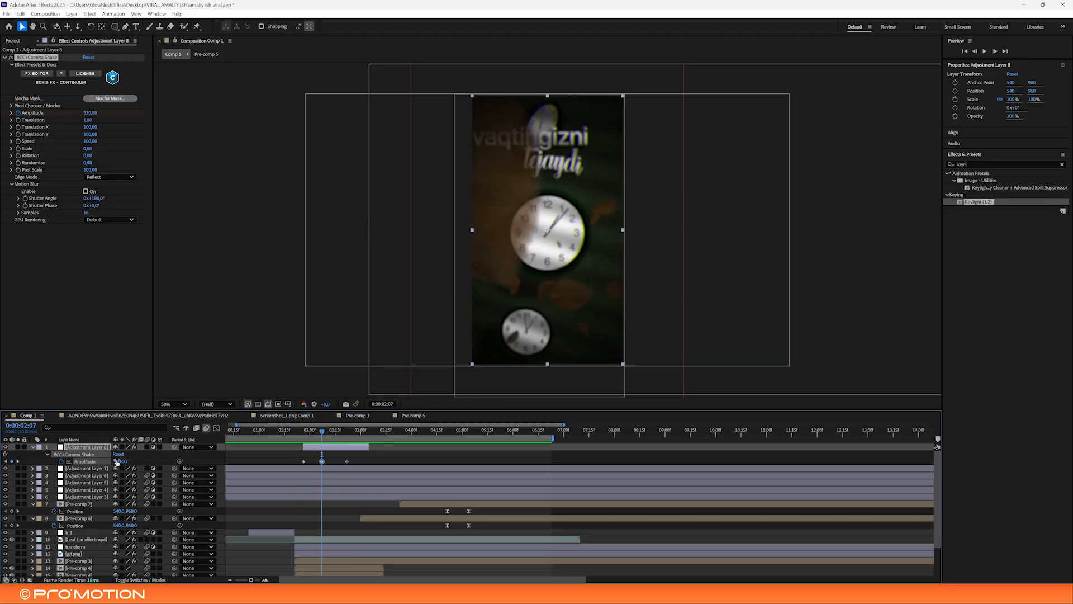
drag(321, 432, 127, 436)
key(space)
key(space)
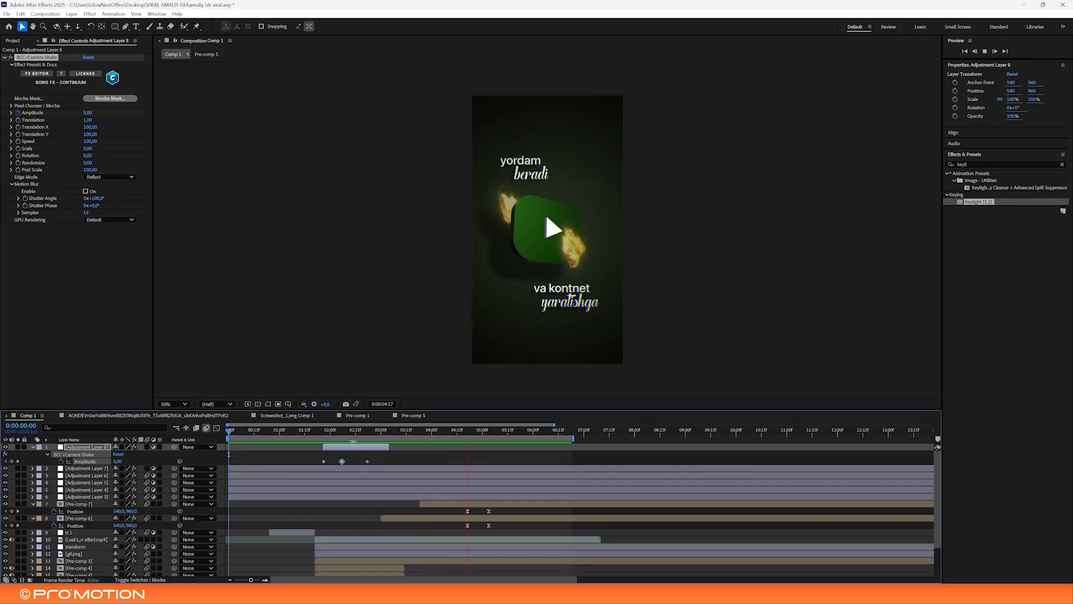
Play and scrub through the play button and text section after the camera shake to examine its zoom timing
click(373, 433)
key(space)
scroll(425, 514, down, 3)
key(space)
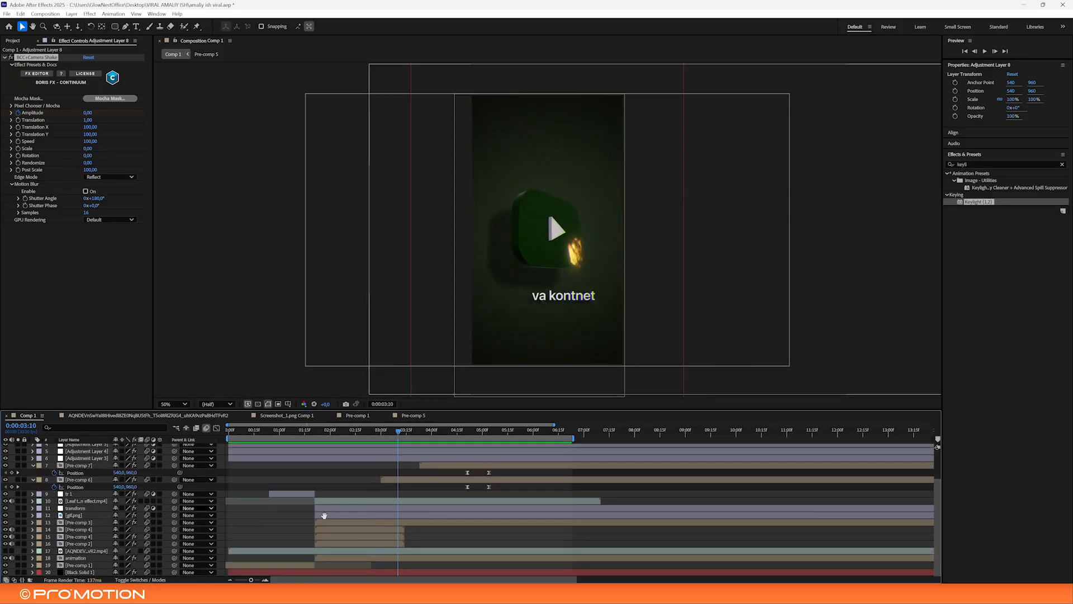
scroll(335, 514, up, 3)
key(space)
key(space)
click(440, 434)
drag(440, 437, 408, 431)
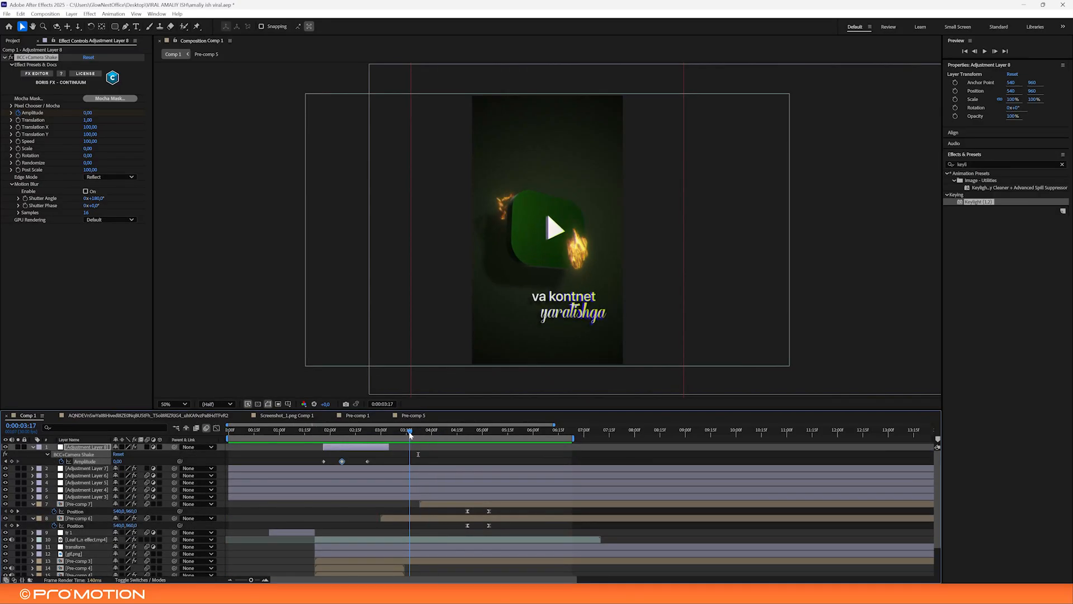
Delete Adjustment Layer 5's Transform Scale keyframe that follows the one at 0:00:03:17, and preview the change
click(83, 468)
click(81, 475)
click(81, 482)
key(u)
drag(458, 494, 413, 501)
key(Delete)
key(space)
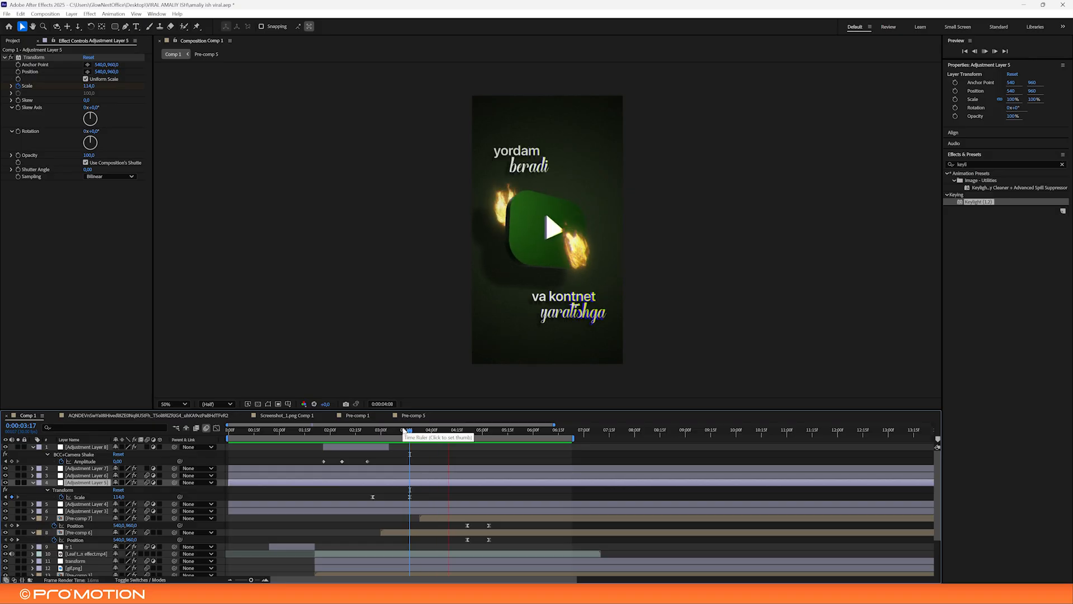
Keyframe Adjustment Layer 5's Scale from 114 at about 0:00:04:18 to 142 at 0:00:05:14, and move the layer below Adjustment Layer 3
click(442, 431)
drag(450, 434, 515, 431)
click(584, 491)
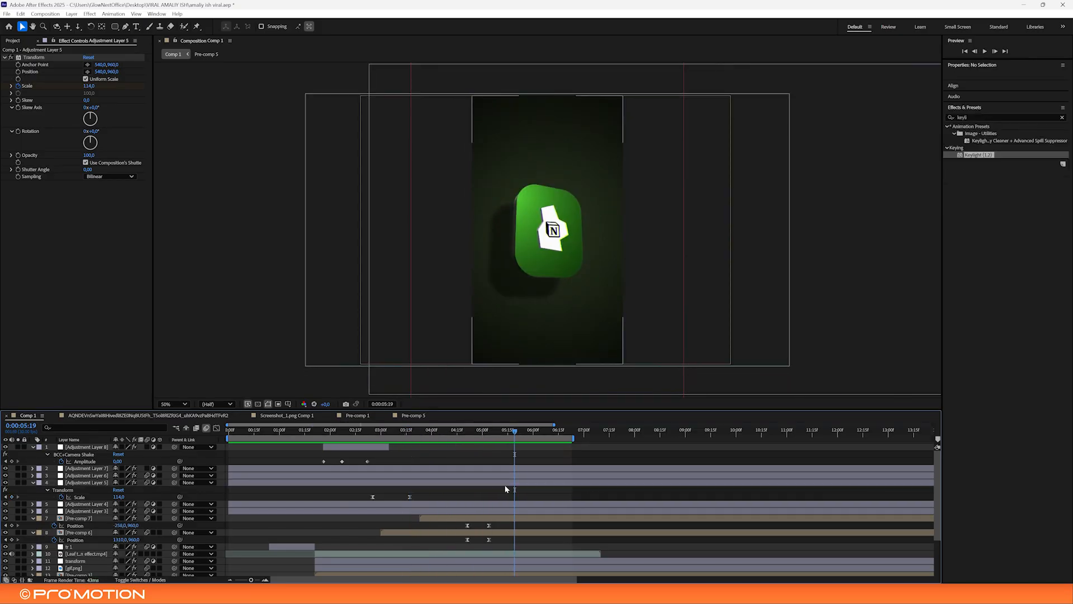
click(411, 497)
key(j)
key(j)
key(j)
click(449, 497)
drag(468, 432, 506, 436)
click(12, 496)
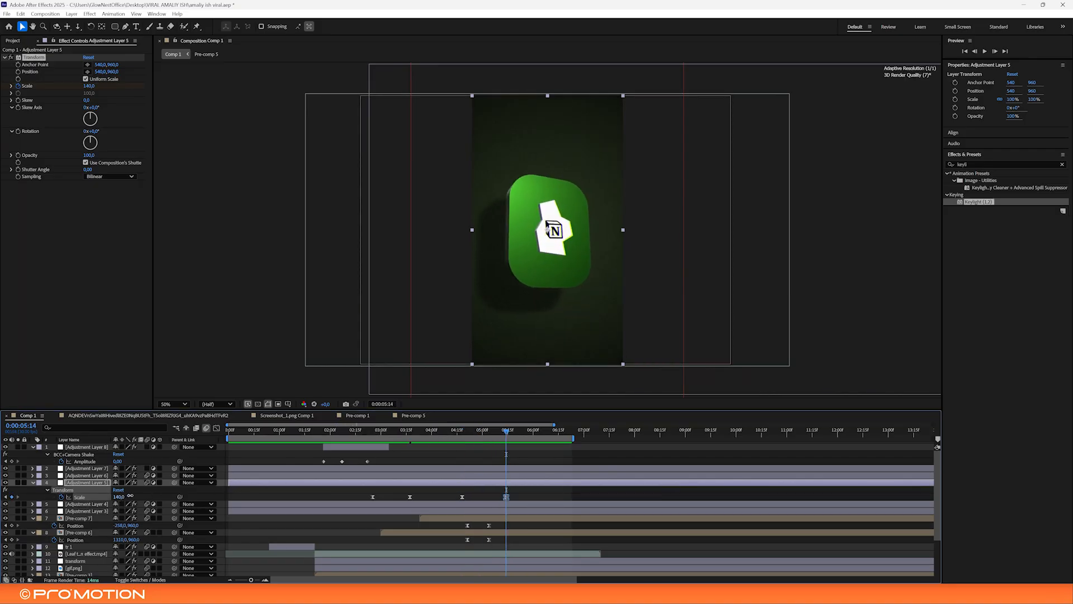
drag(122, 498, 82, 516)
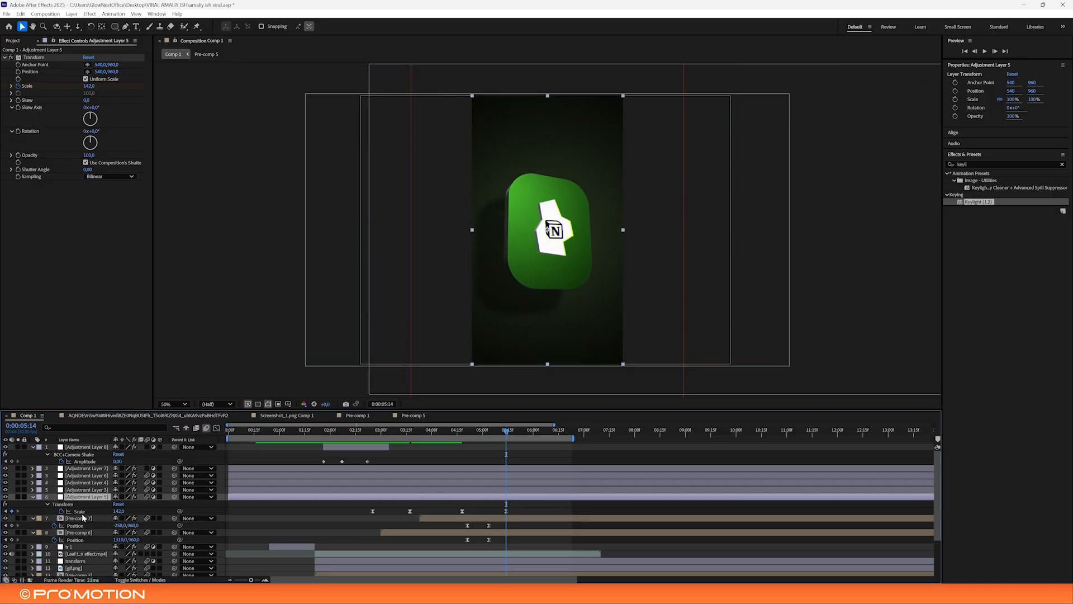
Ease the new Scale keyframes of Adjustment Layer 5 with a steep mid-move speed peak, and play the result
drag(513, 502, 462, 512)
click(217, 427)
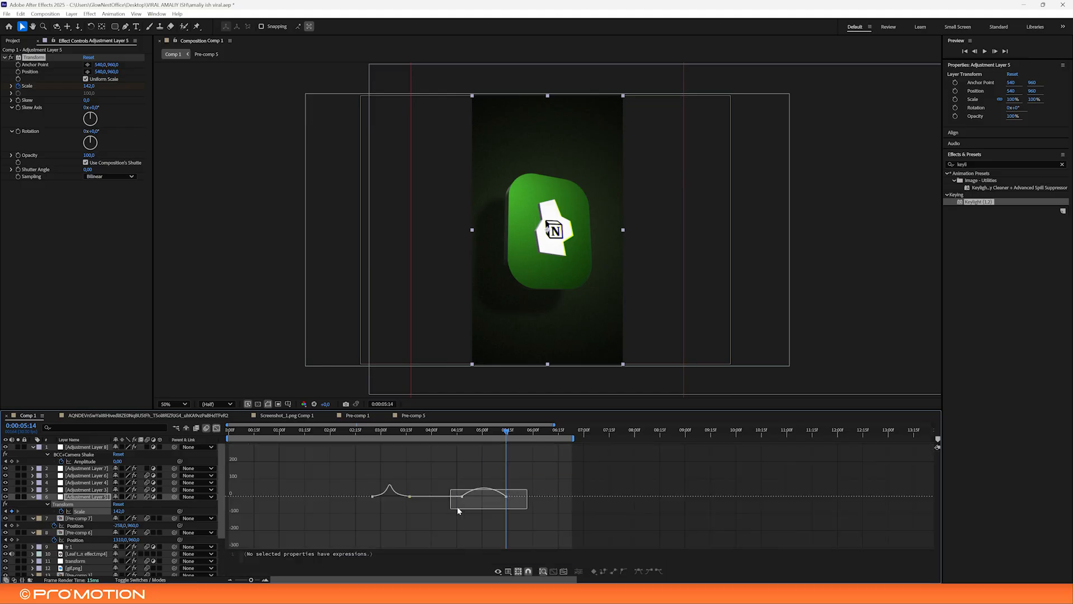
drag(499, 523, 491, 540)
mouse_move(481, 531)
mouse_down()
mouse_move(458, 543)
mouse_move(479, 542)
mouse_up()
click(458, 431)
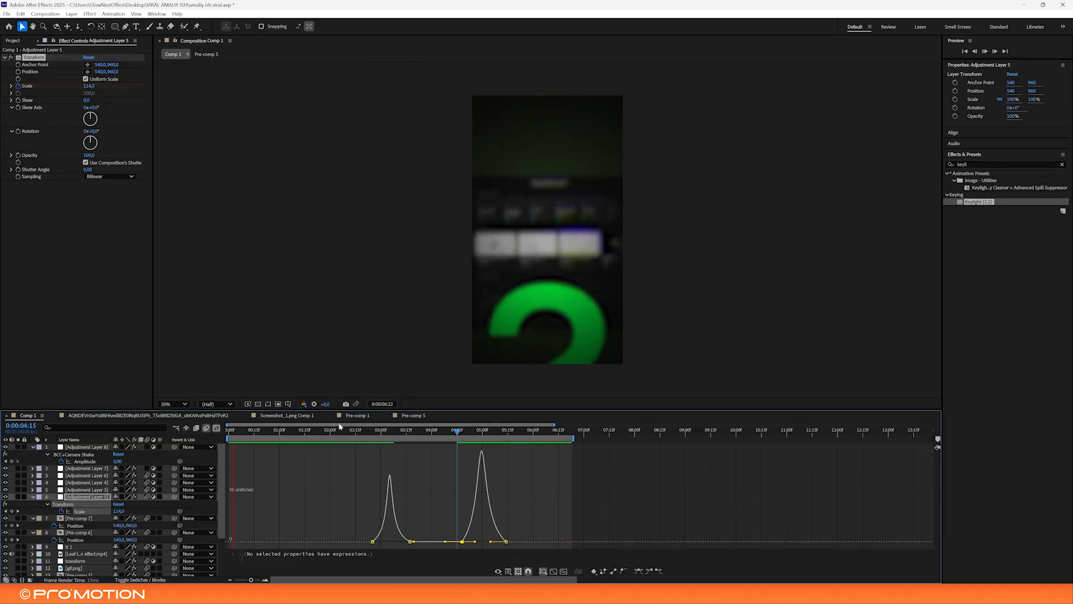
key(shift+F3)
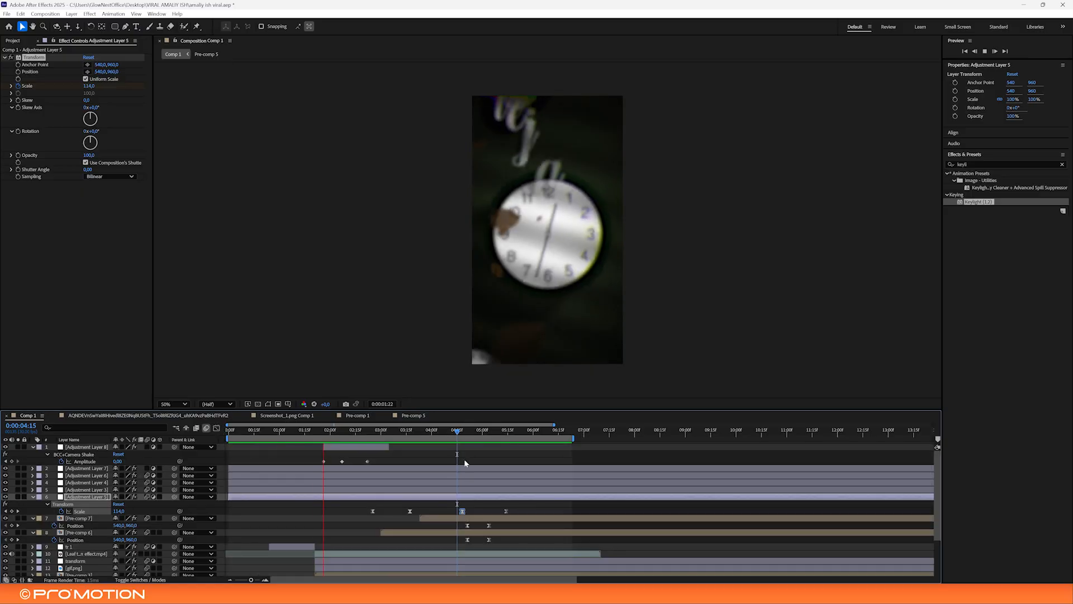
Preview the eased zoom on the N logo with the layers' keyframed properties collapsed
click(483, 454)
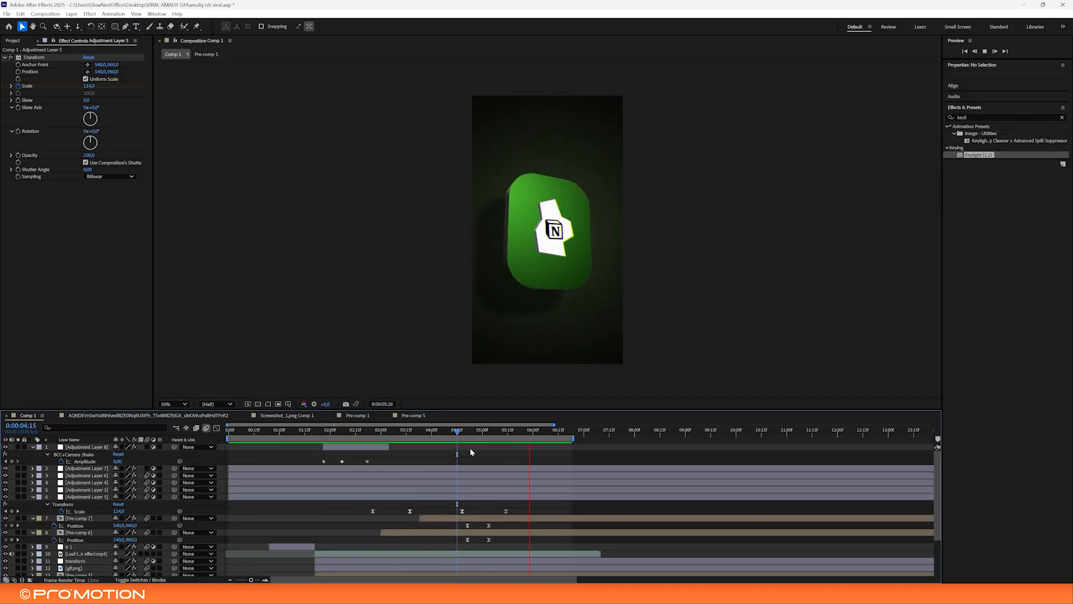
key(u)
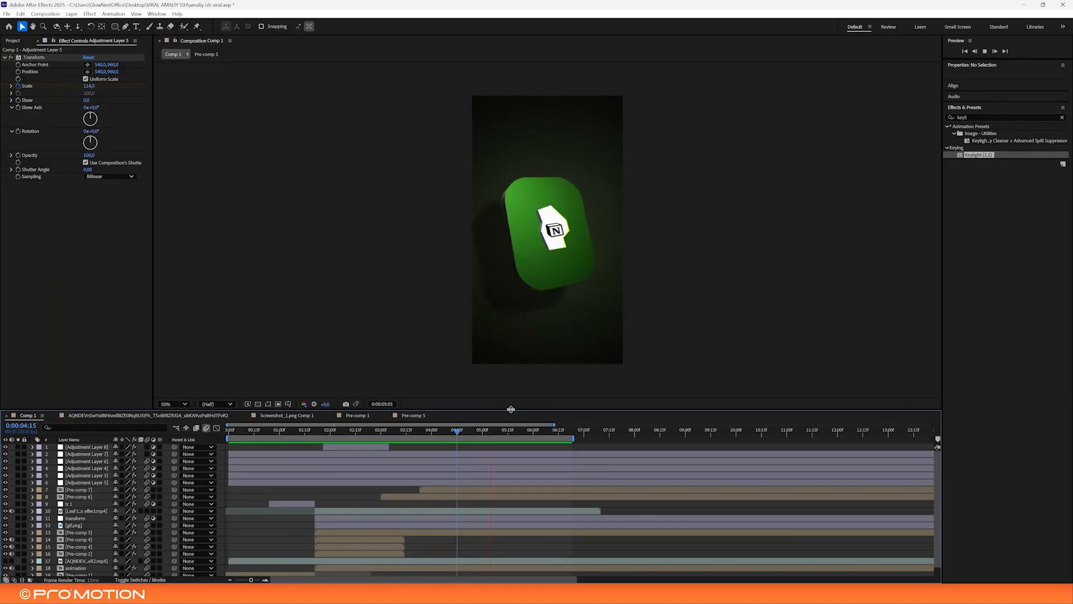
key(space)
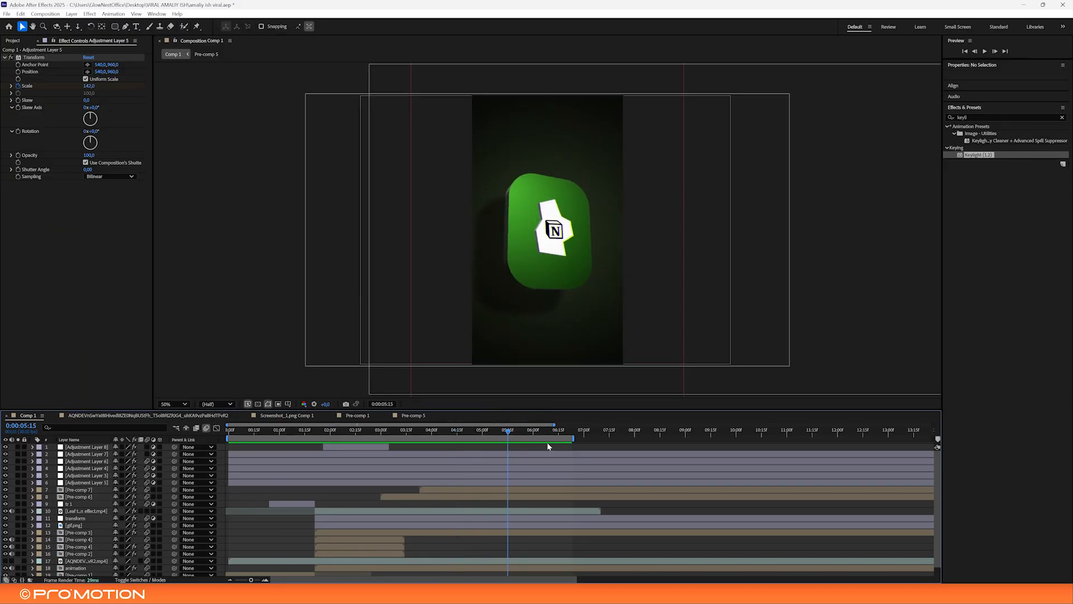
Add another adjustment layer on top of Comp 1 and apply the BCC+Glow effect to it
key(ctrl+alt+y)
click(965, 164)
double_click(966, 164)
text(glow)
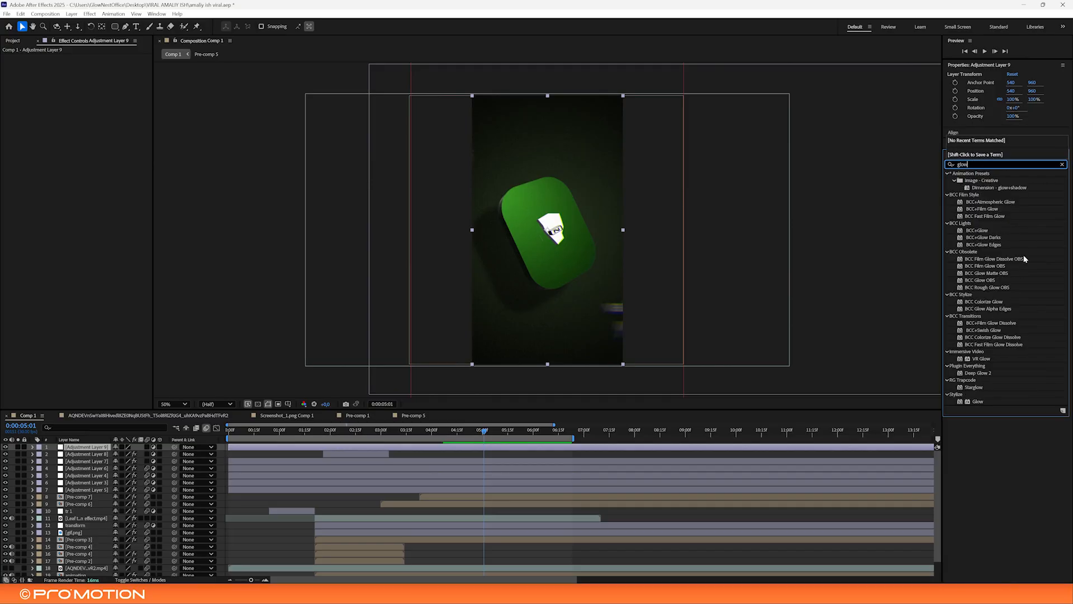
double_click(977, 230)
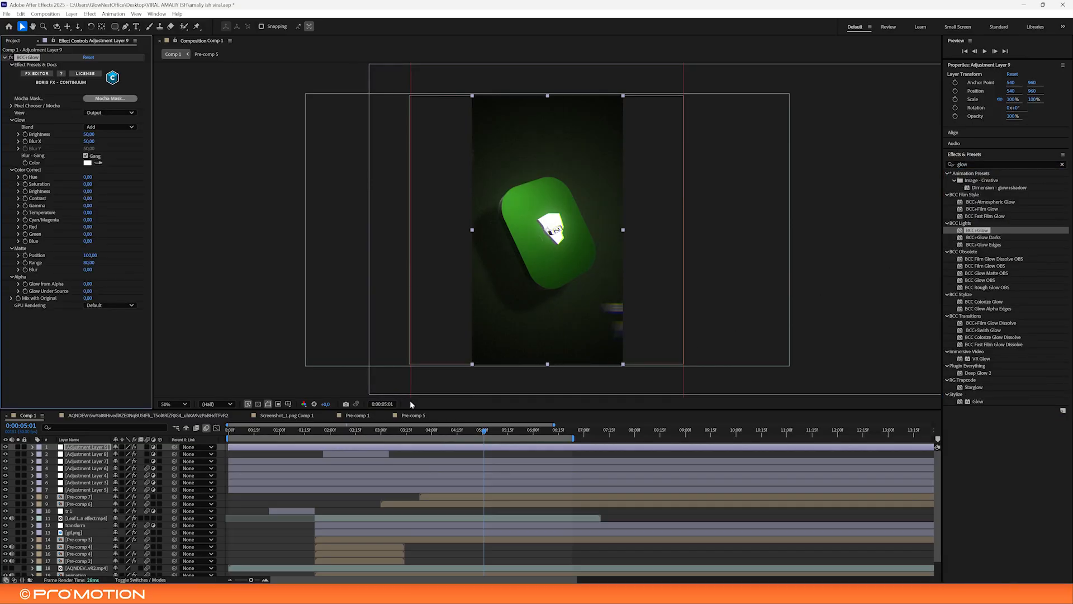
Check the glow at 0:00:05:14 and set its Color Correct Hue to 12
click(451, 439)
key(space)
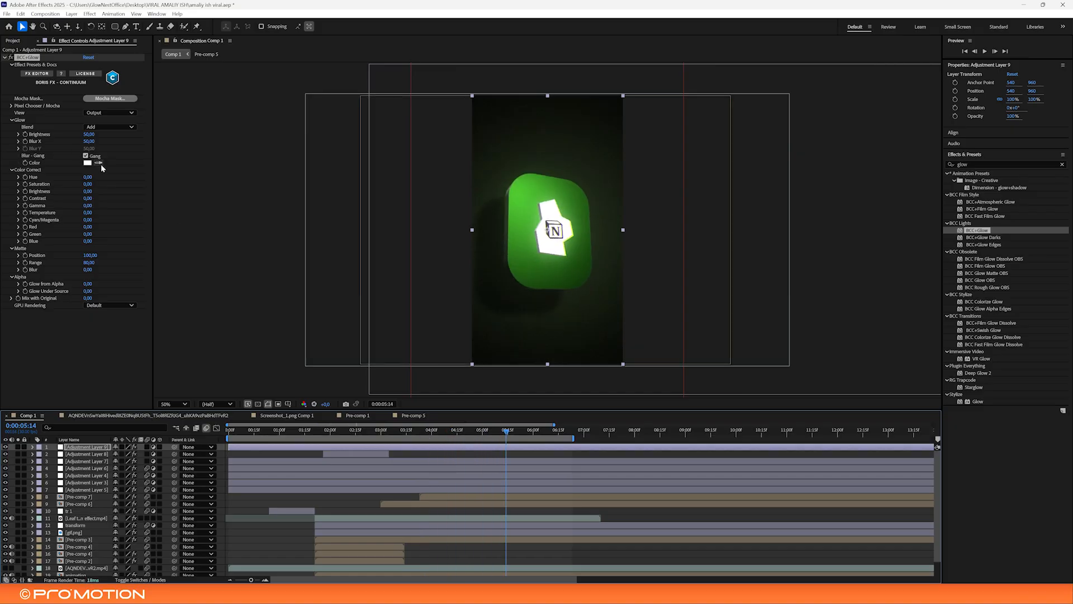
drag(88, 177, 104, 178)
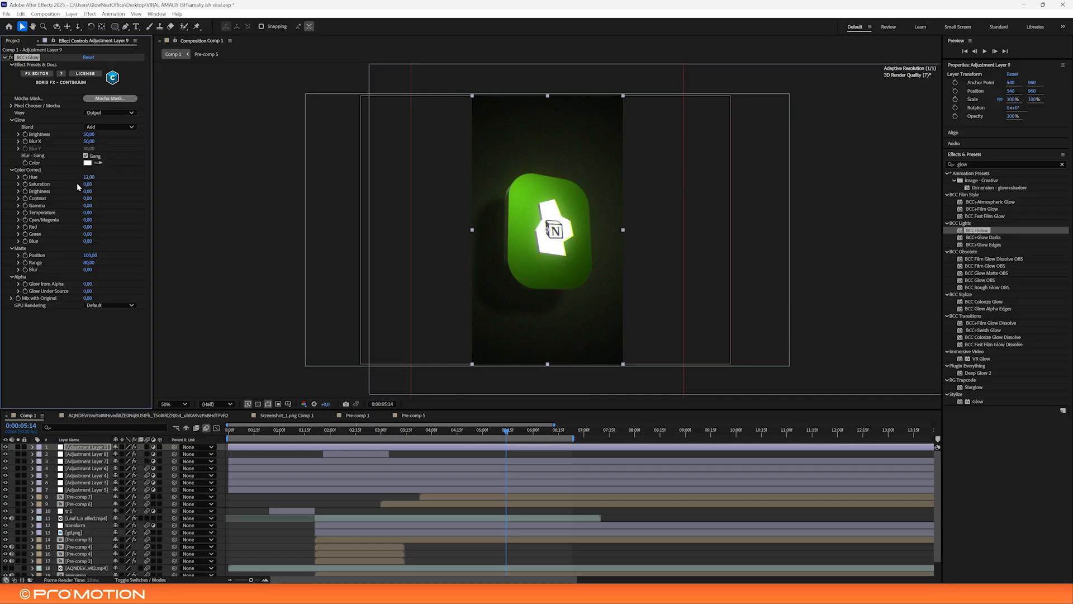
drag(89, 183, 100, 184)
Set the BCC+Glow colour to the light yellow-green CCF05D
click(88, 163)
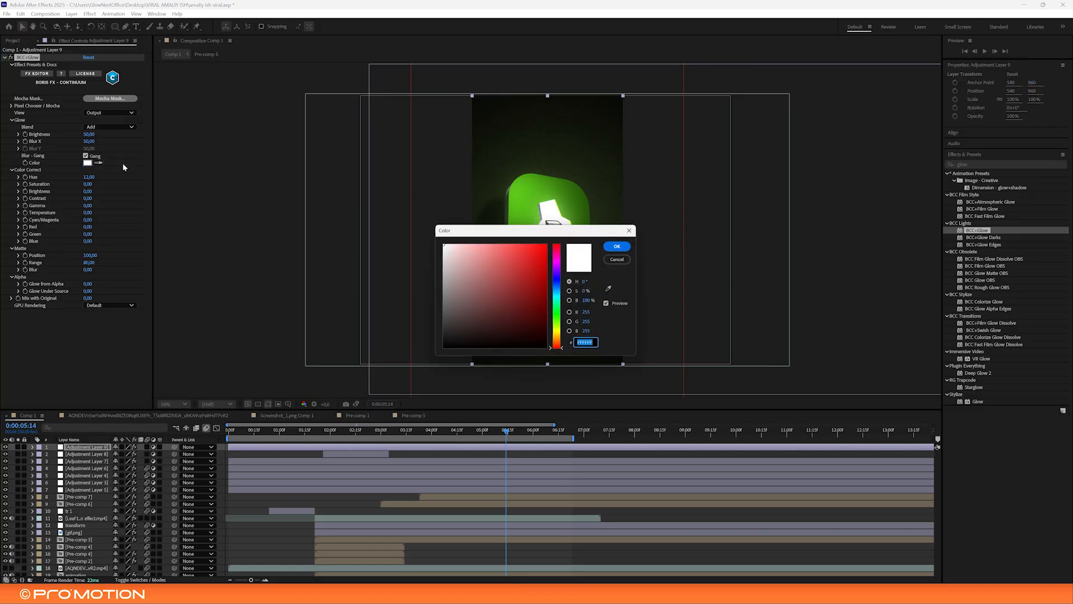
drag(524, 231, 605, 326)
click(641, 419)
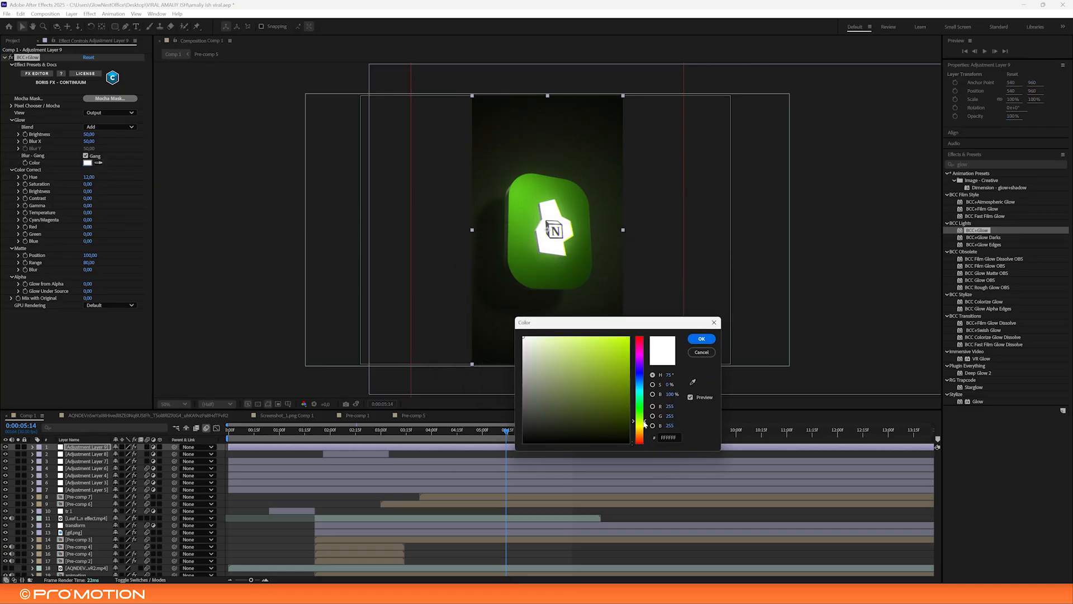
click(586, 345)
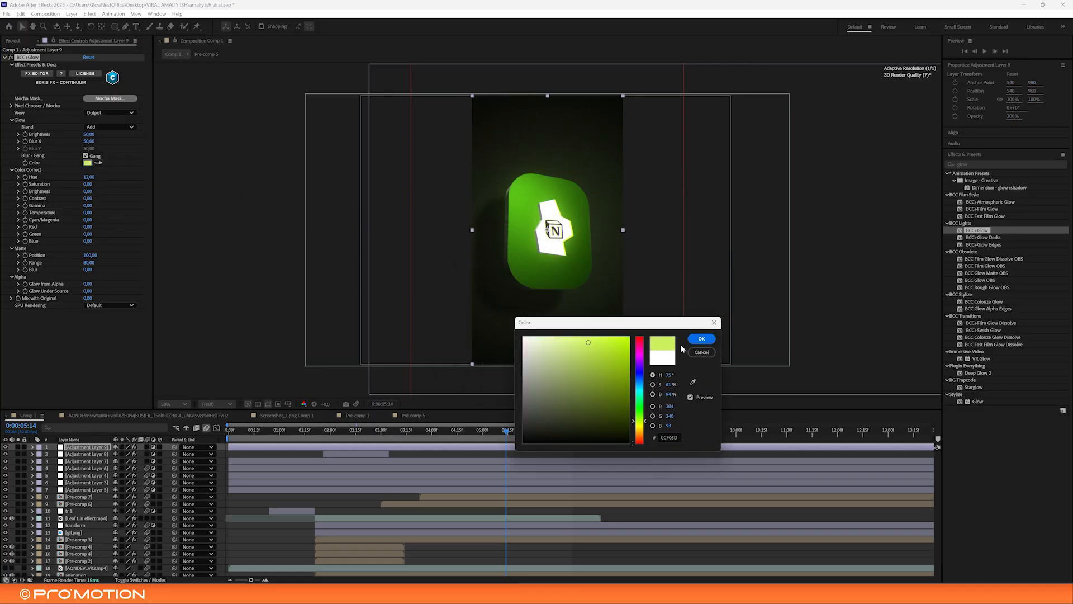
click(700, 339)
Preview the glow across the composition and compare the N logo shot with Adjustment Layer 9 hidden
drag(447, 430, 384, 429)
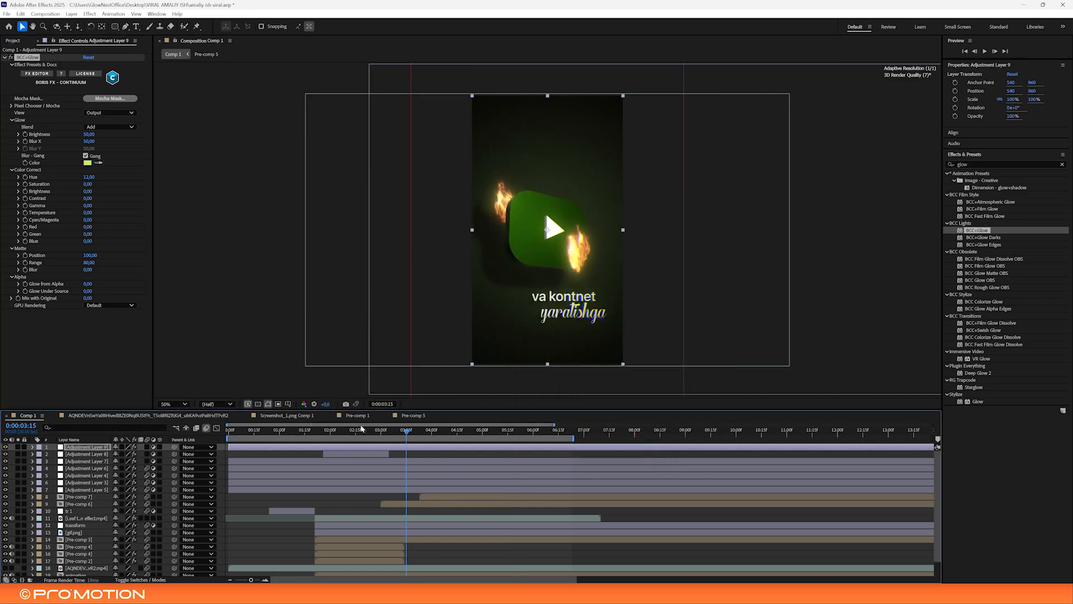
key(space)
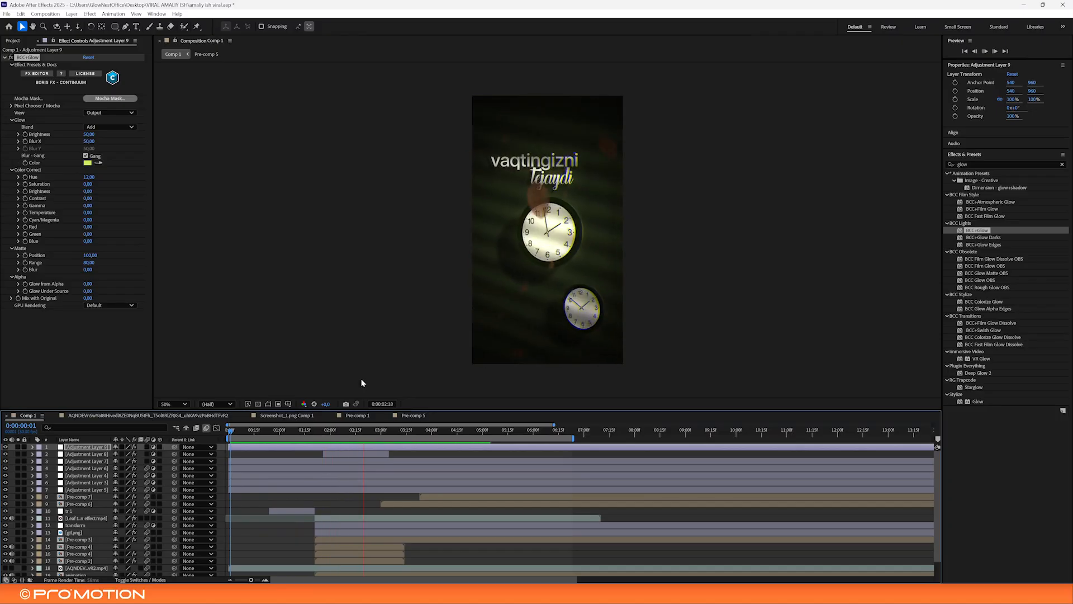
click(335, 429)
drag(342, 433, 497, 439)
click(10, 448)
click(5, 447)
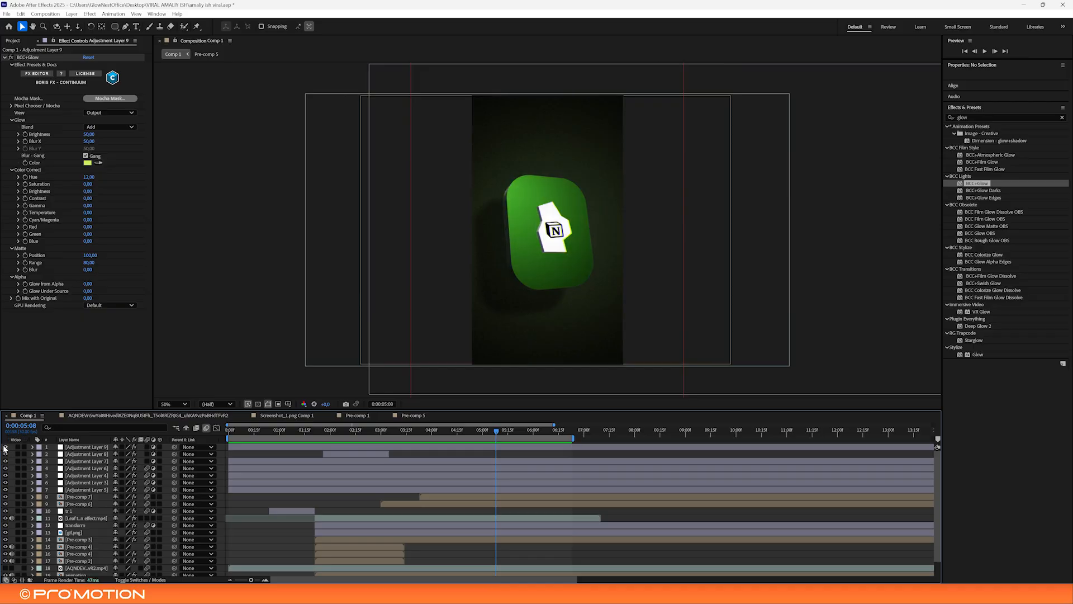
Fade in Adjustment Layer 9's glow with Opacity keyframes, 0% at 0:00:04:14 and 100% just after 0:00:04:20
drag(428, 431, 465, 431)
click(465, 447)
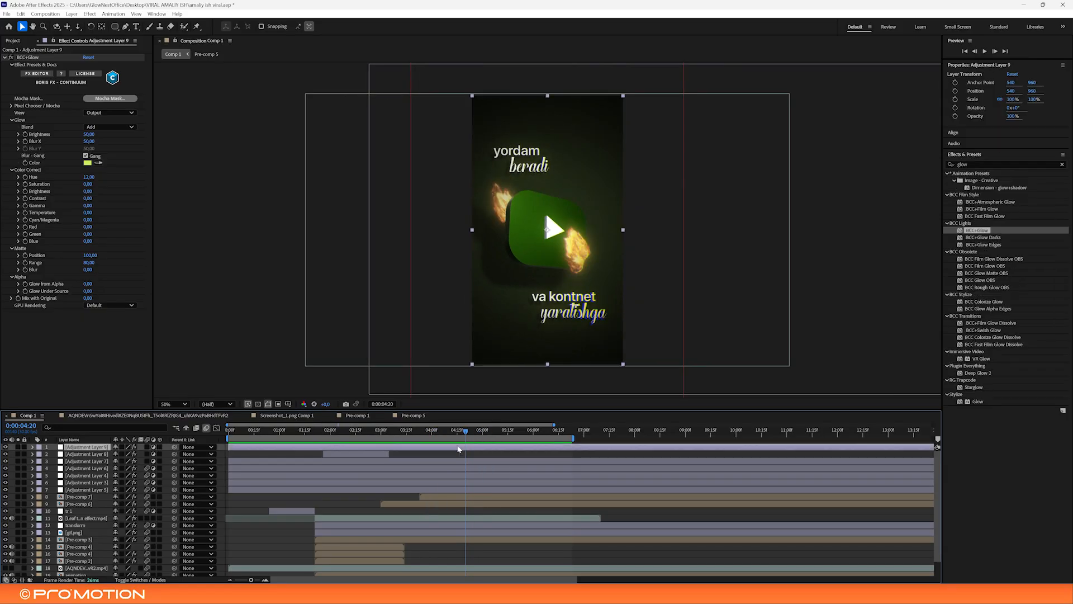
key(t)
click(54, 454)
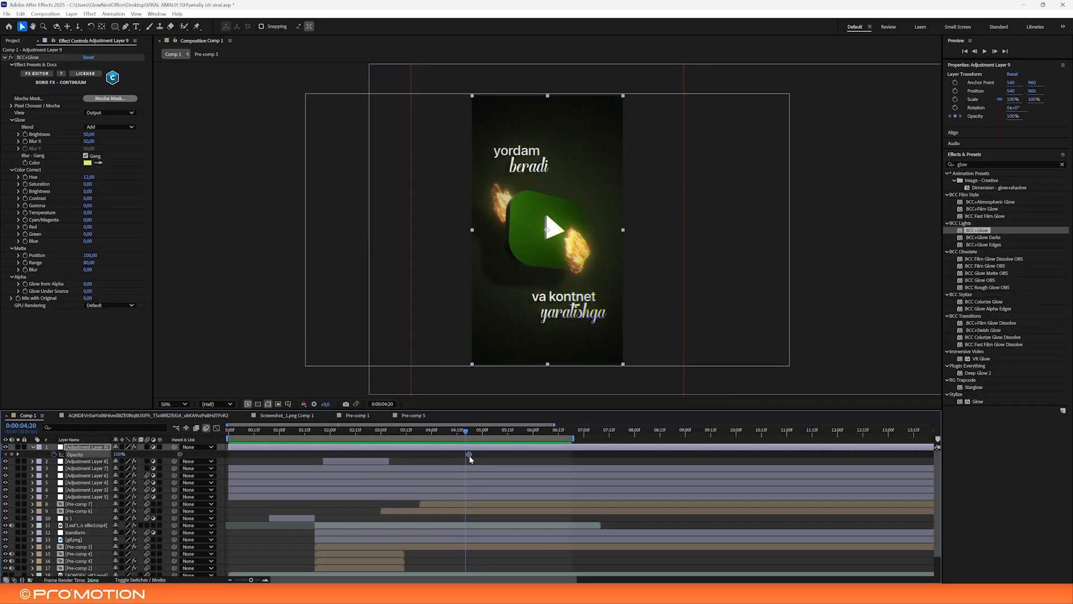
click(455, 437)
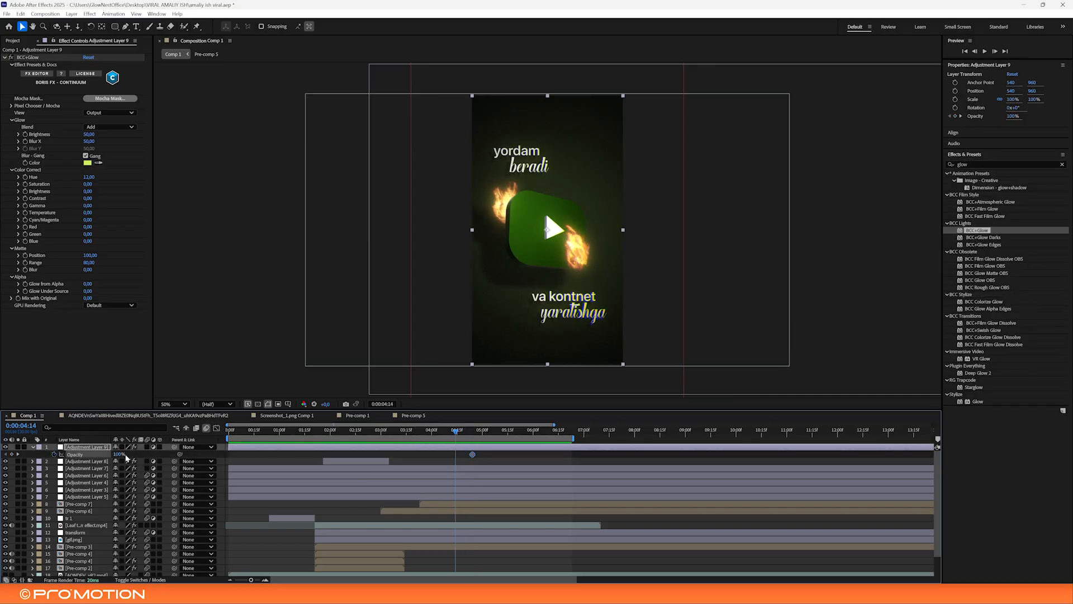
click(119, 454)
text(0)
key(Return)
Preview the glow fade-in from about 0:00:03:18, and play Comp 1 from its beginning to review the opening scenes
key(space)
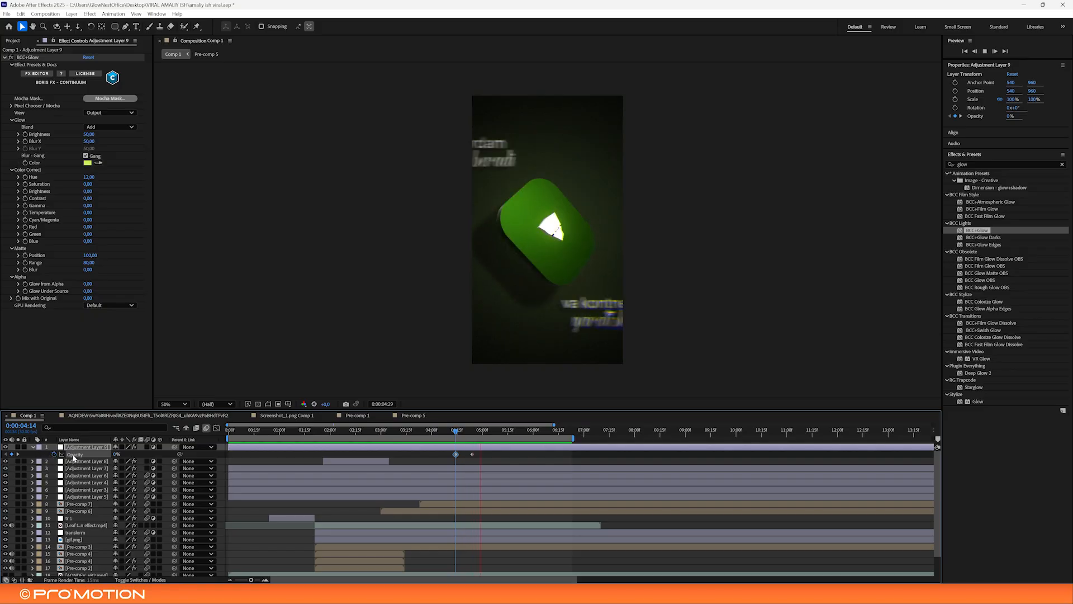
click(412, 434)
key(space)
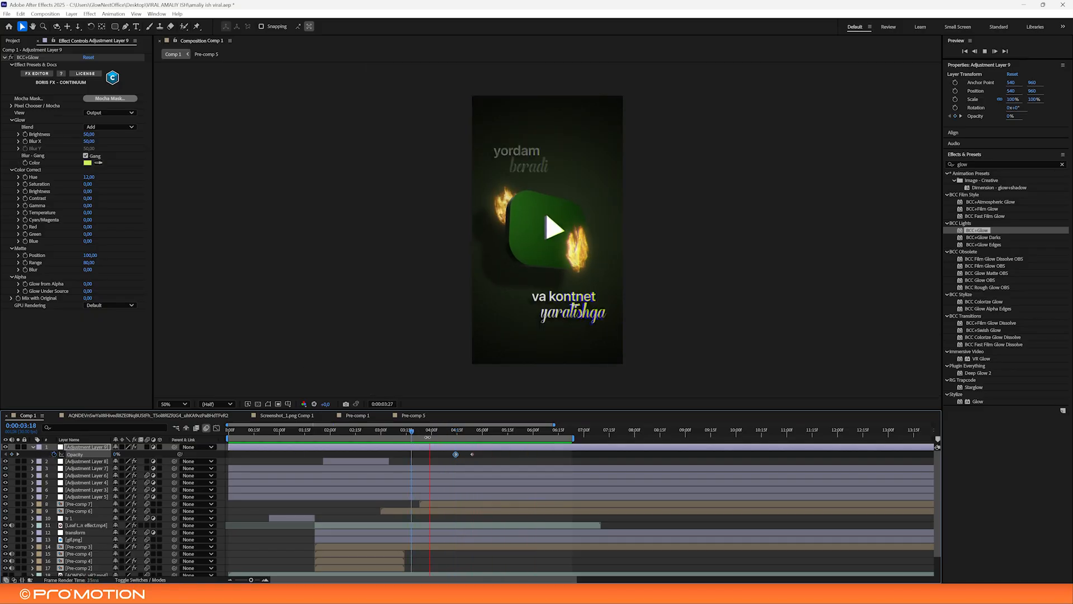
click(1044, 594)
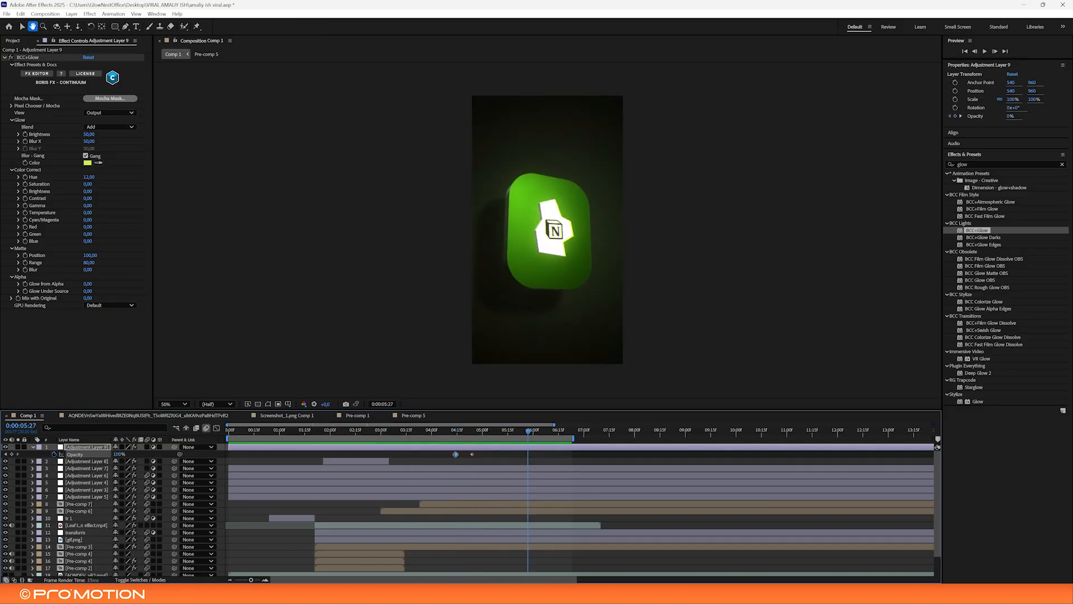
click(735, 484)
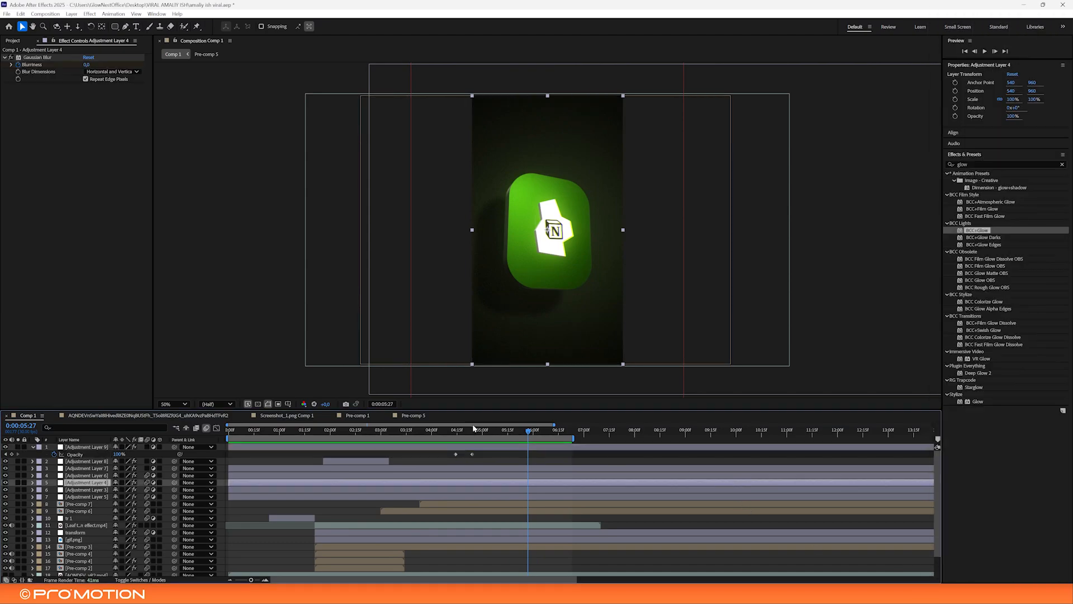
drag(253, 430, 229, 430)
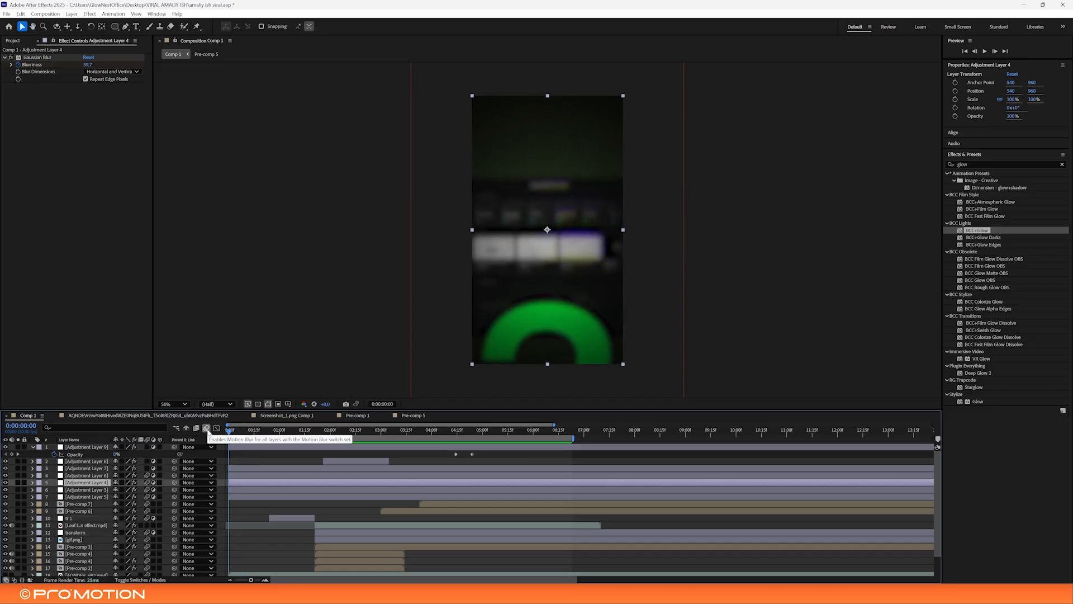
key(space)
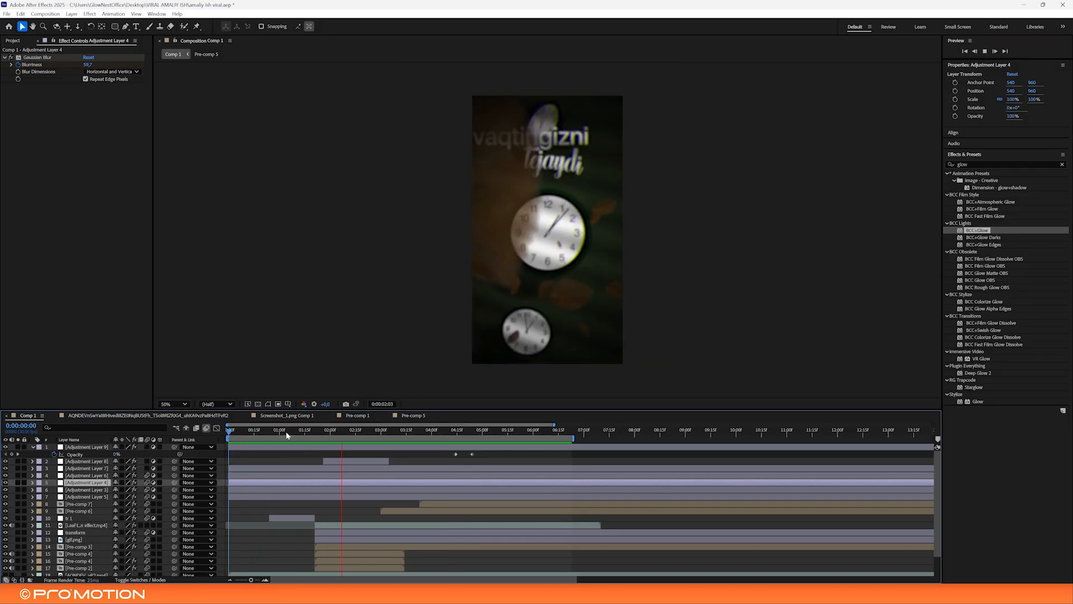
key(space)
key(space)
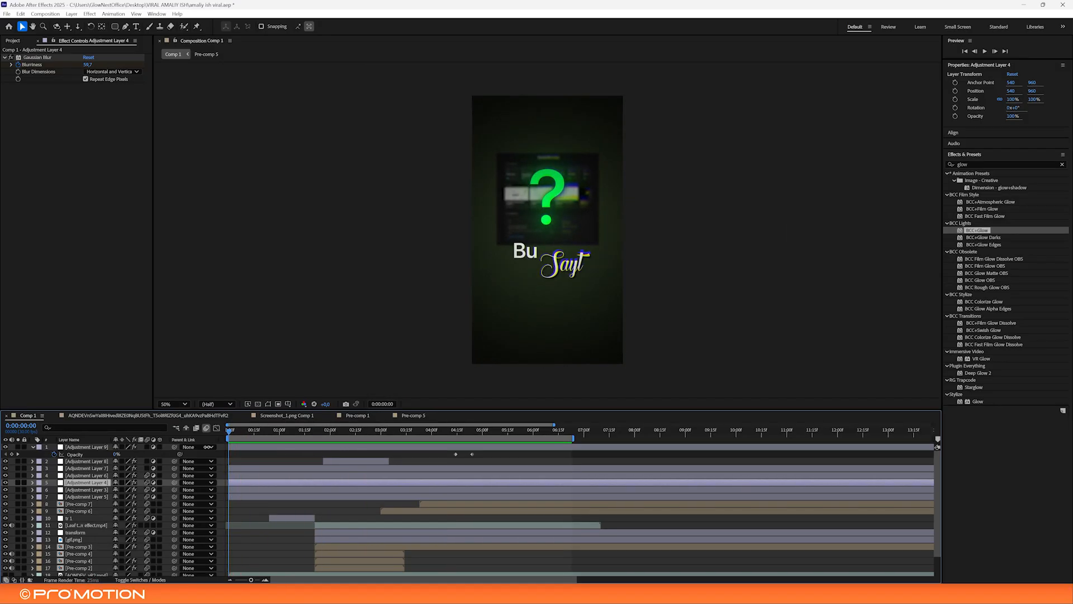
Duplicate the camera shake layer Adjustment Layer 8, move the copy to the start of Comp 1, and preview the opening shake
click(340, 459)
key(ctrl+d)
drag(341, 460, 246, 462)
key(space)
key(space)
key(space)
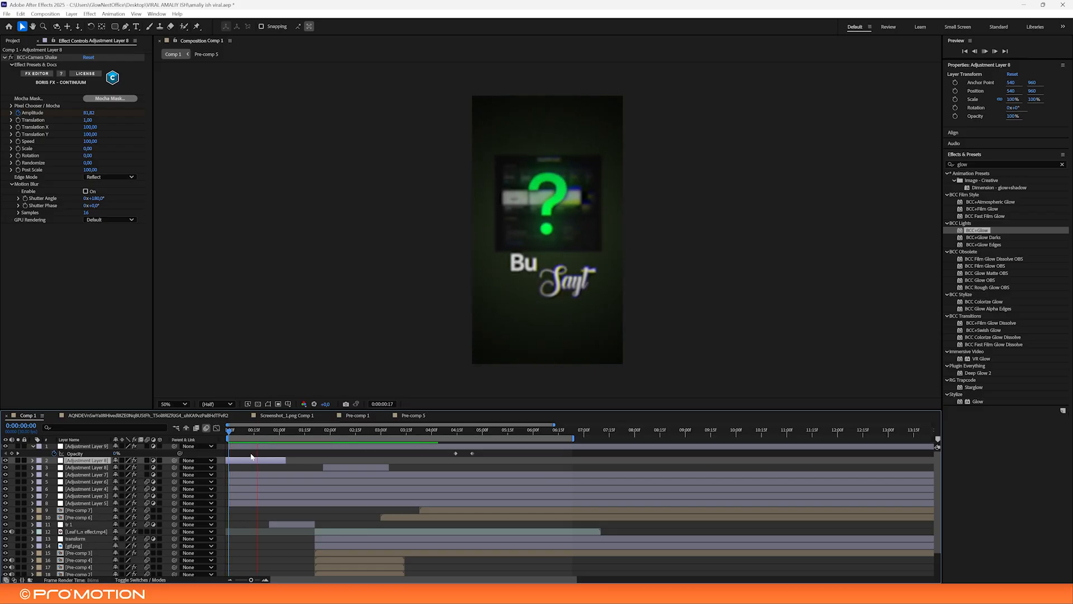
key(space)
key(space)
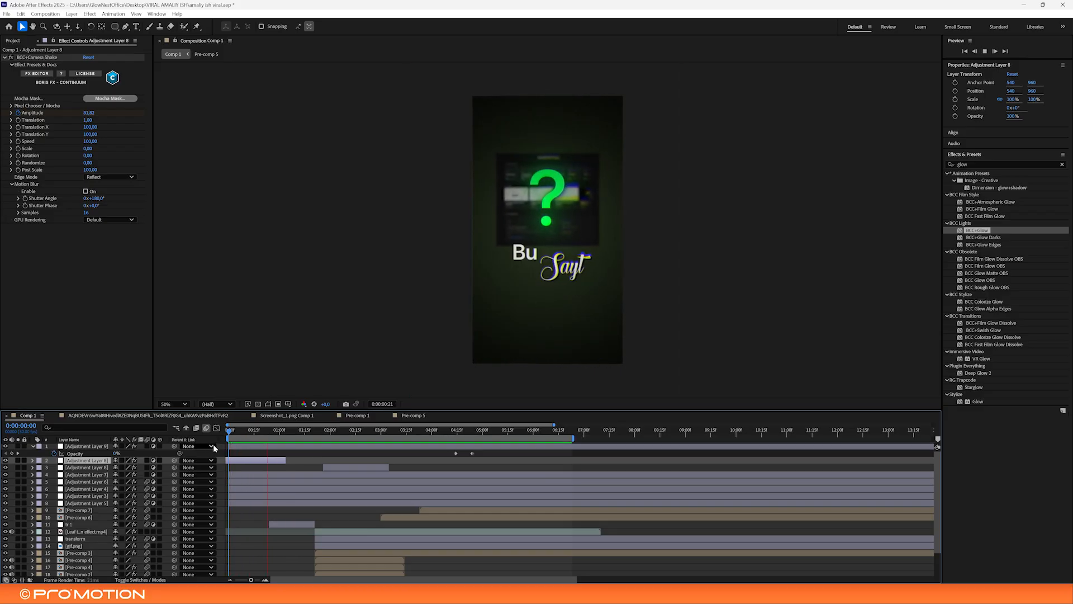